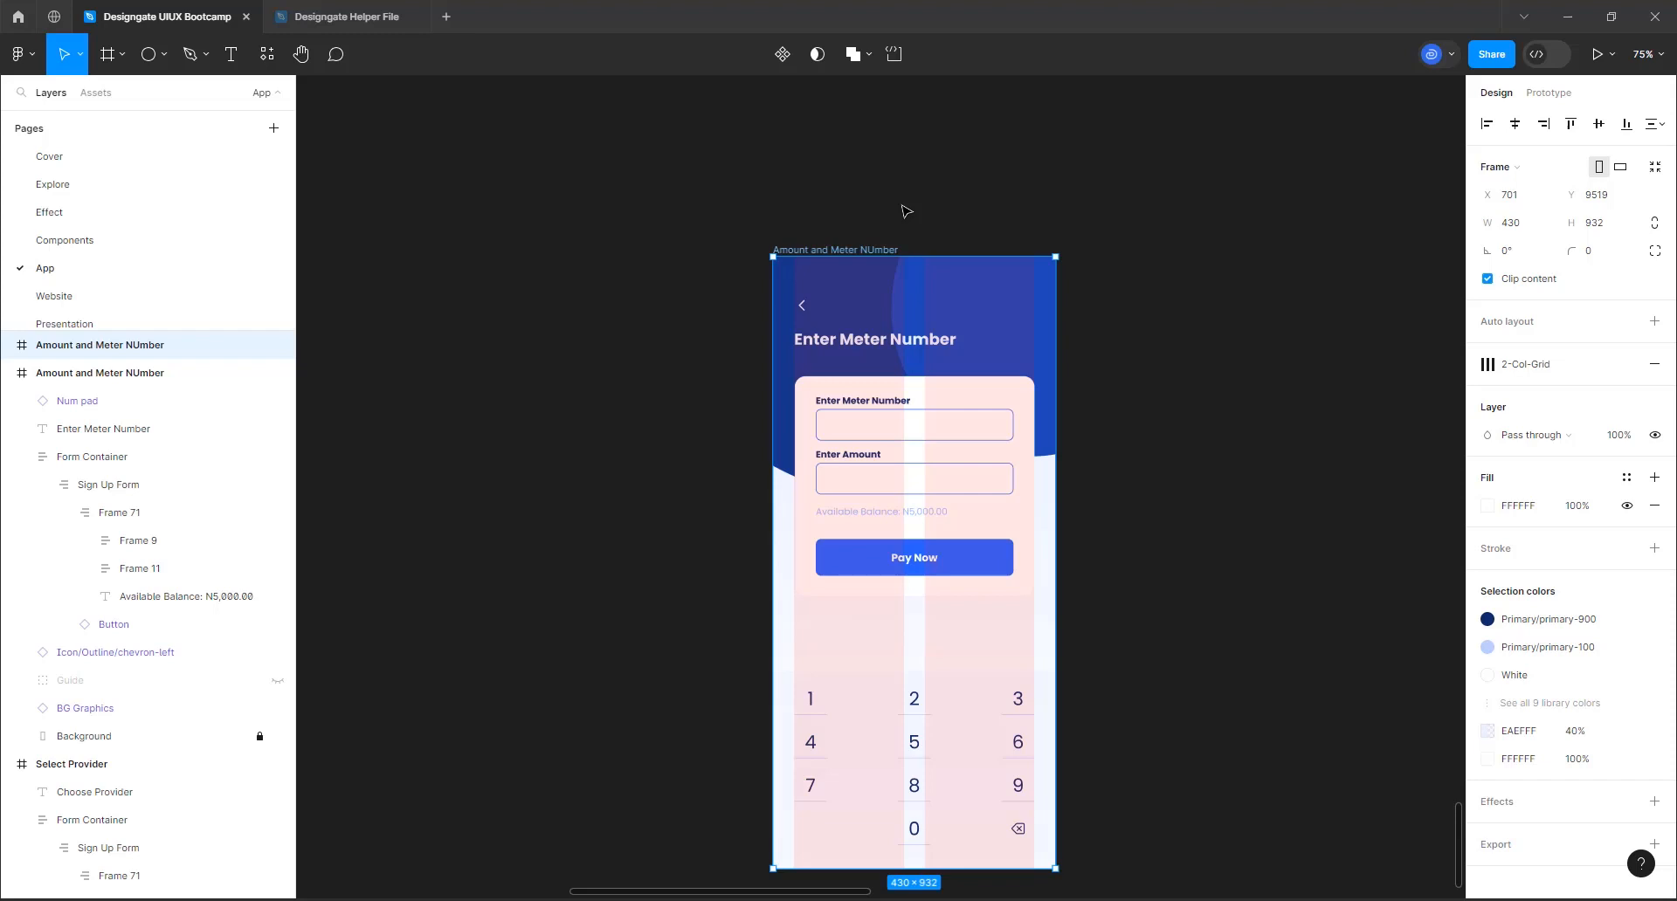
Move the selected Amount and Meter NUmber frame to X 658, Y 9446 and change its white heading to "Profile"
left_click(439, 74)
left_click_drag(853, 250, 828, 224)
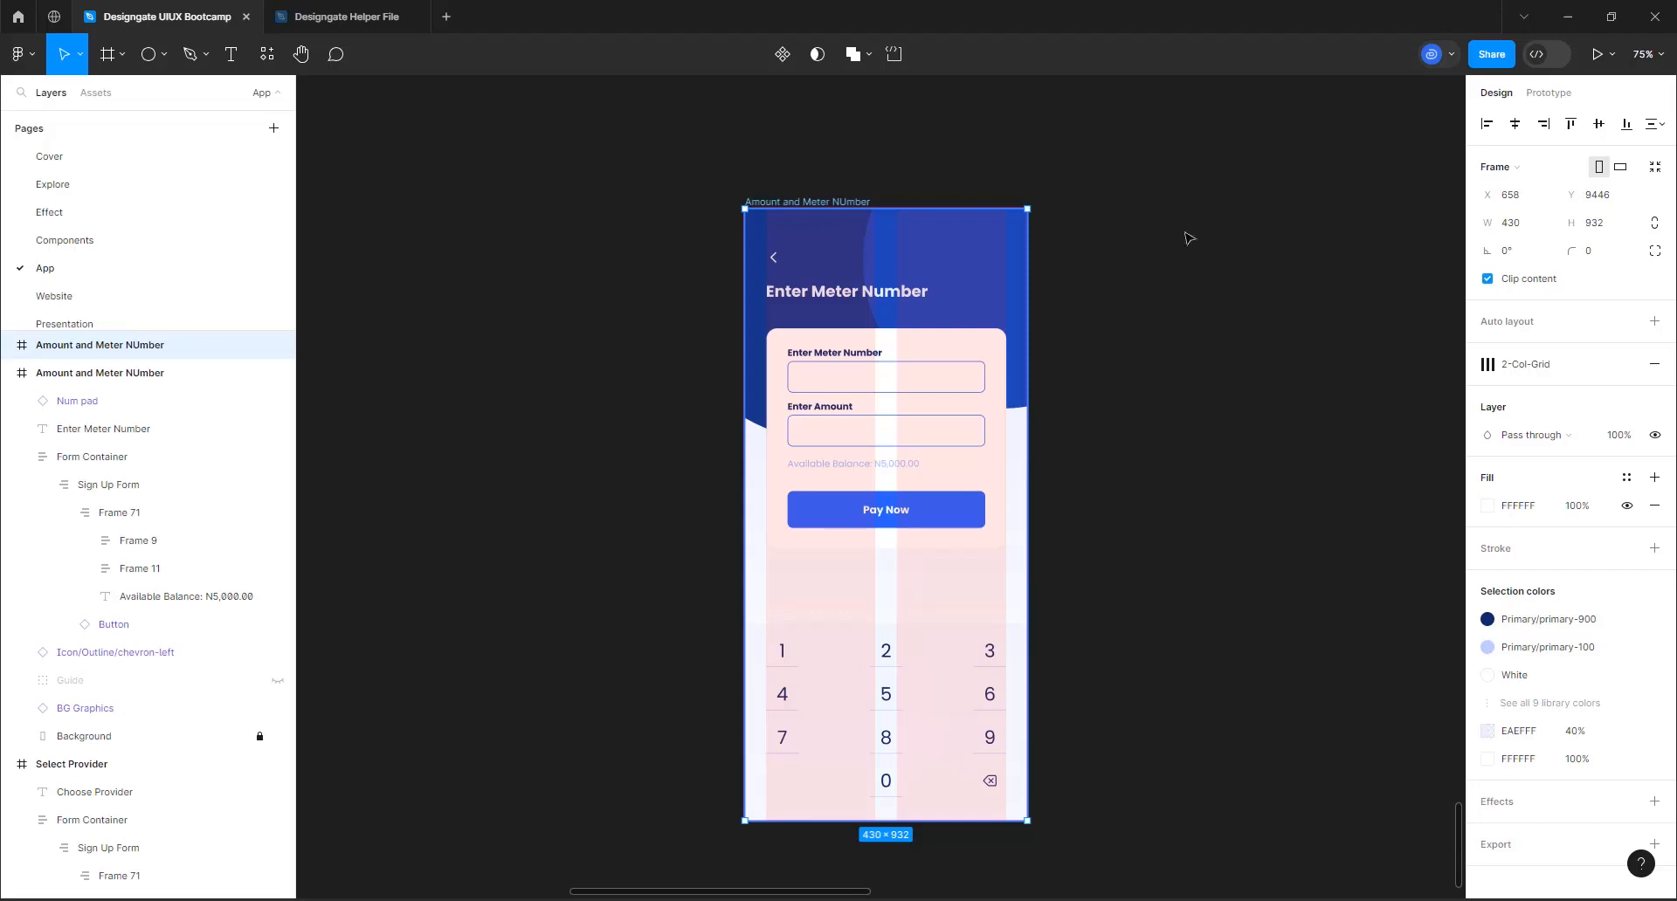
left_click(828, 299)
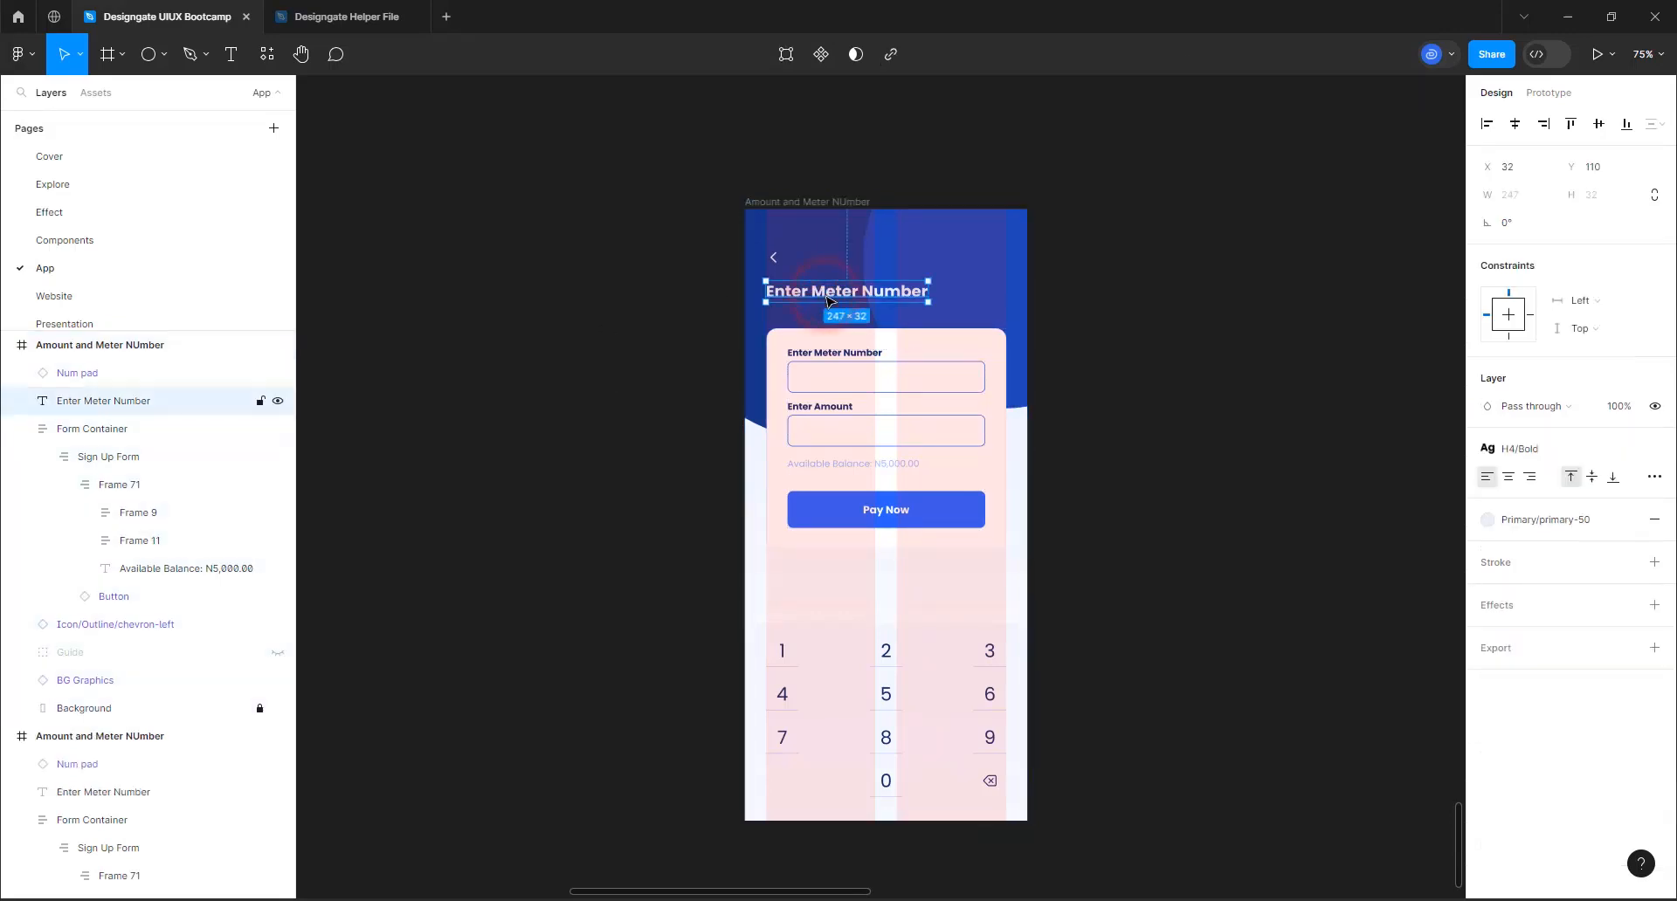
double_click(828, 299)
type("Profile")
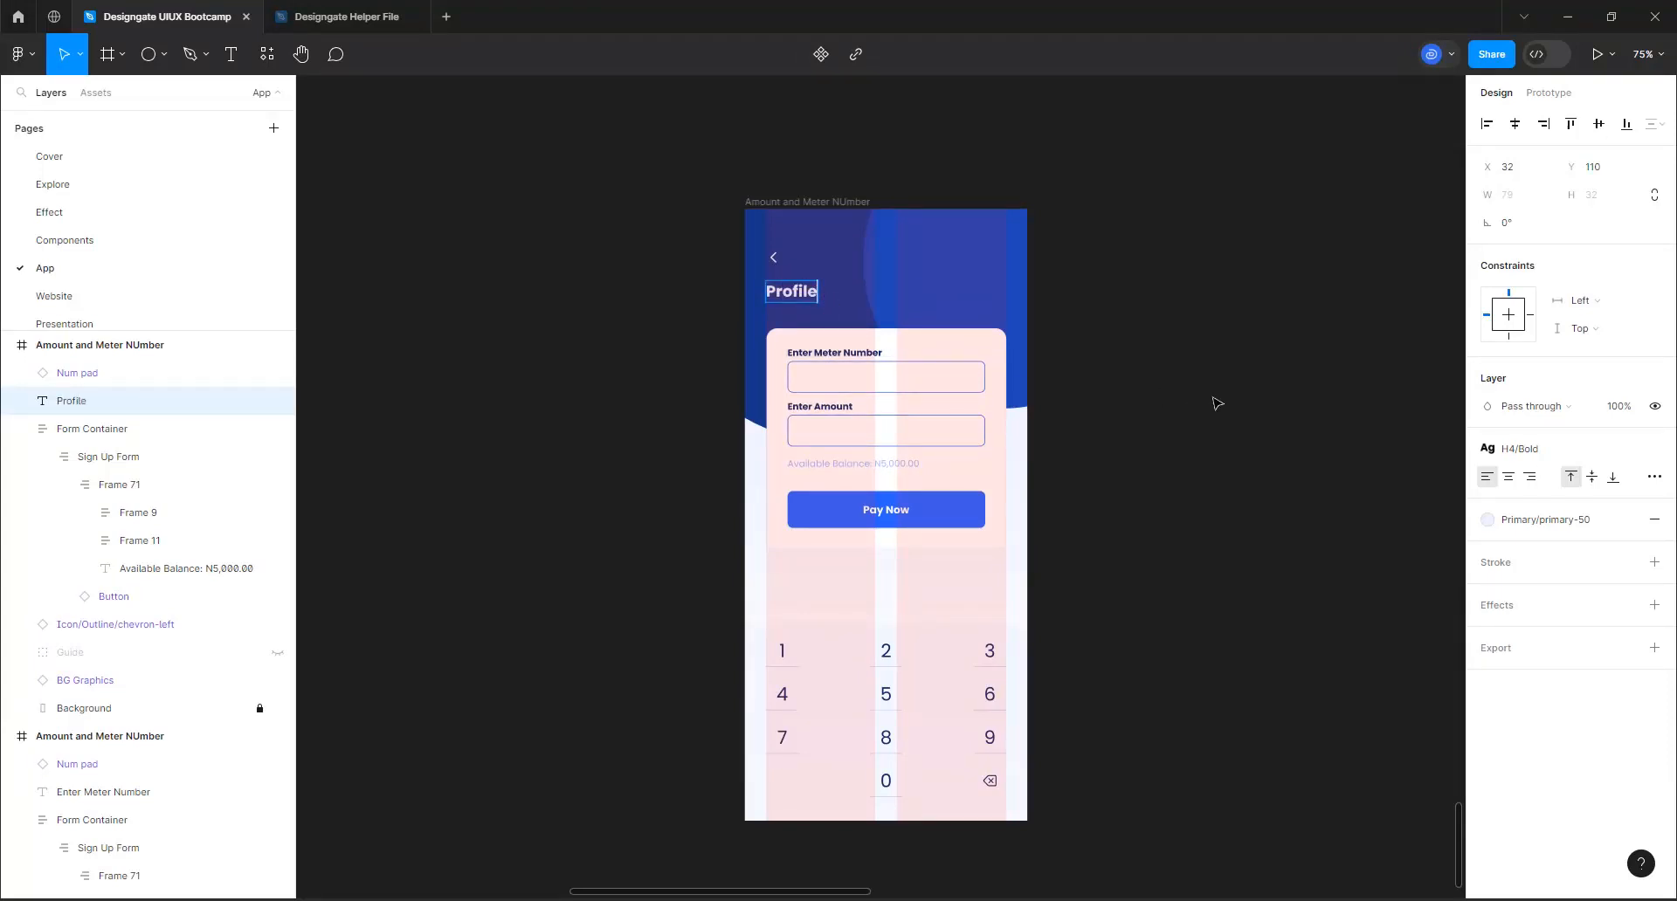
left_click(1266, 363)
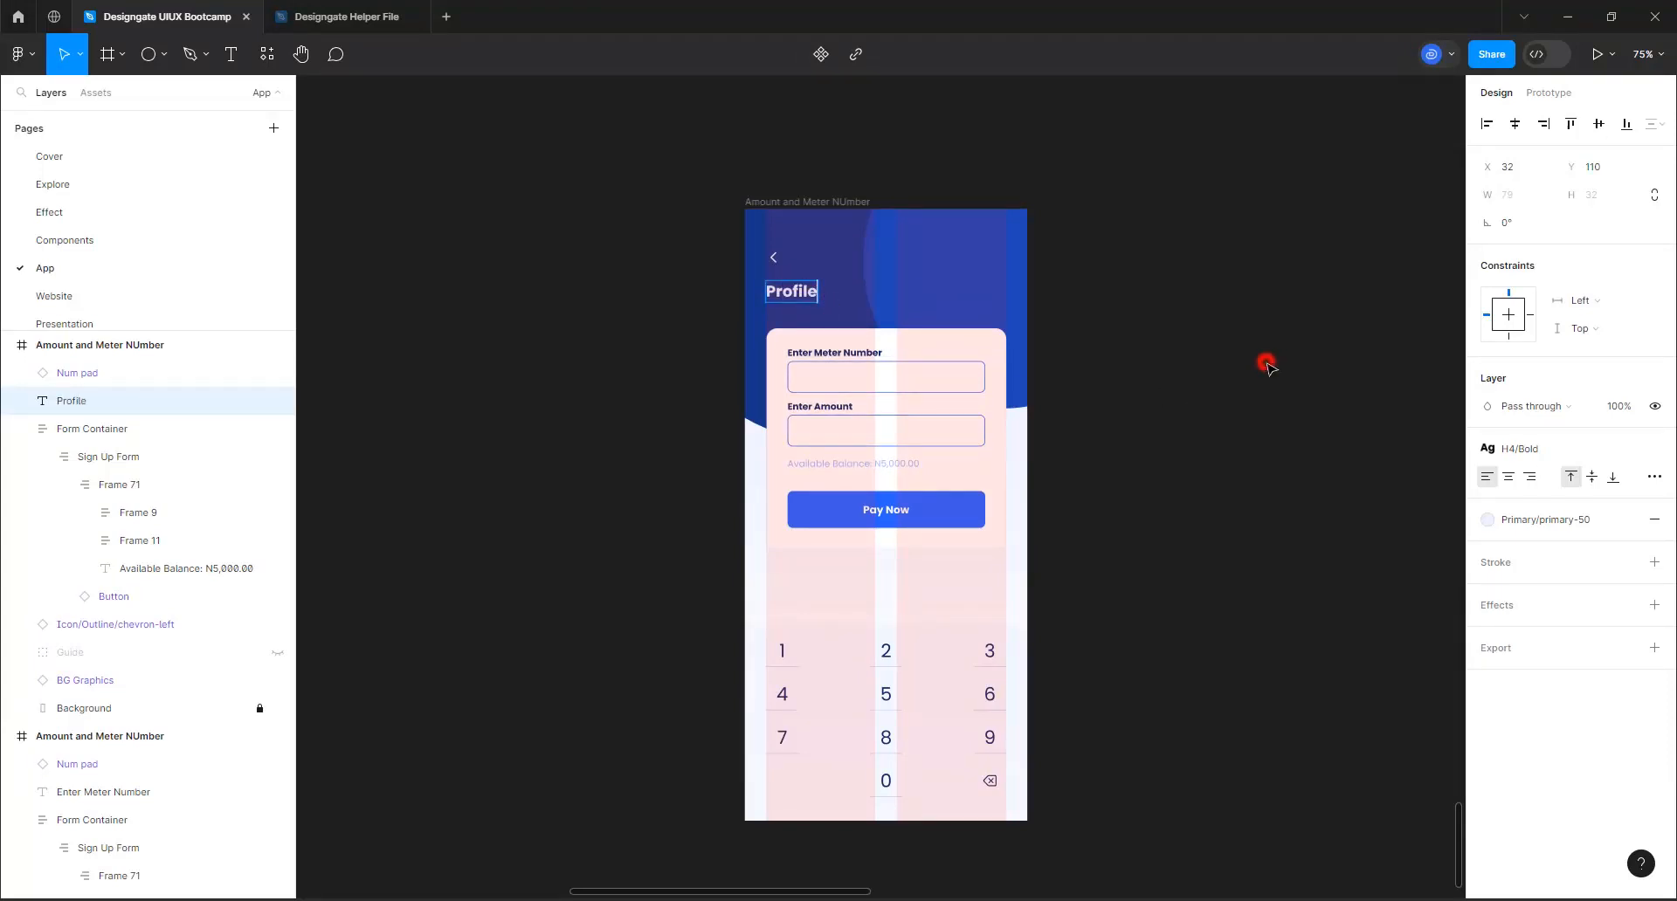
Rename the frame with the Profile heading as "Profile"
left_click(818, 204)
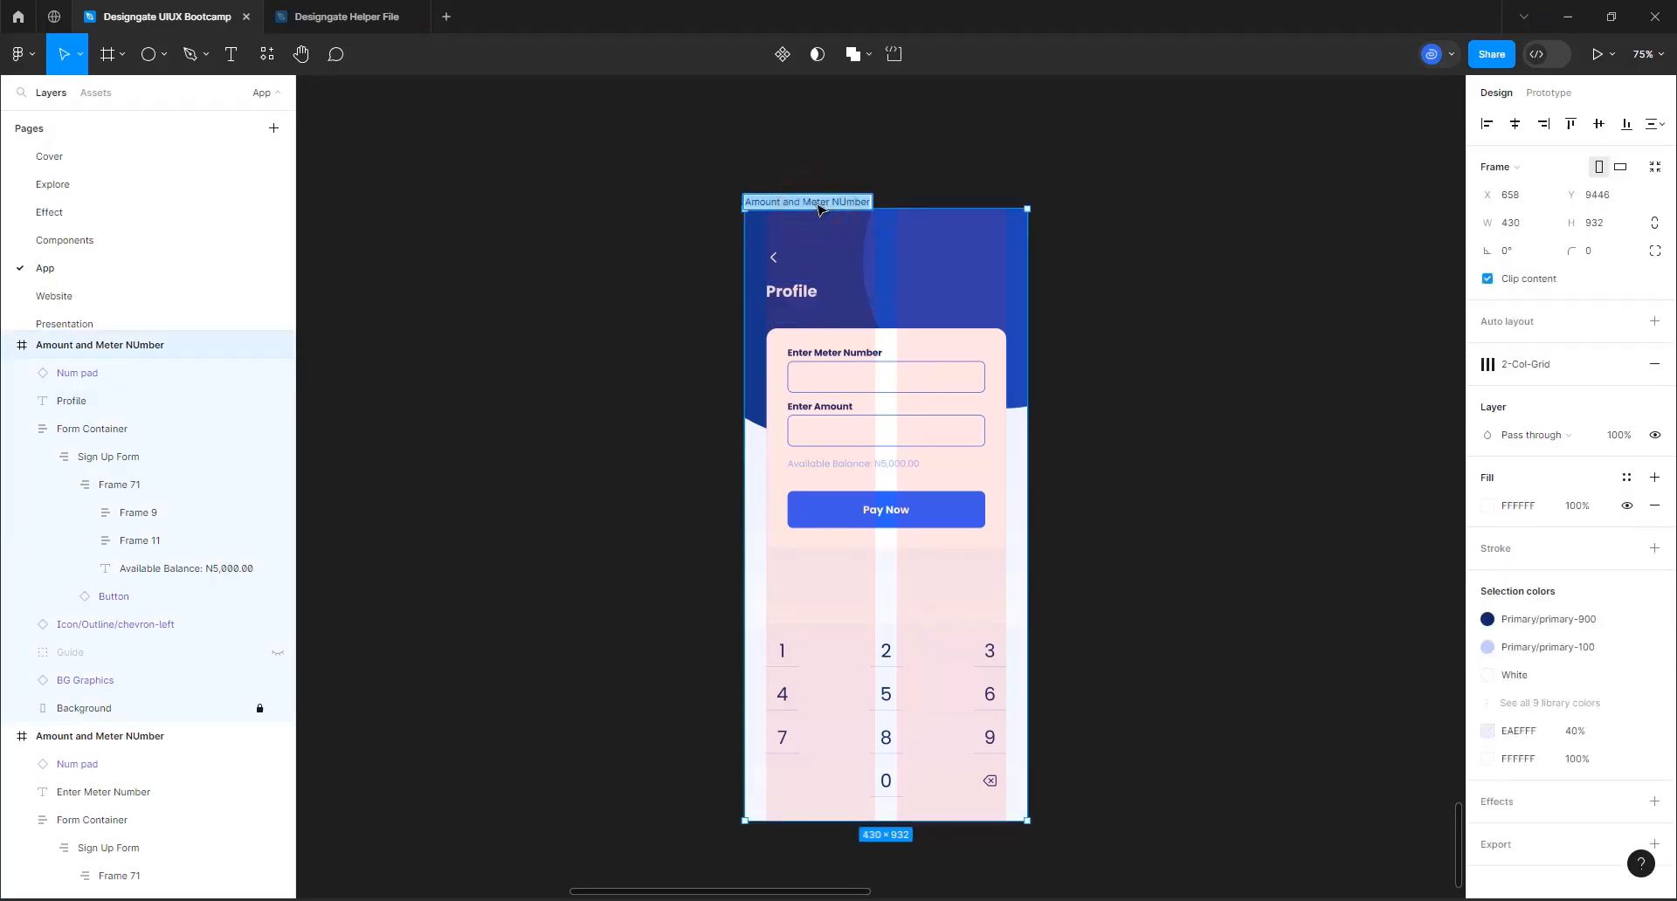
type("Frofile")
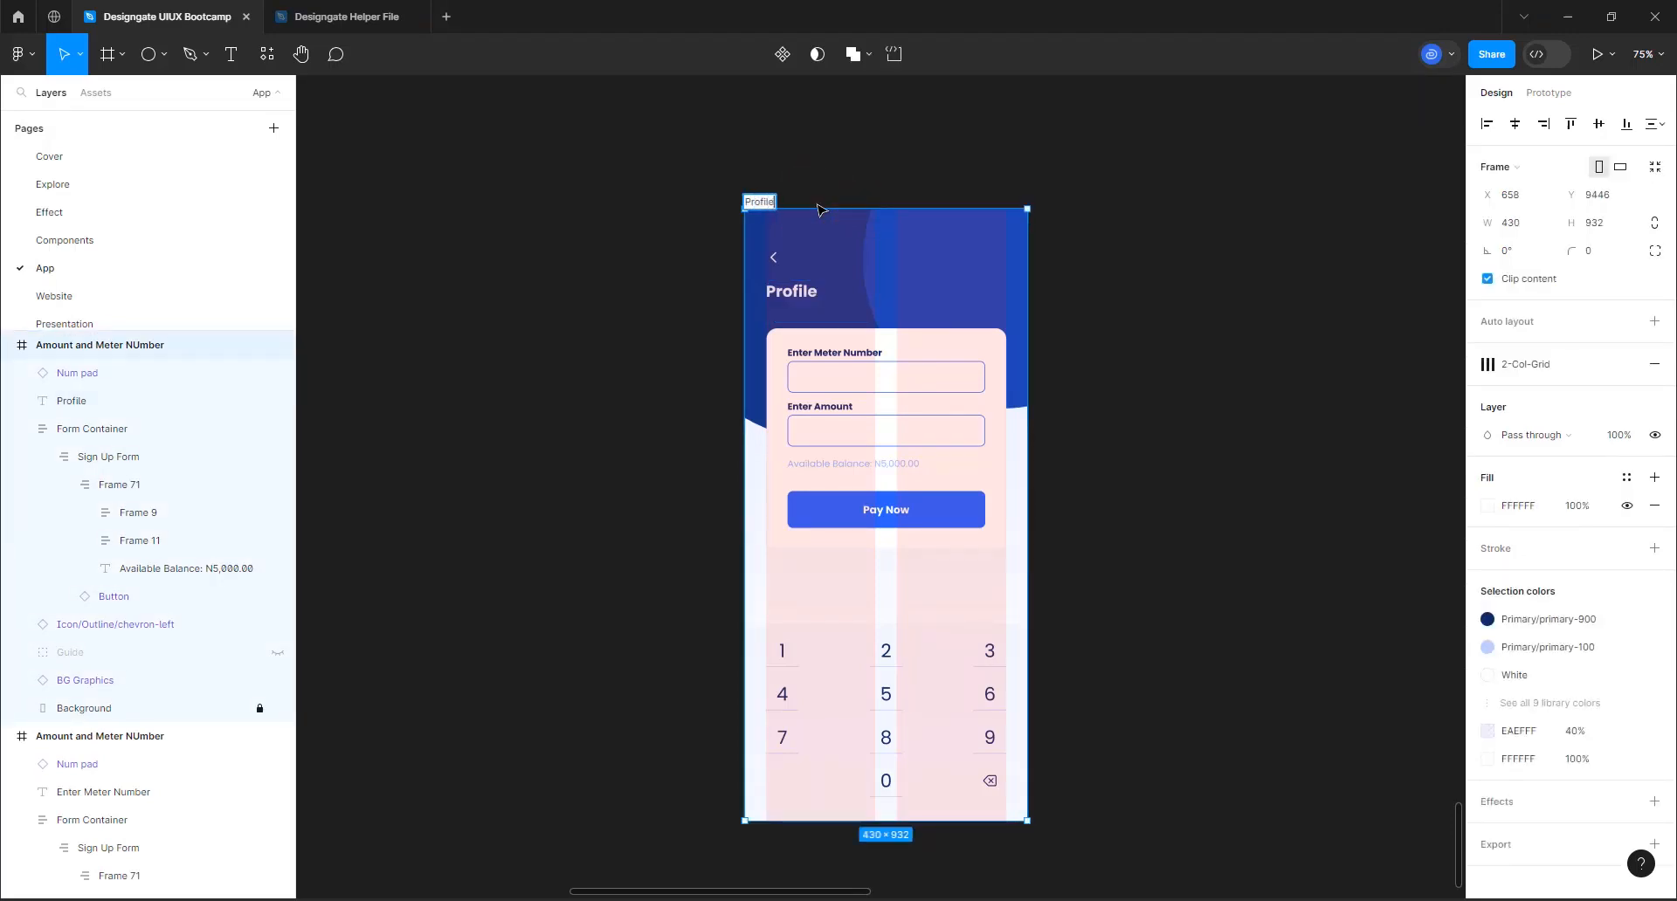
key("Return")
Duplicate the Profile frame and rename the copy "Password Reset"
key("ctrl+d")
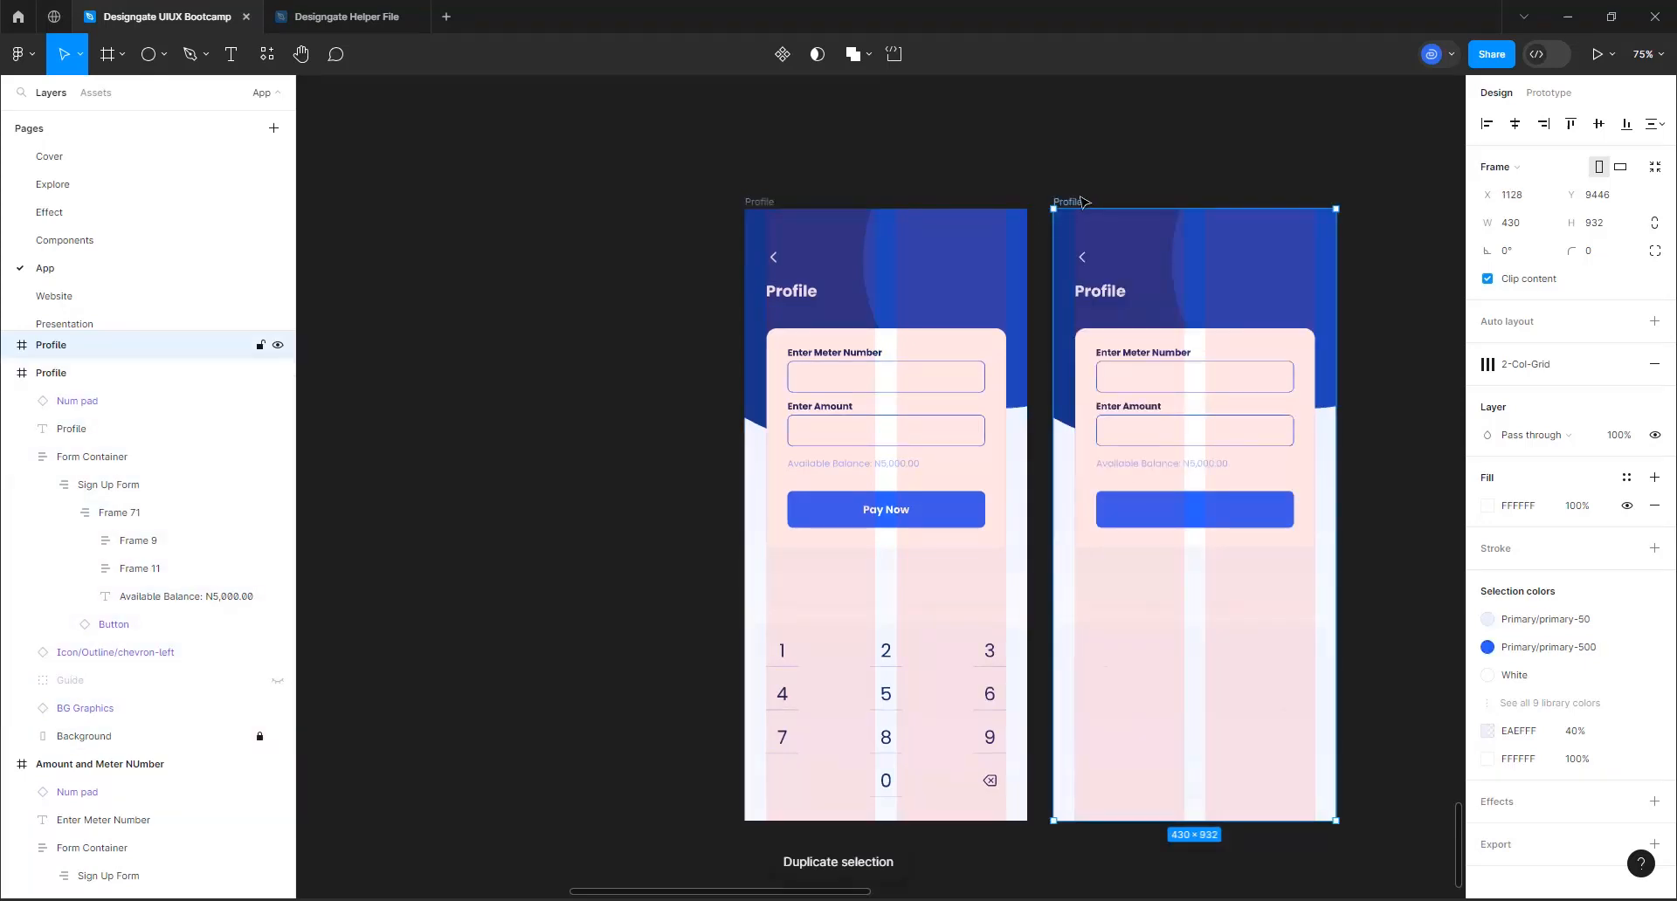
double_click(1081, 202)
type("P")
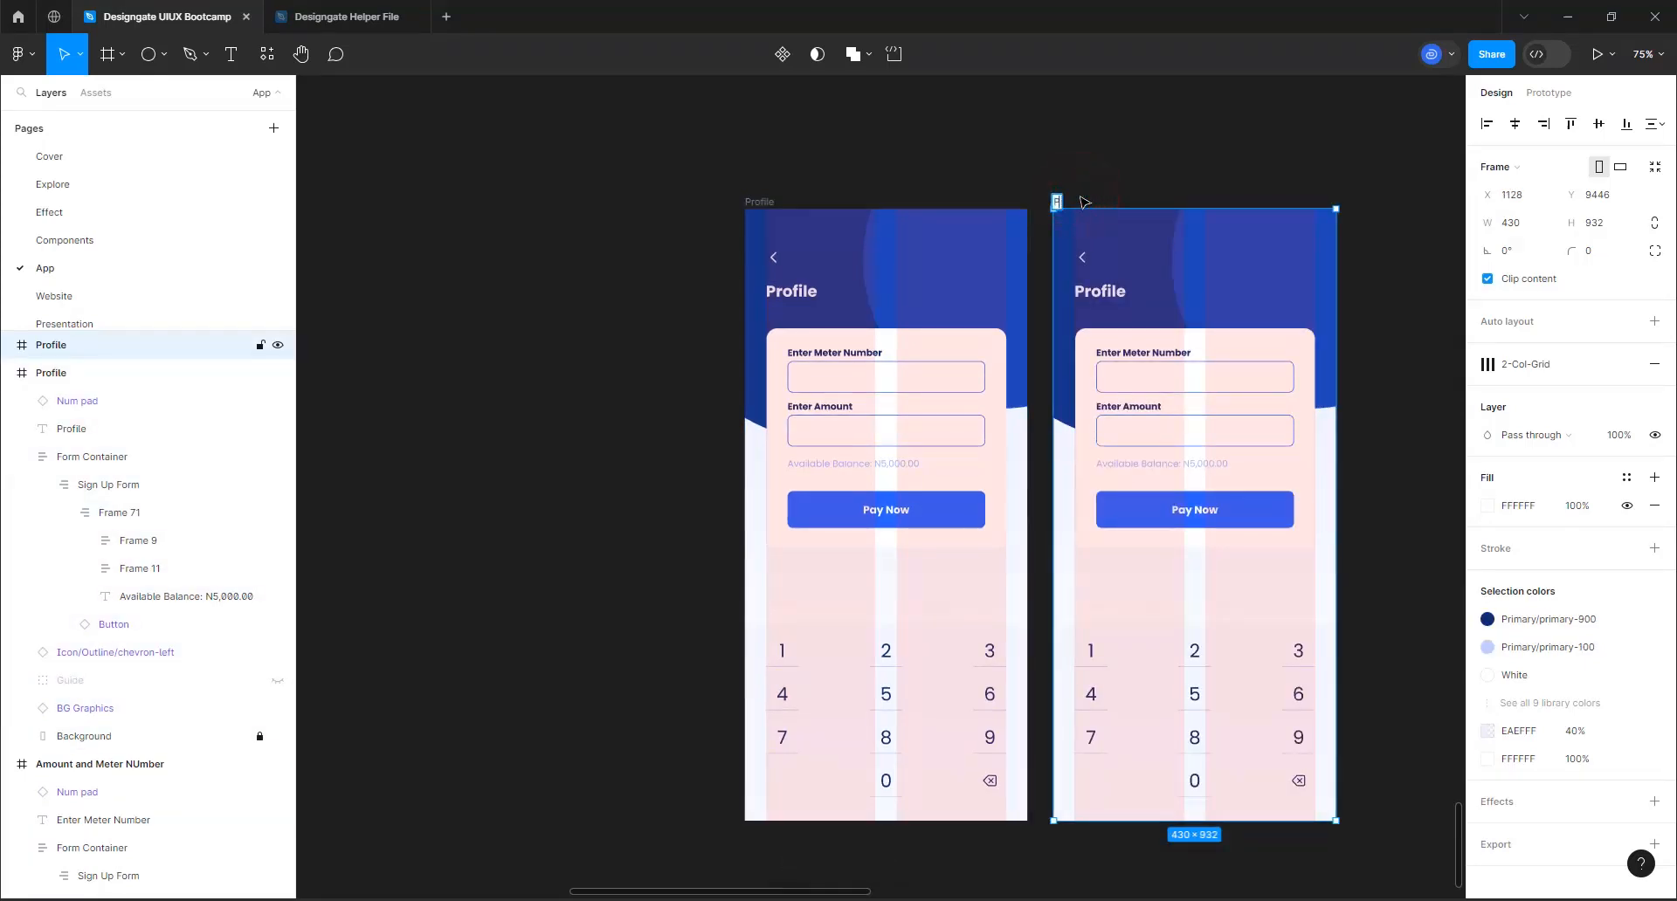
type("assword Reset")
key("Return")
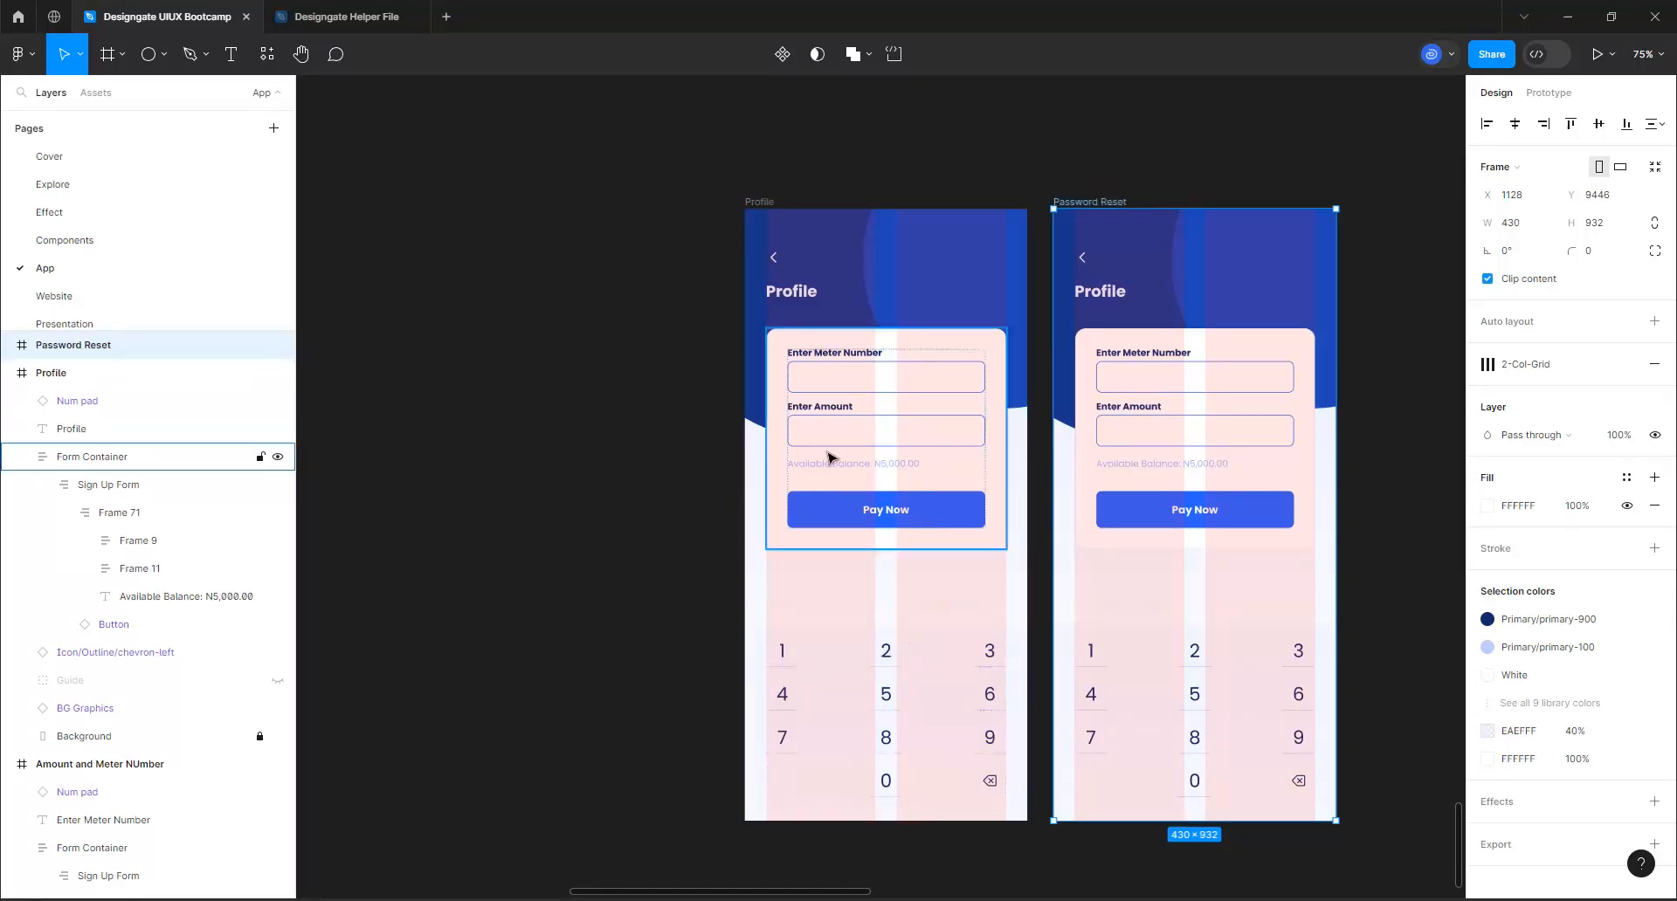
Delete the number pad from both the Profile and Password Reset frames
left_click(908, 725)
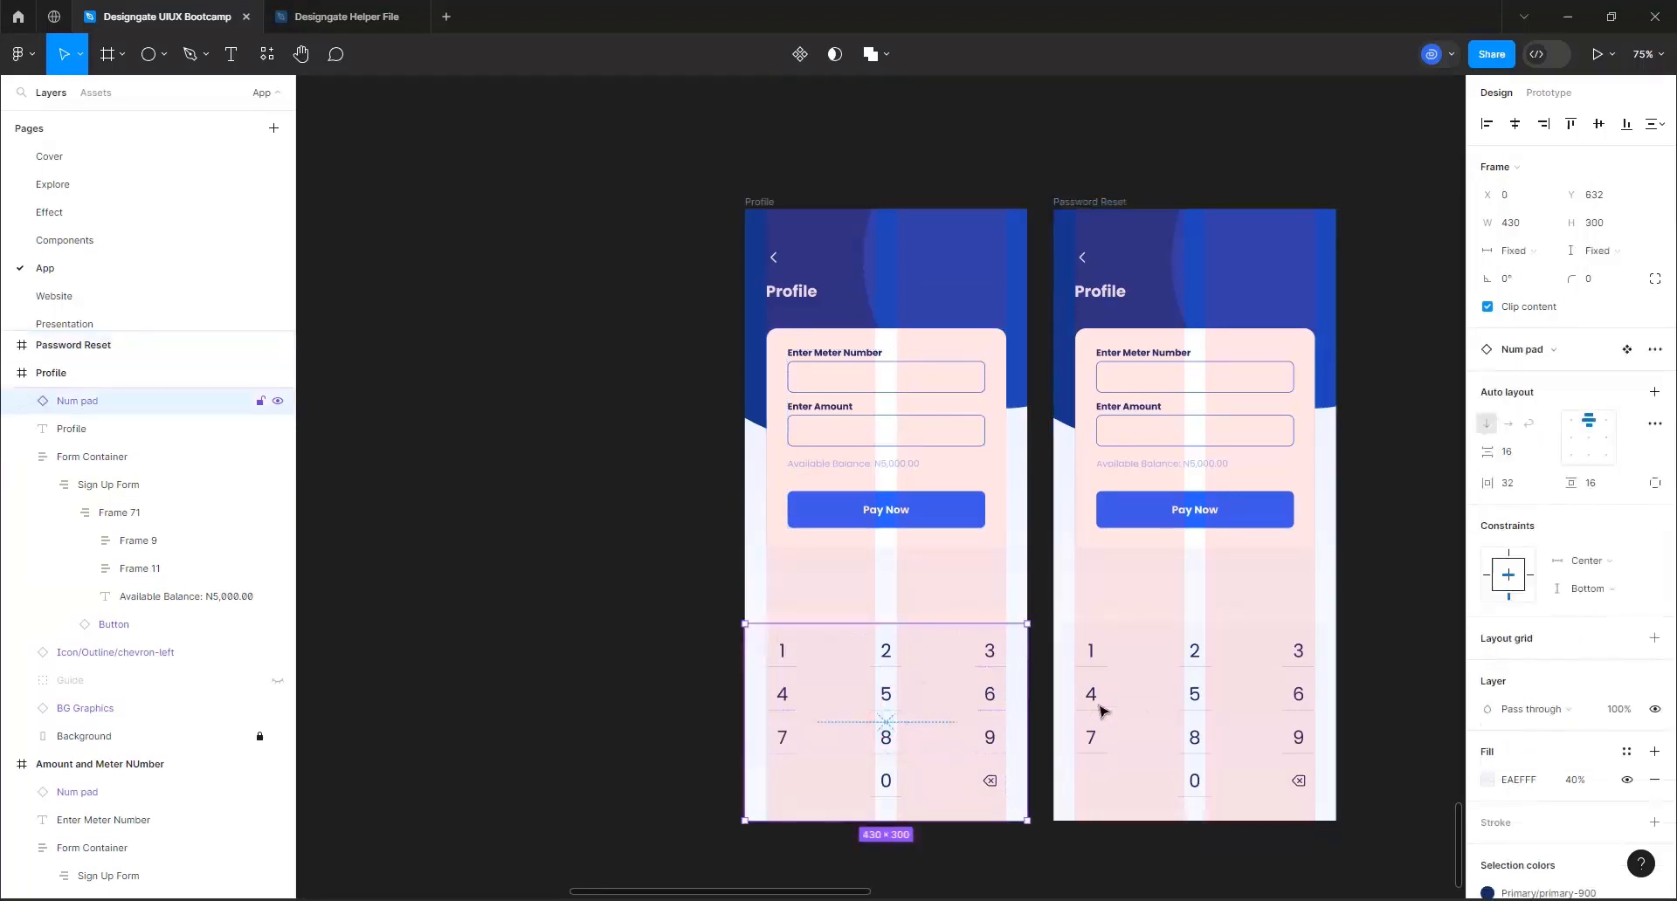
key("Delete")
left_click(1140, 712)
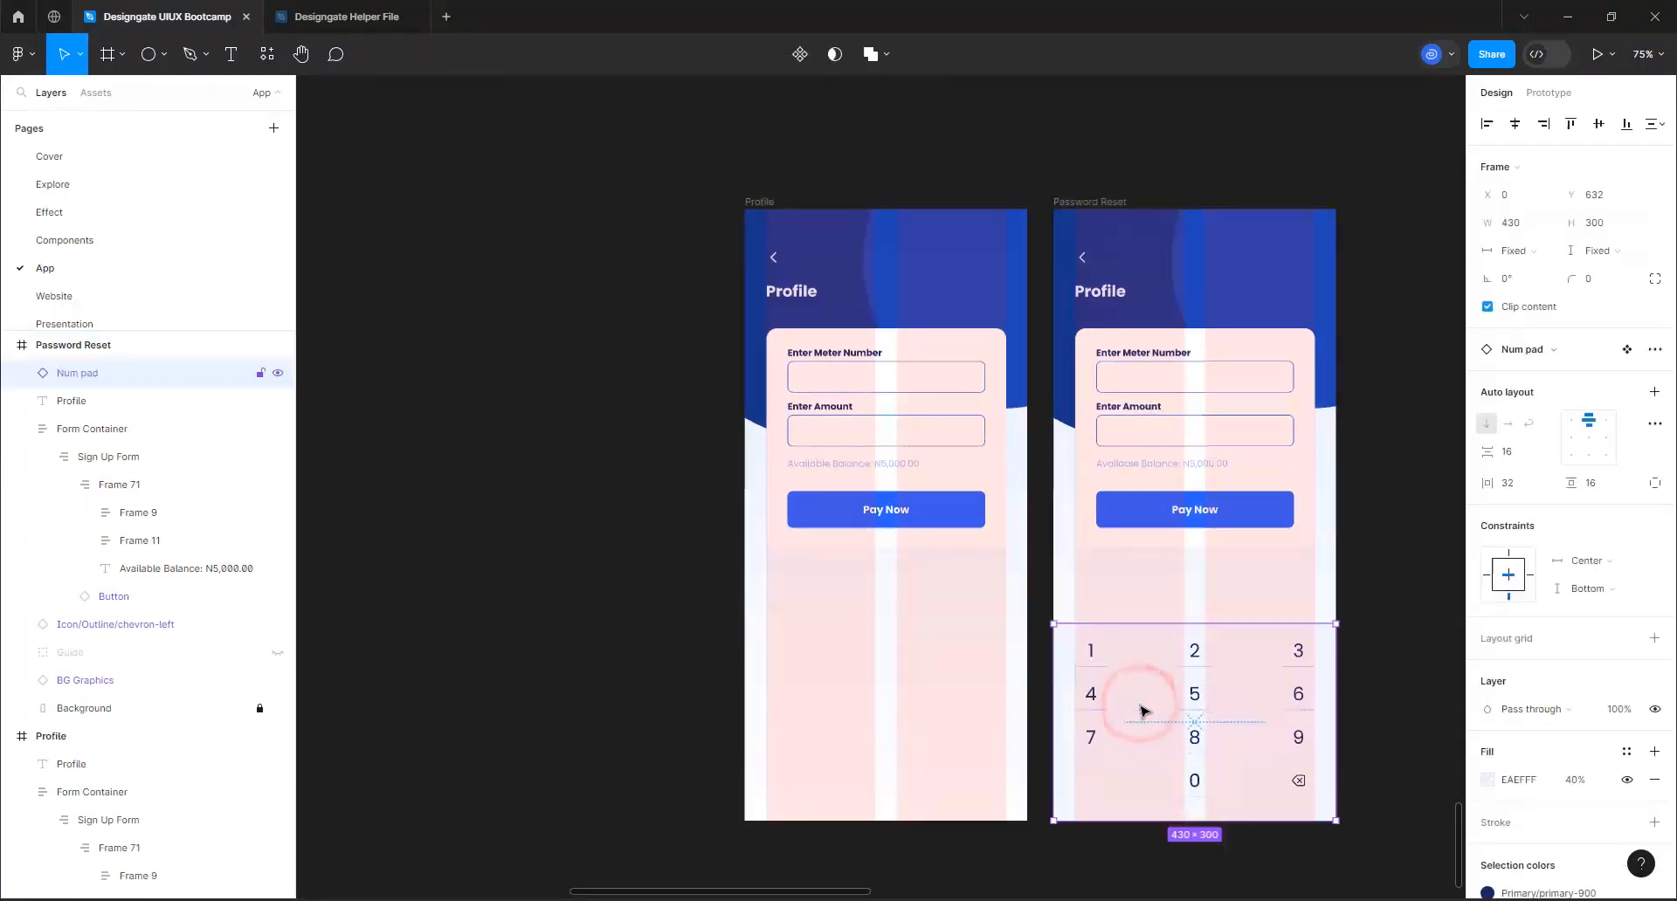
key("Delete")
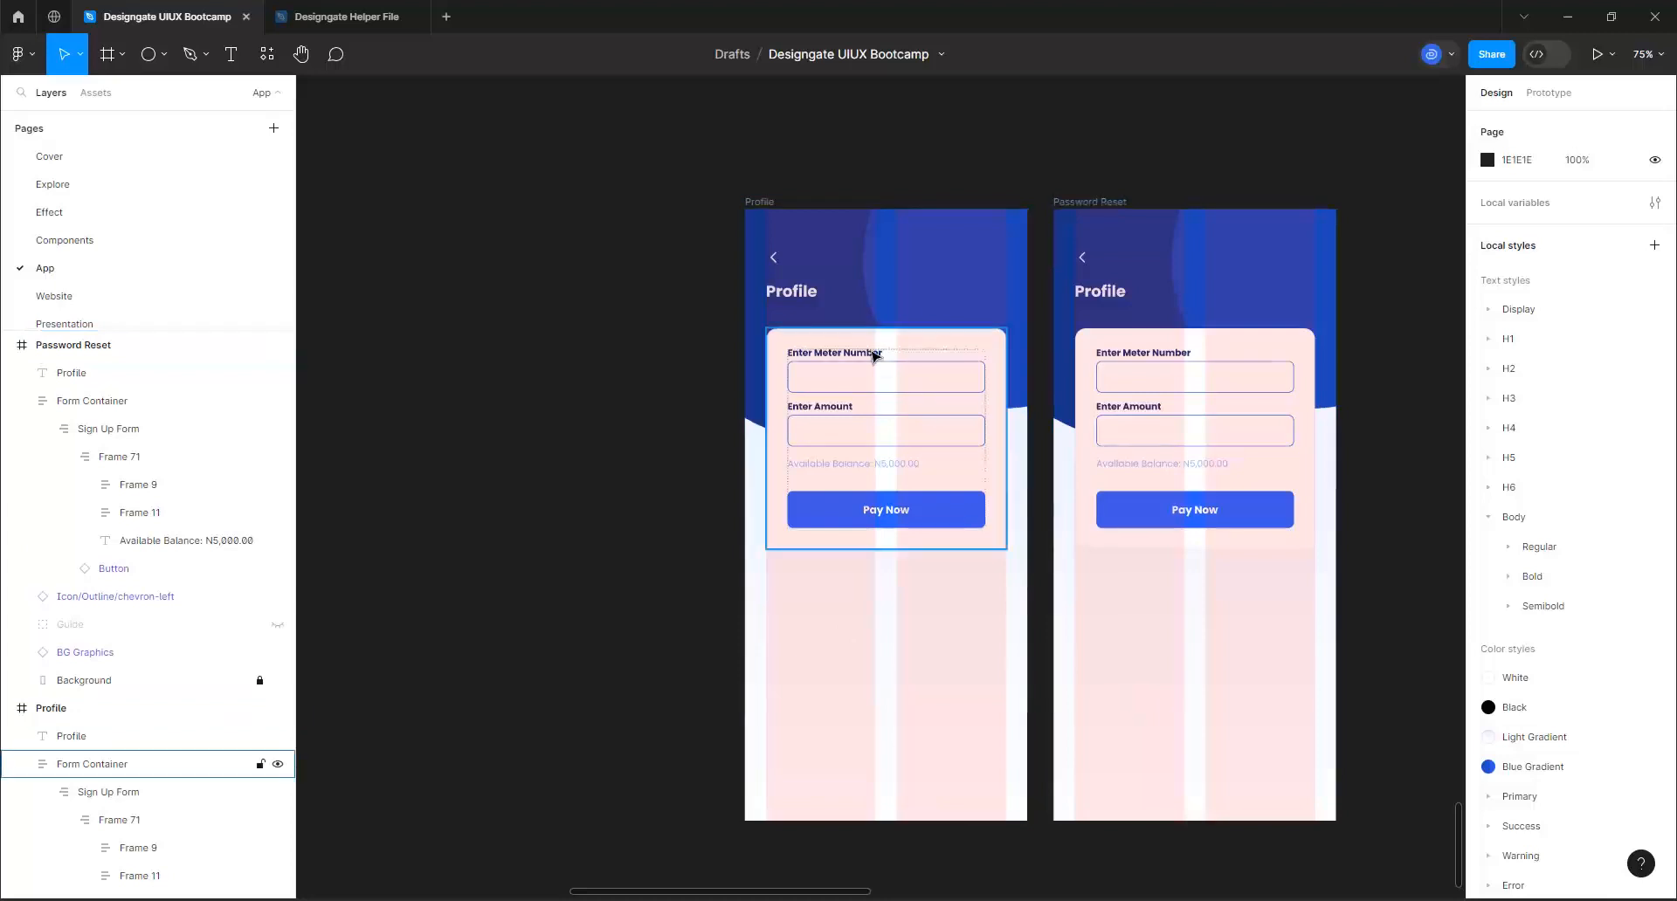
Make the hidden Guide layer in the Password Reset frame visible
scroll(871, 353, "up", 5)
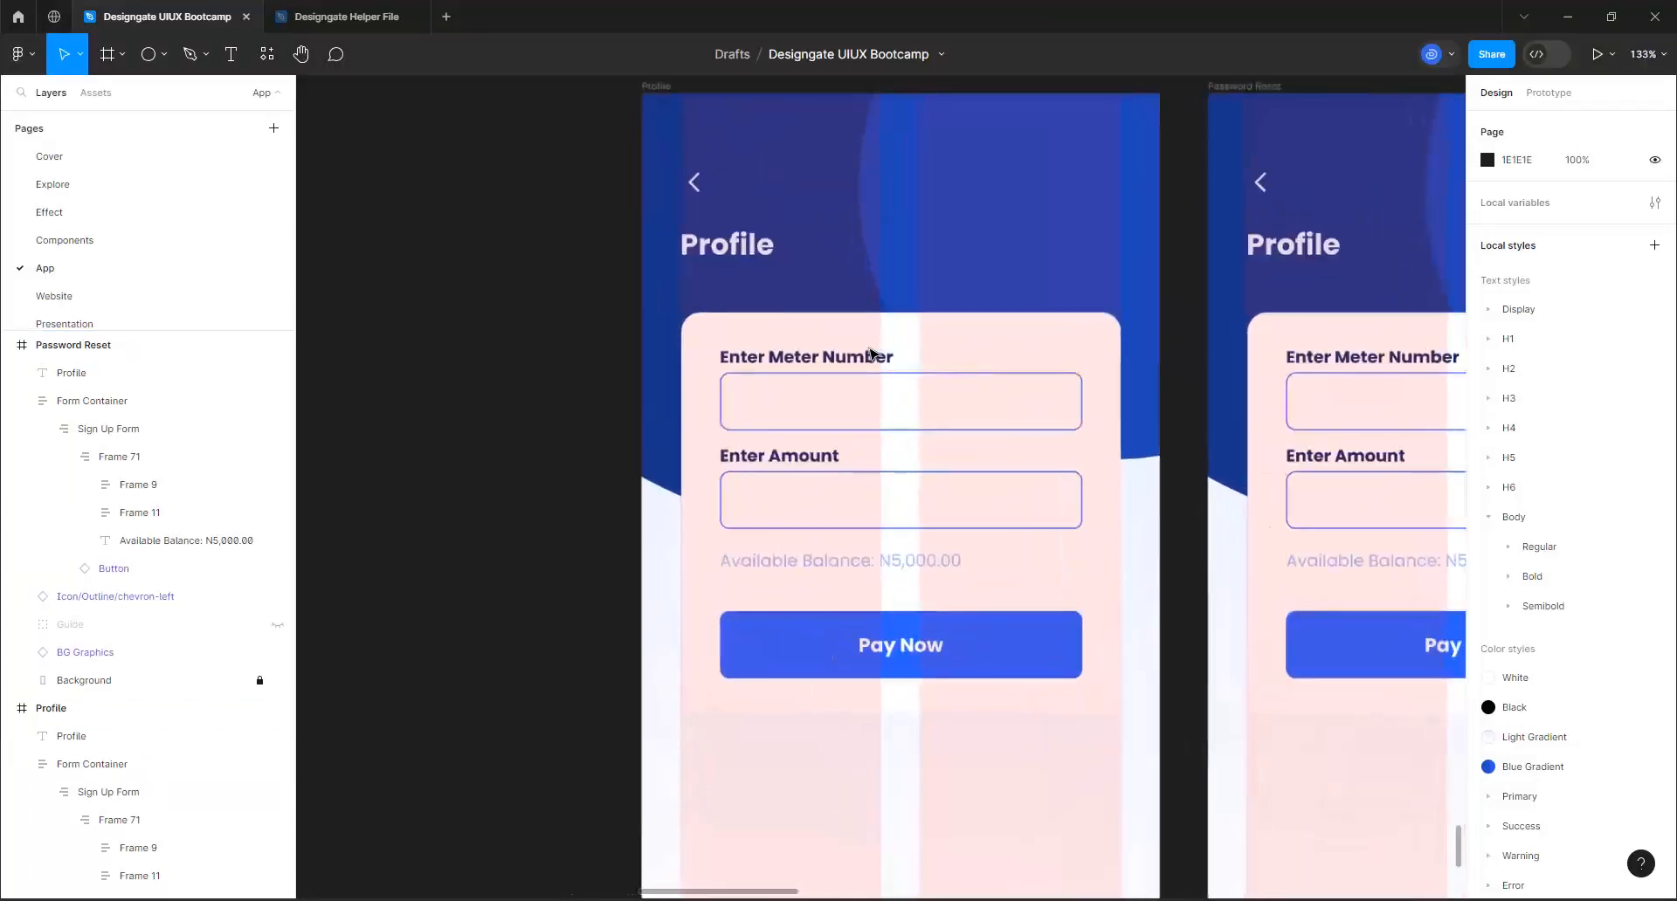
double_click(688, 212)
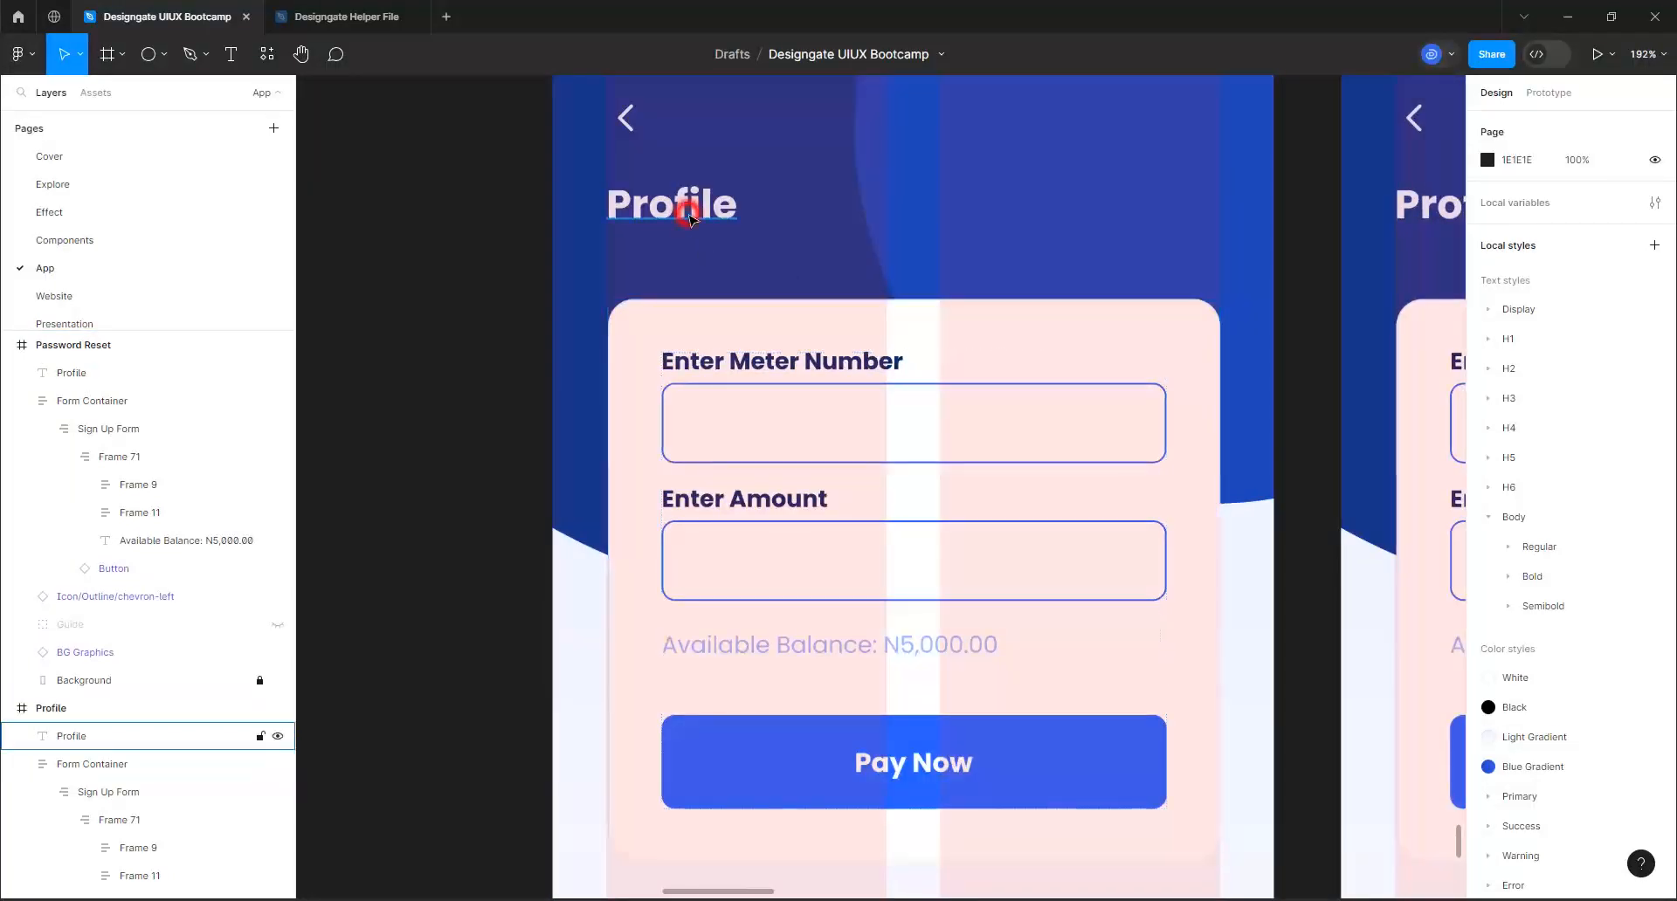
scroll(768, 437, "down", 3)
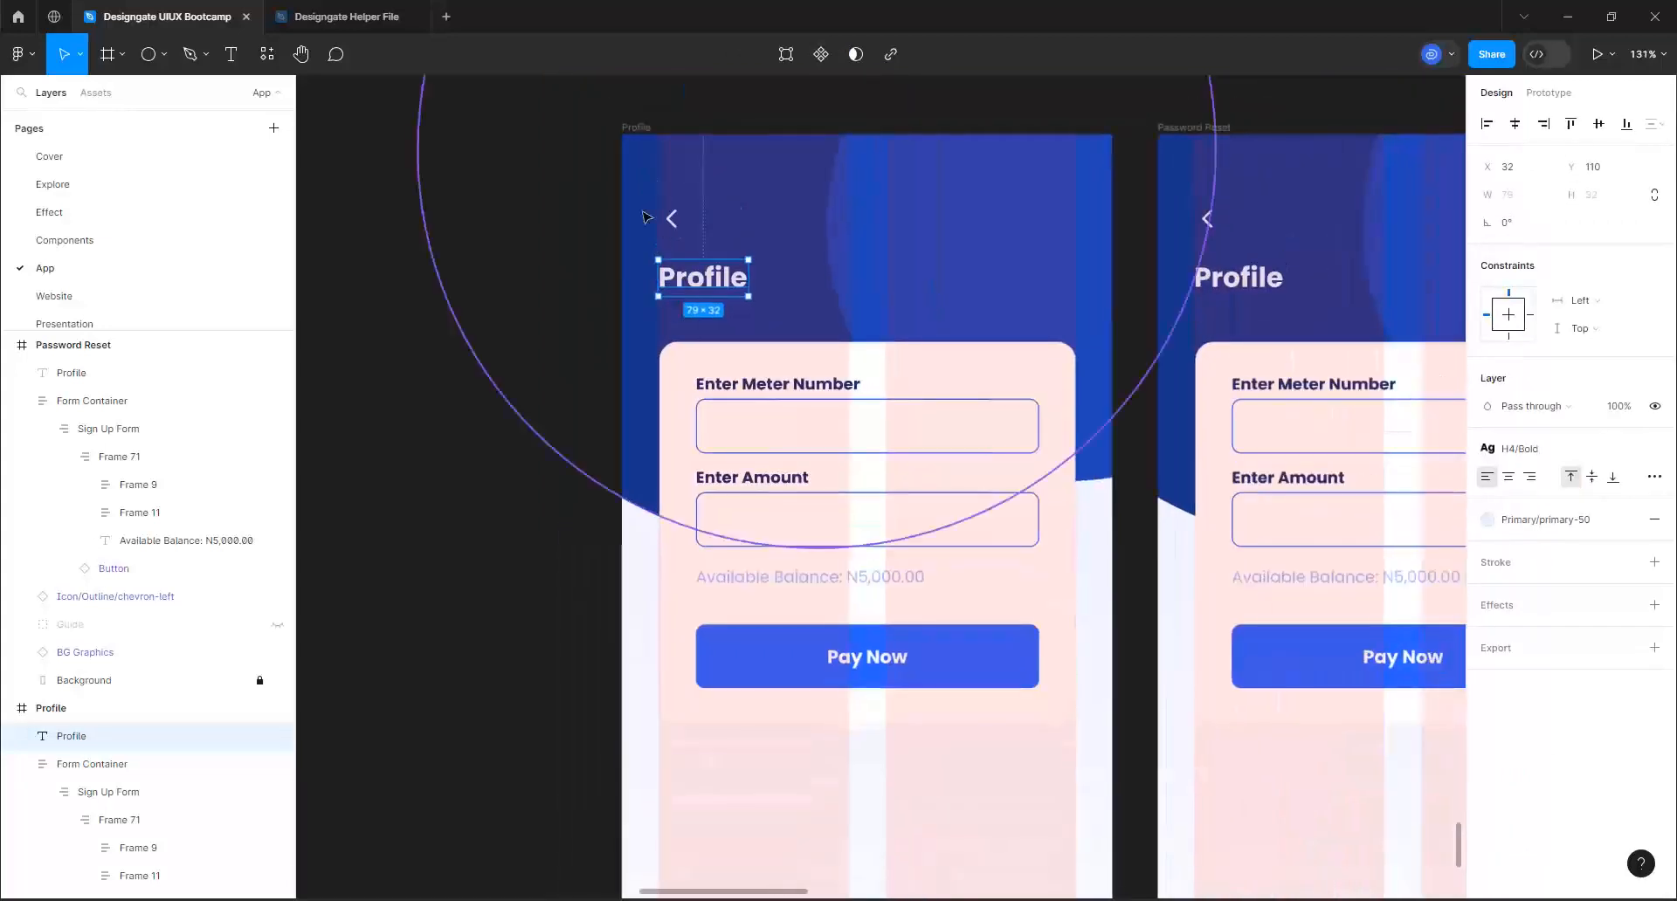
scroll(663, 166, "up", 6)
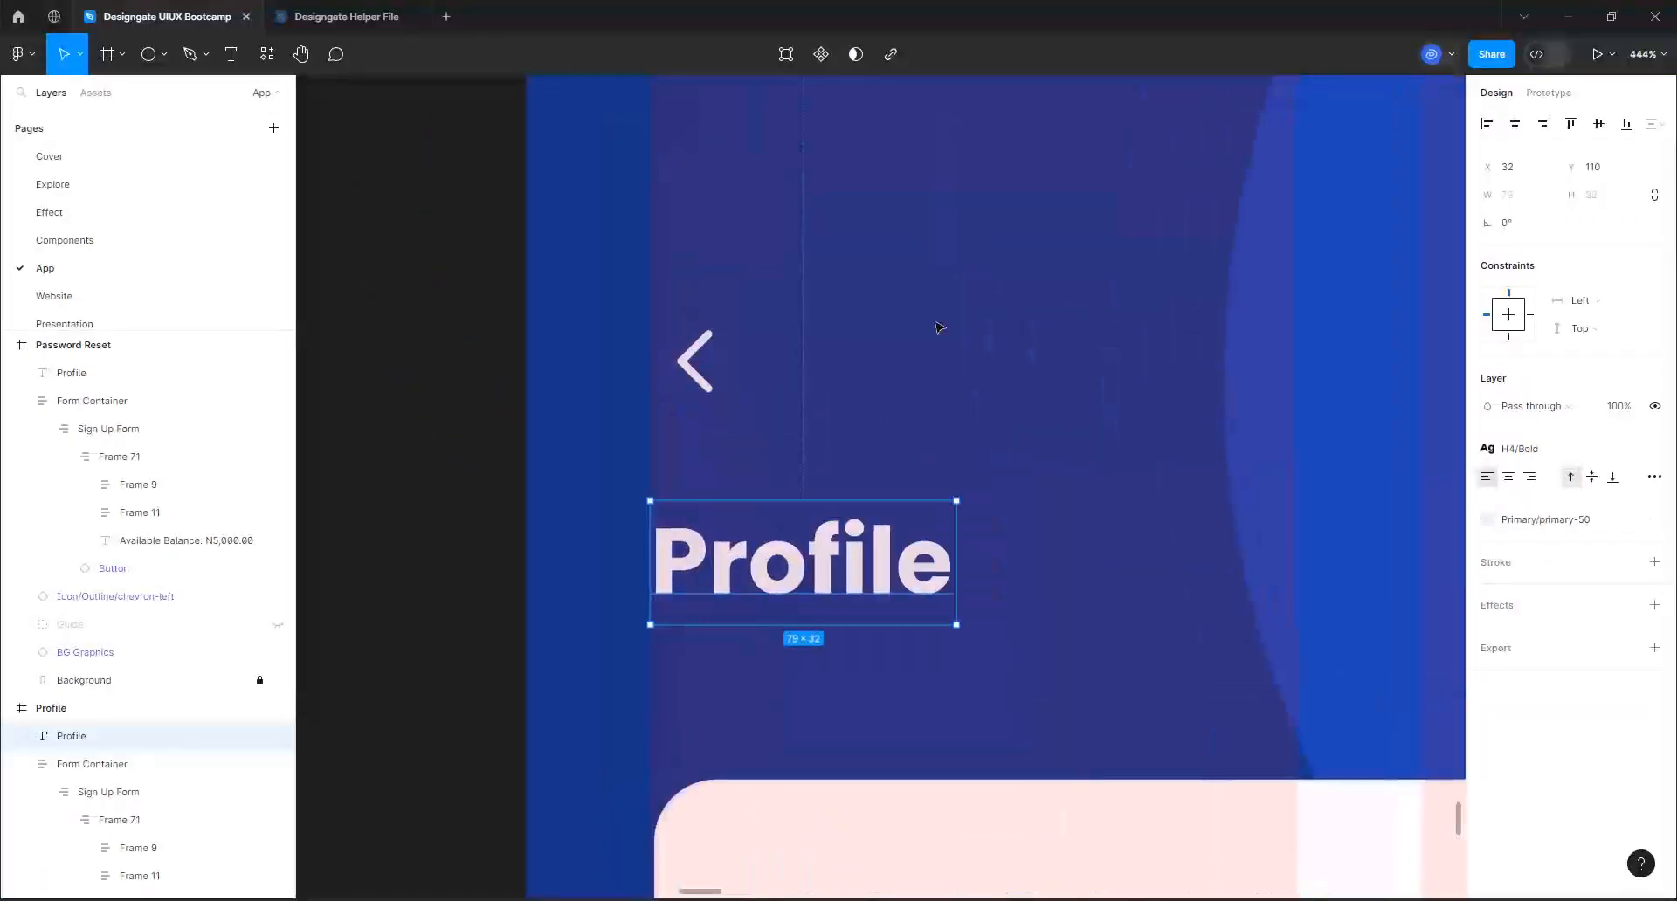
scroll(736, 357, "down", 3)
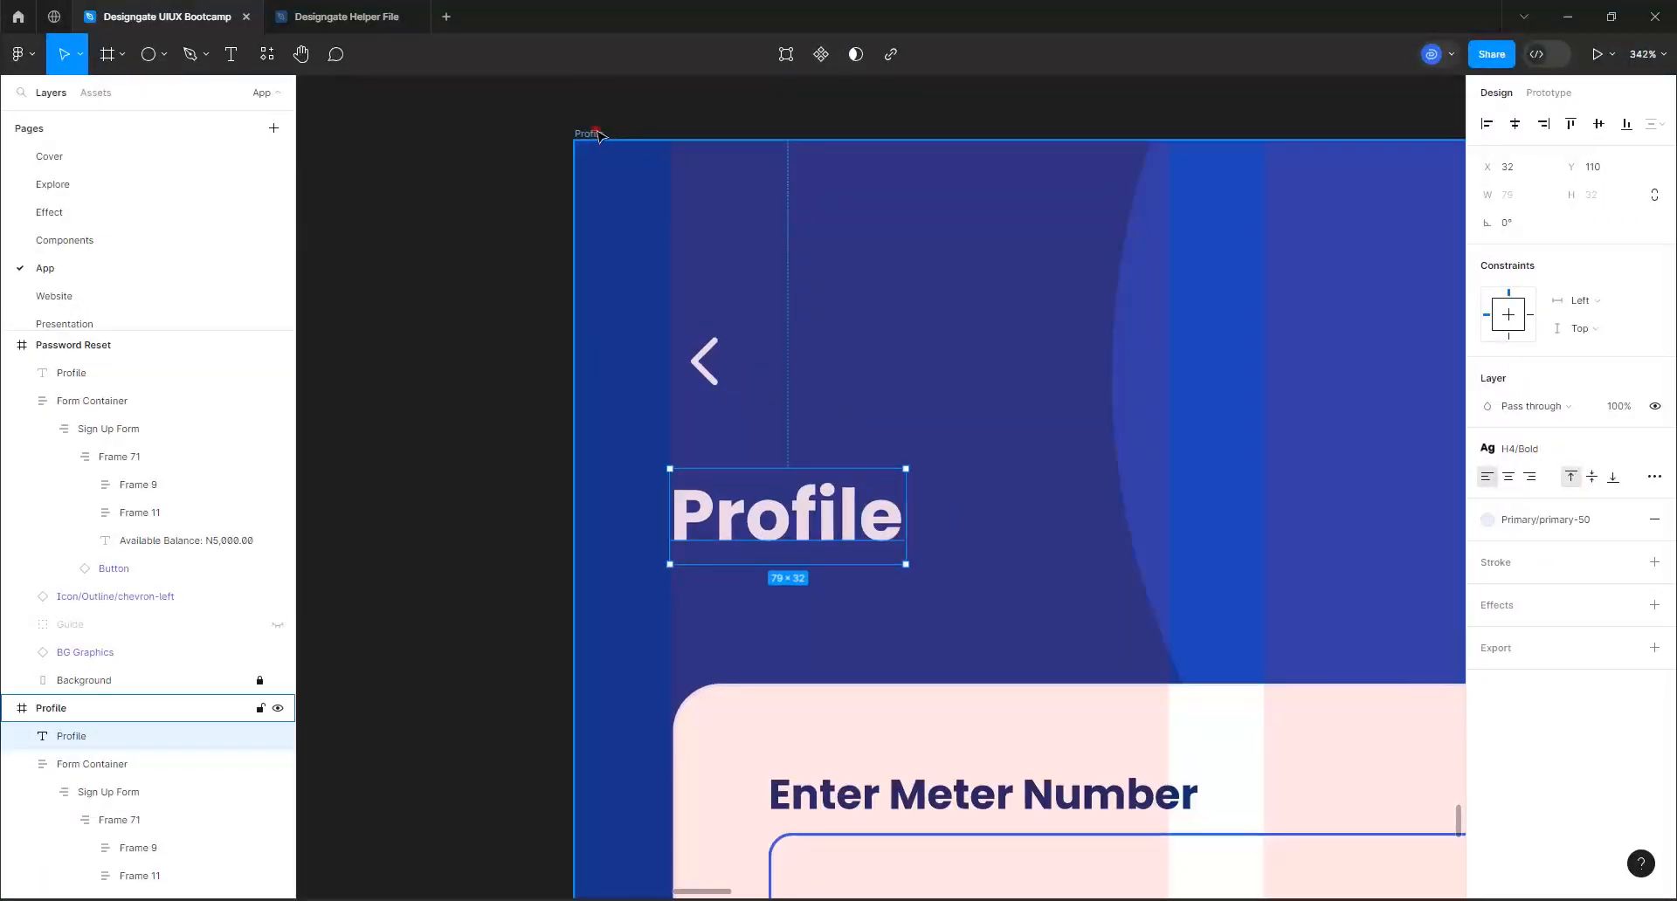
left_click(596, 132)
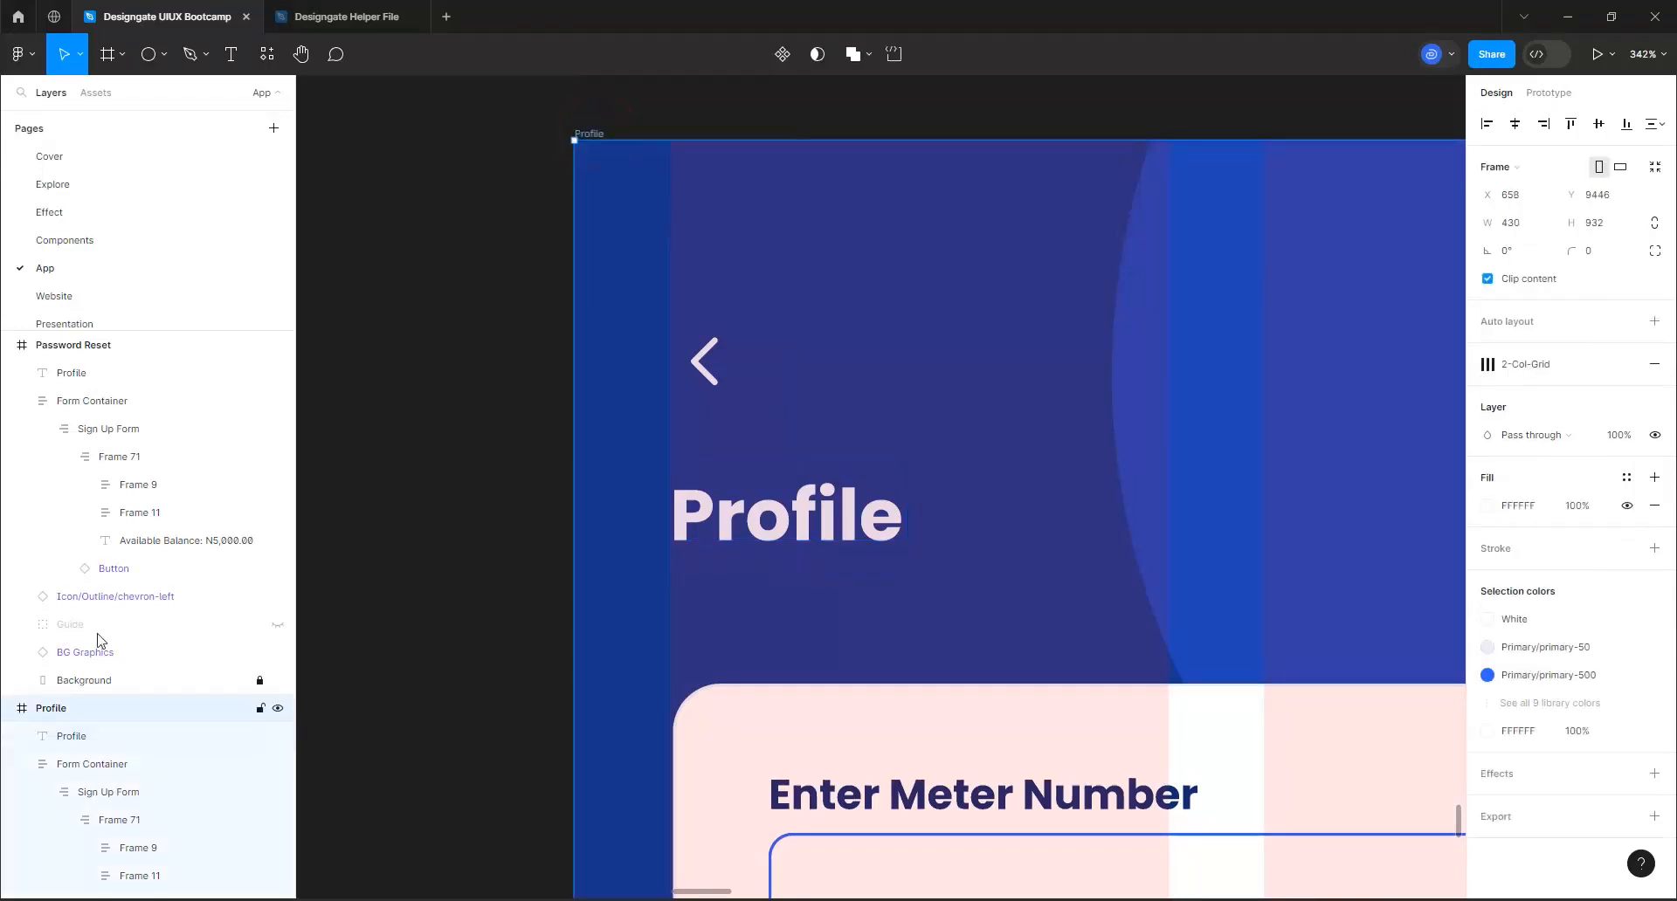
left_click(278, 624)
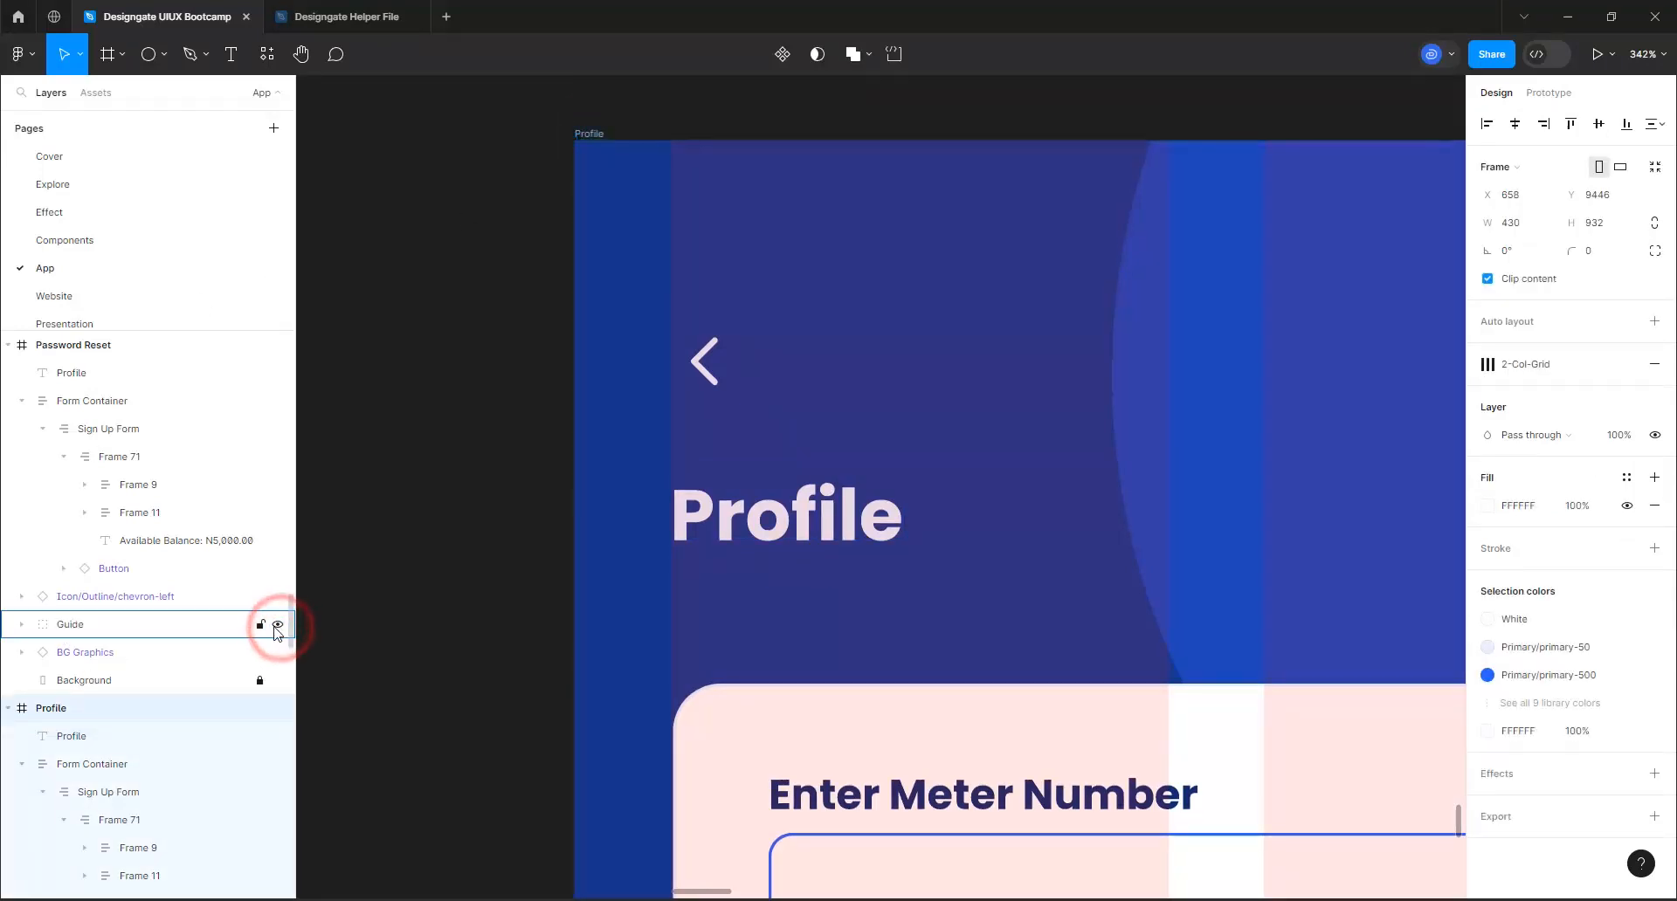
Find the hidden Guide layer inside the Profile frame and make it visible
scroll(543, 318, "down", 3)
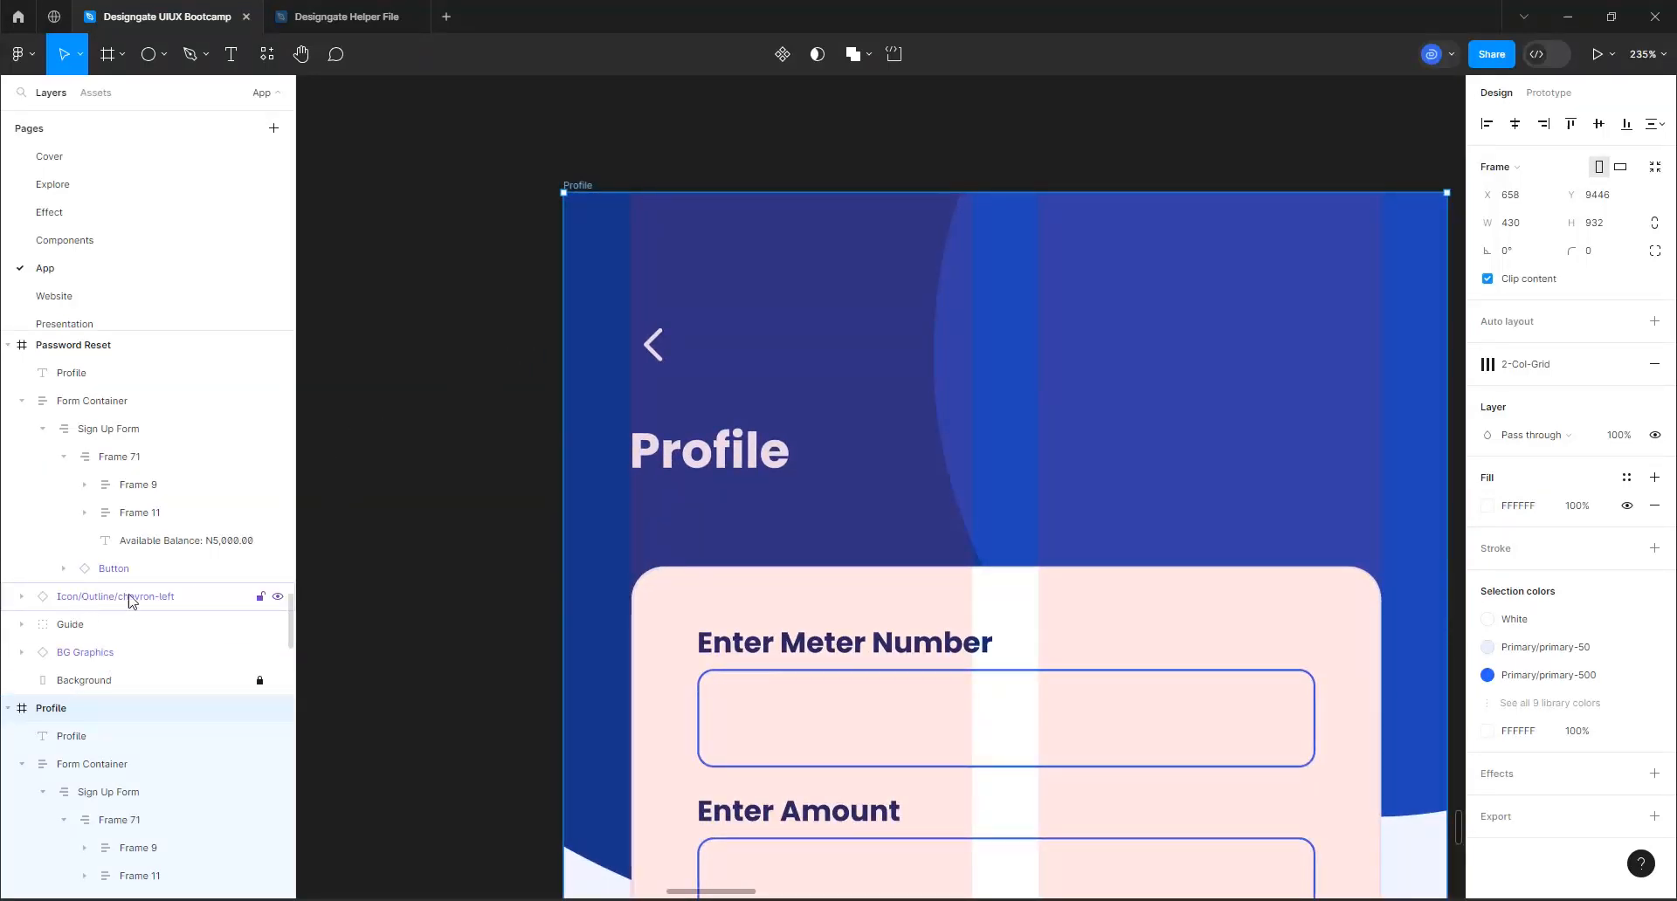
left_click(66, 630)
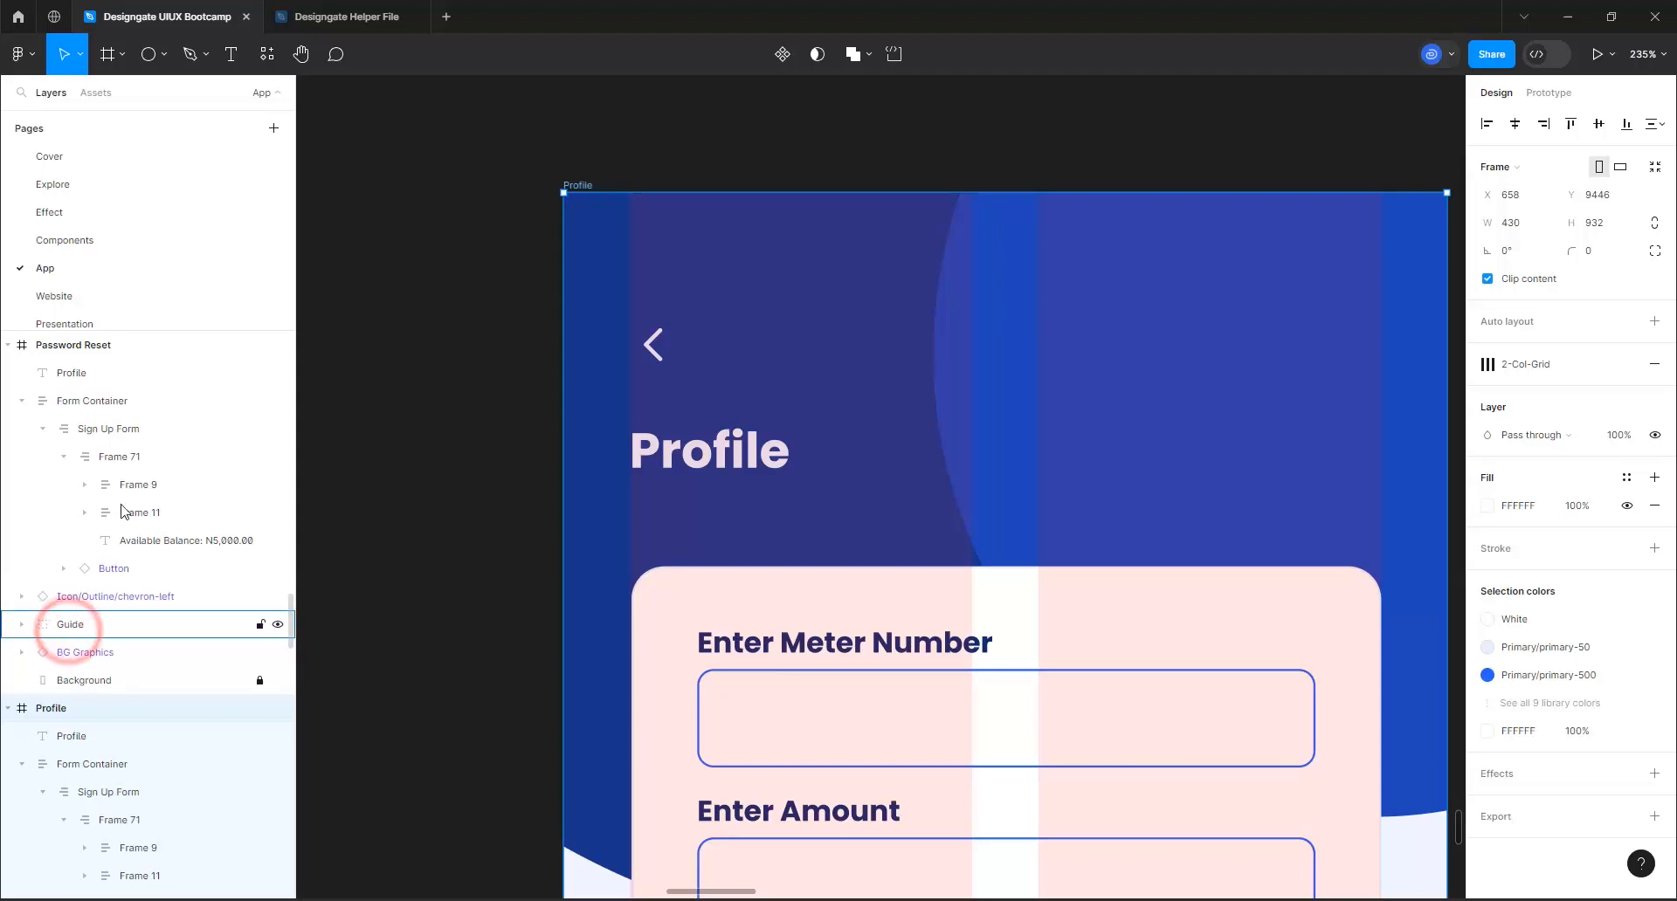
left_click(576, 186)
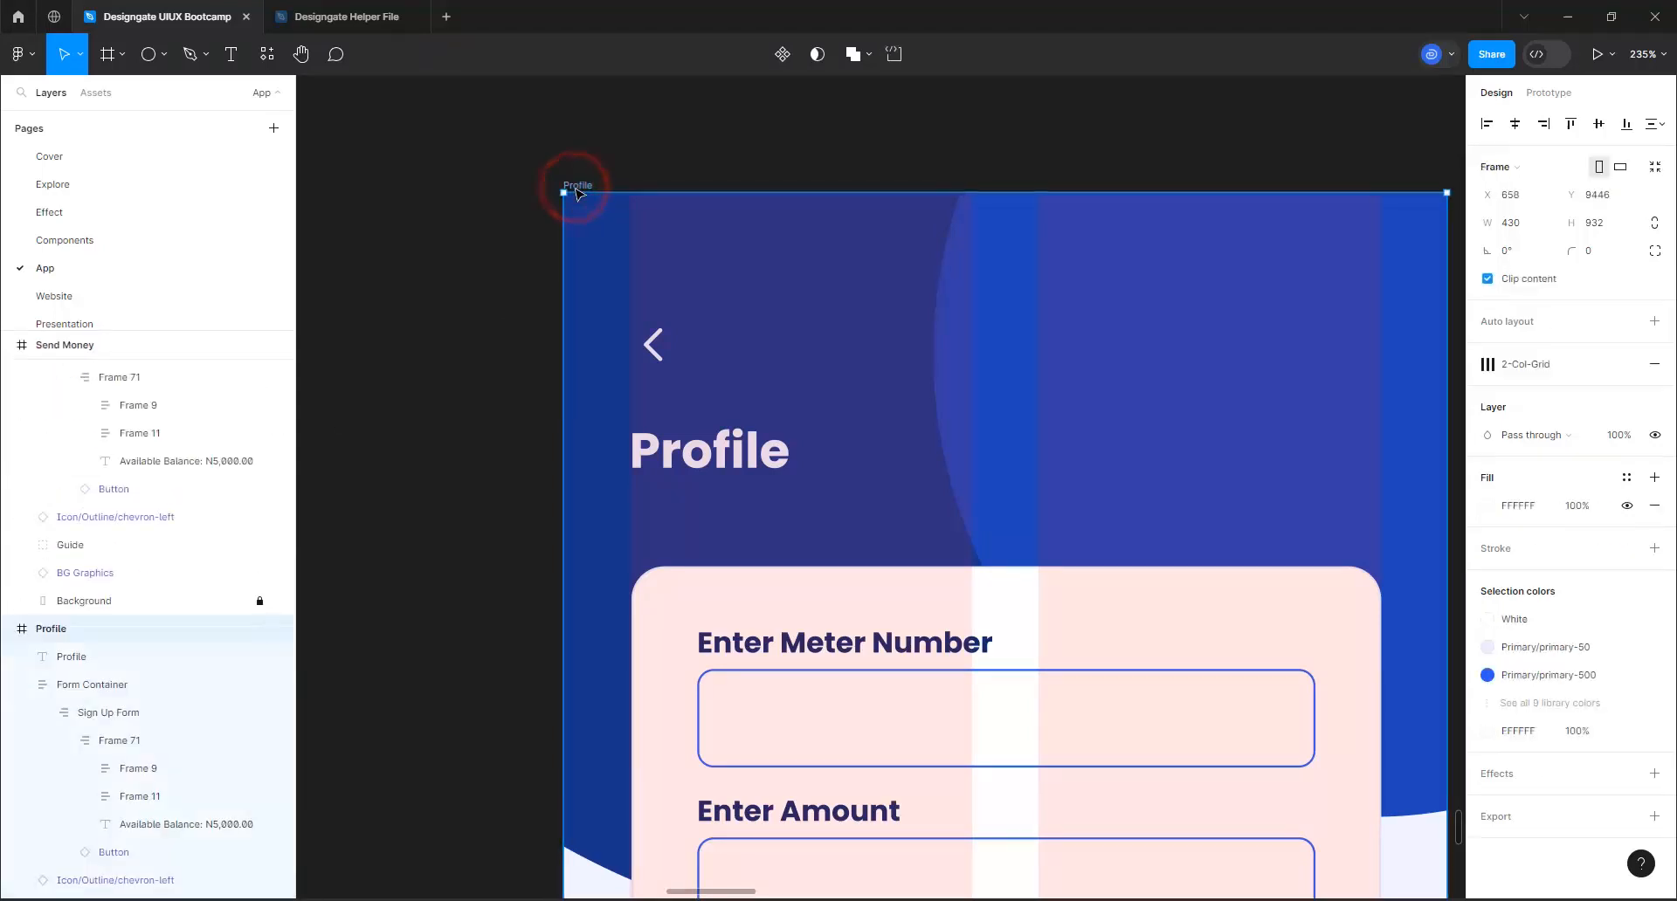
scroll(112, 611, "down", 5)
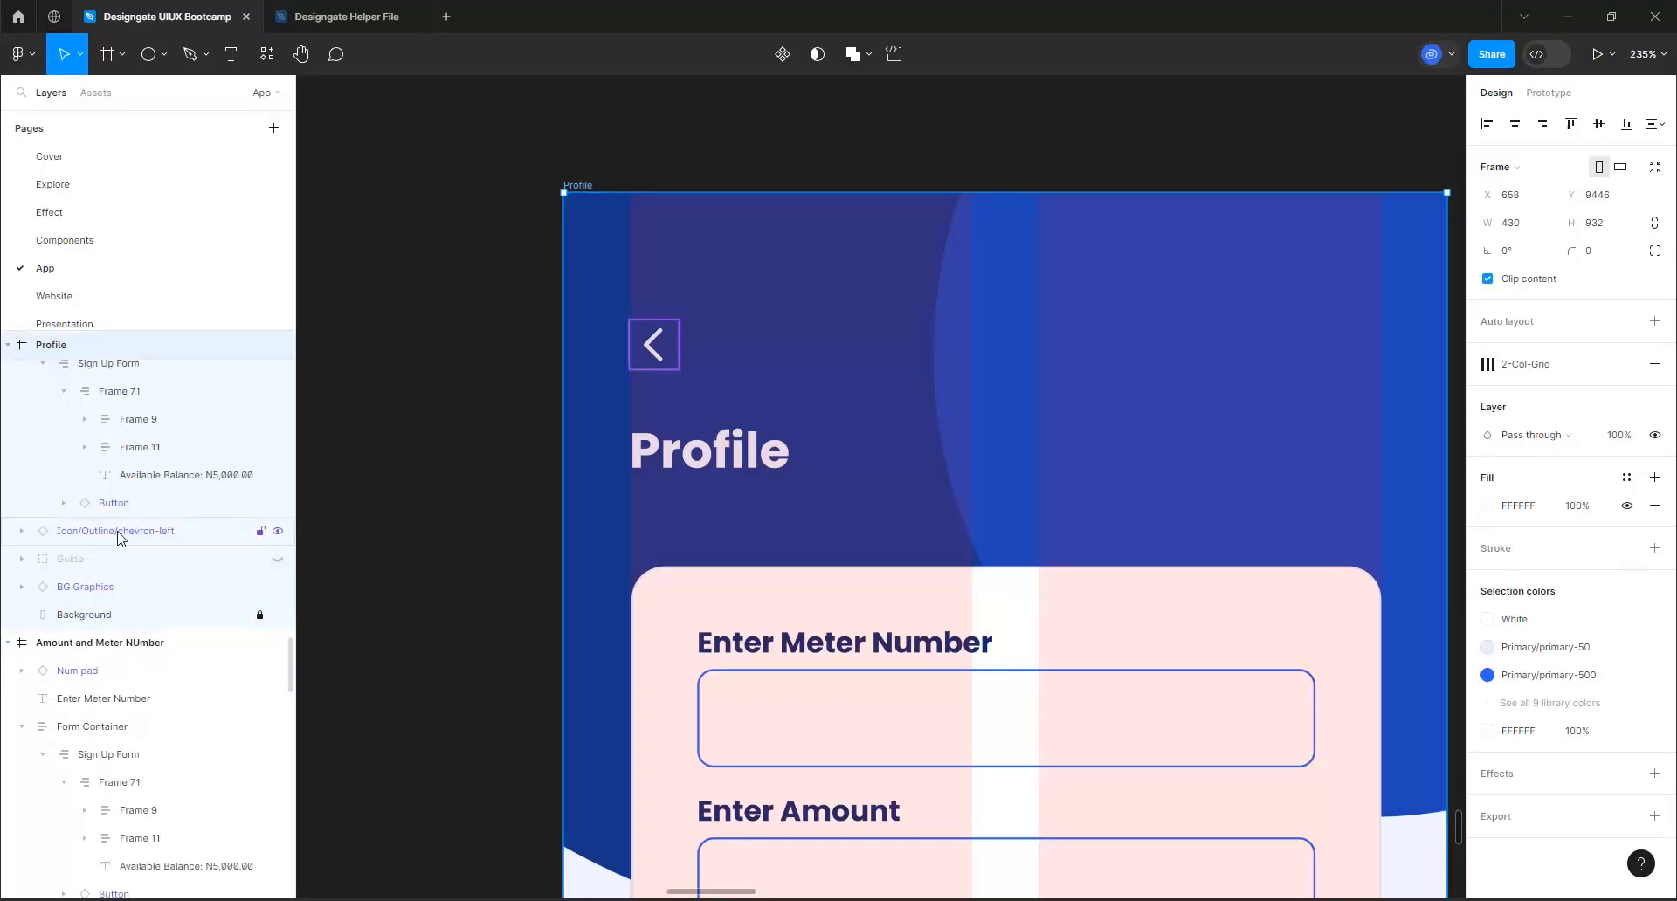
scroll(122, 524, "up", 3)
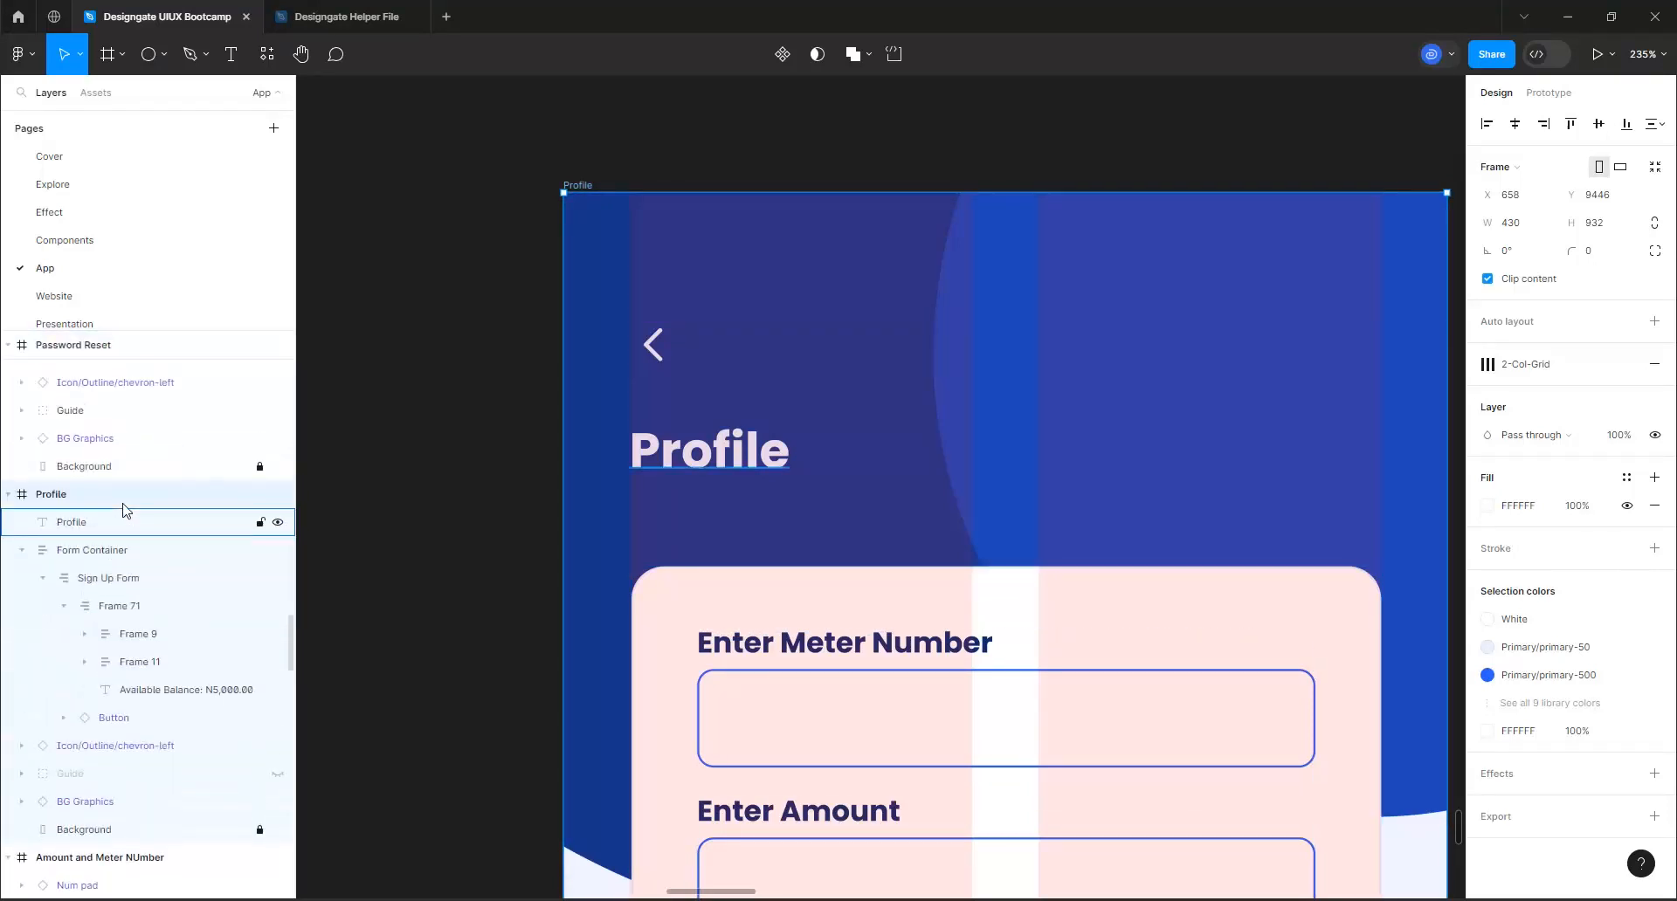
scroll(130, 599, "down", 1)
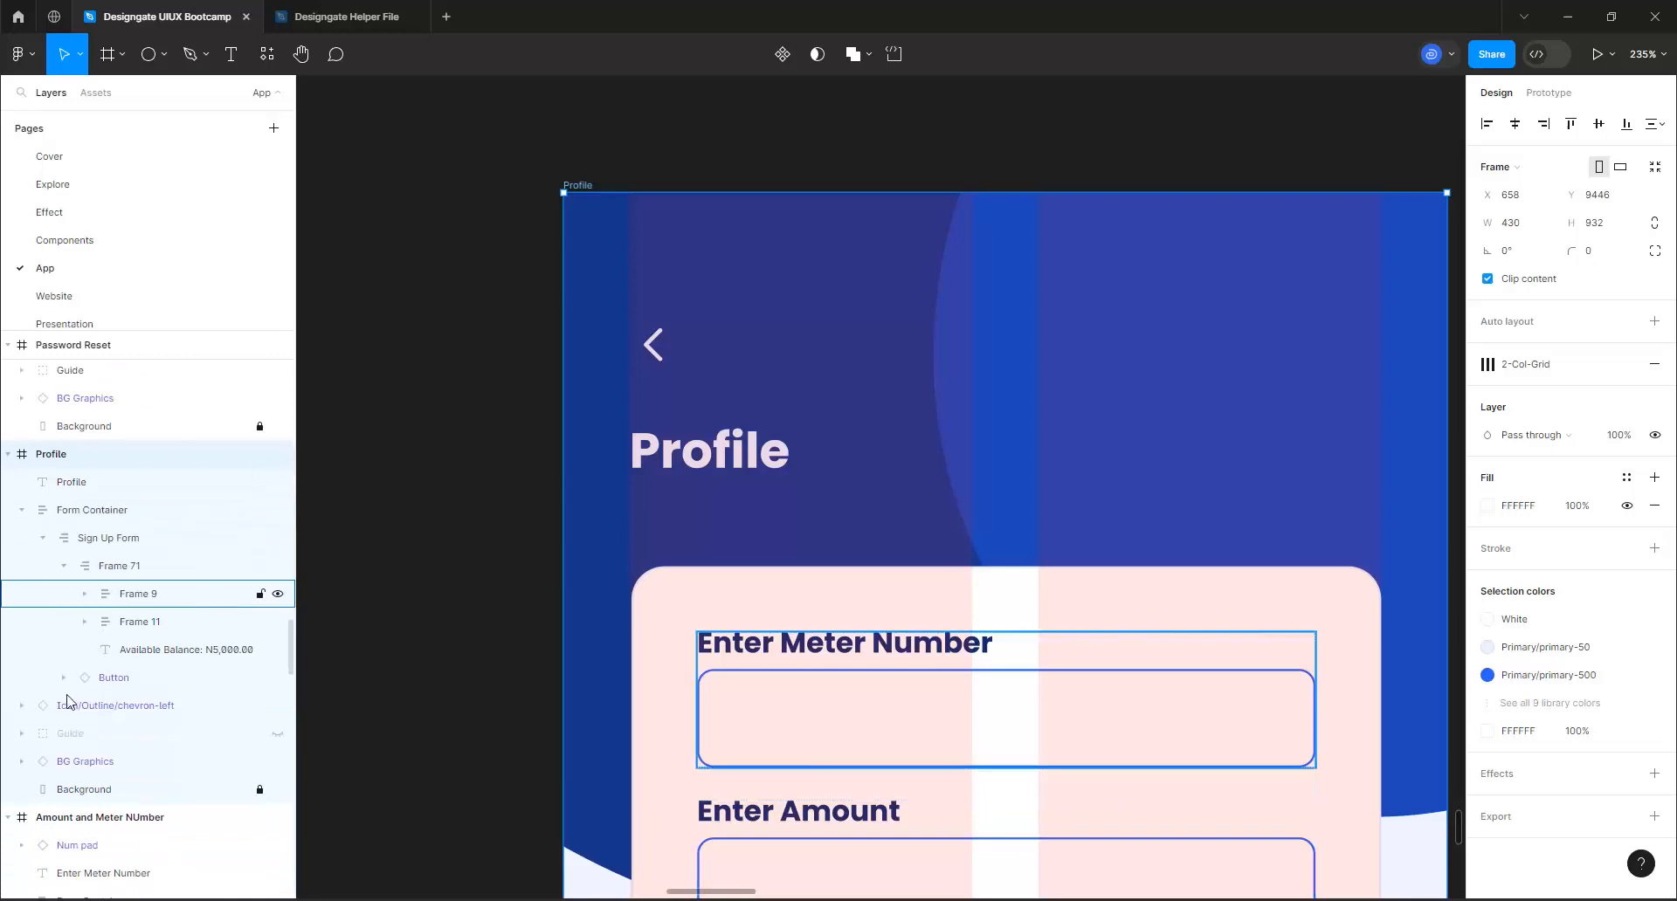
left_click(276, 734)
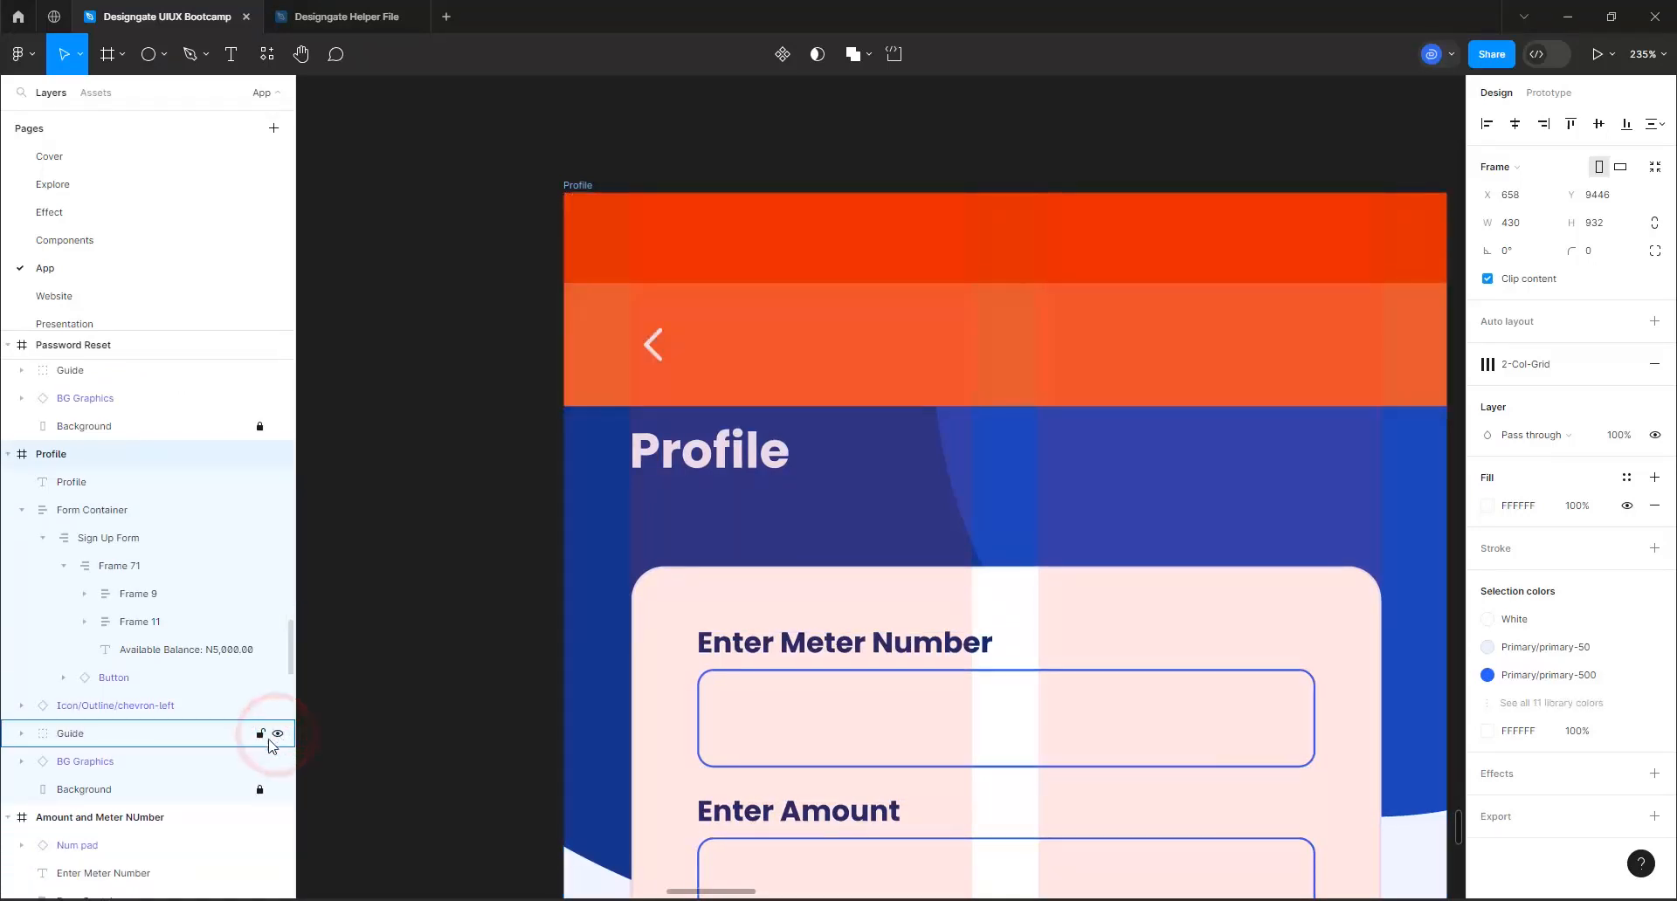
Move the Profile heading up beside the back chevron in the lighter orange guide band, and delete the chevron
scroll(708, 485, "up", 3, "ctrl")
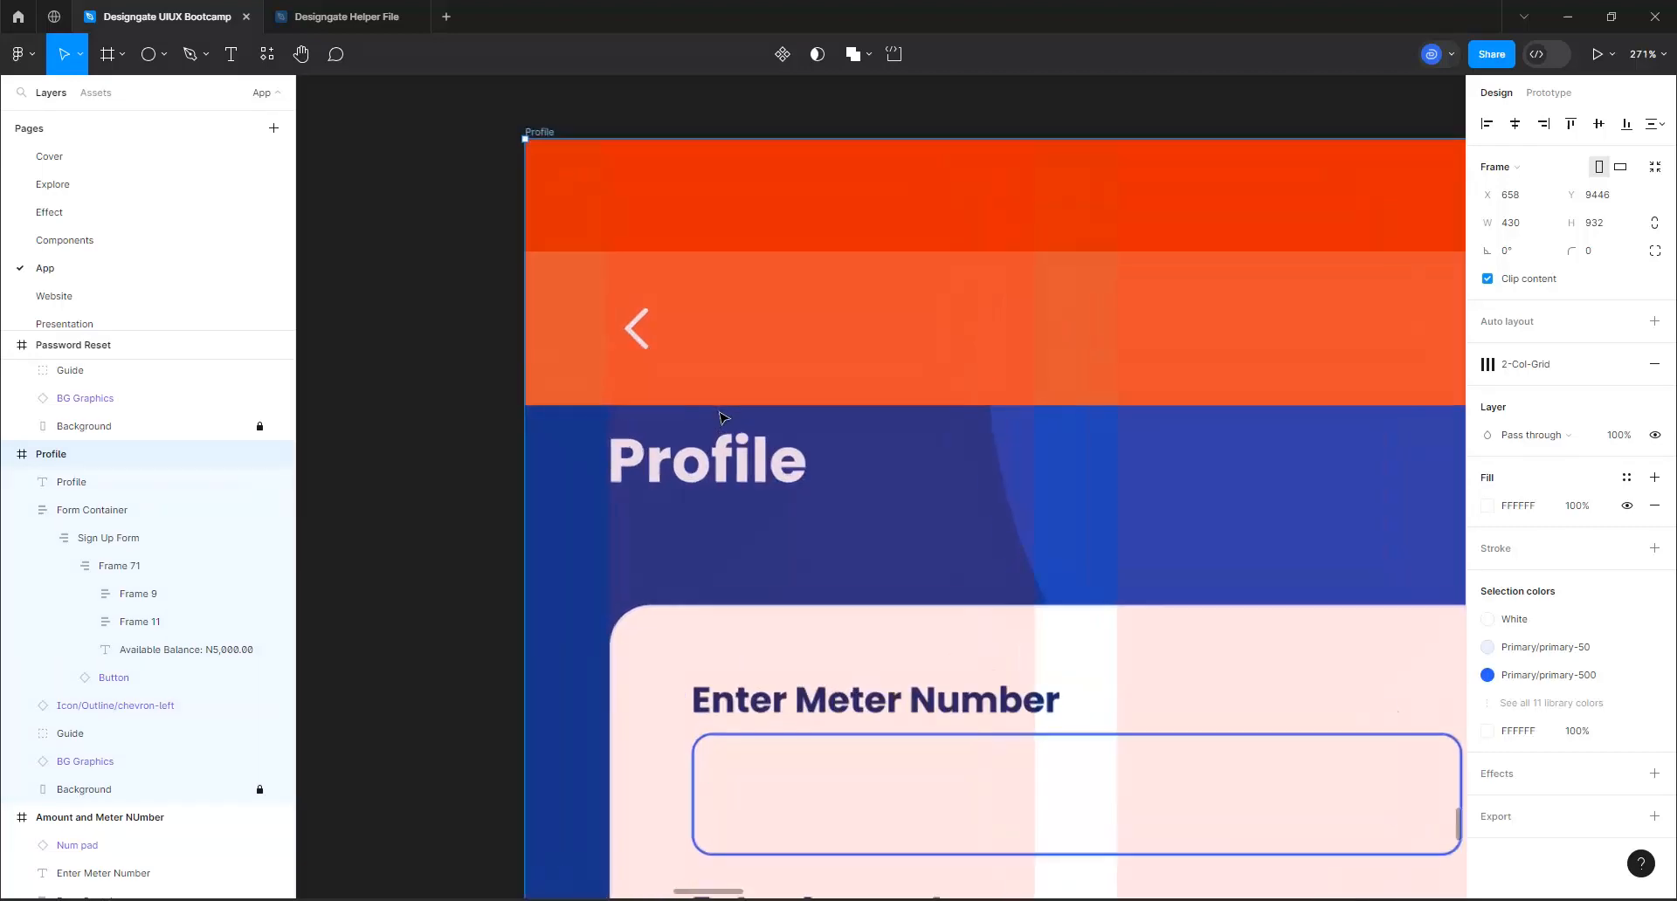
left_click(696, 459)
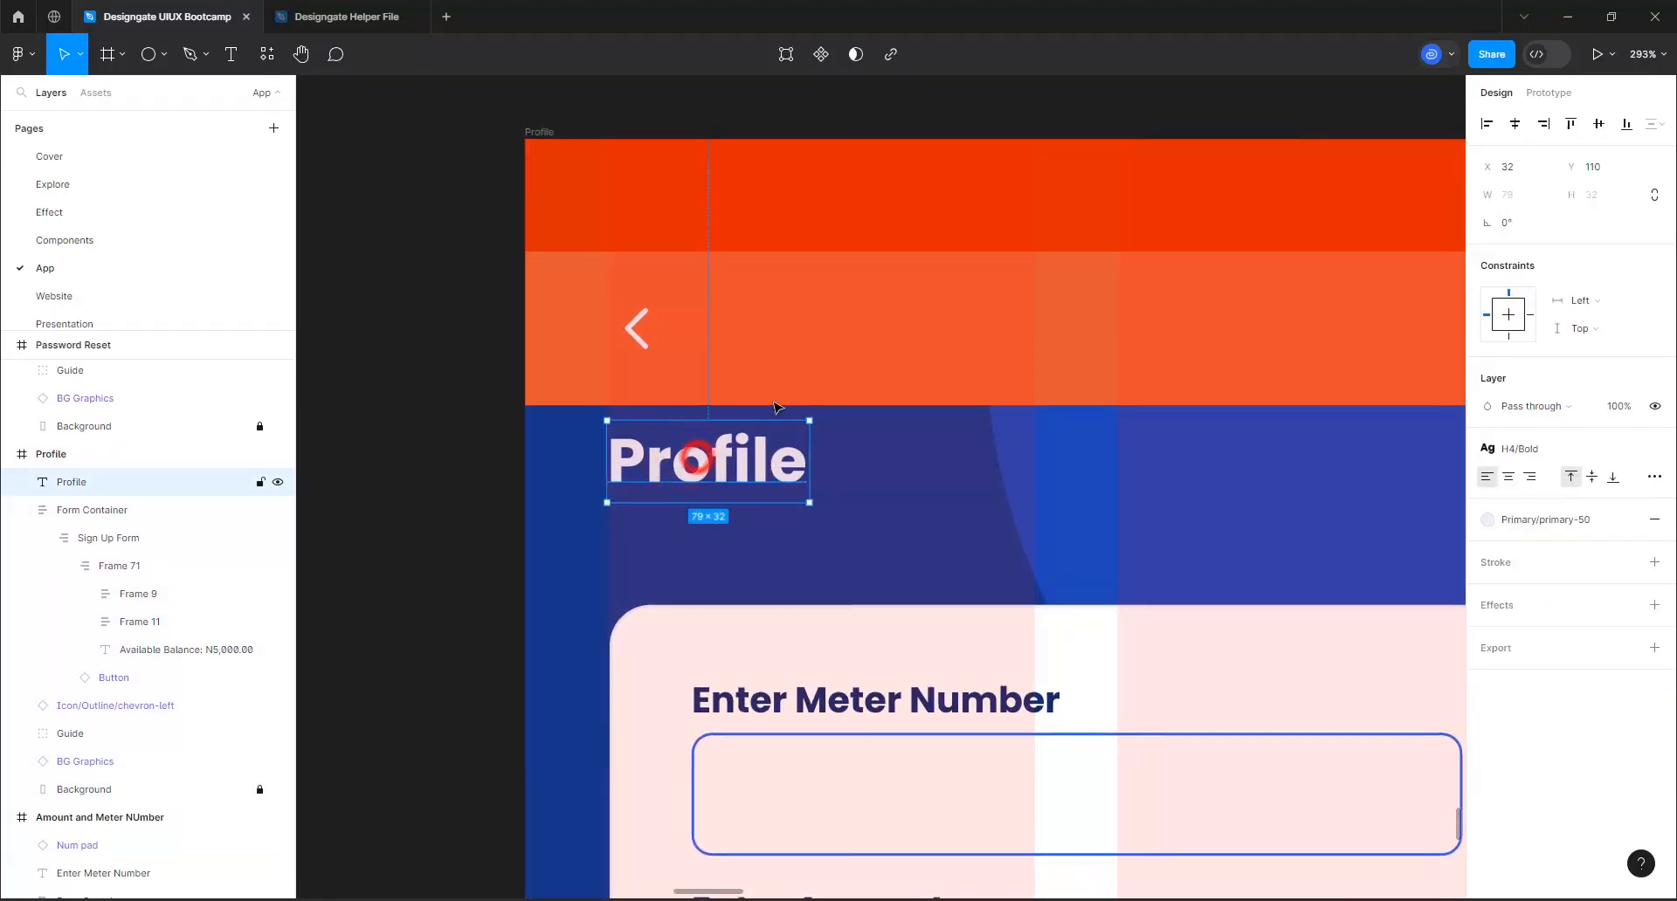
left_click_drag(701, 462, 762, 347)
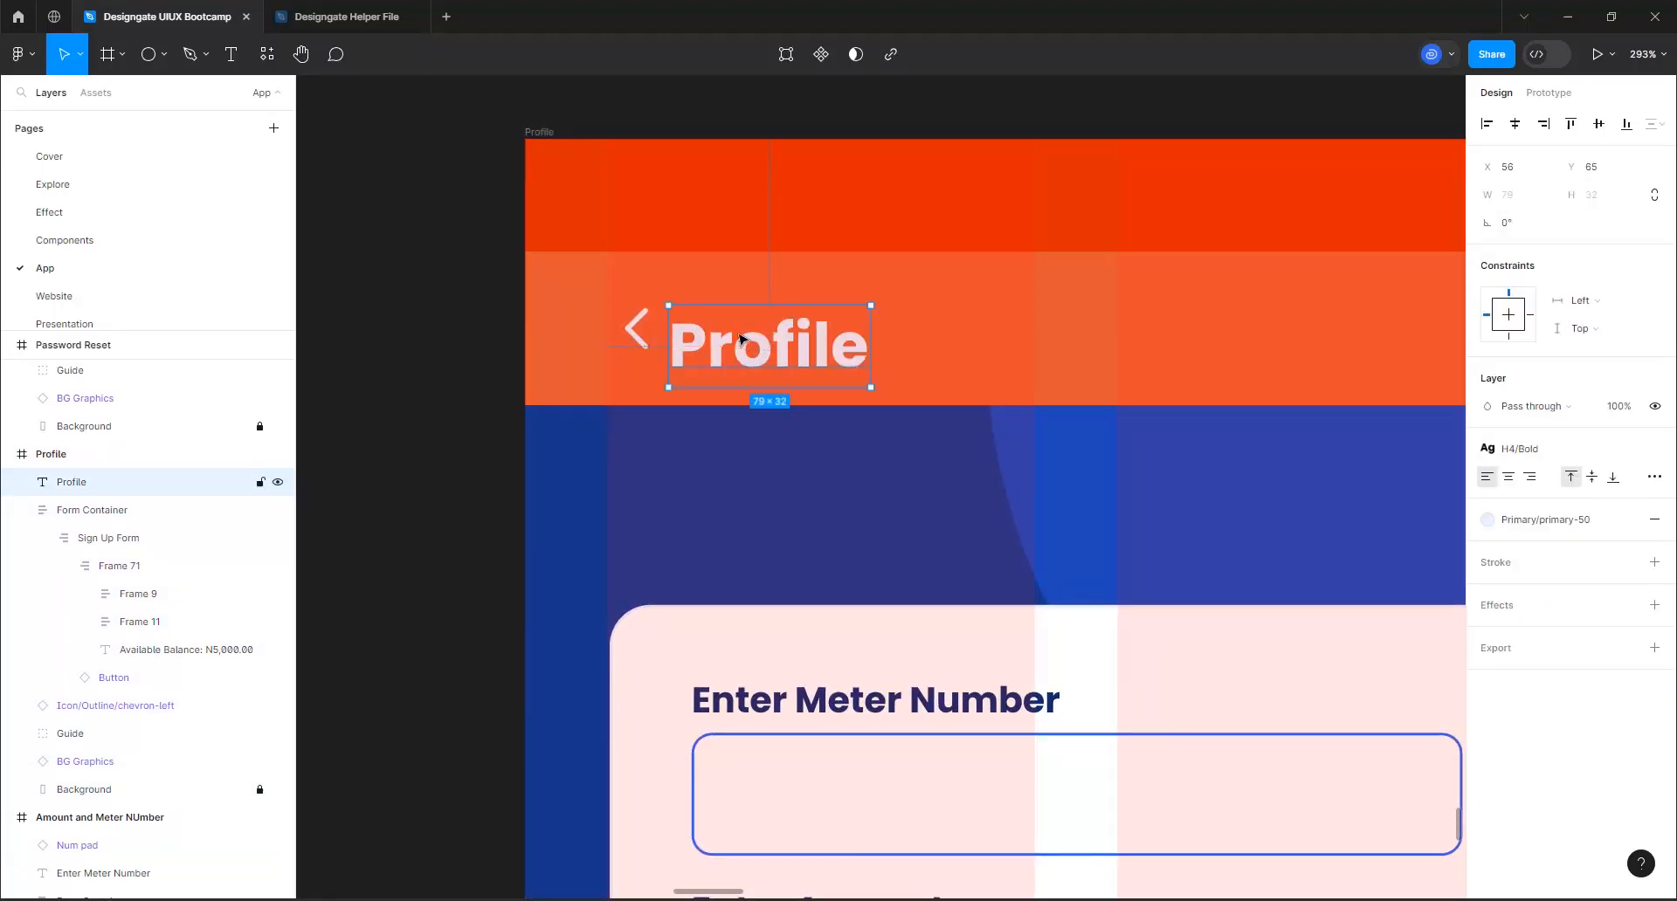
left_click(641, 340)
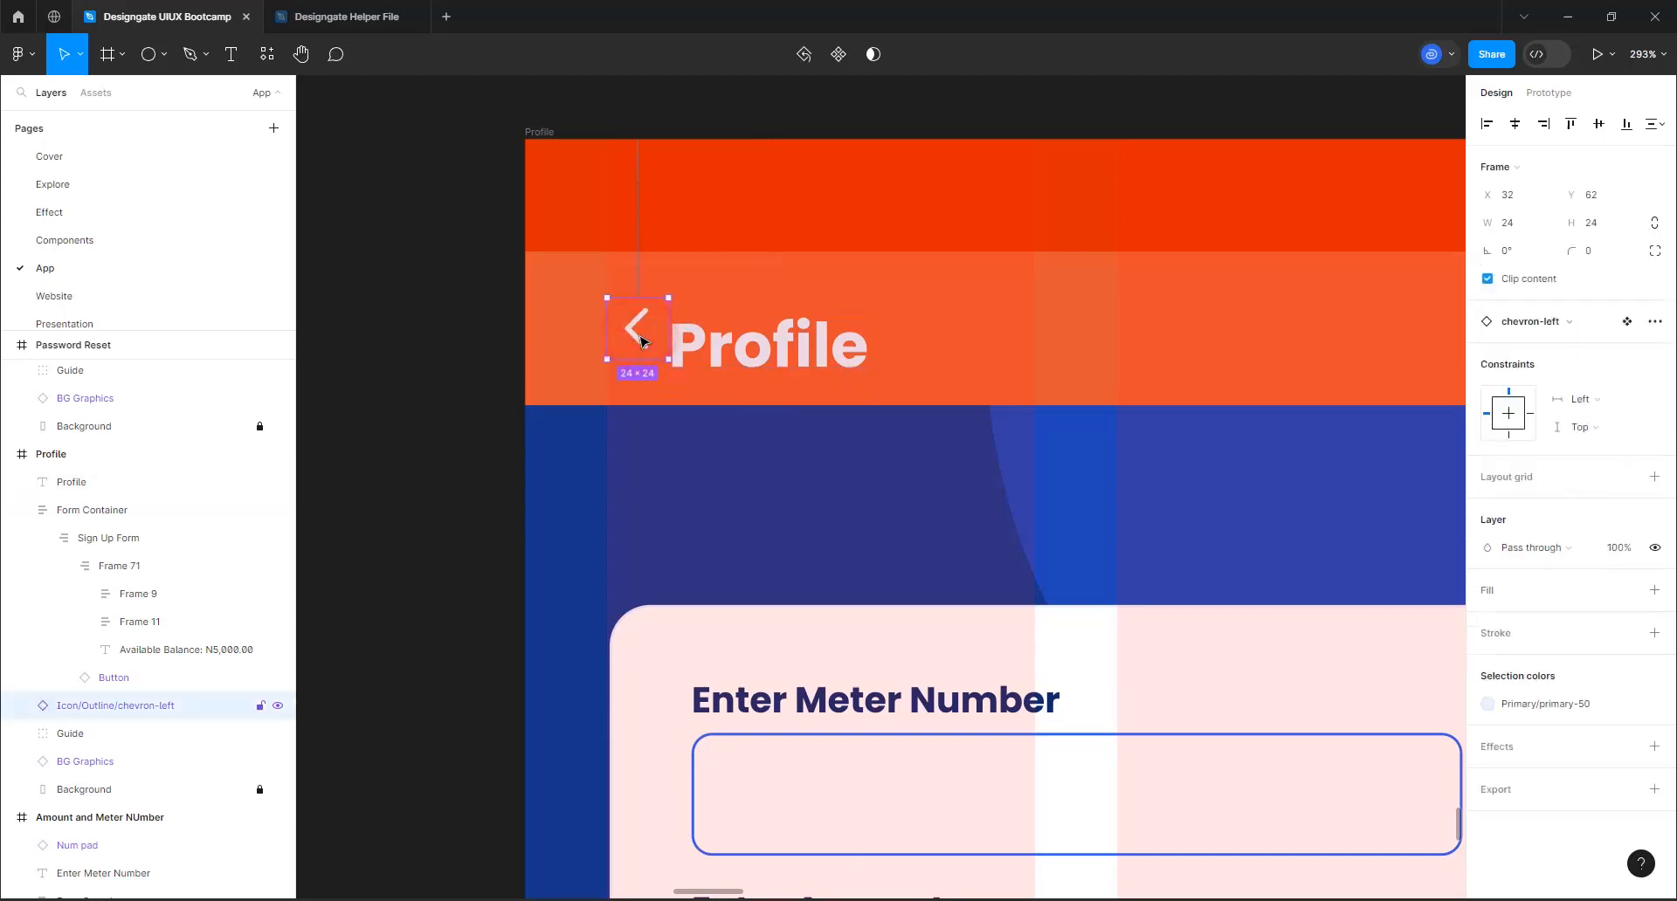
key("Delete")
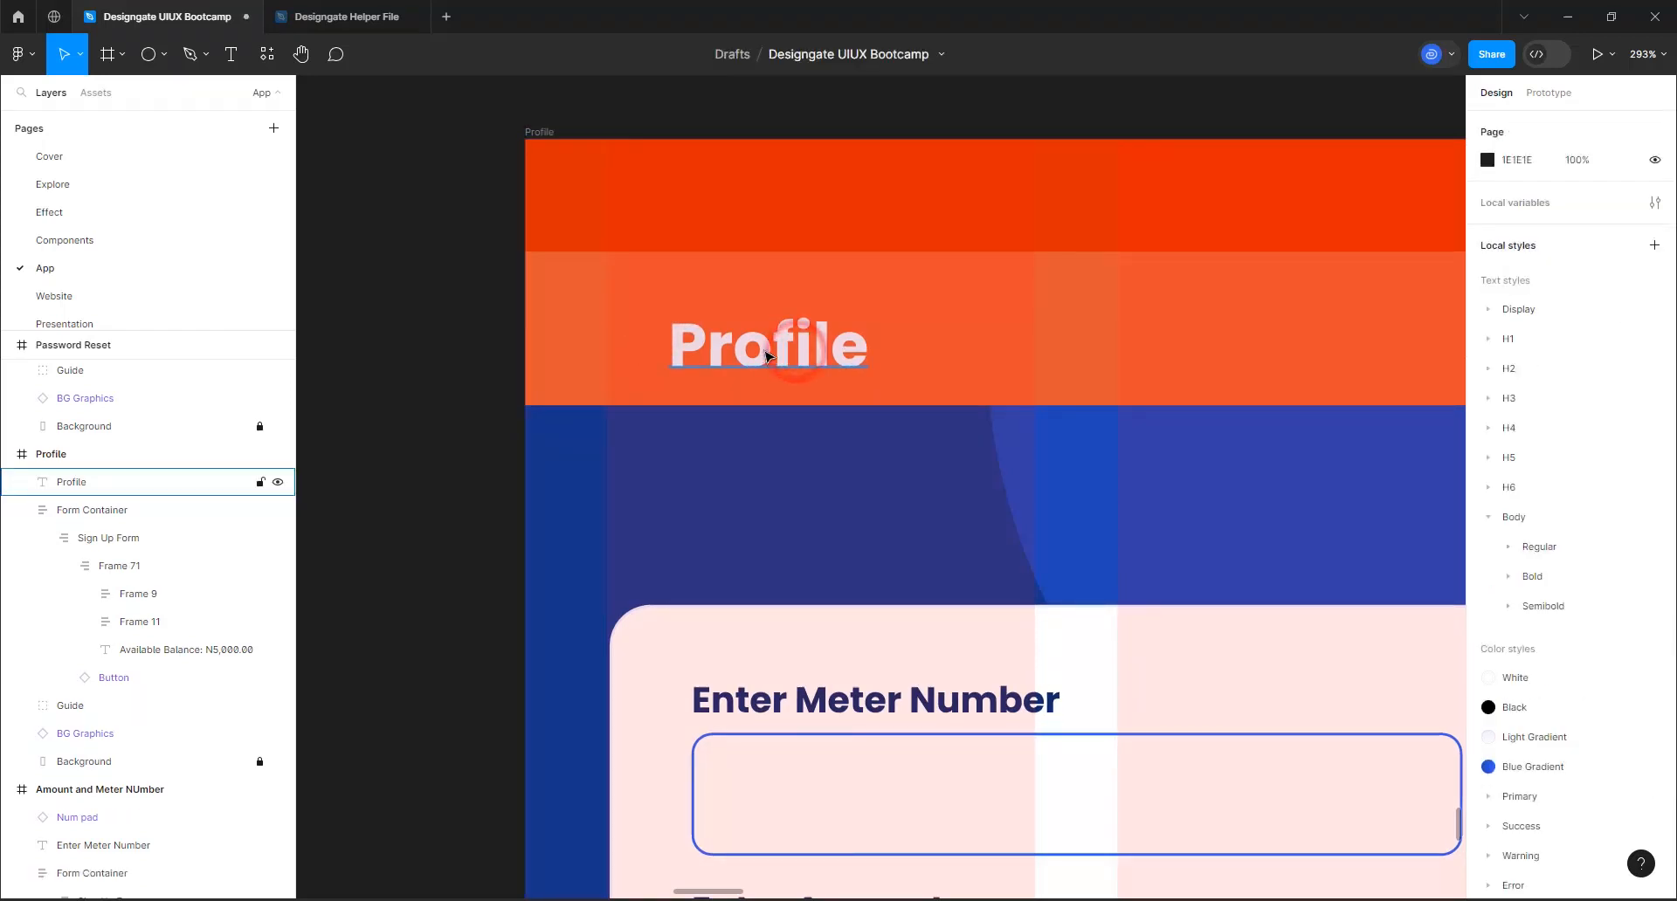
Align the Profile heading with the left column edge and centre it in the guide's navigation band at X 32, Y 60
left_click(765, 356)
left_click_drag(765, 355, 698, 347)
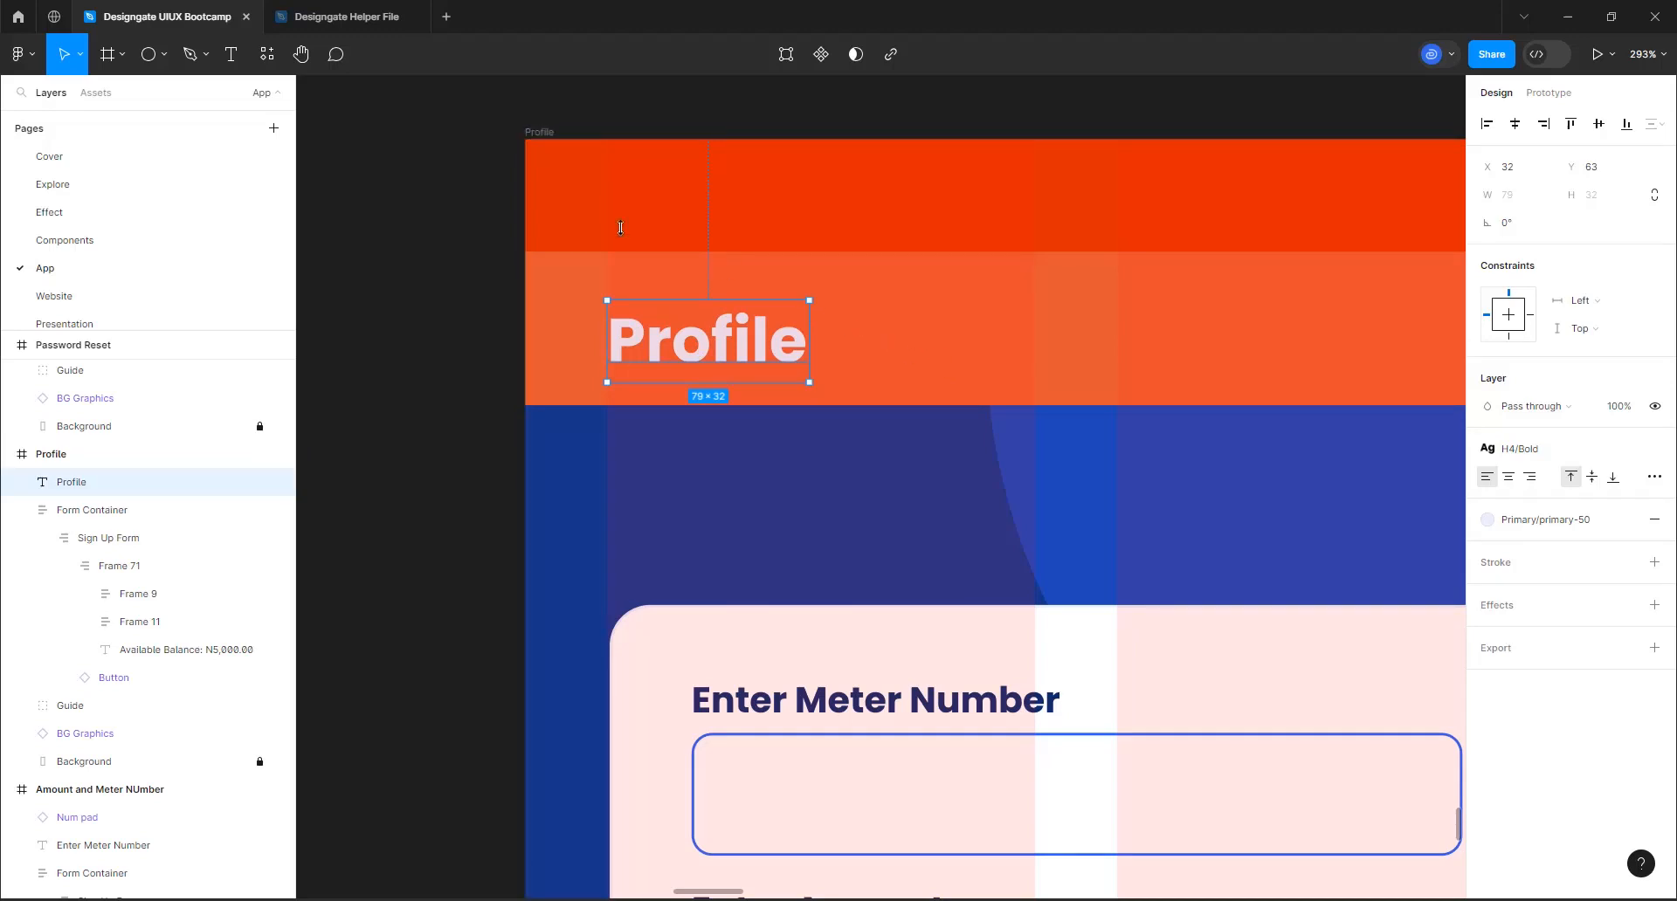
scroll(662, 269, "up", 5)
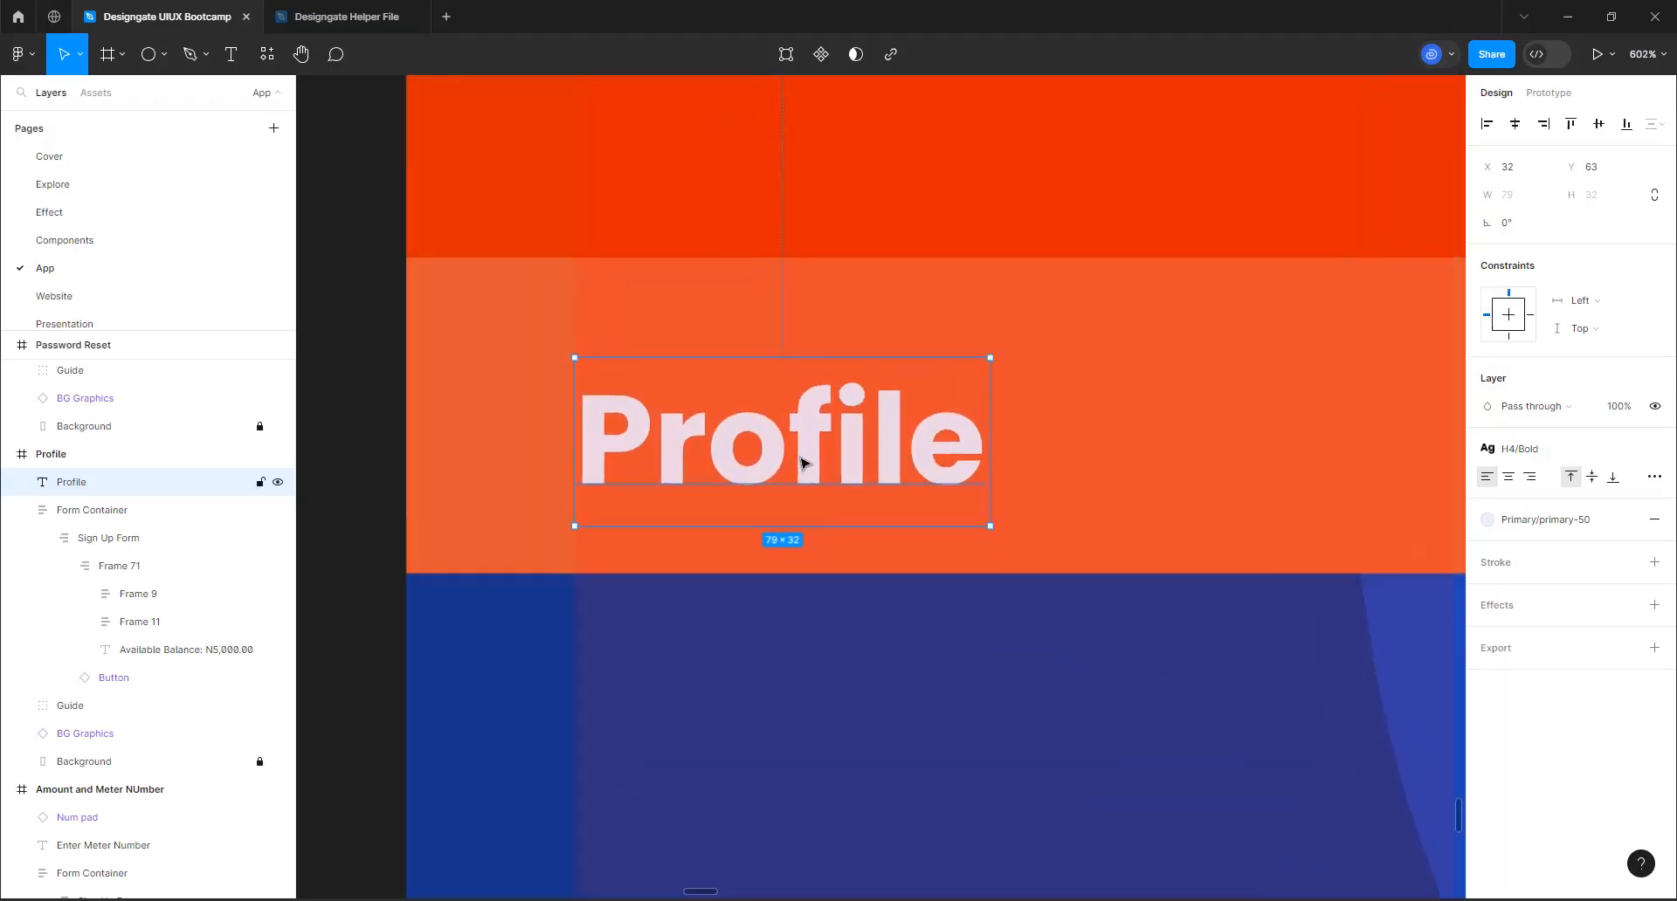
left_click_drag(802, 464, 802, 448)
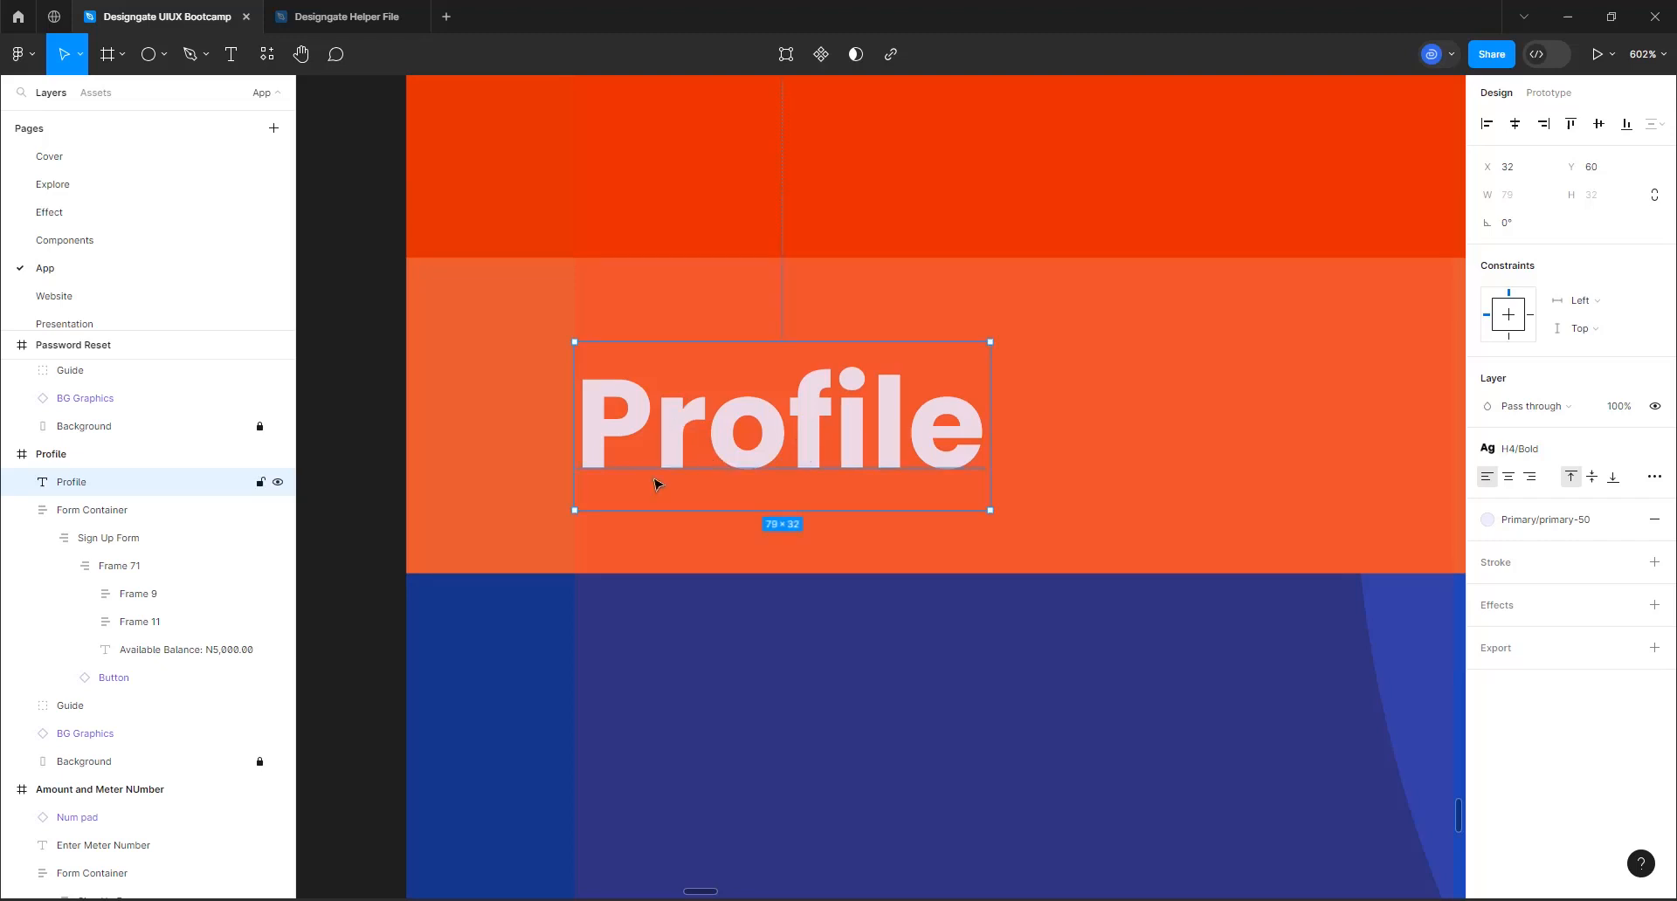
scroll(692, 408, "down", 8)
left_click(418, 76)
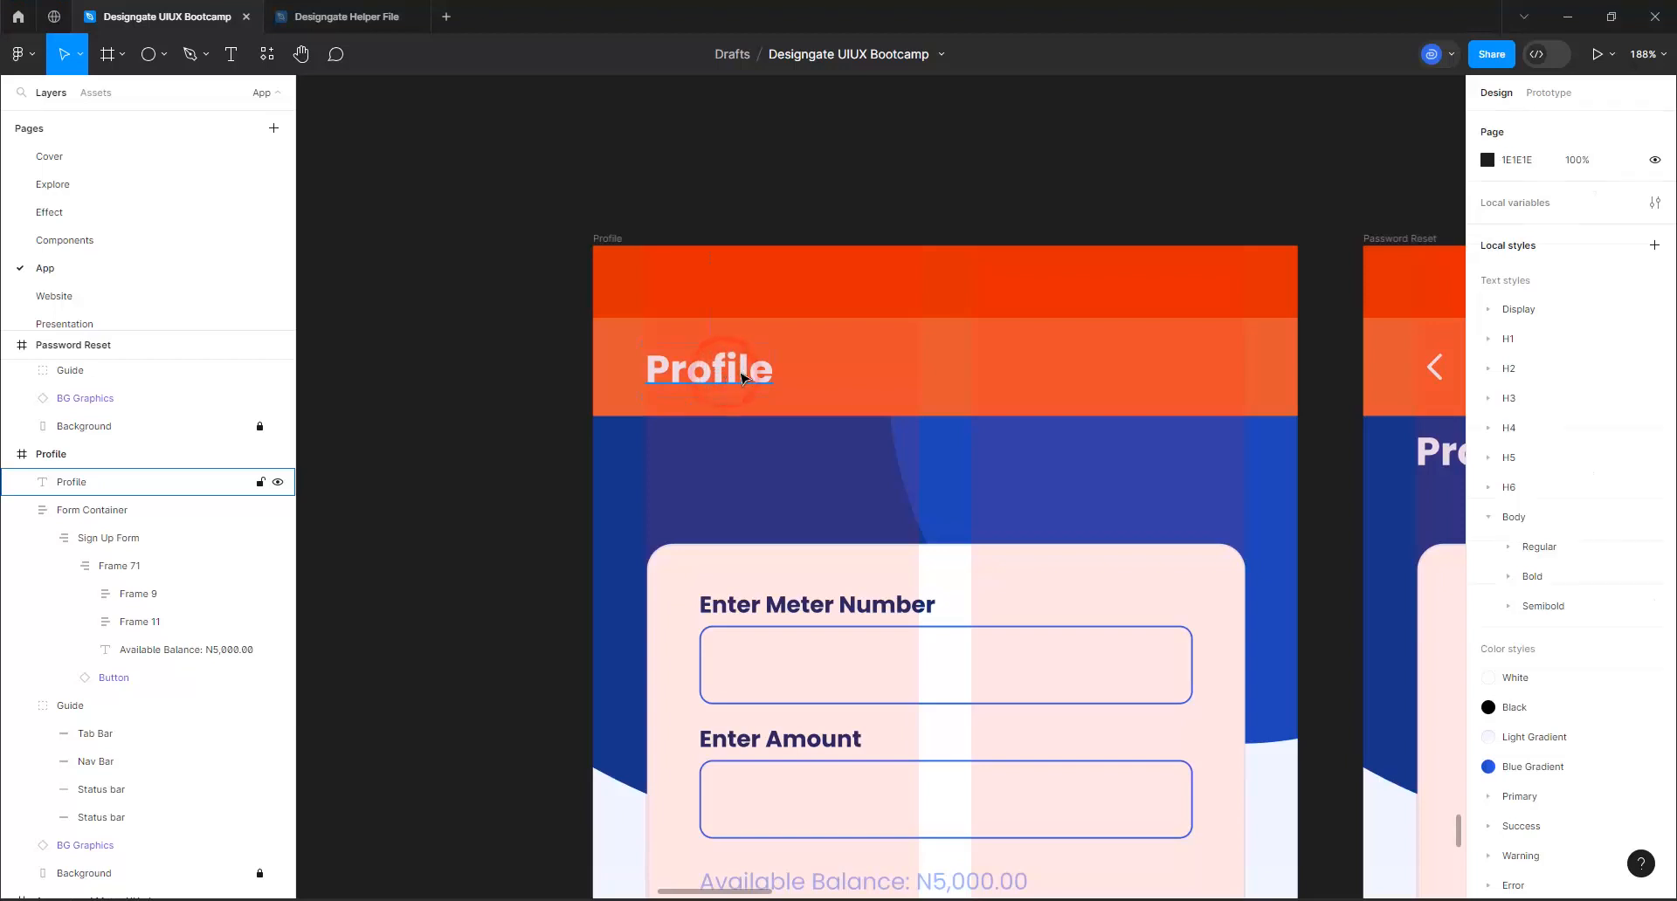
Centre the Profile heading vertically on the Nav Bar shape of the Profile frame's guide
left_click(729, 374)
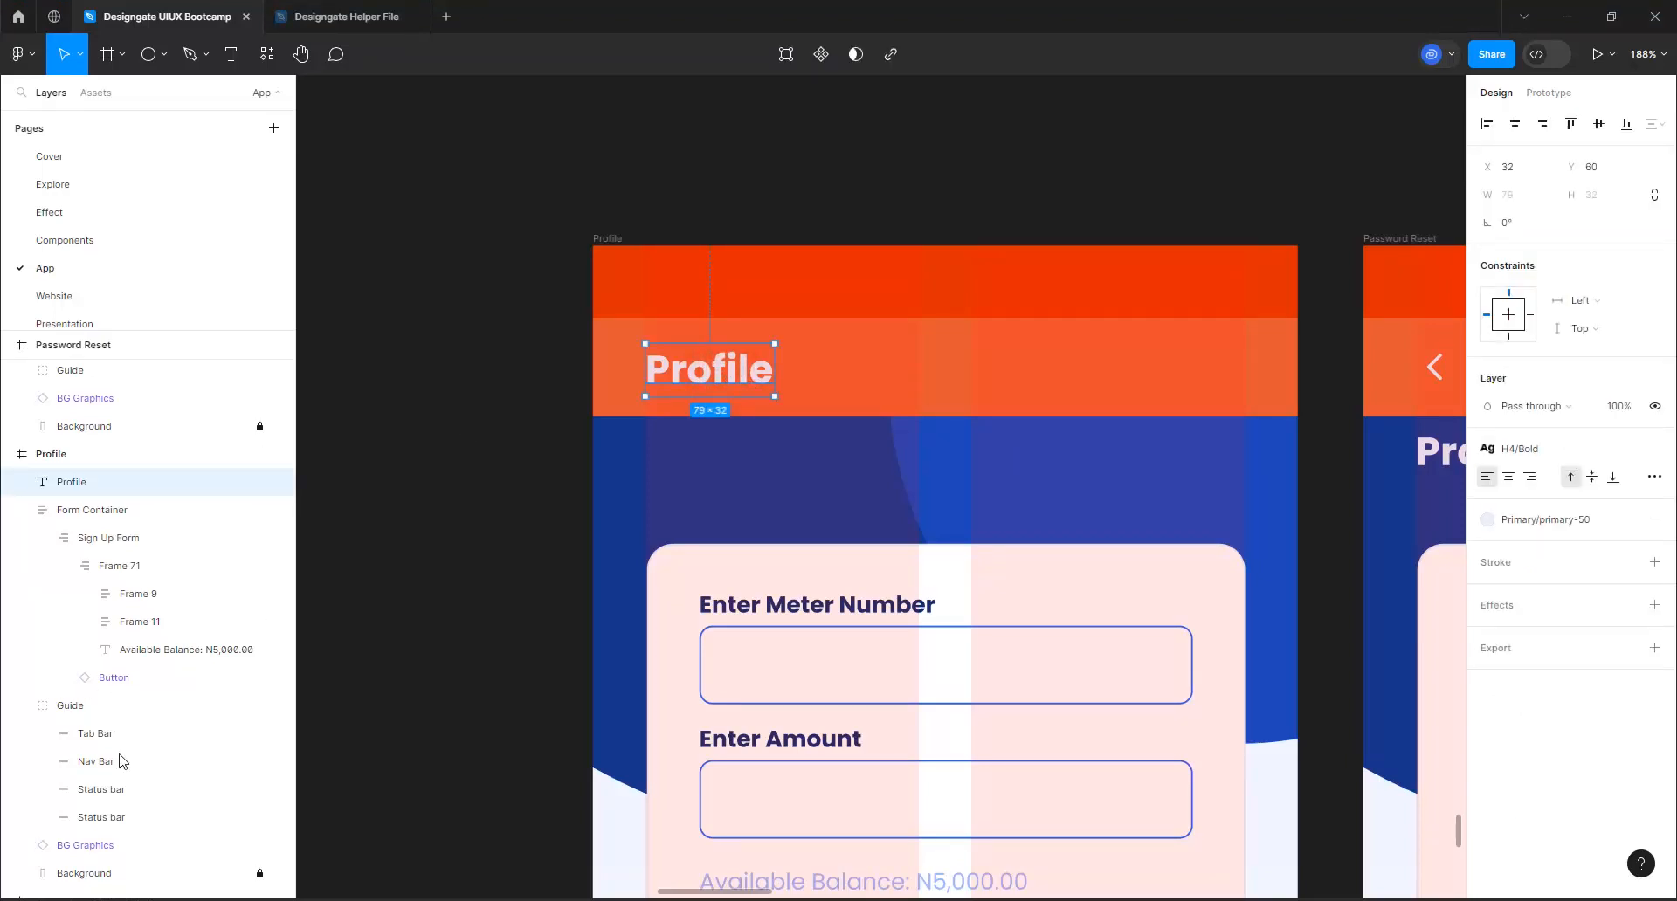
left_click(94, 765, "shift")
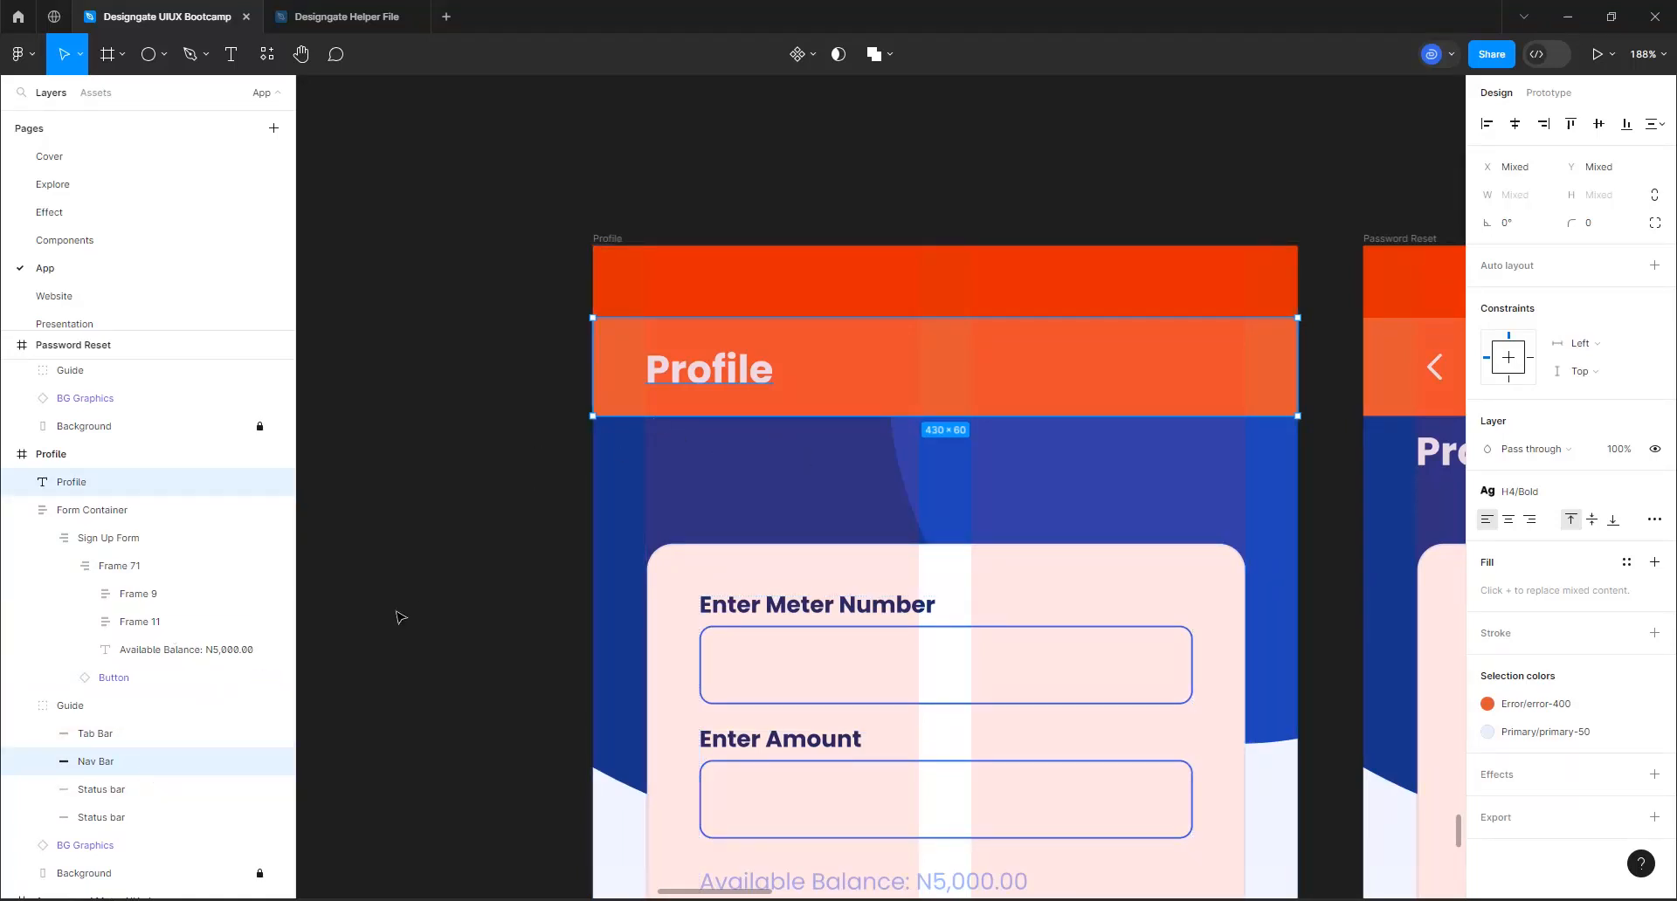
left_click(1598, 126)
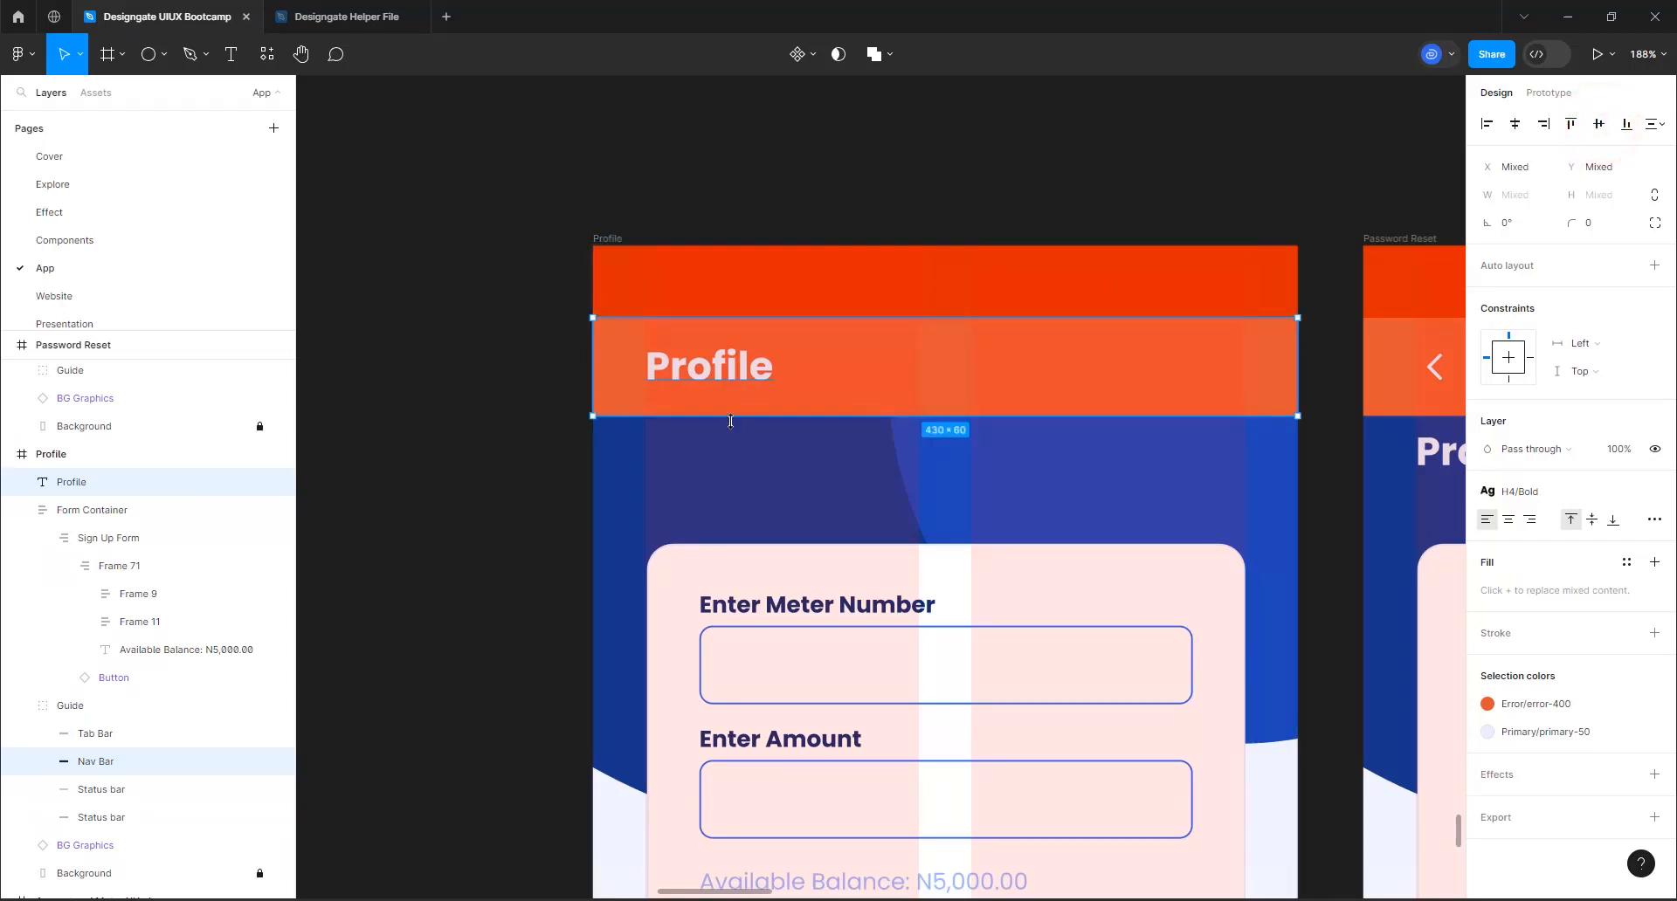
left_click(450, 199)
Hide the Profile frame's Guide layer to preview the heading without it, and show the guide again
left_click(170, 568)
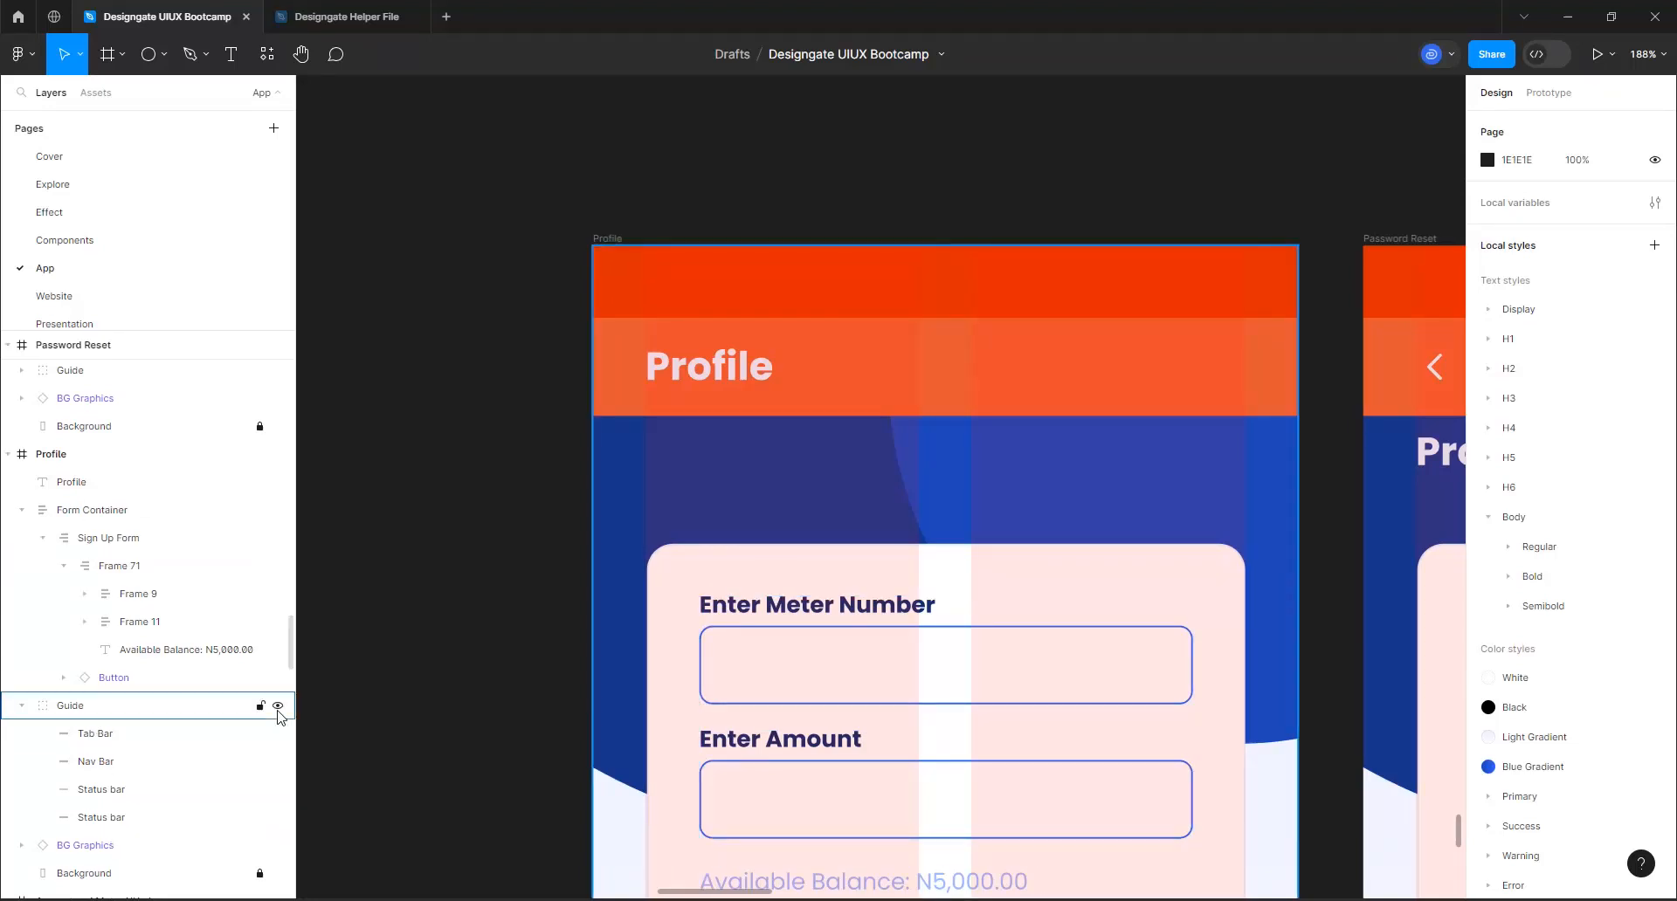
left_click(277, 707)
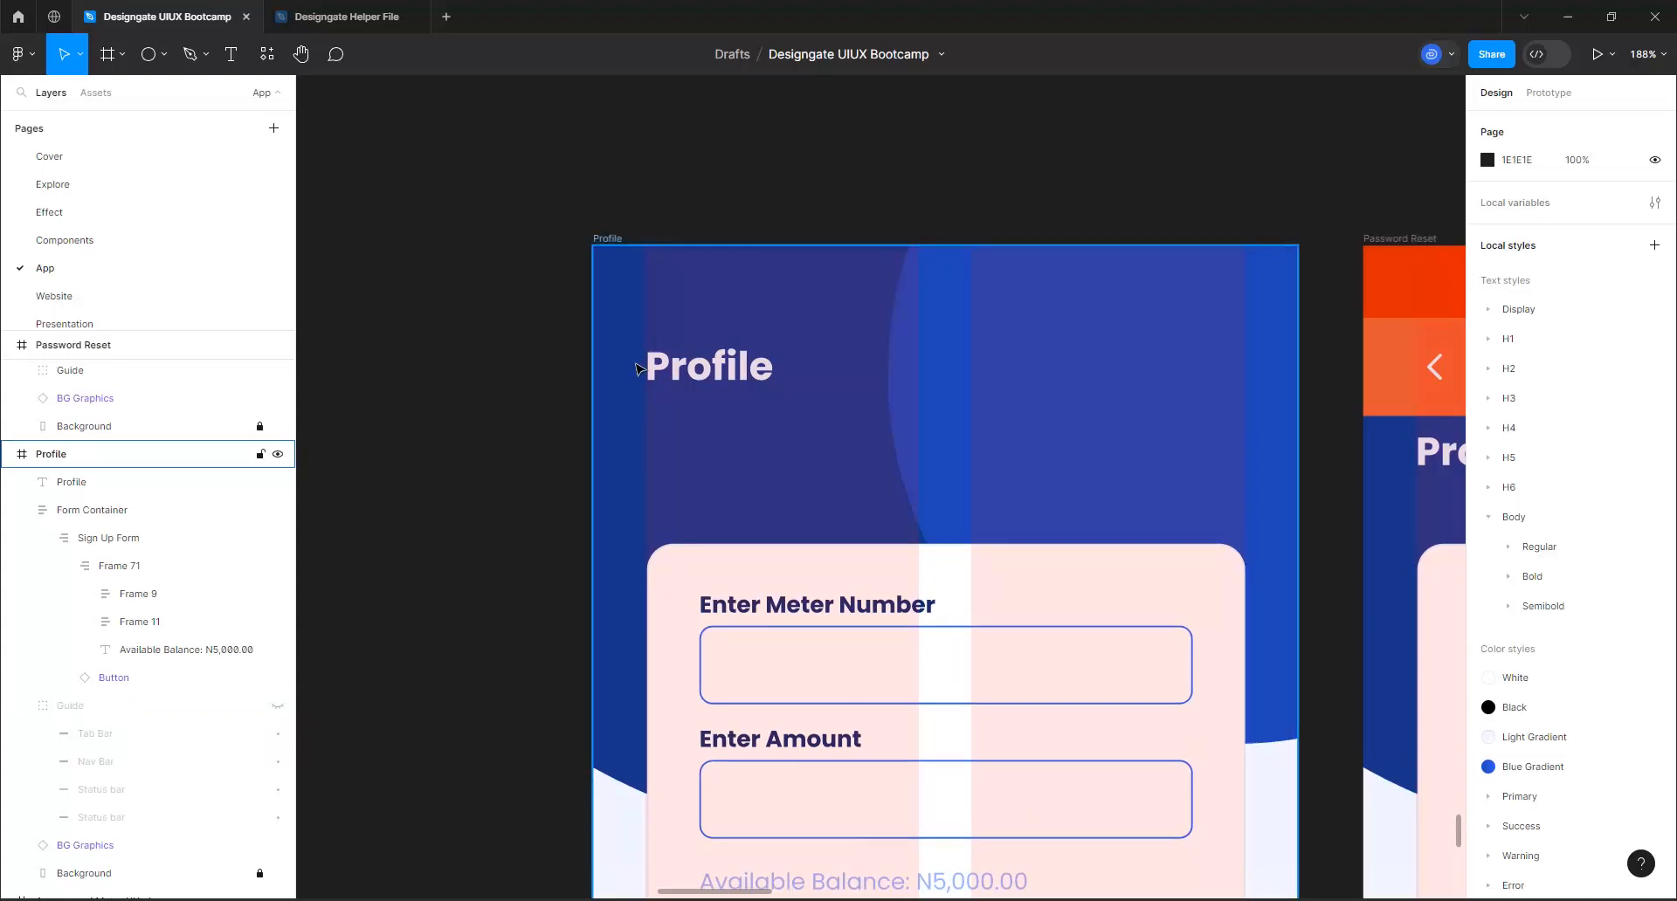
scroll(650, 353, "down", 2)
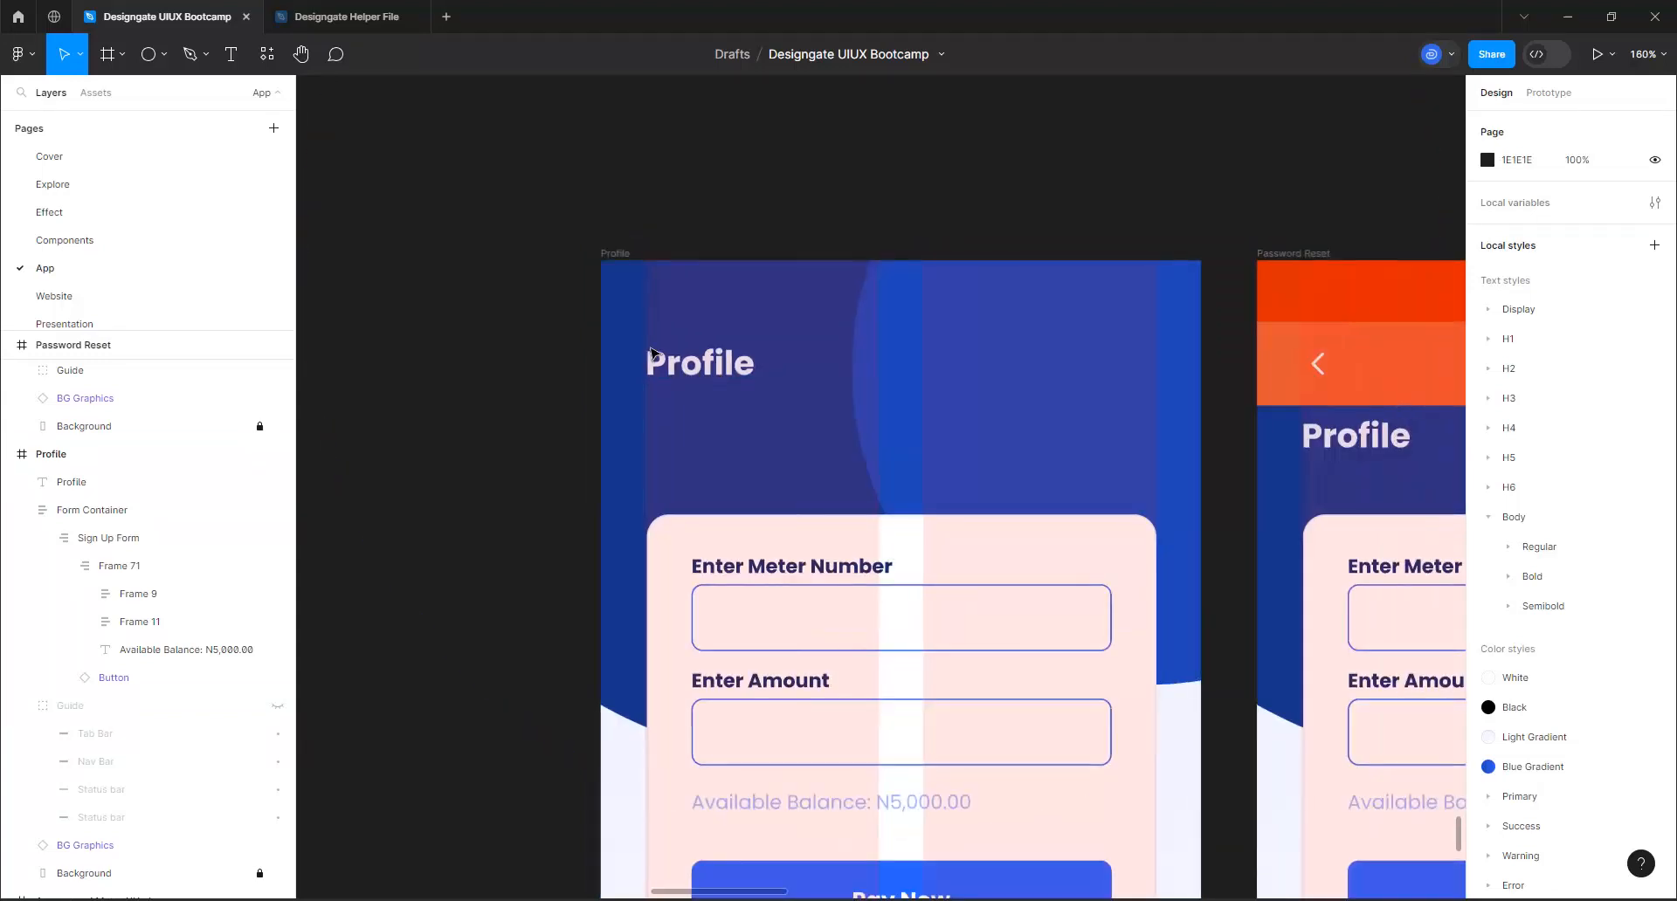
left_click(278, 708)
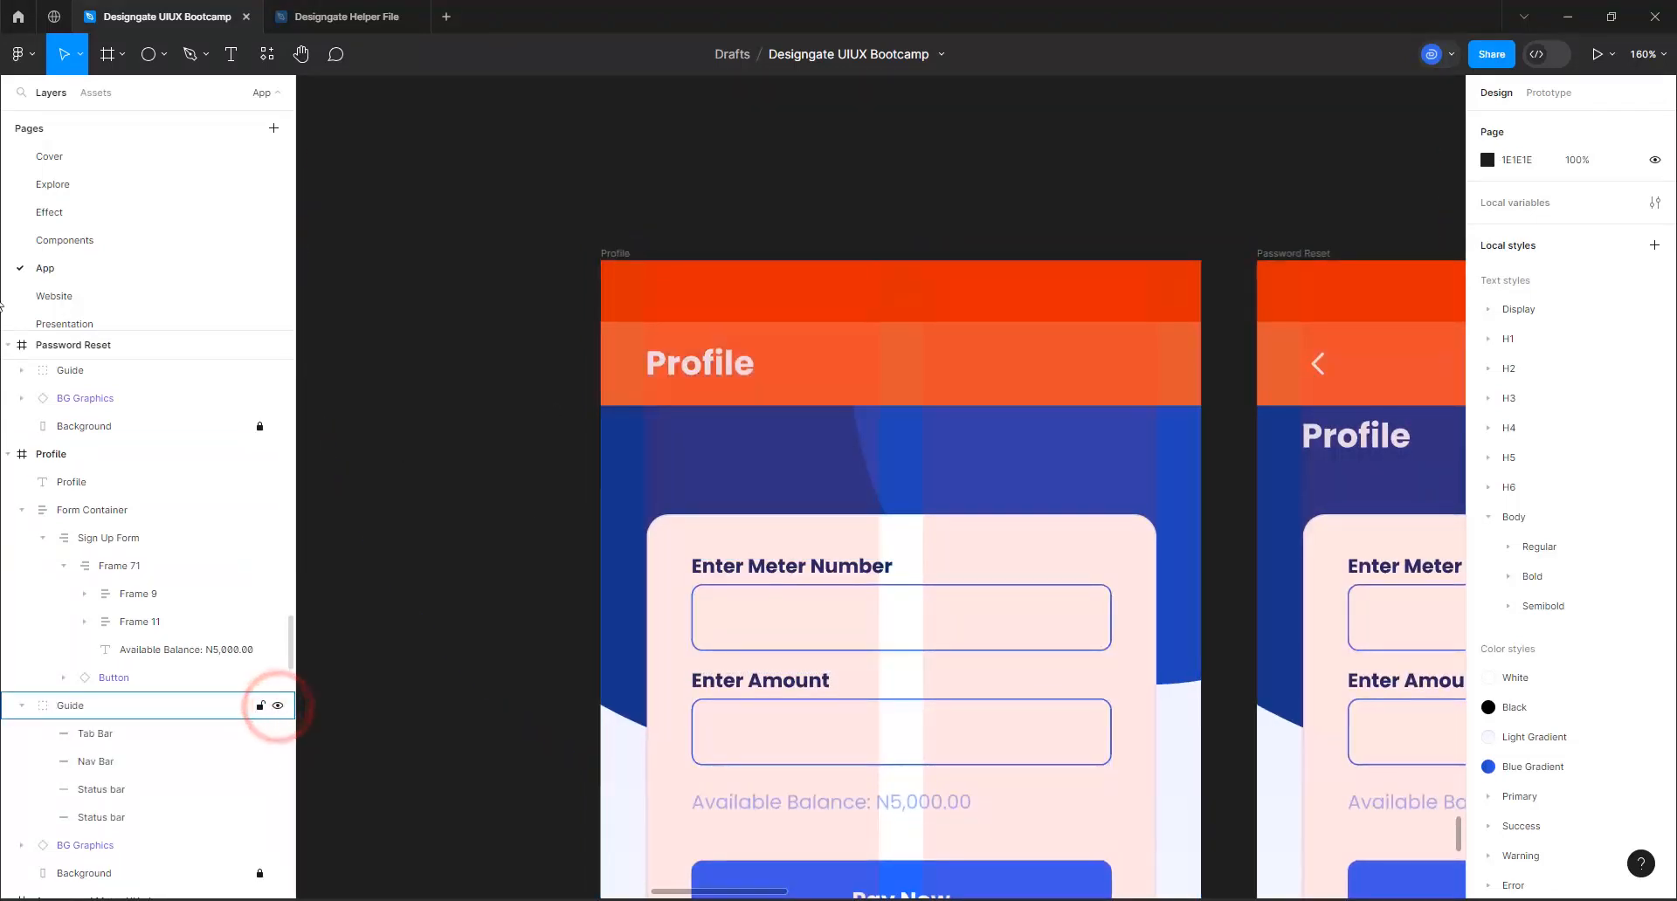
Search the assets for "log" and place the logout icon with the right-pointing arrow above the Profile frame
left_click(154, 52)
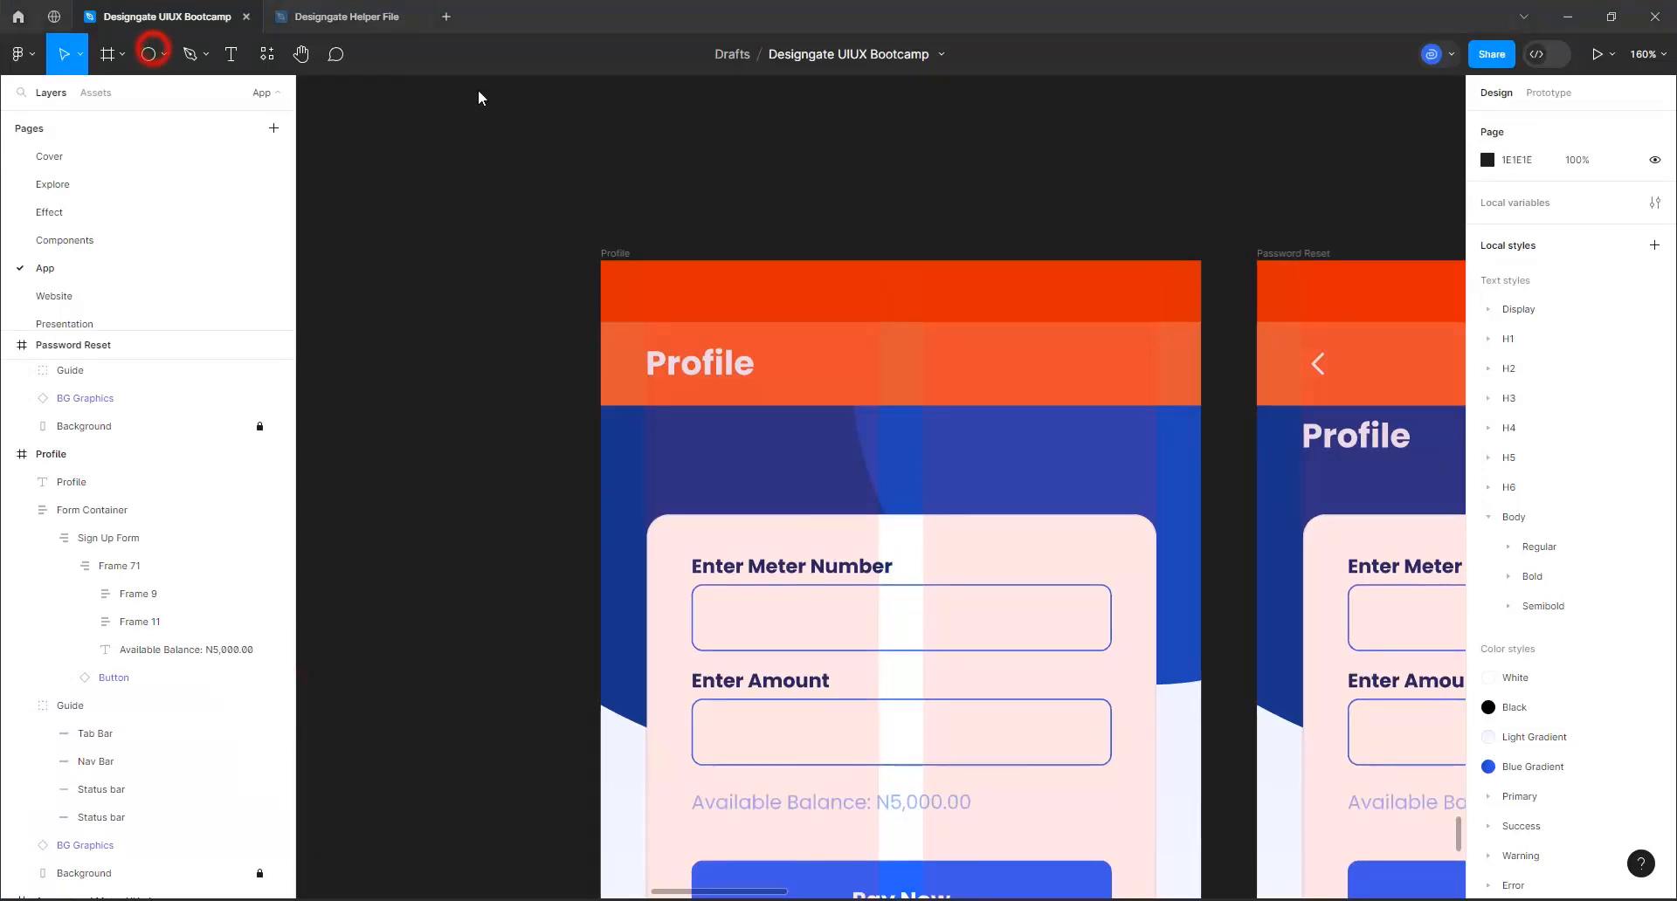
left_click(105, 94)
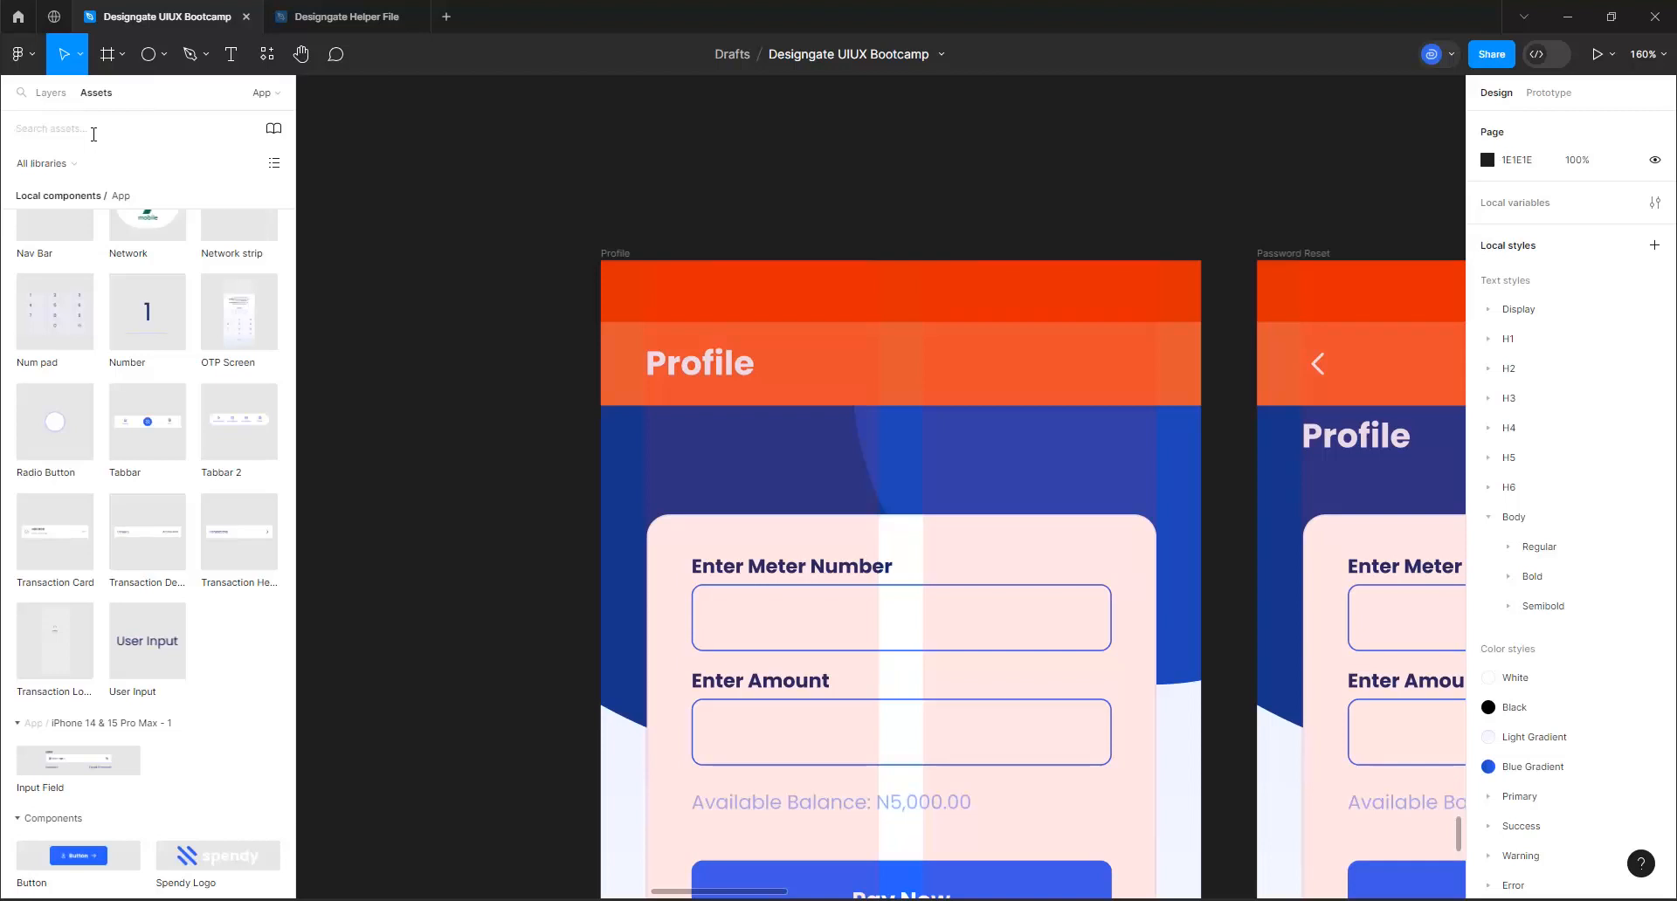
left_click(93, 129)
type("log")
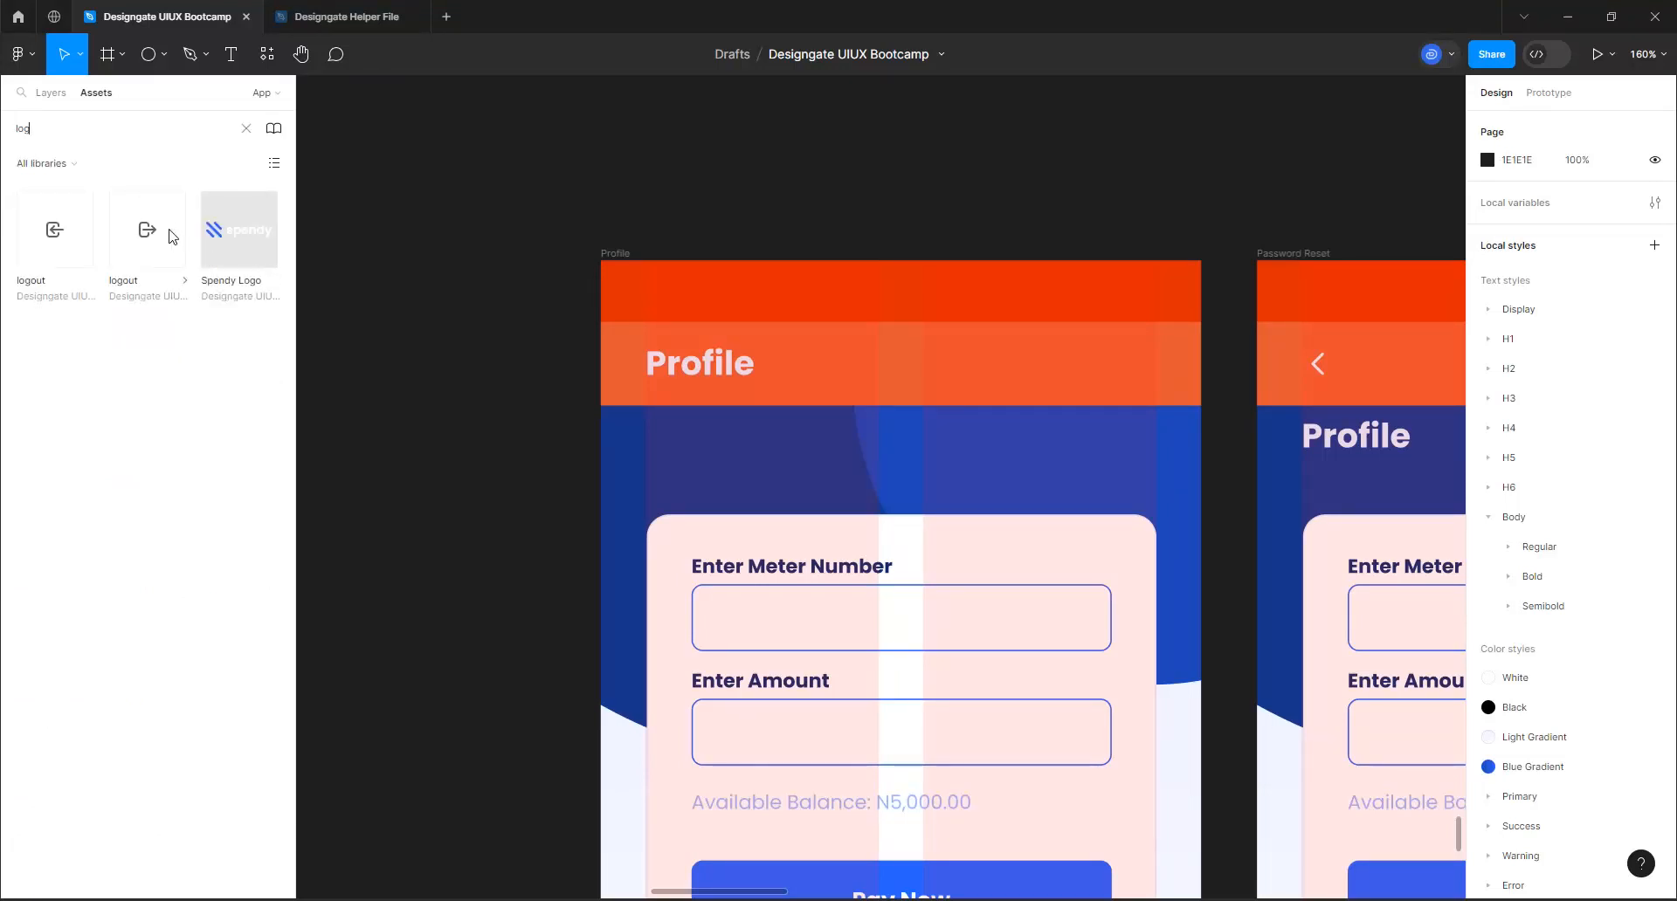
left_click_drag(162, 234, 1001, 215)
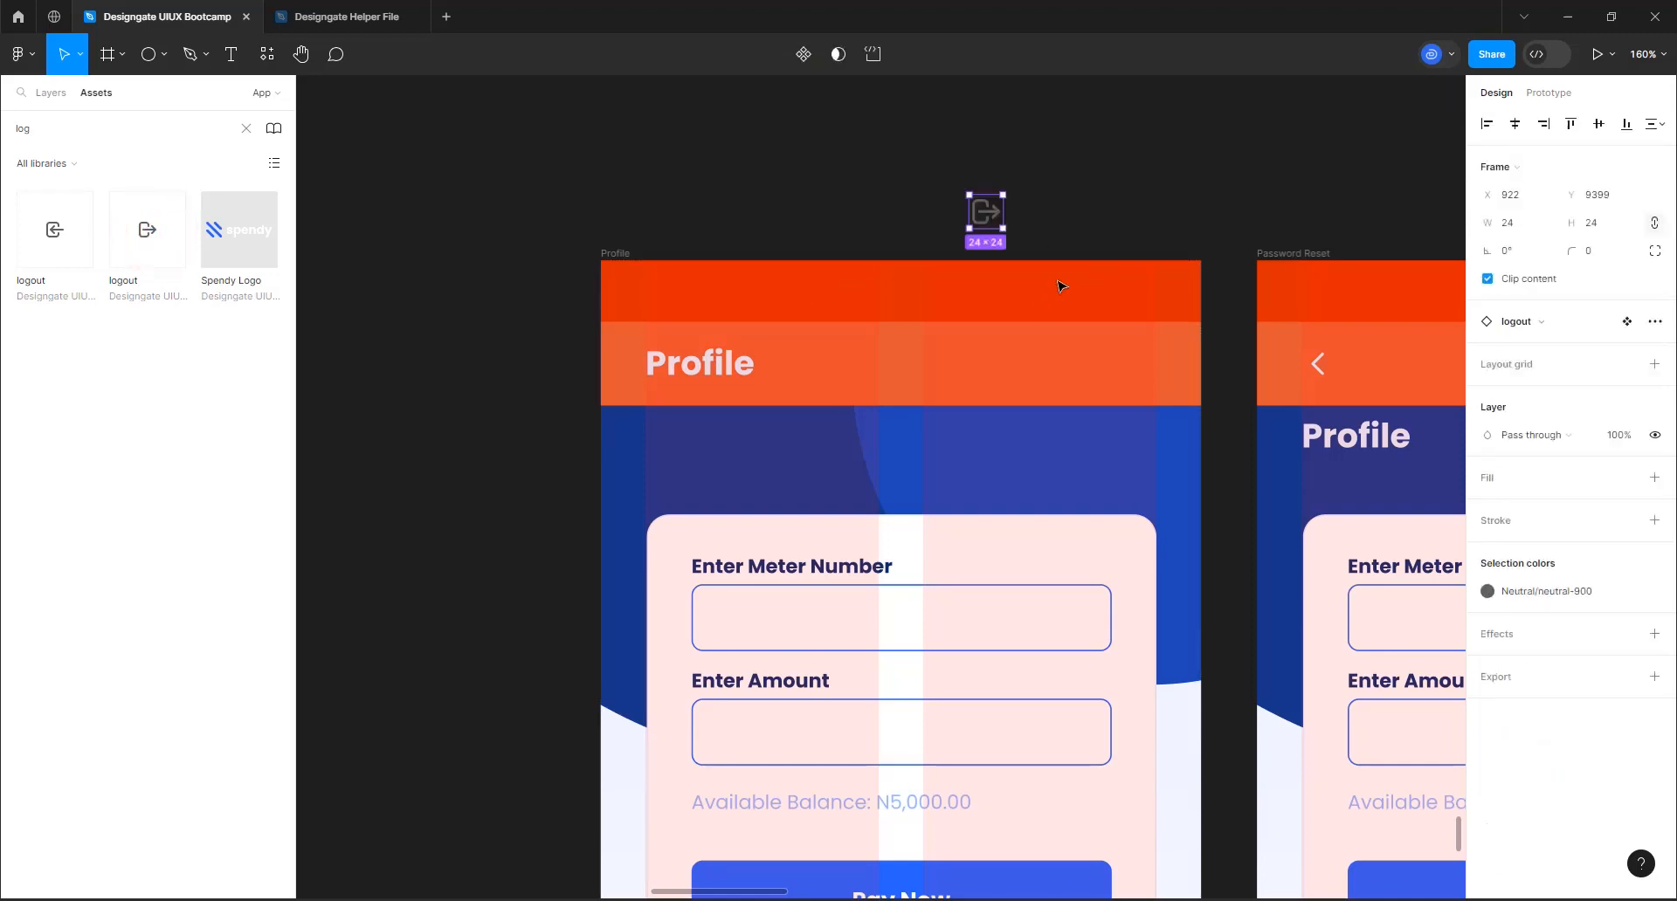
Recolour the logout icon with the Primary/primary-50 style so it matches the Profile heading
left_click(1528, 591)
scroll(1359, 790, "up", 10)
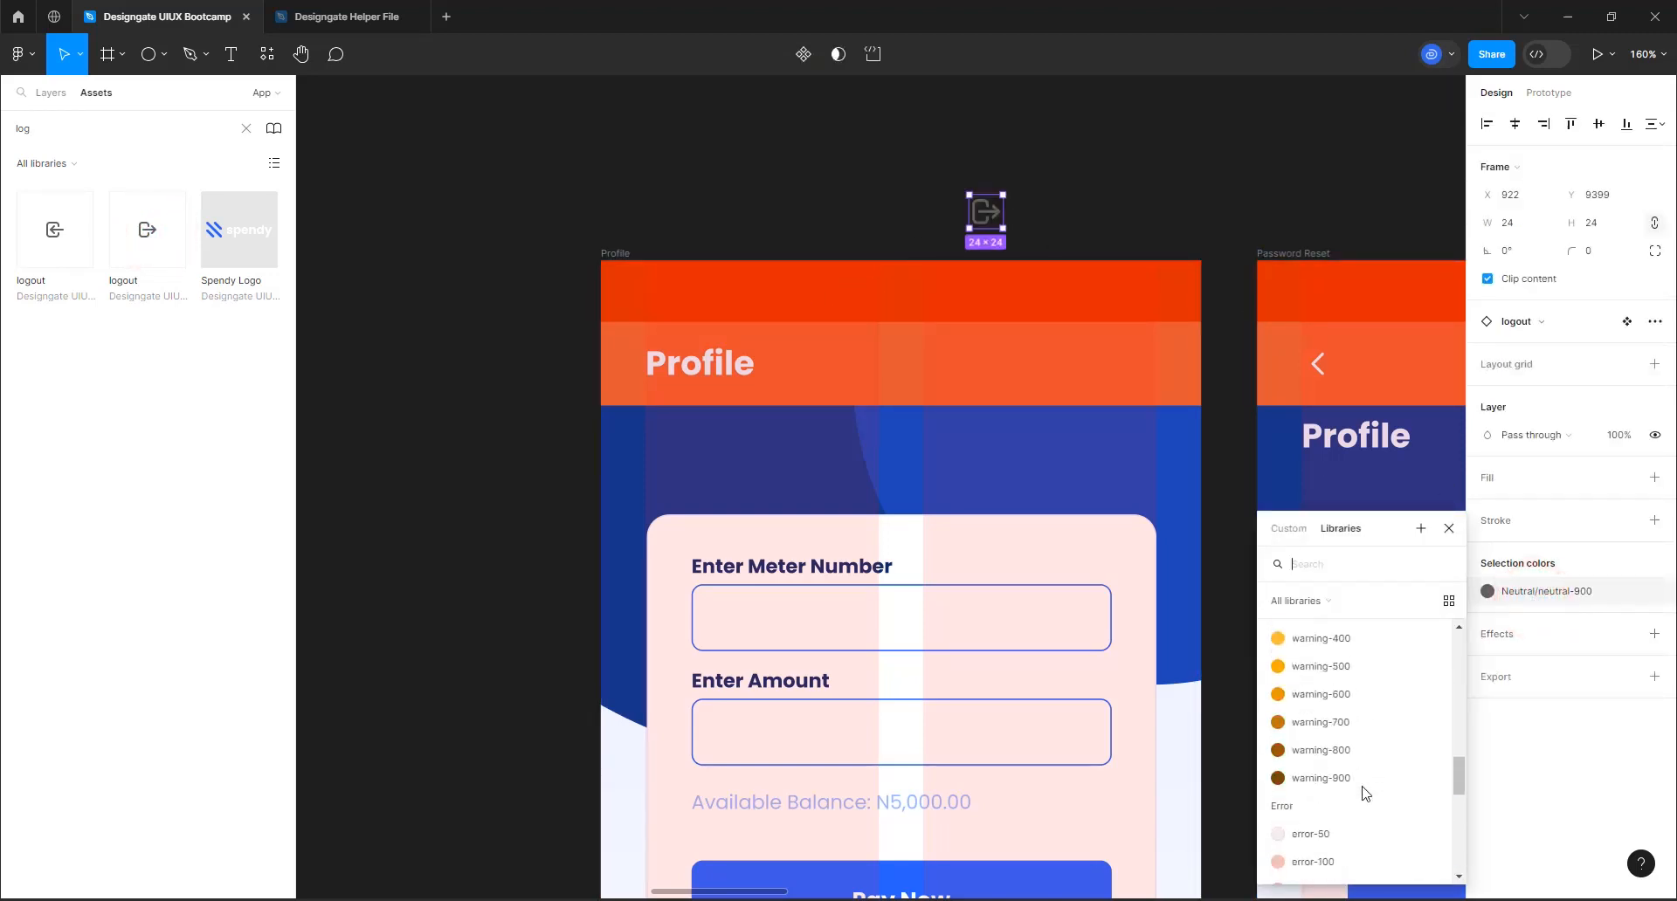
left_click(1317, 688)
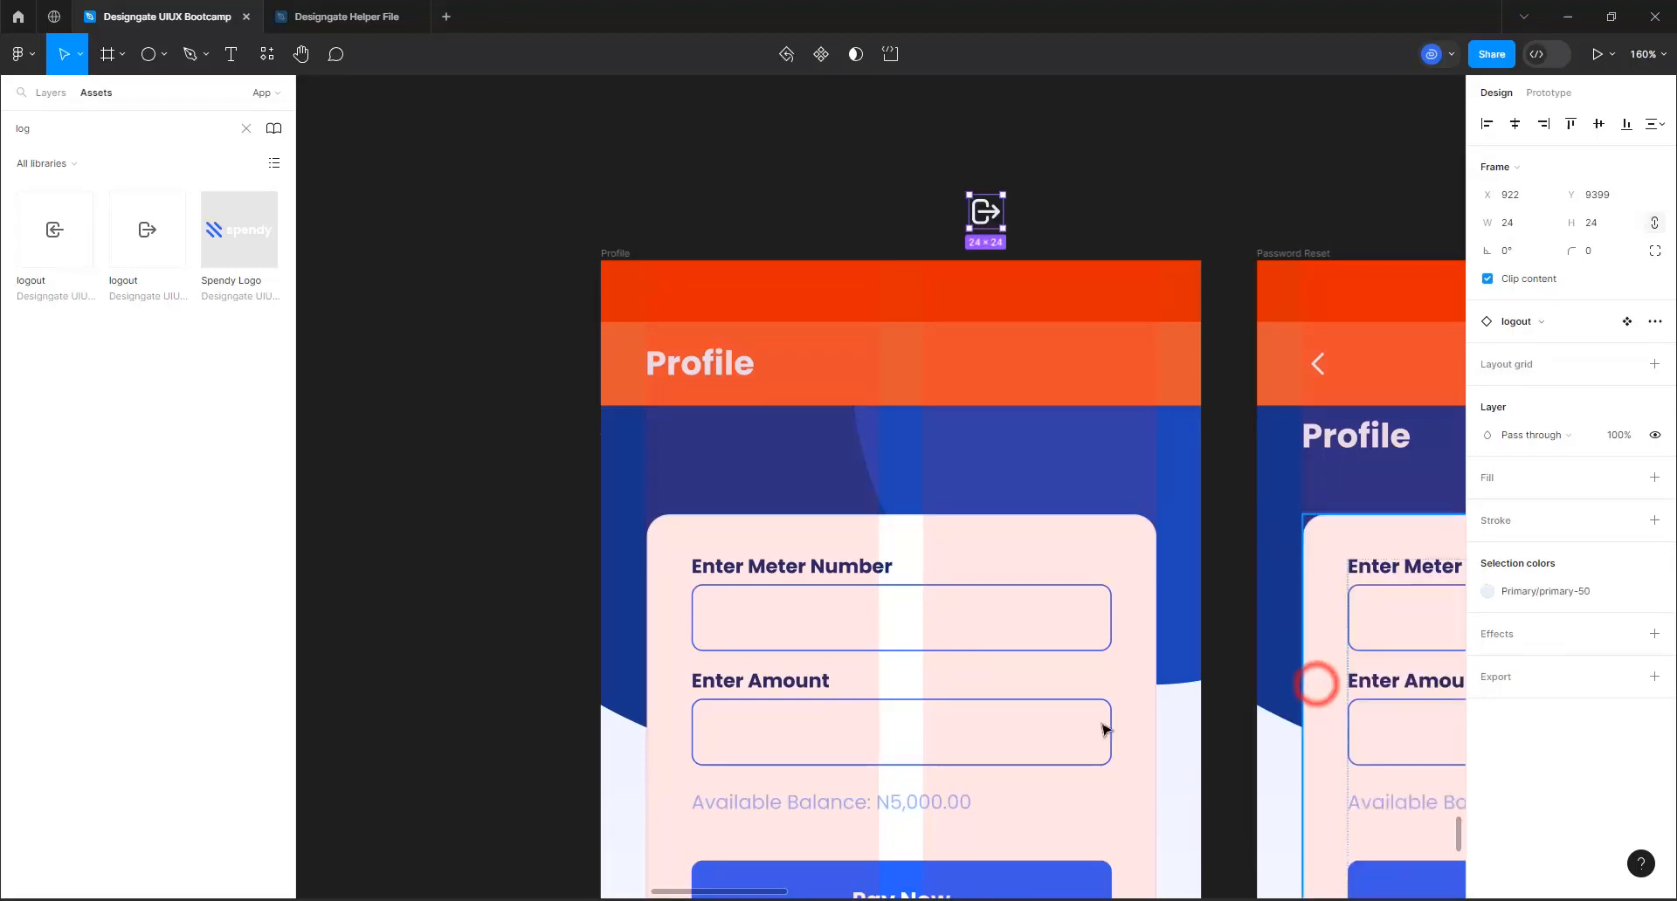
left_click(703, 367)
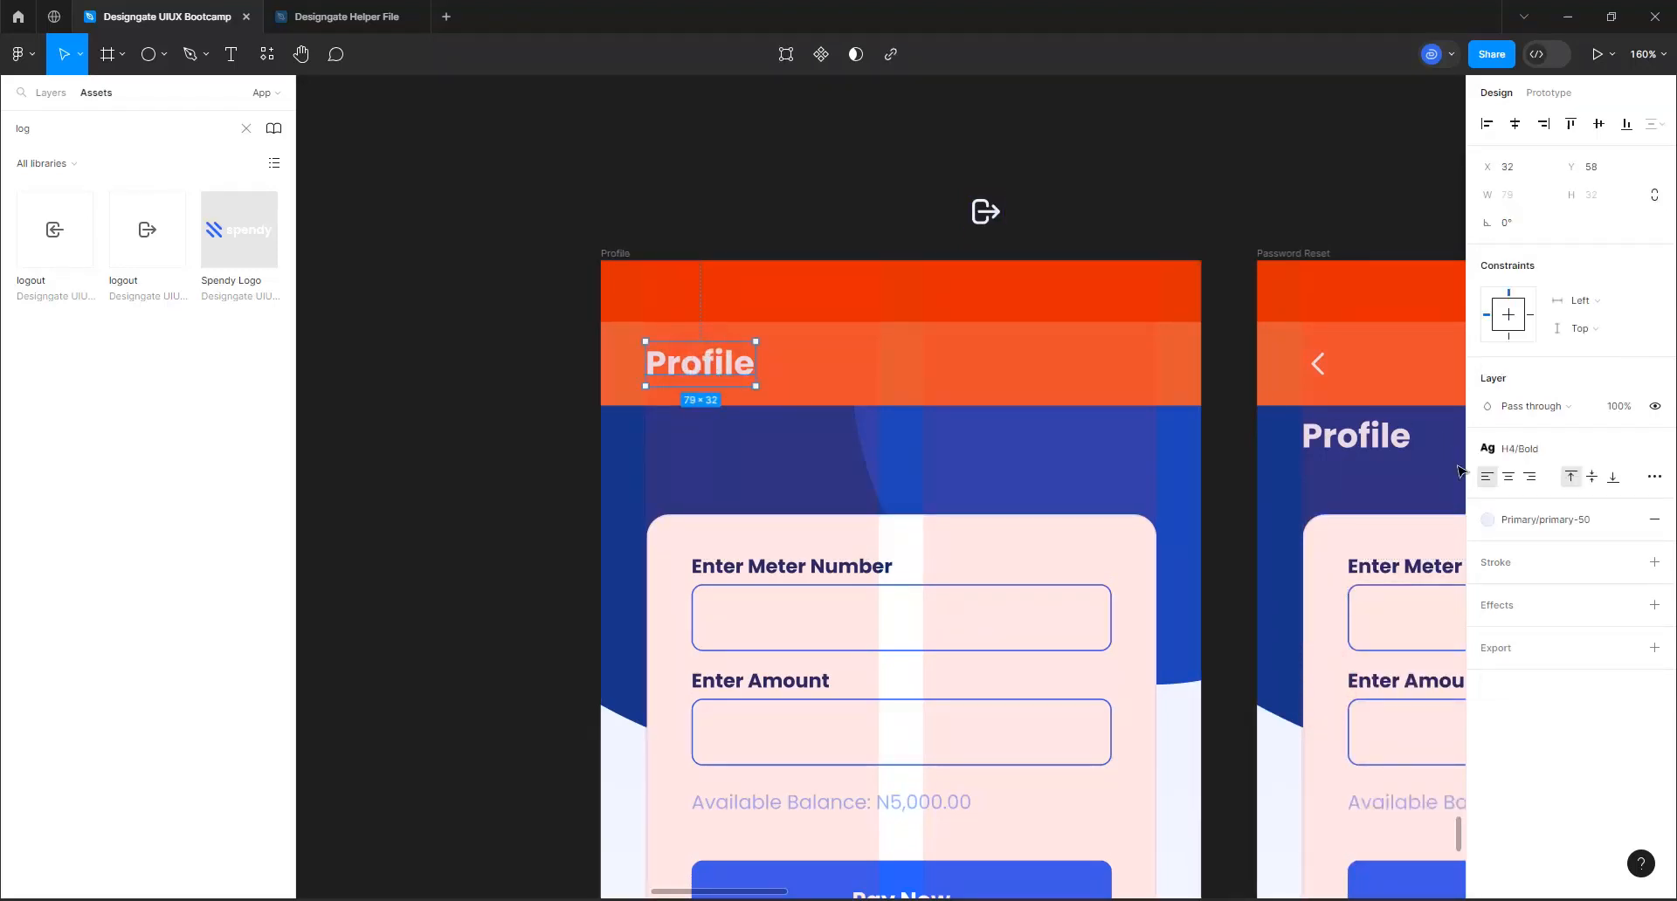
Move the logout icon into the Profile guide's navigation band against the right column edge at X 374, and centre it vertically on the Nav Bar
left_click(967, 215)
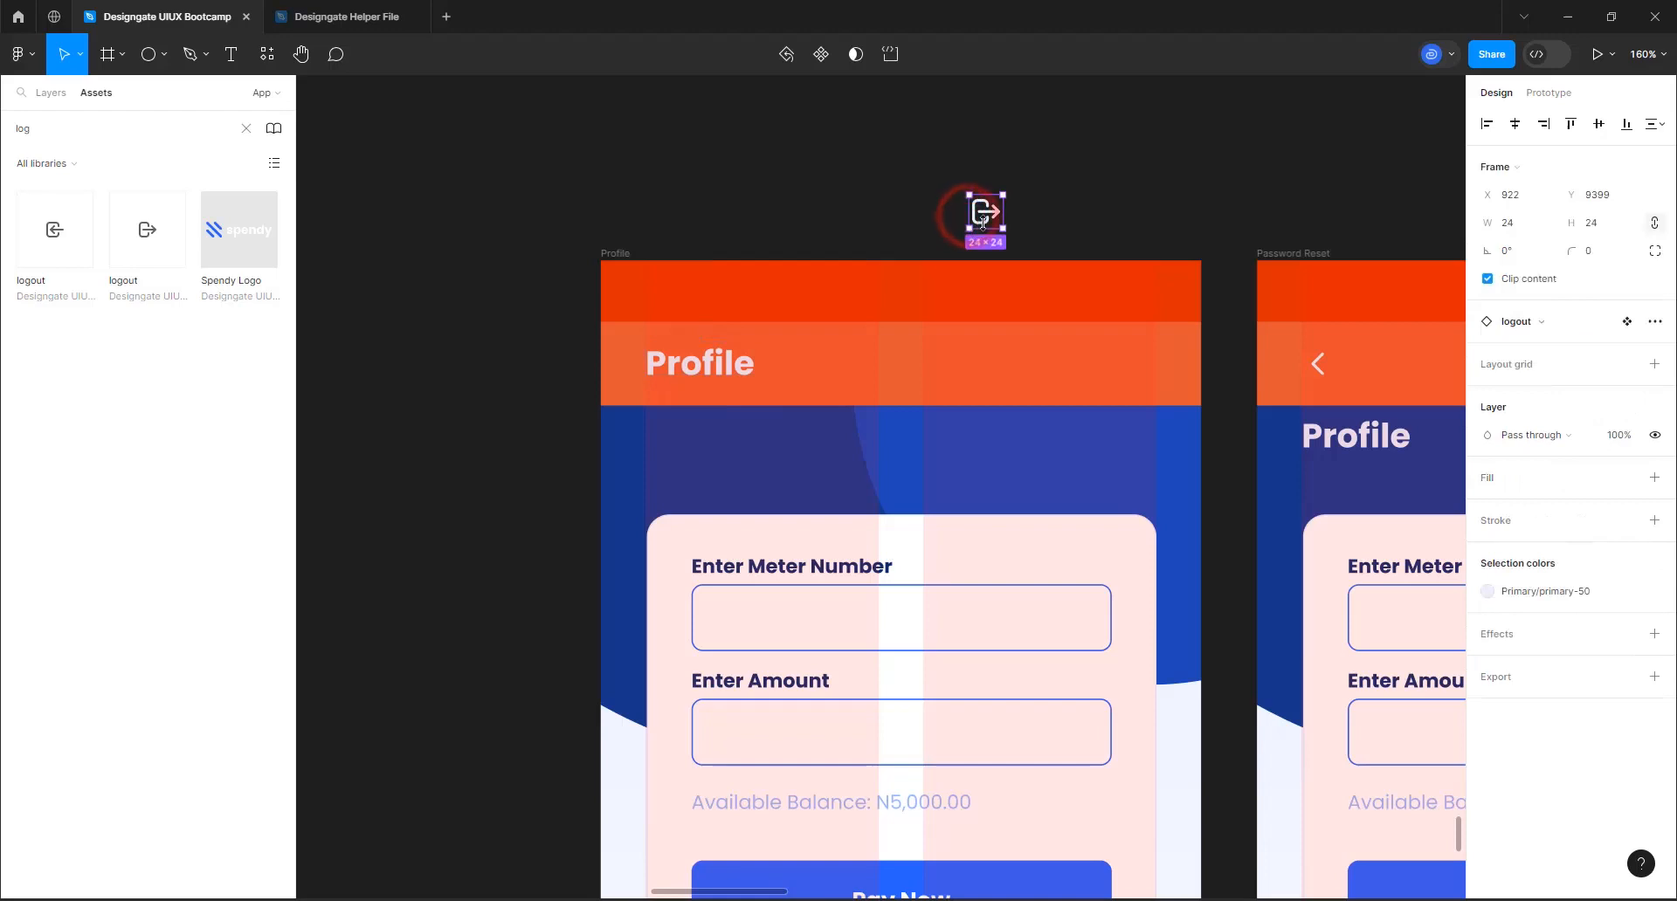
left_click_drag(1030, 304, 1141, 375)
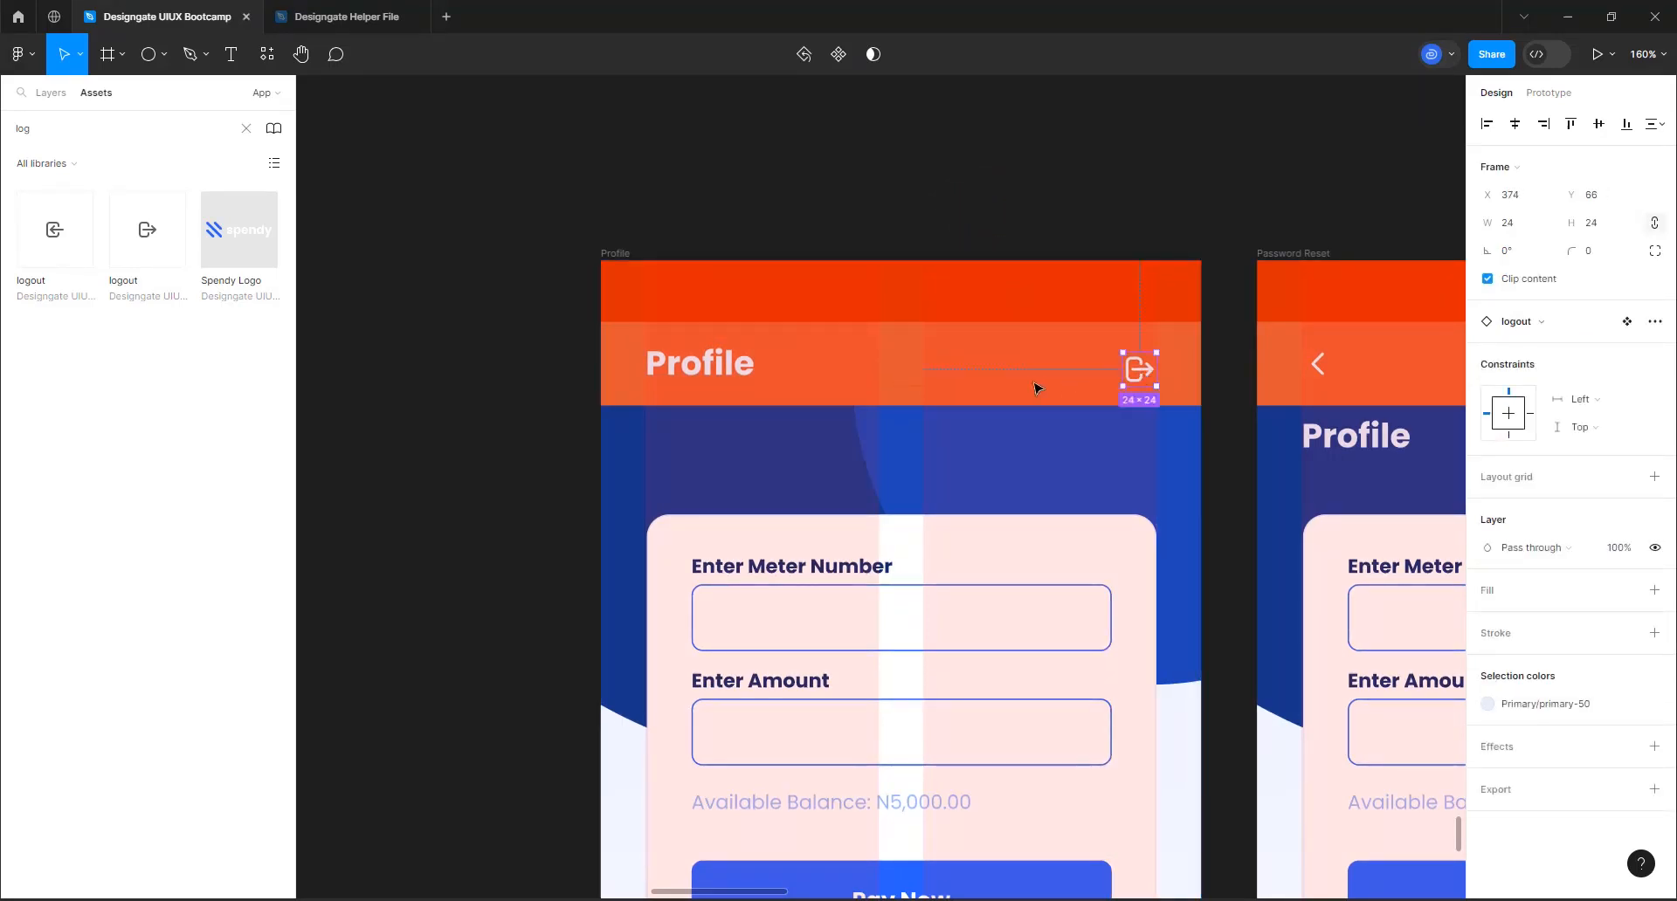
left_click(52, 93)
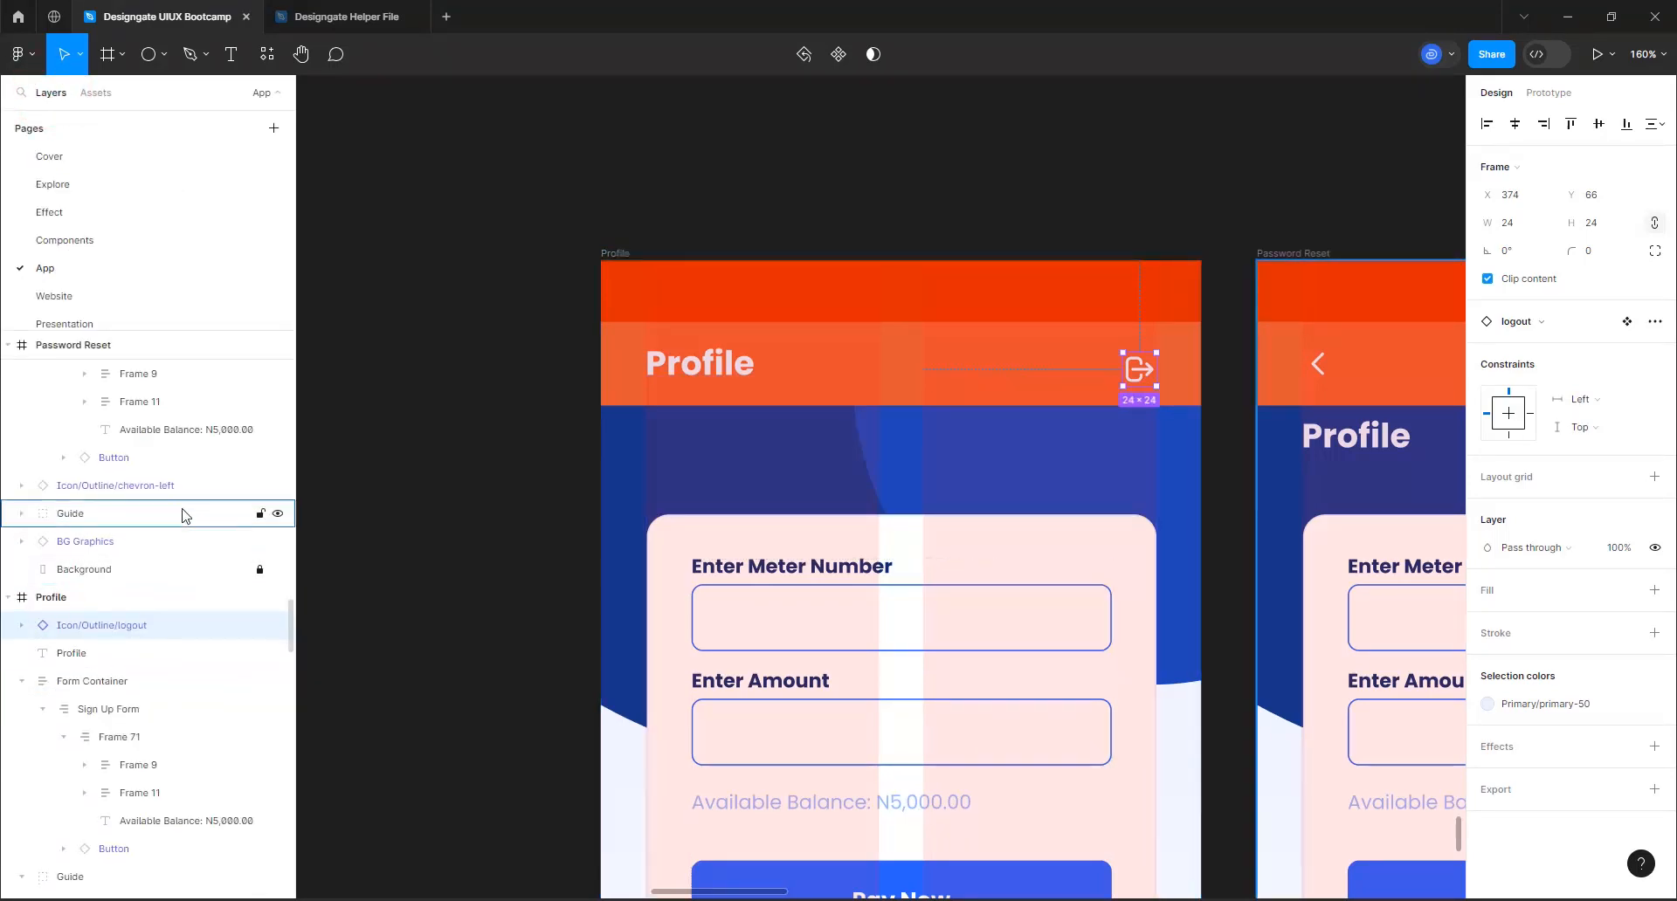
scroll(183, 516, "down", 2)
scroll(184, 515, "down", 5)
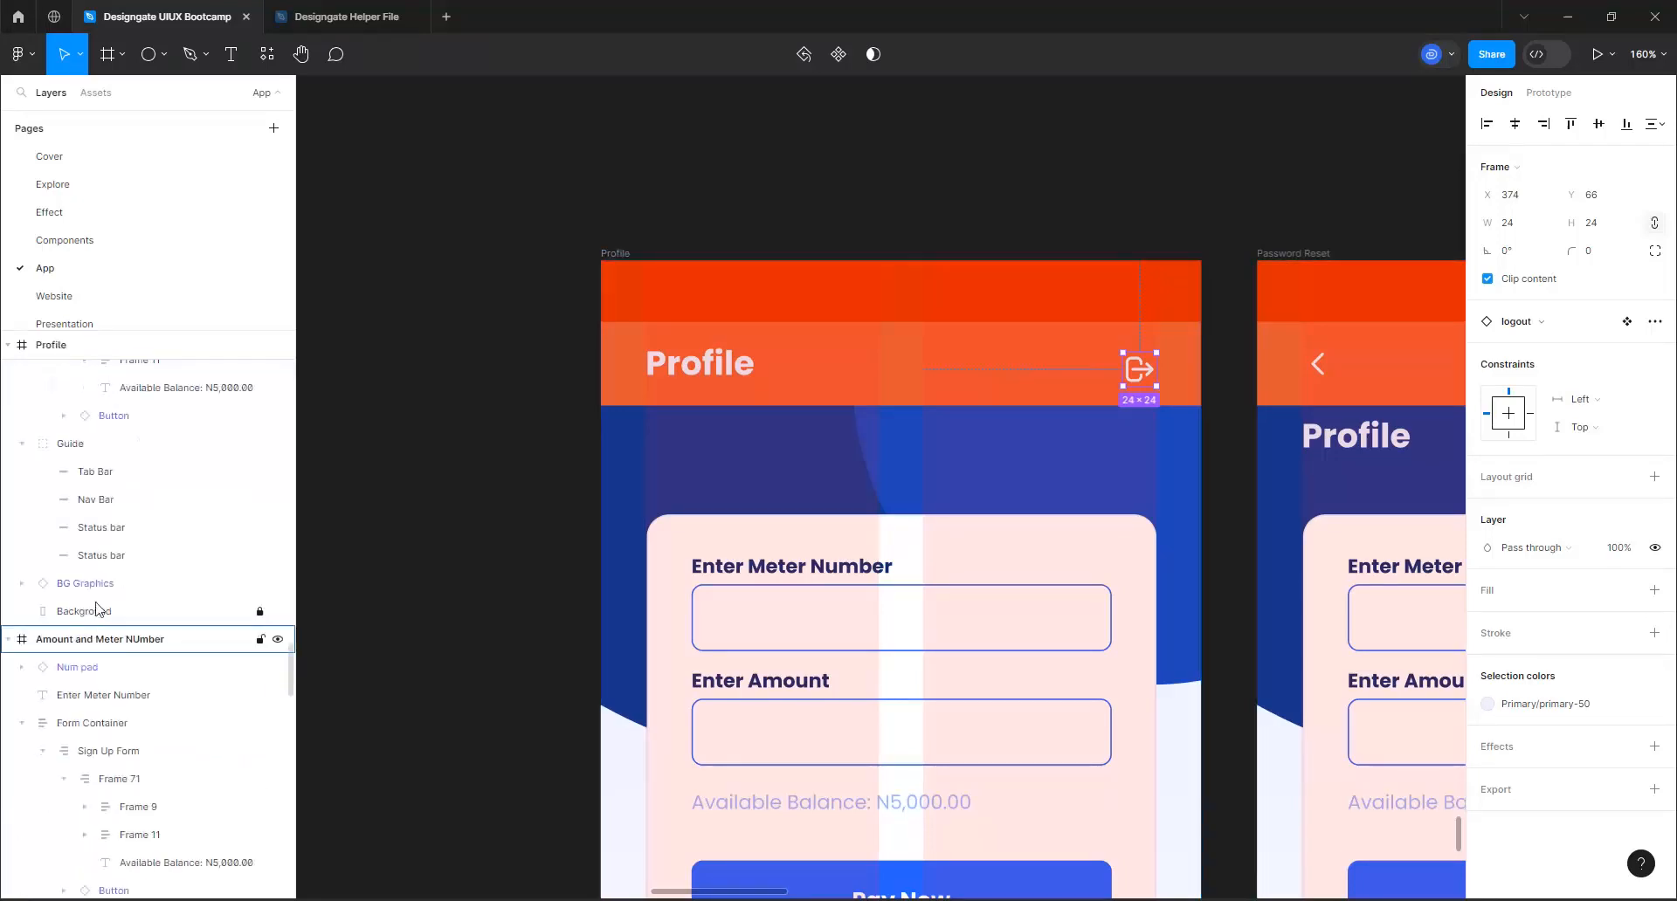
left_click(104, 501, "shift")
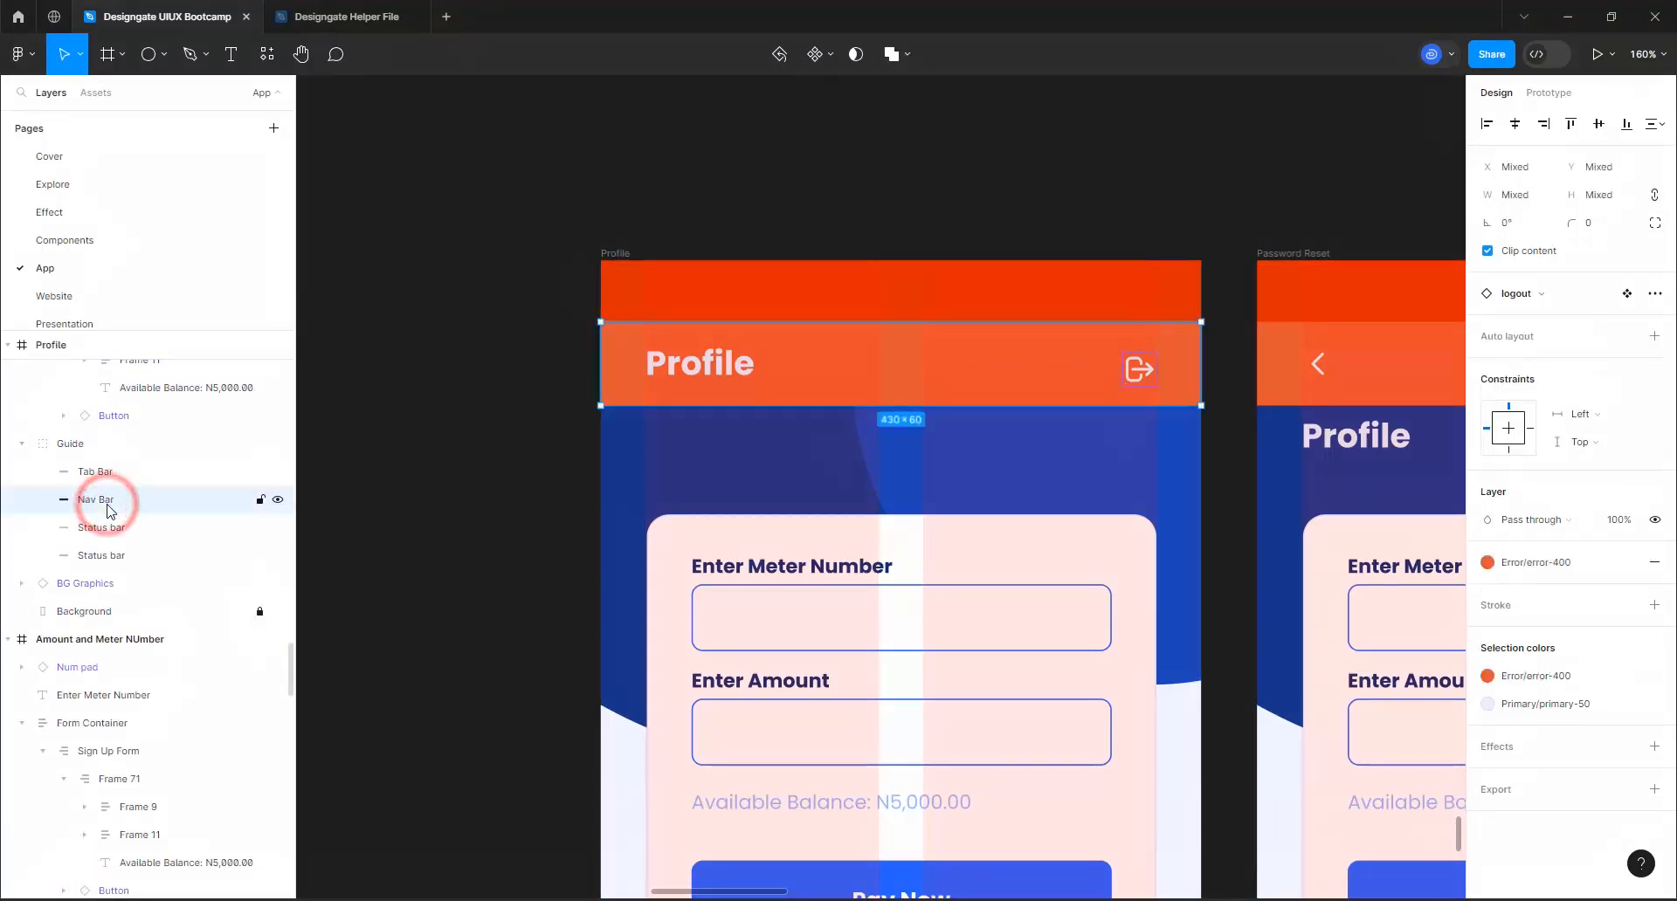
left_click(1598, 125)
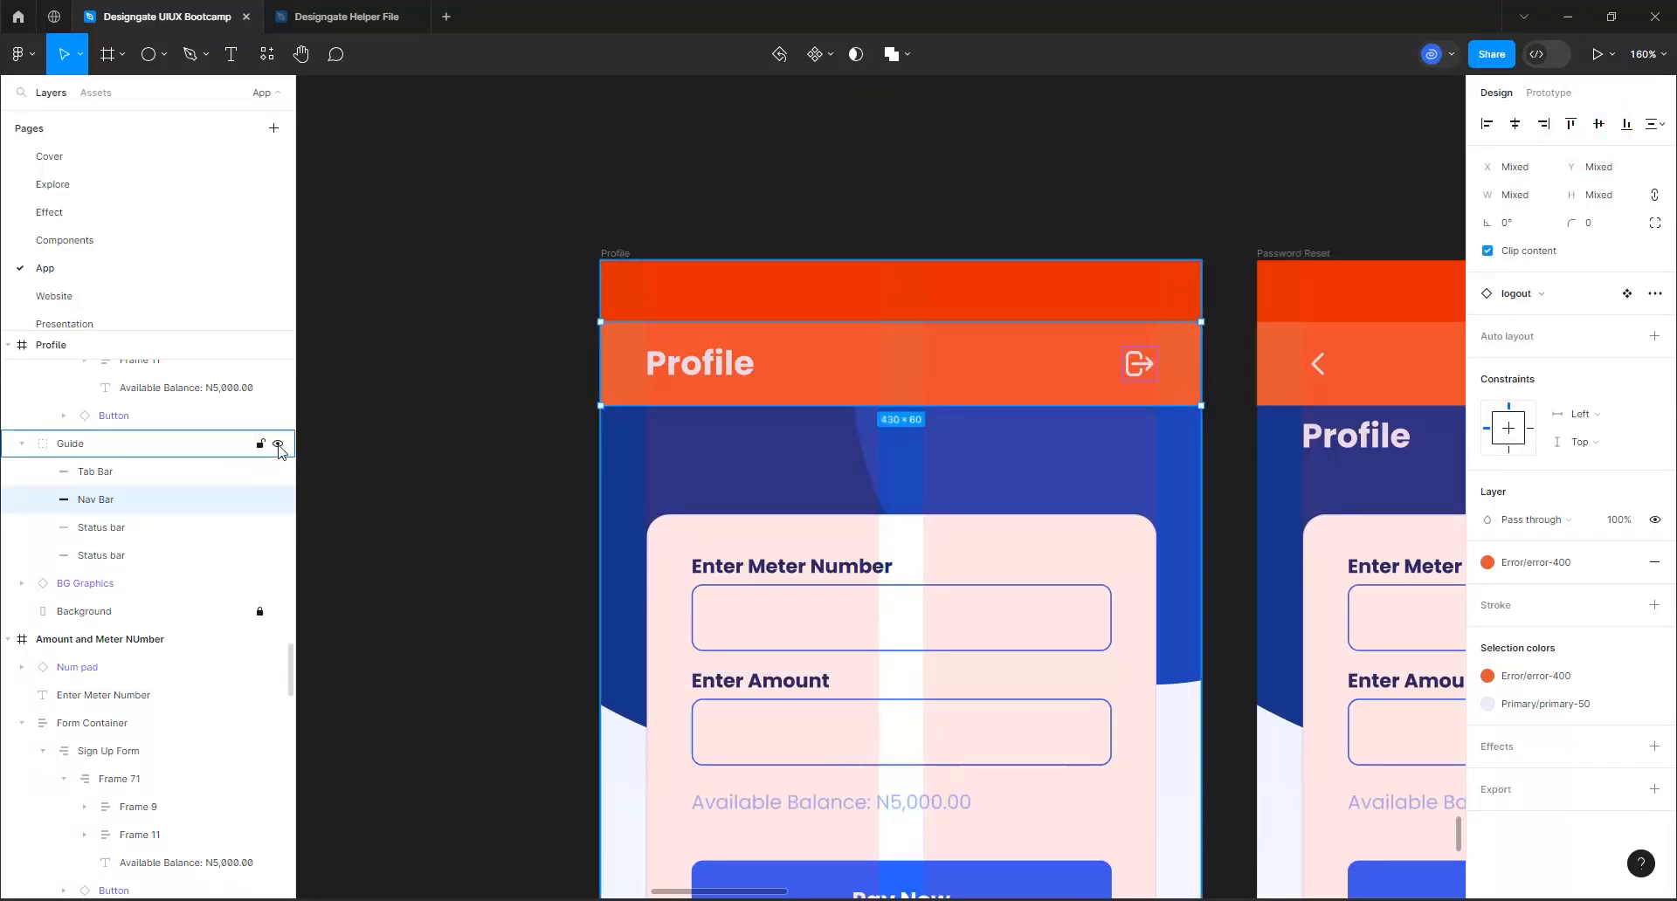
Hide the Guide layer in the Profile frame
left_click(277, 444)
left_click(445, 349)
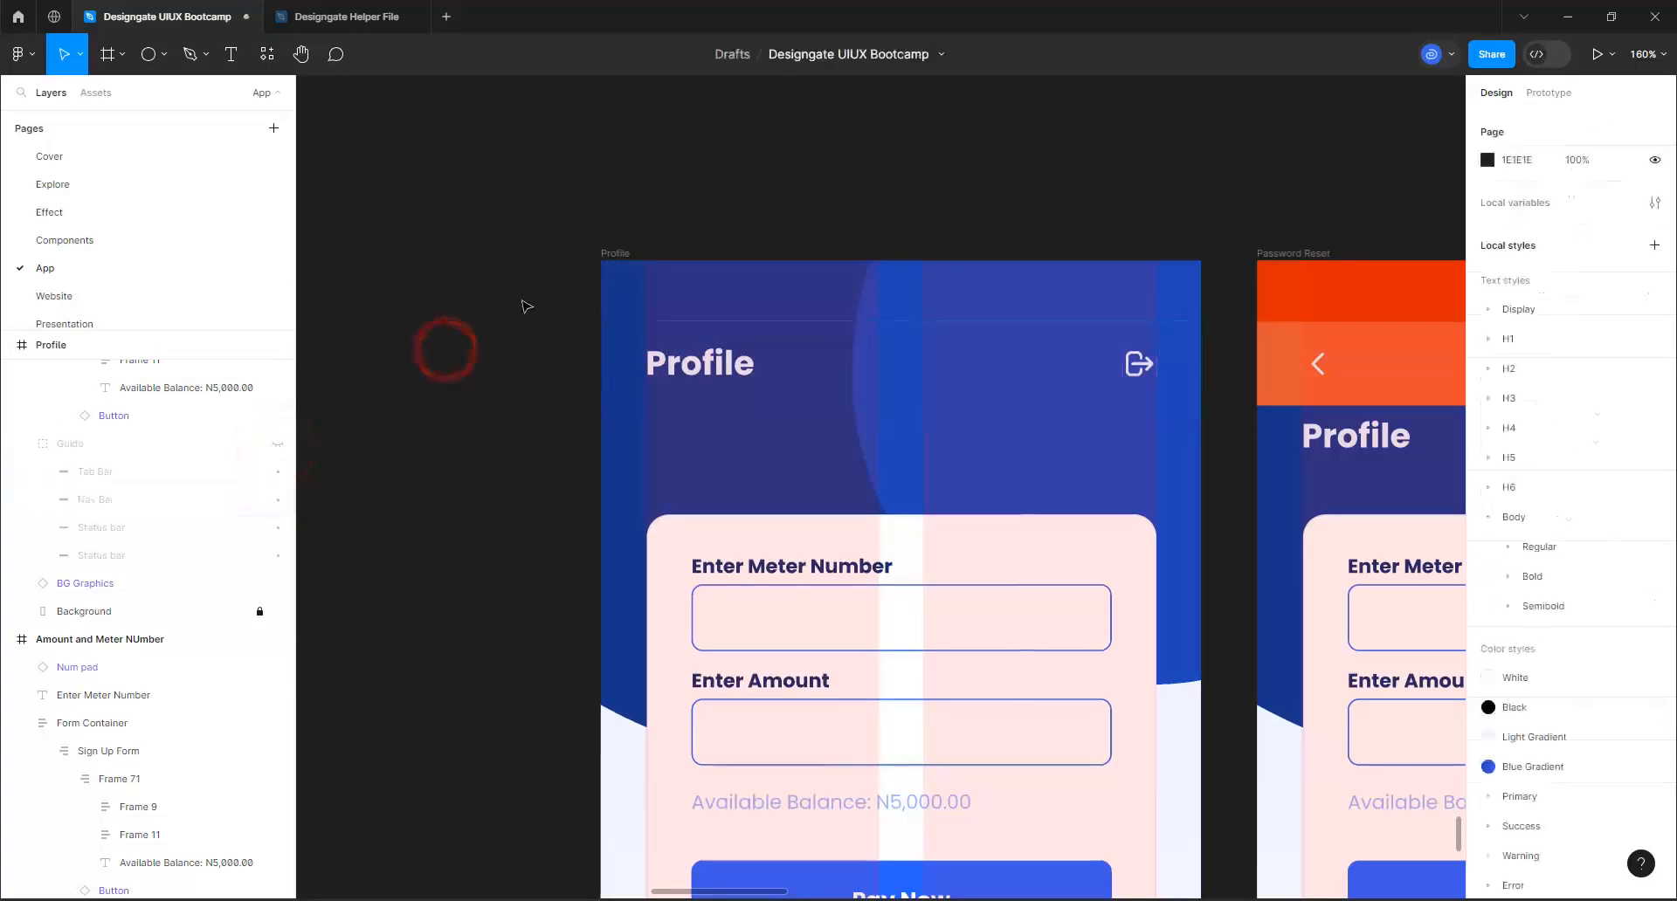
scroll(531, 300, "down", 2)
scroll(611, 541, "down", 5)
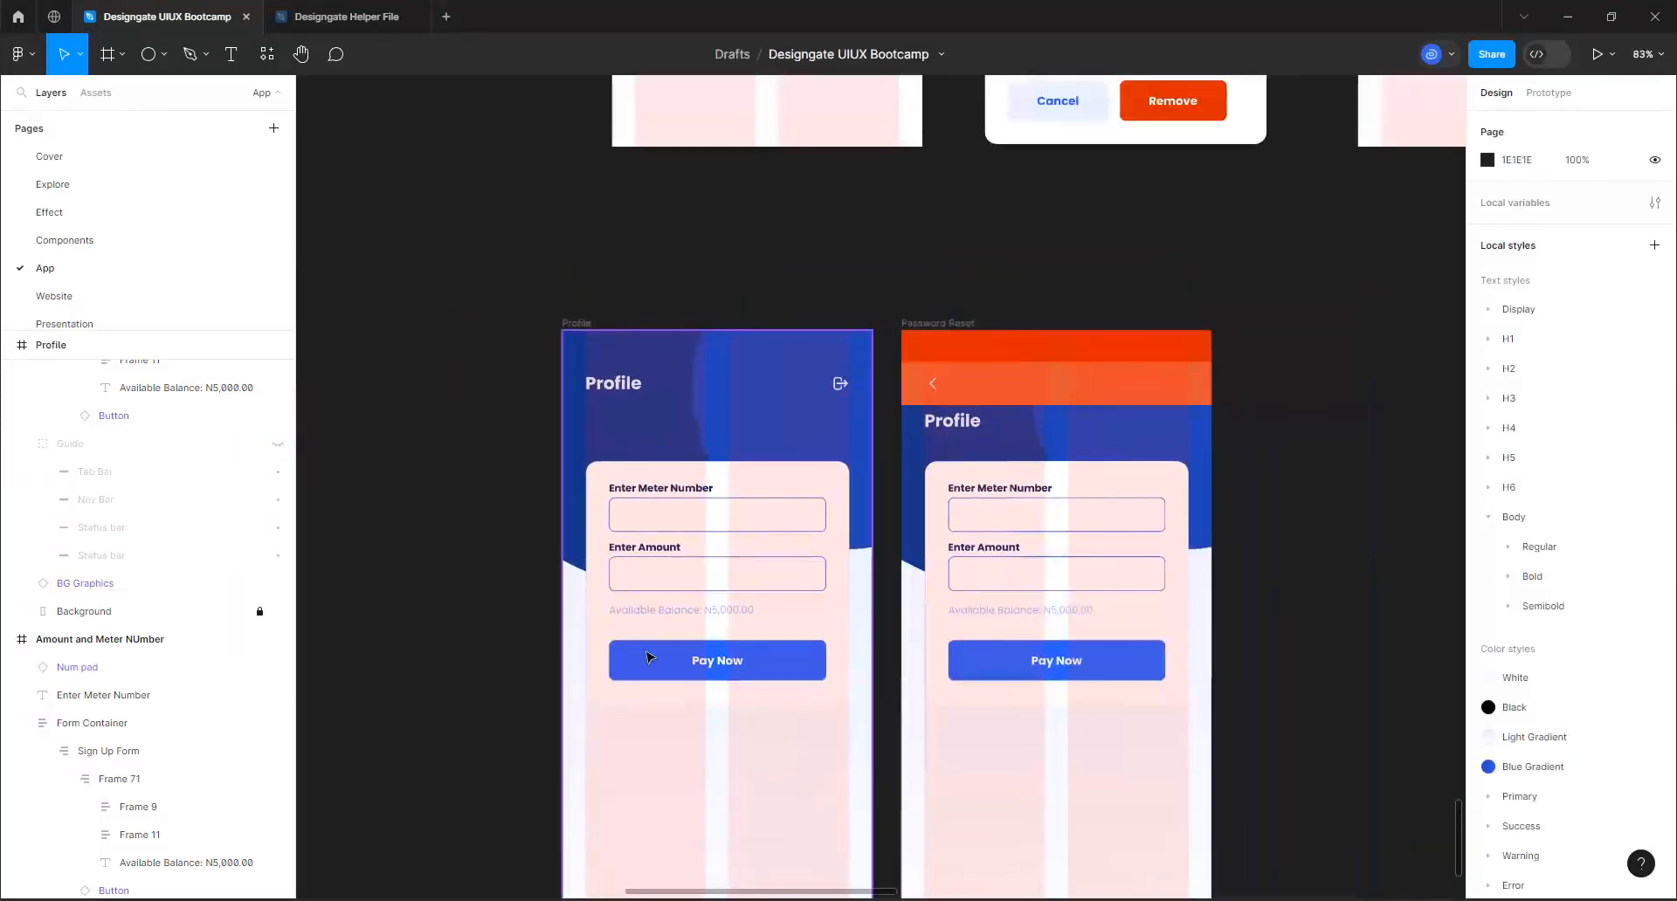
Delete the Available Balance text from the form in the Profile frame
scroll(673, 670, "up", 5)
left_click(689, 565)
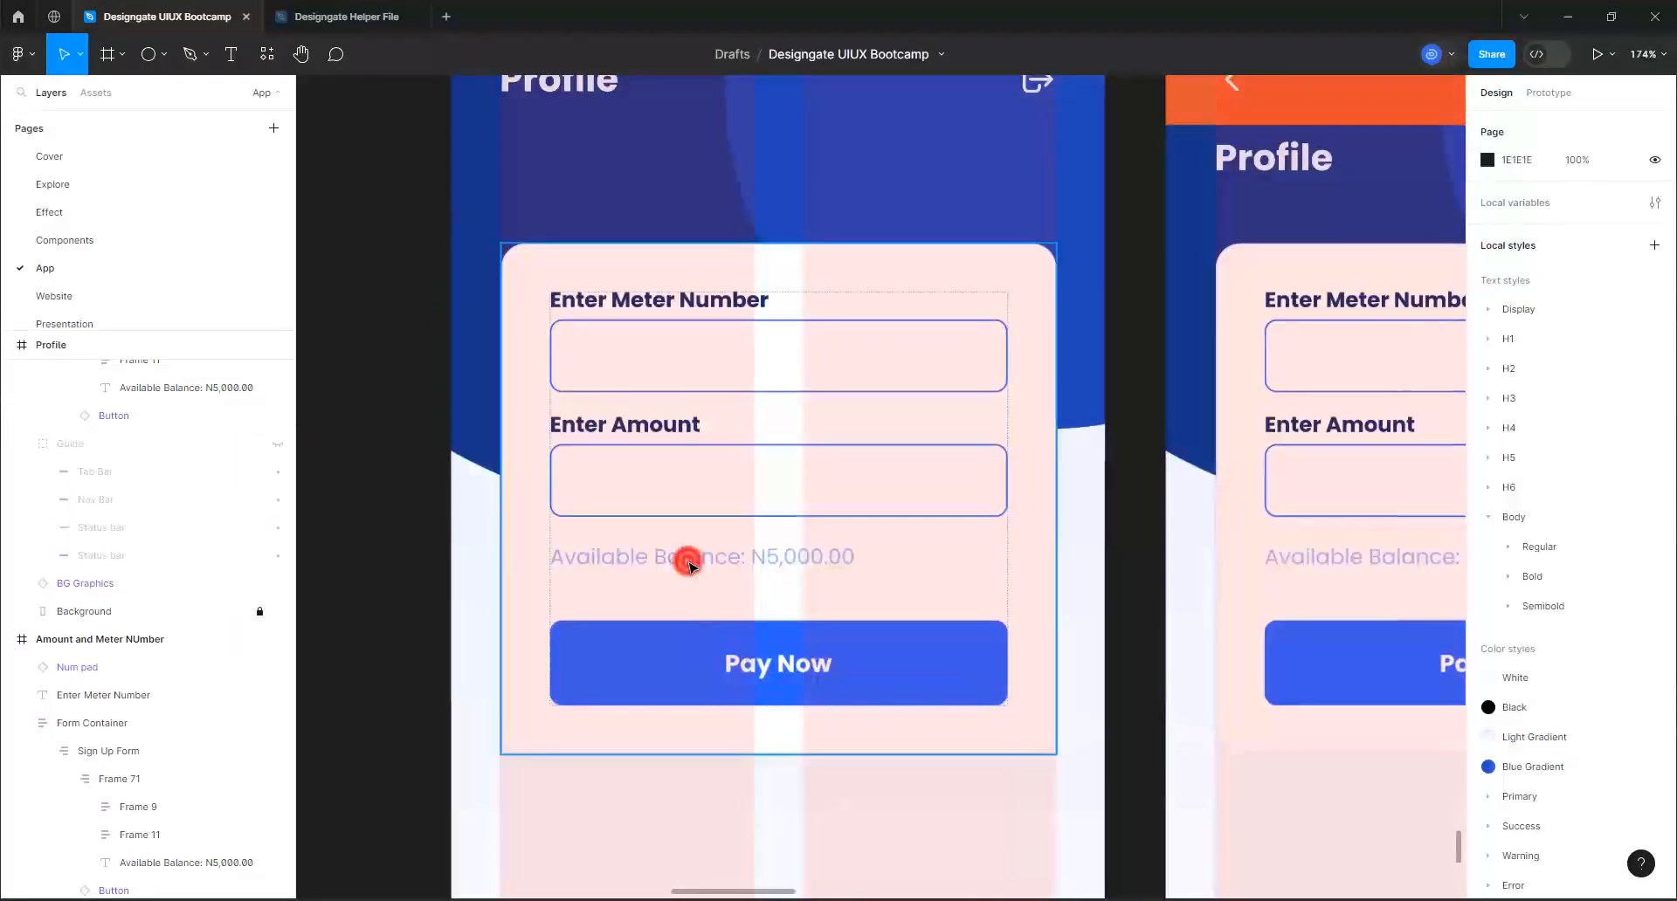
double_click(689, 565)
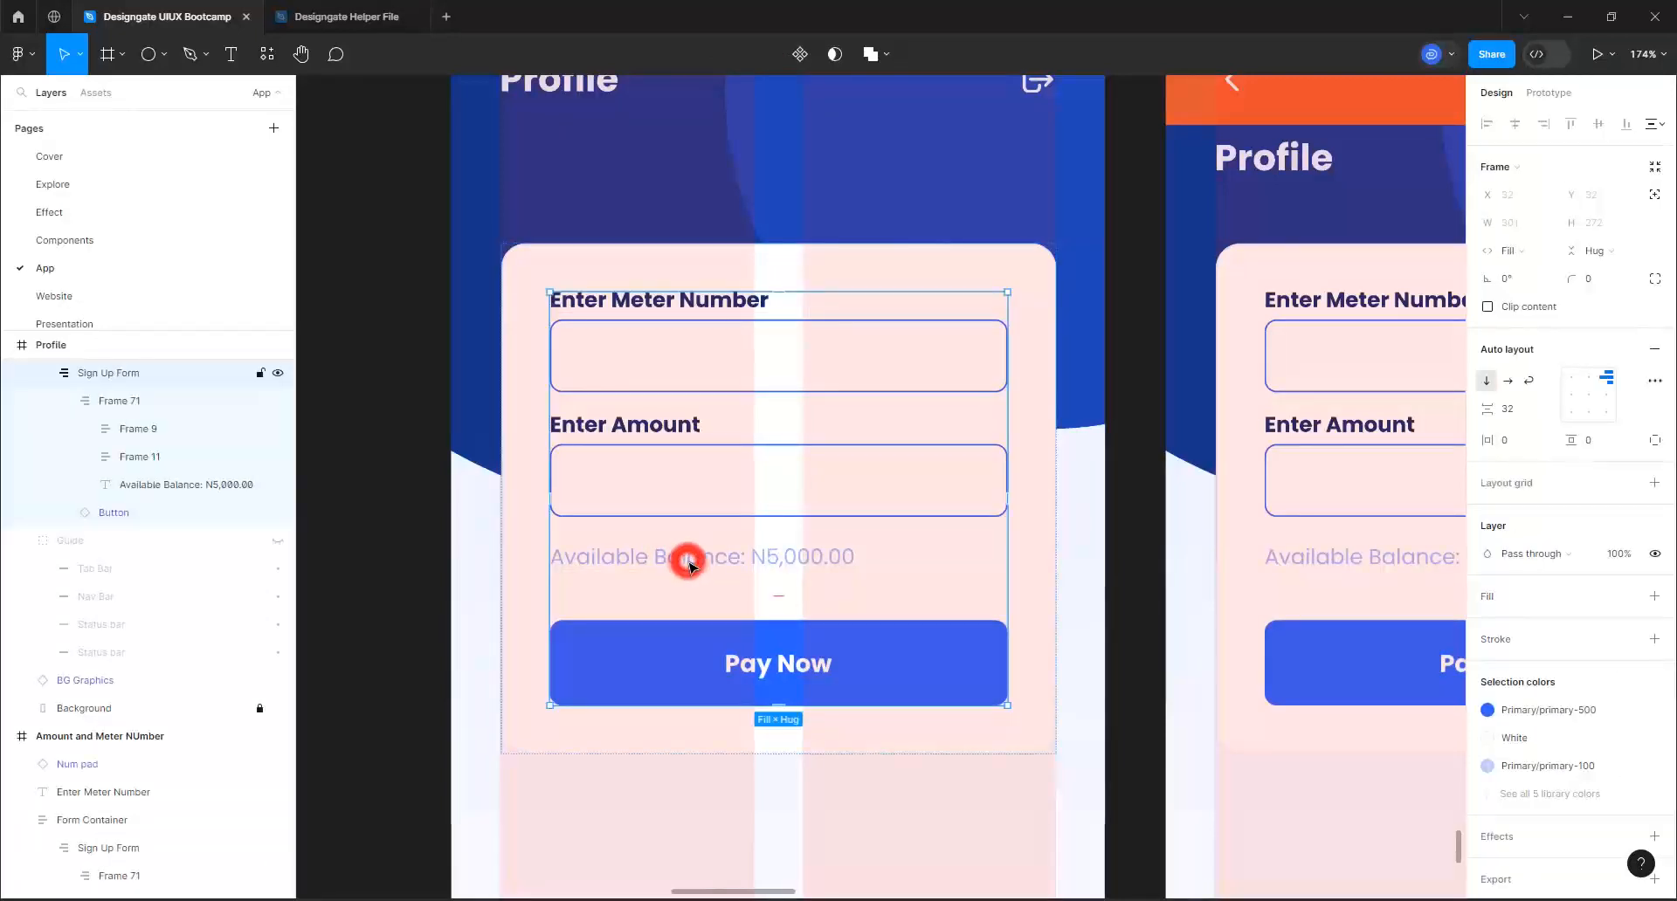
double_click(689, 565)
double_click(689, 565)
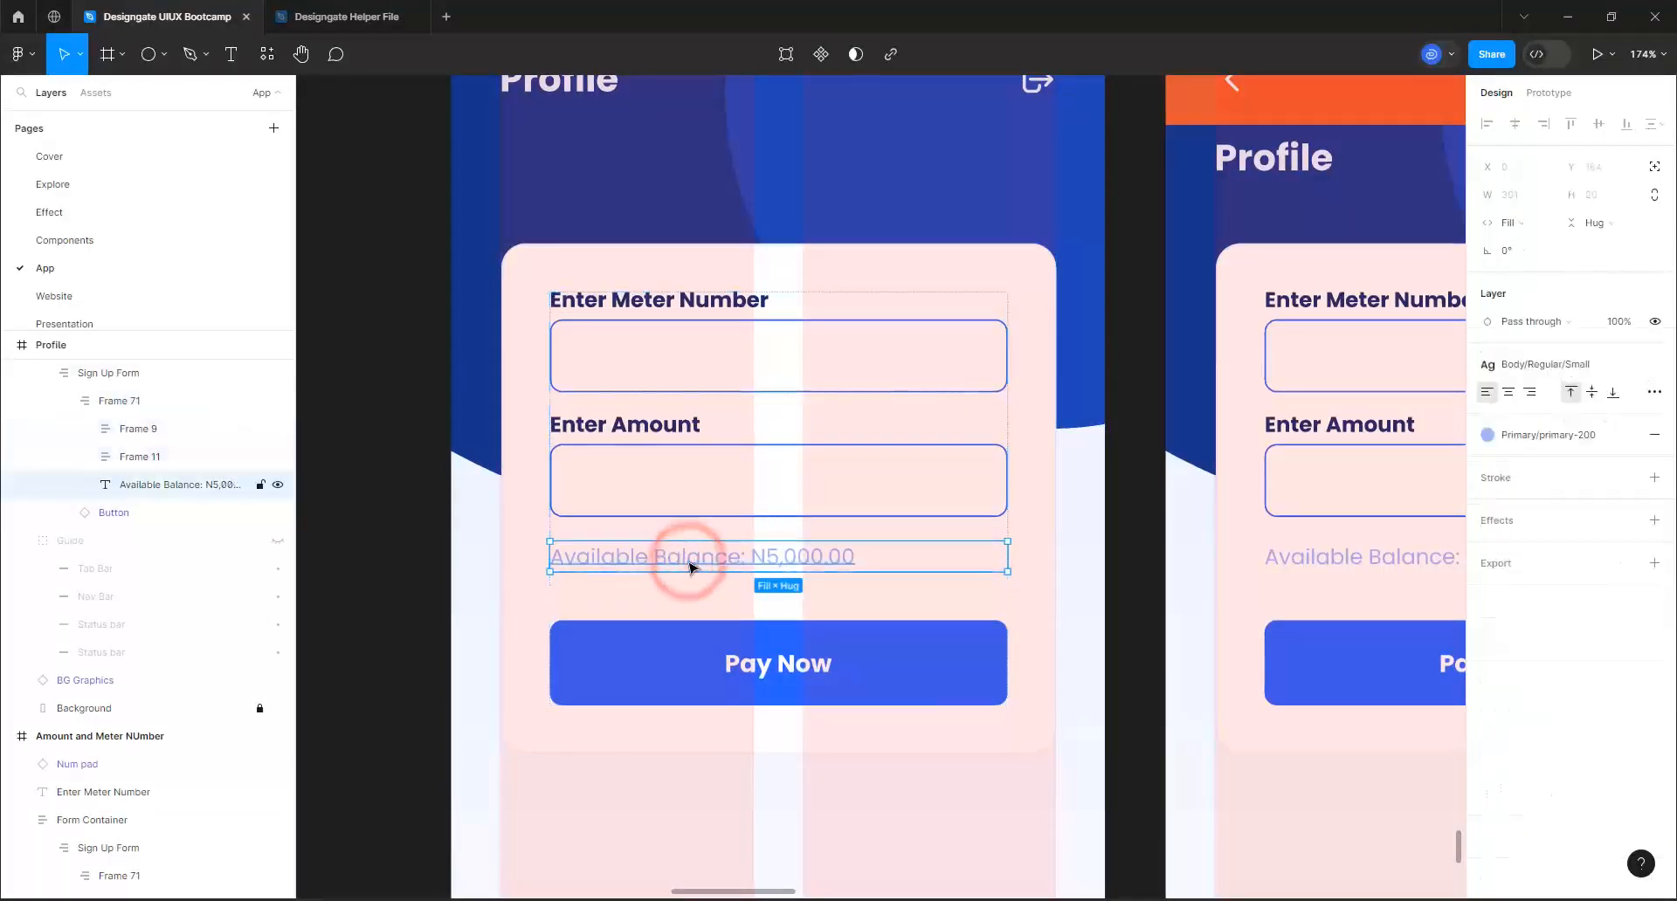
key("Delete")
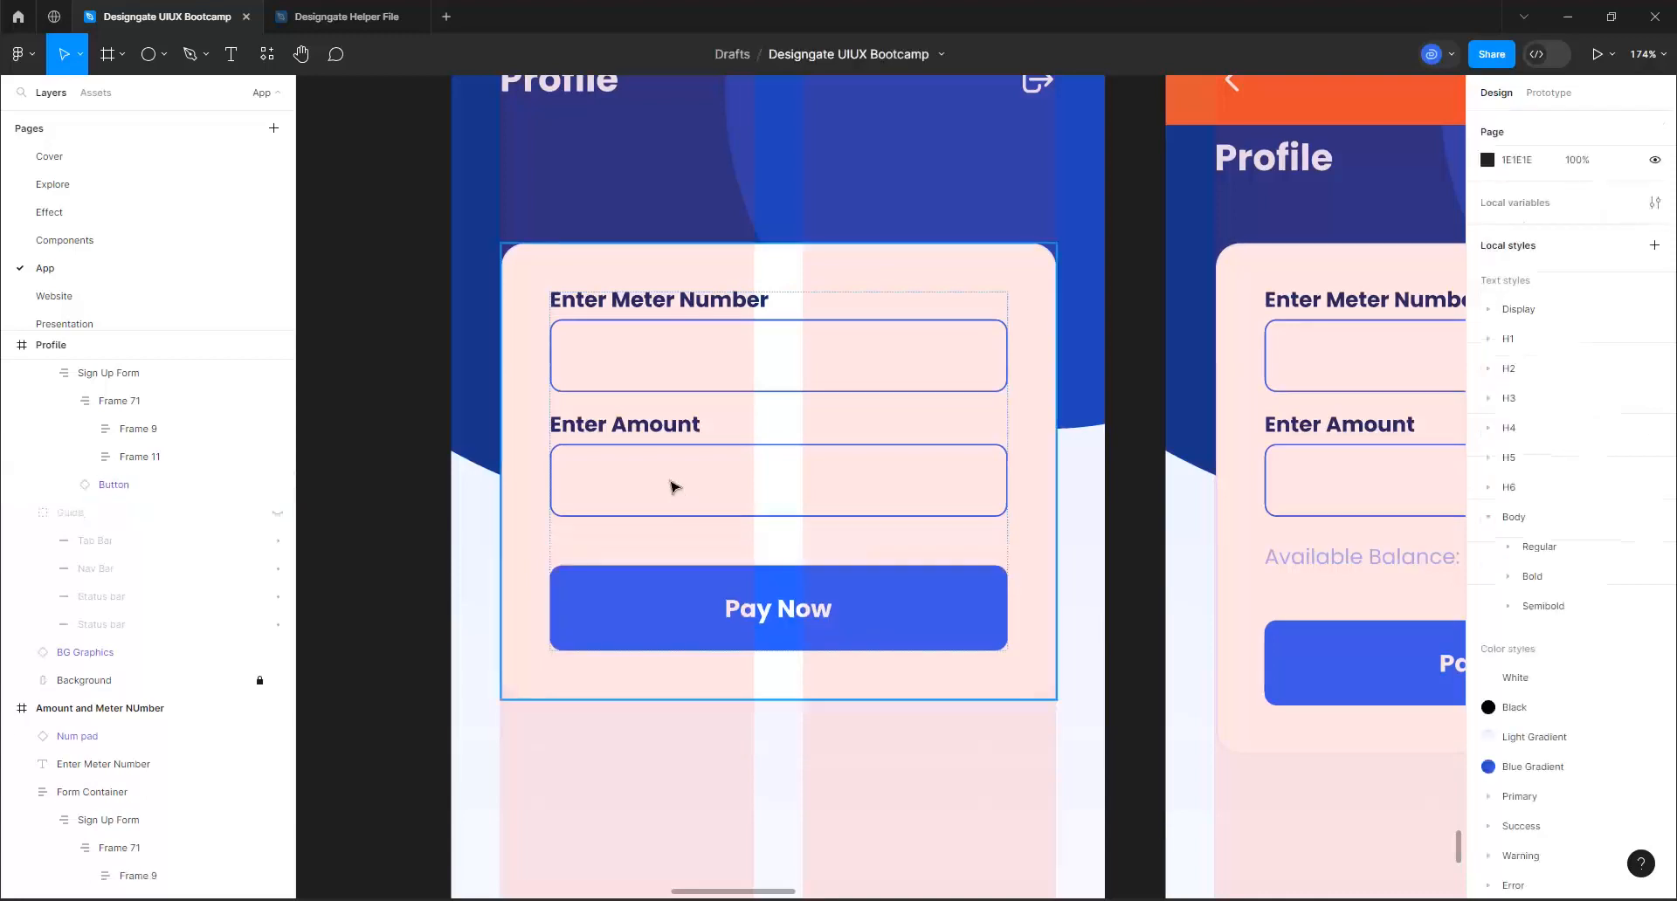
Change the Profile form's first input label from Enter Meter Number to "Full Name"
left_click(635, 306)
double_click(635, 304)
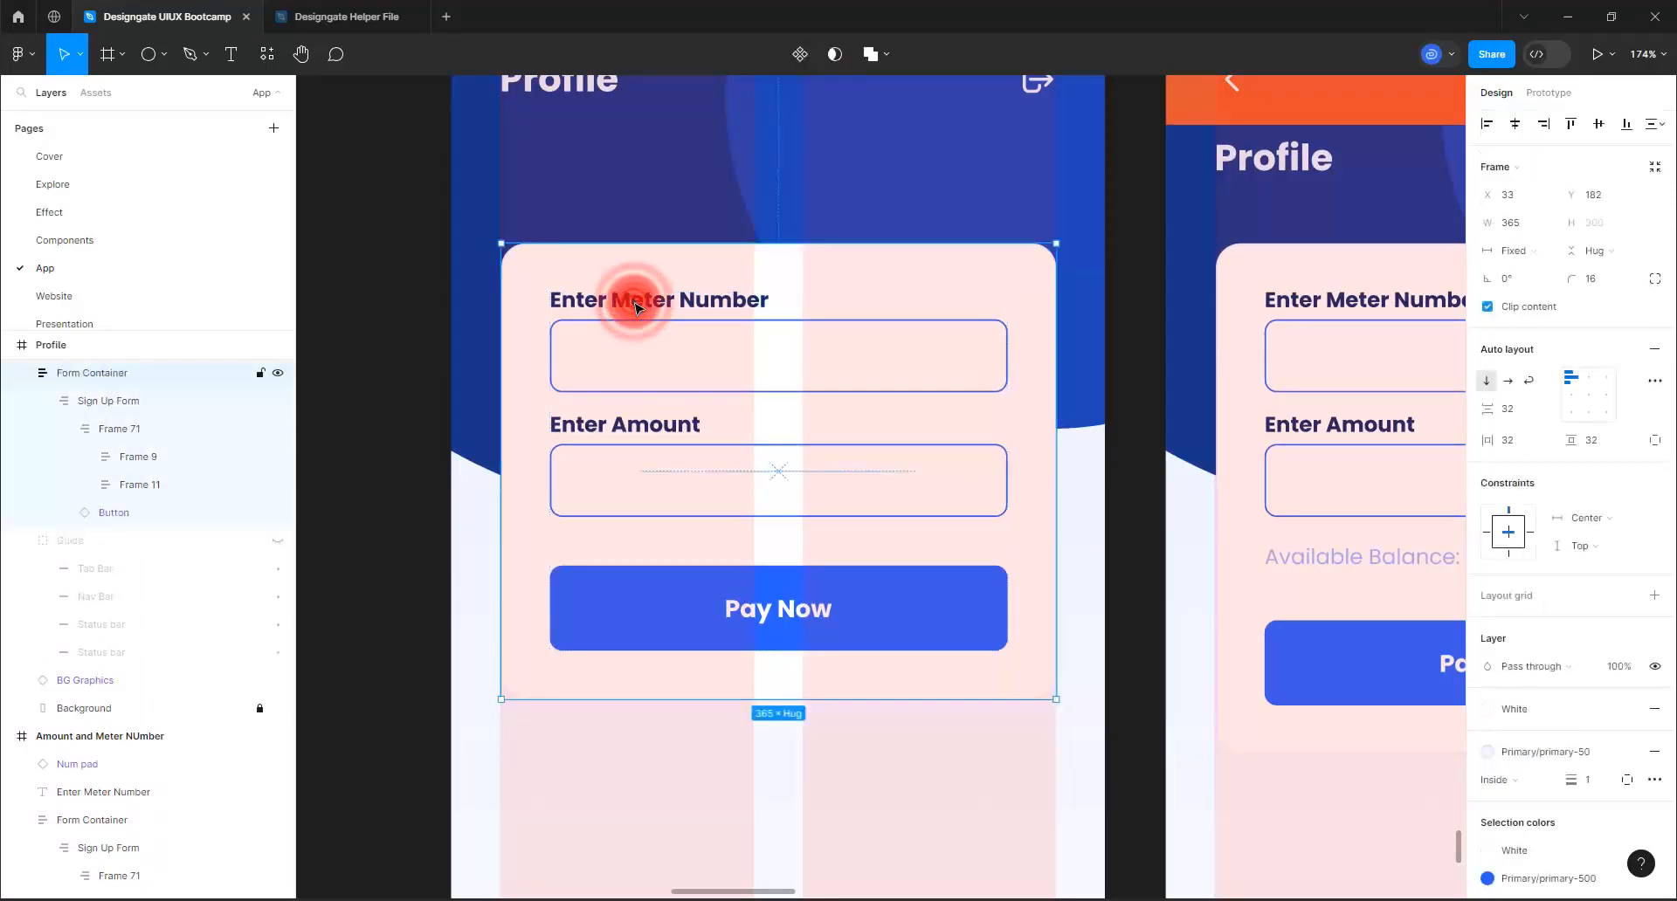
double_click(635, 304)
double_click(635, 304)
double_click(635, 304)
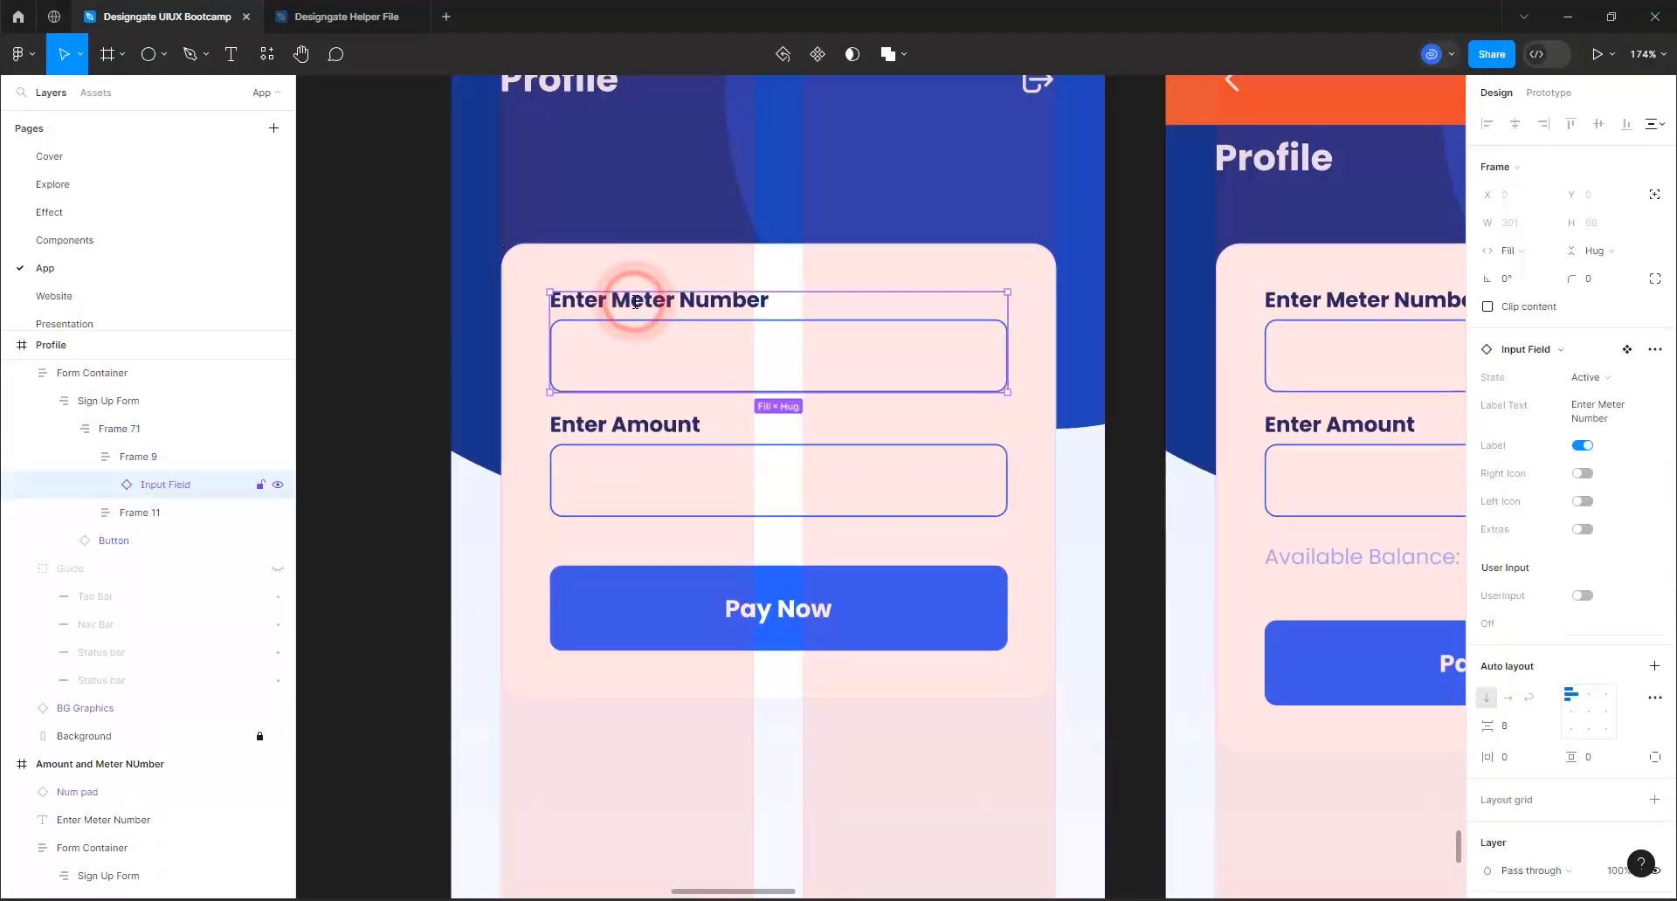
double_click(635, 301)
left_click(630, 300)
type("Fu")
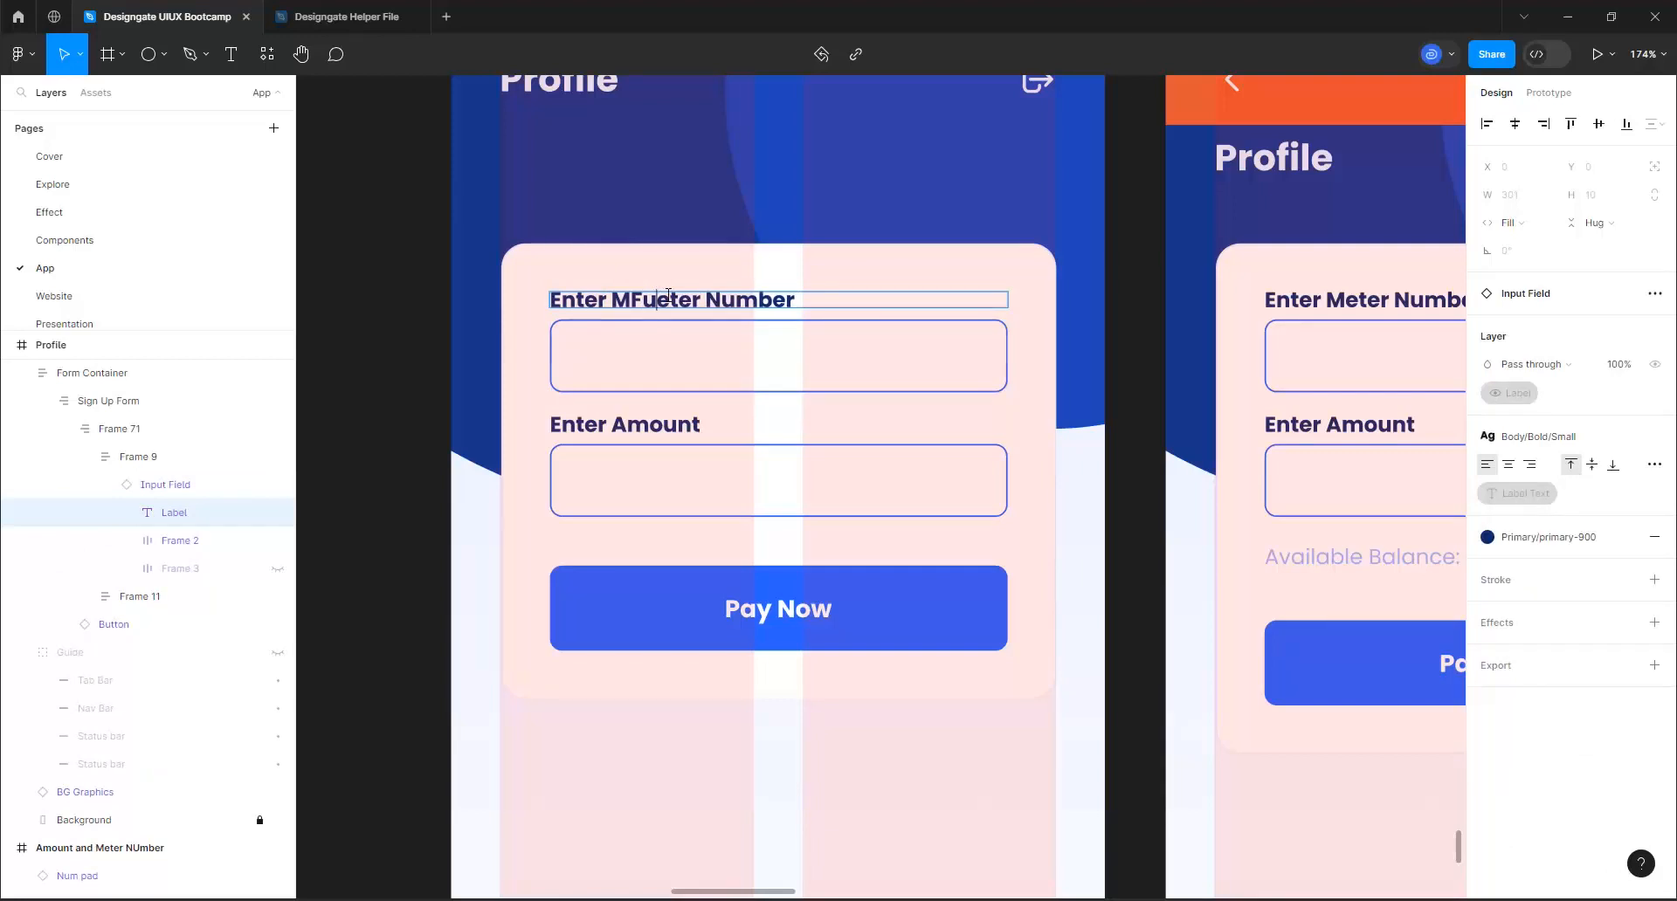
type("ll")
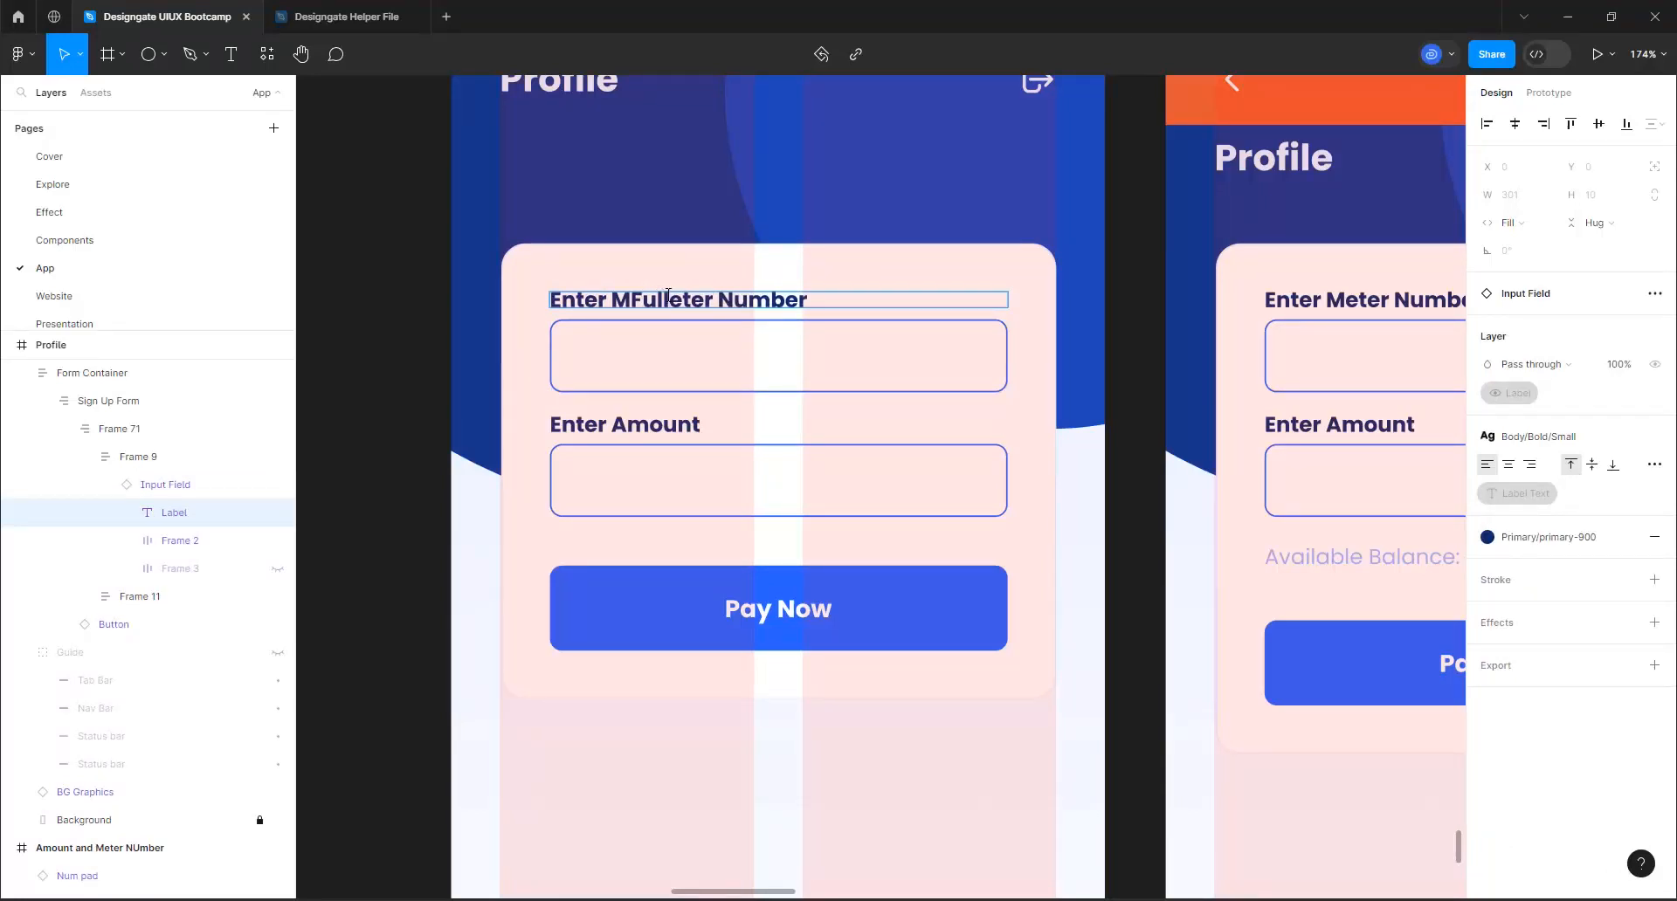
key("ctrl+a")
type("Ful")
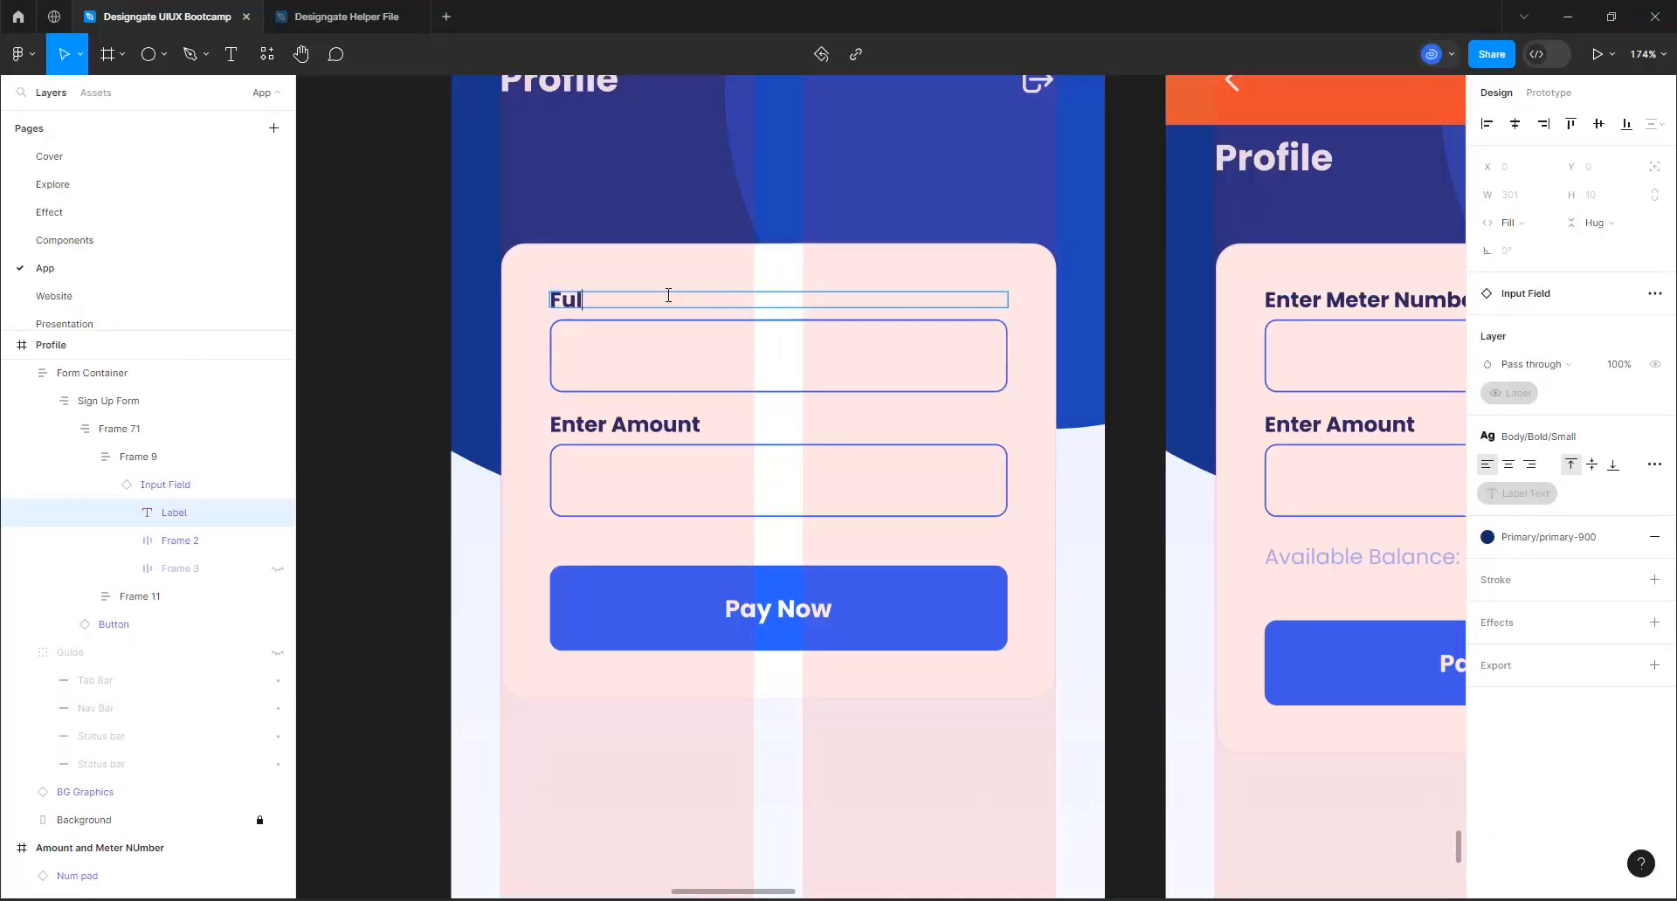
type("l Name")
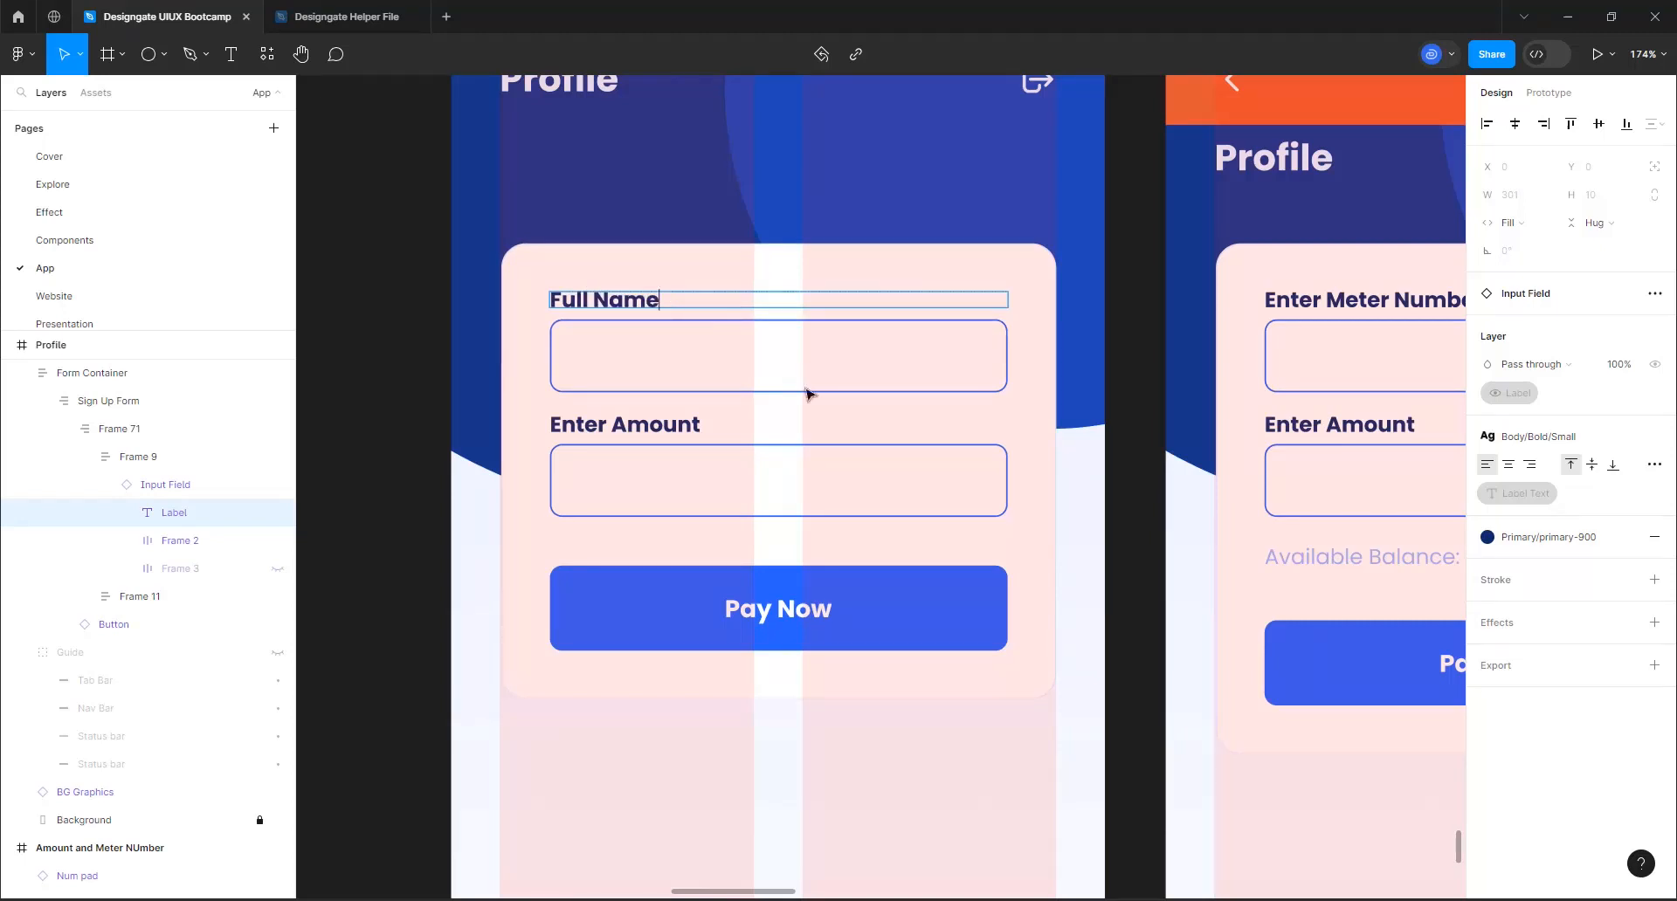
Fill the Full Name input's placeholder in the Profile form with a sample person's full name
left_click(905, 363)
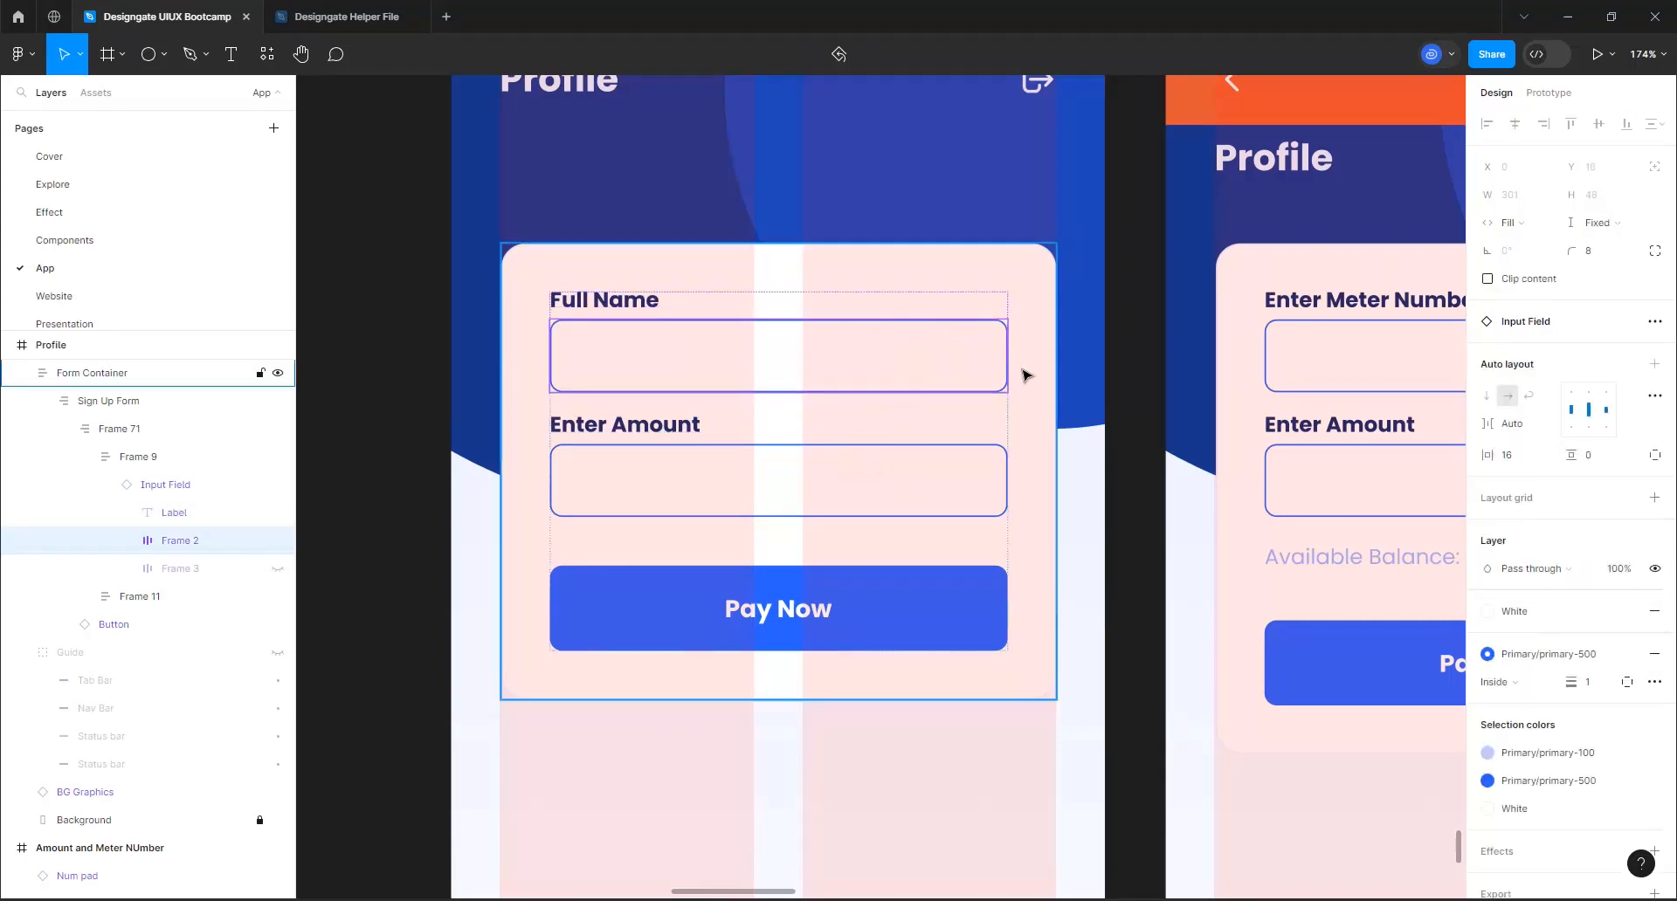
left_click(888, 377)
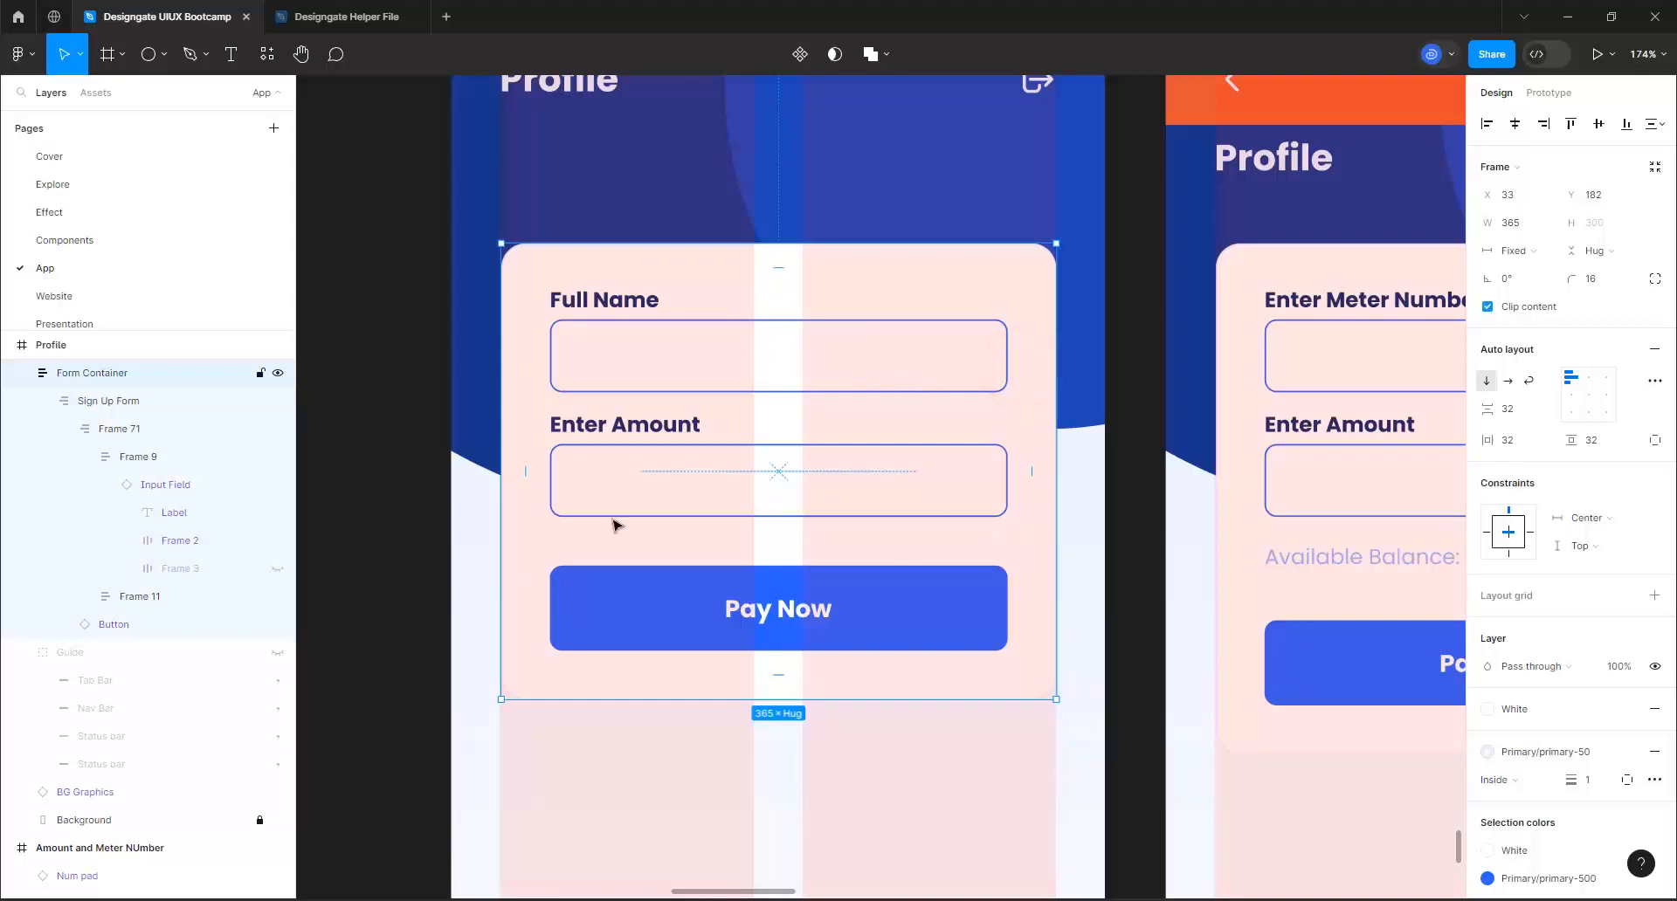
left_click(800, 386)
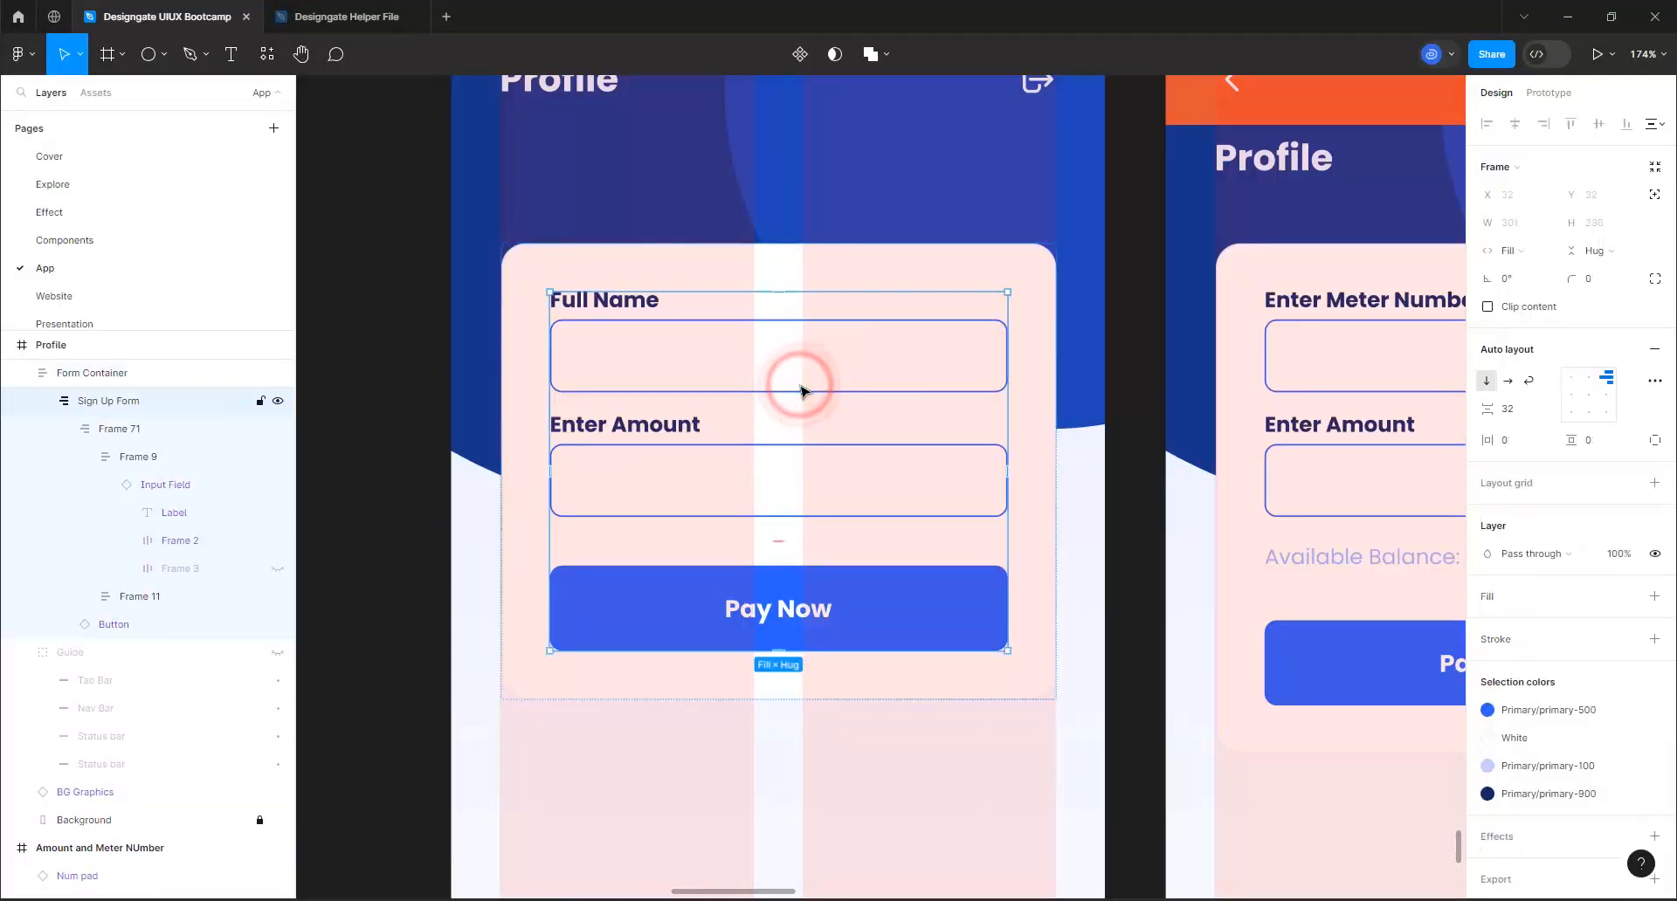
left_click(799, 386)
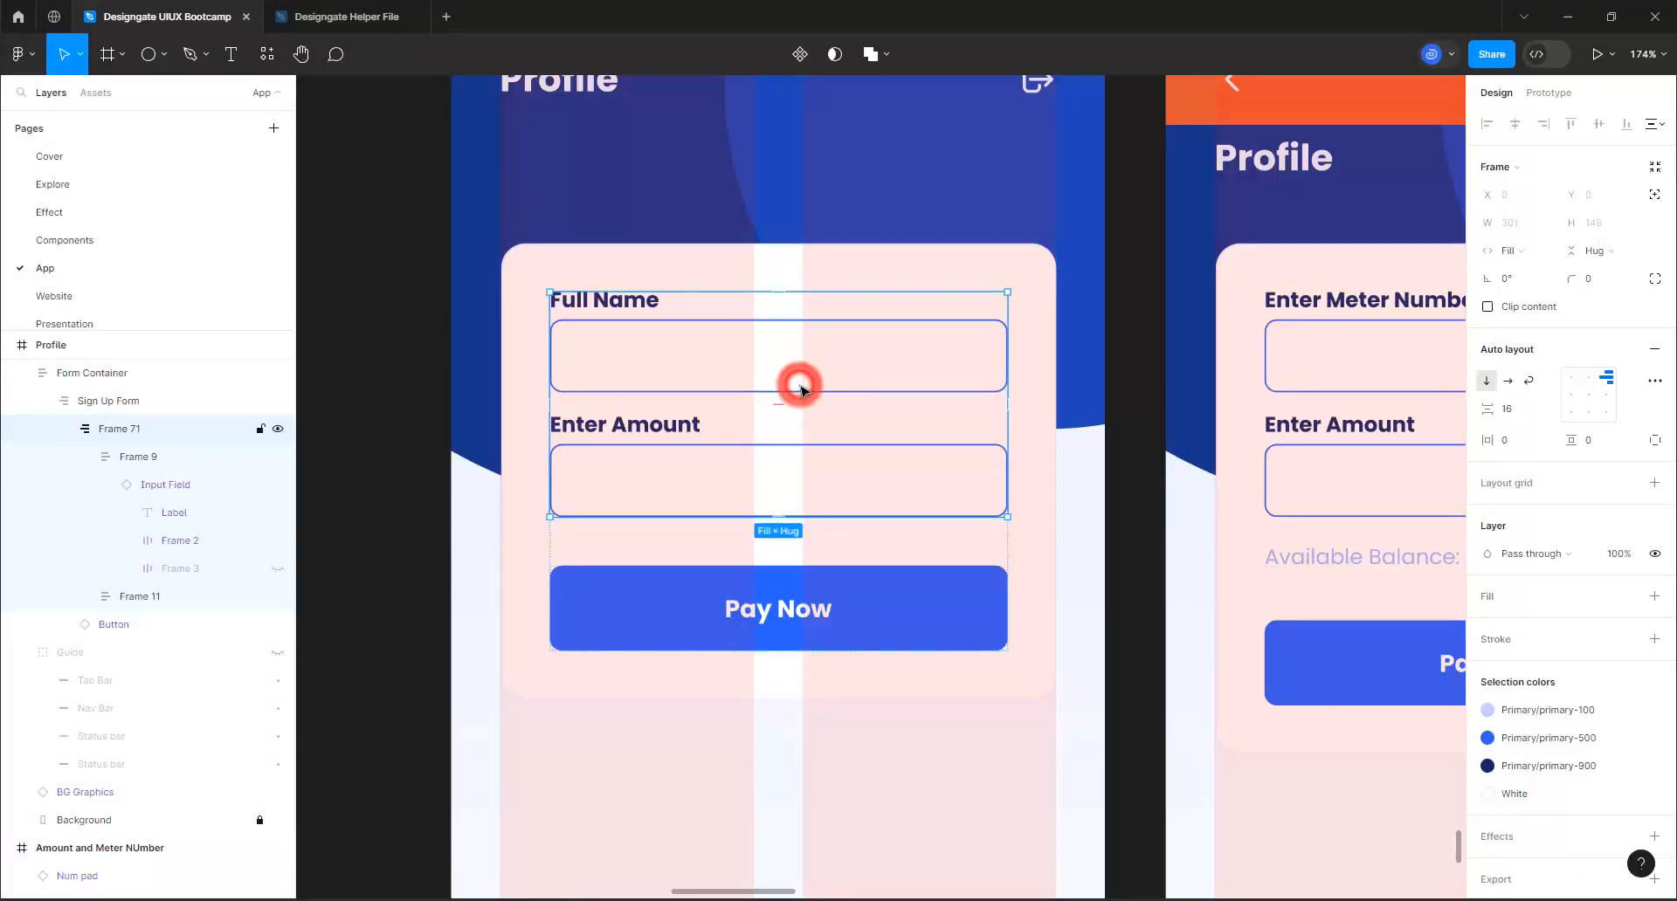
left_click(800, 386)
left_click(906, 352)
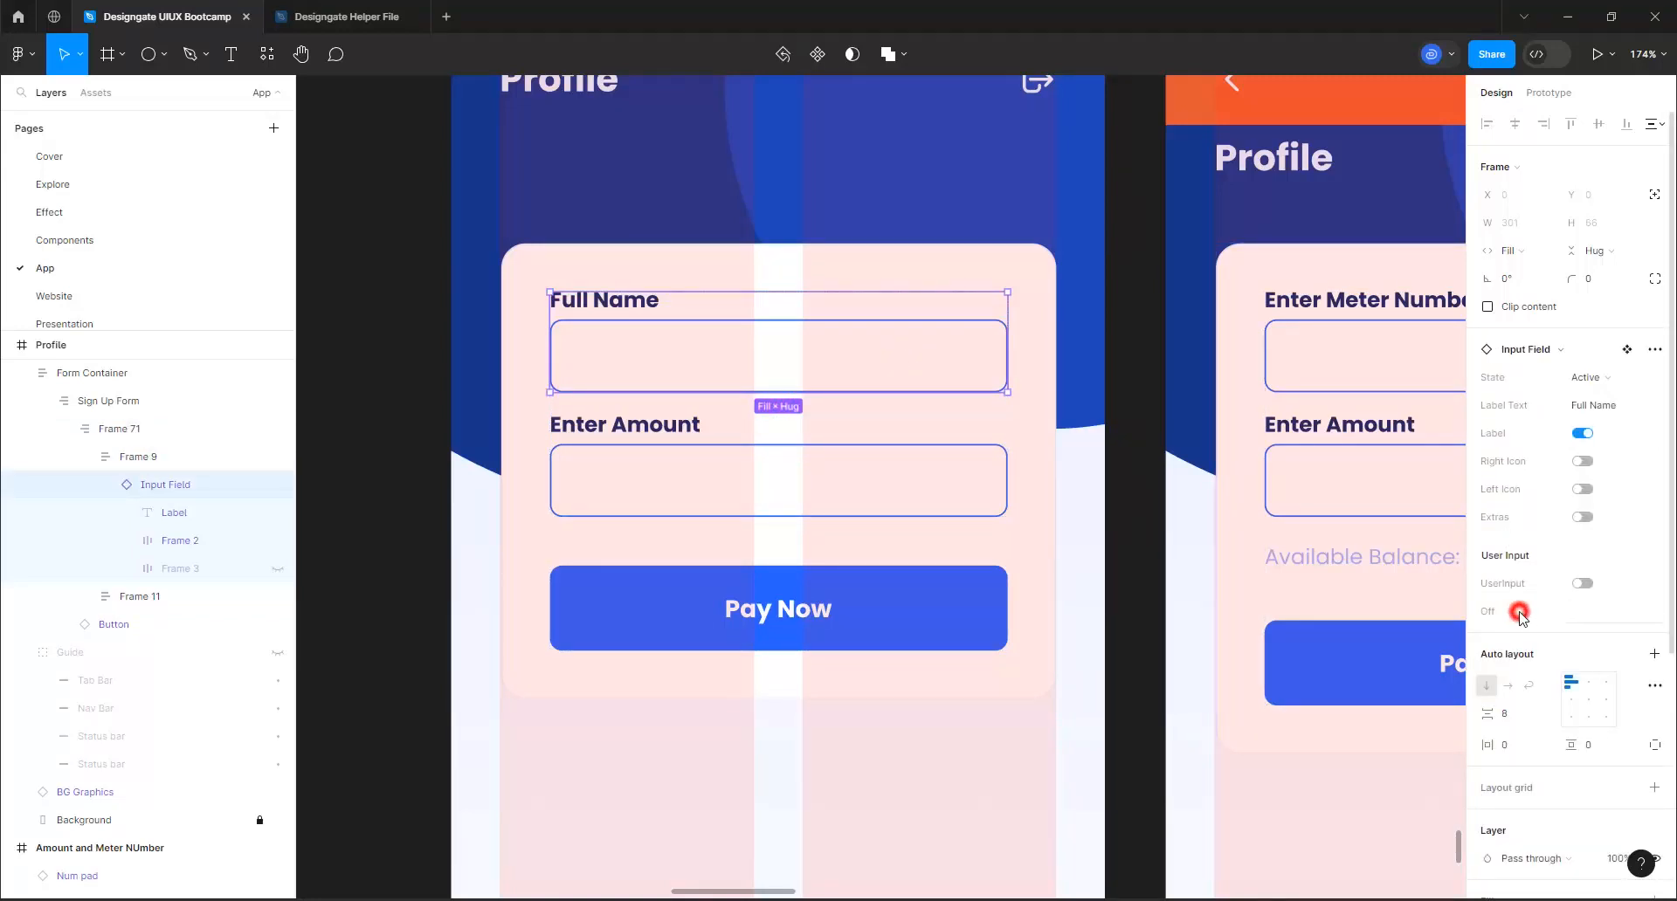
left_click(1588, 614)
key("Return")
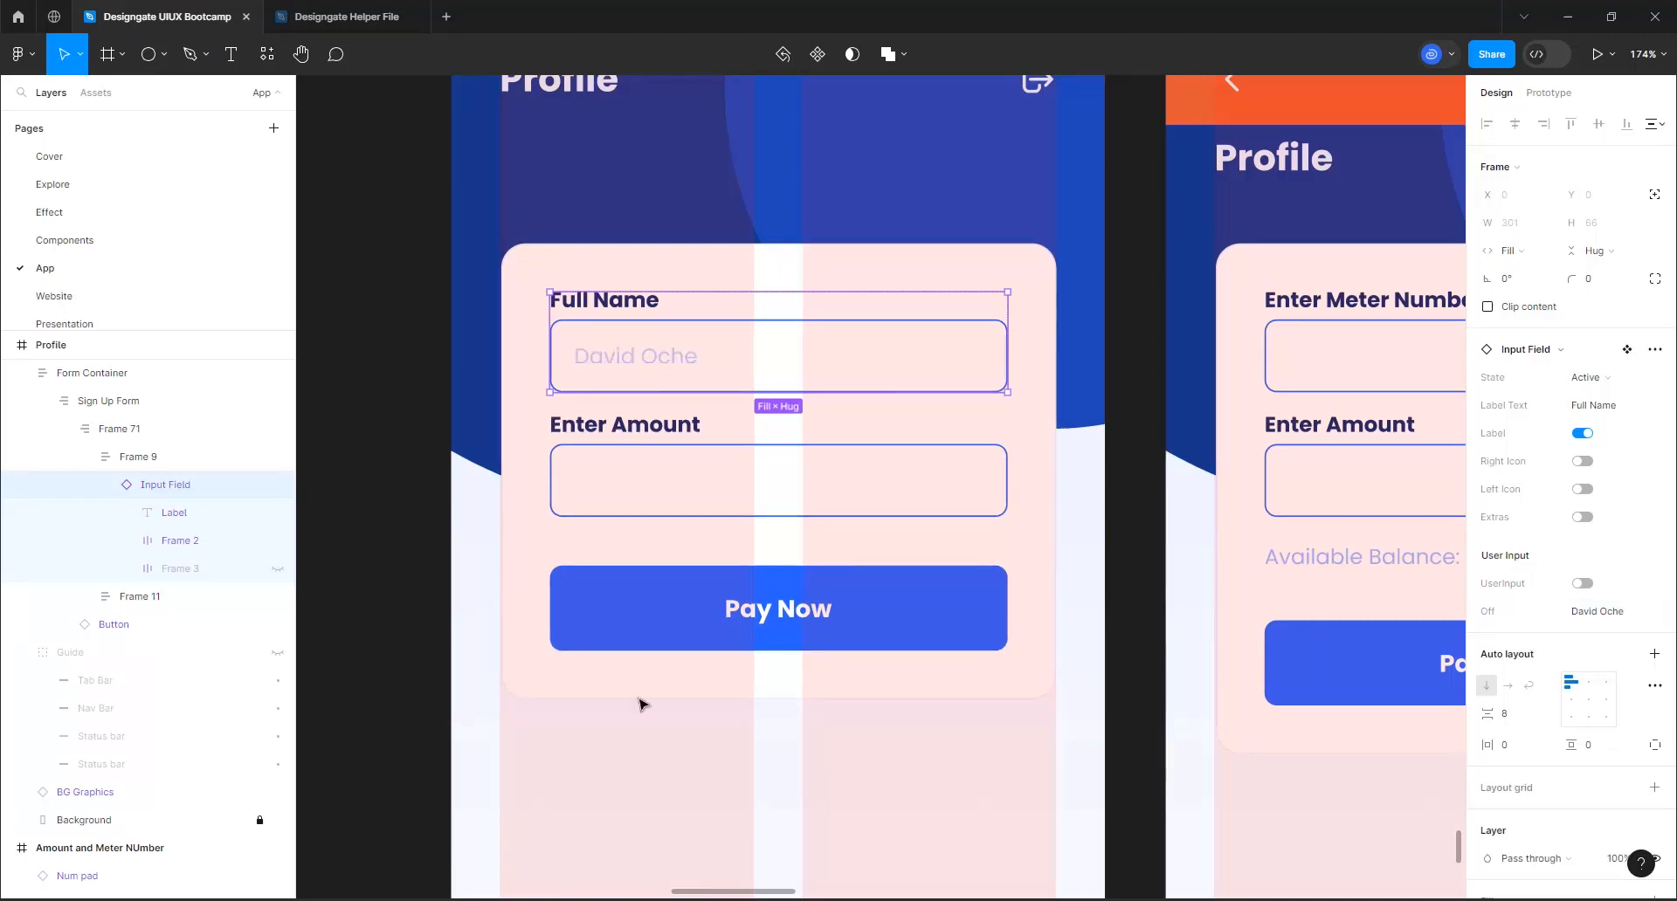
Change the Profile form's second input label from Enter Amount to "Email"
left_click(631, 431)
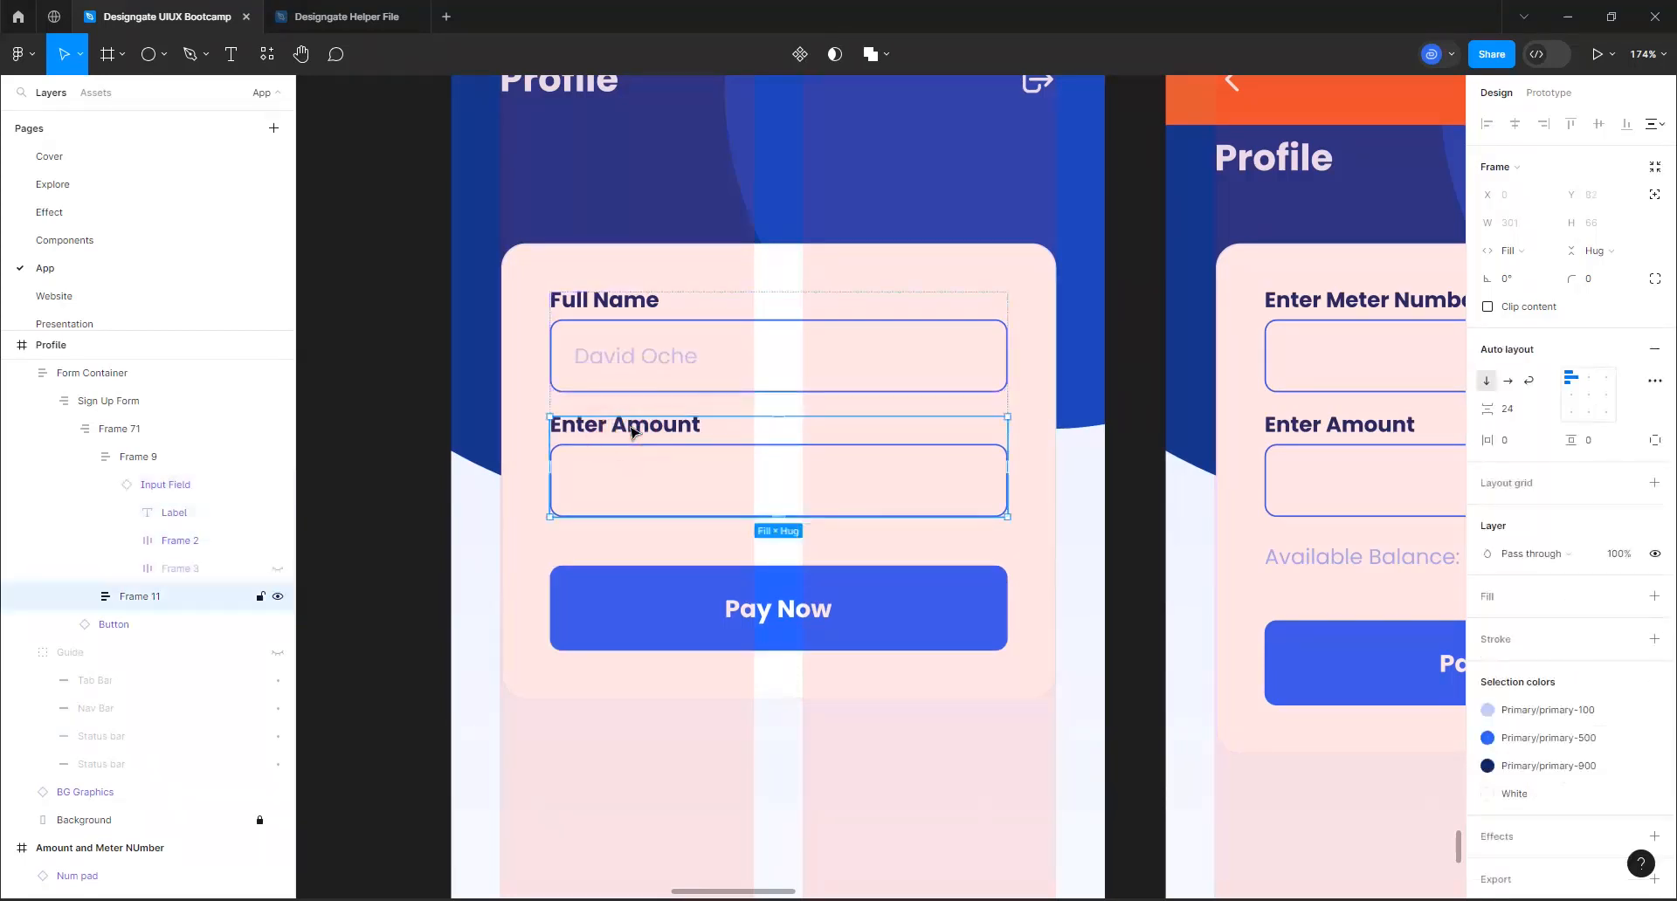
double_click(630, 430)
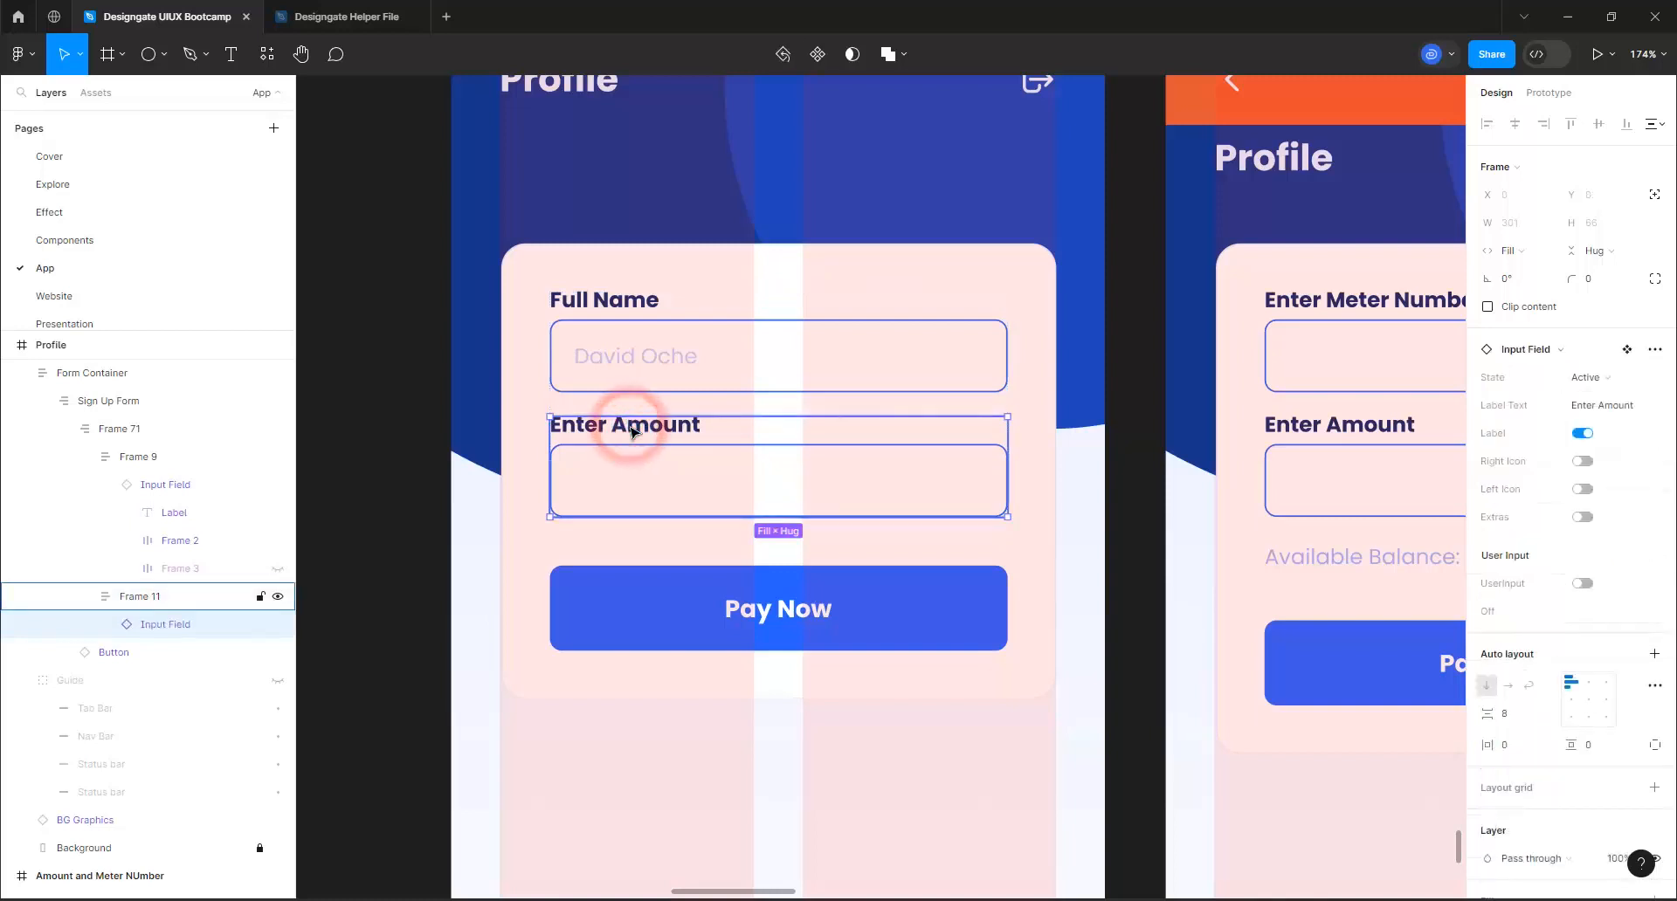
double_click(630, 426)
key("ctrl+a")
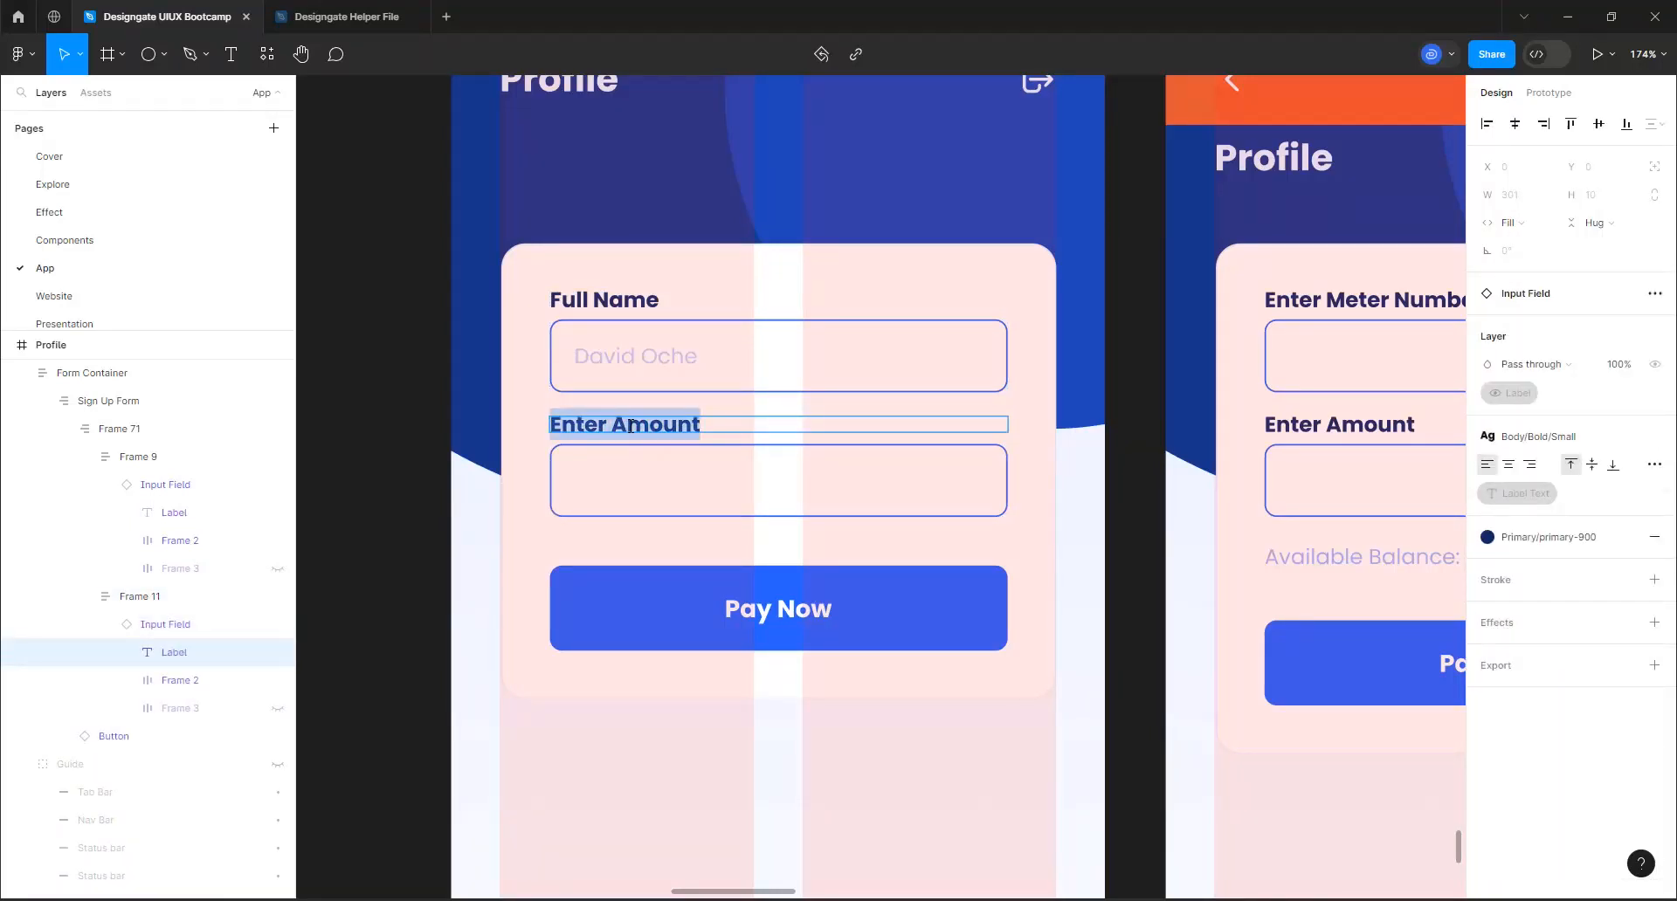
type("Email")
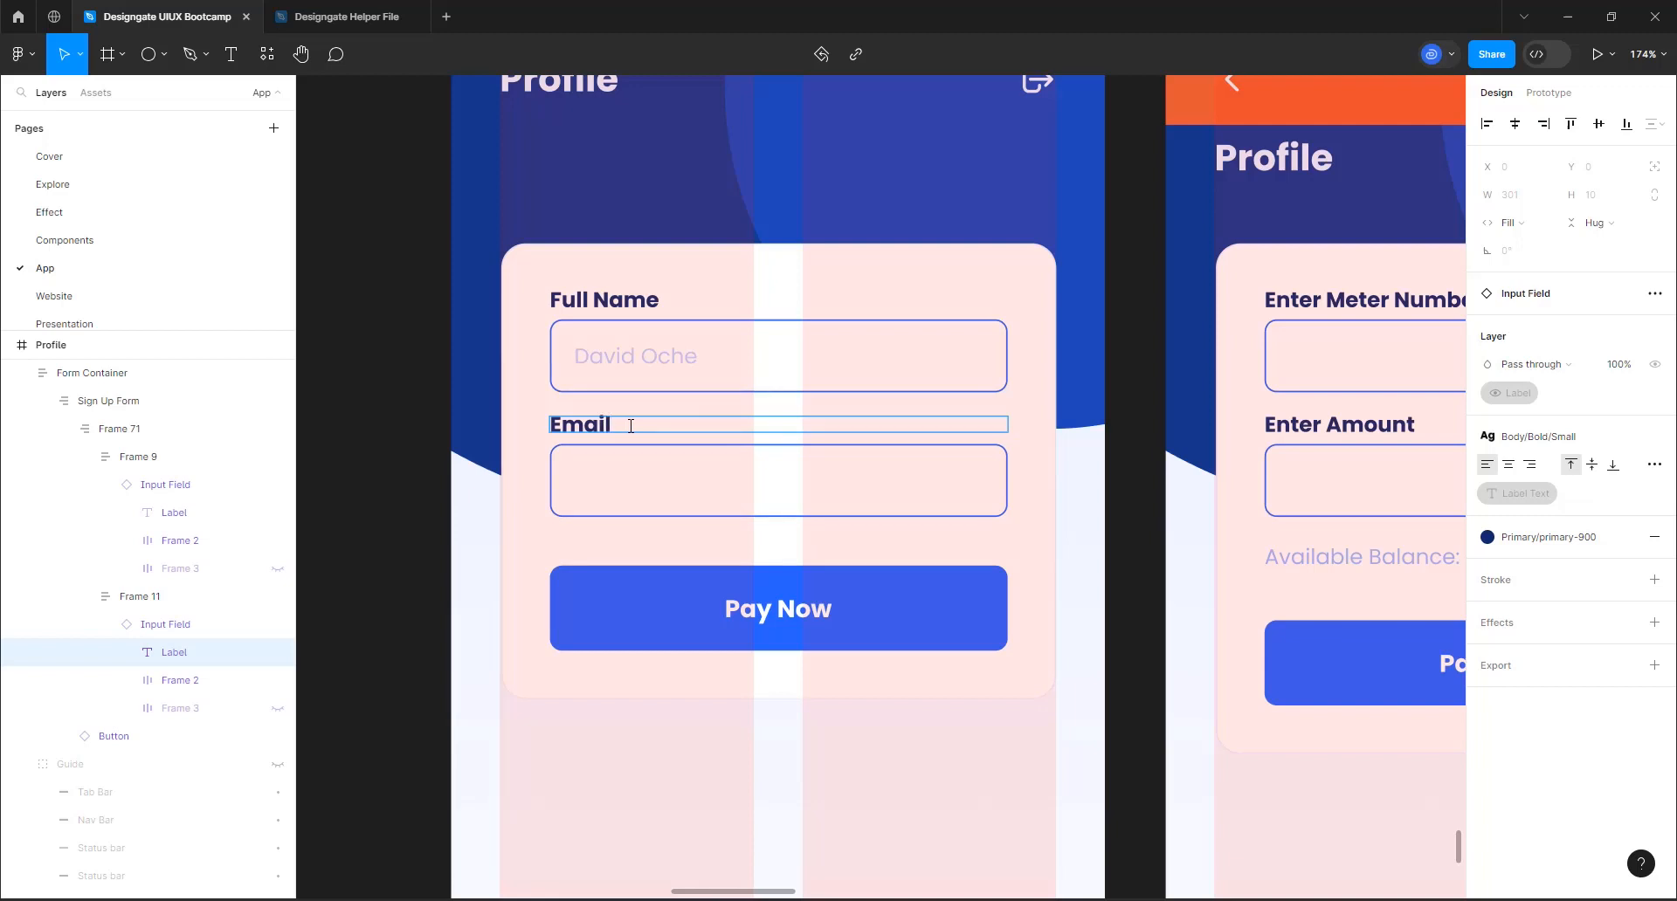
Fill the Email input's placeholder in the Profile form with a sample e-mail address
left_click(658, 486)
left_click(1050, 607)
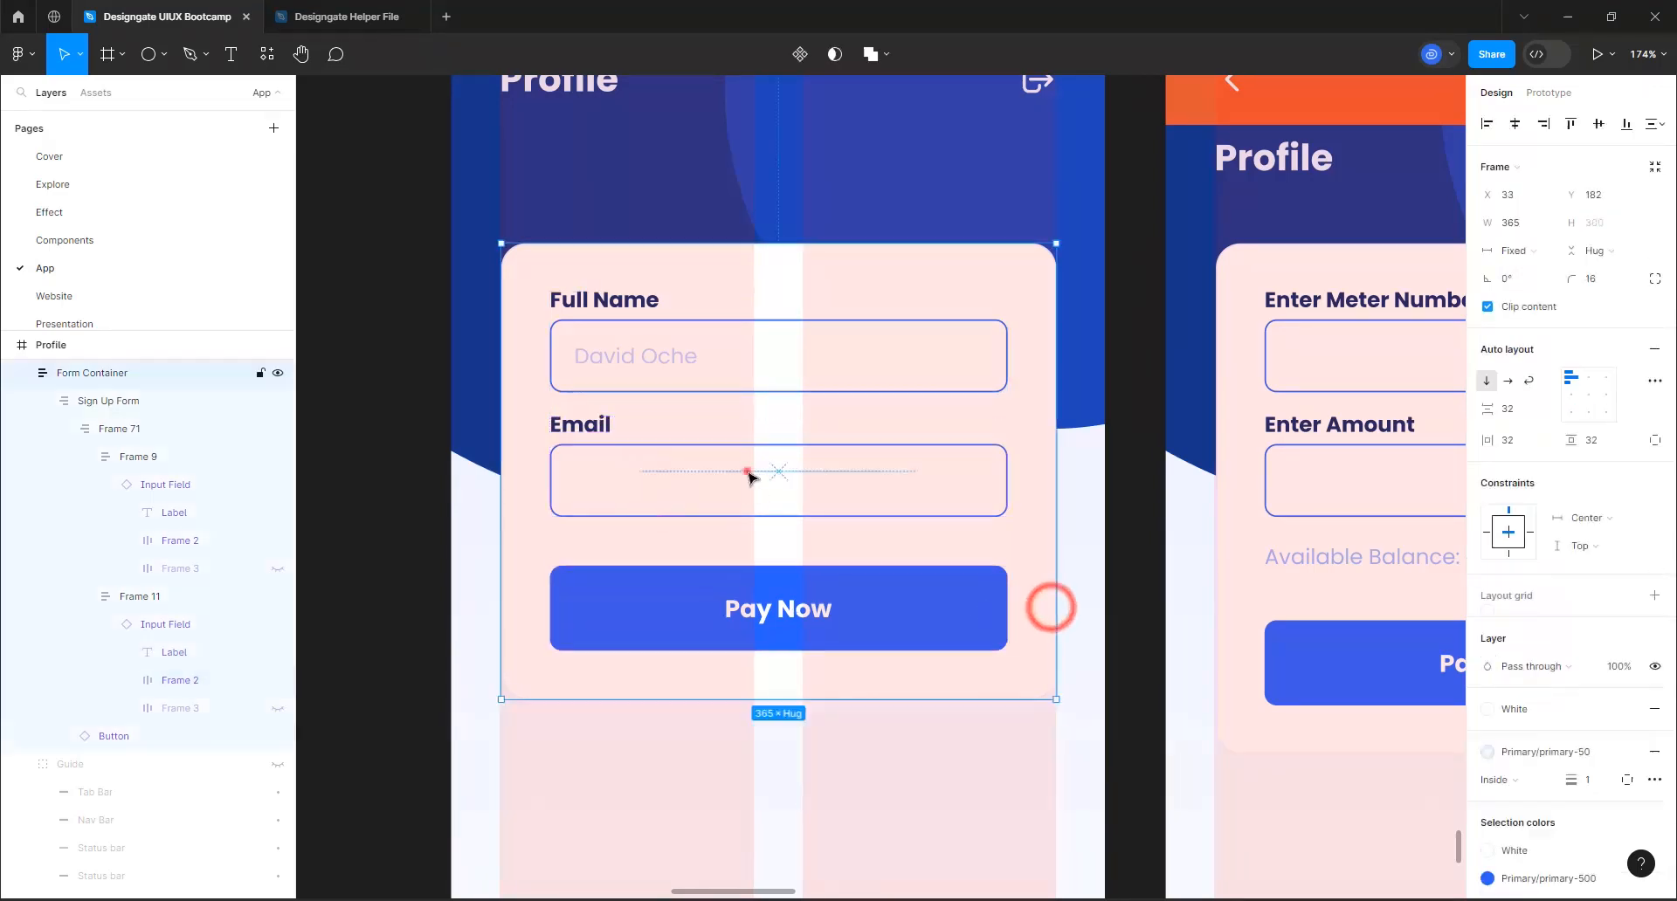
left_click(748, 472)
left_click(669, 476)
left_click(667, 474)
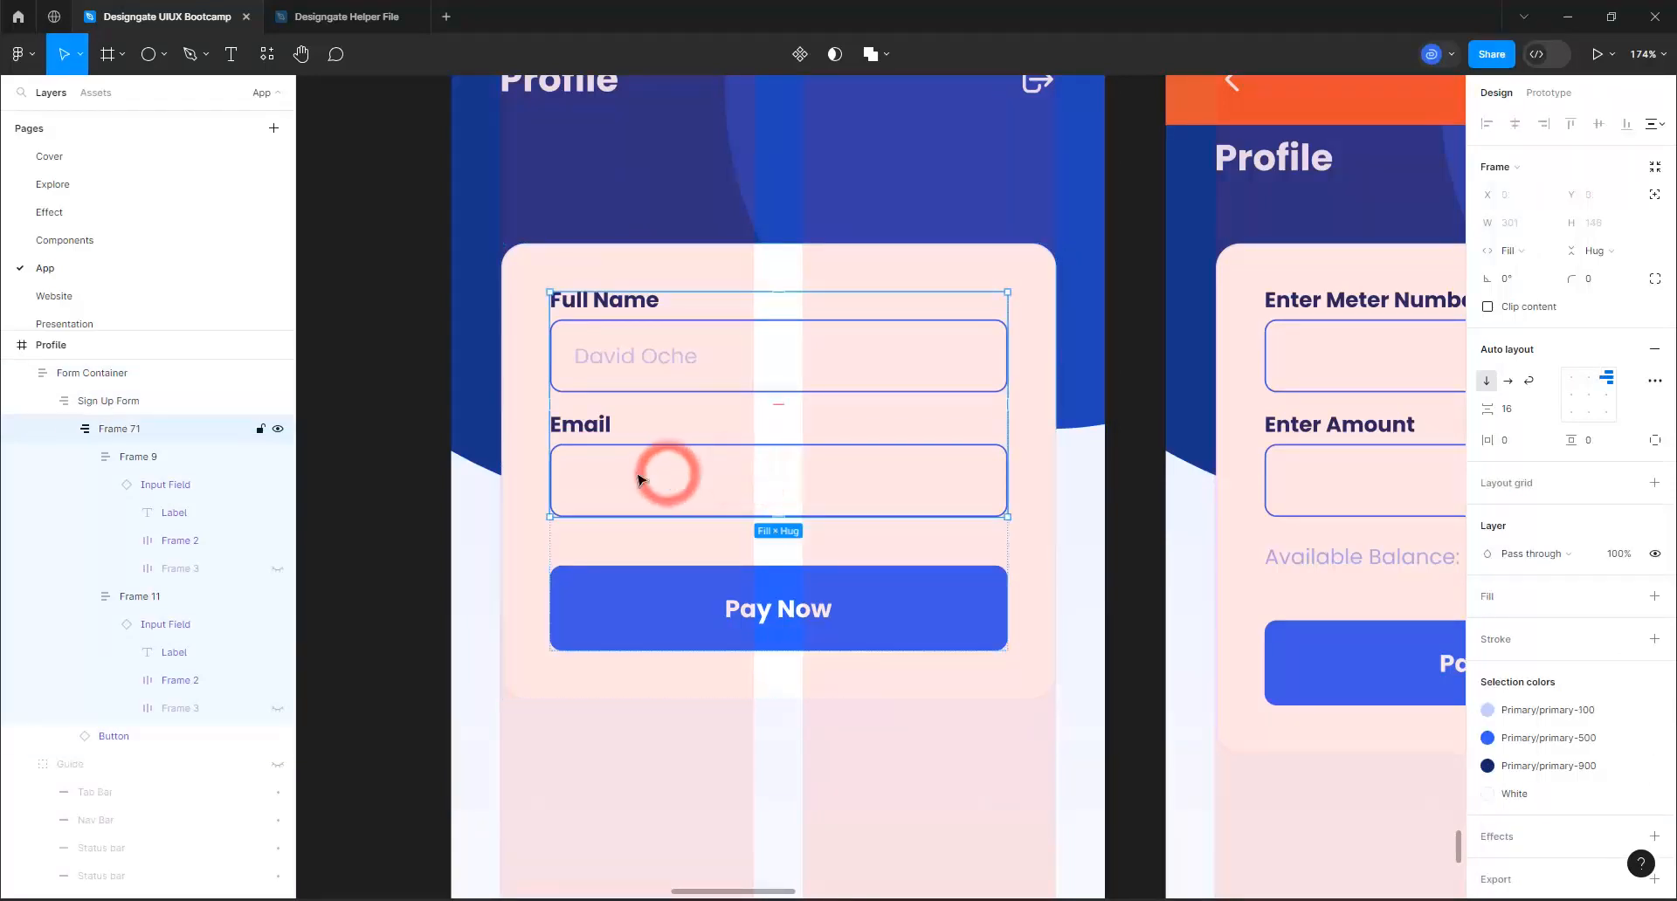
left_click(621, 472)
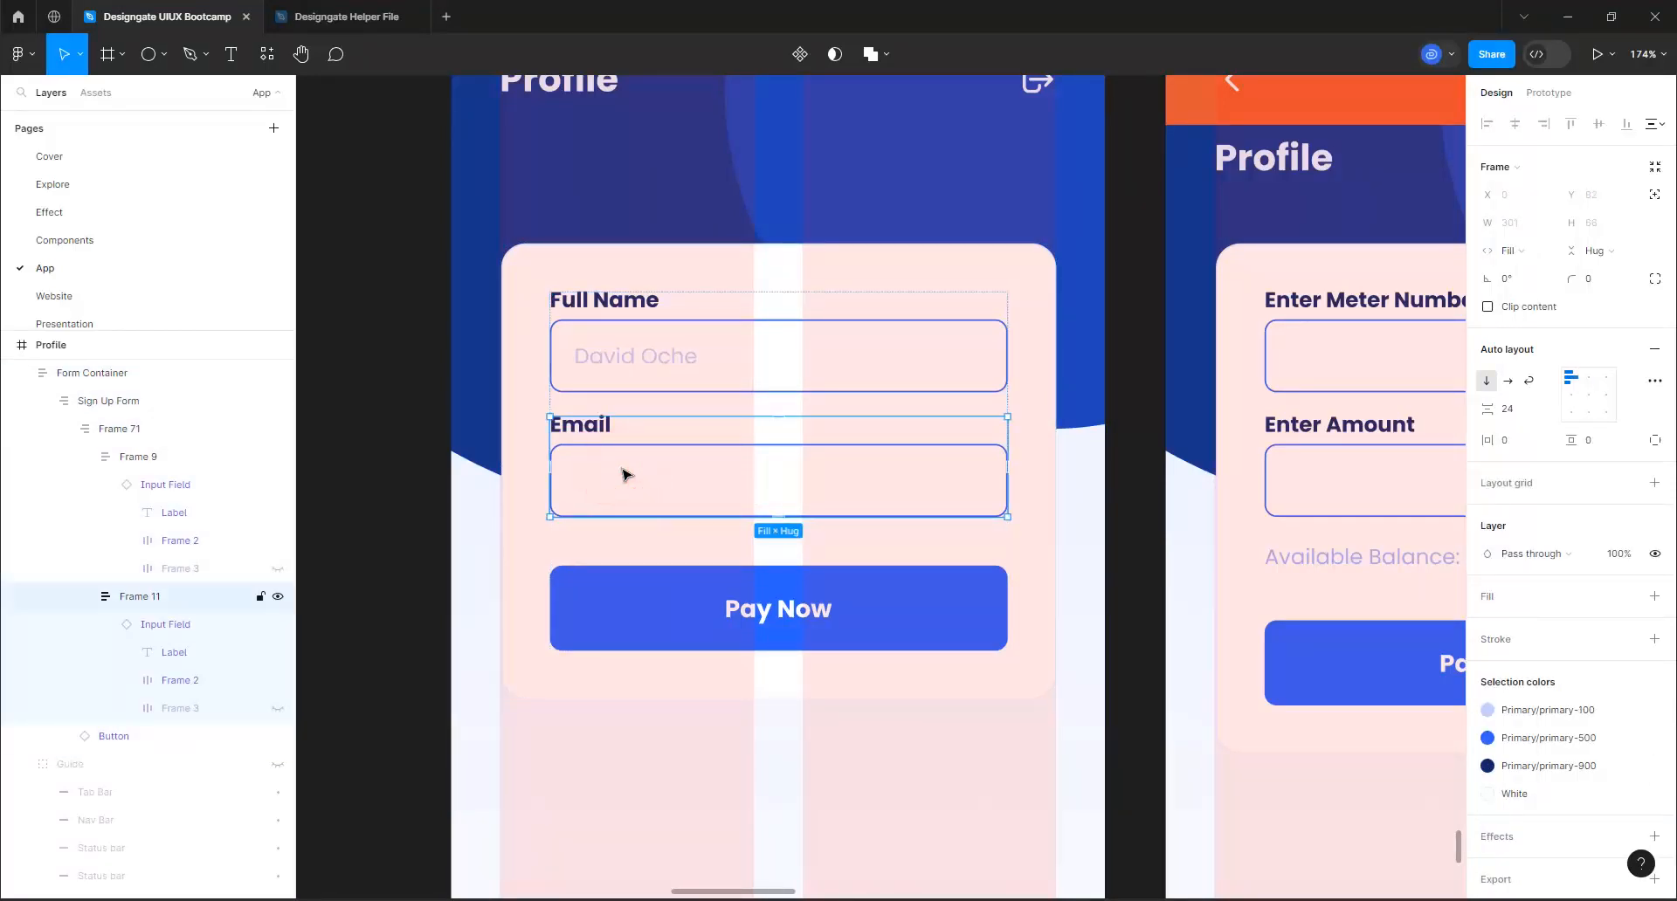
left_click(622, 473)
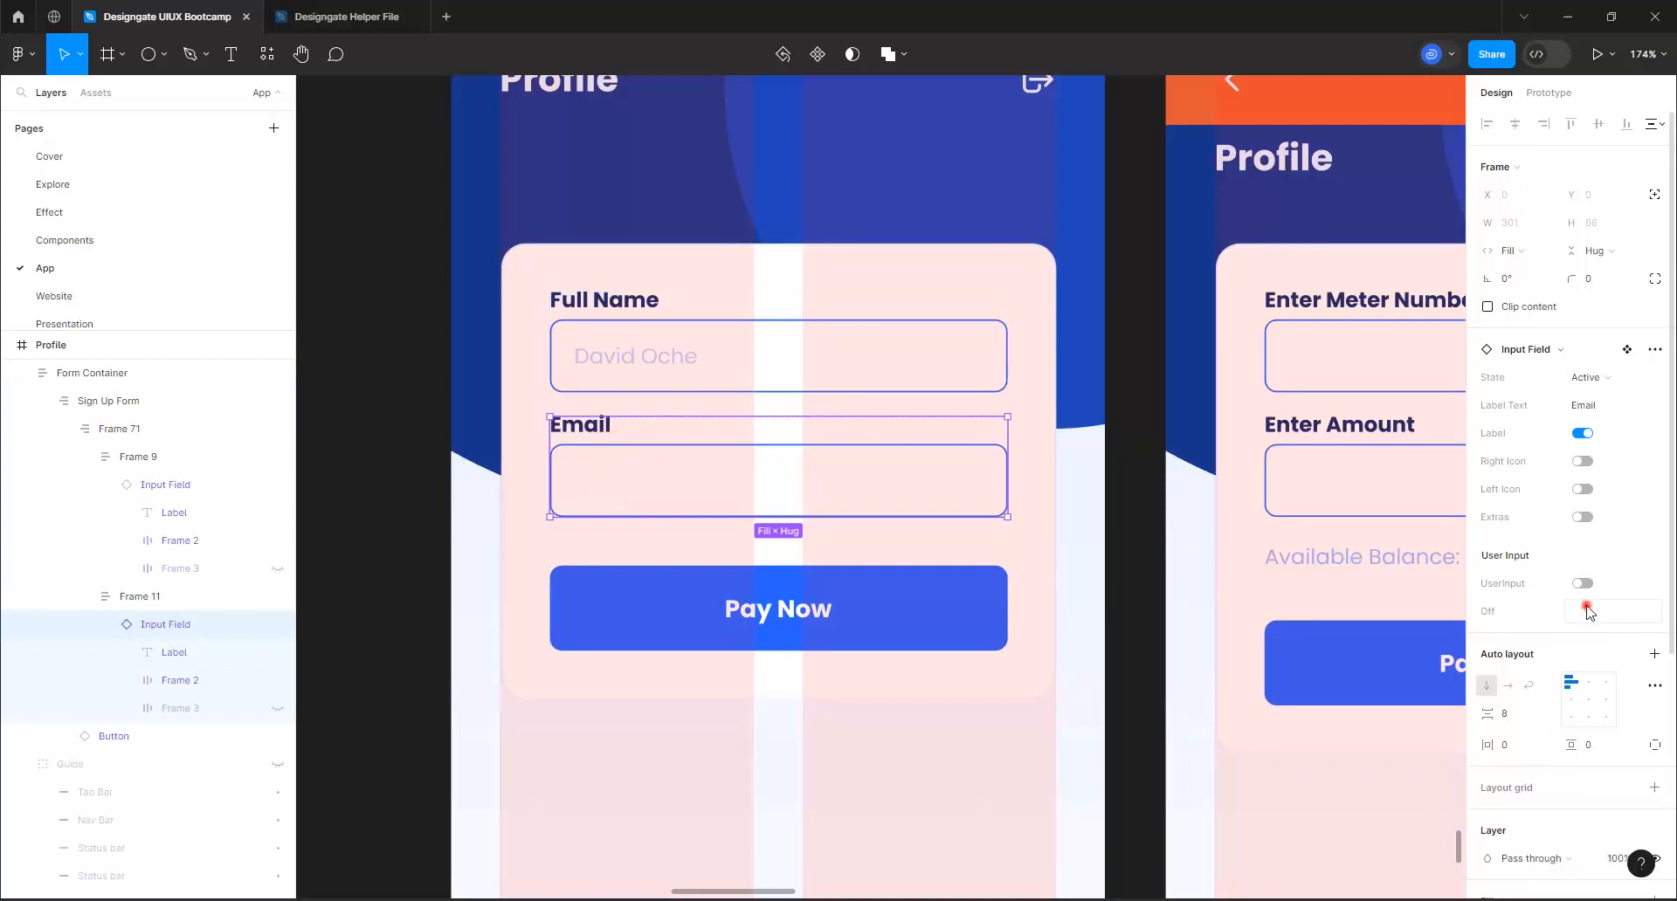
left_click(1586, 609)
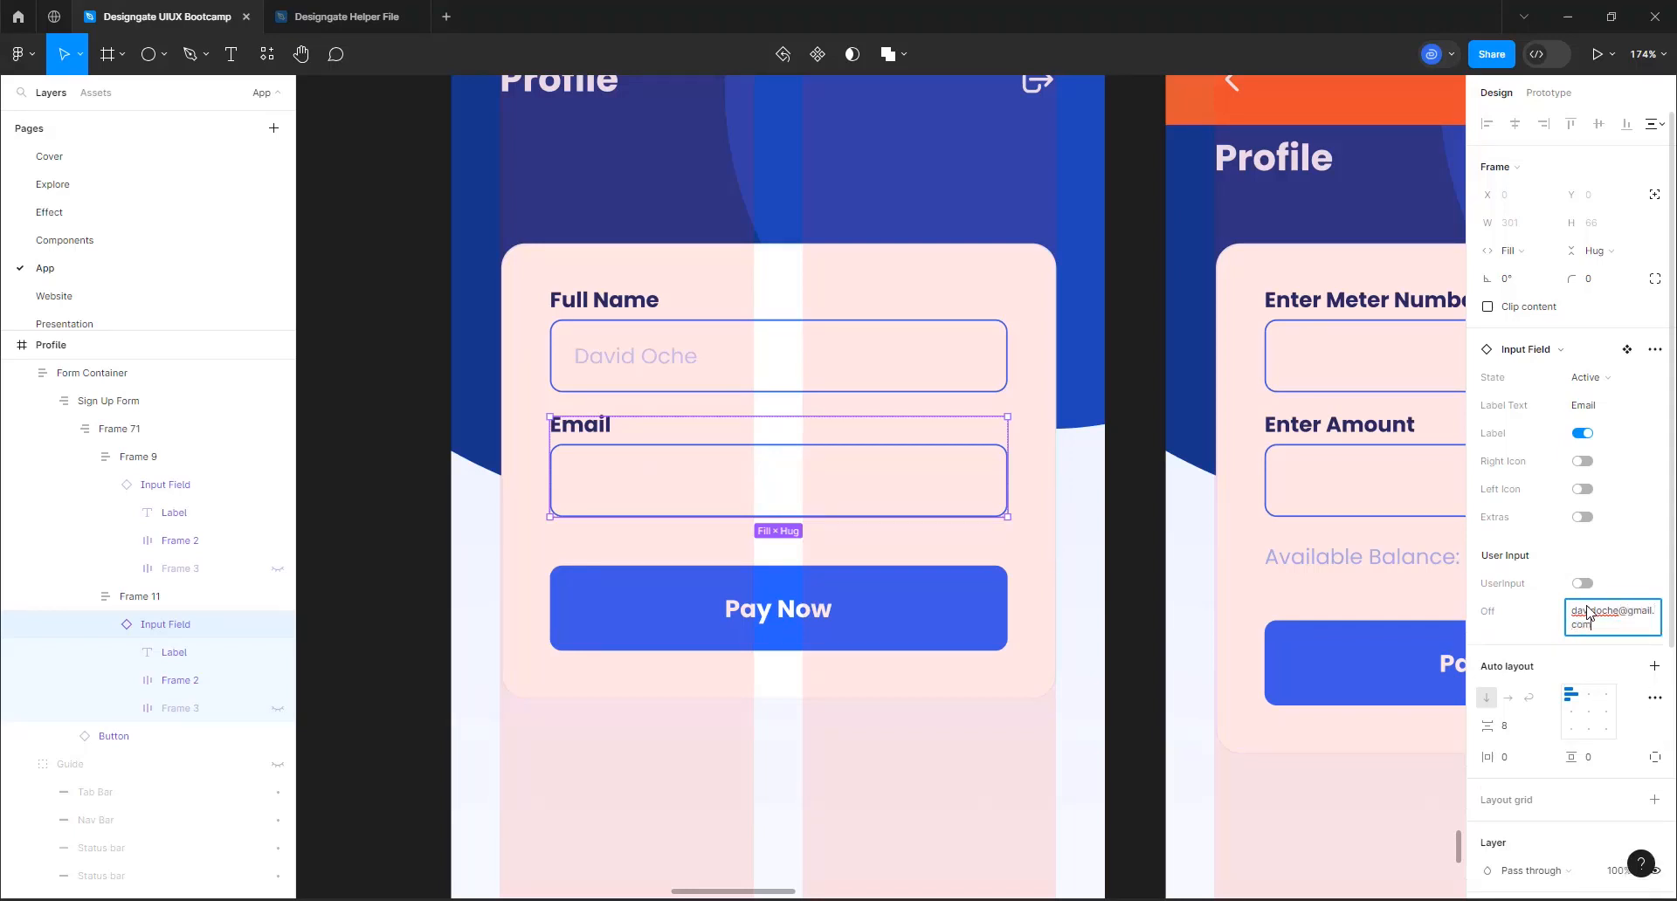
key("Return")
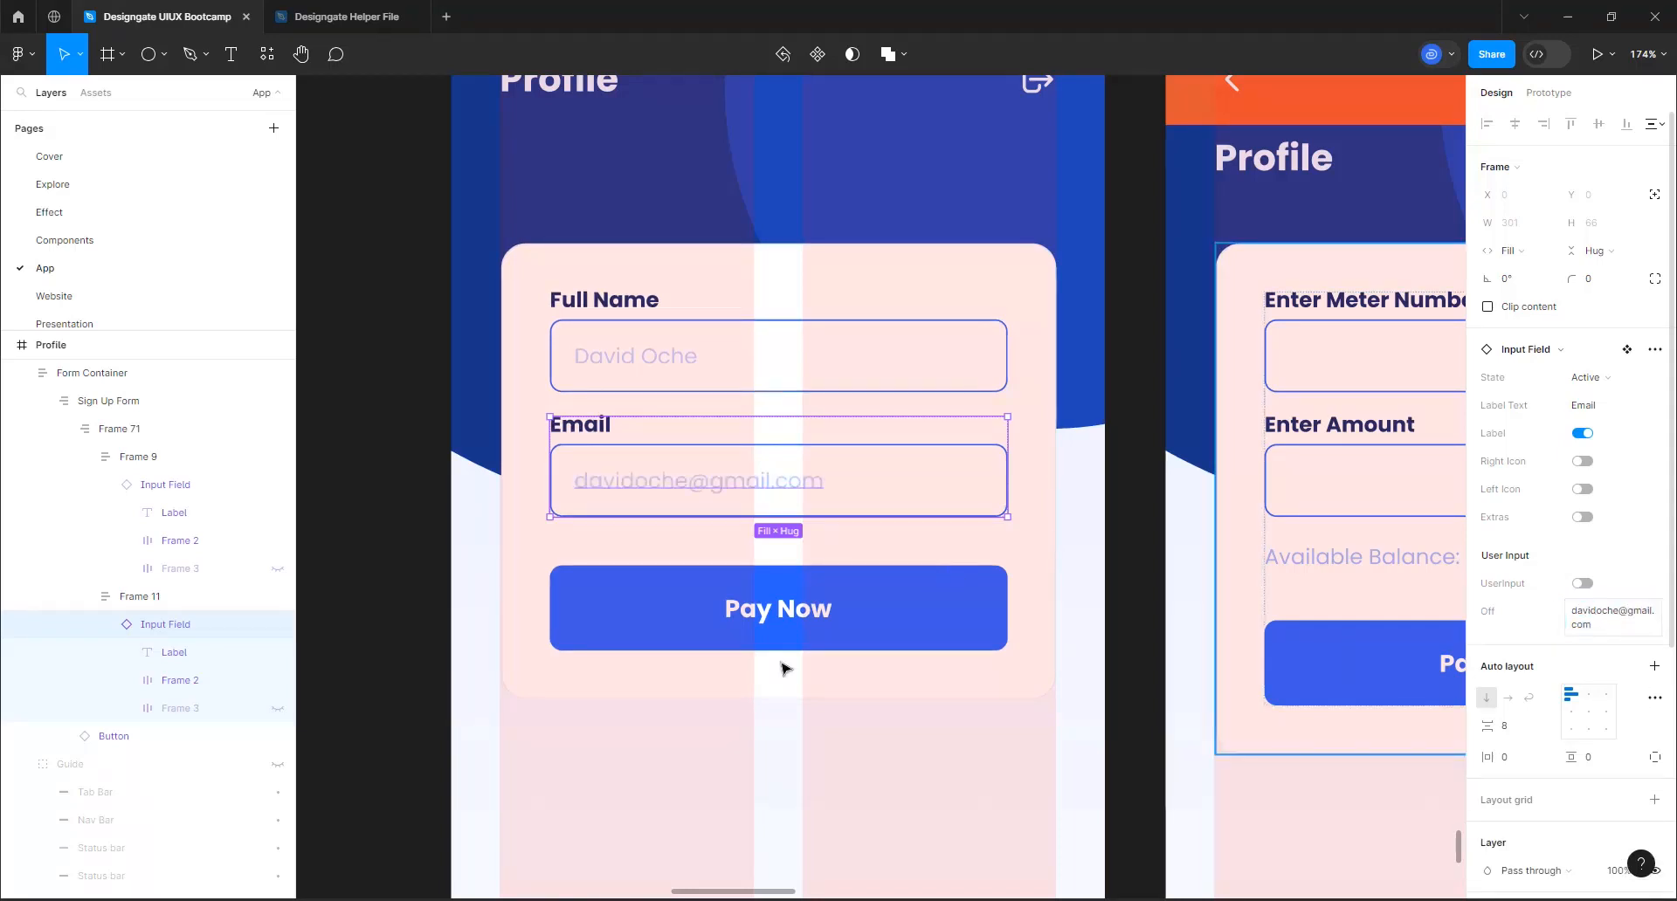
Change the Profile form's Pay Now button label to "Update", keeping it on a single line
left_click(784, 604)
left_click(782, 614)
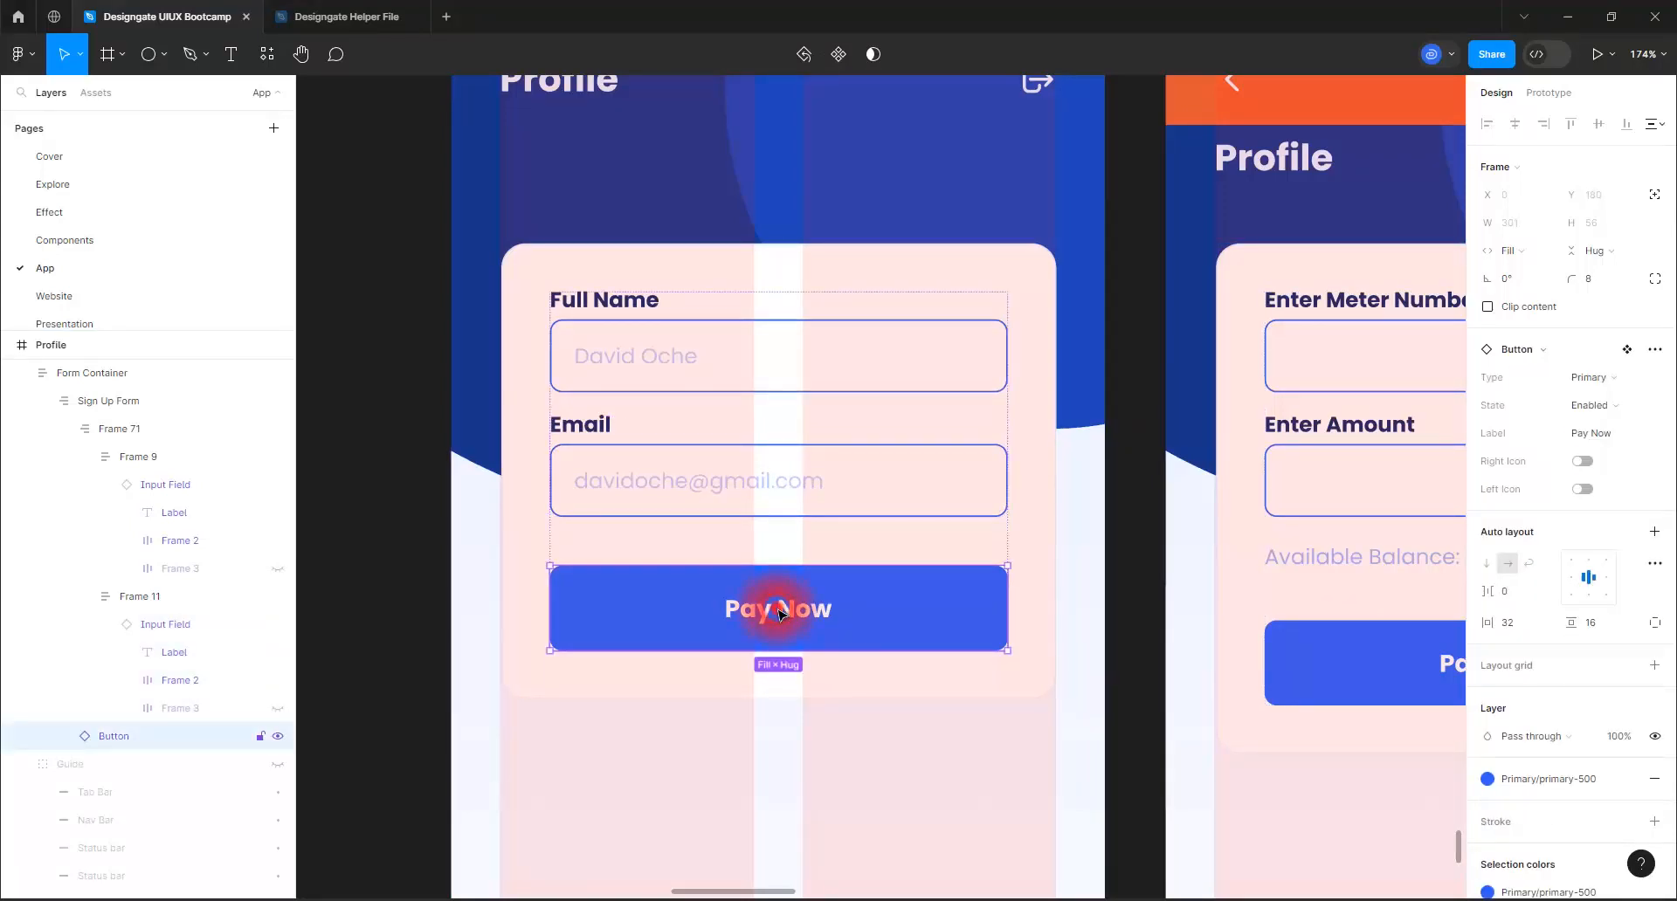
double_click(780, 614)
double_click(778, 610)
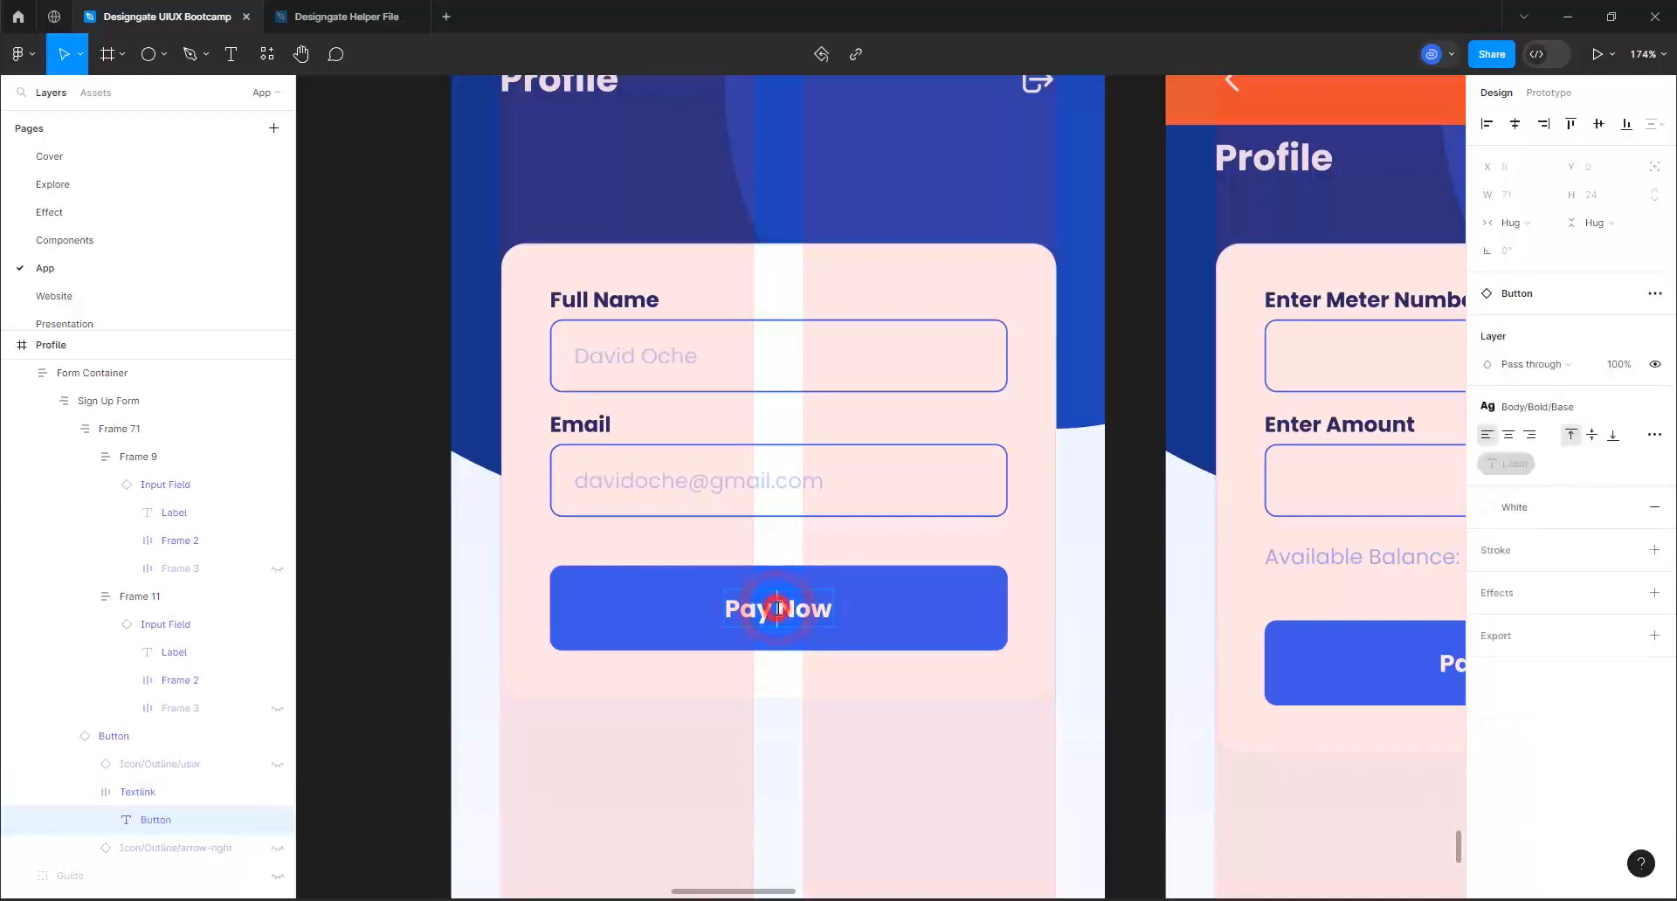
type("Update")
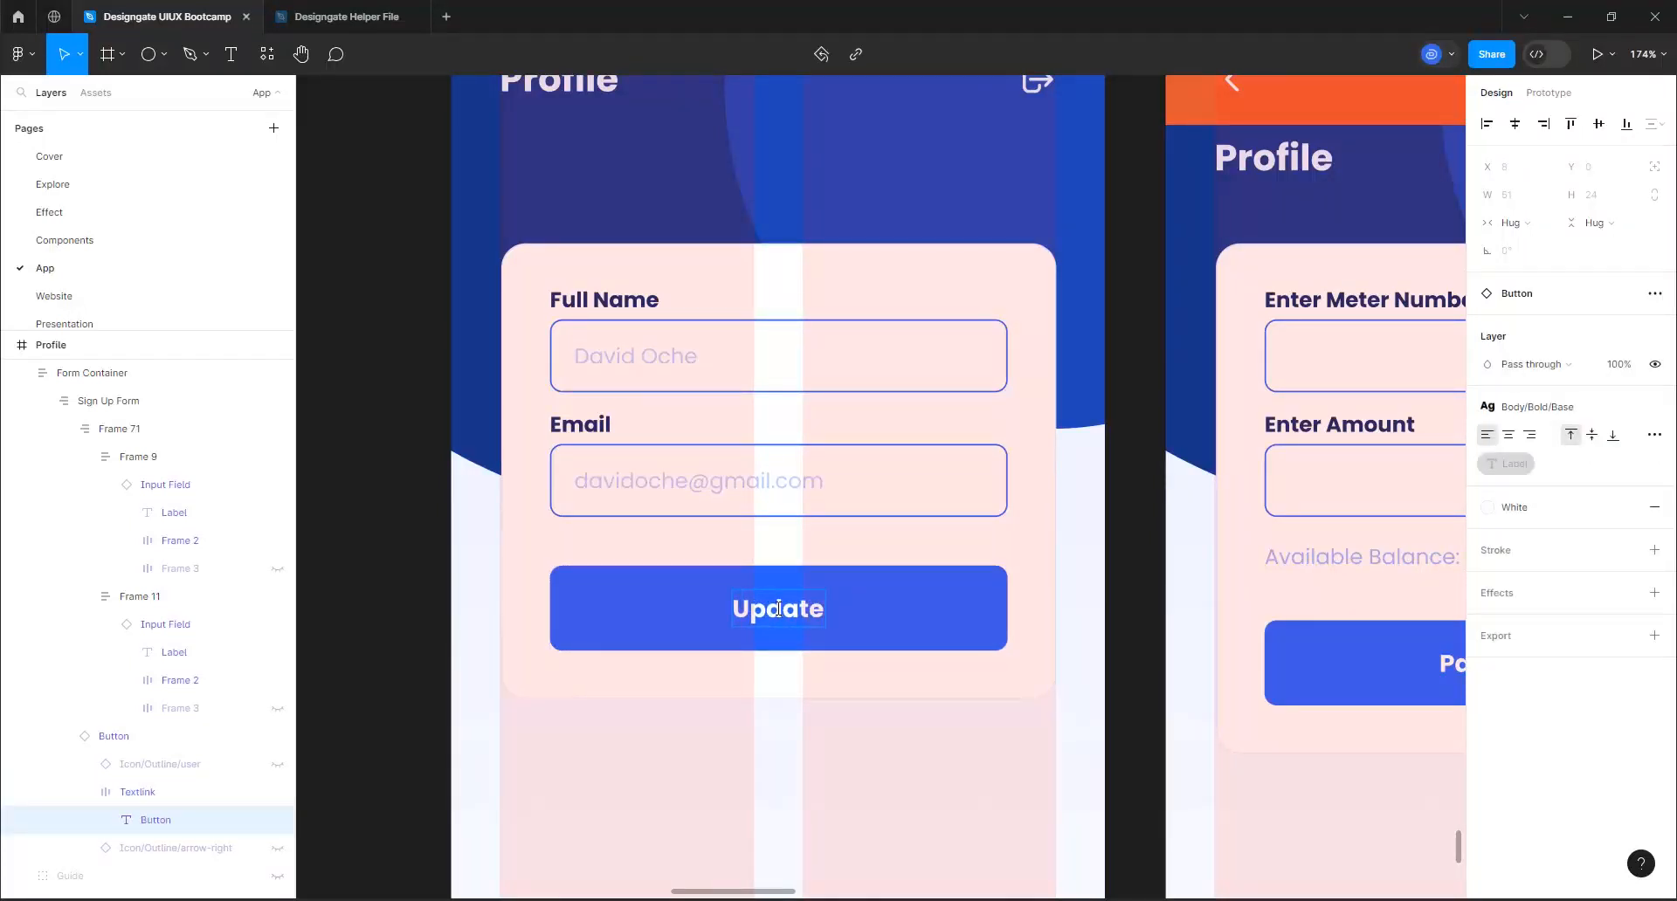
key("Return")
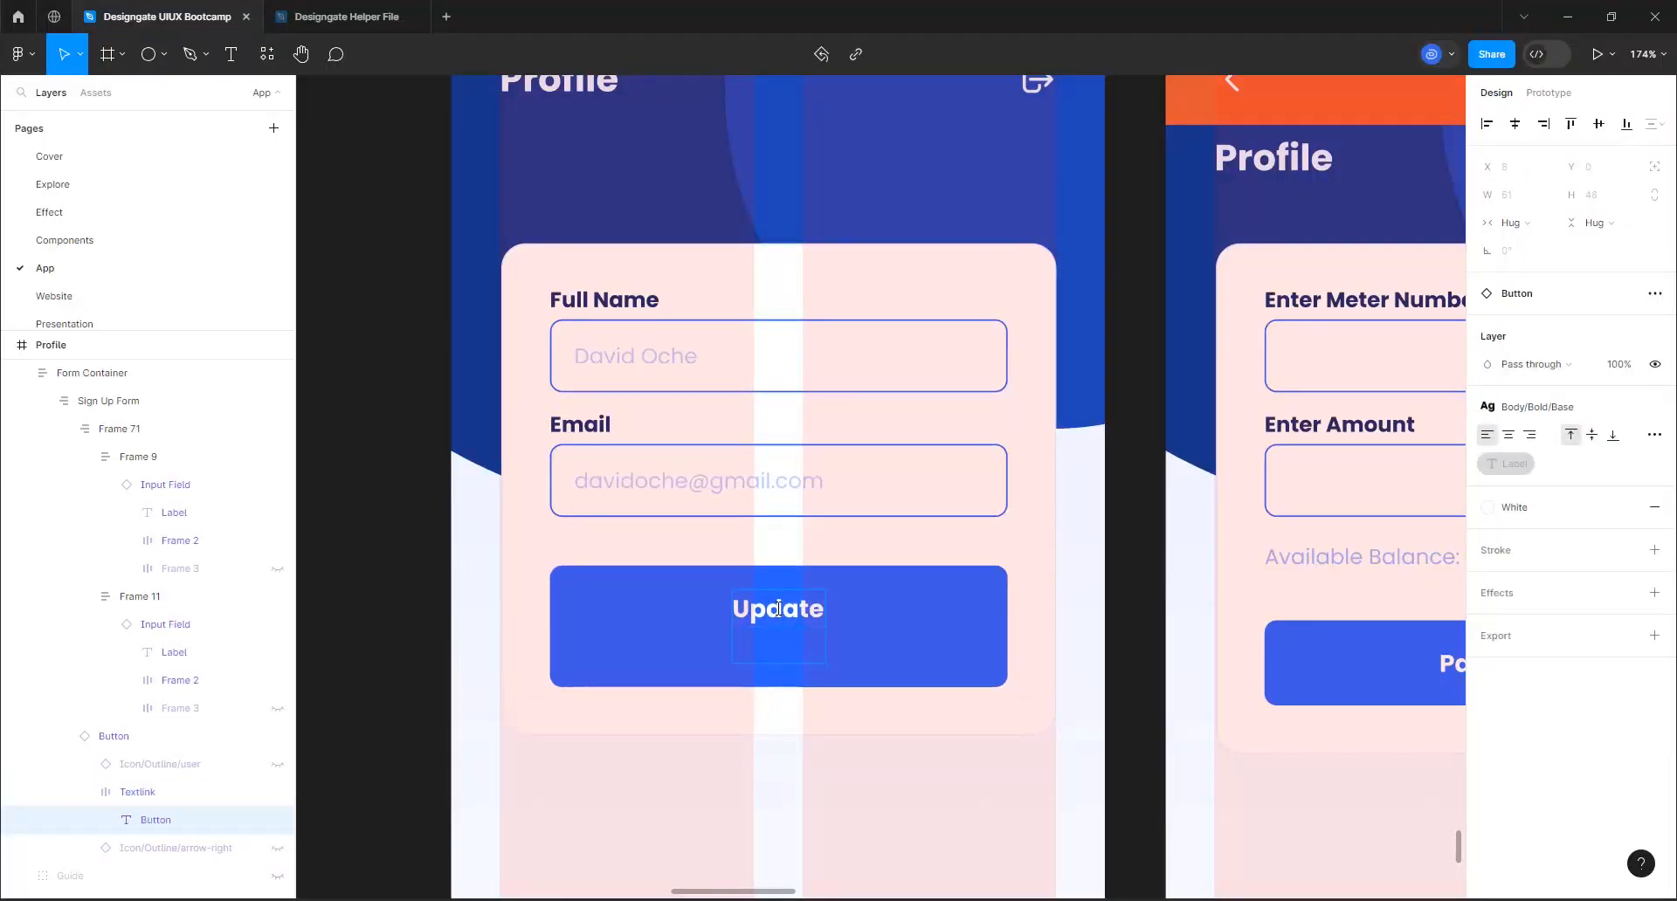
key("BackSpace")
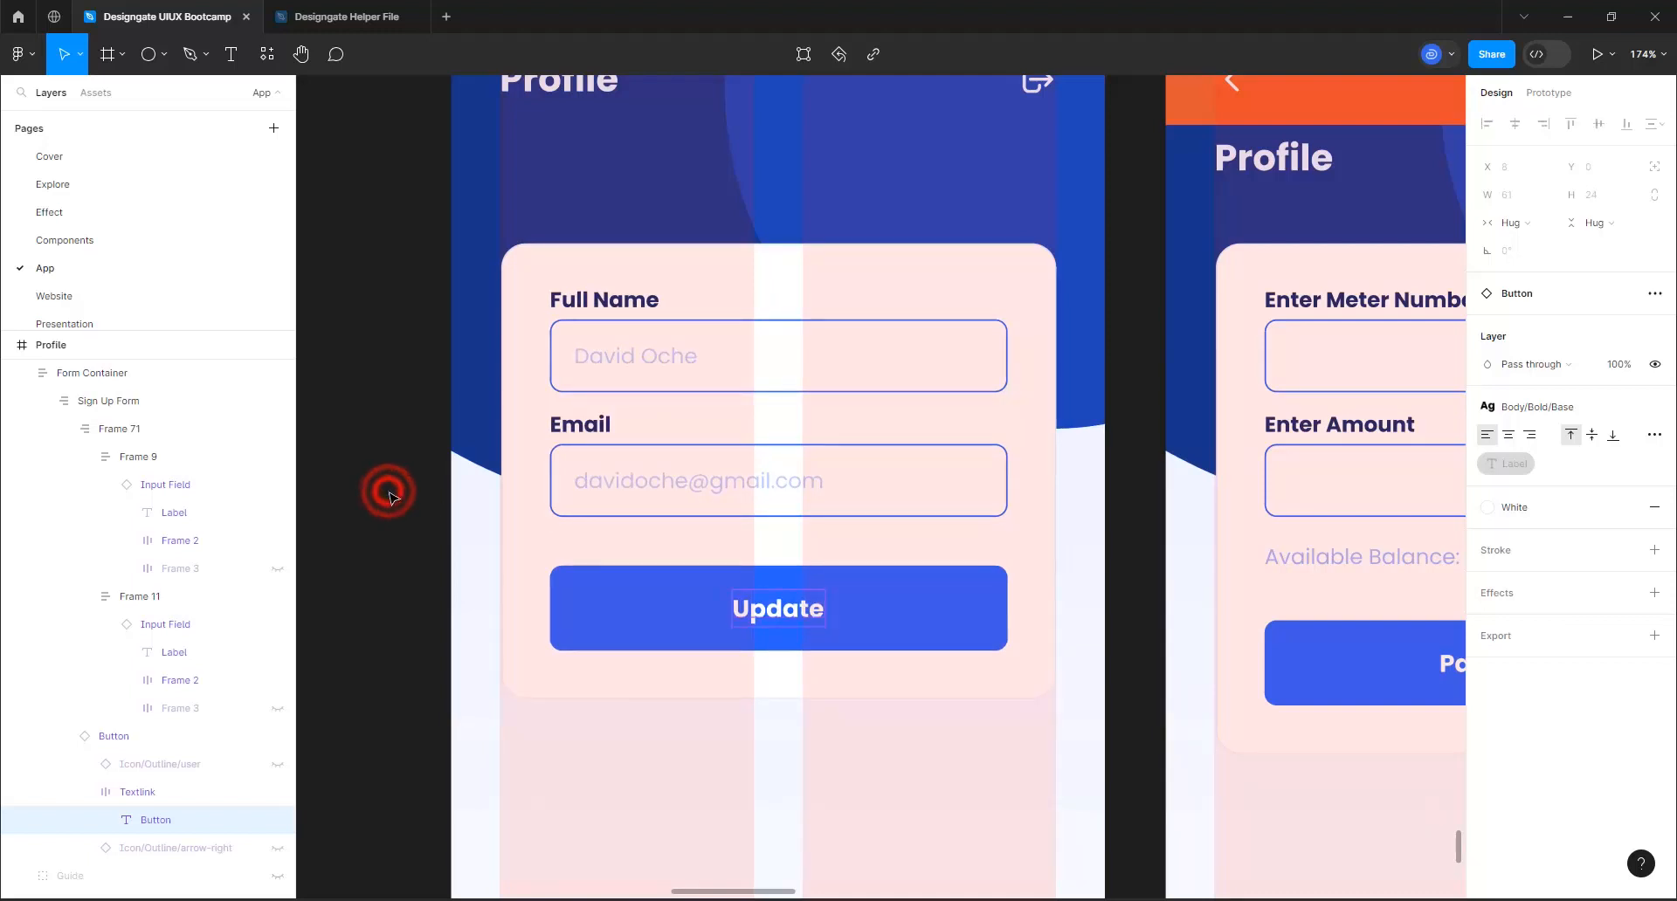
left_click(389, 495)
Find the Dashboard New User frame among the app screens and copy it with its tab bar
left_click(660, 375)
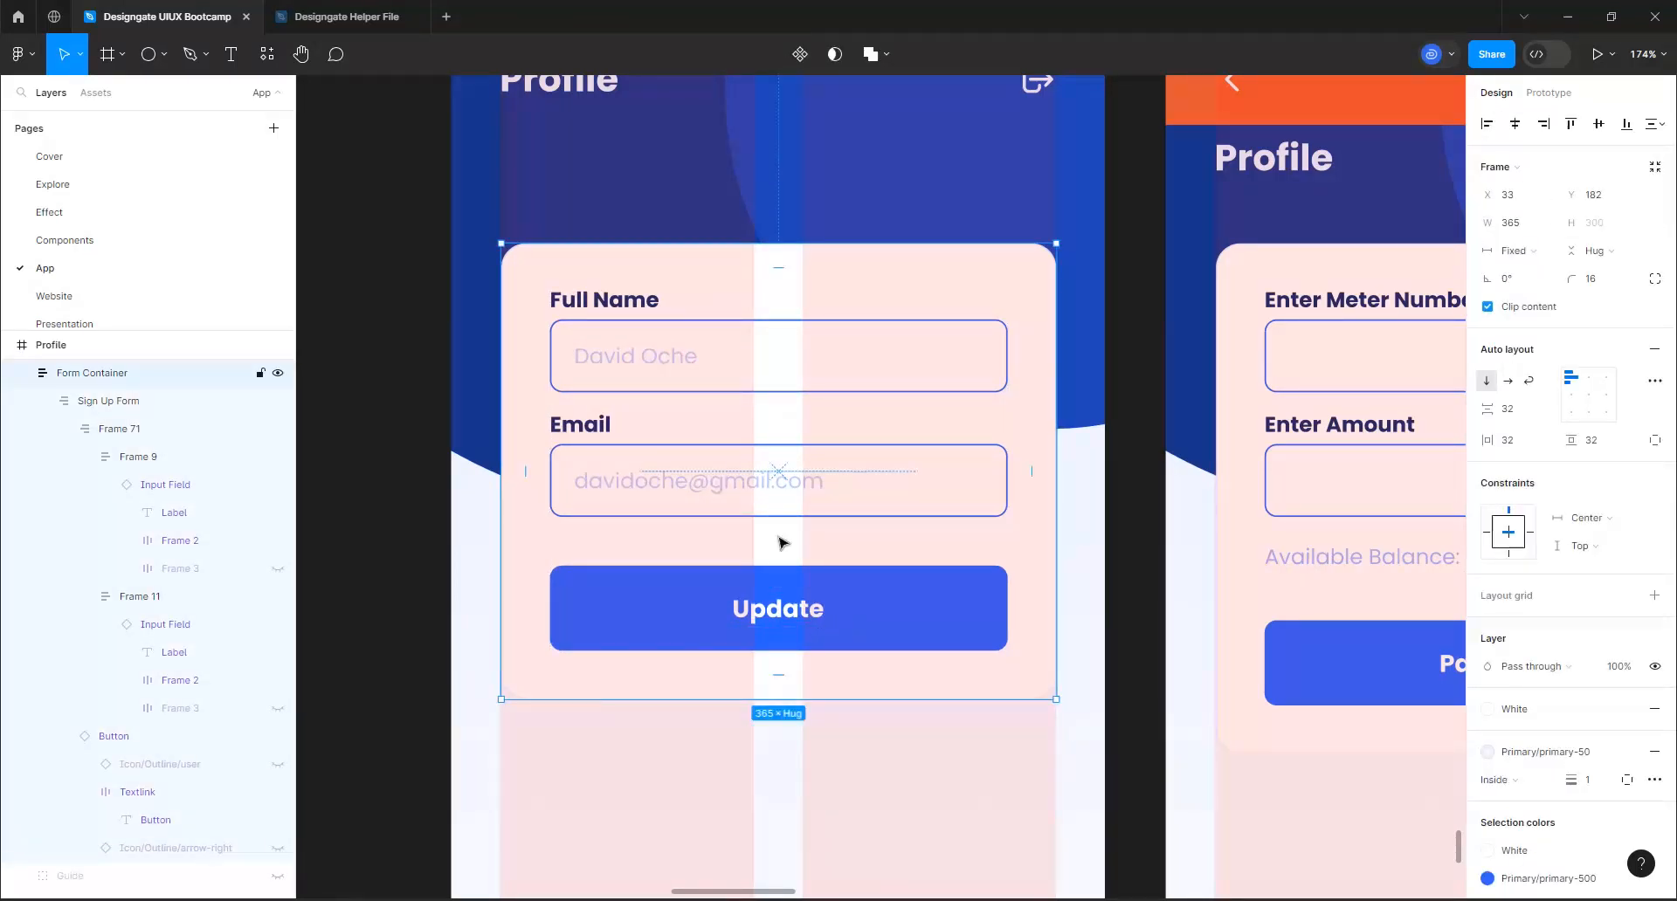
scroll(782, 543, "down", 5)
left_click(437, 453)
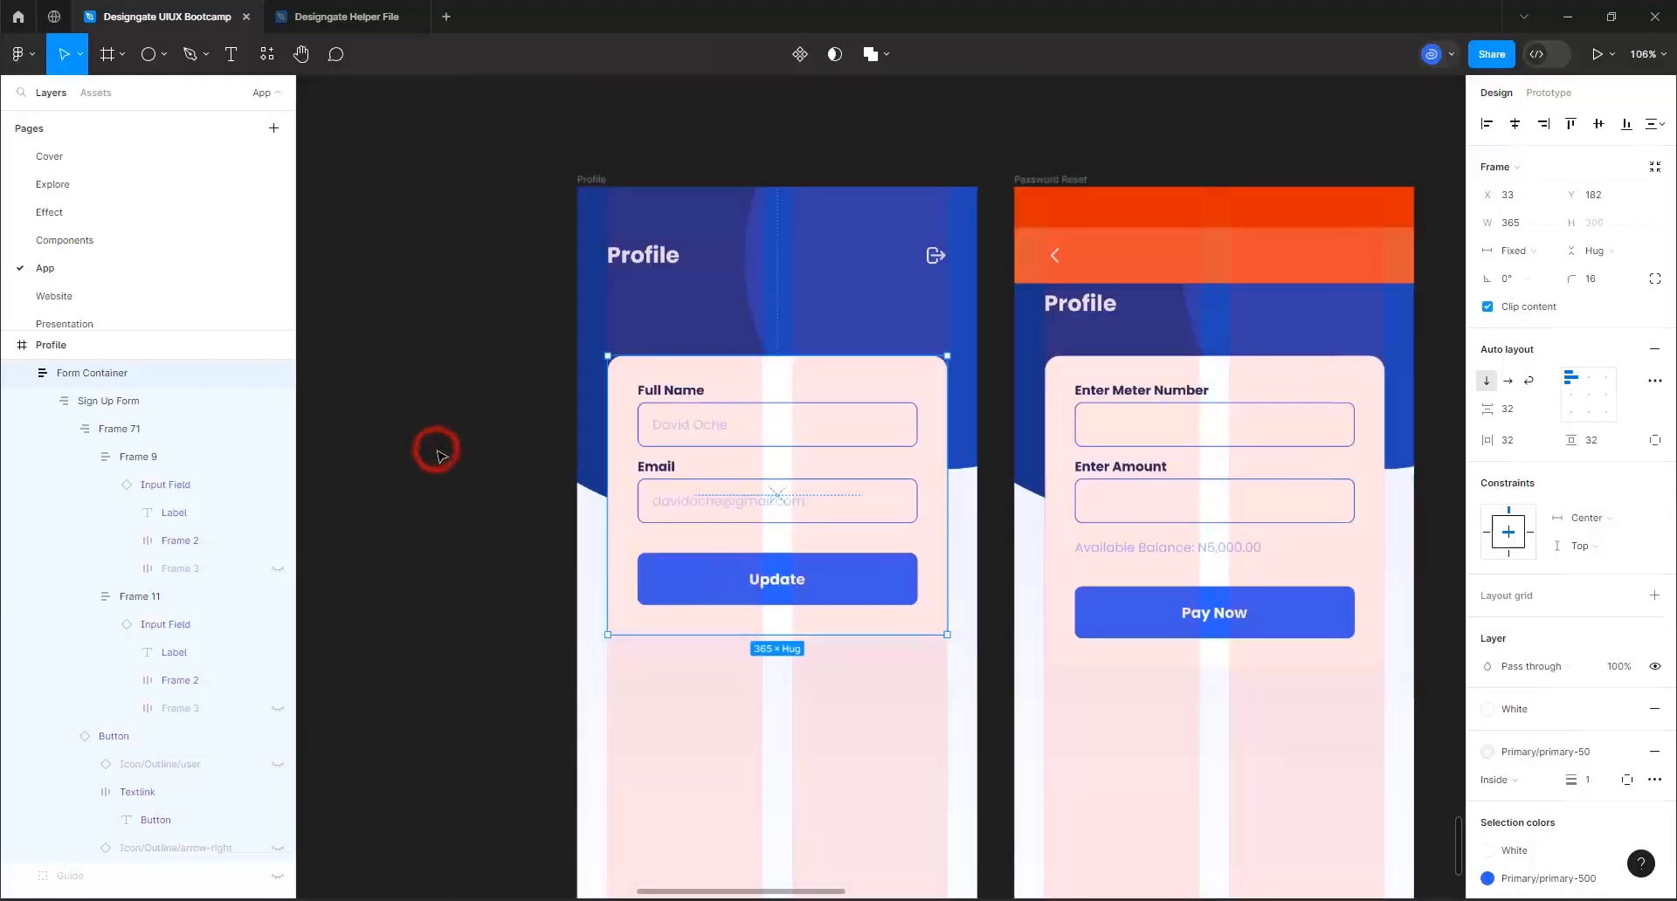
scroll(437, 453, "down", 4)
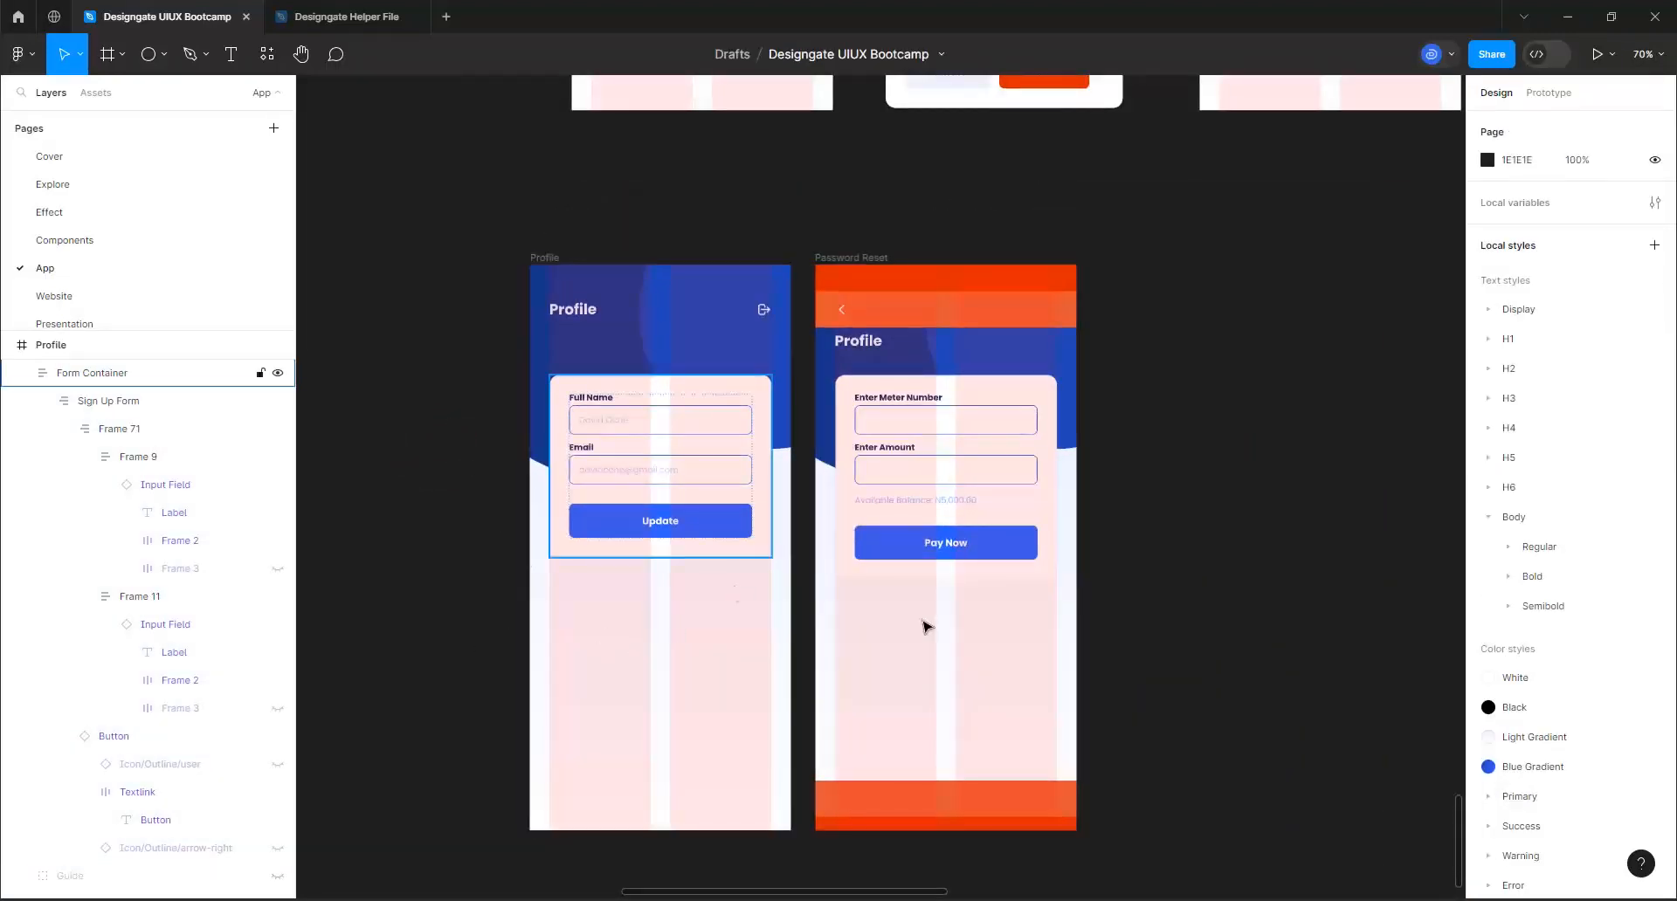
scroll(974, 663, "down", 2)
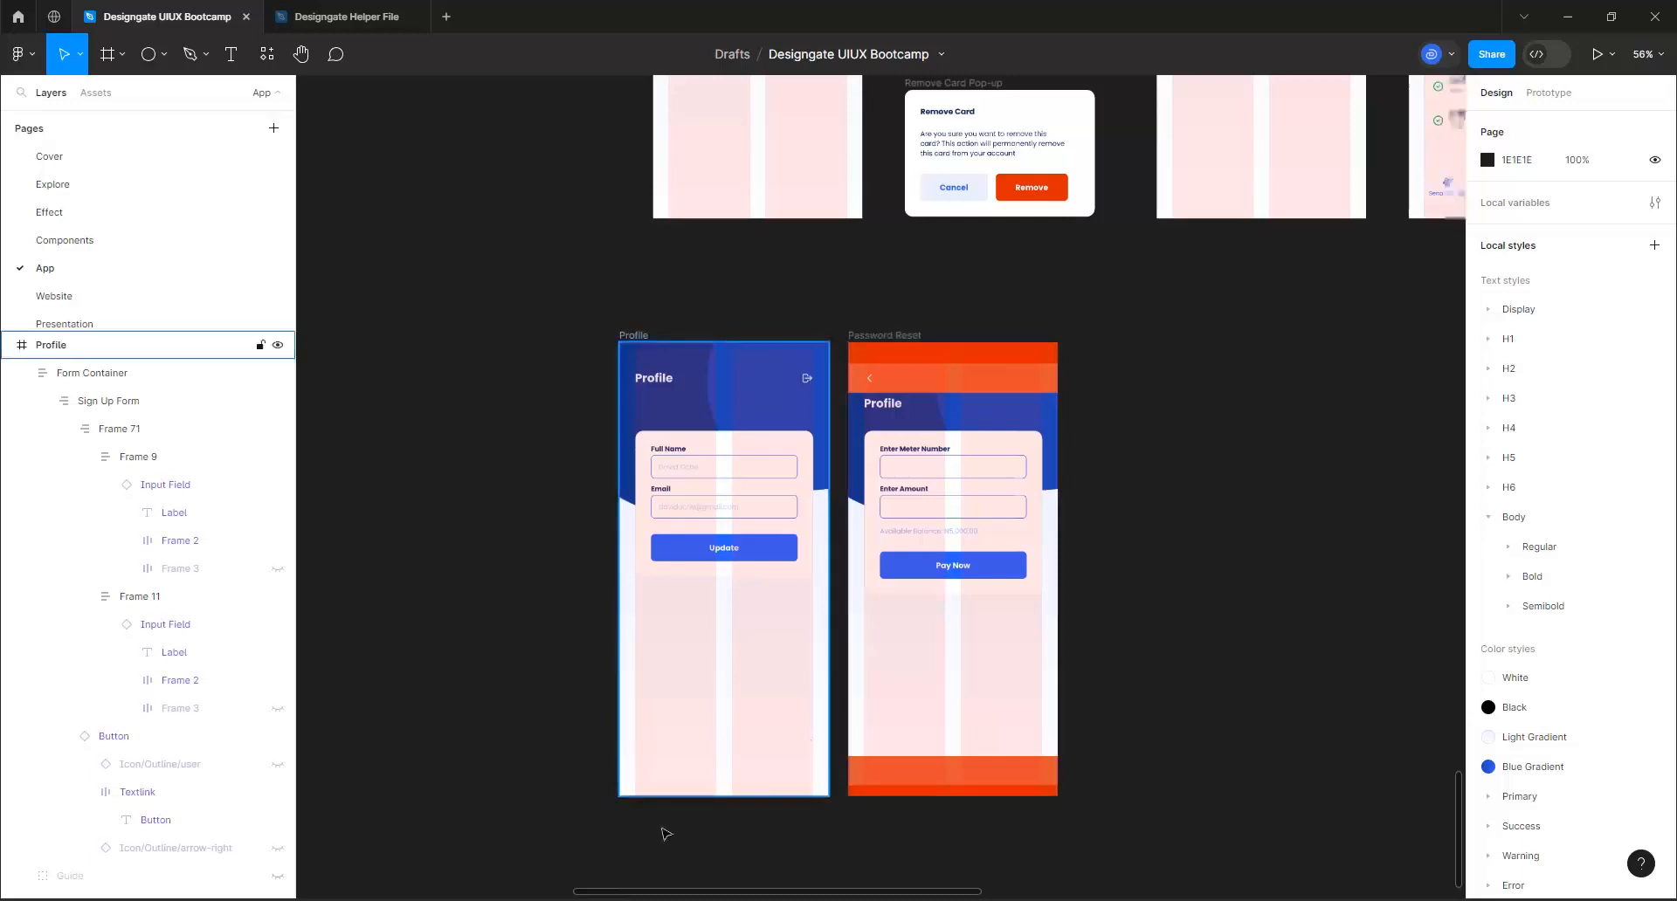
scroll(738, 764, "up", 5)
scroll(681, 793, "down", 8)
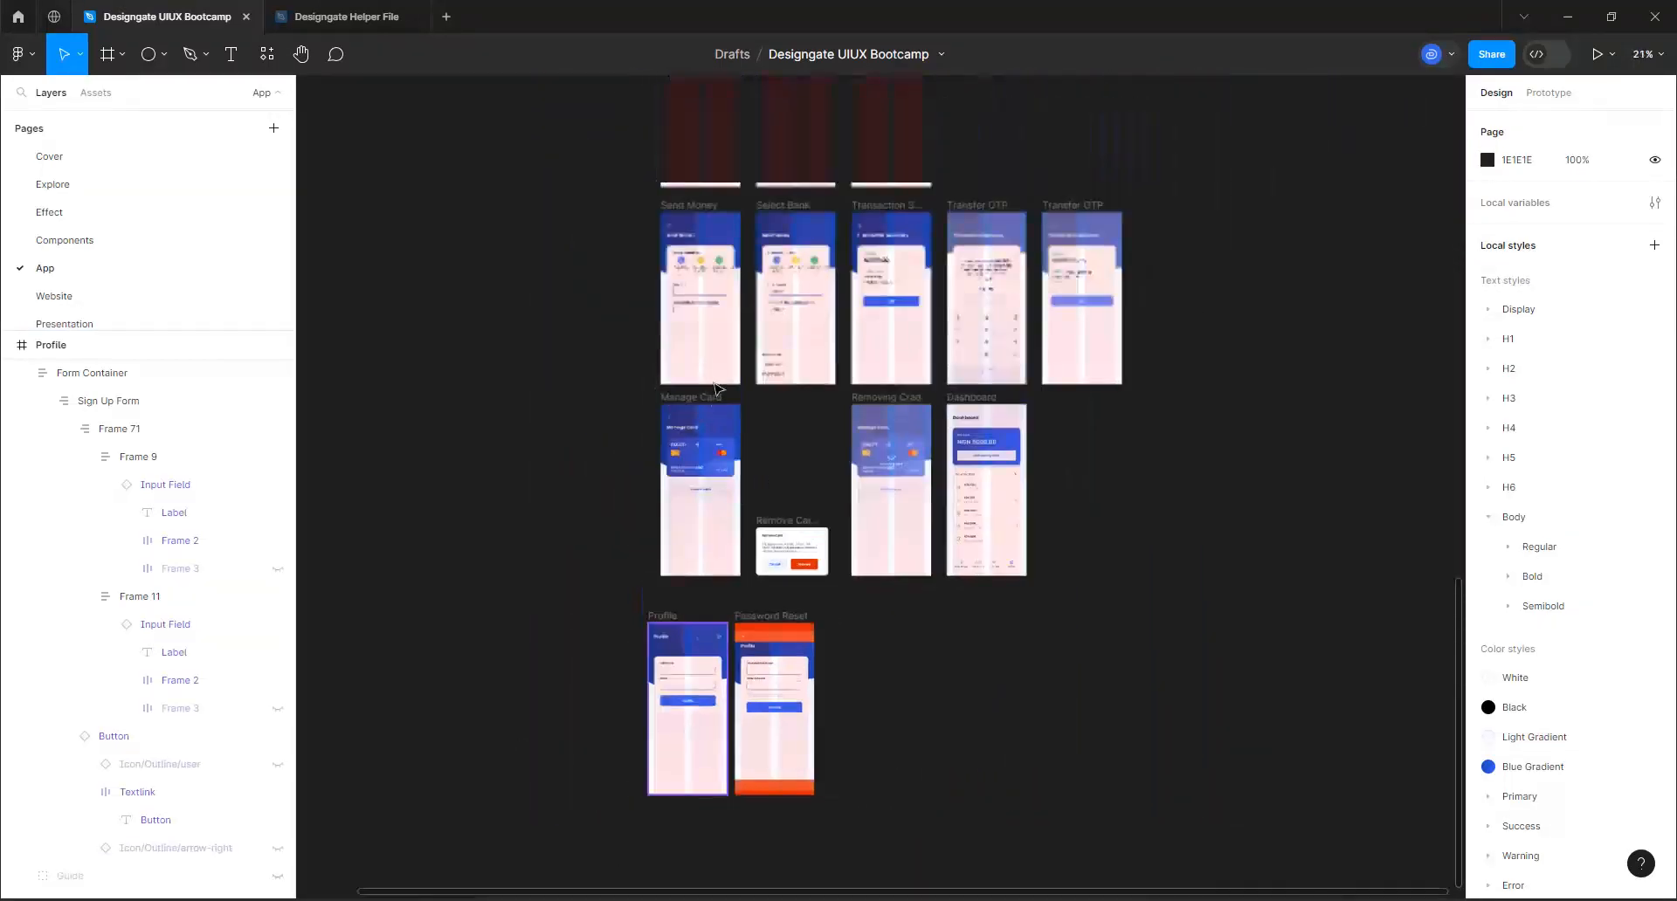
scroll(729, 350, "up", 2)
scroll(741, 318, "up", 5)
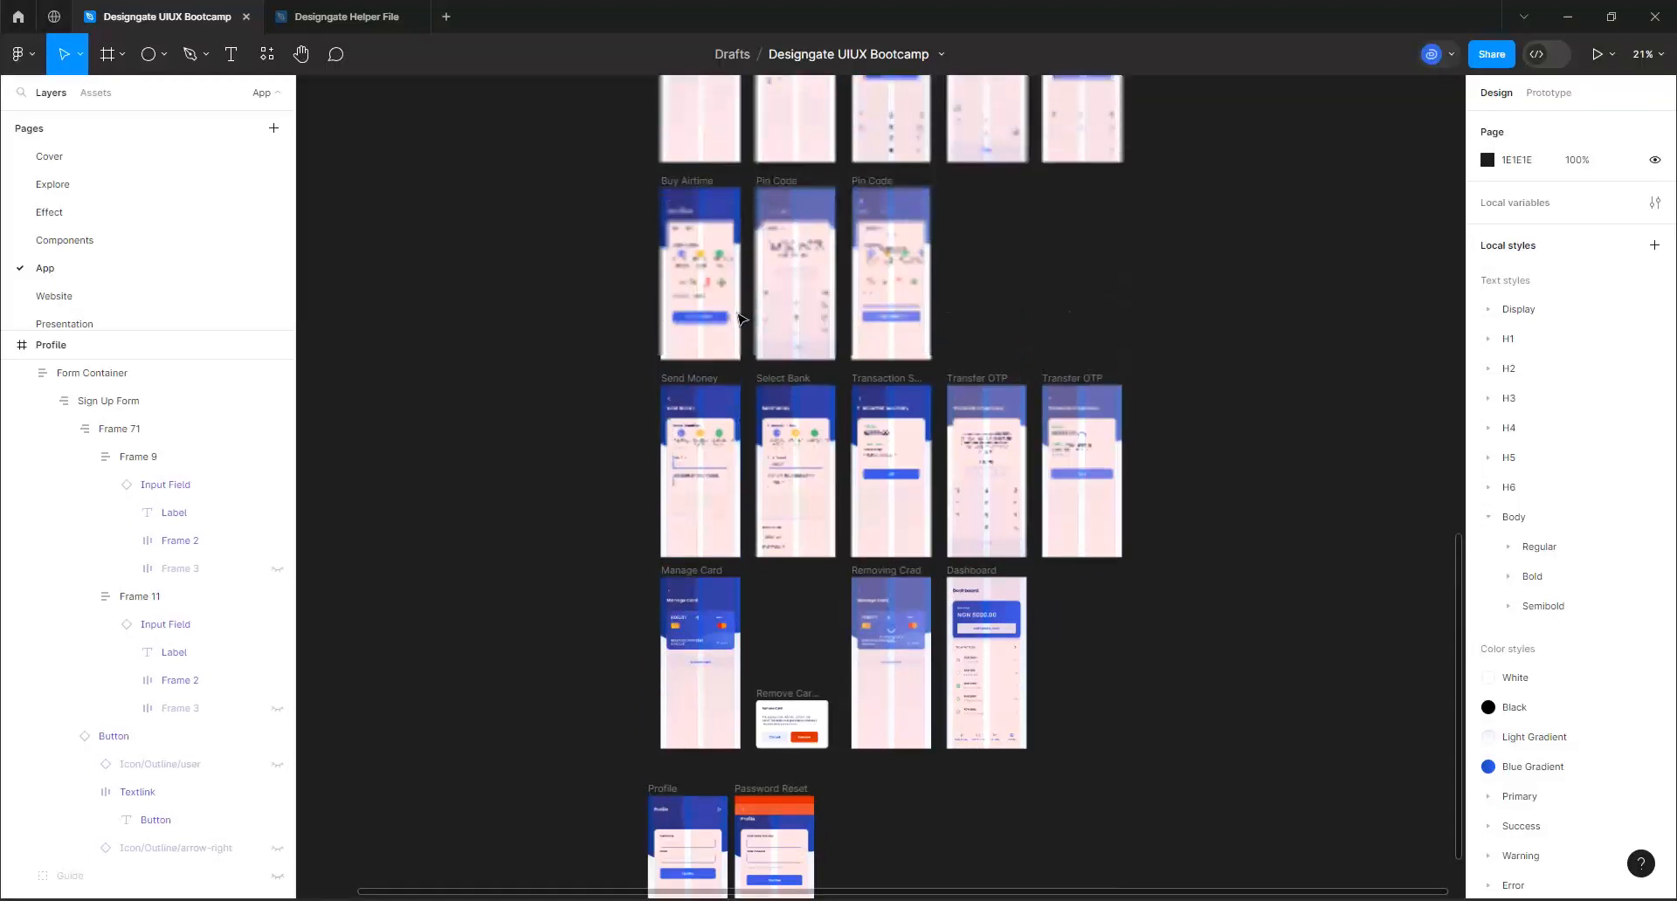
left_click(548, 293)
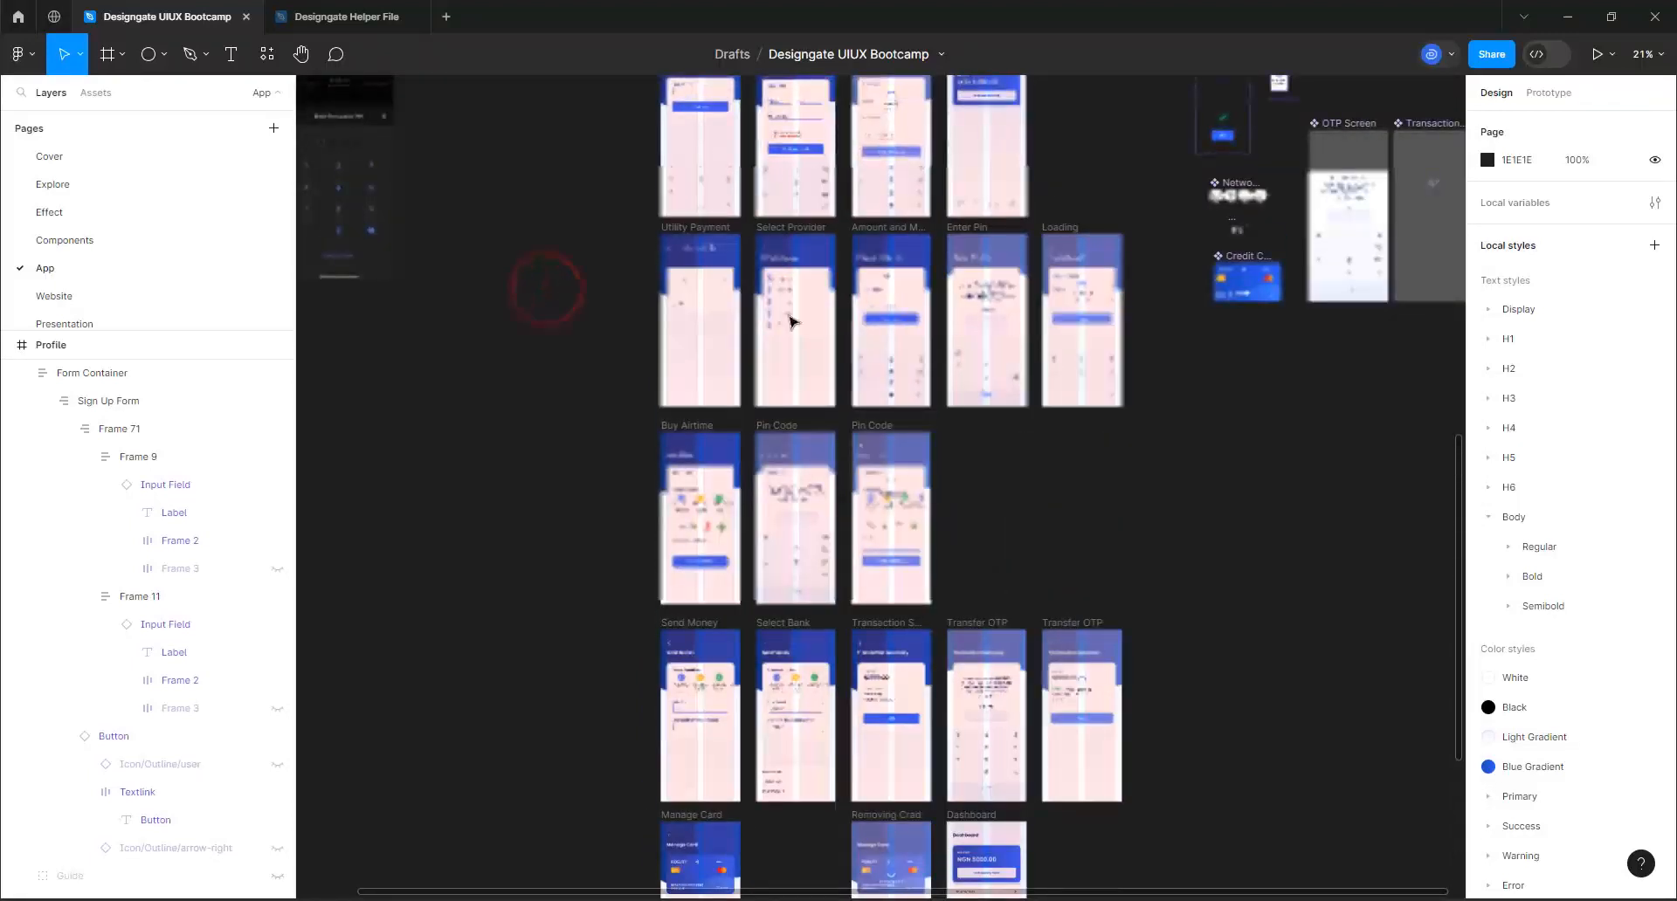
scroll(824, 179, "up", 1)
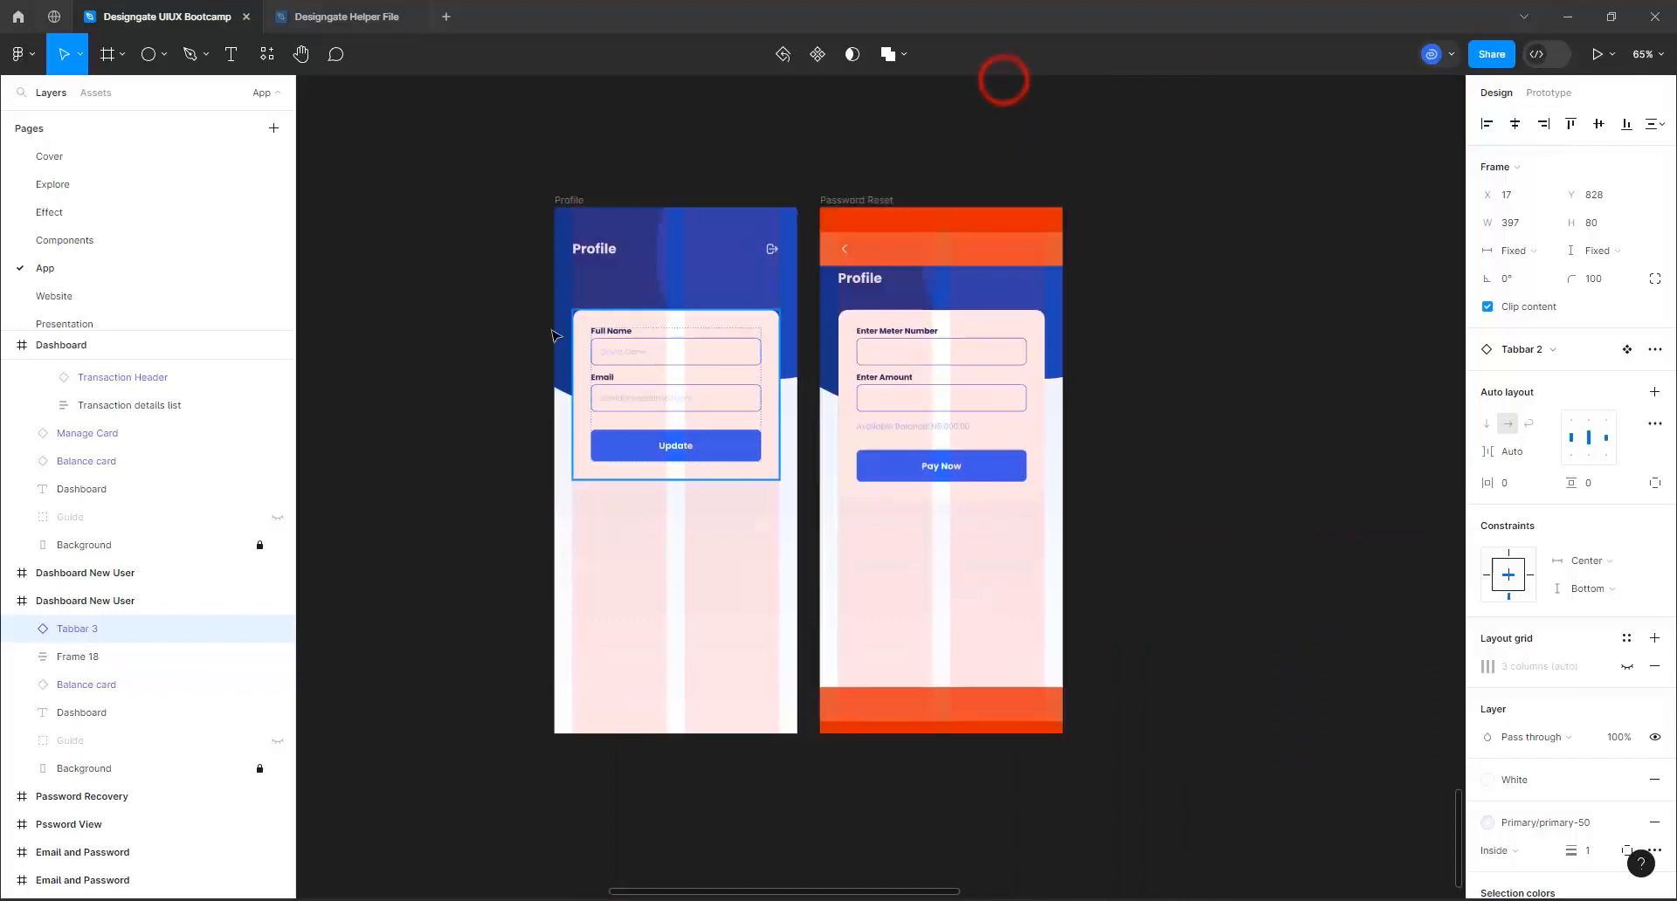
scroll(553, 334, "up", 1)
left_click(577, 182)
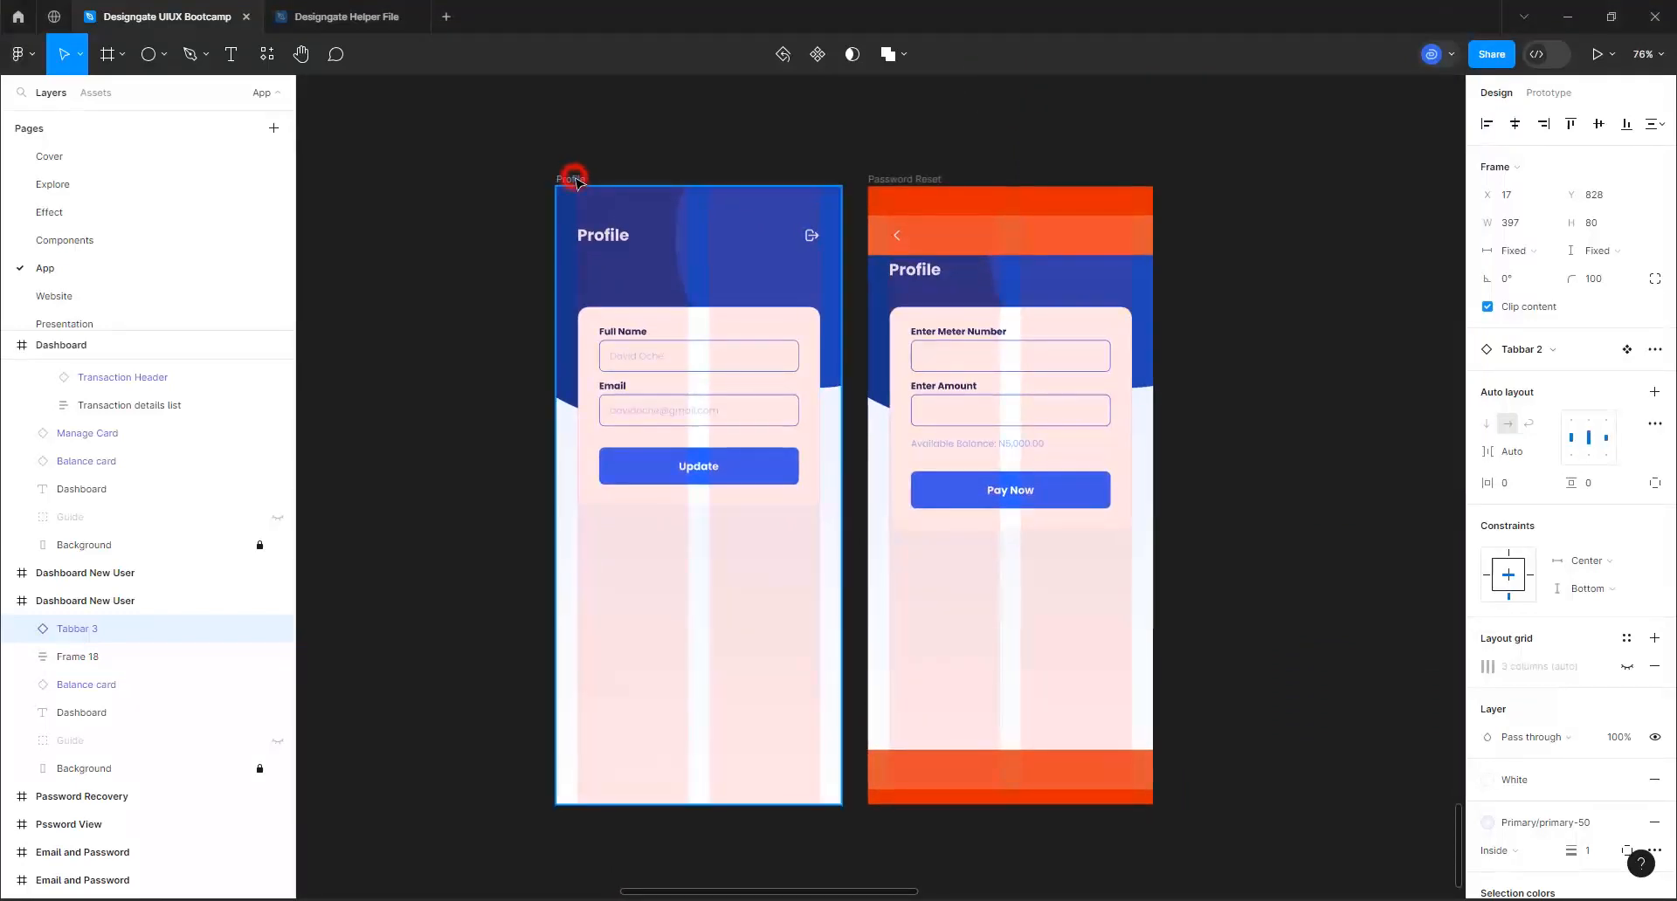
left_click(576, 182)
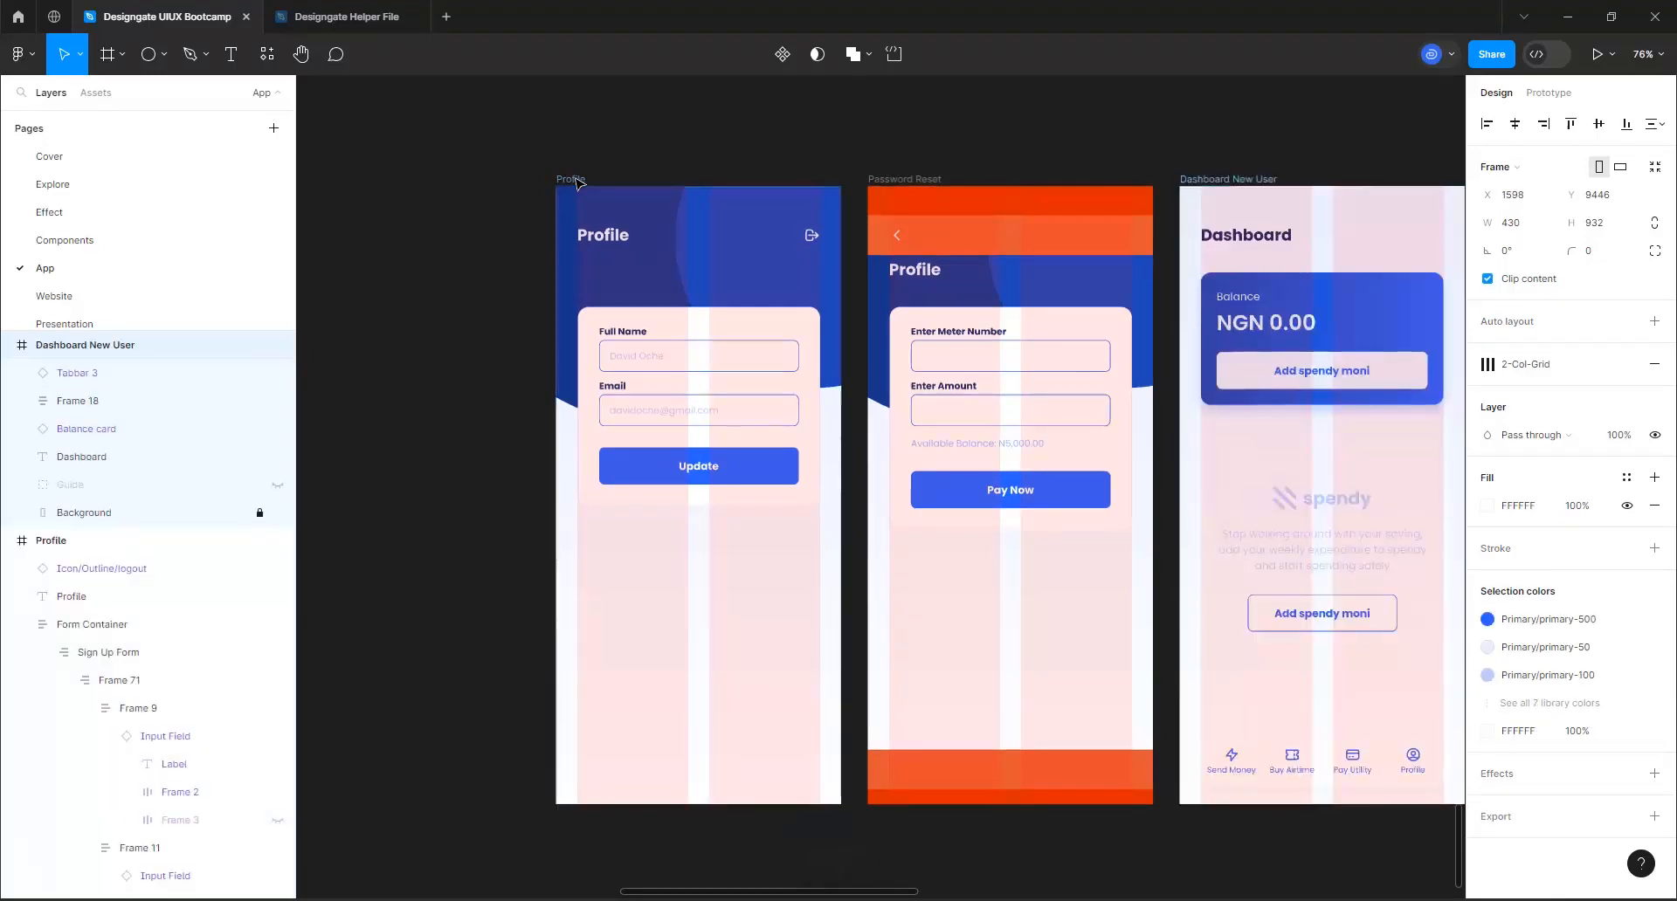
key("ctrl+z")
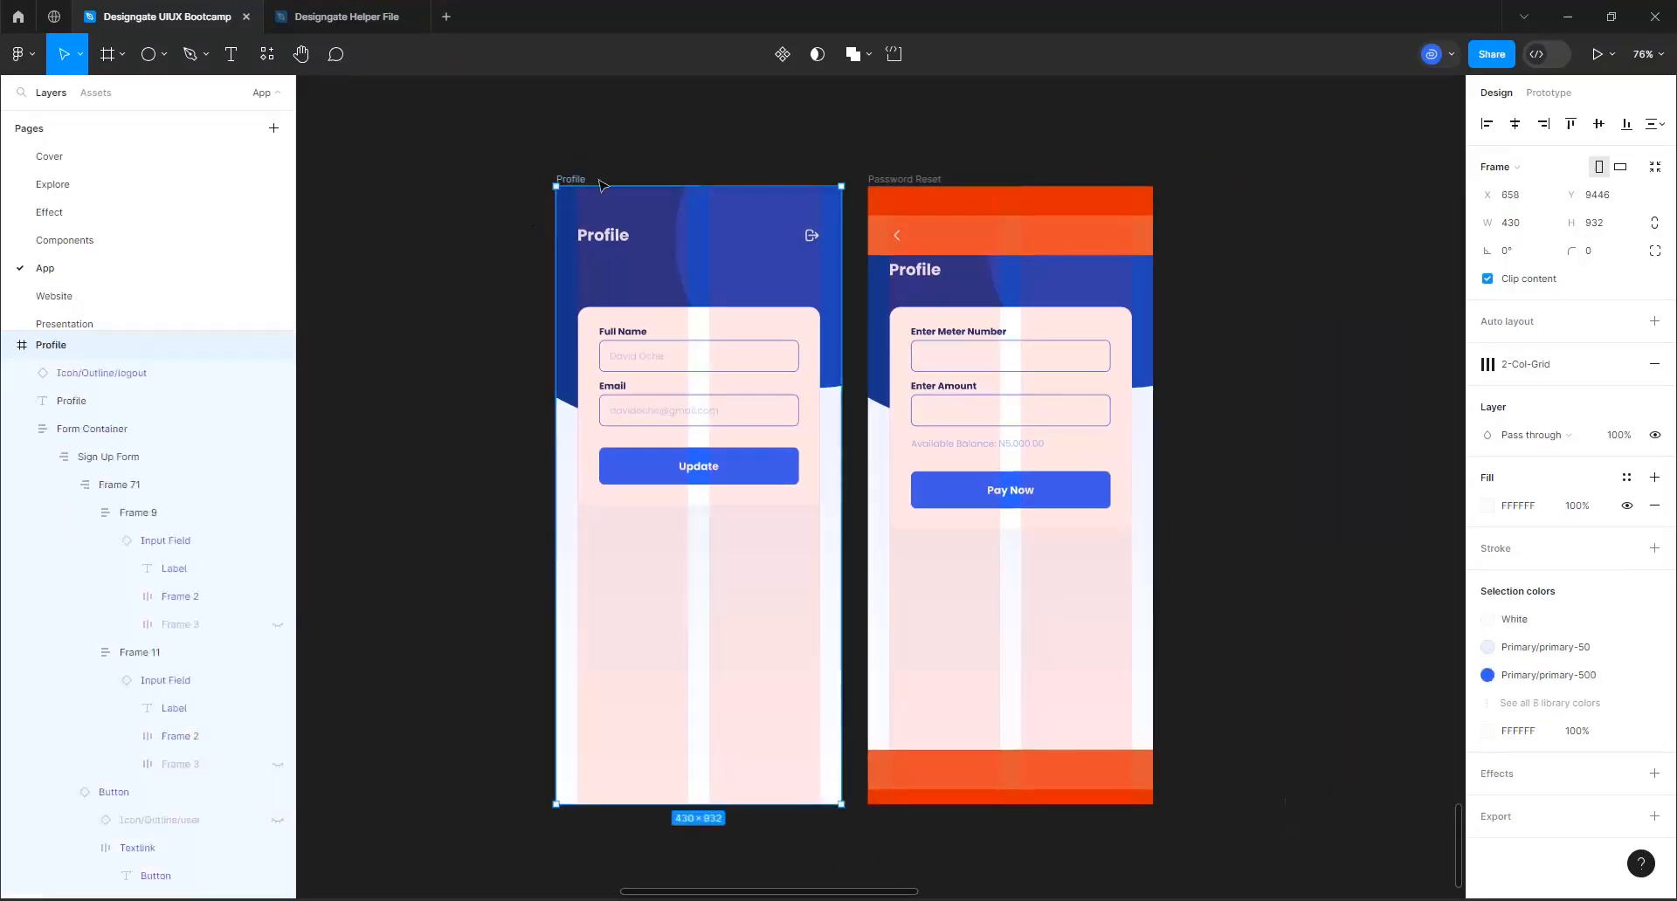
Take the tab bar out of a pasted Dashboard New User copy beside Password Reset and delete the leftover frame
key("ctrl+v")
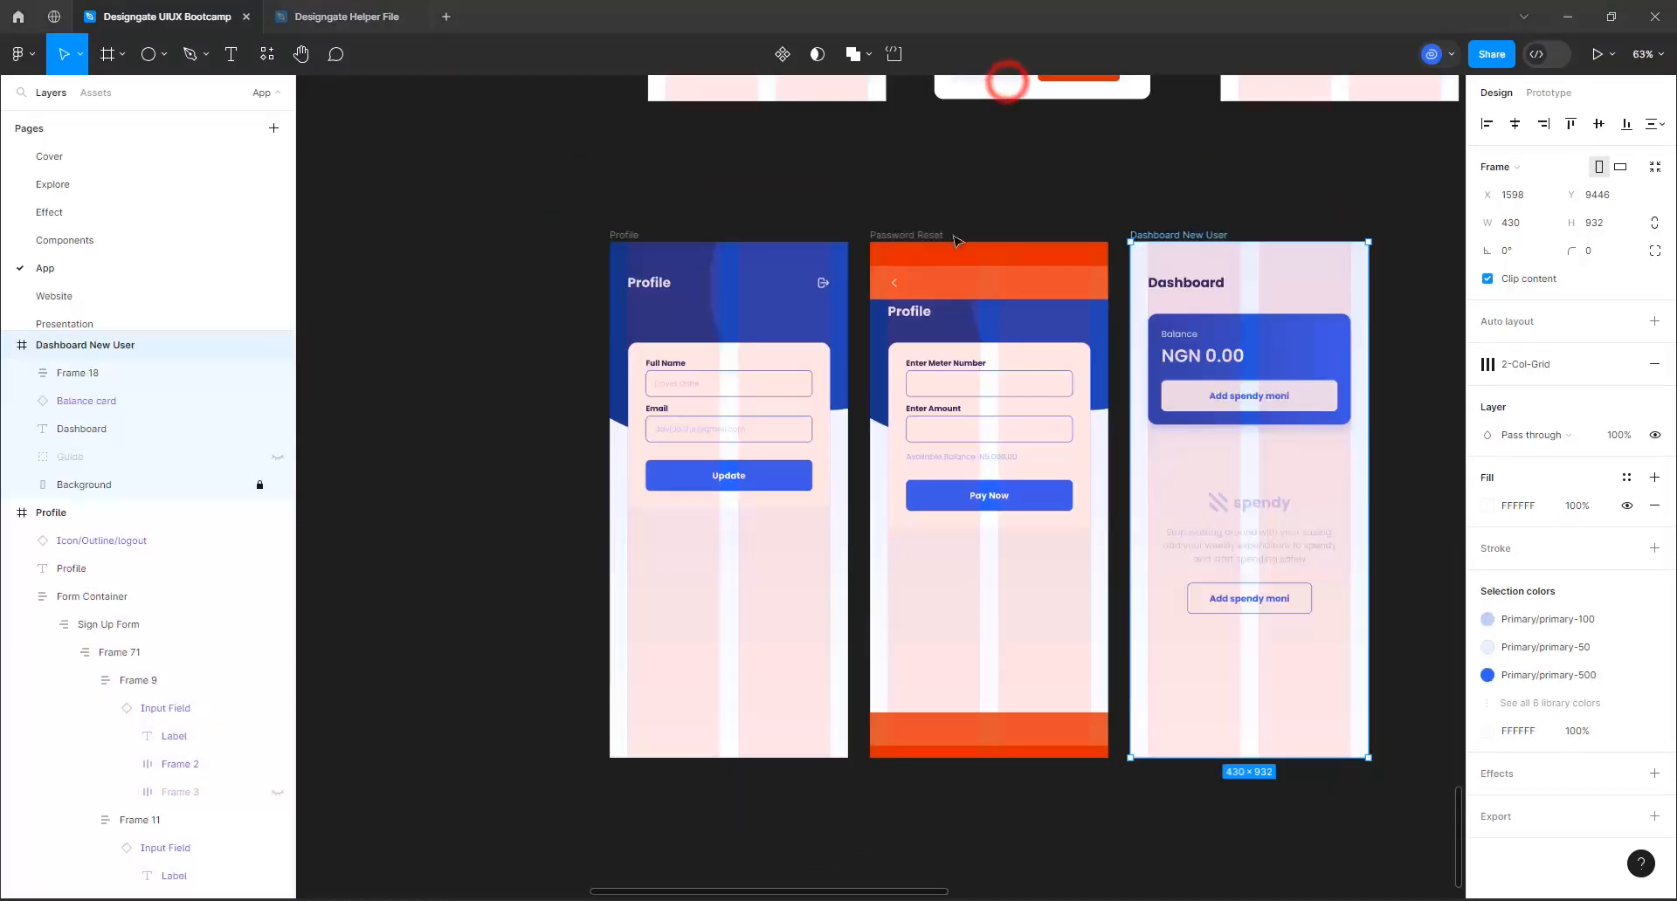
left_click(1176, 227)
left_click(1176, 239)
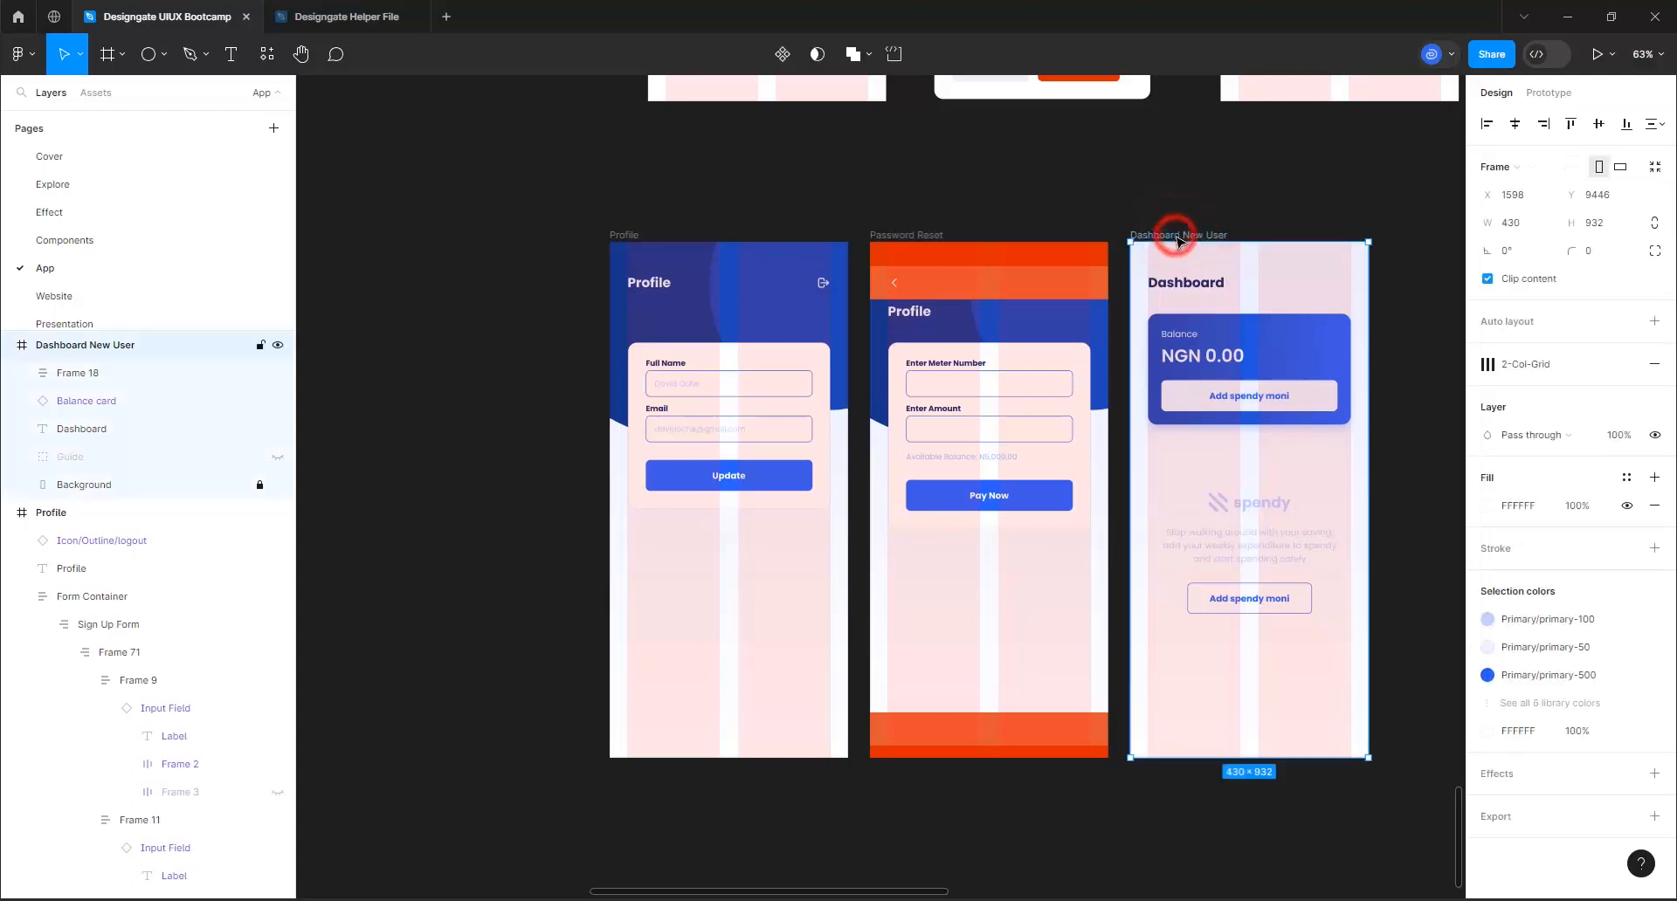
key("Delete")
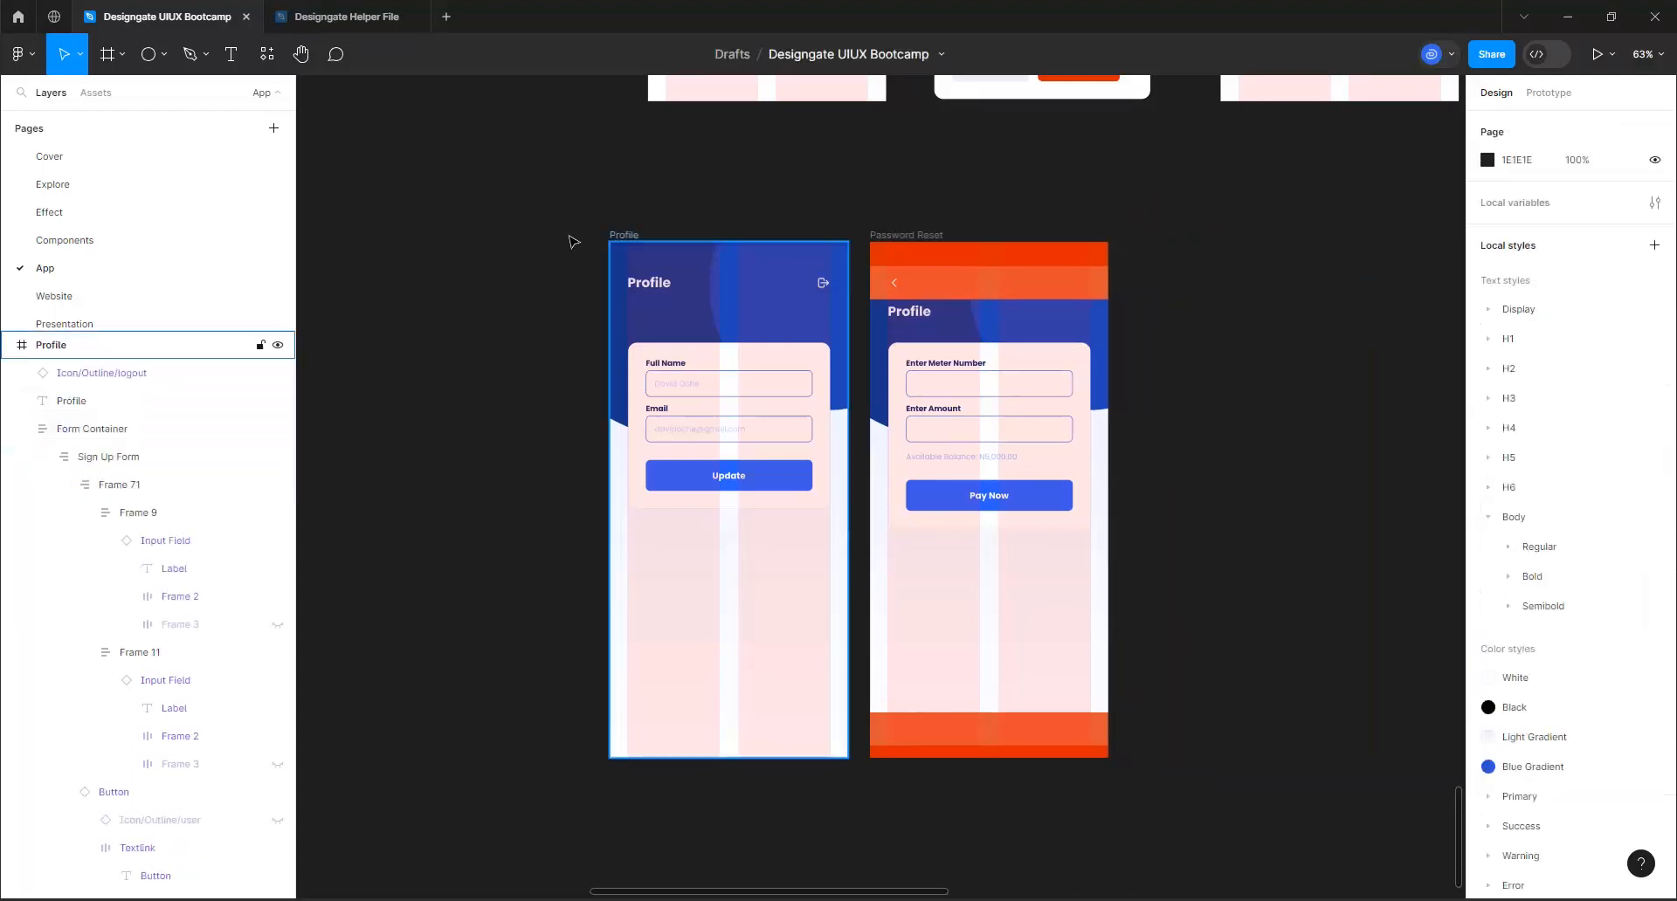
Paste the copied tab bar into the Profile frame so it sits along the frame's bottom edge
left_click(608, 232)
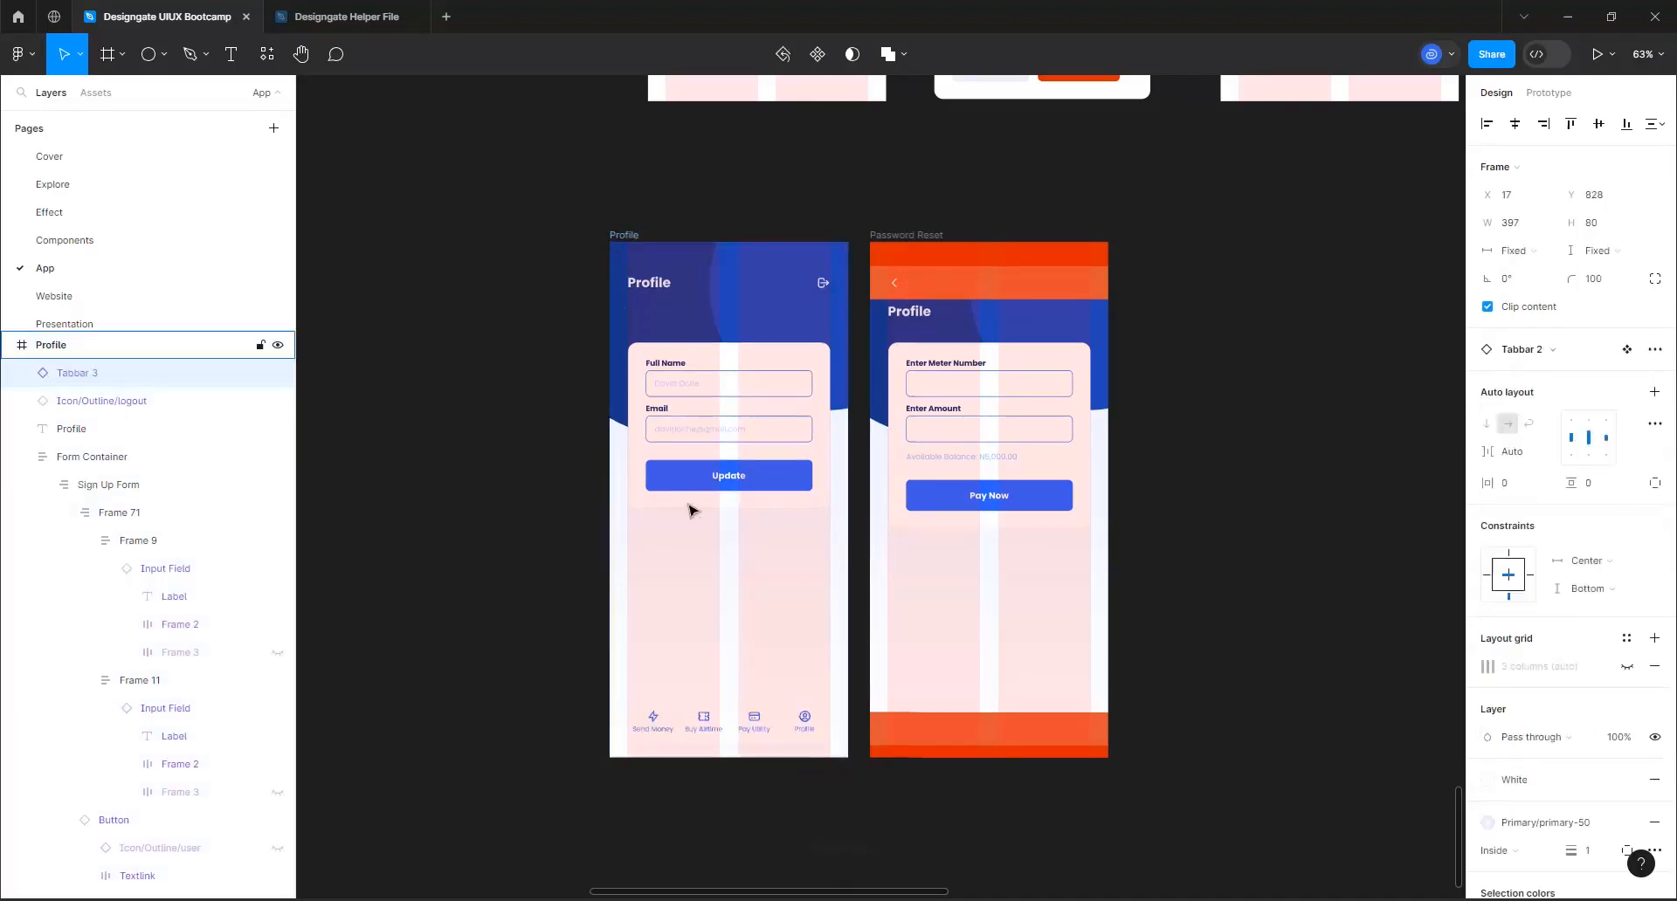
scroll(715, 471, "up", 3)
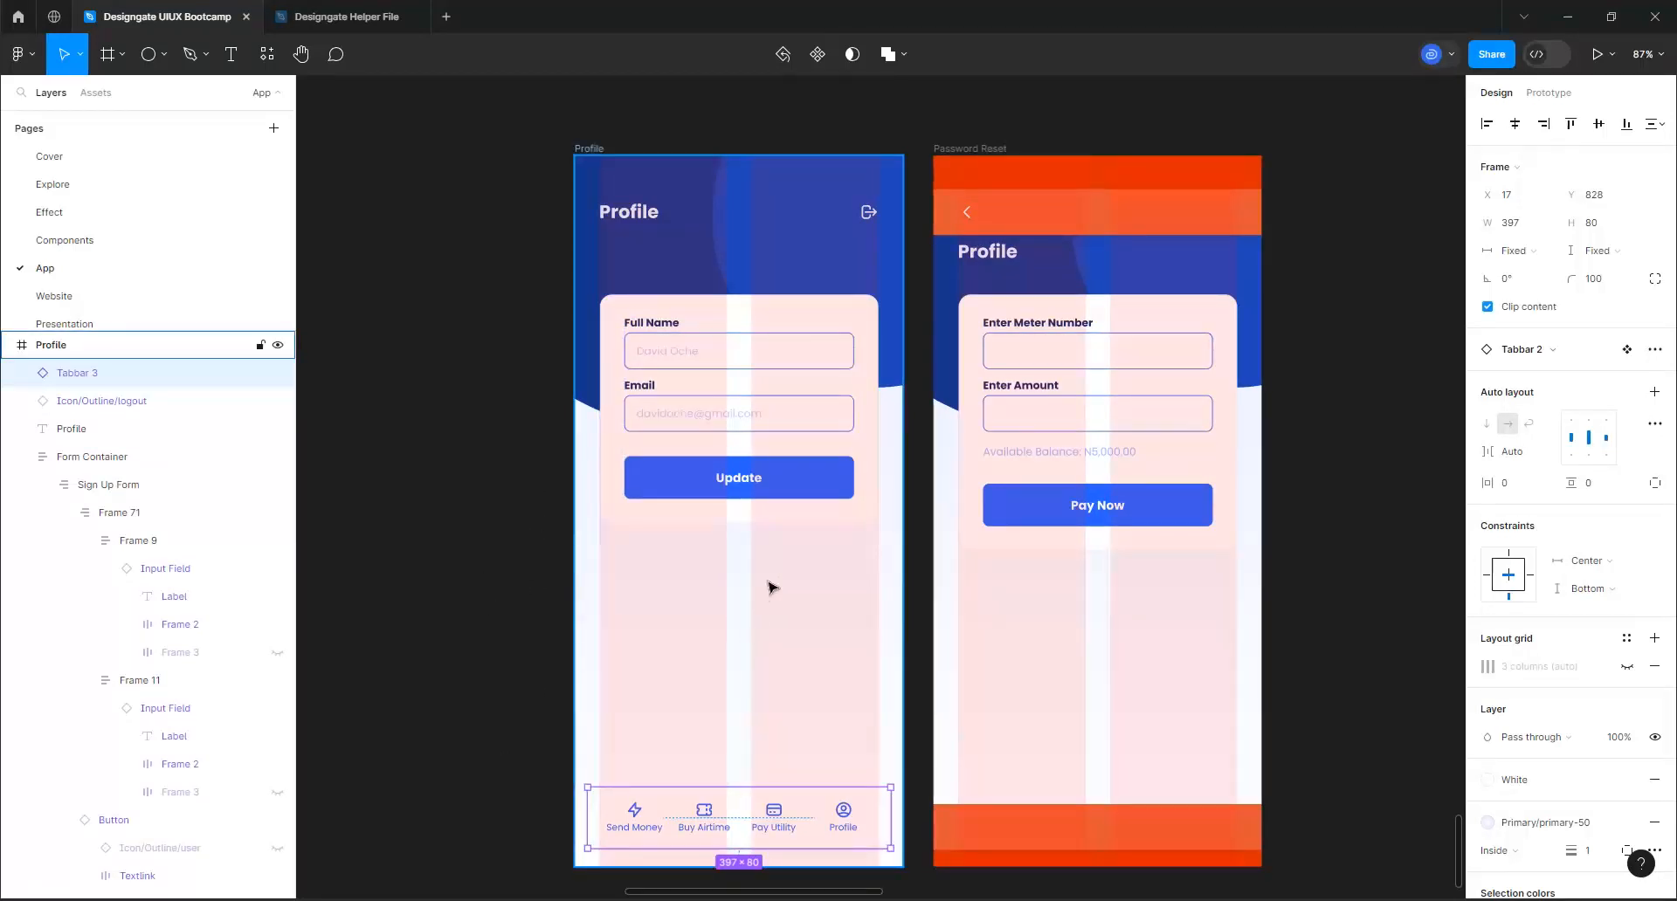
Find the Transactions header row in the Dashboard frame among the app screens and copy it
scroll(769, 587, "down", 10)
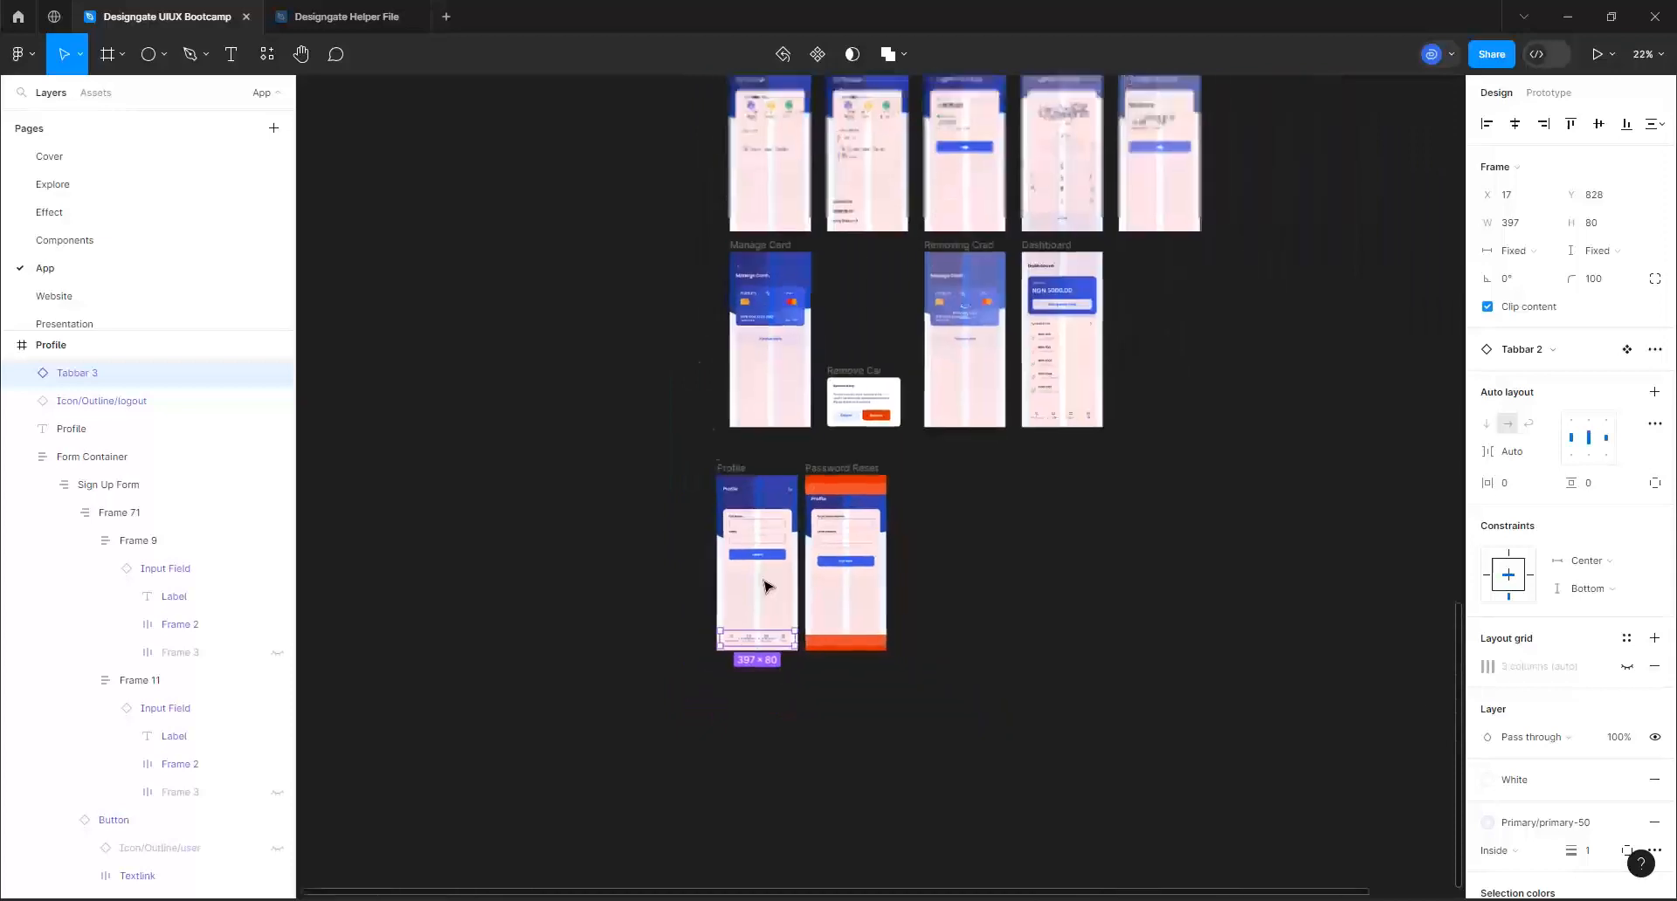
scroll(766, 586, "down", 3)
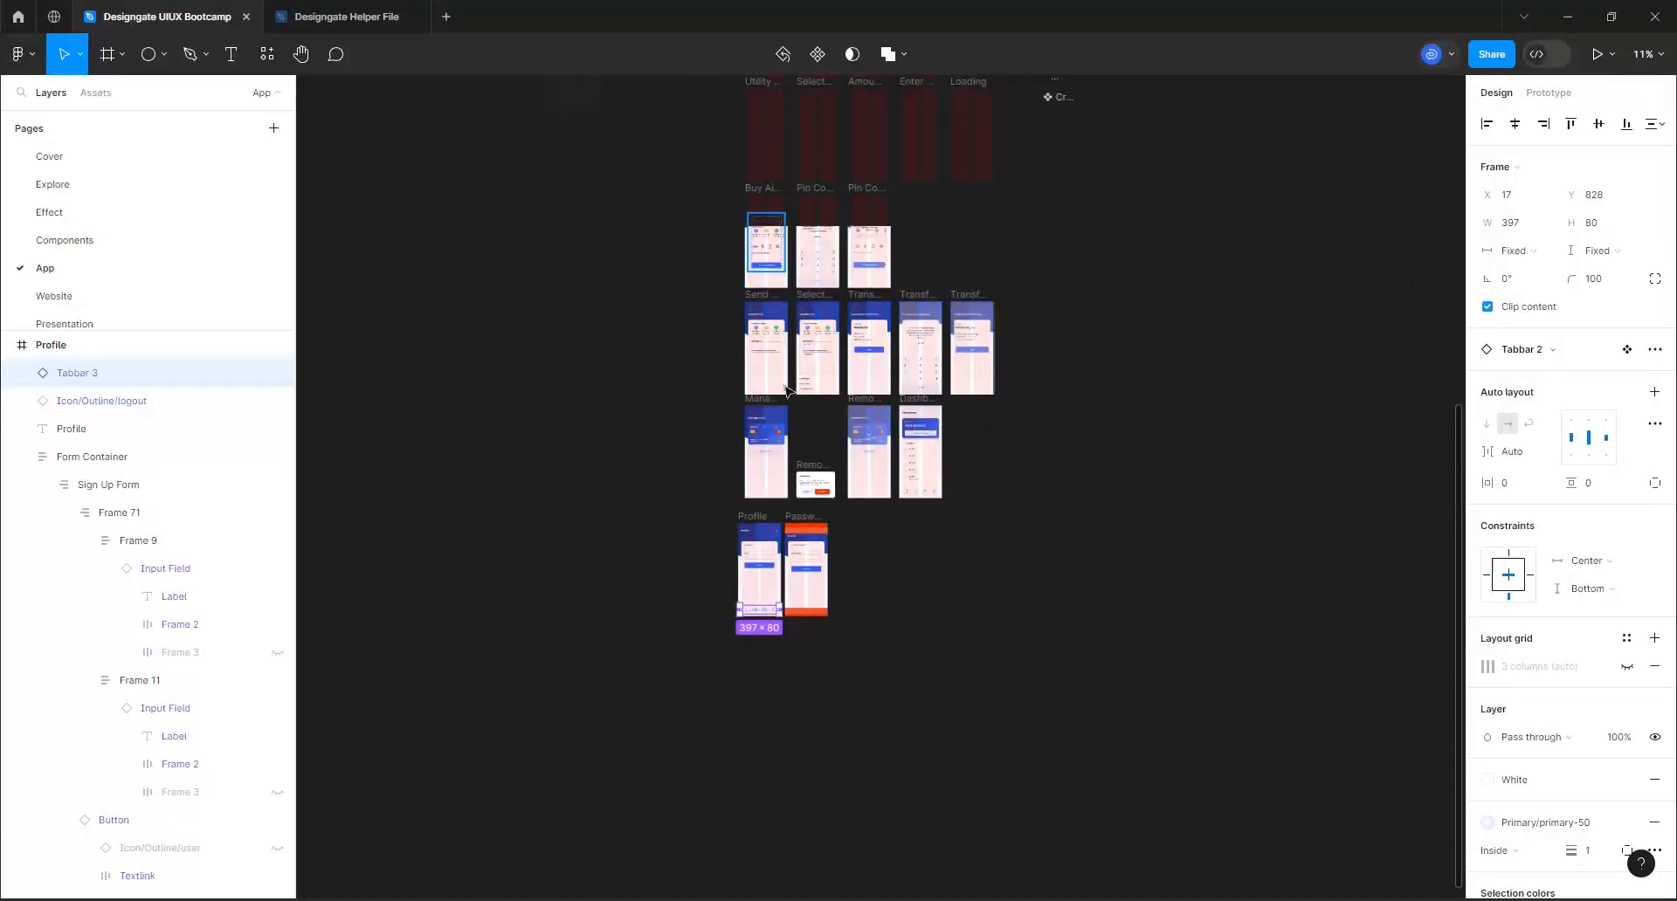
scroll(795, 561, "down", 2)
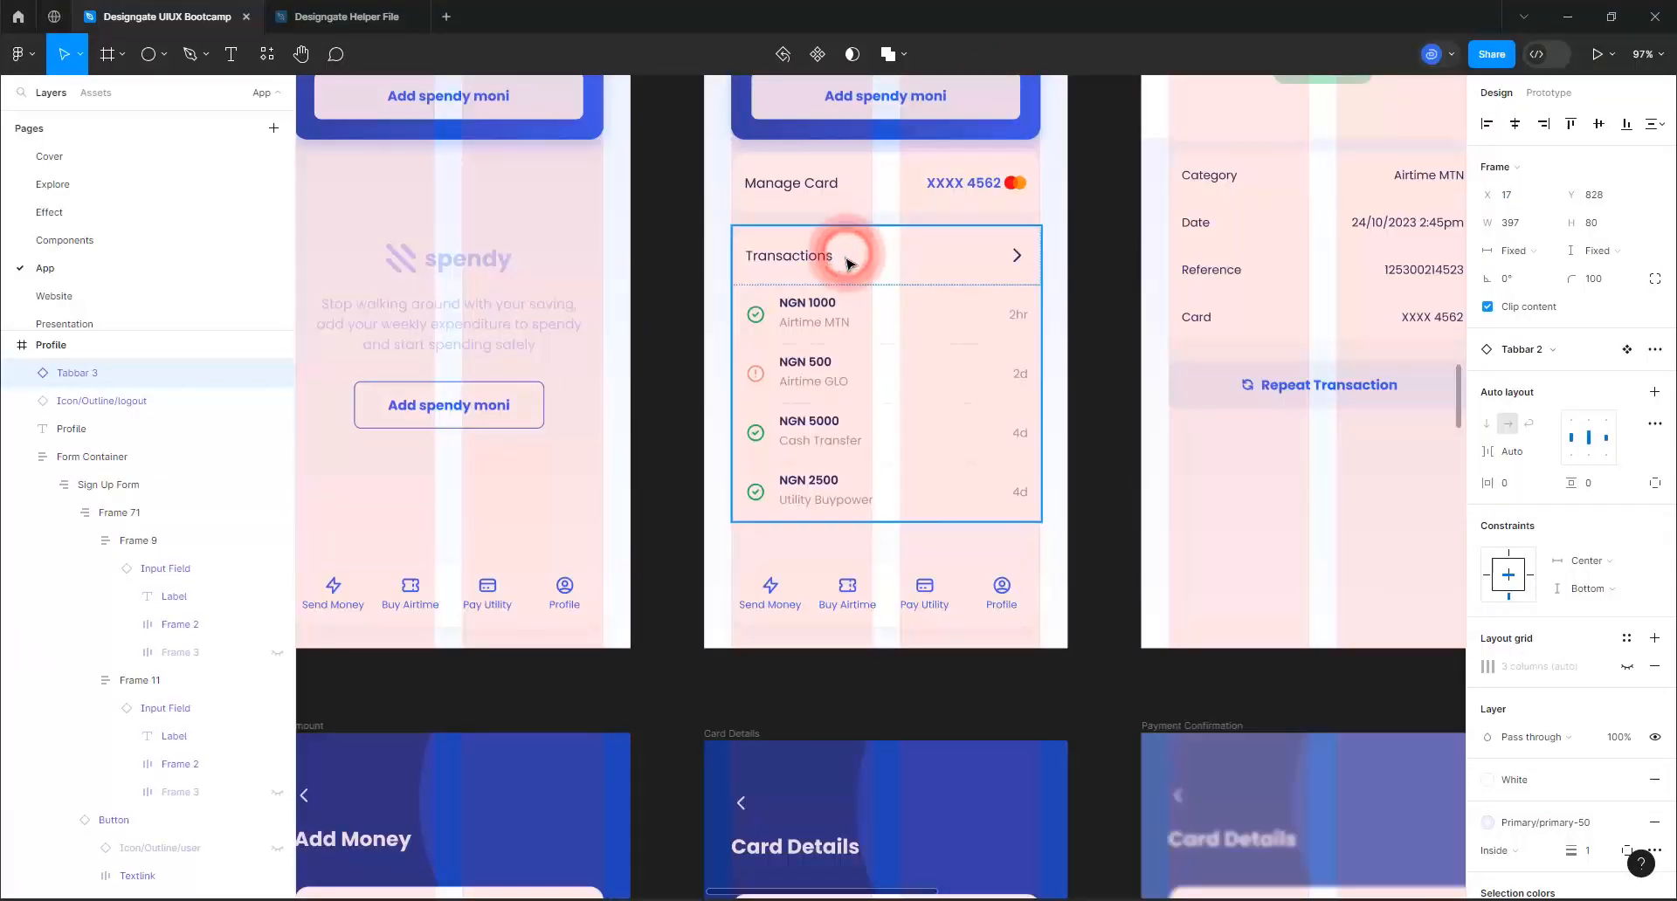
left_click(851, 263)
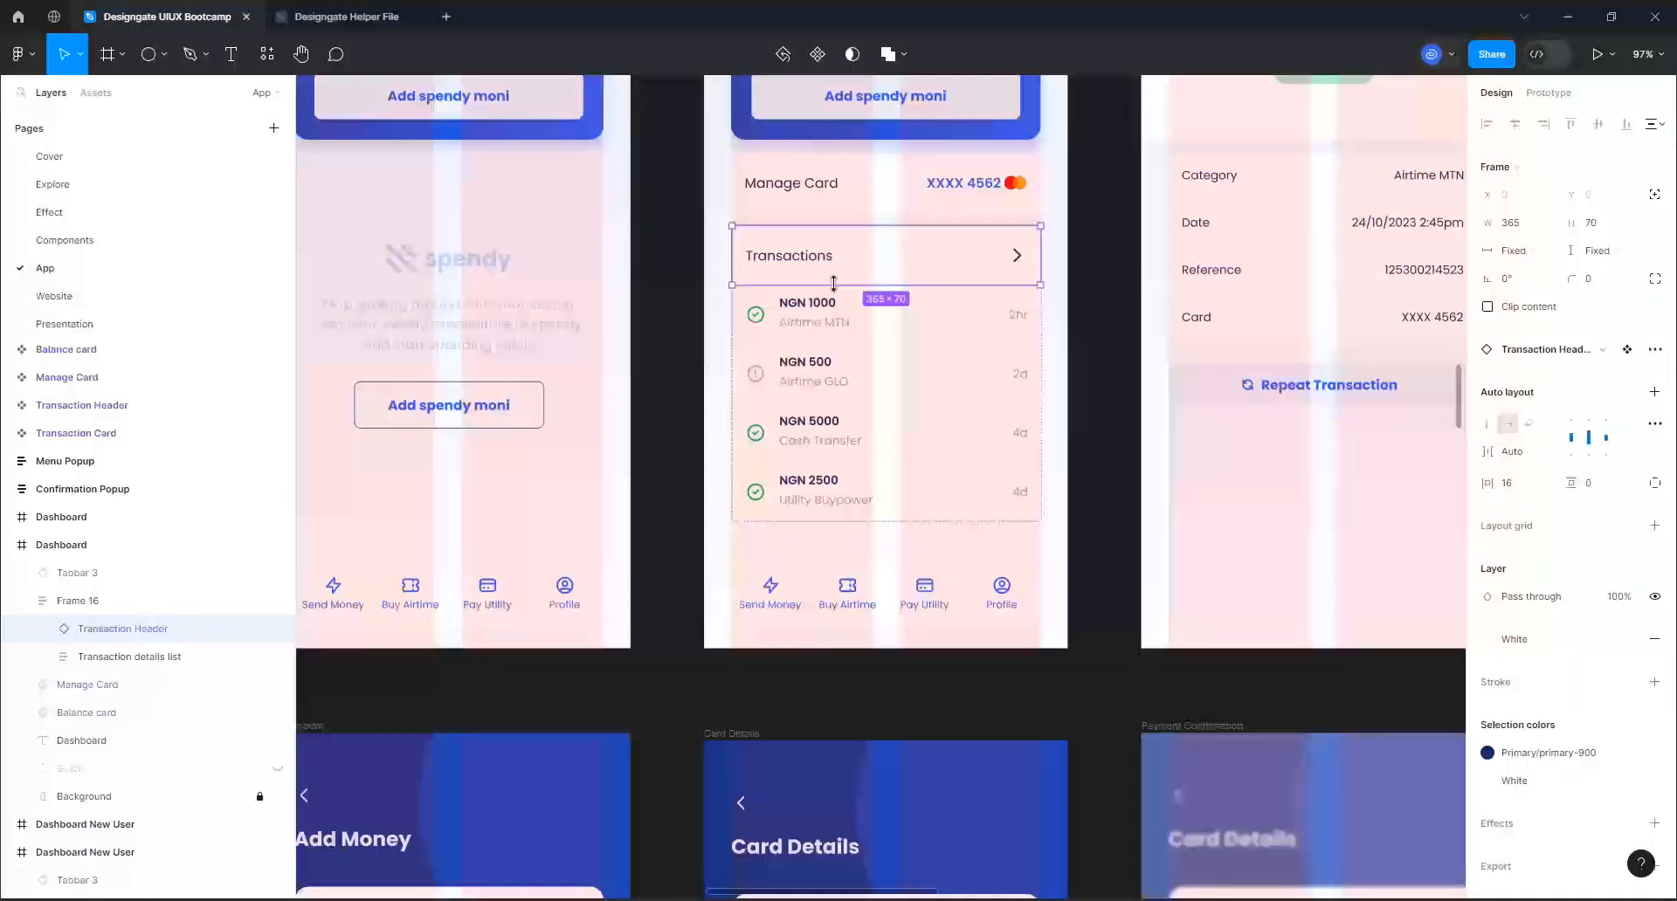
Paste the Transactions header row into the Profile frame and place it just below the form container at X 32, Y 489
scroll(752, 255, "down", 5)
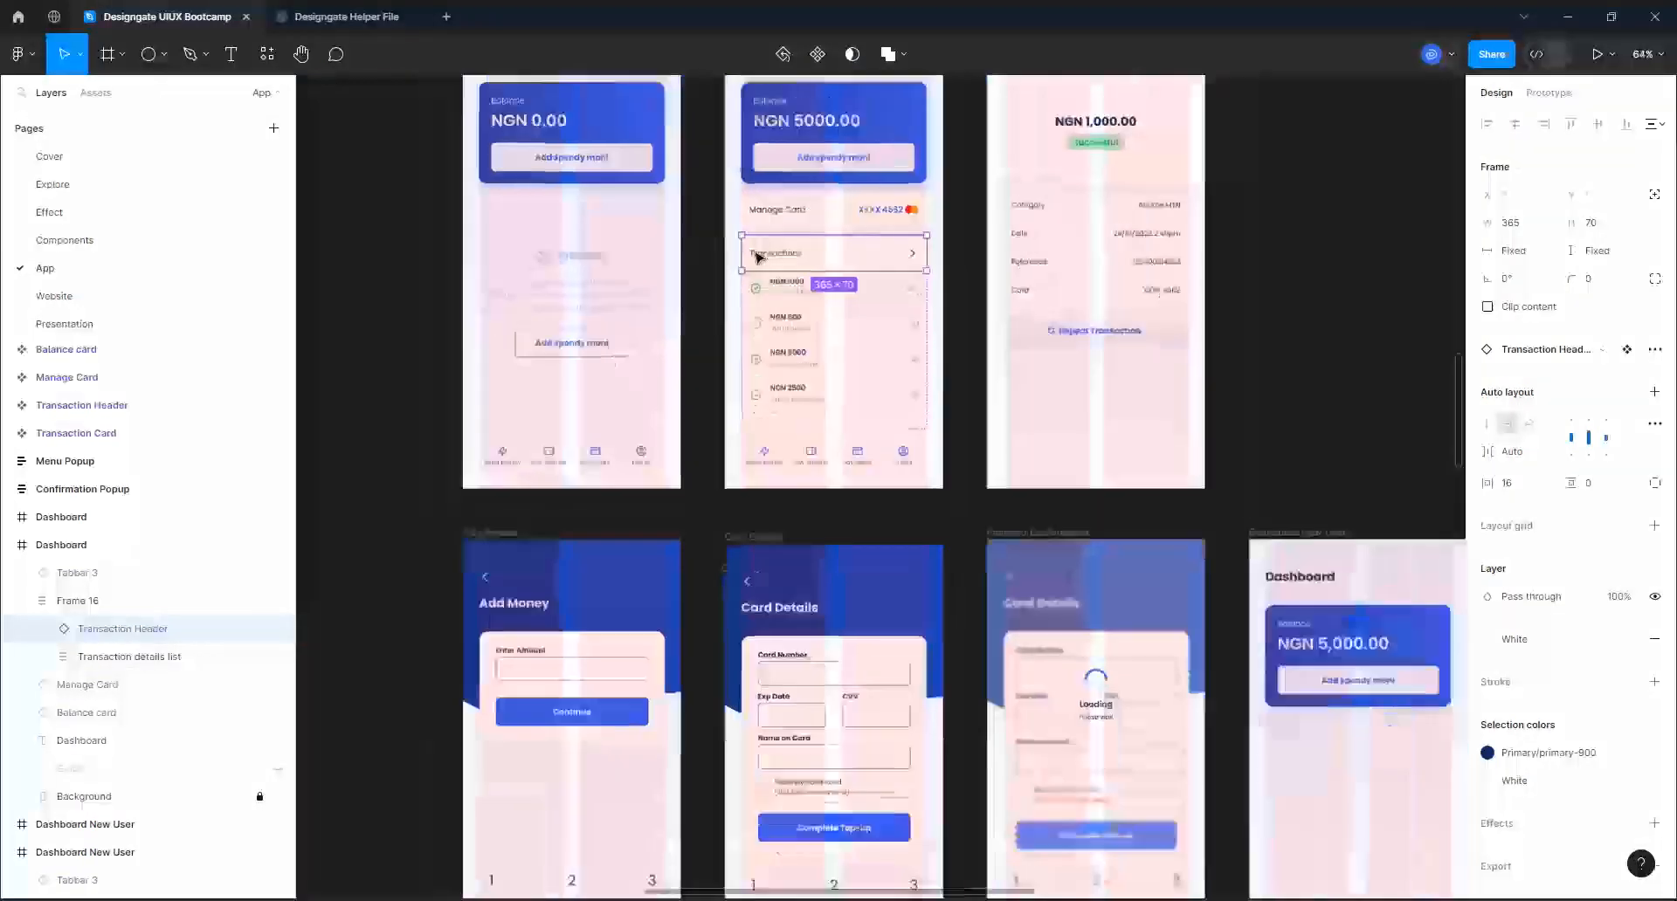
scroll(756, 256, "down", 3)
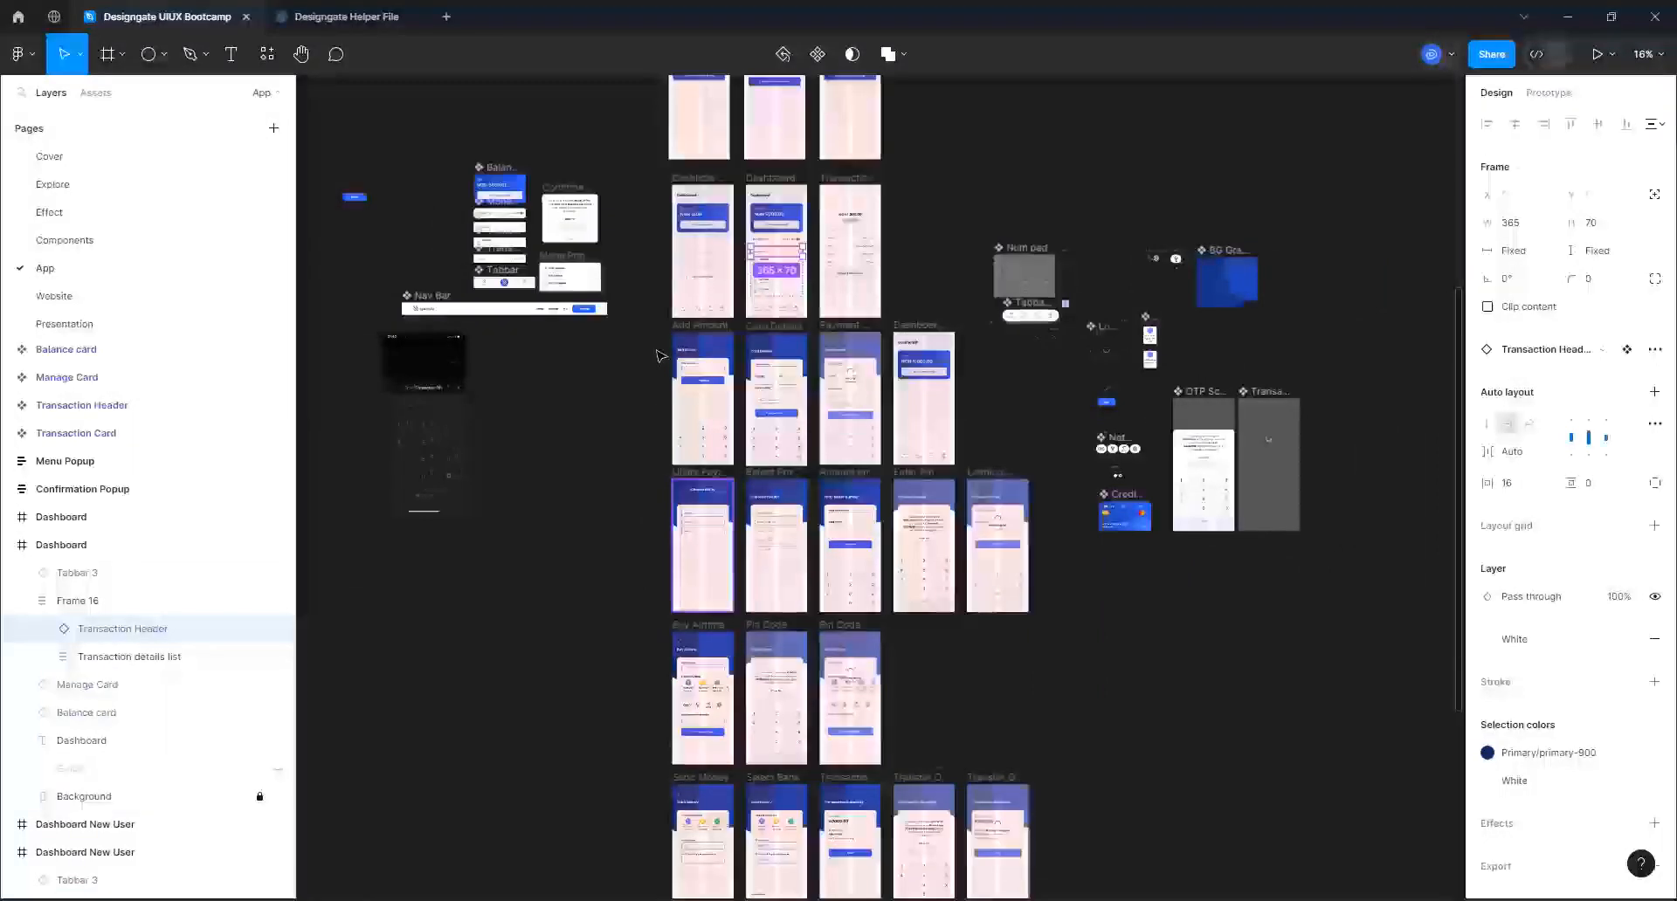
scroll(674, 471, "down", 5, "ctrl")
scroll(683, 875, "up", 6, "ctrl")
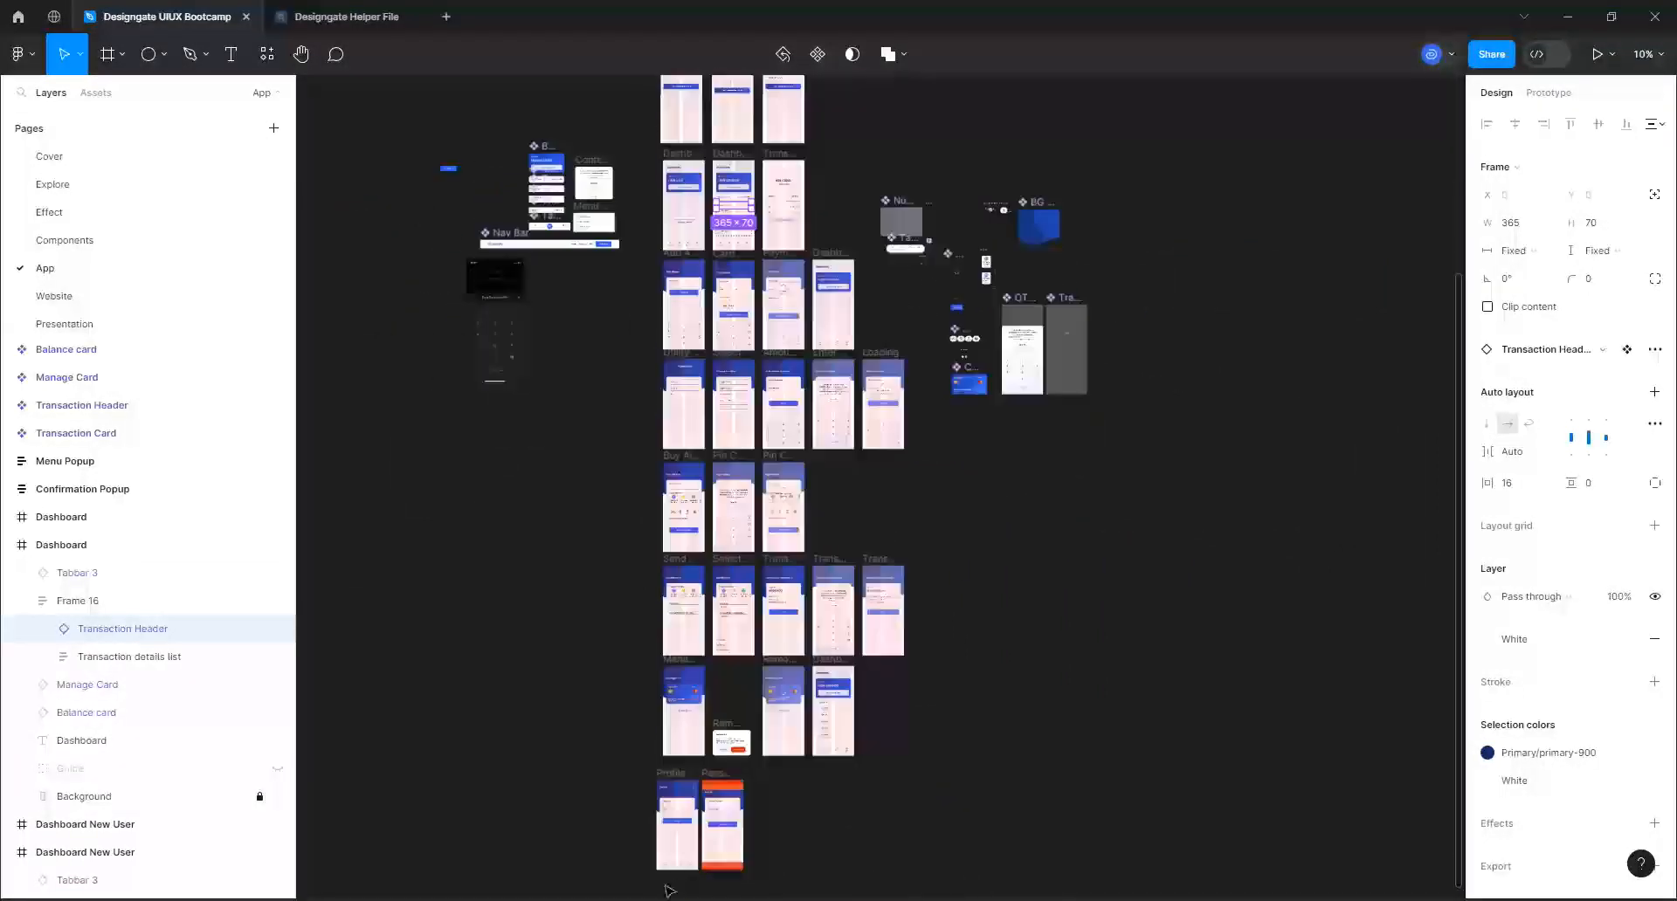
scroll(672, 852, "up", 8, "ctrl")
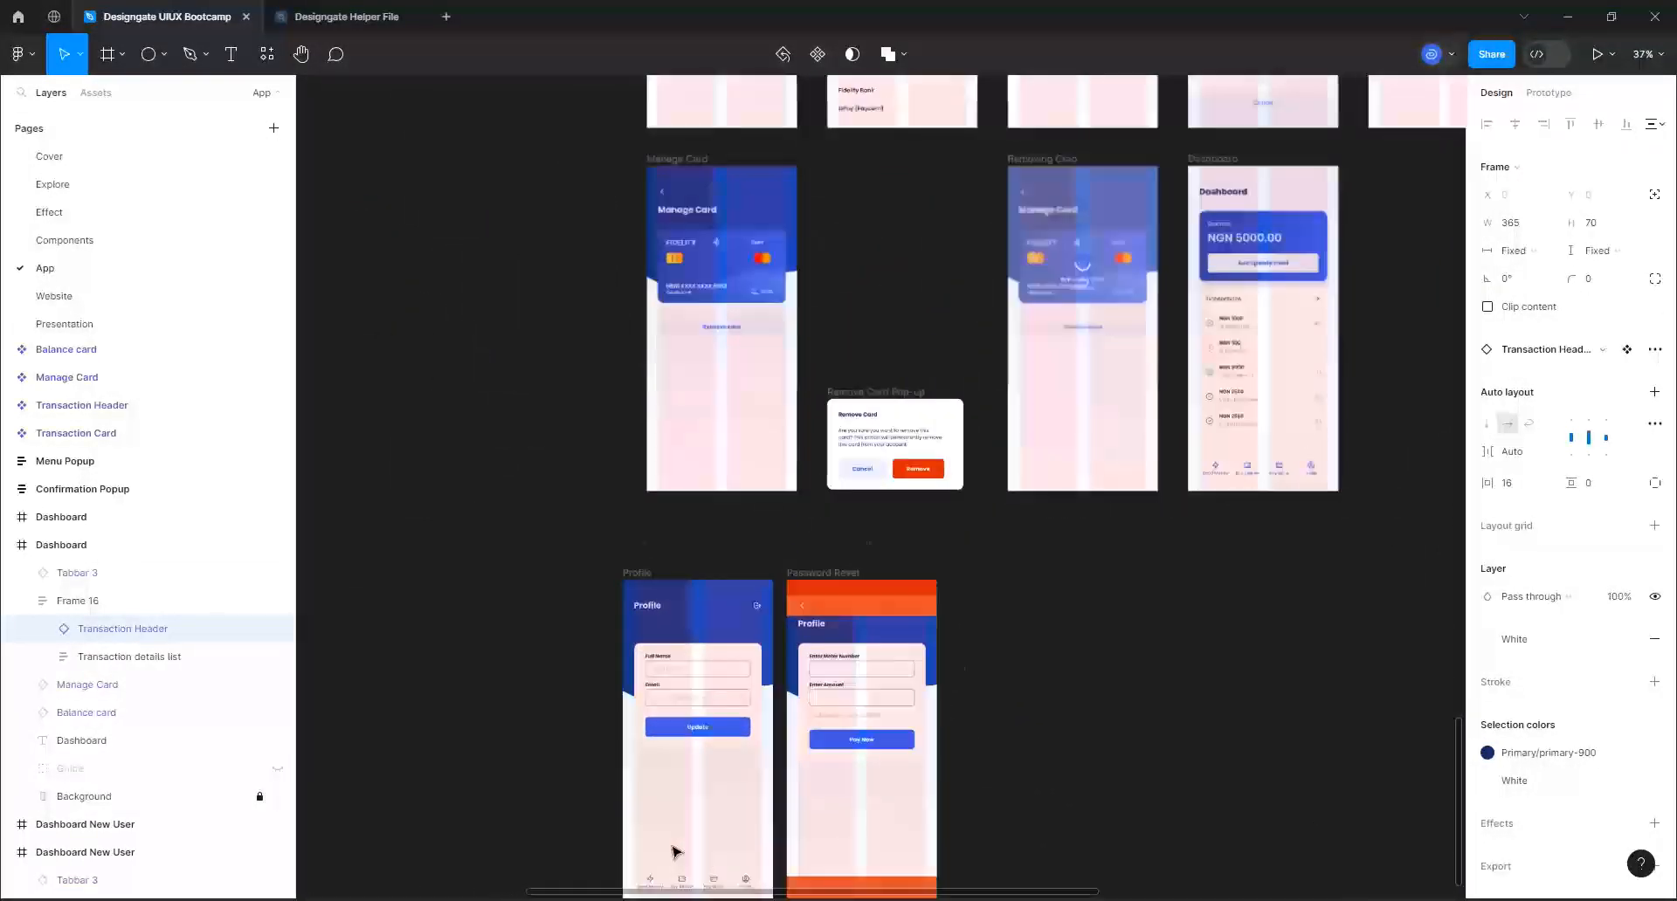
scroll(690, 805, "up", 2, "ctrl")
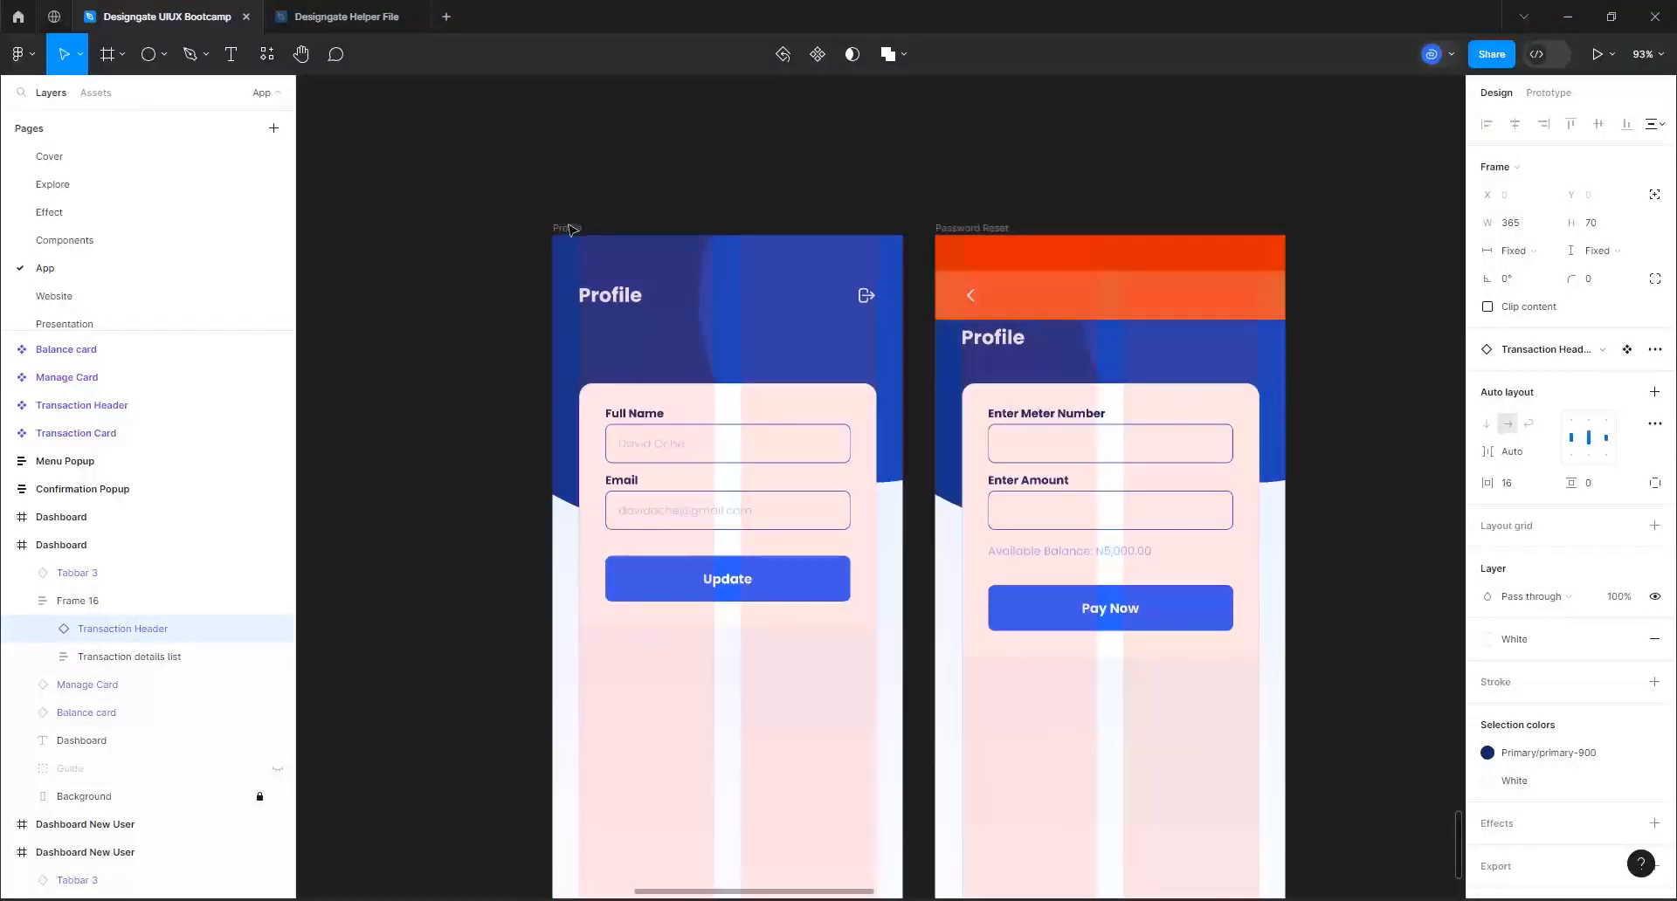
left_click(566, 230)
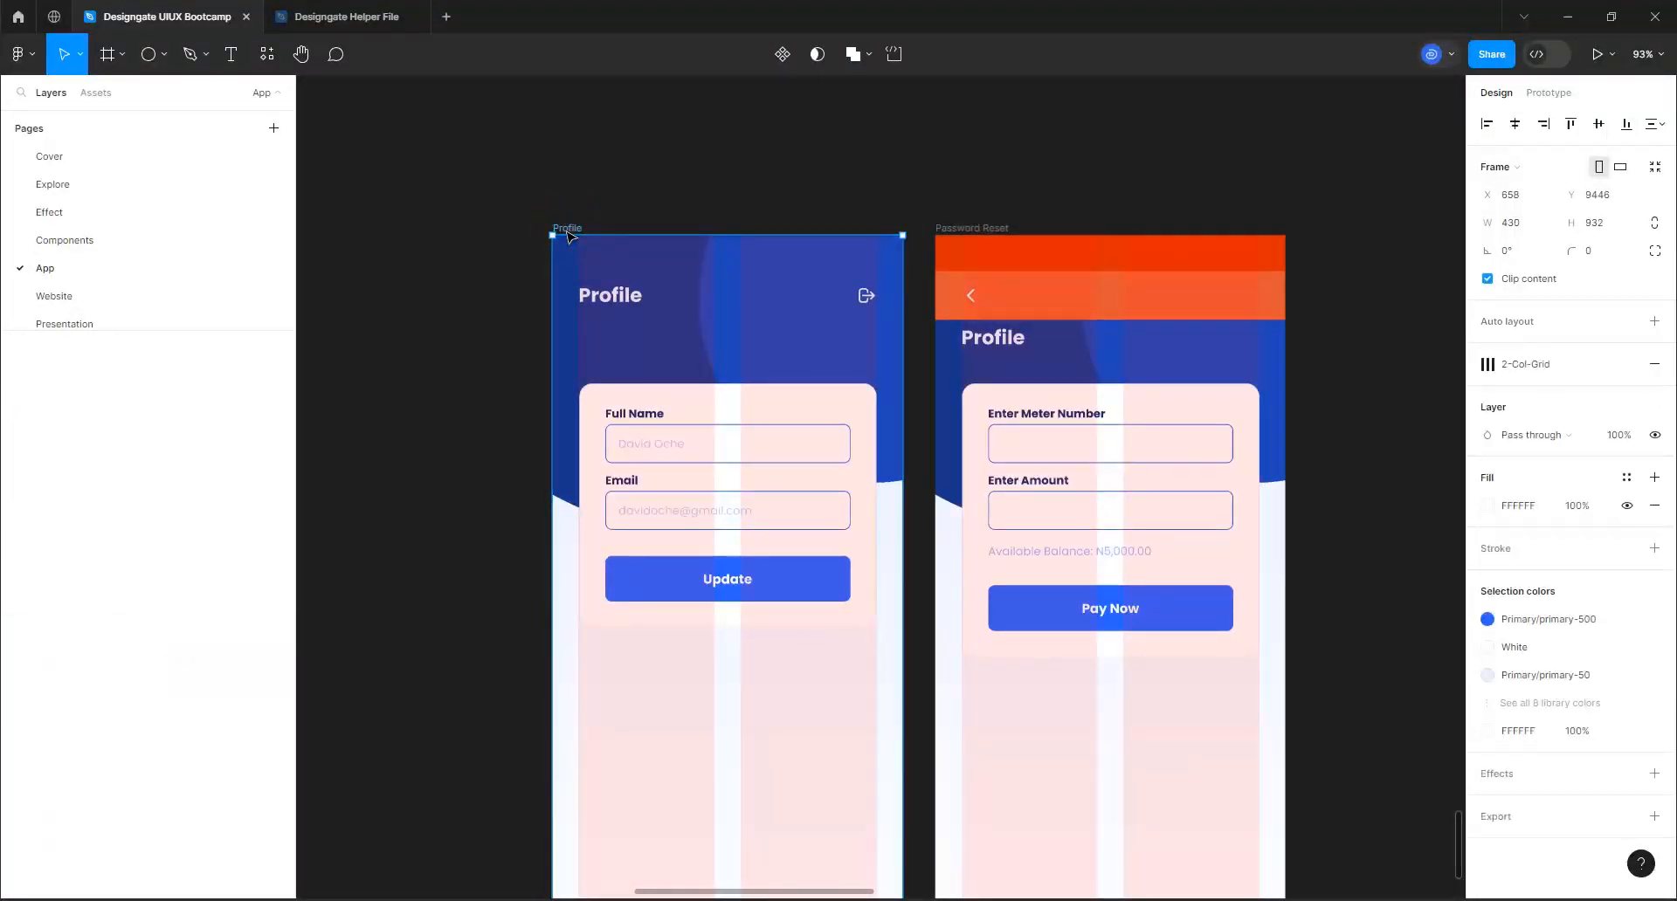
key("ctrl+v")
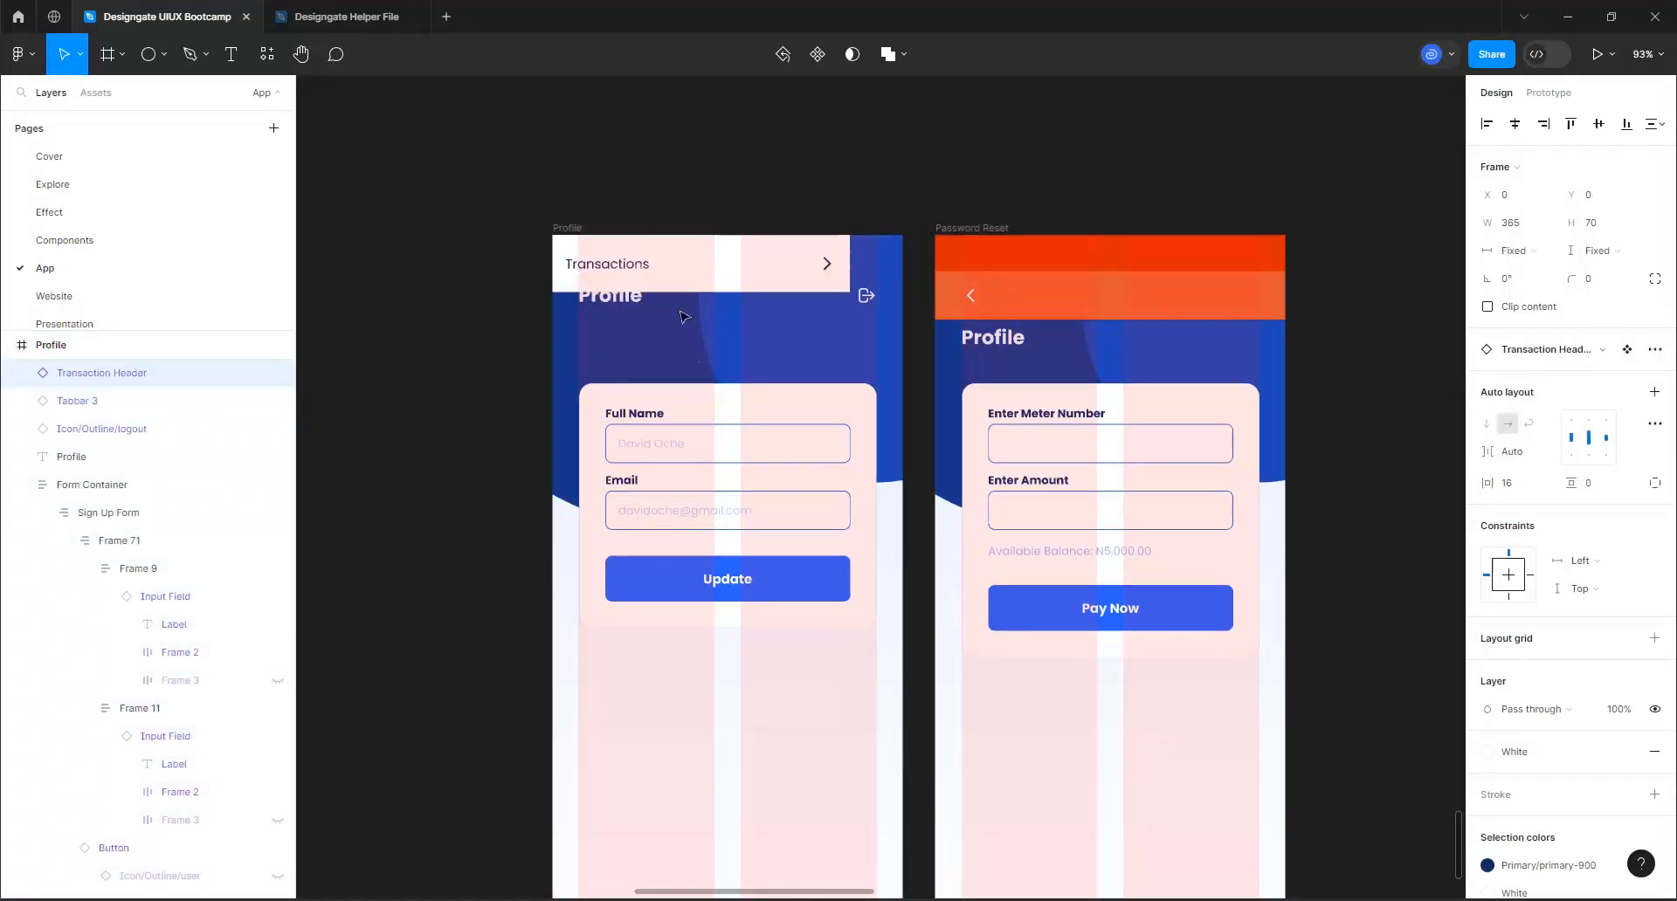
left_click_drag(692, 270, 721, 682)
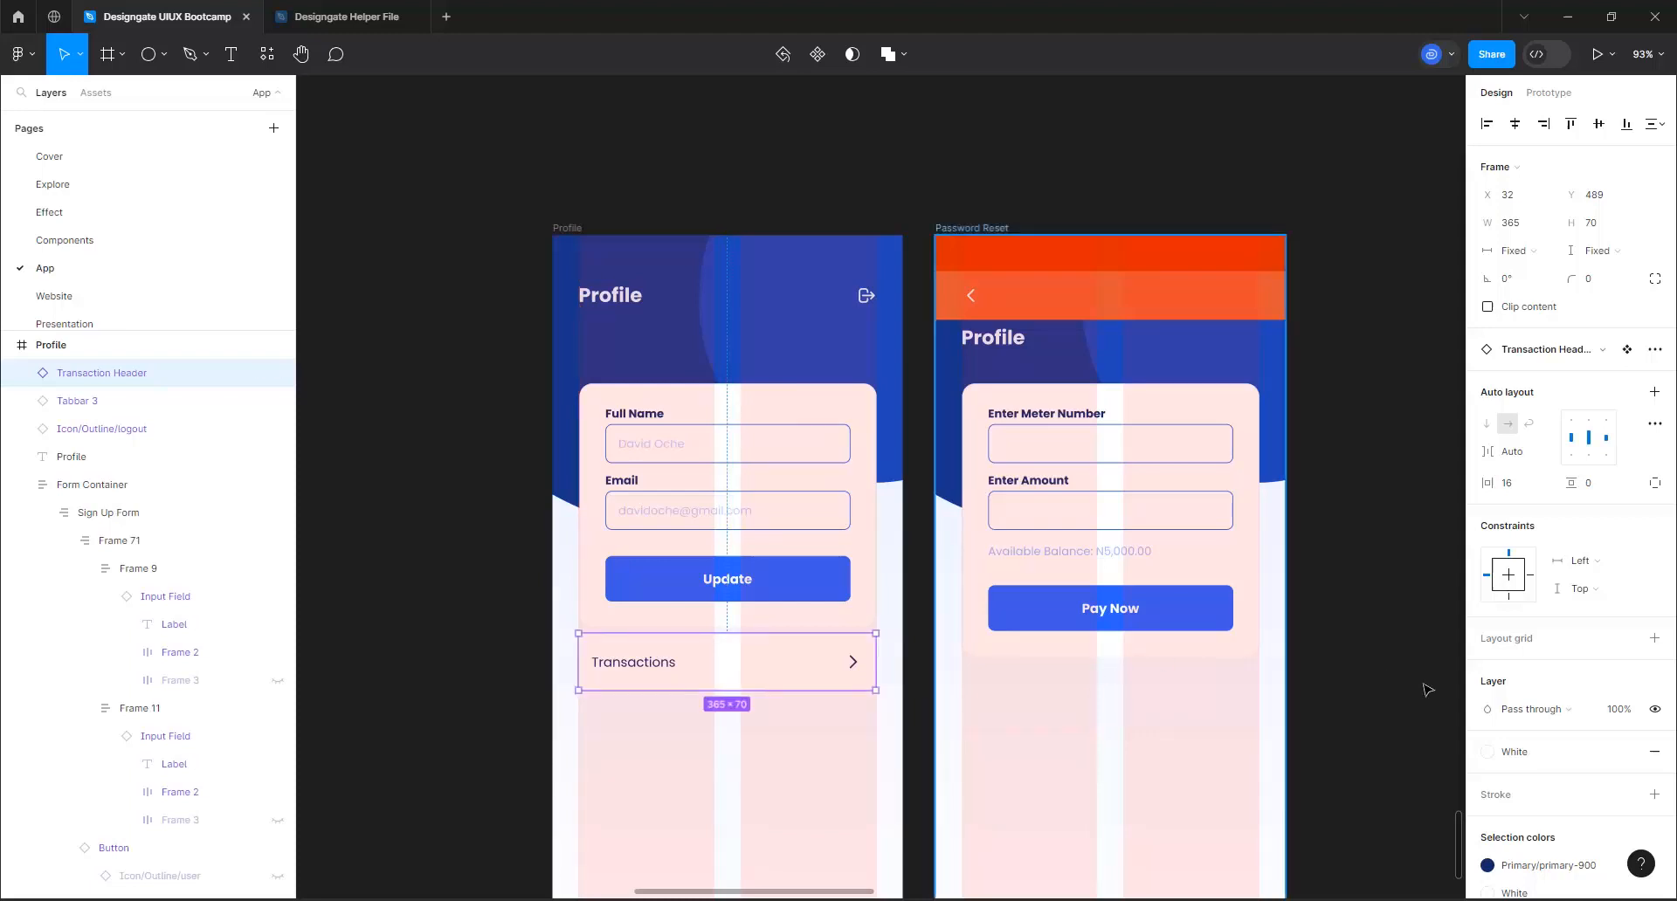
Turn on content clipping for the Profile's Transactions row and give it a corner radius of 16 and a primary-50 stroke
left_click(1488, 307)
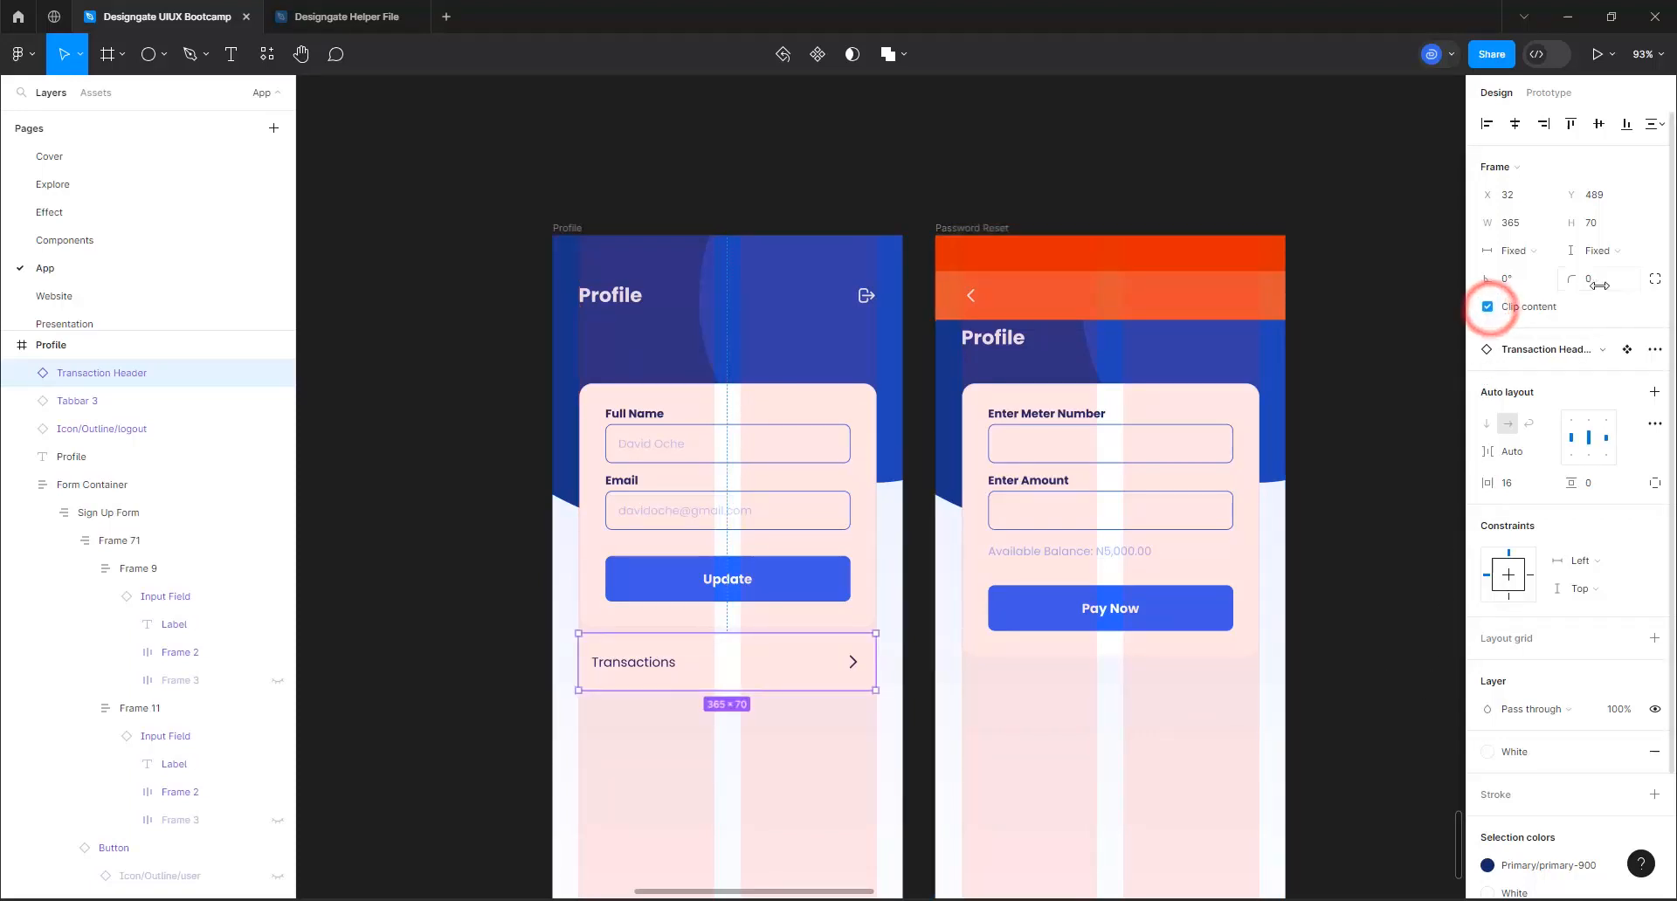
left_click(1598, 279)
type("16")
key("Return")
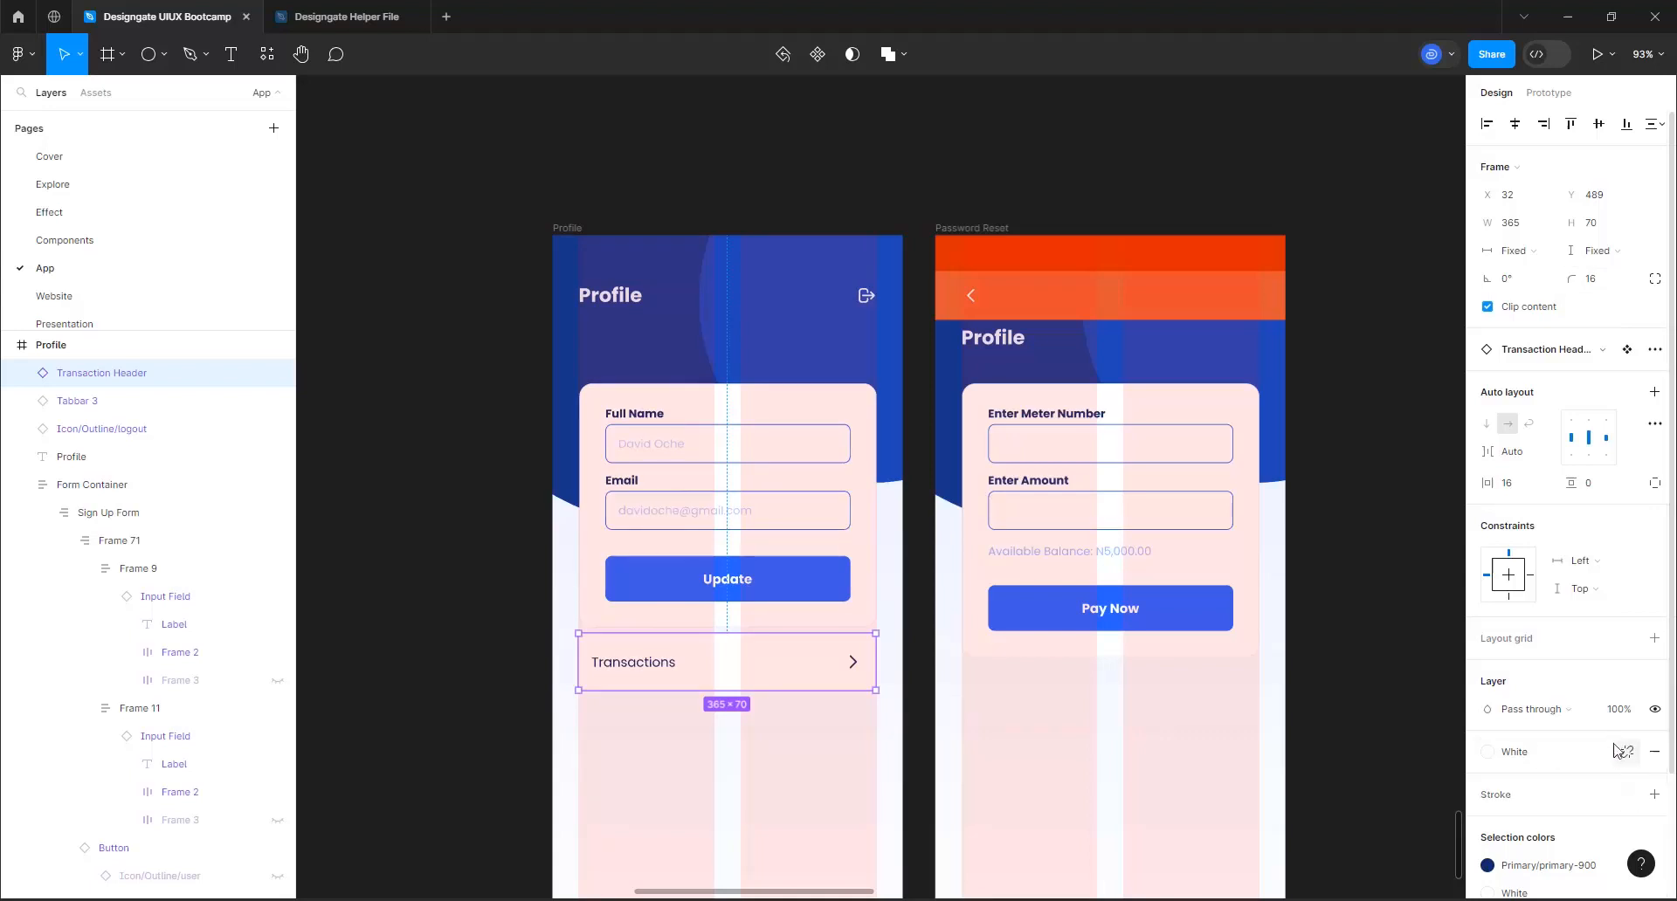
left_click(1626, 797)
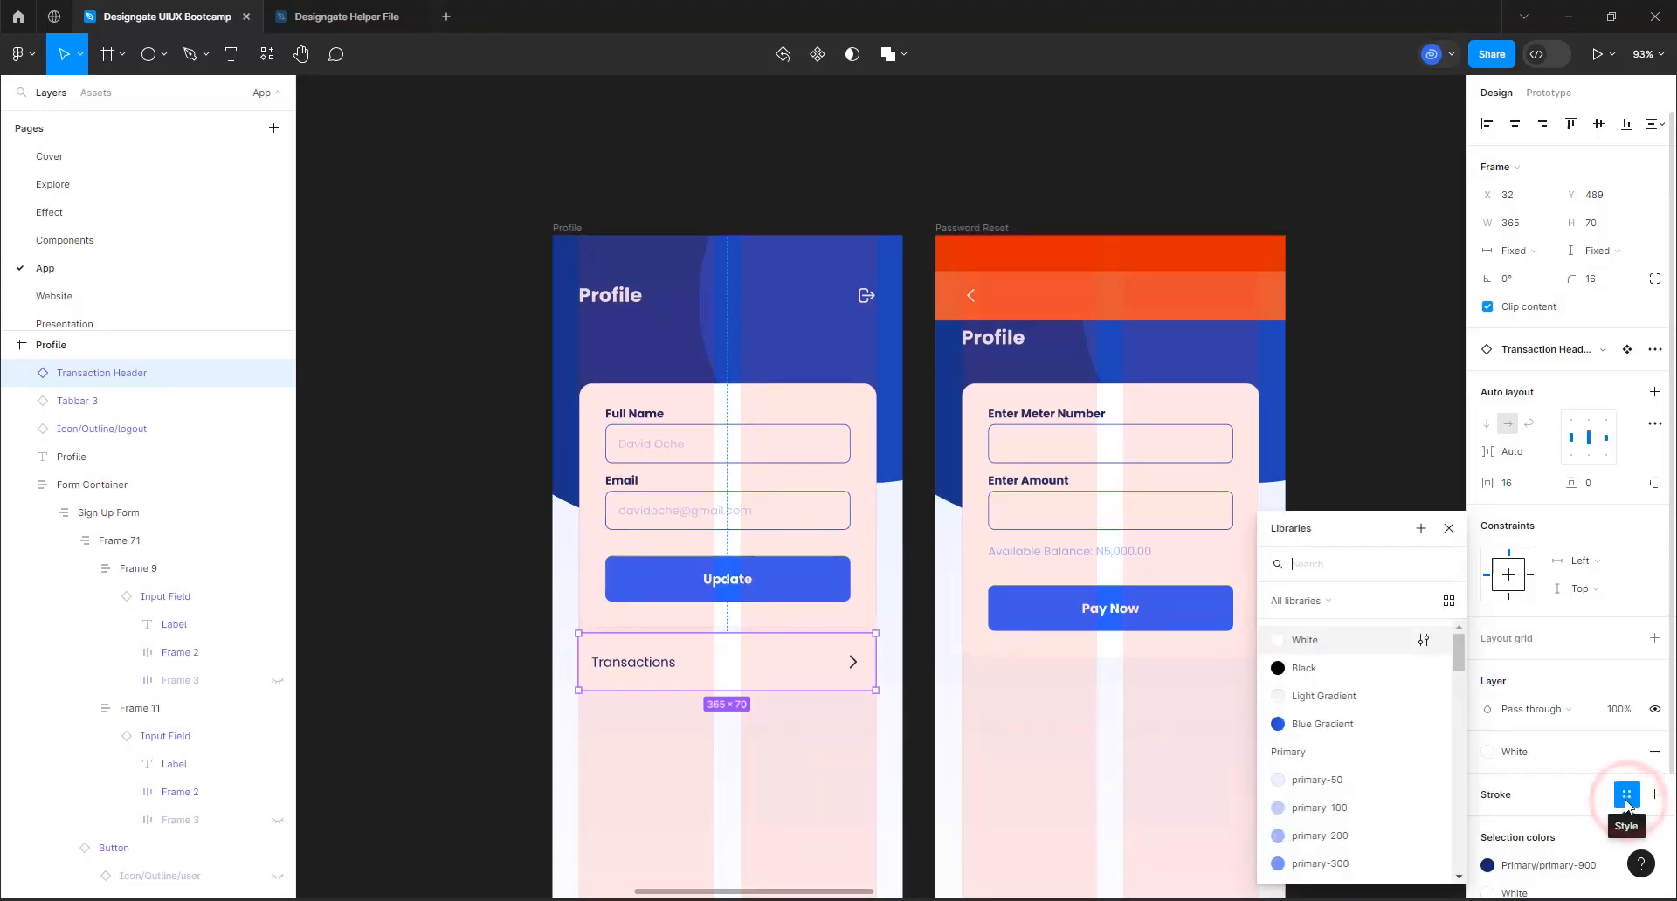
left_click(1336, 785)
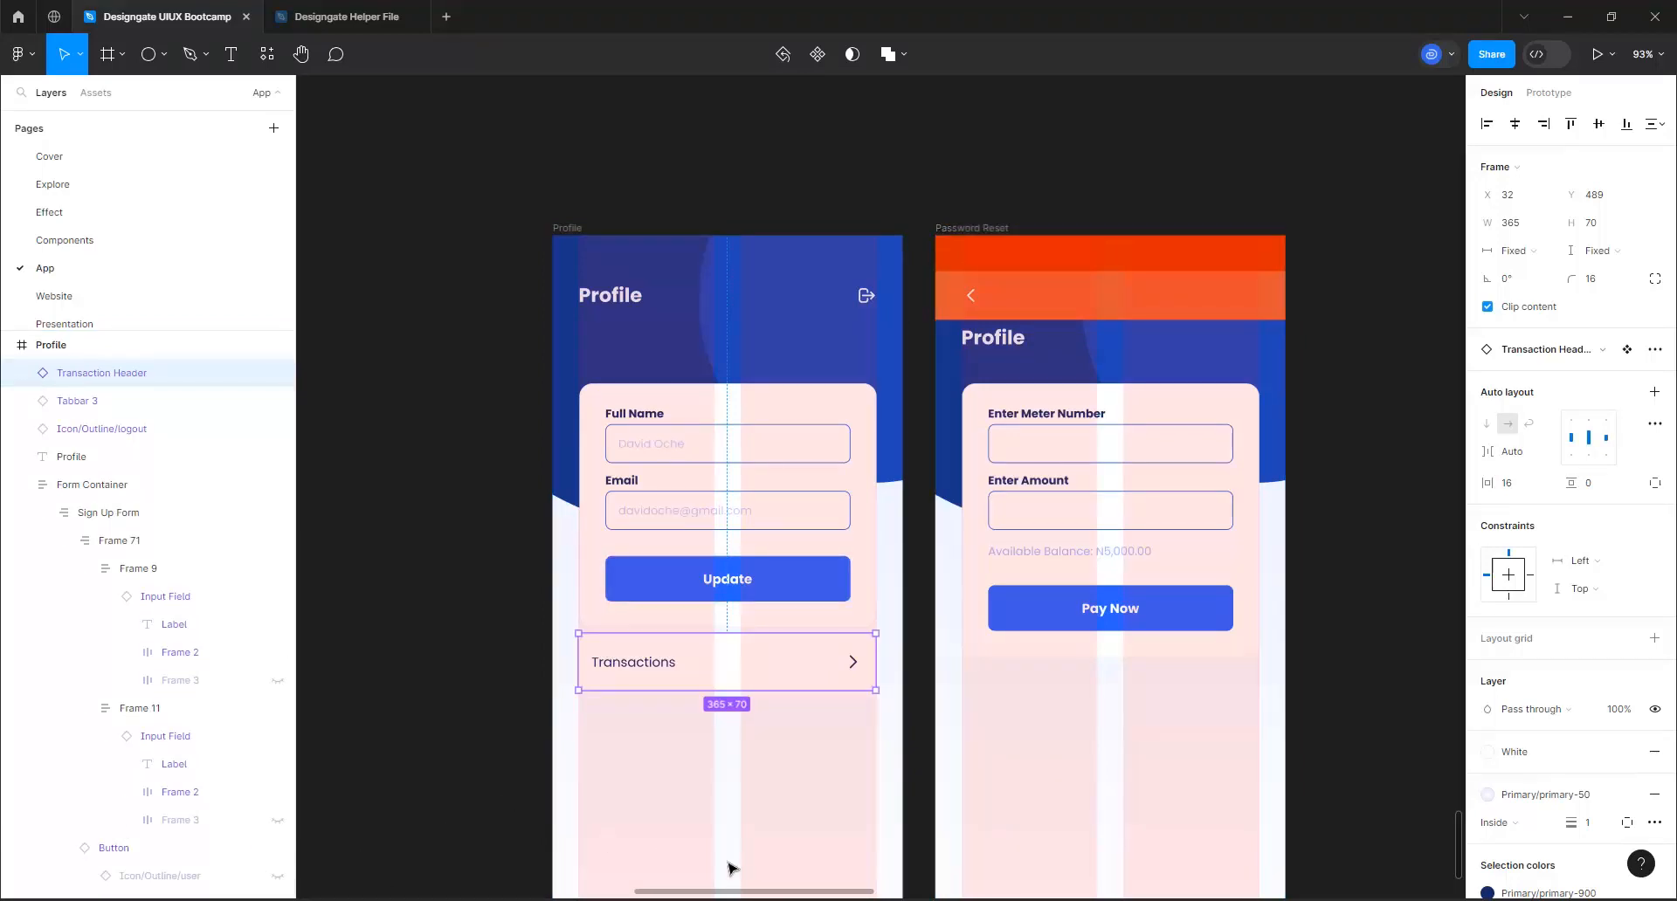
Apply the Body/Semibold/Base text style to the label of the Transactions row in Profile
scroll(698, 753, "up", 2)
scroll(699, 753, "up", 3)
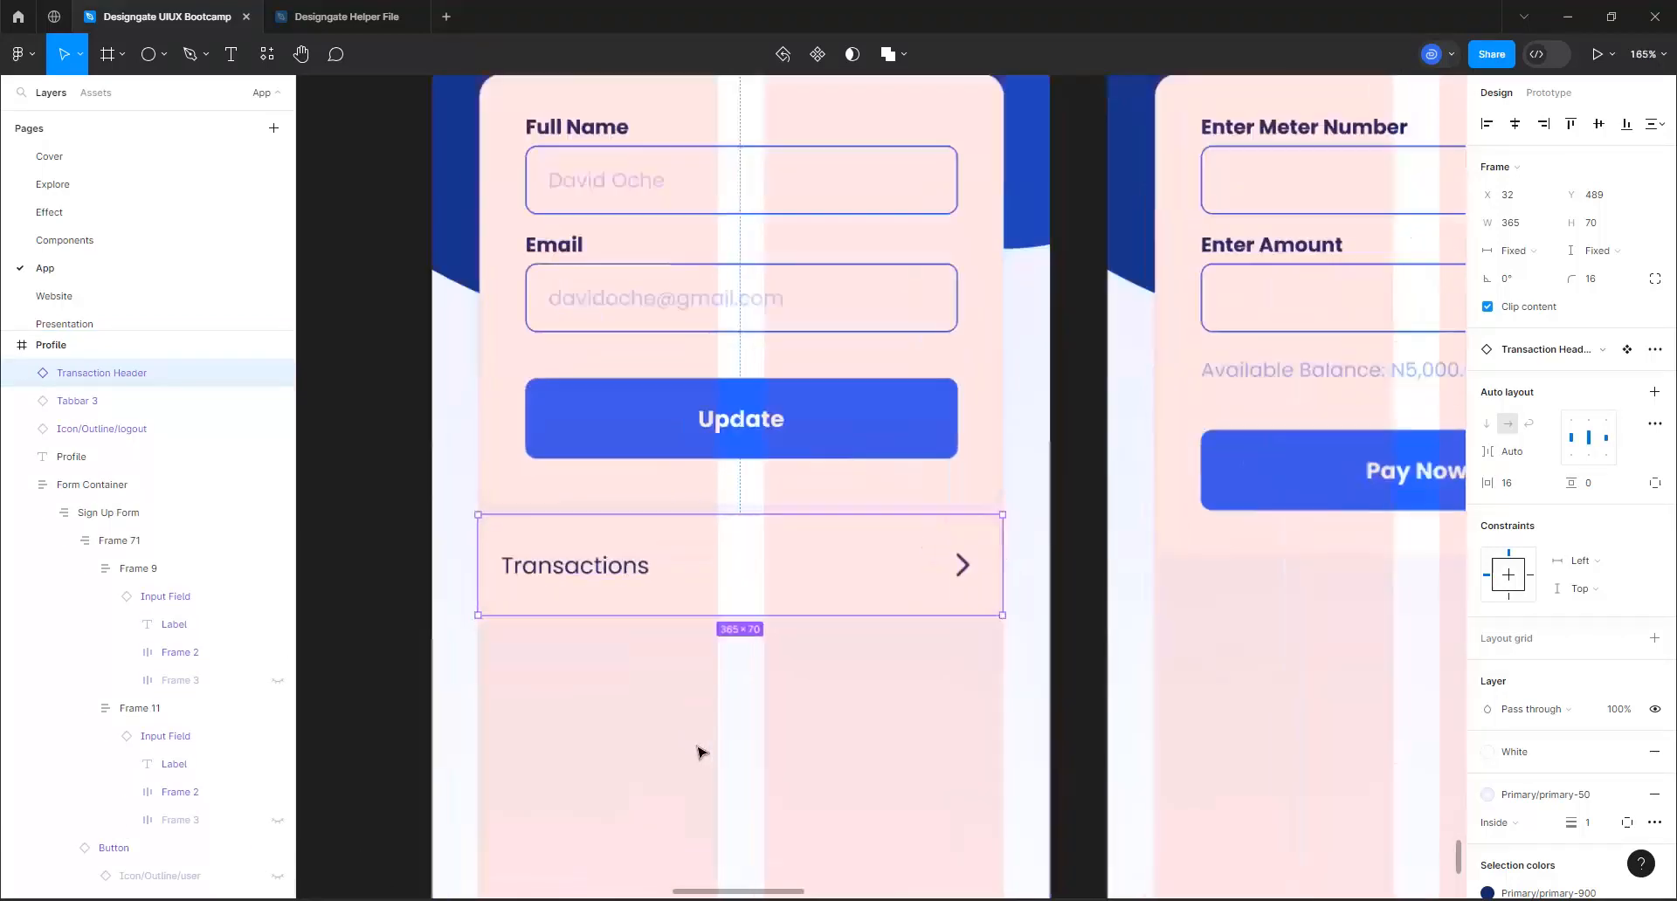
left_click(609, 570)
left_click(609, 570)
double_click(610, 569)
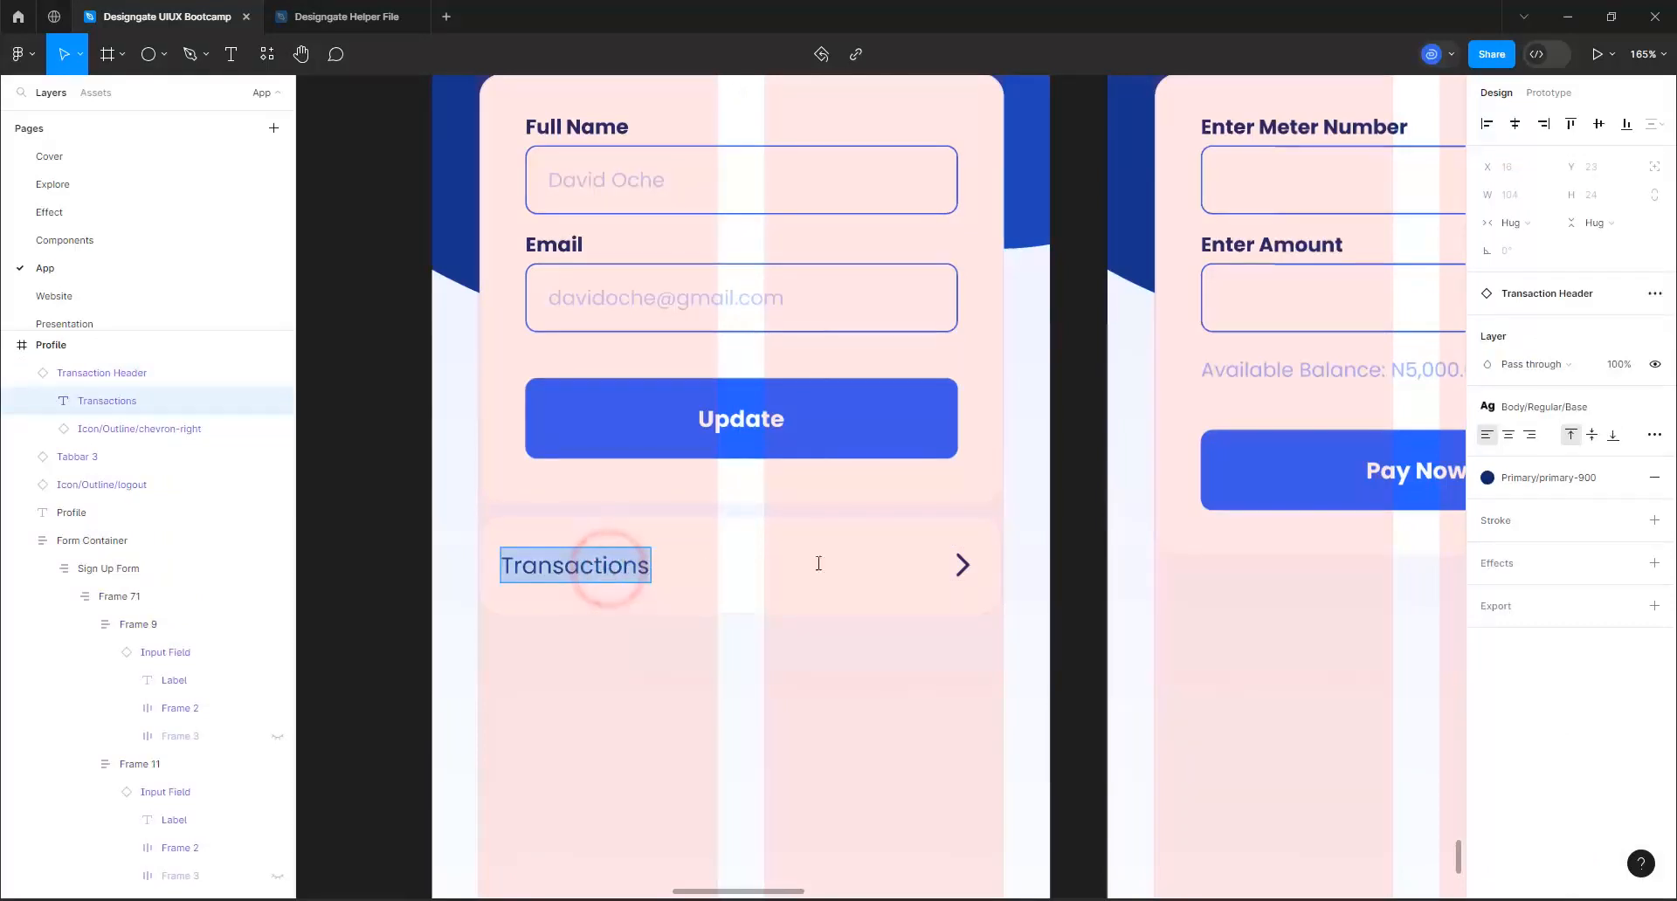
left_click(1542, 397)
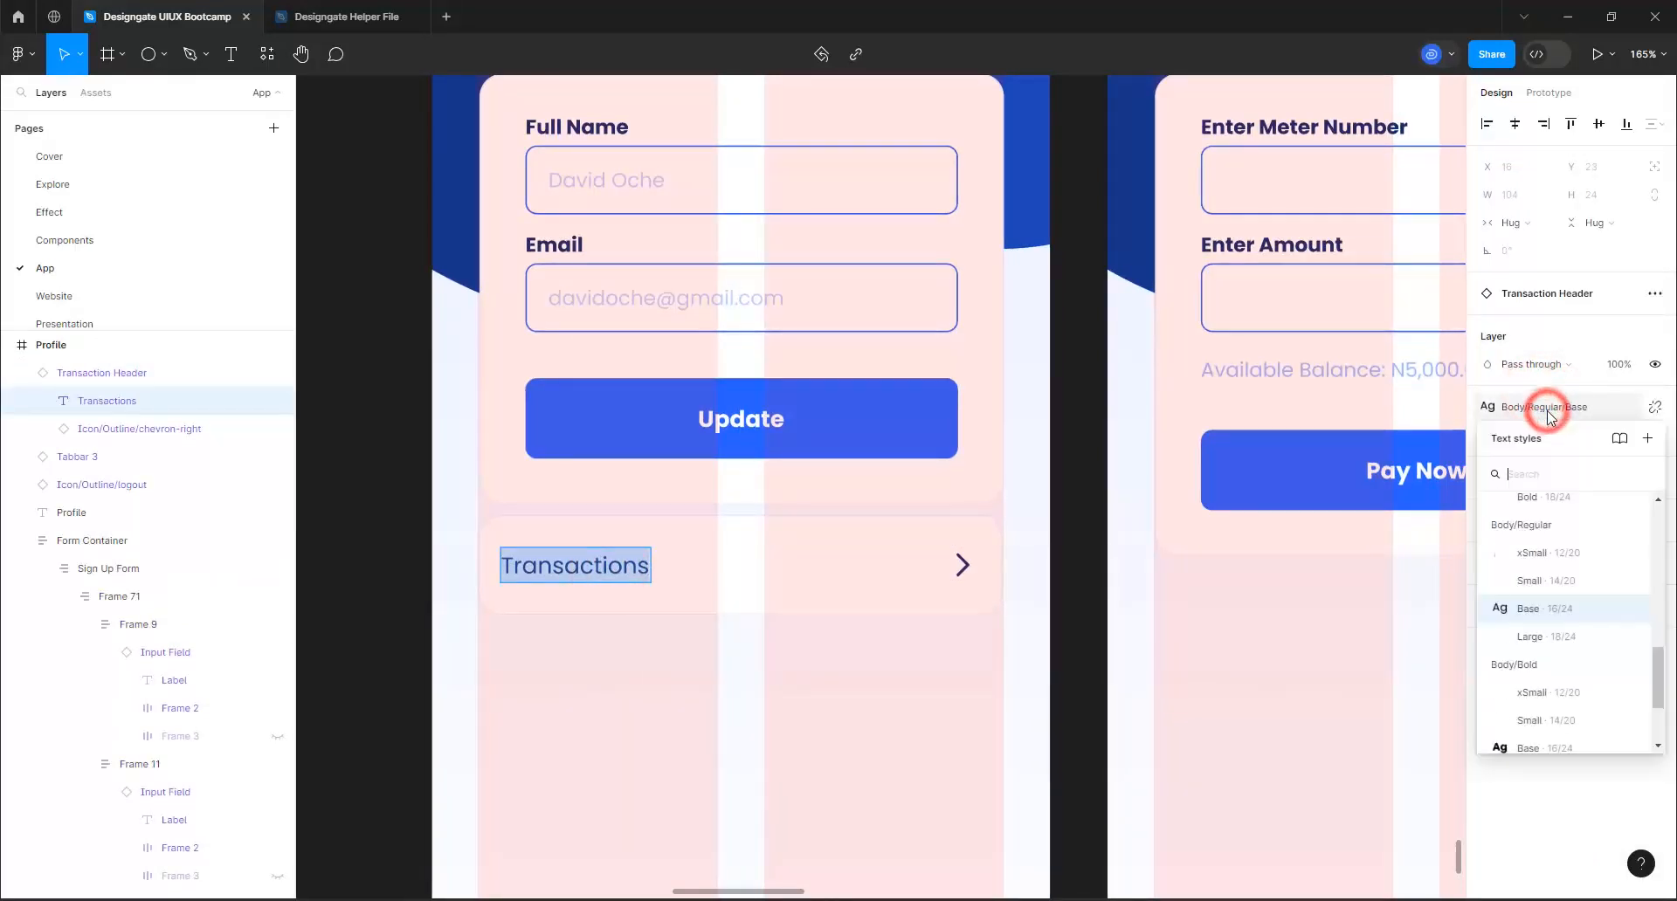
scroll(1563, 679, "down", 2)
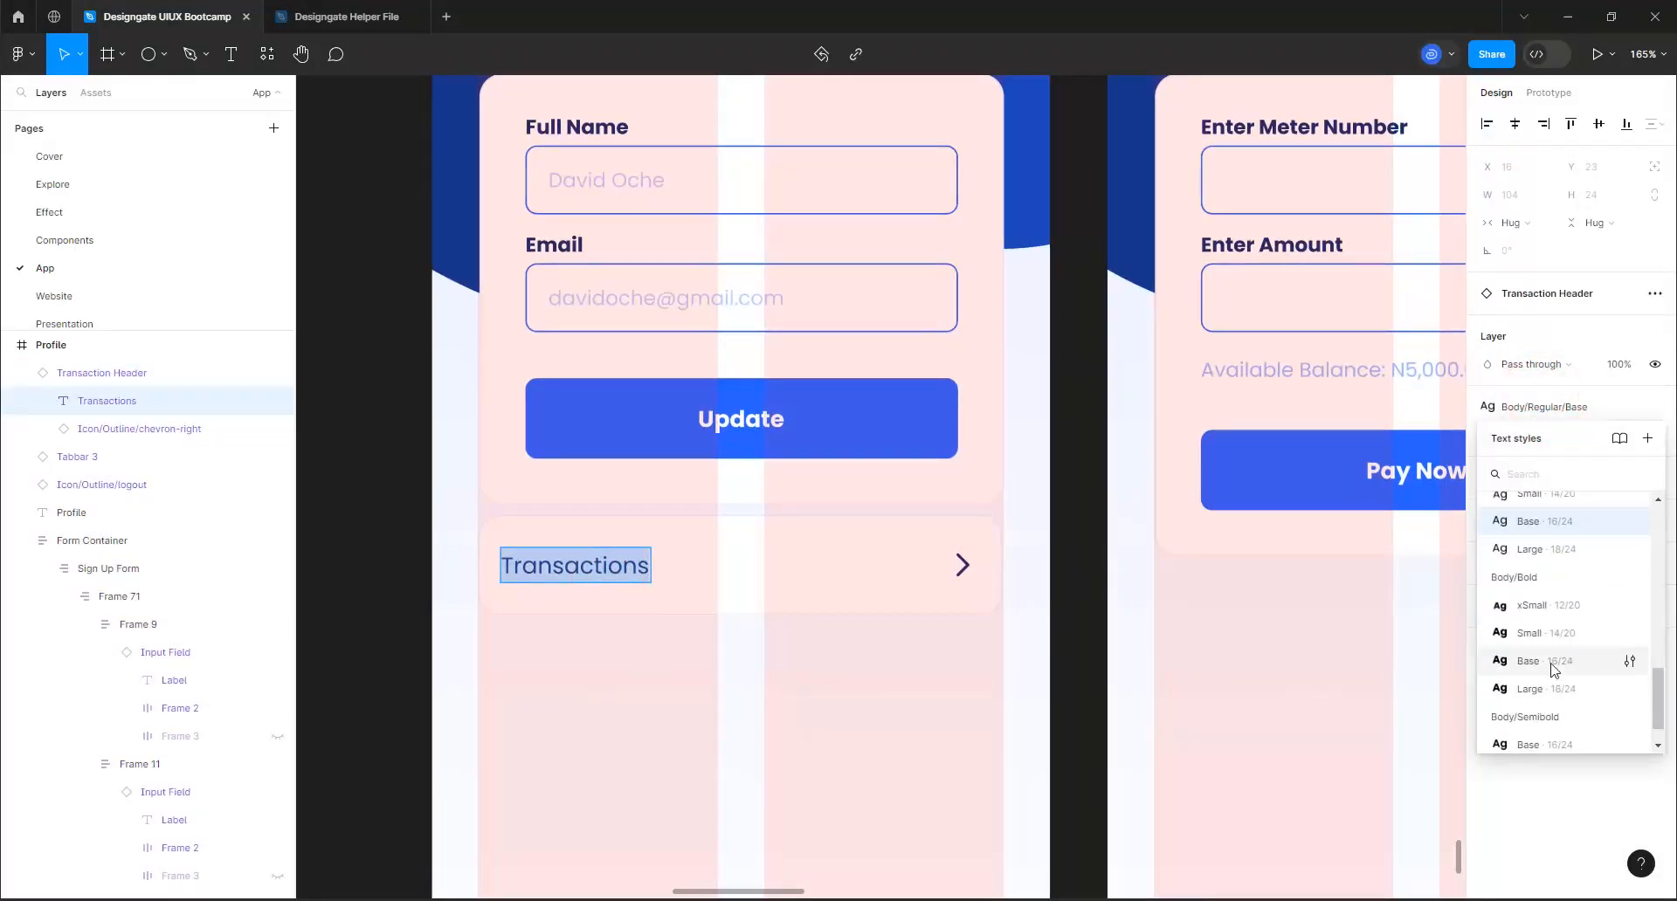
left_click(1551, 668)
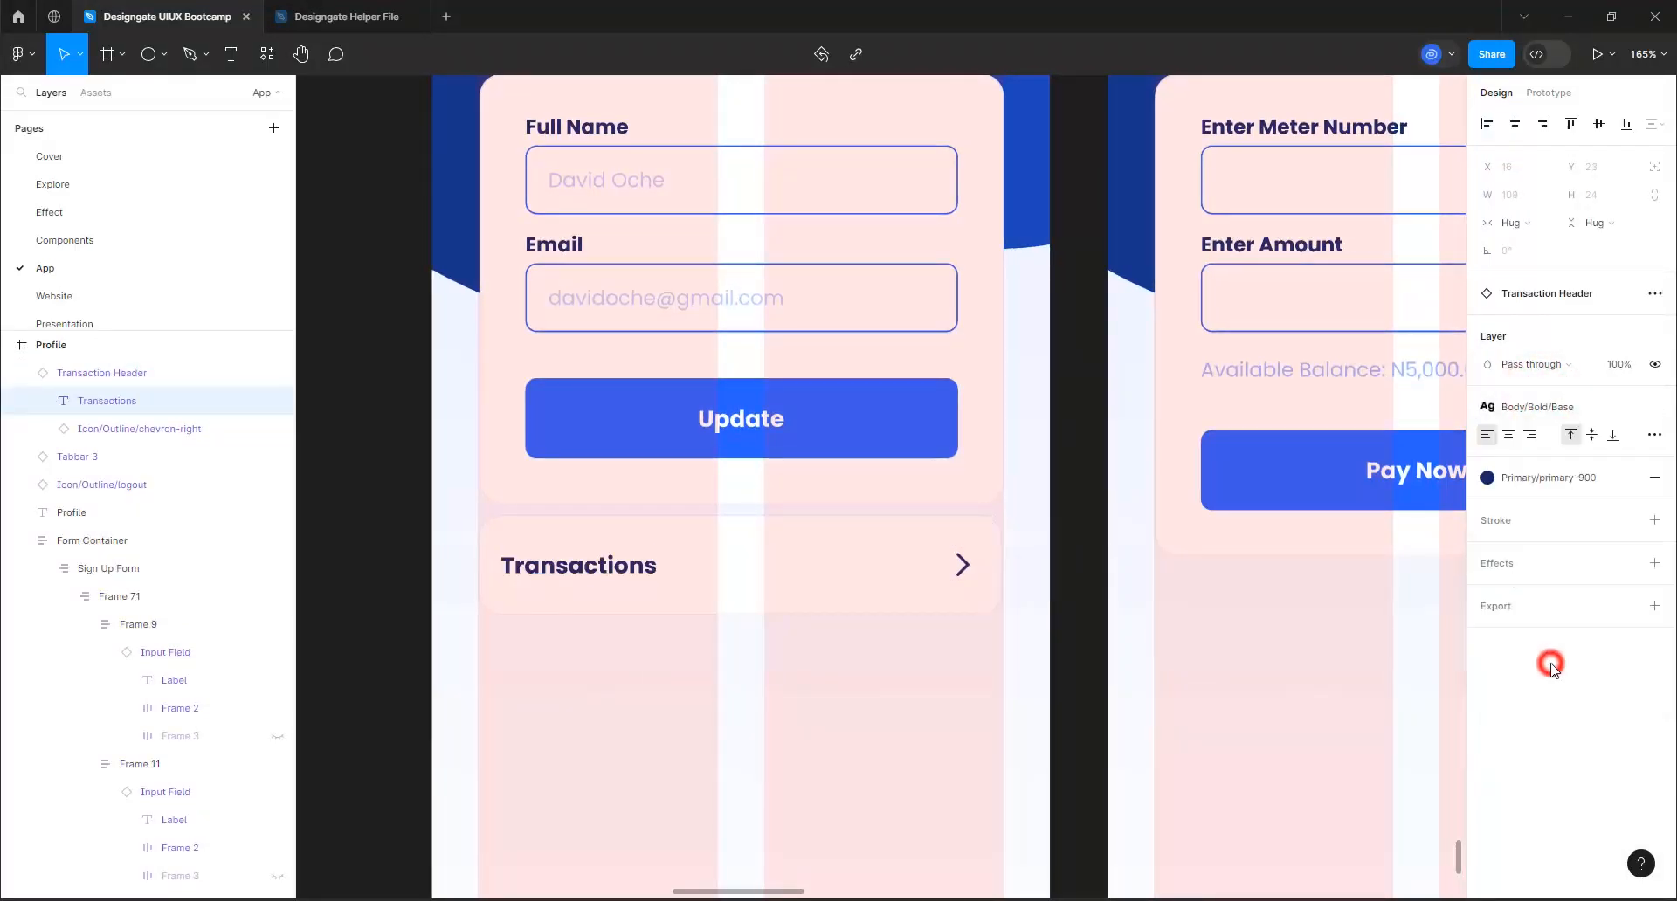
left_click(1551, 406)
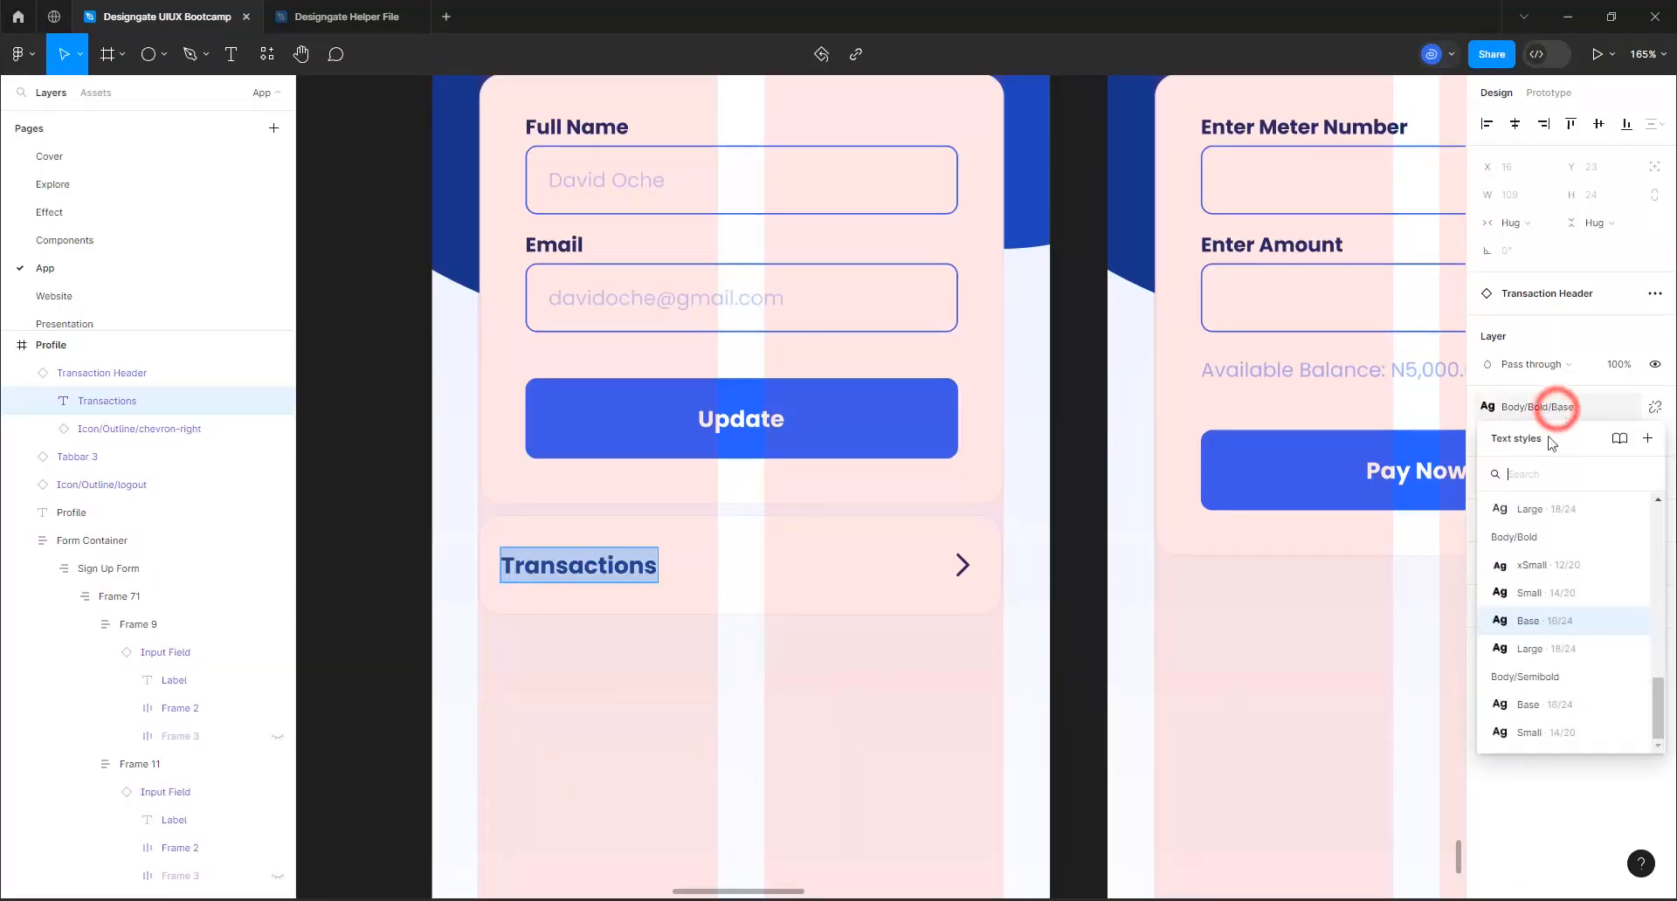
left_click(1531, 707)
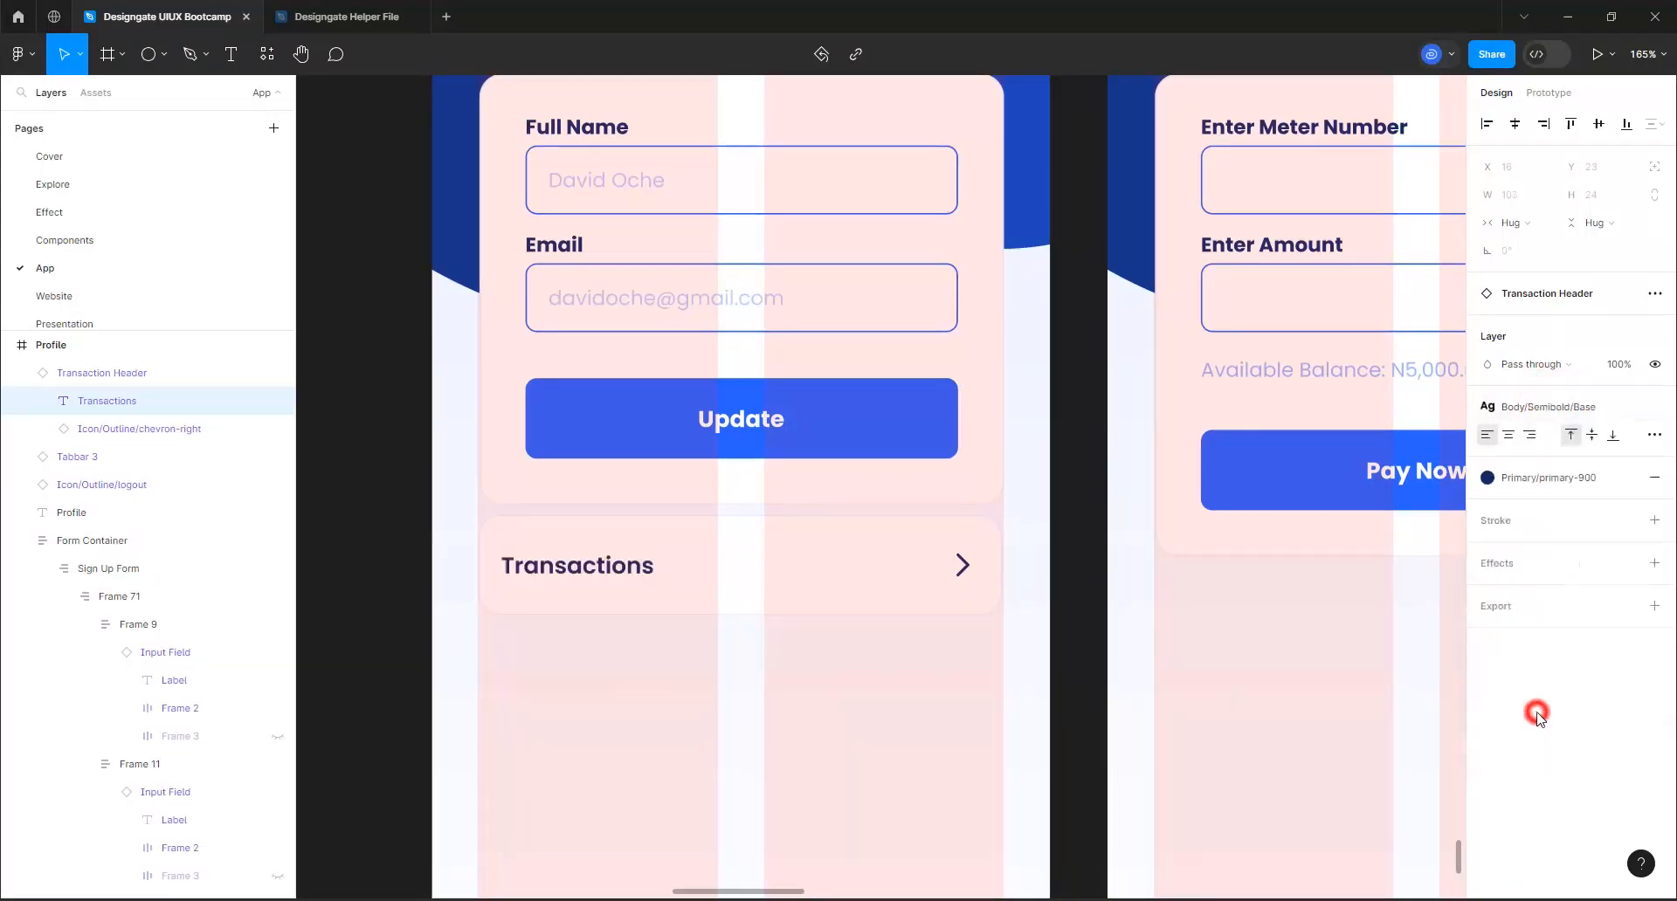
left_click(829, 587)
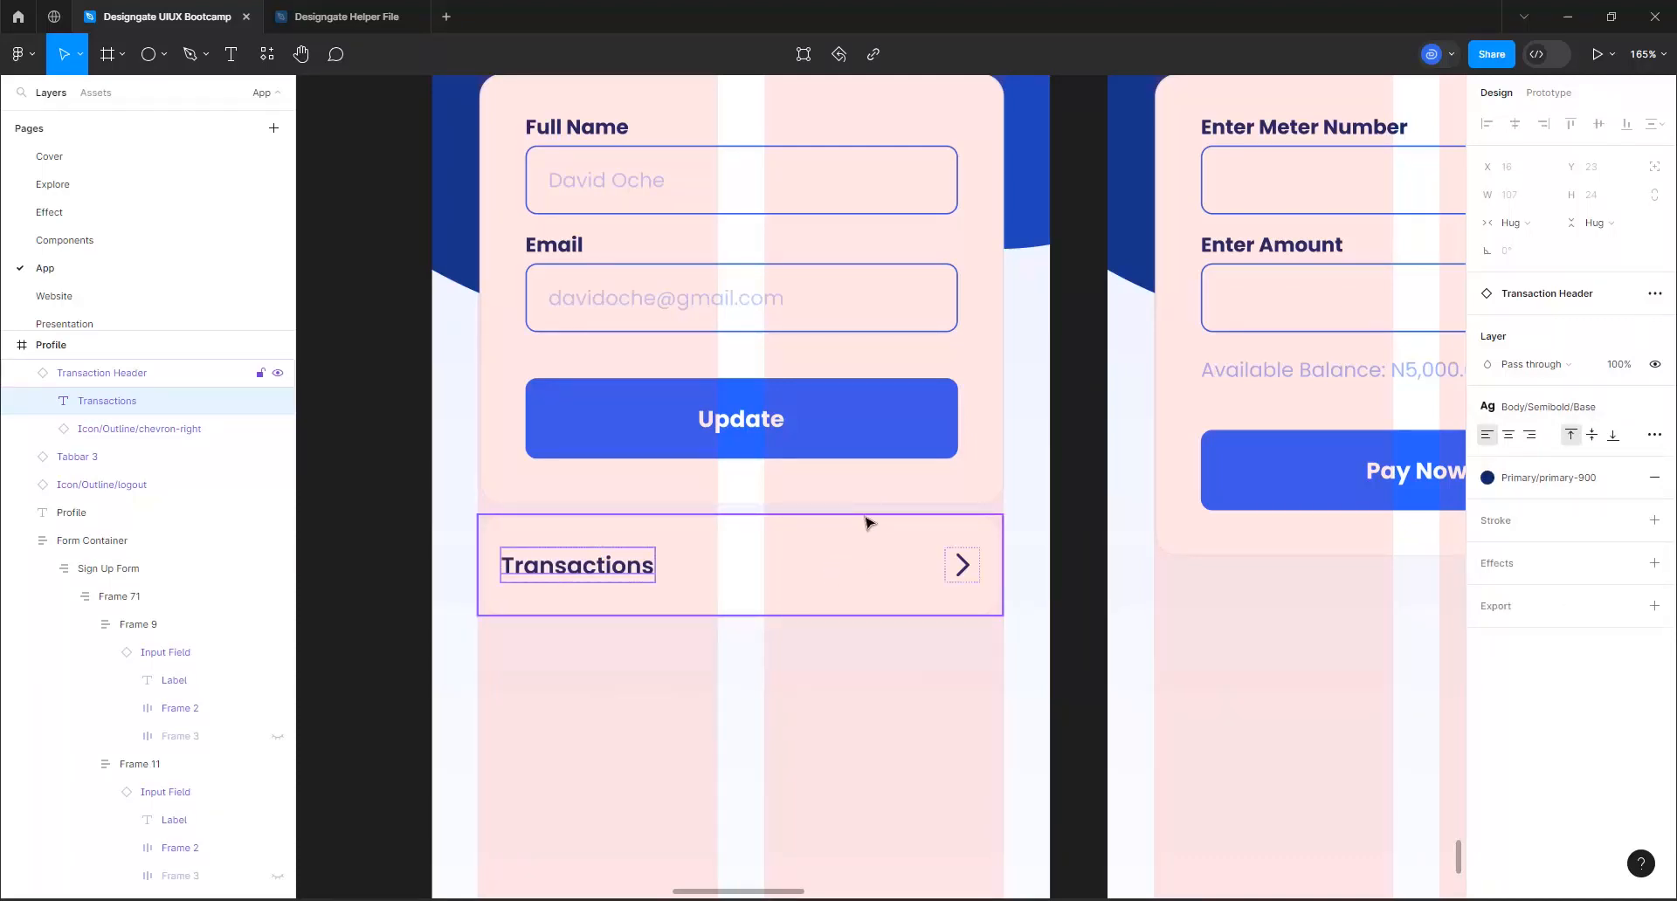
Move the Transactions row down to Y 514, checking its distance from the form container above
key("alt")
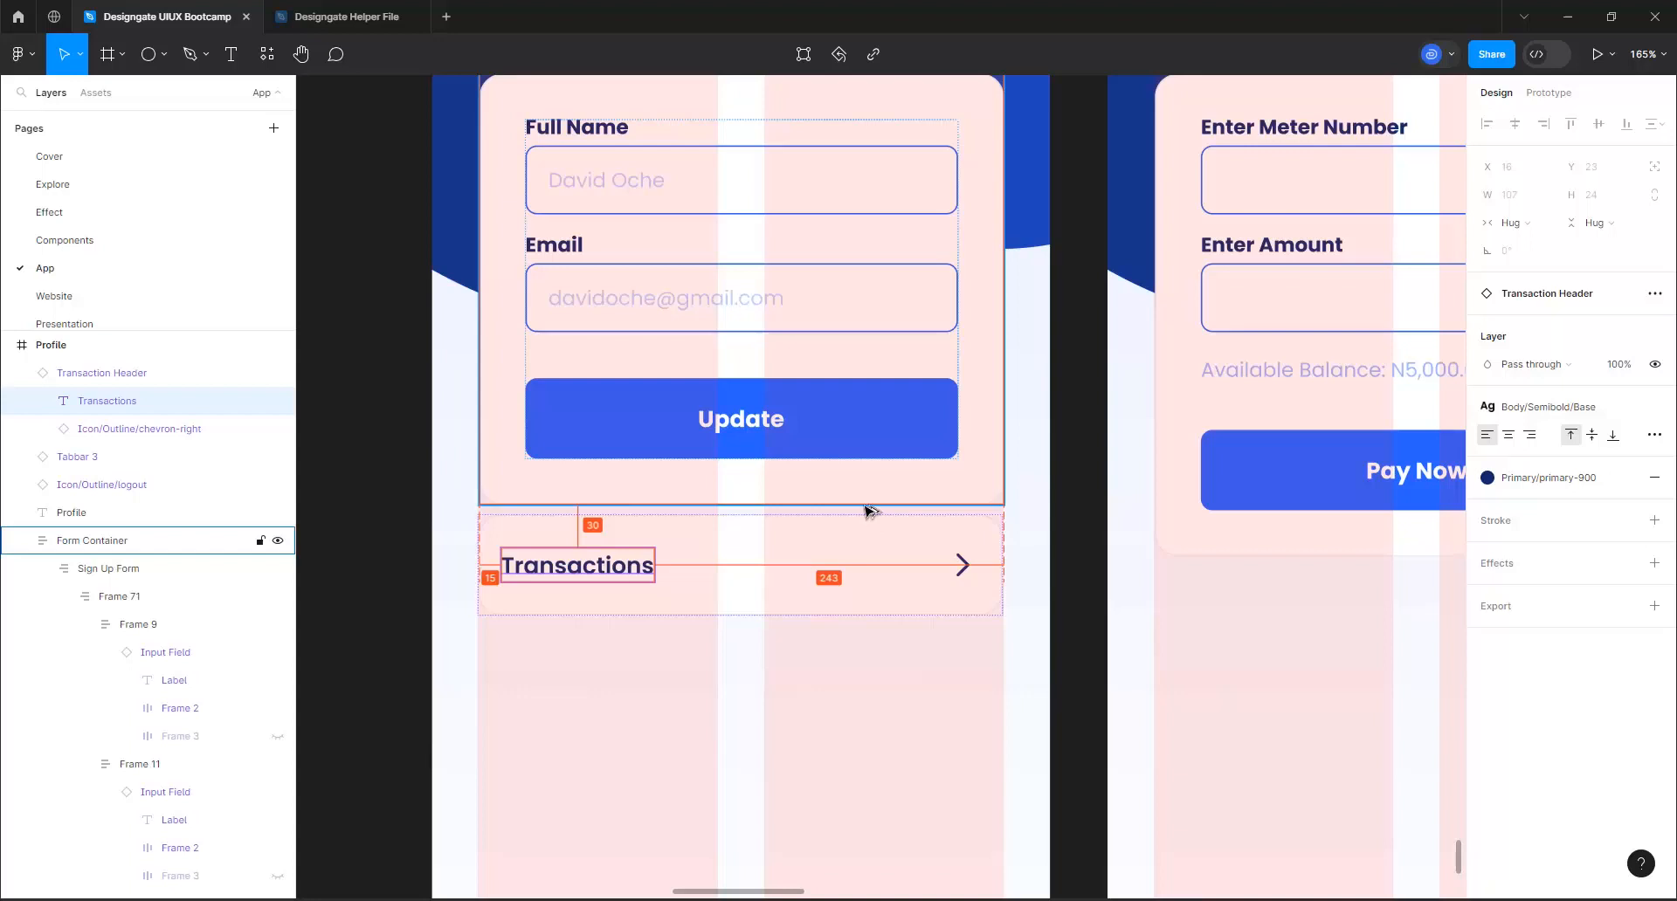
left_click(845, 569)
left_click_drag(841, 550, 839, 583)
key("alt")
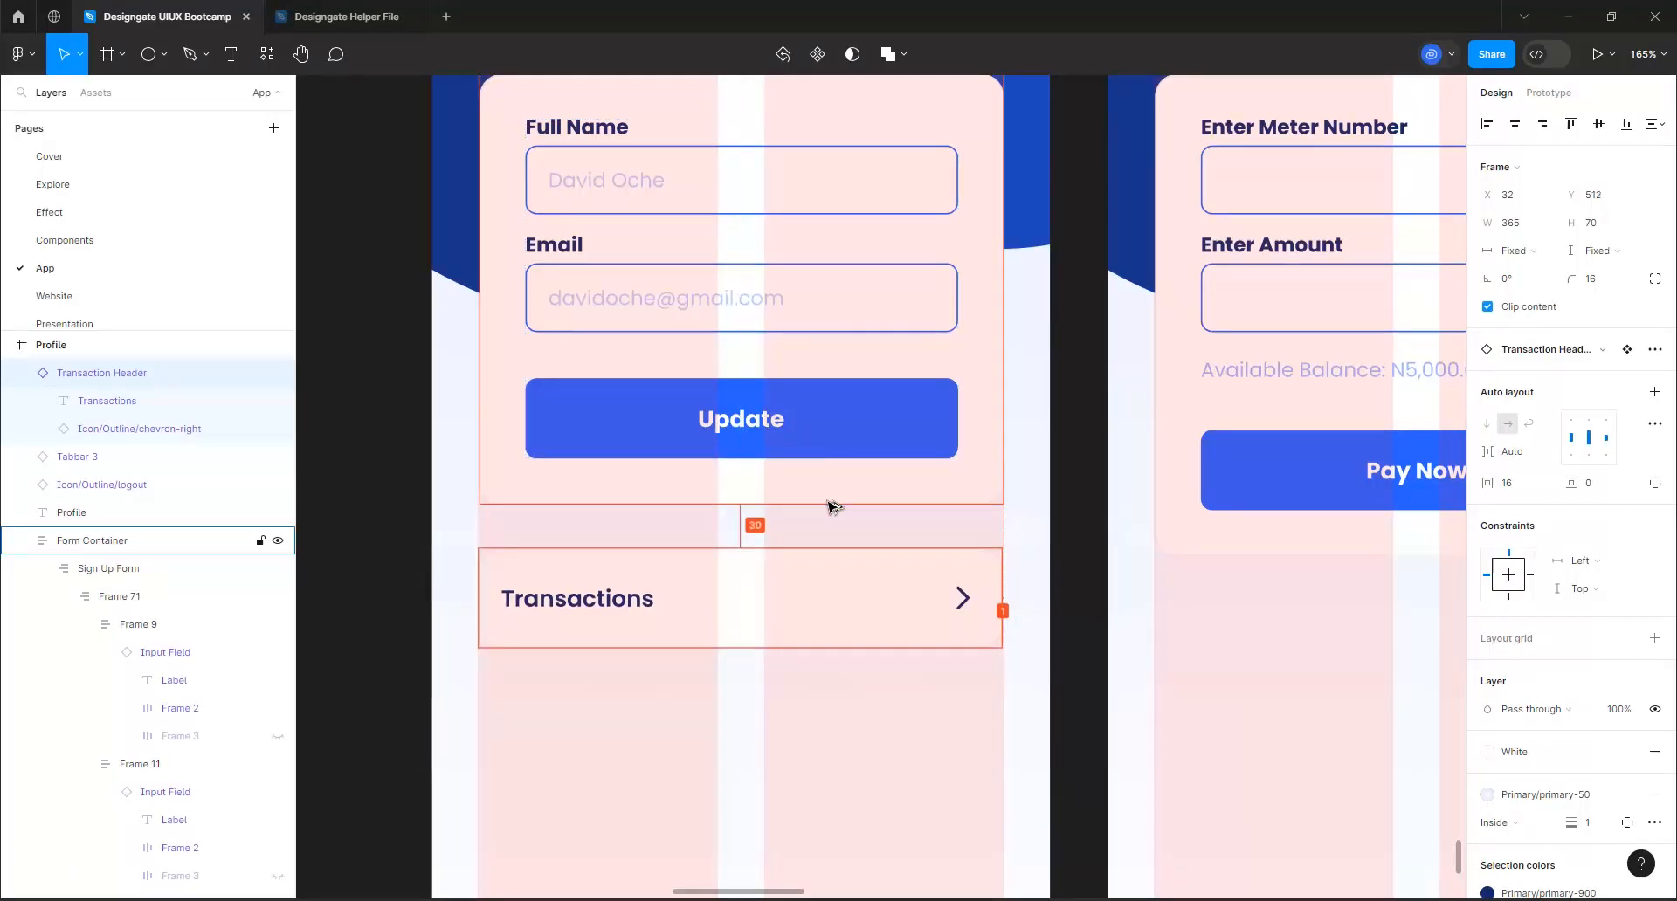
key("Down")
key("Down")
key("Down")
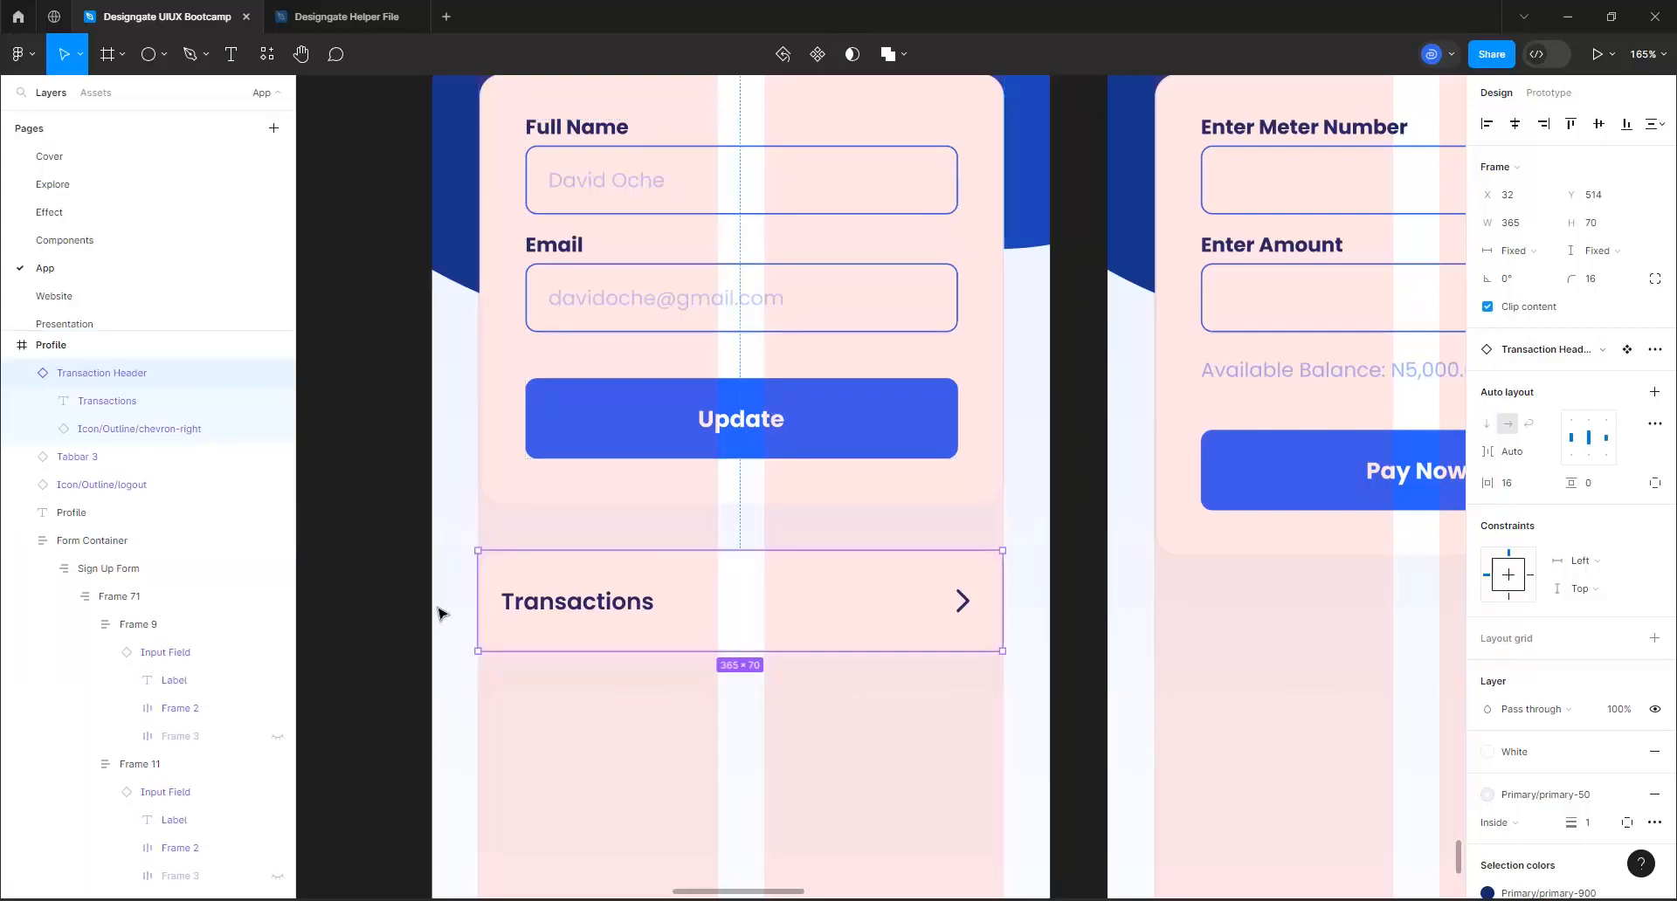
Replace the label of the row below the Profile form with "Change Password"
double_click(604, 600)
double_click(604, 600)
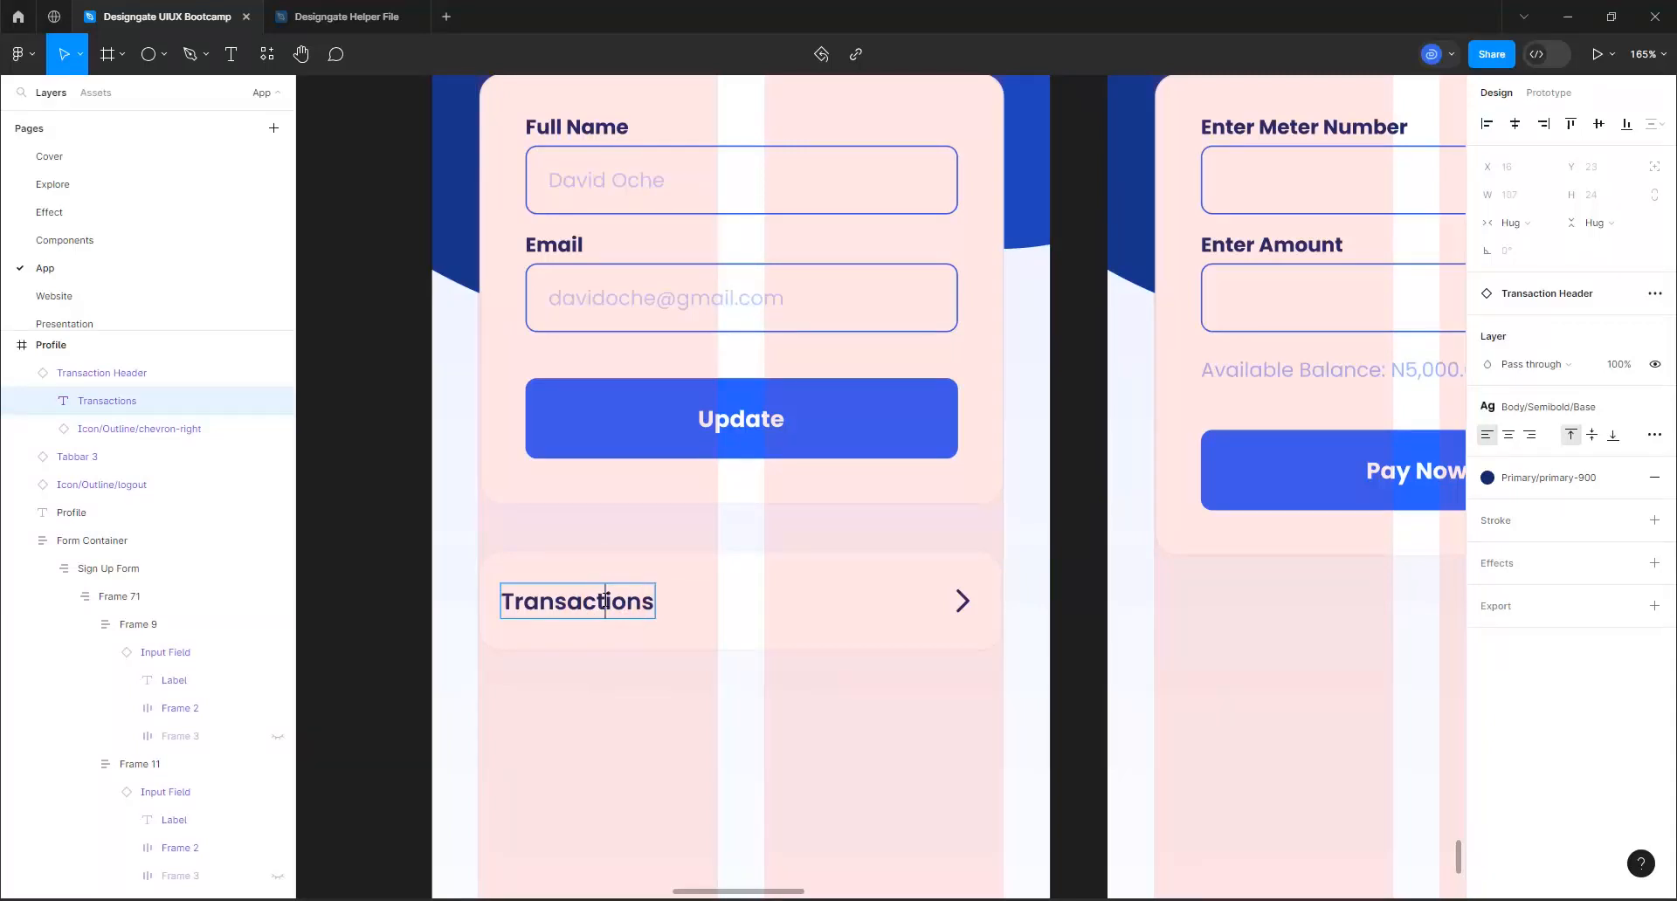
type("CHange Password")
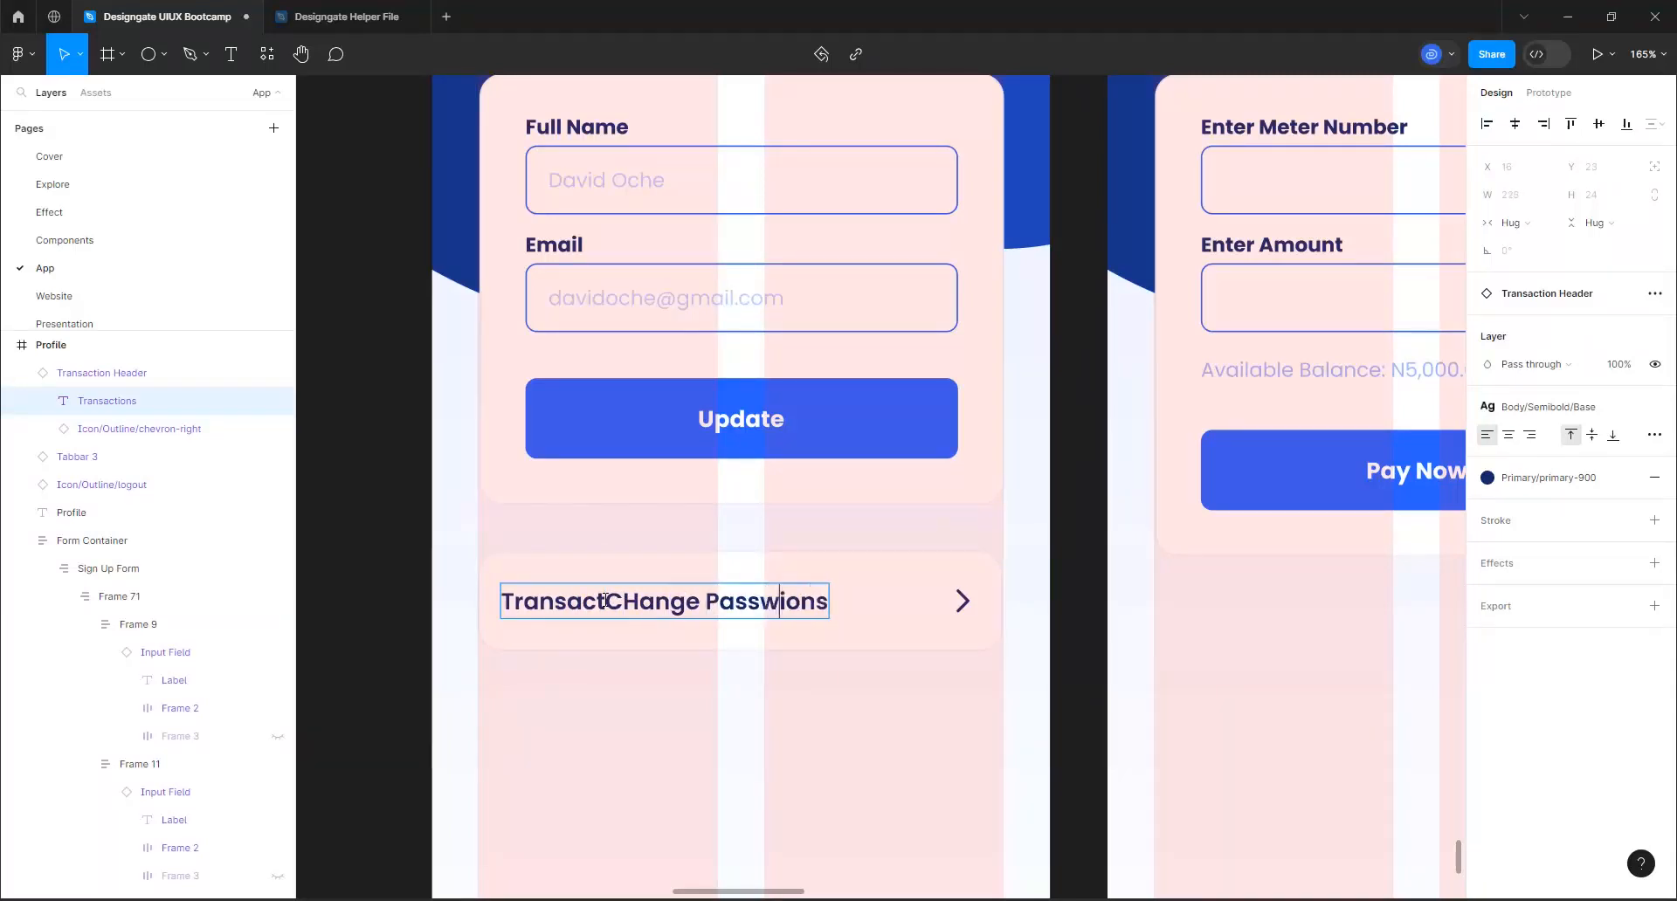
key("ctrl+a")
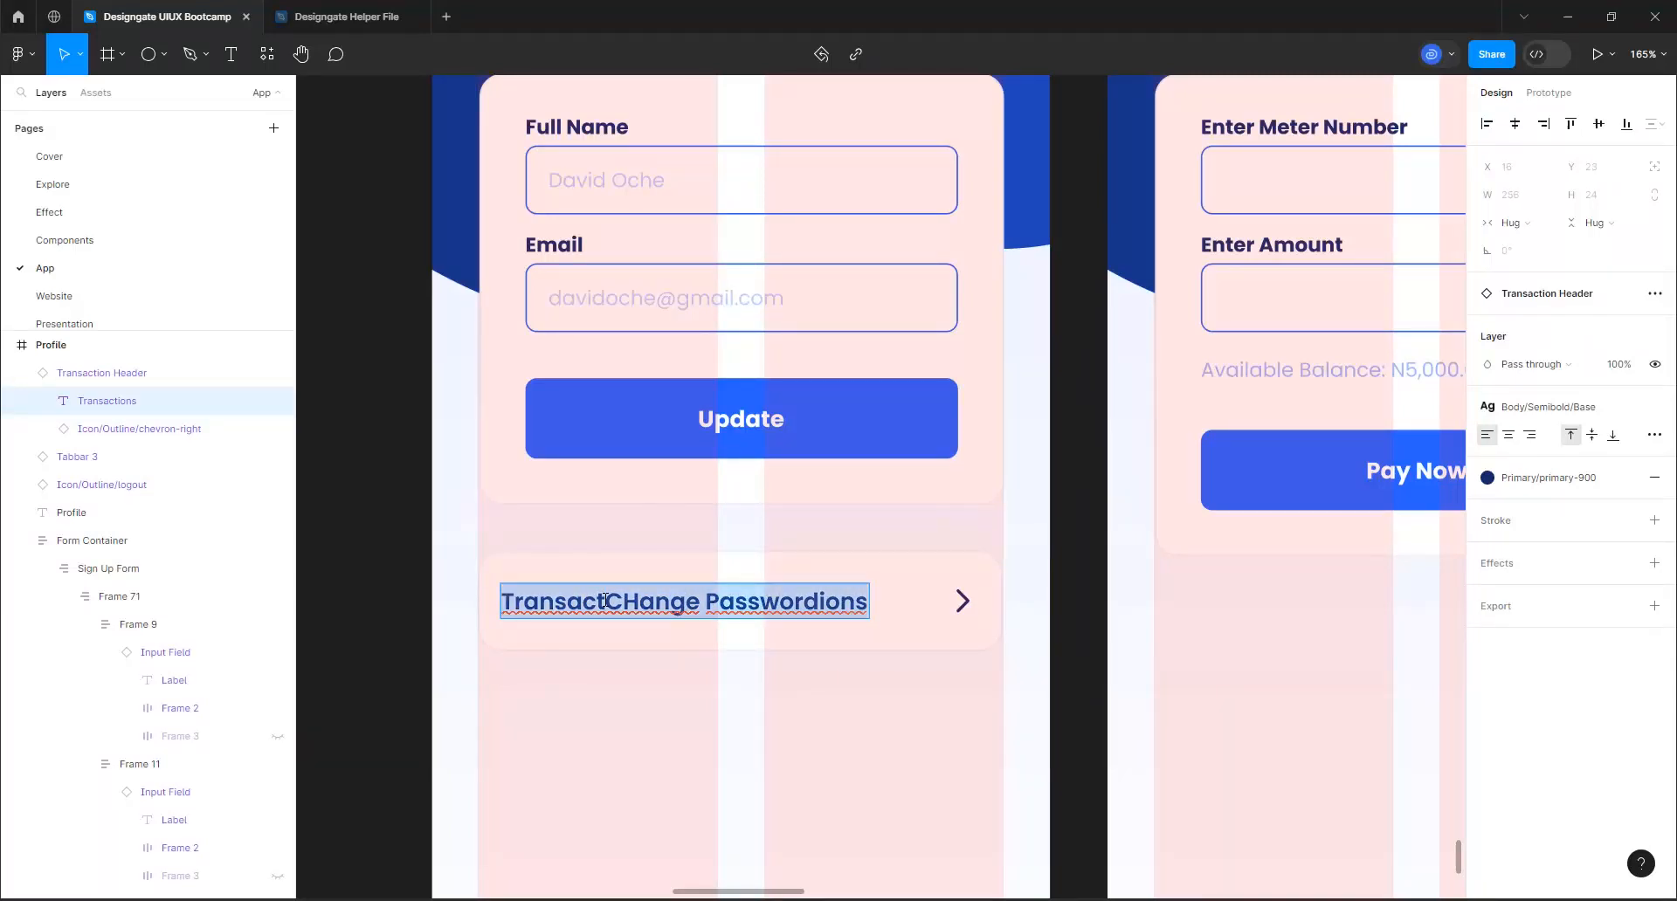
type("Chan")
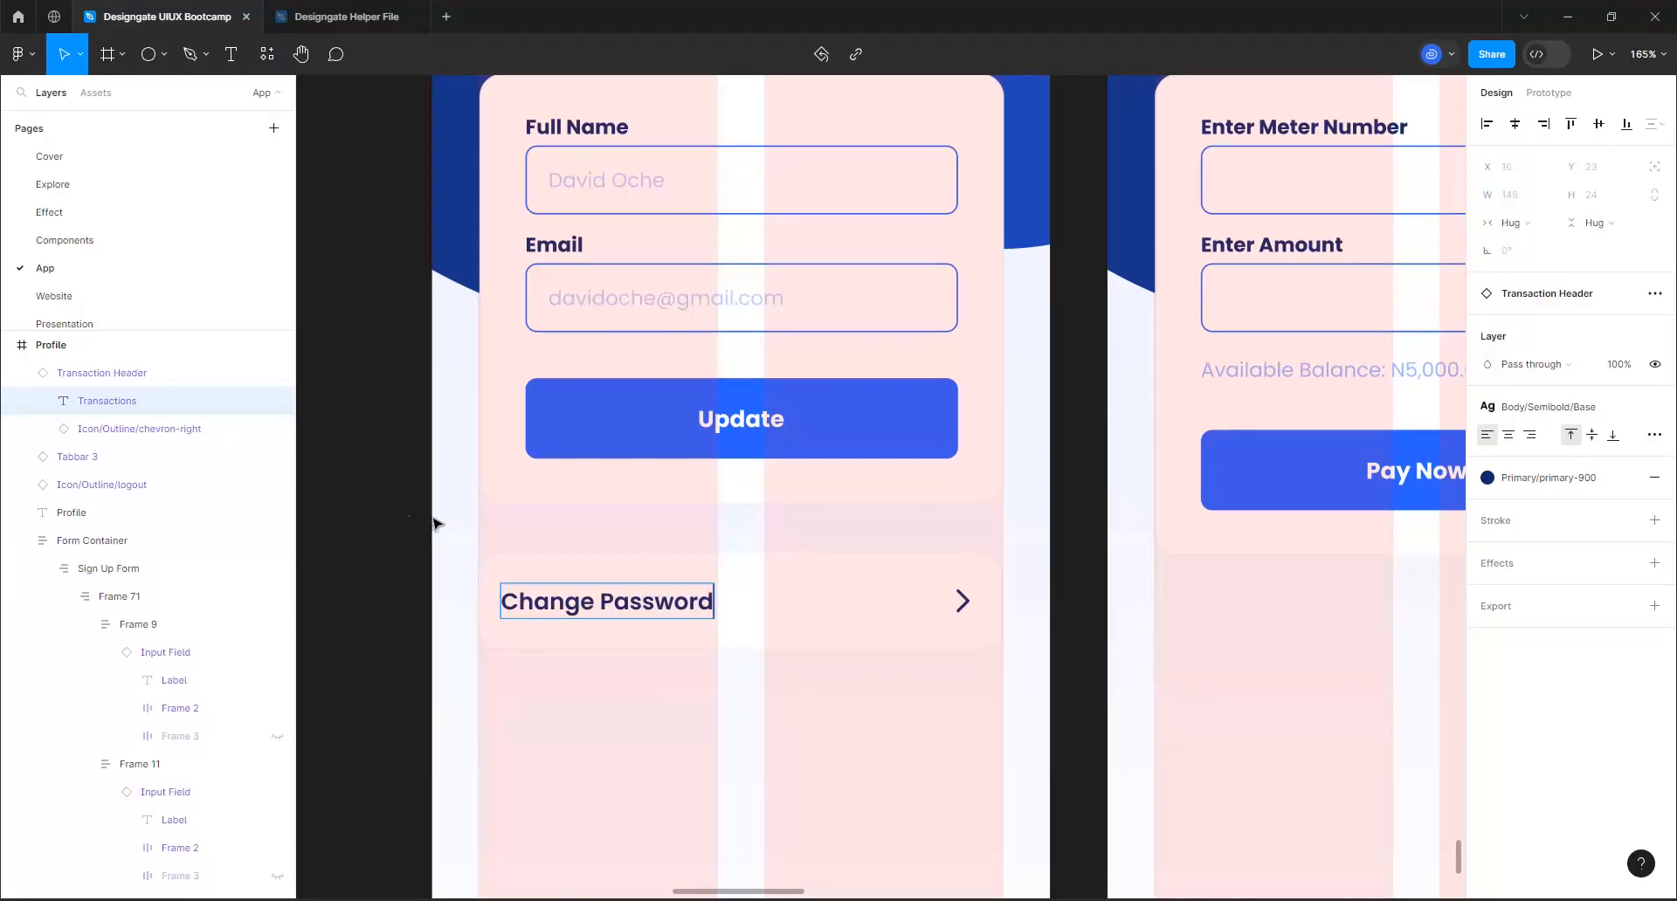
scroll(407, 521, "down", 5)
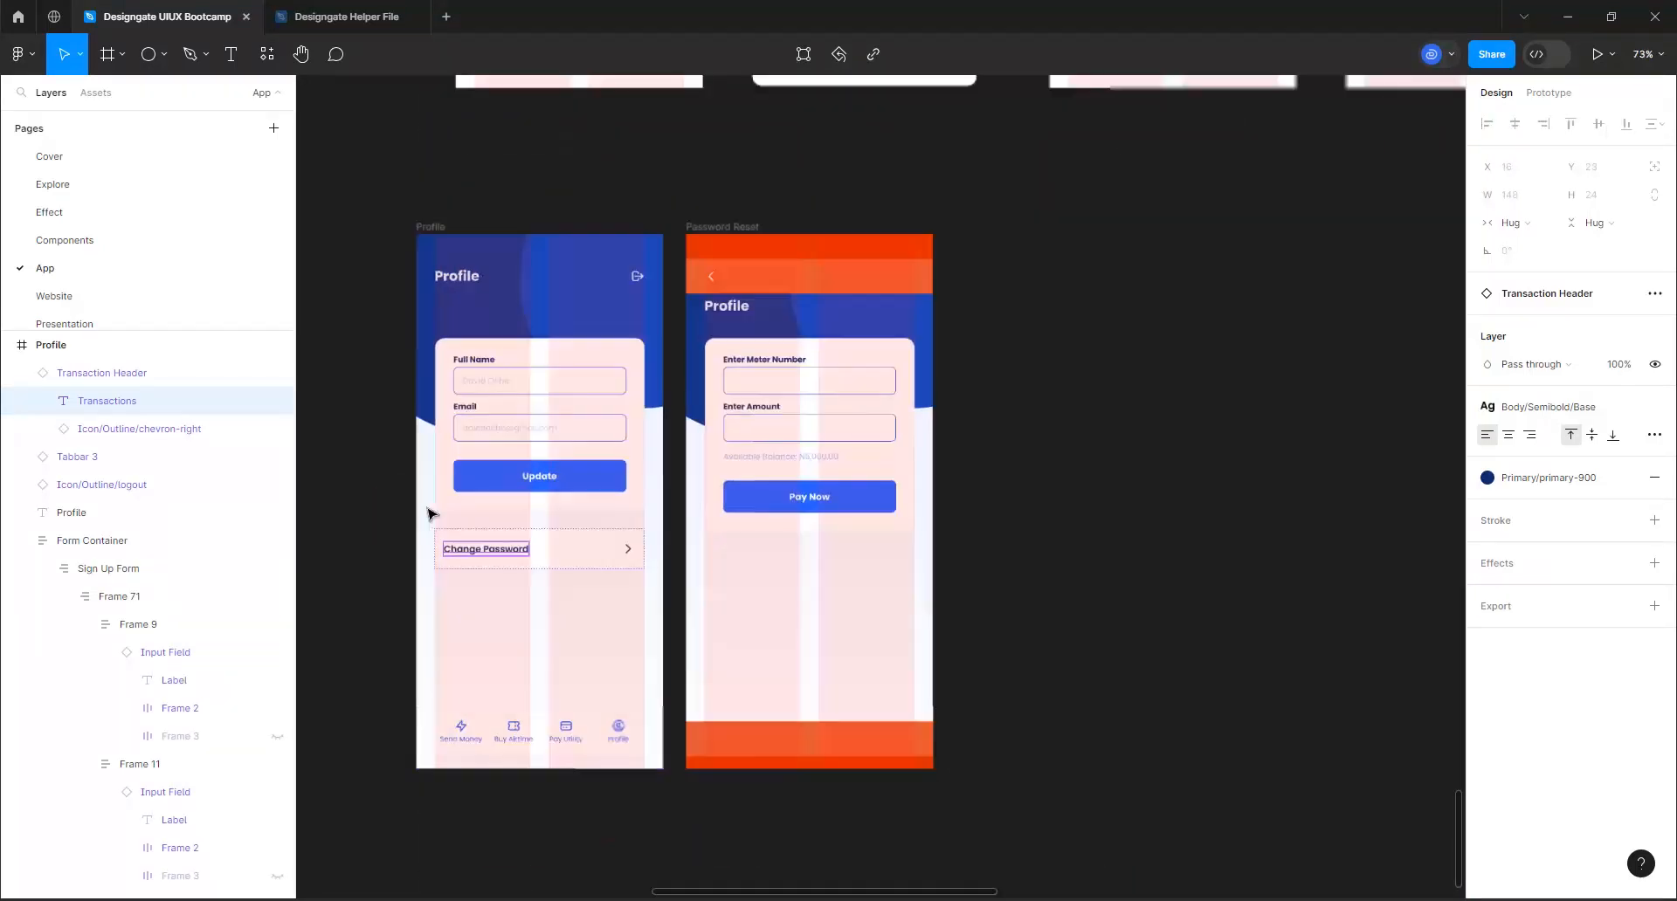
scroll(435, 546, "up", 2)
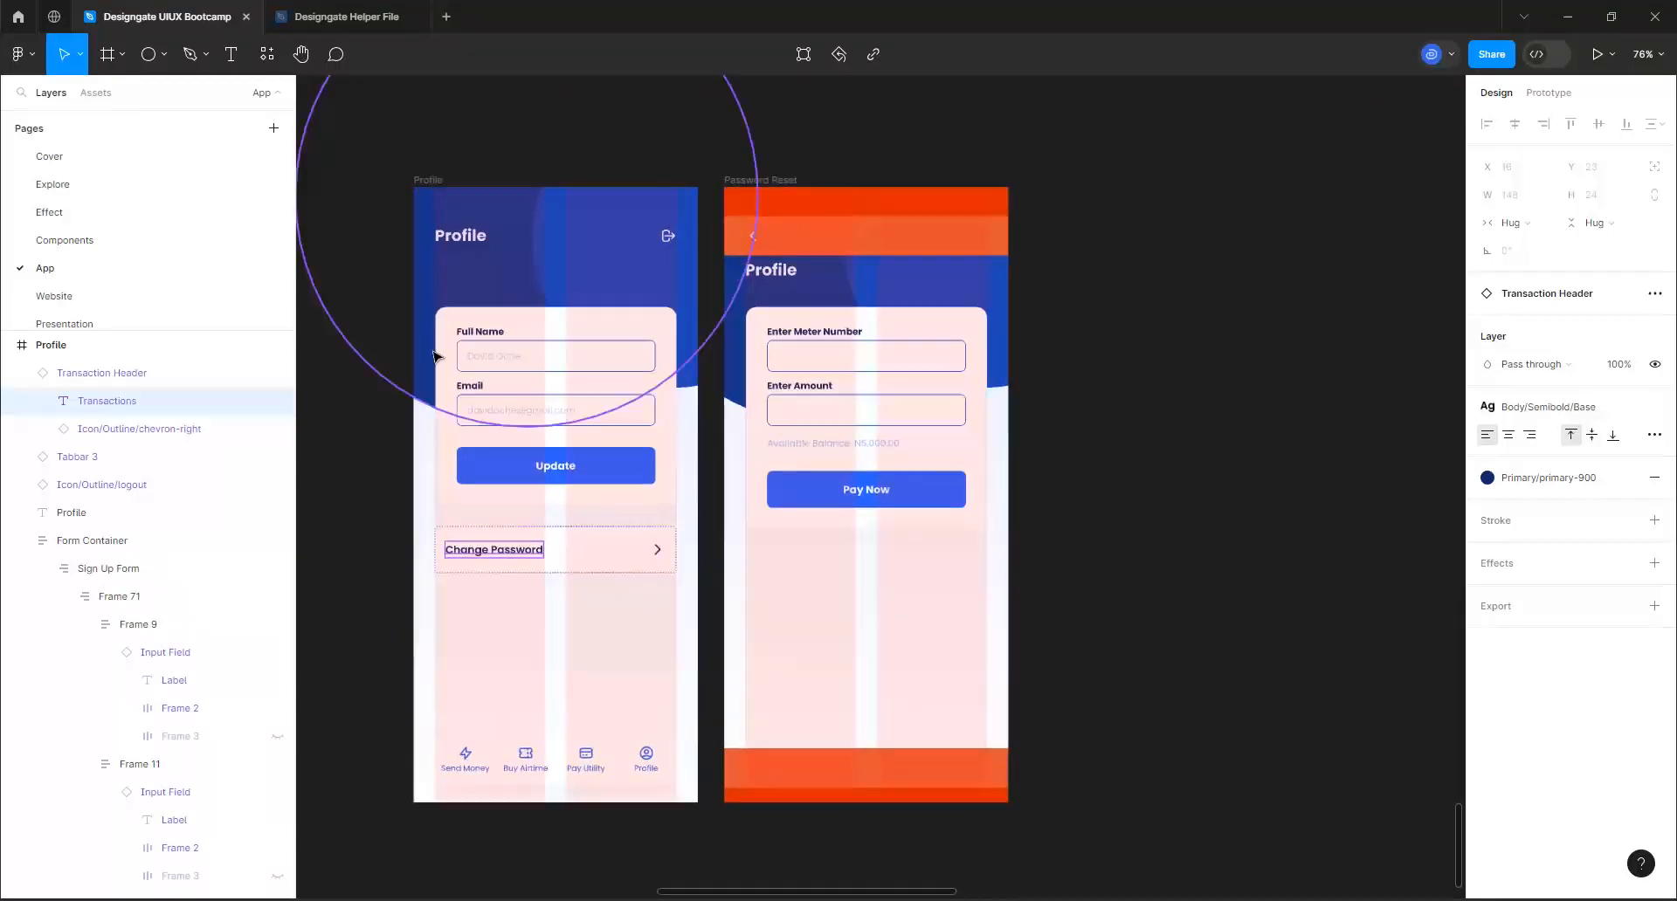
Hide the layout grids on the Profile and Password Reset screens
left_click(429, 174)
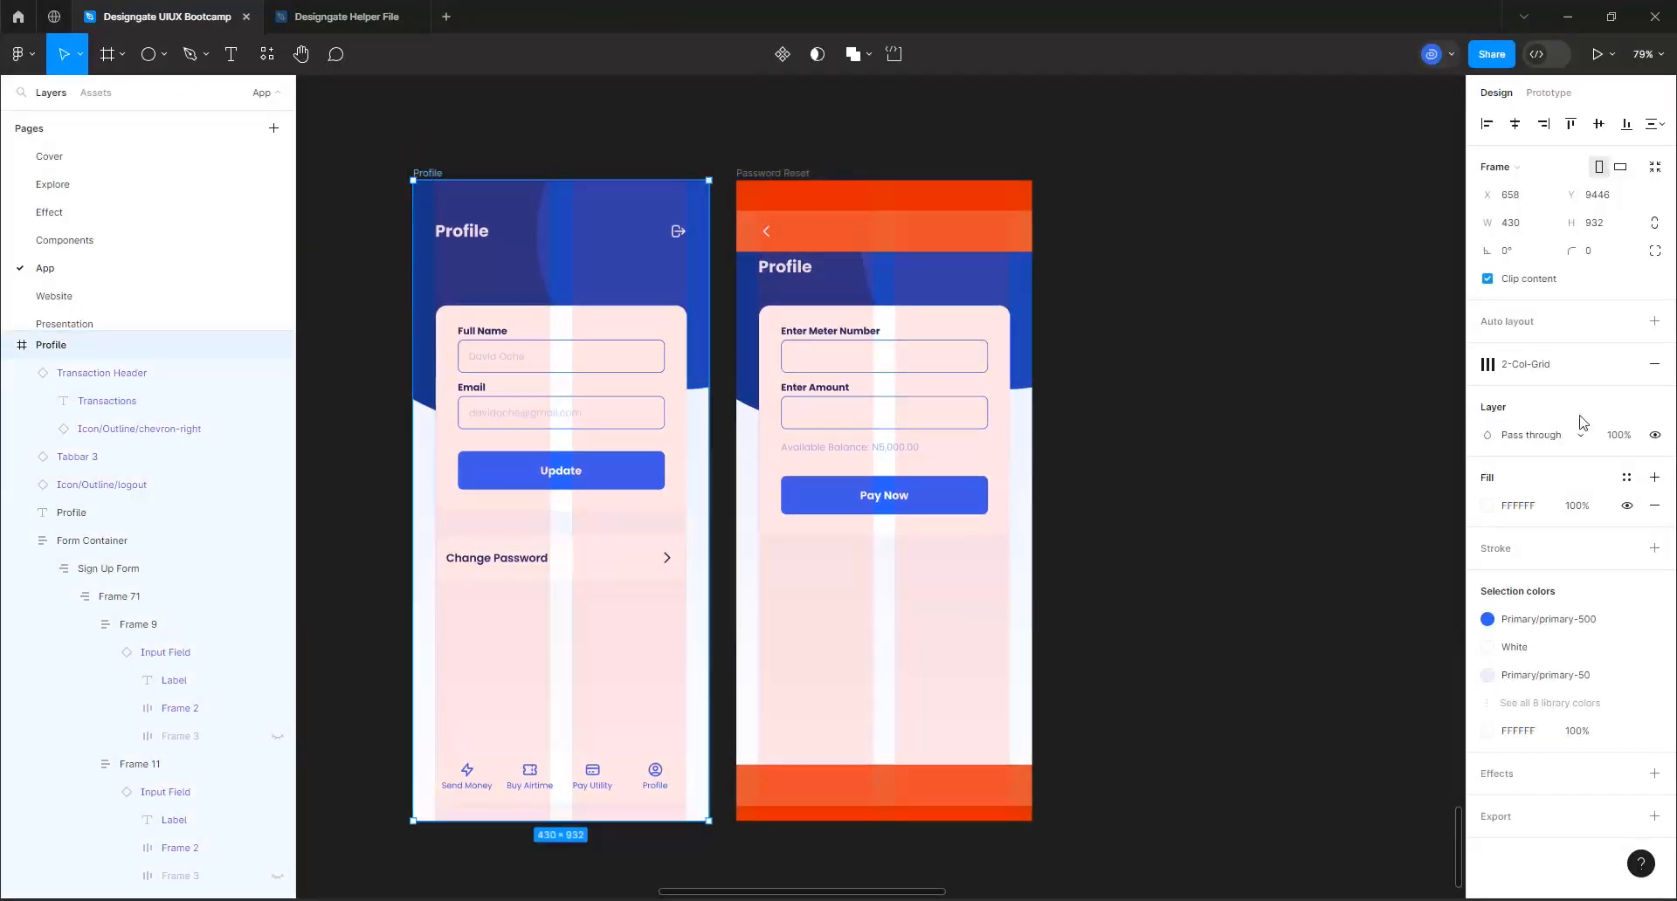
left_click(1599, 363)
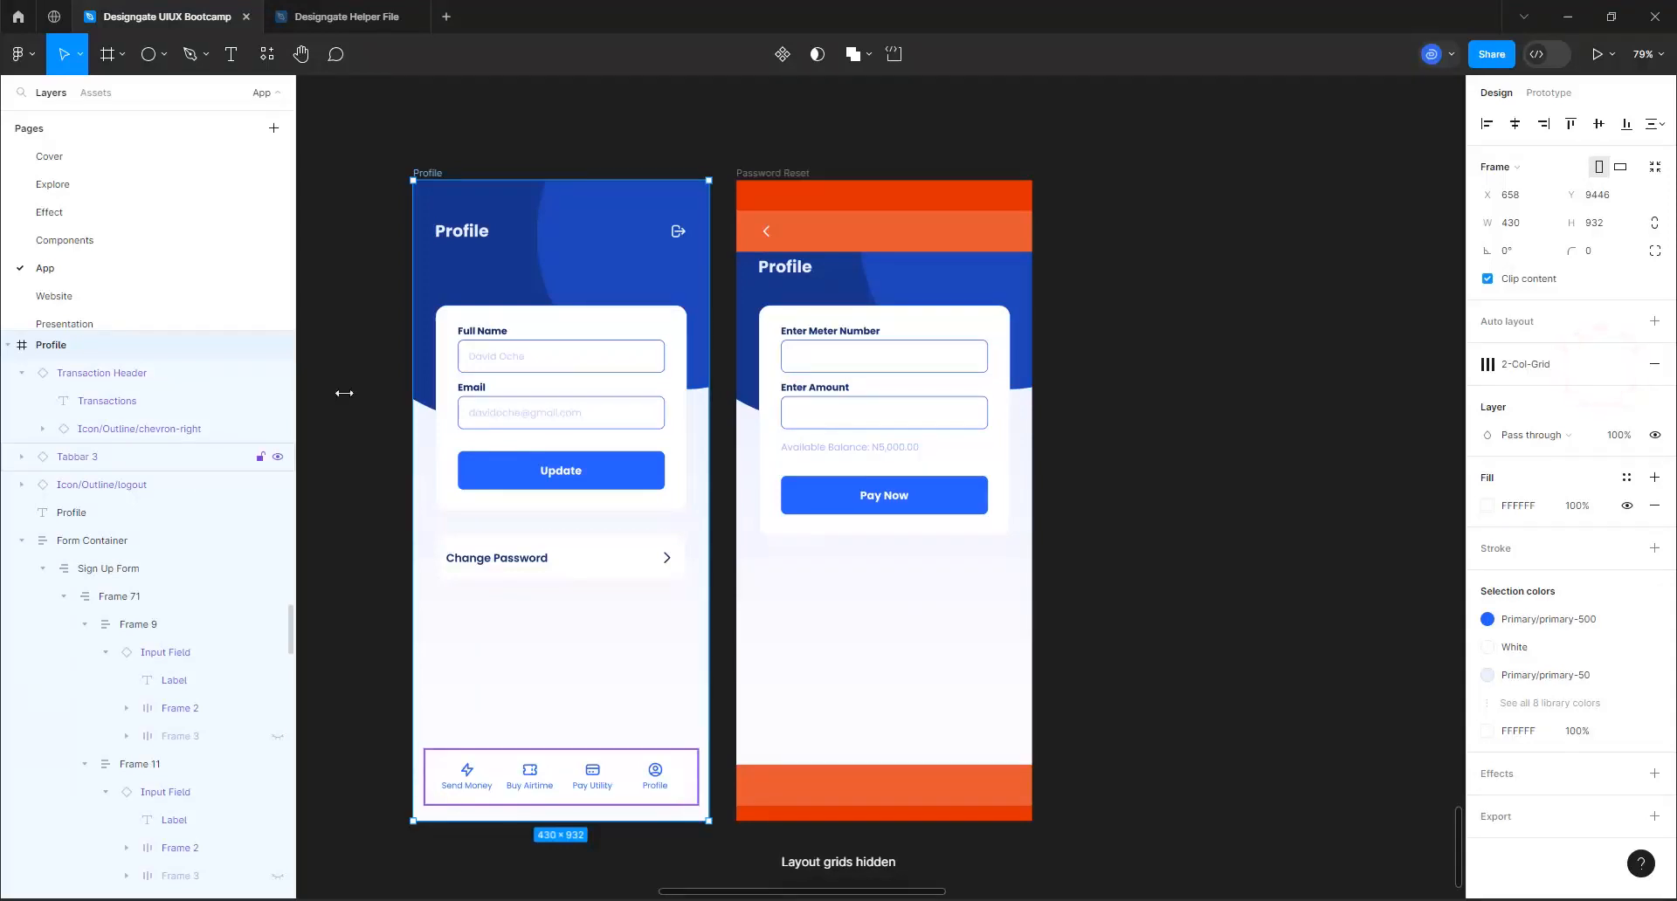
left_click(402, 349)
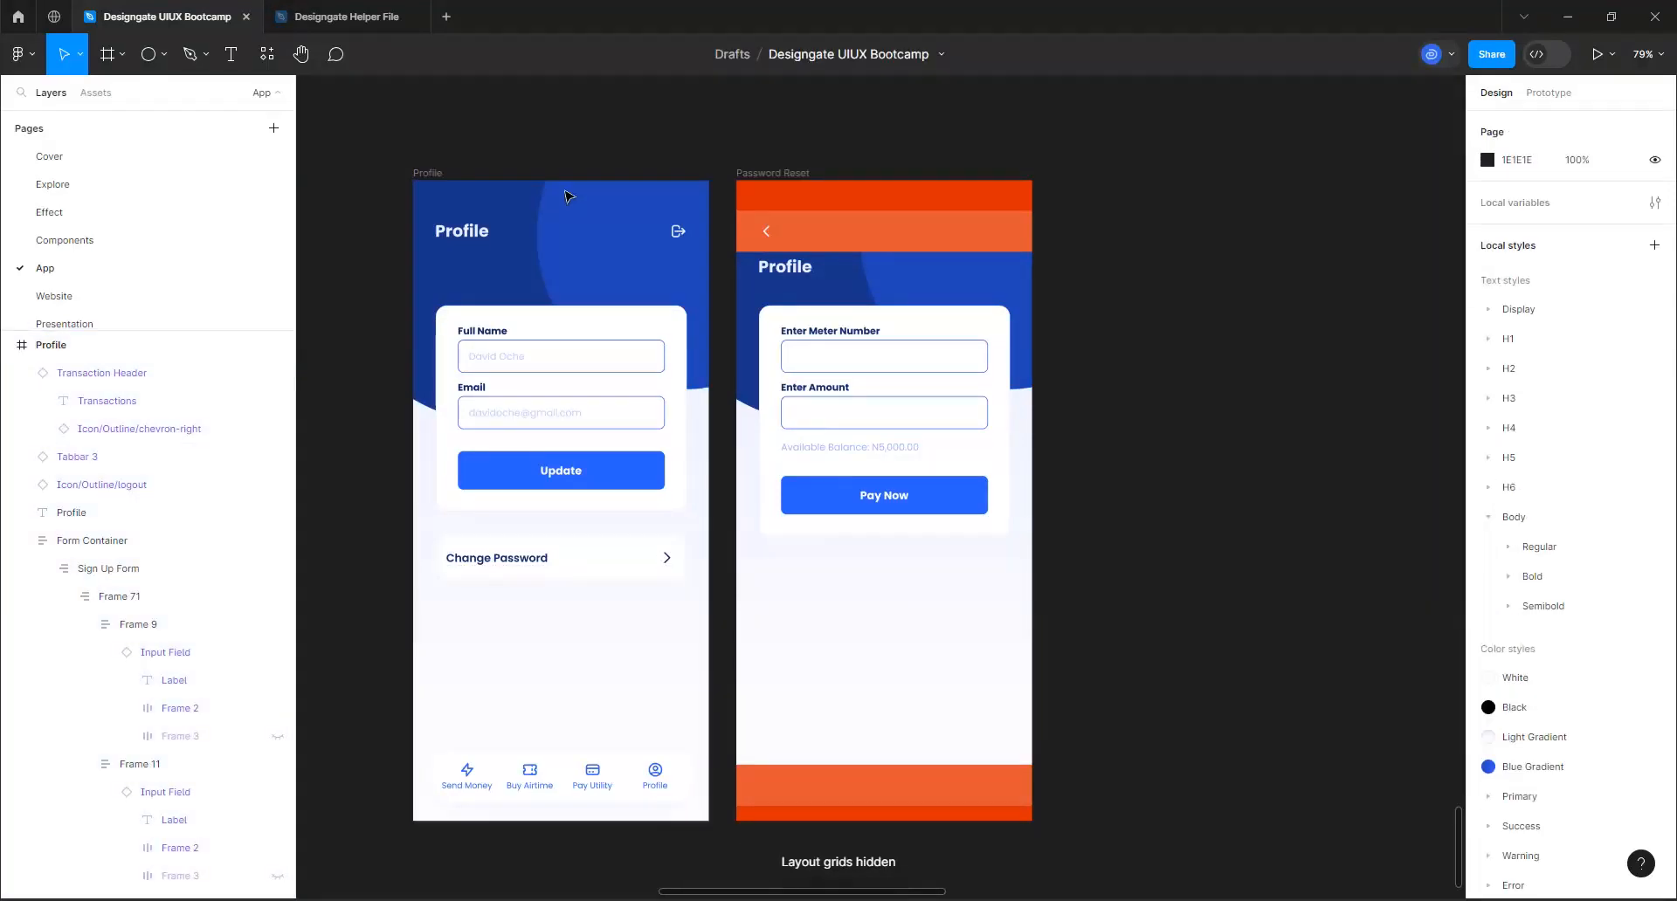
left_click(469, 455)
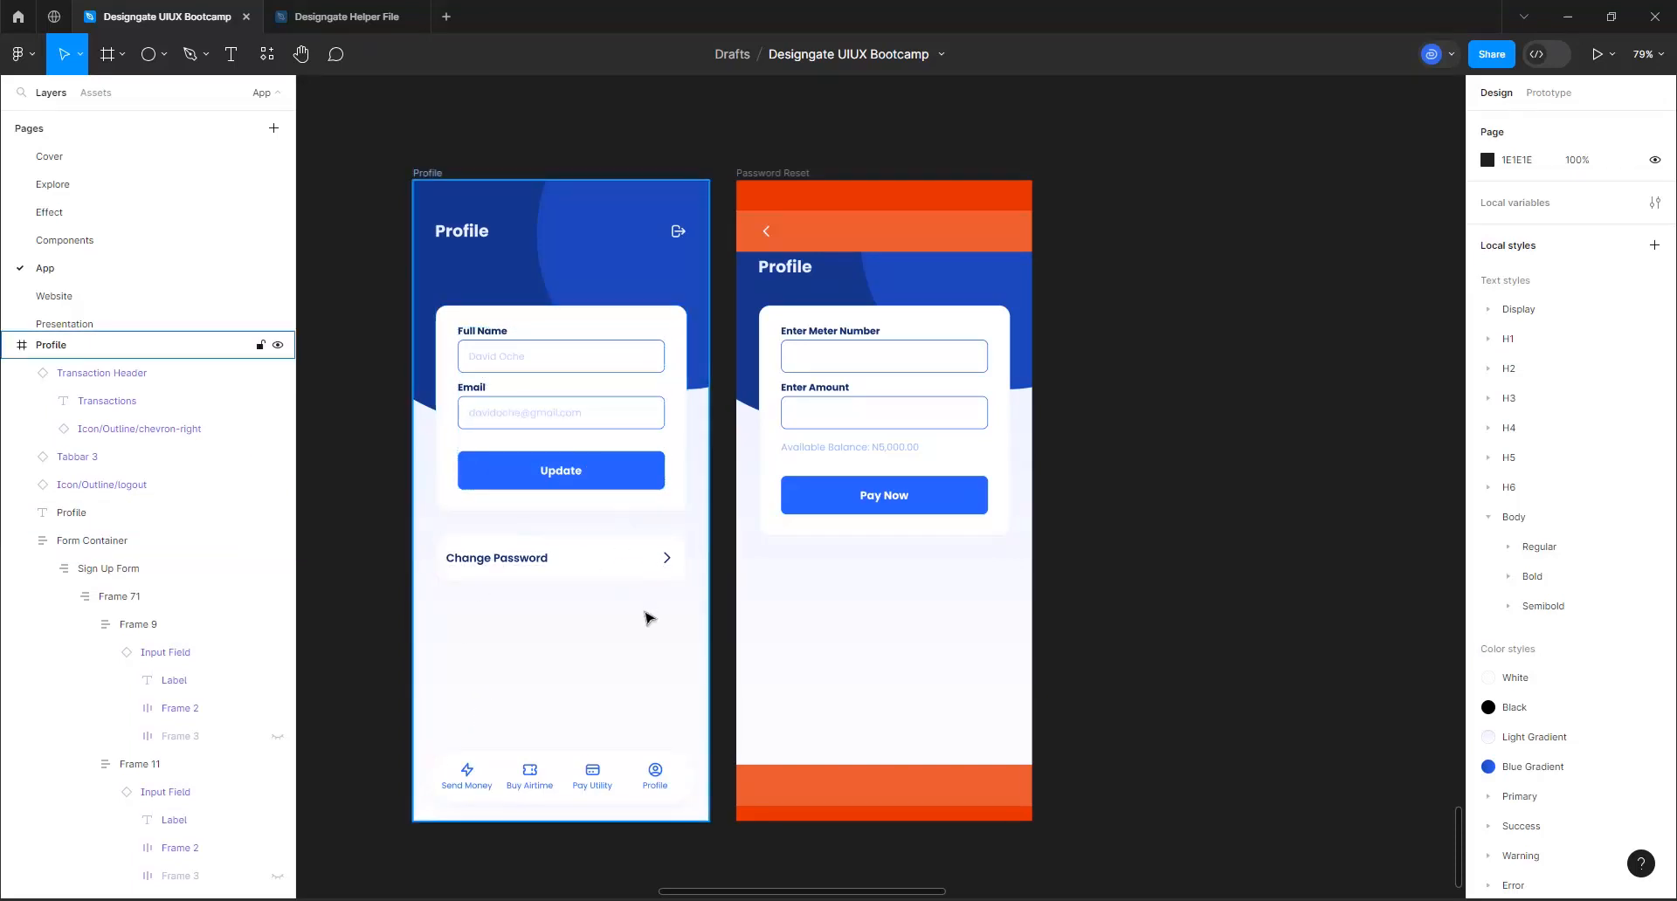
left_click(646, 566)
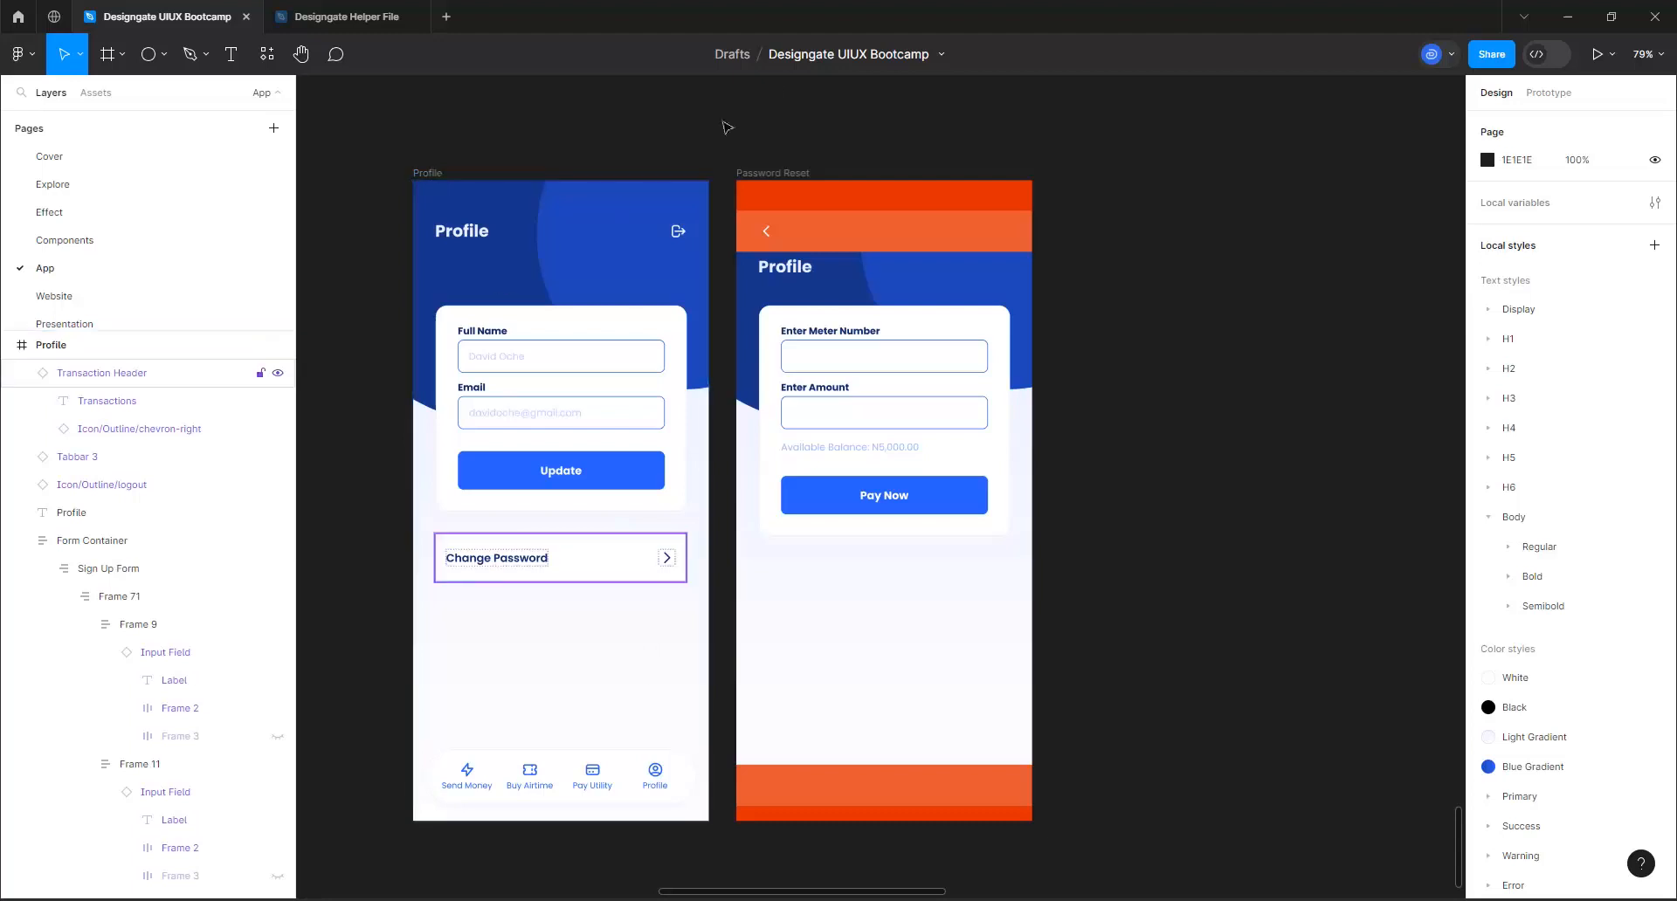
left_click(888, 563)
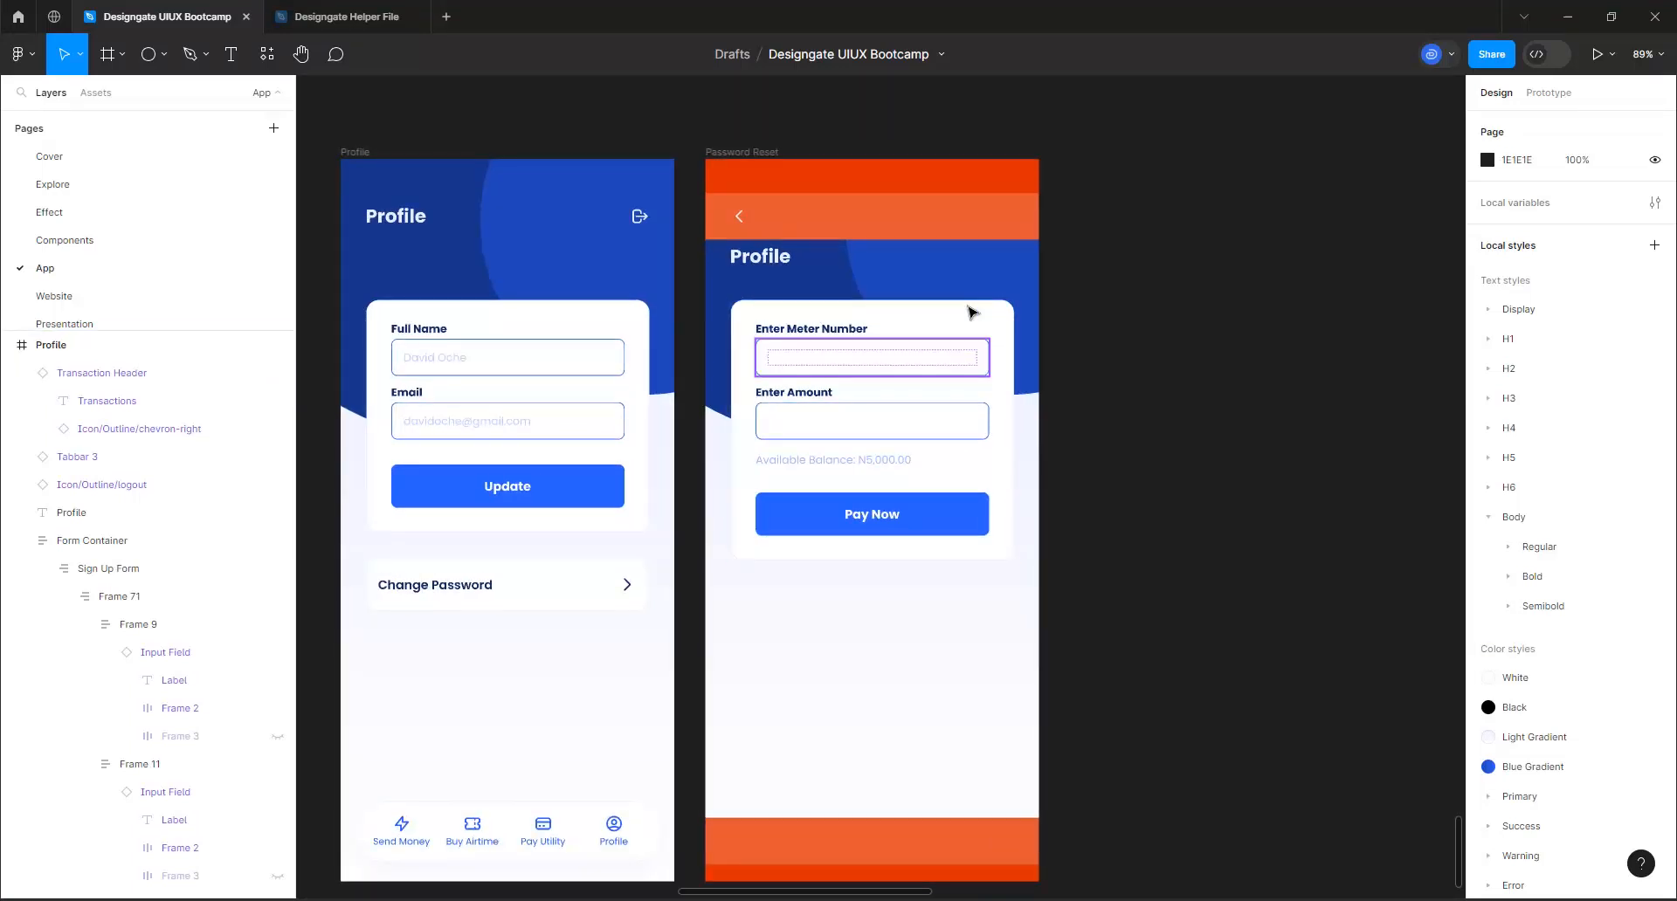
Replace the heading text of the Password Reset screen with "Change Password"
scroll(970, 314, "up", 4)
scroll(752, 322, "down", 2)
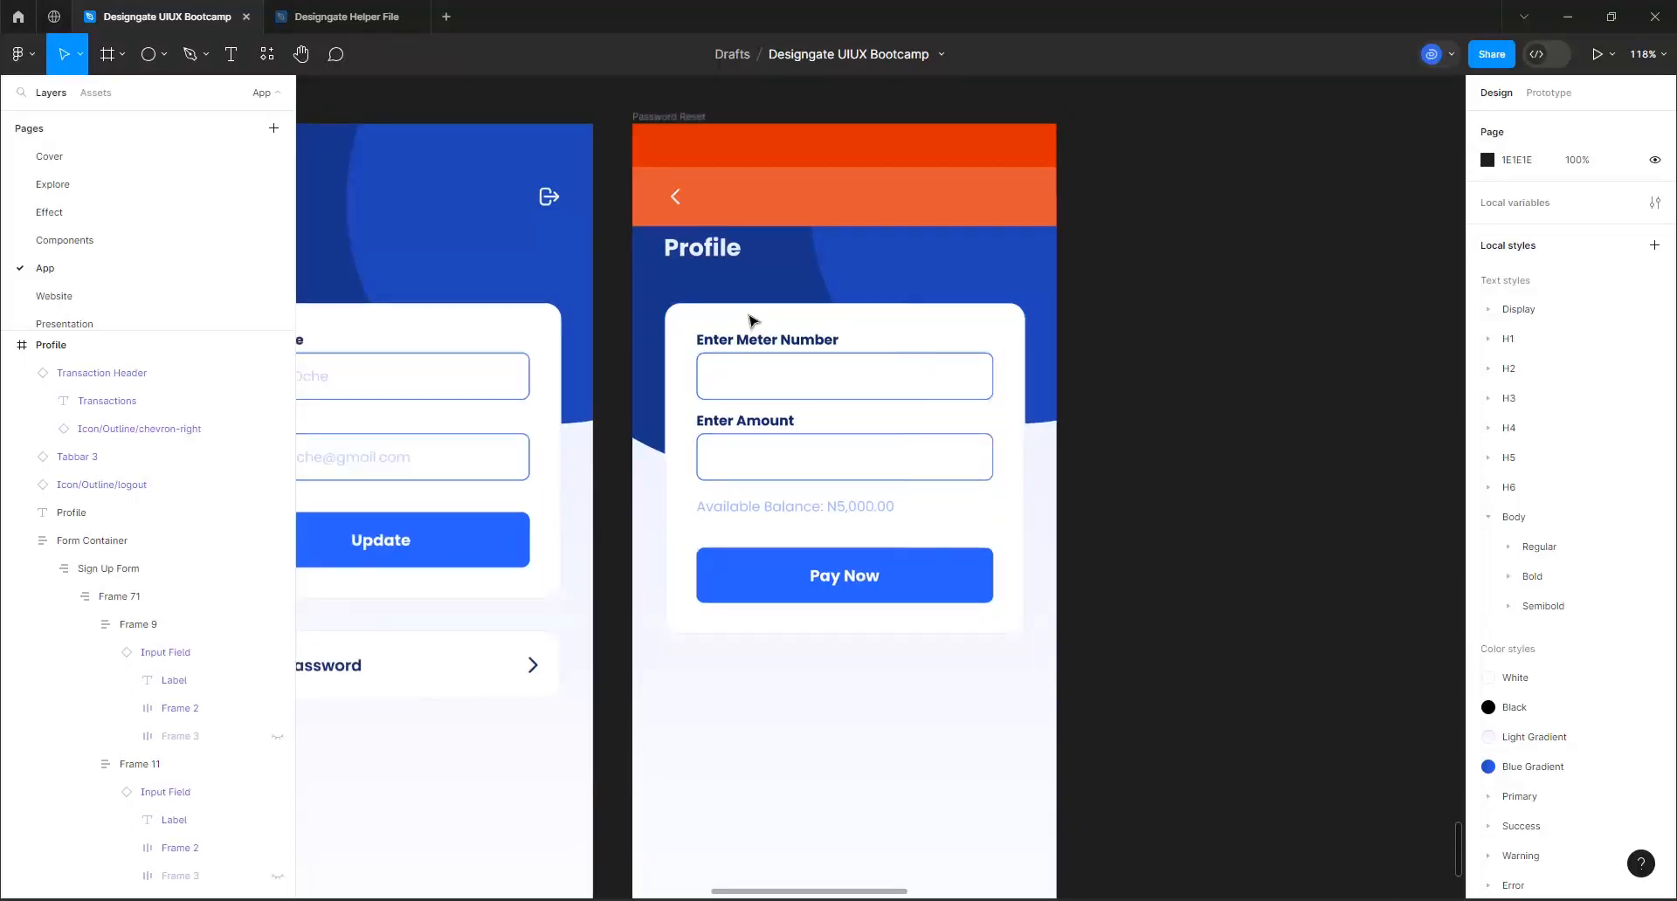
left_click(713, 261)
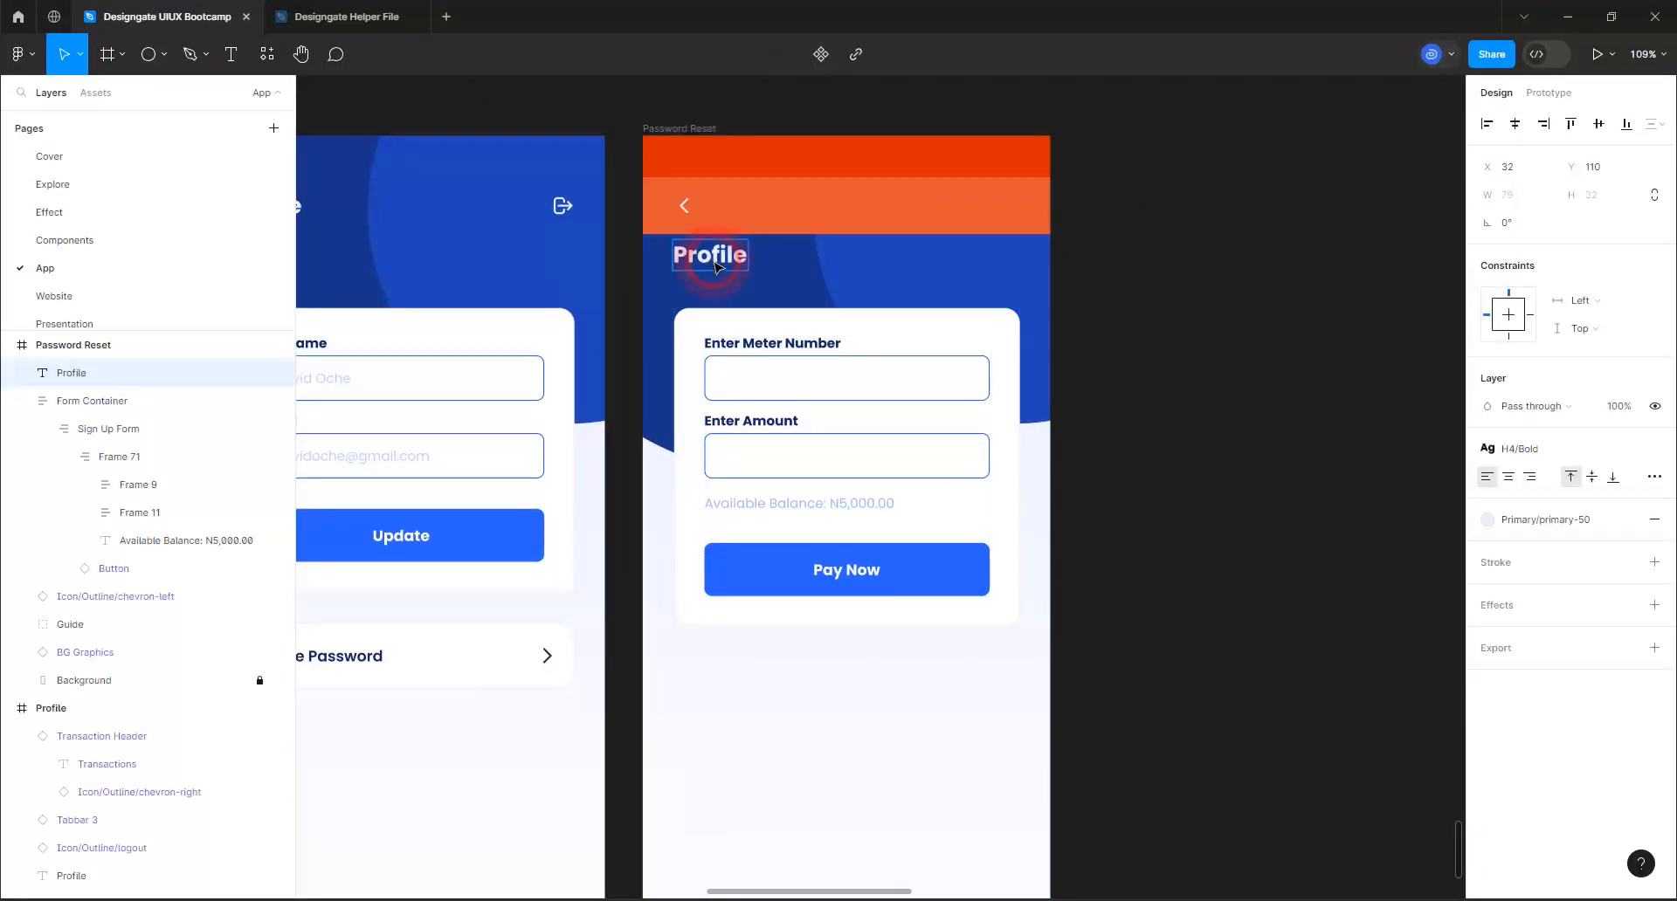
double_click(714, 262)
type("Change")
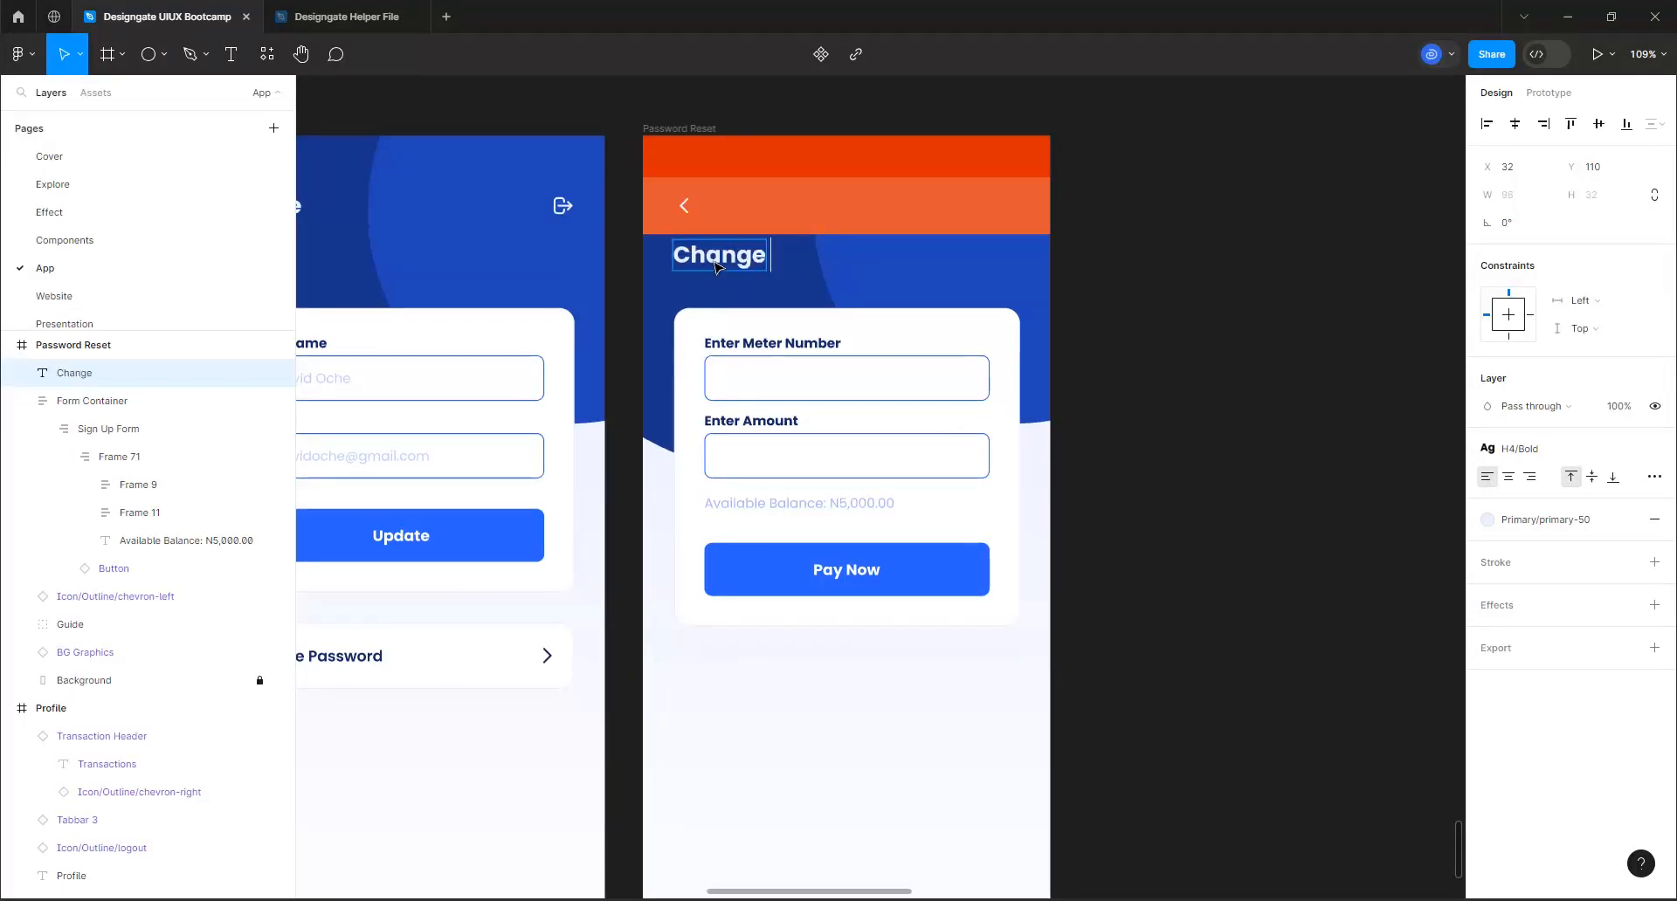
type(" Passw")
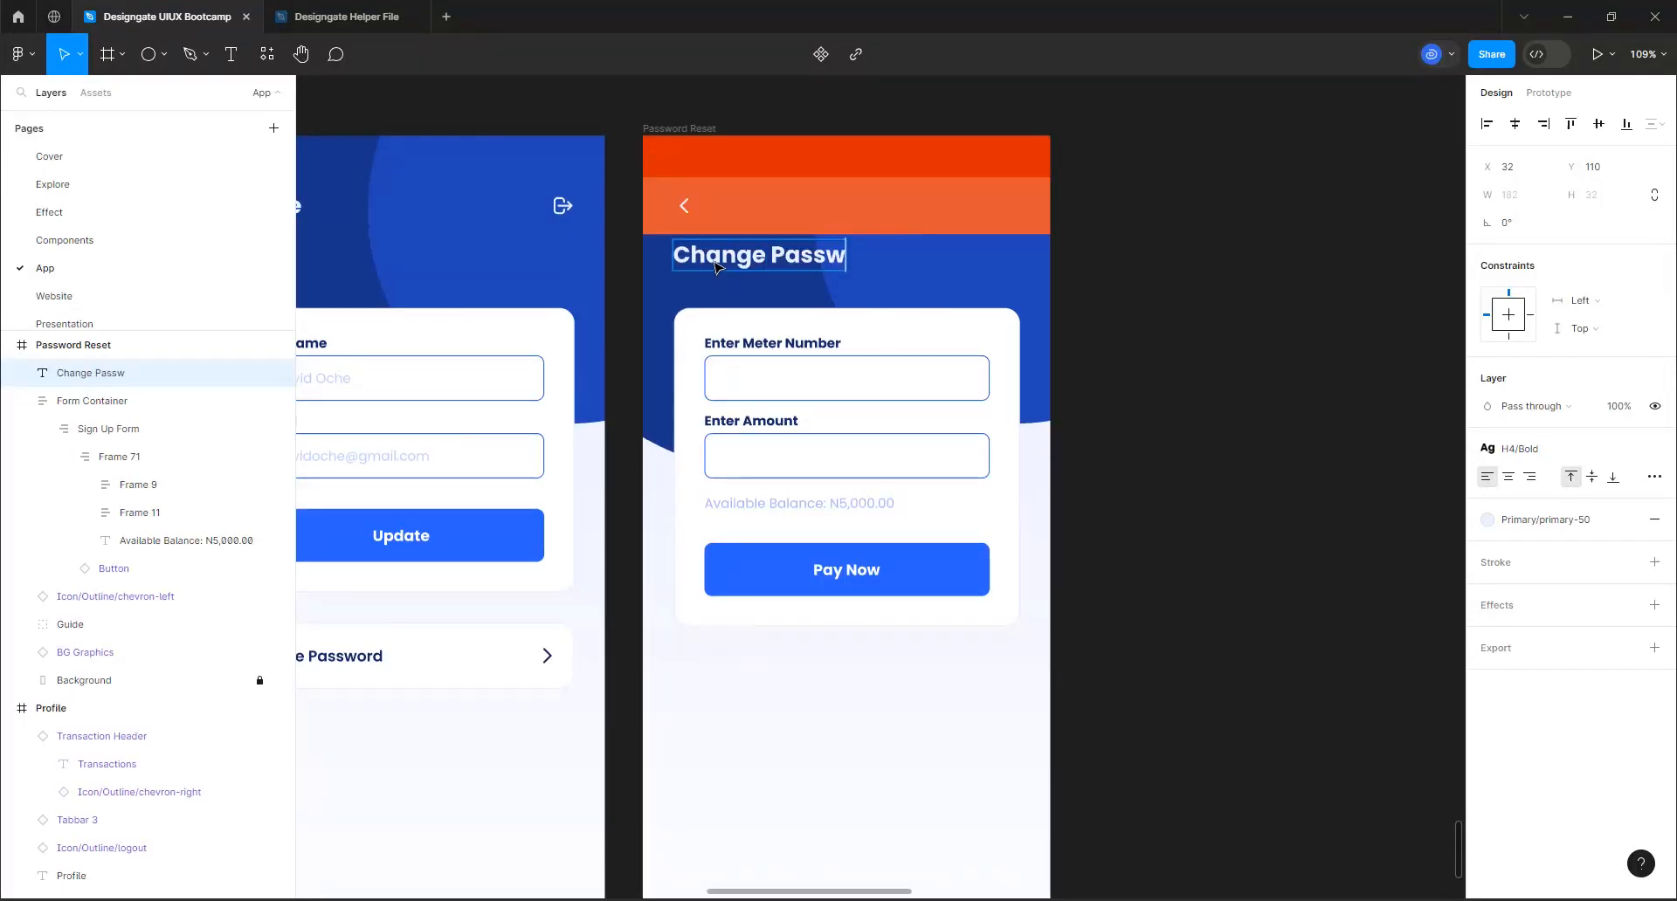
type("ord")
left_click(1126, 304)
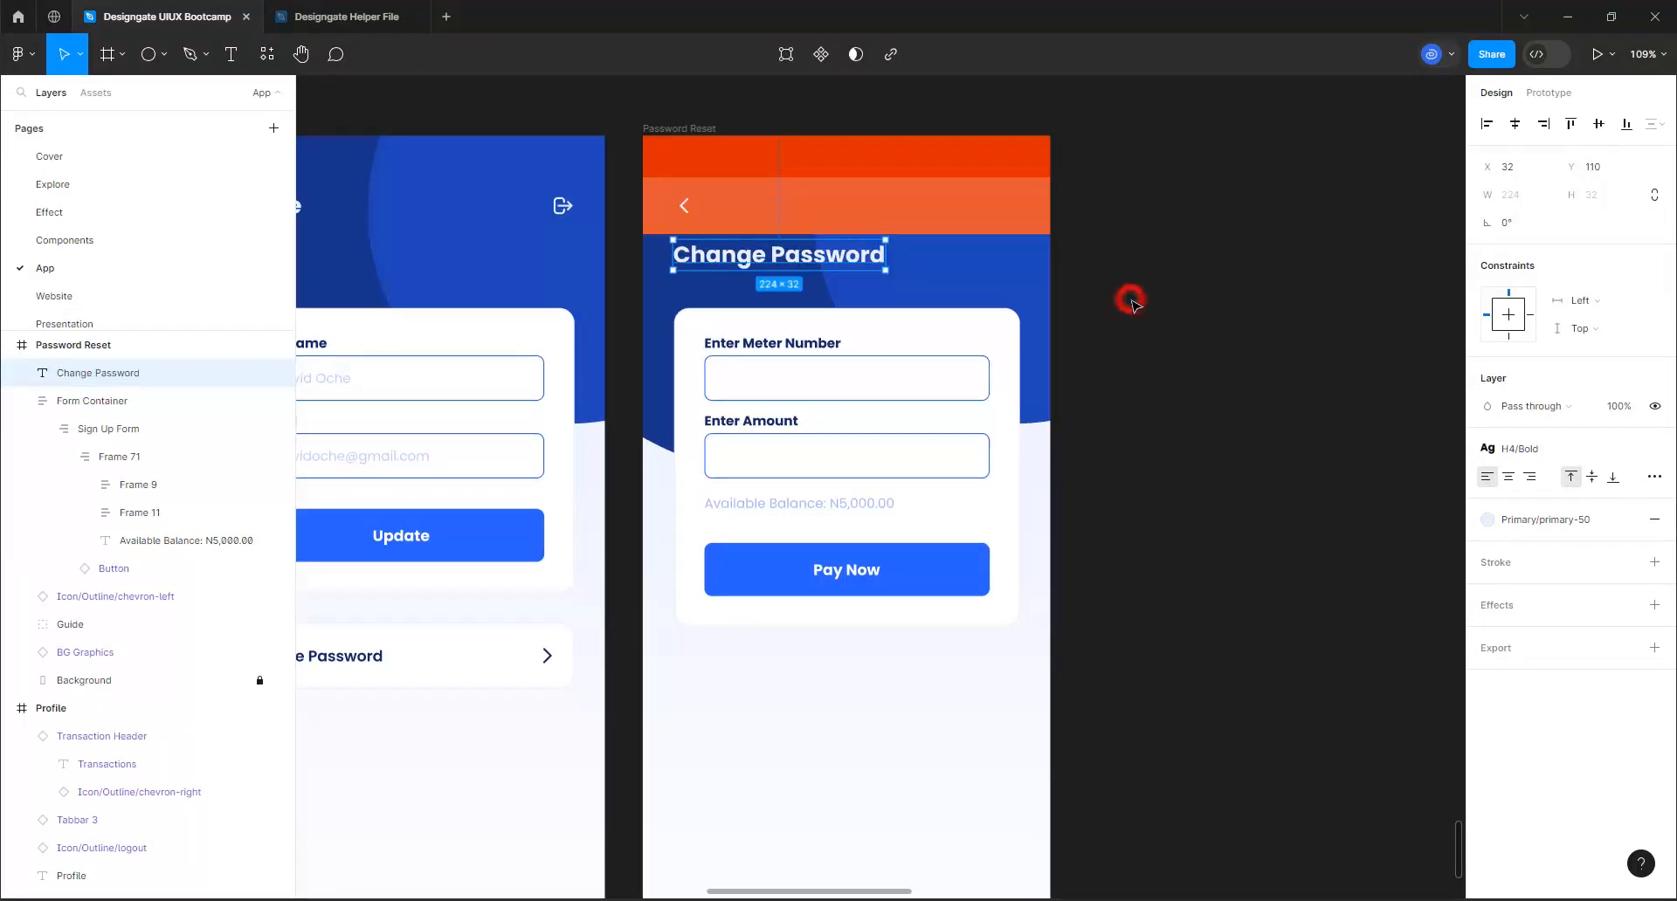
Set both the label and the placeholder of the Enter Meter Number field to "Your old password"
scroll(933, 321, "up", 2)
scroll(933, 321, "up", 4)
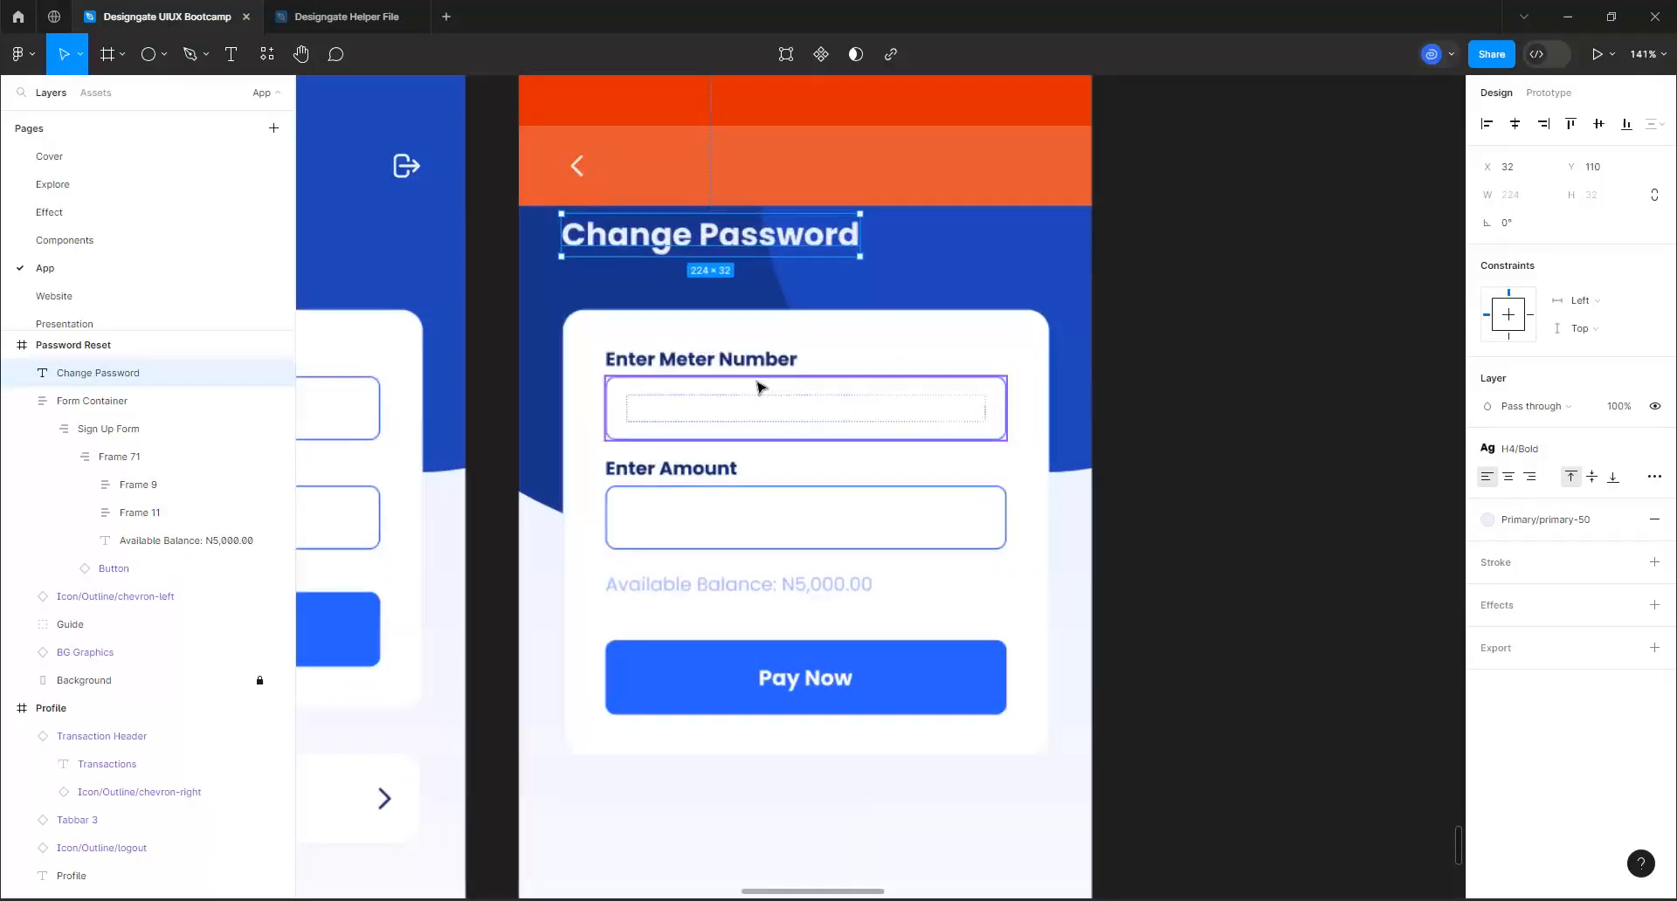
left_click(756, 382)
double_click(756, 383)
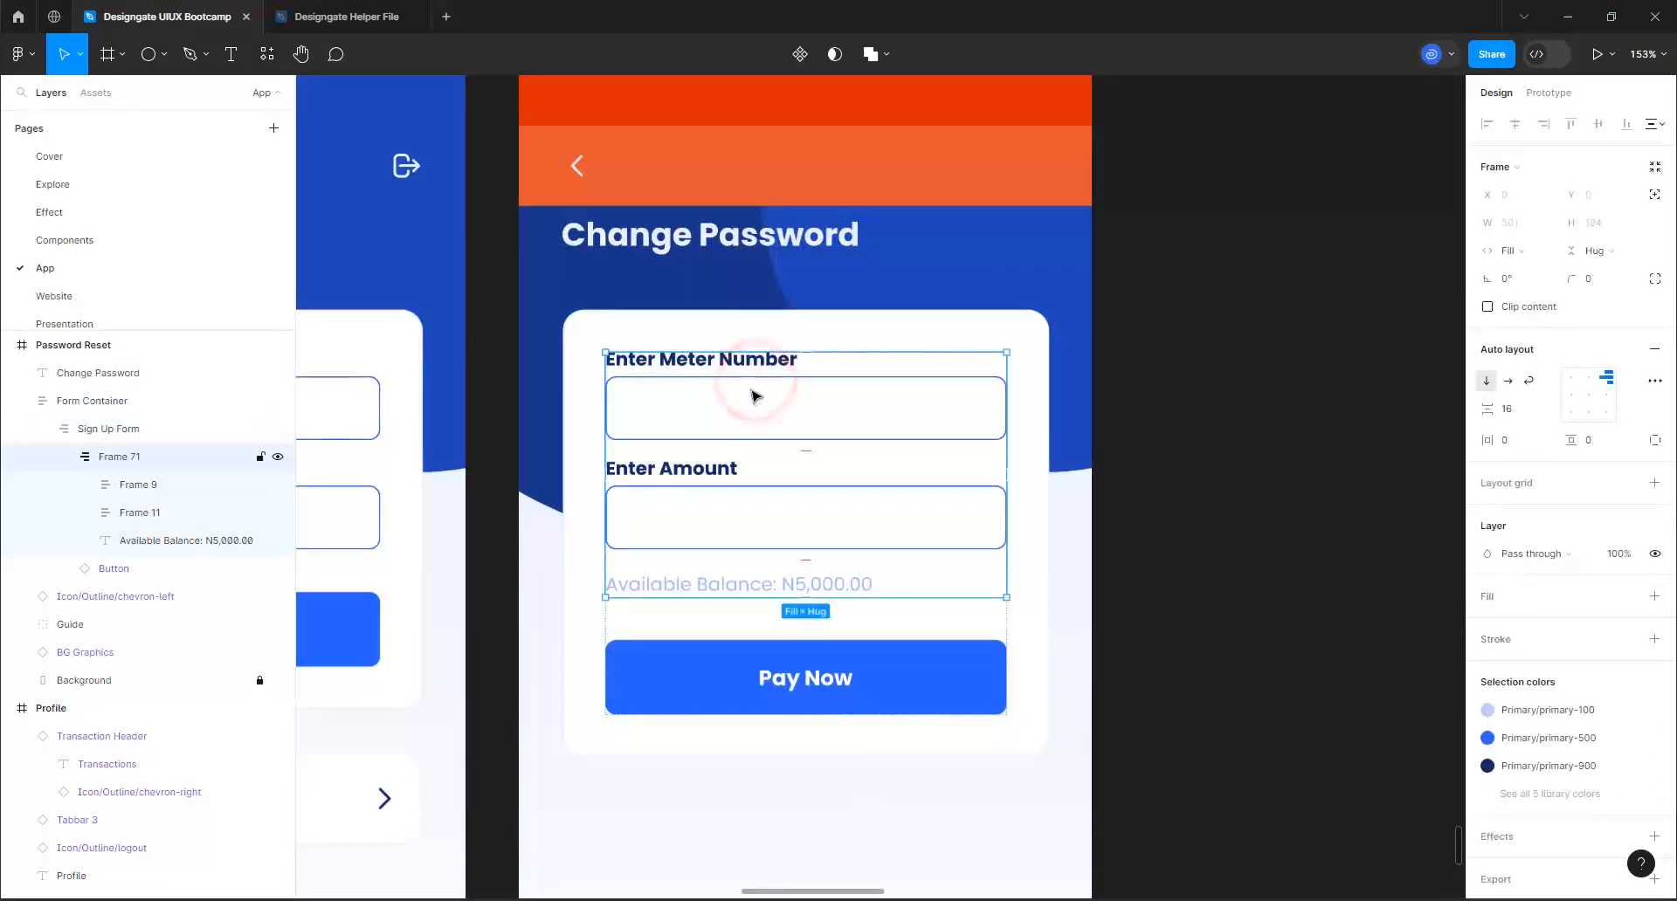
double_click(750, 392)
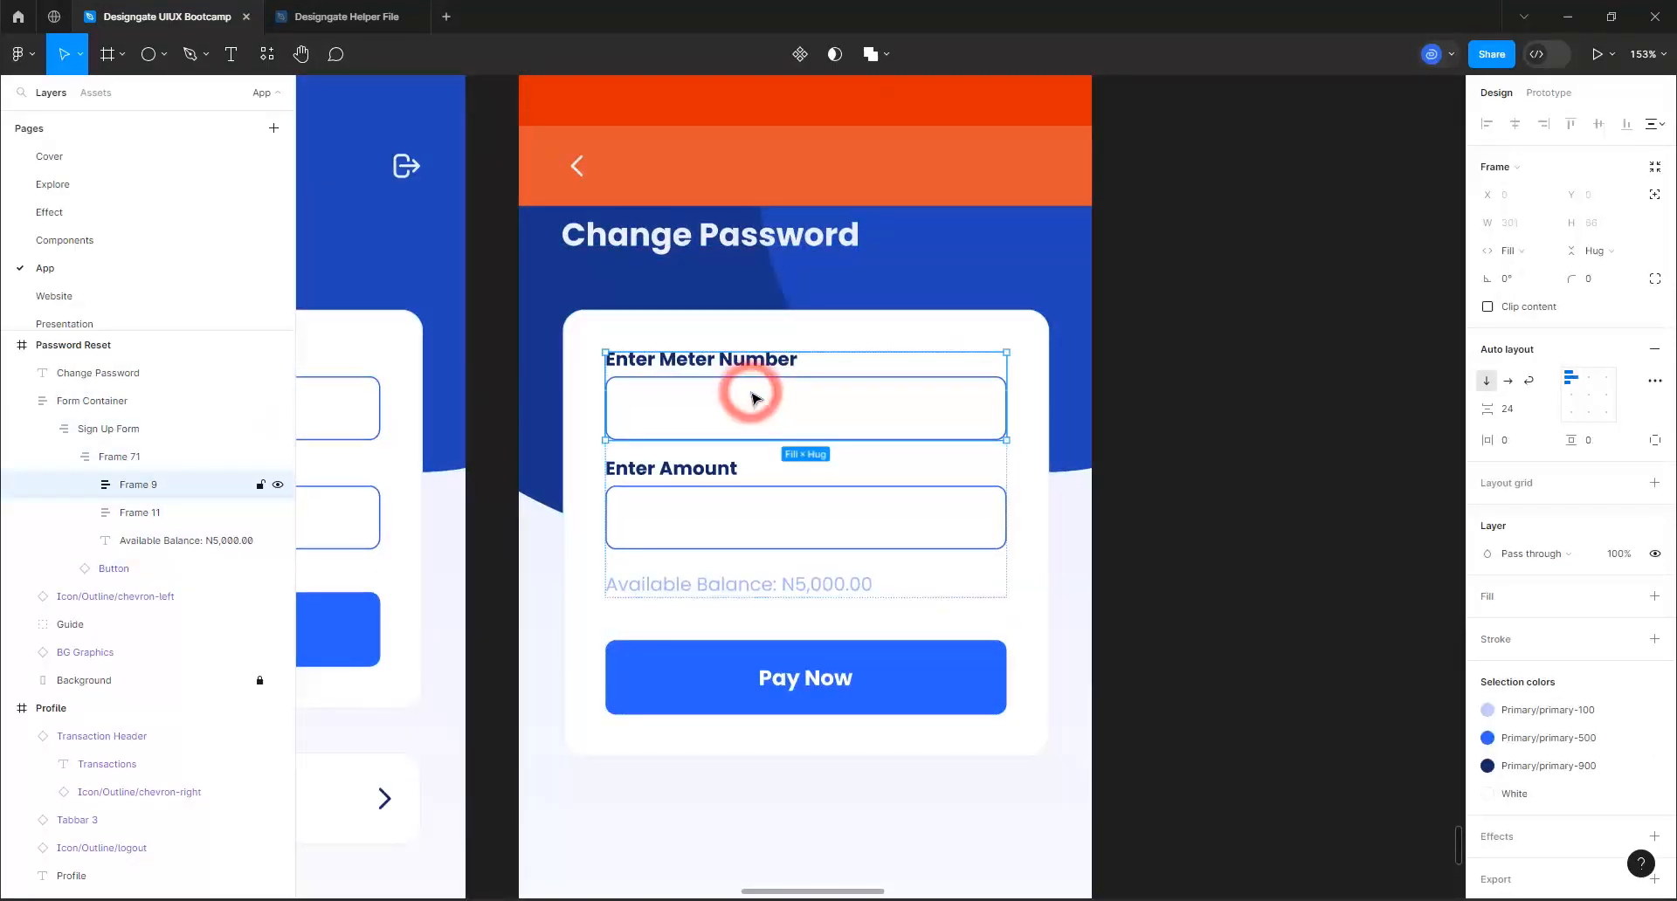
double_click(860, 412)
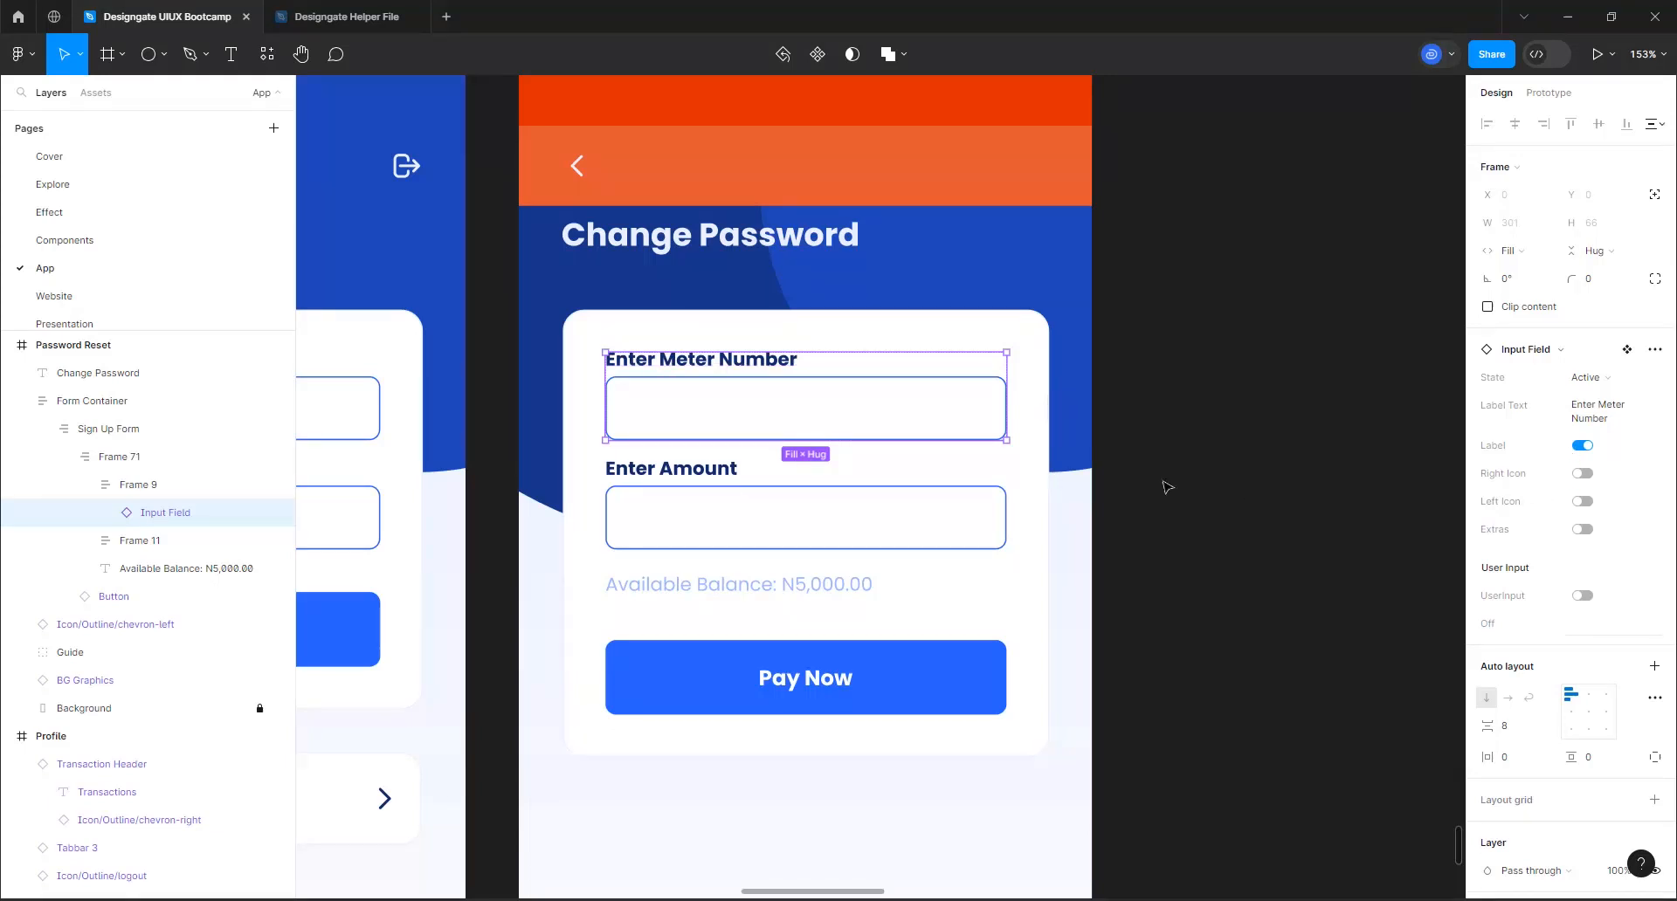
left_click(1588, 426)
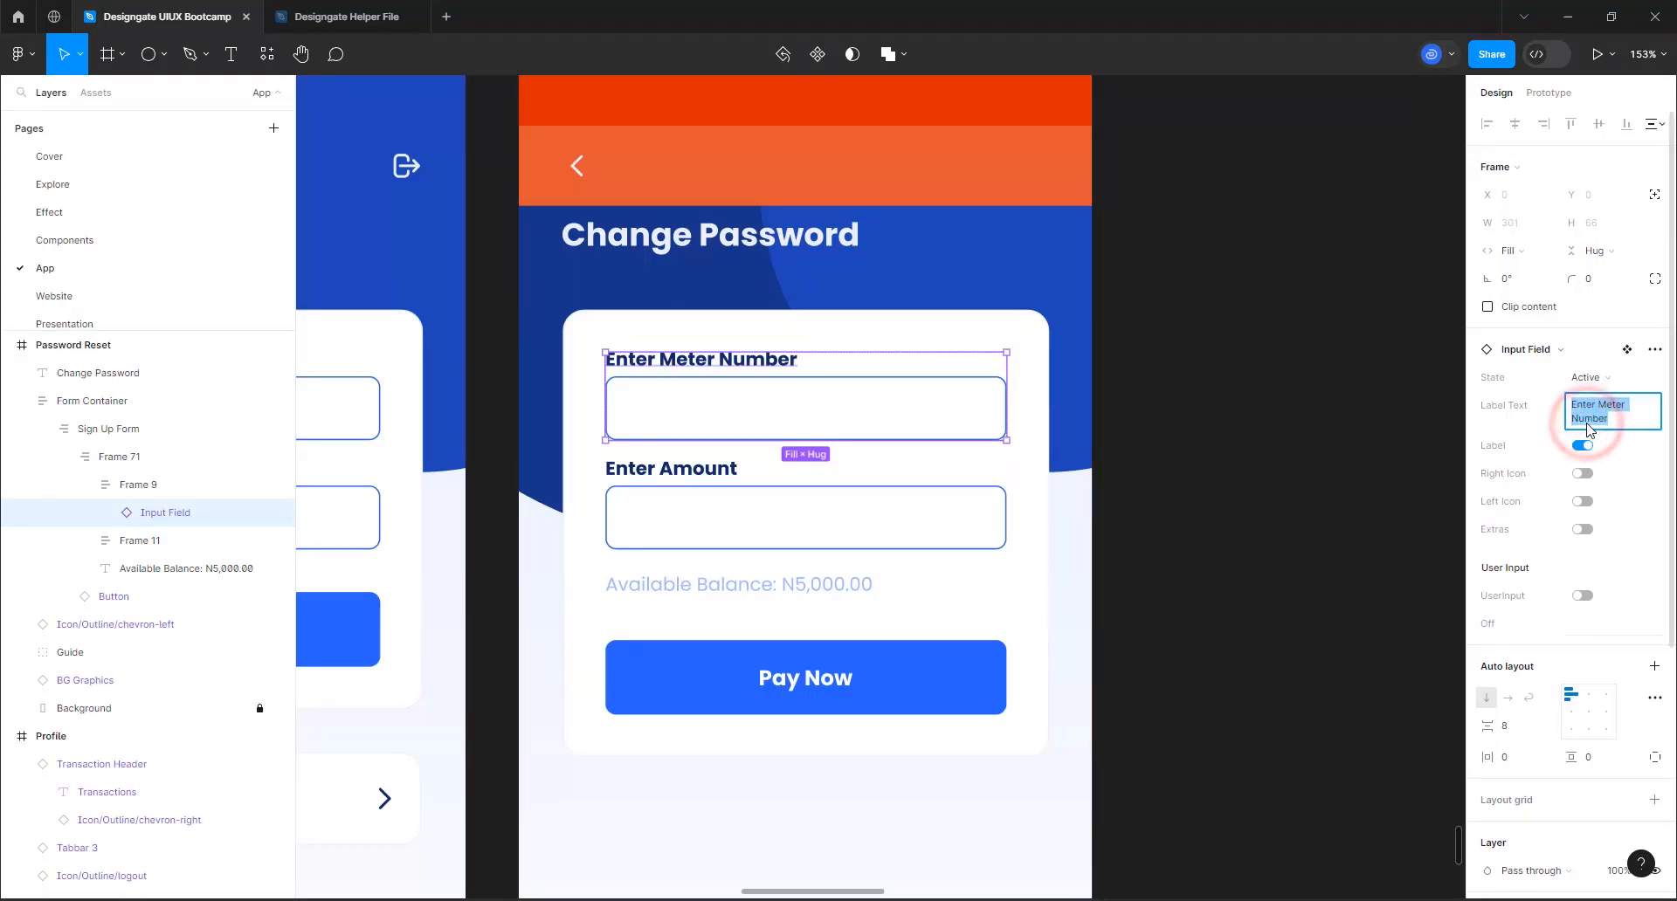
type("Your old")
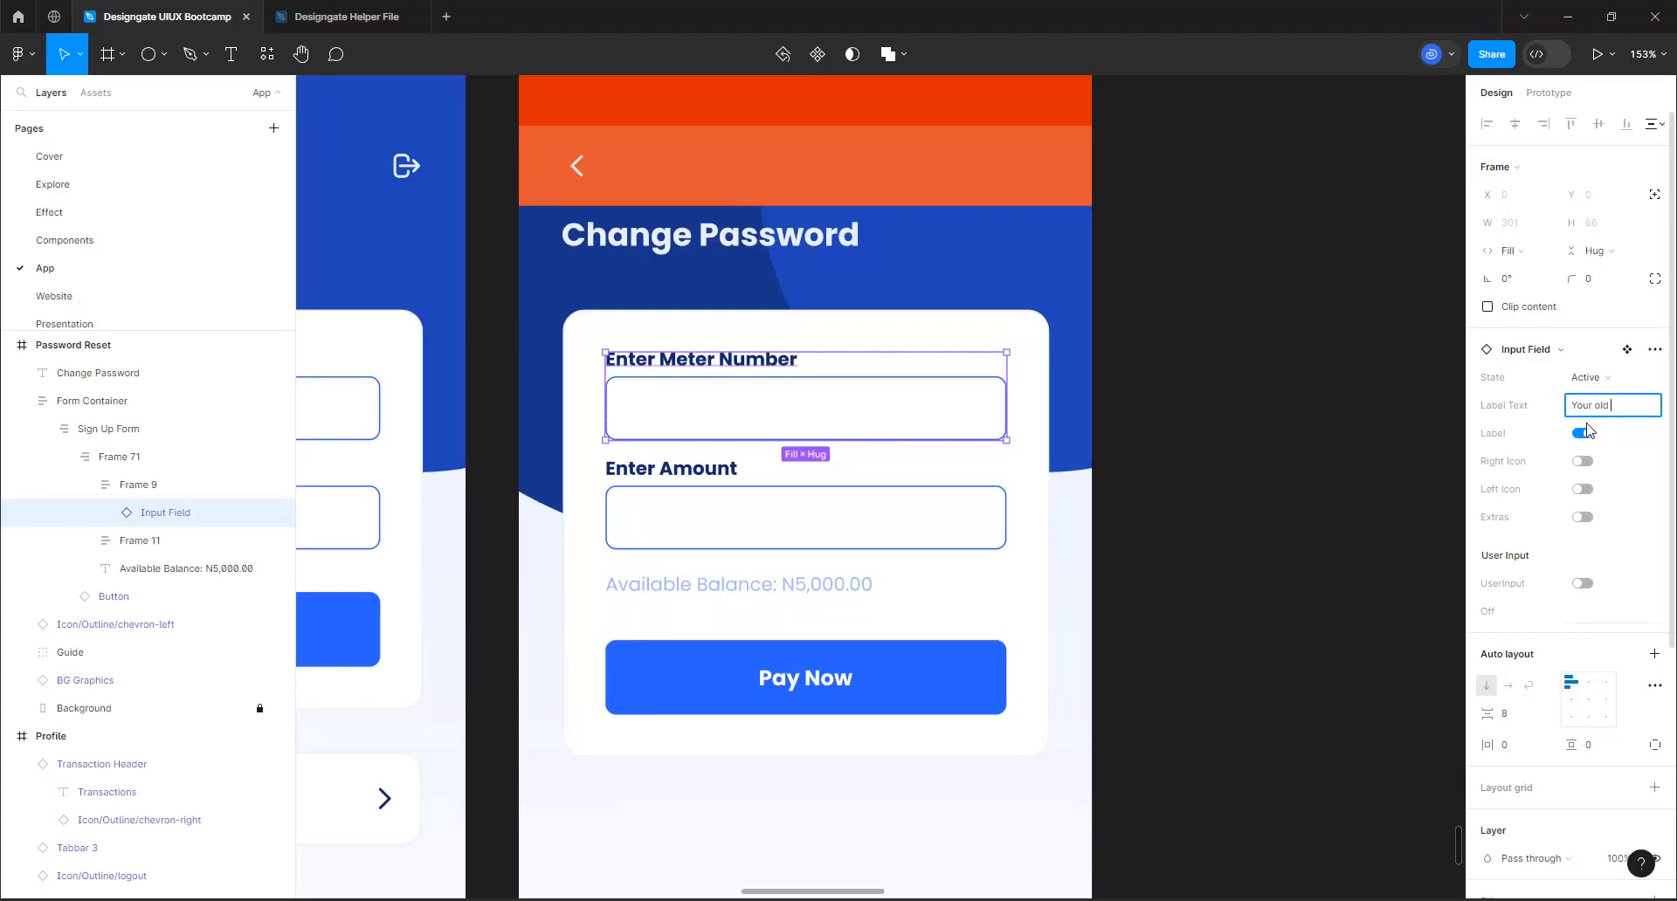
type(" password")
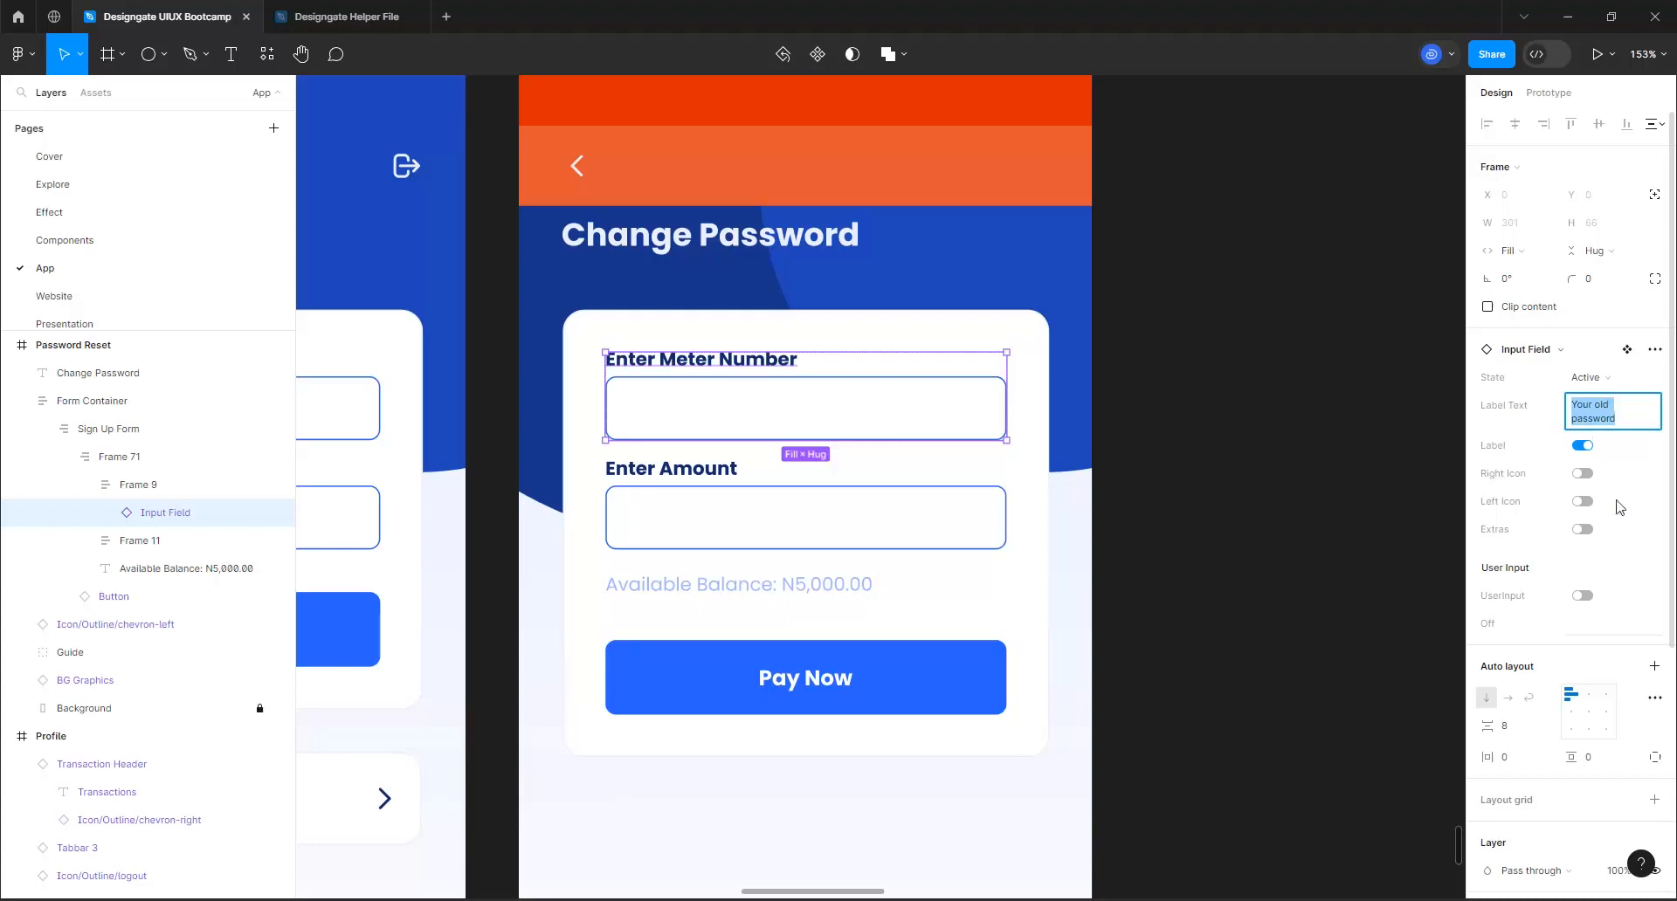
left_click(1601, 624)
key("ctrl+v")
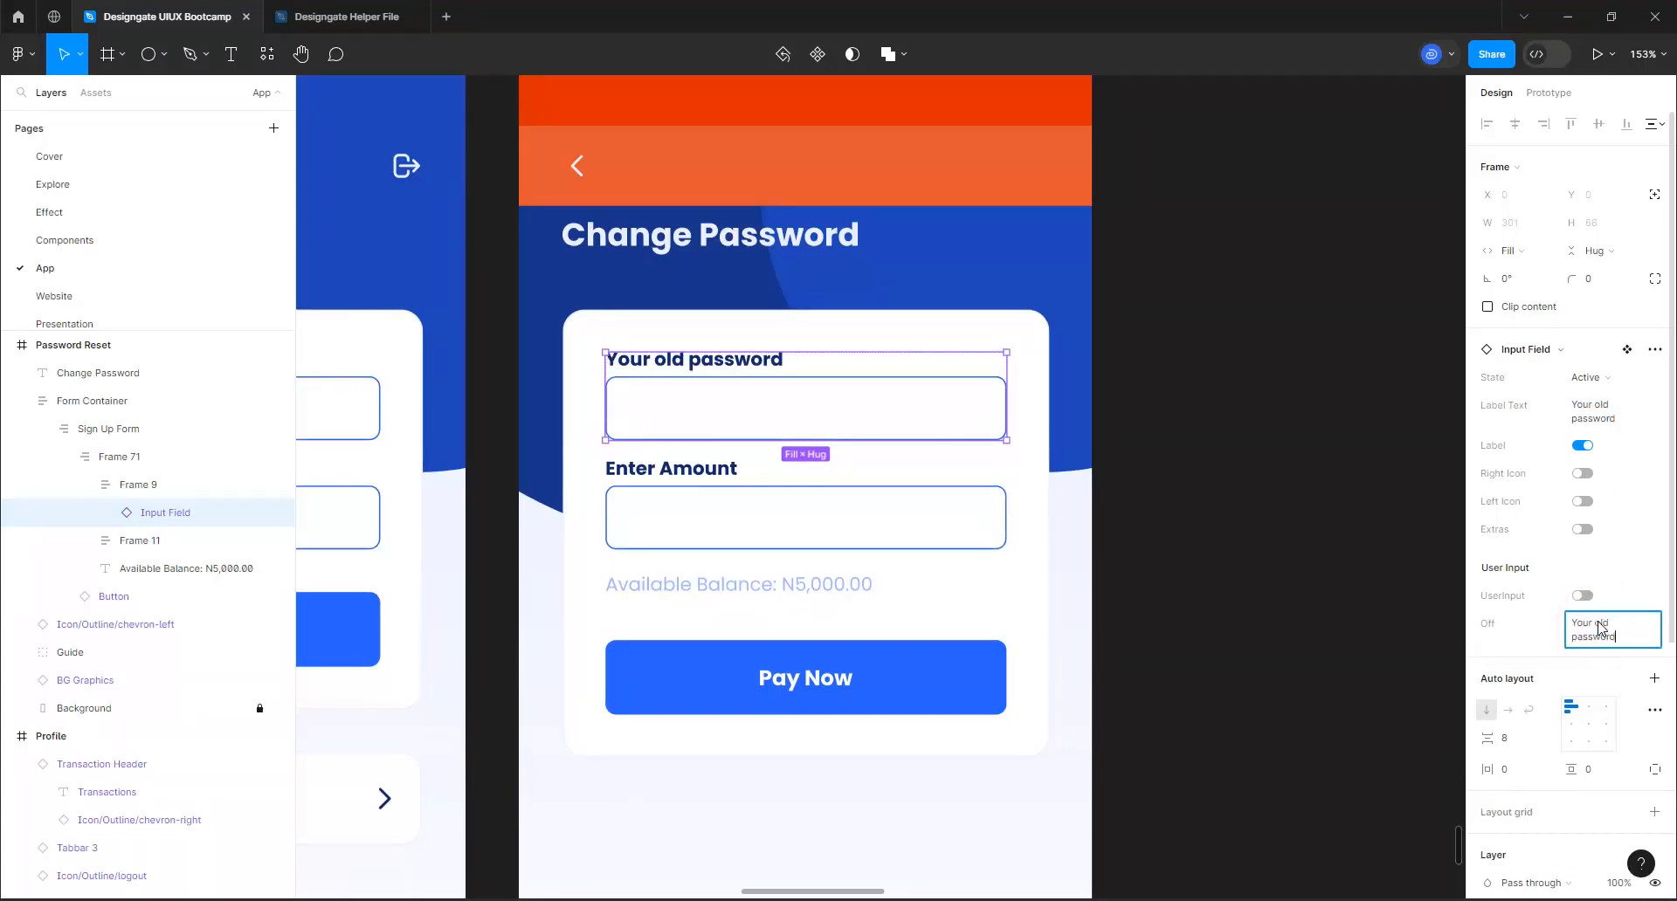
left_click(1344, 543)
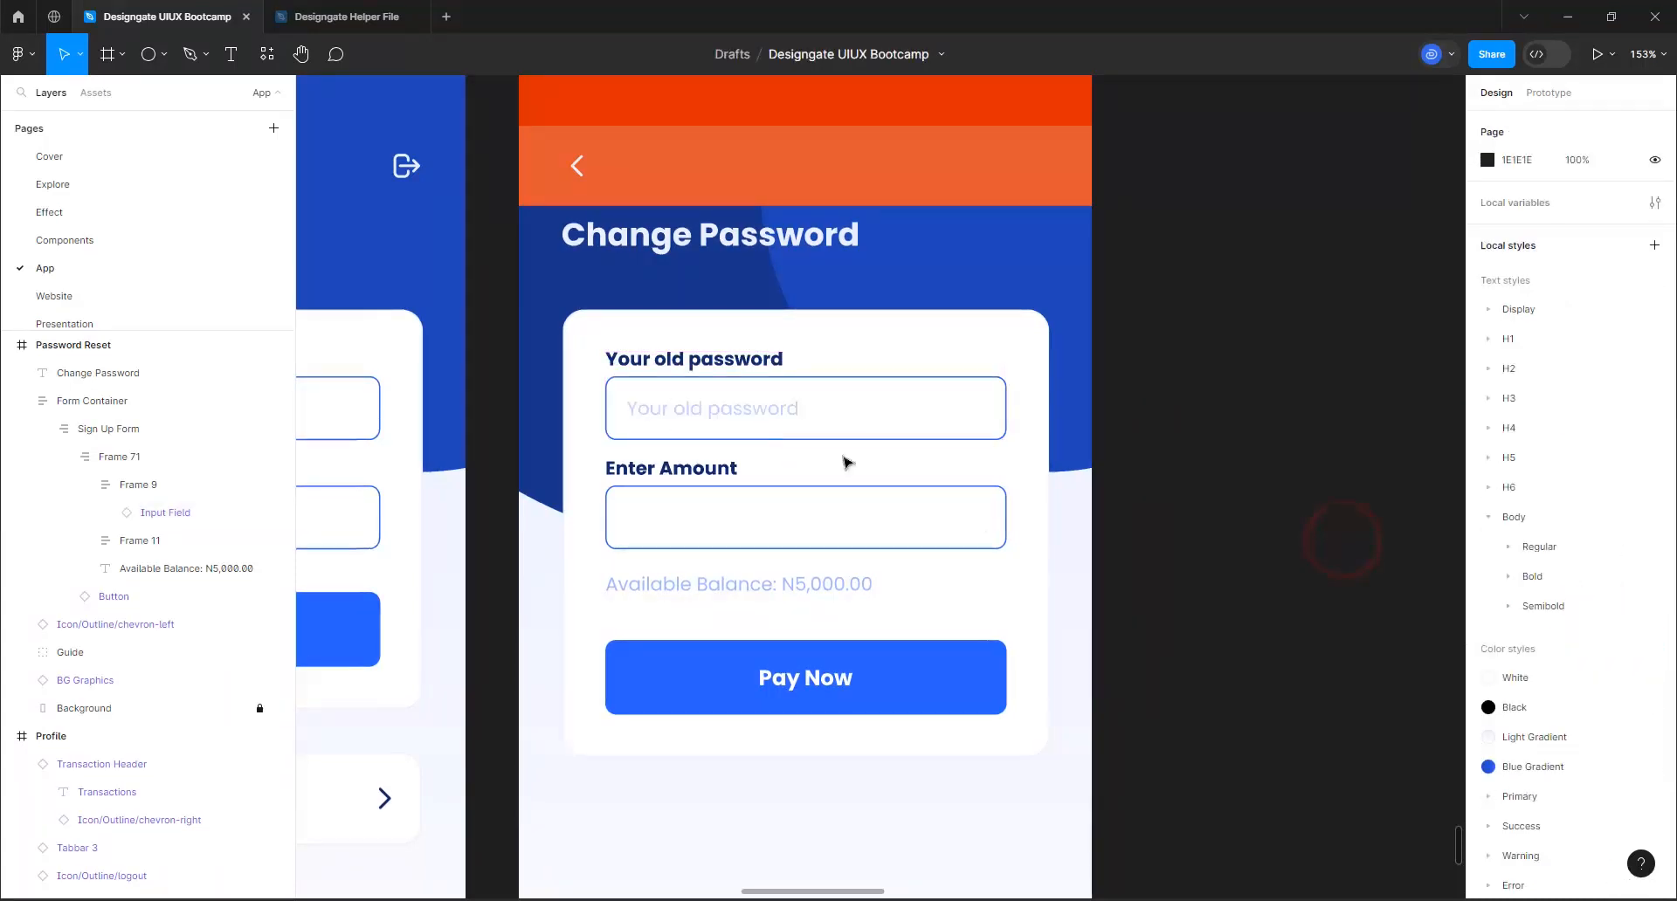
Set both the label and the placeholder of the Enter Amount field to "Your newpassword"
double_click(747, 508)
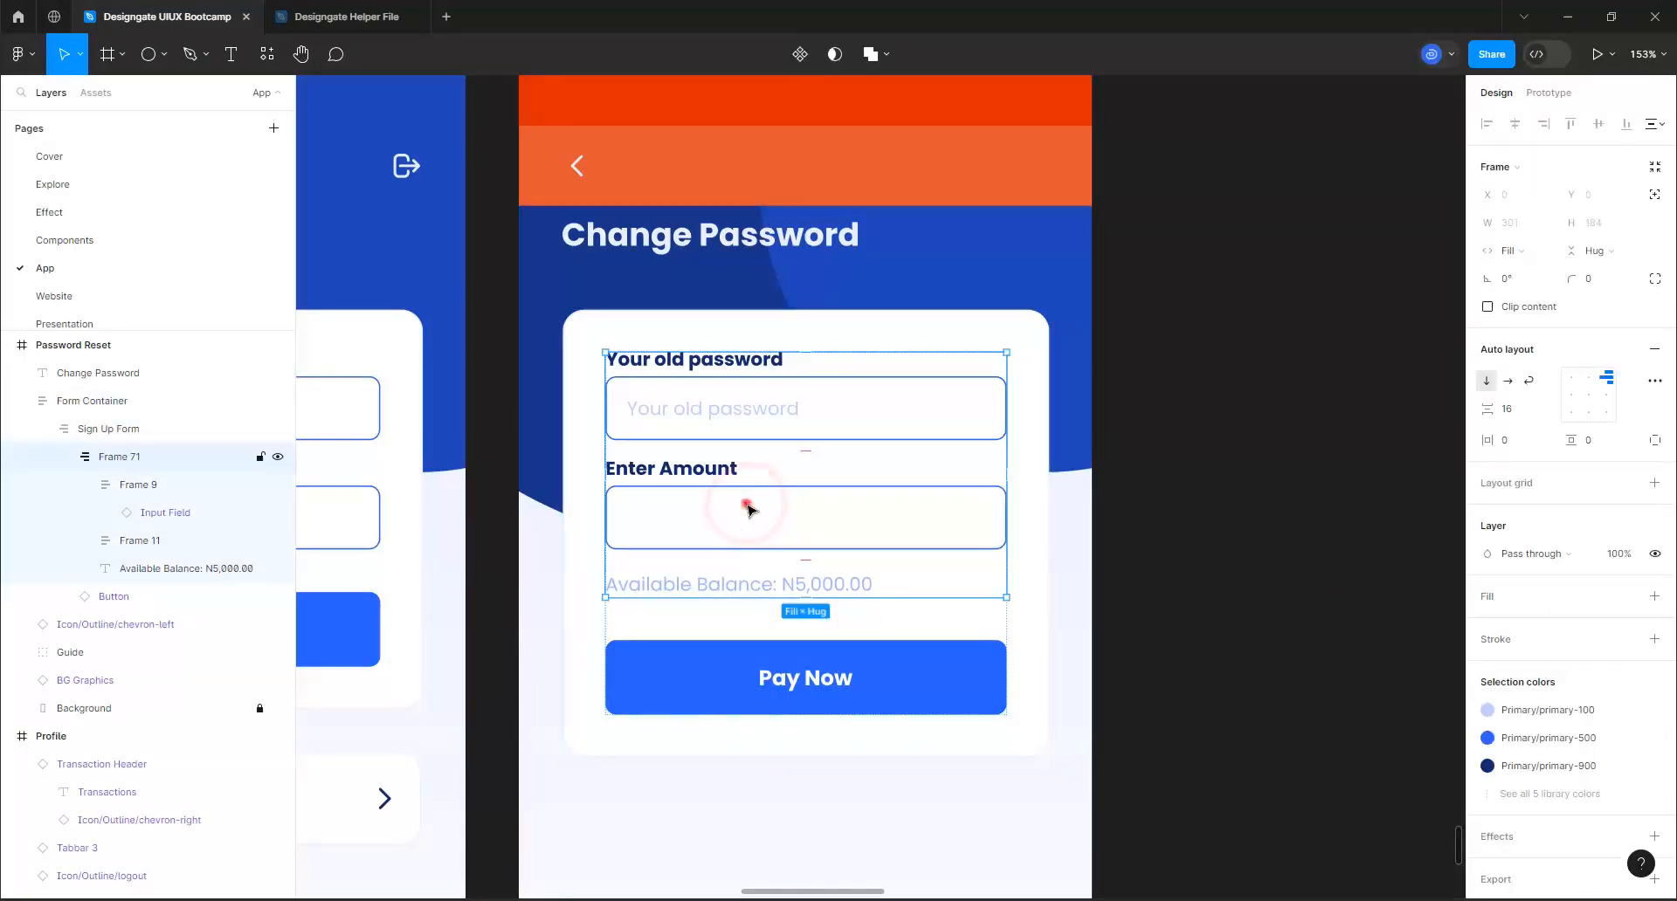
left_click(747, 508)
double_click(747, 509)
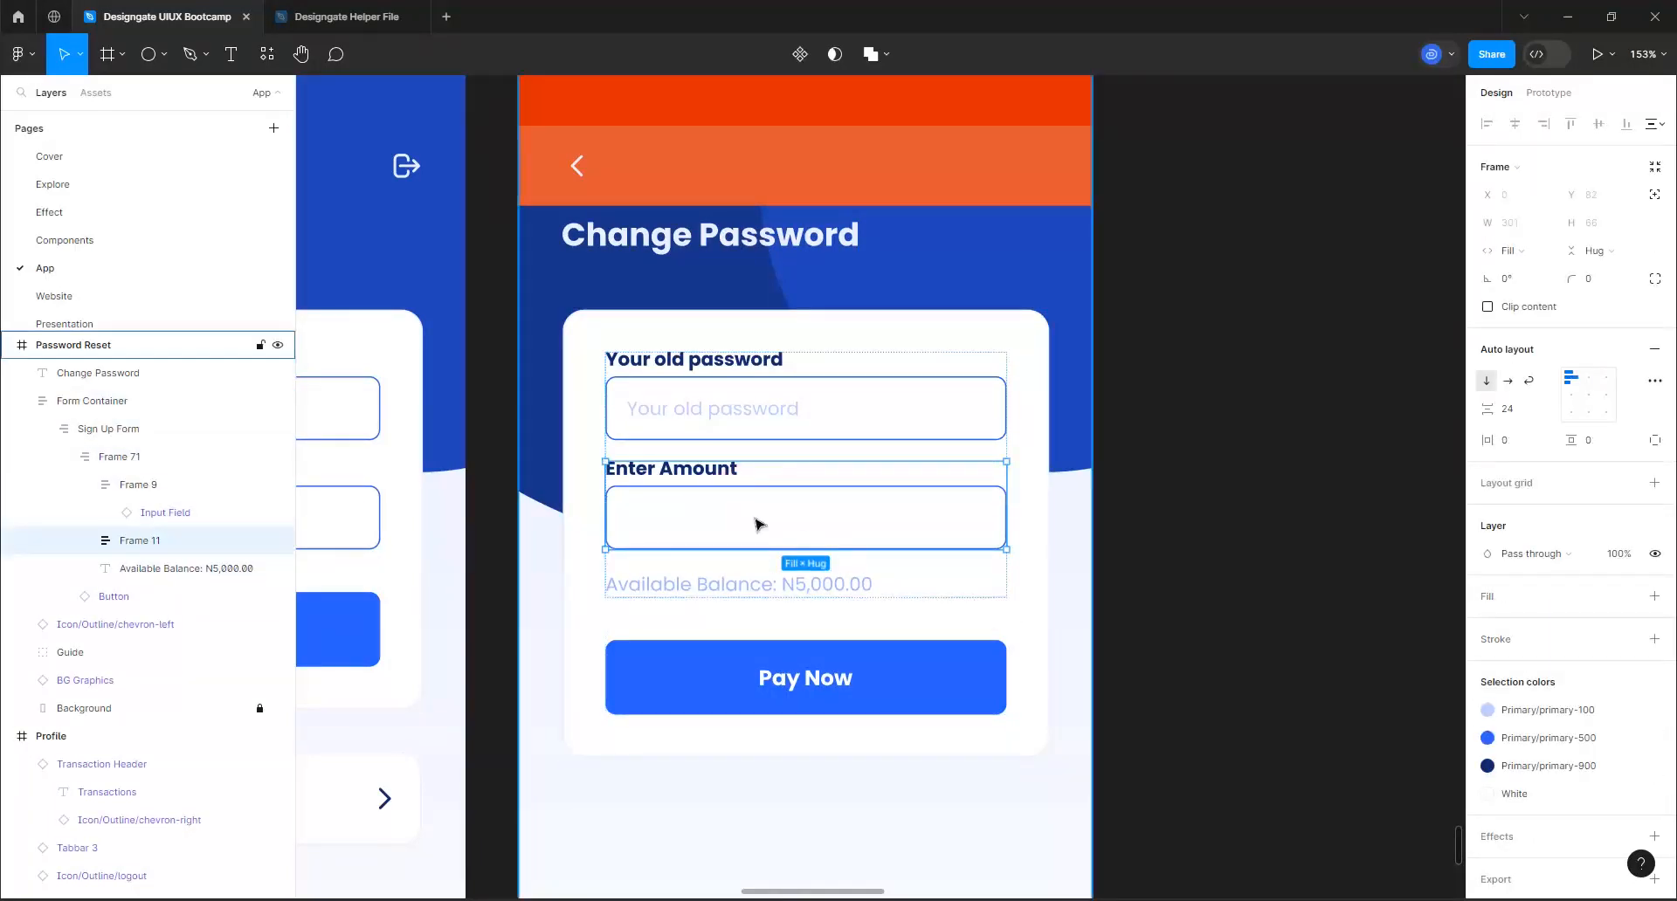
left_click(717, 500)
left_click(717, 500)
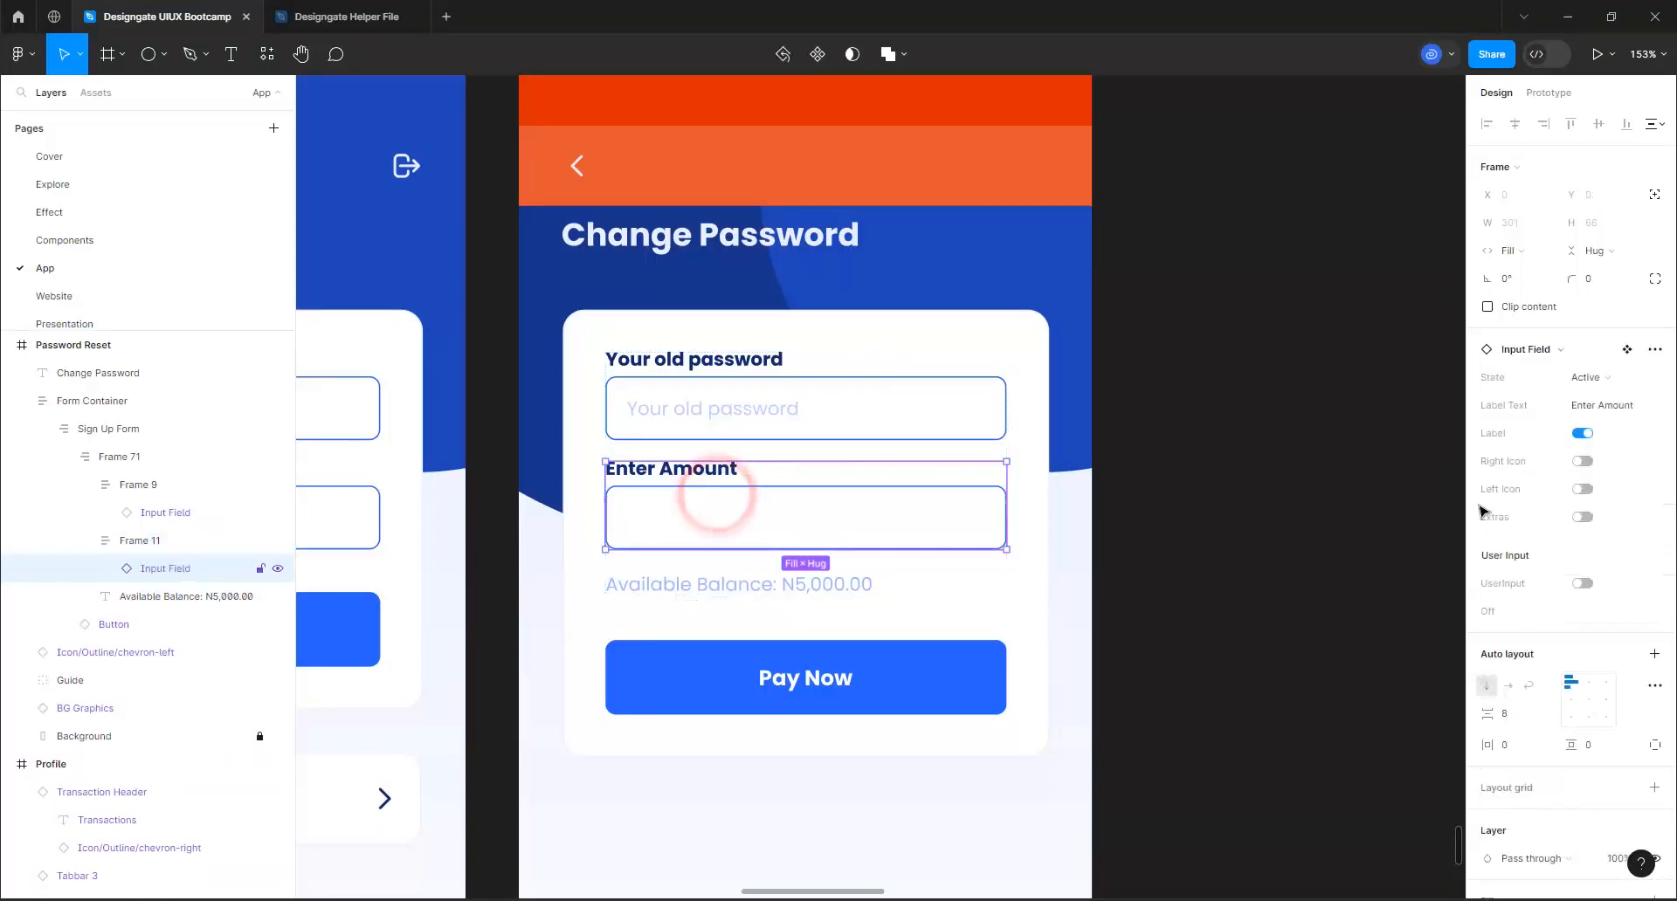
left_click(1627, 398)
key("ctrl+v")
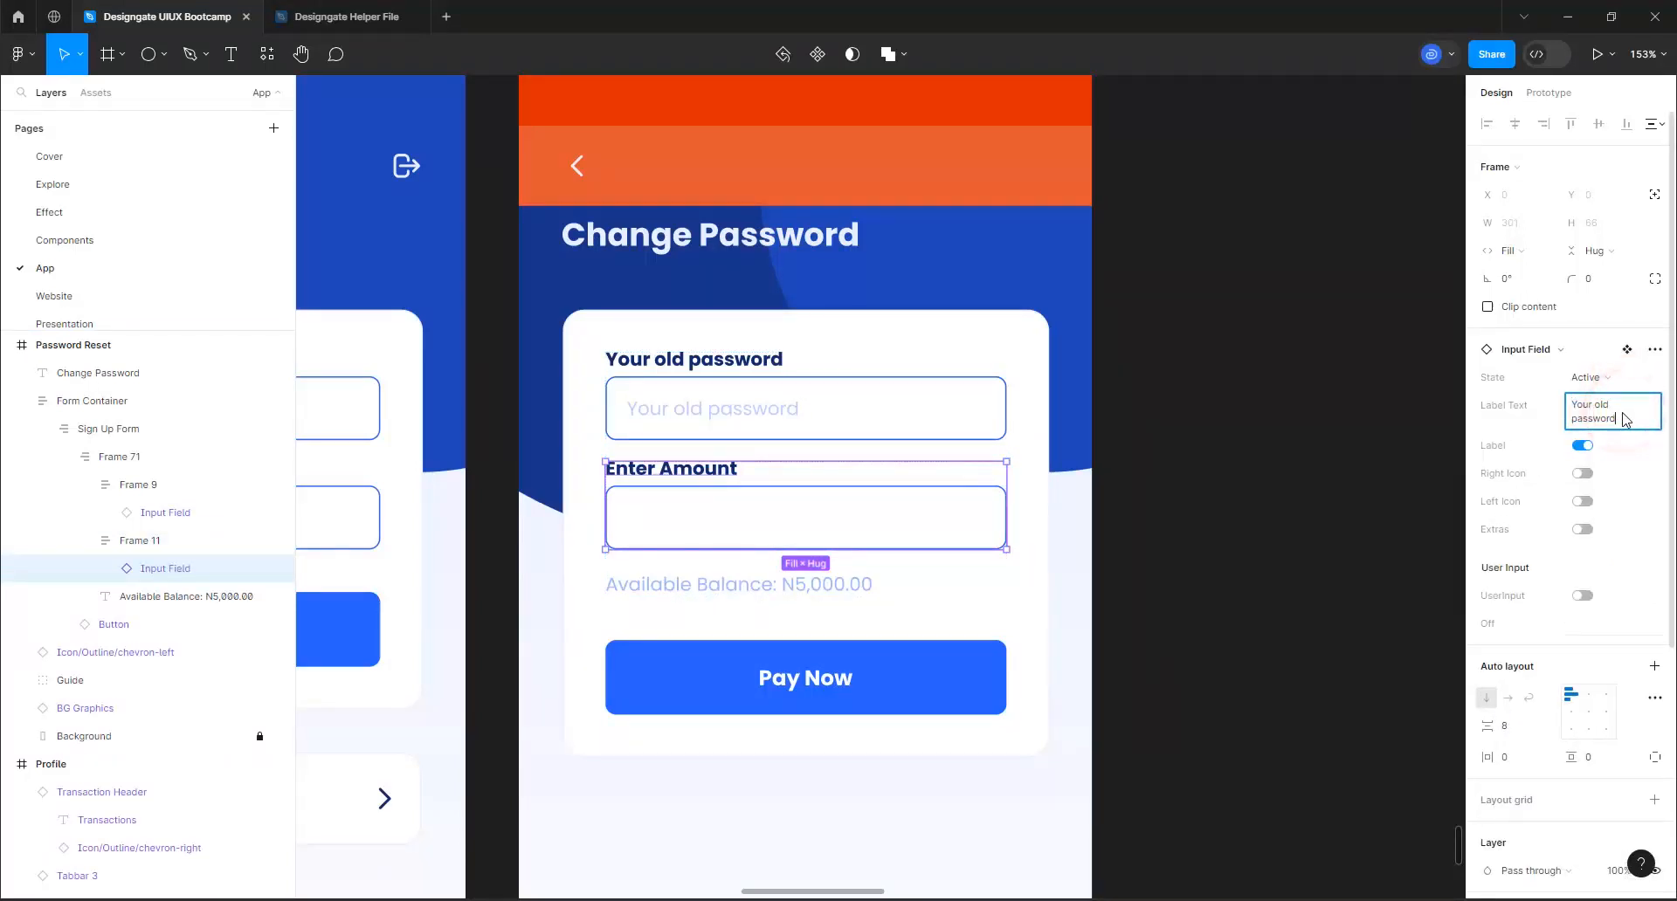
left_click_drag(1616, 410, 1595, 412)
type("new")
key("ctrl+a")
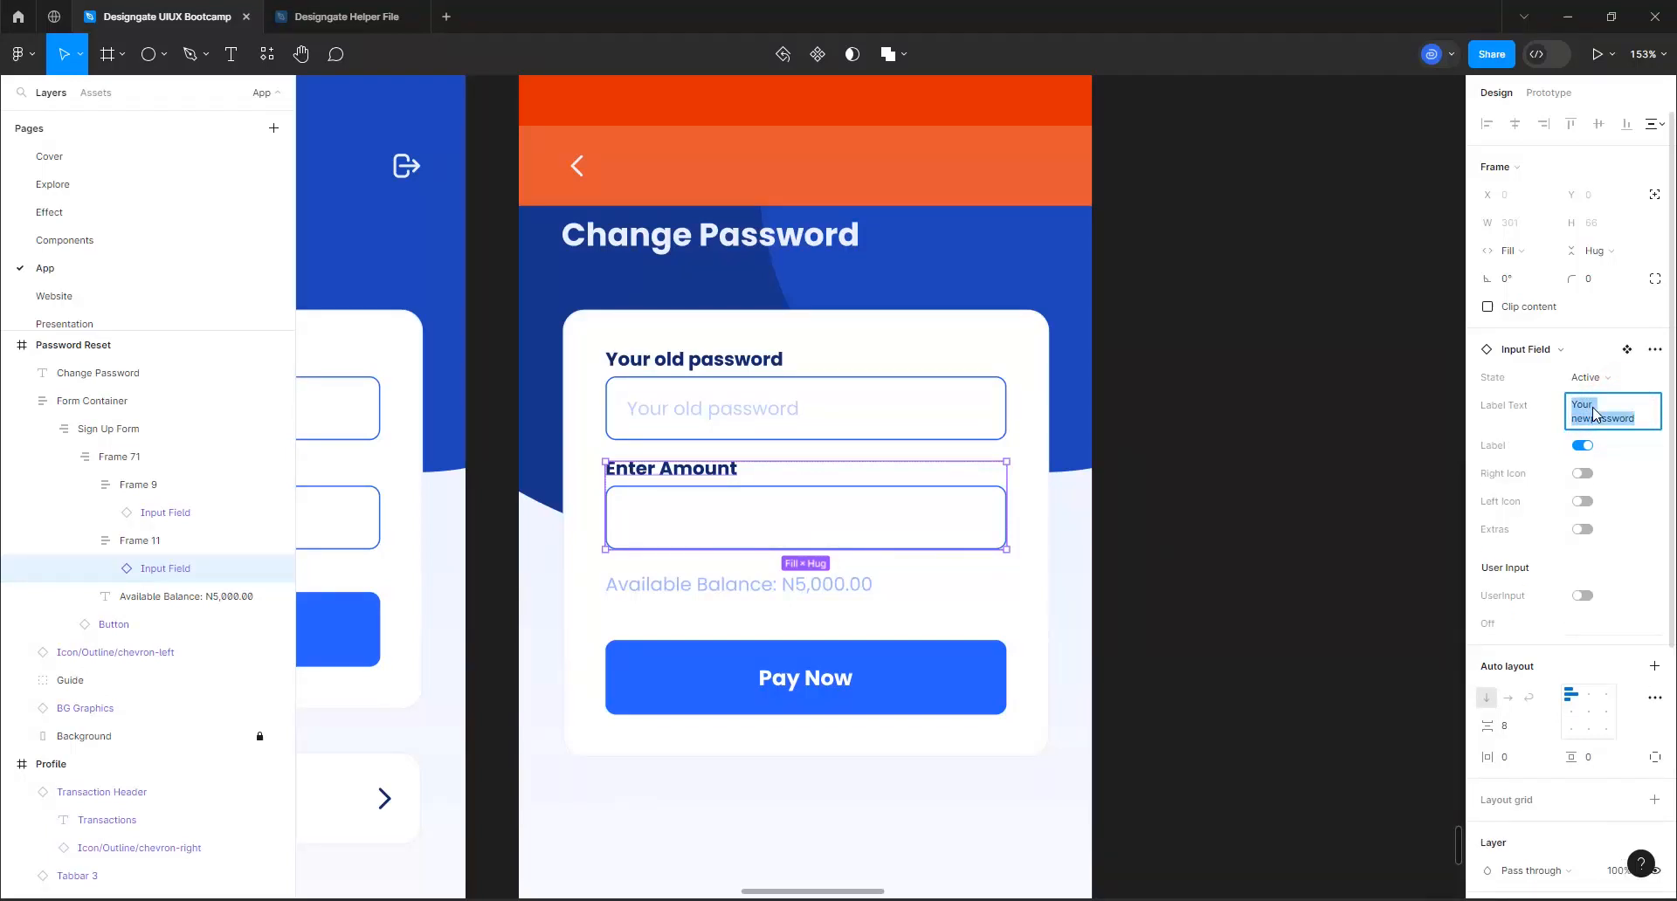
left_click(1585, 625)
key("ctrl+v")
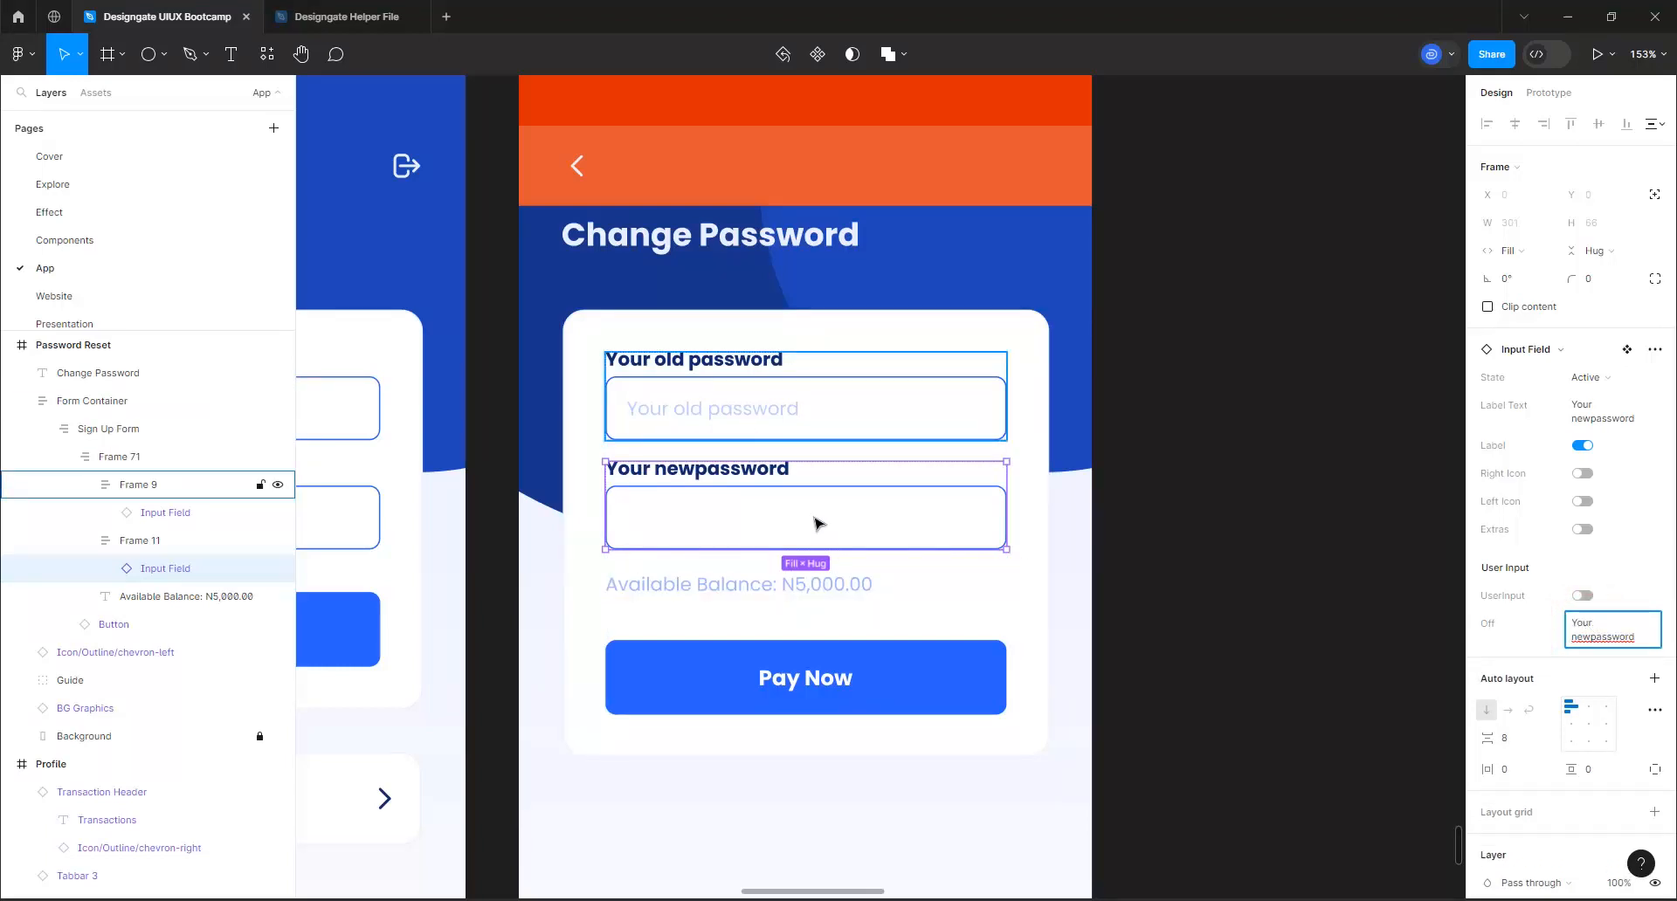
Delete the Available Balance text from the form and duplicate the new password field's frame below the original
left_click(730, 599)
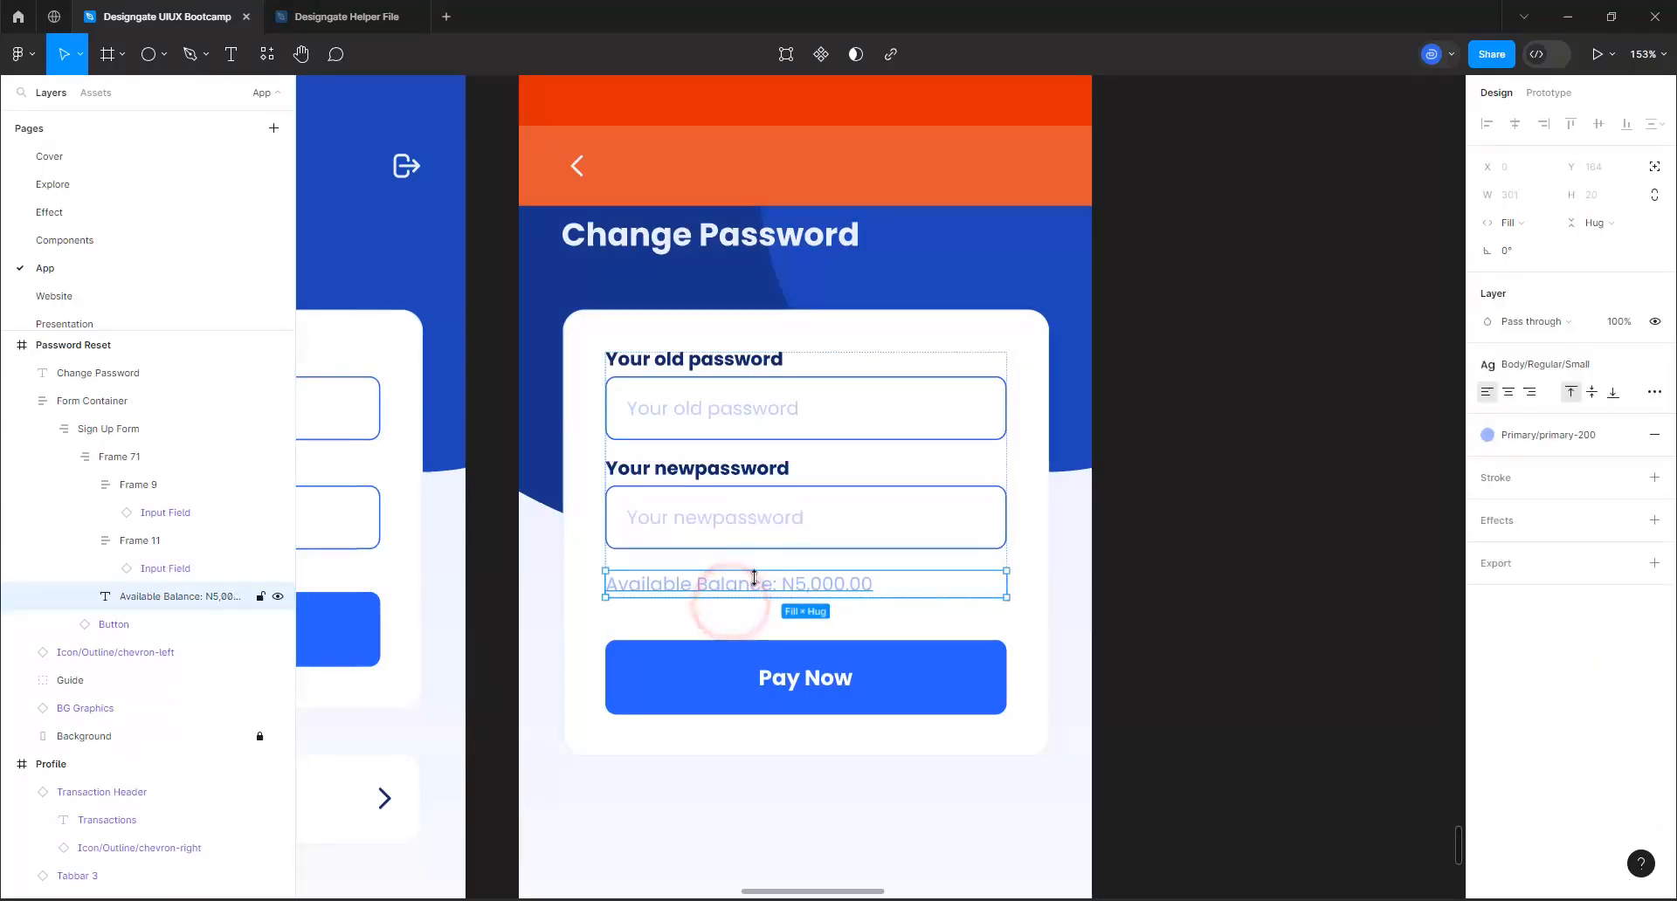
key("Delete")
left_click(746, 504)
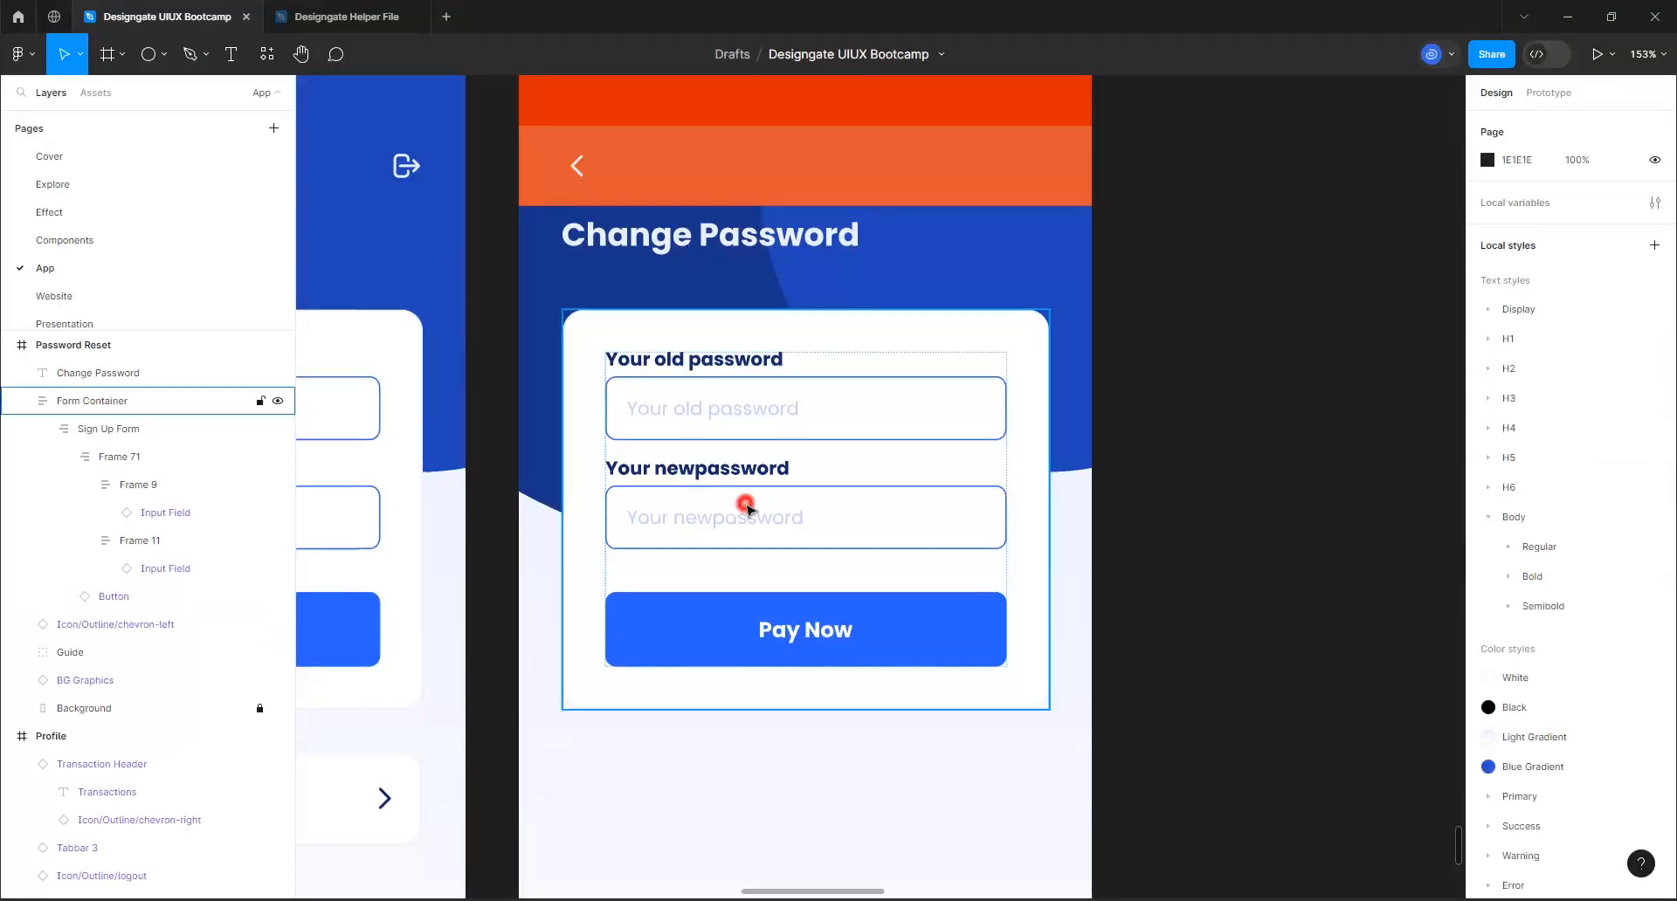
double_click(746, 506)
double_click(747, 507)
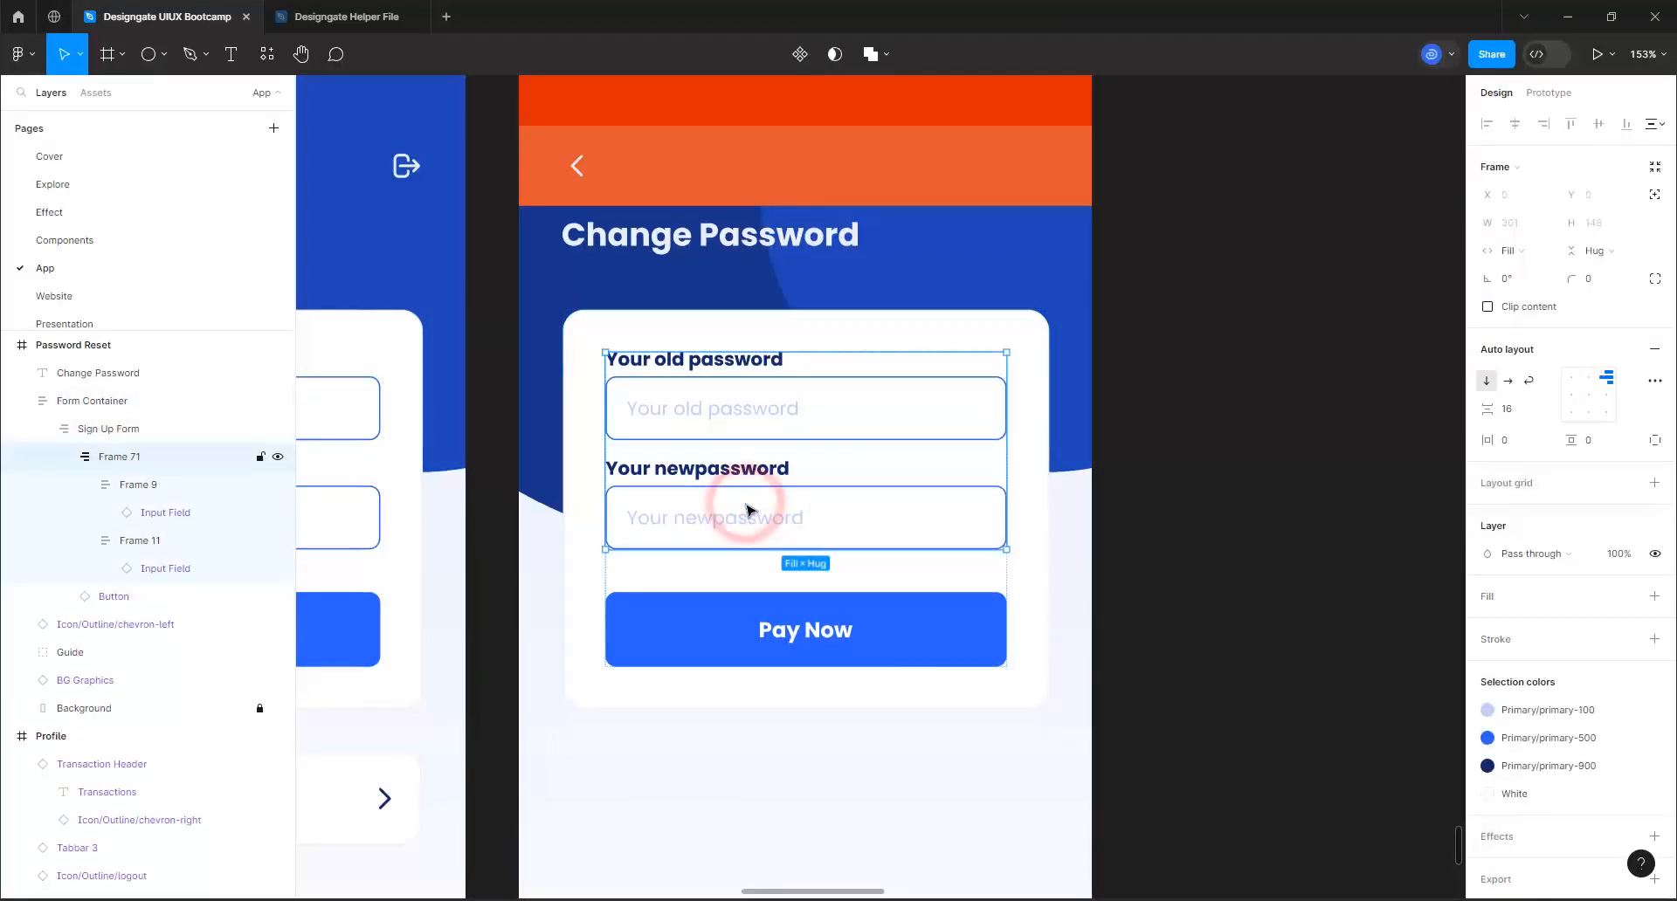
double_click(746, 507)
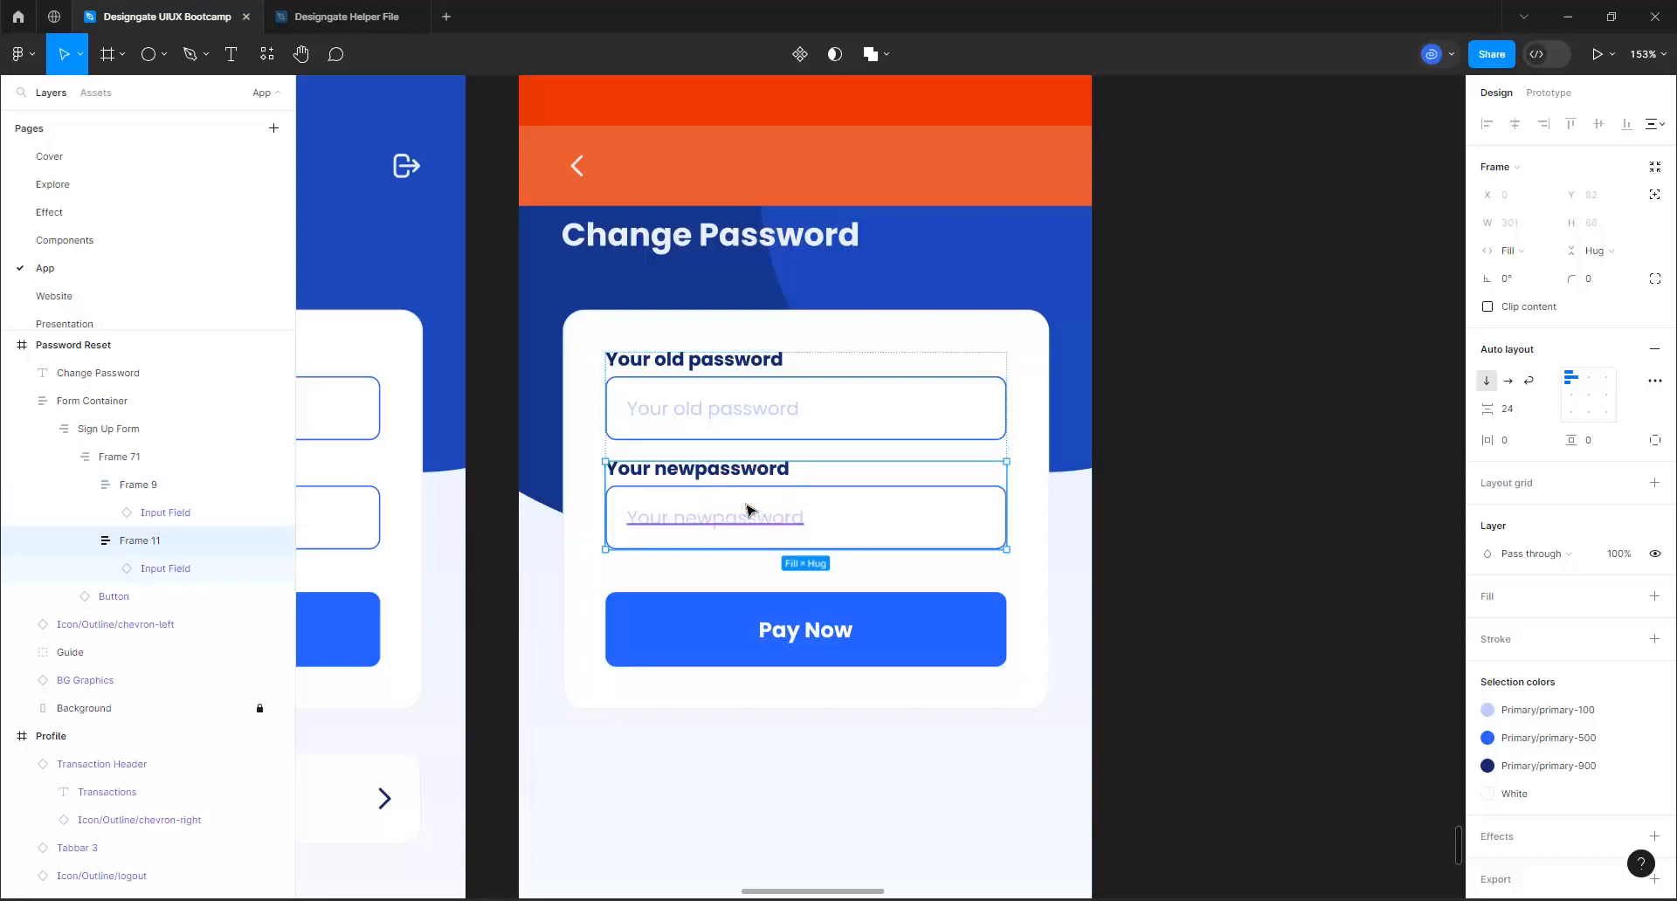
key("ctrl+d")
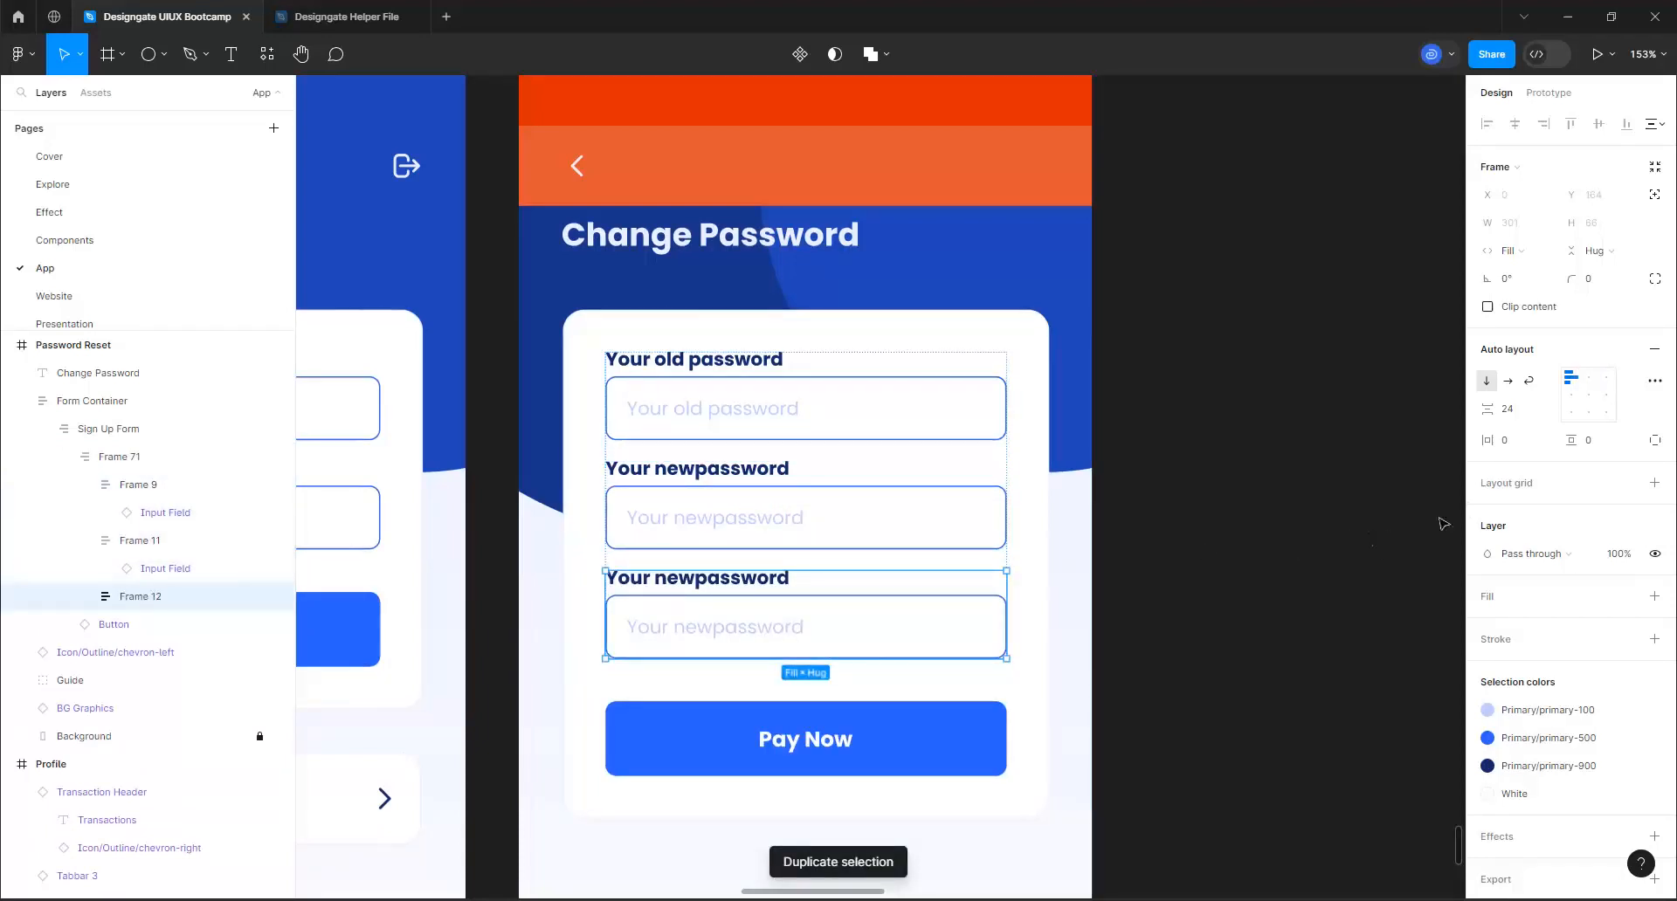
Set the label text of the duplicated third input field to "Confirm Password"
left_click(843, 625)
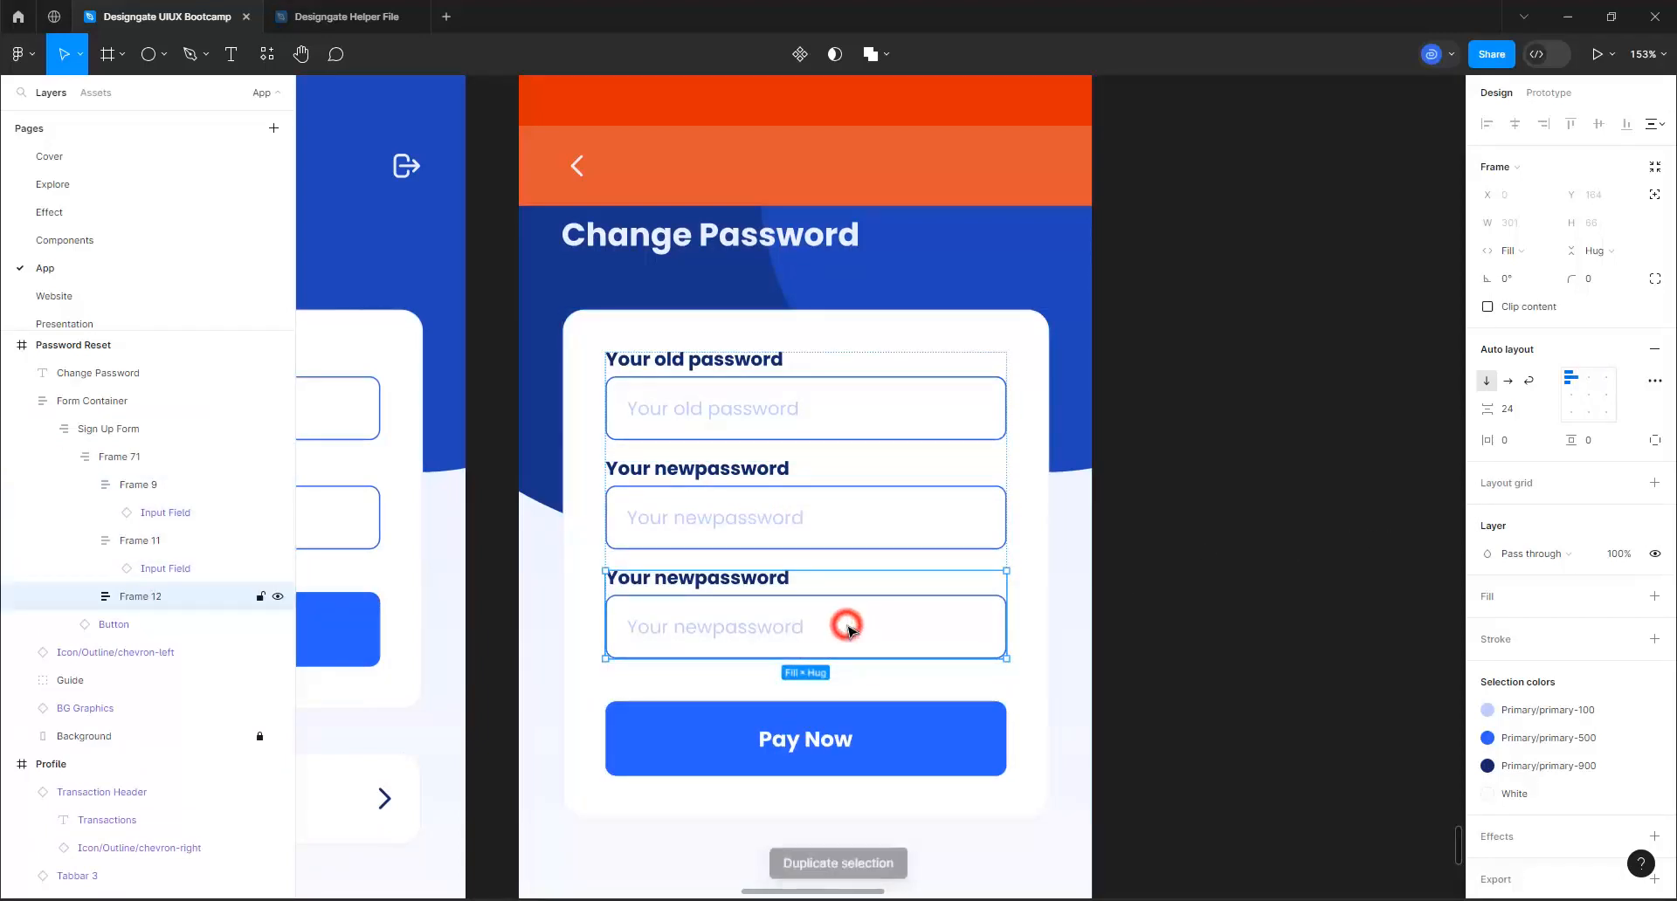
left_click(844, 626)
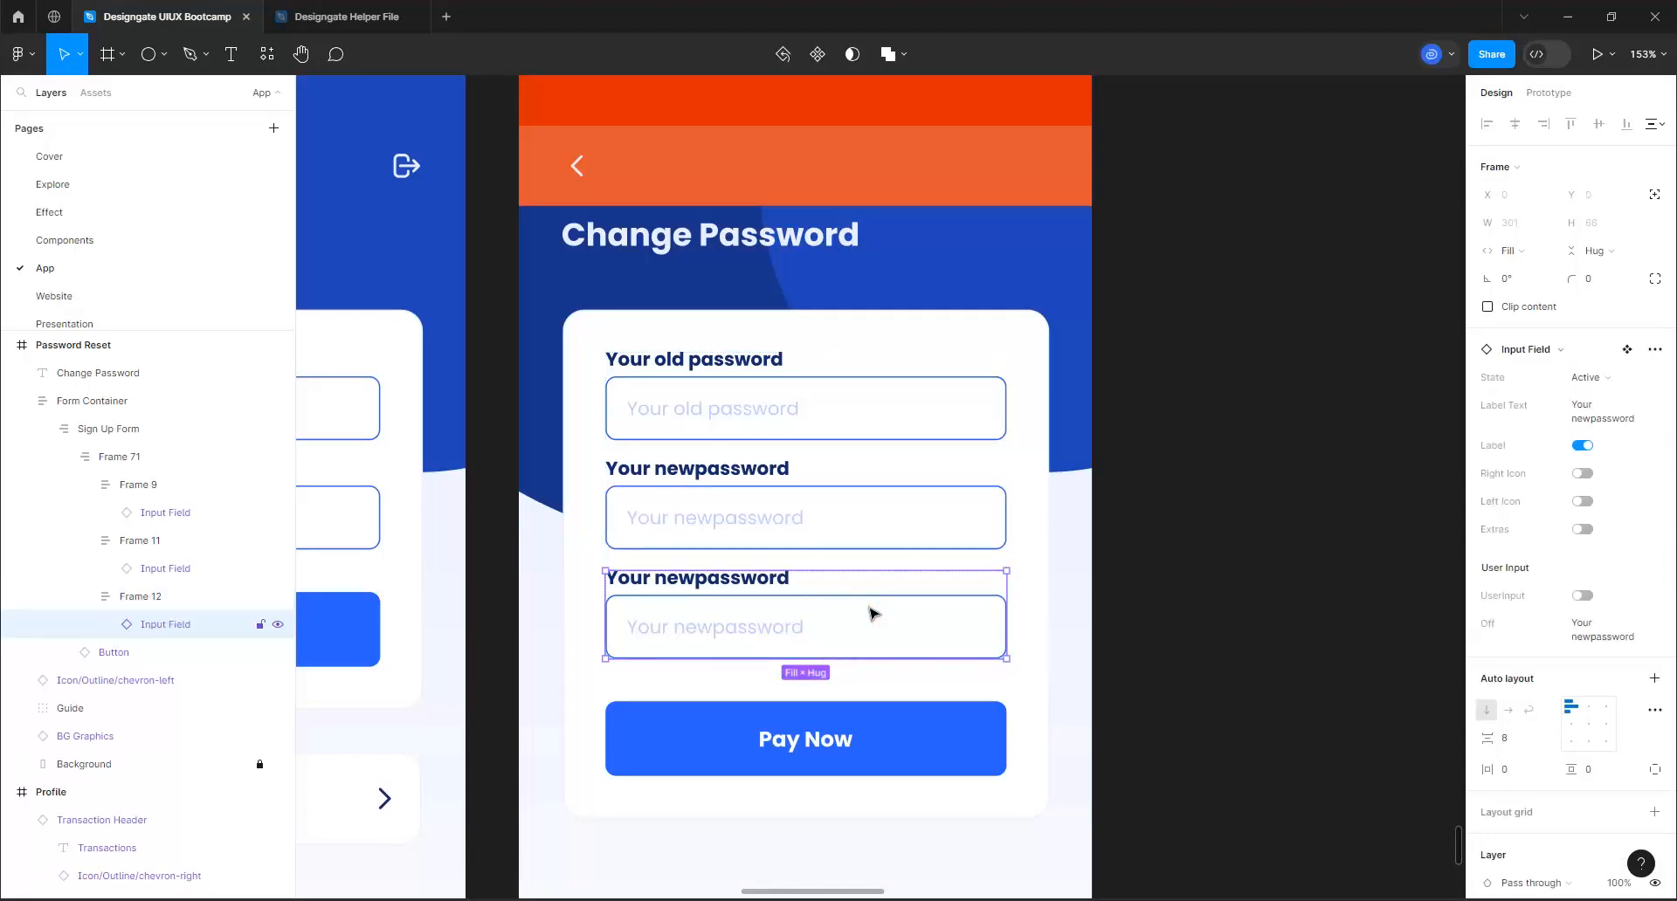
left_click(1599, 415)
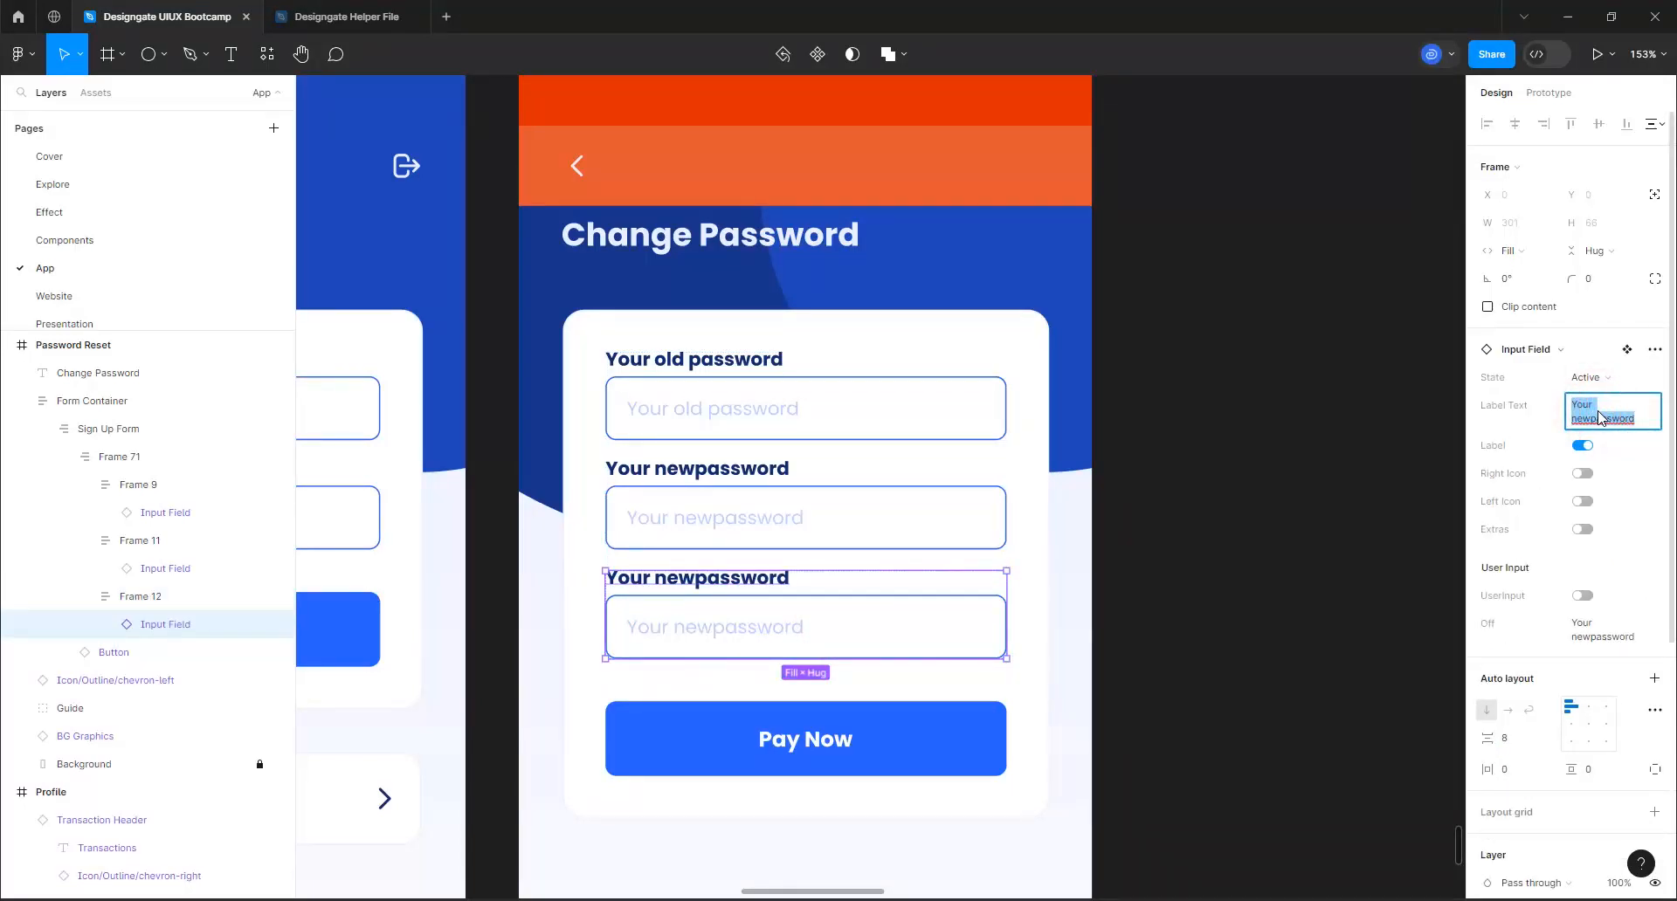
type("Confirm")
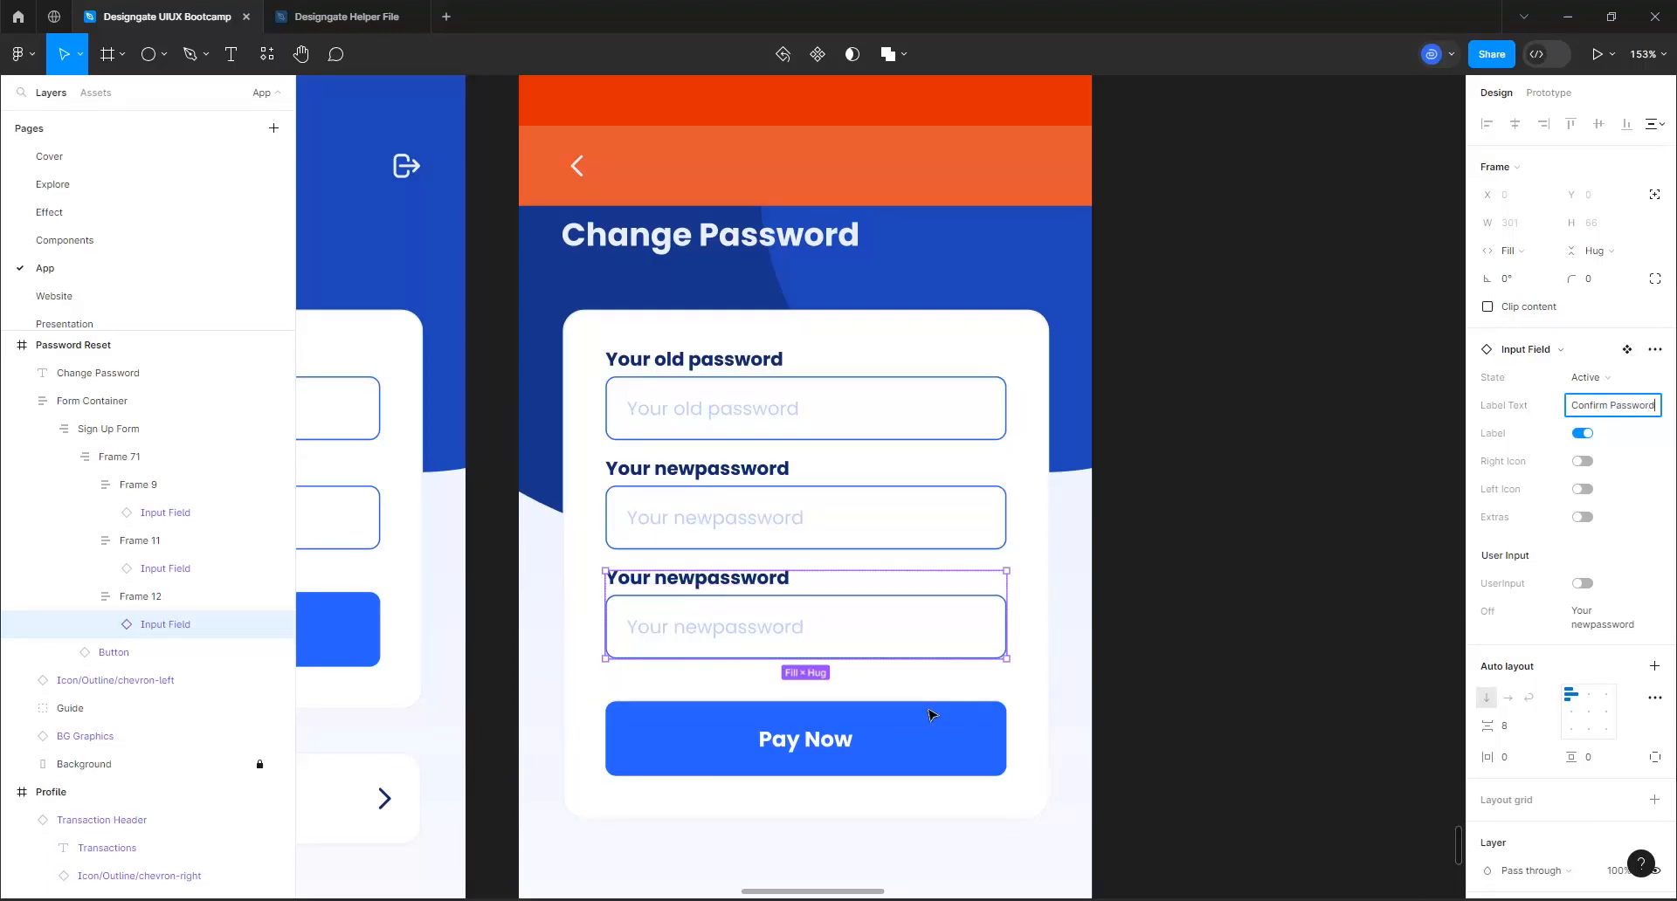
Set the third input field's placeholder to "Confirm Password" and turn on its right icon
left_click(1609, 622)
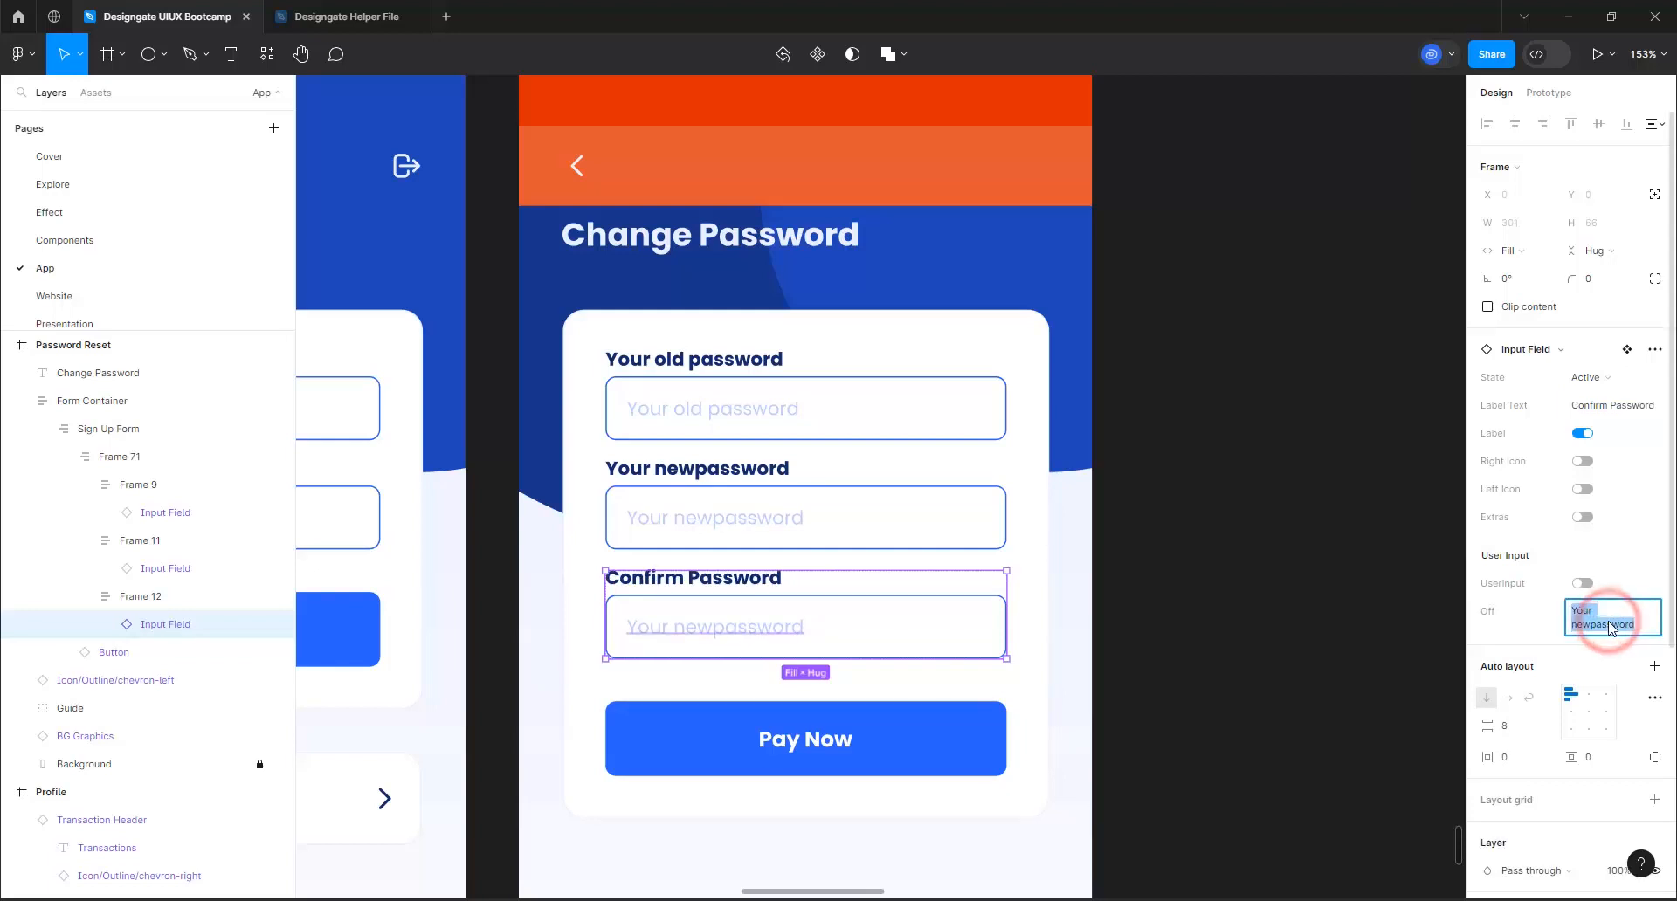
type("Confirm")
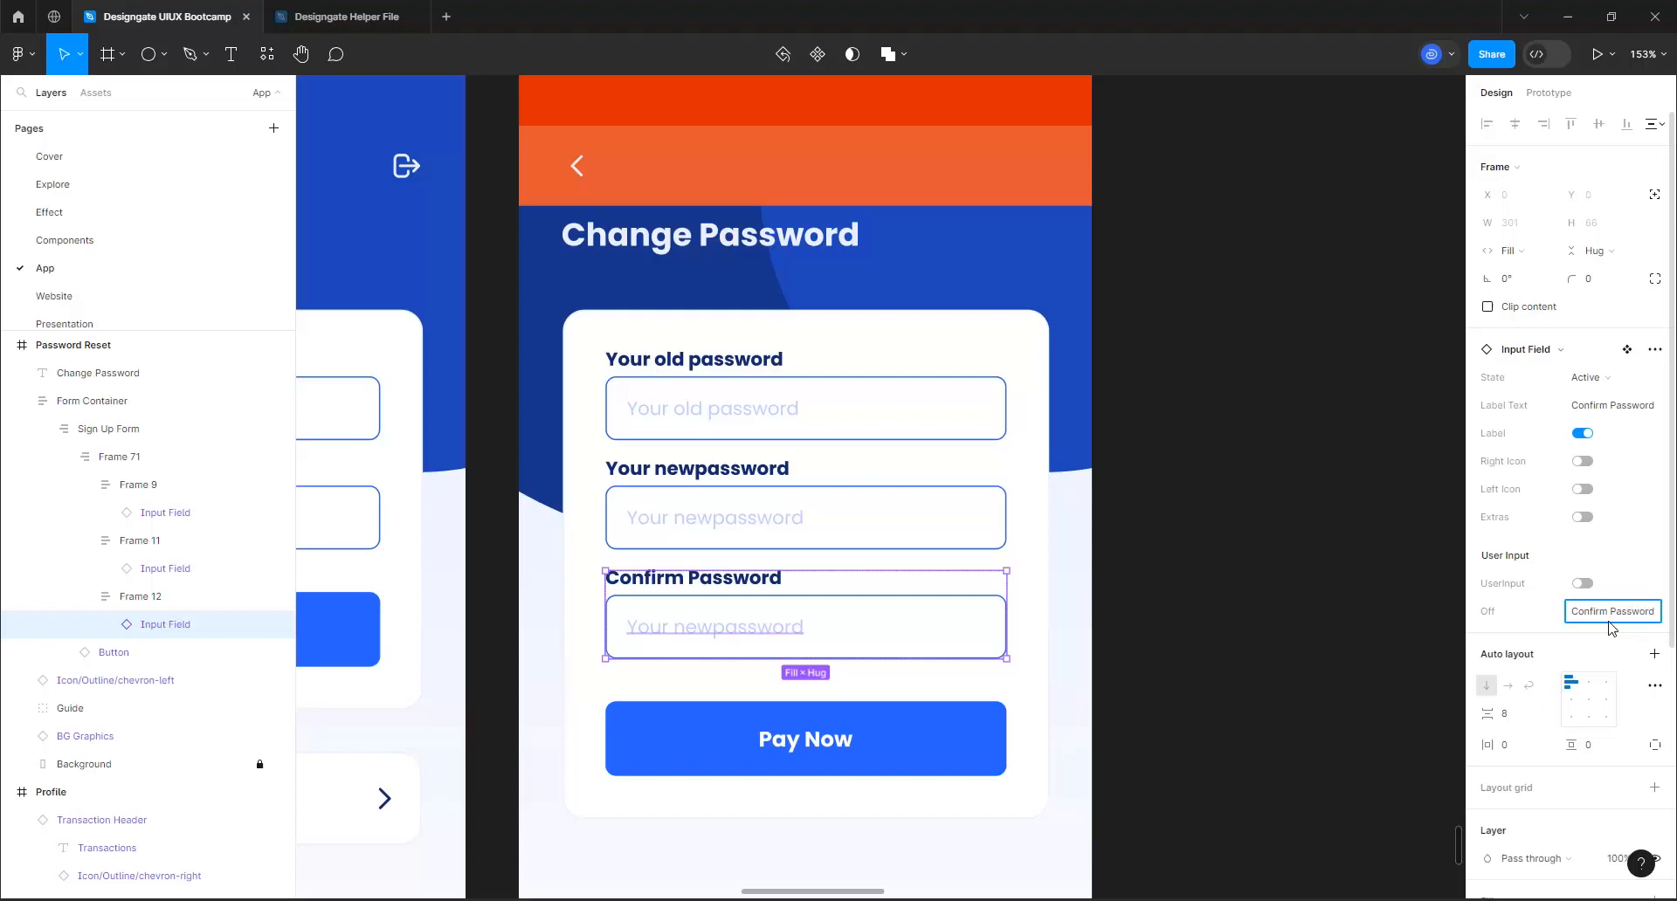
type(" Password")
key("Return")
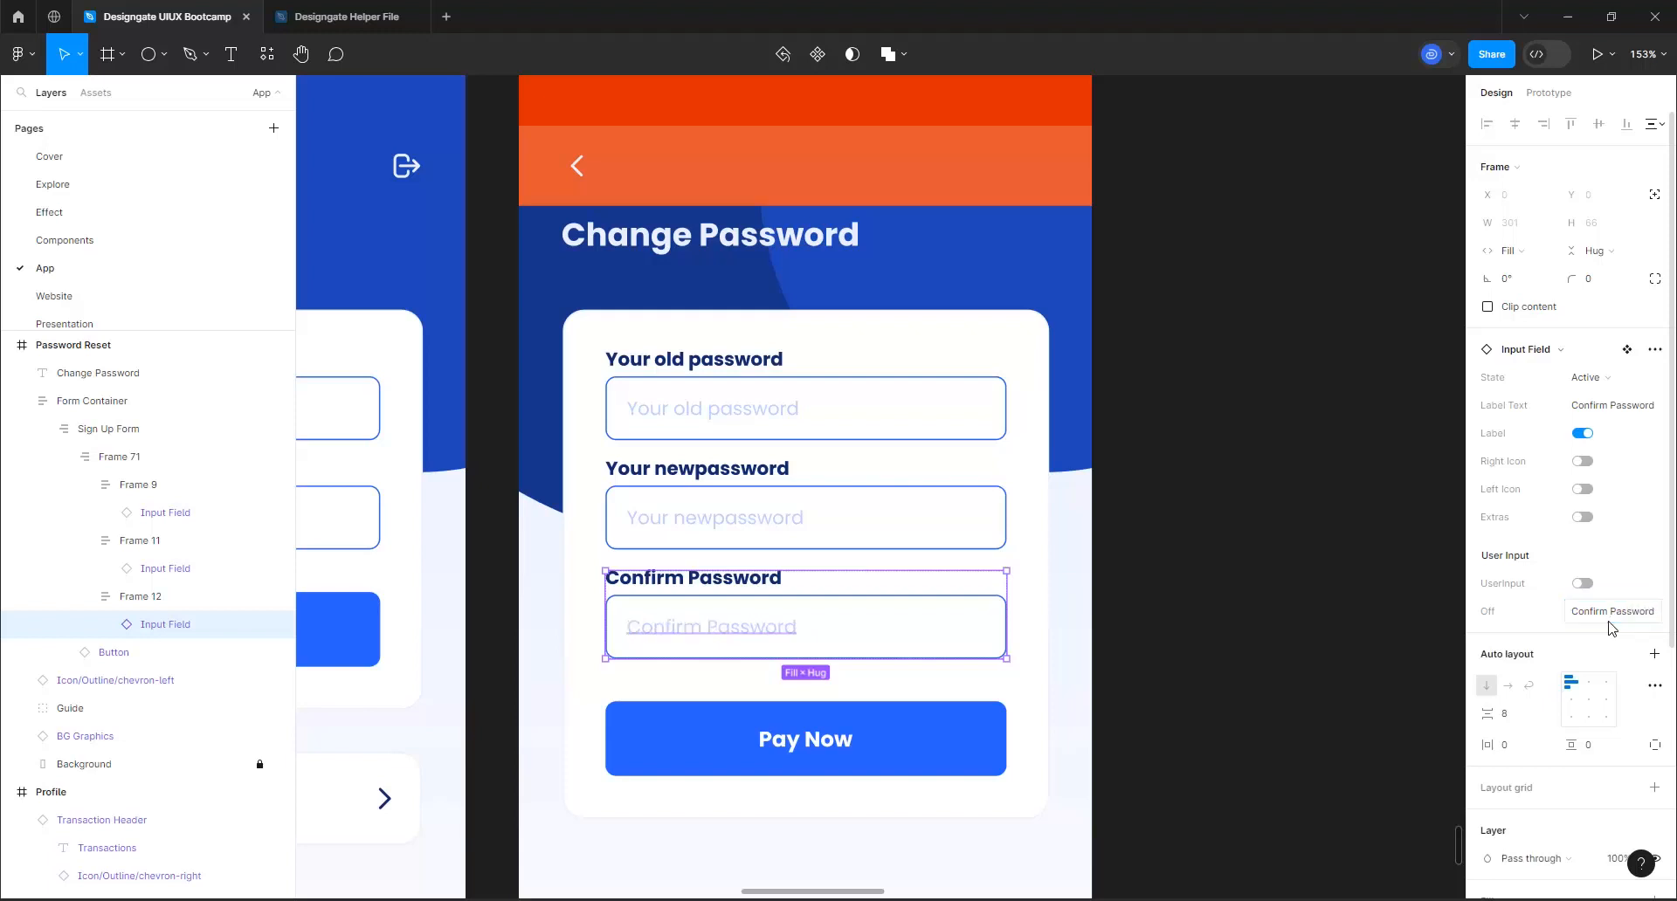
left_click(1586, 461)
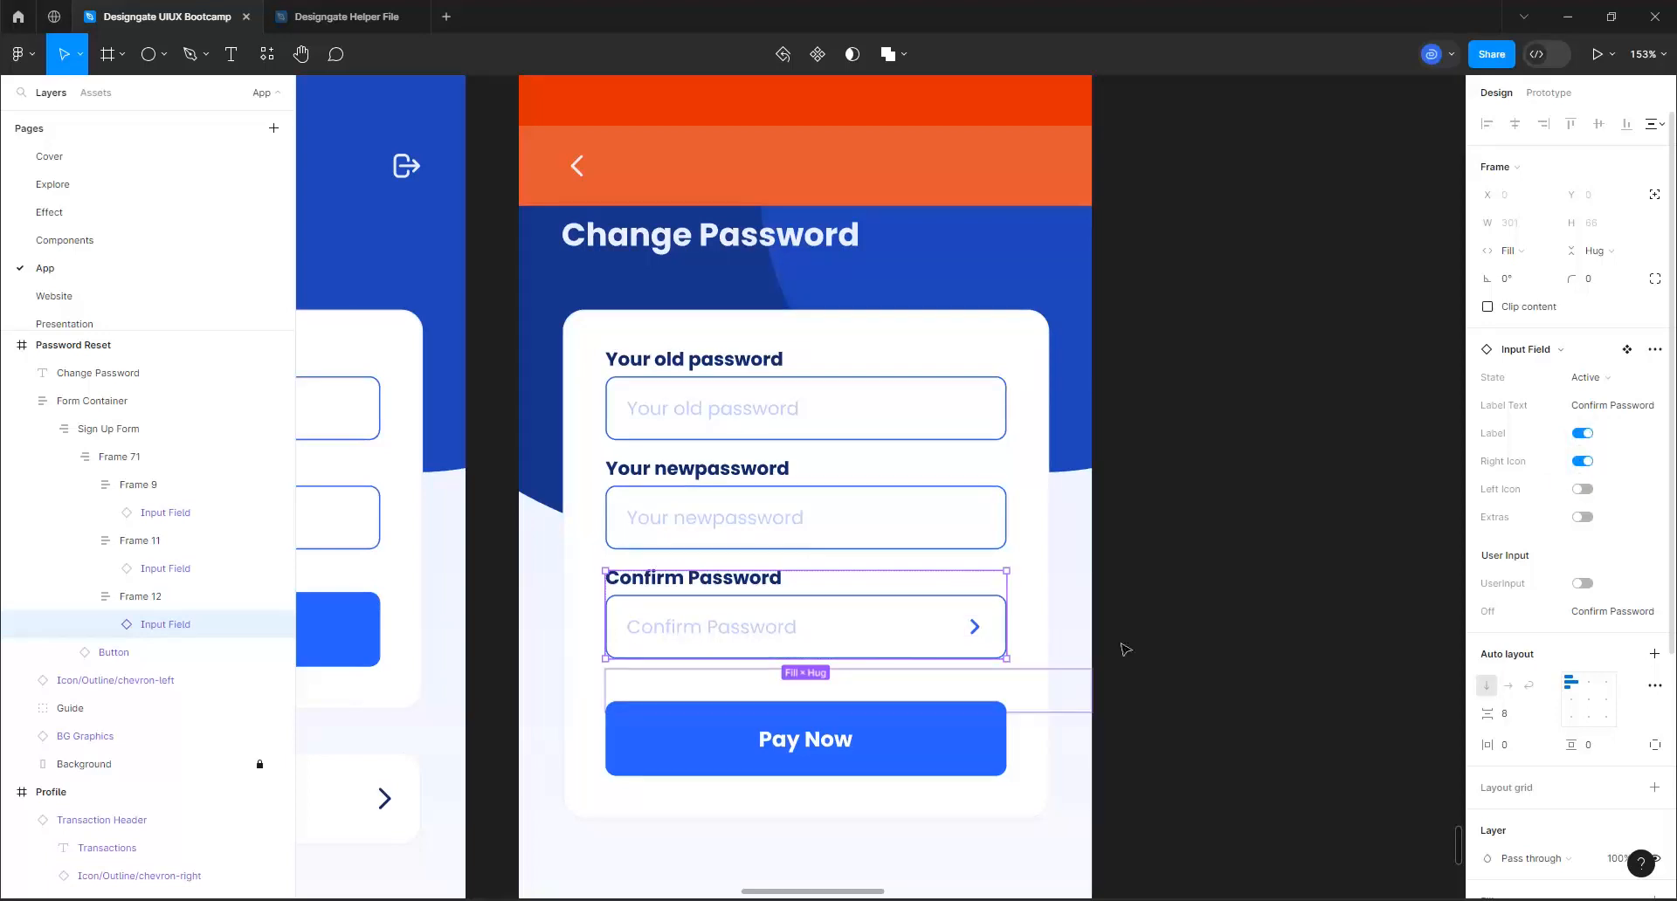
Turn on the right icon of the new password input field
left_click(972, 522)
left_click(972, 522)
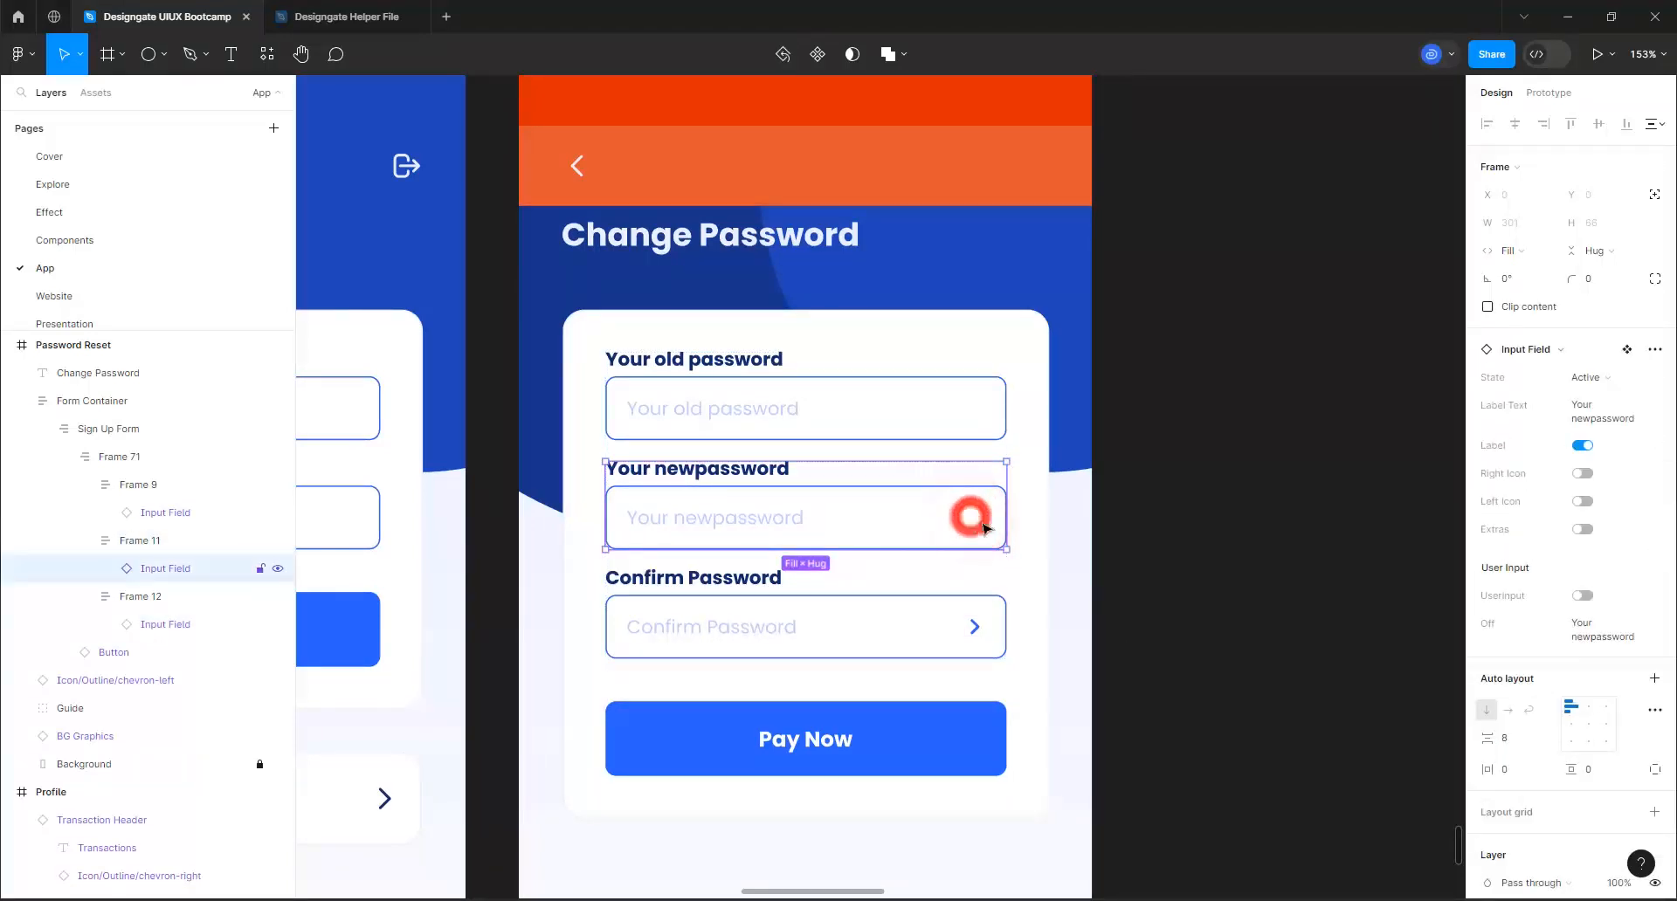
left_click(1588, 479)
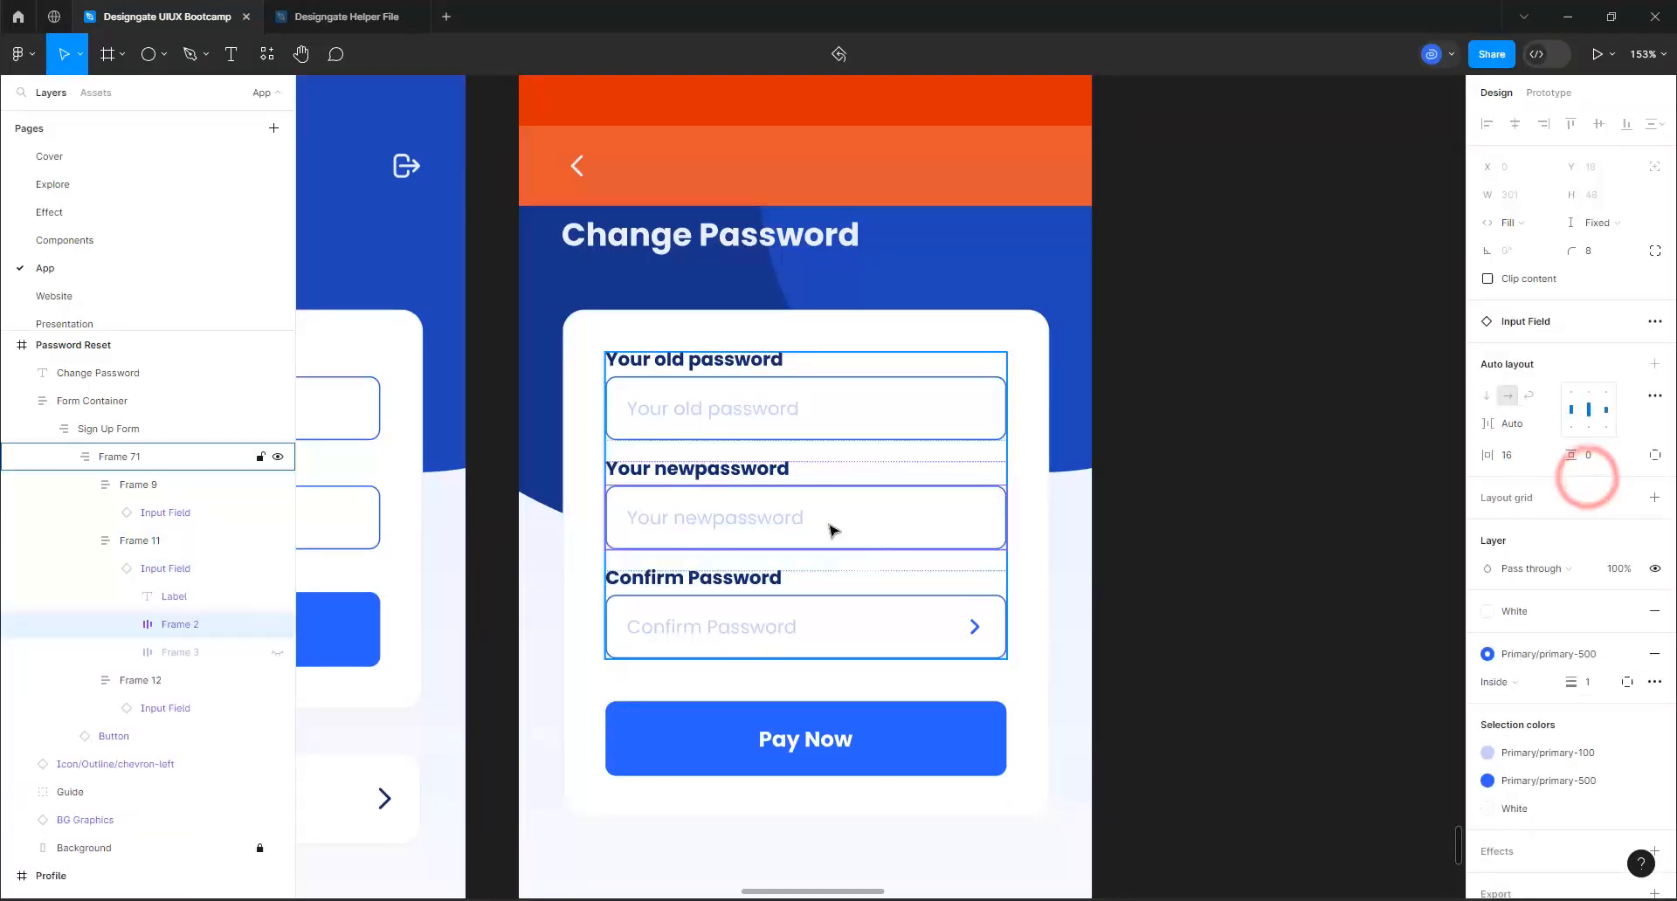
left_click(1109, 519)
left_click(879, 504)
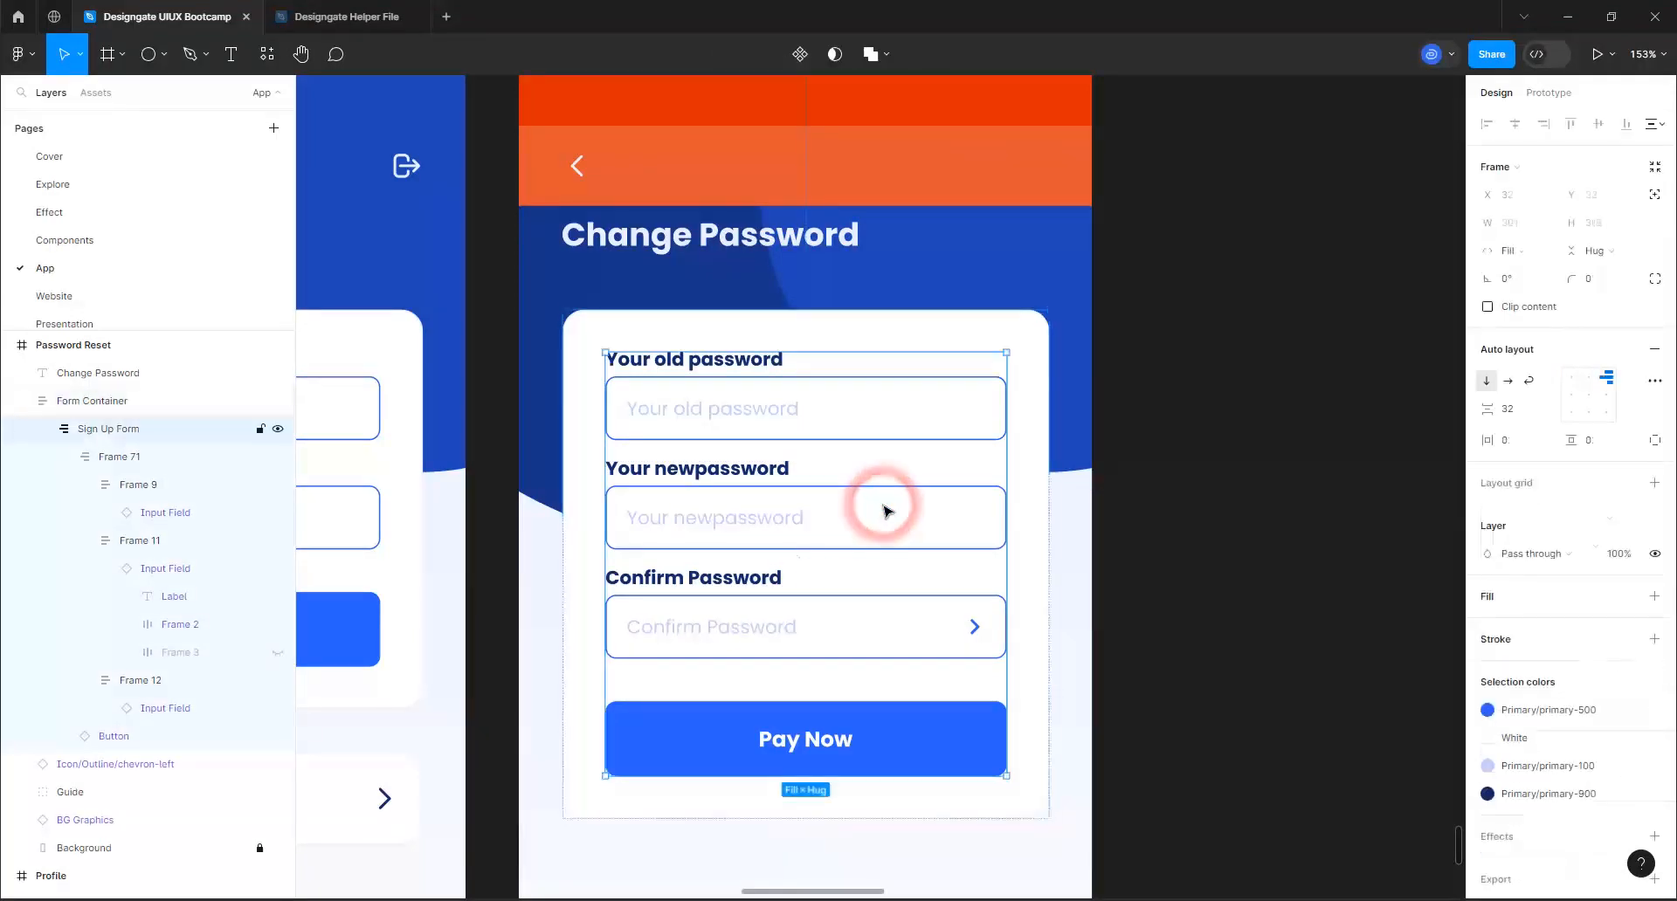
left_click(878, 505)
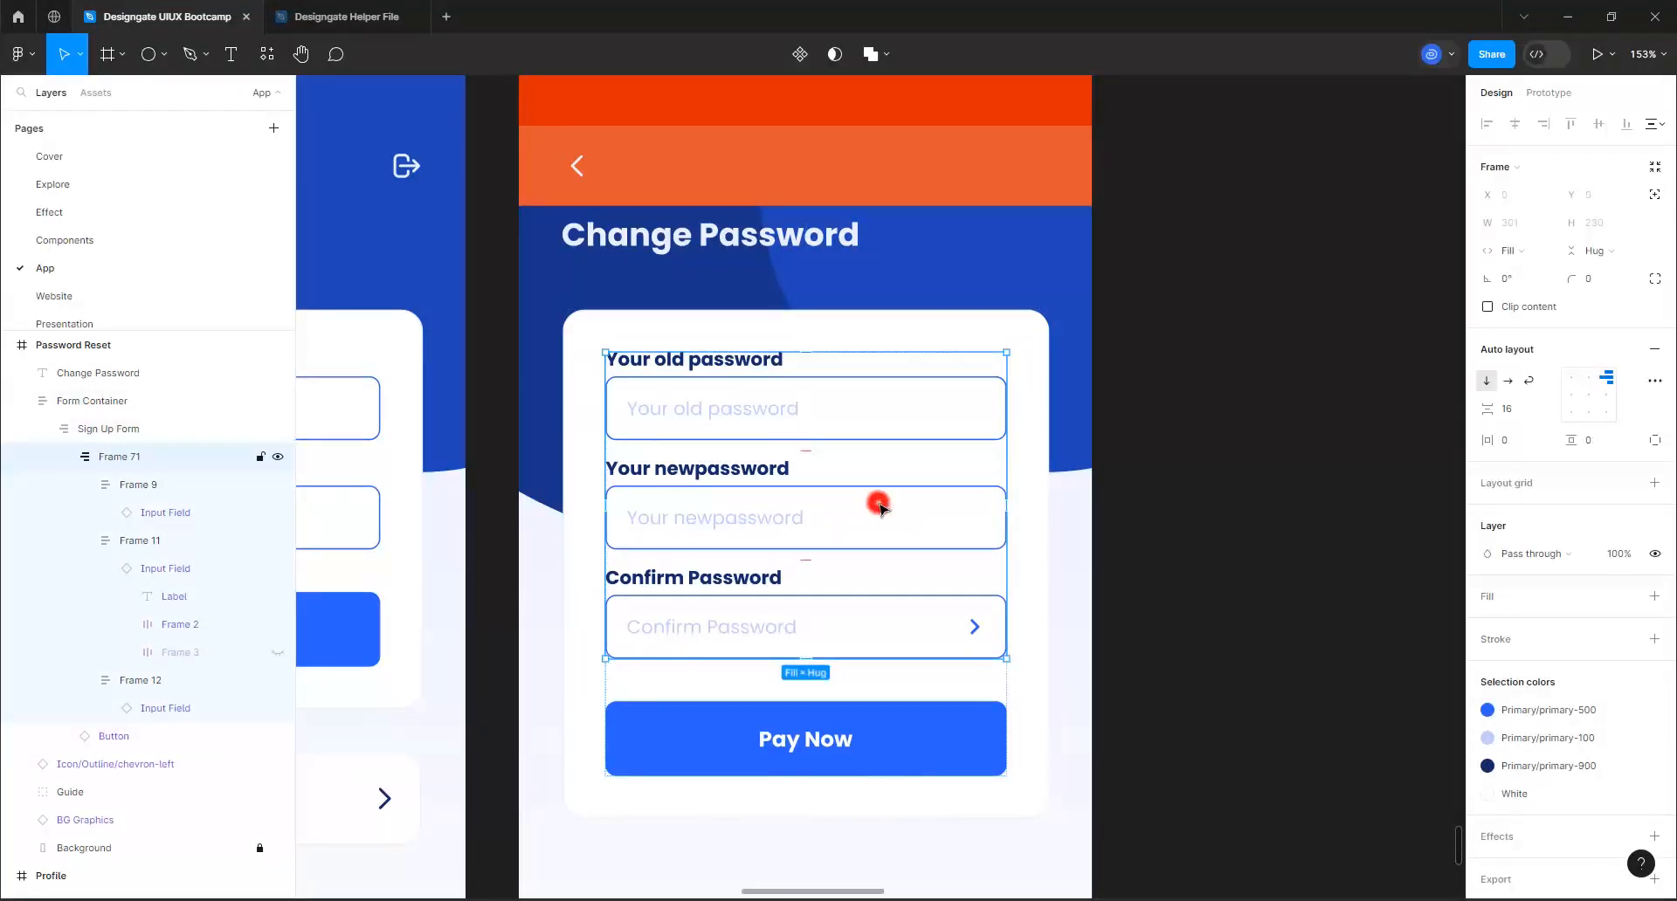
left_click(877, 505)
left_click(888, 507)
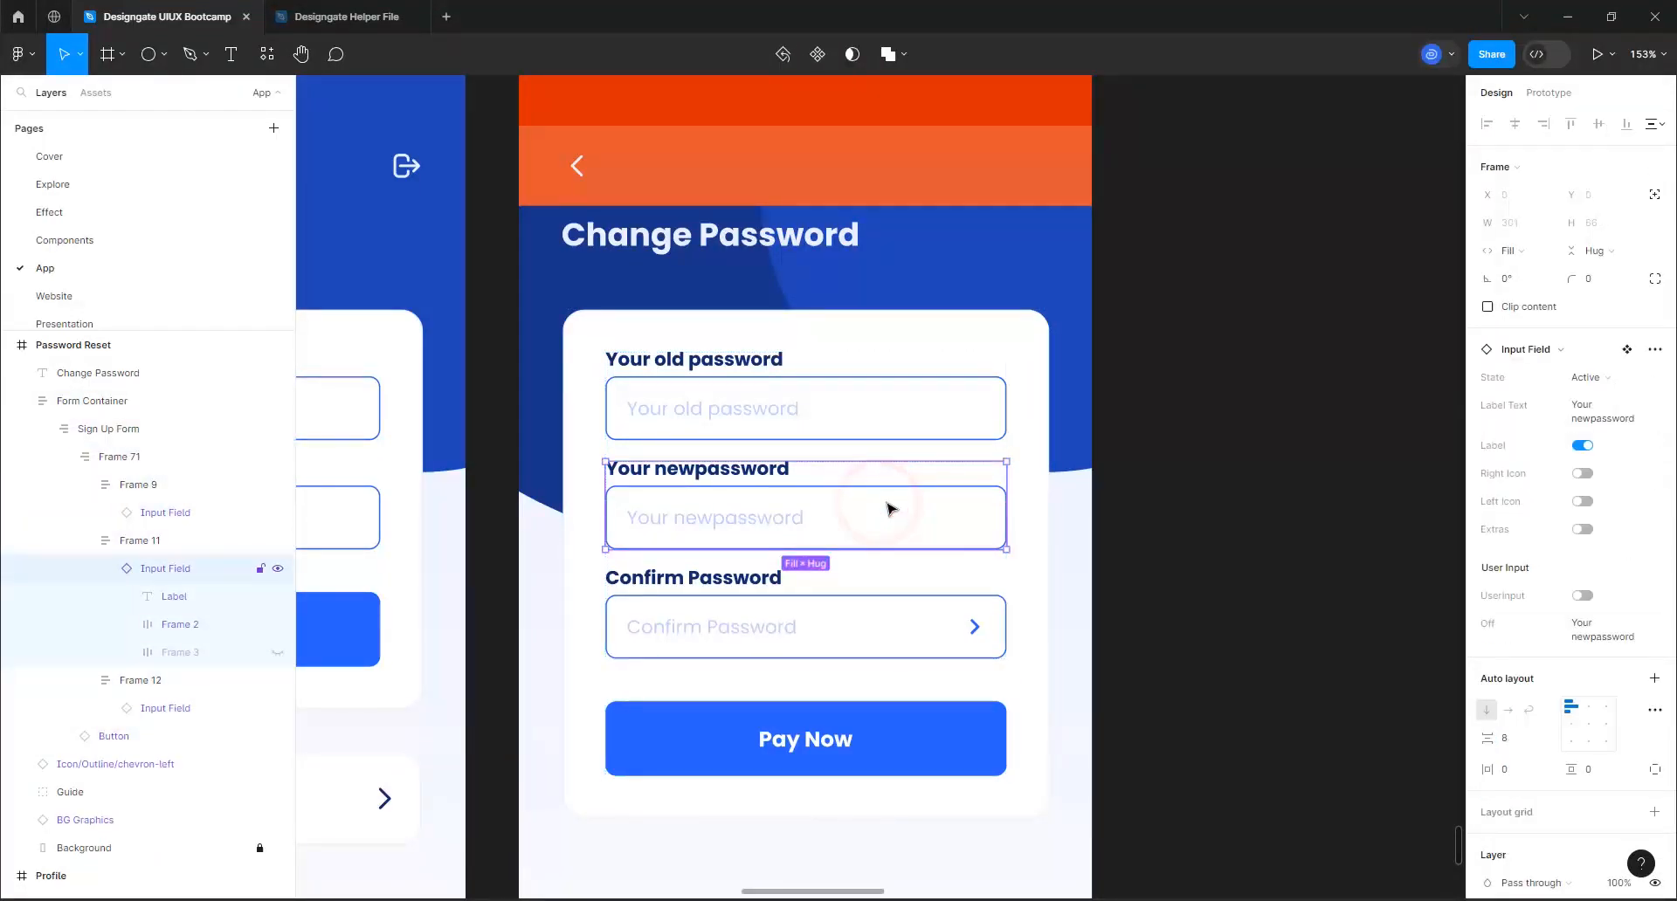
left_click(1591, 473)
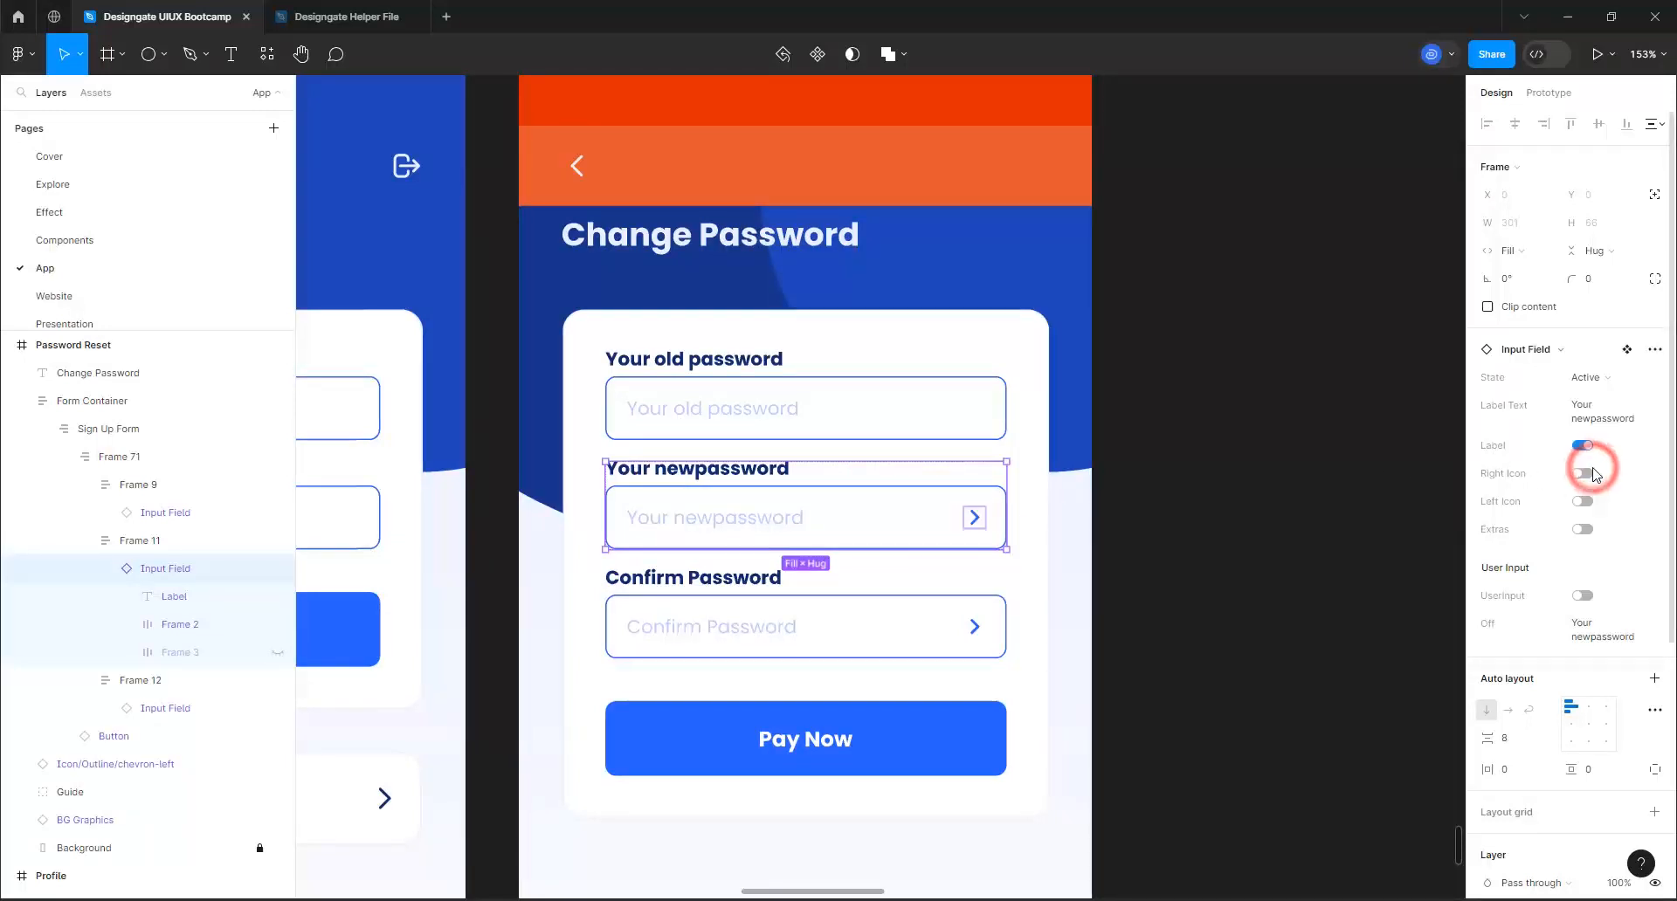
left_click(975, 518)
Turn on the right icon of the old password input field
left_click(946, 409)
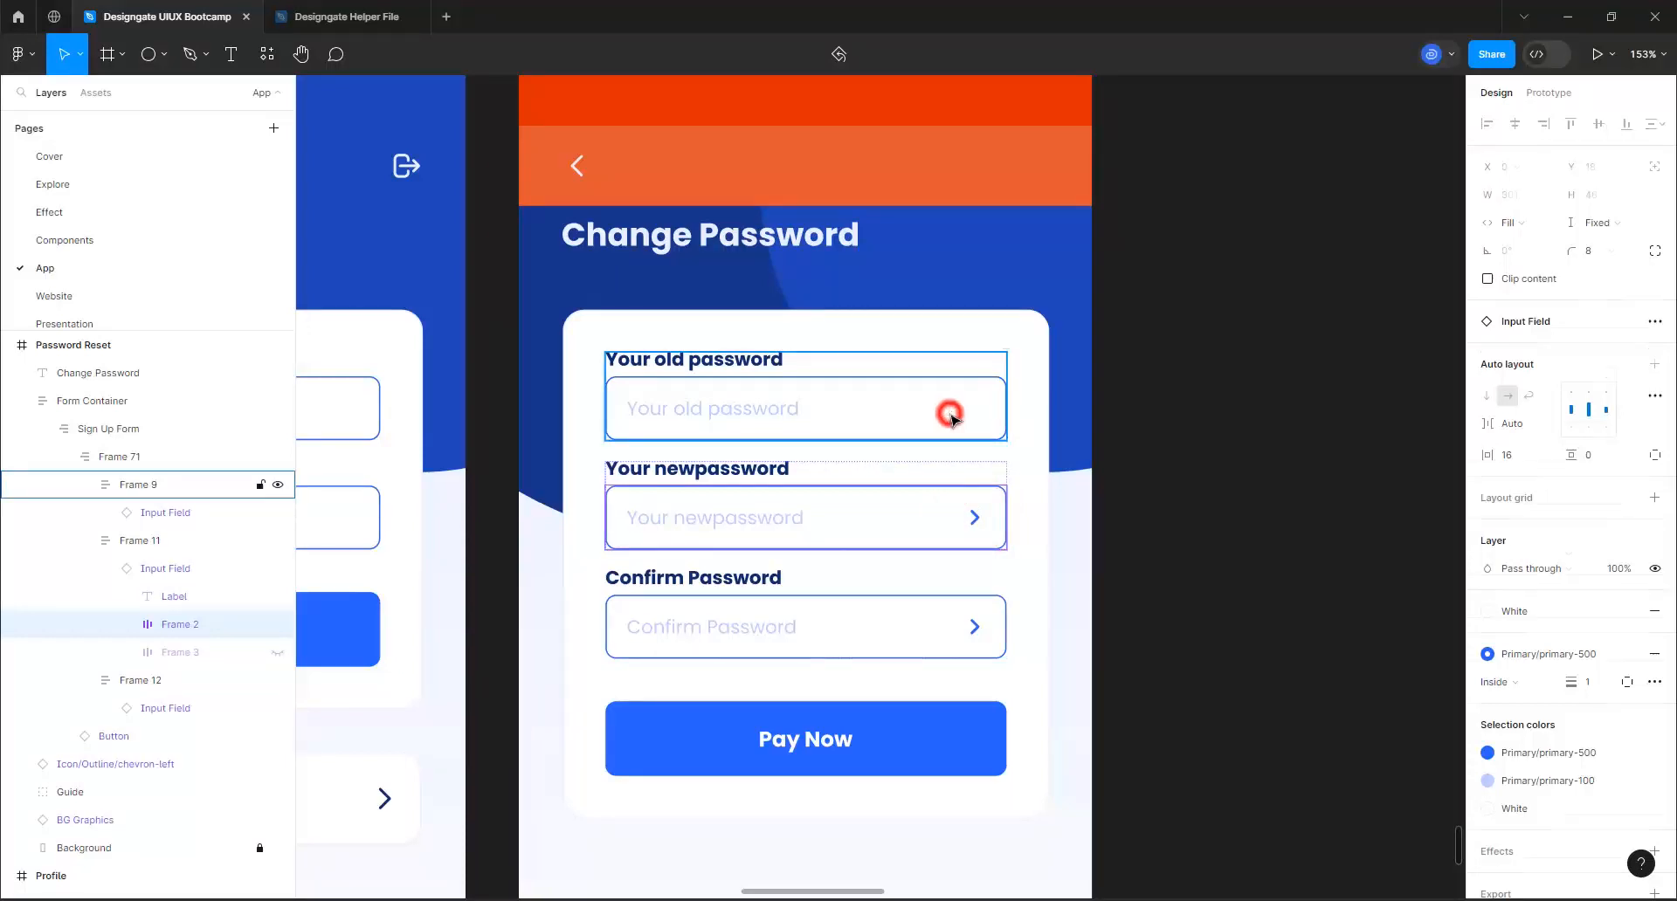
left_click(954, 416)
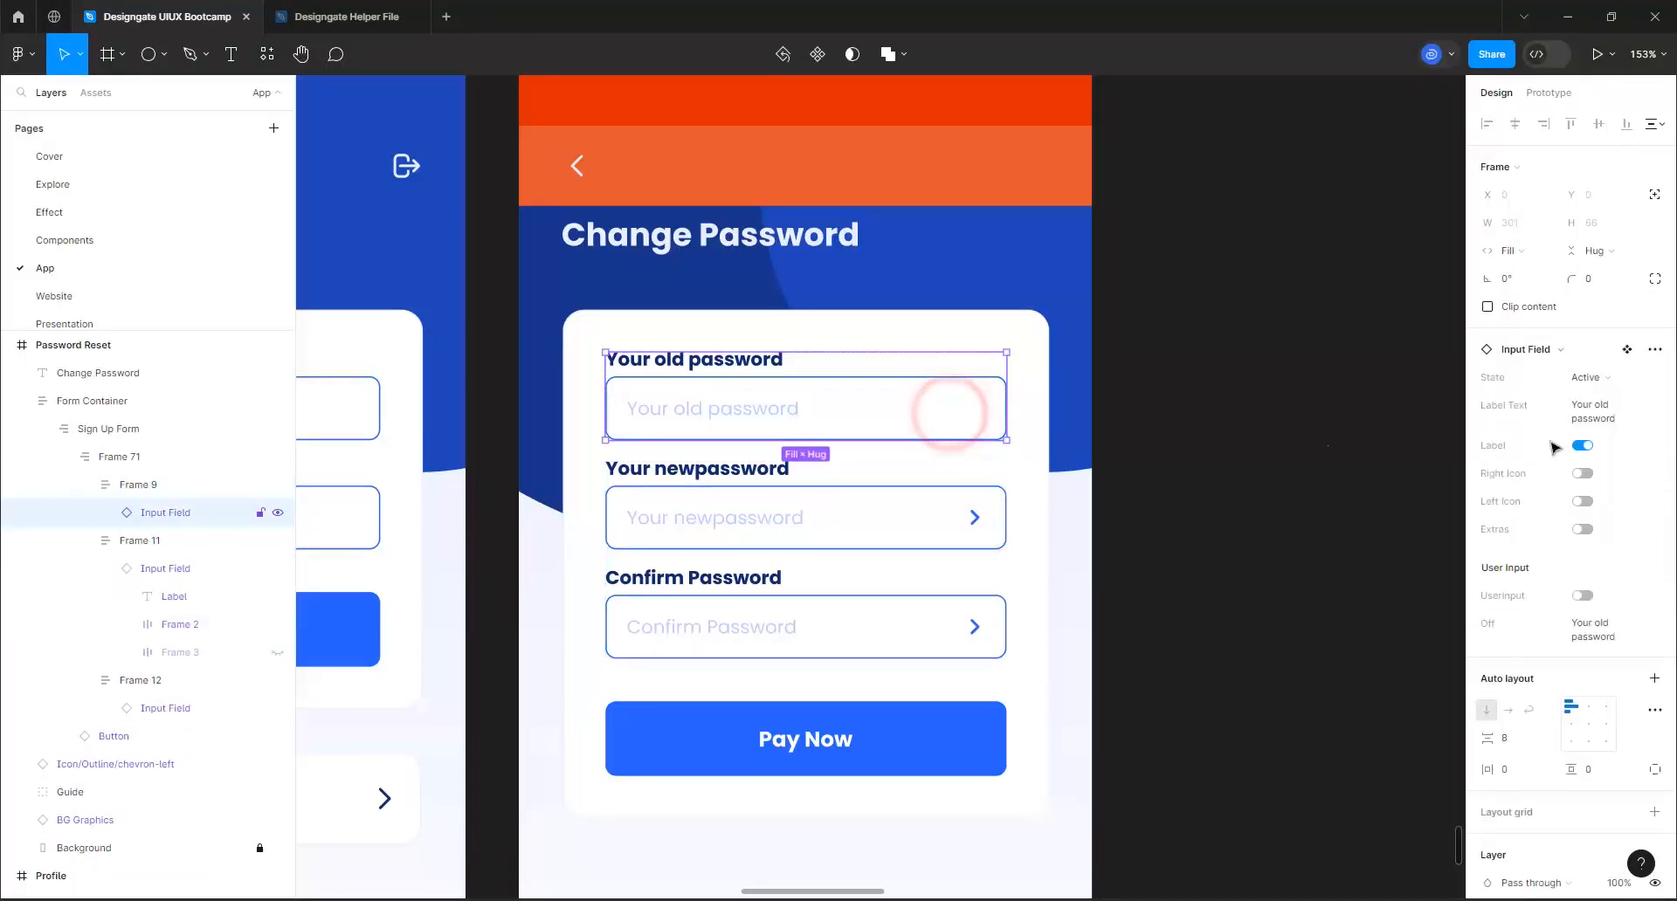
left_click(1584, 476)
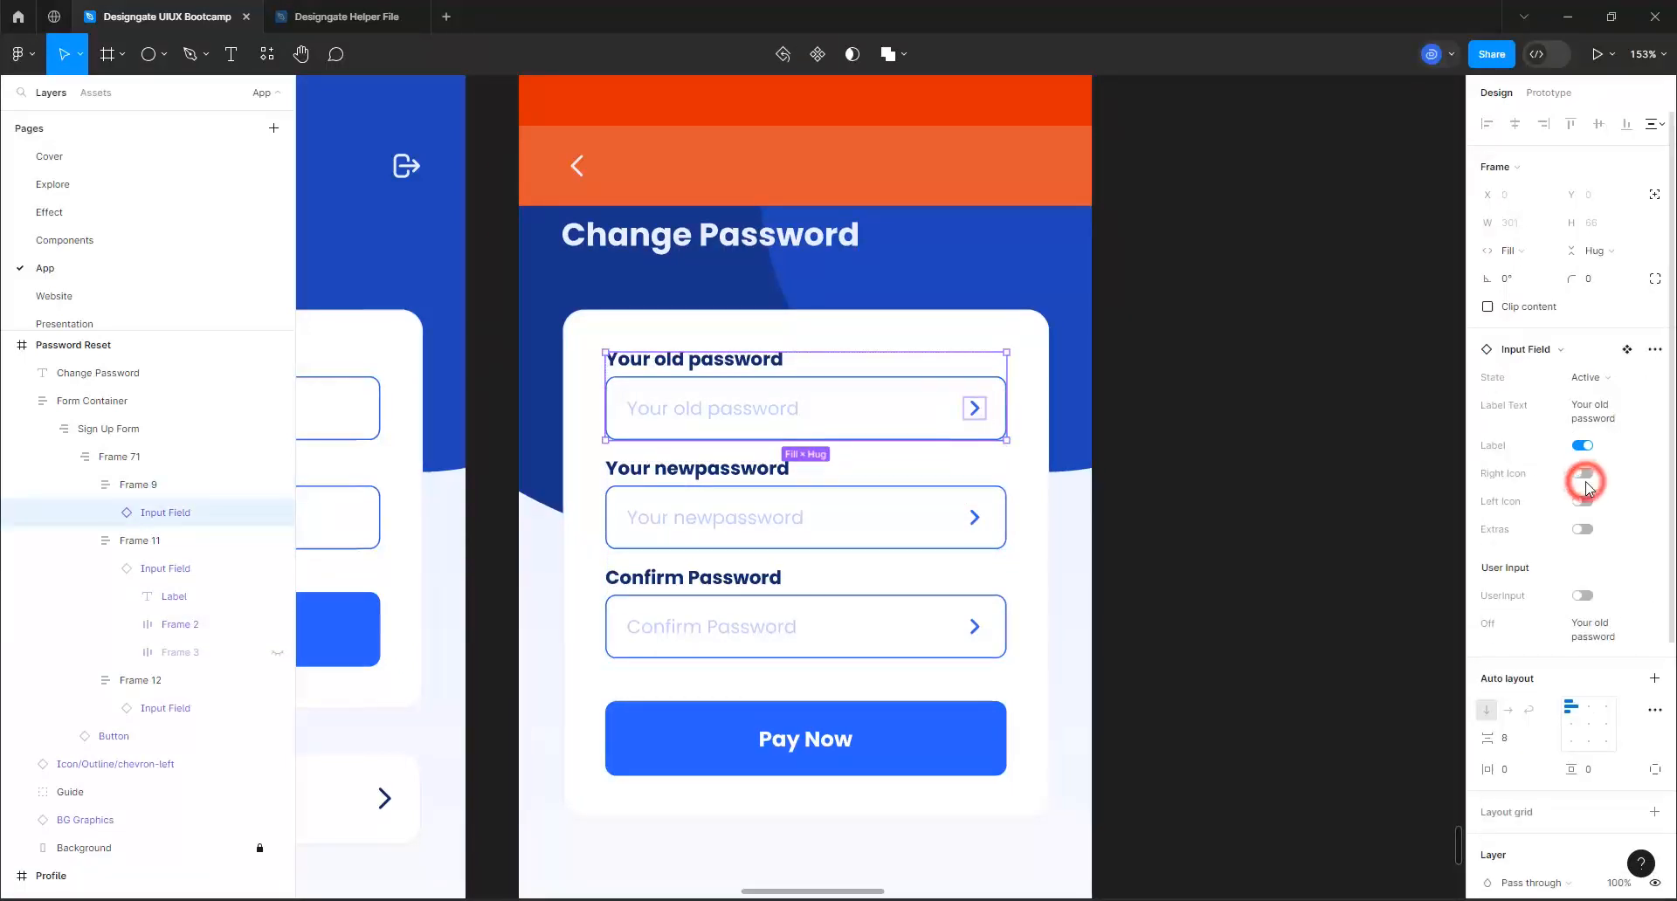
Swap the chevron icon inside the old password field for the Icon/Outline/eye-off component
double_click(970, 411)
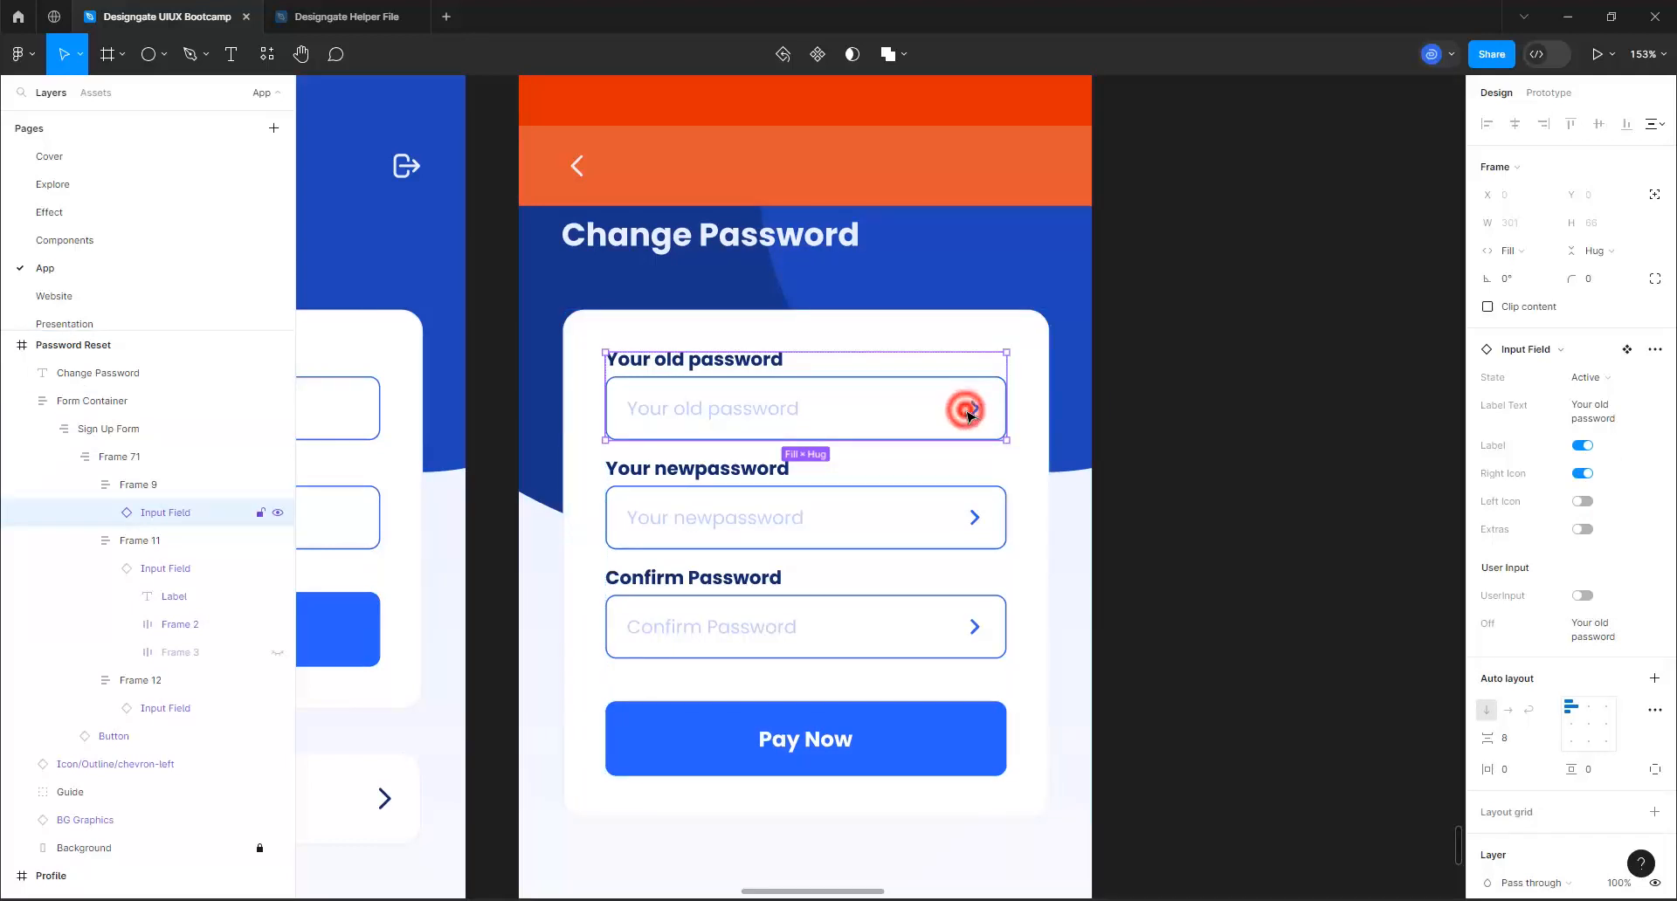
double_click(974, 413)
double_click(978, 417)
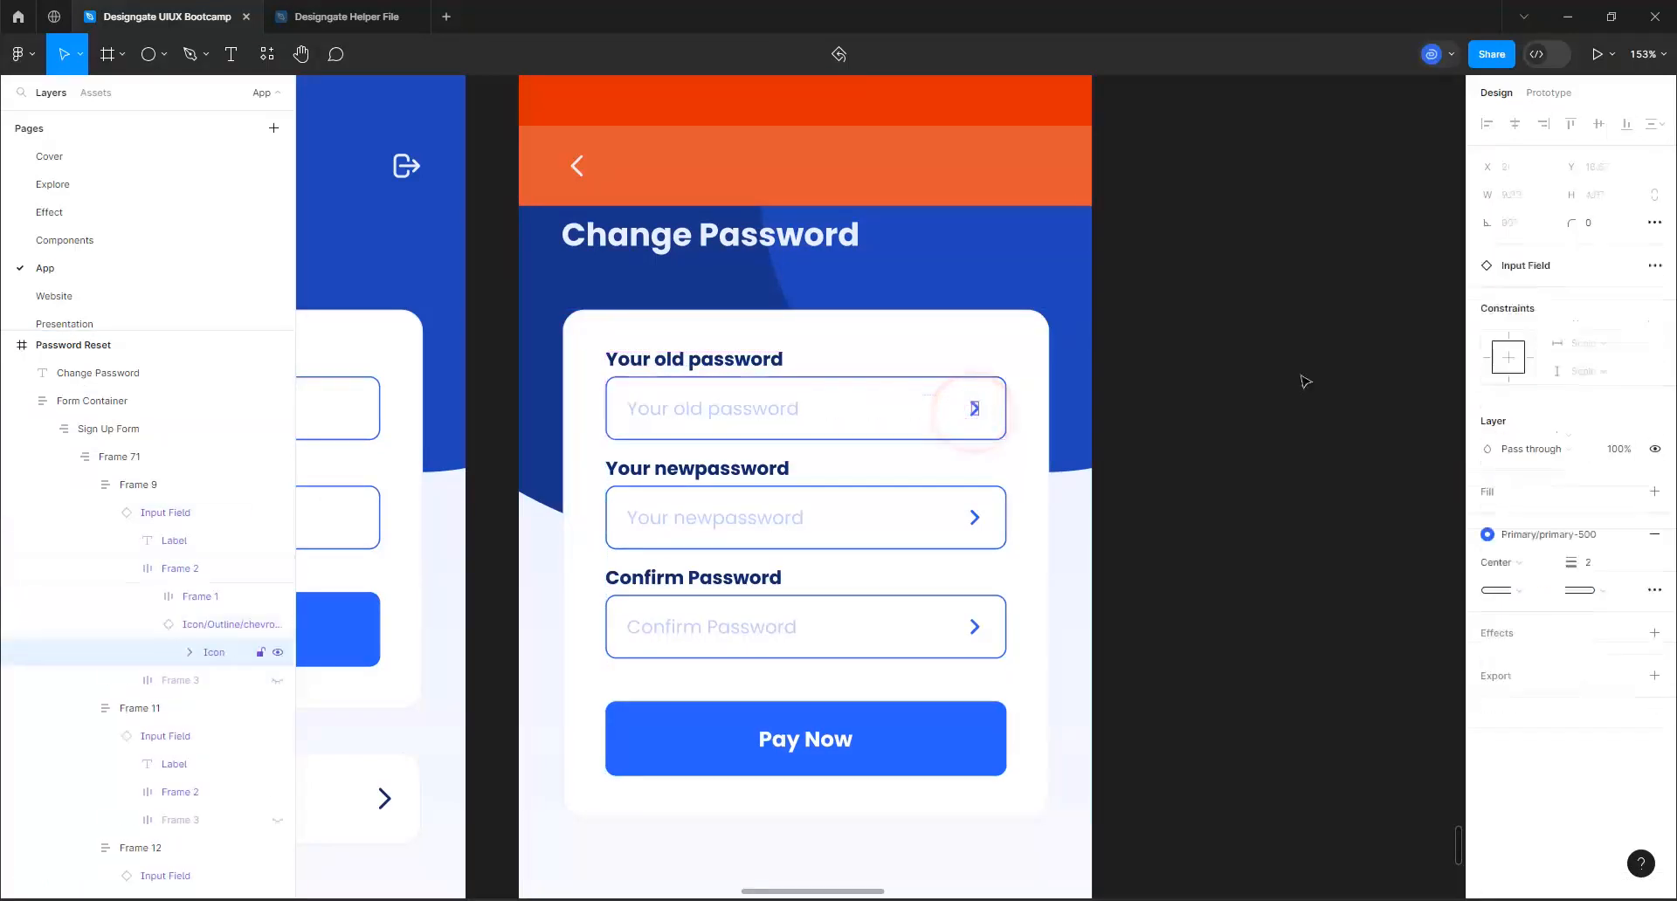
left_click(1171, 442)
left_click(973, 421)
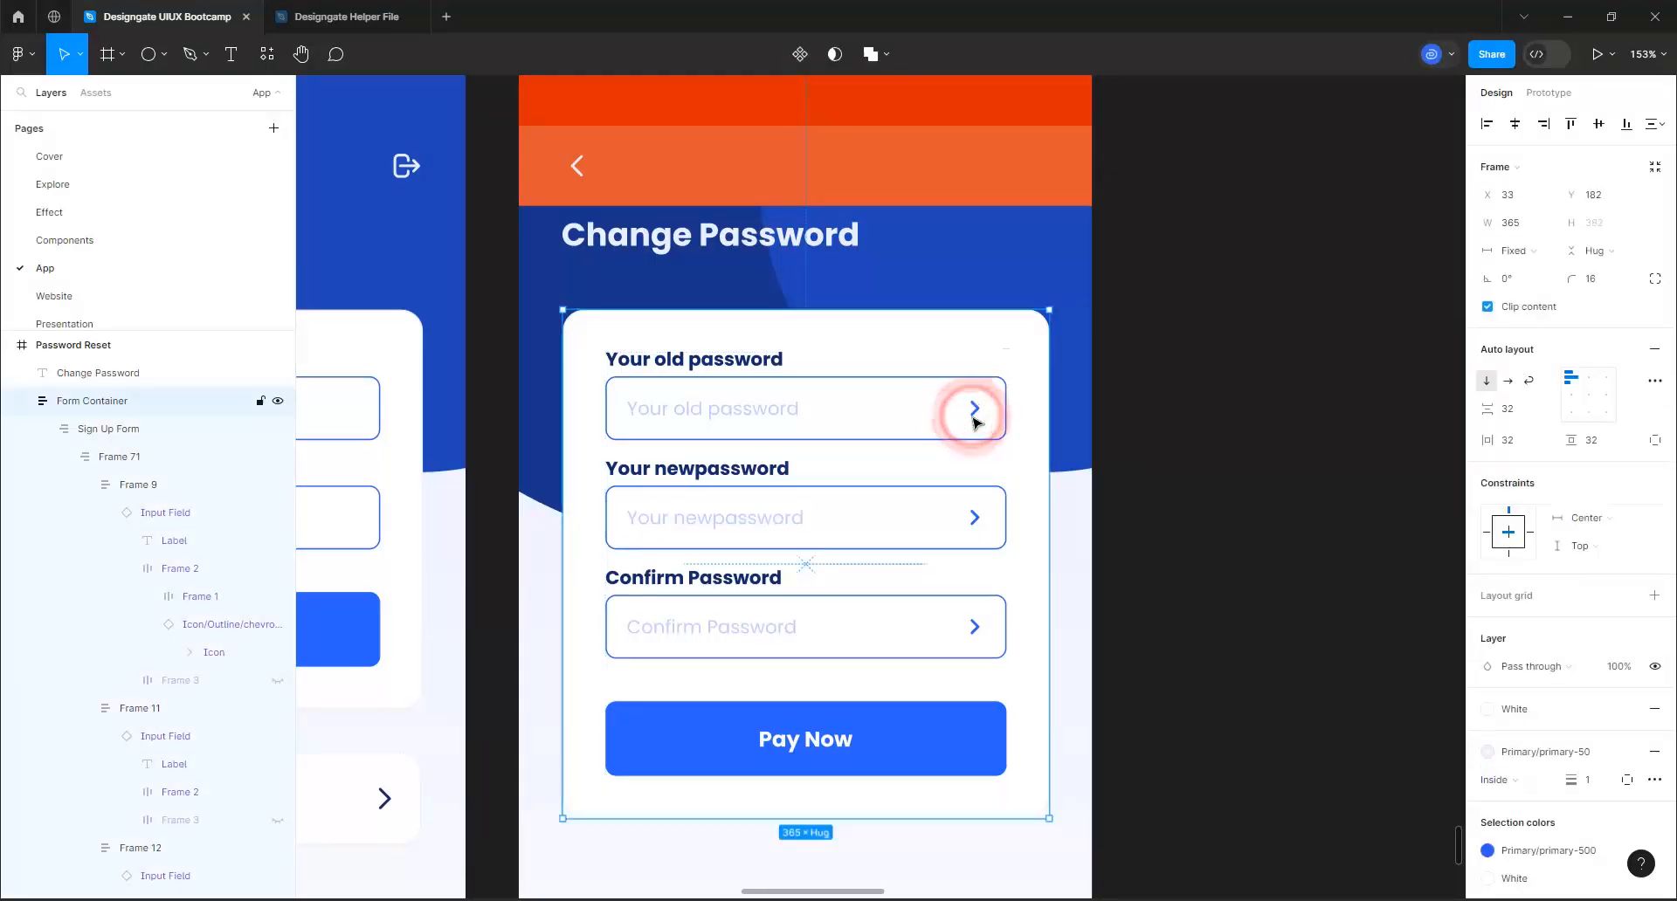
double_click(974, 420)
double_click(974, 421)
left_click(975, 422)
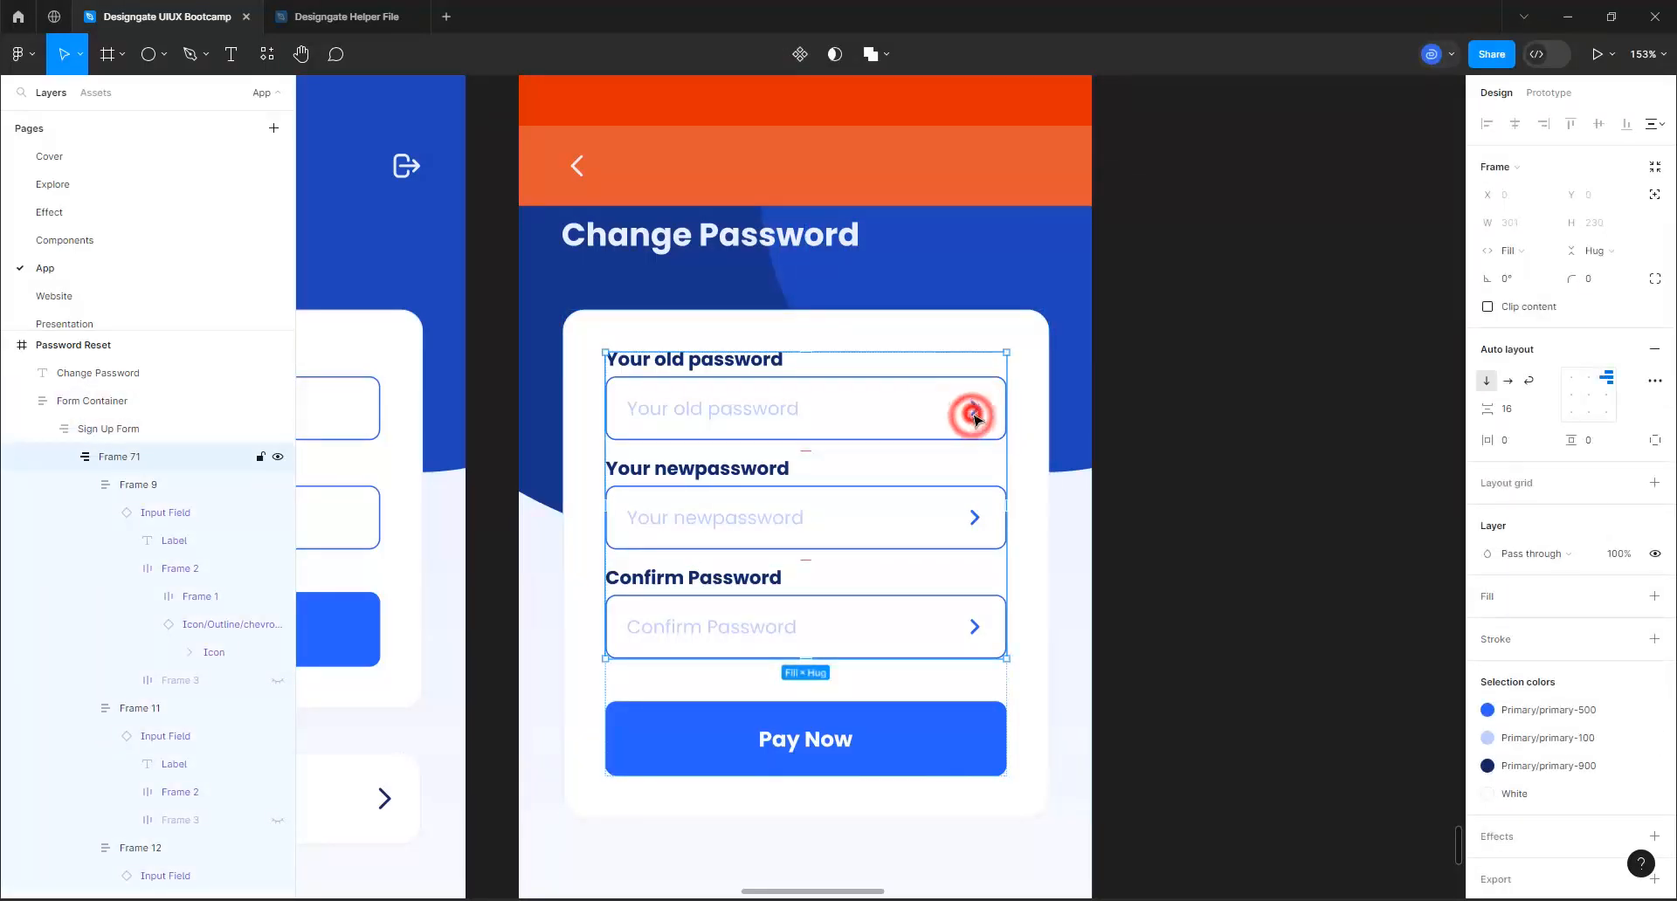
double_click(975, 420)
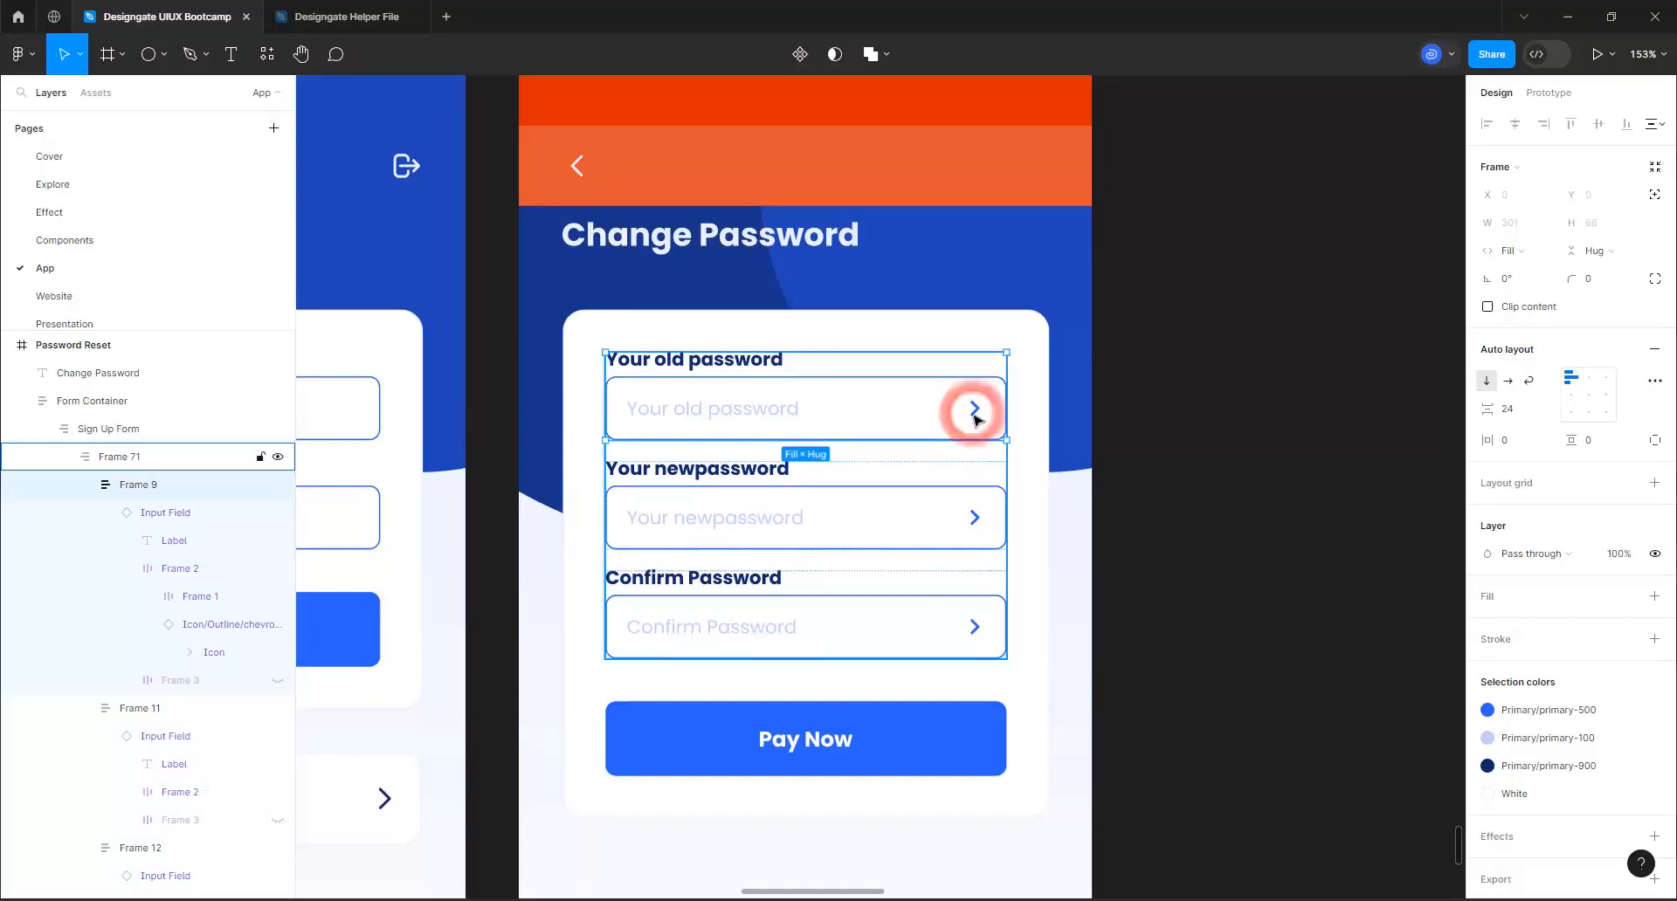
double_click(976, 420)
double_click(976, 420)
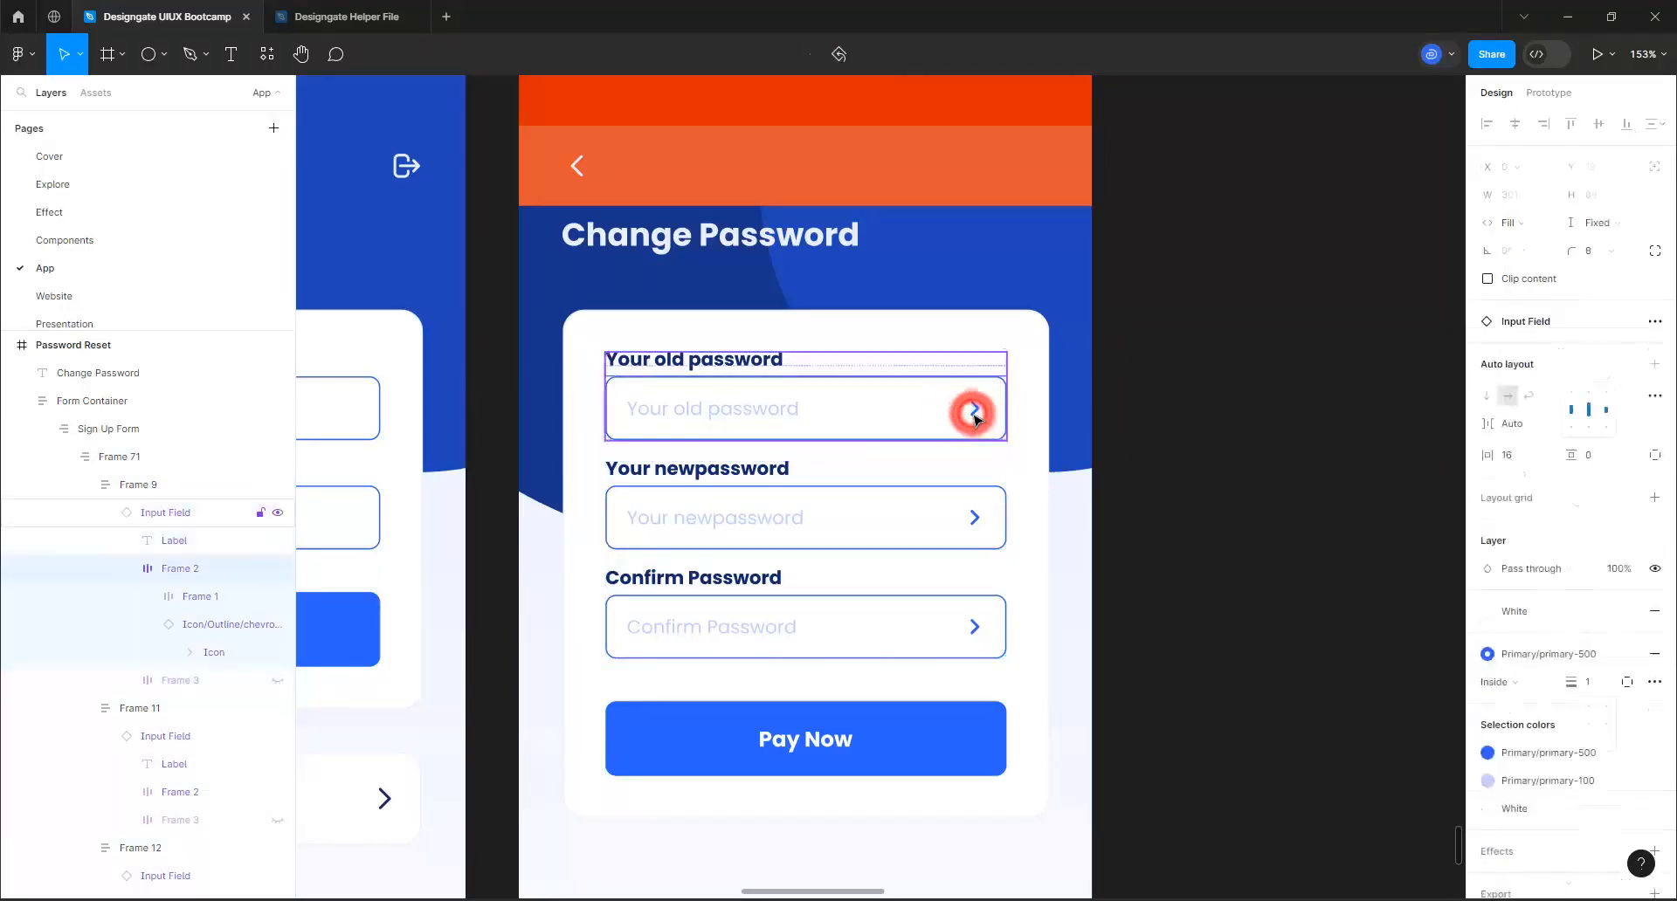
double_click(976, 420)
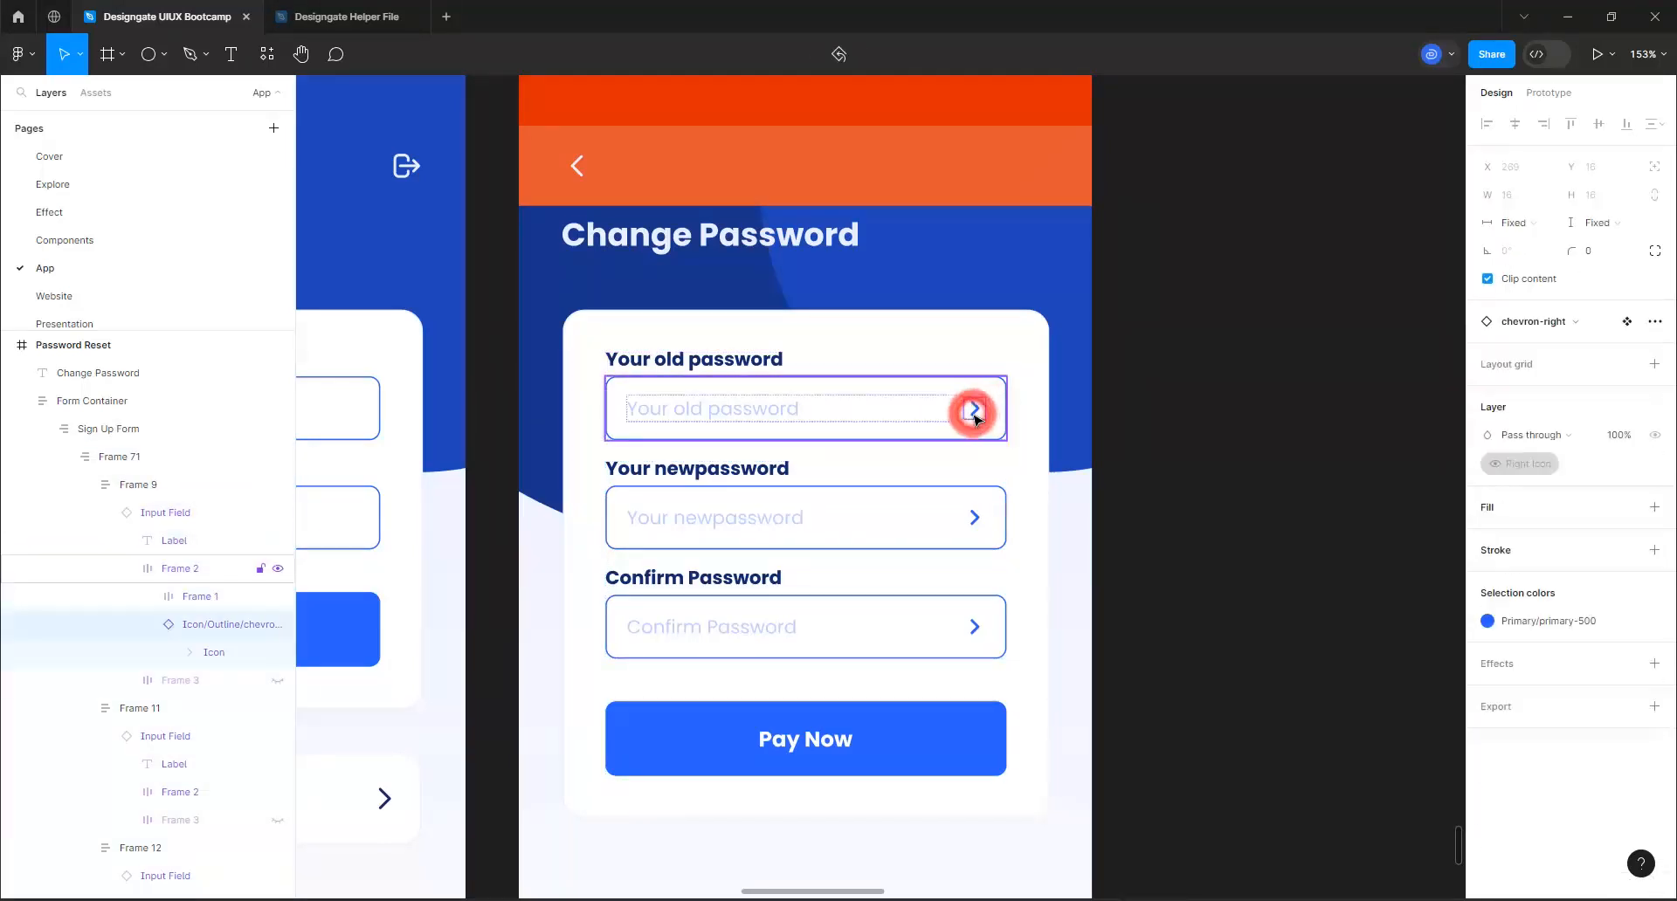
left_click(1557, 329)
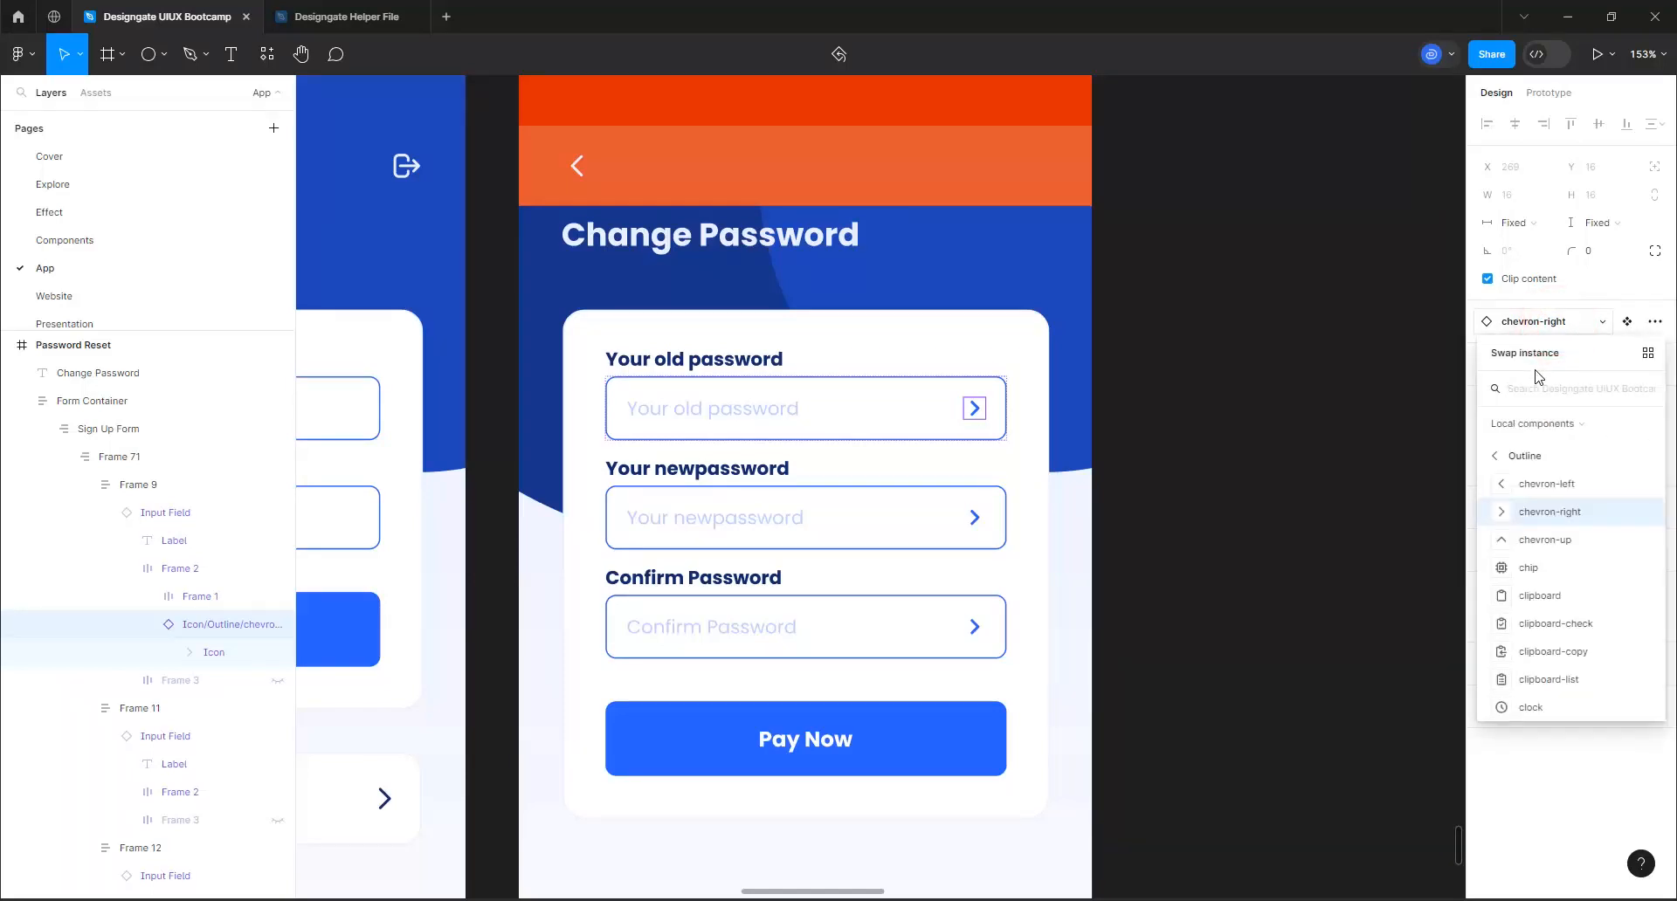
type("eye")
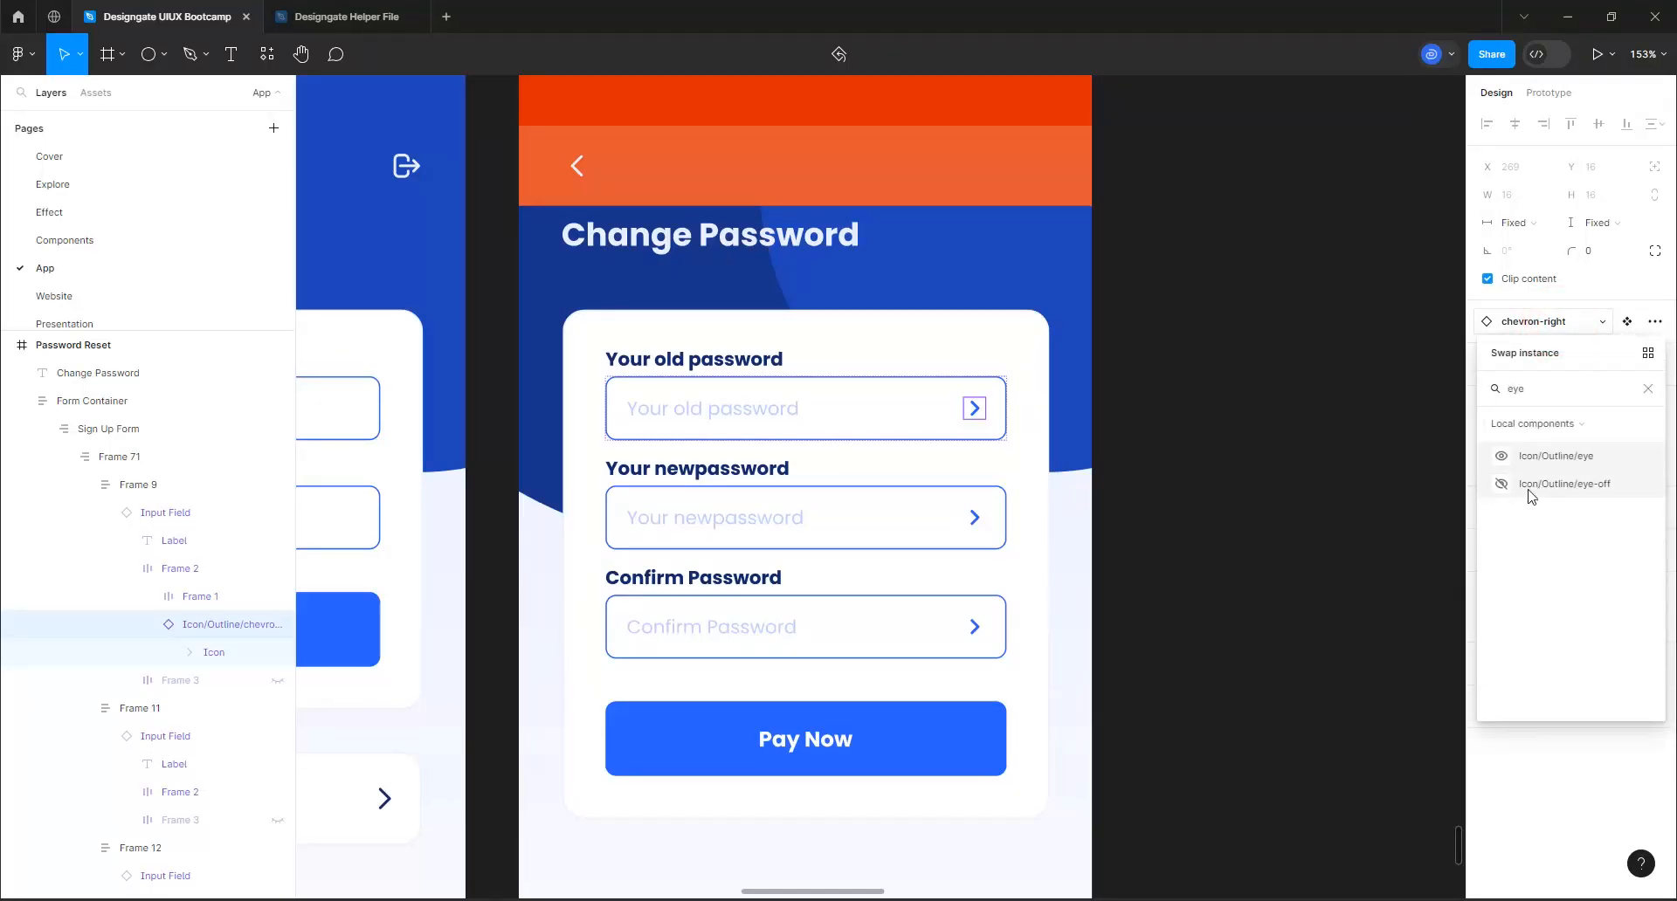
left_click(1503, 484)
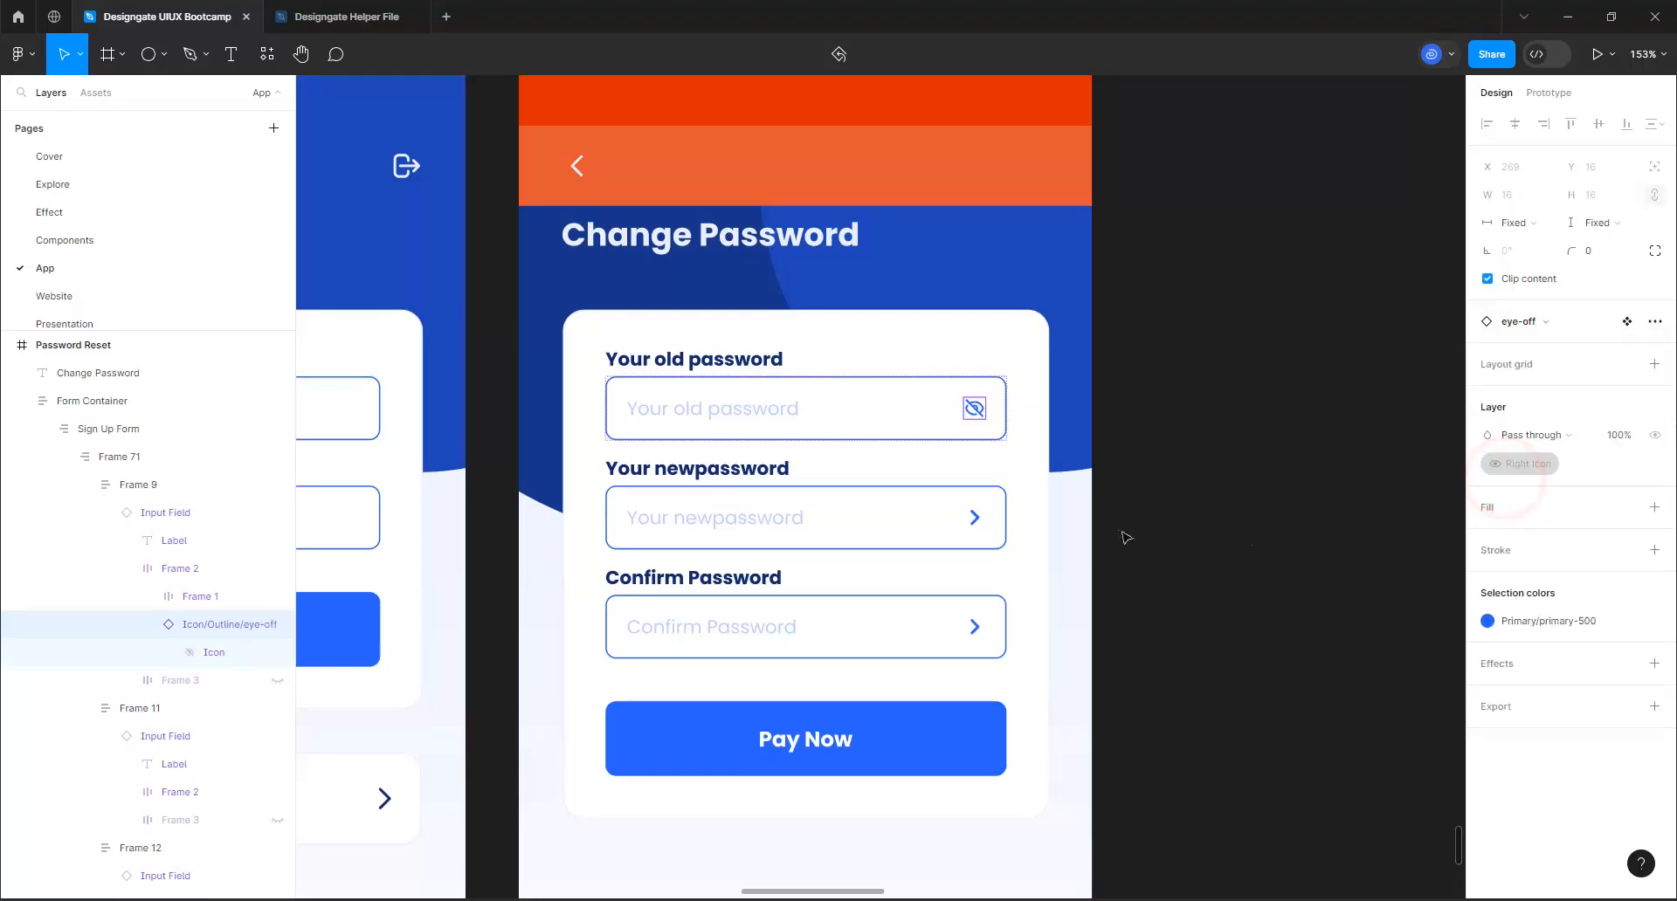
Swap the new password field's chevron for the Icon/Outline/eye-off component
left_click(978, 517)
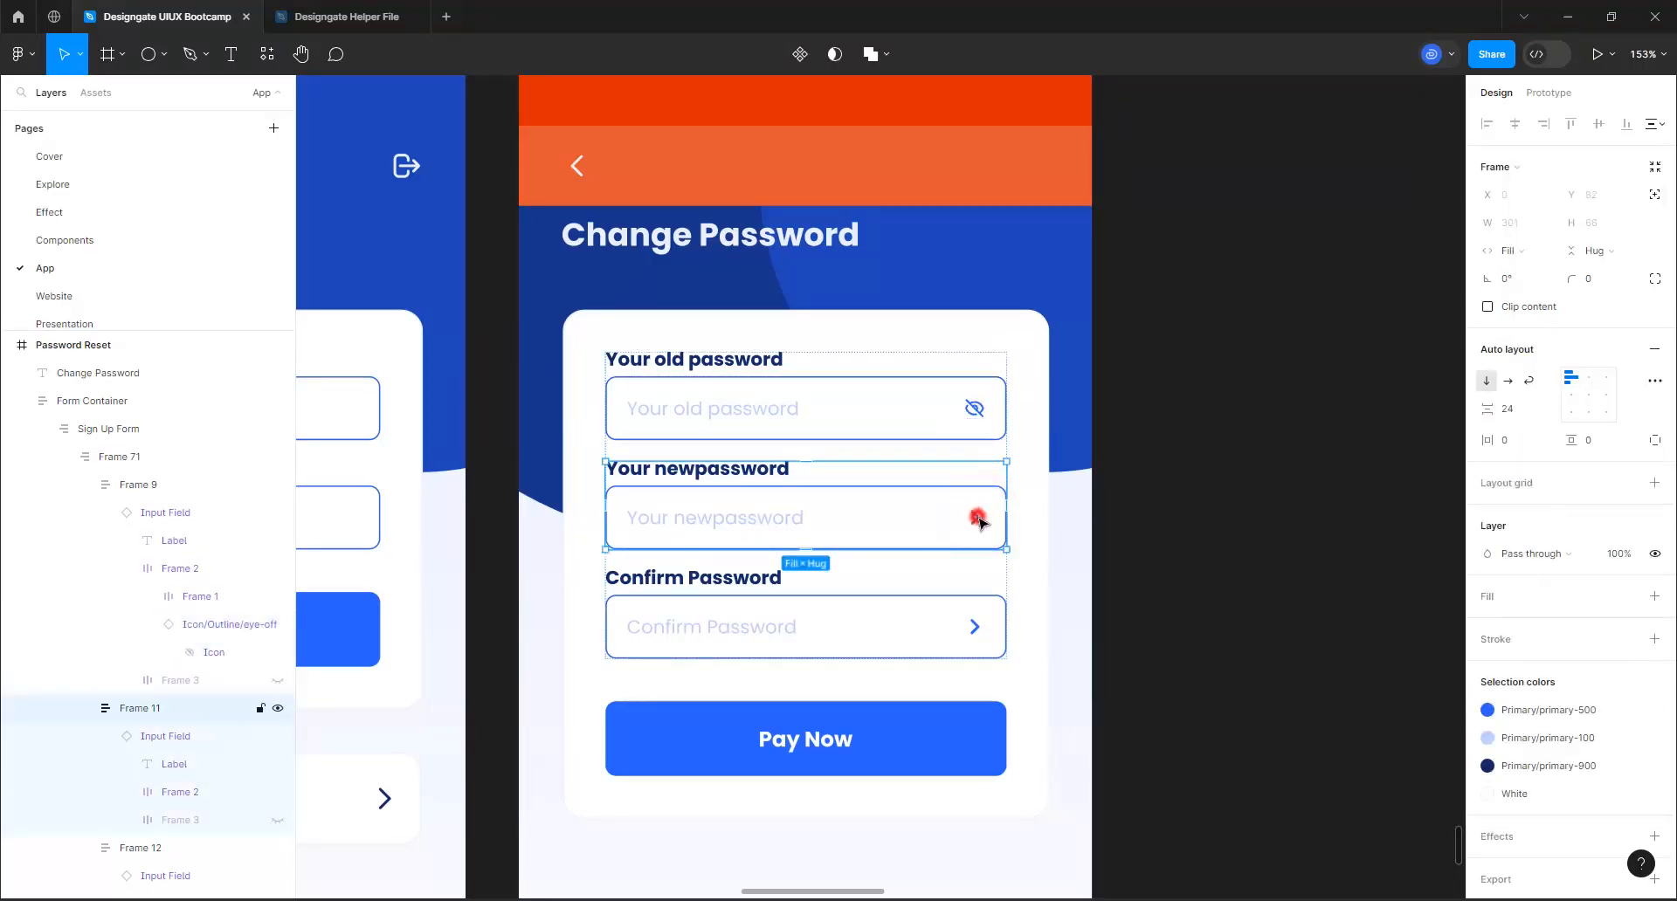
left_click(978, 520)
left_click(978, 519)
left_click(976, 517)
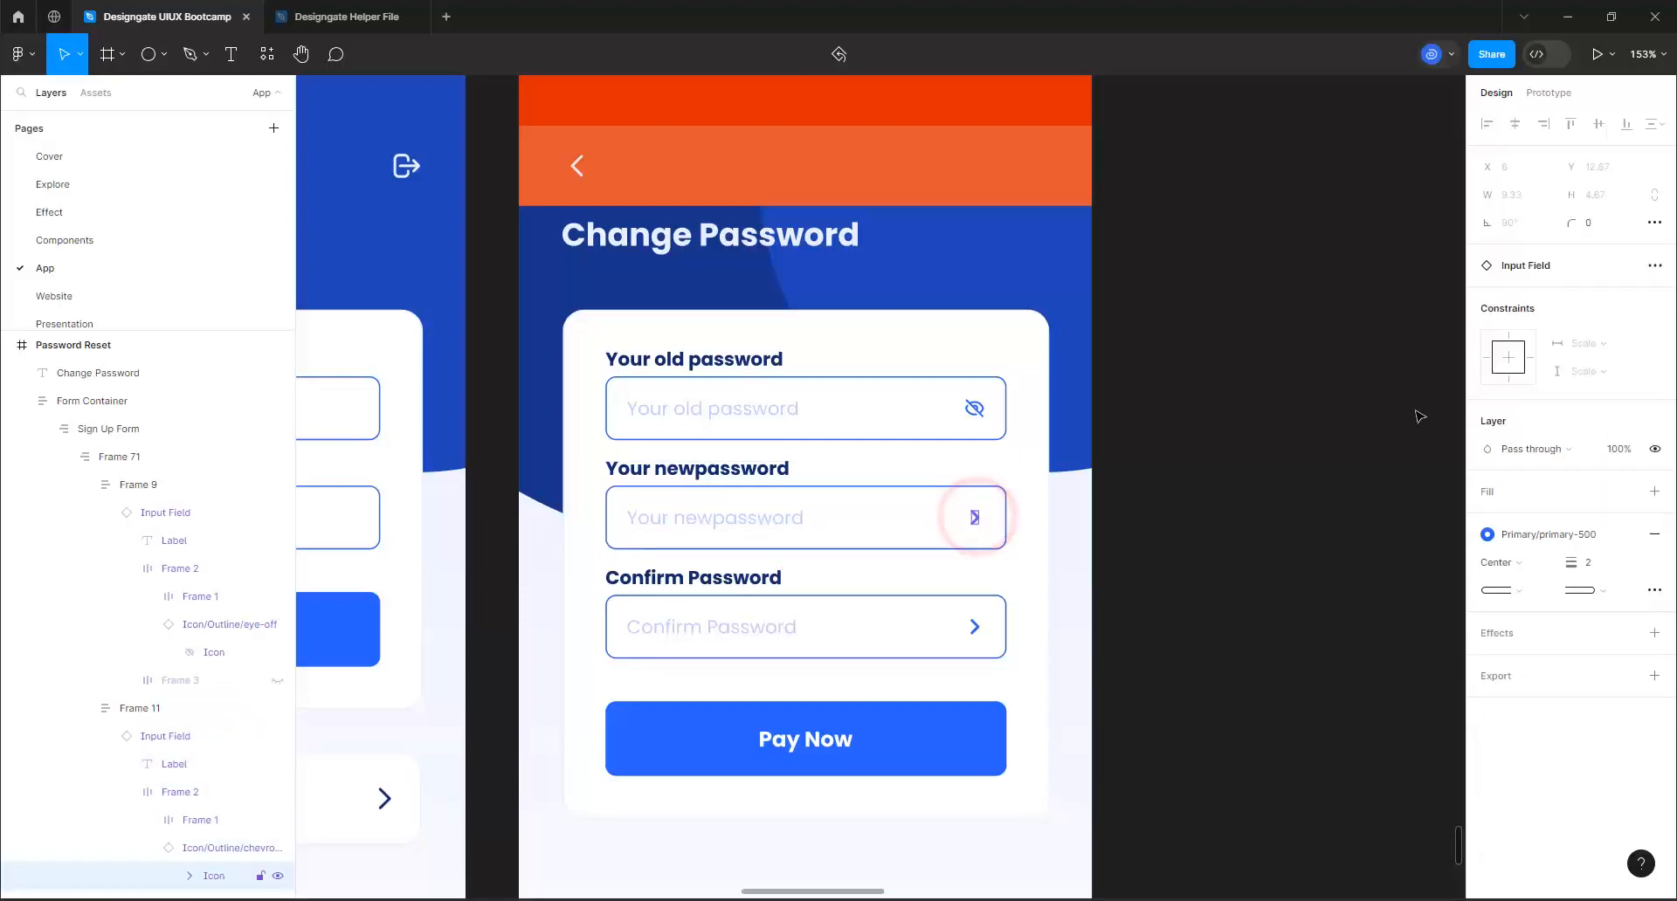
left_click(976, 518)
left_click(976, 518)
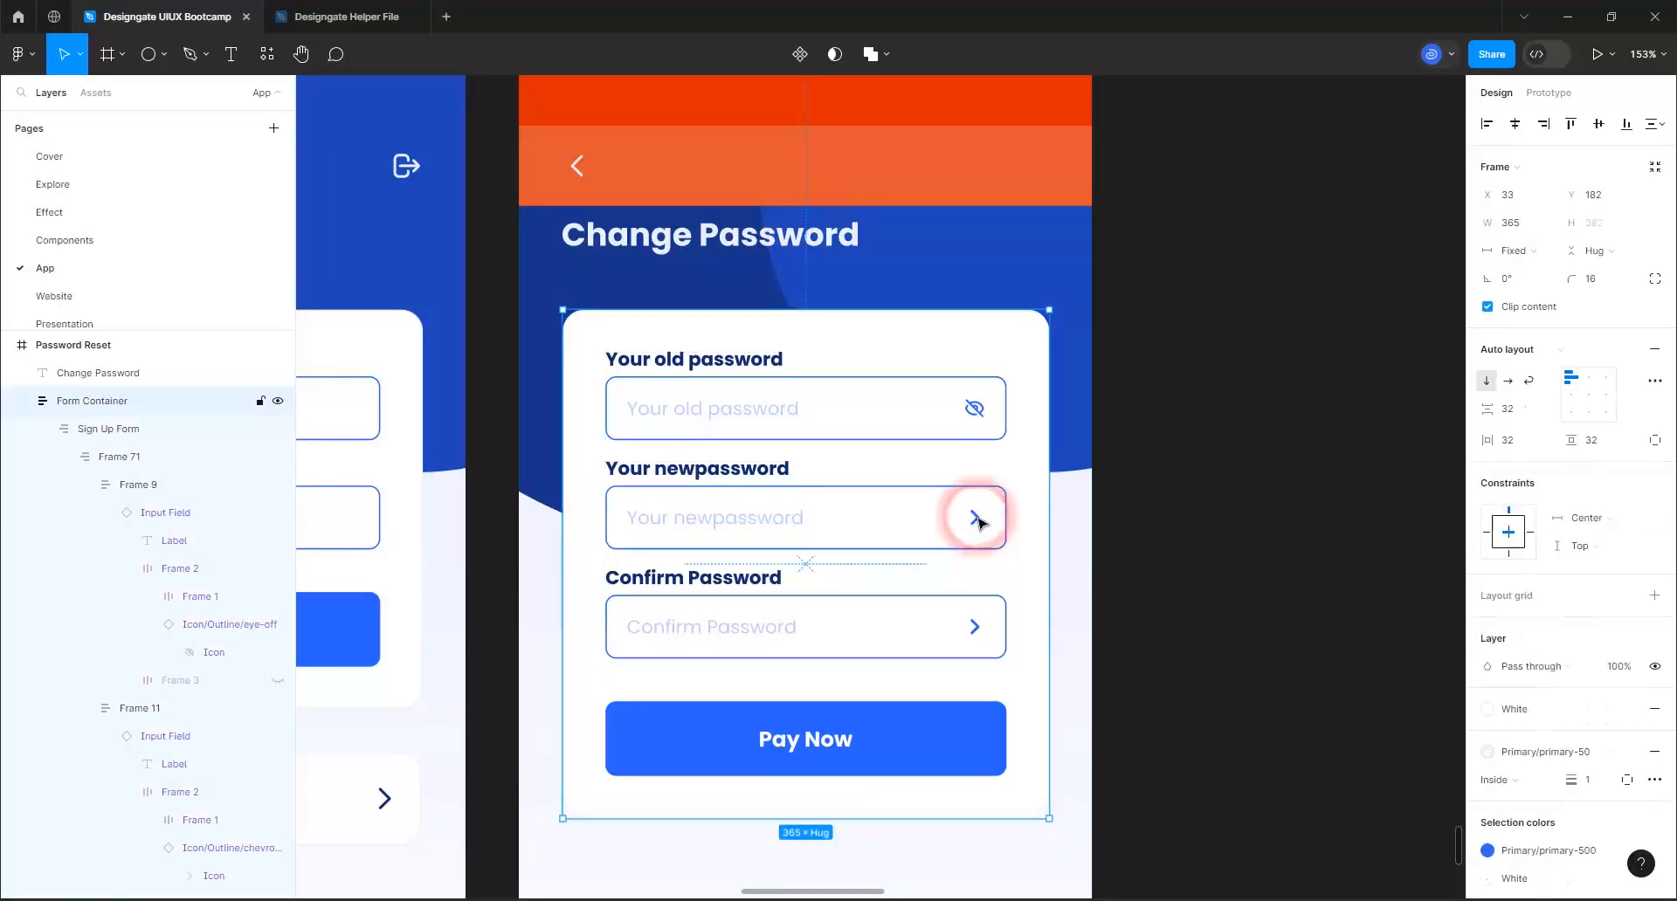
left_click(978, 521)
left_click(978, 520)
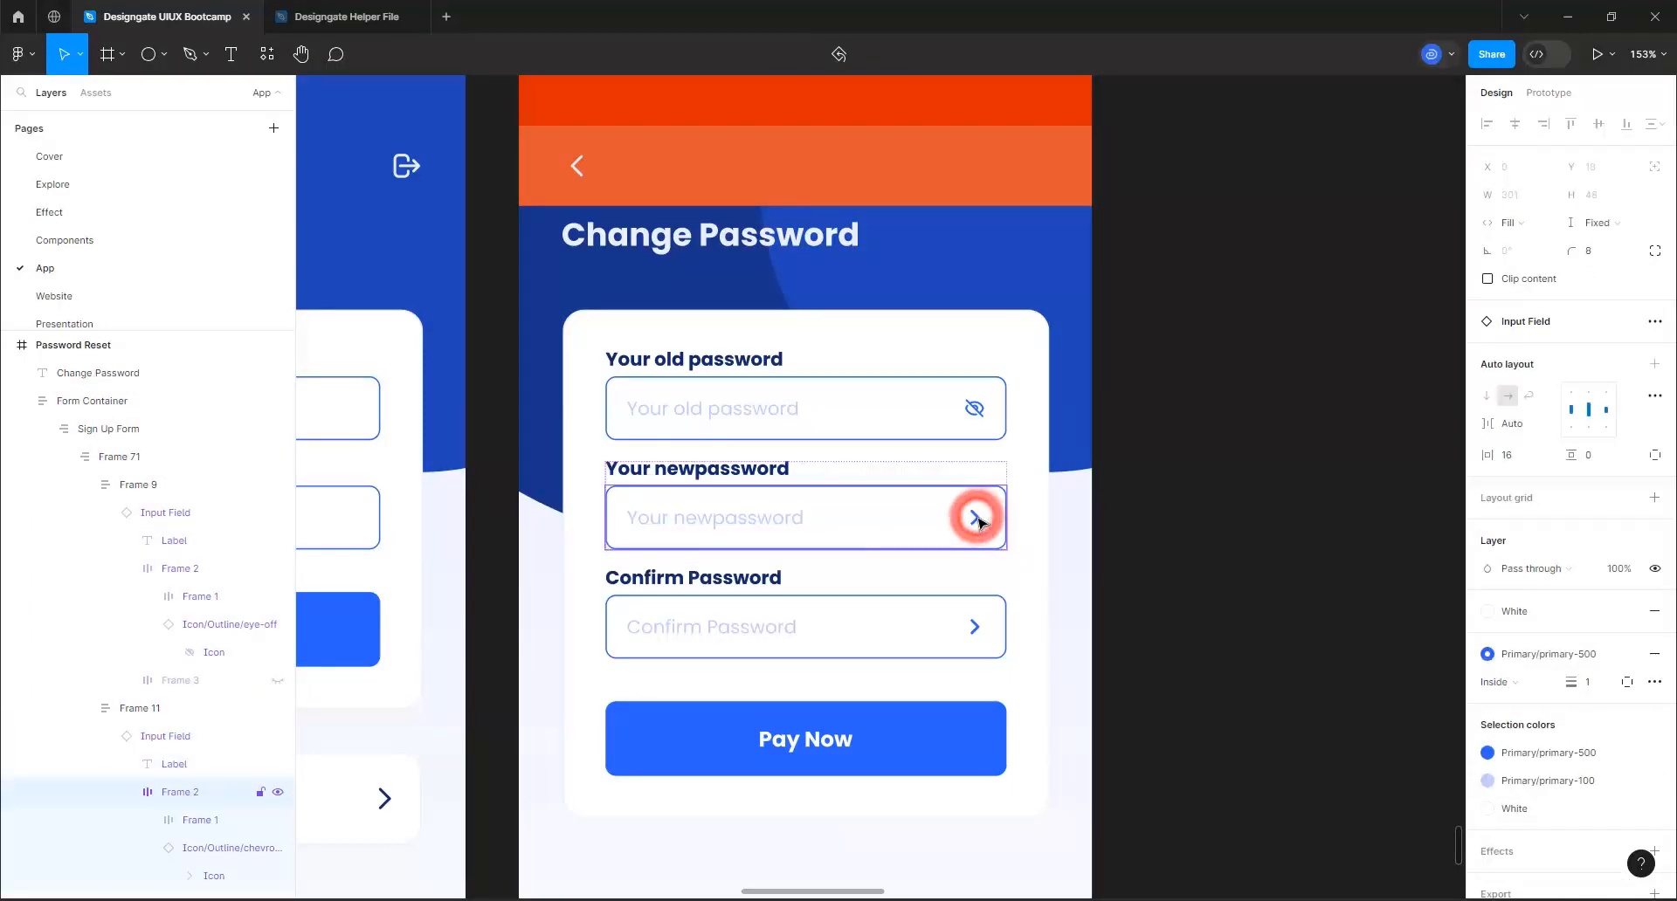
left_click(976, 517)
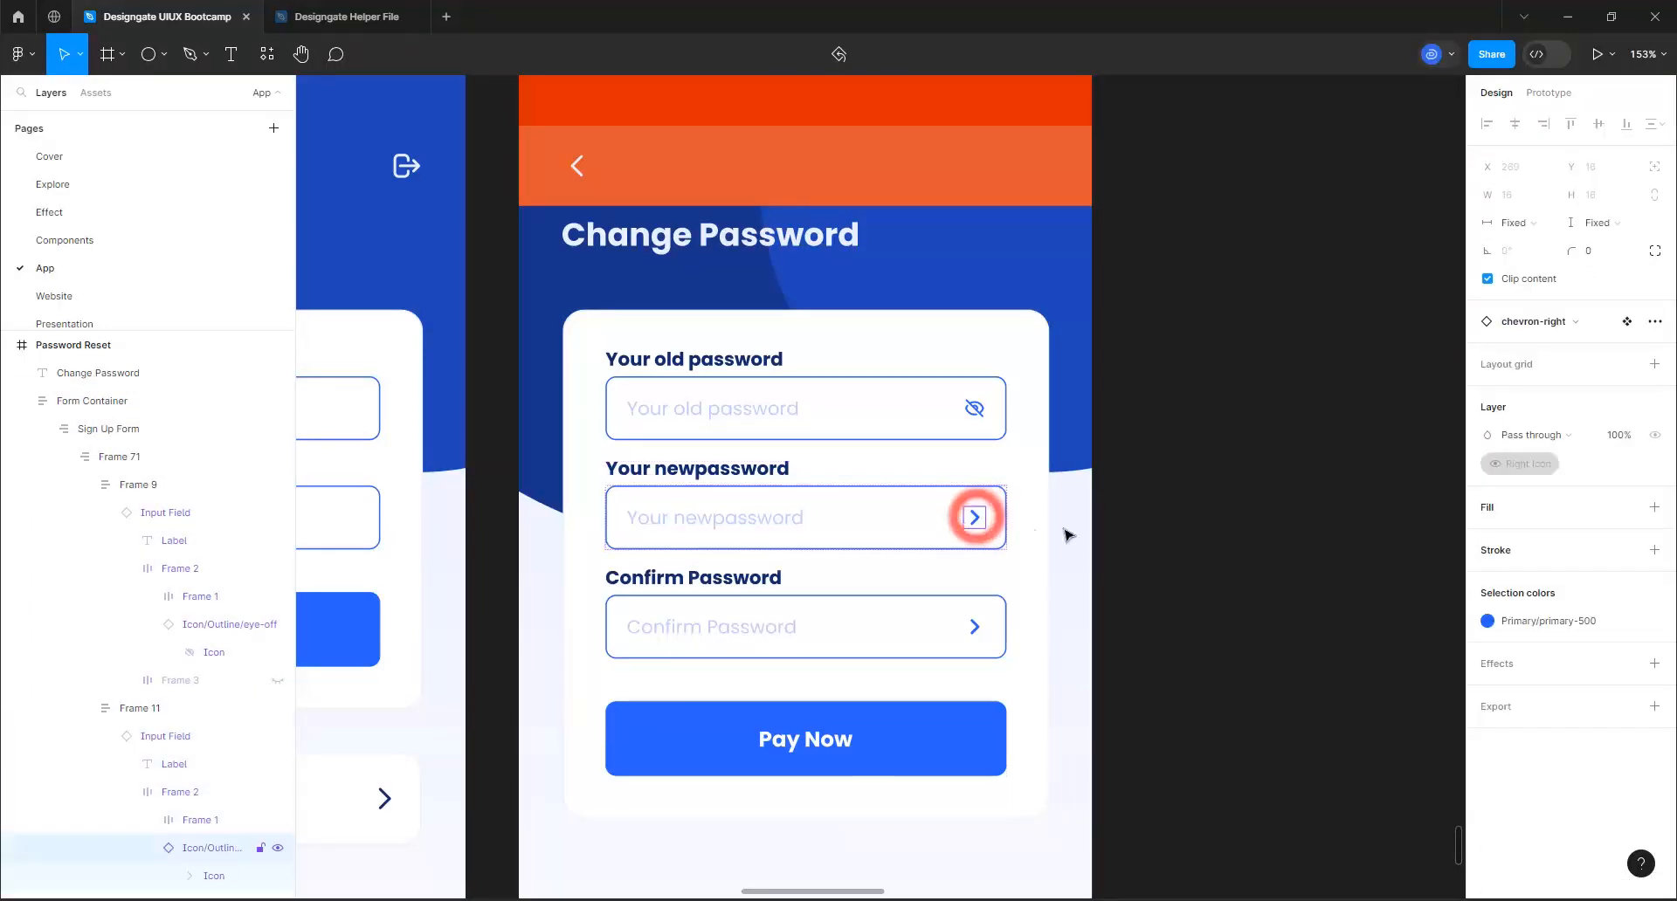
left_click(1533, 322)
type("eye")
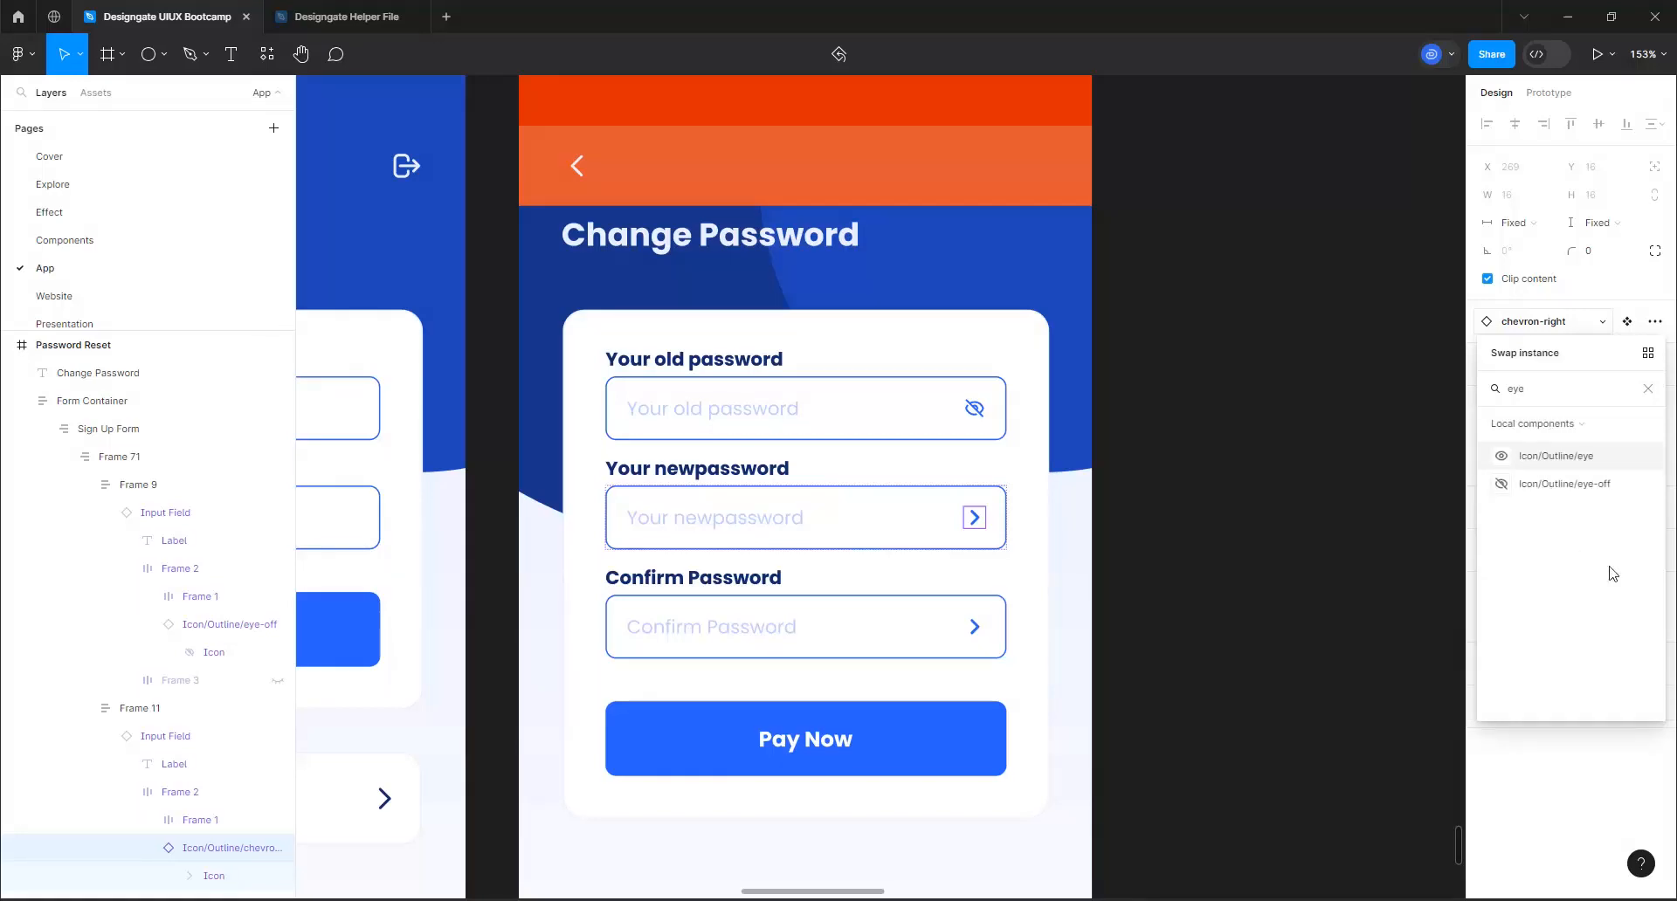
left_click(1527, 484)
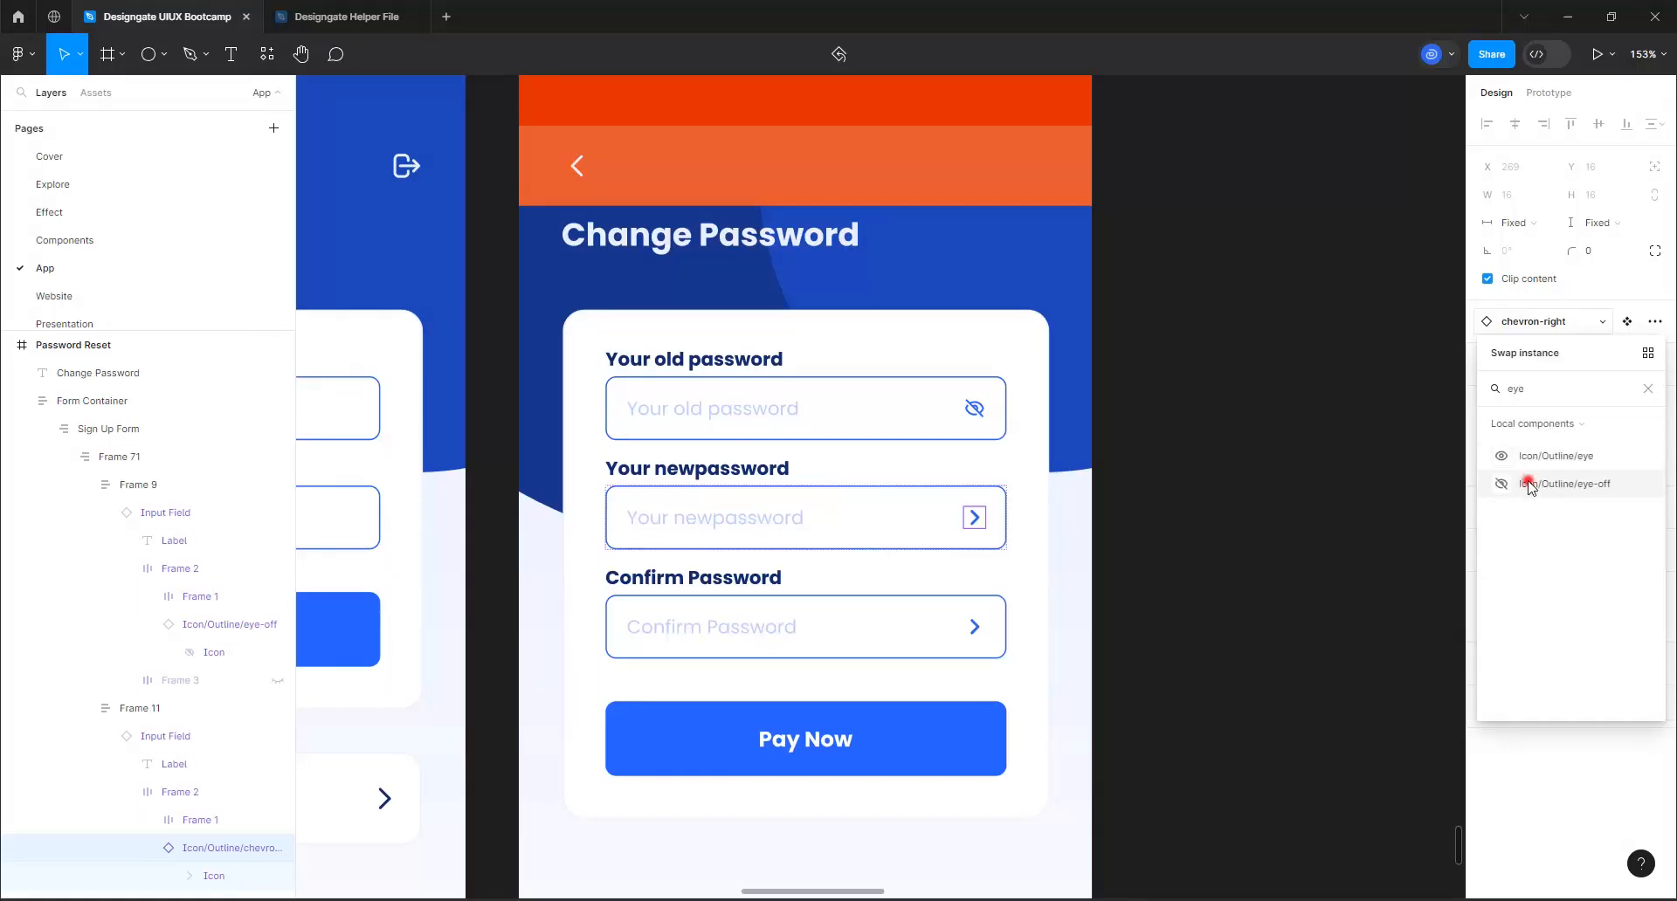
Replace the chevron in the Confirm Password field with the Icon/Outline/eye-off component
left_click(976, 627)
double_click(975, 627)
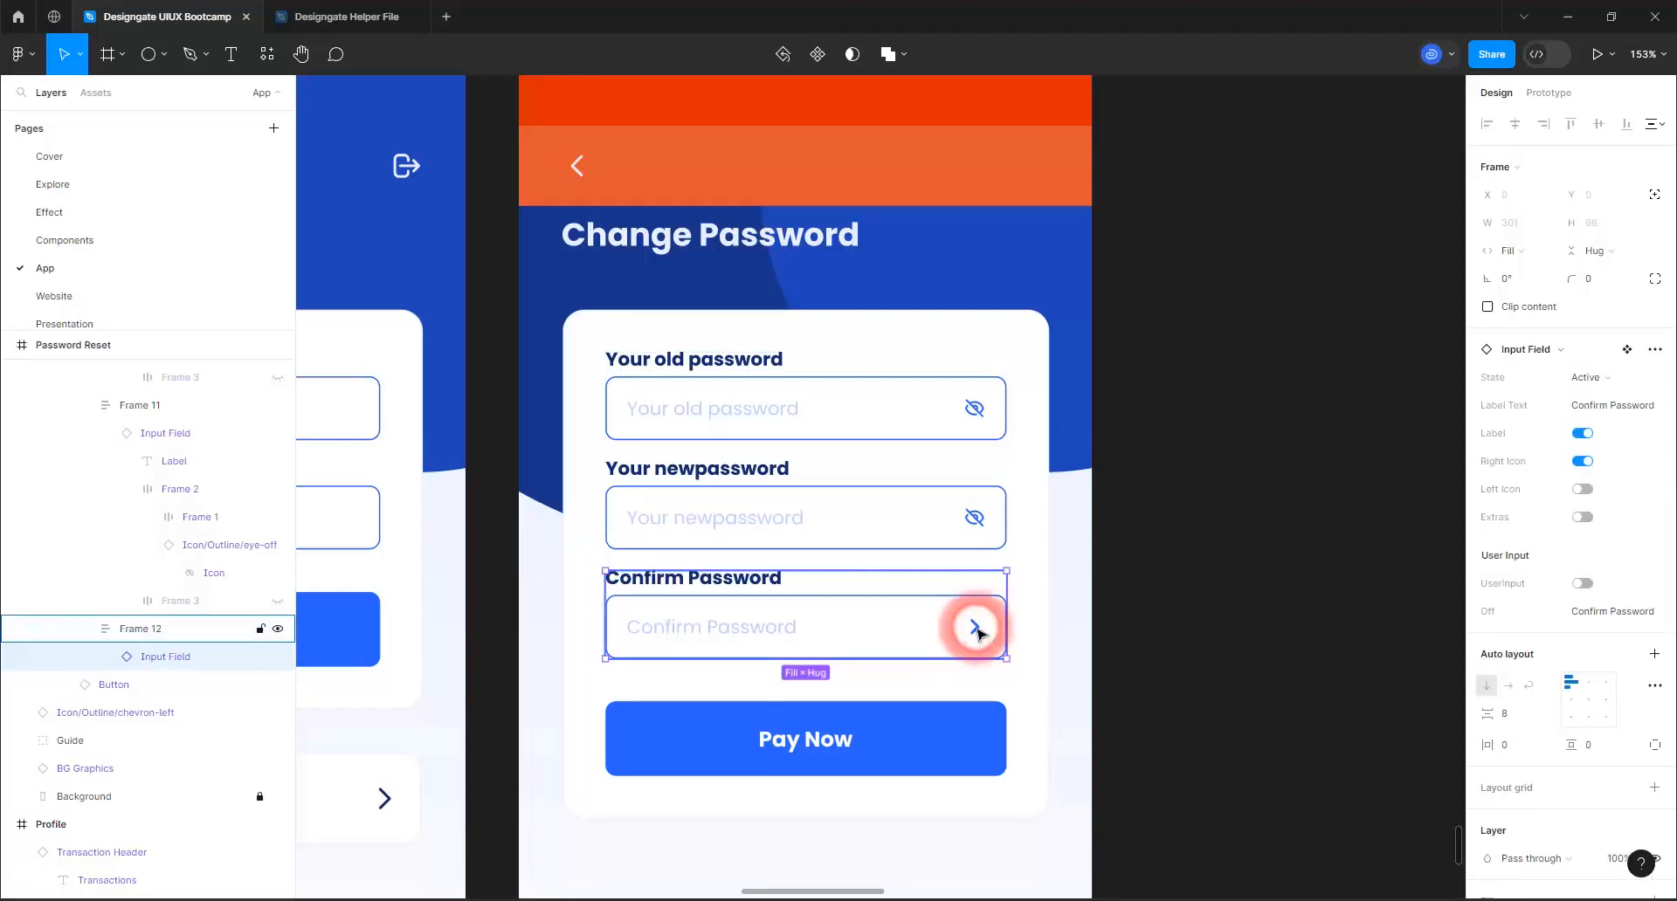
double_click(976, 627)
double_click(976, 627)
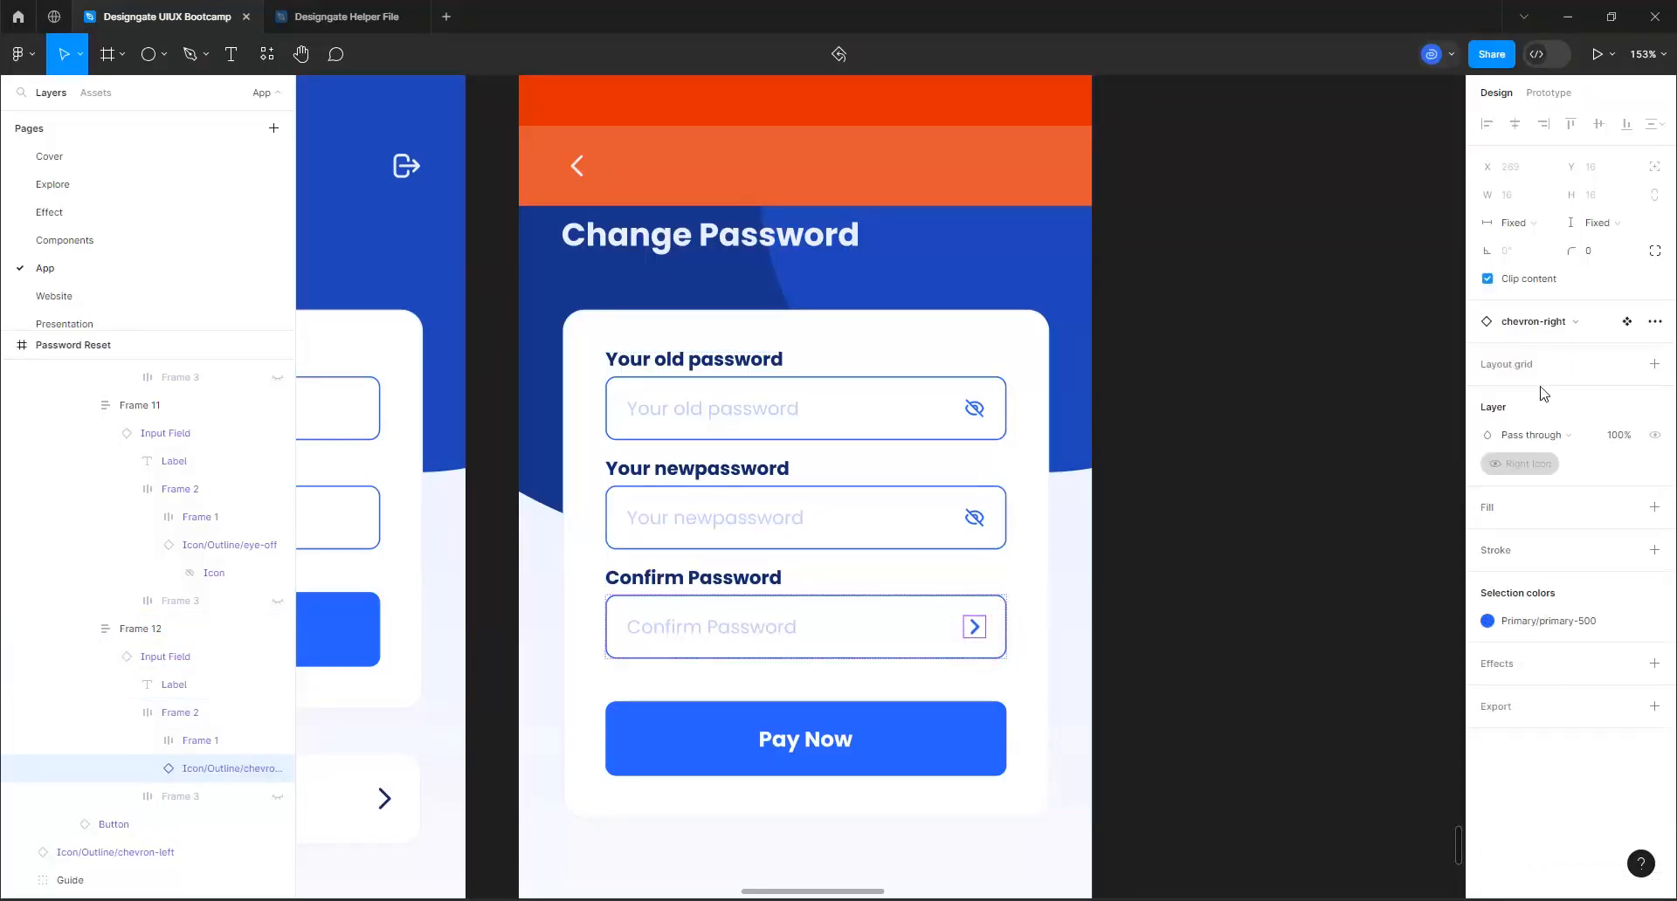
left_click(1550, 322)
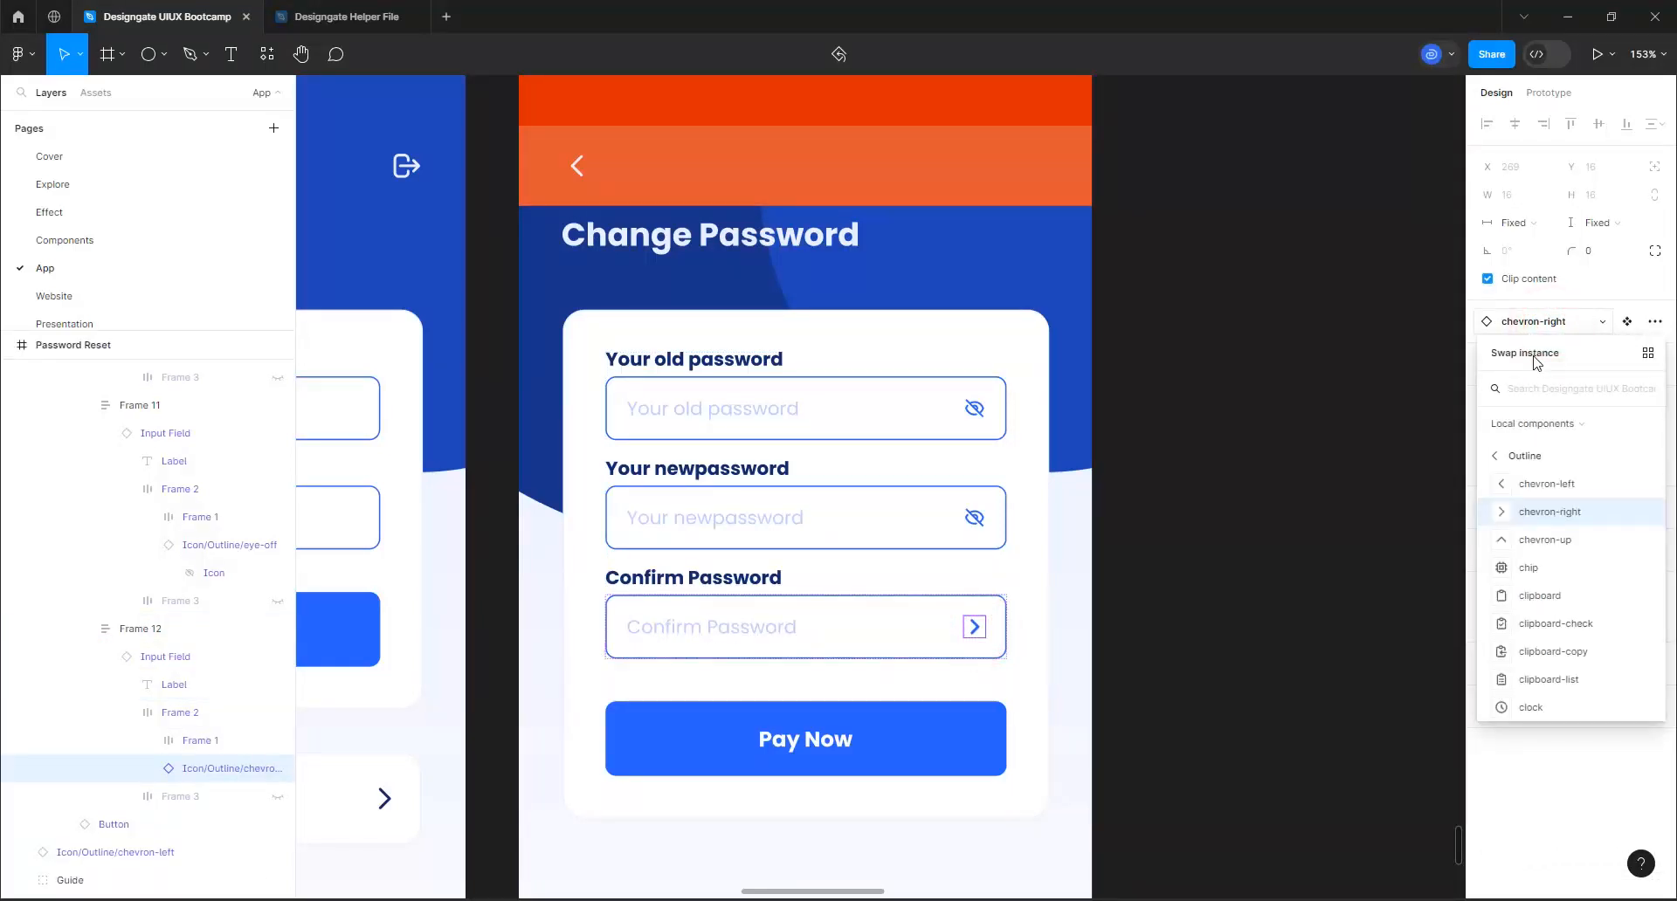
type("sye")
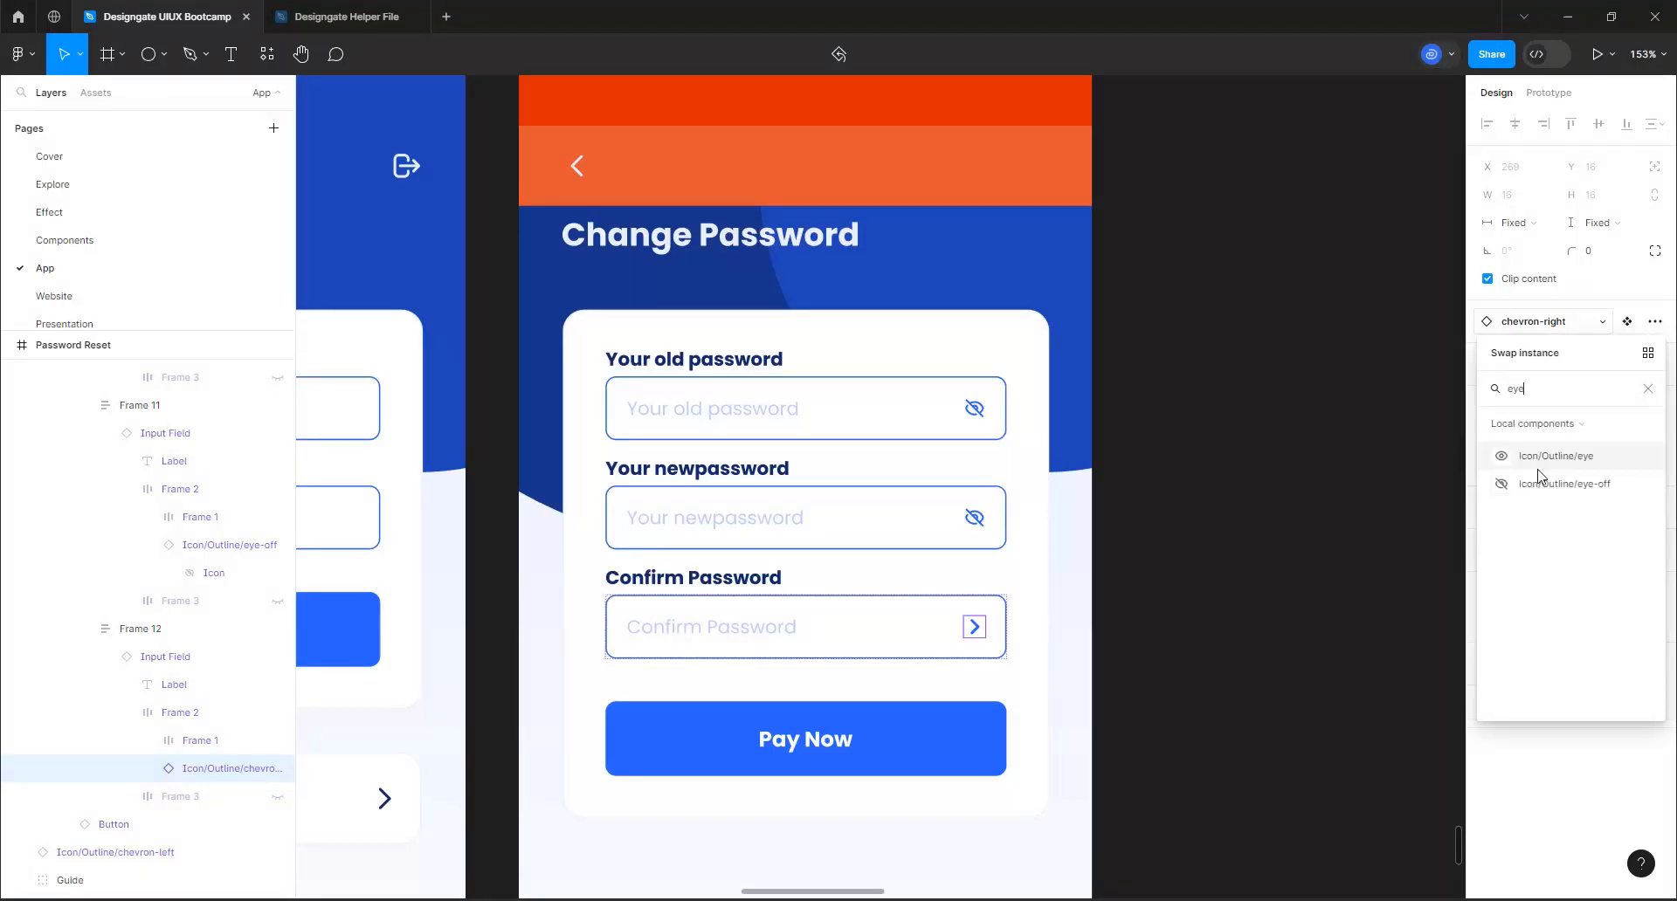
left_click(1538, 482)
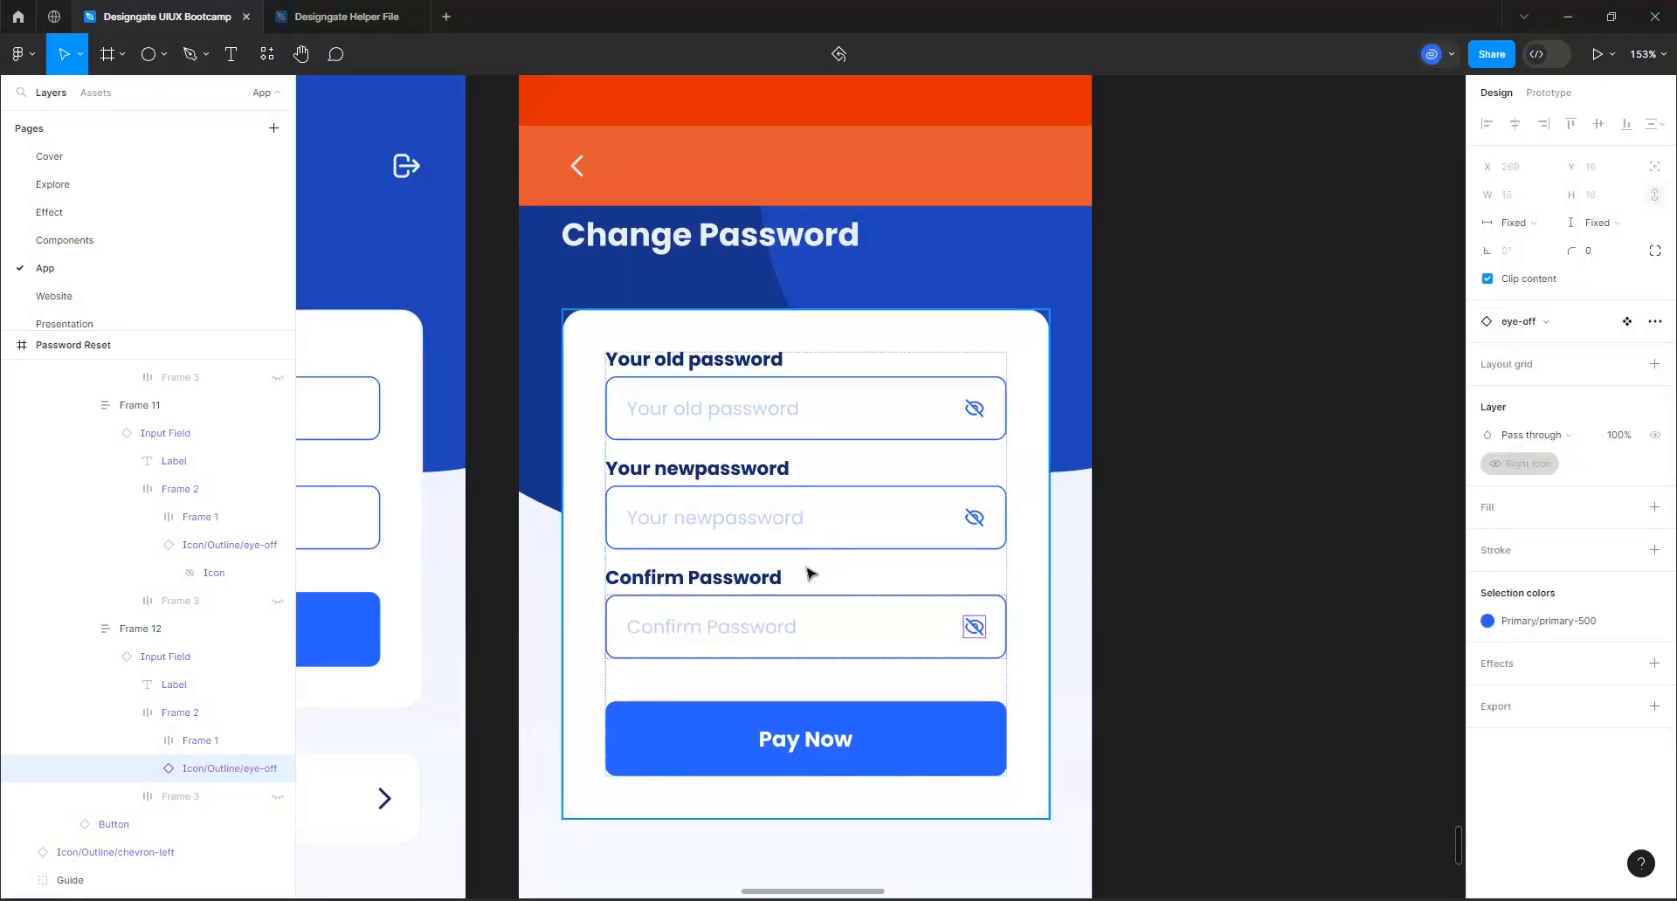
scroll(811, 573, "down", 3, "ctrl")
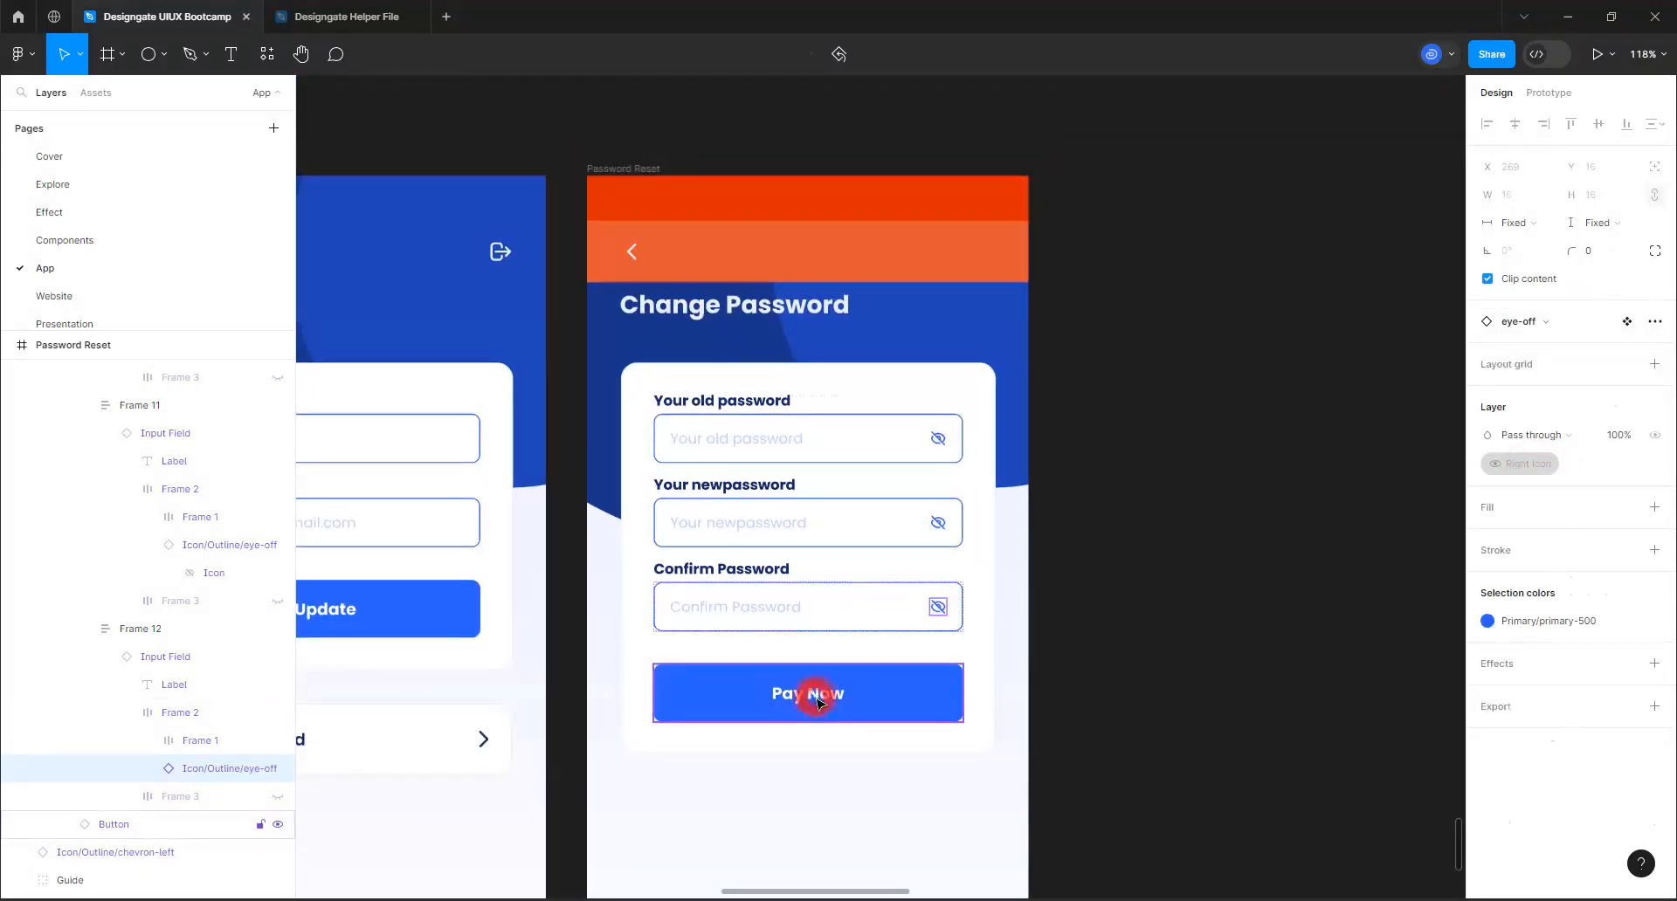
Change the Pay Now button's label to "Change Password" on the Password Reset screen
left_click(816, 699)
double_click(817, 699)
double_click(817, 699)
double_click(817, 699)
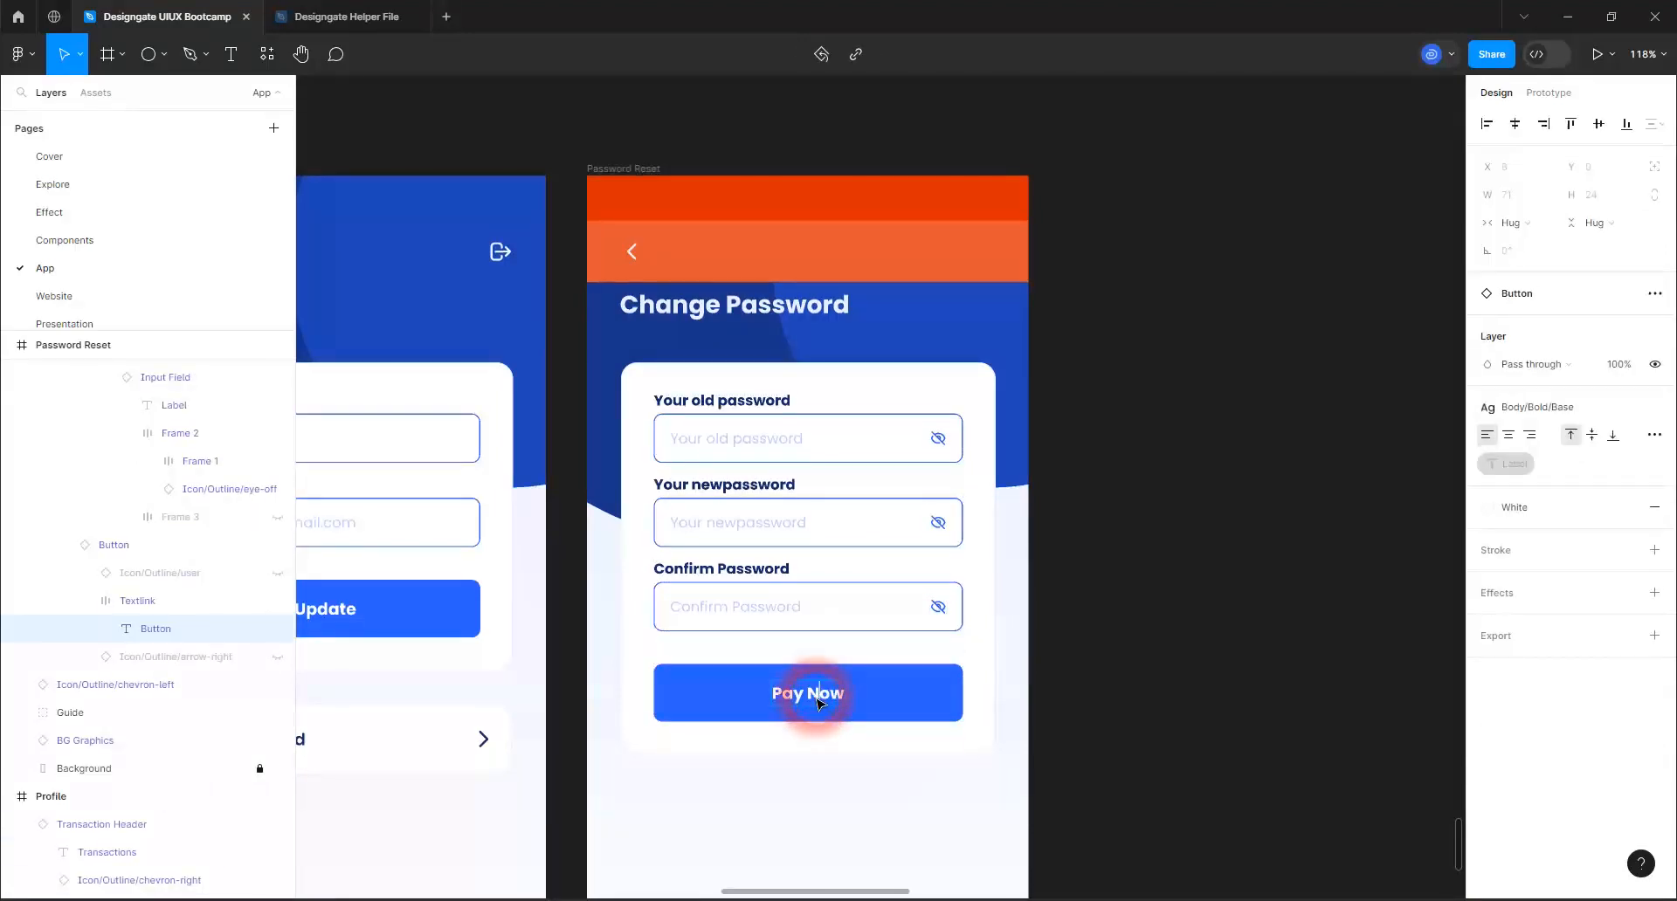
key("ctrl+a")
type("Cha")
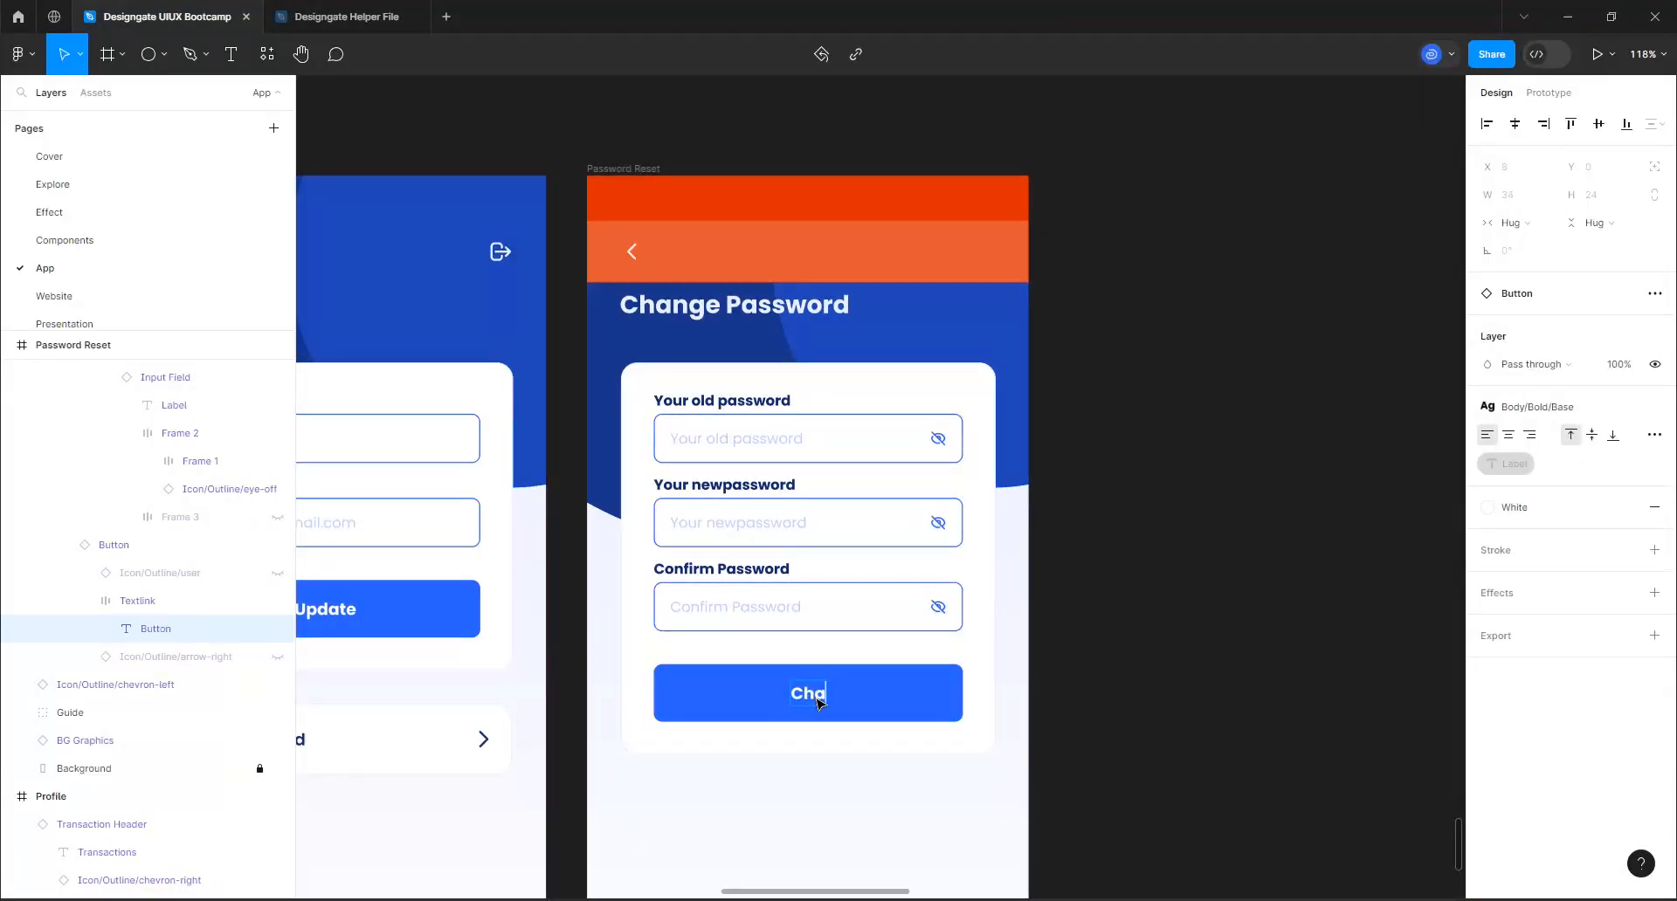
type("nge Password")
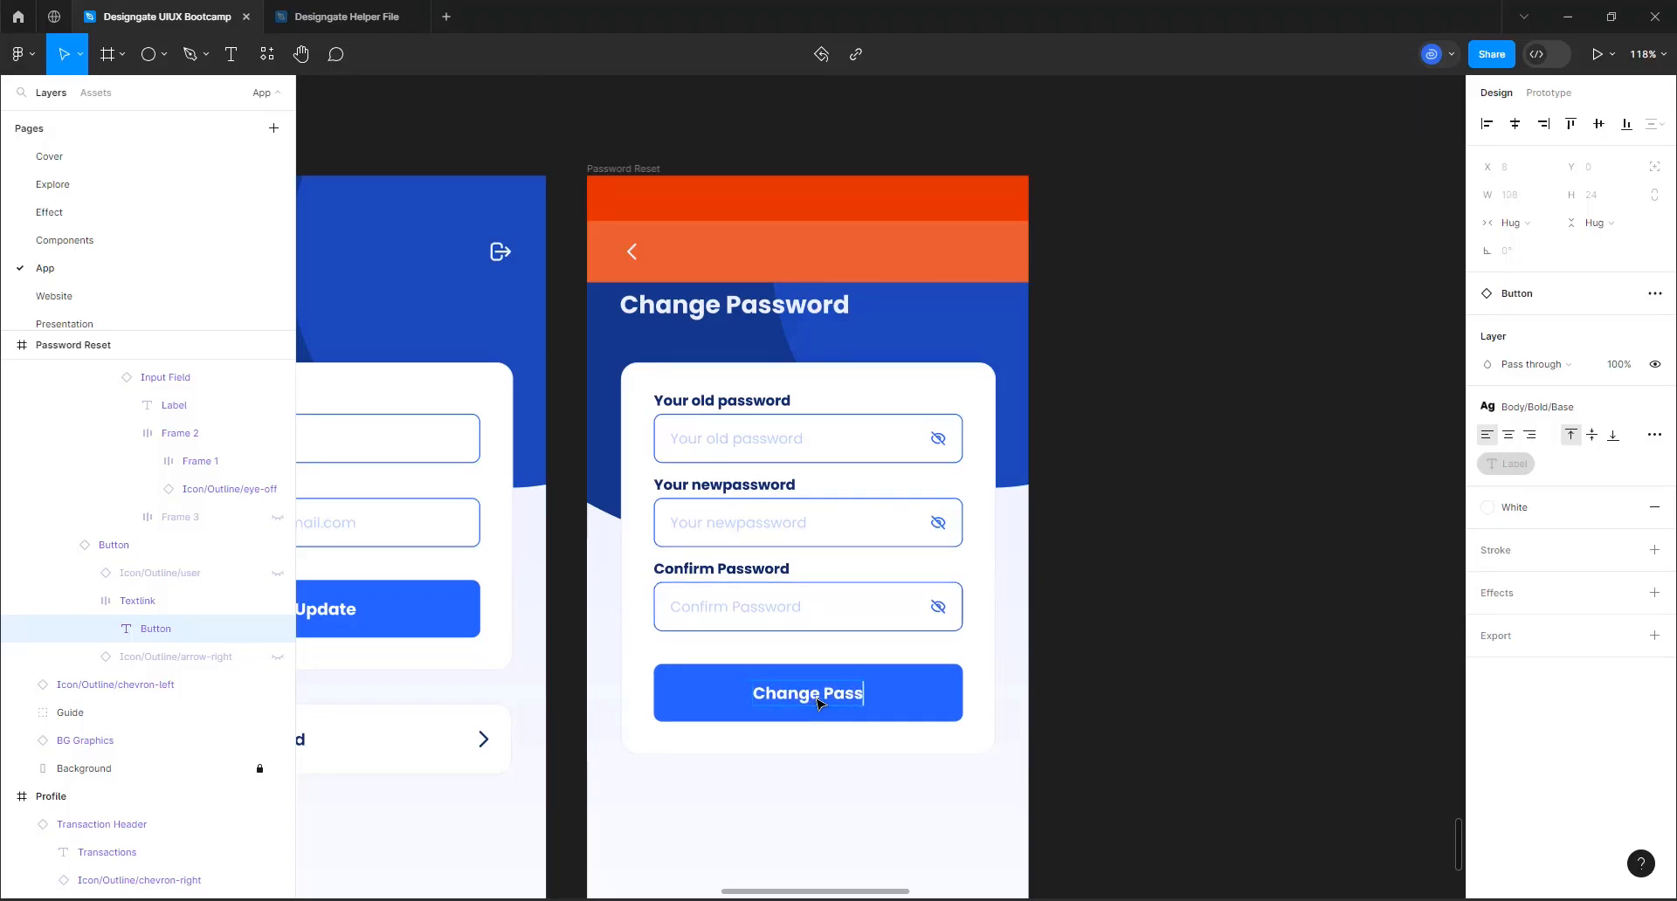
left_click(1303, 795)
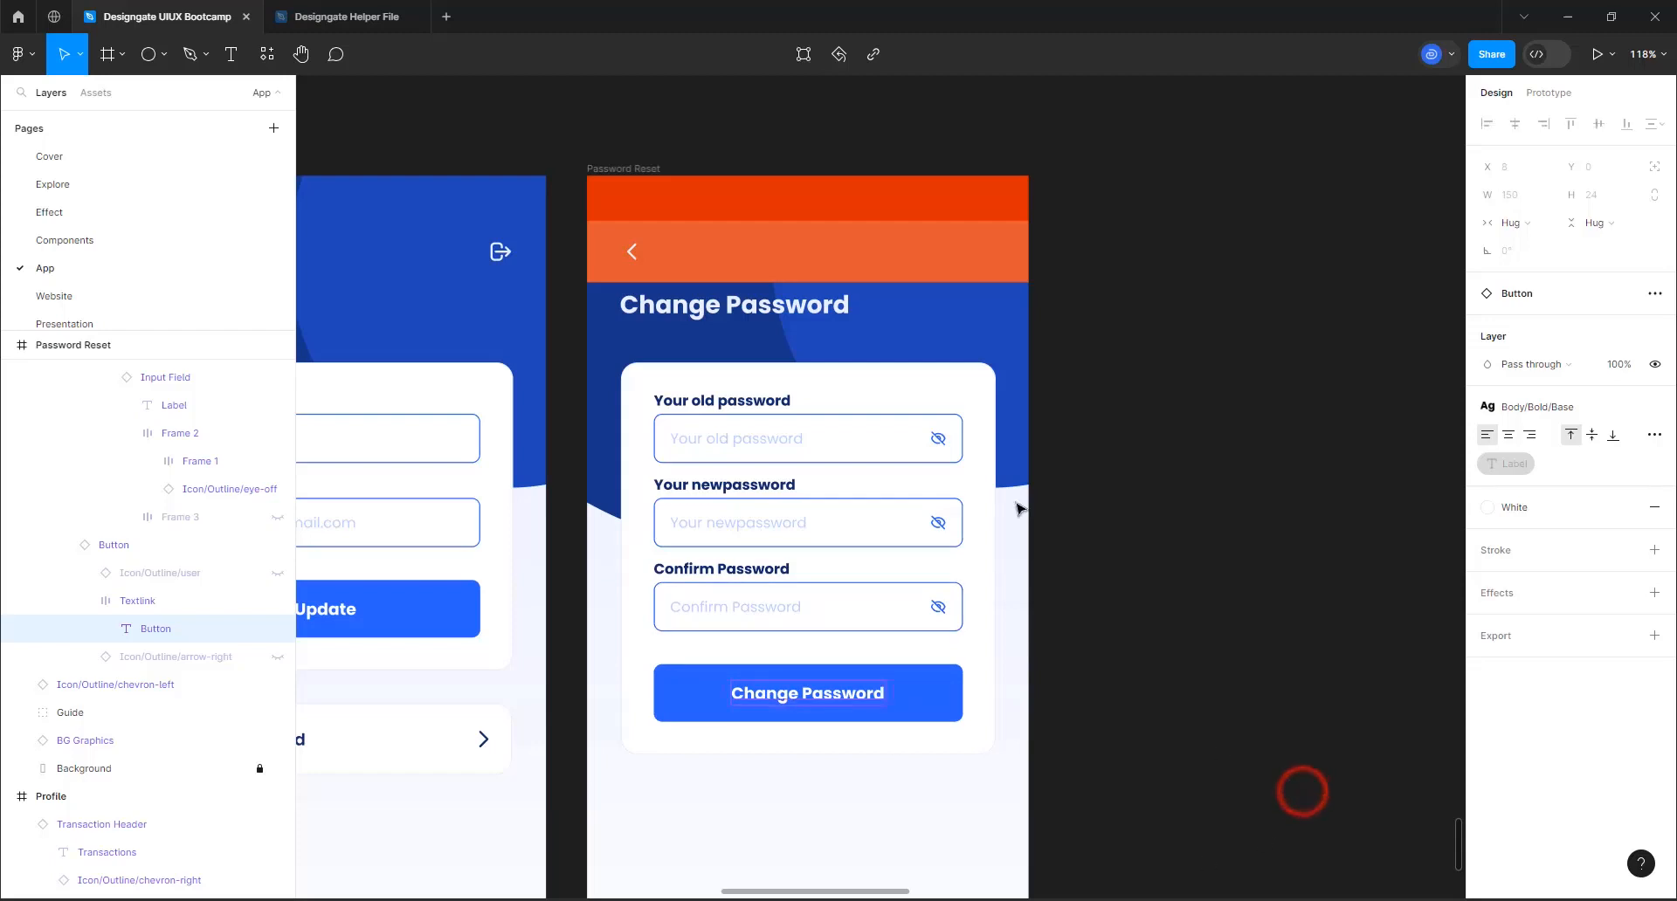
left_click(922, 699)
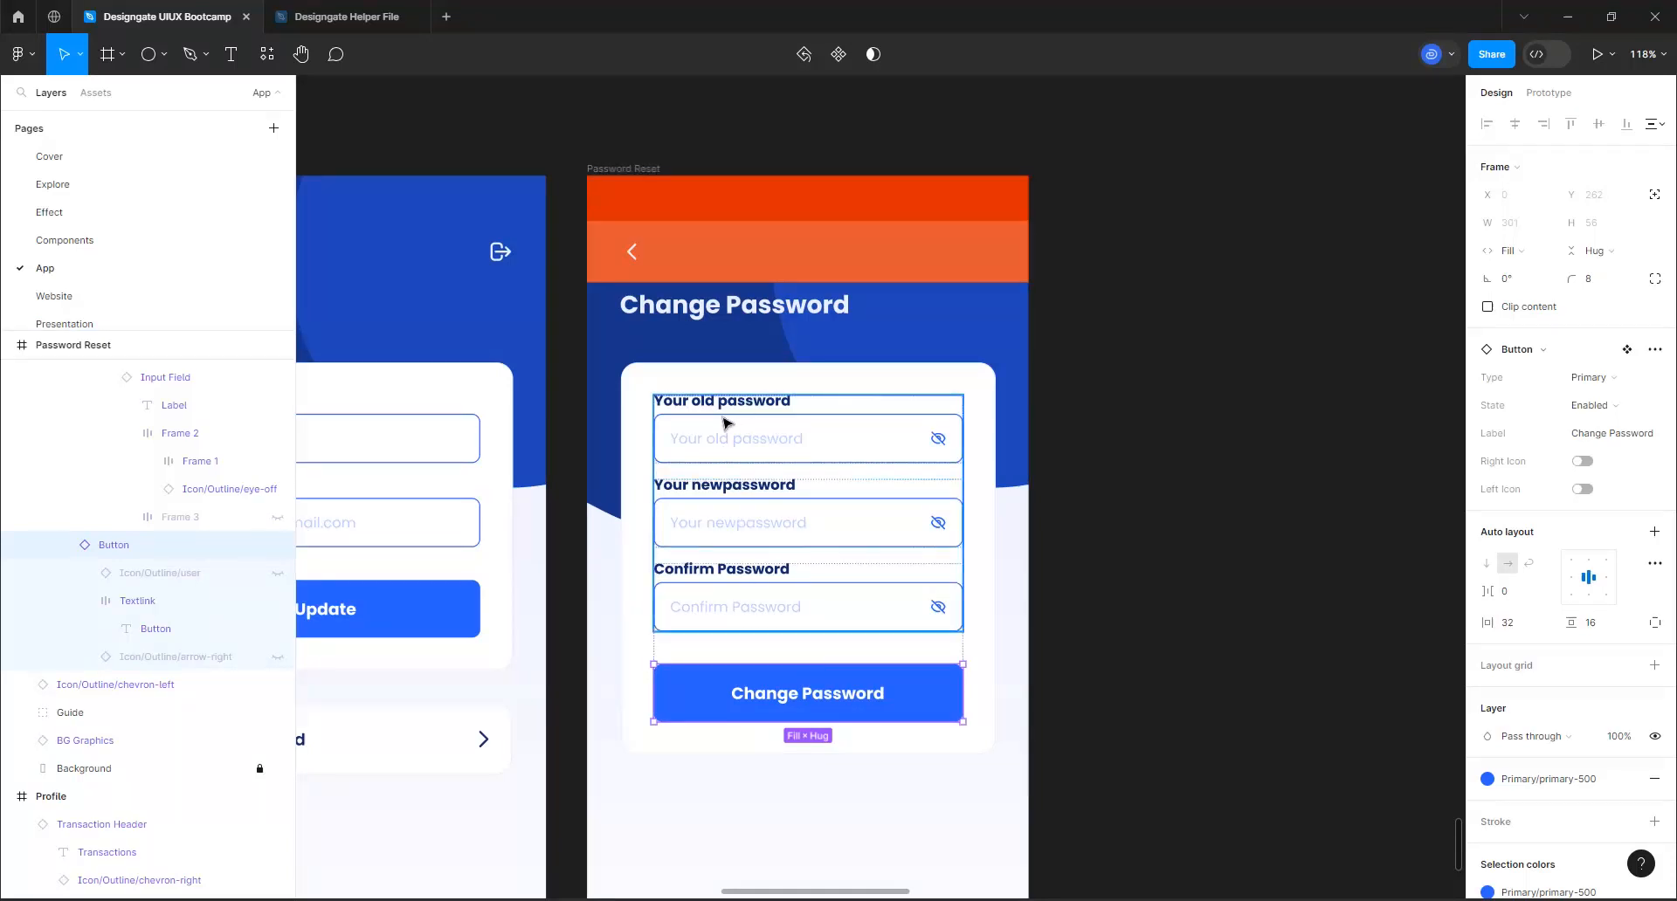
Duplicate the Password Reset frame and rename the copy "Password Reset Active"
scroll(726, 429, "down", 3, "ctrl")
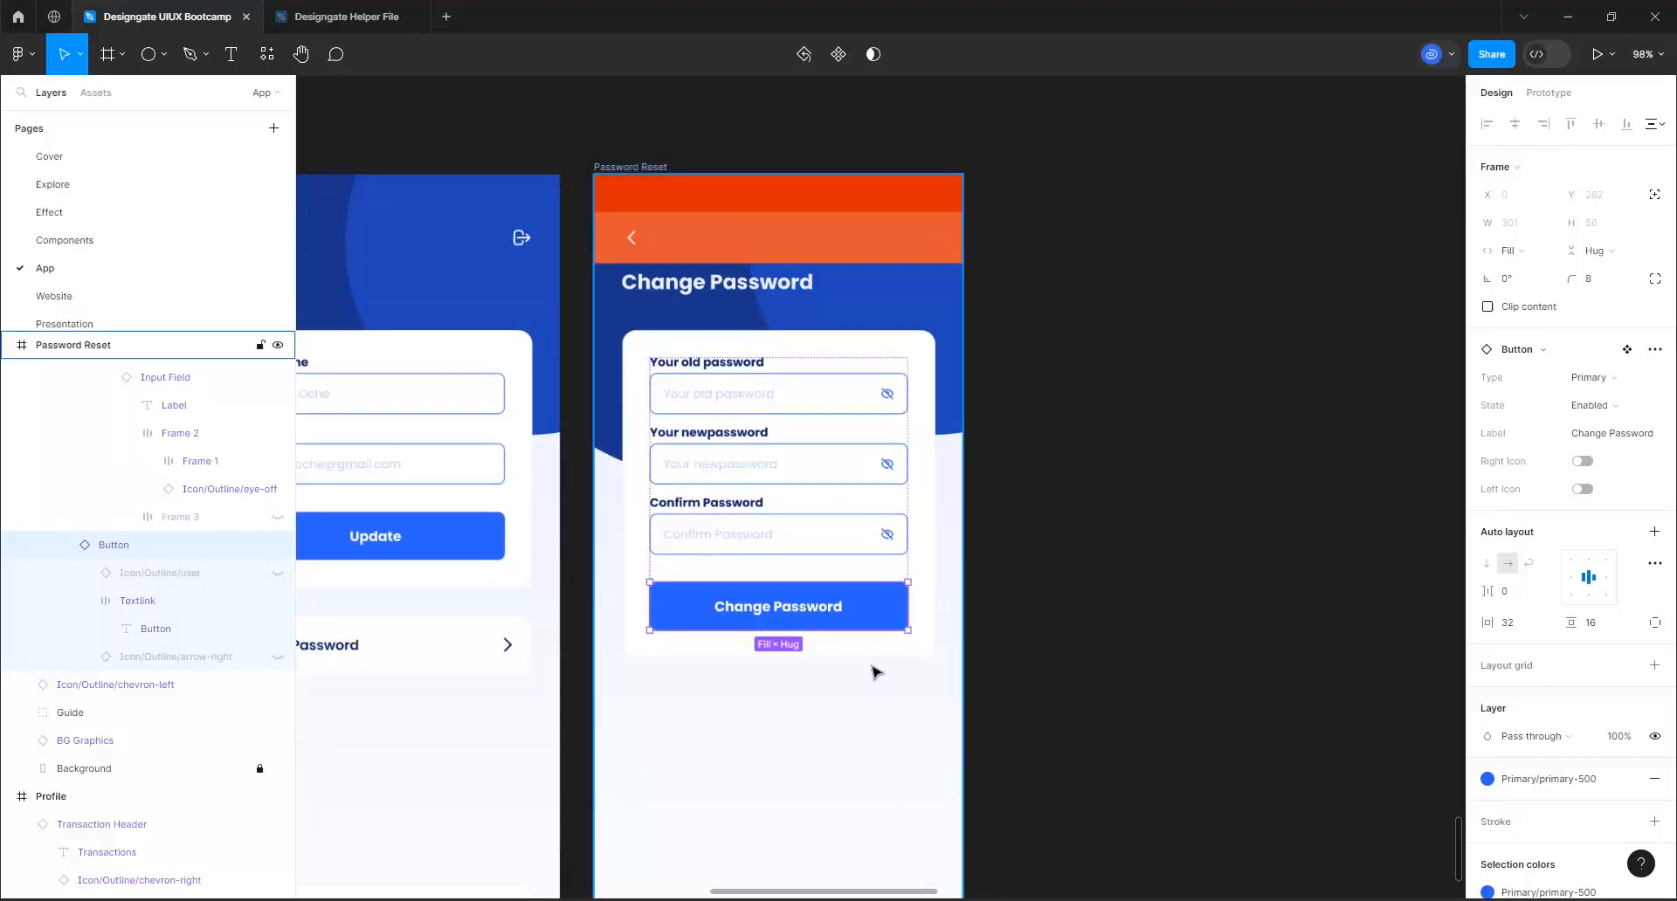
scroll(578, 374, "down", 2, "ctrl")
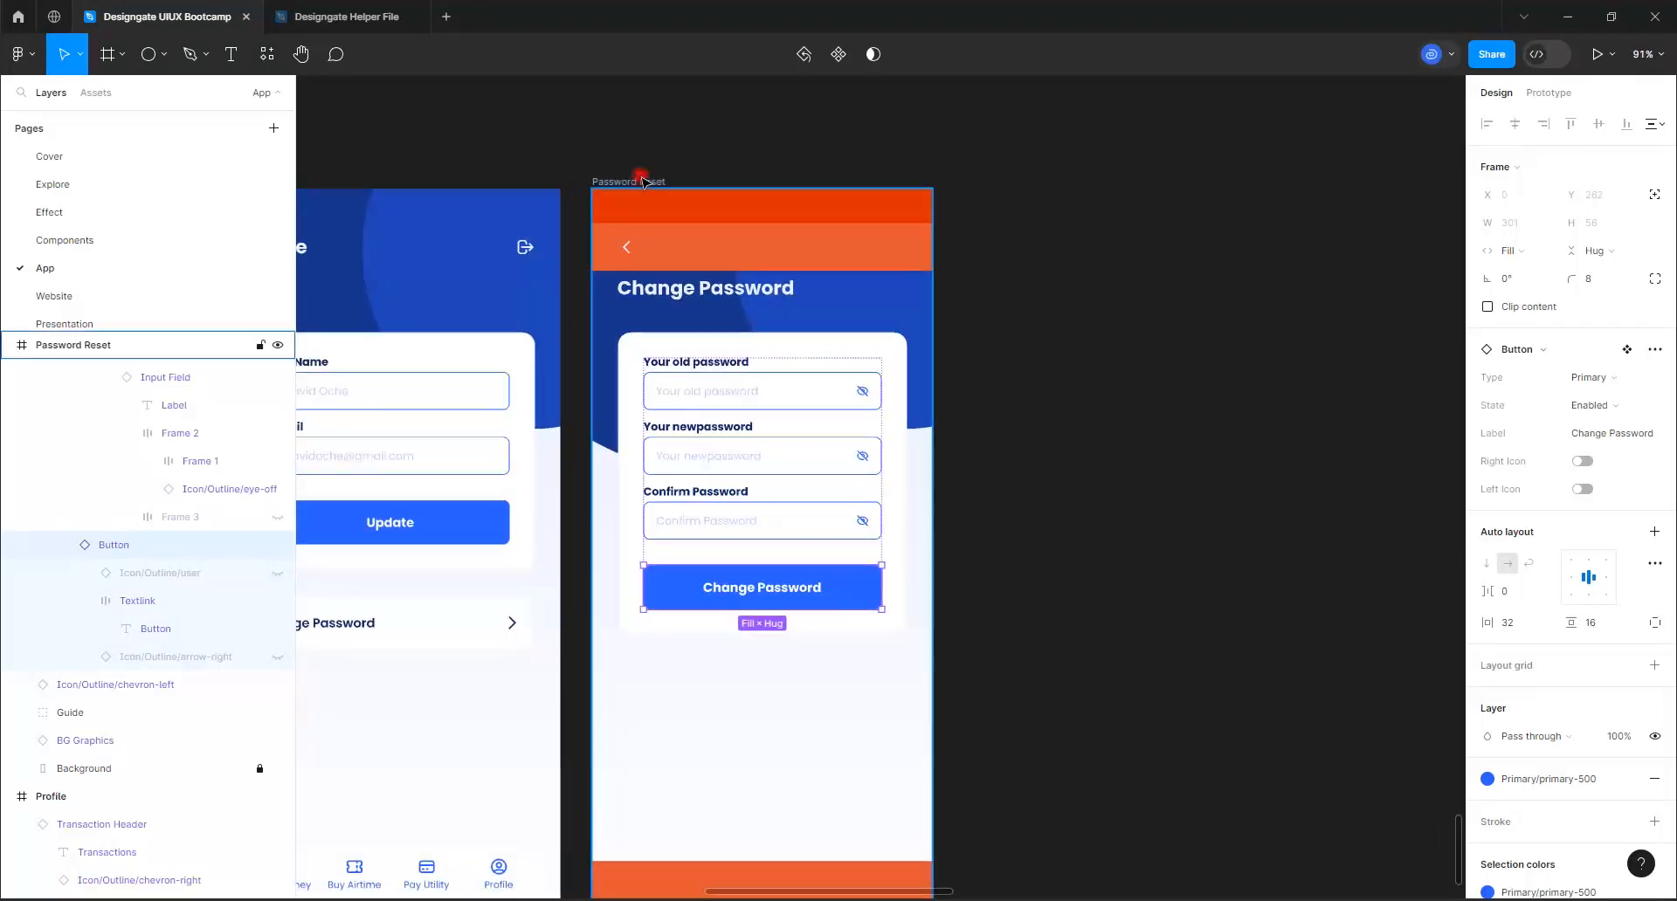
left_click(642, 181)
key("ctrl+d")
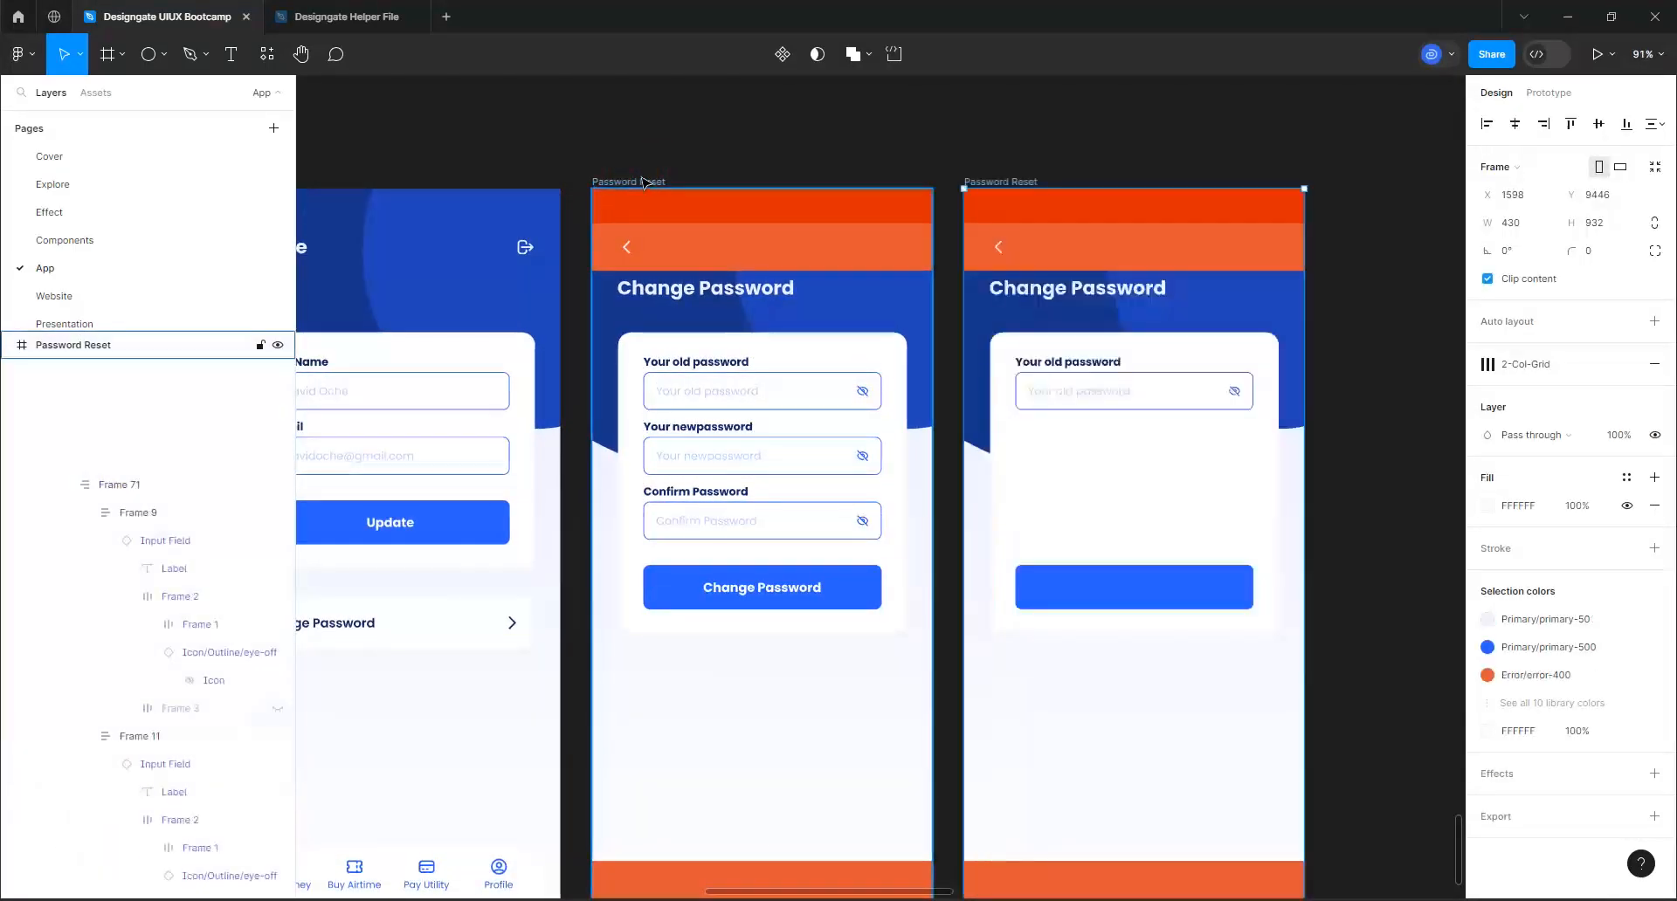
double_click(1036, 181)
type("Active")
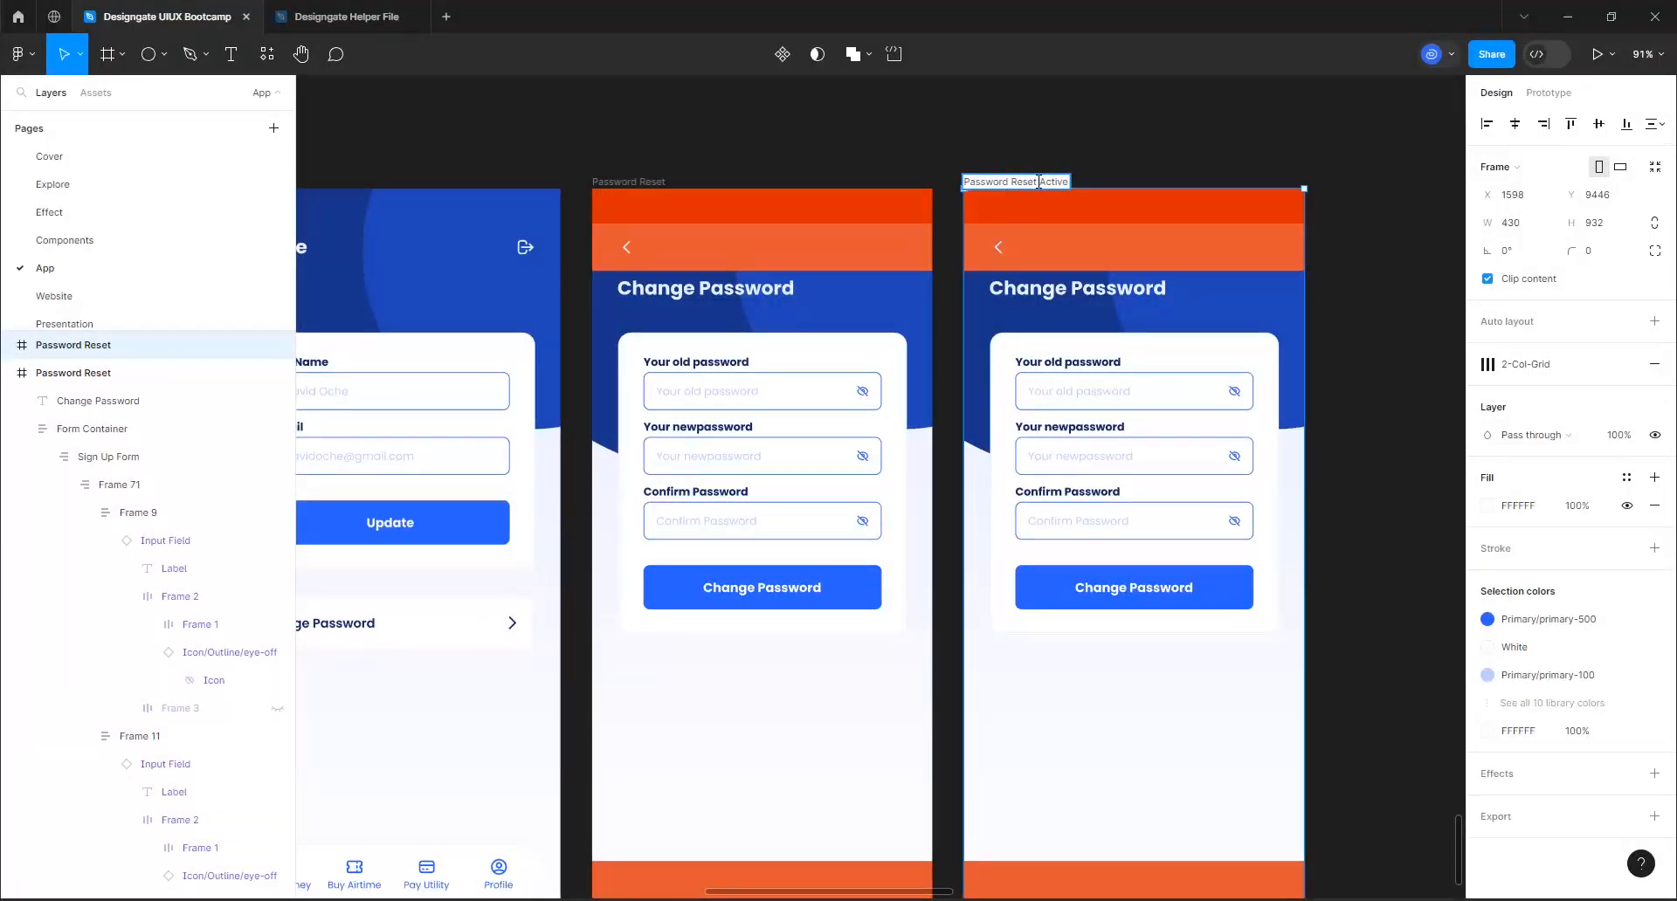
key("Return")
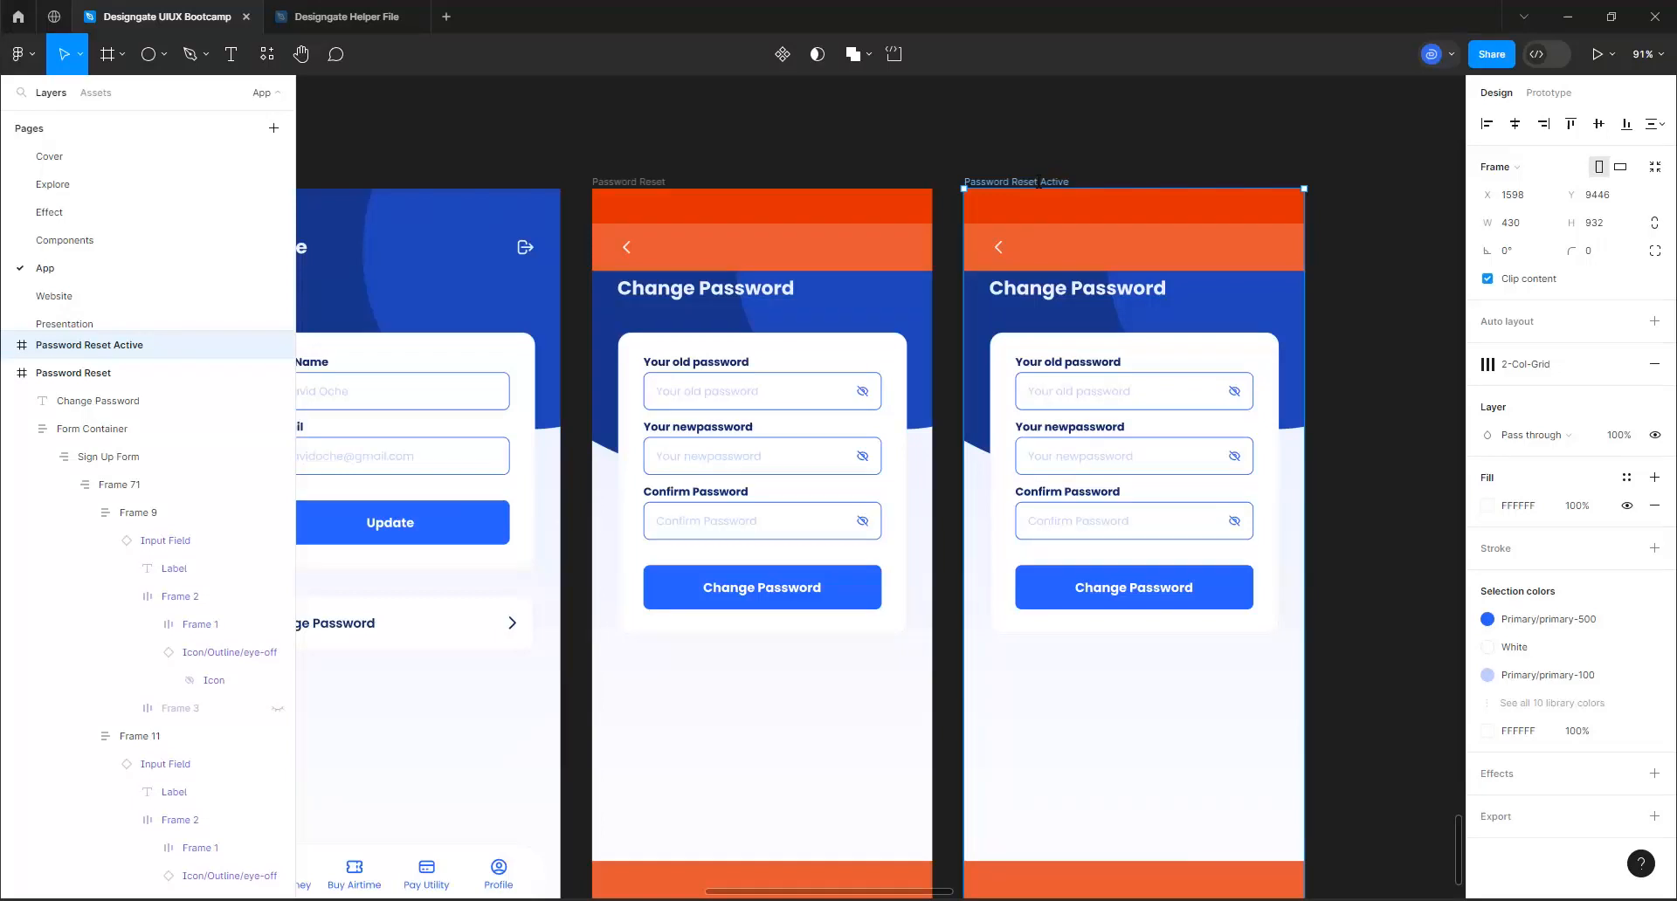
Set the fill of the original Password Reset frame's Change Password button to the neutral-400 color style
left_click(841, 589)
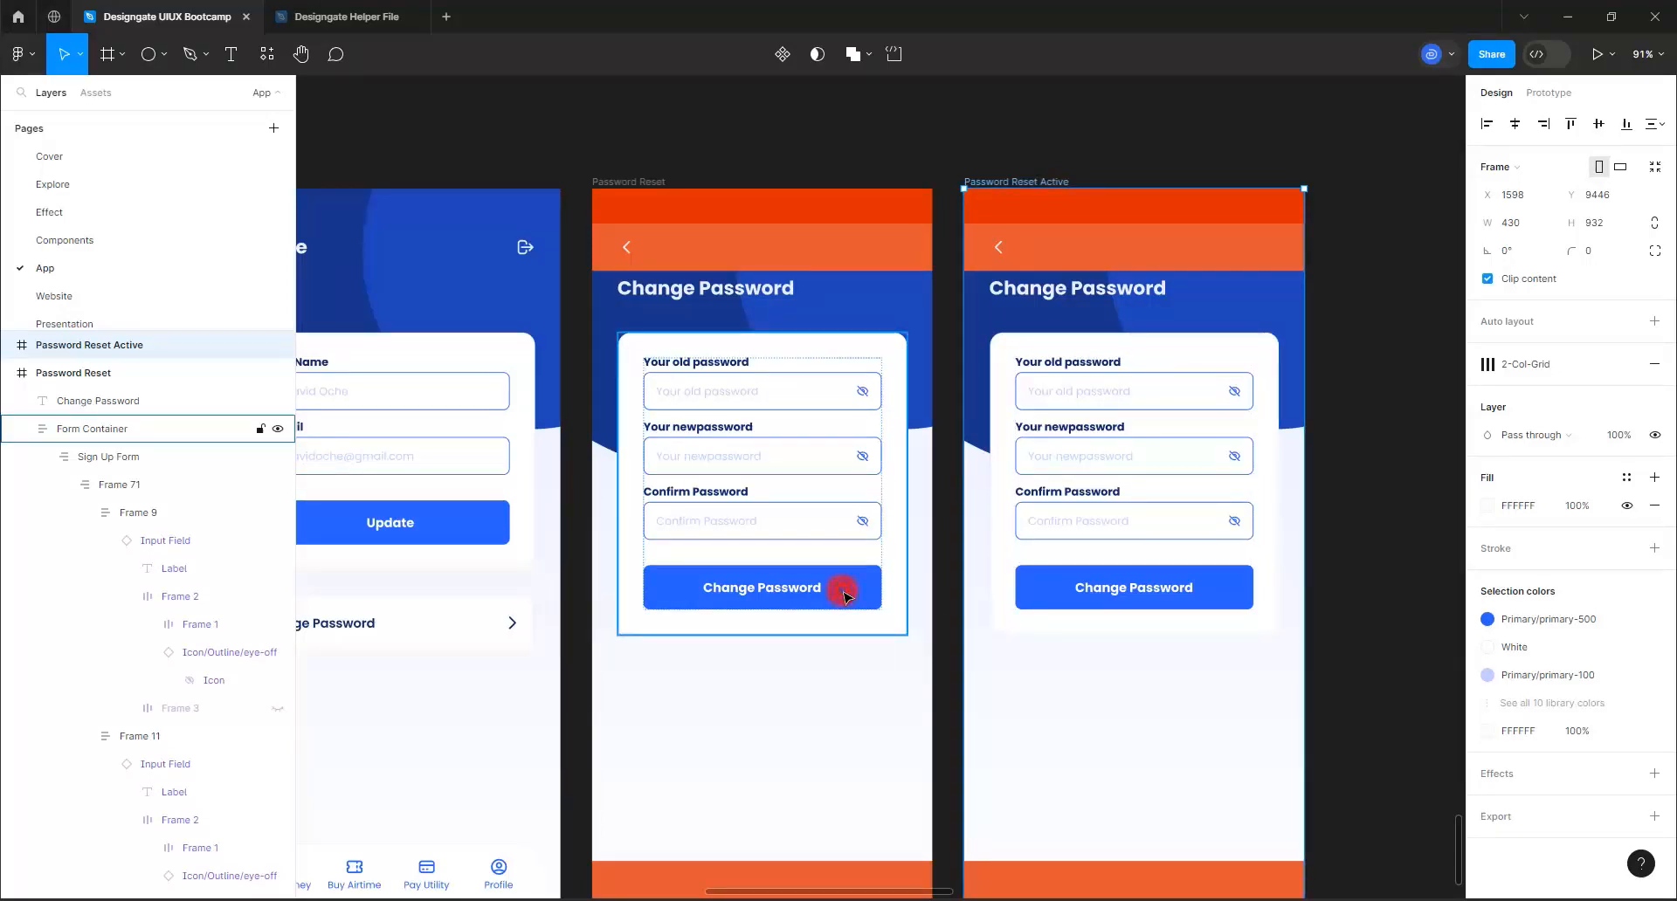
left_click(843, 597)
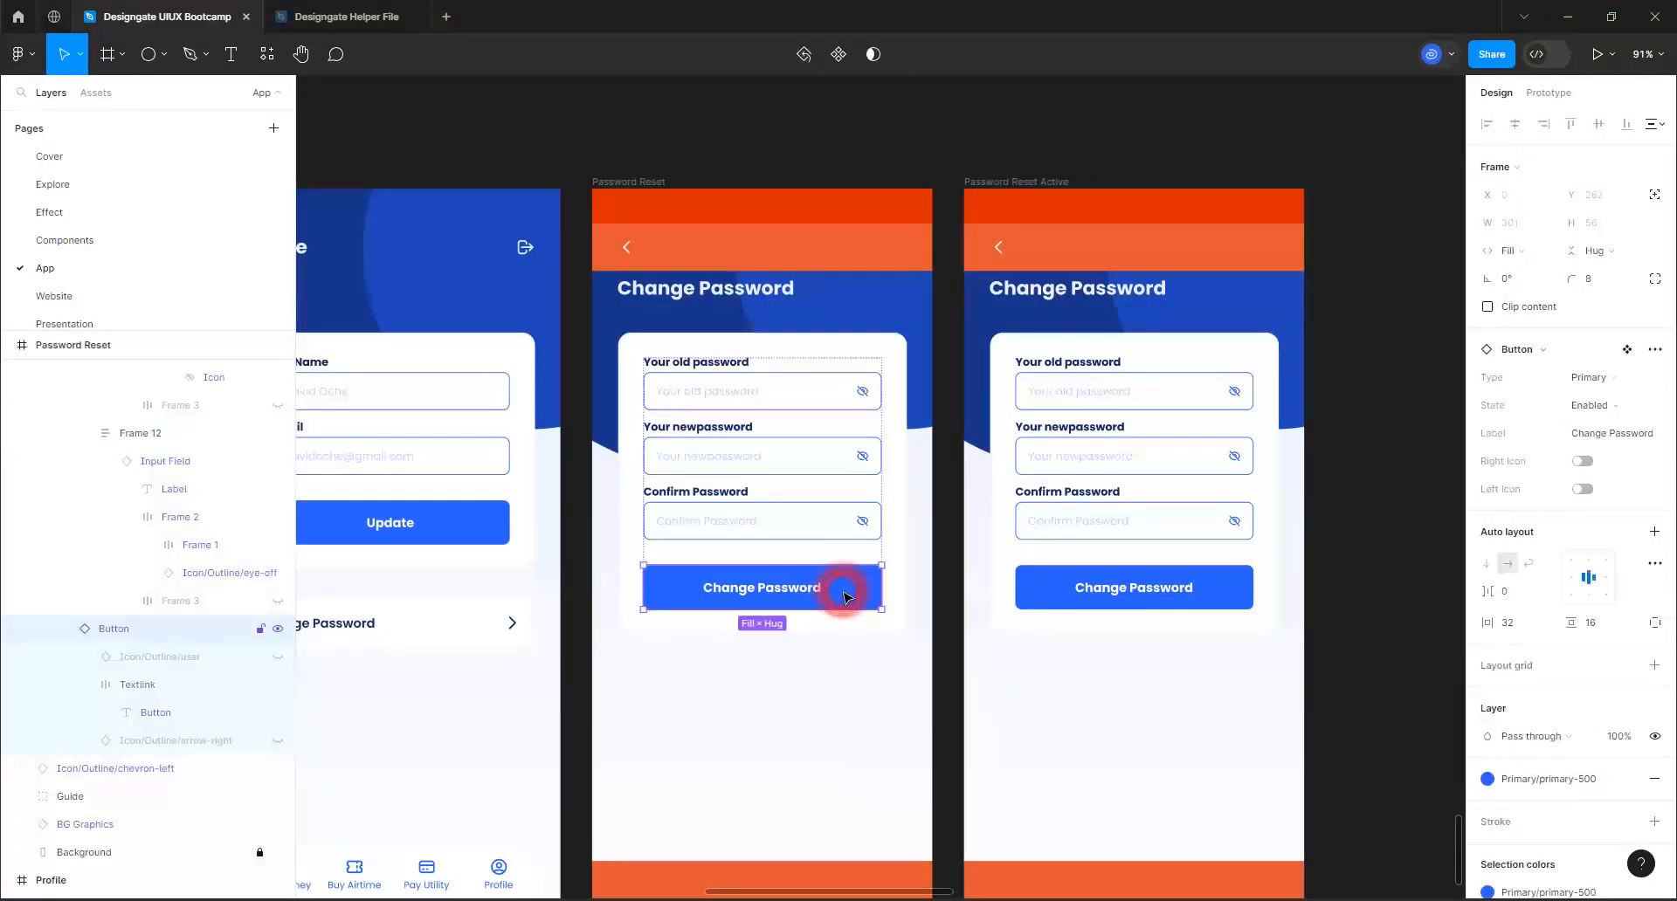
left_click(1523, 776)
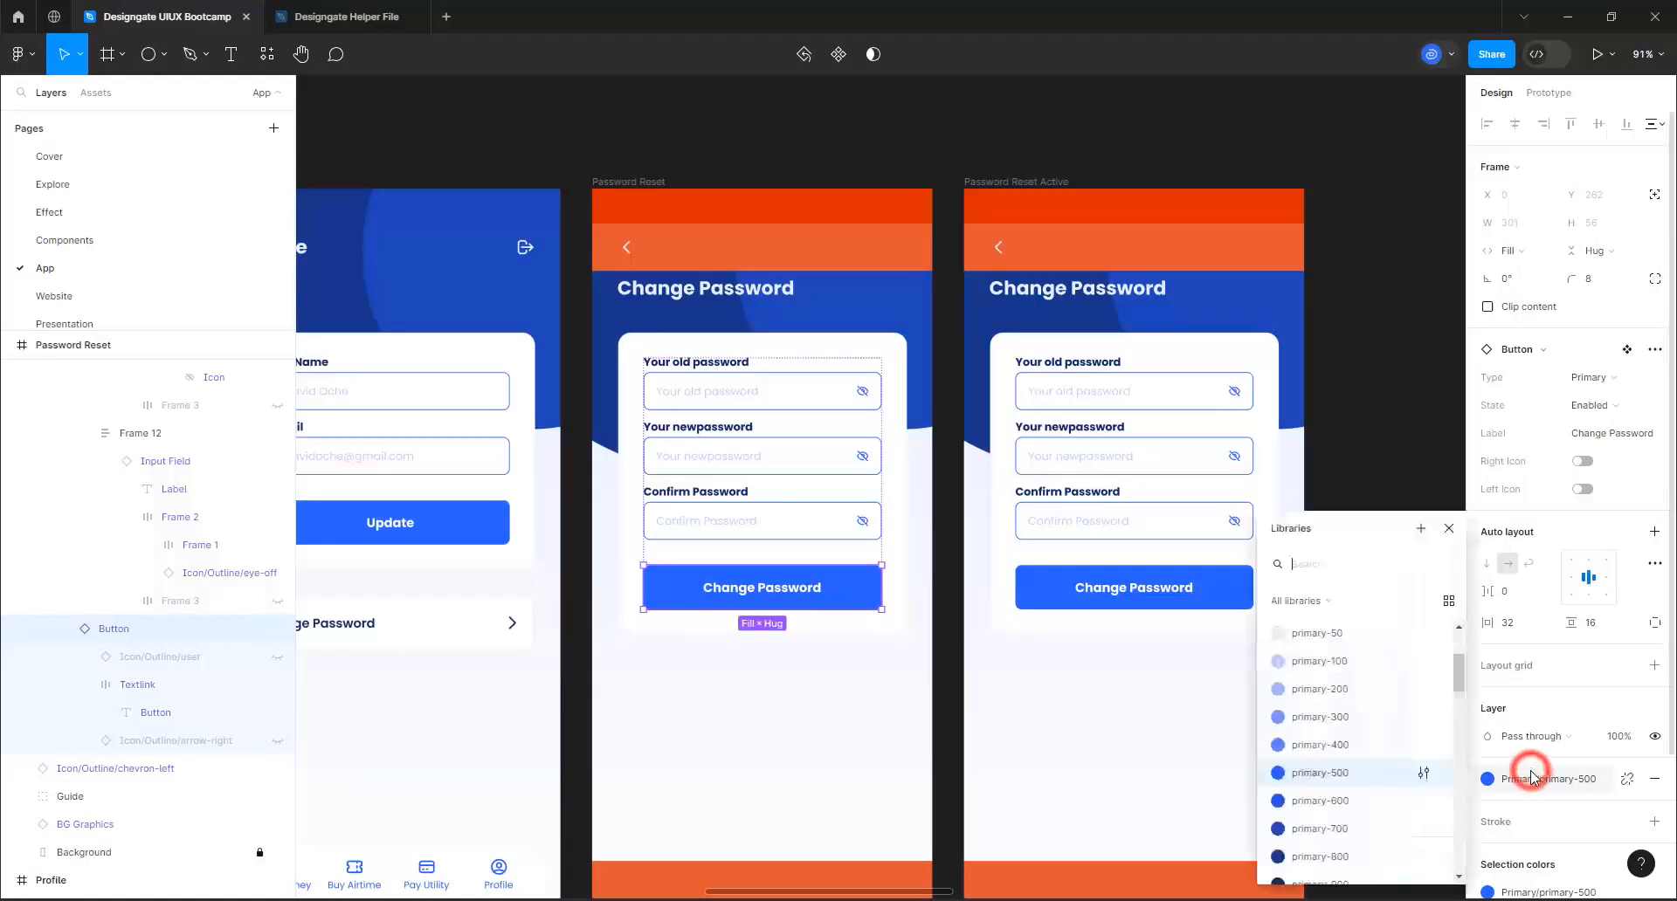
scroll(1350, 736, "down", 10)
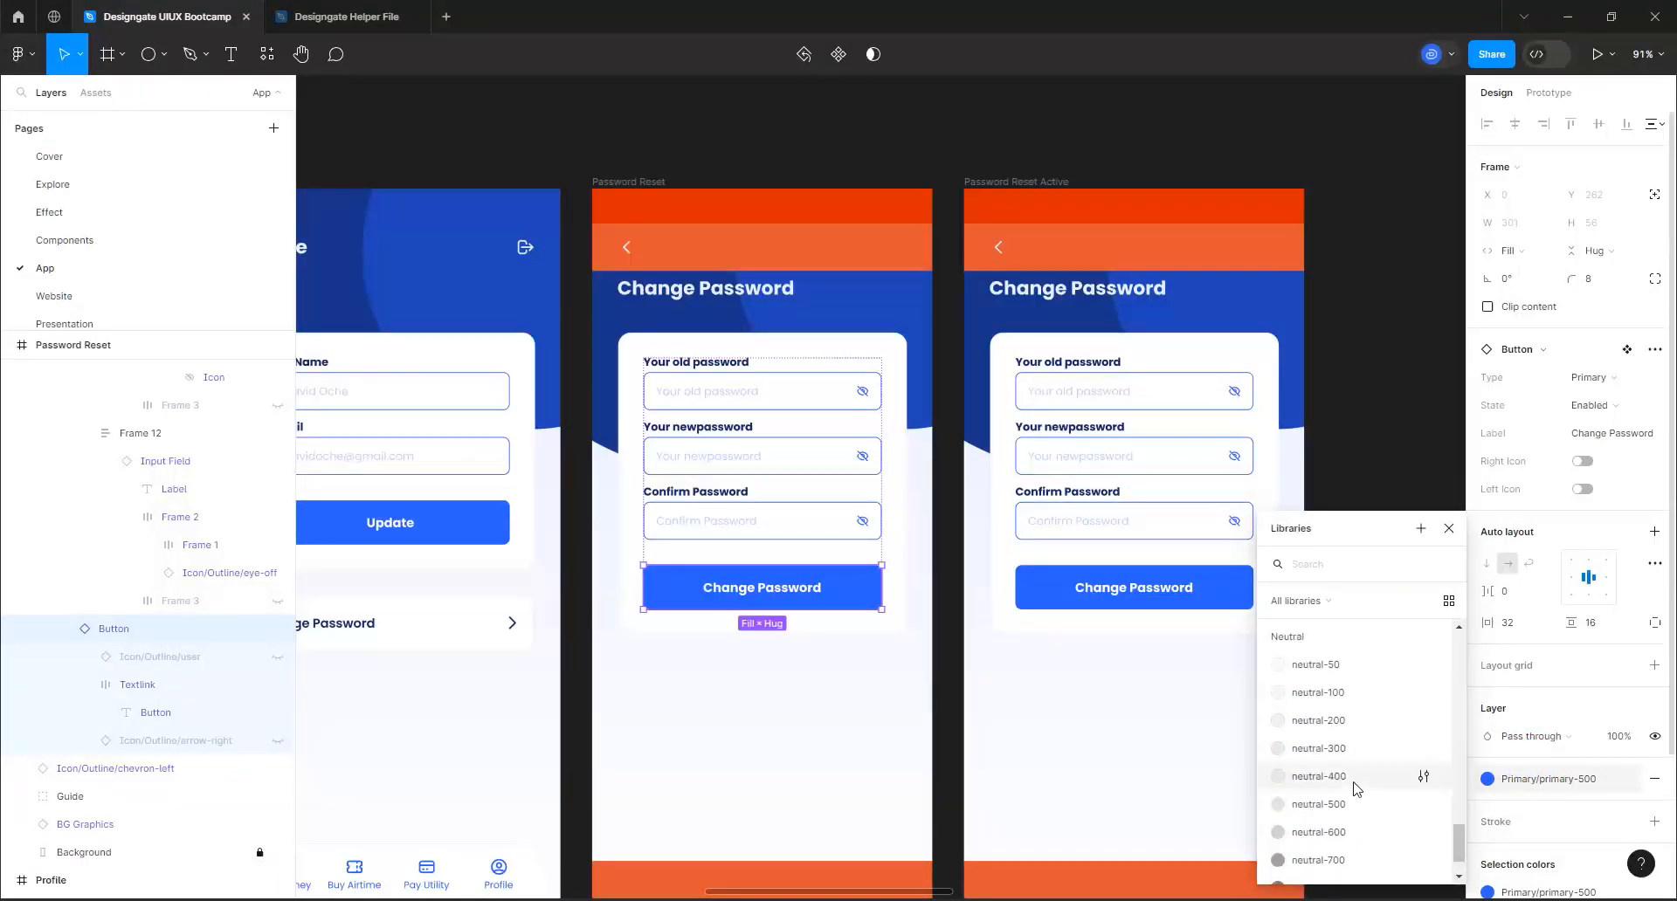
left_click(1318, 776)
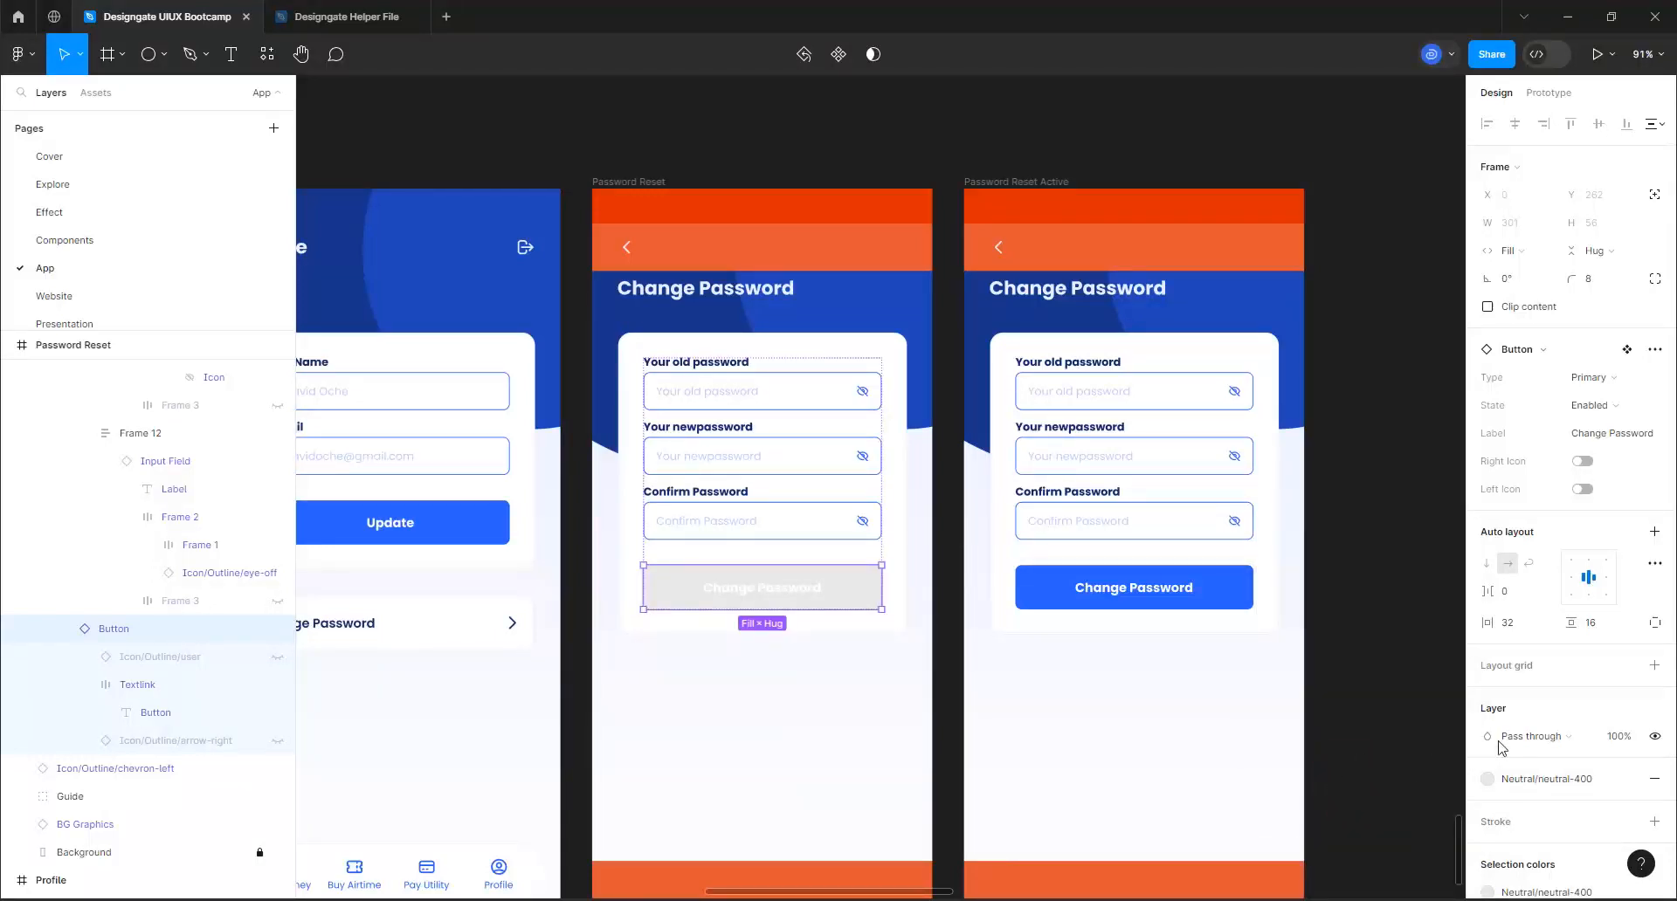
Set the fill of the original Password Reset frame's Change Password button to the neutral-500 color style
left_click(599, 183)
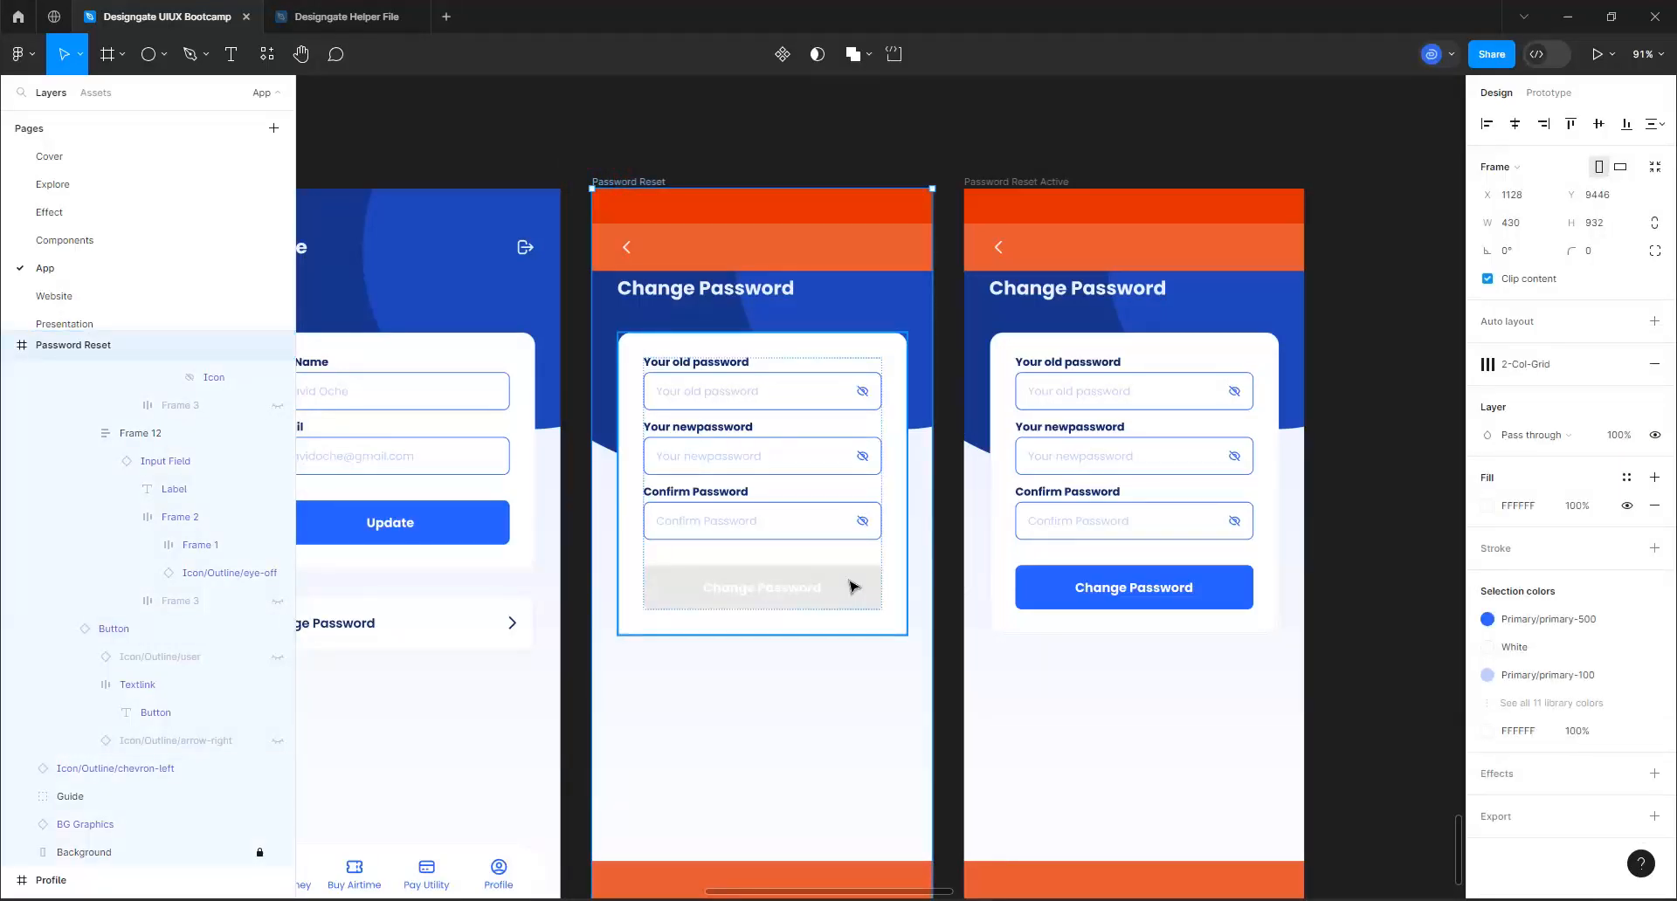
double_click(844, 588)
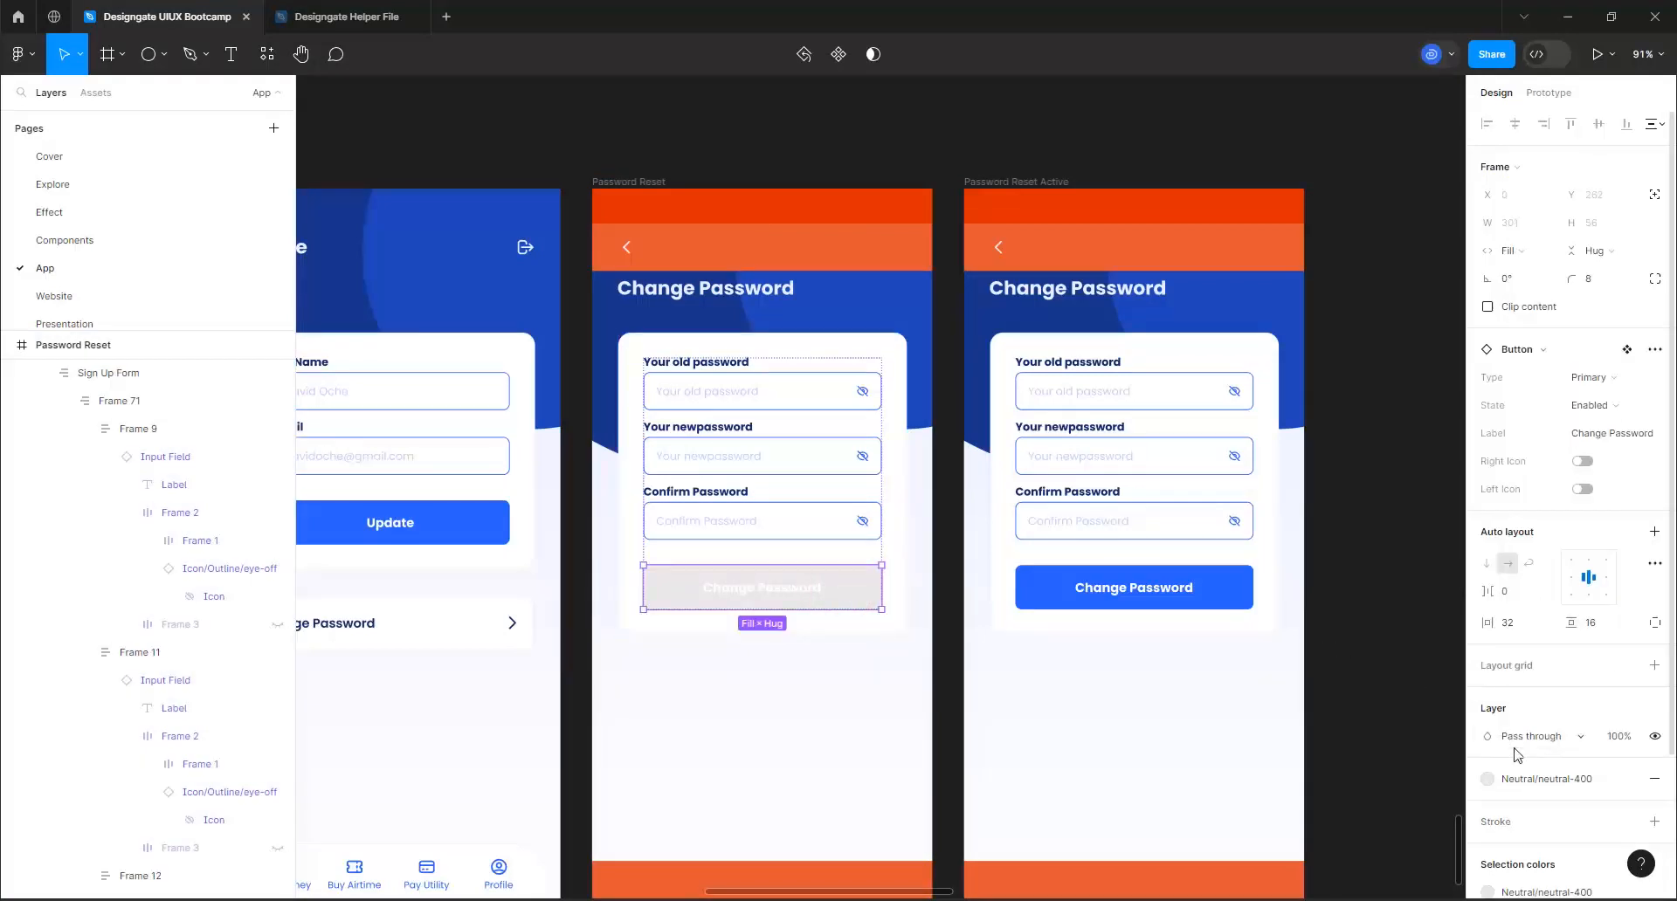
left_click(1537, 775)
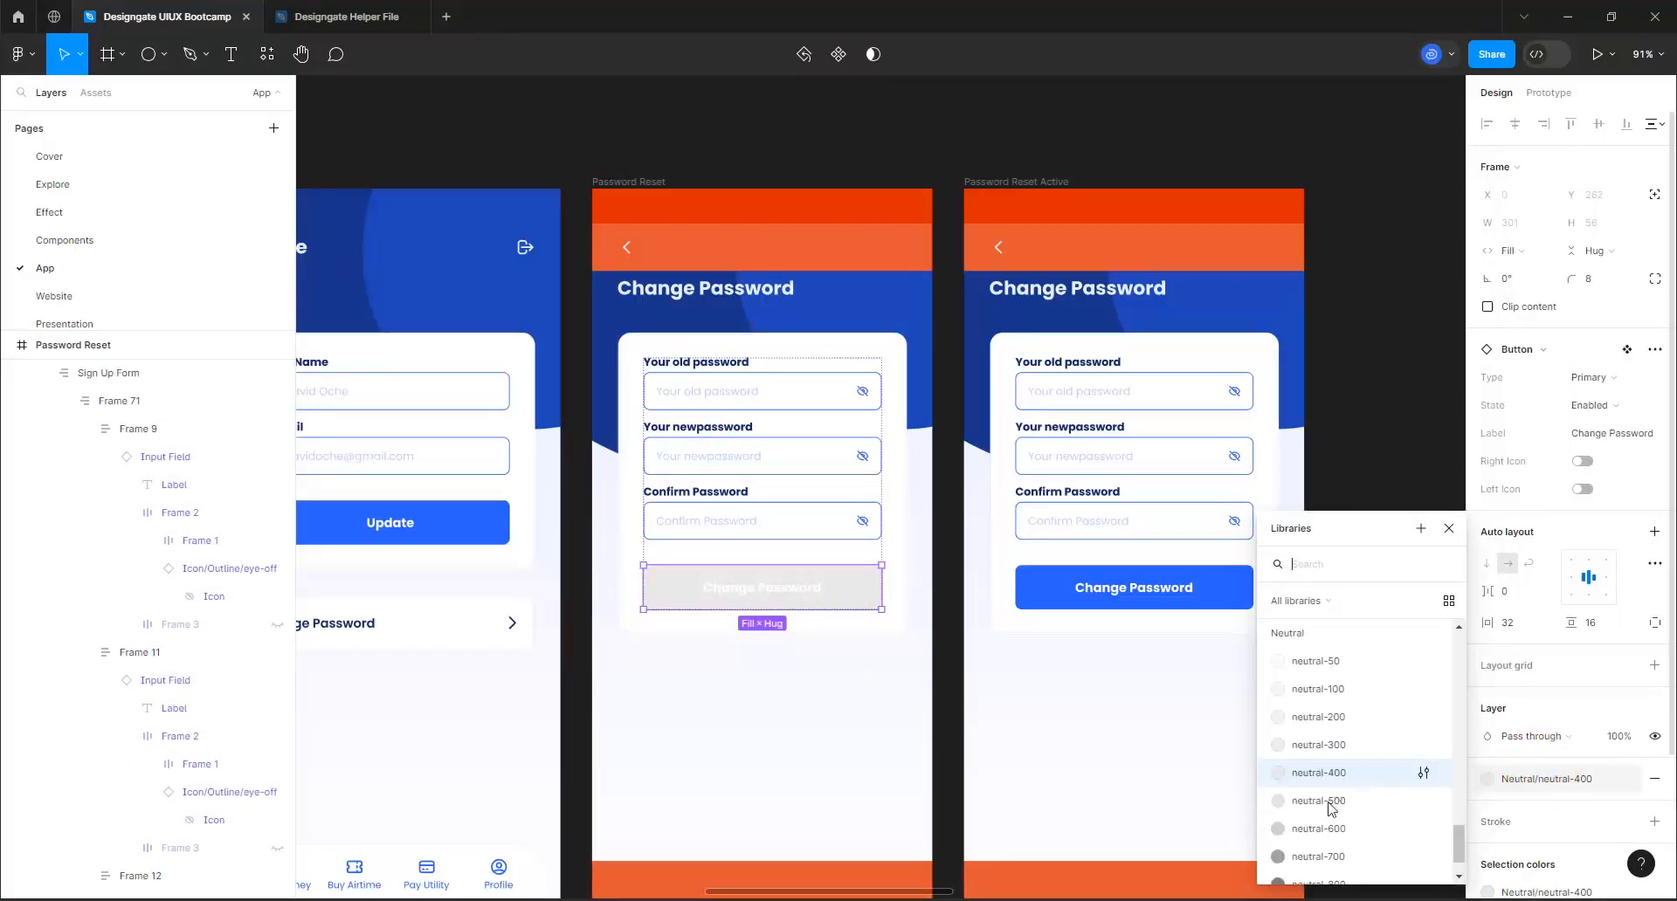
left_click(1328, 800)
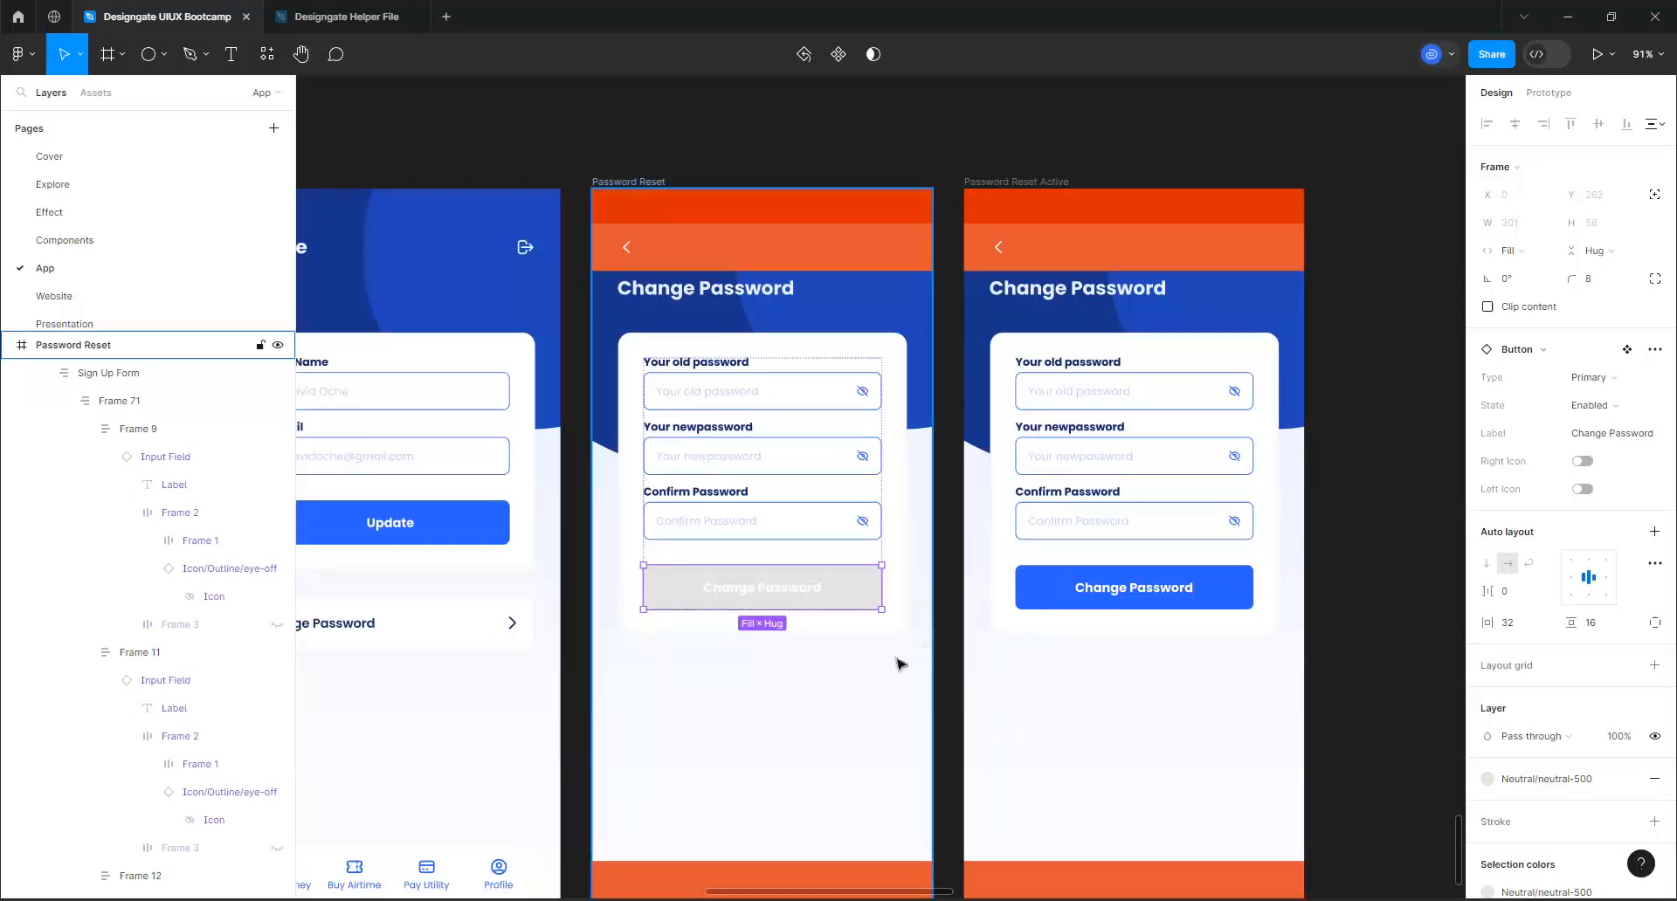
Hide the orange Guide layer in the original Password Reset frame
scroll(1366, 483, "up", 4)
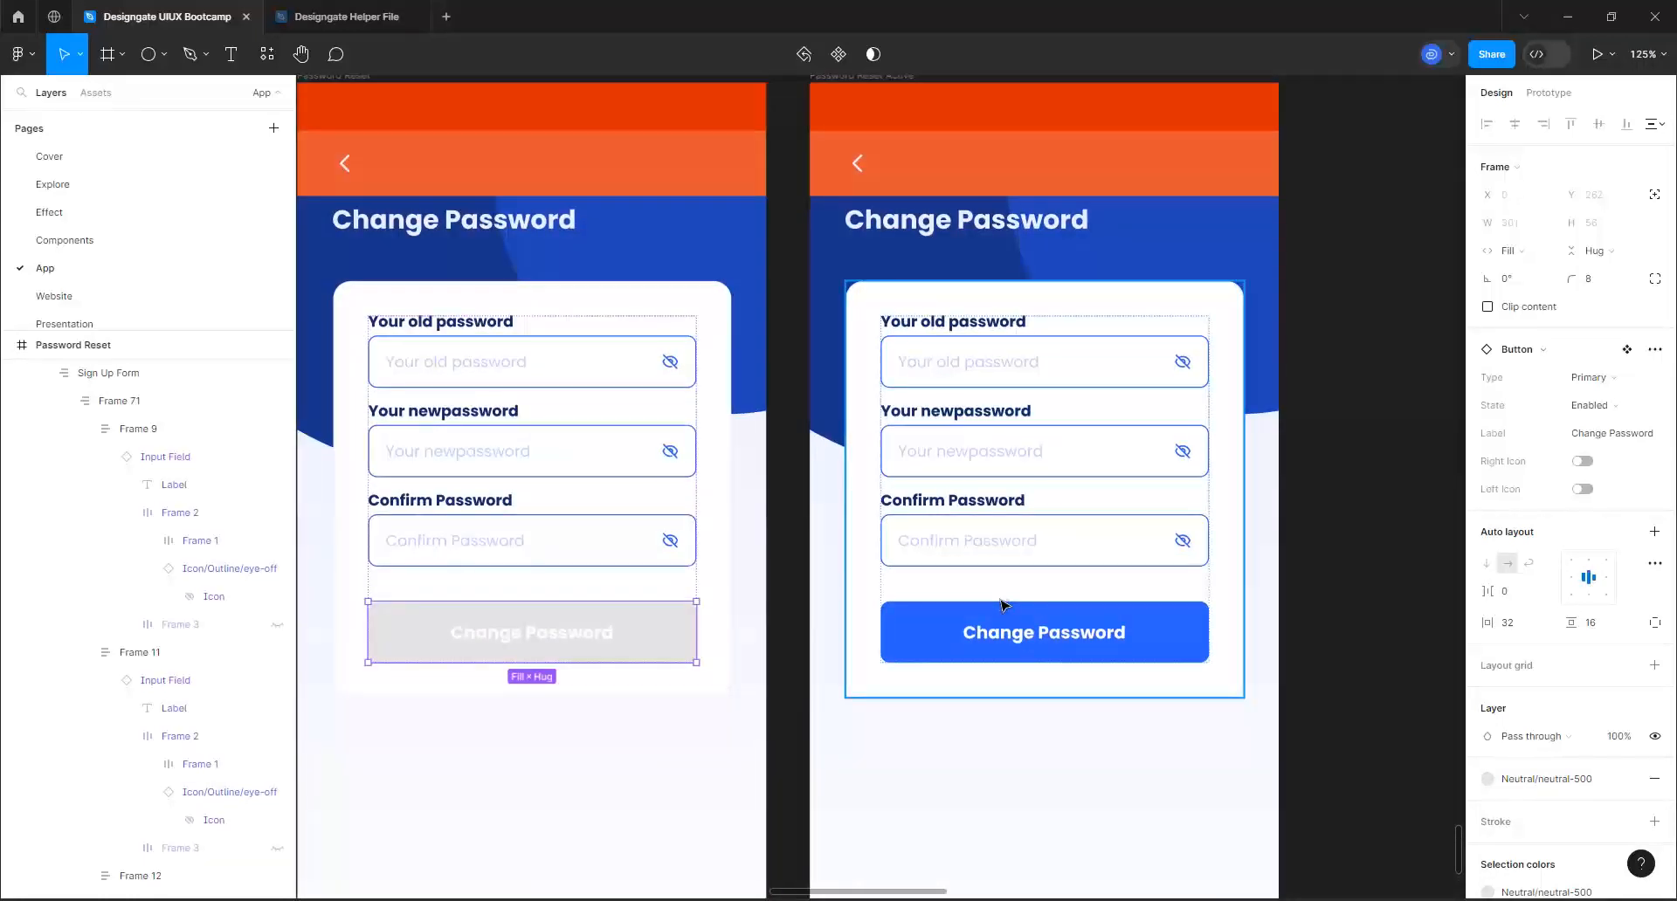
scroll(1105, 480, "down", 3)
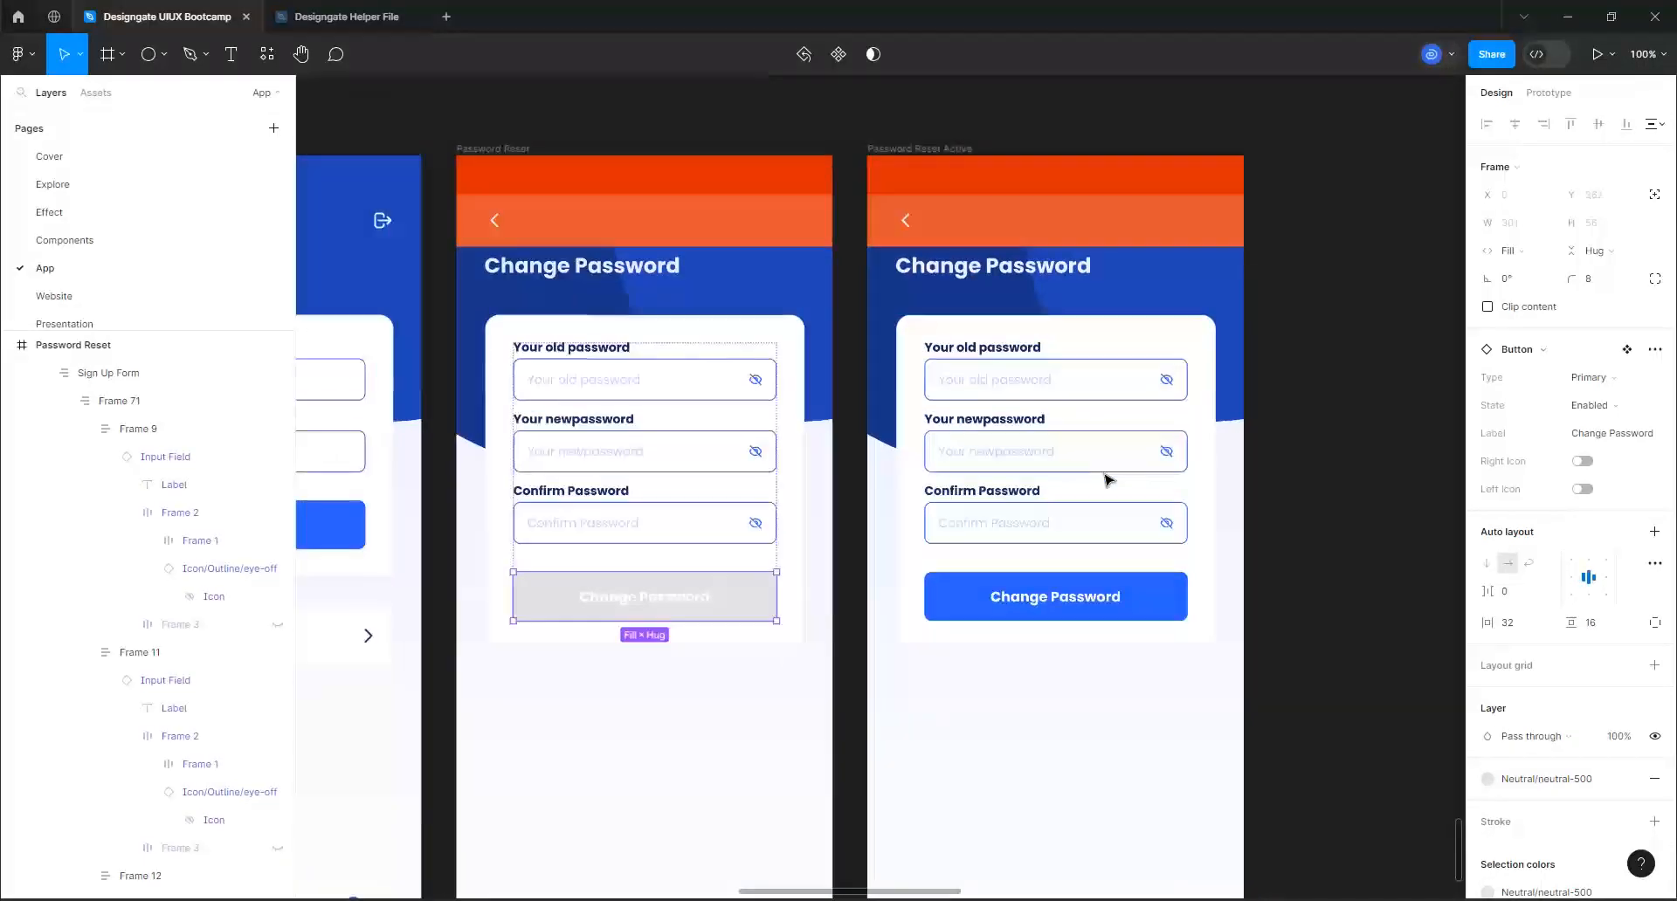
left_click(483, 150)
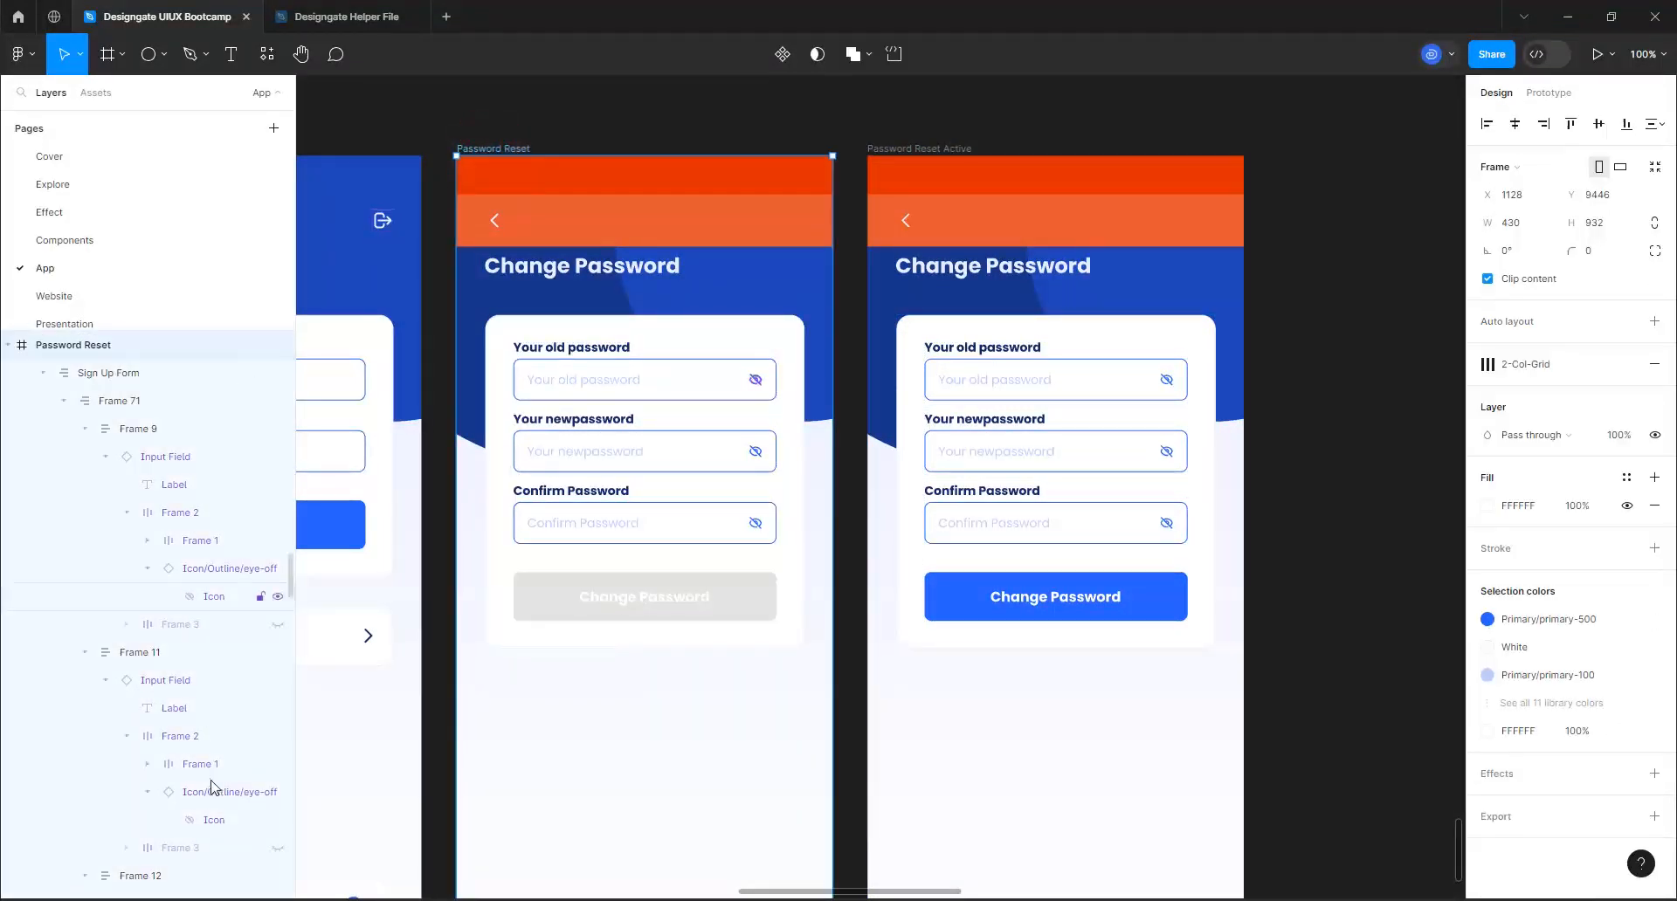
scroll(184, 681, "down", 4)
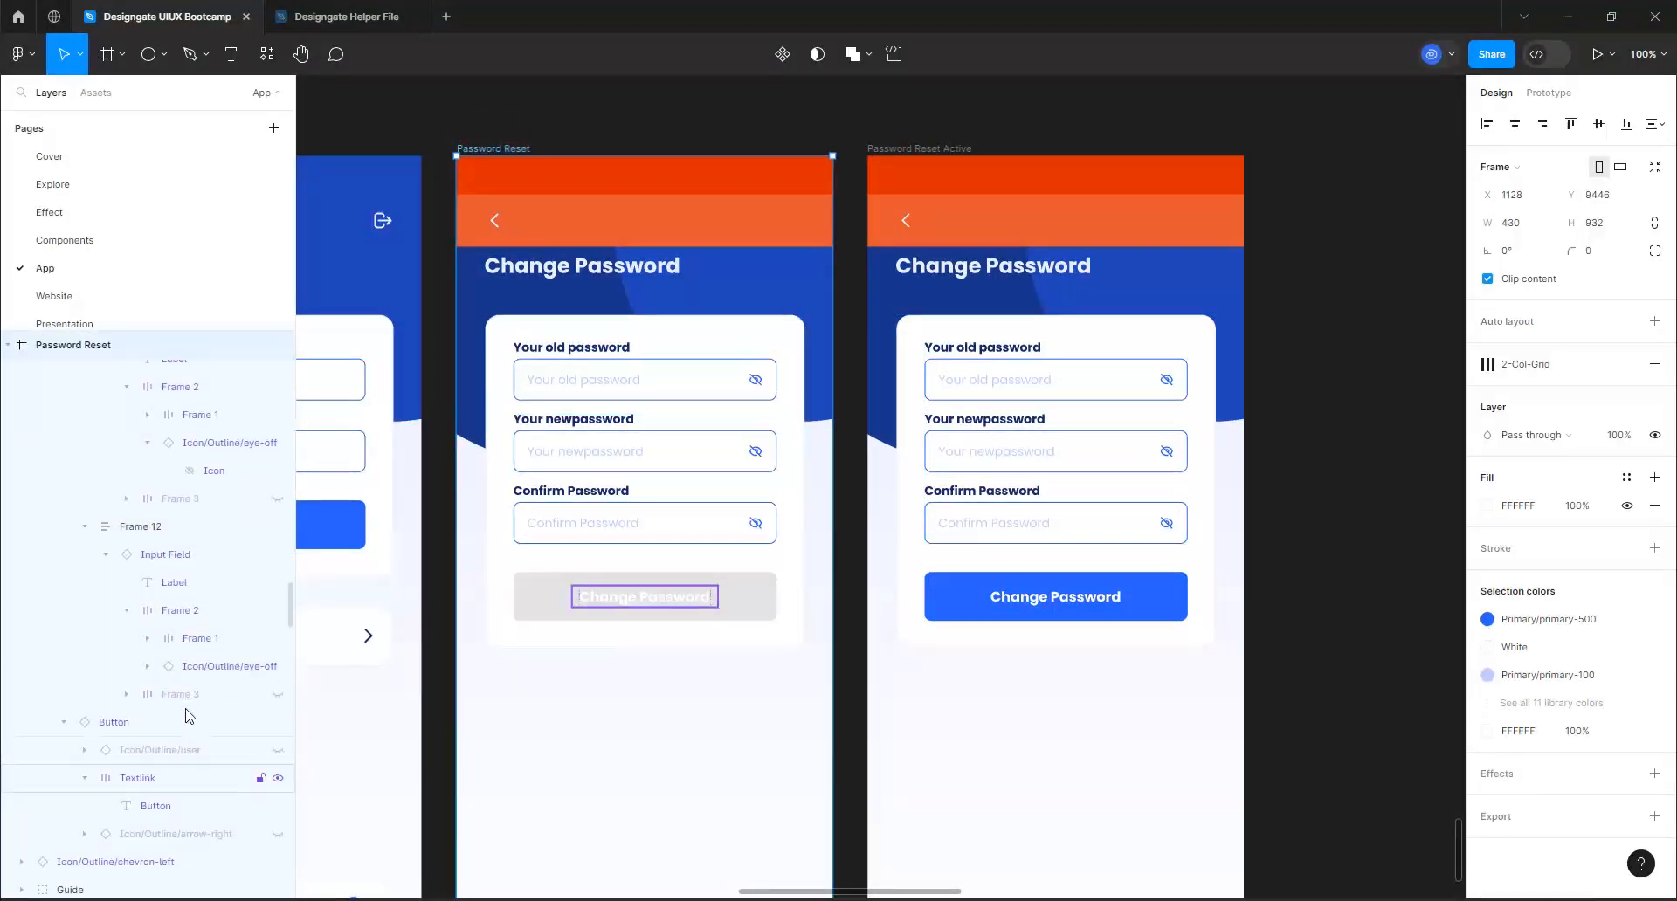
scroll(192, 724, "down", 2)
scroll(96, 754, "down", 1)
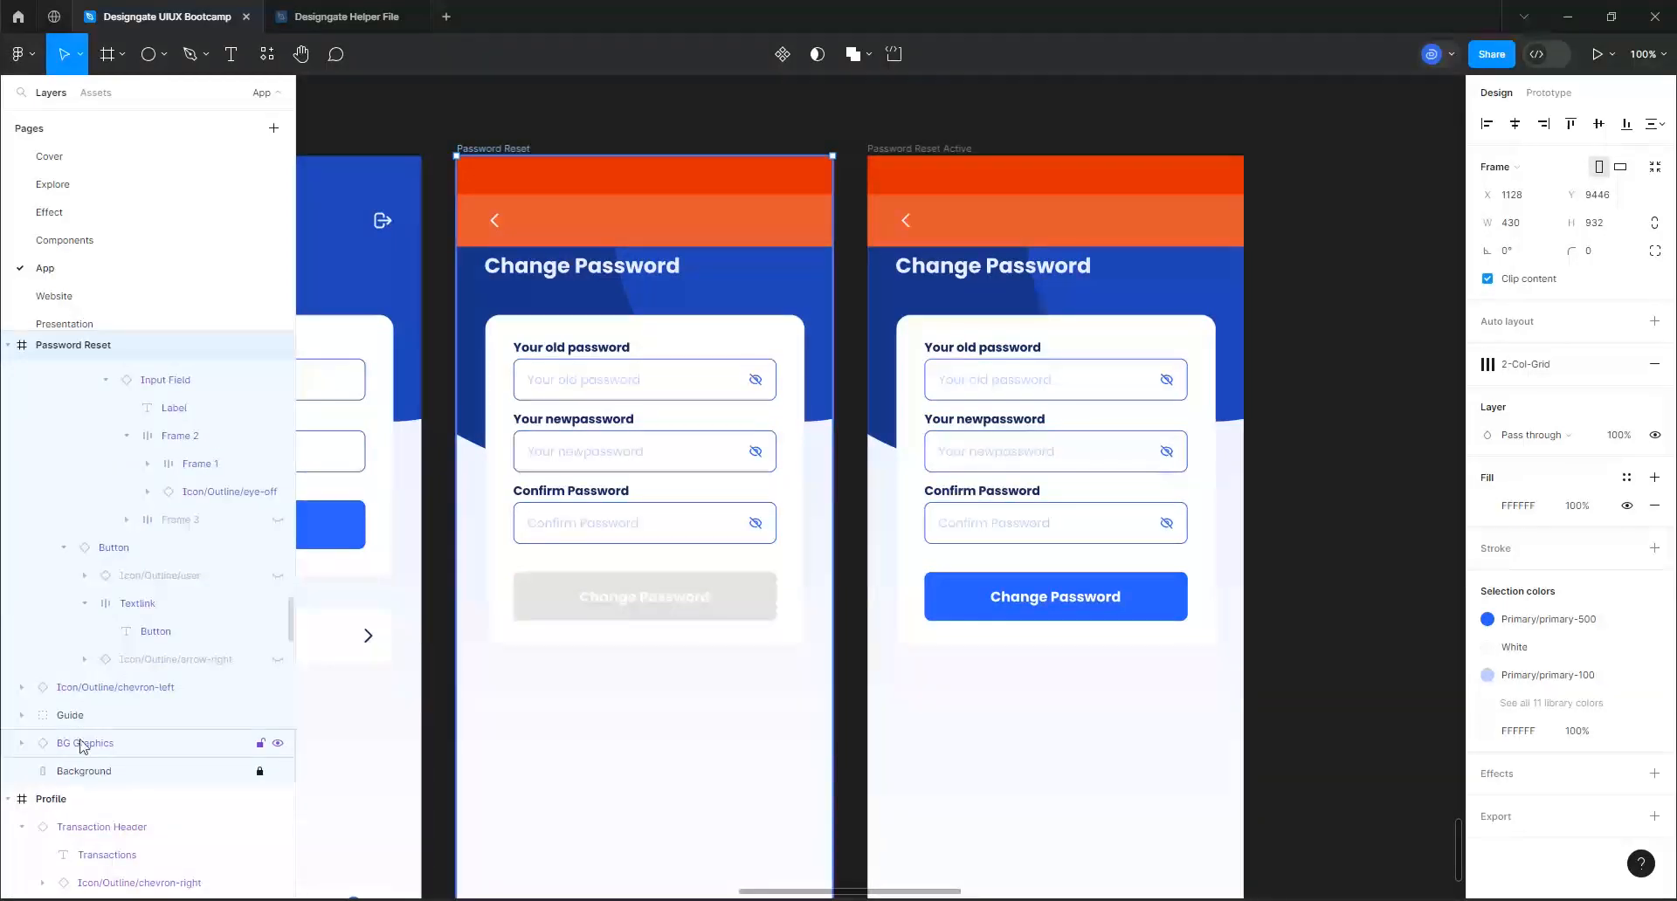
left_click(276, 715)
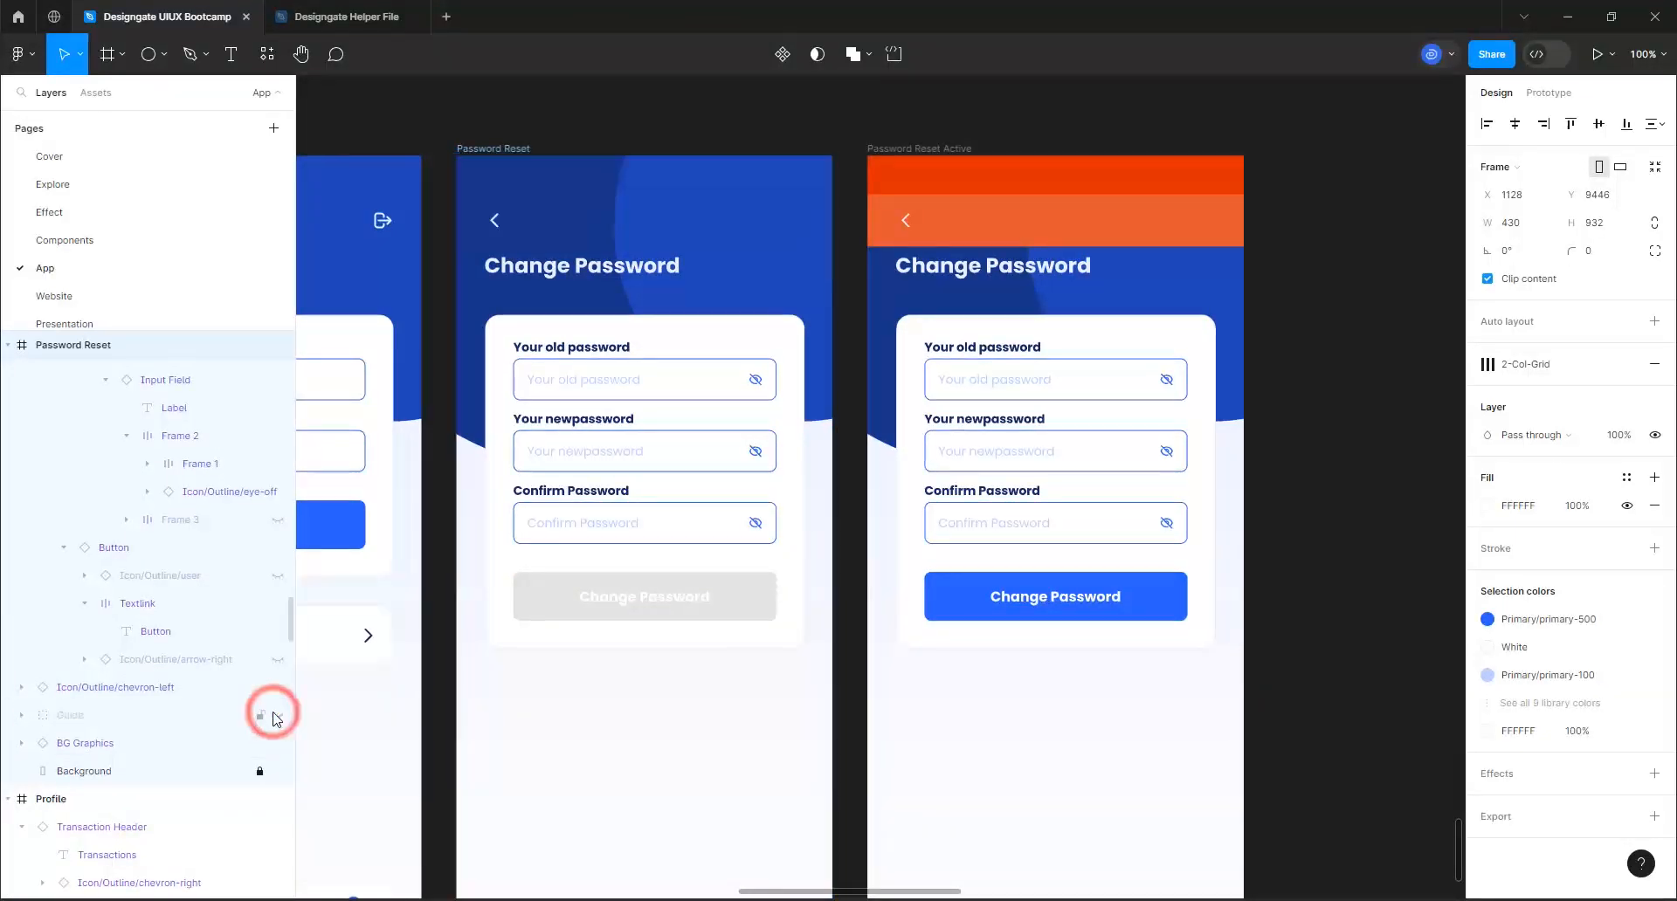
left_click(905, 156)
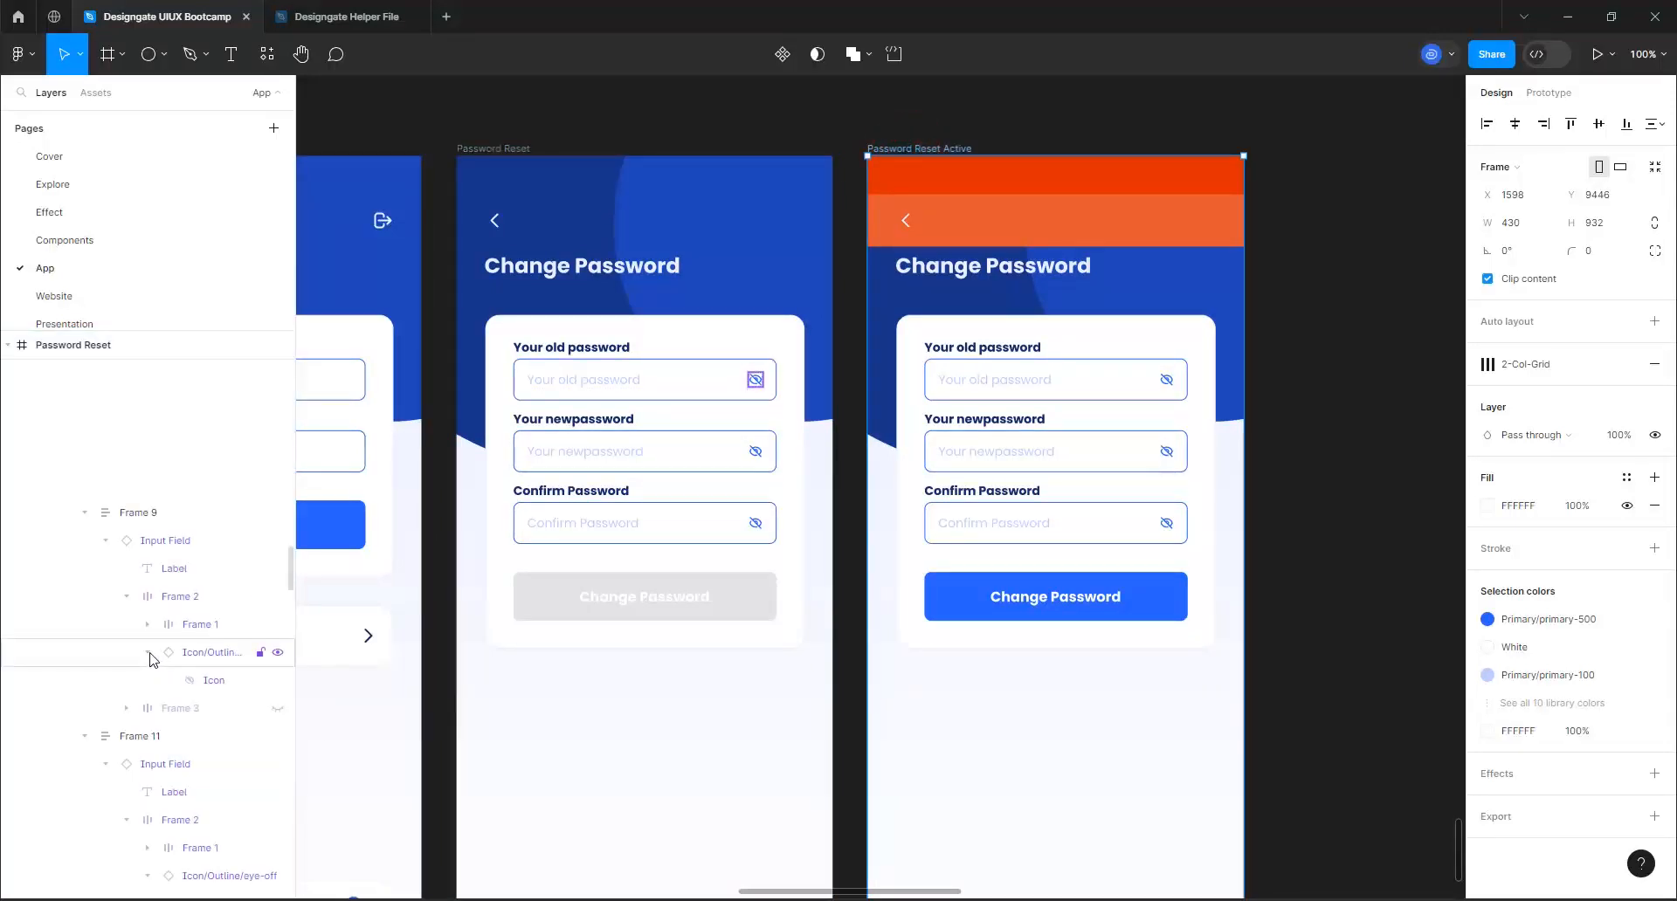
scroll(153, 655, "down", 2)
scroll(135, 751, "down", 5)
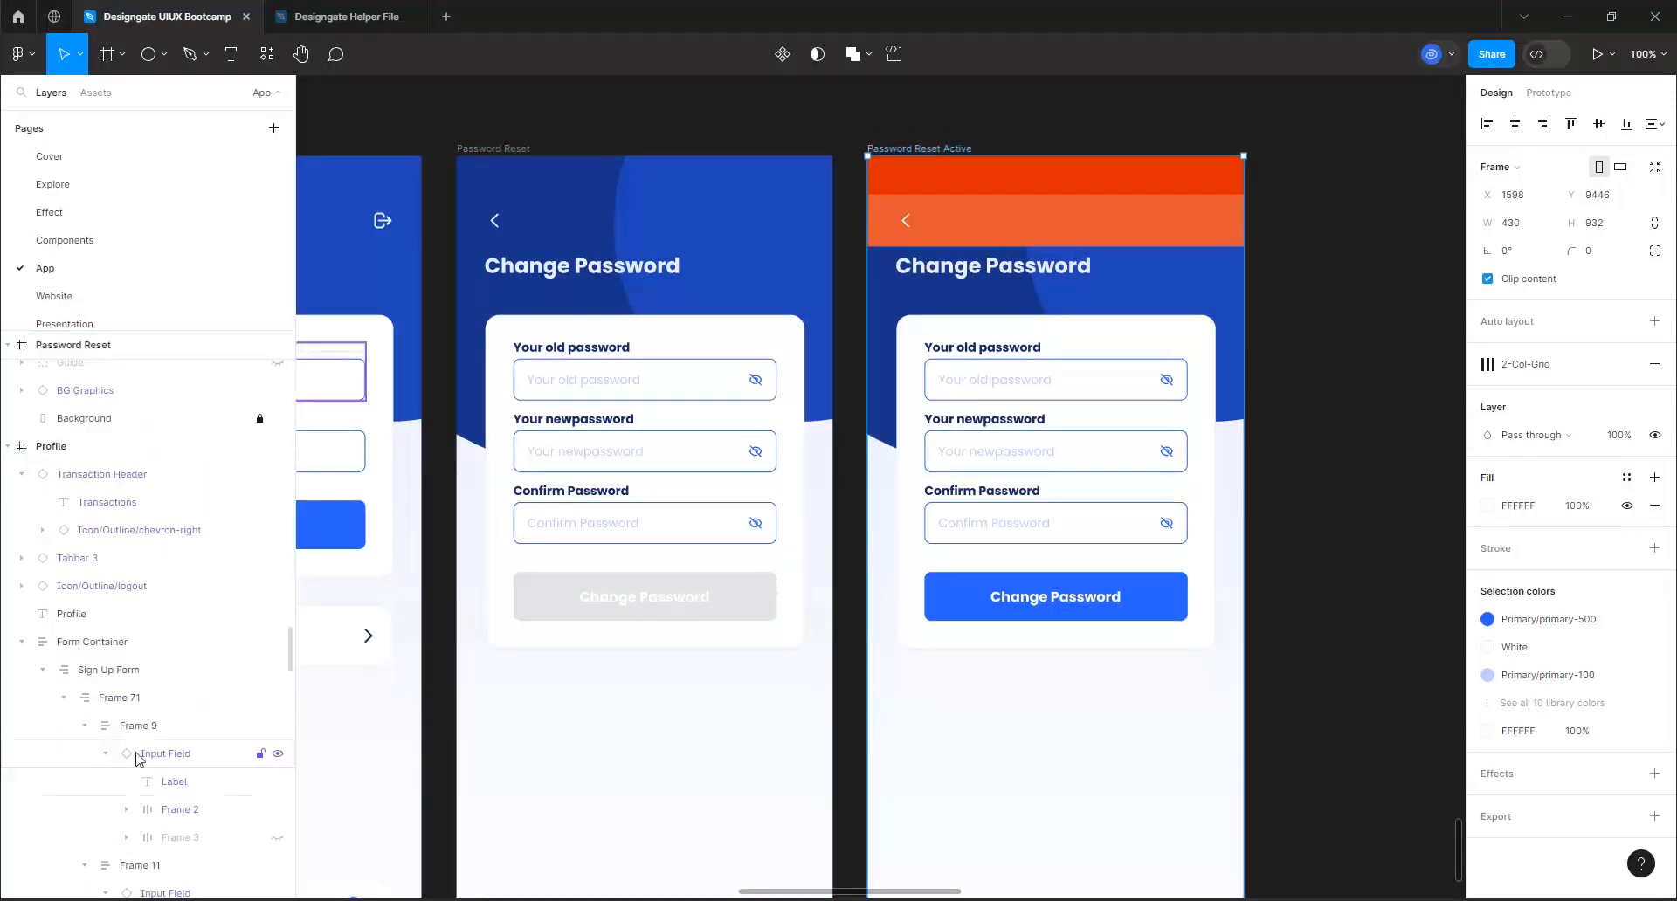
scroll(135, 754, "down", 8)
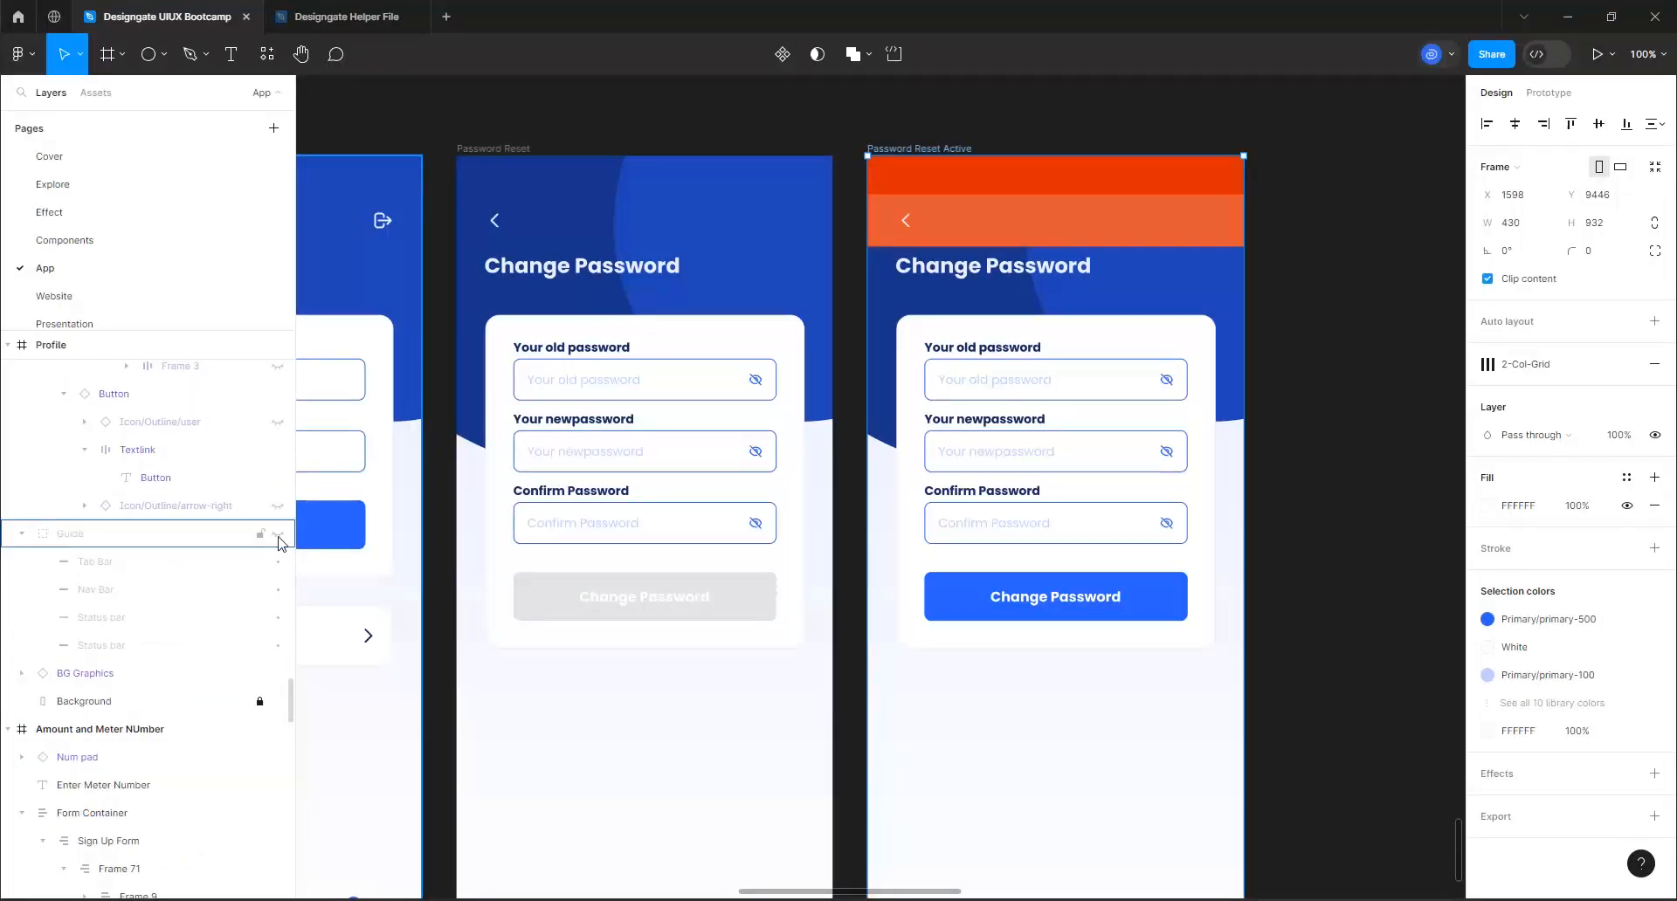
left_click(954, 141)
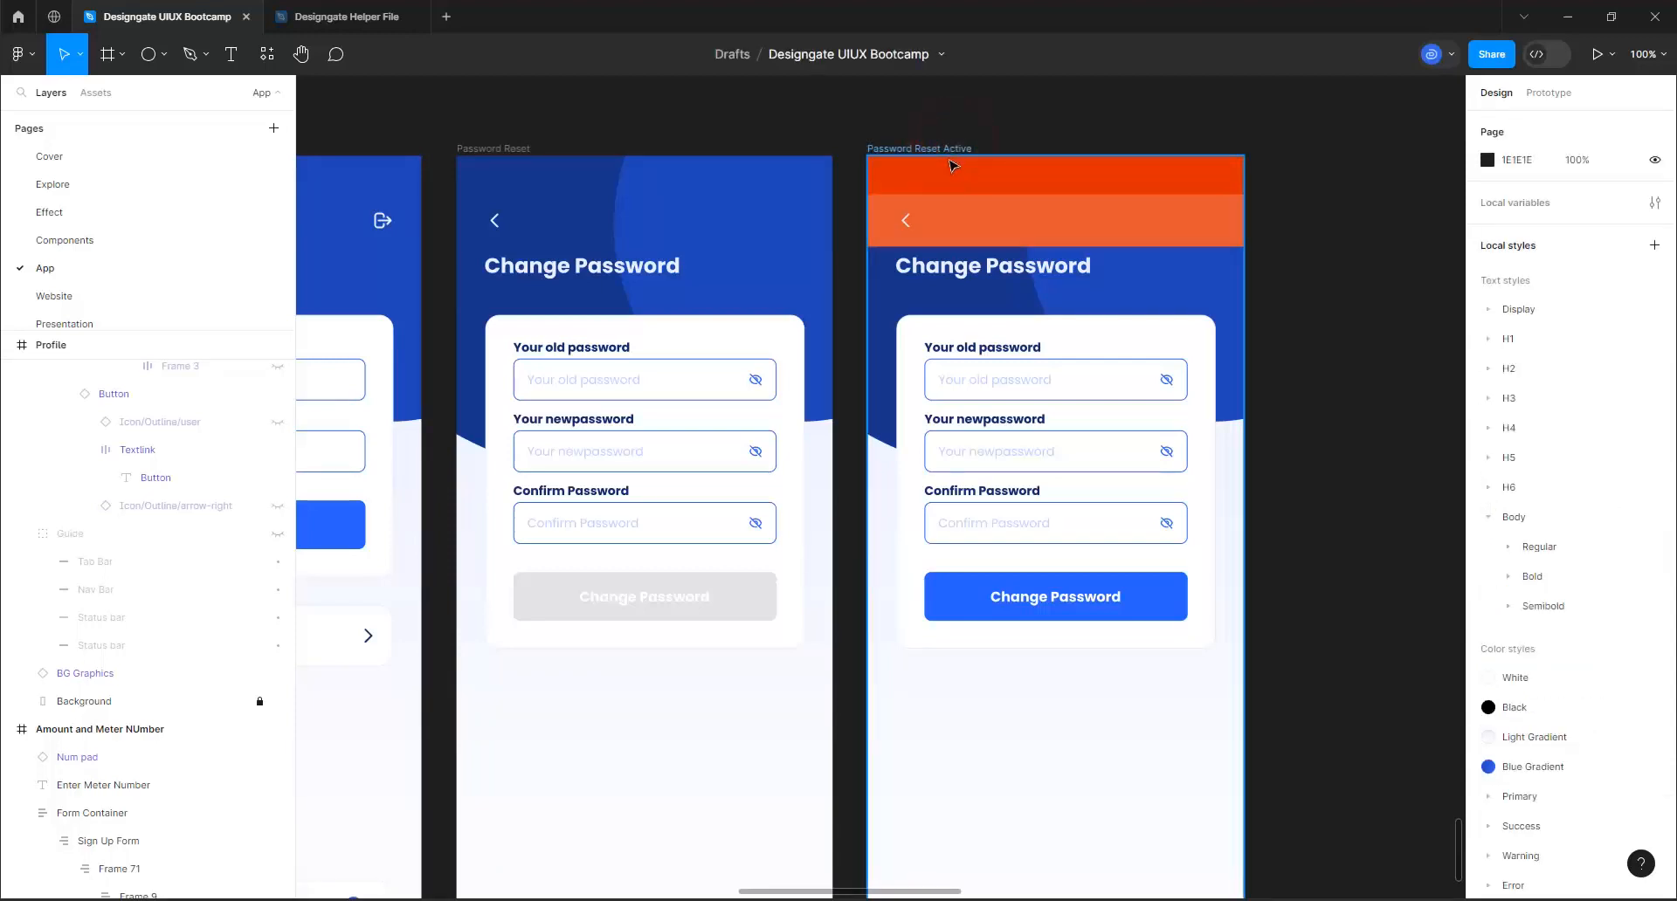
left_click(956, 149)
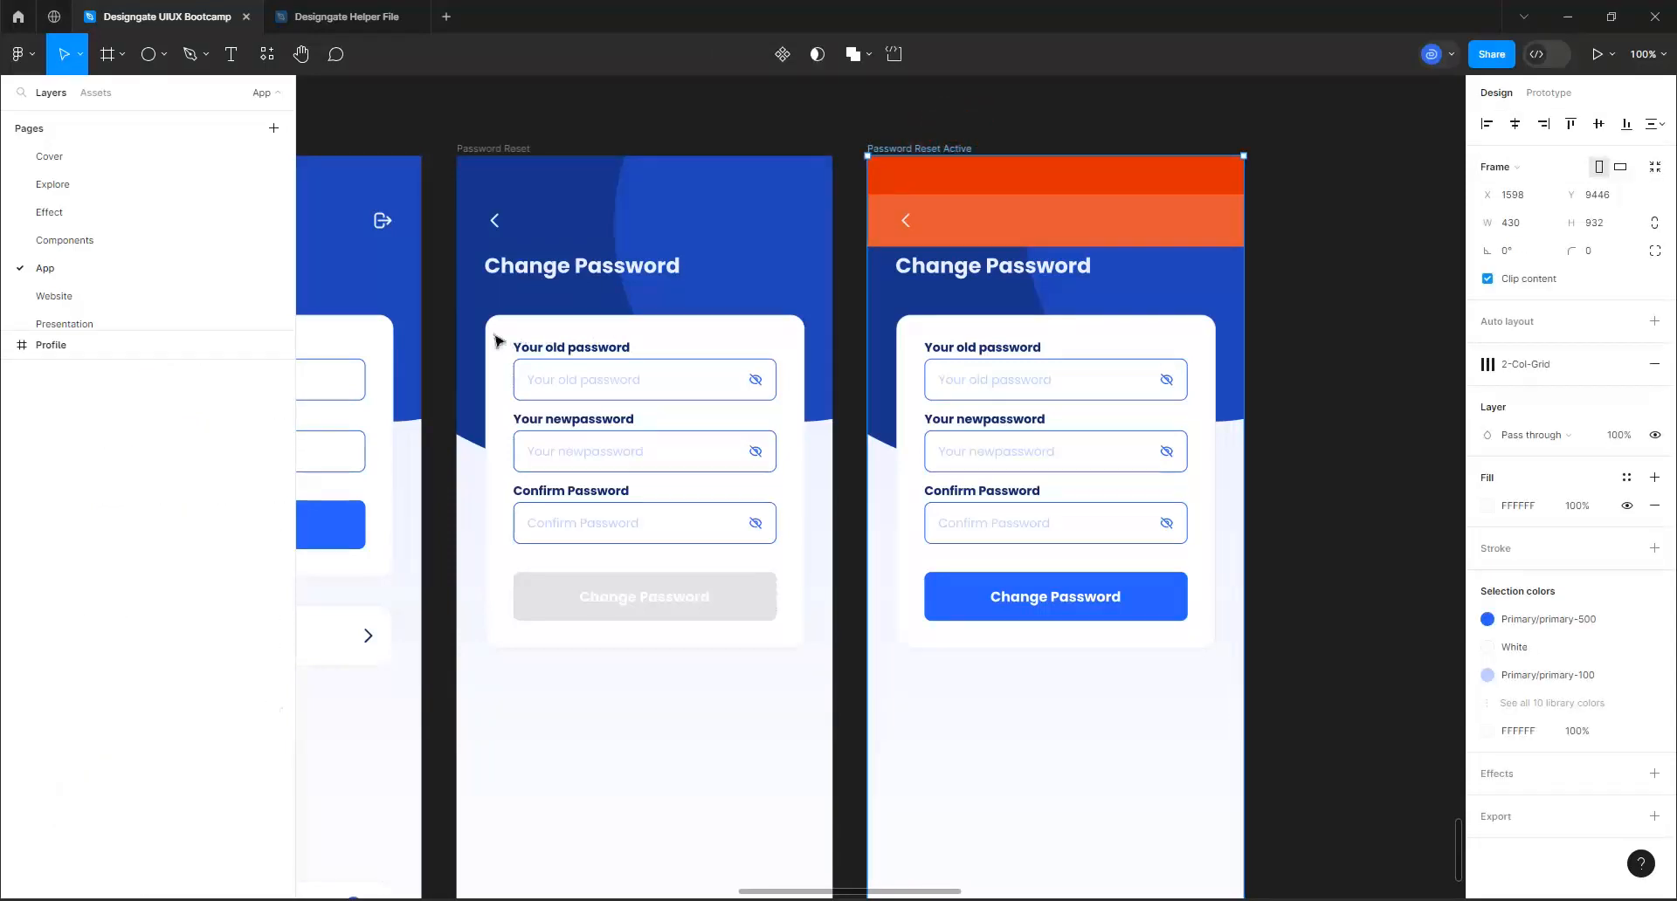
scroll(120, 614, "down", 4)
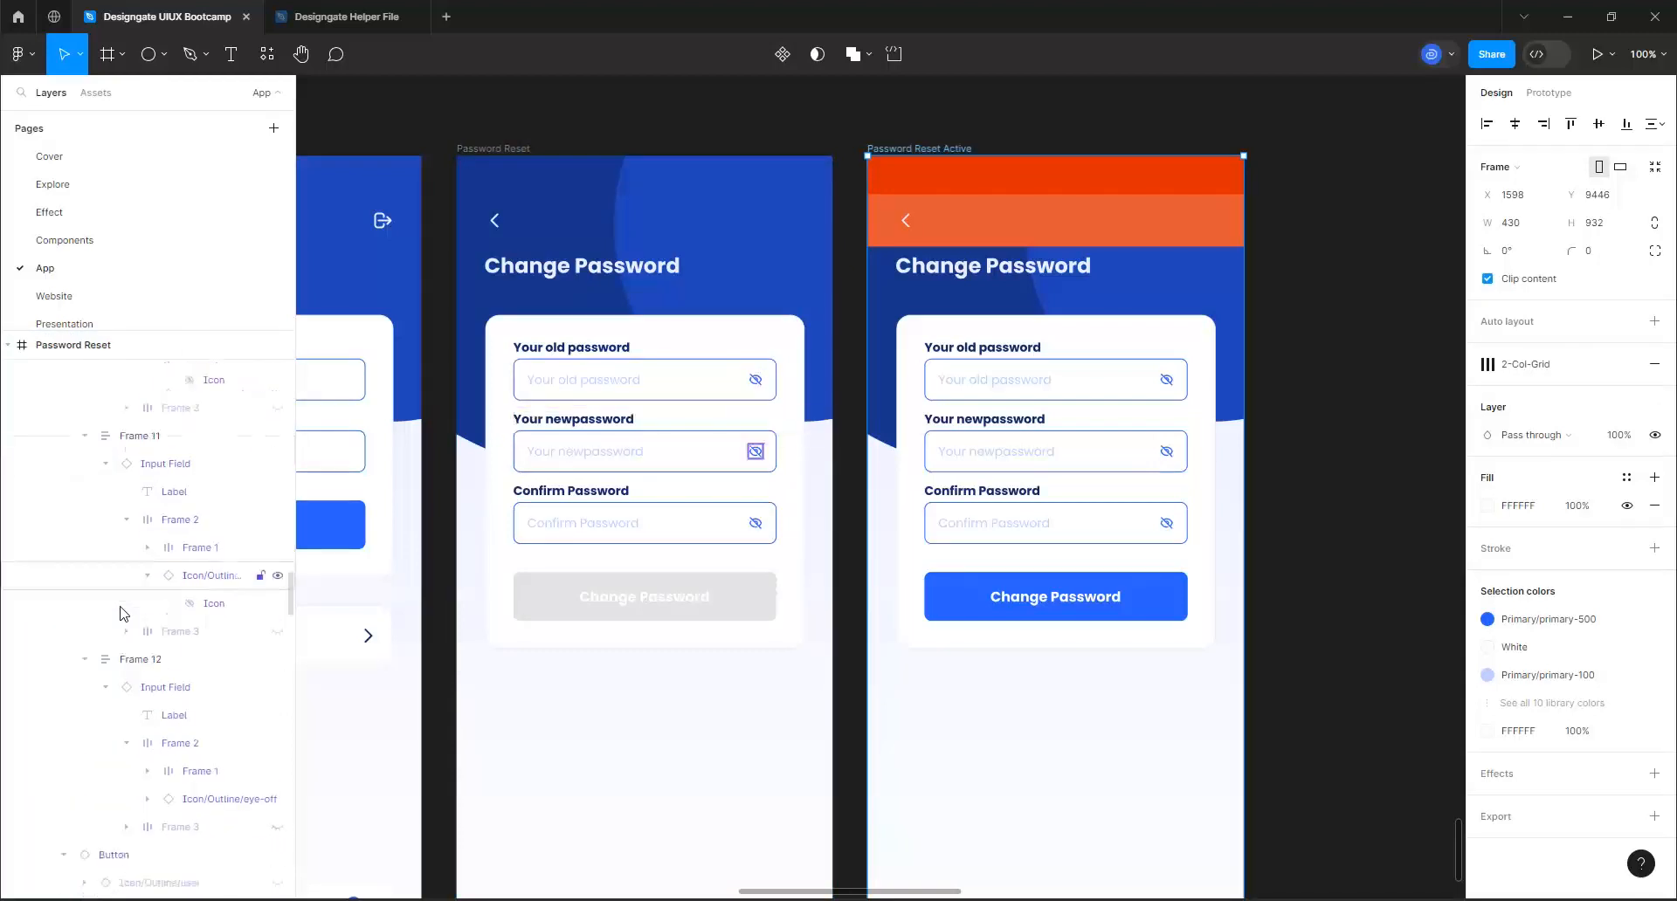
scroll(120, 614, "down", 4)
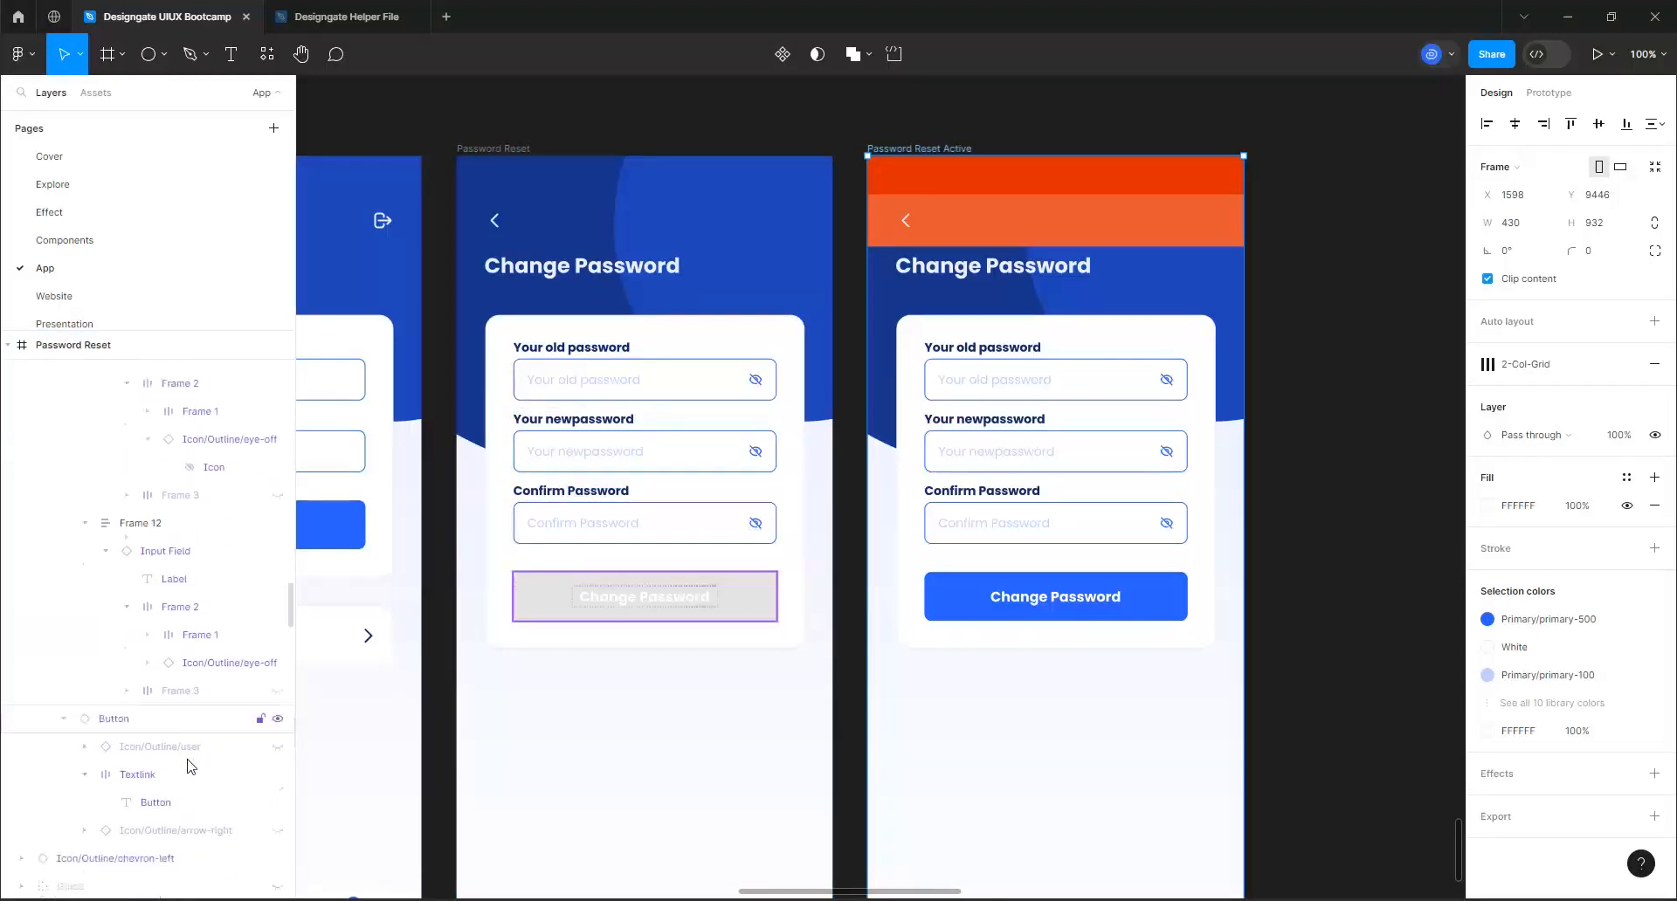
scroll(192, 773, "down", 5)
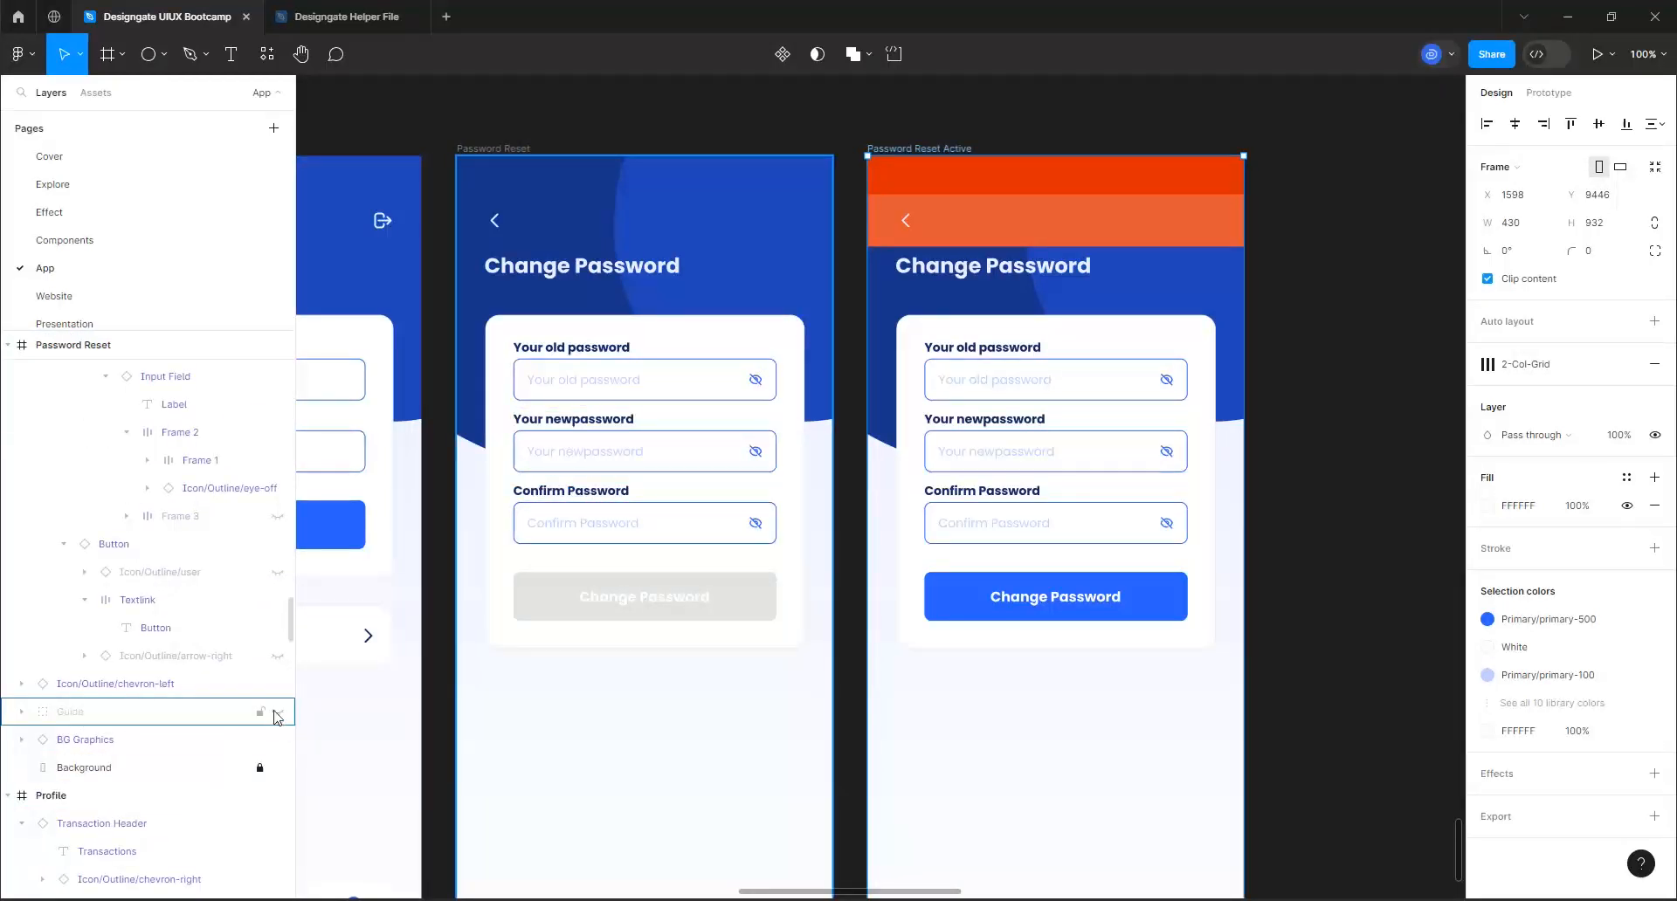
left_click(277, 712)
left_click(277, 712)
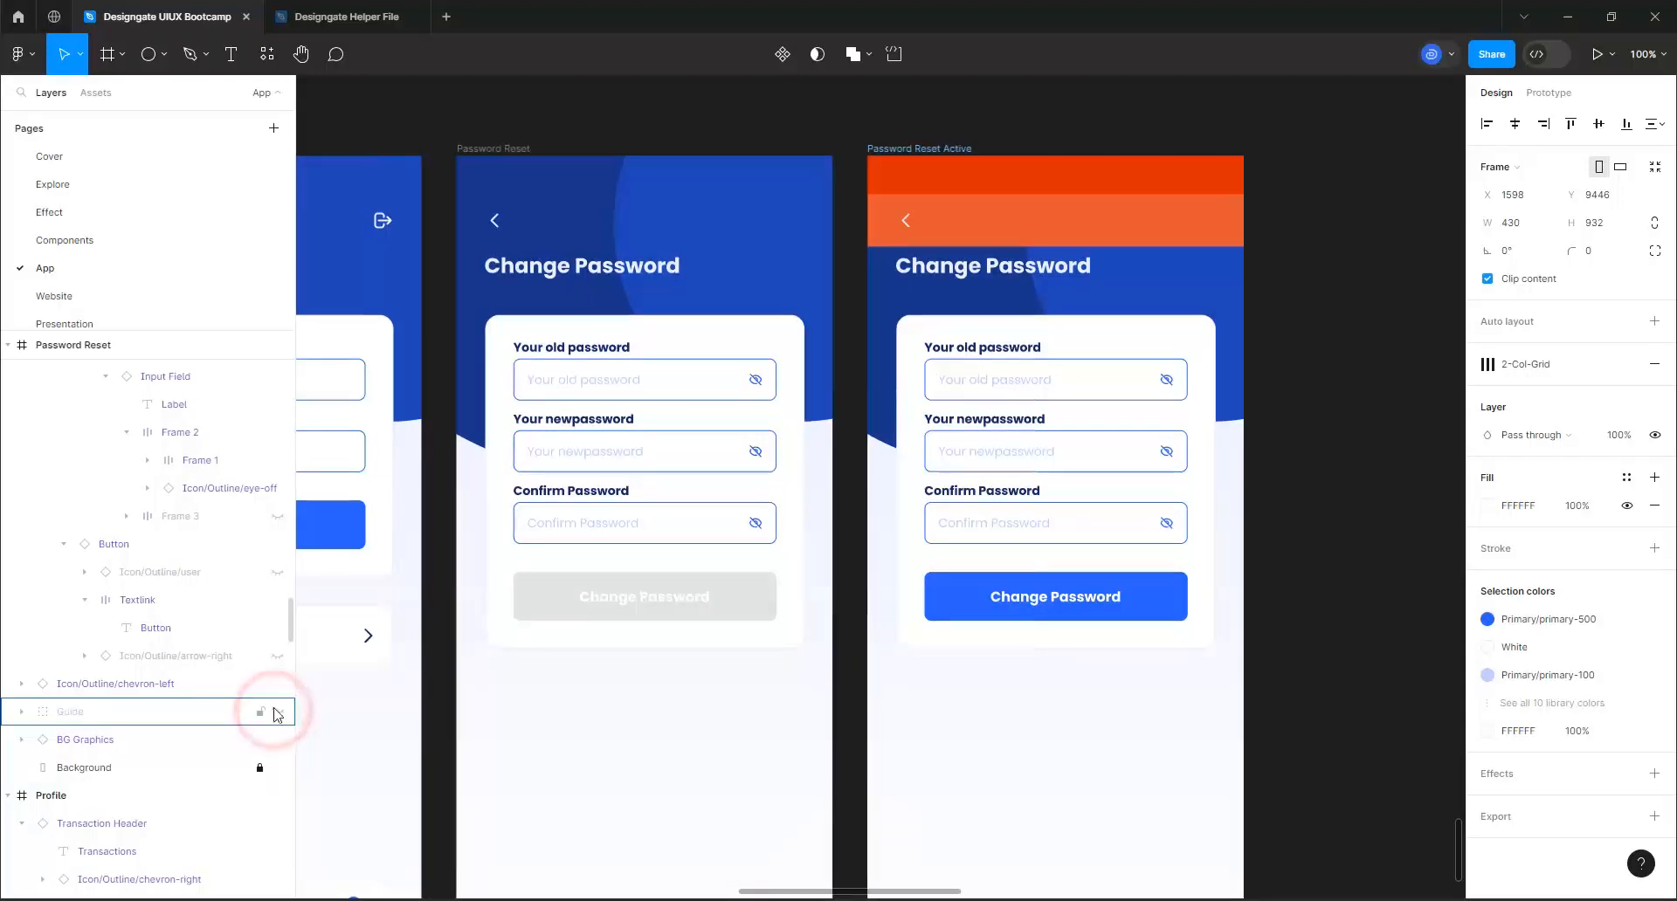
Hide the orange Guide layer in the Password Reset Active frame
scroll(192, 637, "down", 20)
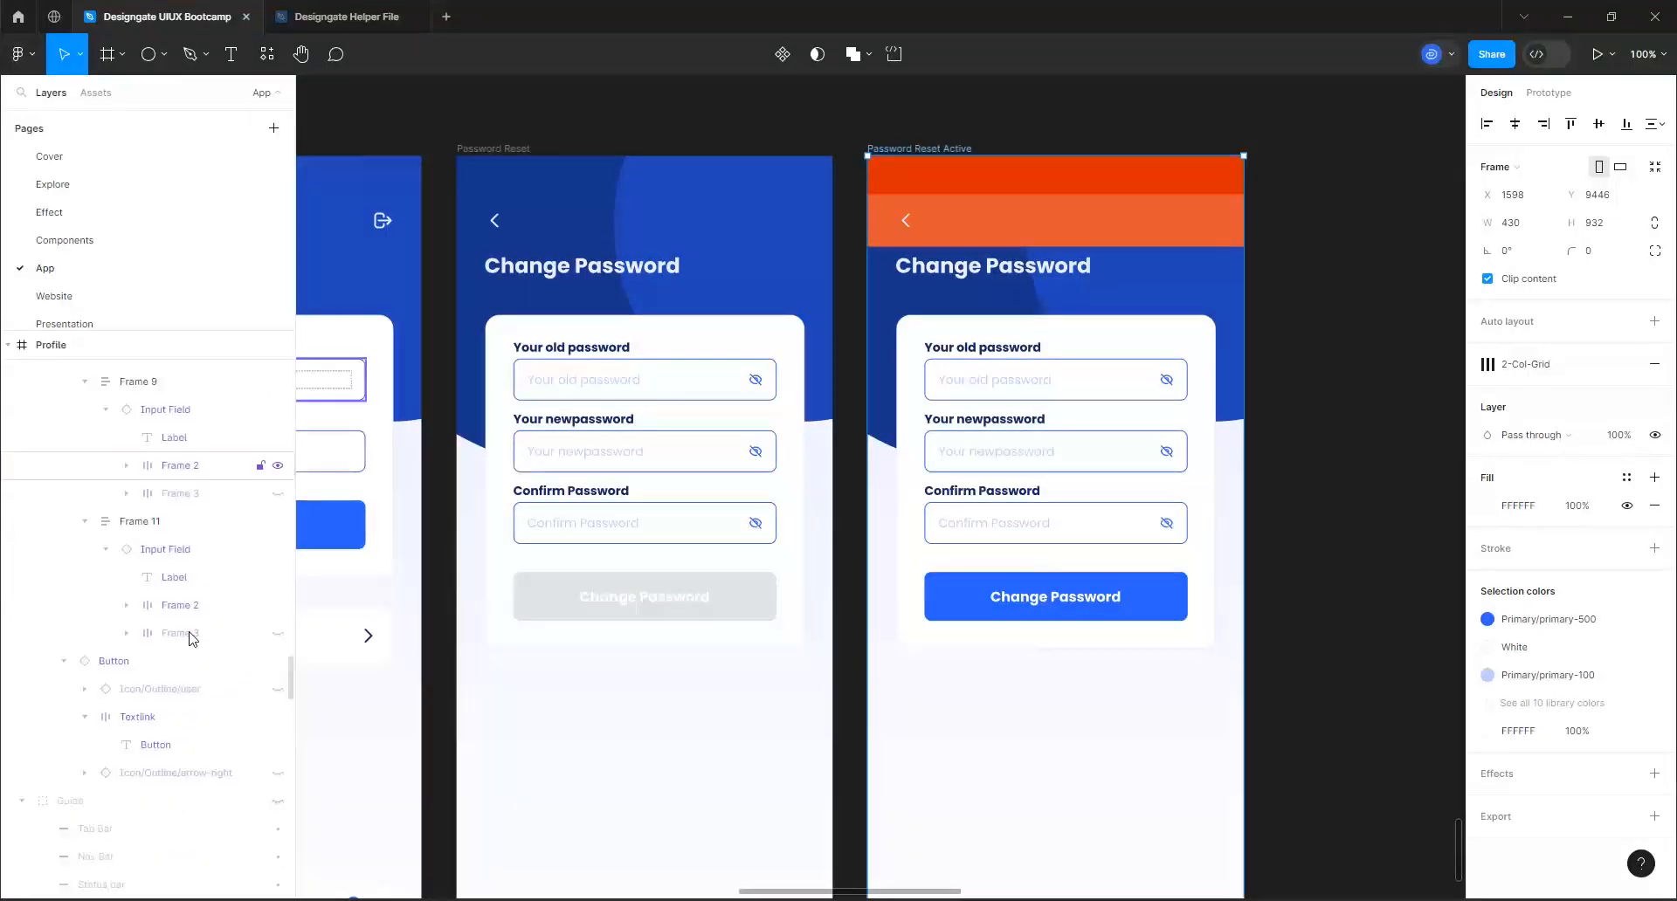
scroll(192, 638, "up", 15)
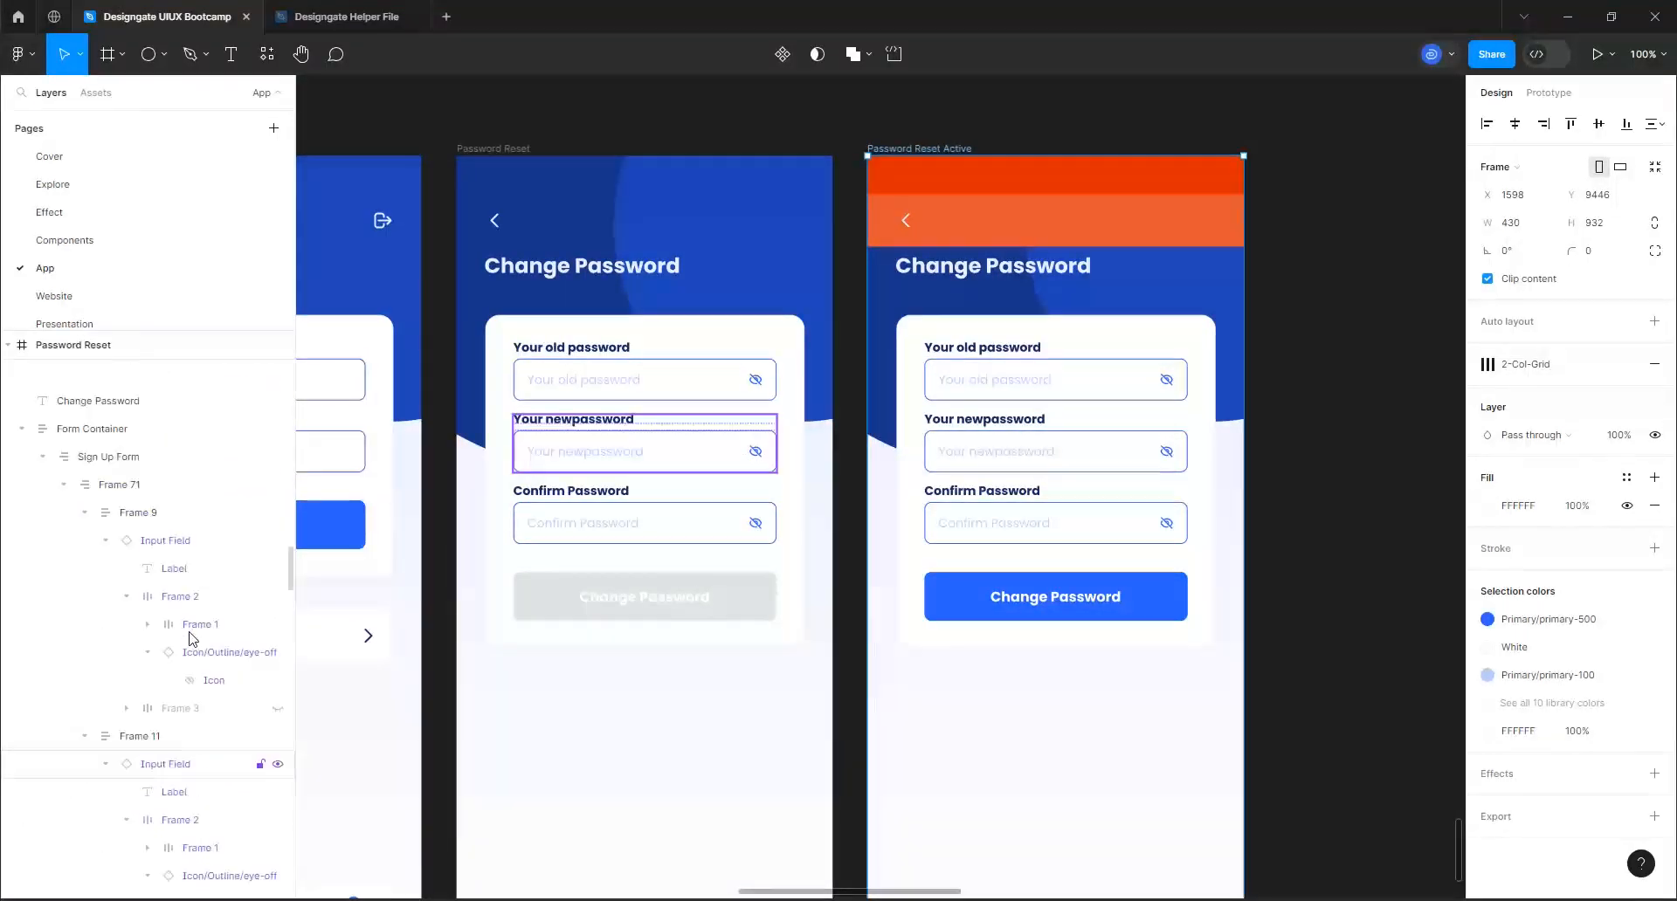
scroll(190, 637, "up", 5)
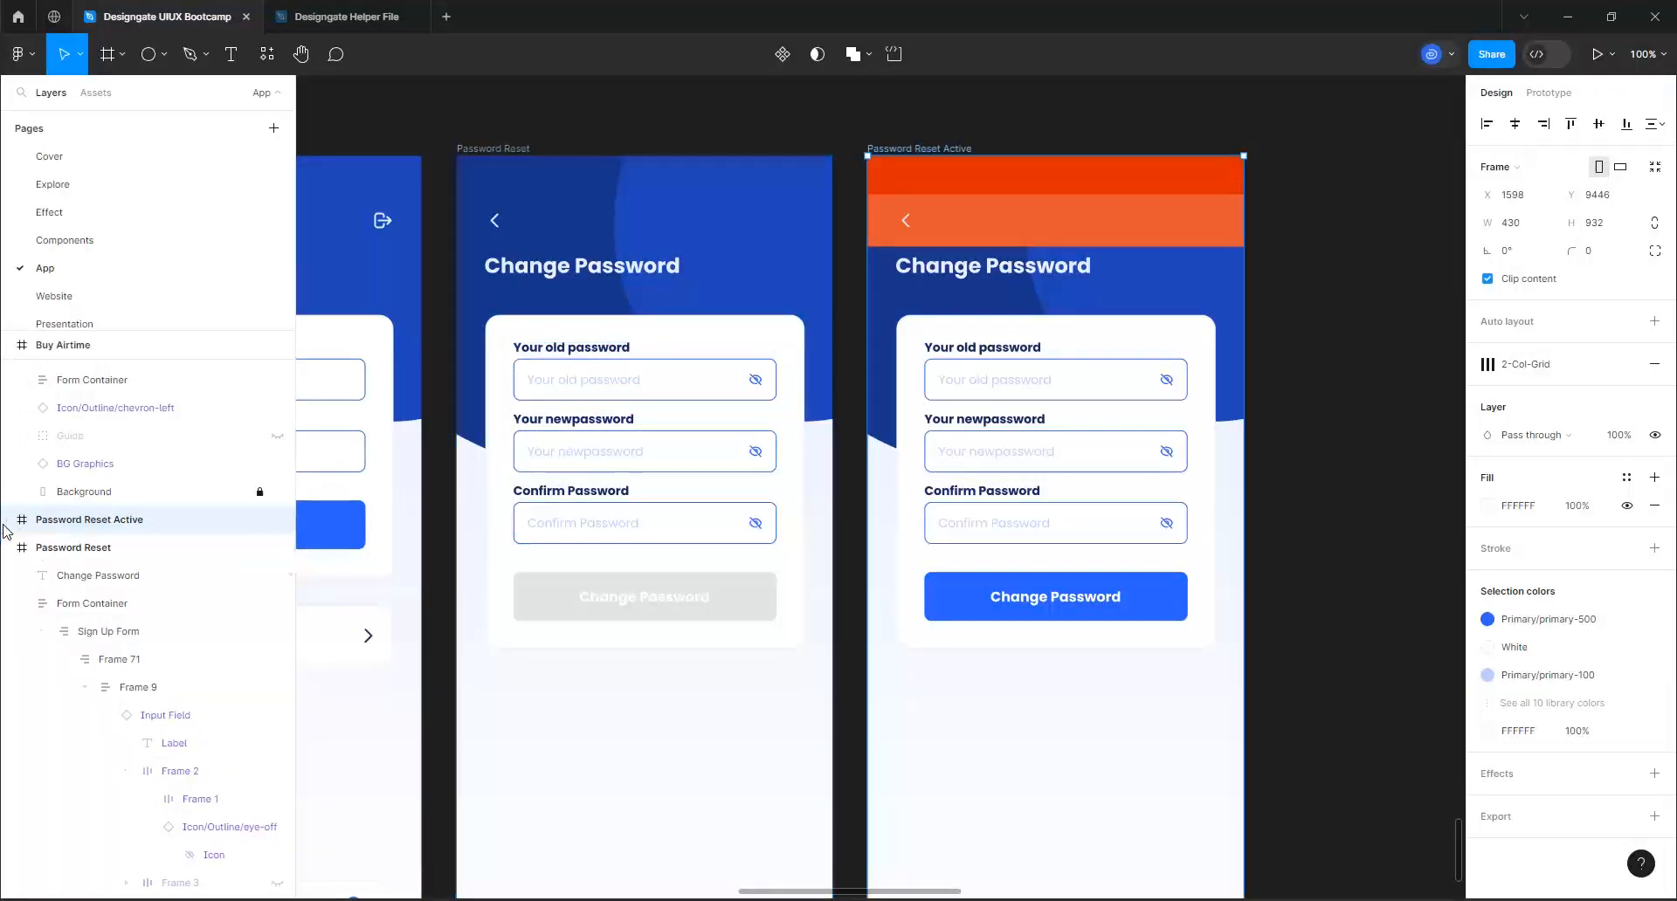
left_click(9, 520)
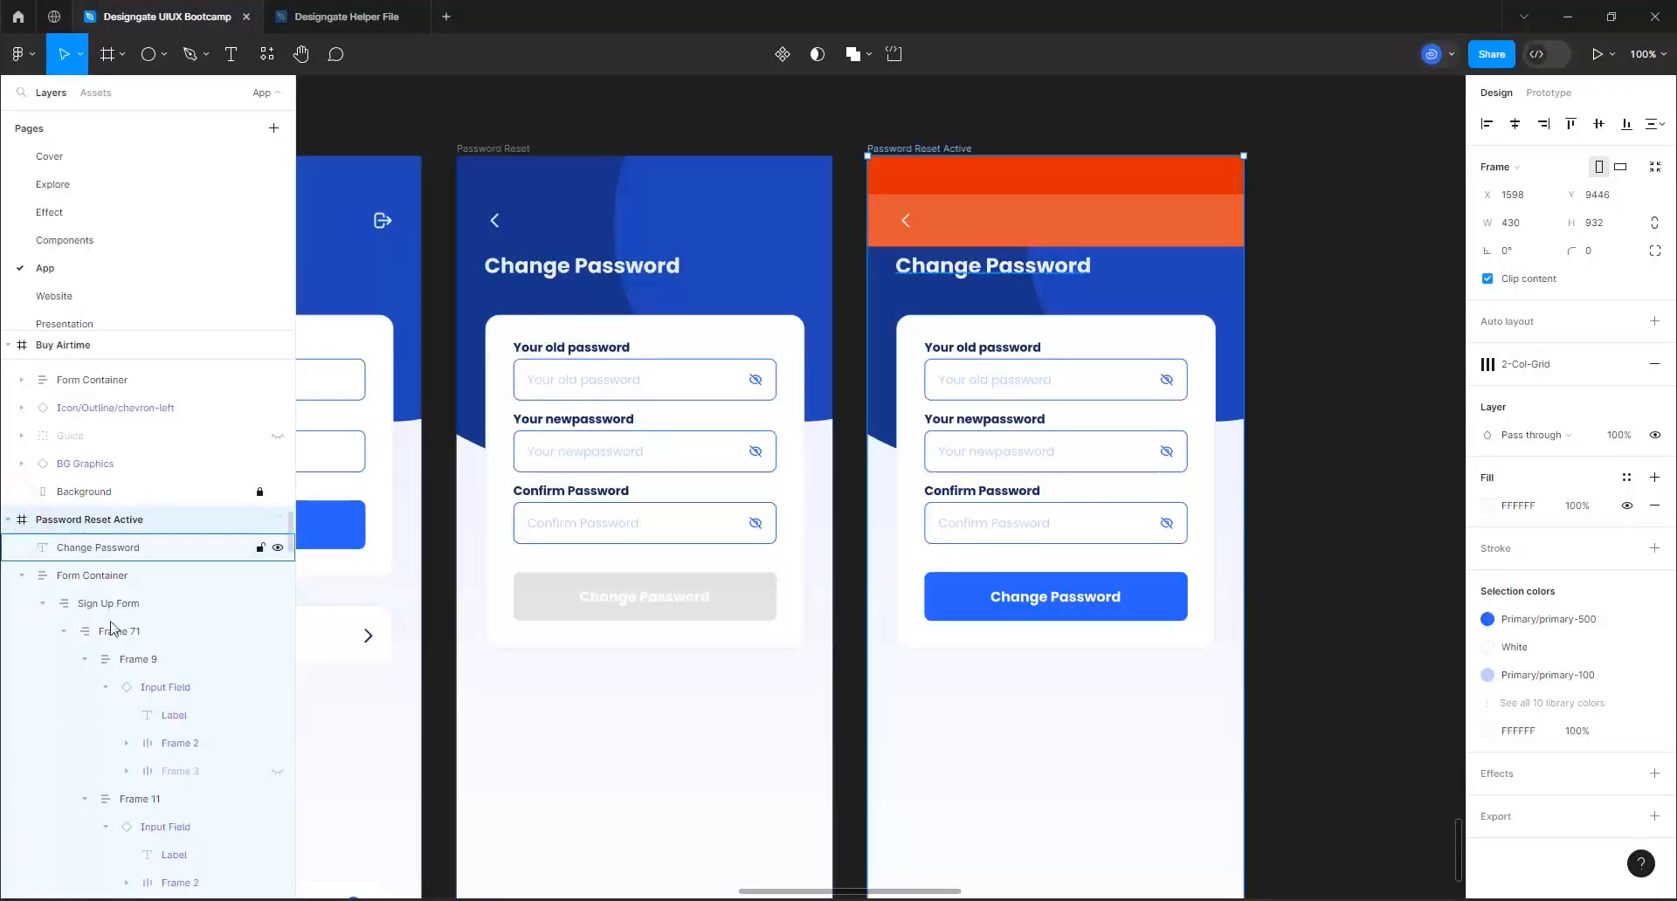
scroll(118, 646, "down", 4)
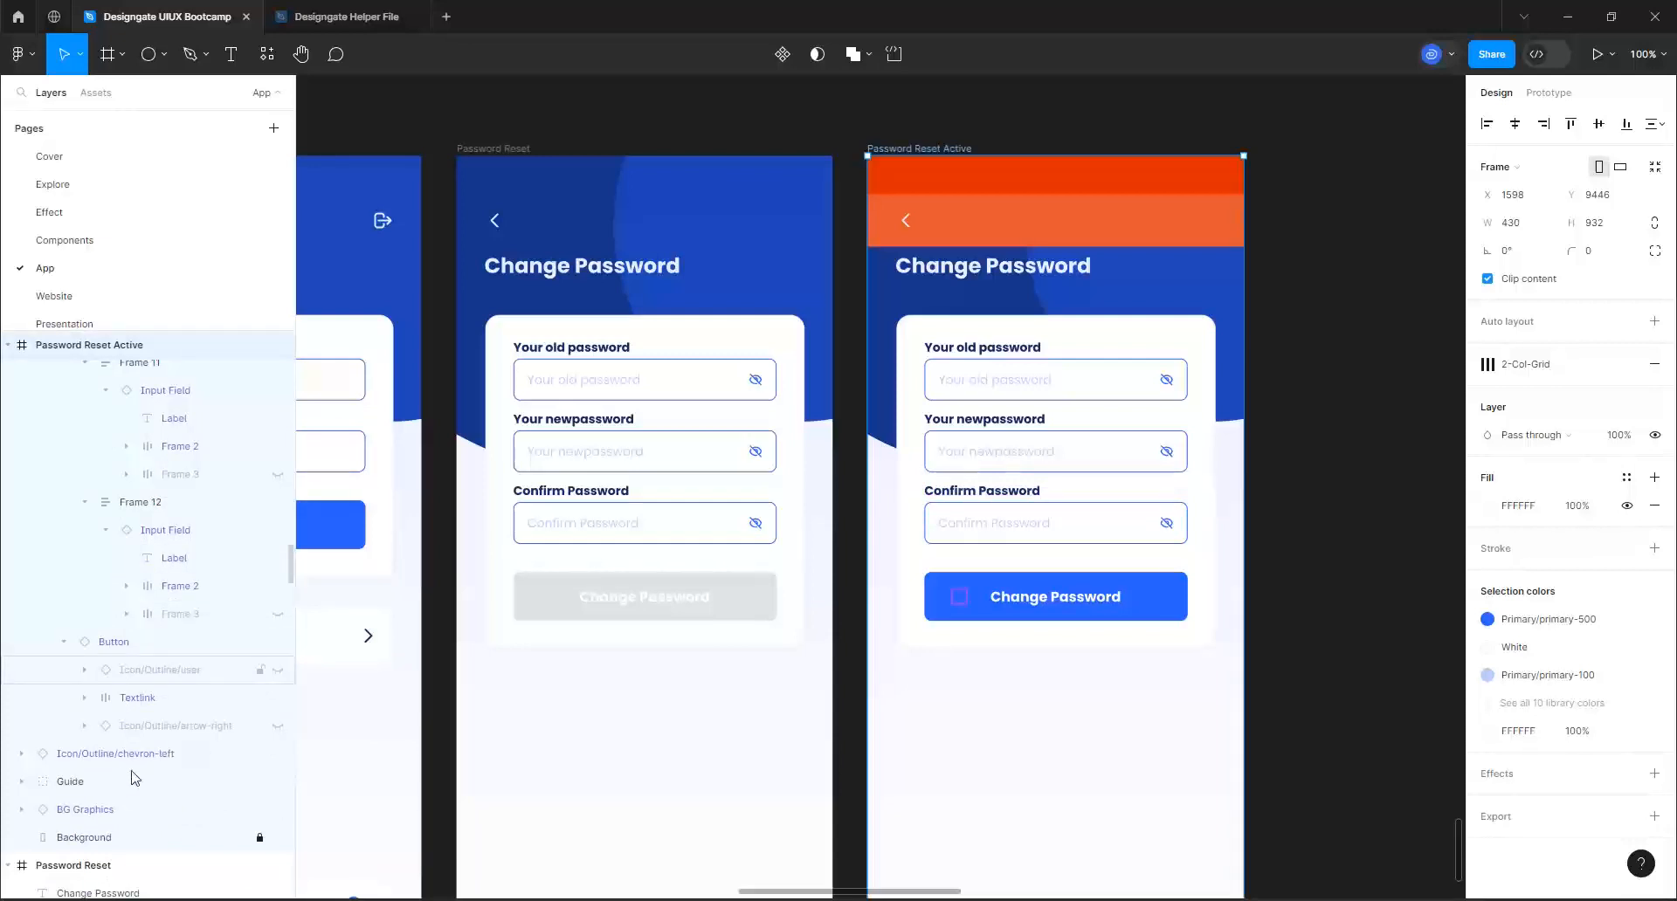
left_click(273, 781)
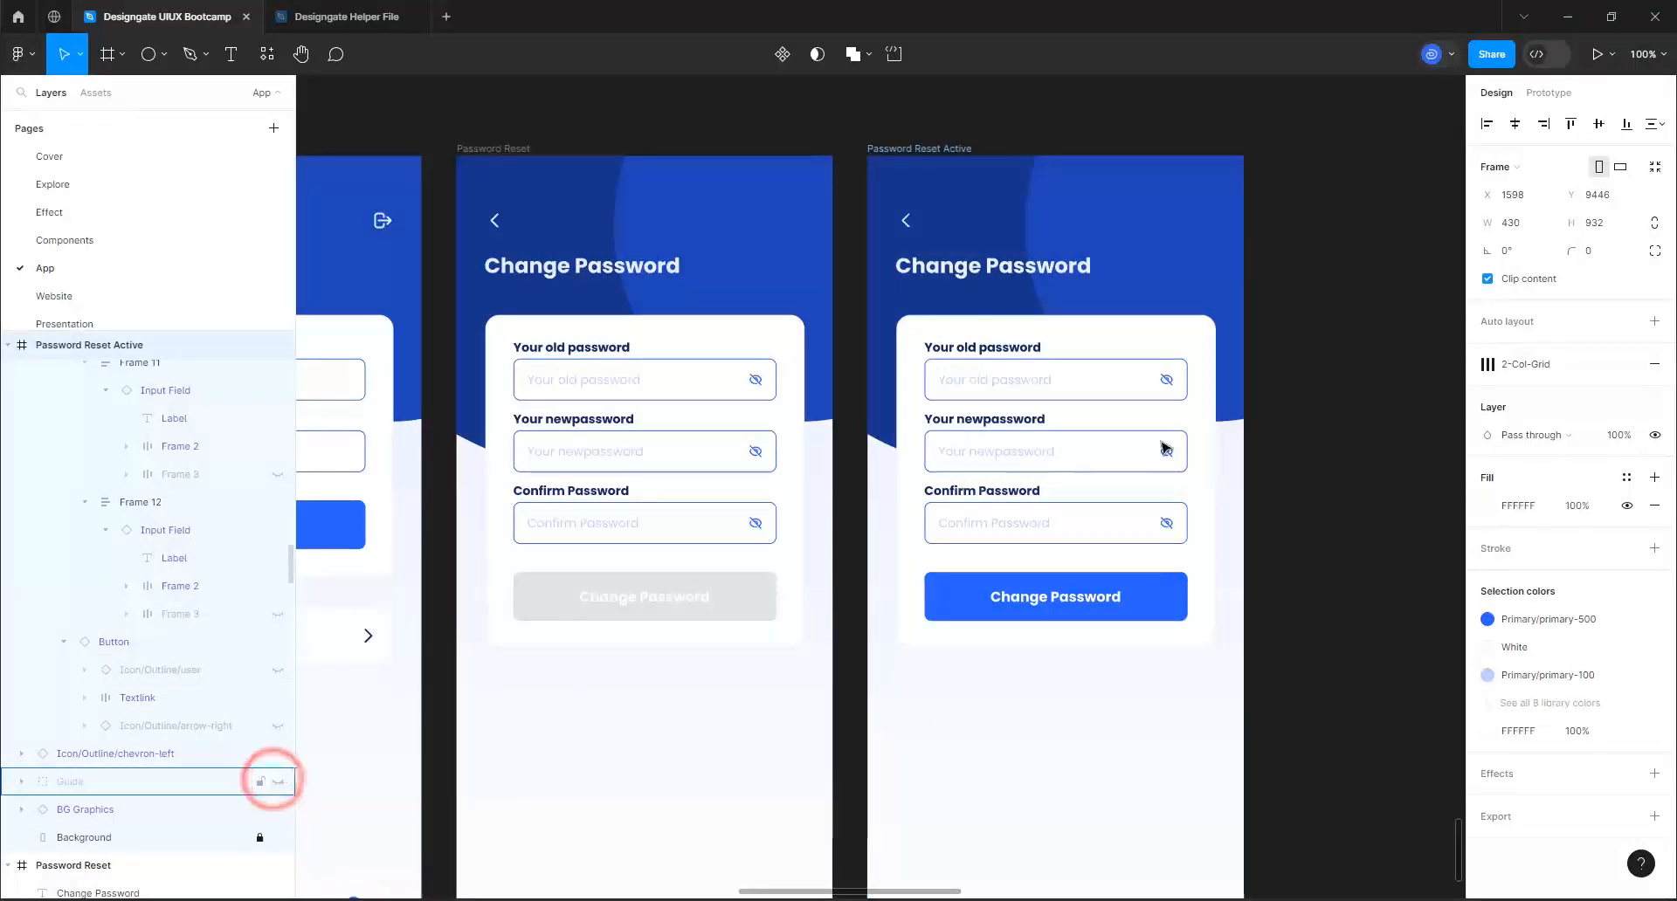
Turn on user input for the old password field in the Password Reset Active frame and enter a sample old password as its text
scroll(1394, 531, "up", 3)
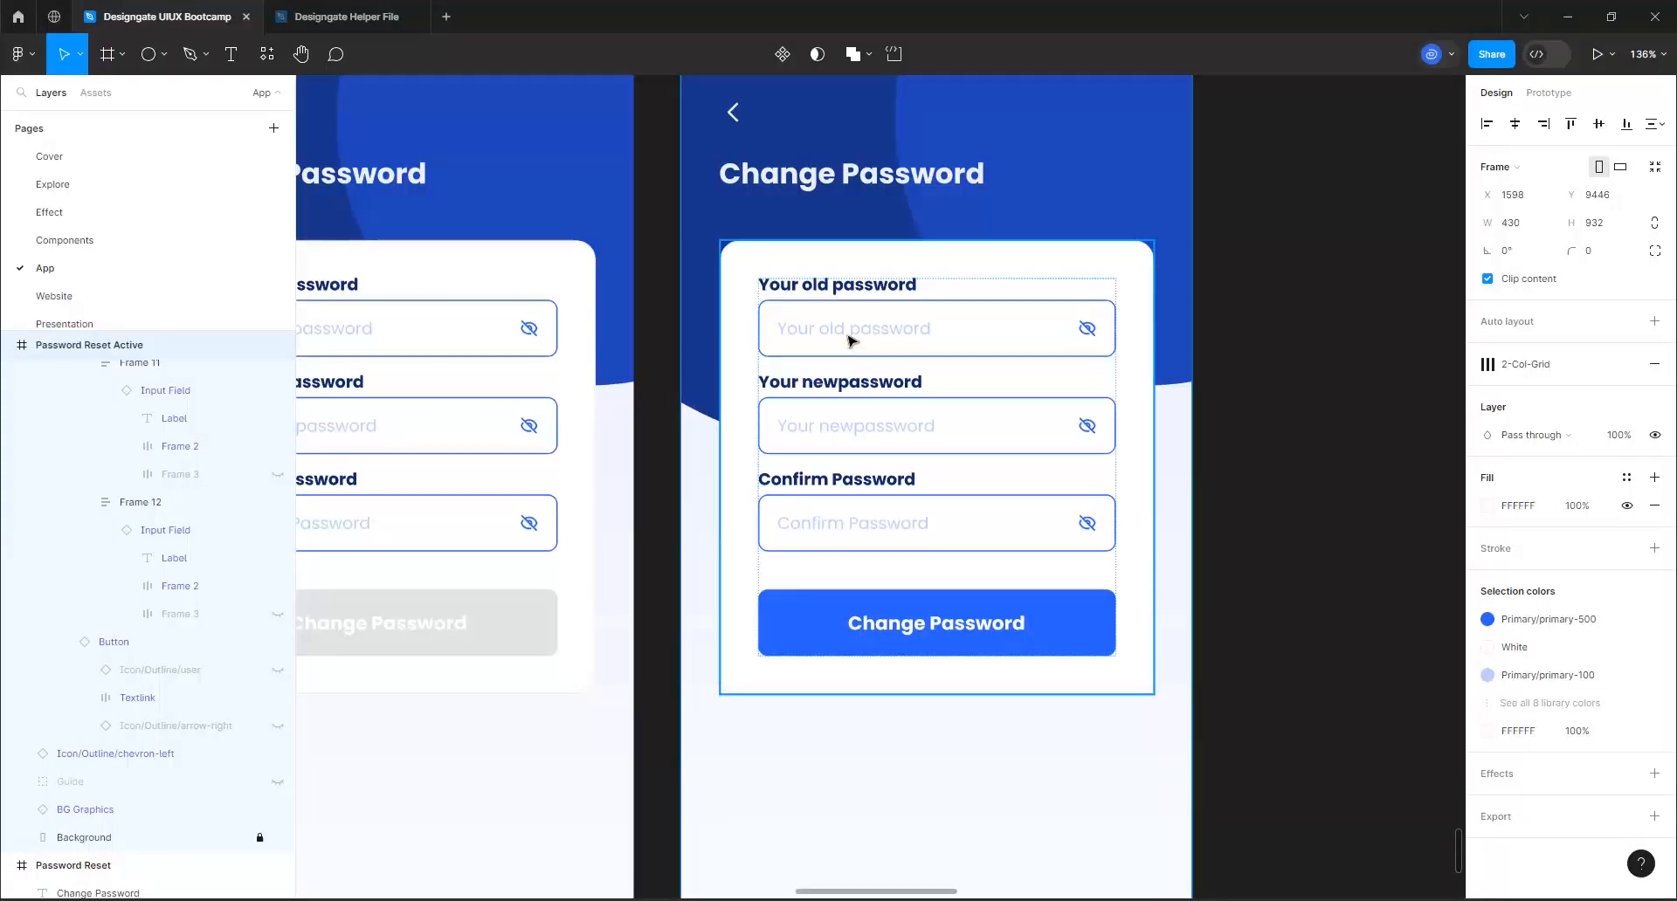
left_click(967, 347)
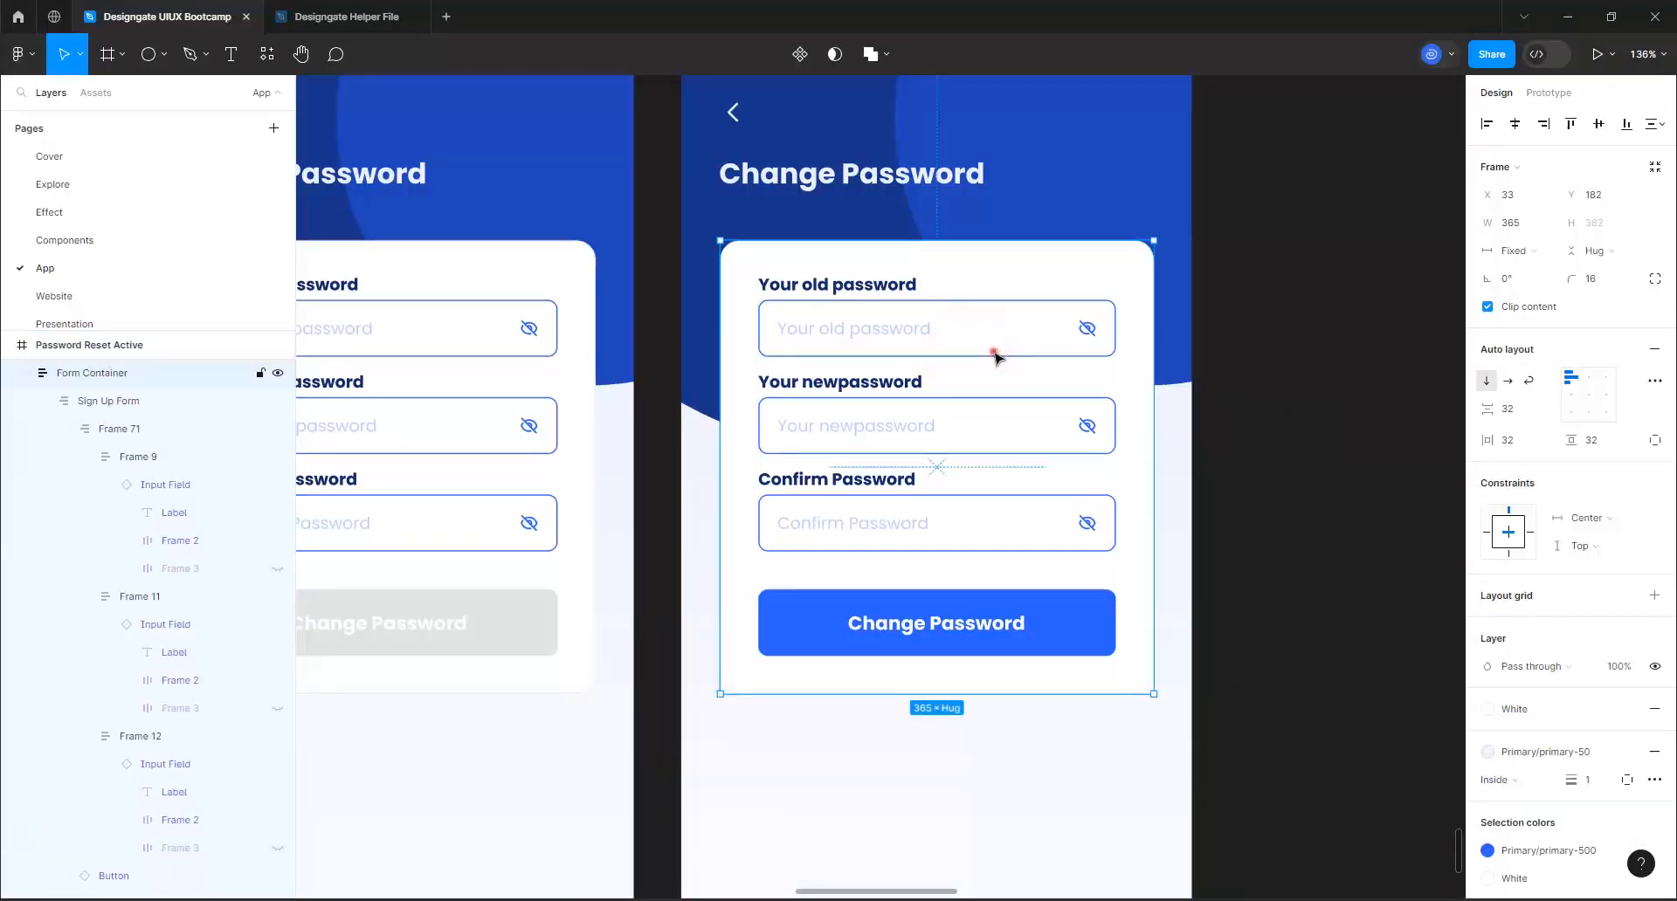
left_click(993, 350)
left_click(997, 347)
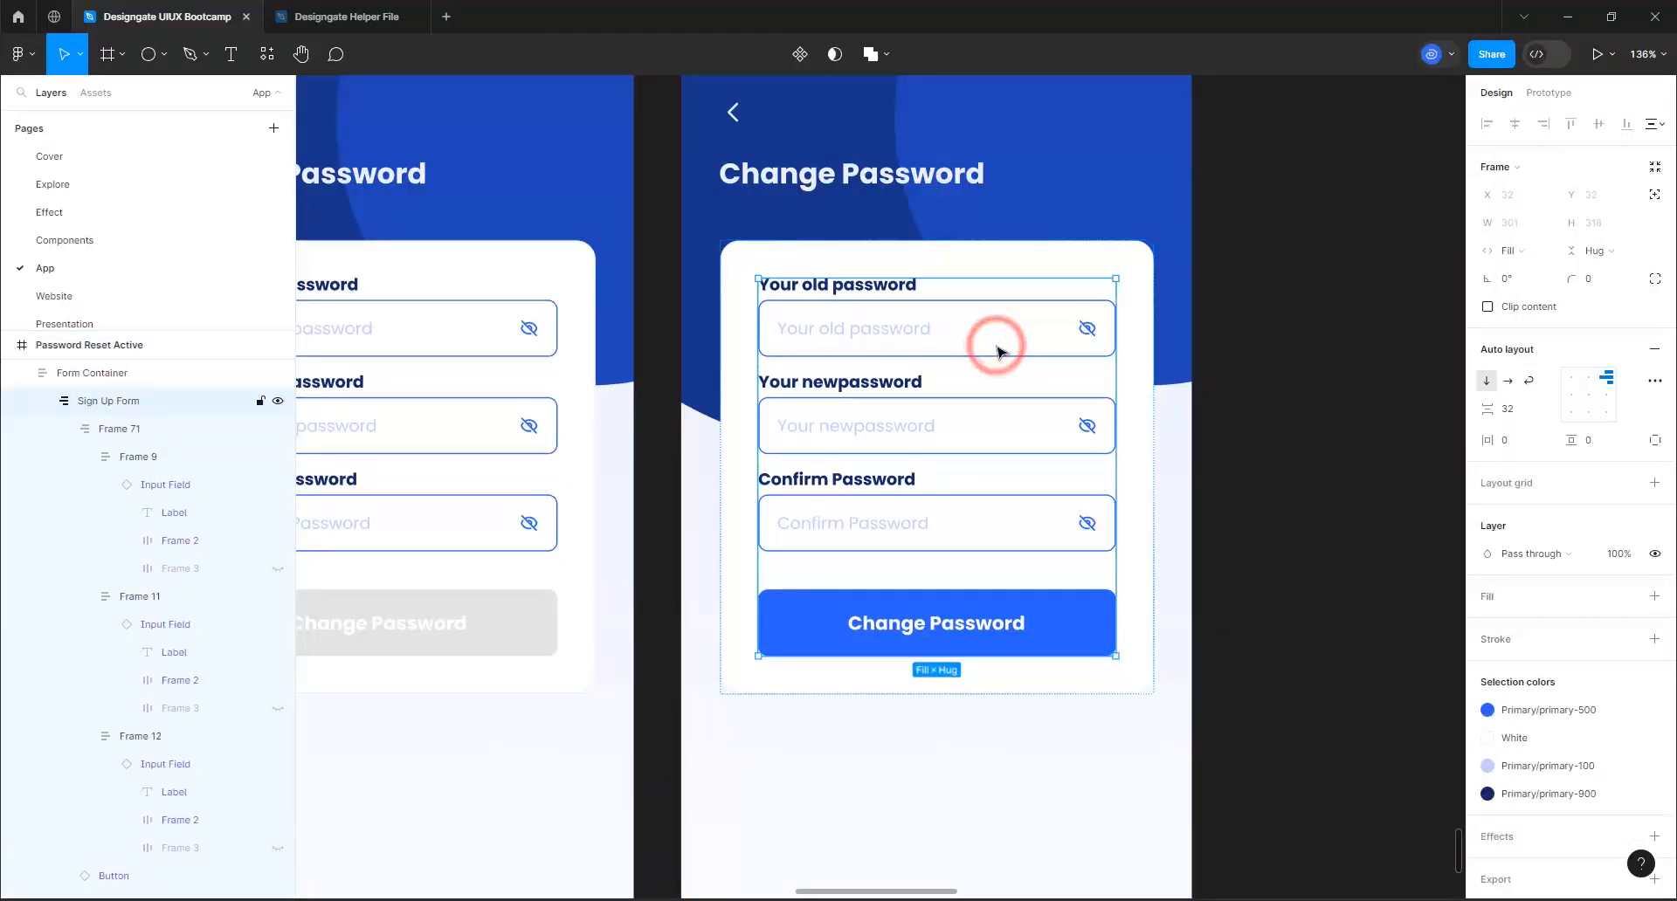
left_click(996, 347)
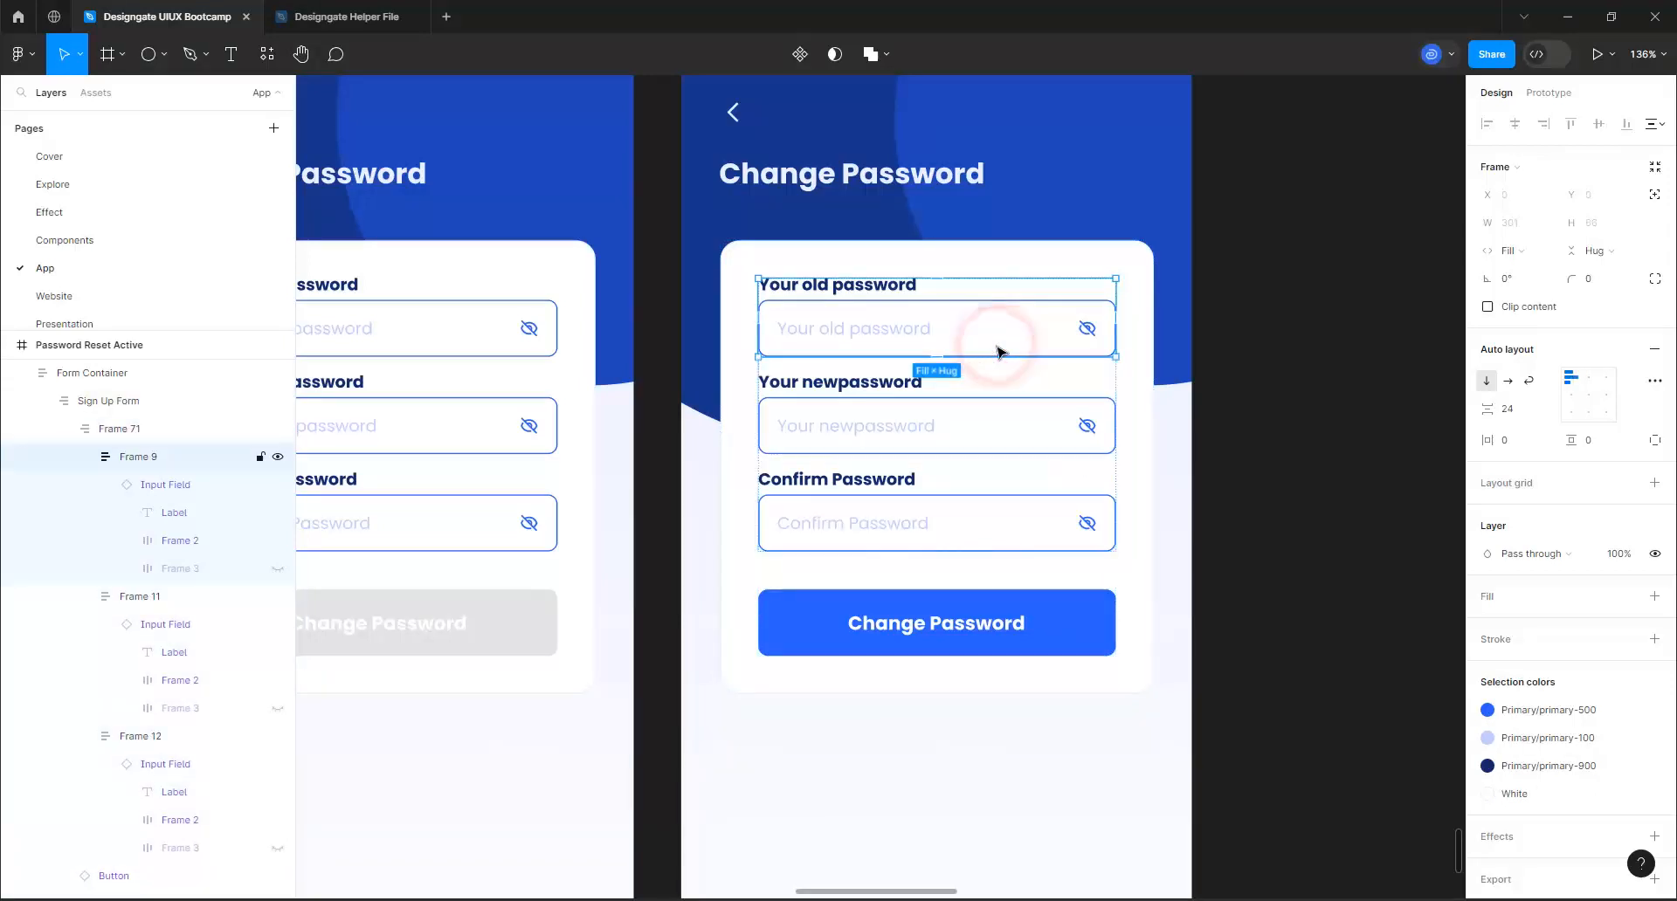
left_click(997, 348)
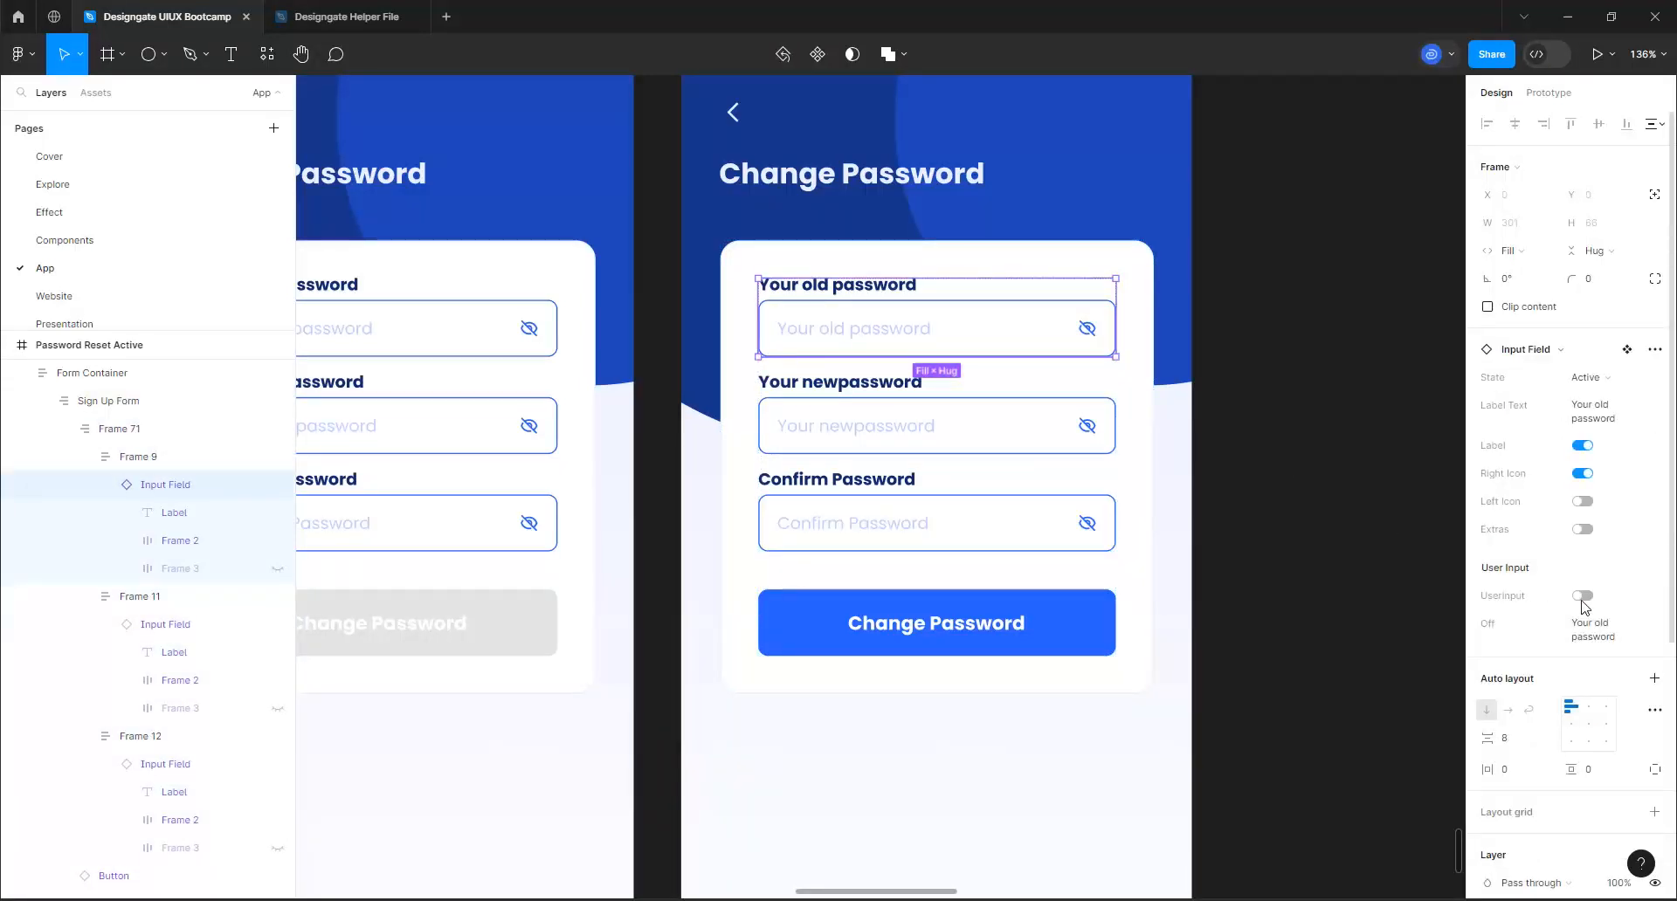
left_click(1581, 601)
left_click(1589, 625)
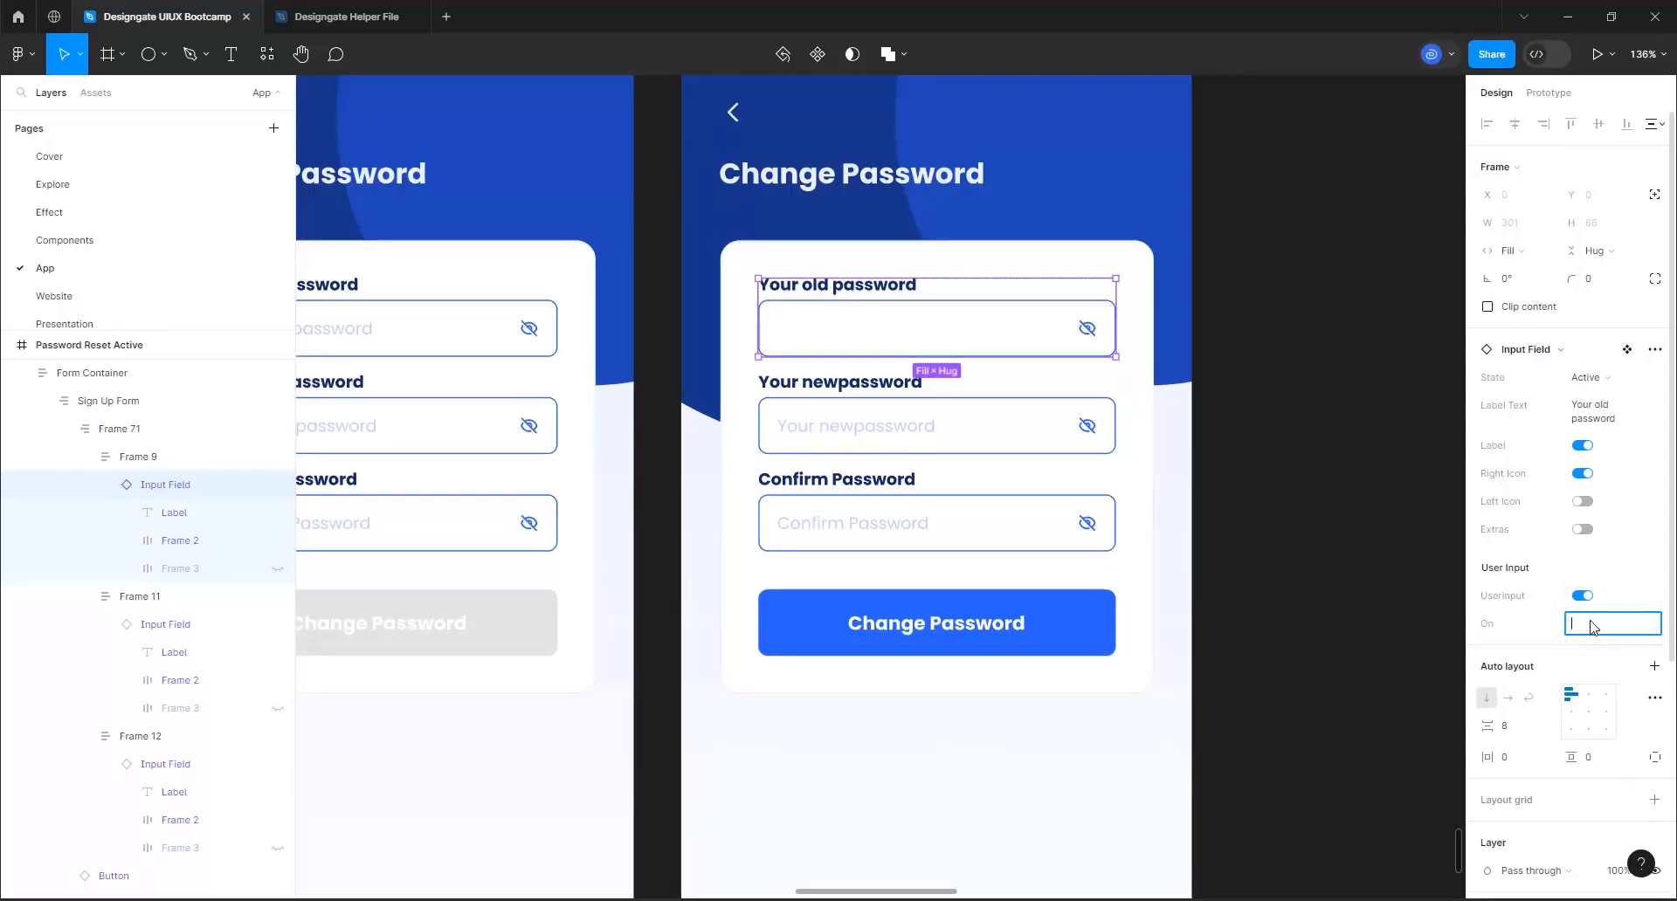
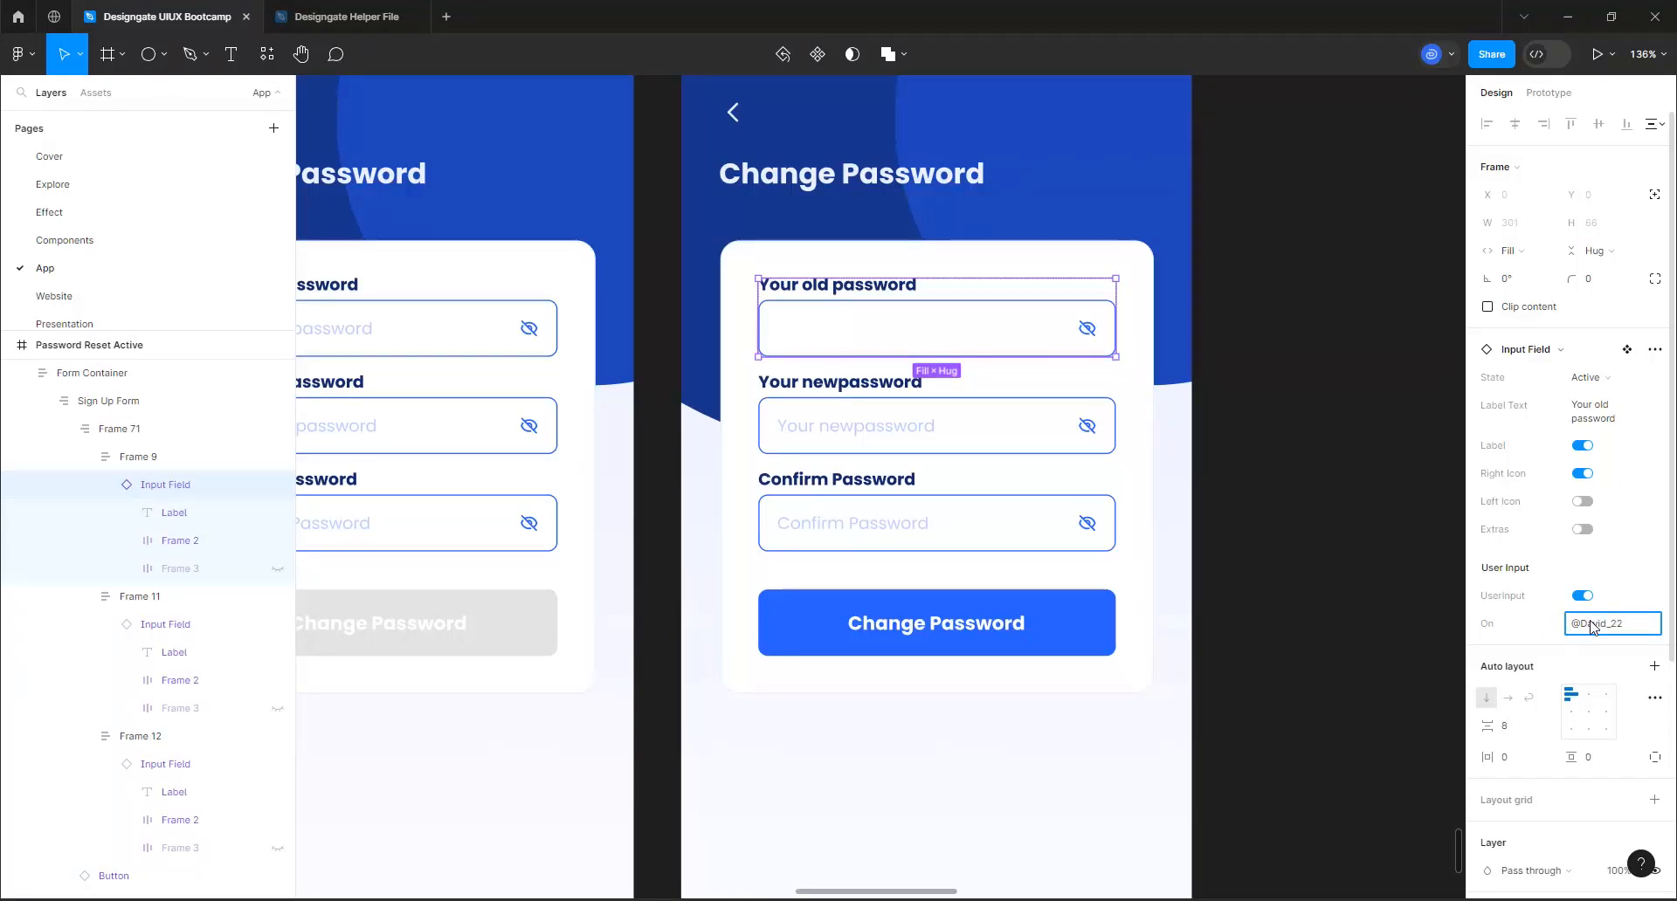
key("Return")
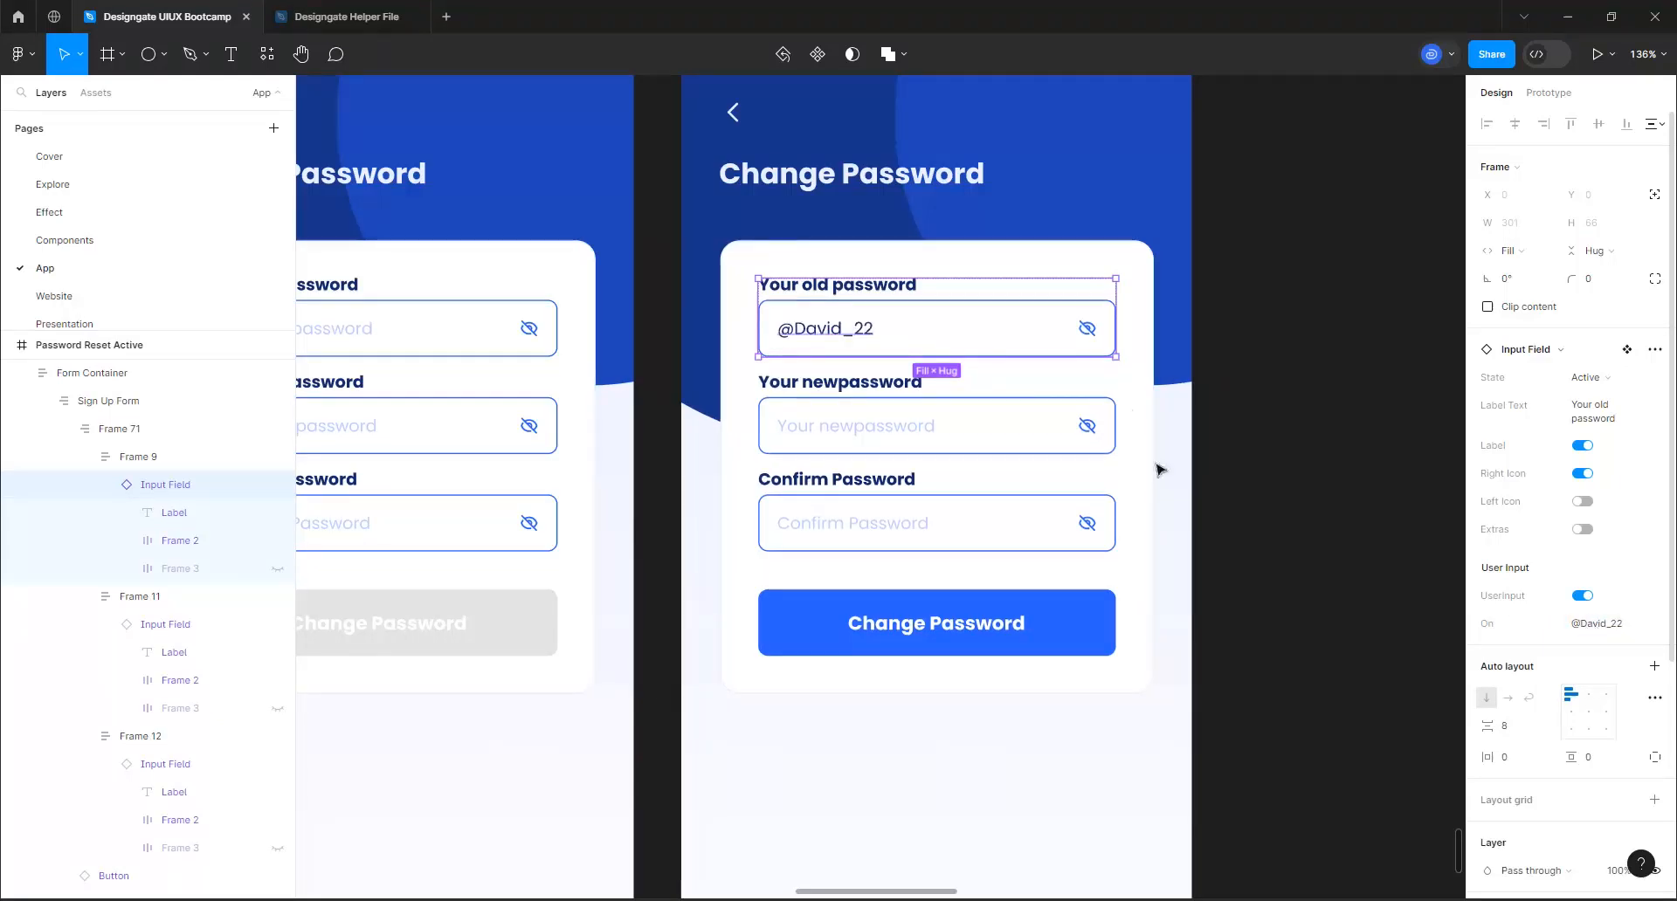
Swap the eye-off icon in the active form's old password field for the outline eye icon
left_click(1091, 335)
left_click(1091, 334)
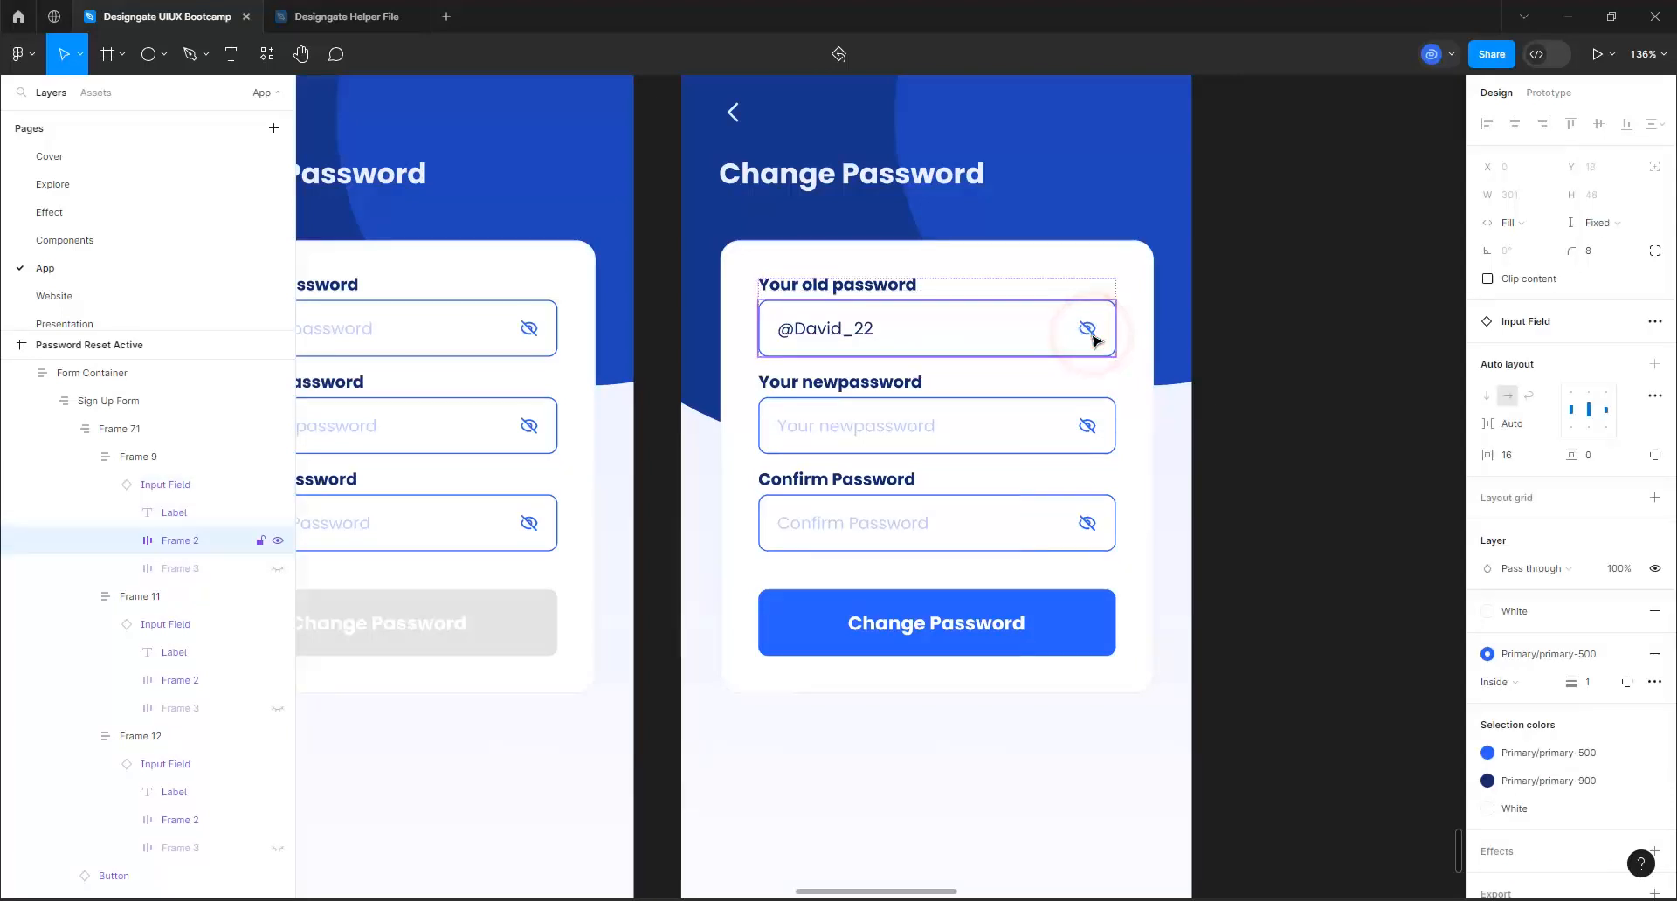
left_click(1092, 335)
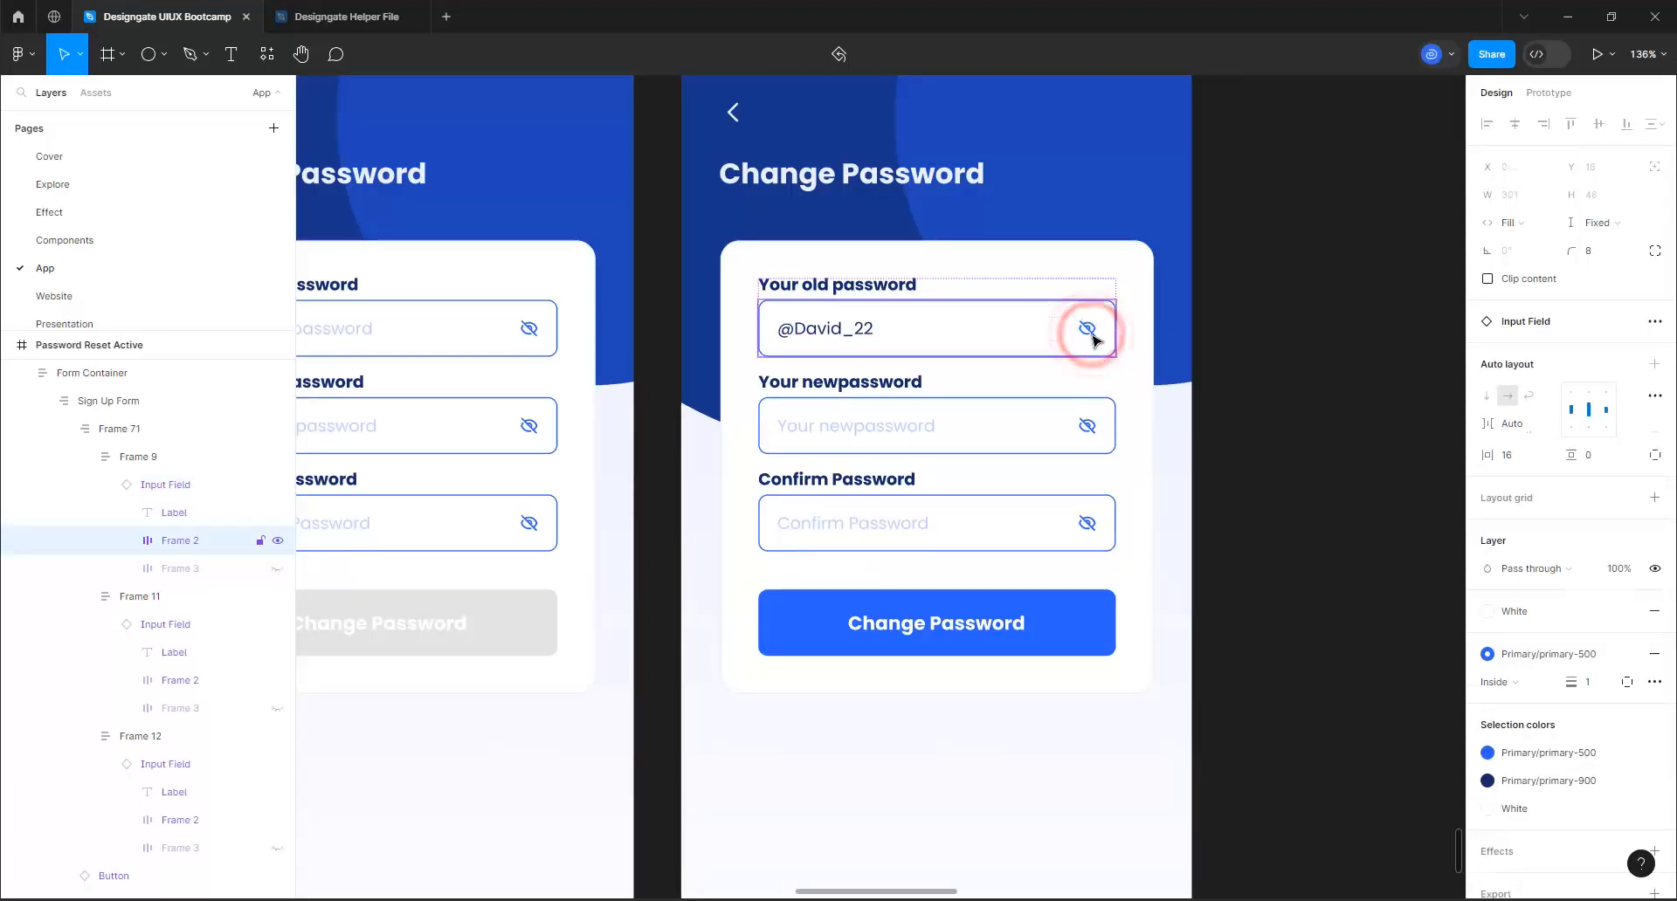
left_click(1530, 333)
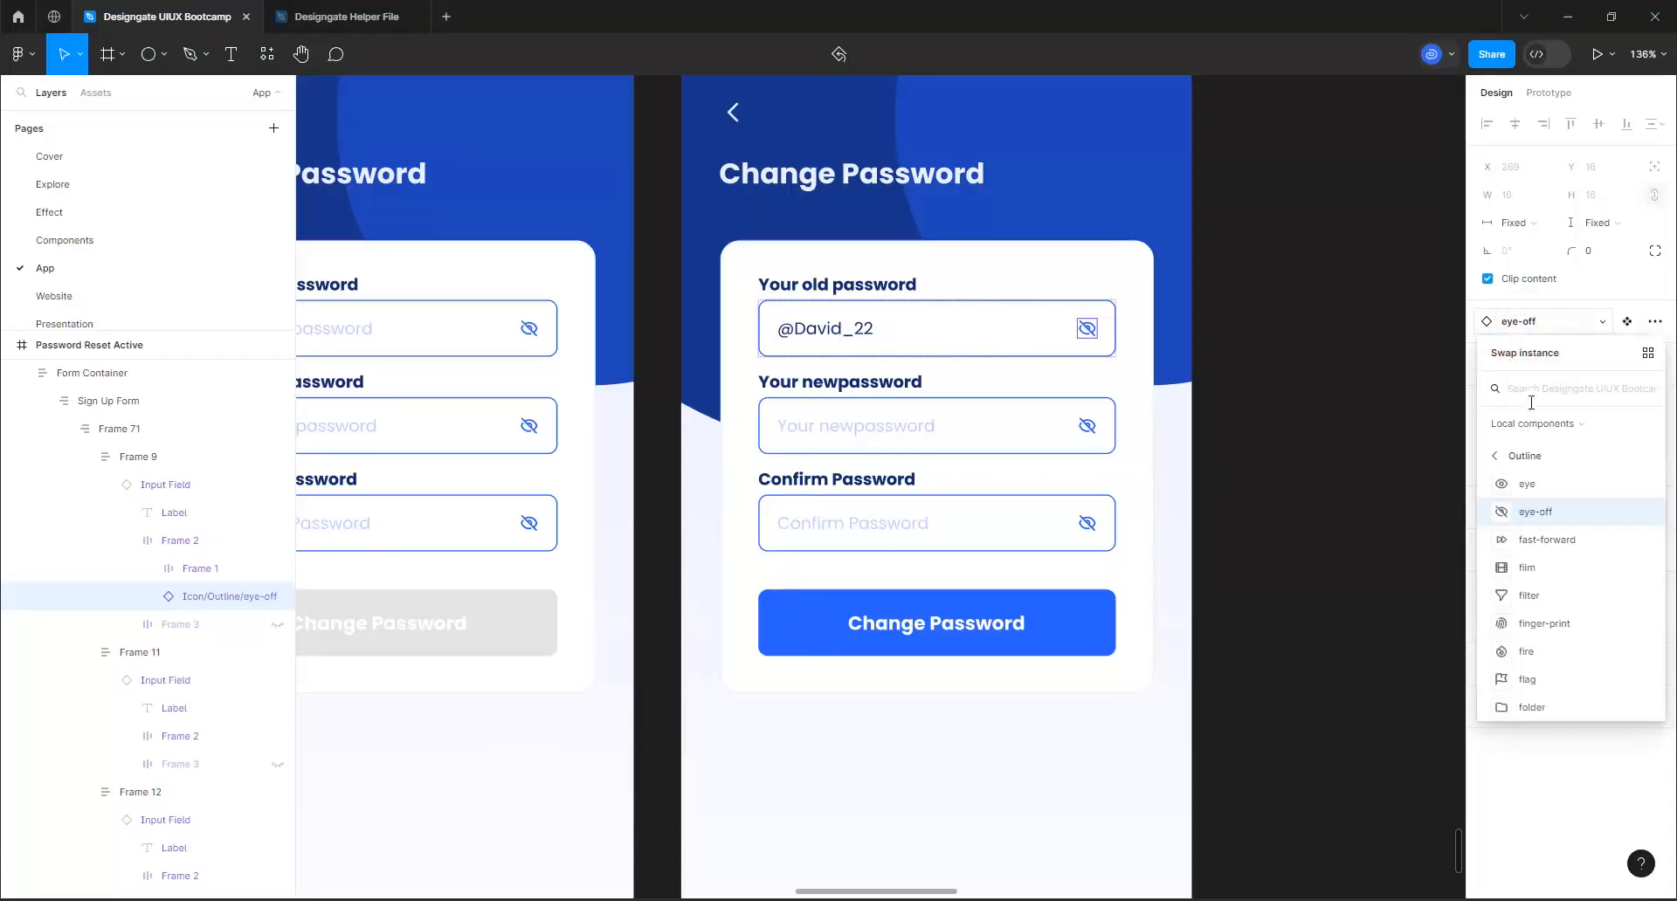
left_click(1540, 486)
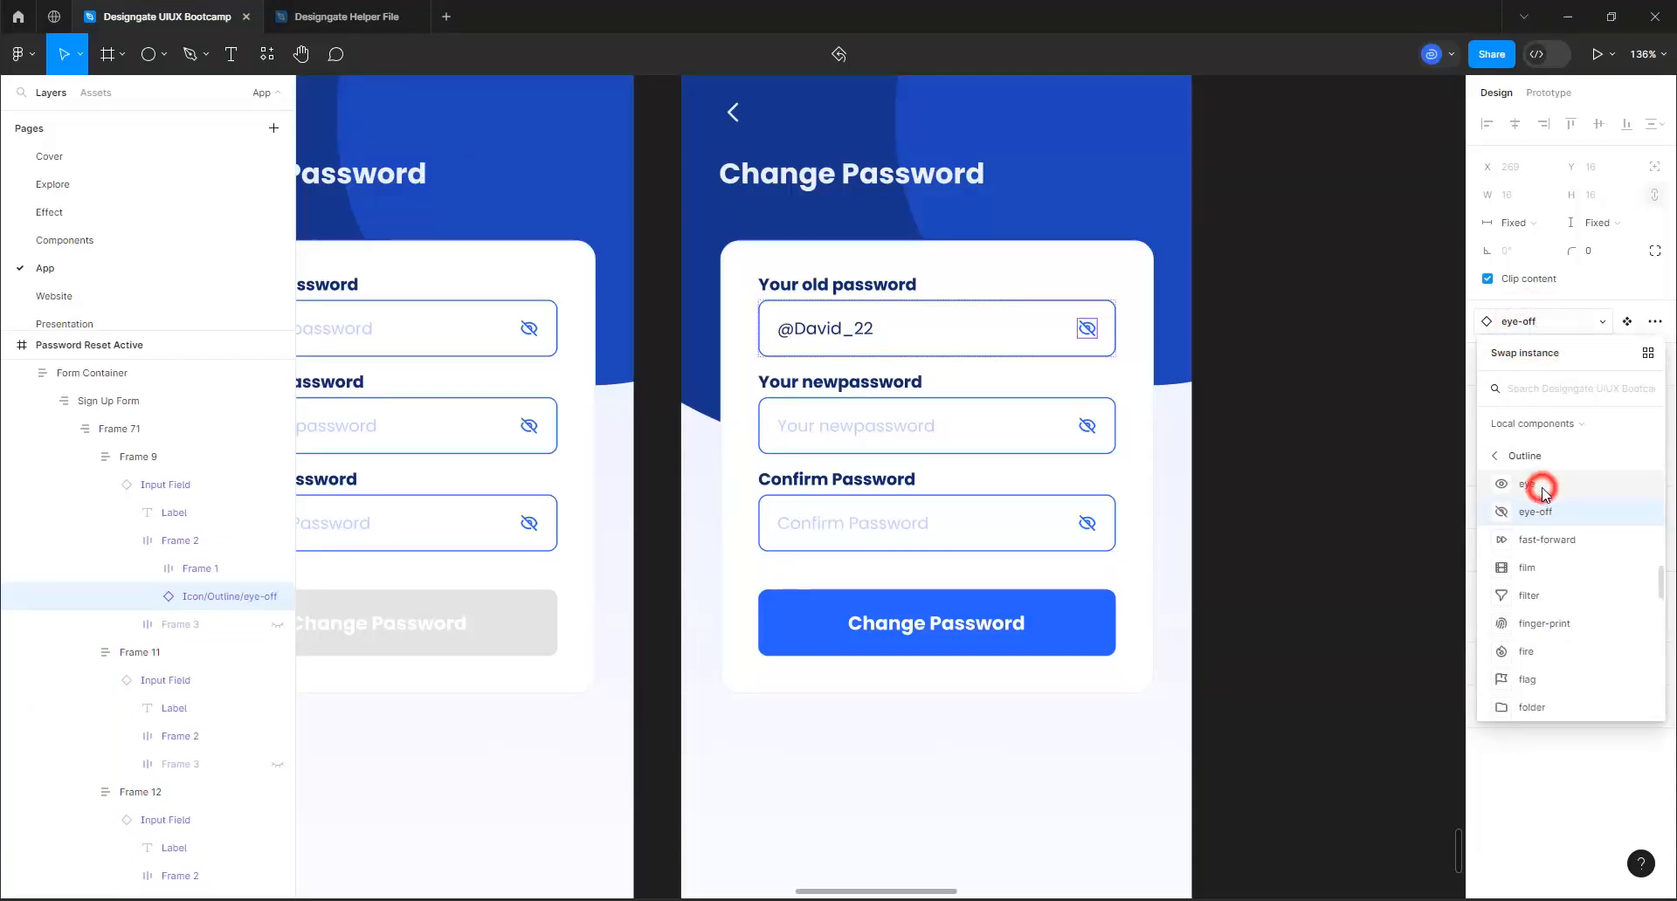
Turn on user input for the active form's new password field and enter a sample new password as its text
left_click(917, 433)
left_click(916, 433)
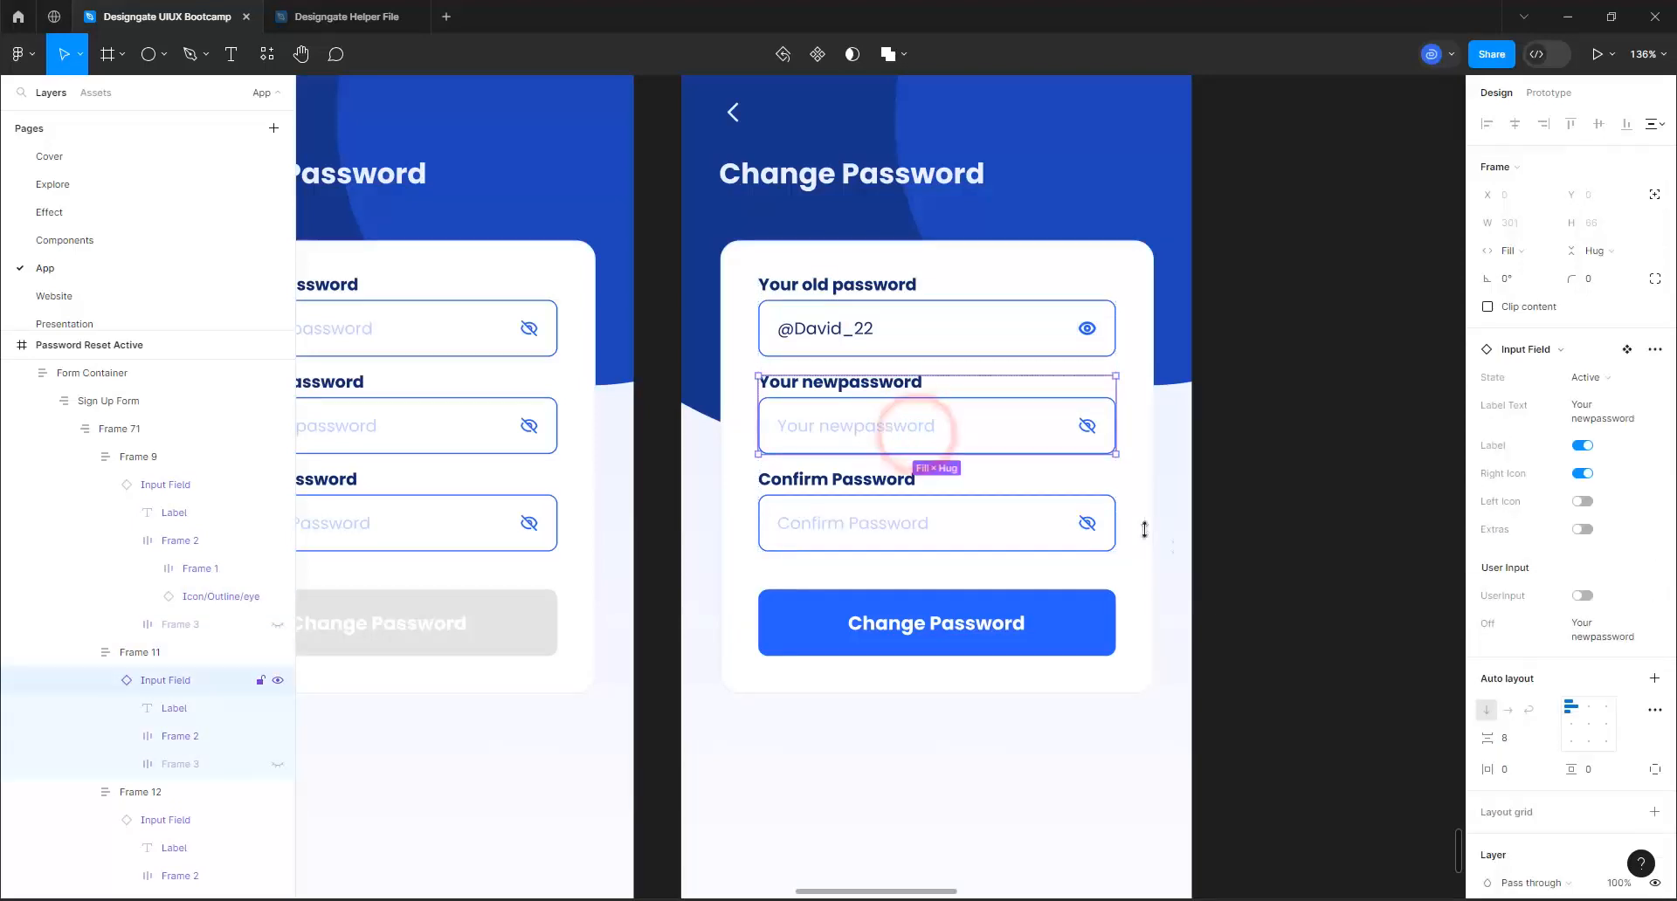
left_click(1581, 596)
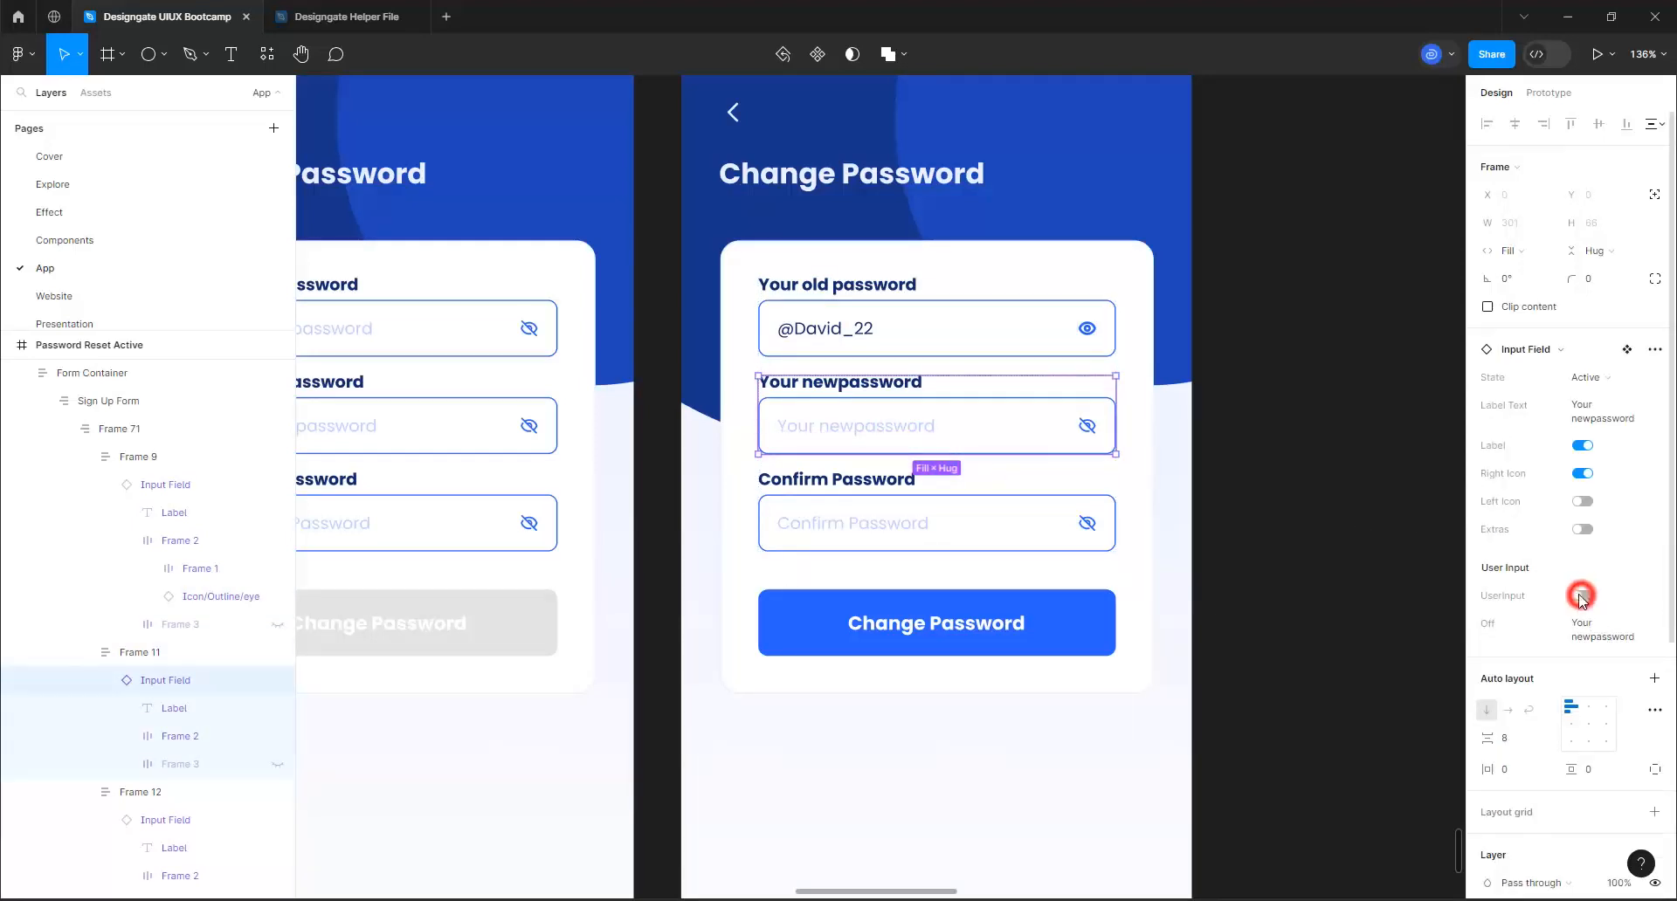
left_click(1586, 631)
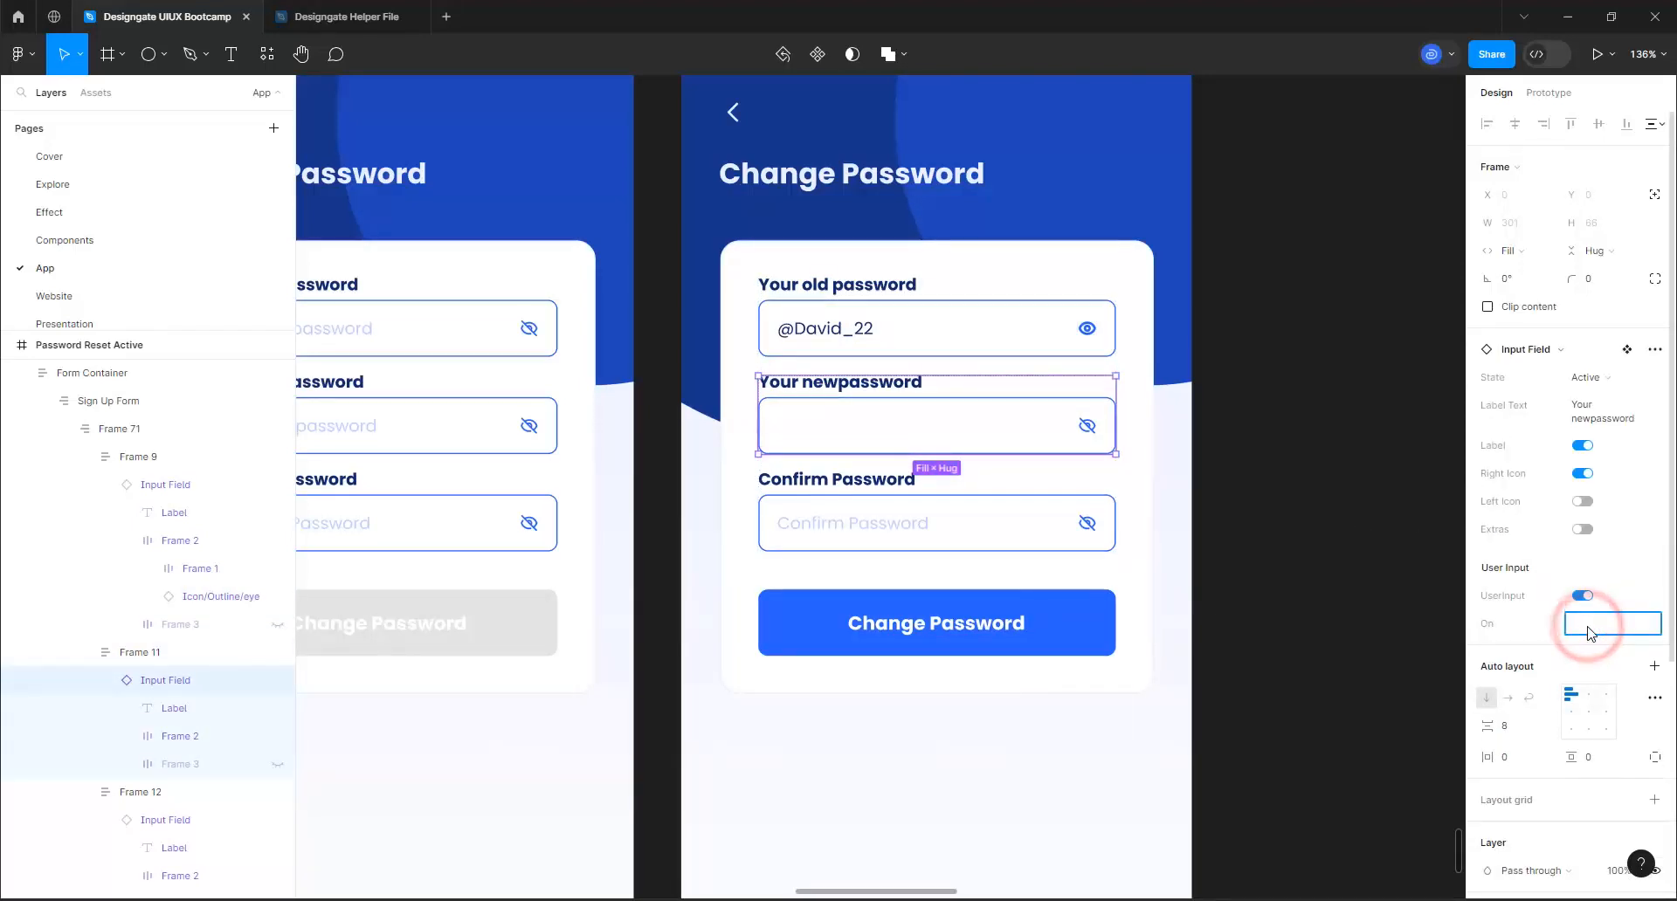
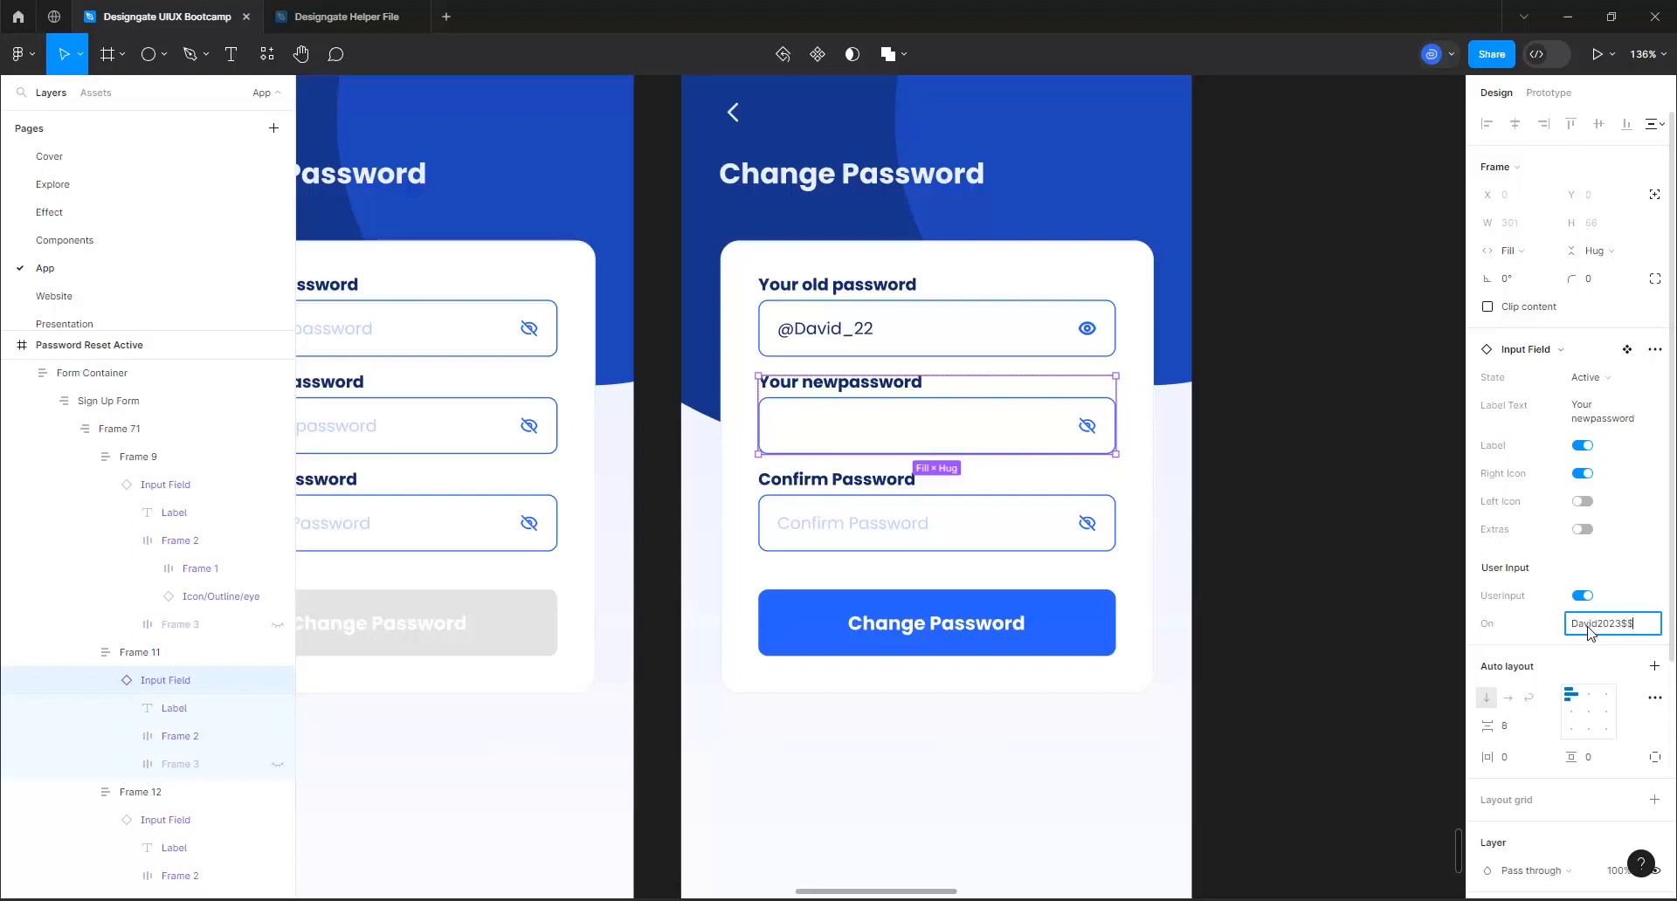
key("ctrl+a")
key("ctrl+c")
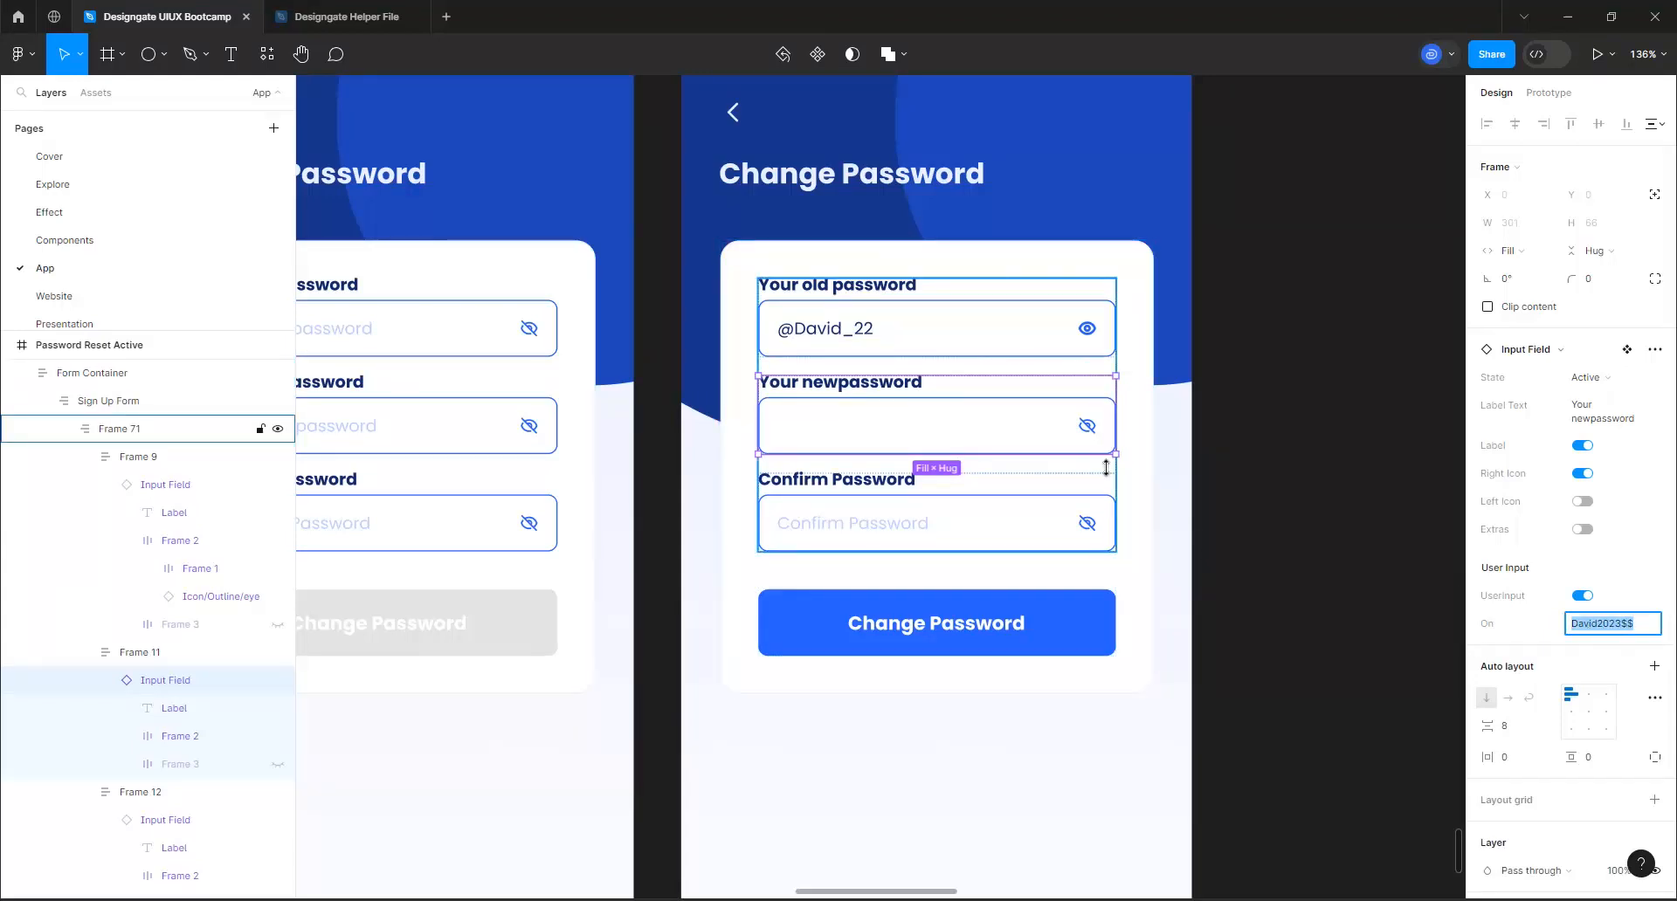
key("Return")
Swap the eye-off icon in the active form's new password field for the outline eye icon
left_click(1083, 426)
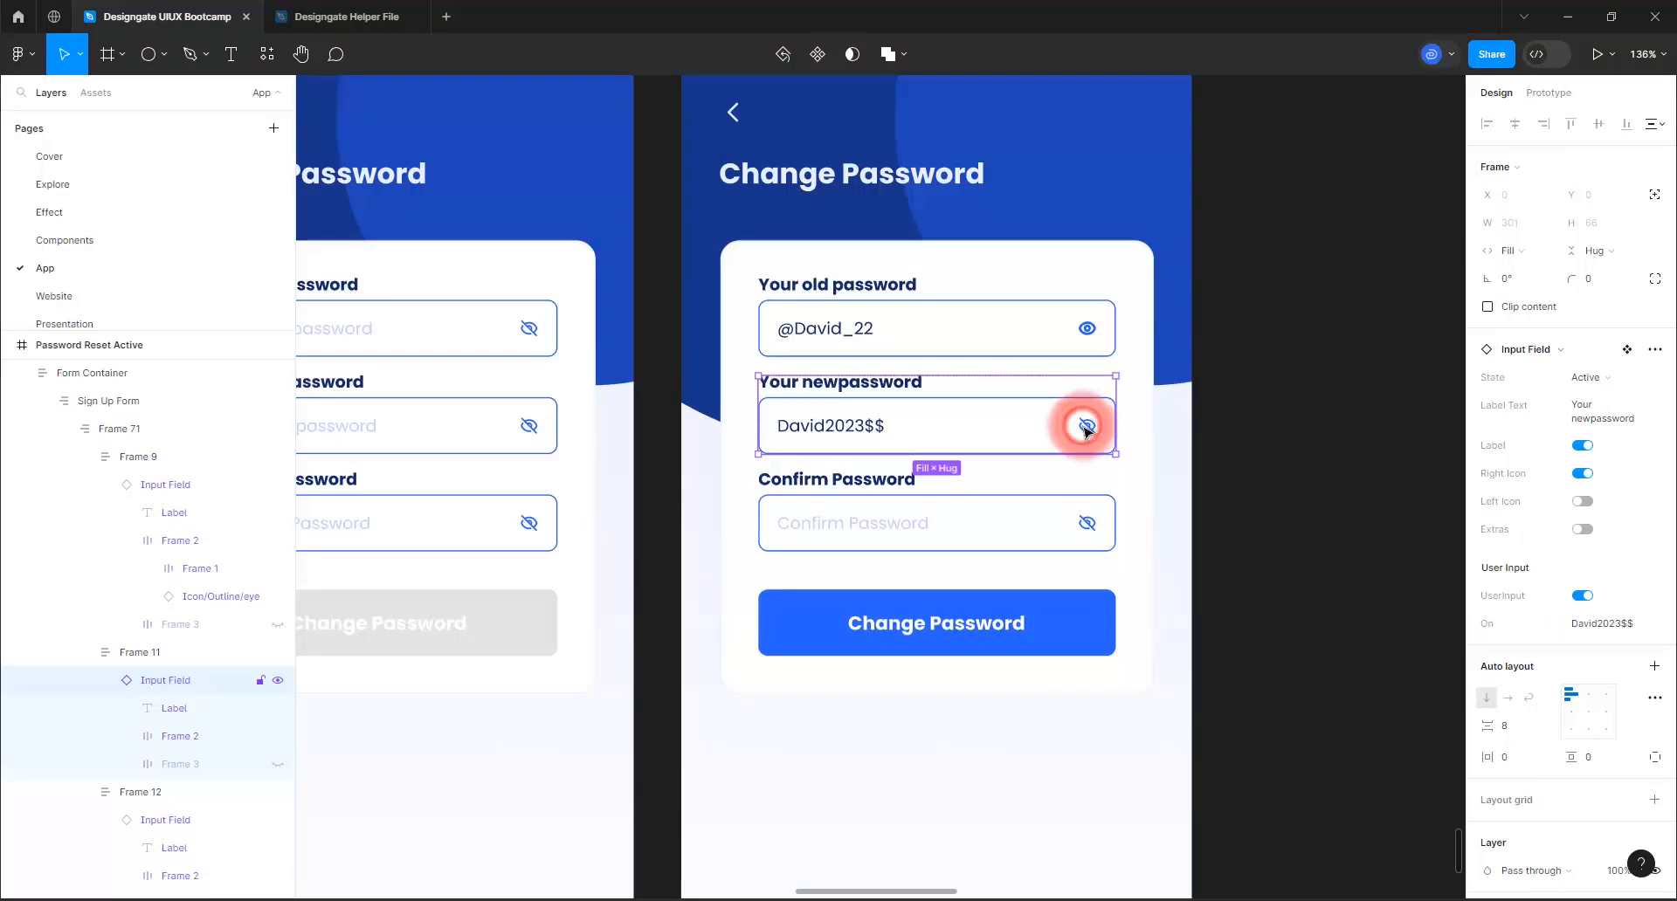
double_click(1085, 427)
double_click(1086, 427)
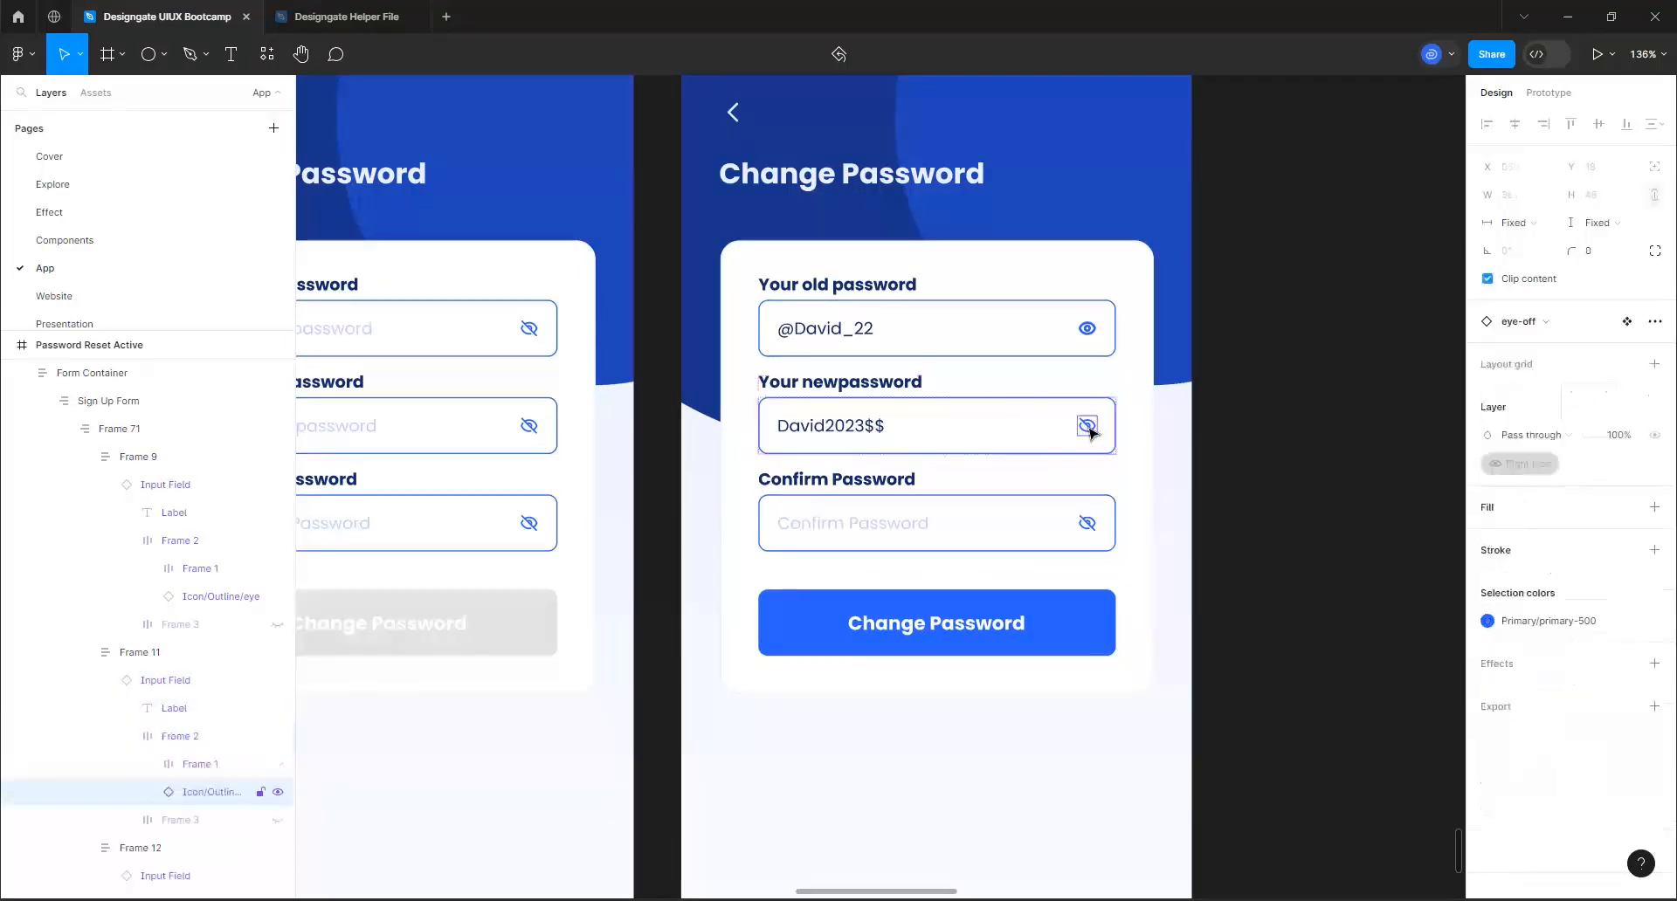
left_click(1519, 315)
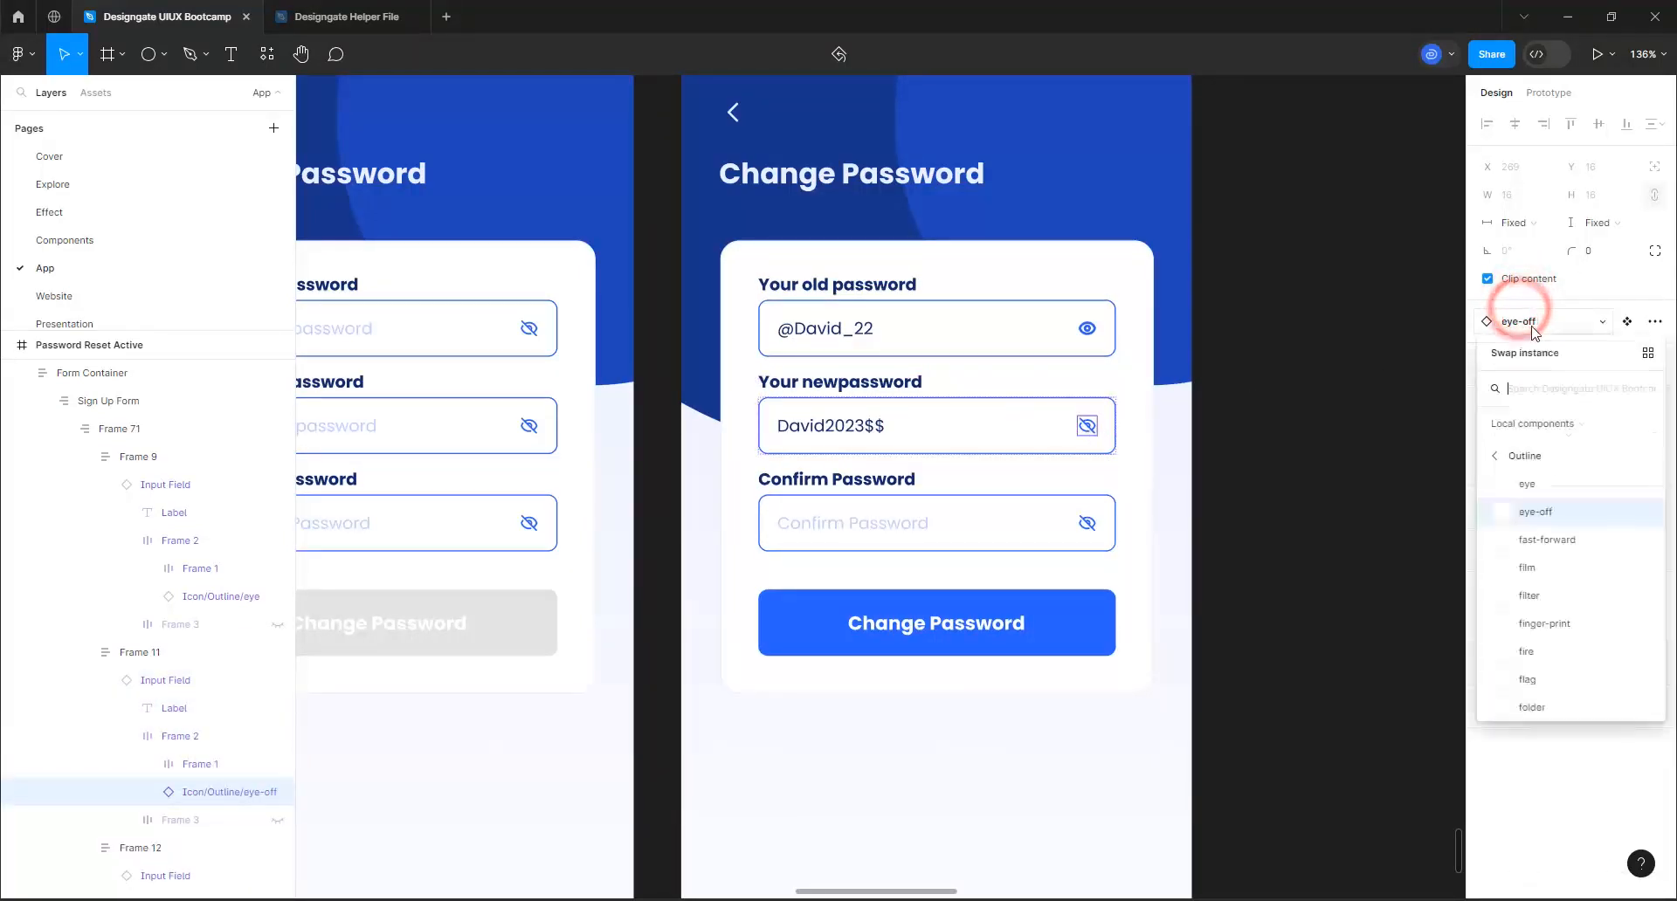
left_click(1542, 480)
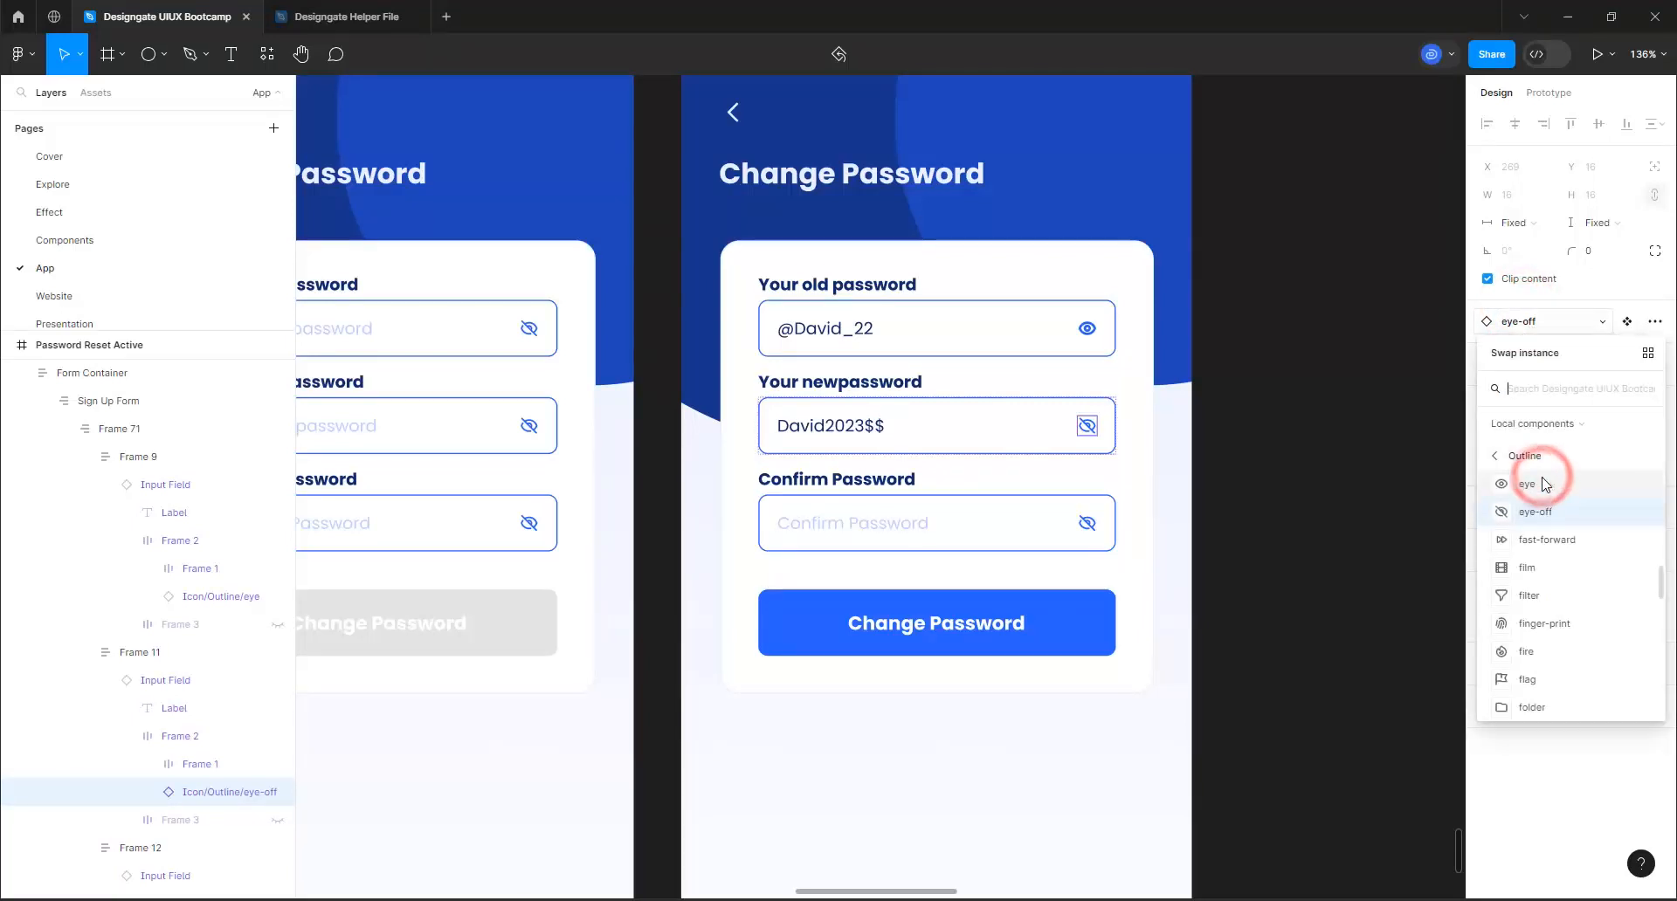
Turn on user input for the active form's Confirm Password field and paste the sample new password as its text
left_click(948, 525)
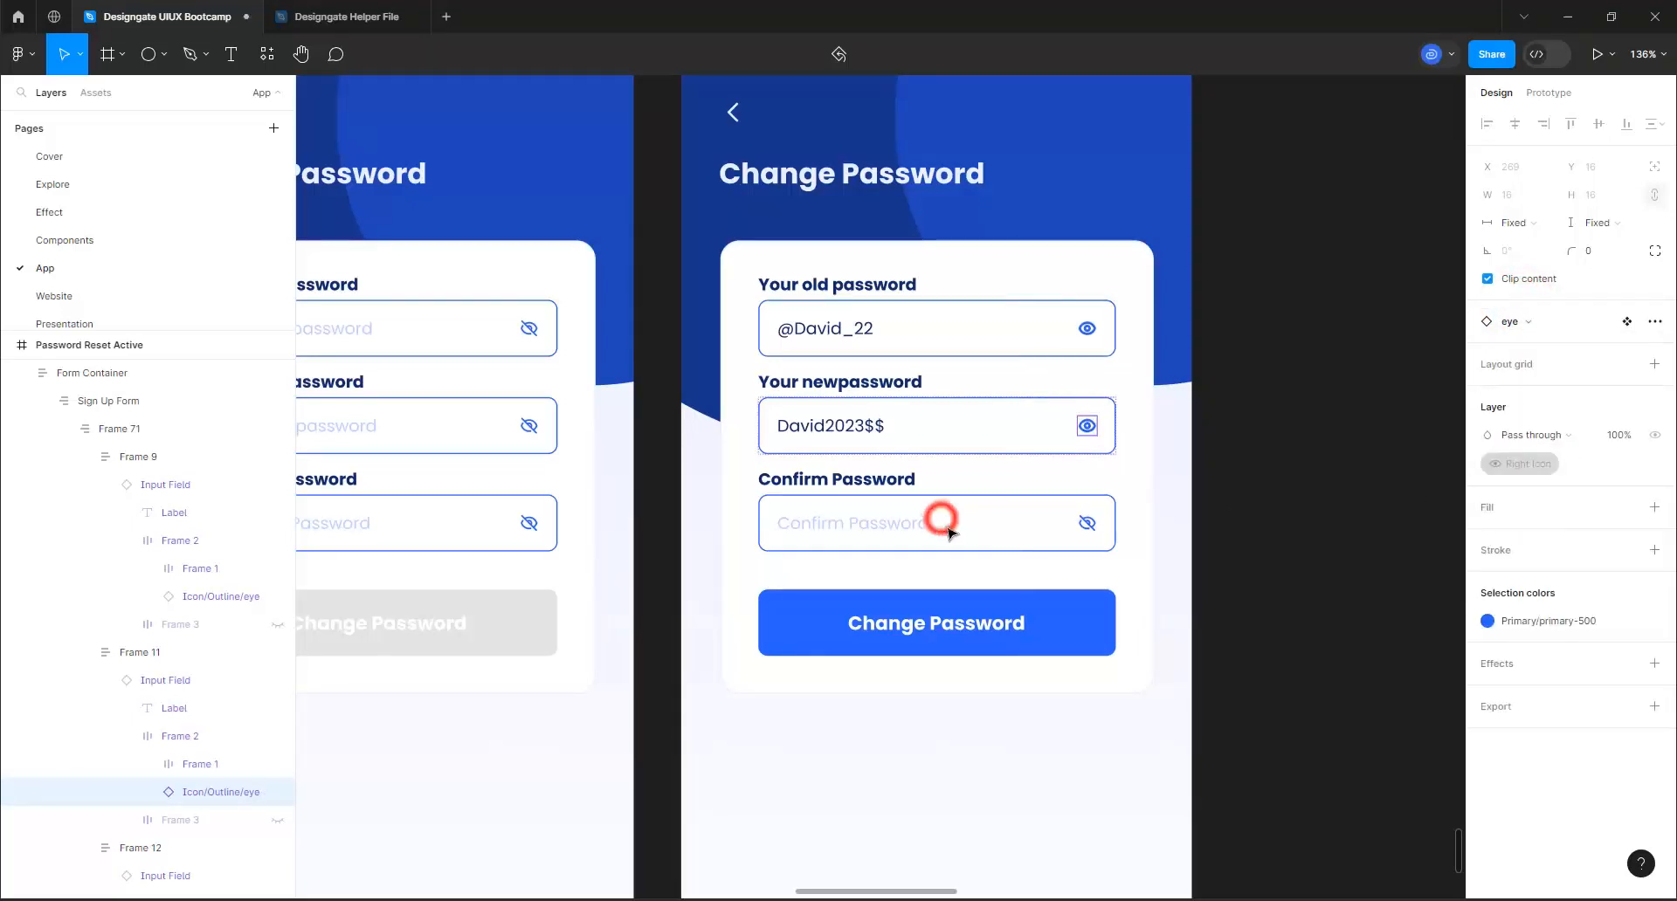
left_click(956, 529)
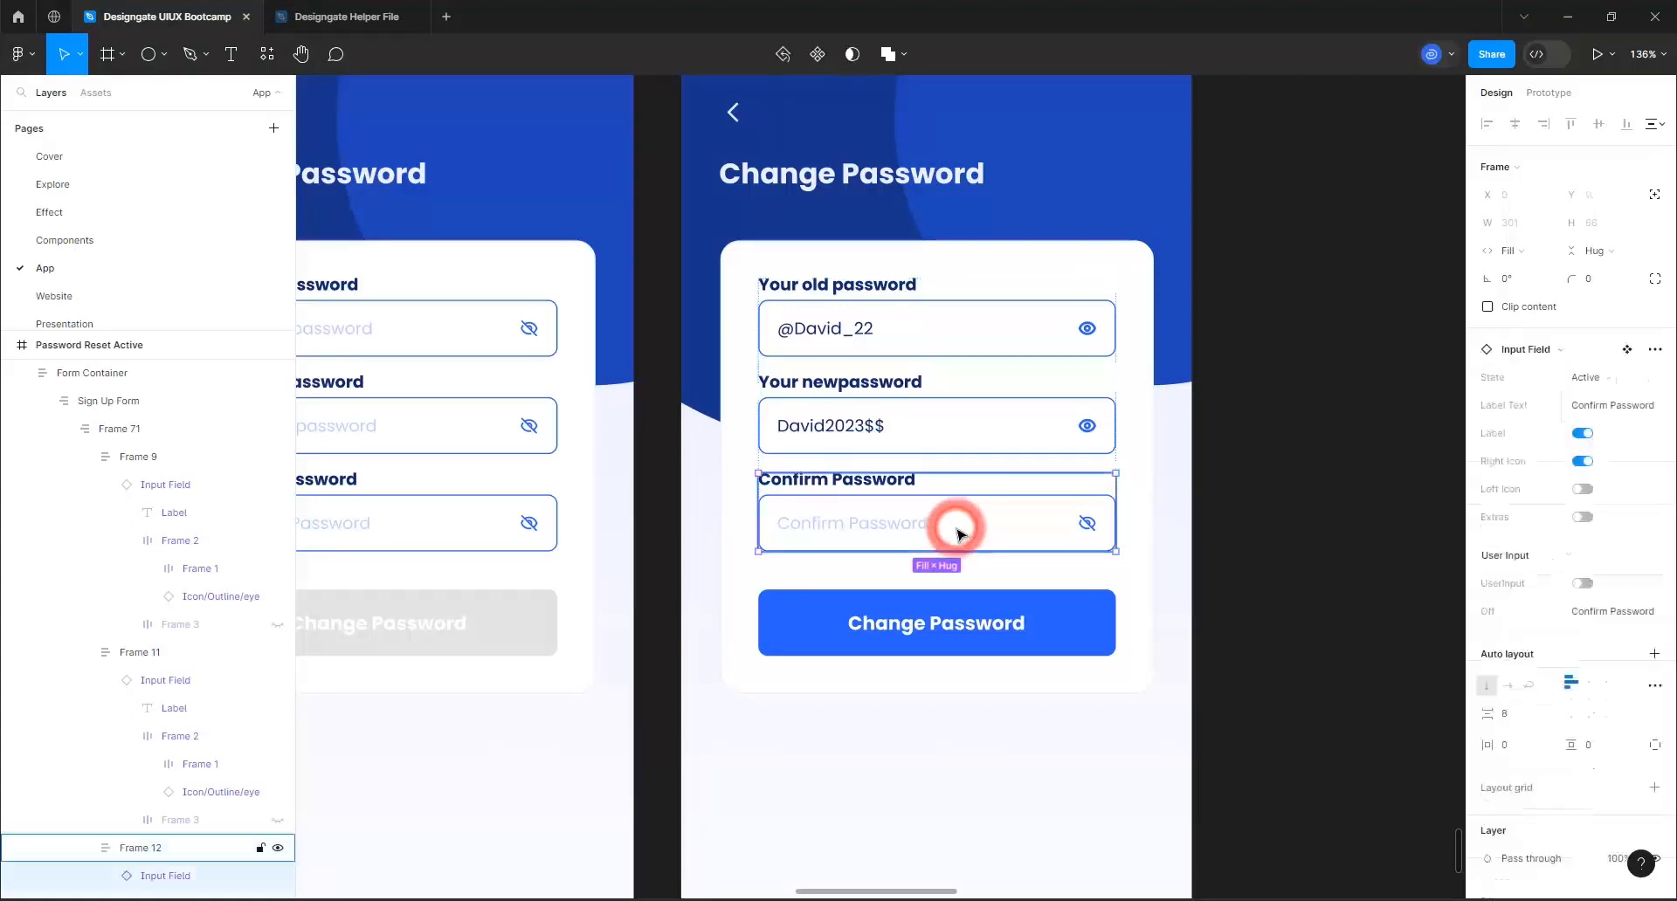
left_click(1584, 583)
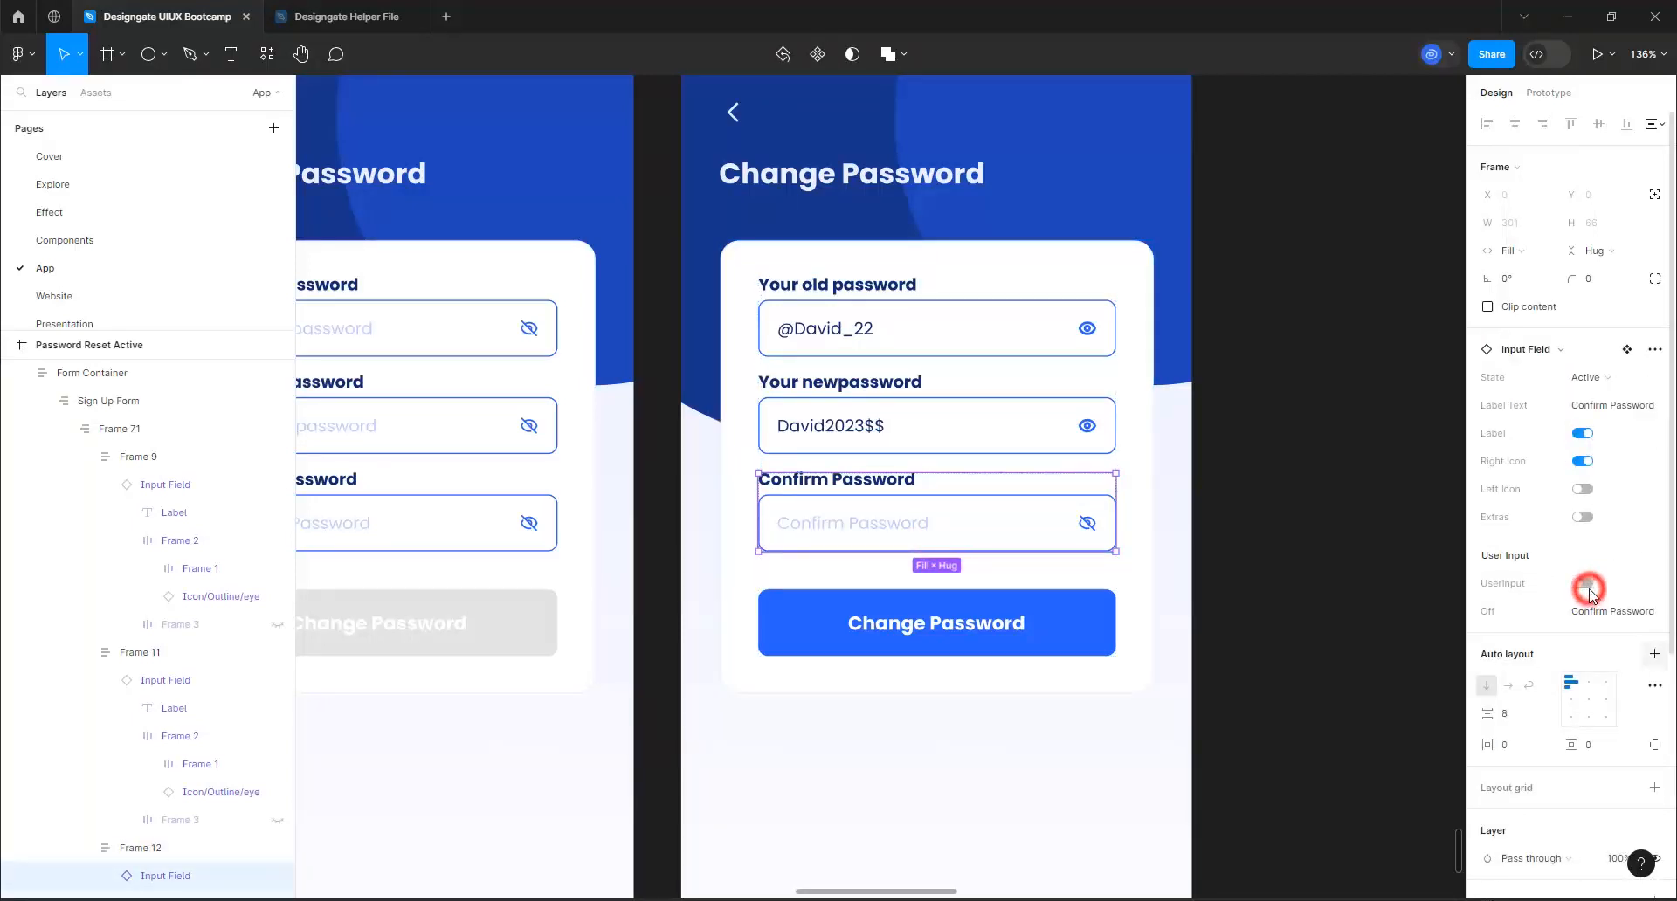
left_click(1587, 617)
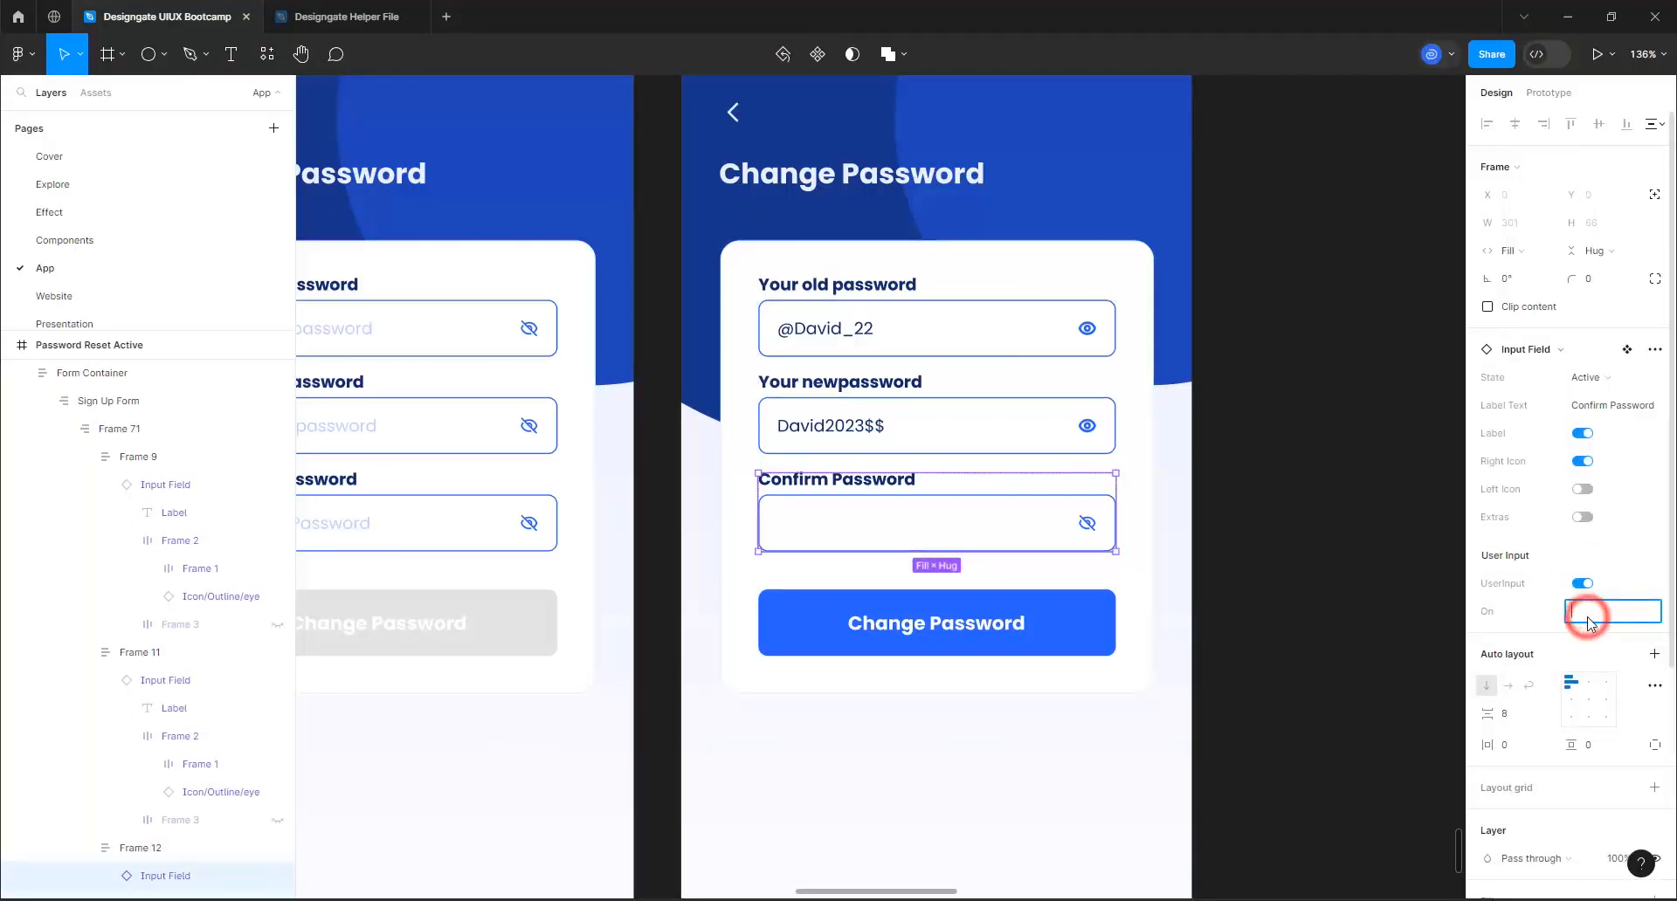
key("ctrl+v")
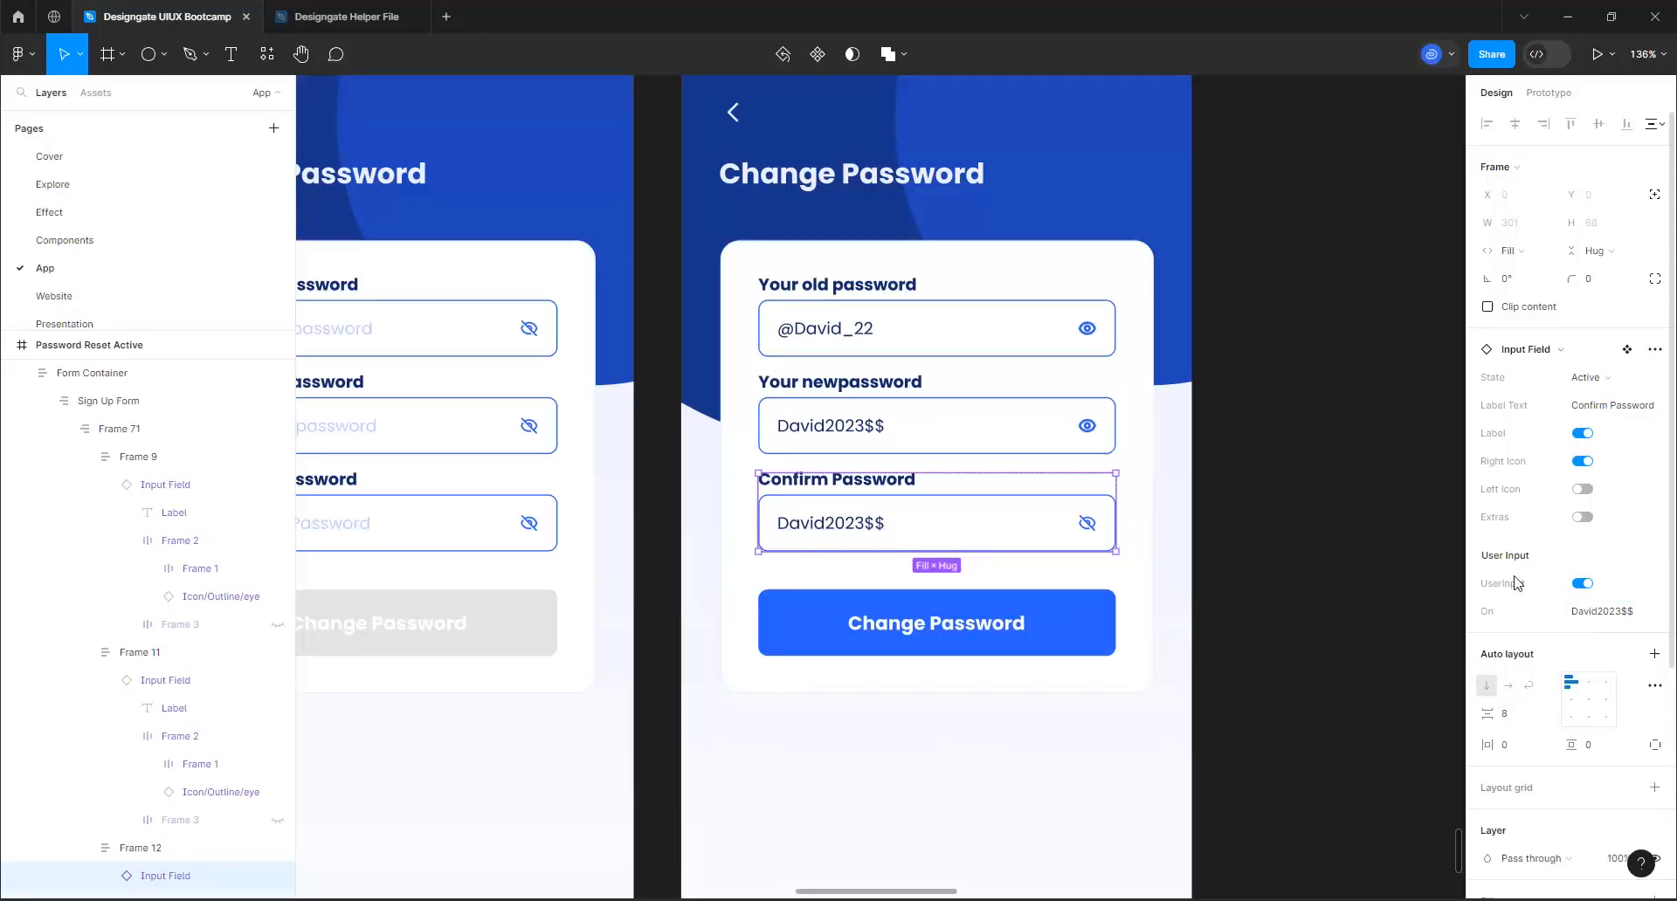
Swap the eye-off icon in the active form's Confirm Password field for the outline eye icon
double_click(1087, 535)
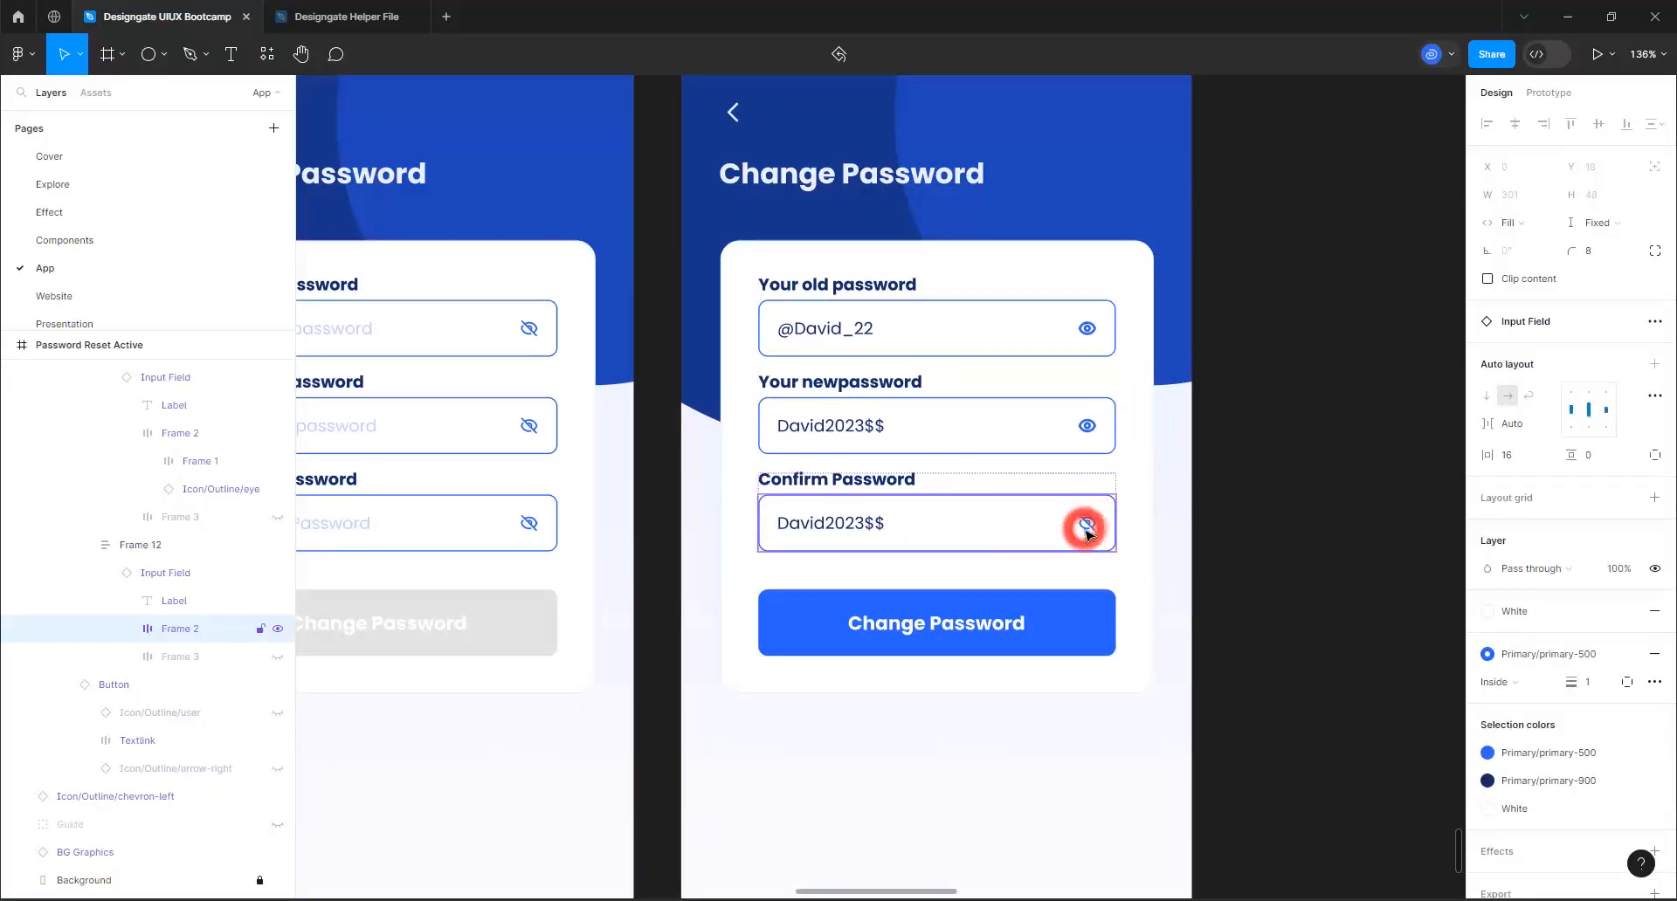
double_click(1085, 528)
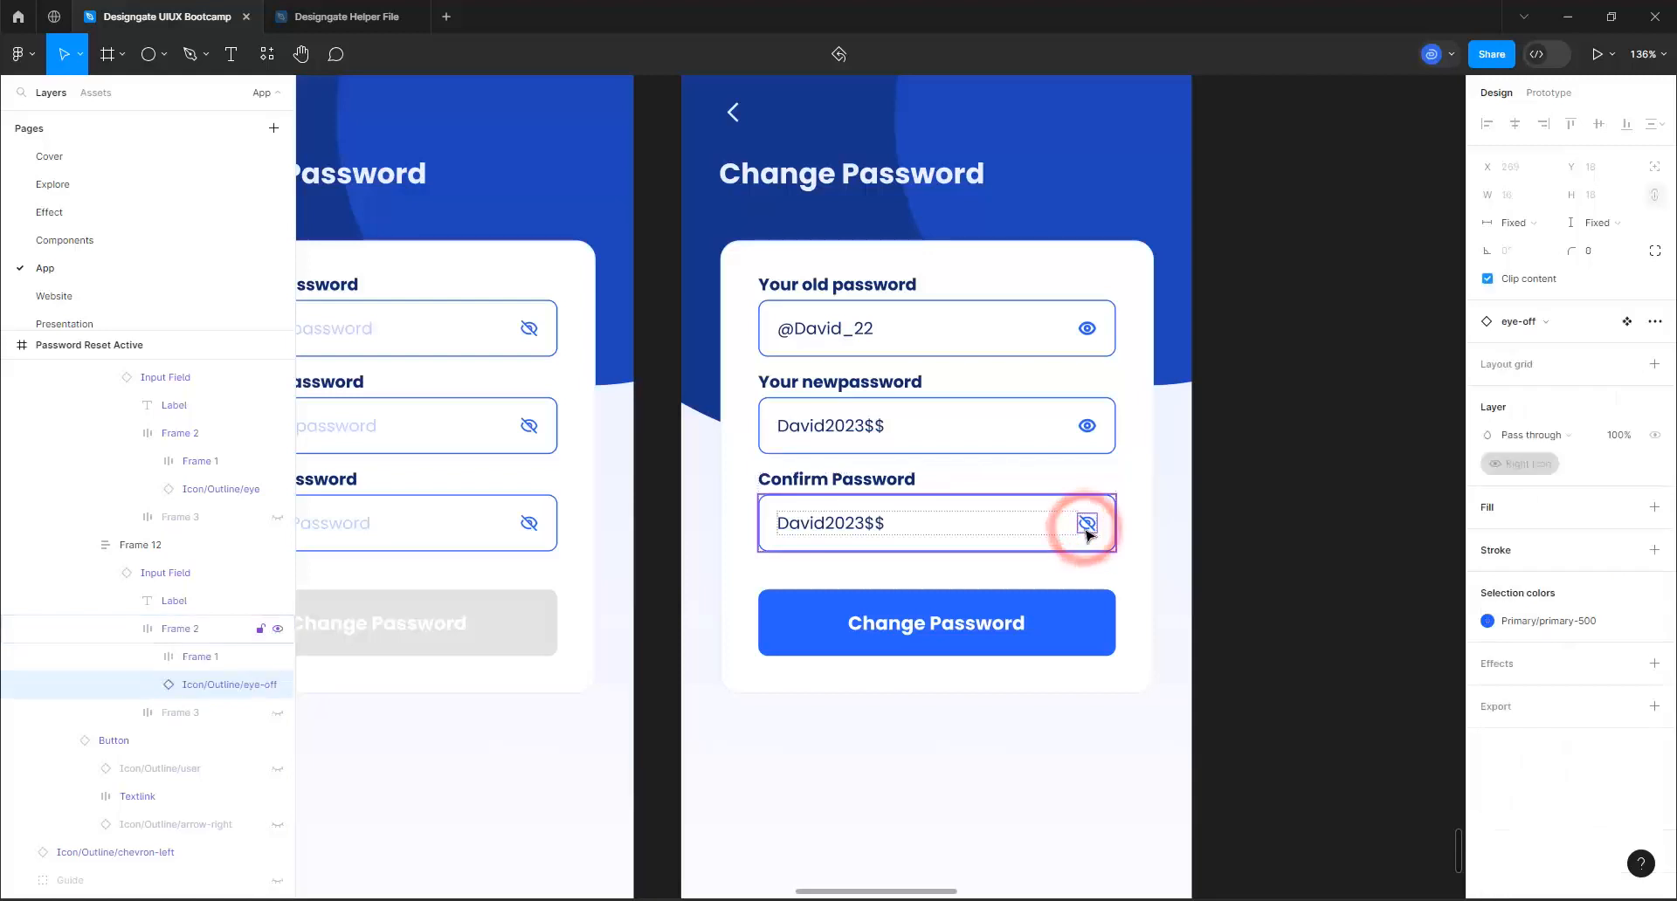
left_click(1523, 321)
left_click(1542, 484)
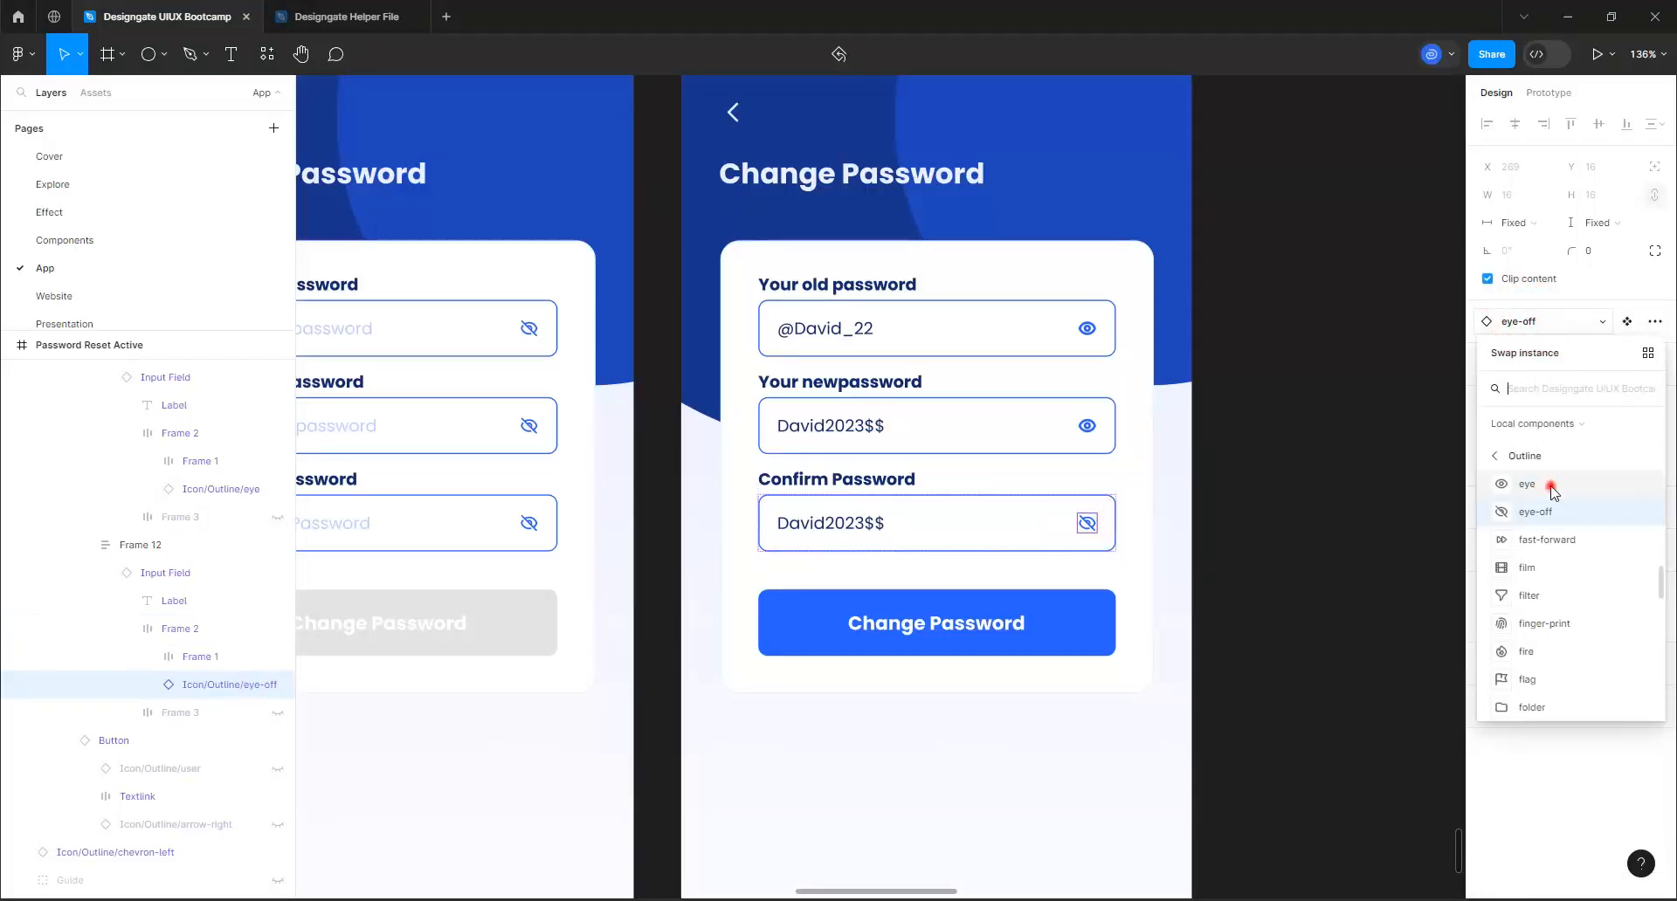
left_click(1254, 446)
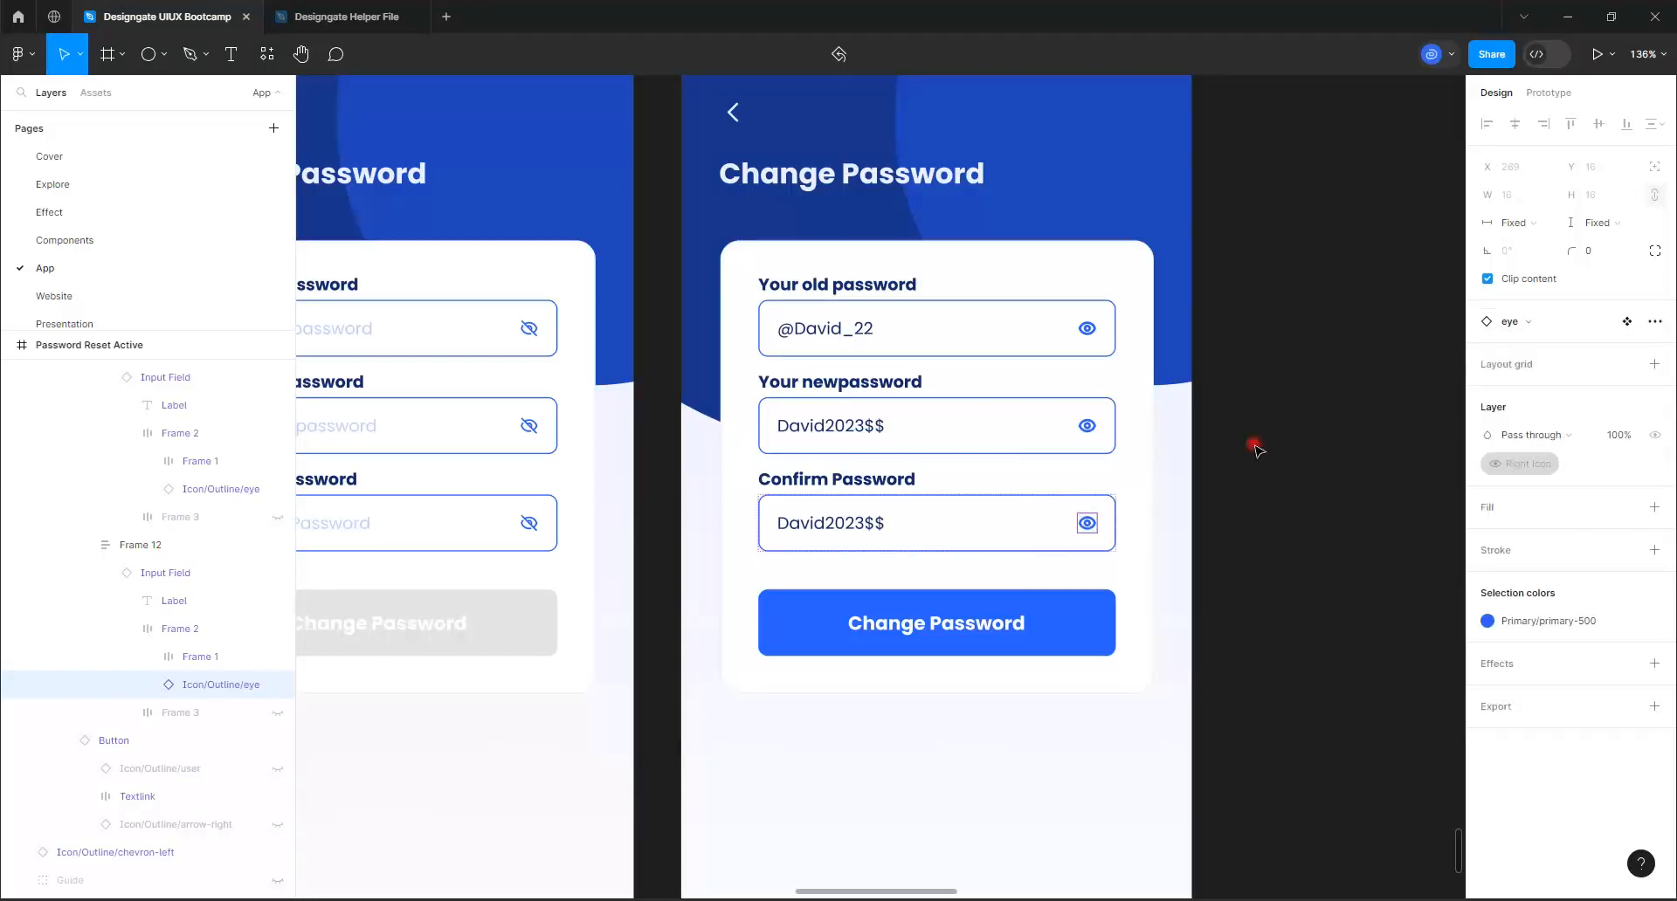
scroll(1195, 492, "down", 4)
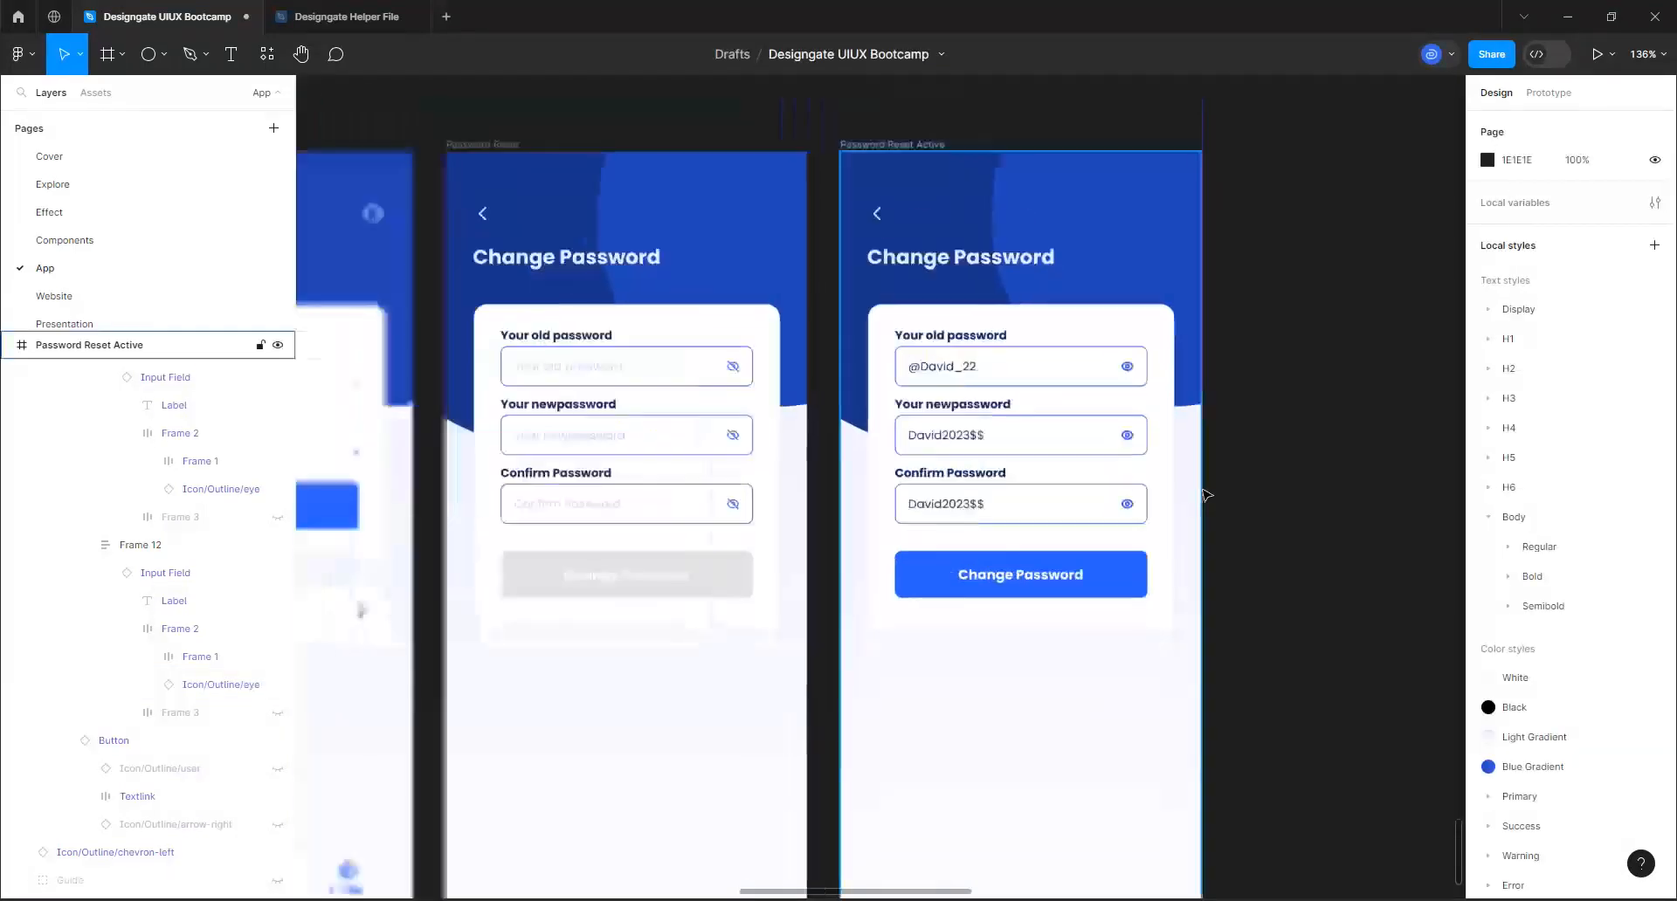
scroll(1159, 486, "down", 1)
scroll(915, 377, "down", 2)
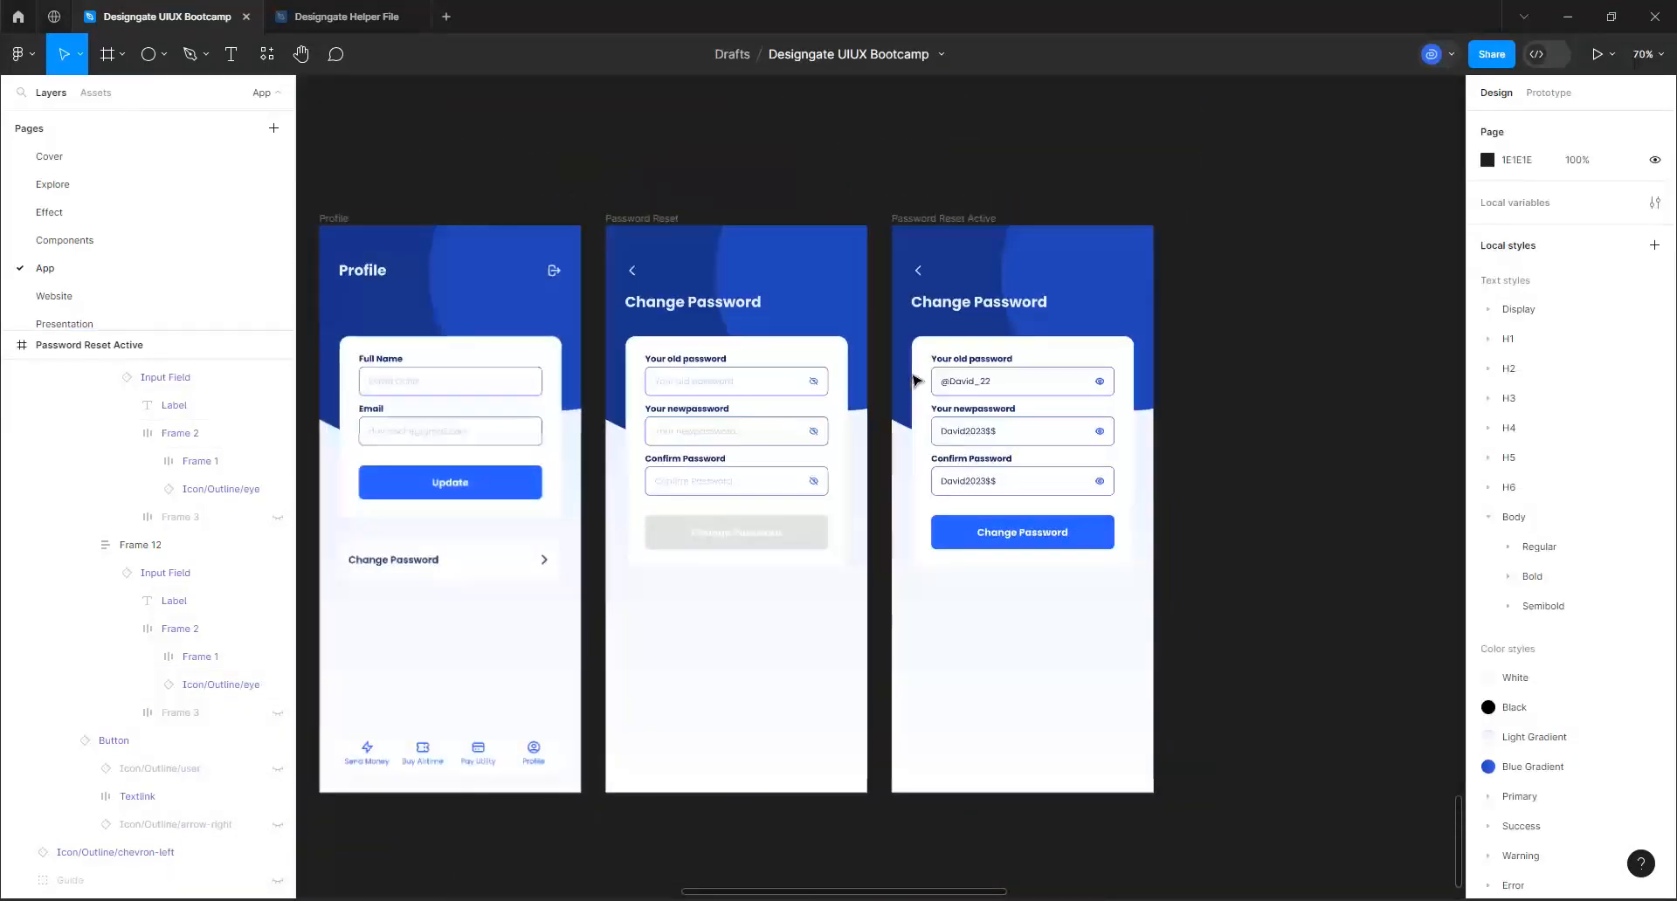
scroll(498, 437, "down", 3)
scroll(501, 422, "up", 3)
scroll(503, 422, "up", 2)
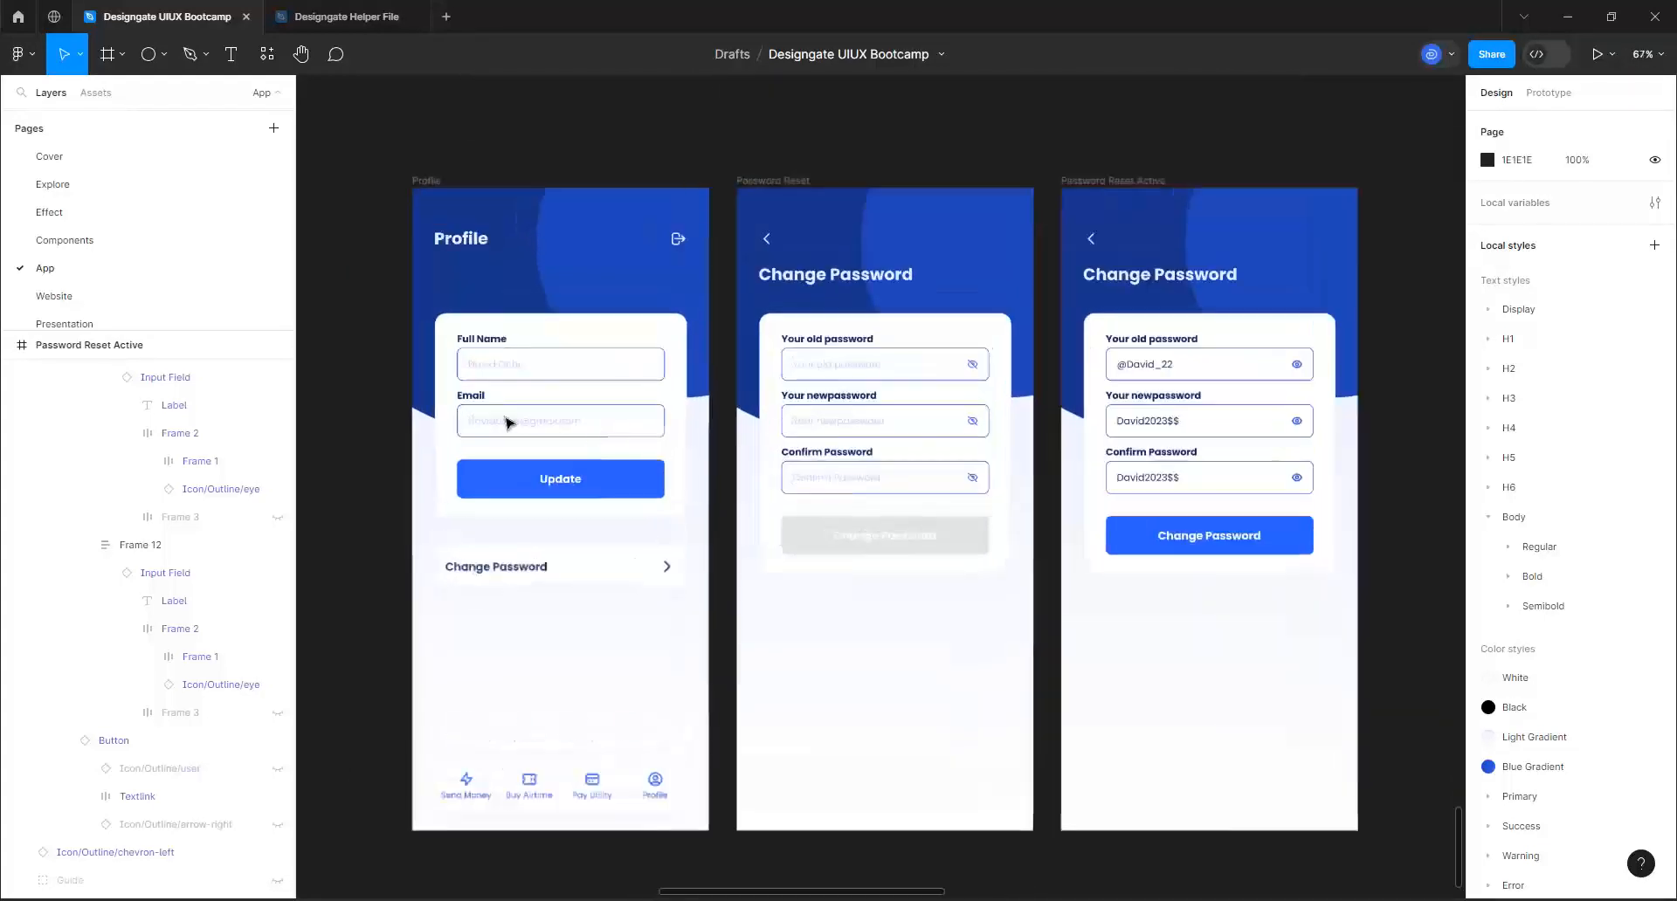
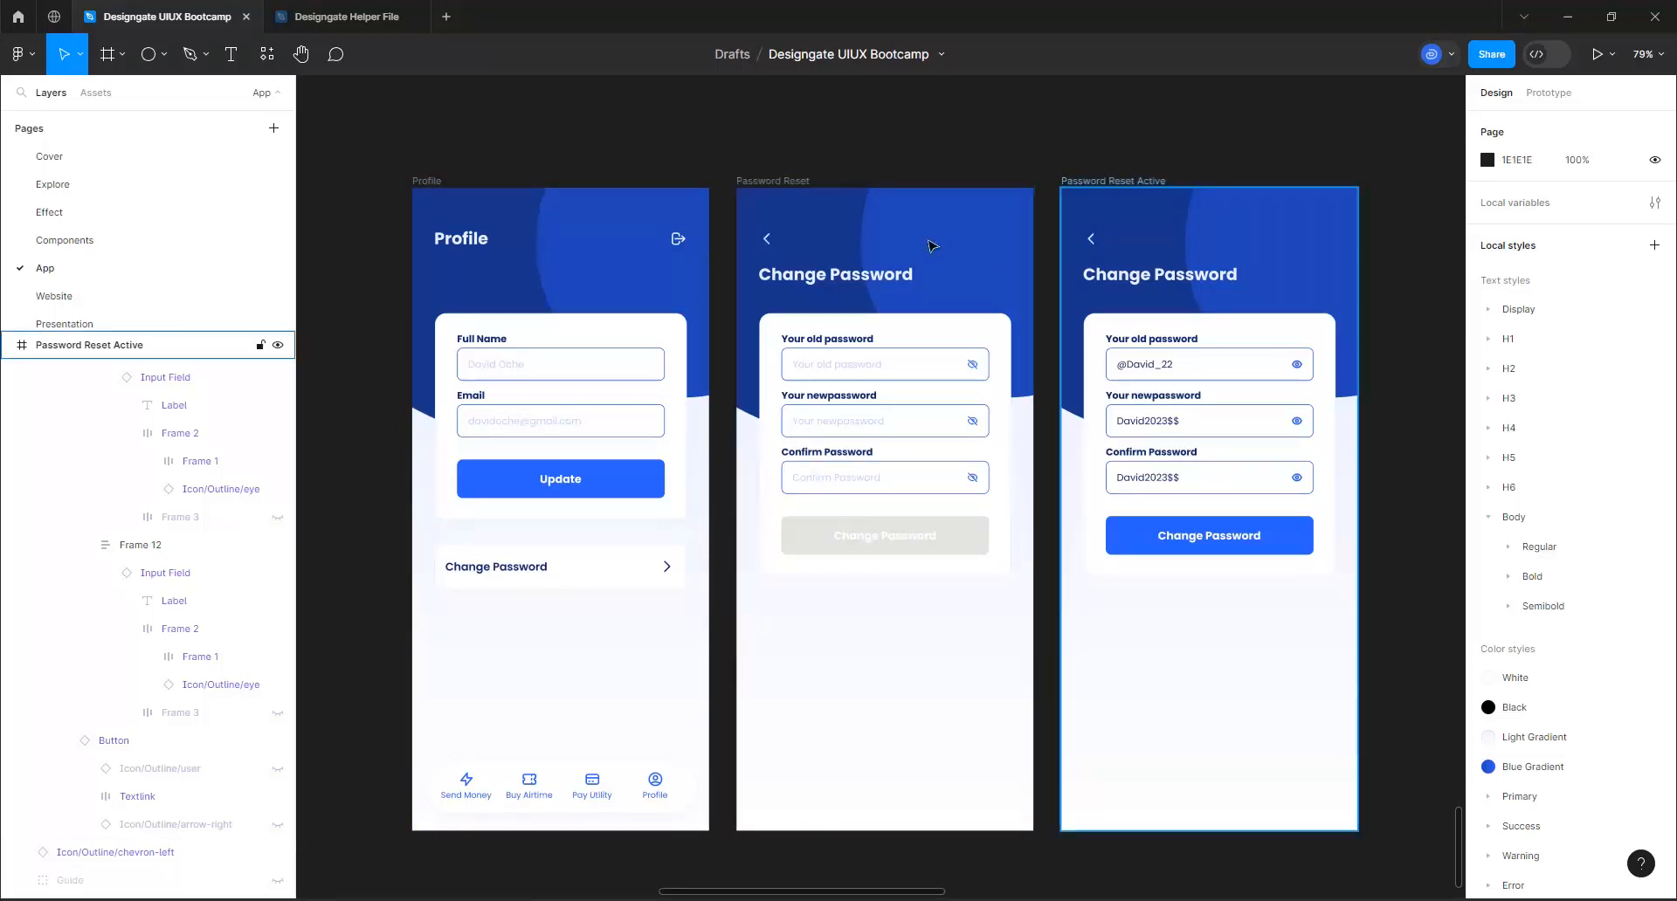
Duplicate the Password Reset Active frame and place the copy directly below the Profile frame
scroll(937, 236, "down", 2)
scroll(899, 251, "down", 5)
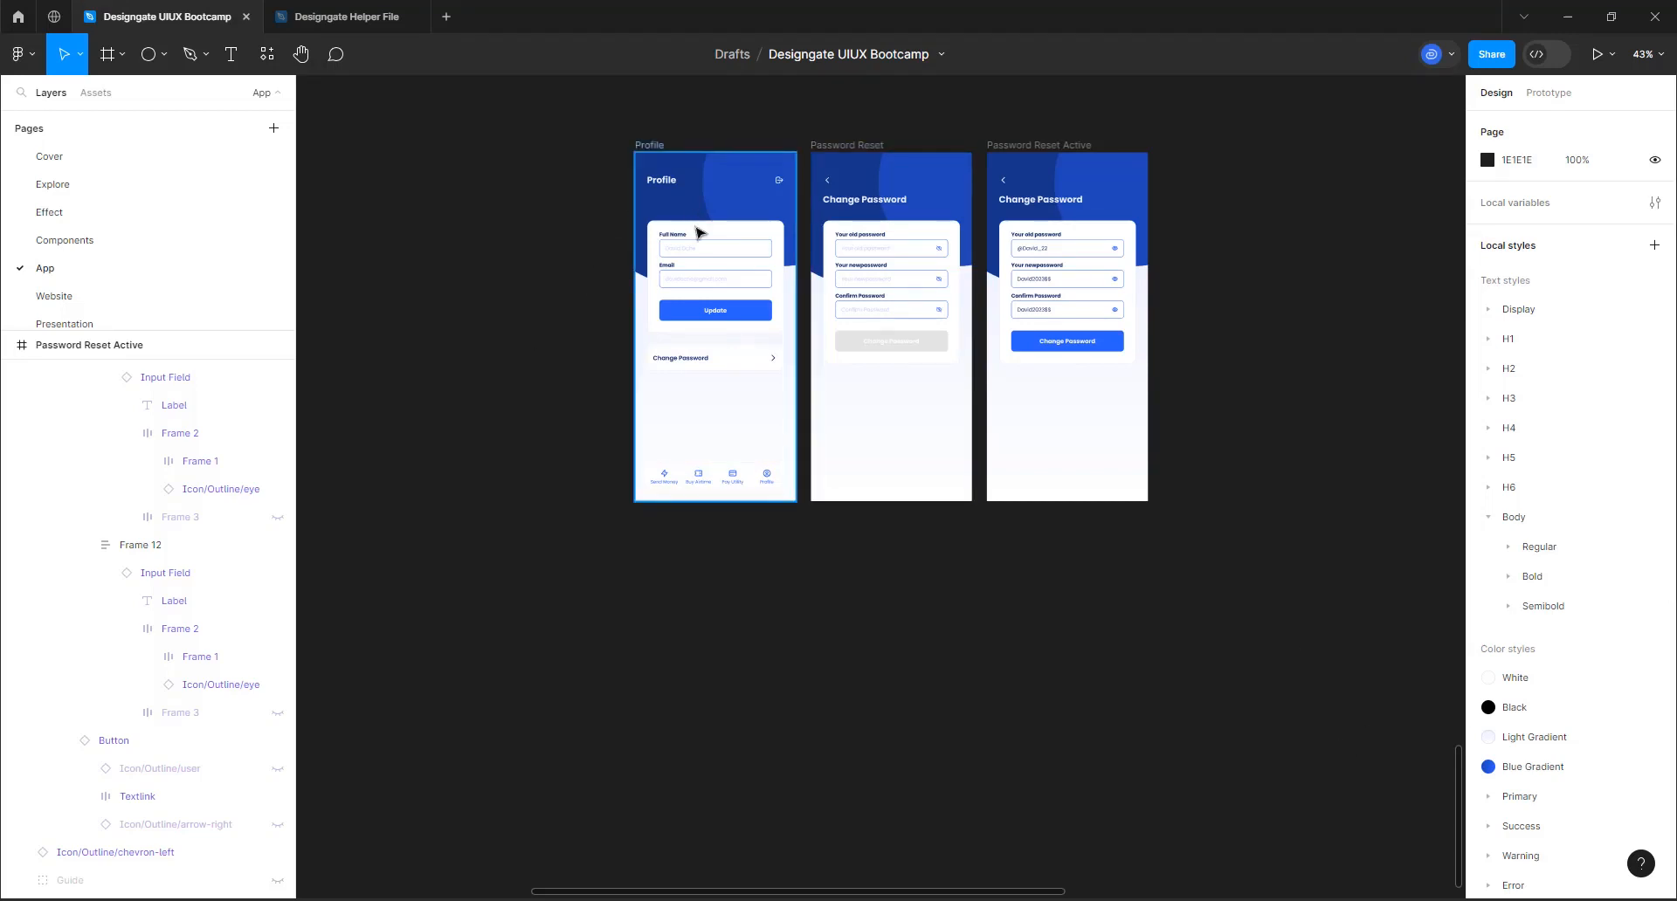
left_click(1020, 75)
left_click(1016, 148)
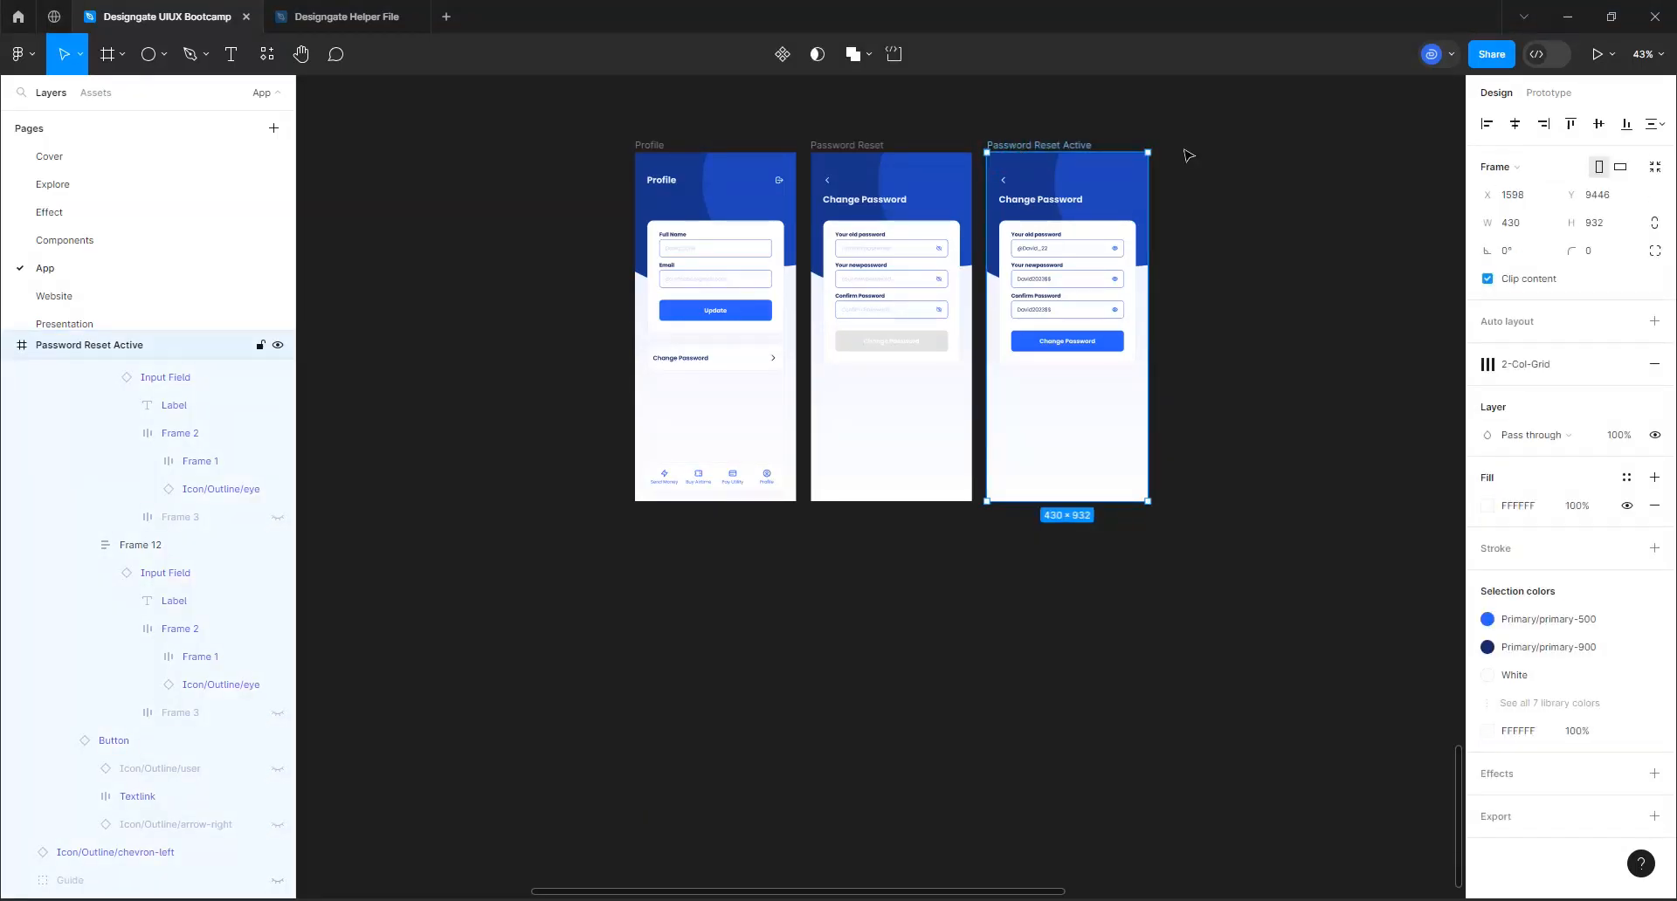
key("ctrl+d")
left_click(1212, 139)
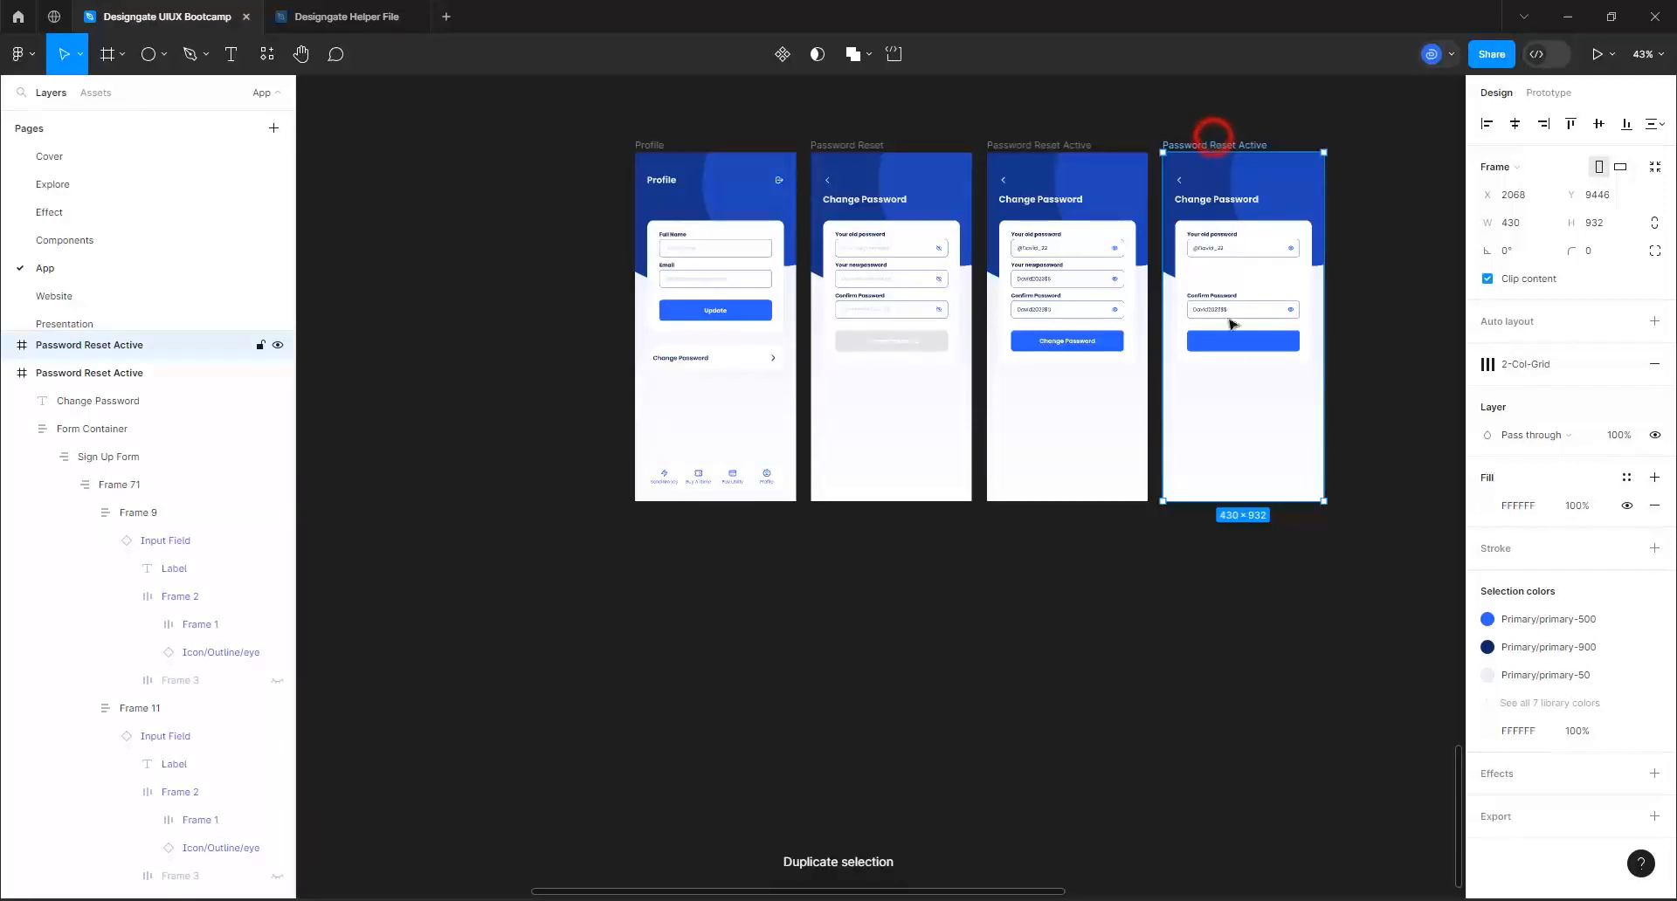
left_click_drag(1157, 546, 1031, 655)
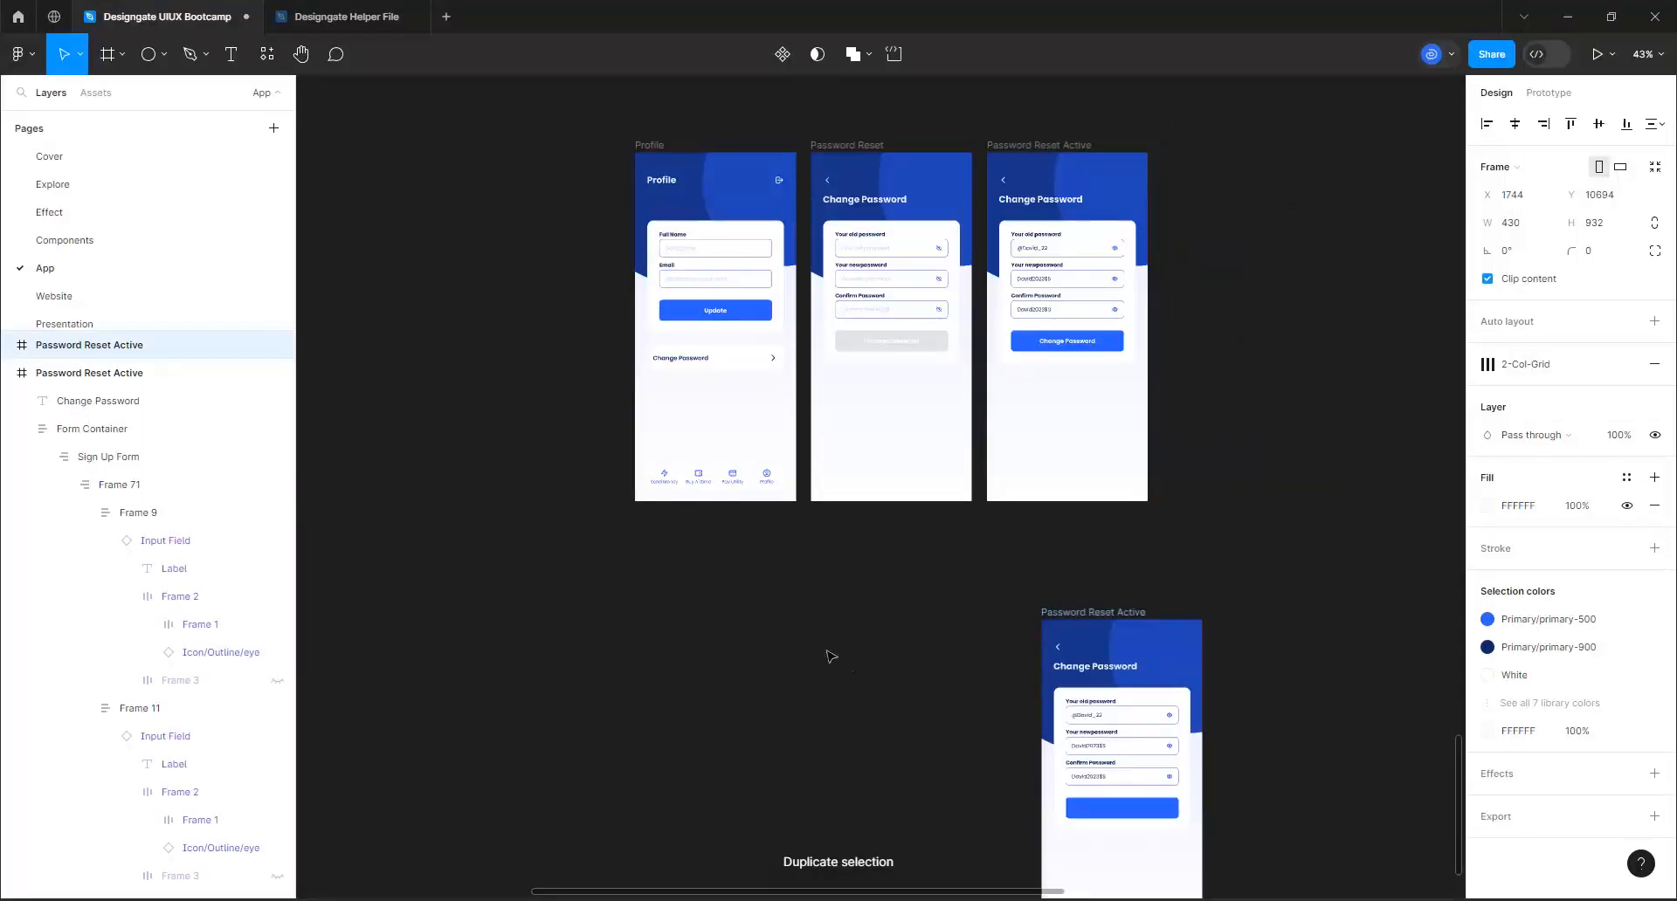
left_click_drag(832, 656, 686, 540)
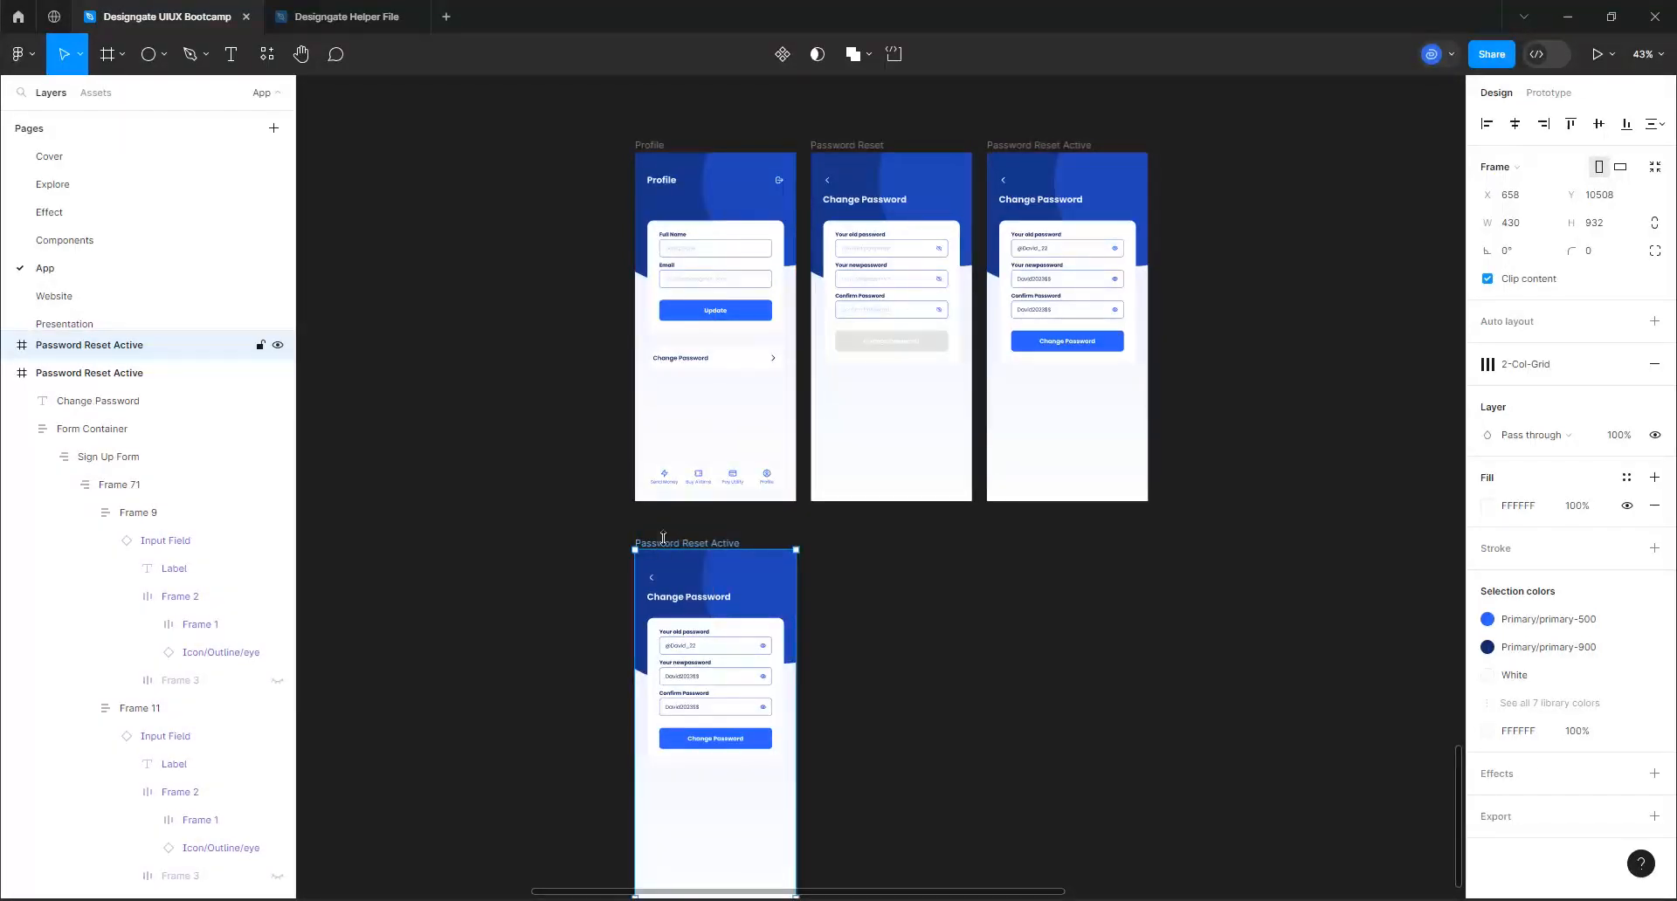
Rename the duplicated frame below Profile as "Transaction Sumarry"
scroll(662, 538, "down", 2)
scroll(707, 489, "up", 3, "ctrl")
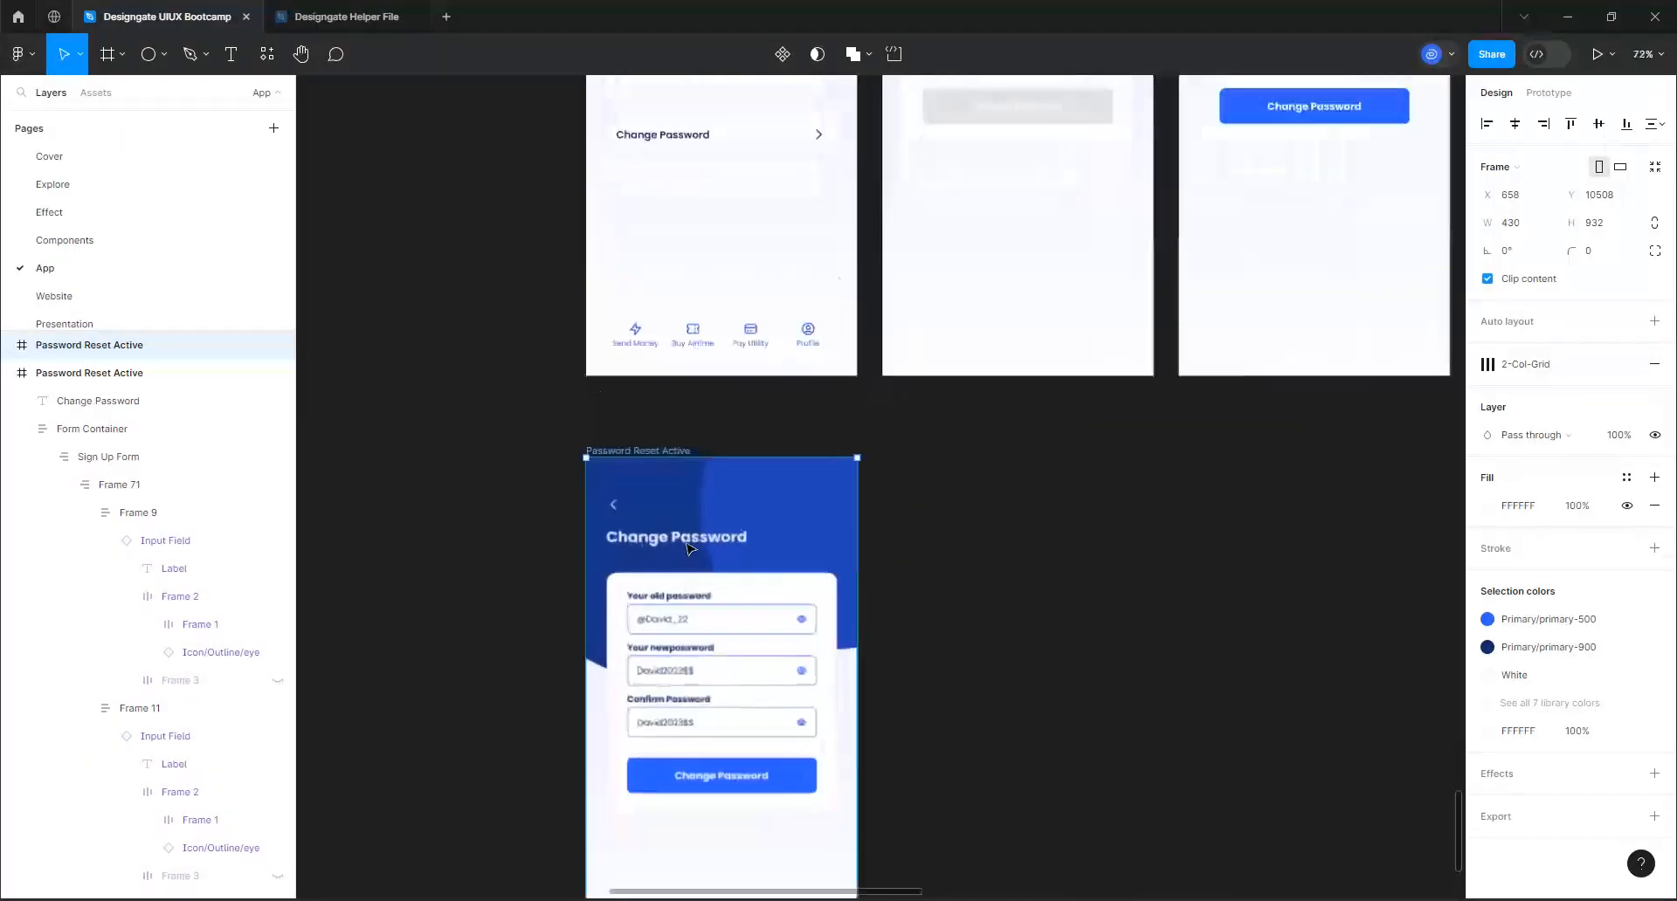
scroll(655, 519, "up", 5, "ctrl")
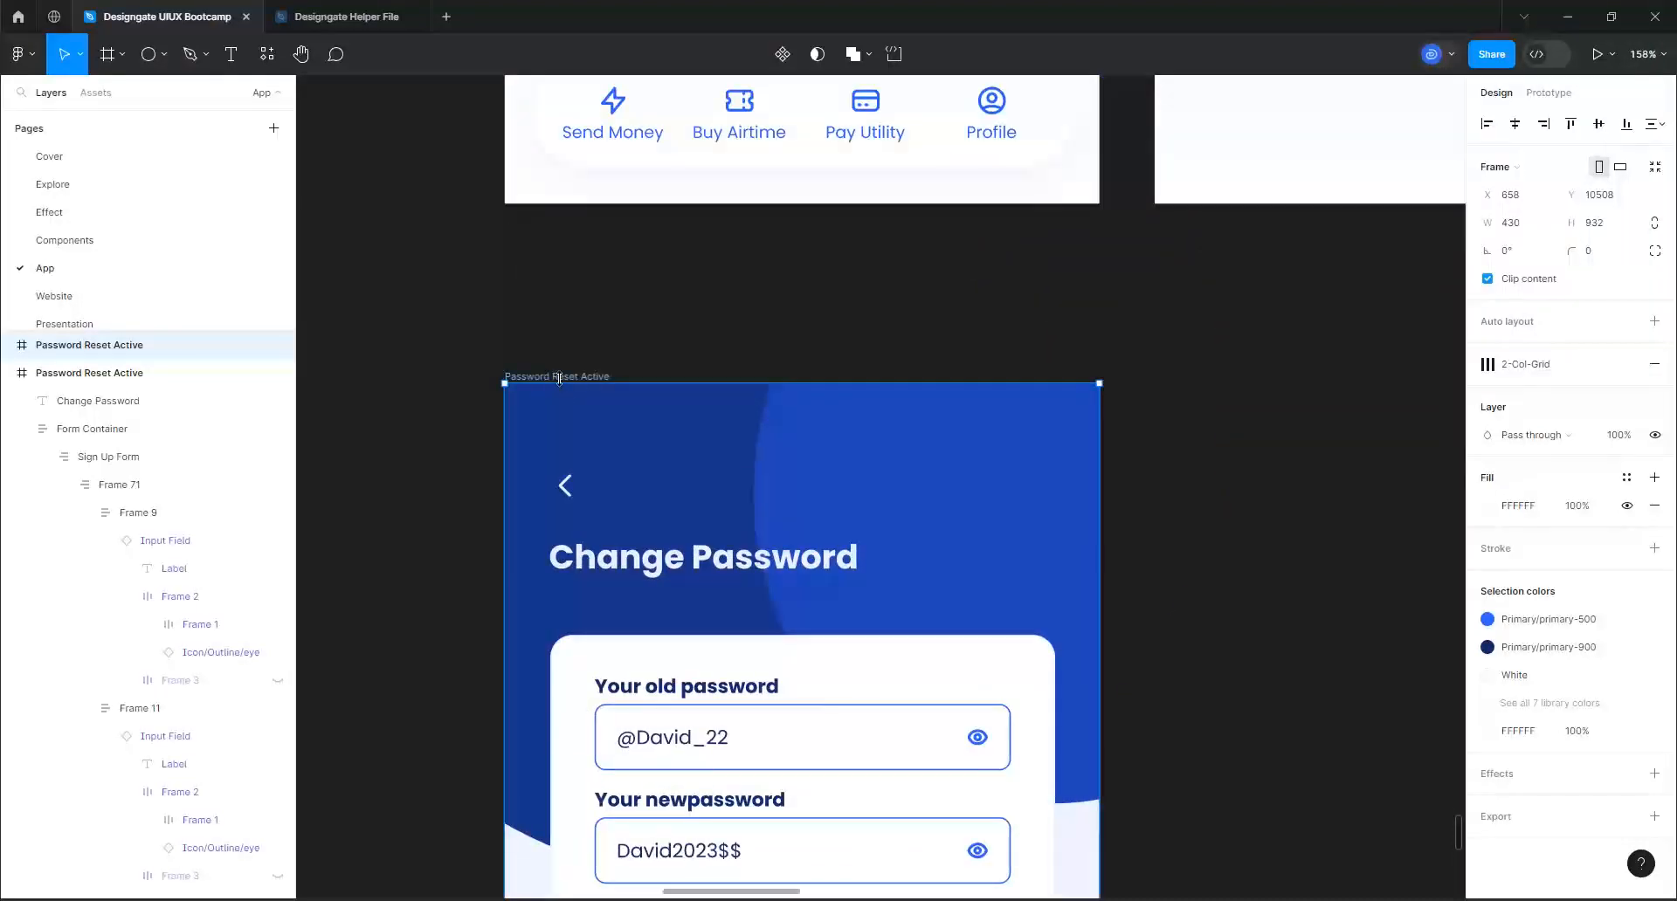
double_click(558, 377)
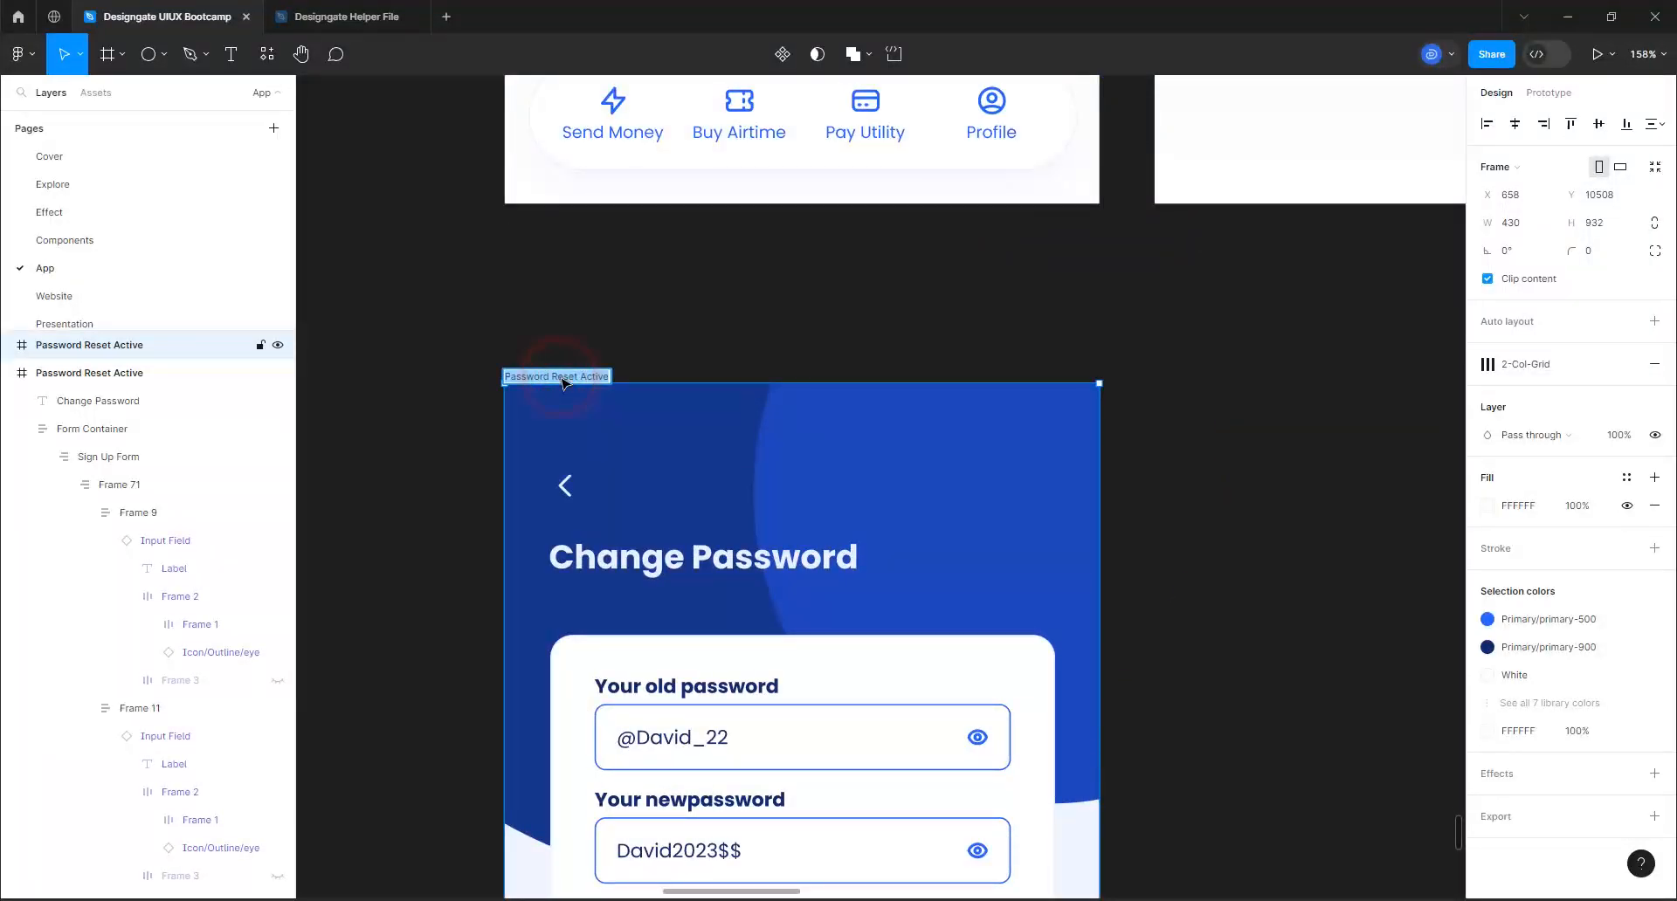
key("BackSpace")
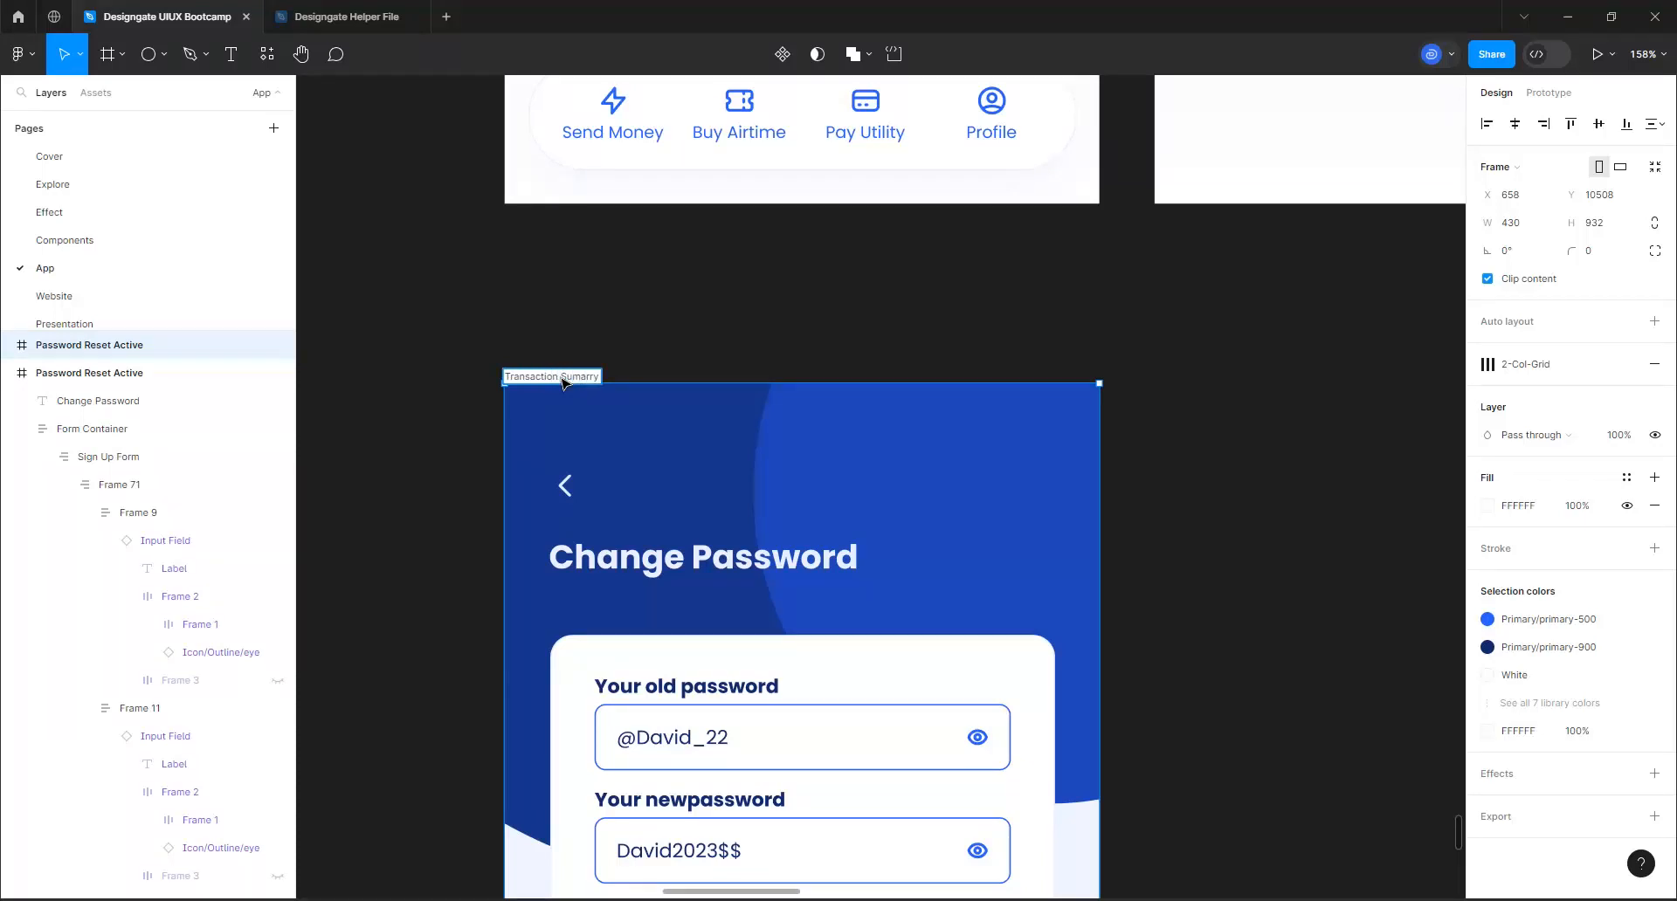
type("Transaction Sumarry")
key("Return")
Delete the password form container from the Transaction Sumarry frame and hide its BG Graphics layer
scroll(623, 332, "down", 4)
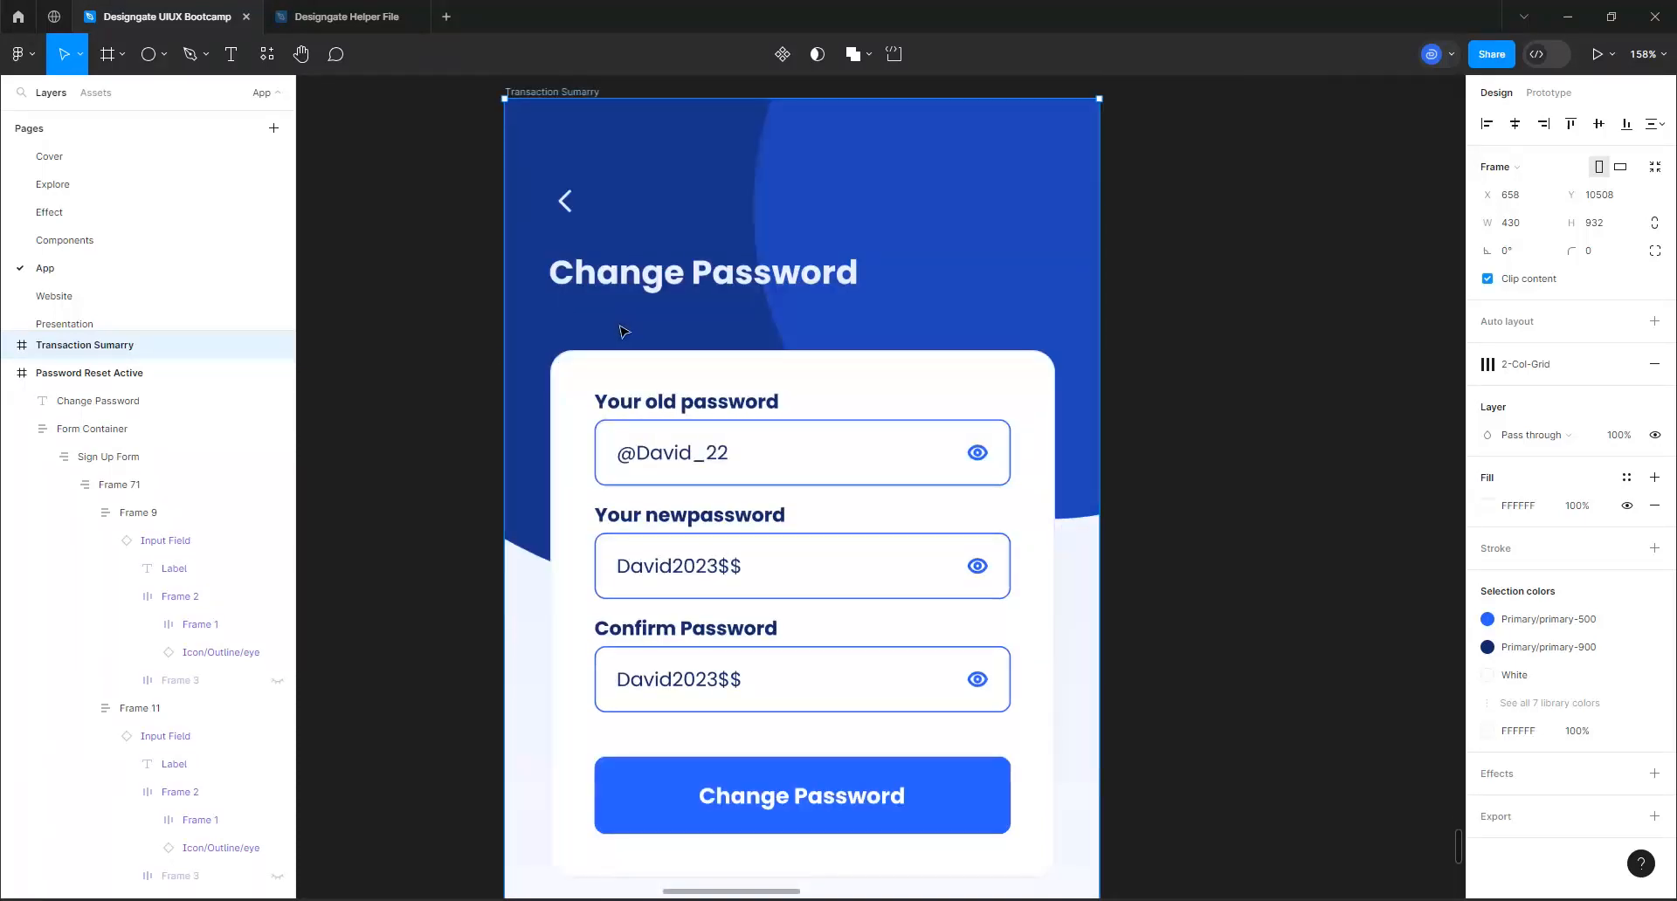
left_click(736, 433)
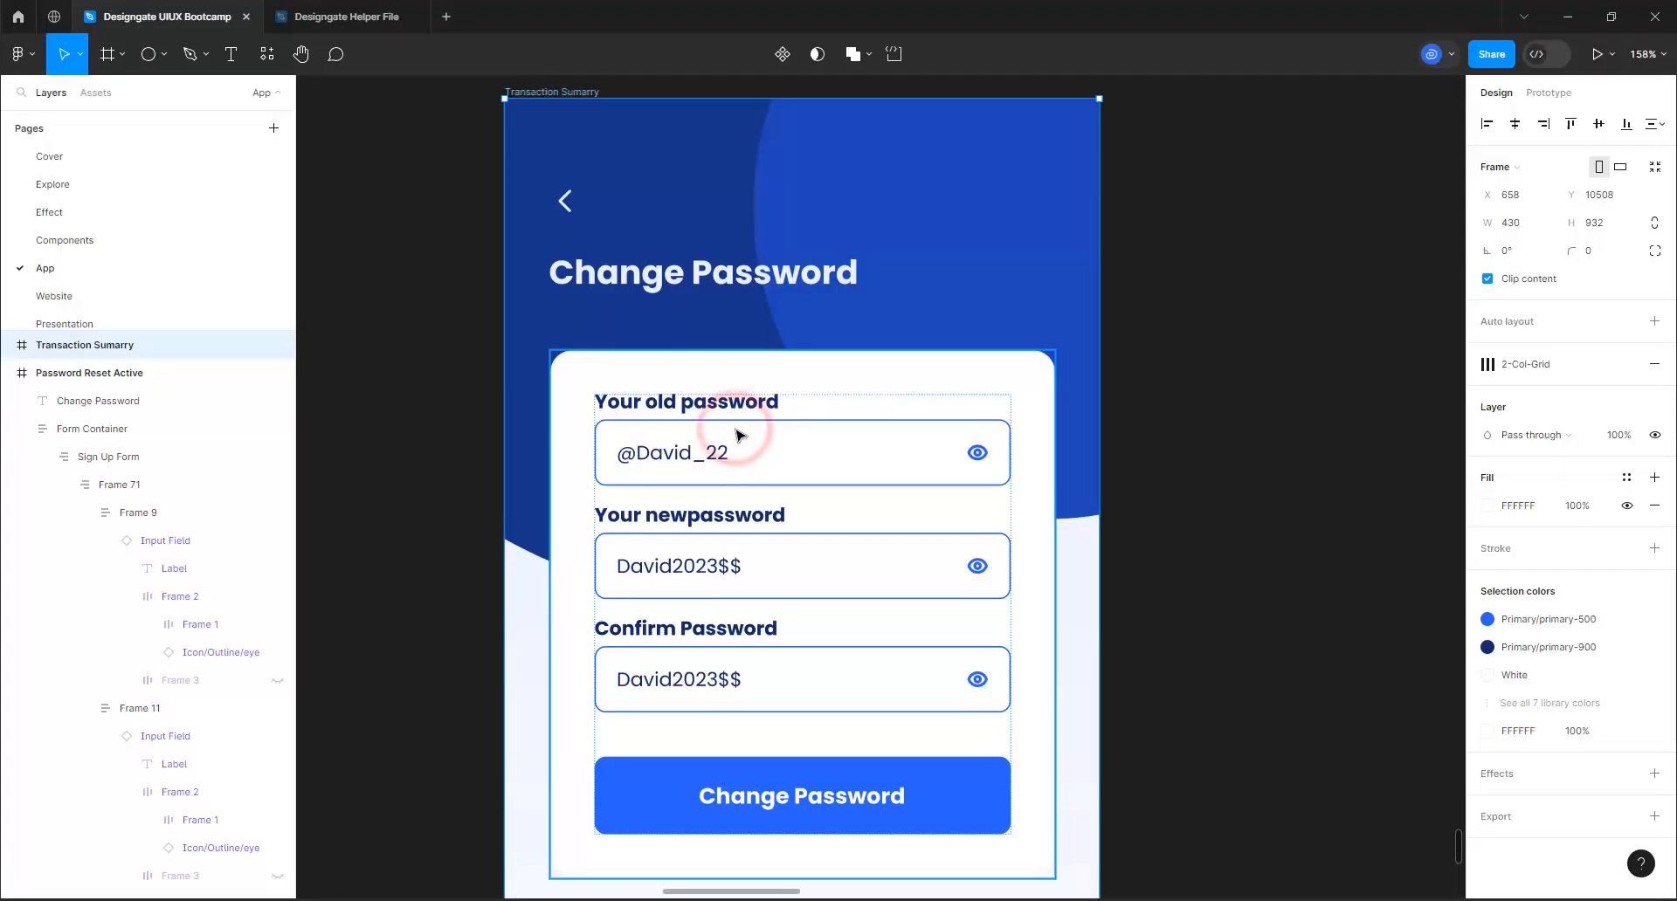
key("Delete")
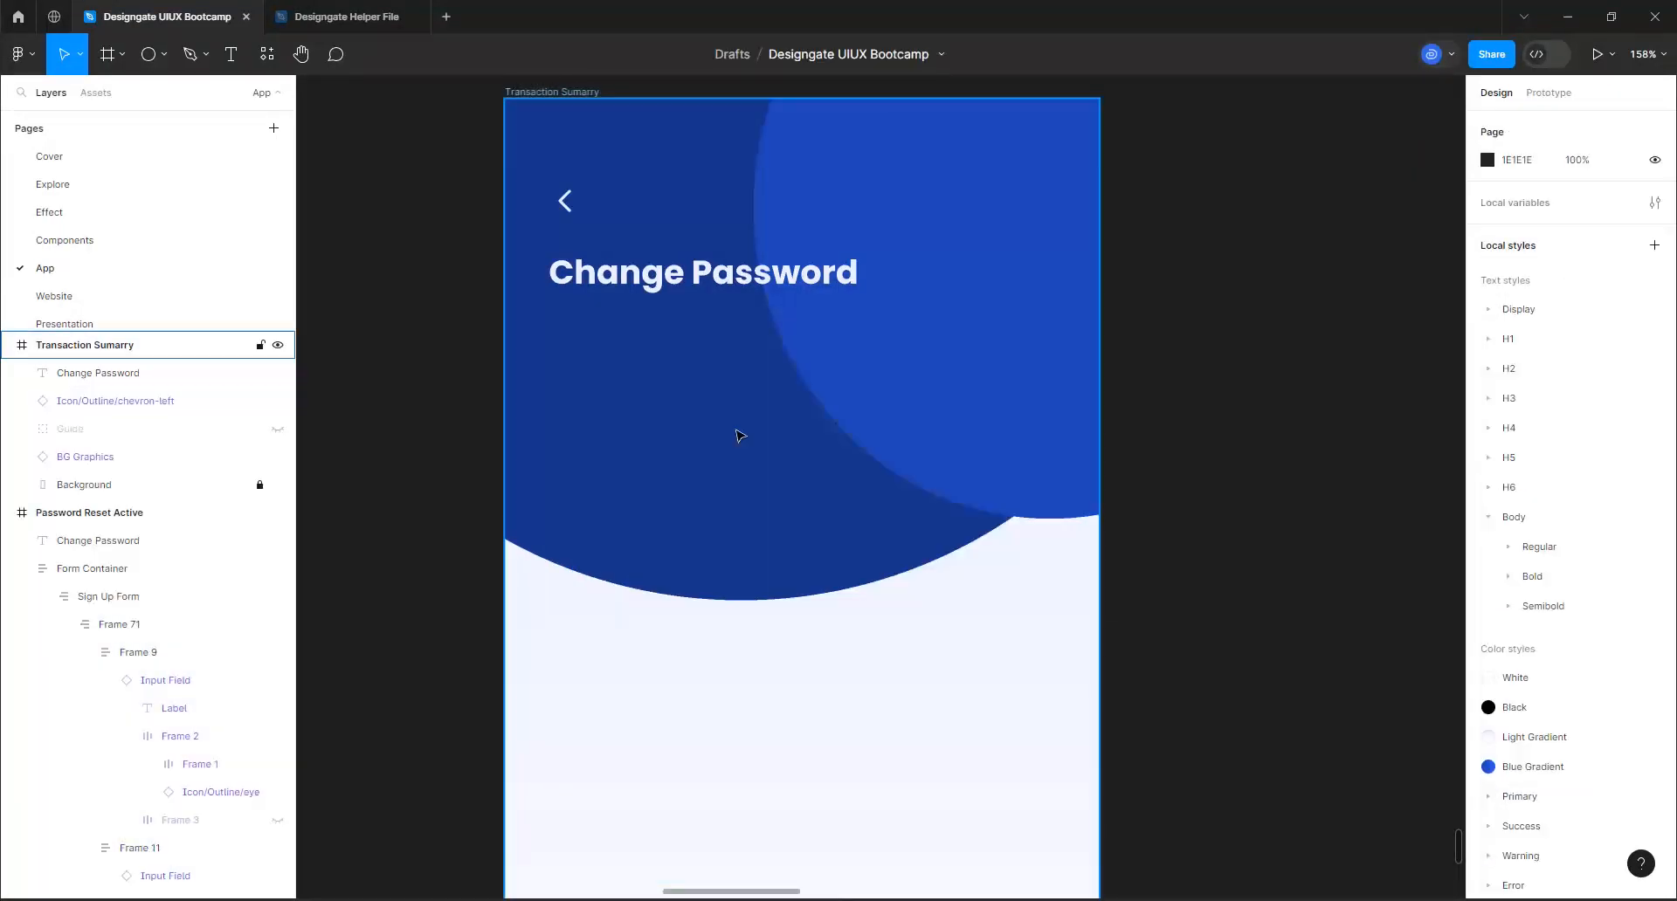
left_click(736, 510)
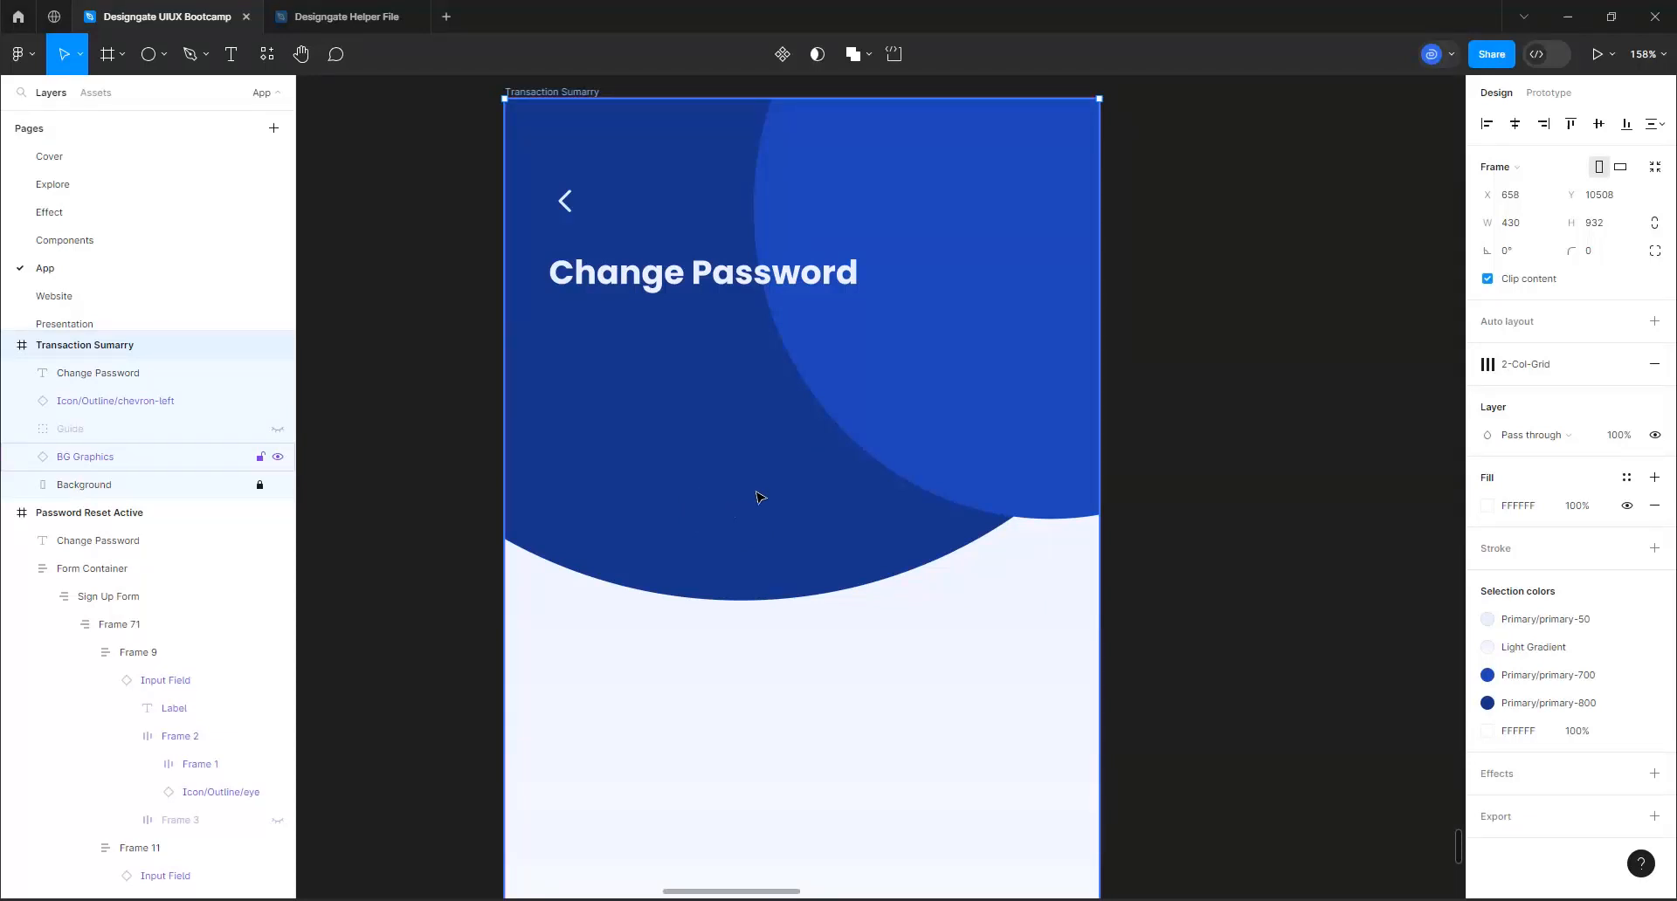
left_click(70, 457)
left_click(278, 459)
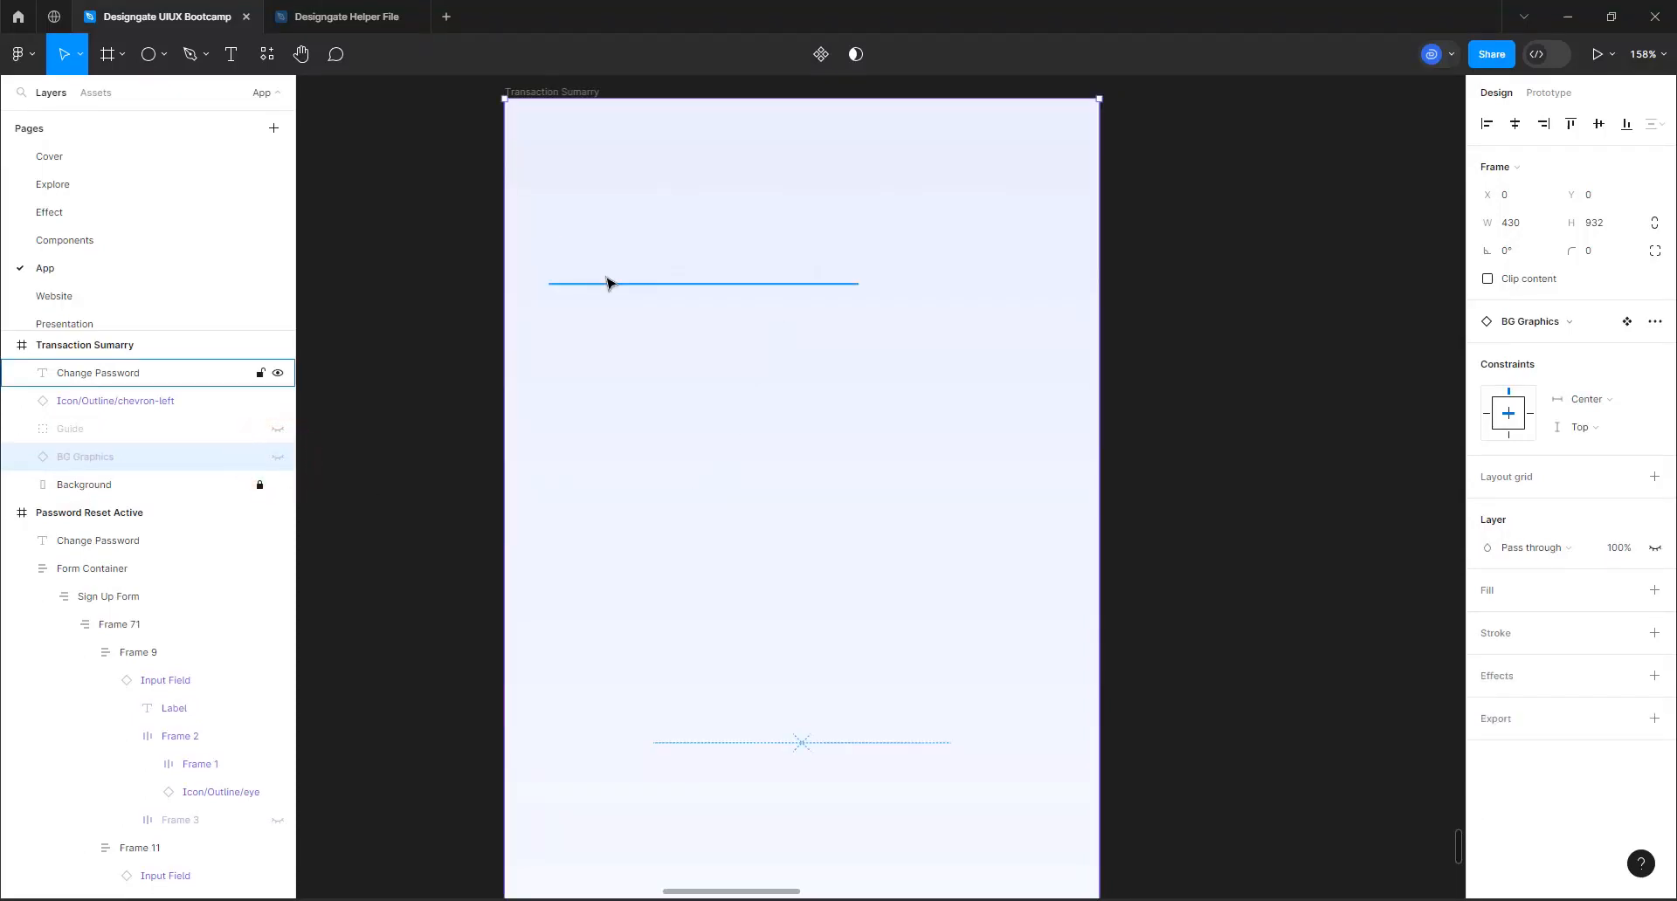
Recolor the Change Password heading and back chevron in the Transaction Sumarry frame with the primary-900 style
left_click(606, 277)
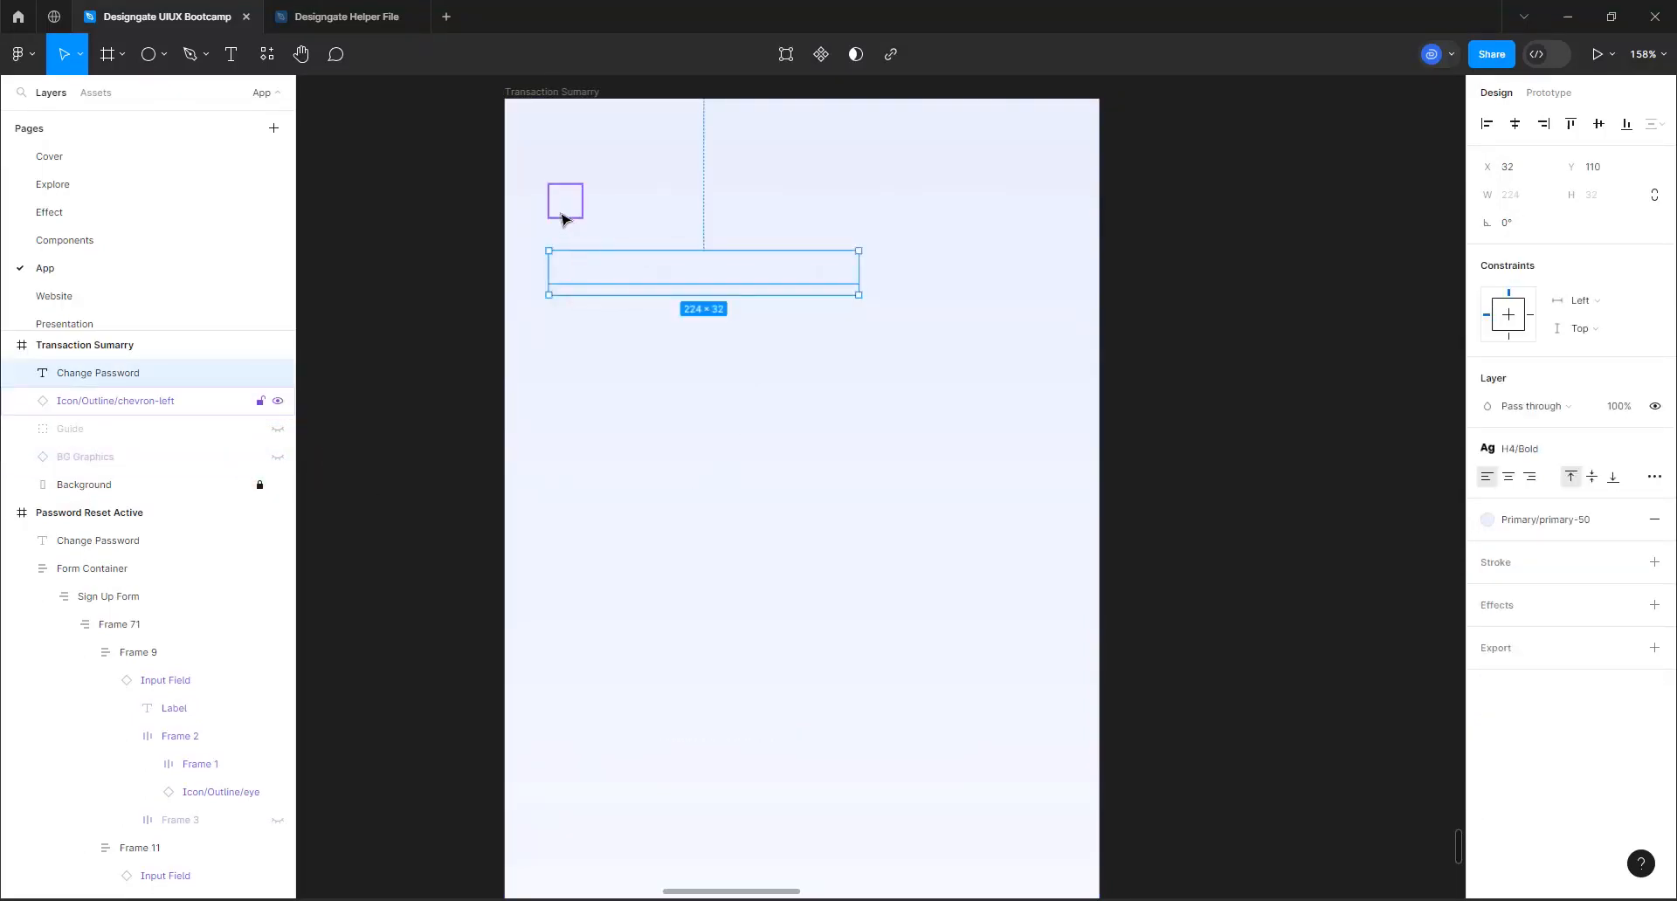
left_click(563, 205, "shift")
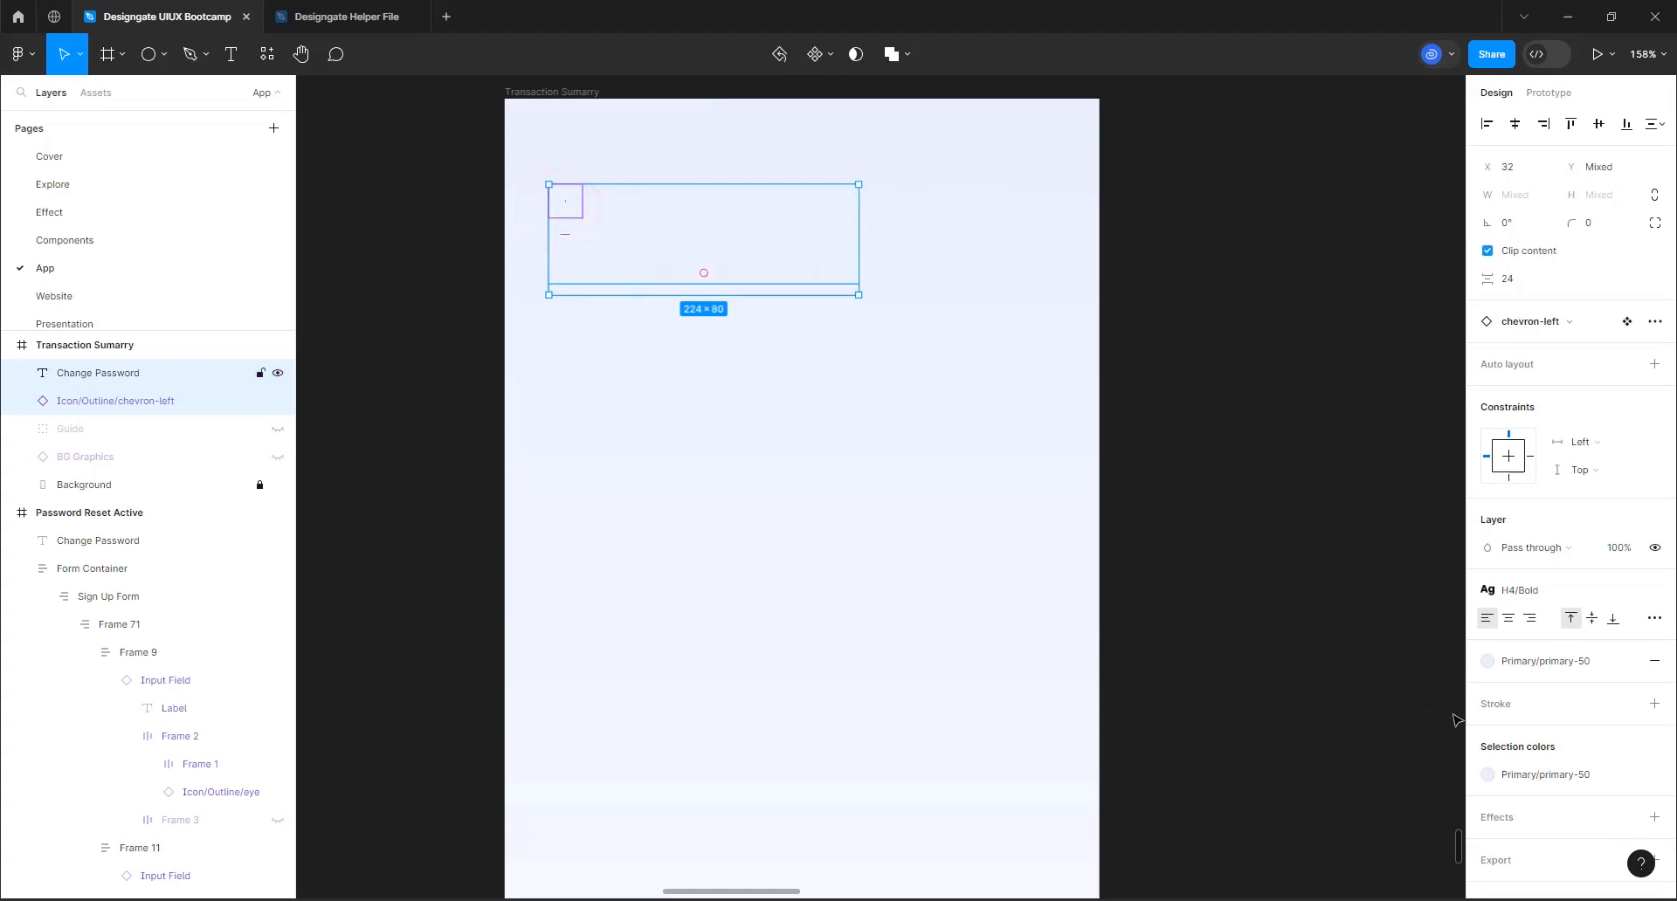
left_click(1534, 772)
scroll(1394, 732, "down", 3)
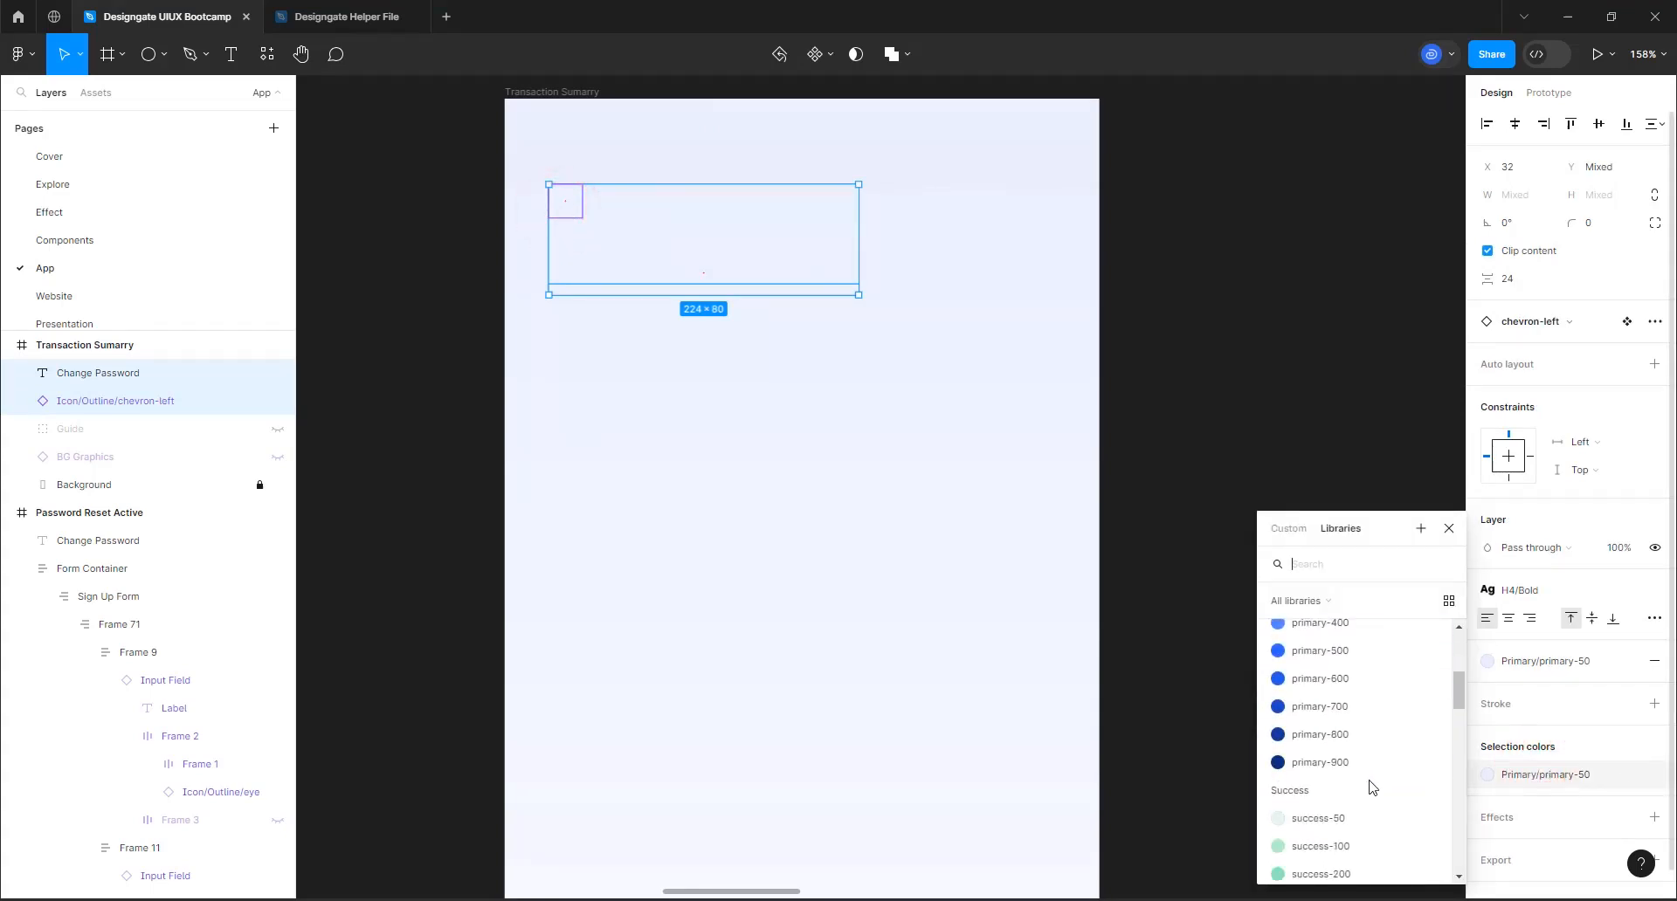
left_click(1358, 763)
left_click(1336, 592)
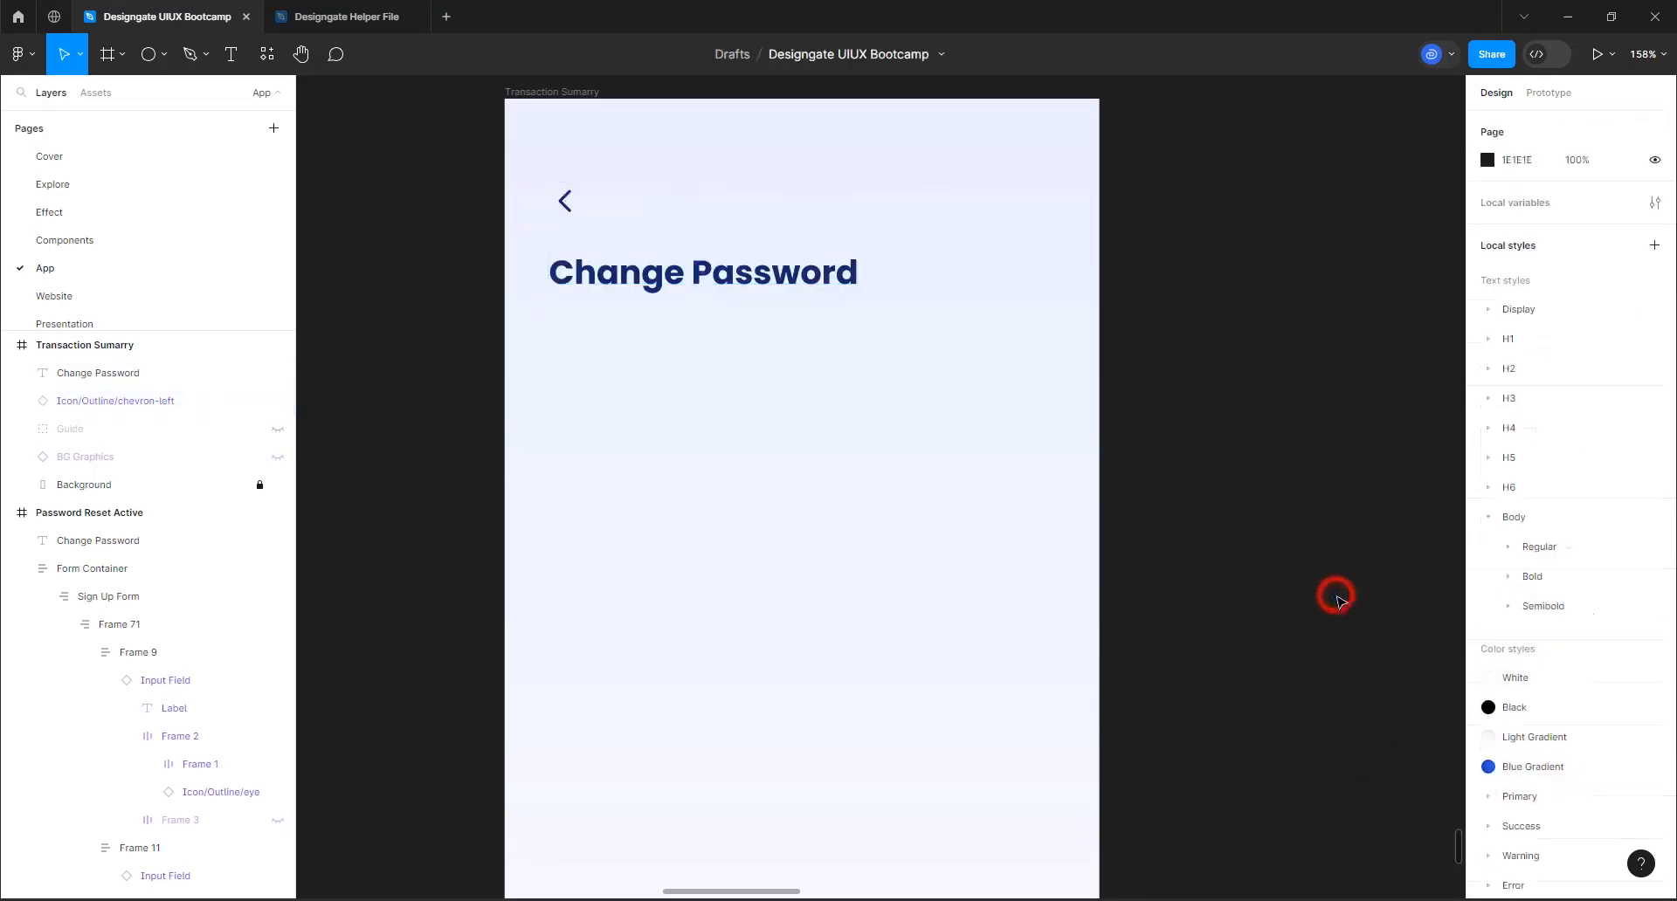
Replace the heading text in the Transaction Sumarry frame with "Transaction Summary"
left_click(631, 275)
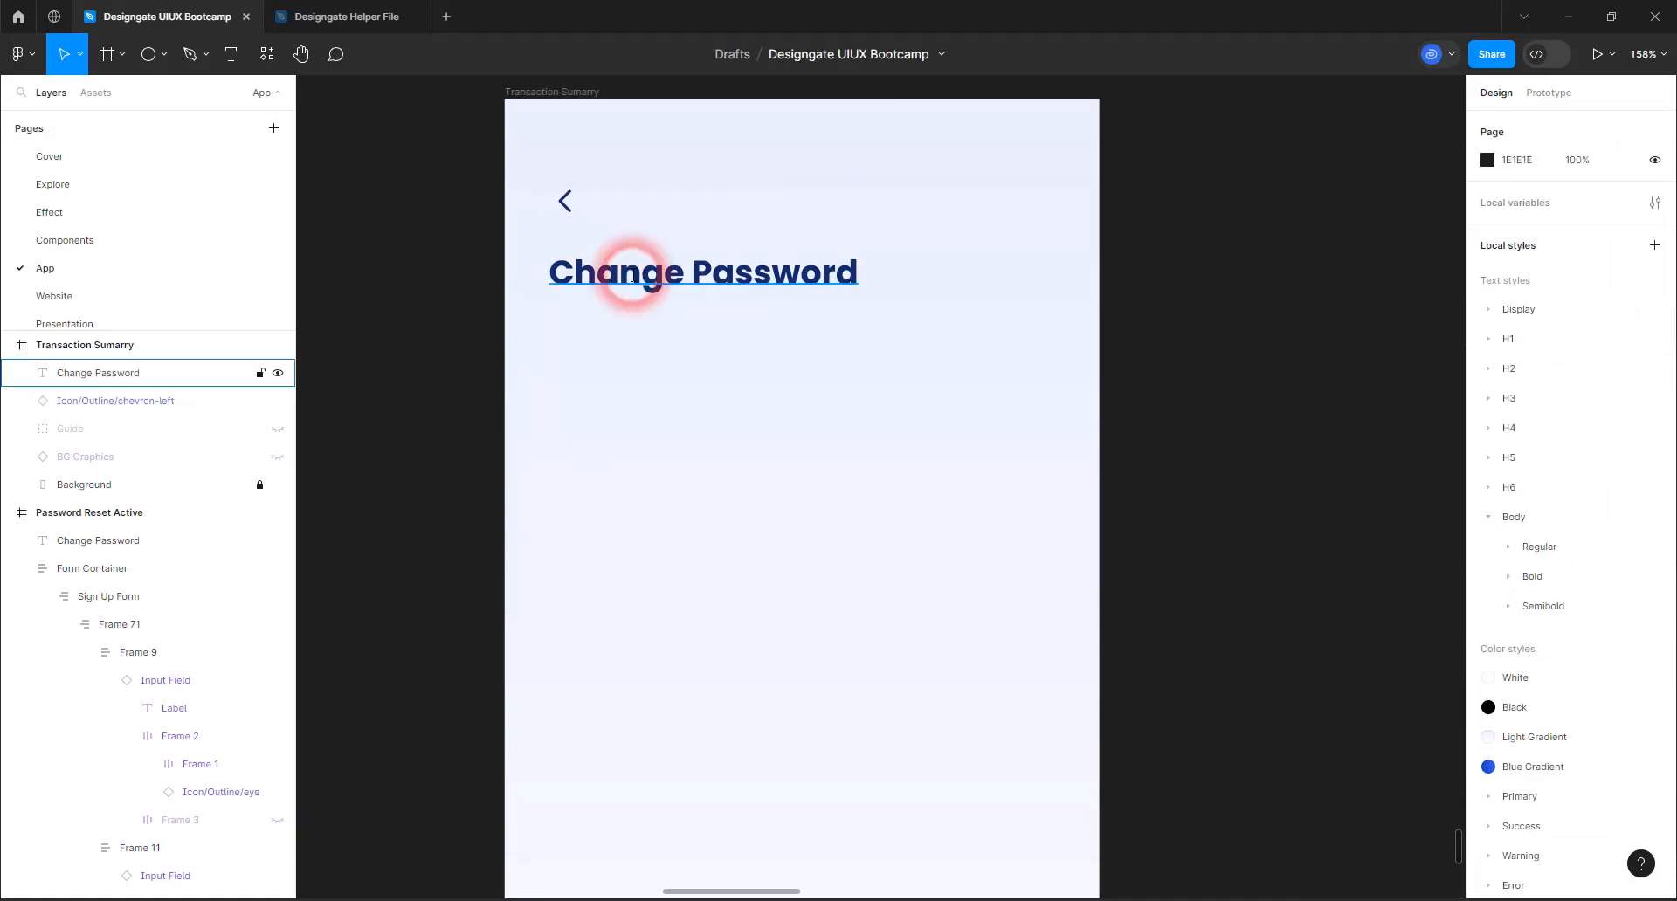
double_click(632, 275)
type("T")
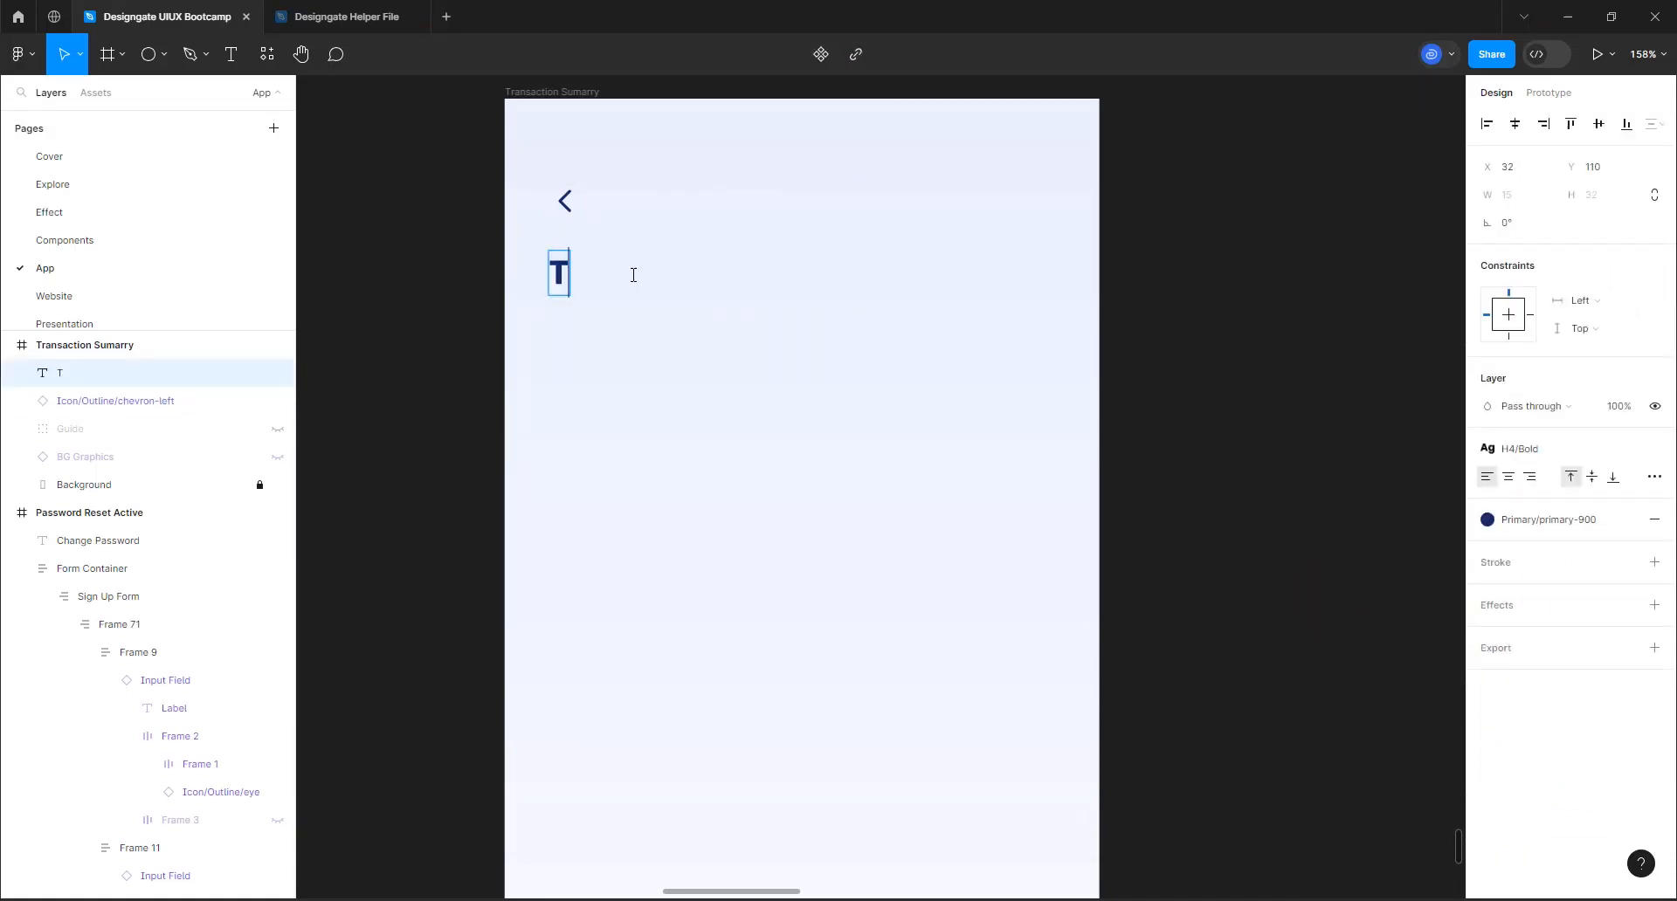
type("ransaction Sumam")
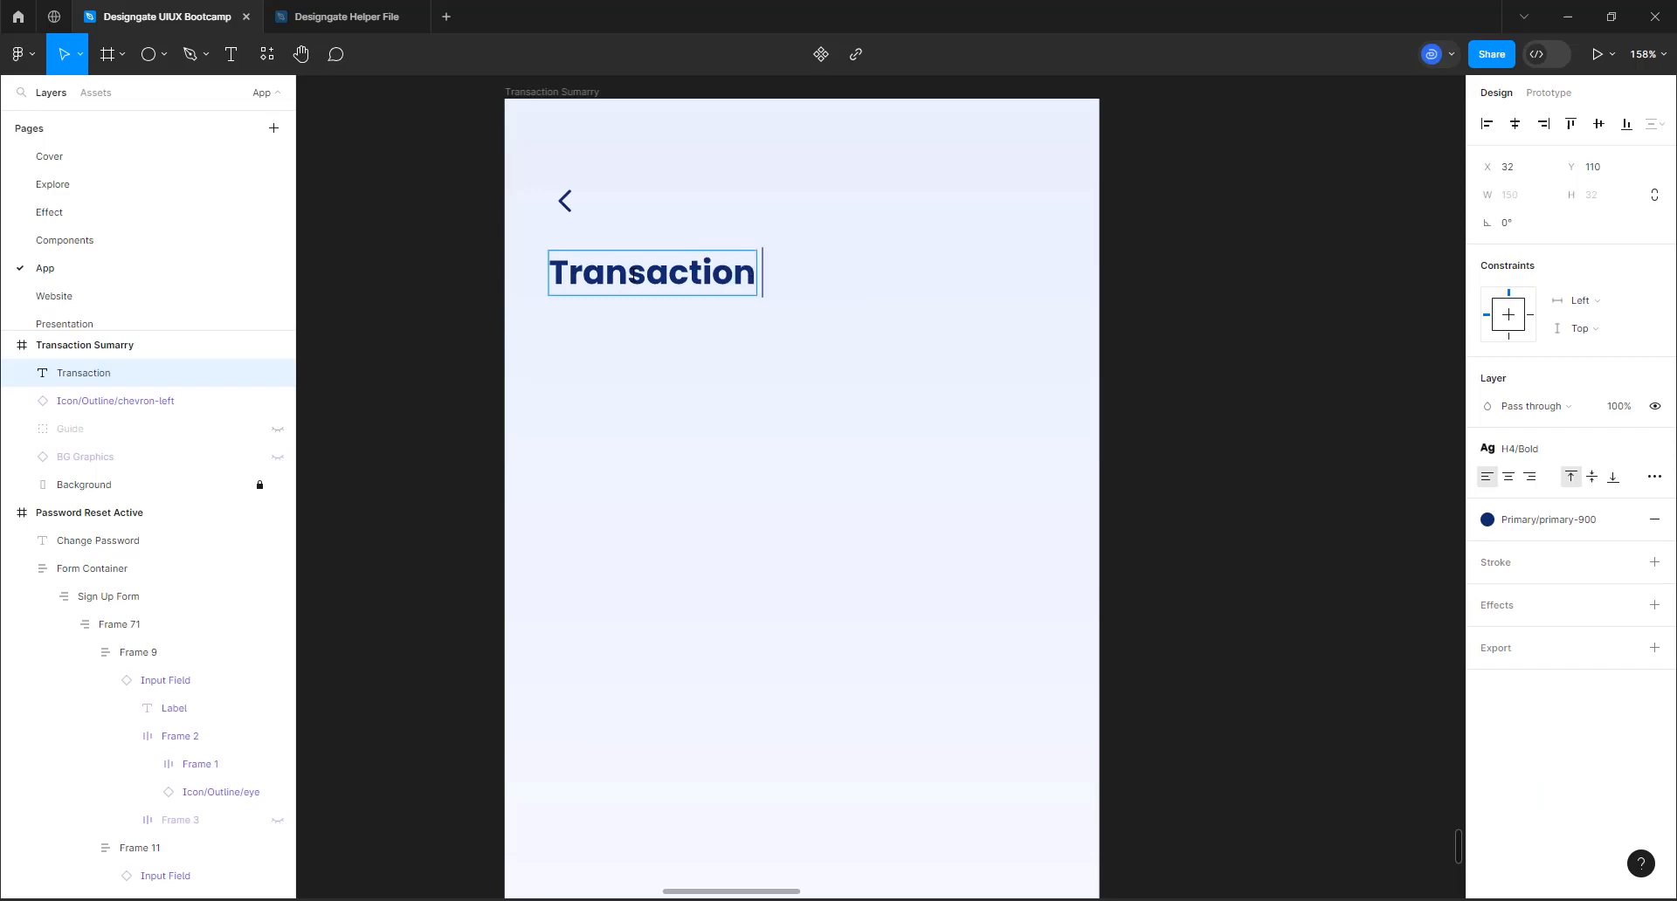
key("BackSpace")
key("BackSpace")
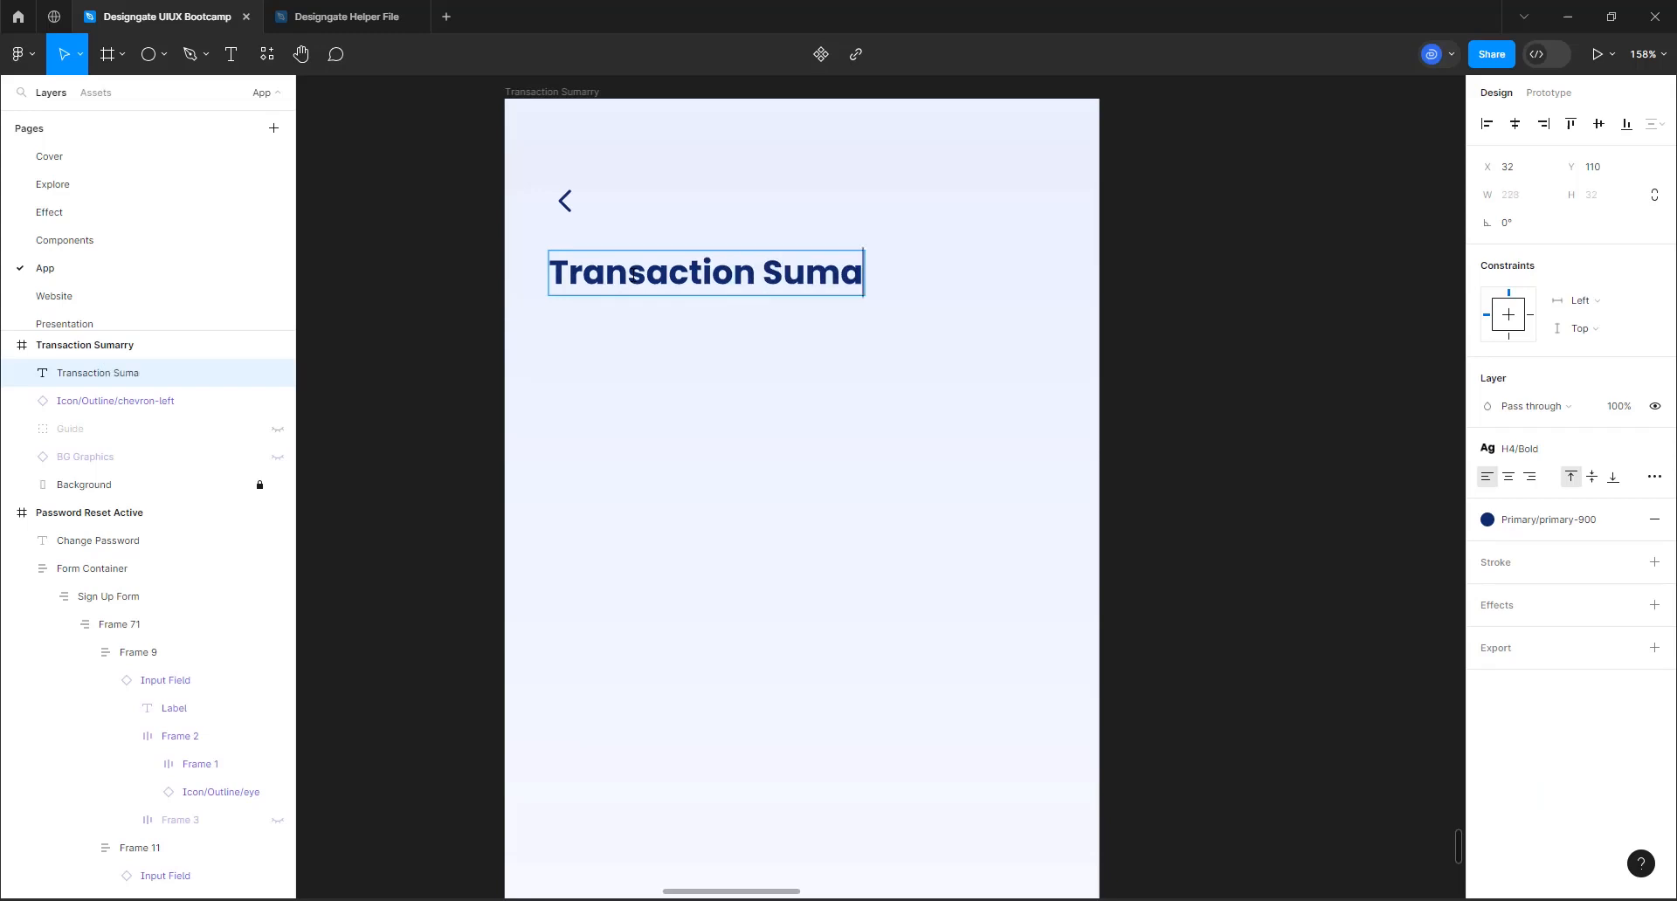
type("mary")
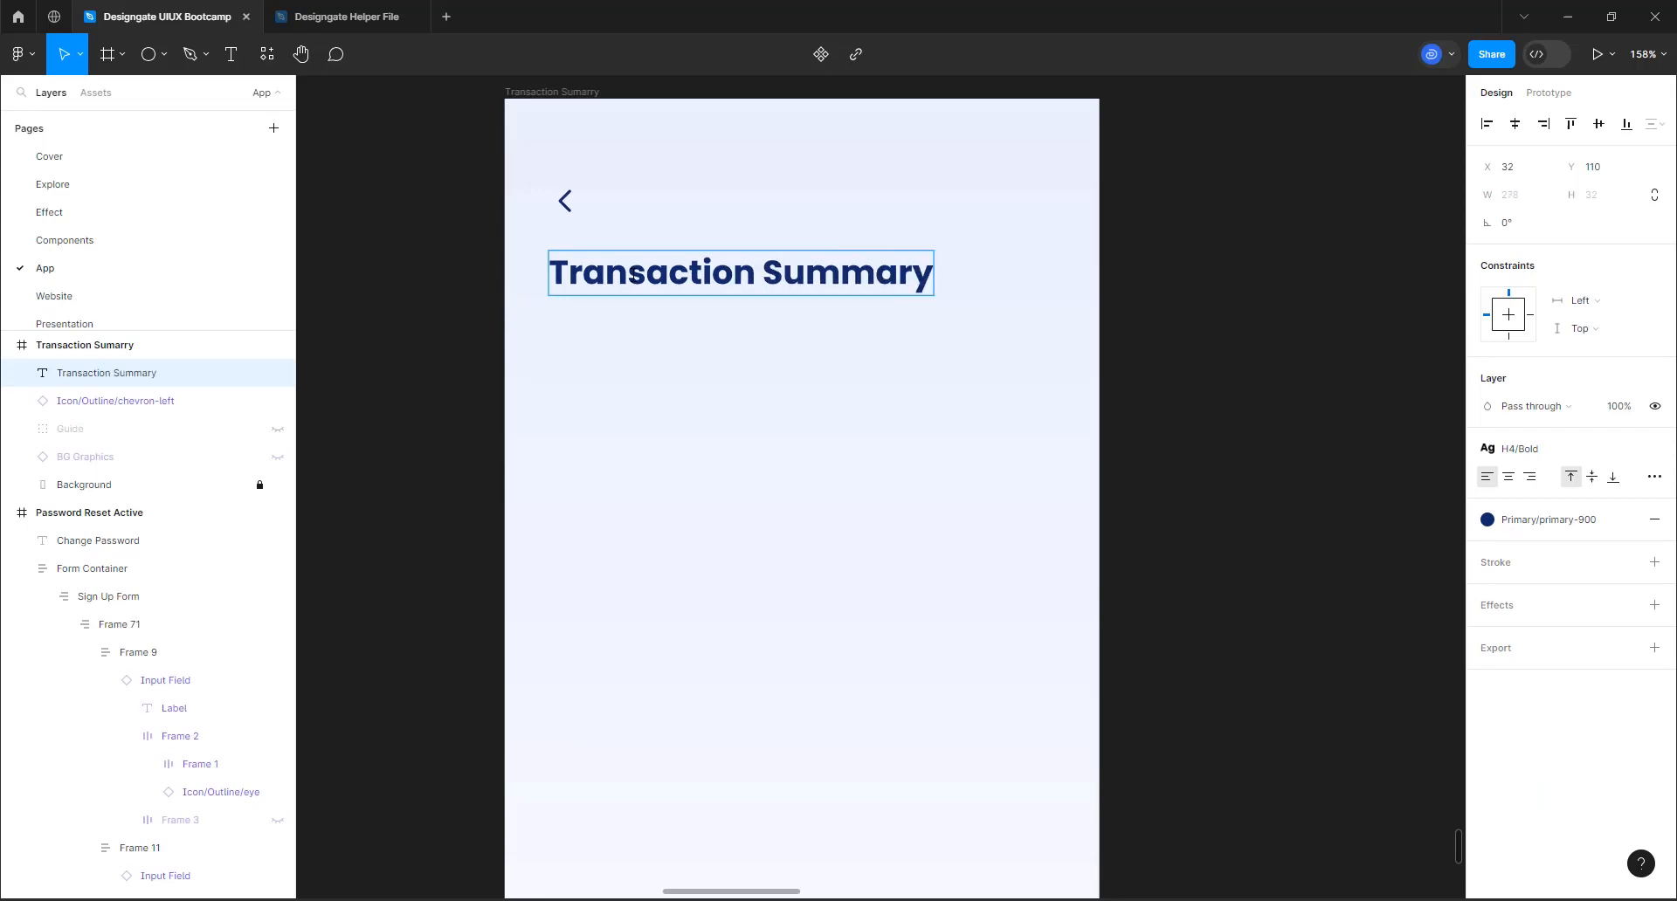
key("Escape")
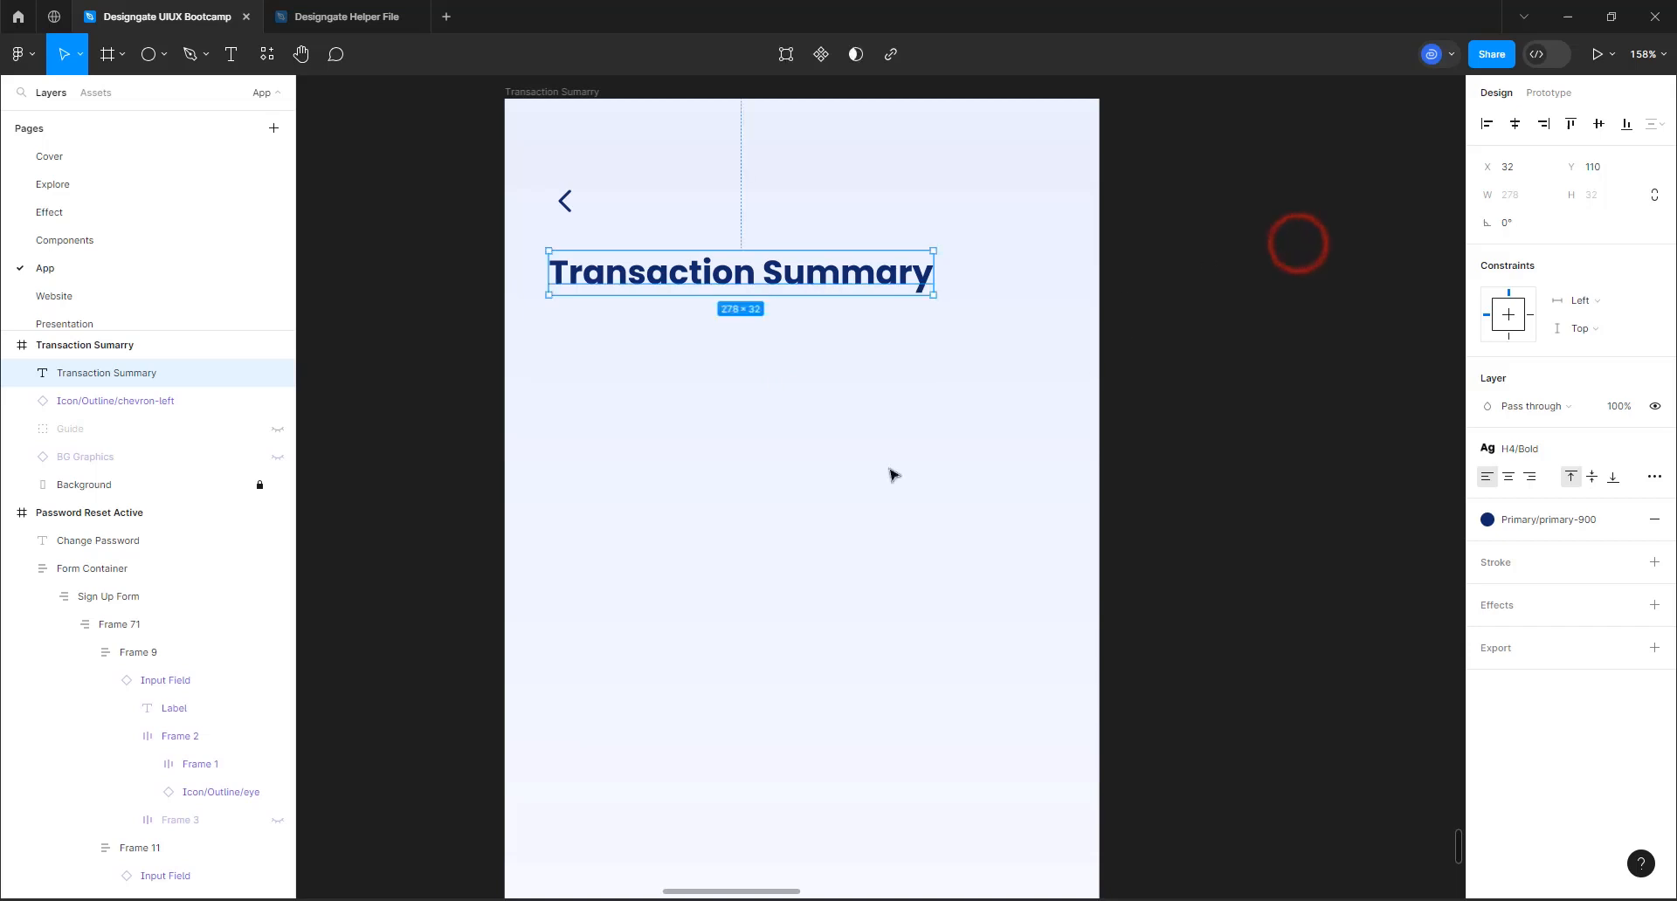
Run the Figpie plugin, move its window below the Transaction Summary heading, and deselect the heading
scroll(862, 318, "down", 5)
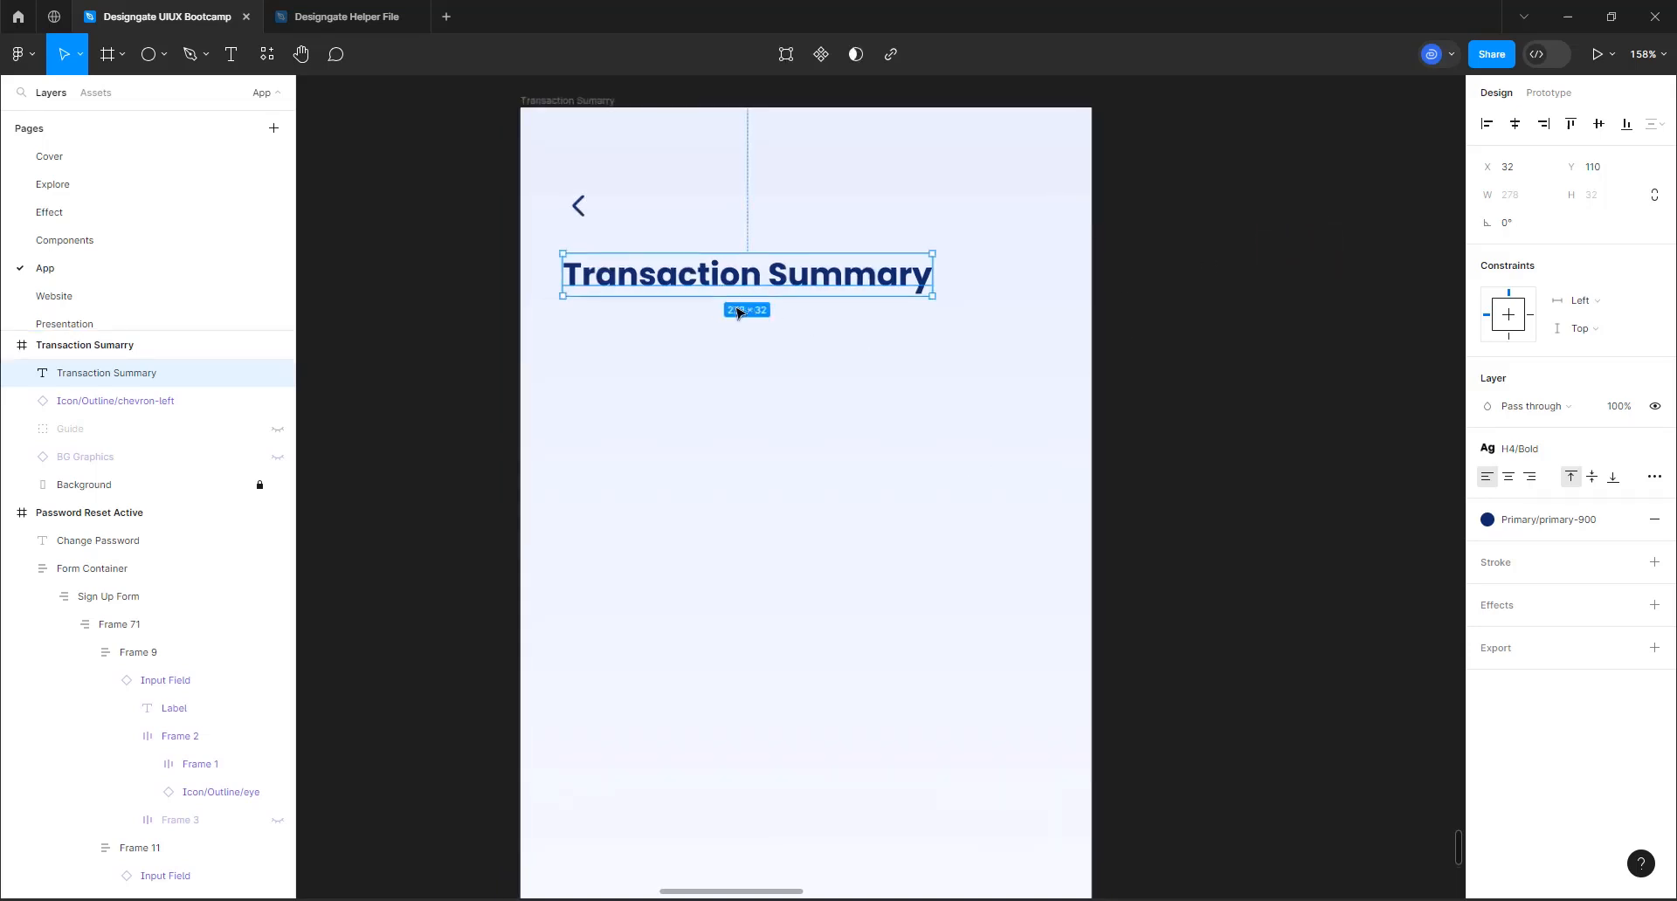
scroll(898, 501, "down", 4)
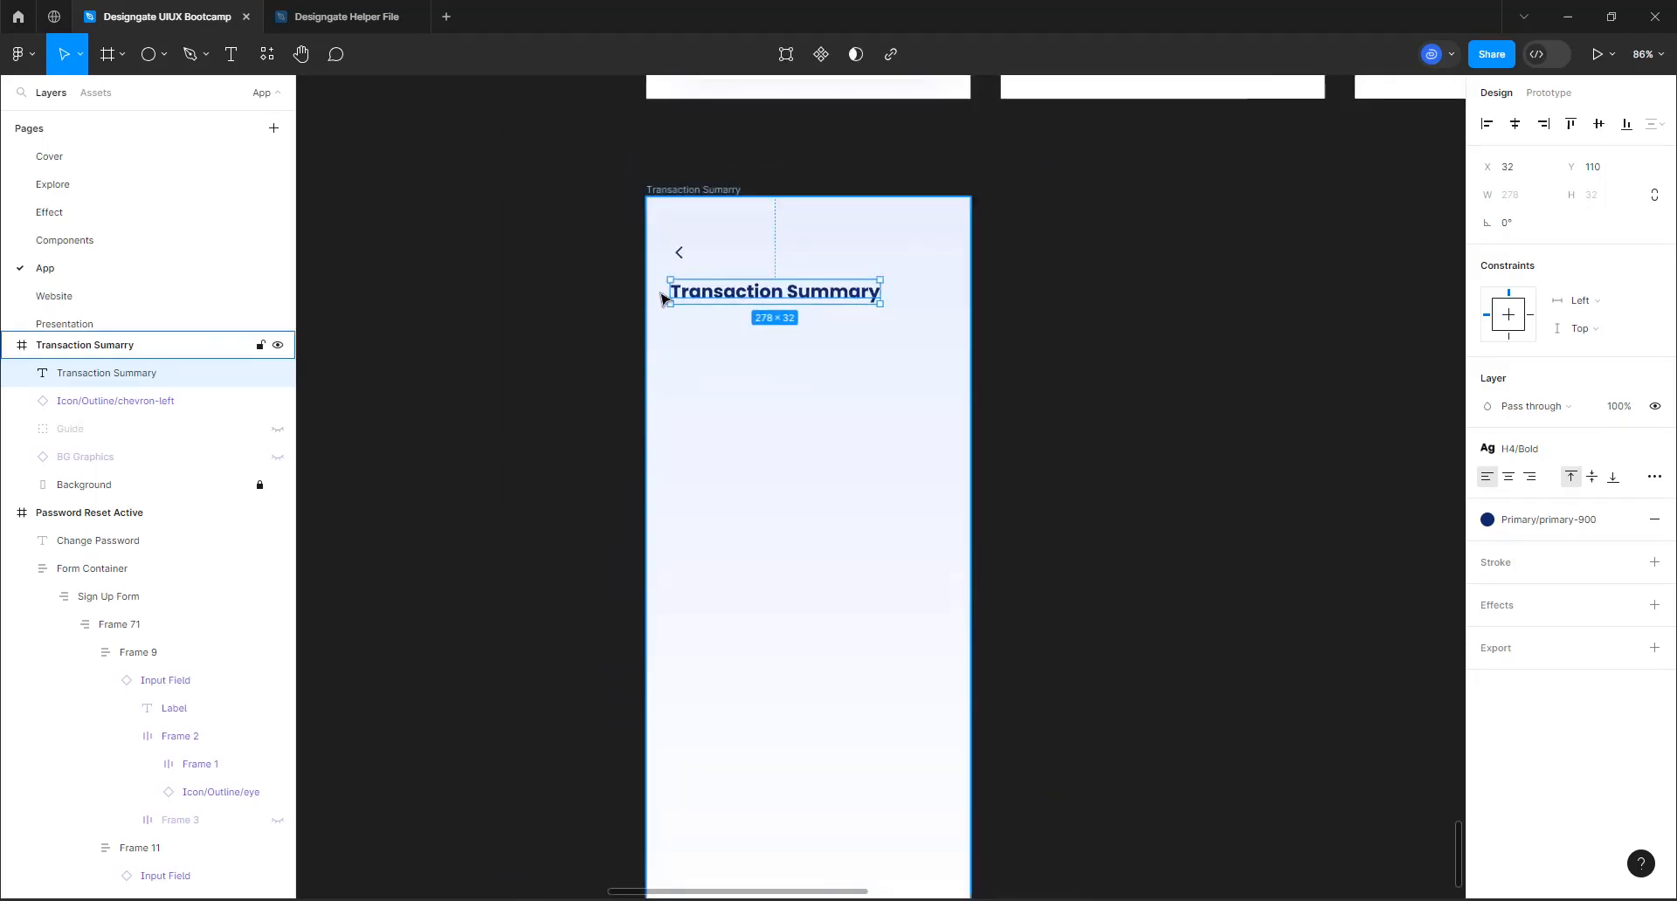
scroll(812, 570, "up", 2)
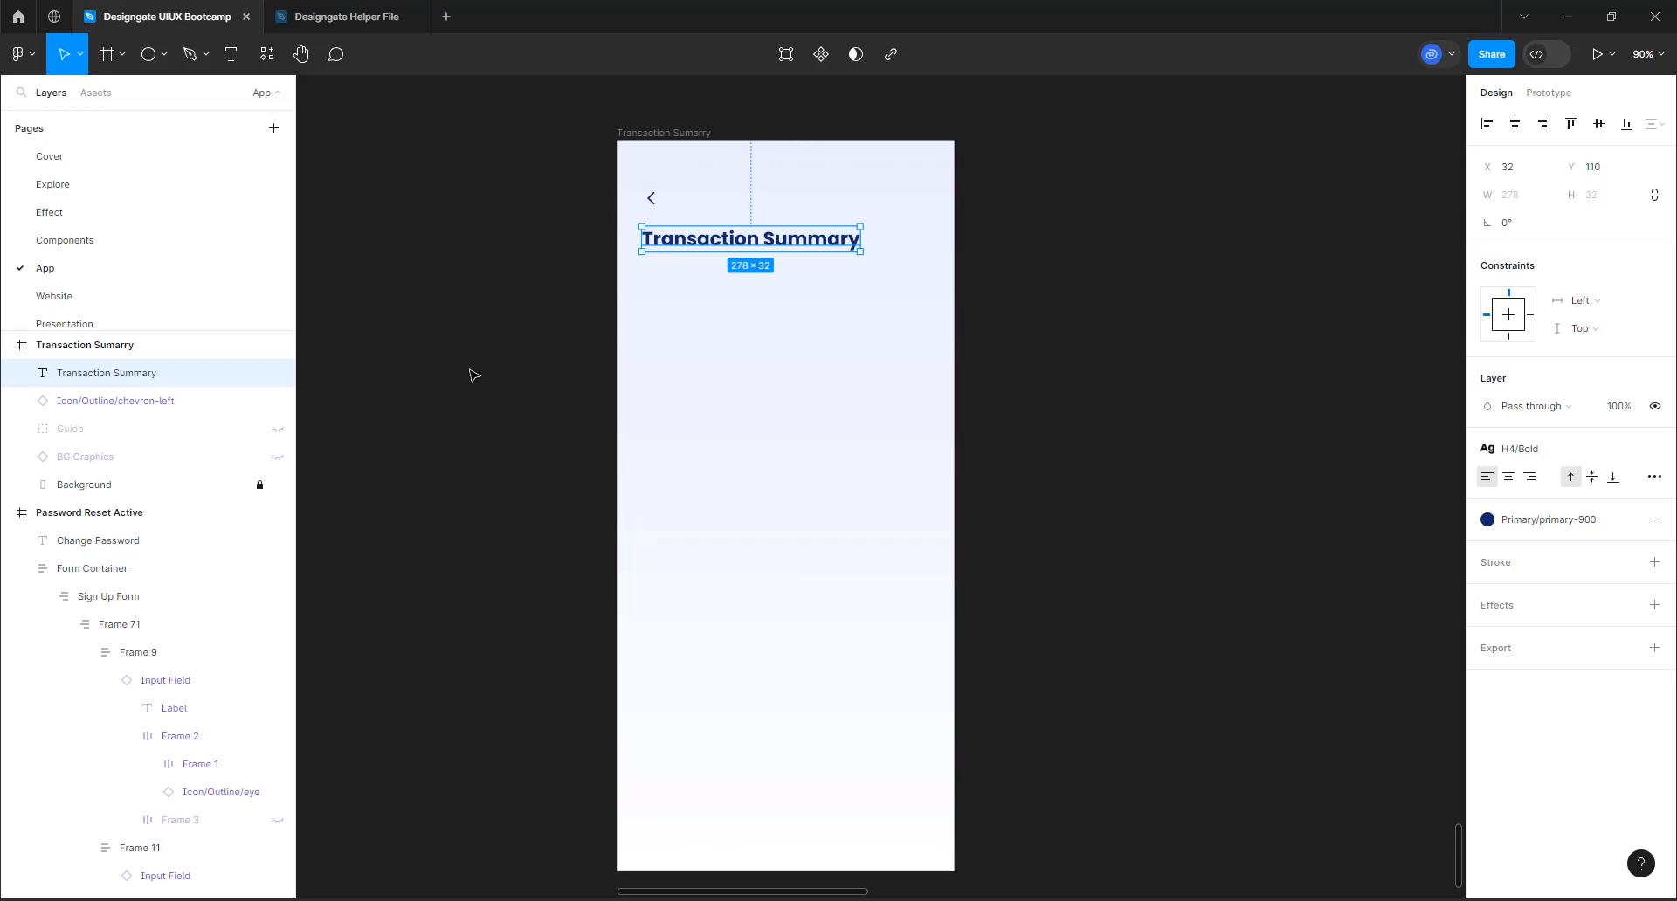
left_click(26, 55)
mouse_move(80, 299)
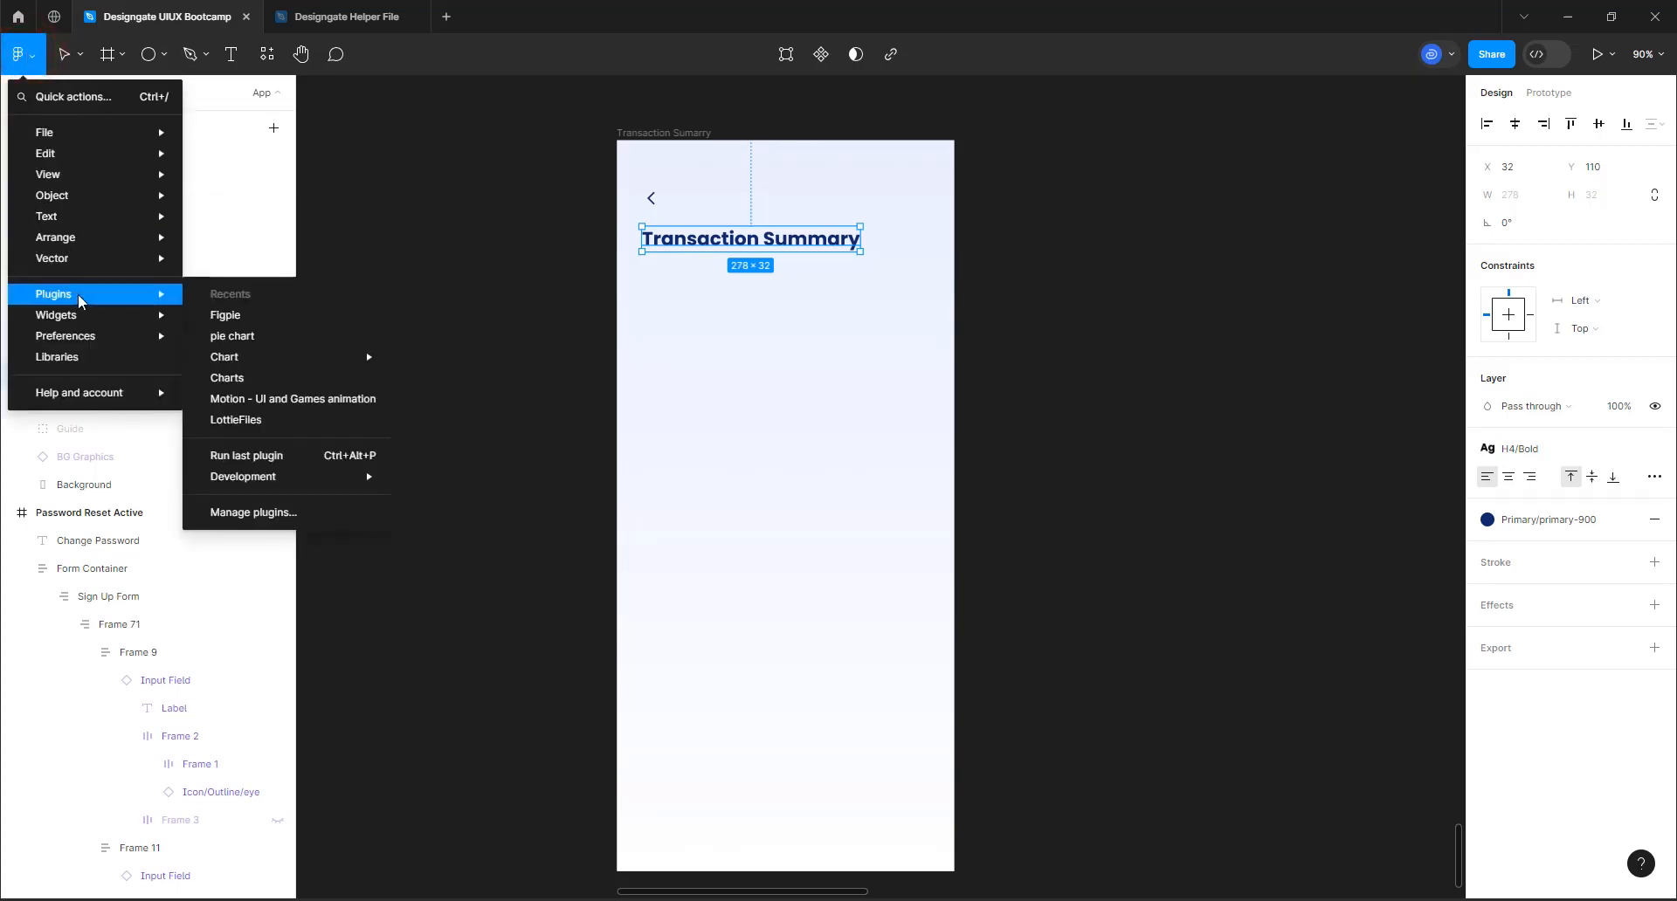
left_click(236, 315)
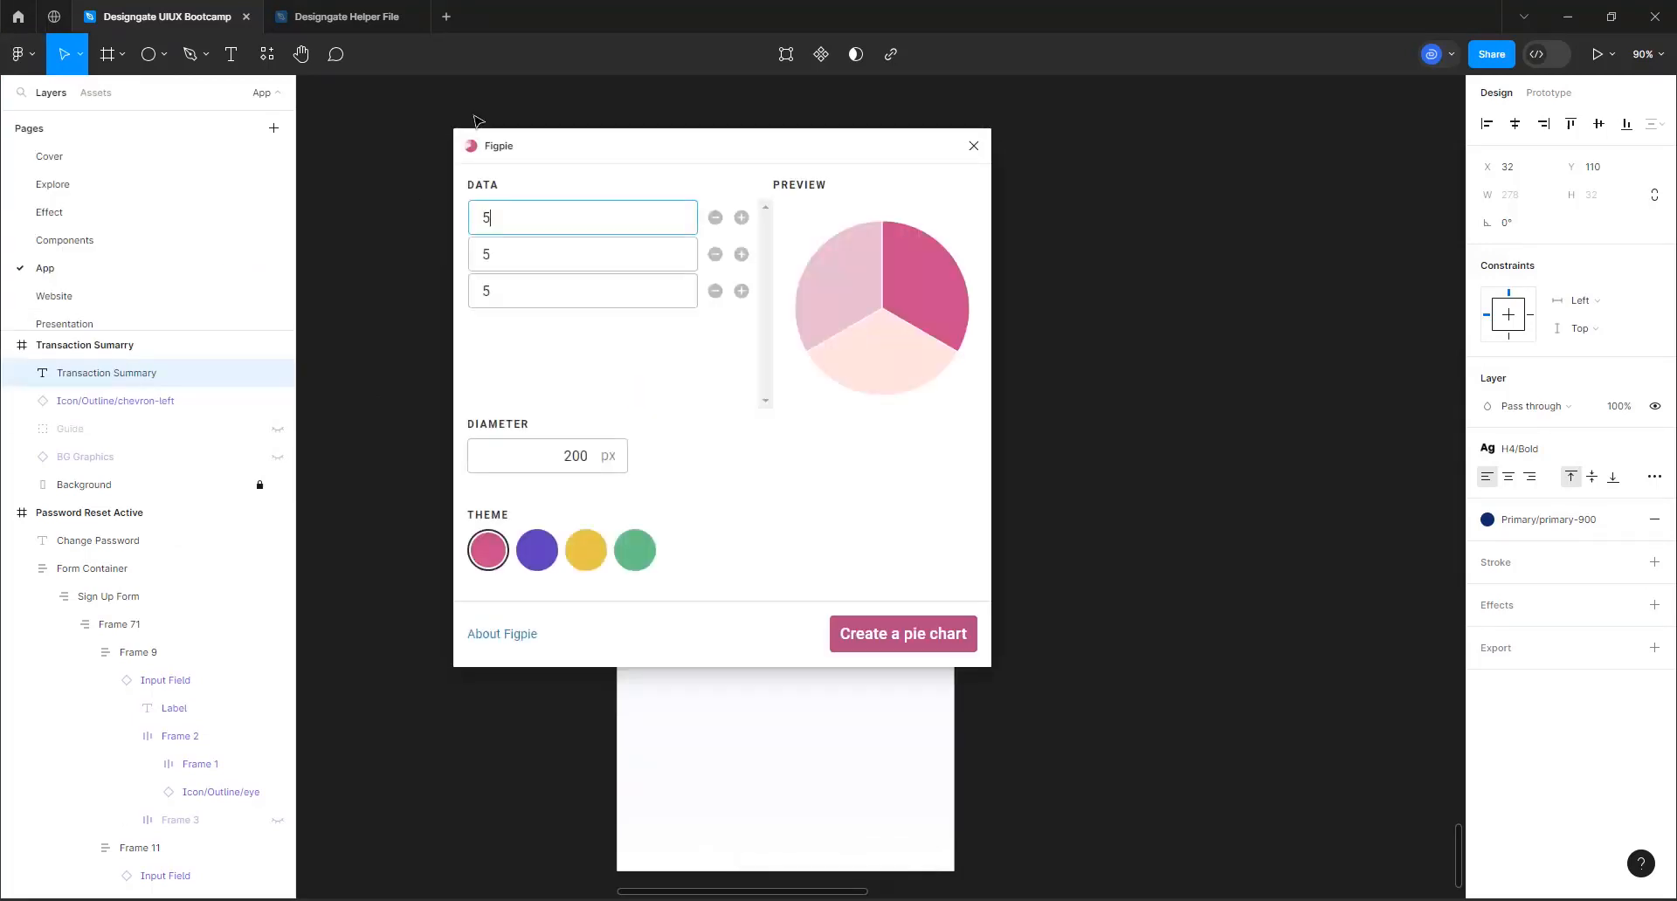
left_click_drag(593, 152, 553, 299)
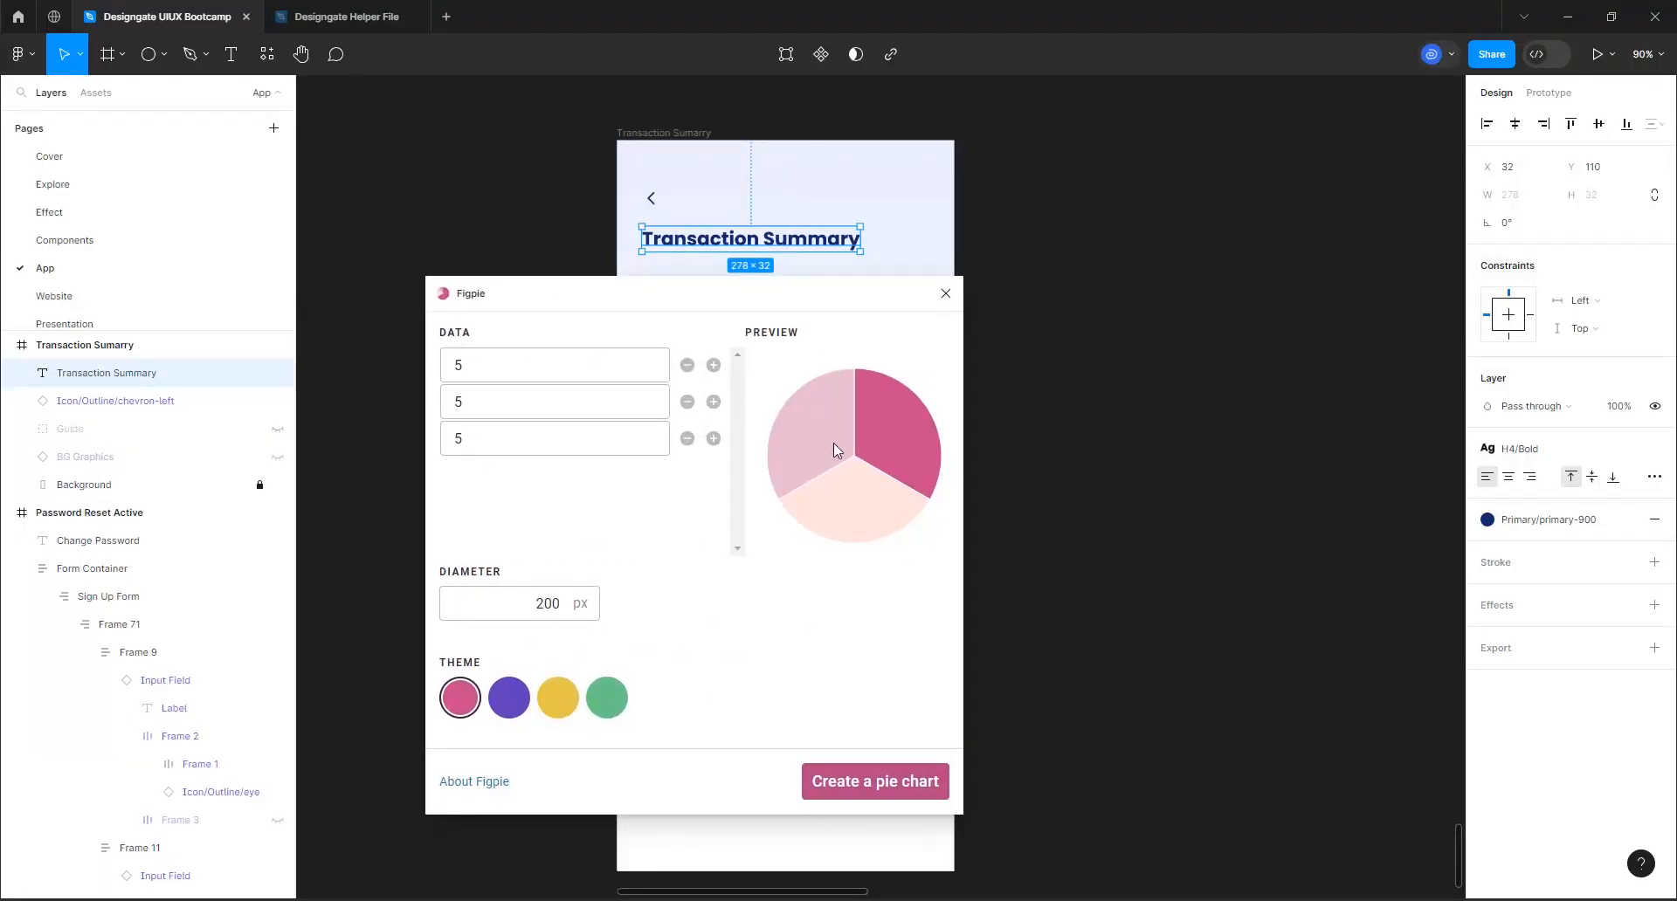
left_click(1074, 281)
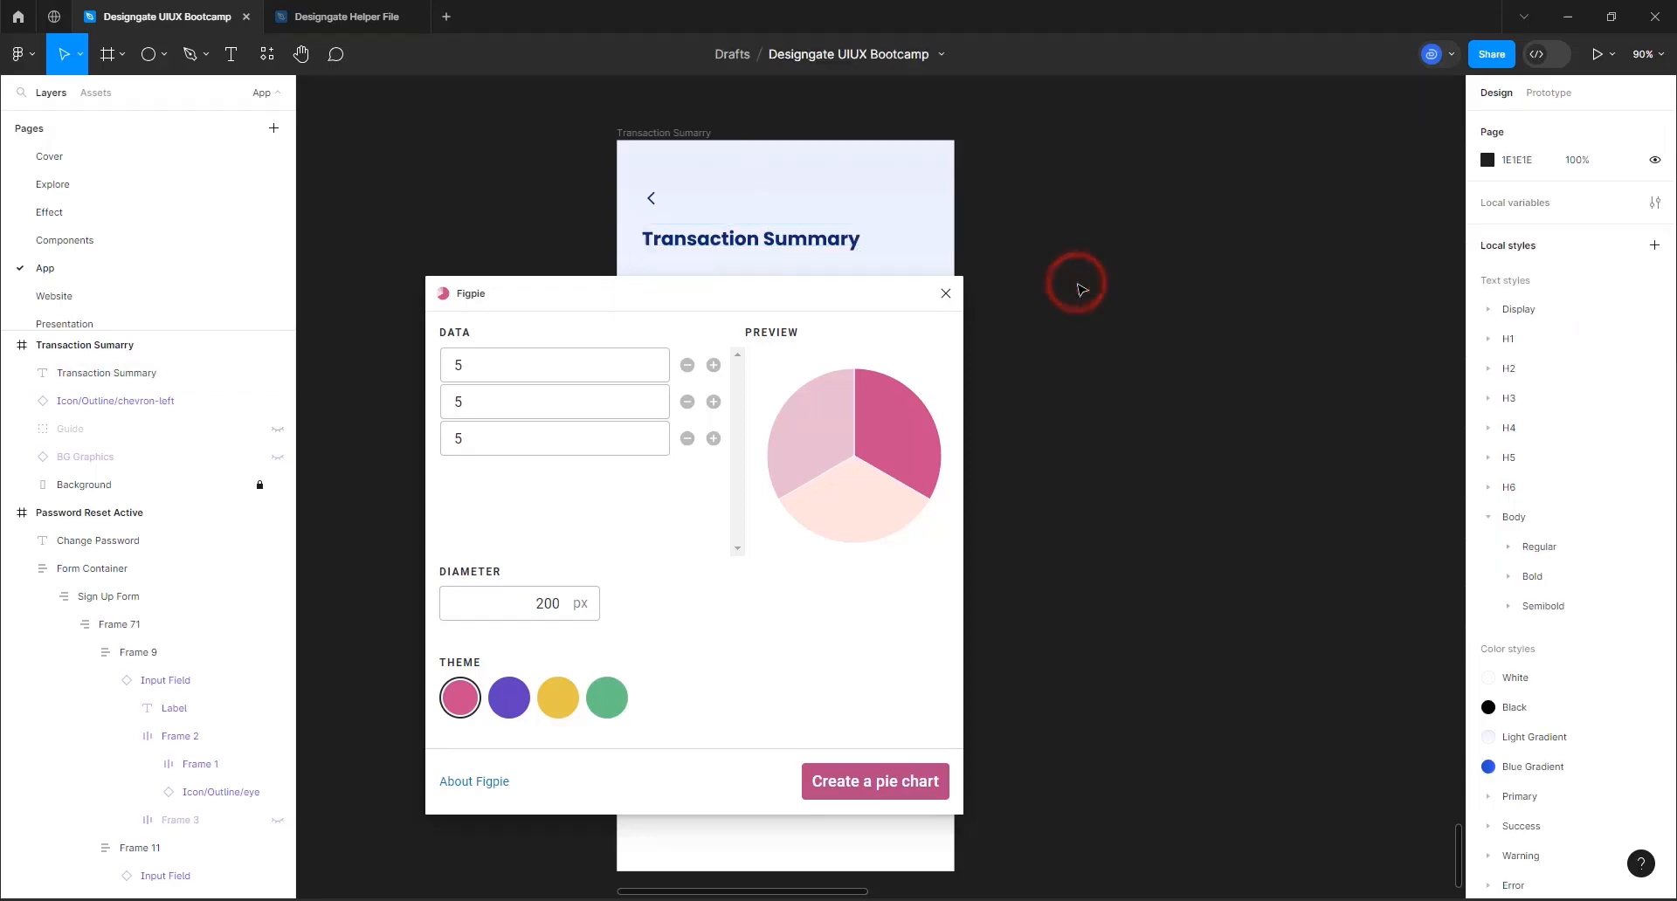
Set the first data value of the Figpie pie chart to 12500
left_click(477, 376)
key("BackSpace")
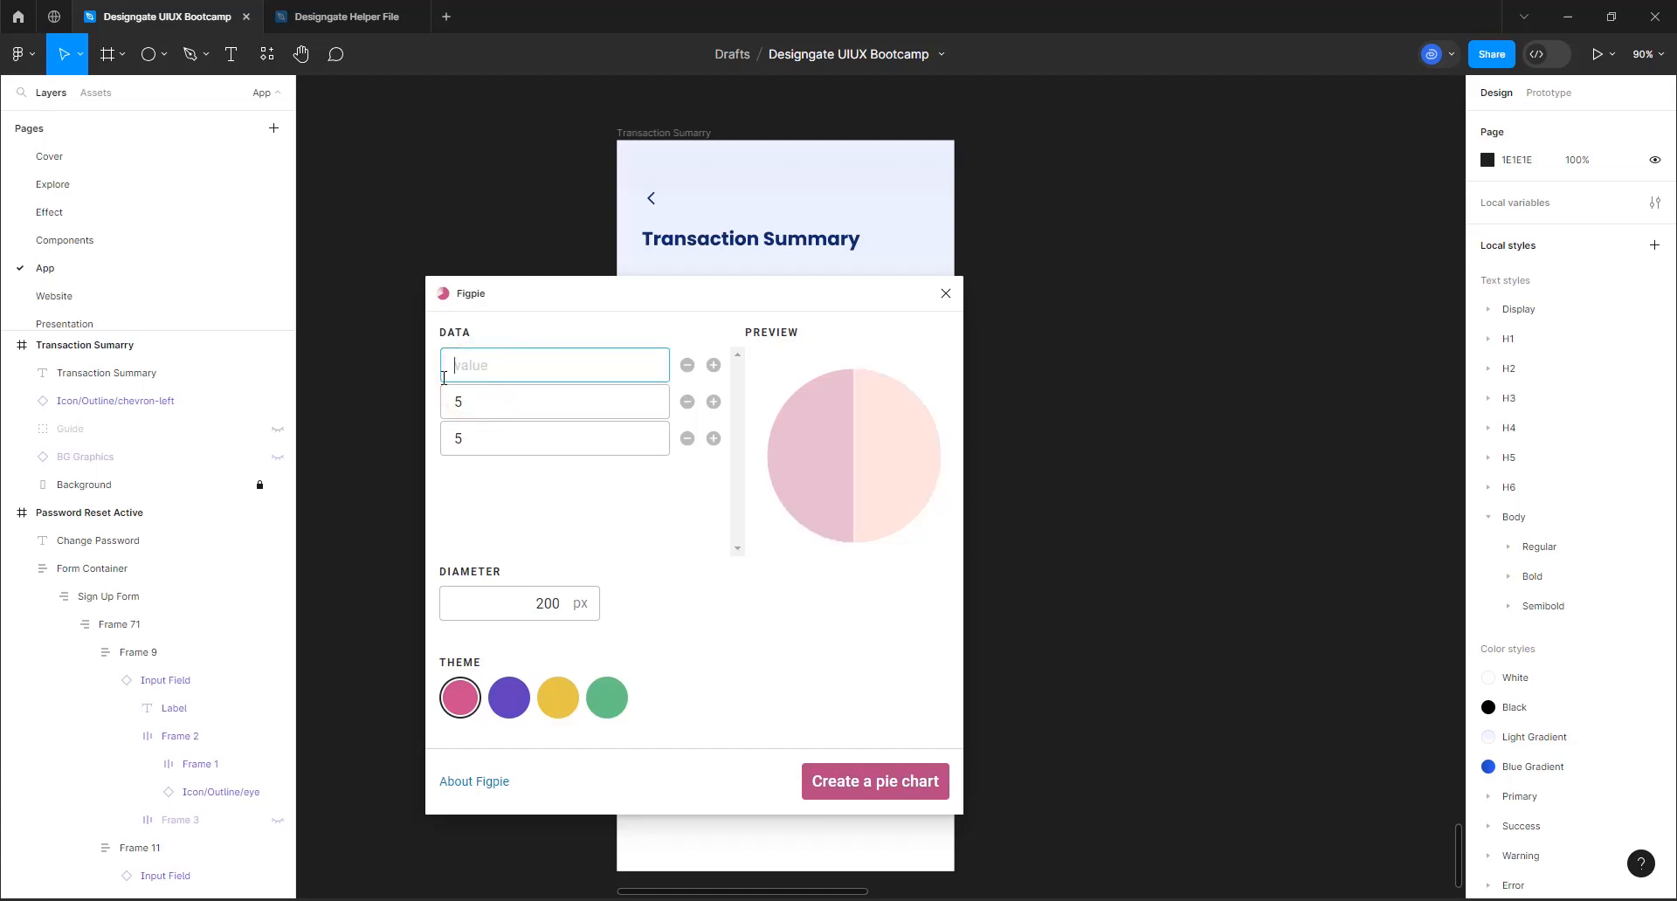
type("15")
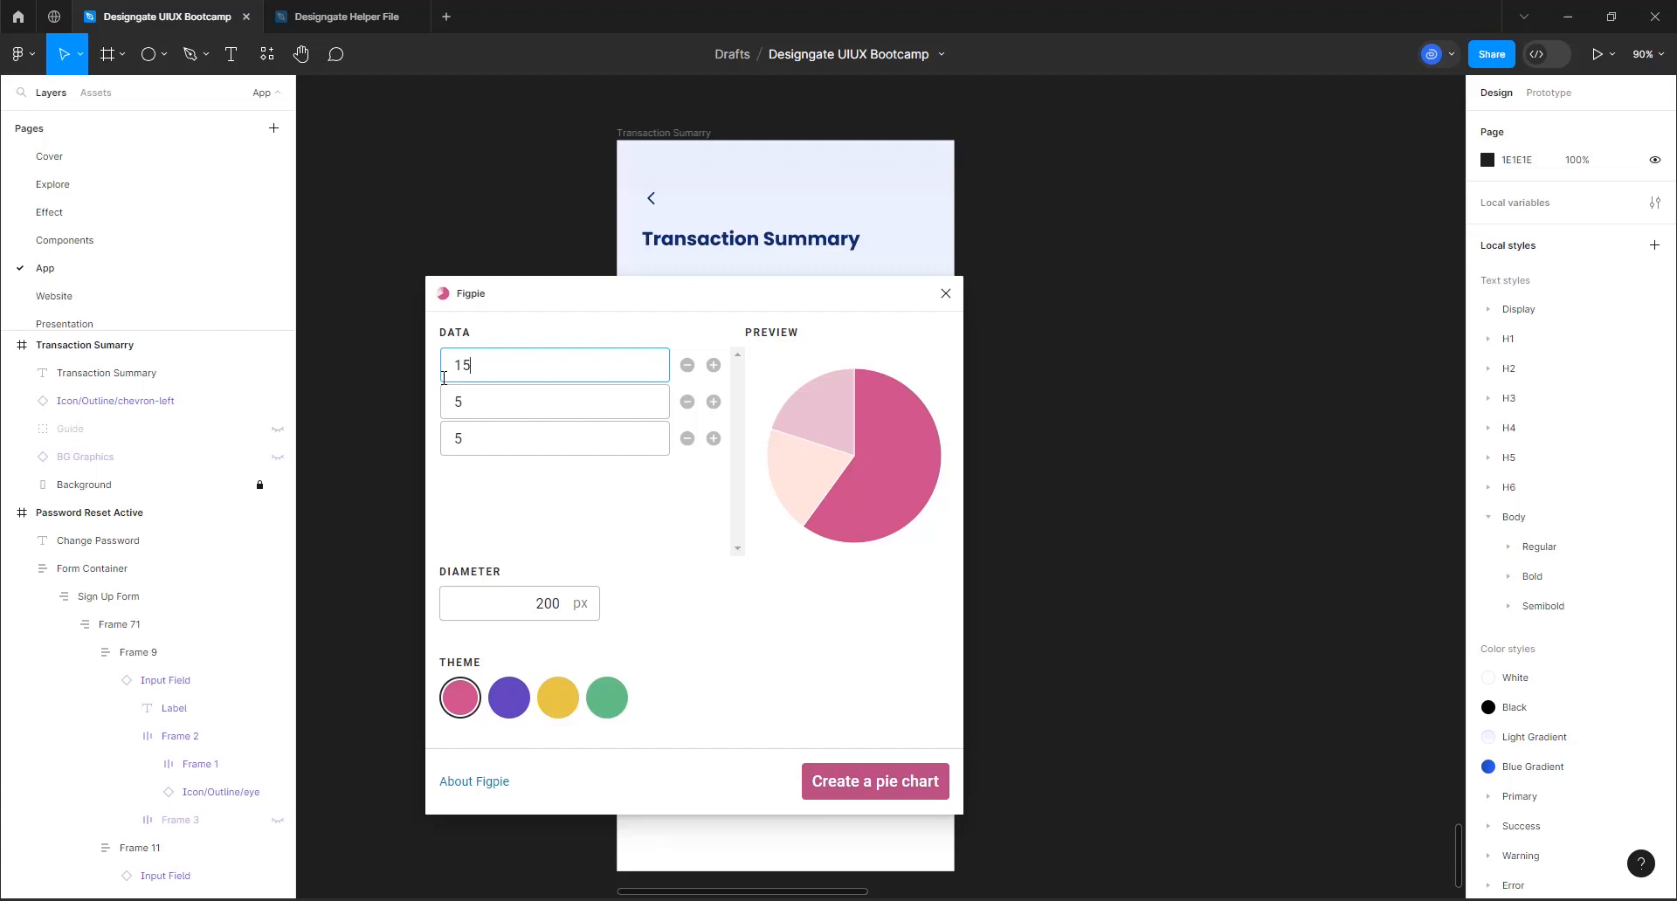
type("500")
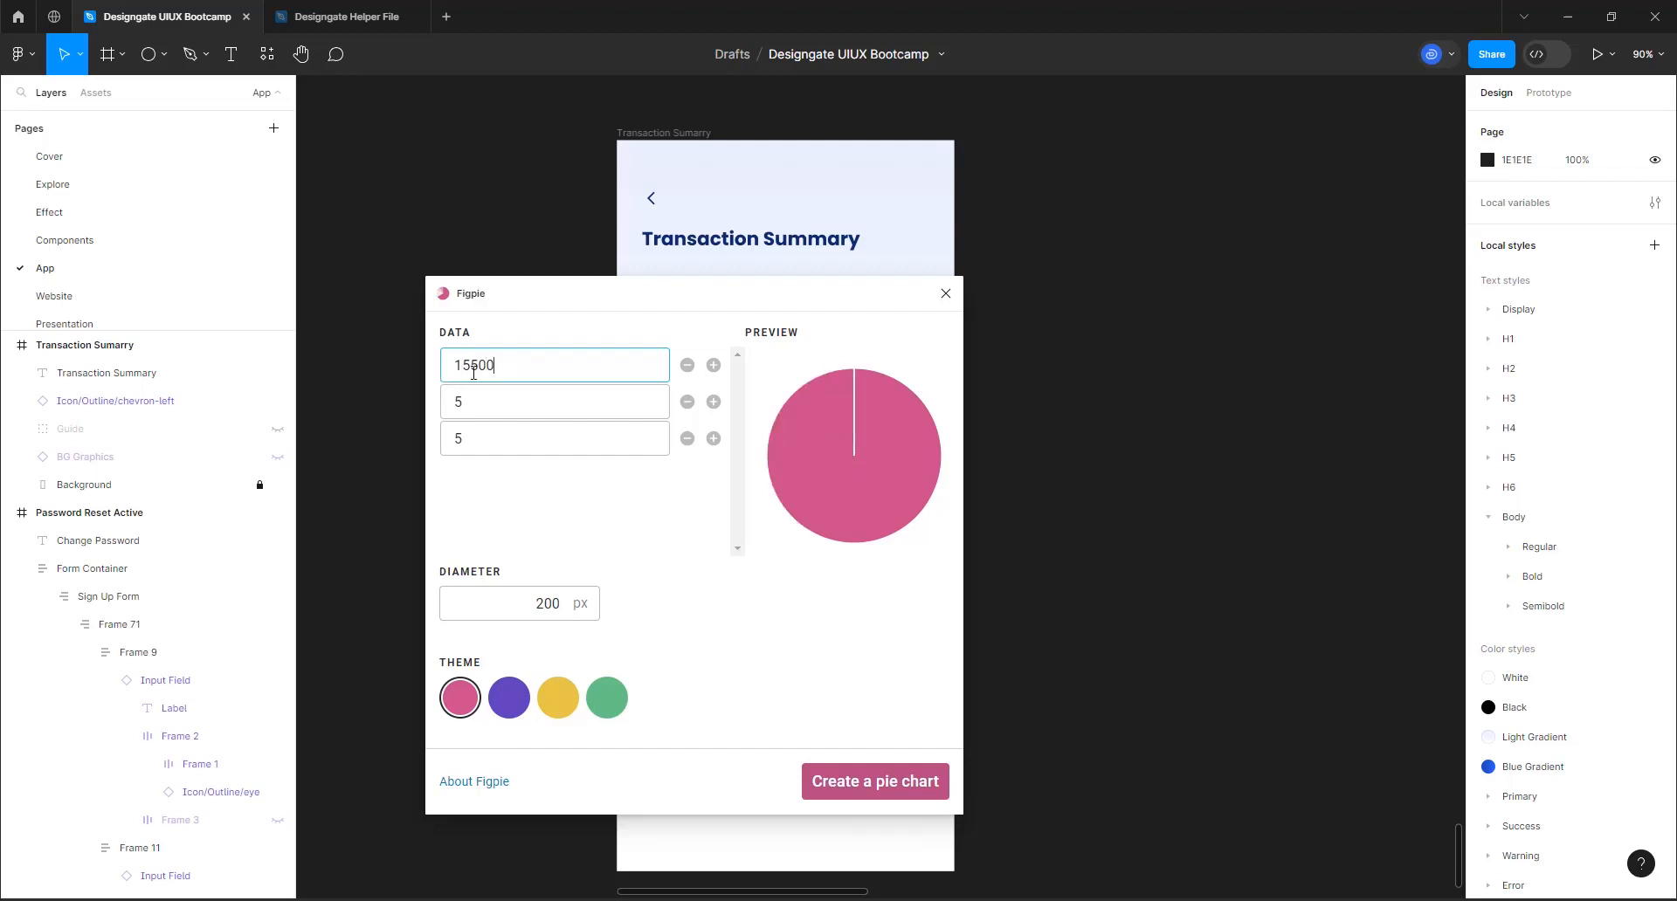
left_click_drag(473, 373, 454, 373)
type("15")
type("2")
left_click(492, 415)
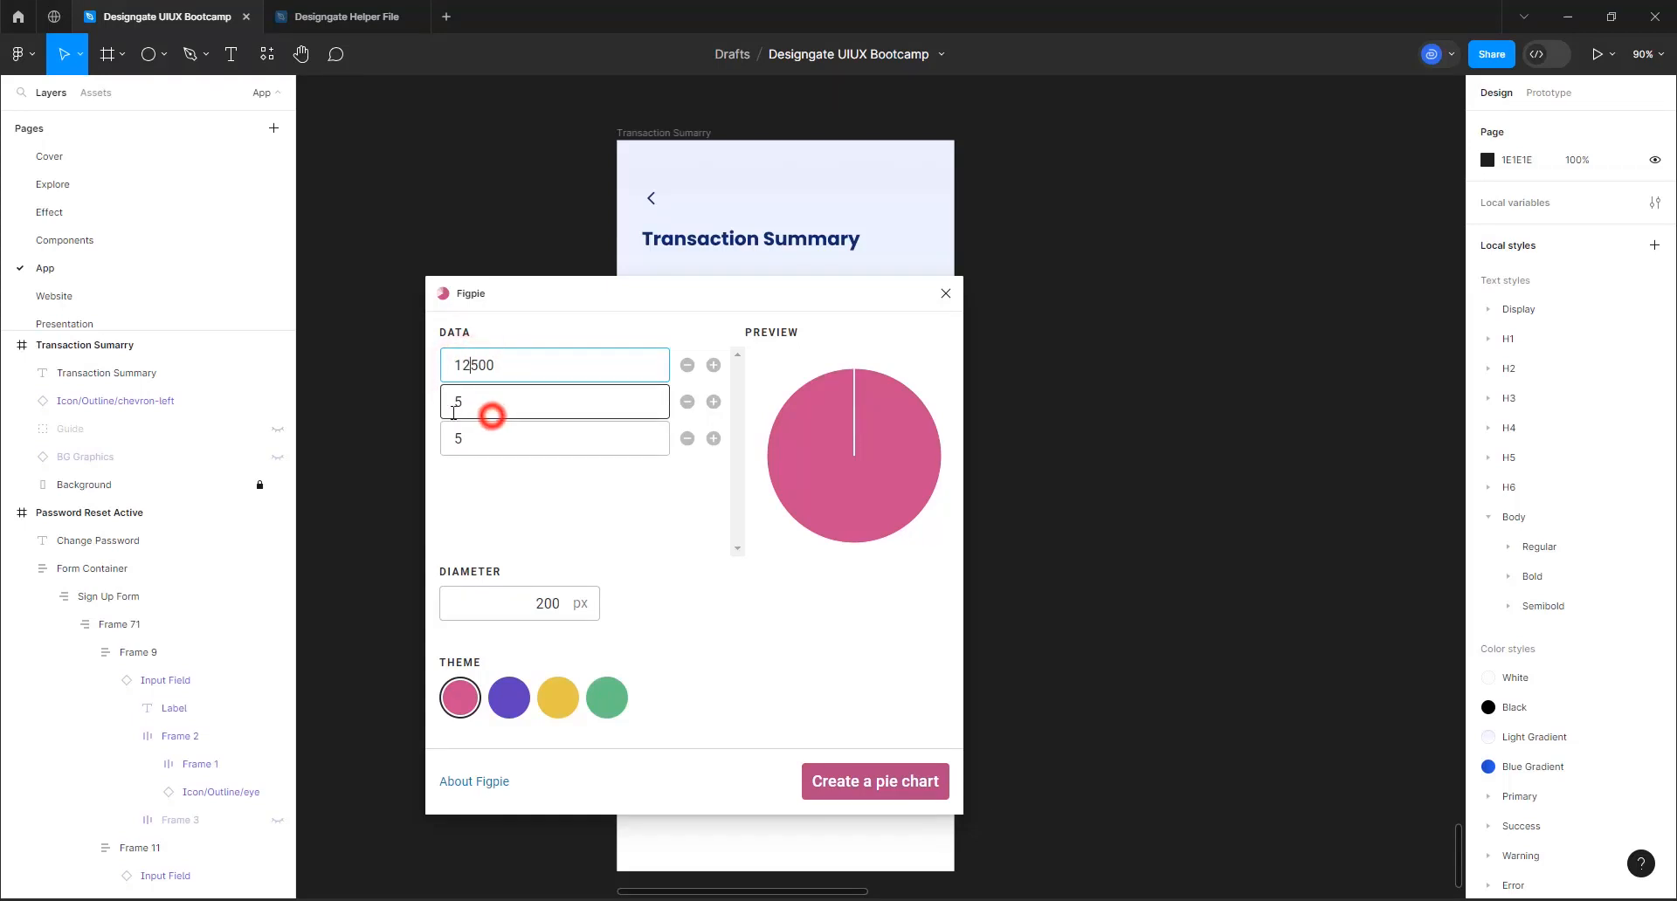
Set the second pie chart data value to 150050 and the third to 6500
left_click_drag(454, 413, 445, 413)
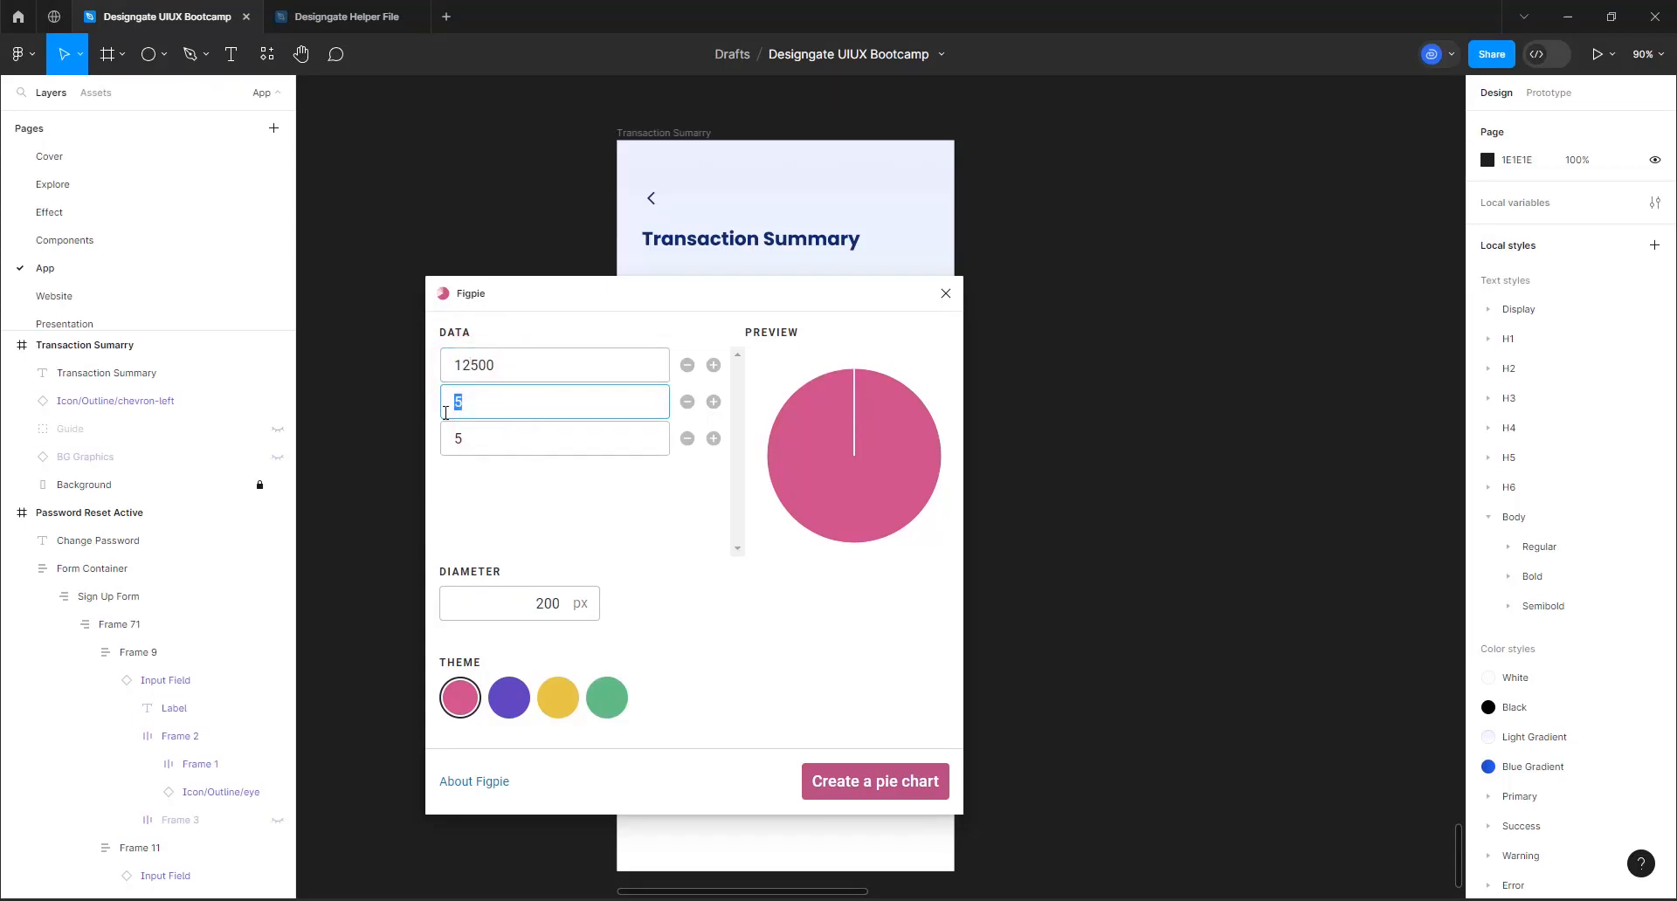
type("150050")
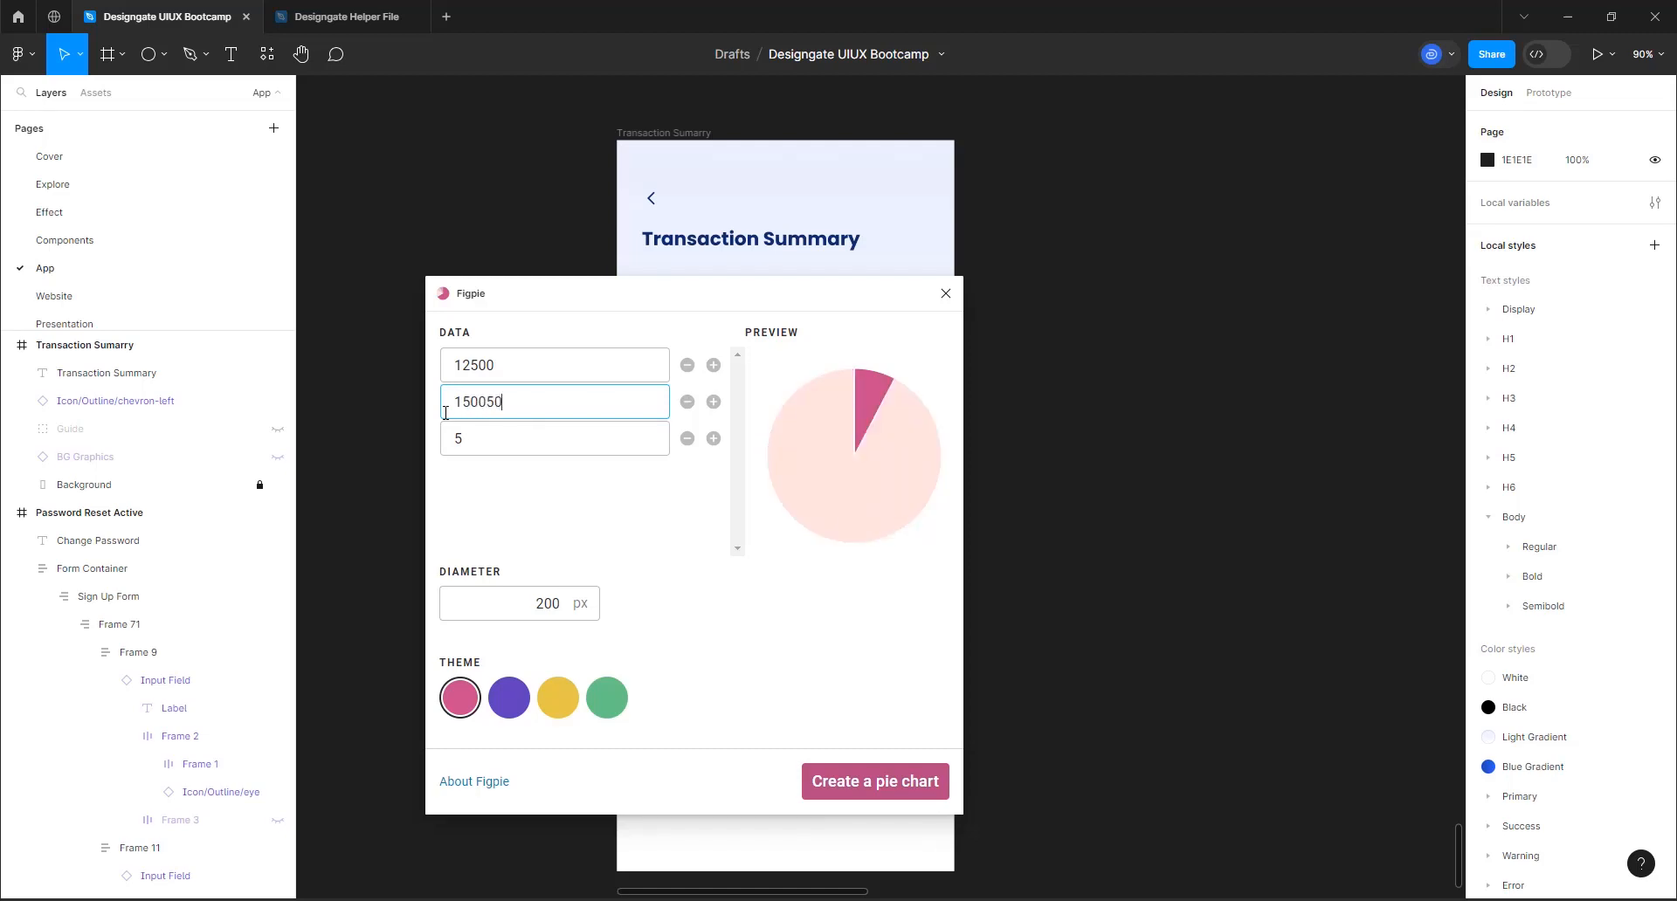
left_click(458, 441)
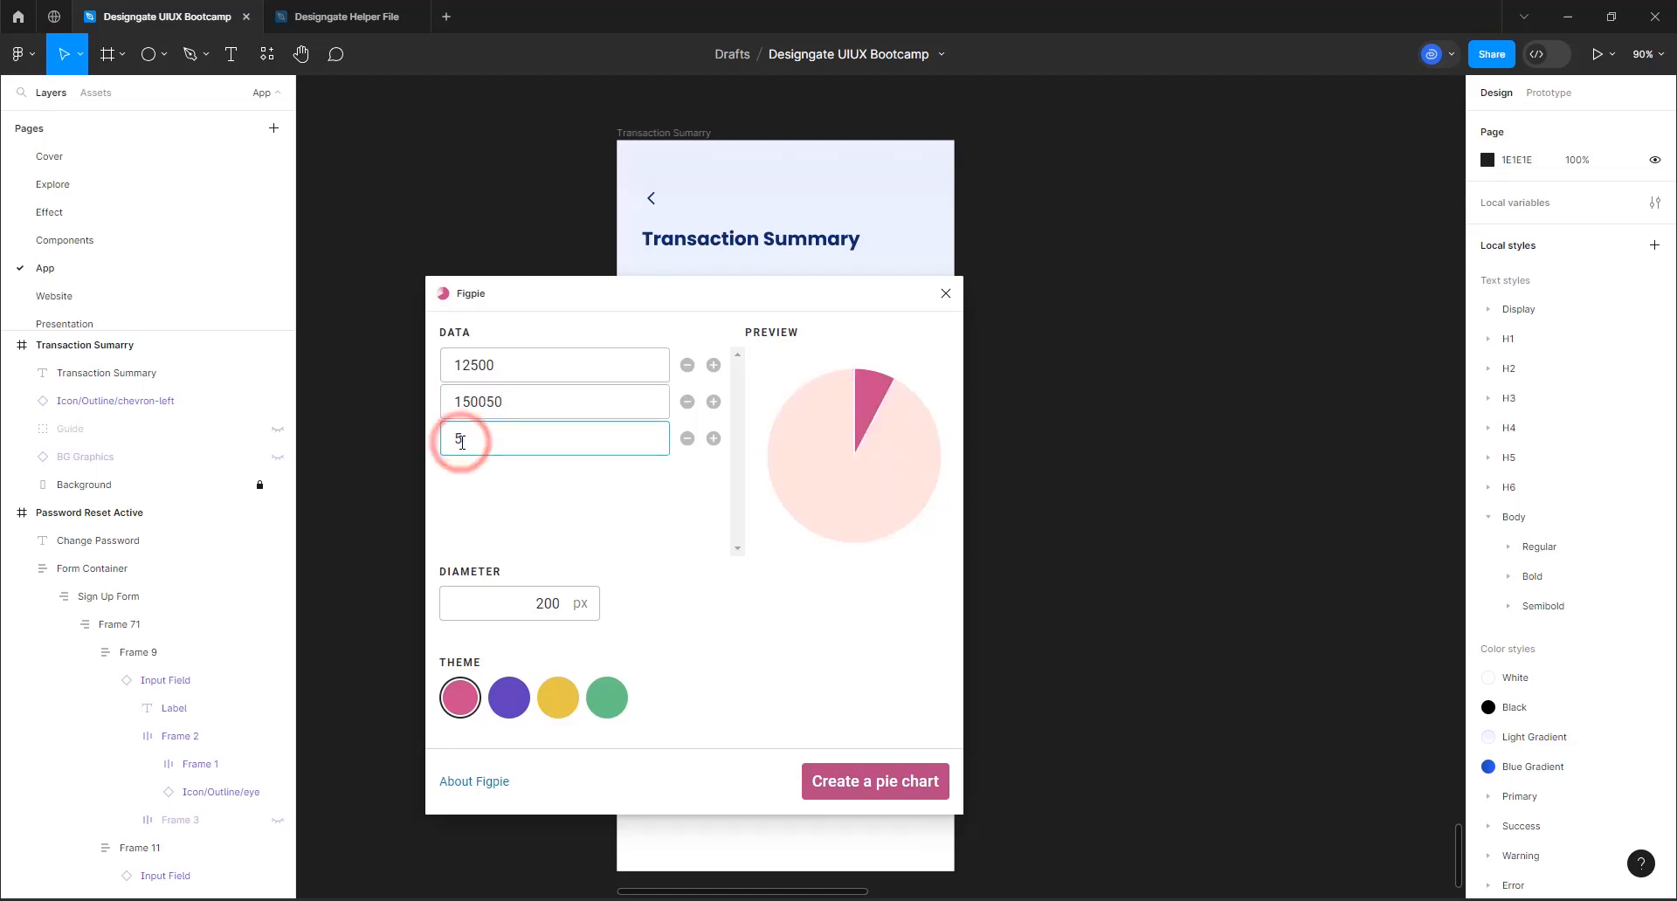
key("BackSpace")
type("6500")
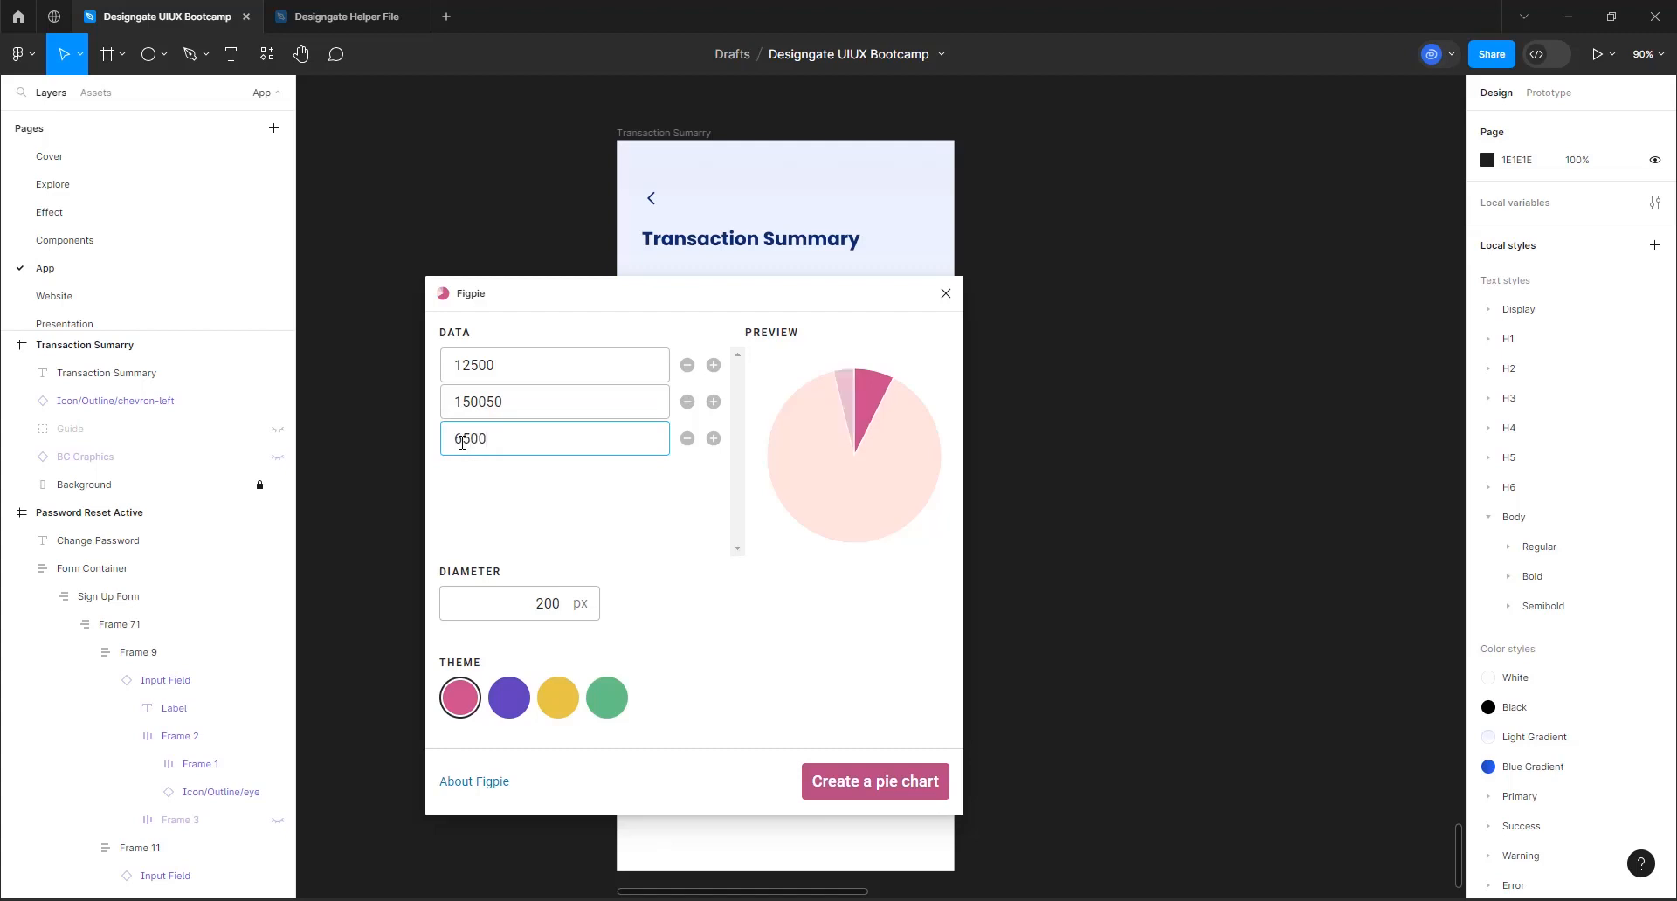
left_click(526, 515)
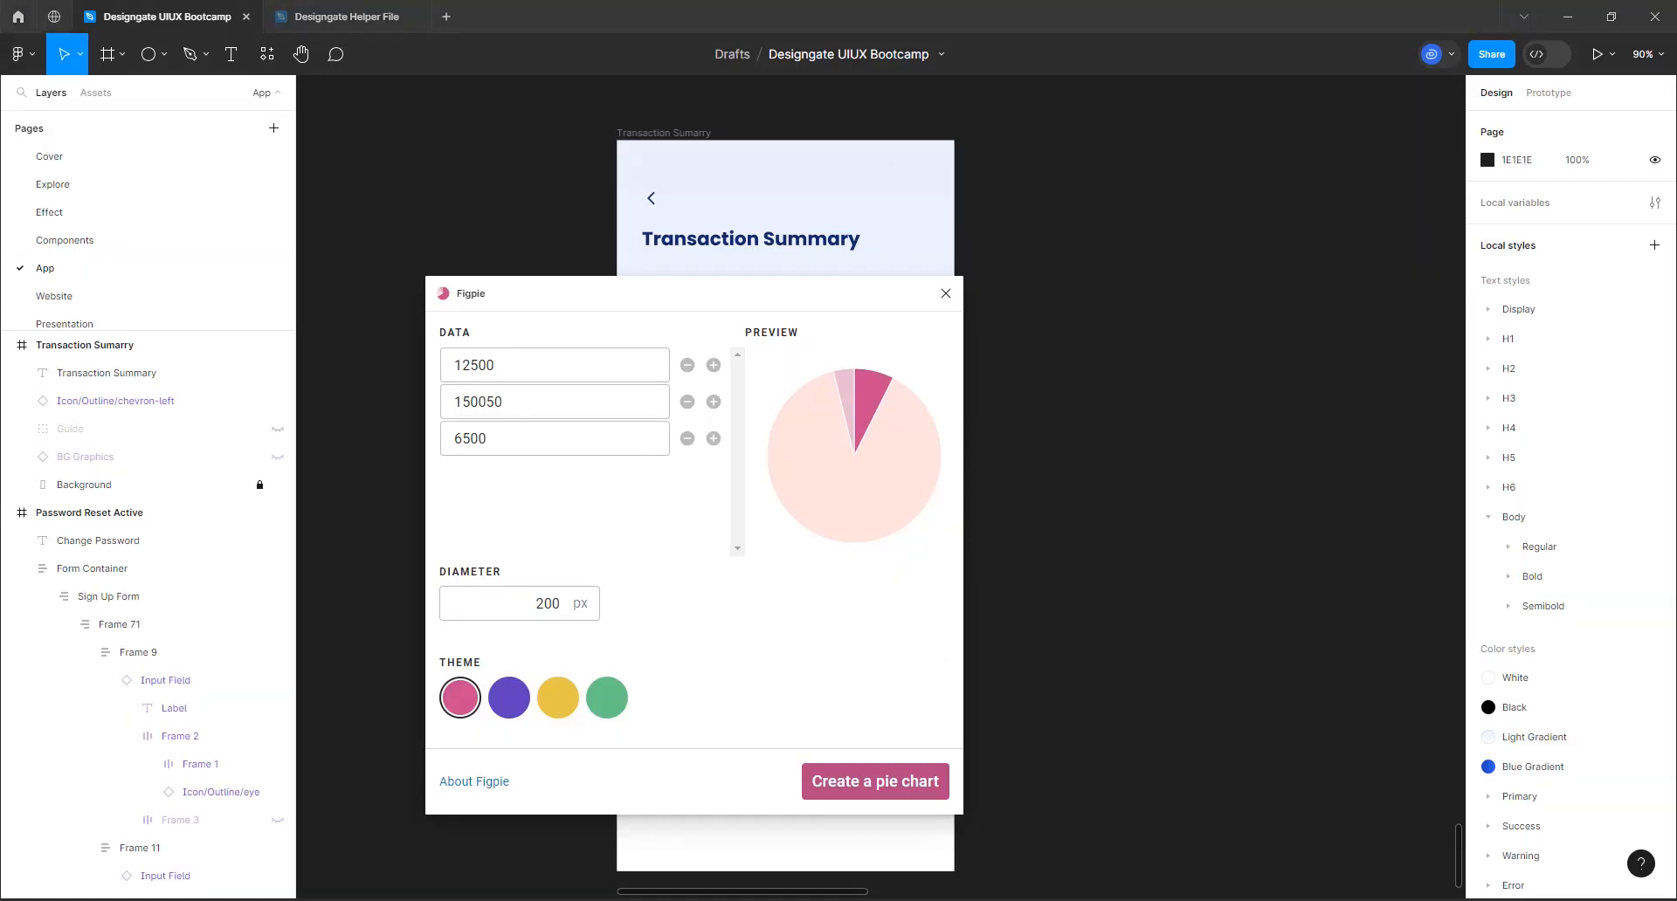
Set the pie chart's diameter to 300 px
left_click(544, 605)
double_click(543, 603)
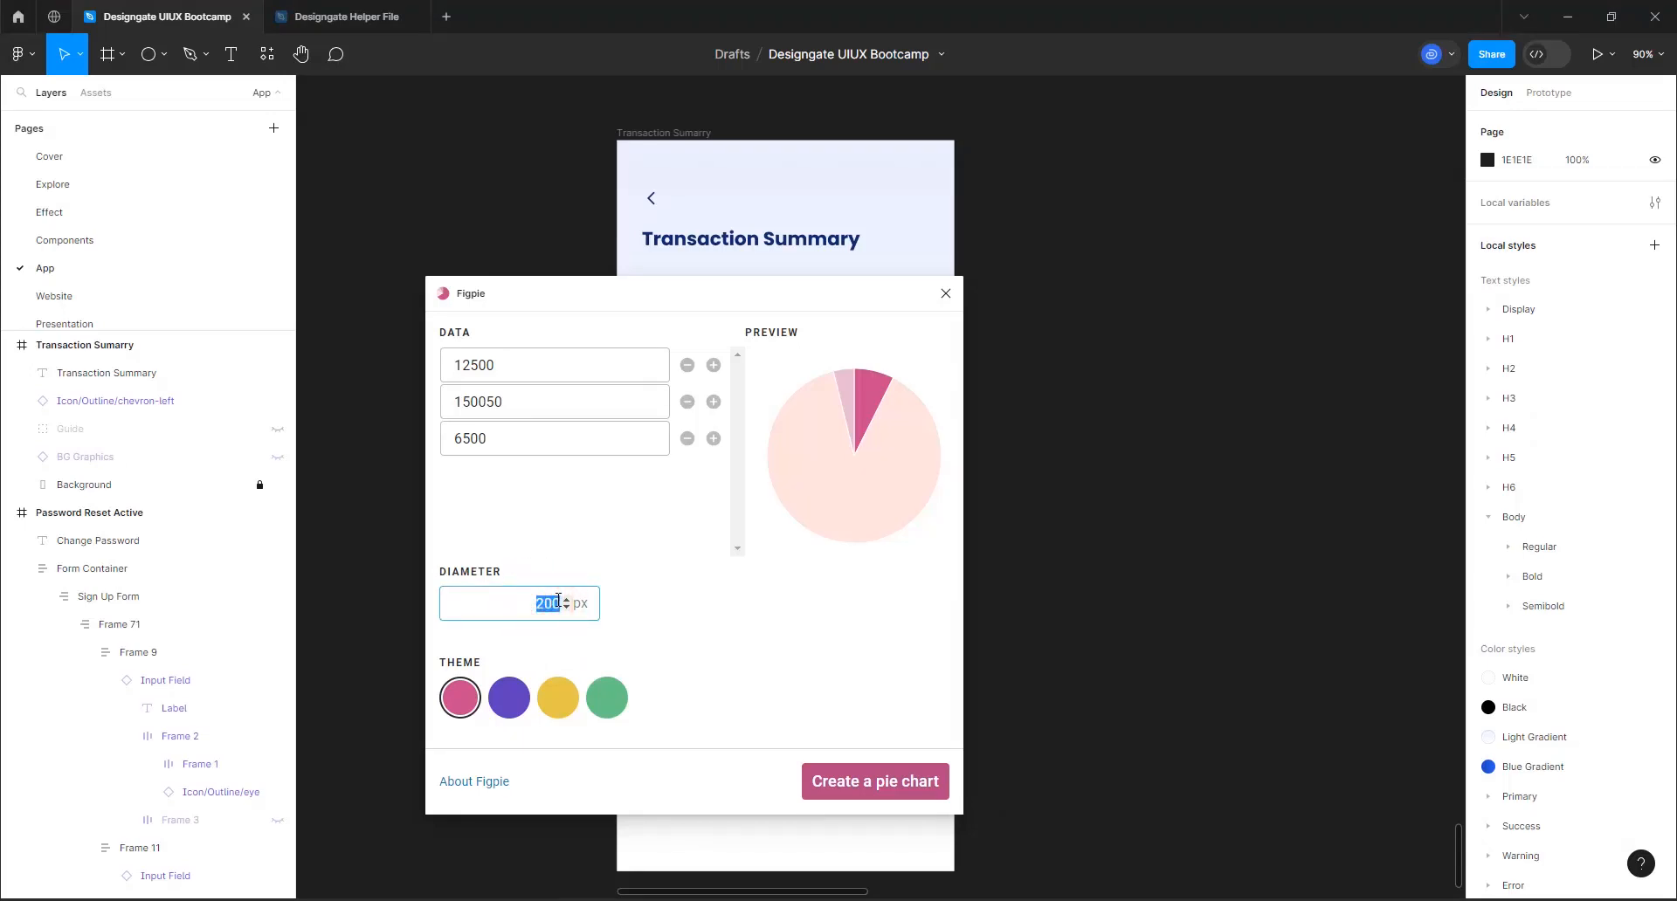
type("30")
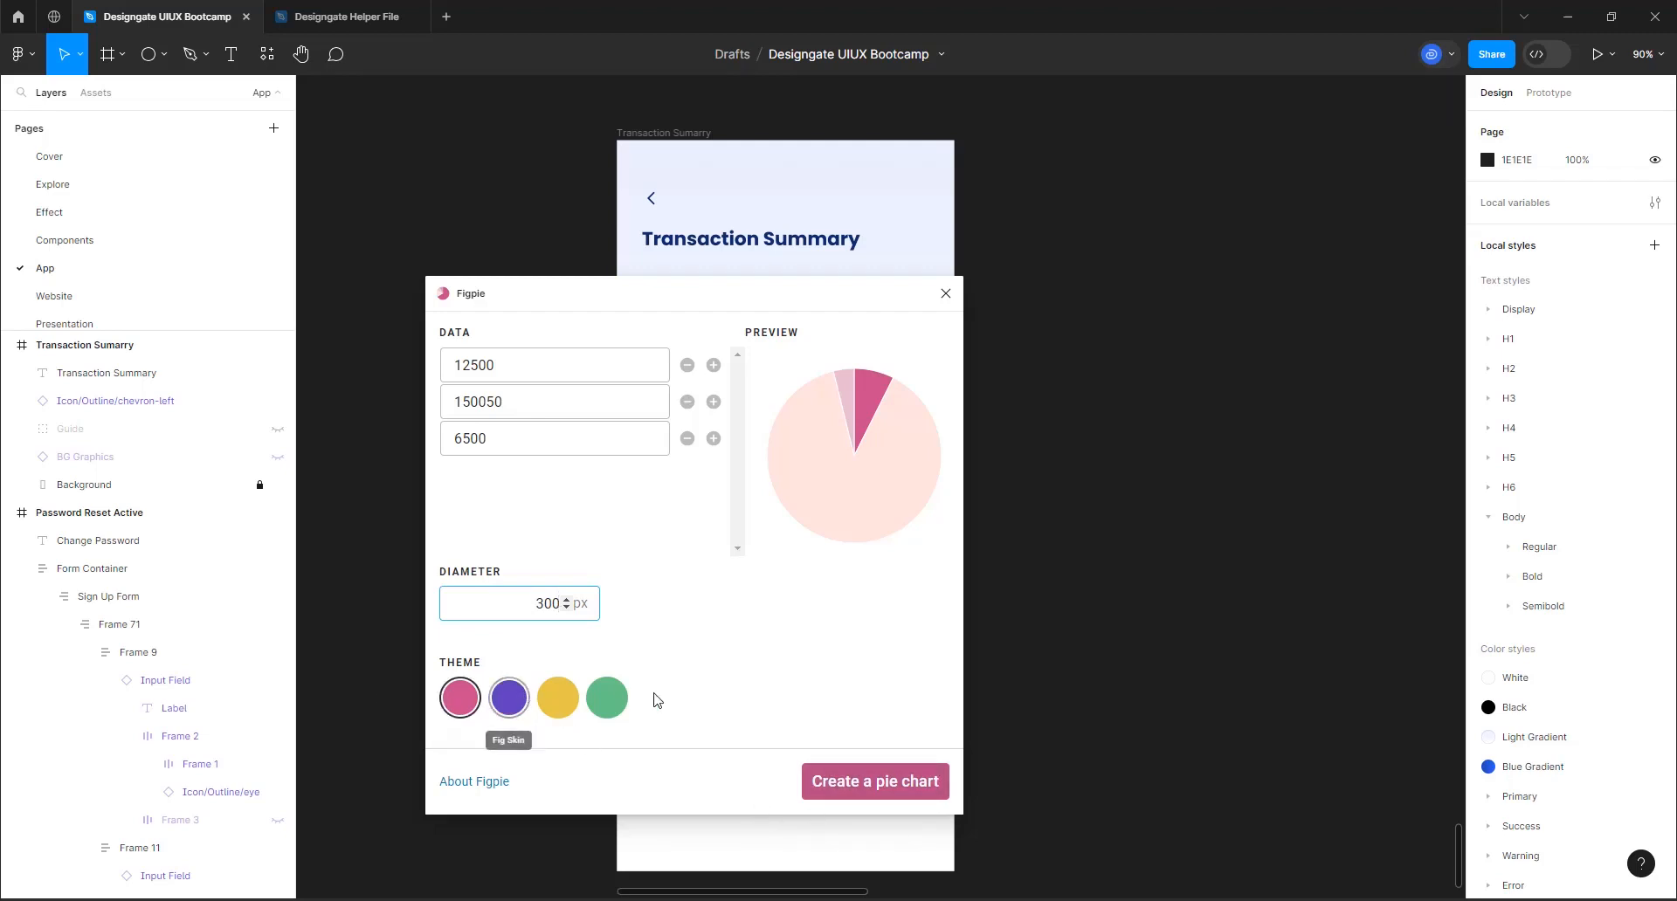
Create the pie chart and move it directly below the Transaction Summary heading in the Transaction Sumarry frame
left_click(860, 783)
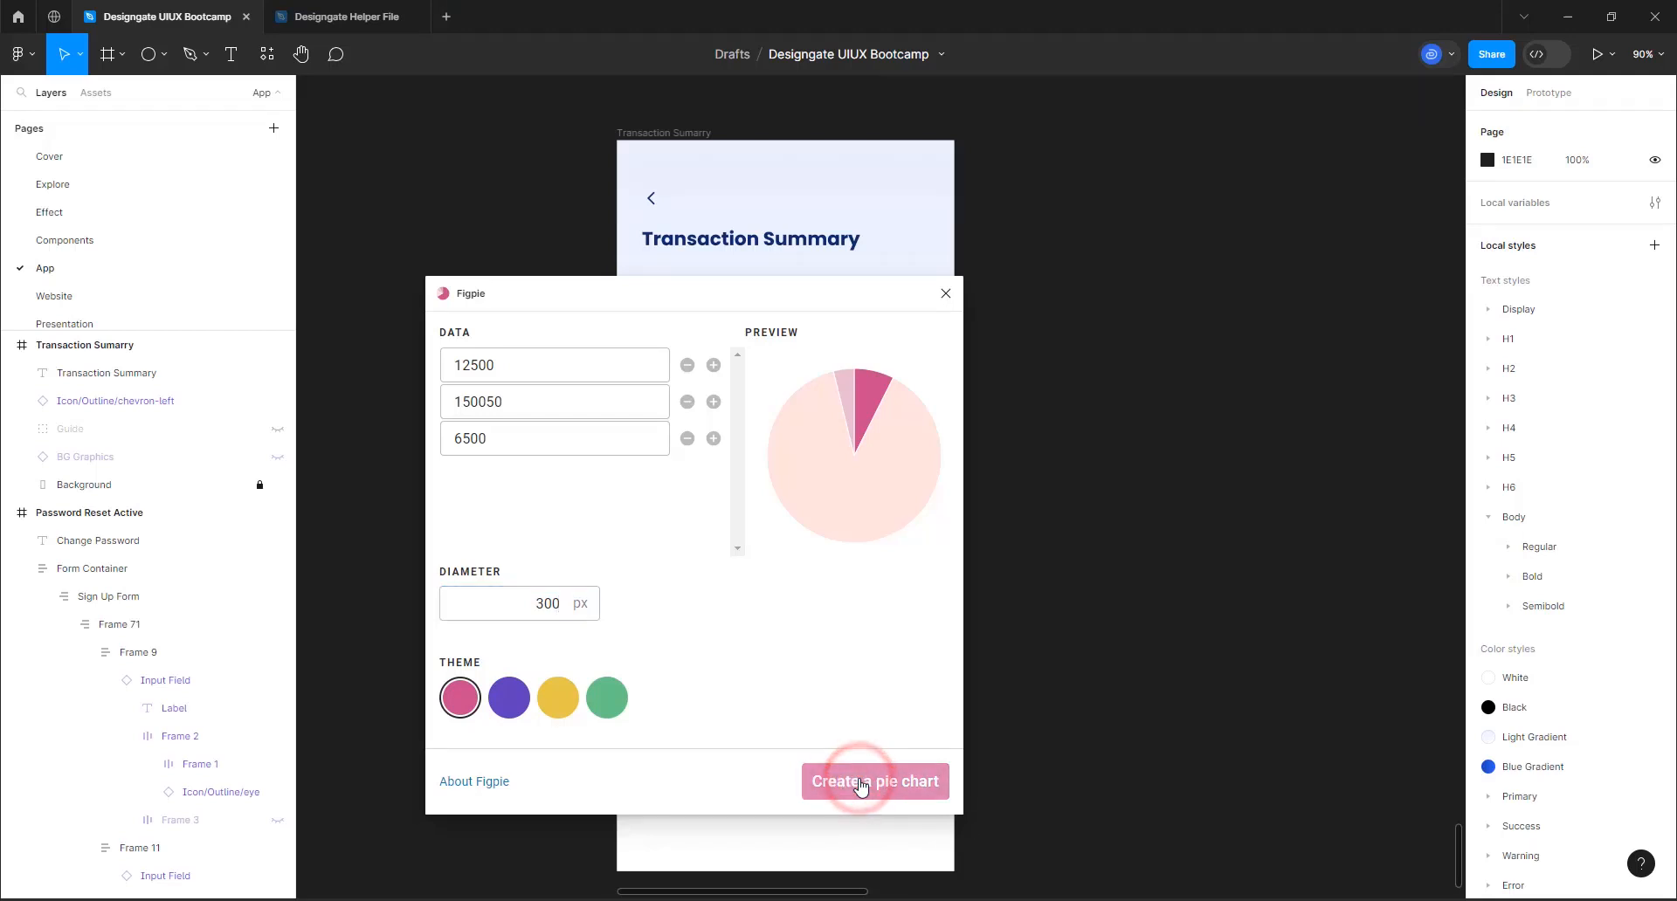
left_click(913, 493)
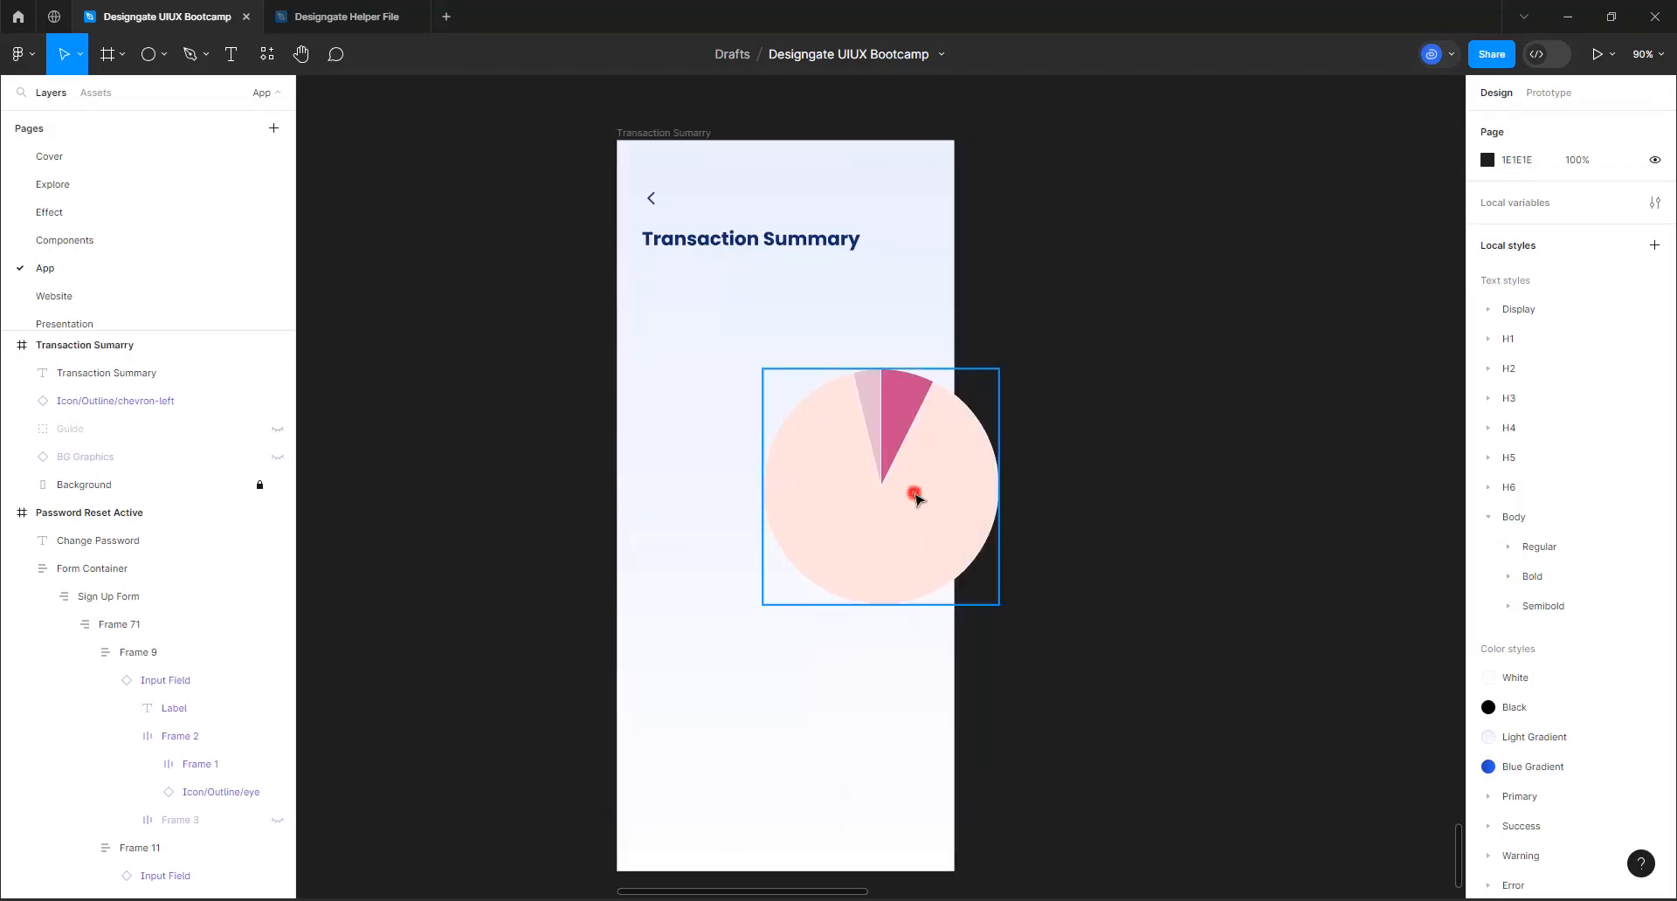
left_click_drag(872, 498, 764, 404)
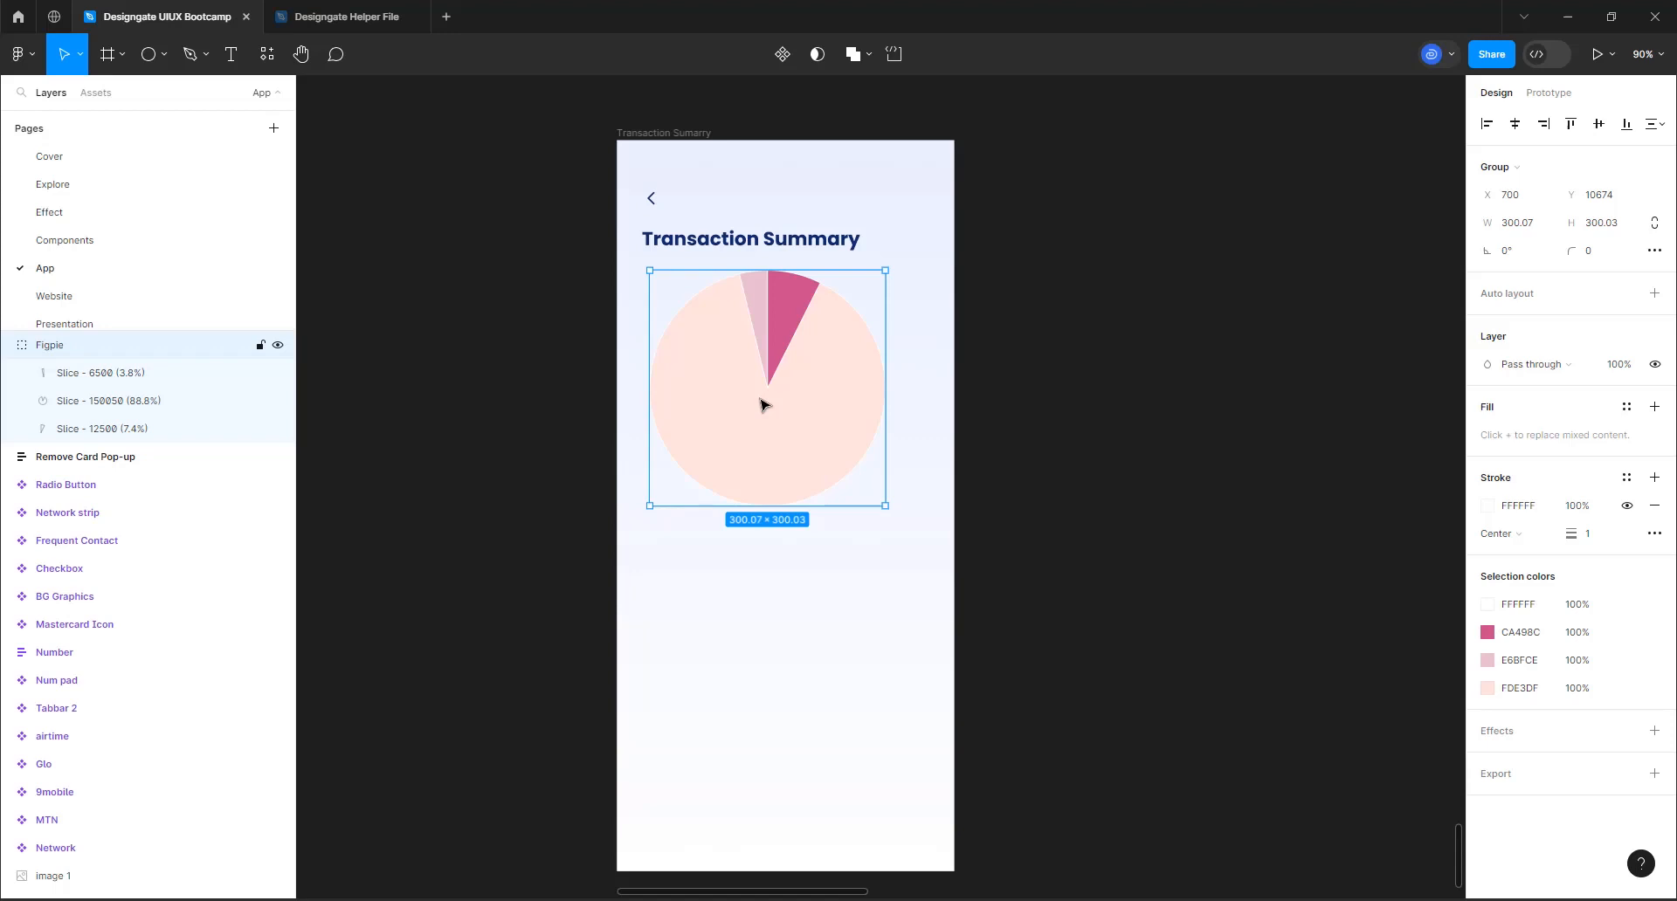
Open the color styles for the fill of the pie chart's 6500 slice and browse to the warning shades
left_click(111, 375)
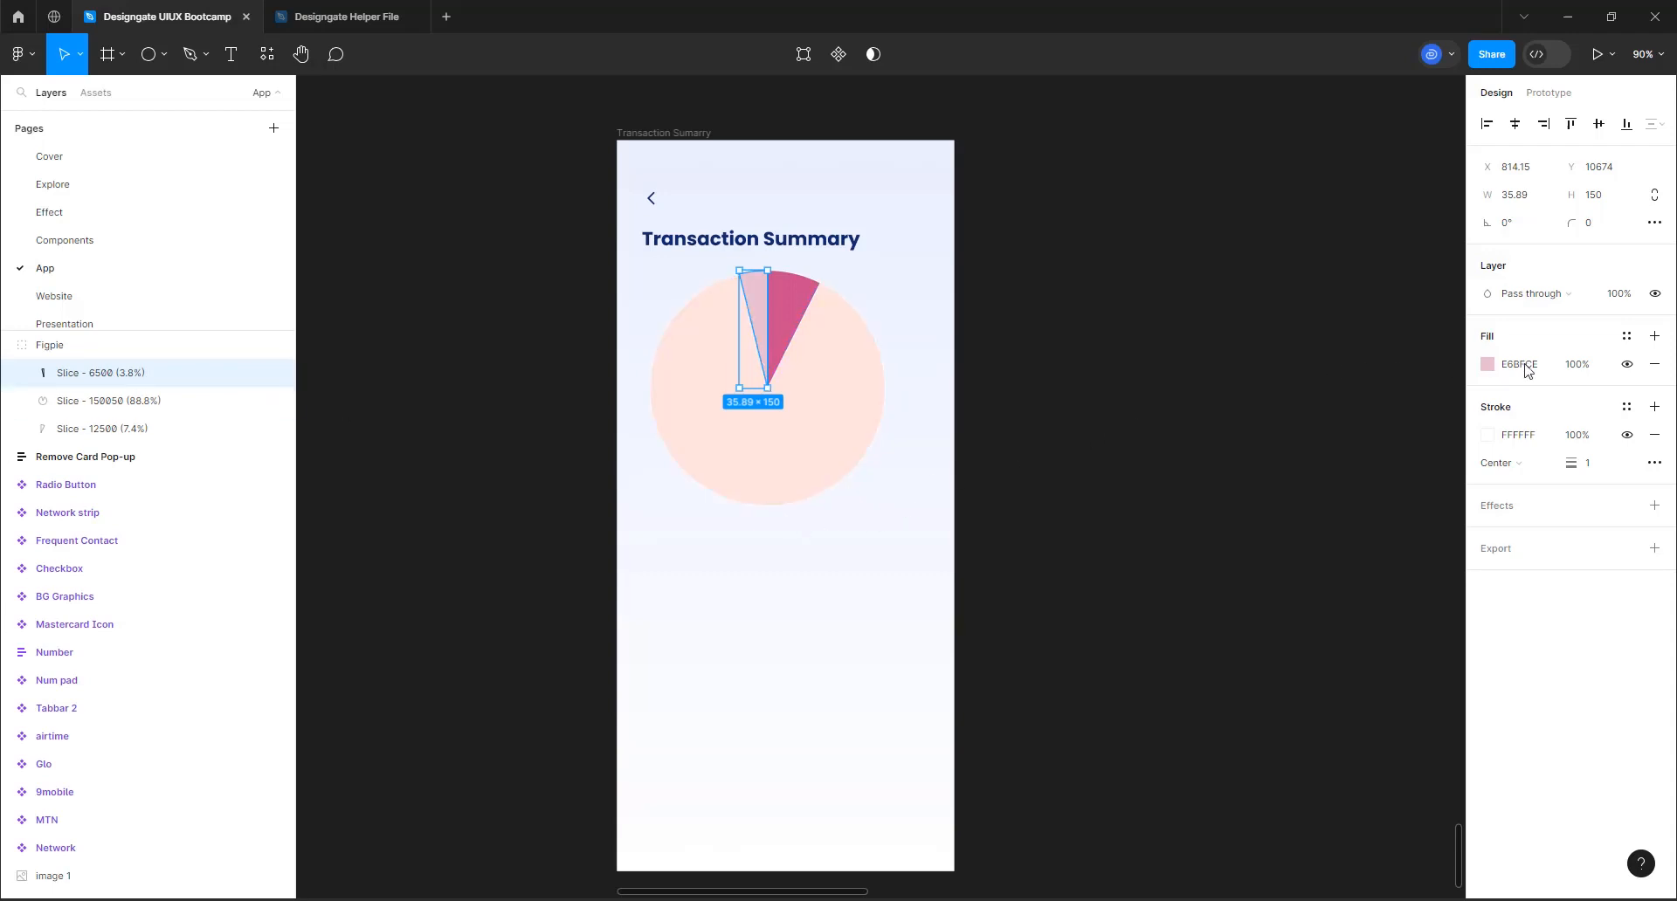
left_click(1626, 337)
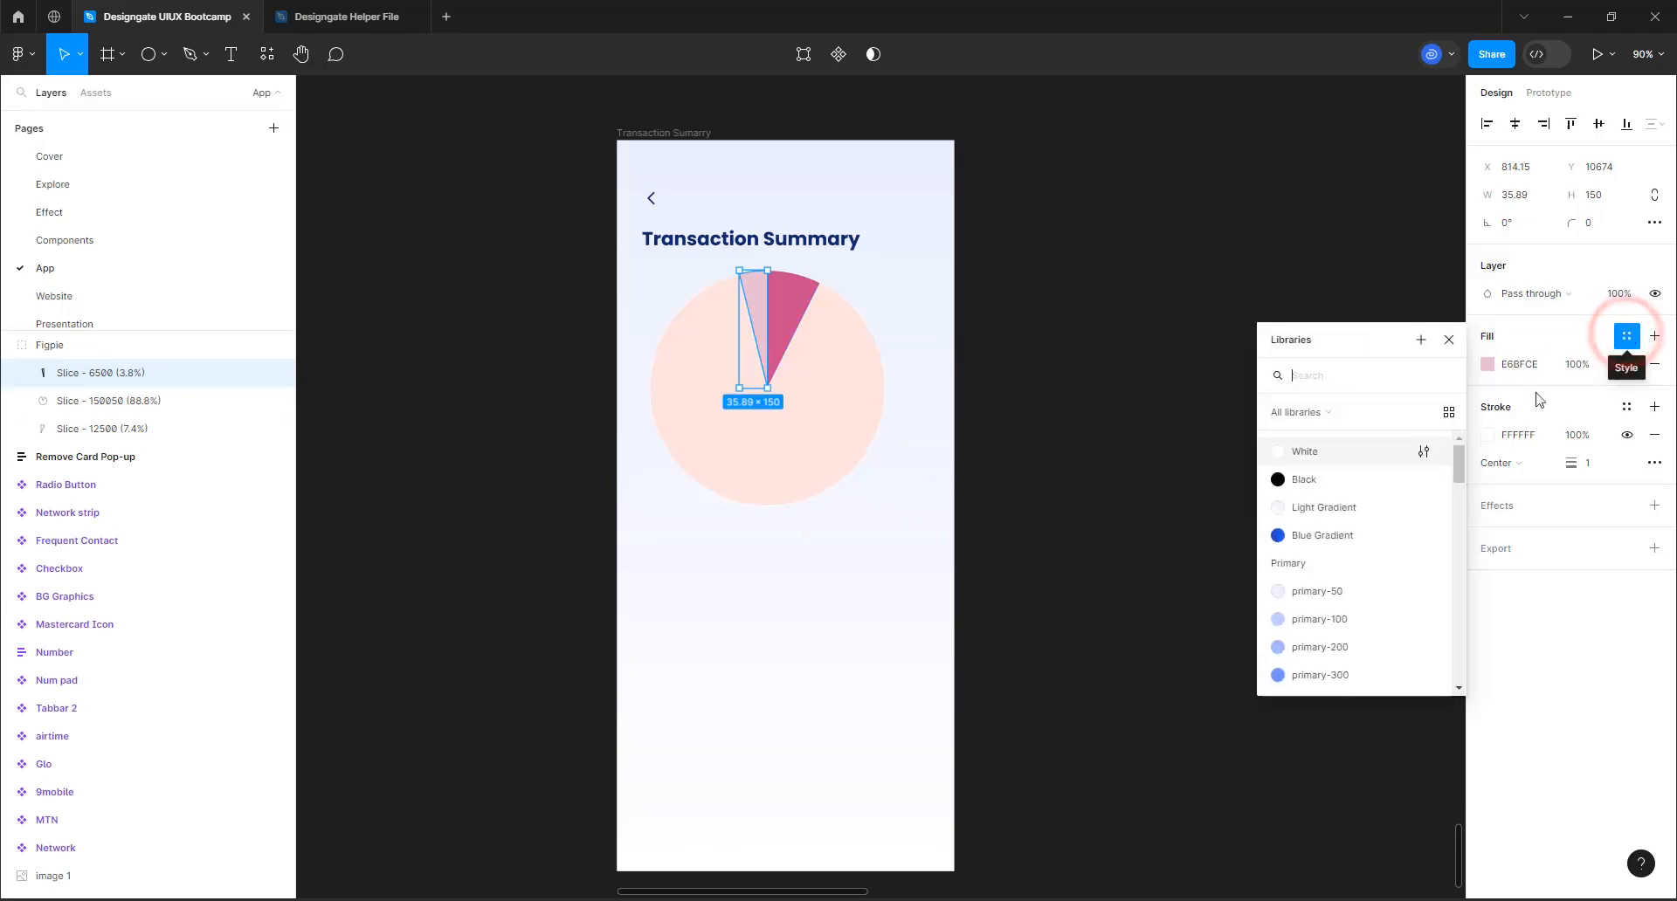
scroll(1373, 579, "down", 10)
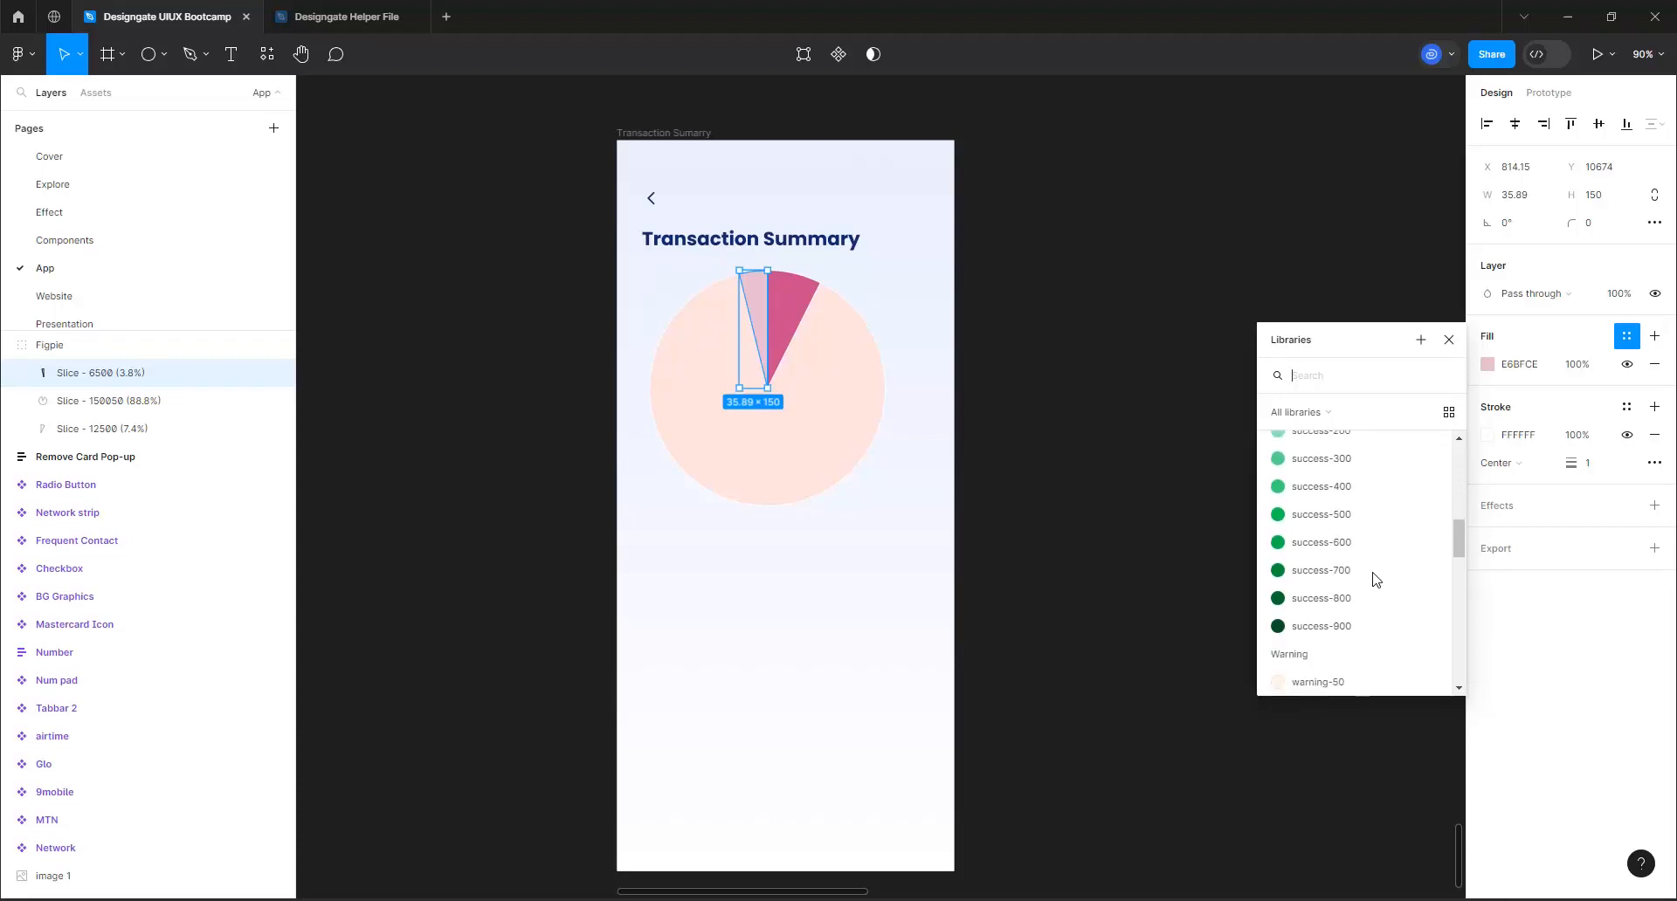
scroll(1370, 580, "down", 5)
scroll(1363, 594, "up", 2)
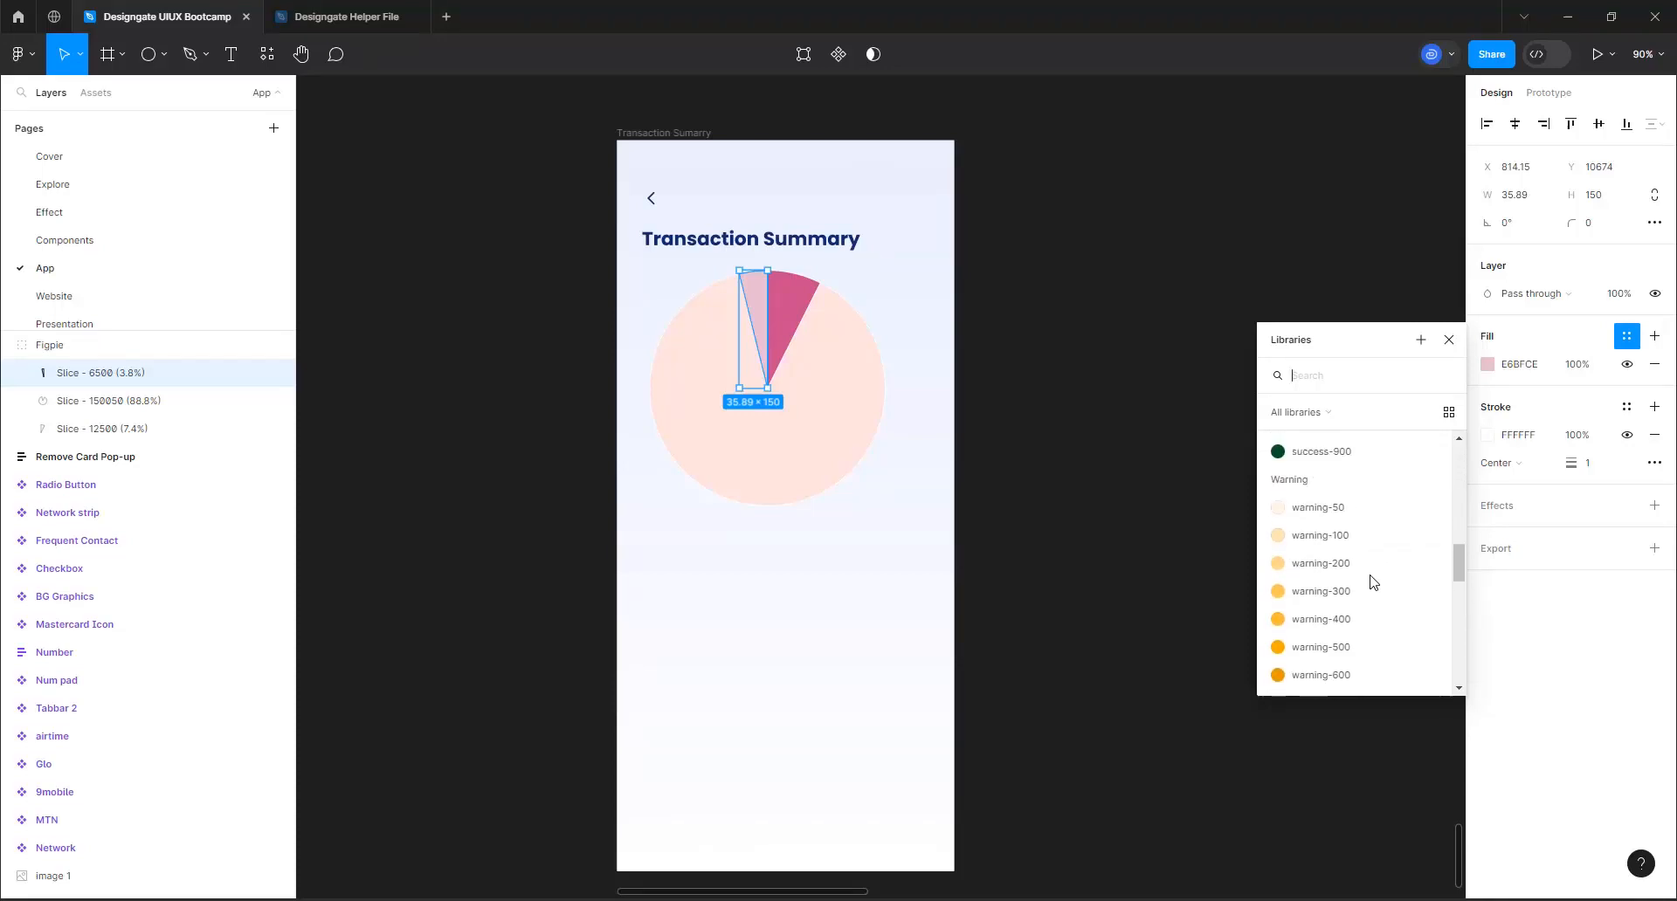
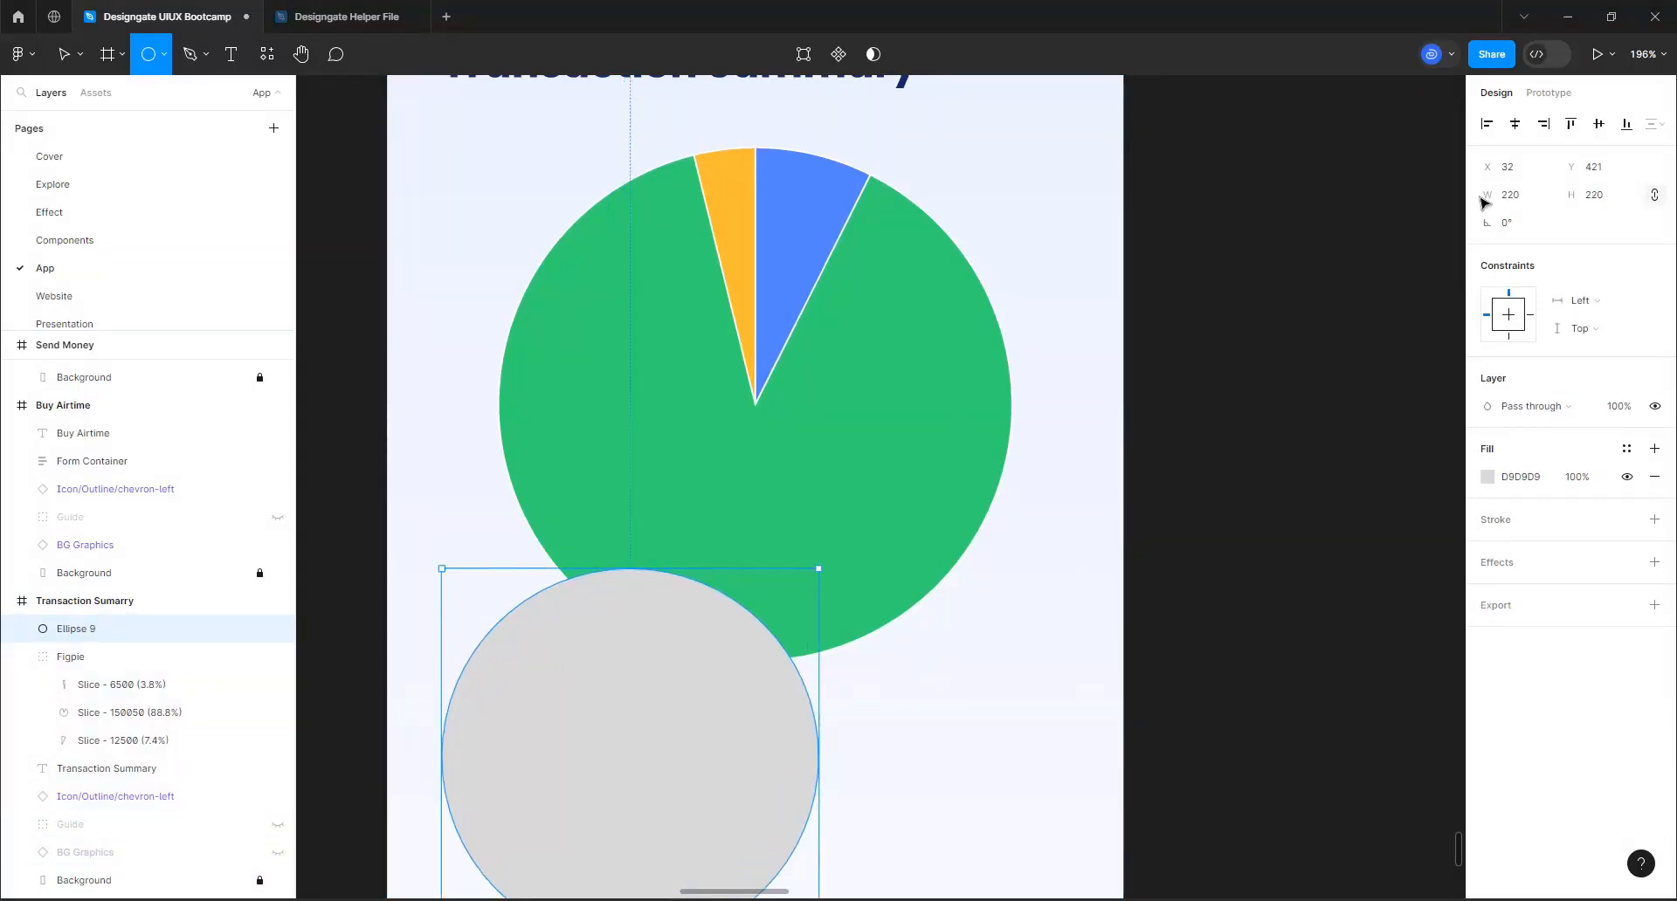
Resize the grey circle to 225 × 225 and move it over the middle of the pie chart
key("v")
left_click(1526, 198)
type("225")
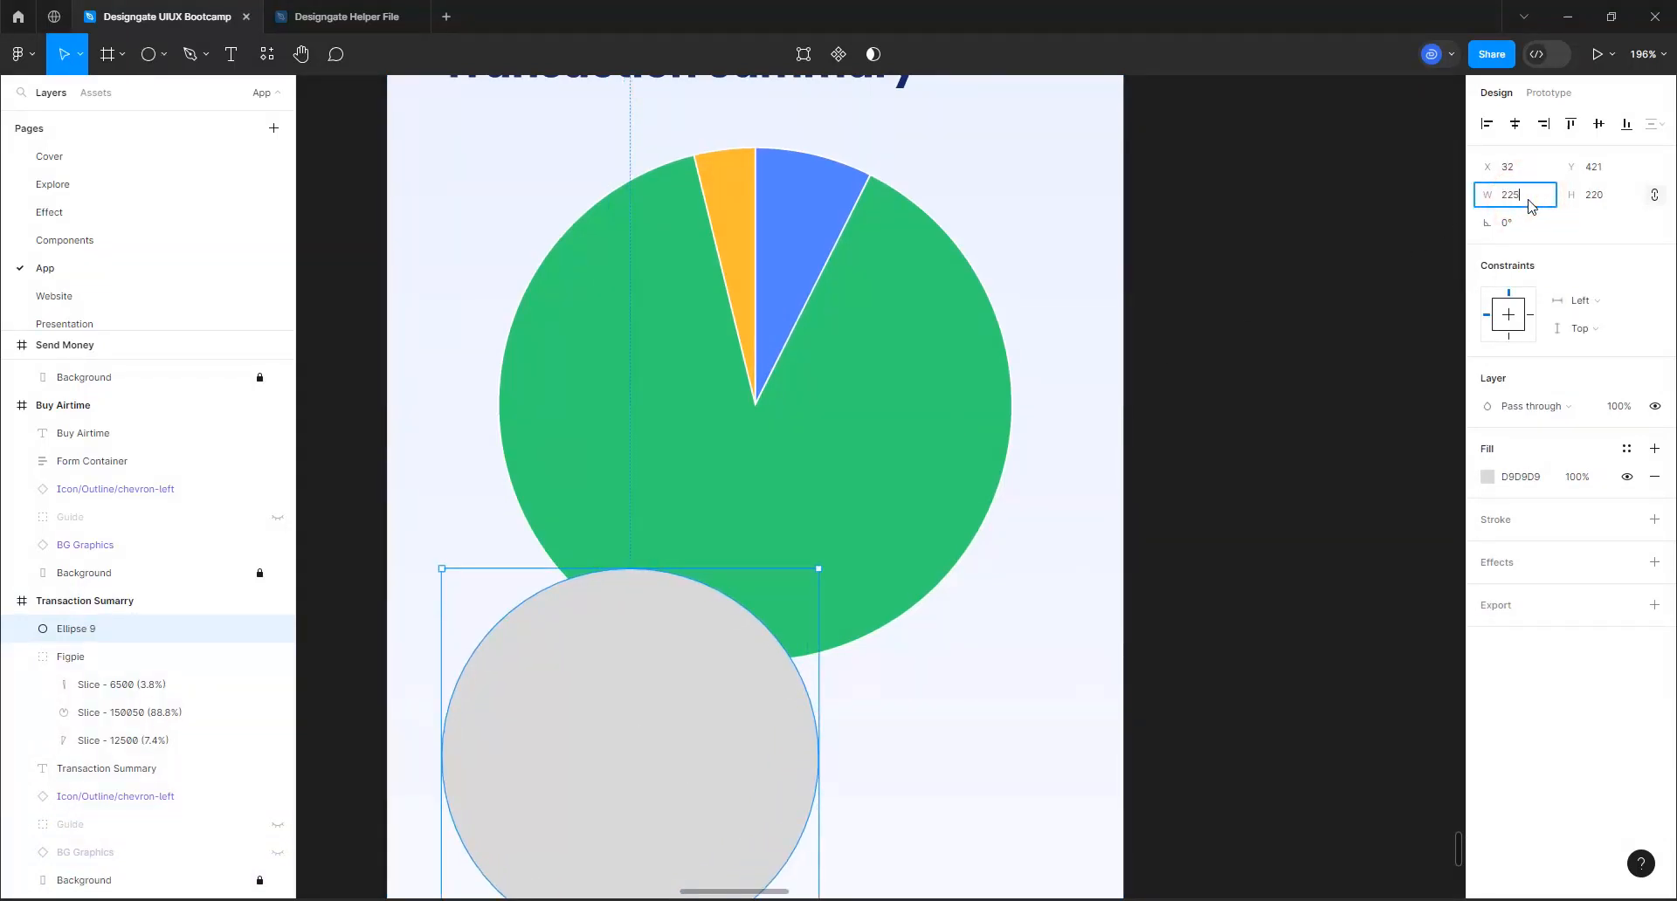
key("Return")
left_click_drag(697, 719, 810, 369)
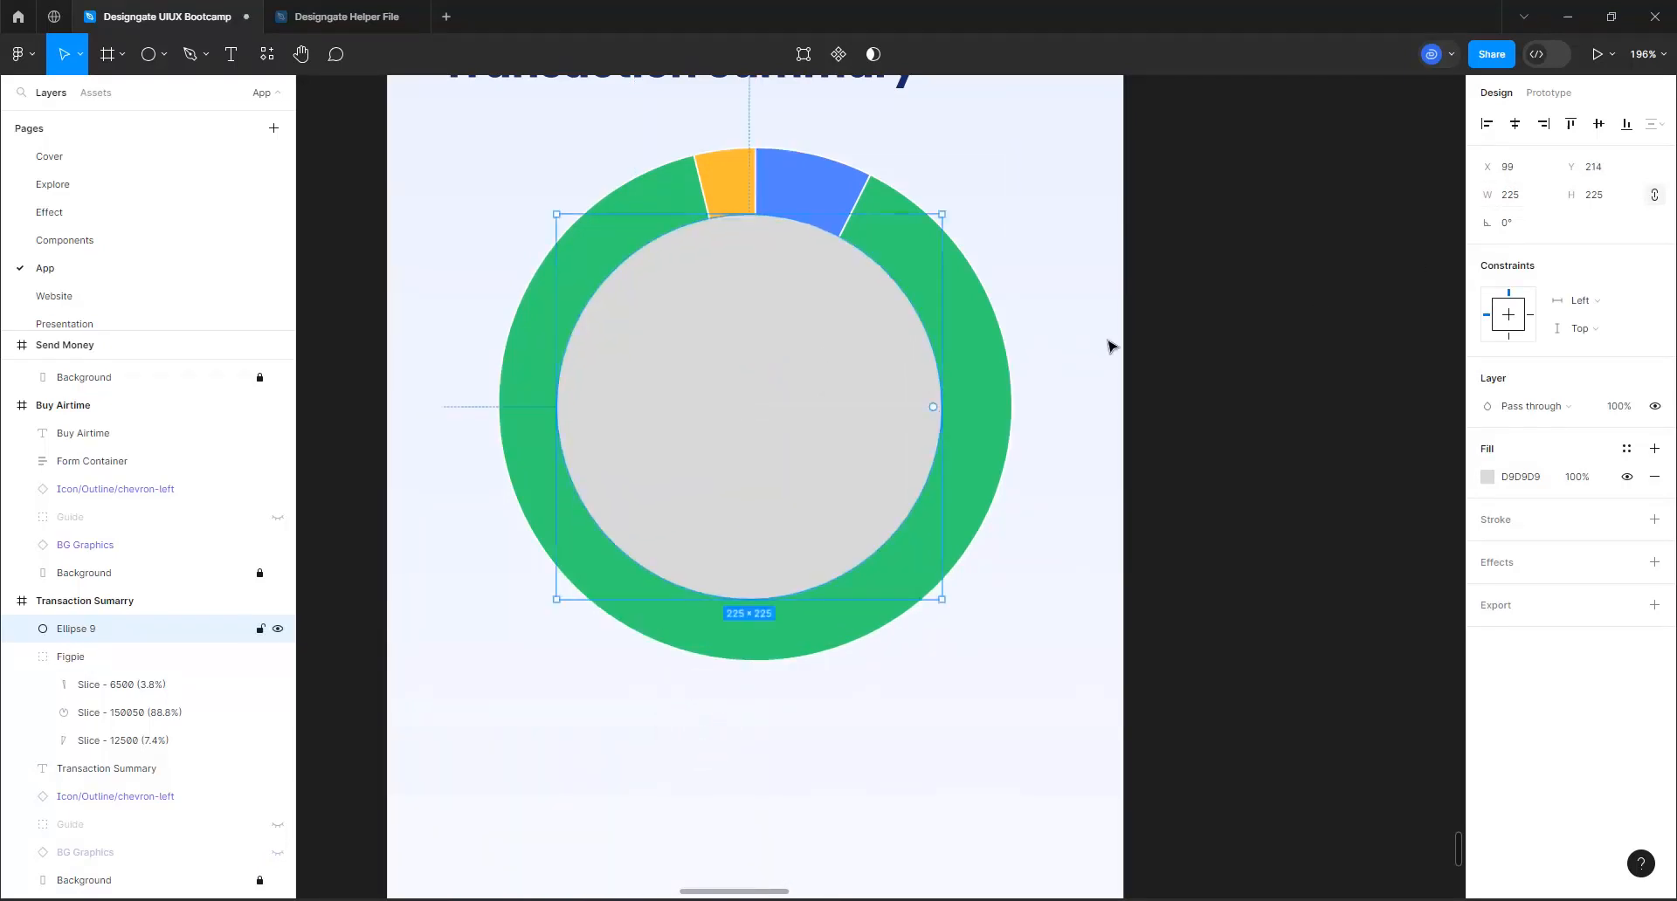
Apply the White color style to the circle and center it horizontally and vertically on the pie chart
left_click(1625, 449)
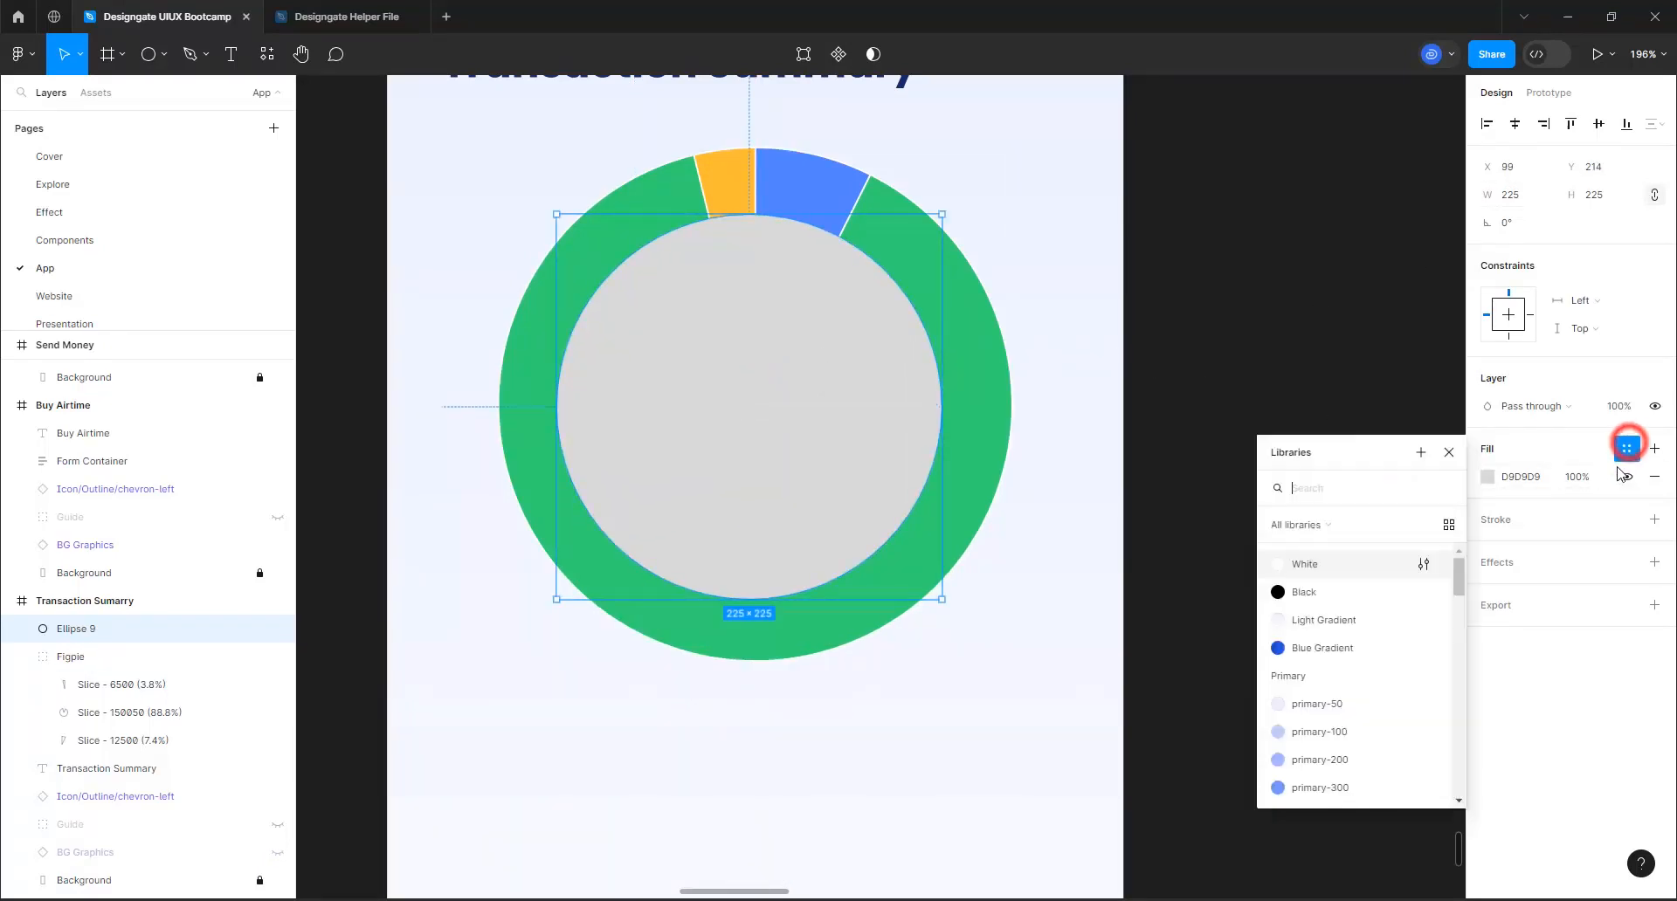
left_click(1310, 567)
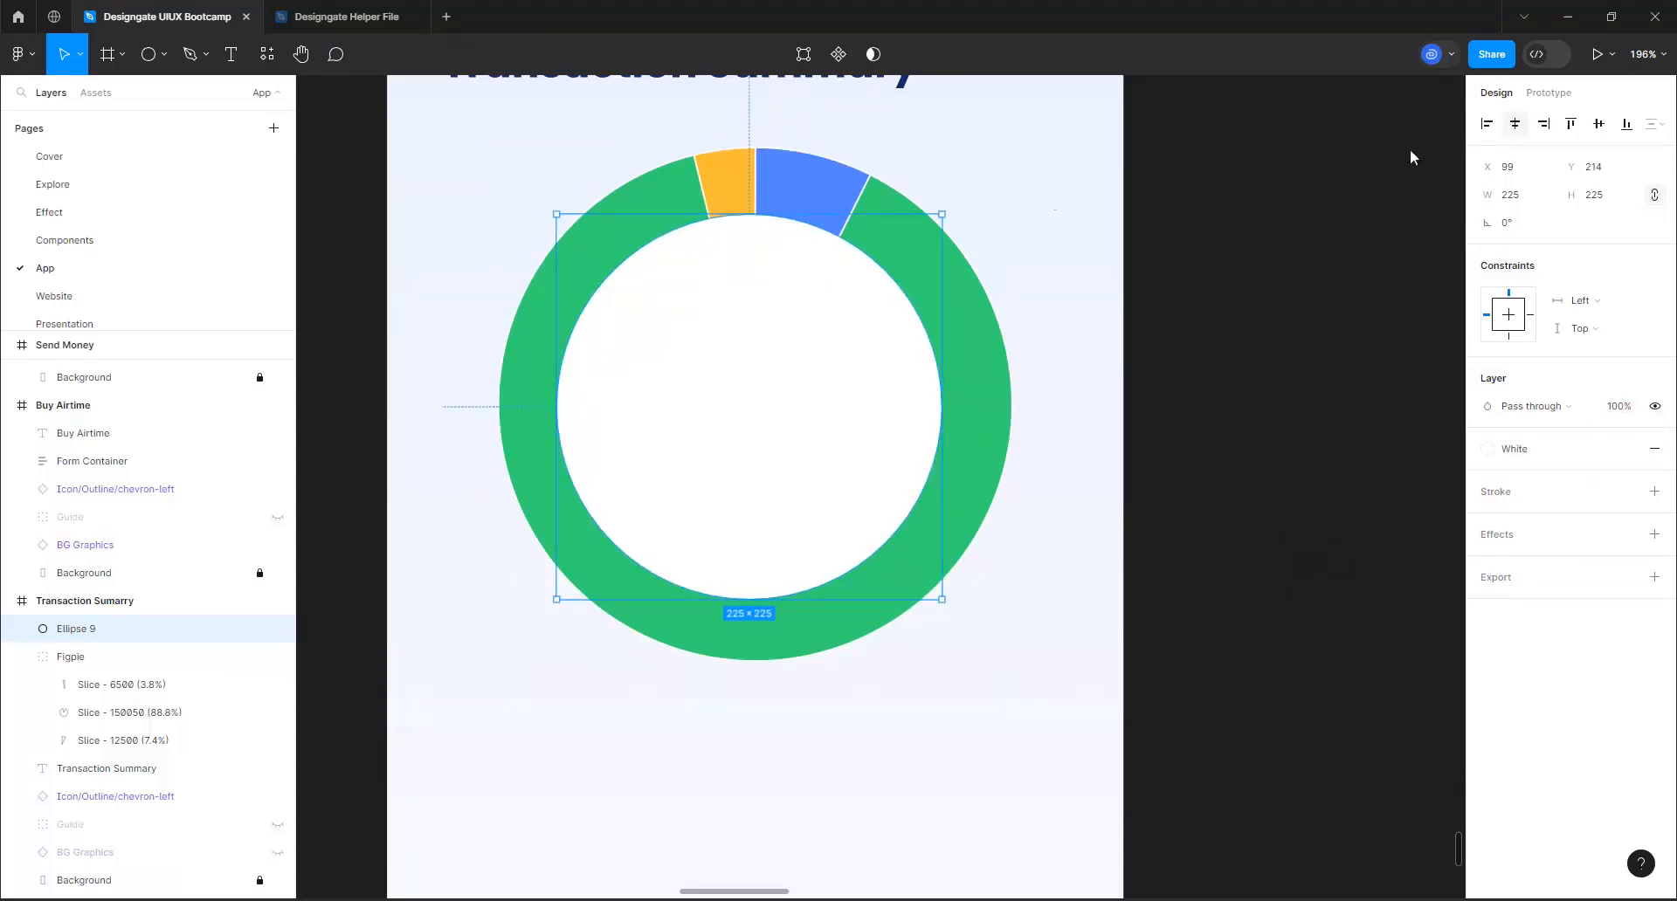
left_click(960, 310, "shift")
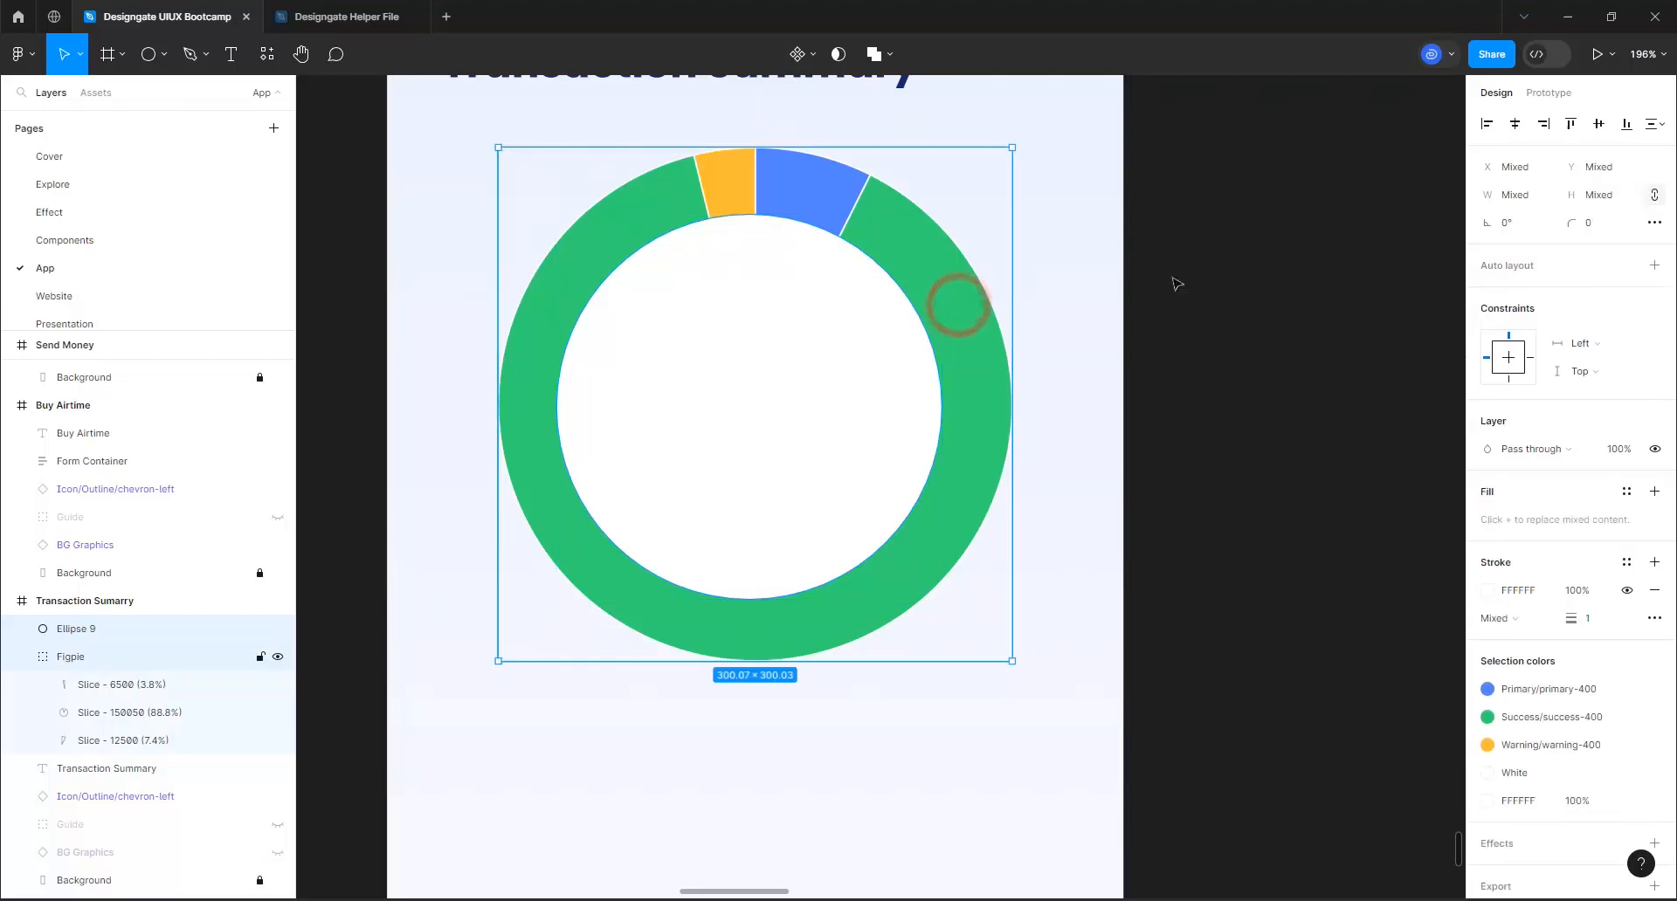
left_click(1513, 125)
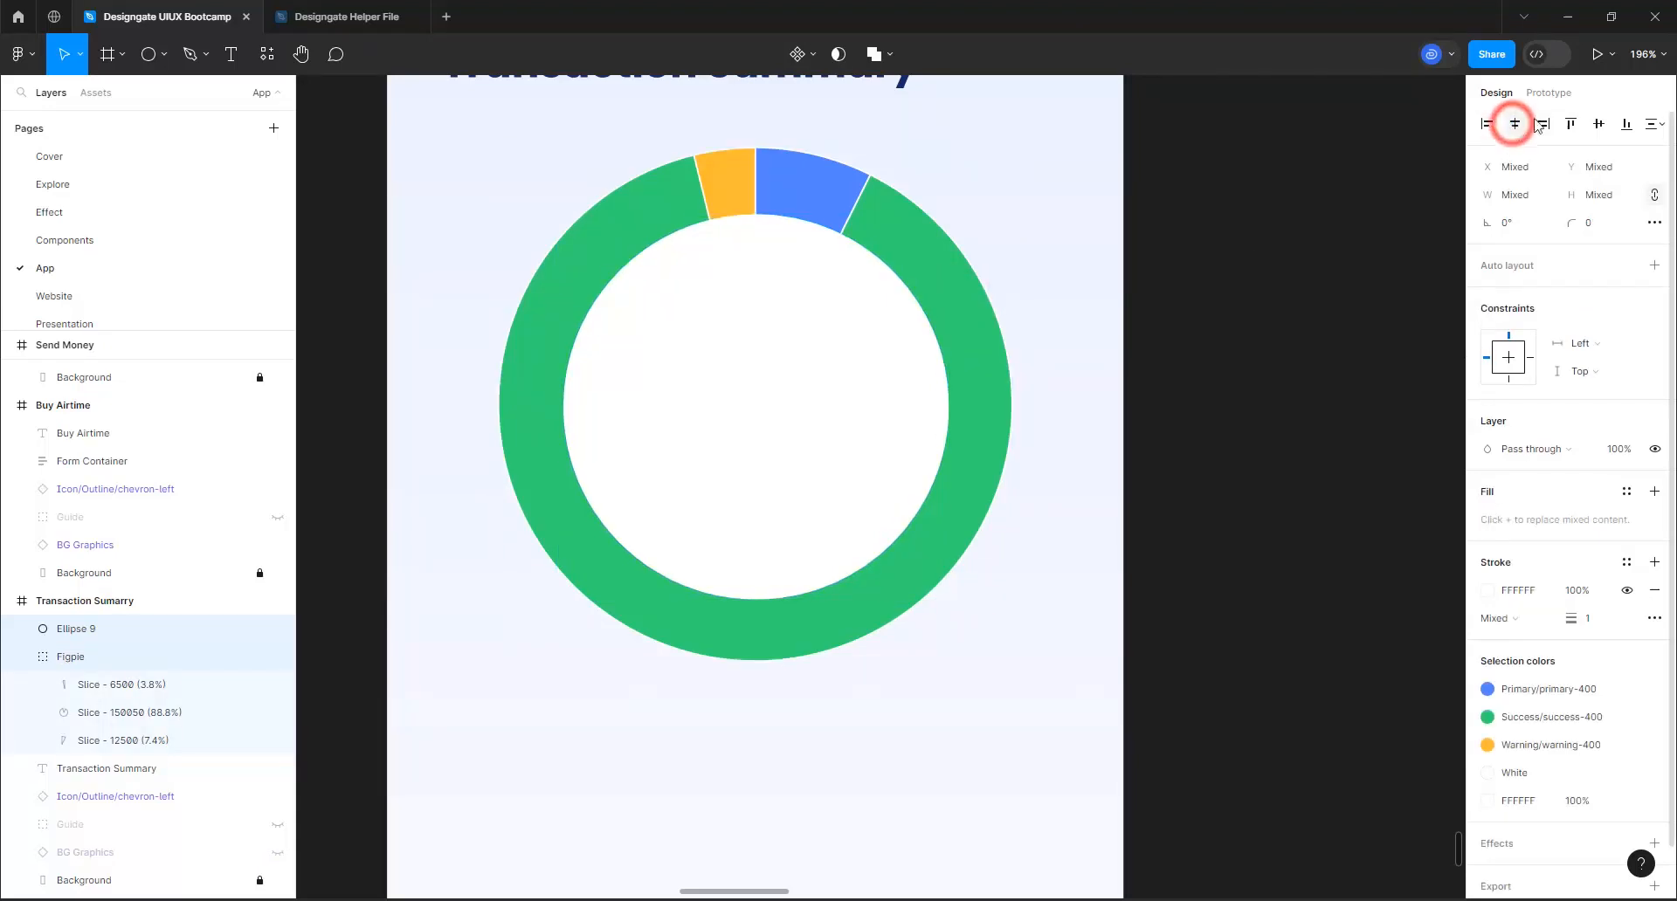
left_click(1598, 123)
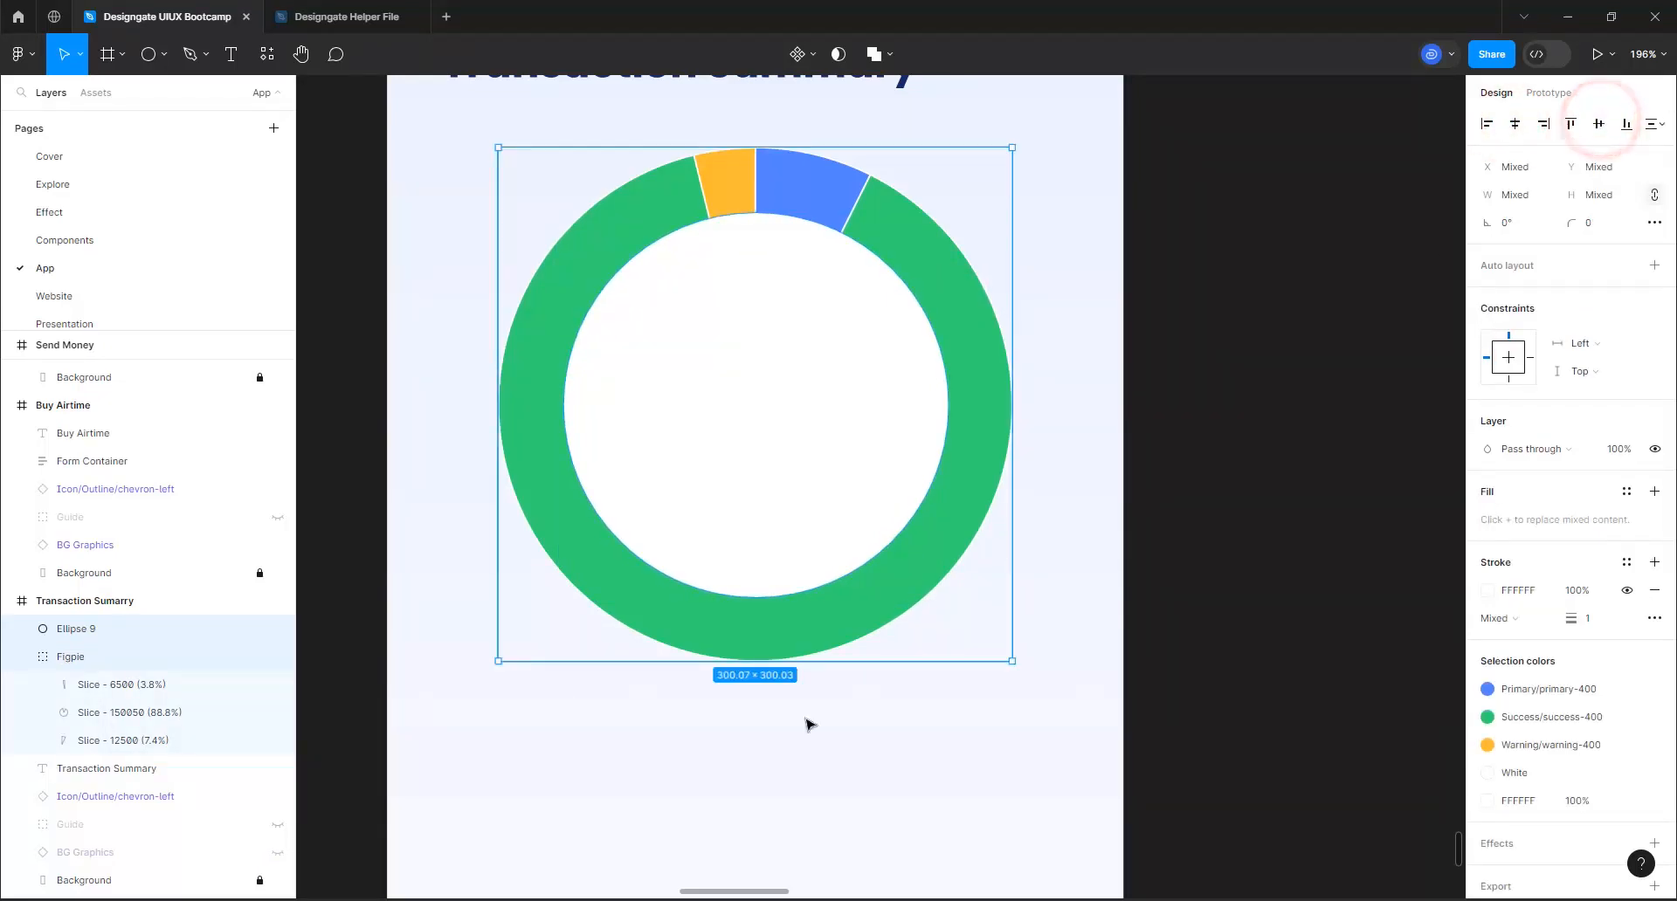
Wrap the circle and the pie chart in a frame and rename the frame Doughnut Chat
right_click(851, 370)
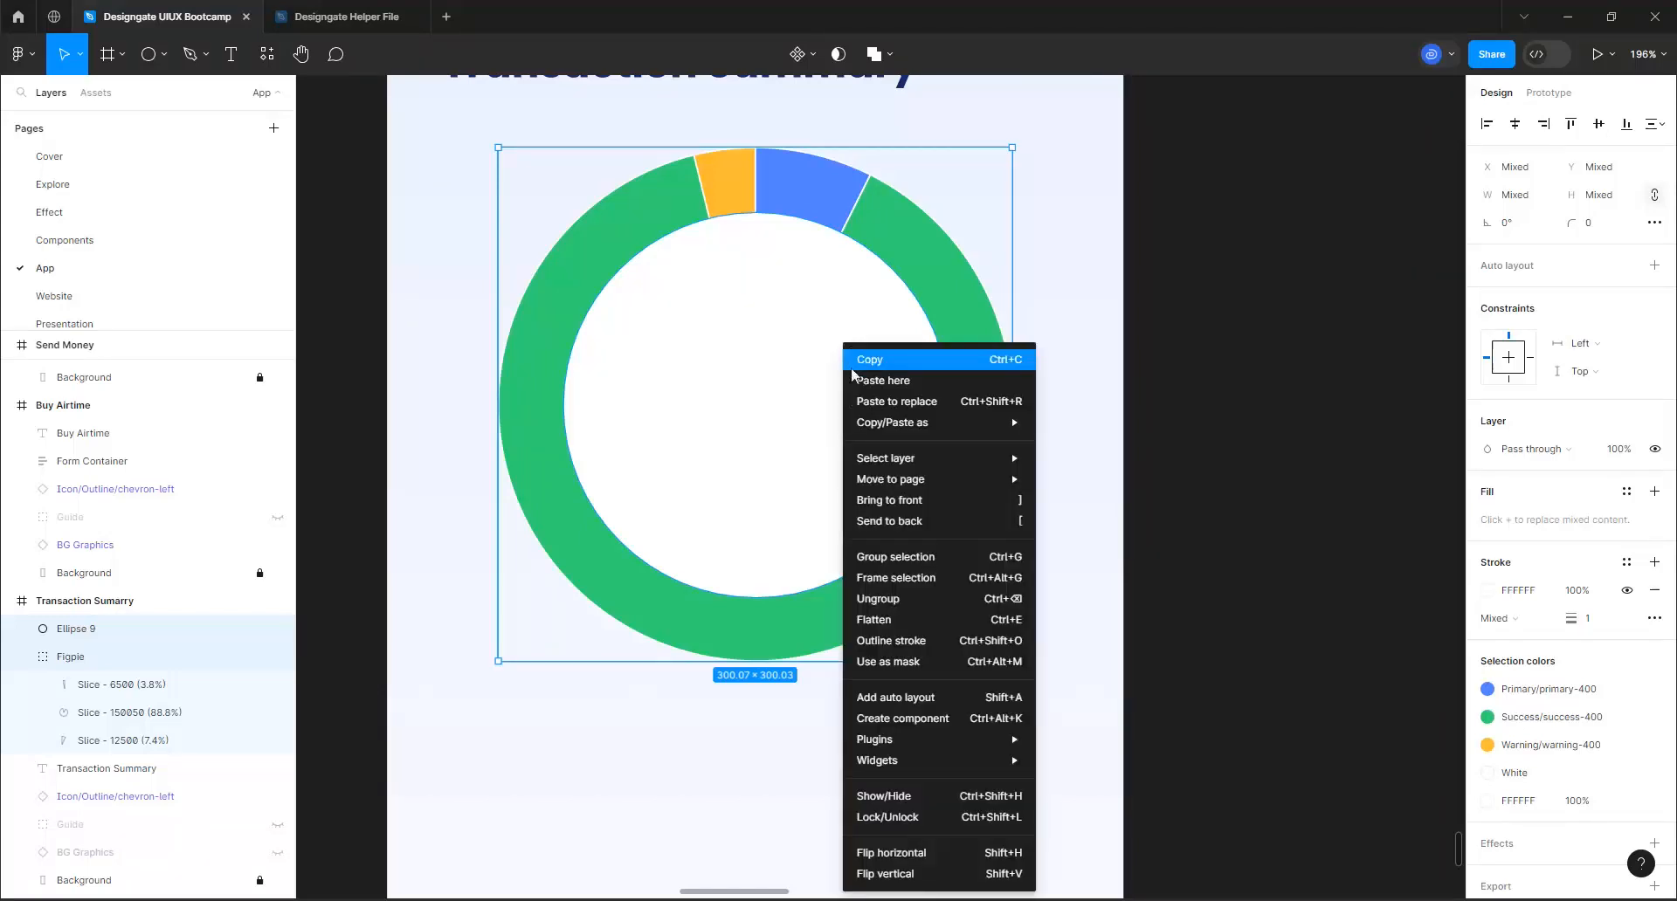
left_click(872, 579)
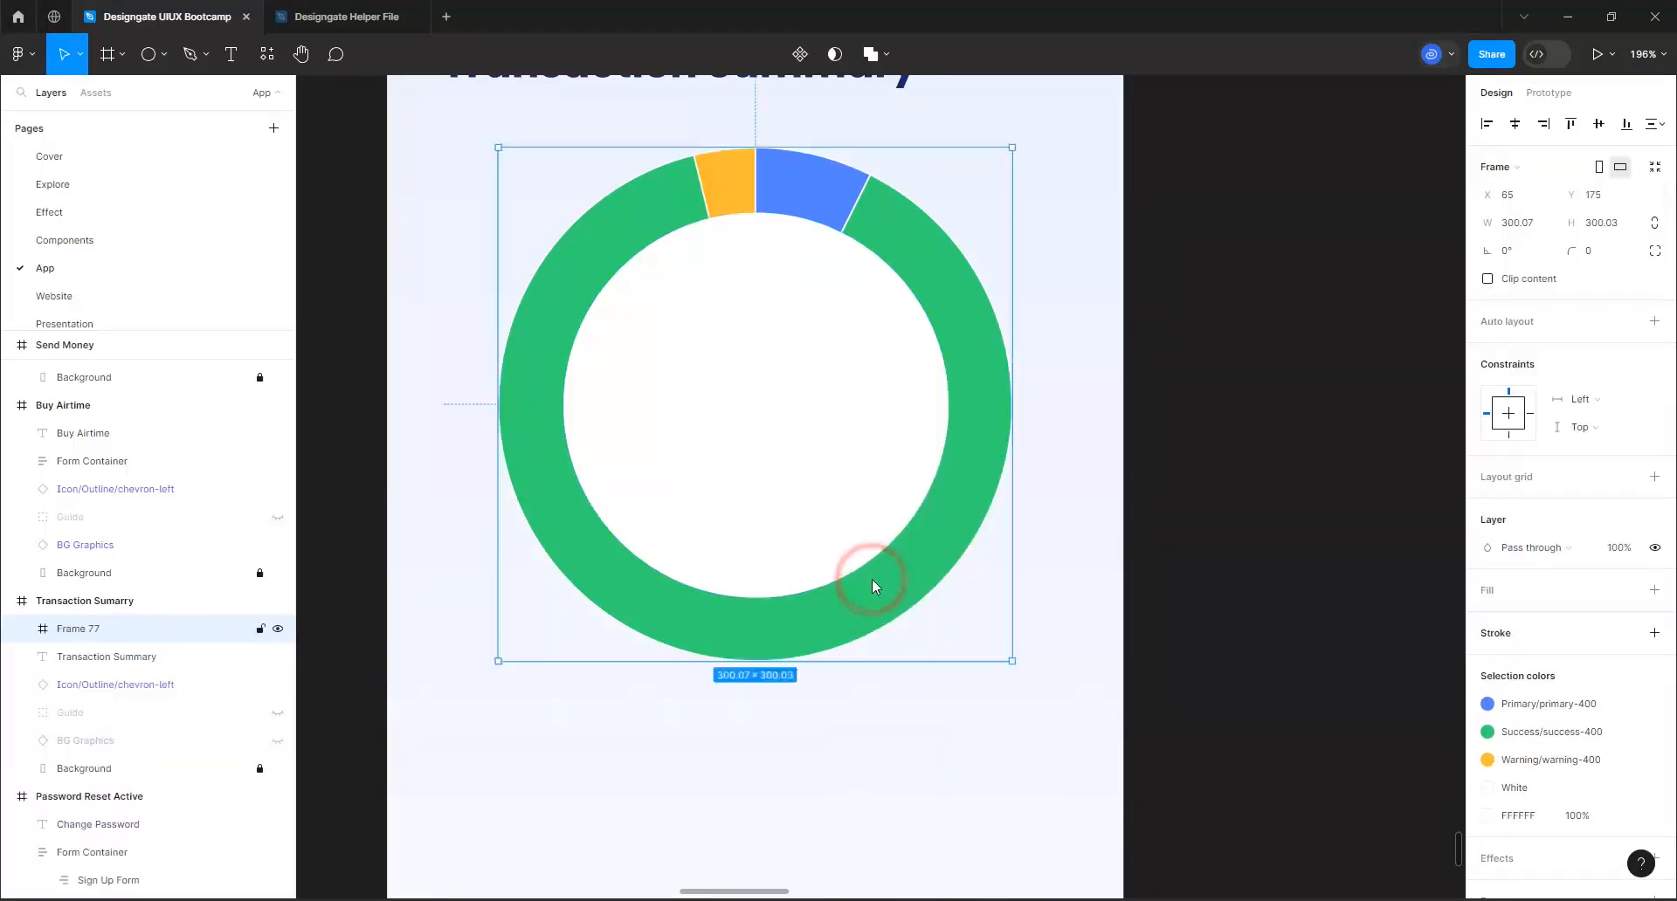
double_click(68, 628)
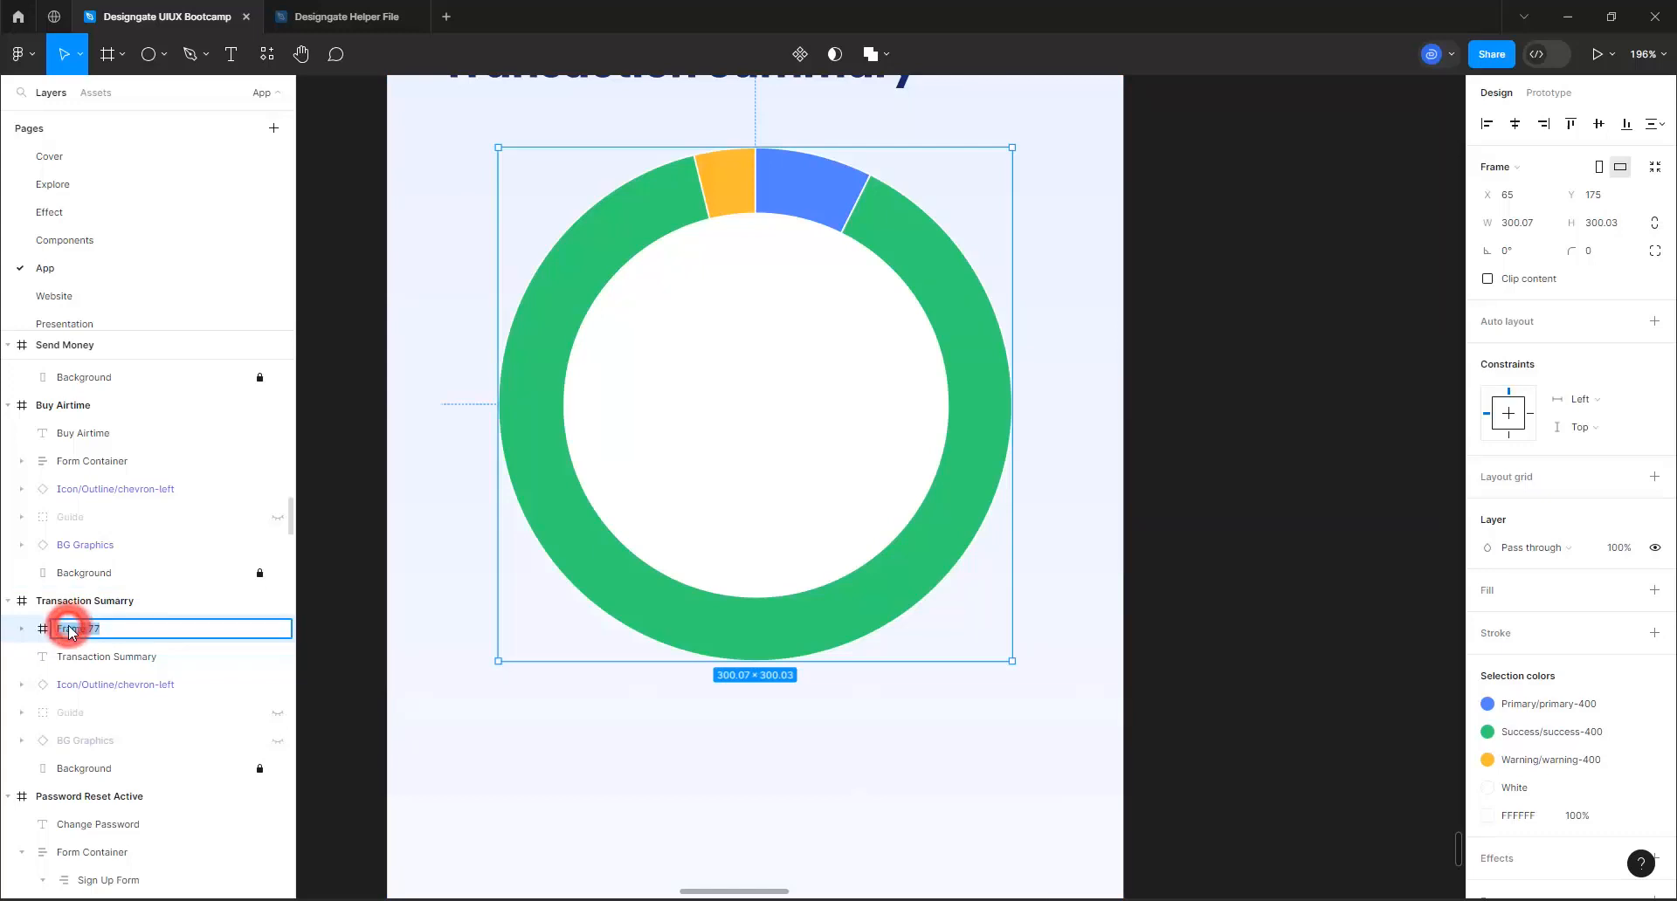
type("Doughnut Chat")
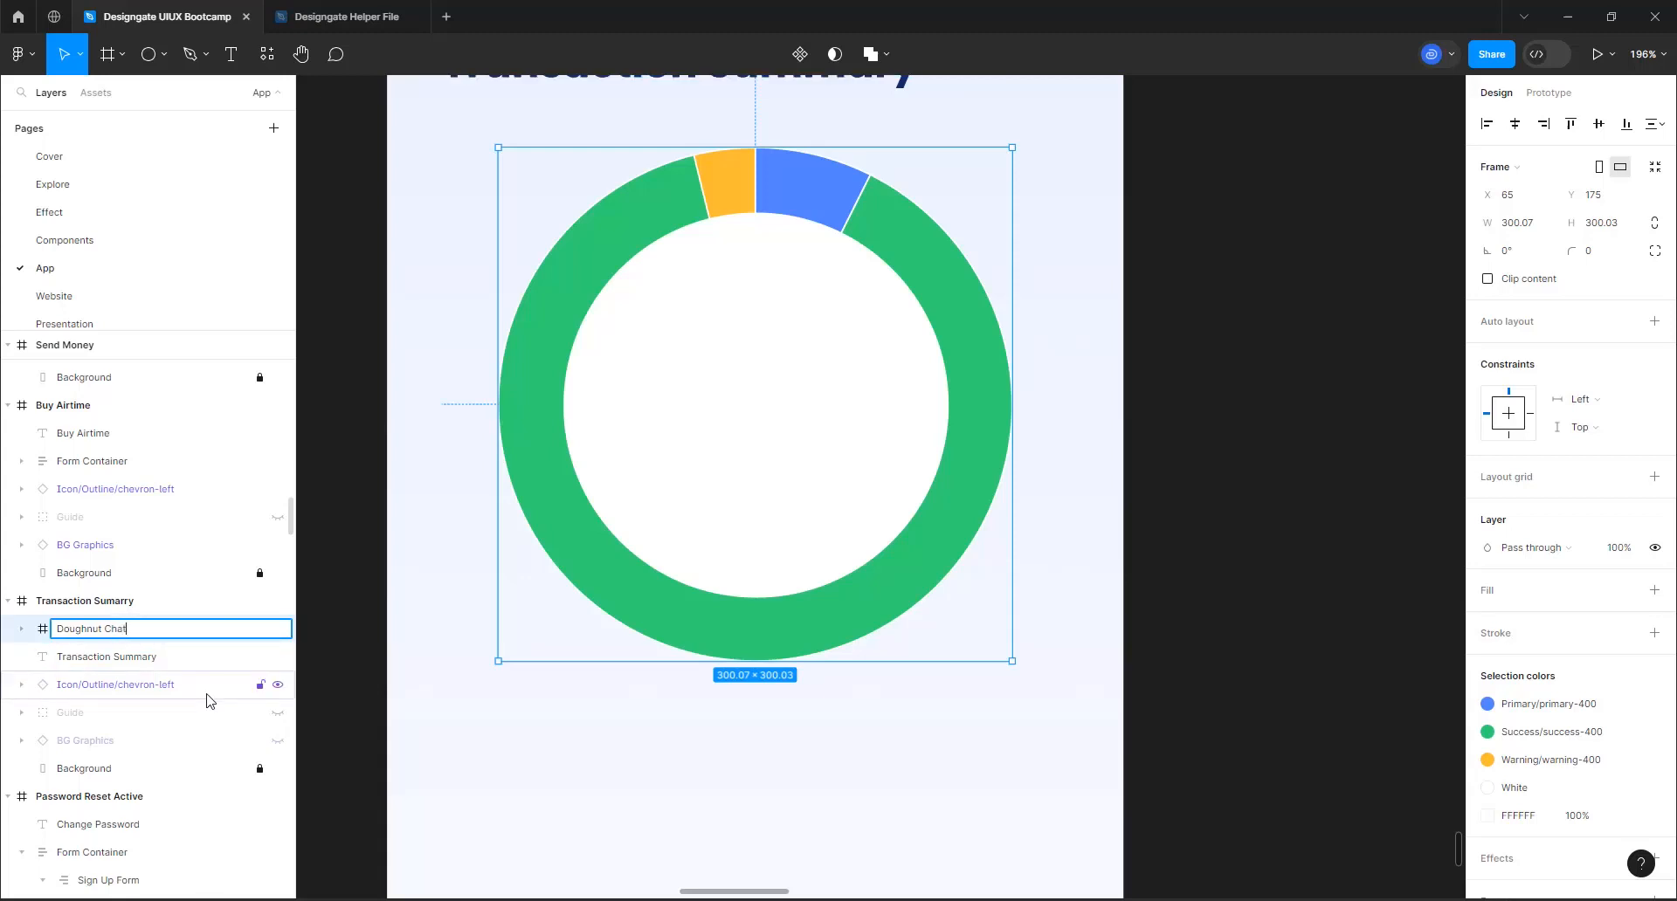
key("Return")
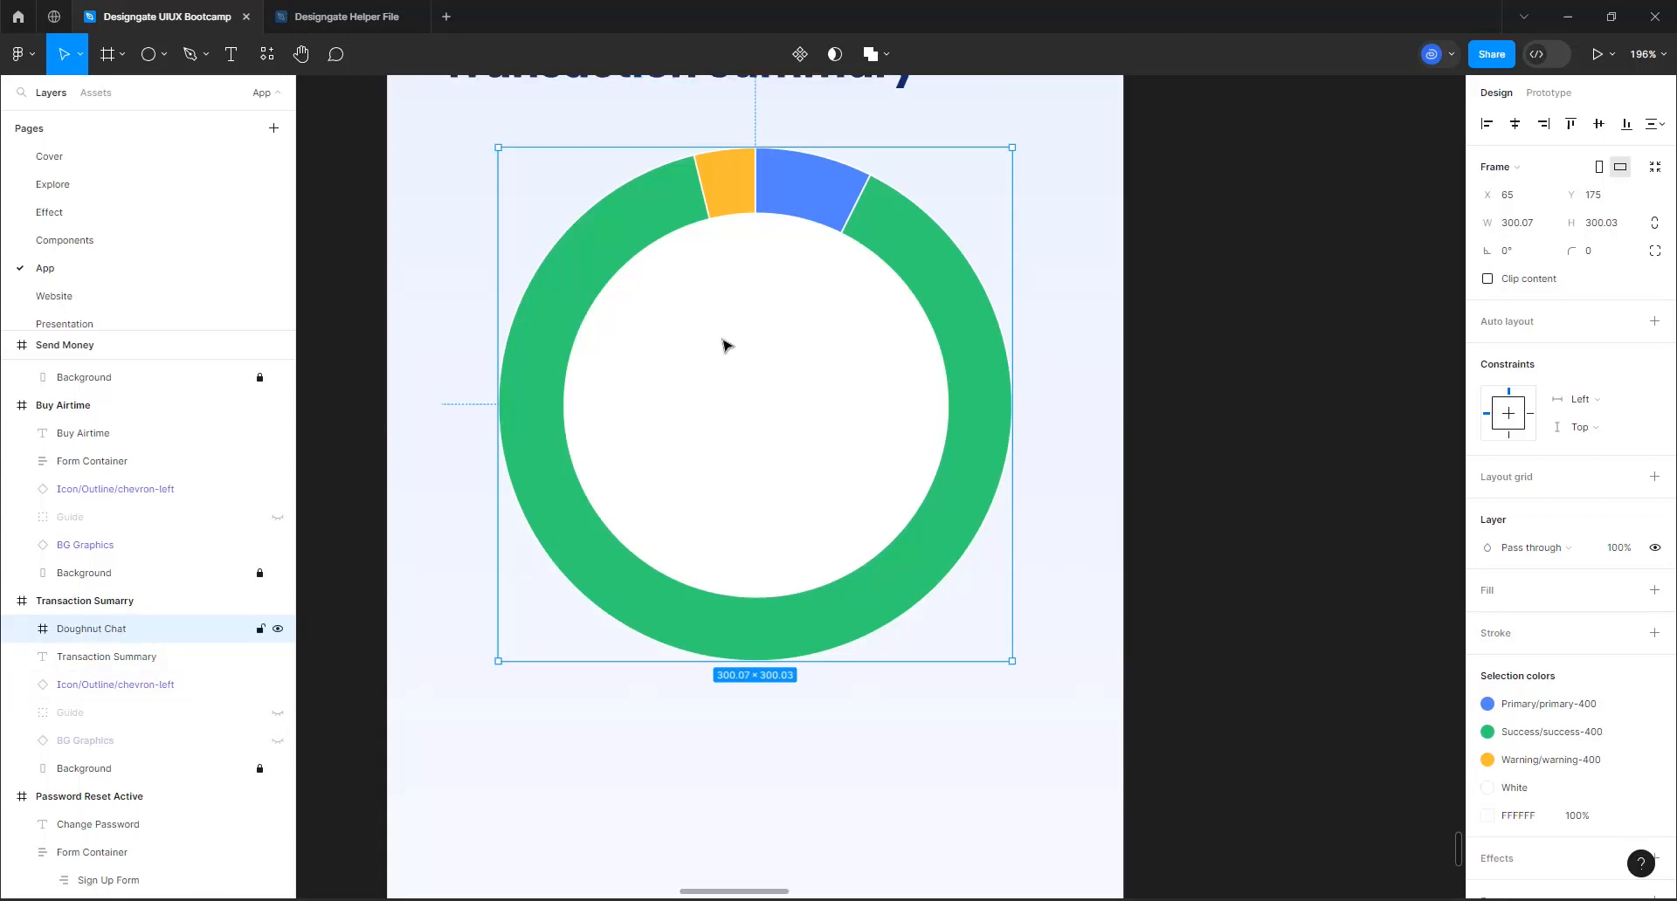
left_click(1000, 89)
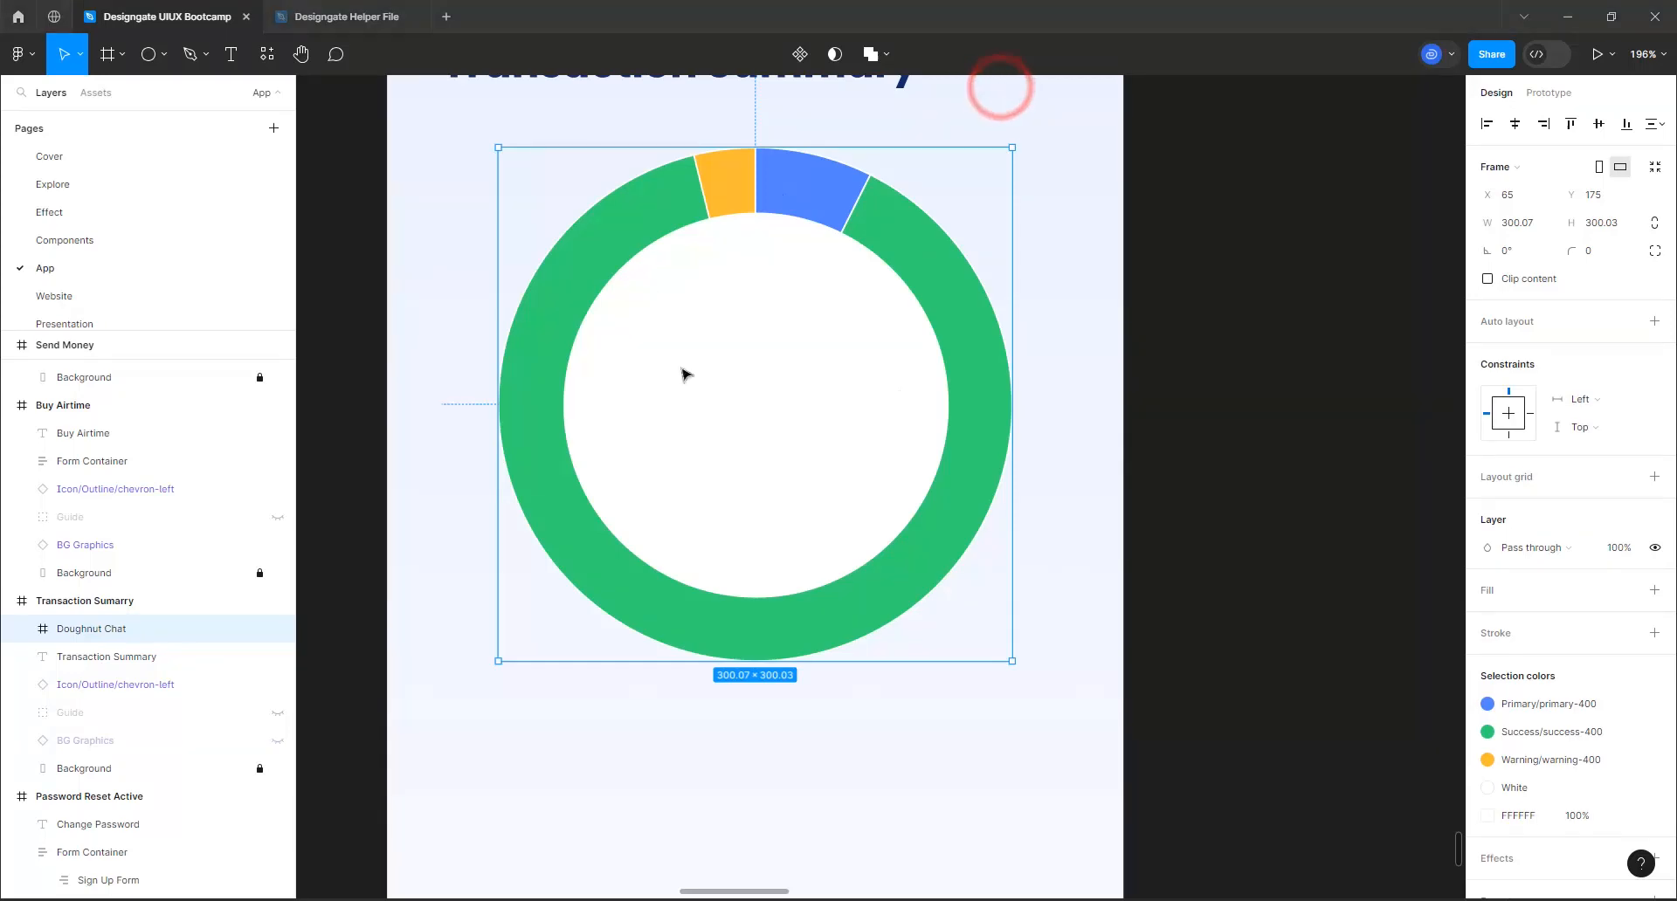
Add the text "N169,050" on the screen below the doughnut chart
left_click(229, 52)
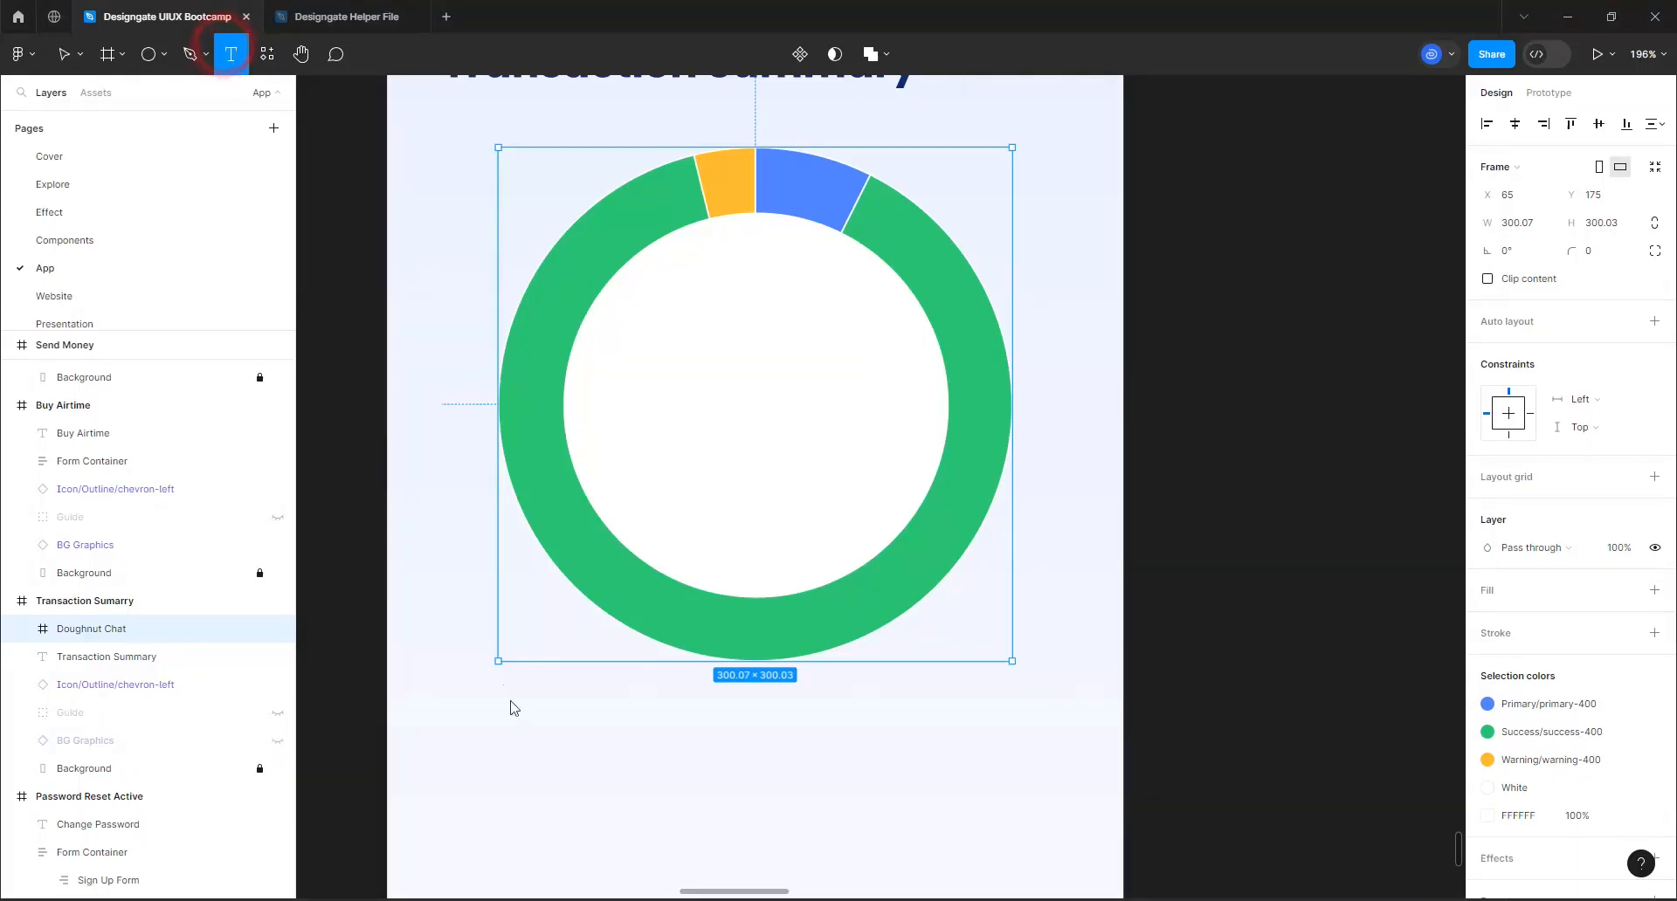
left_click(659, 762)
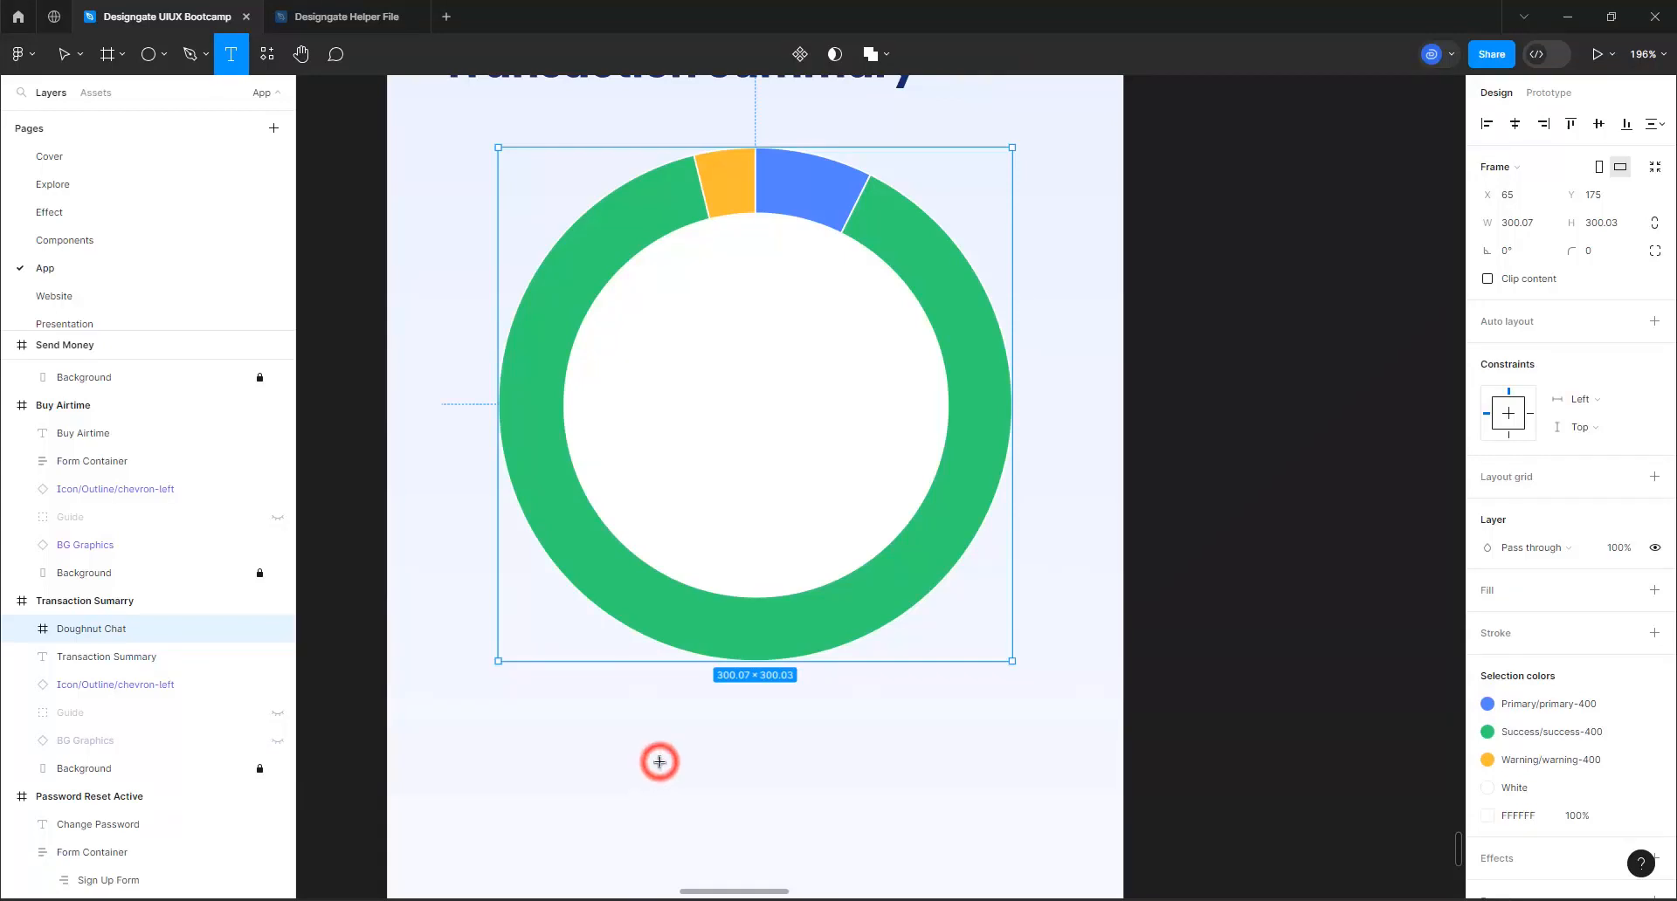
type("N16")
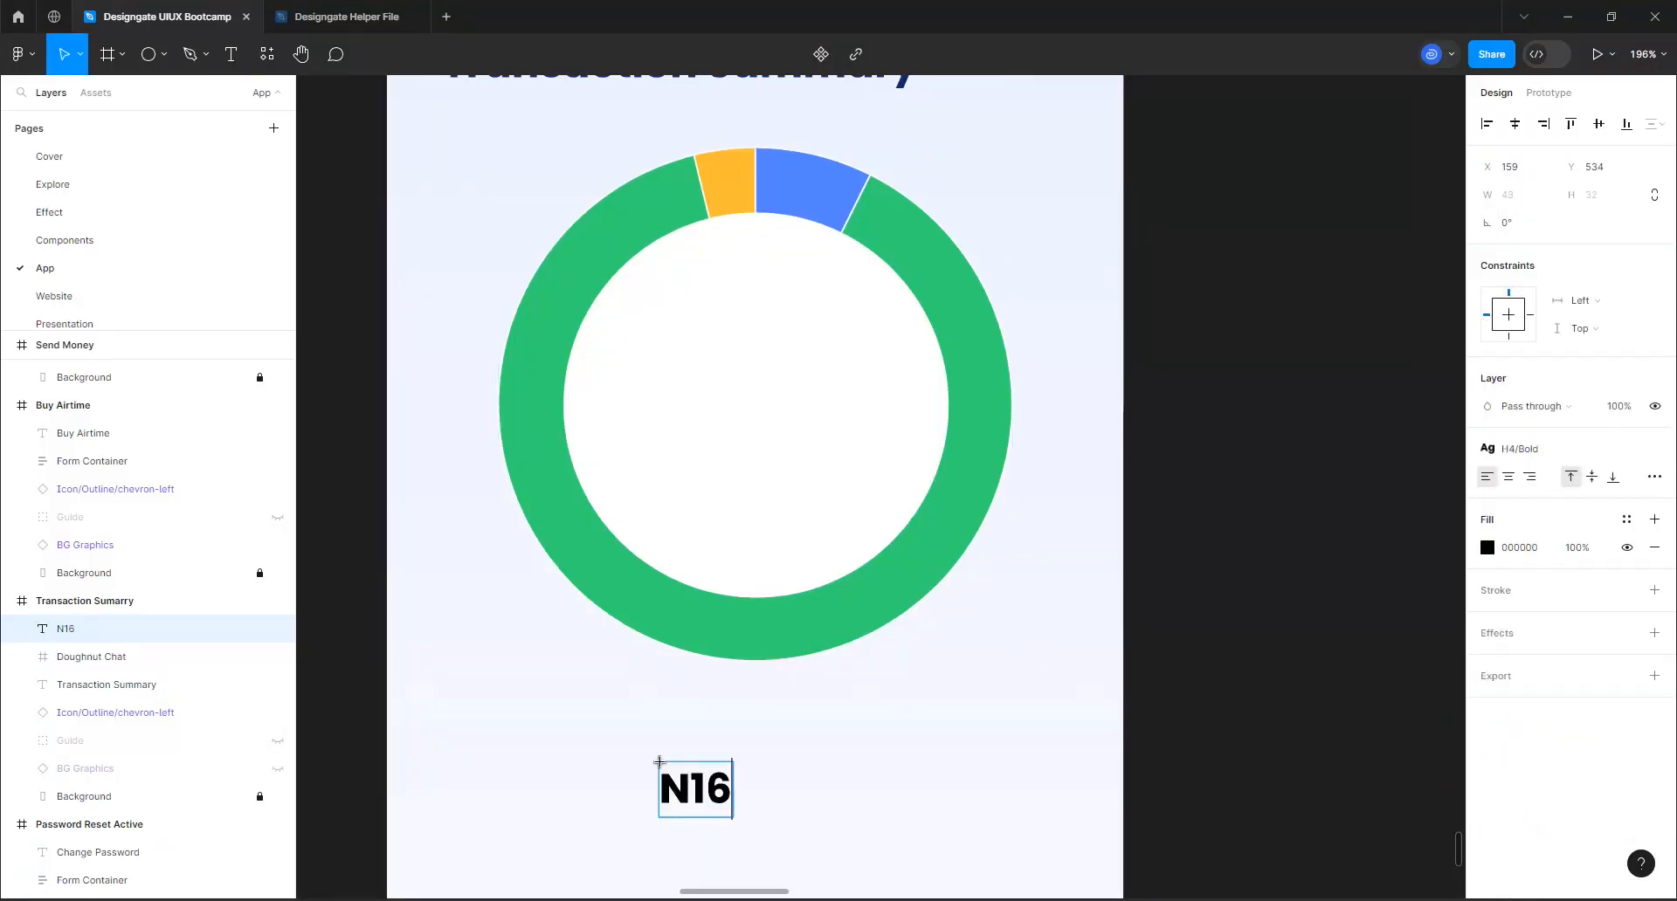
type("9,060")
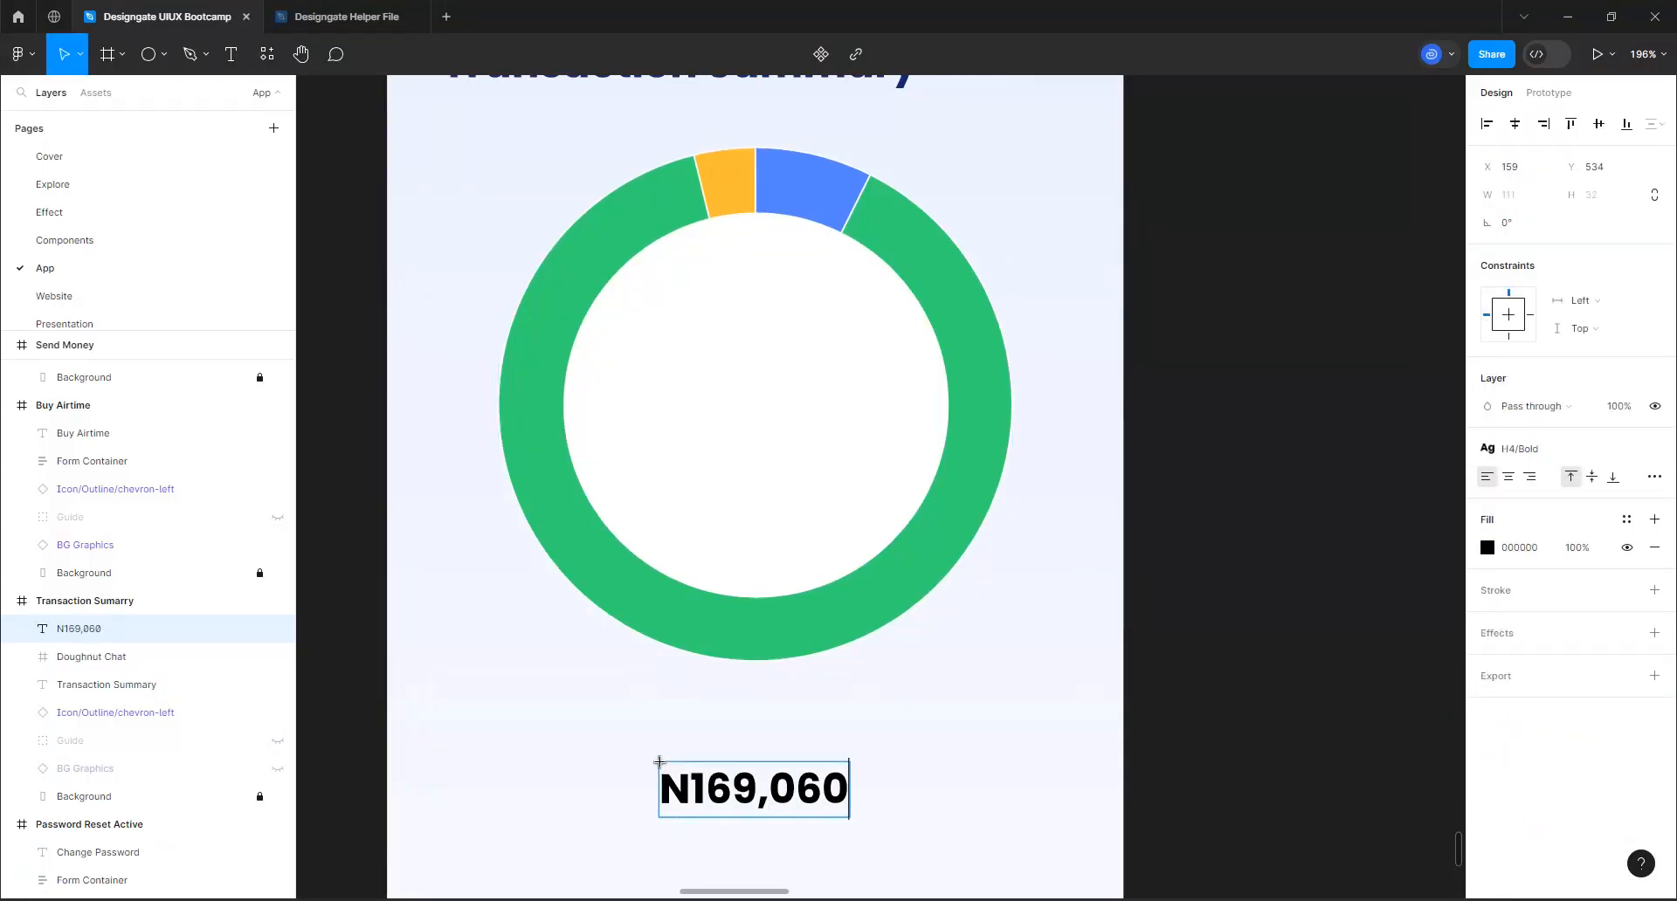
key("BackSpace")
key("BackSpace")
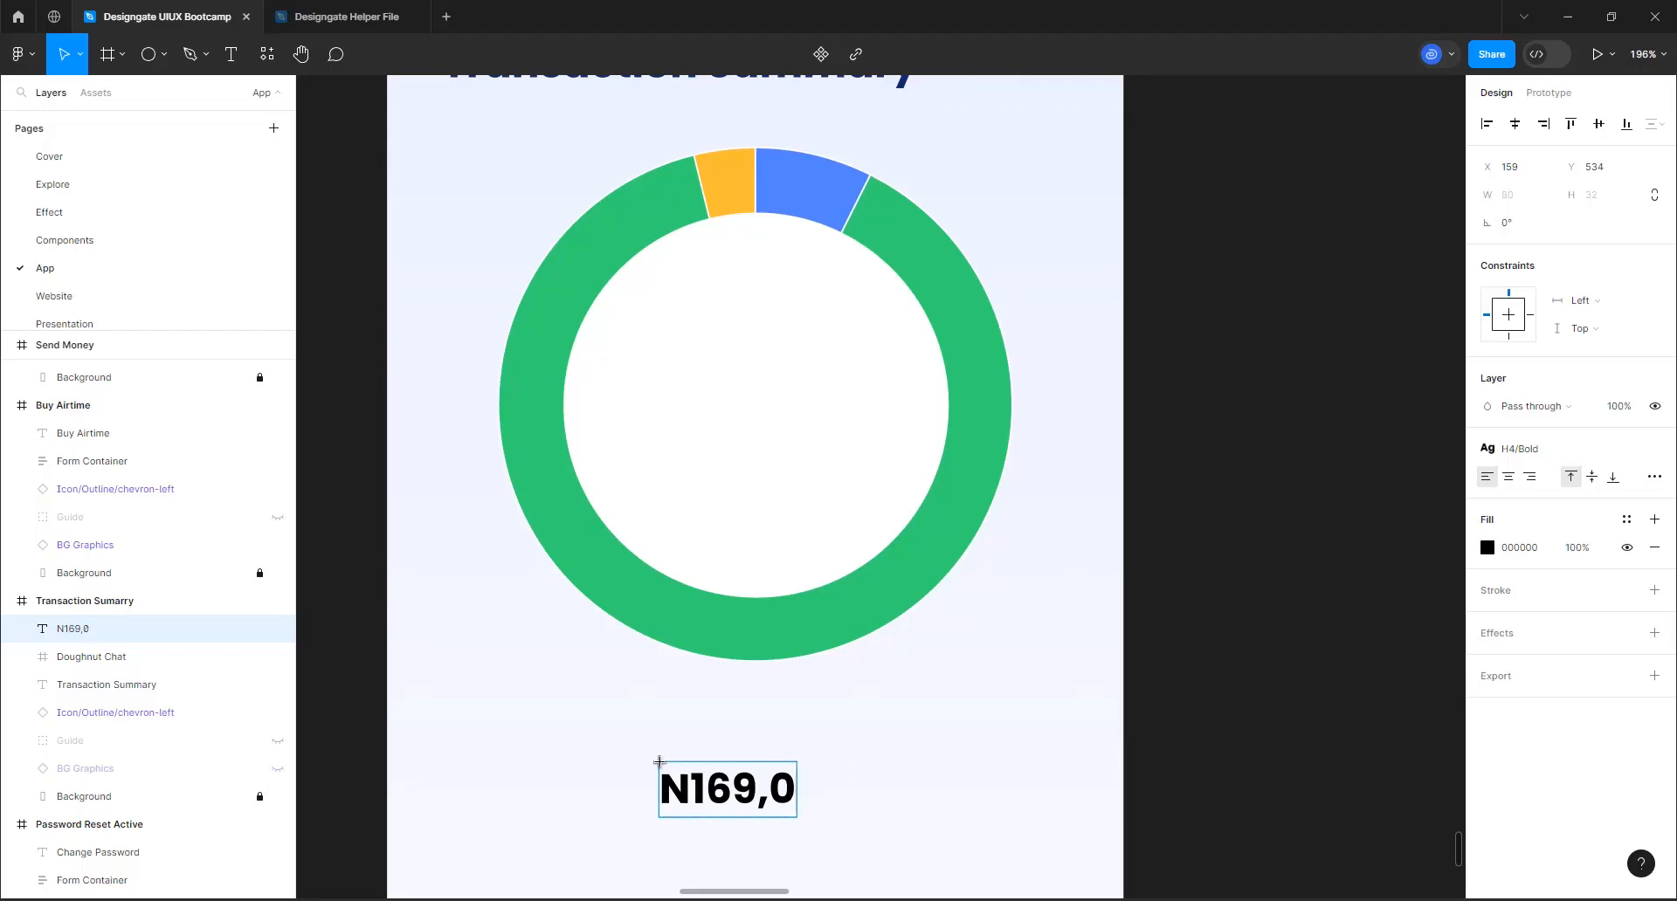
type("50")
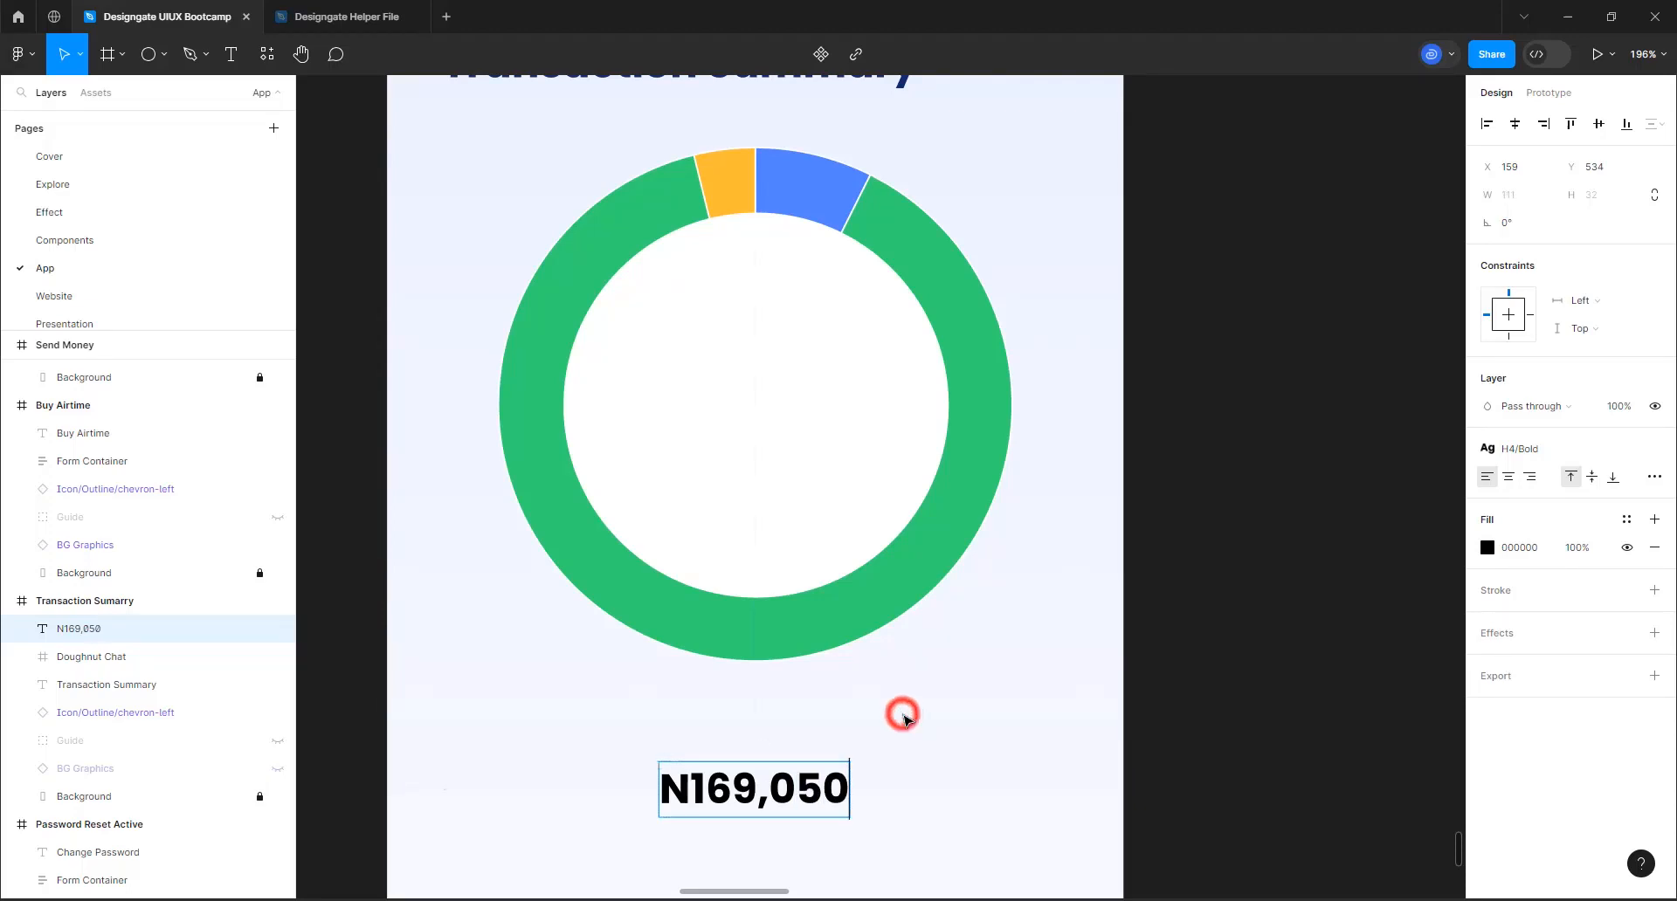
key("Escape")
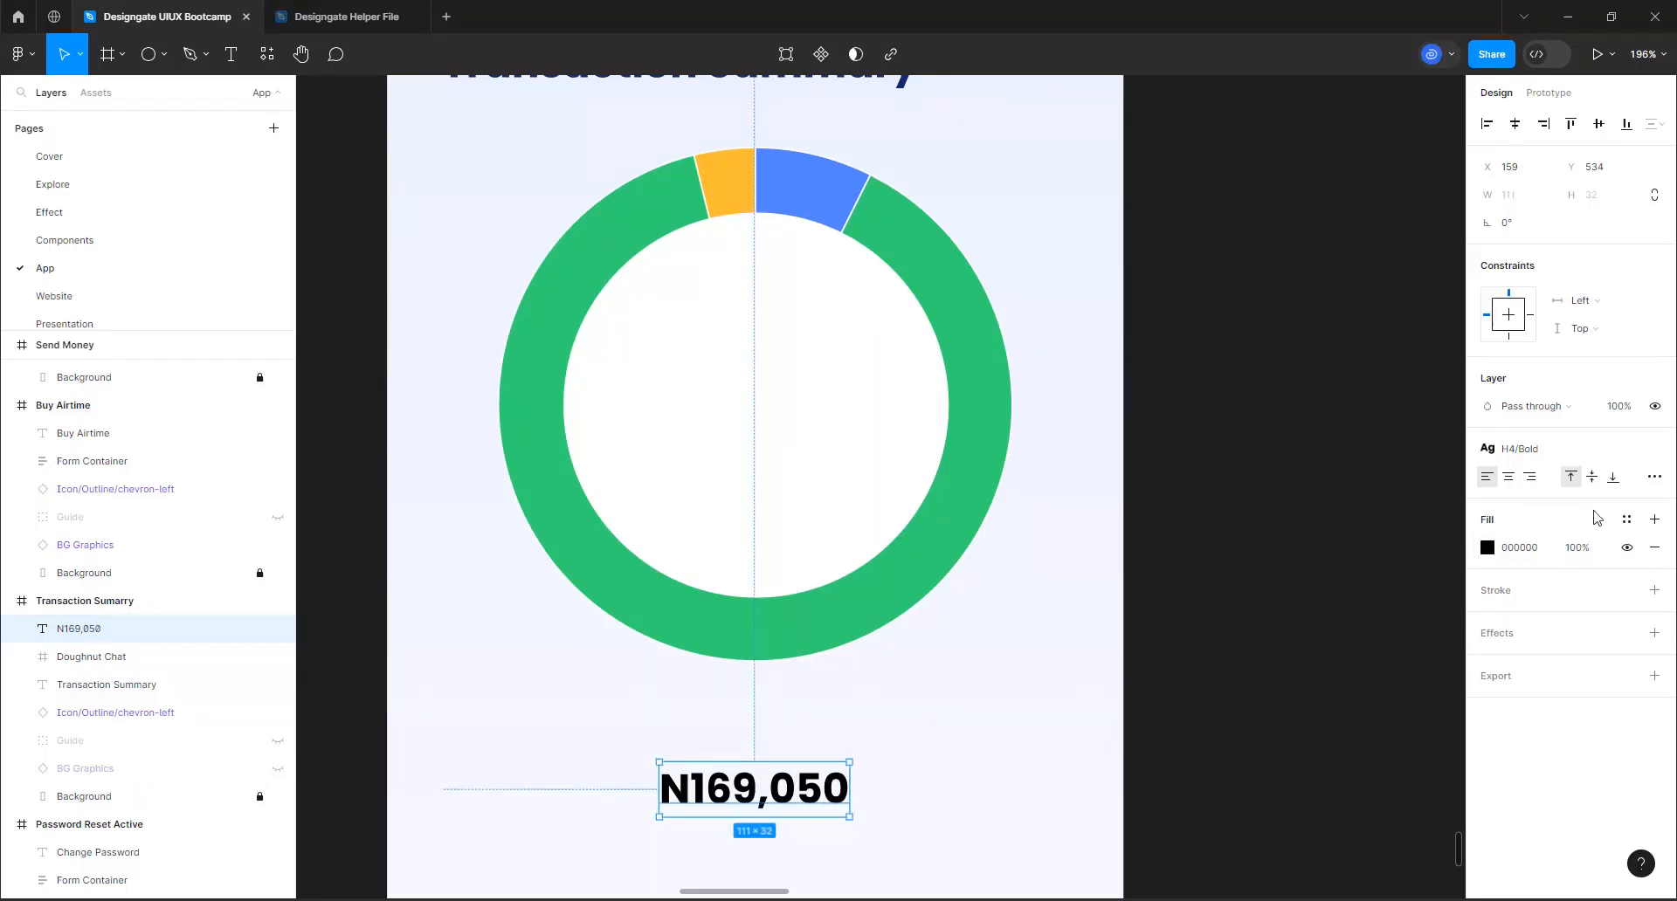
Apply the primary-900 color style and the H3 Bold text style to the N169,050 text
left_click(1625, 519)
scroll(1332, 768, "down", 3)
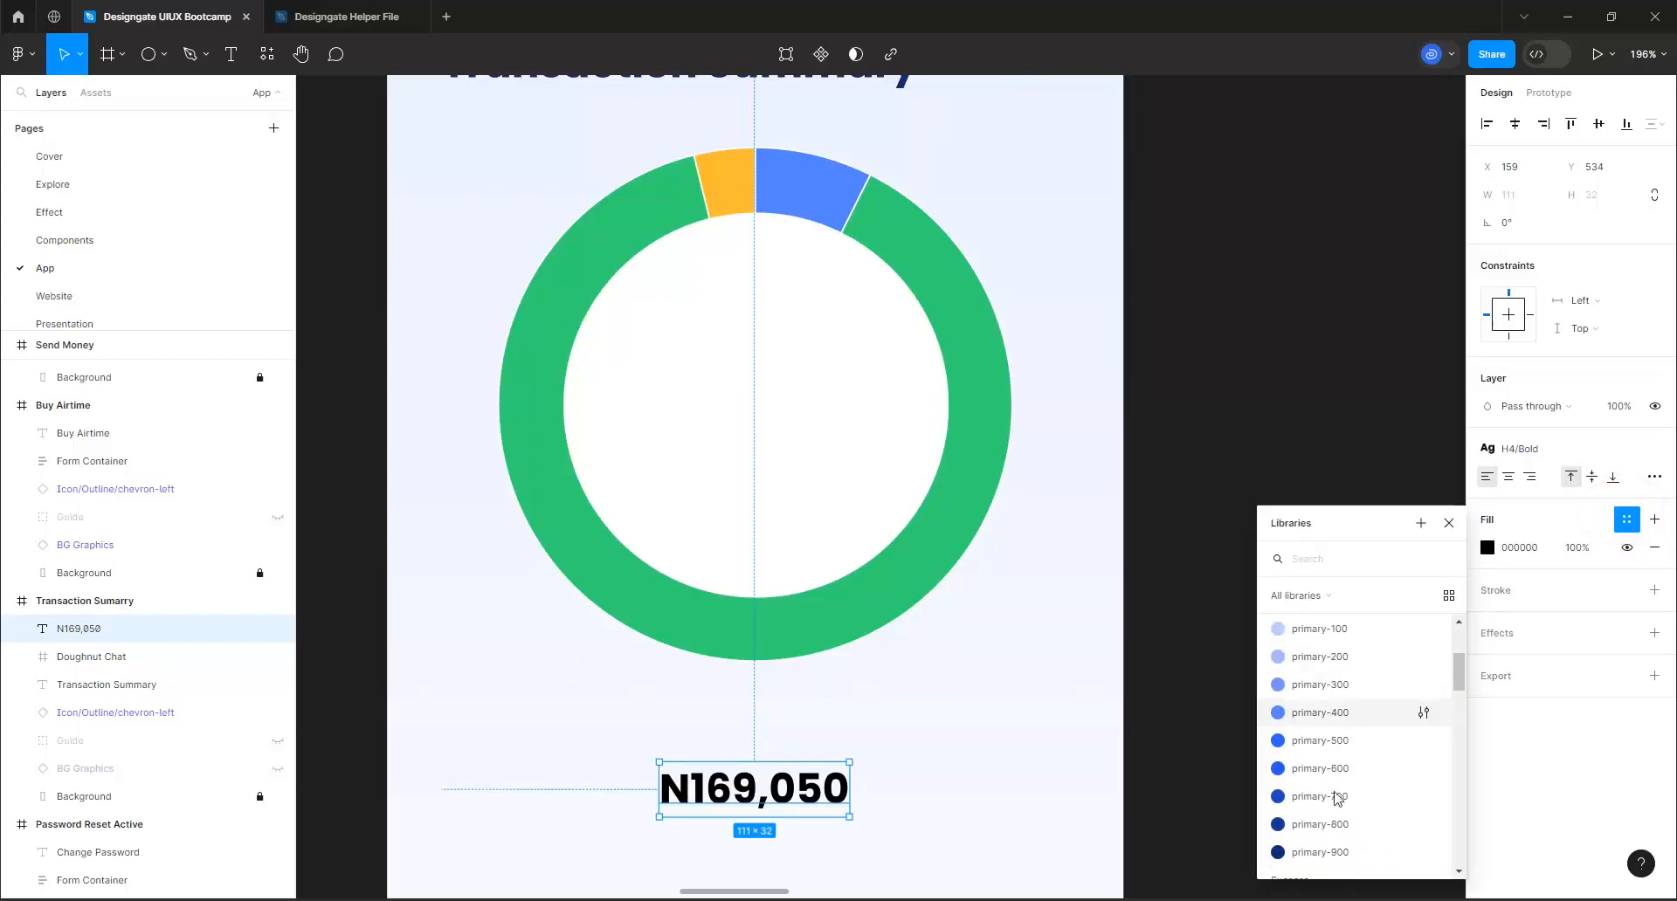
left_click(1338, 849)
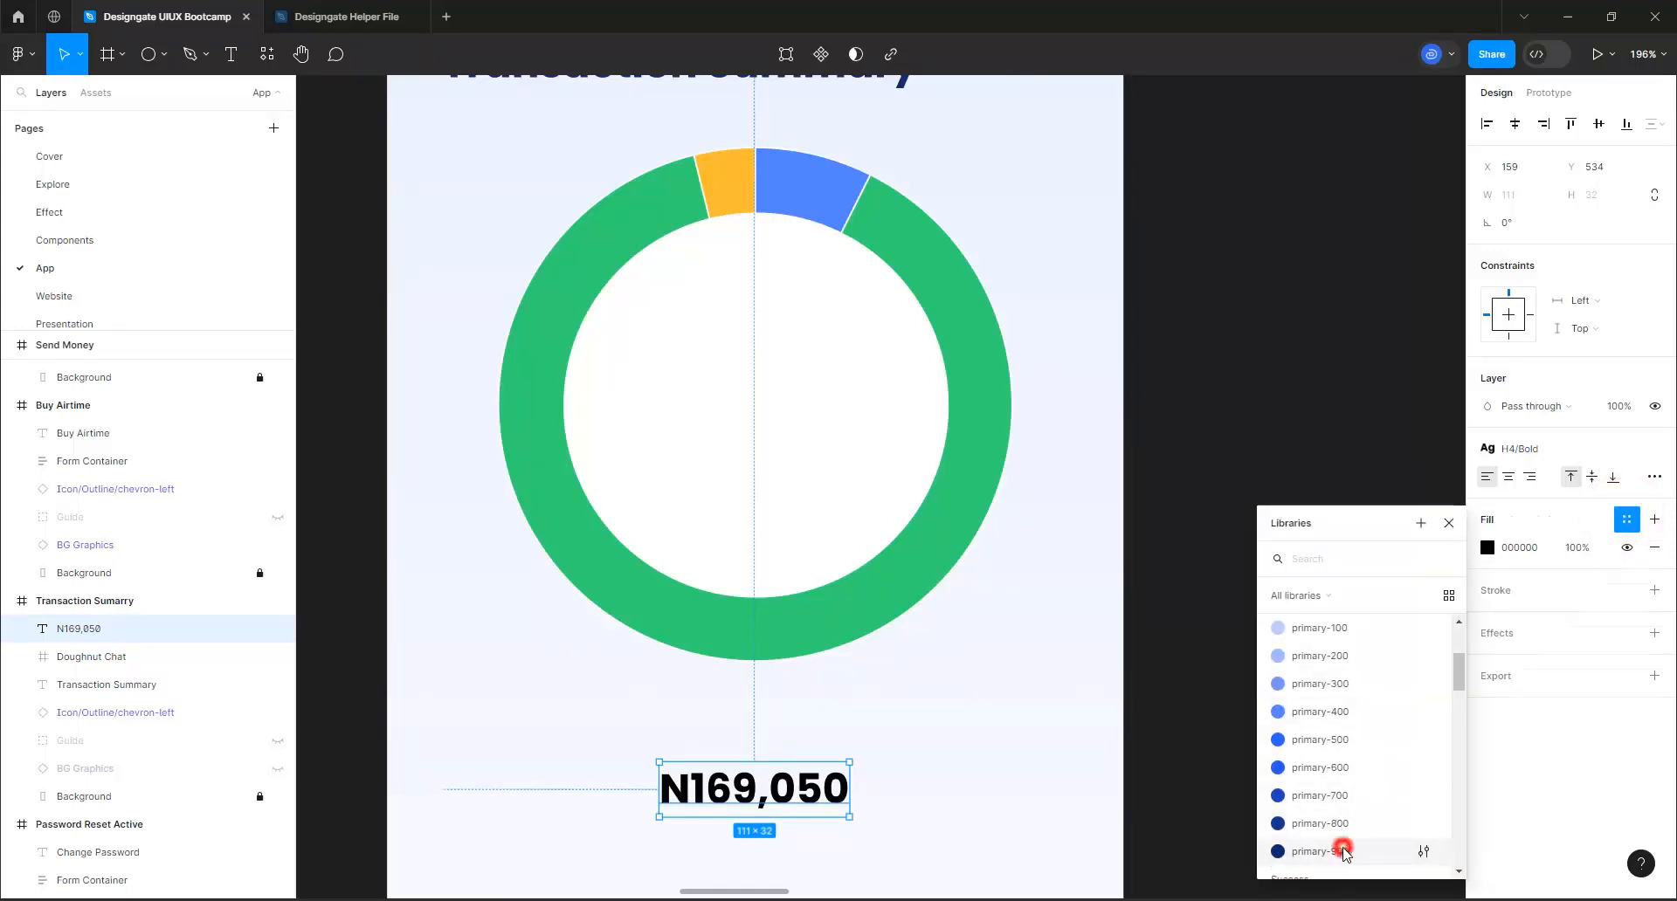
left_click(1550, 454)
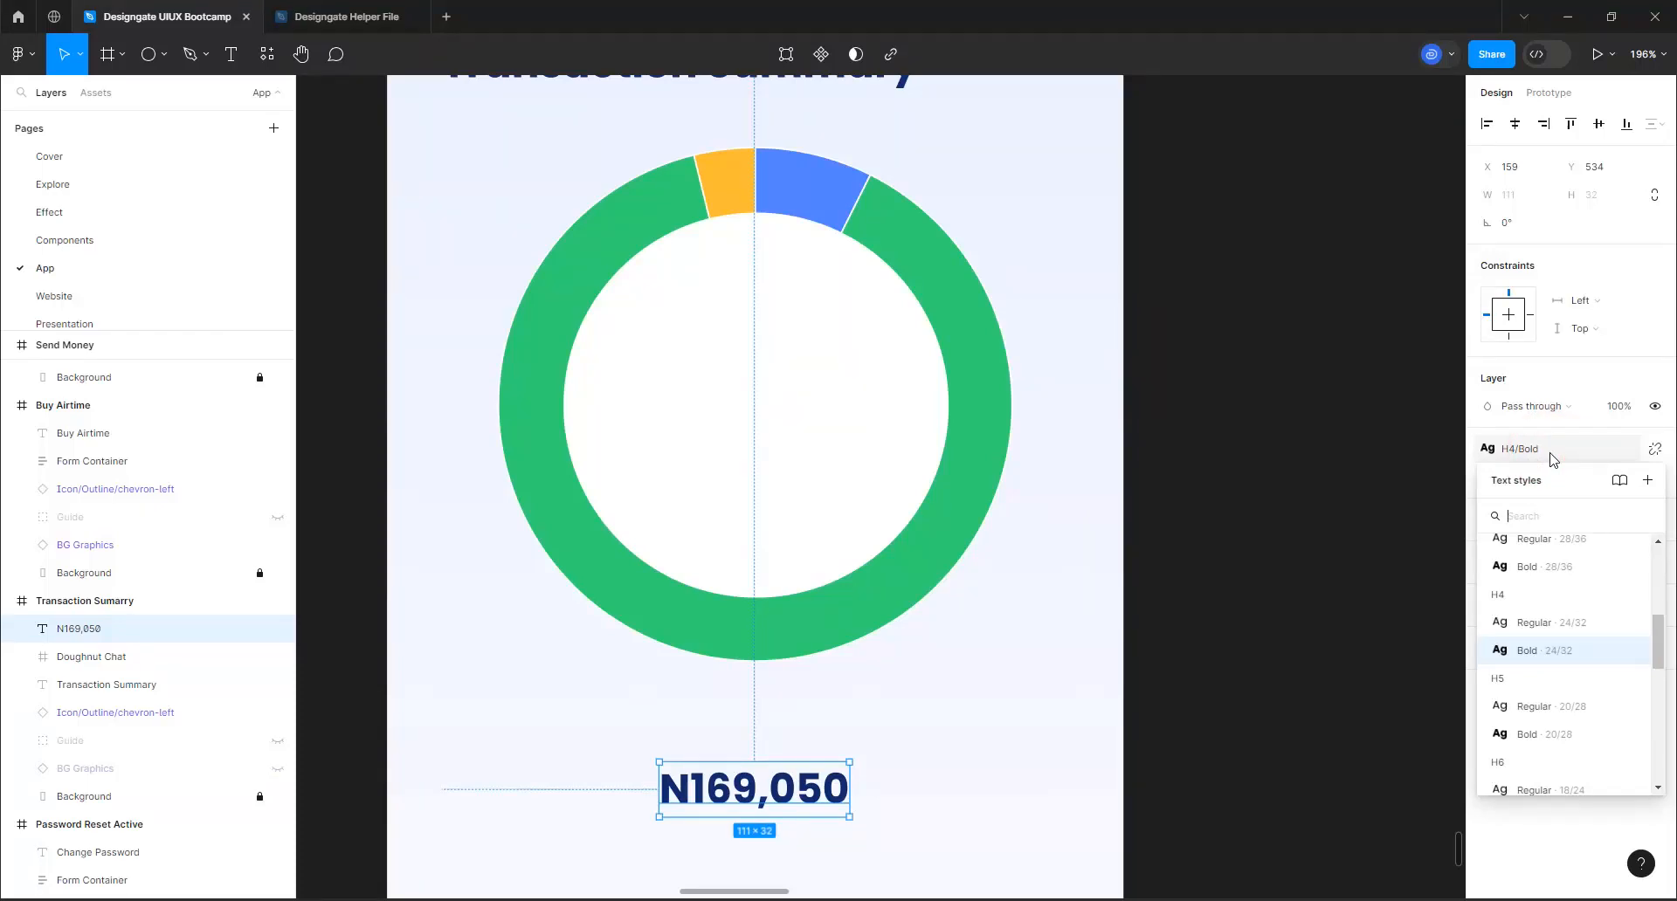
left_click(1545, 564)
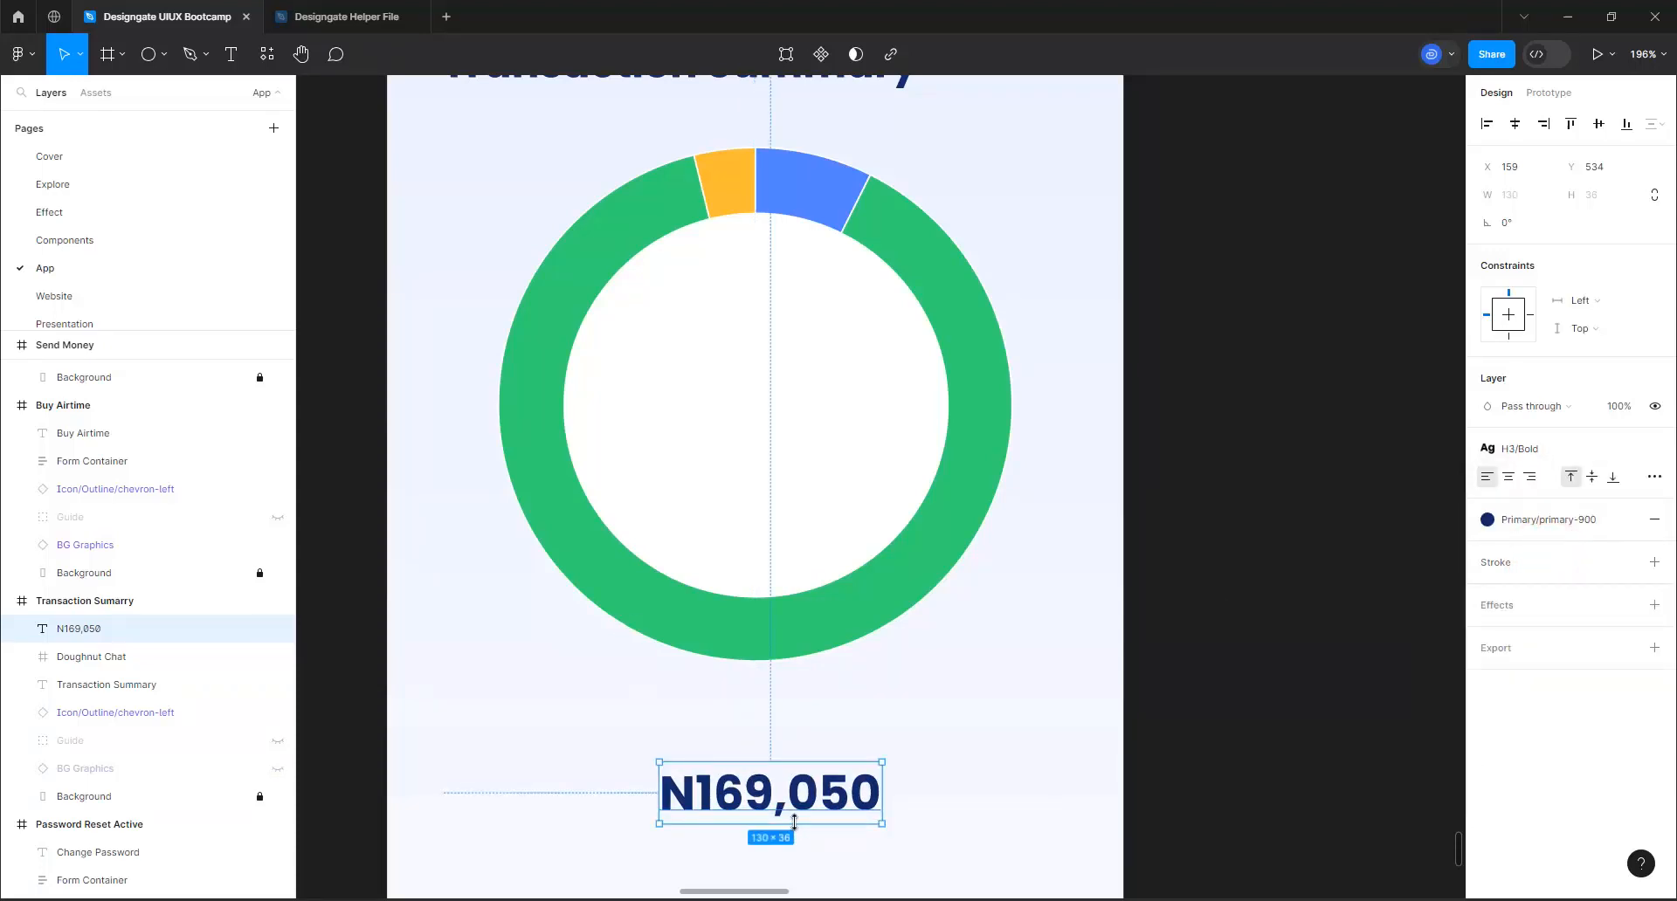
Move the N169,050 text into the doughnut chart's hole and center it horizontally and vertically in the chart frame
left_click_drag(802, 805, 787, 400)
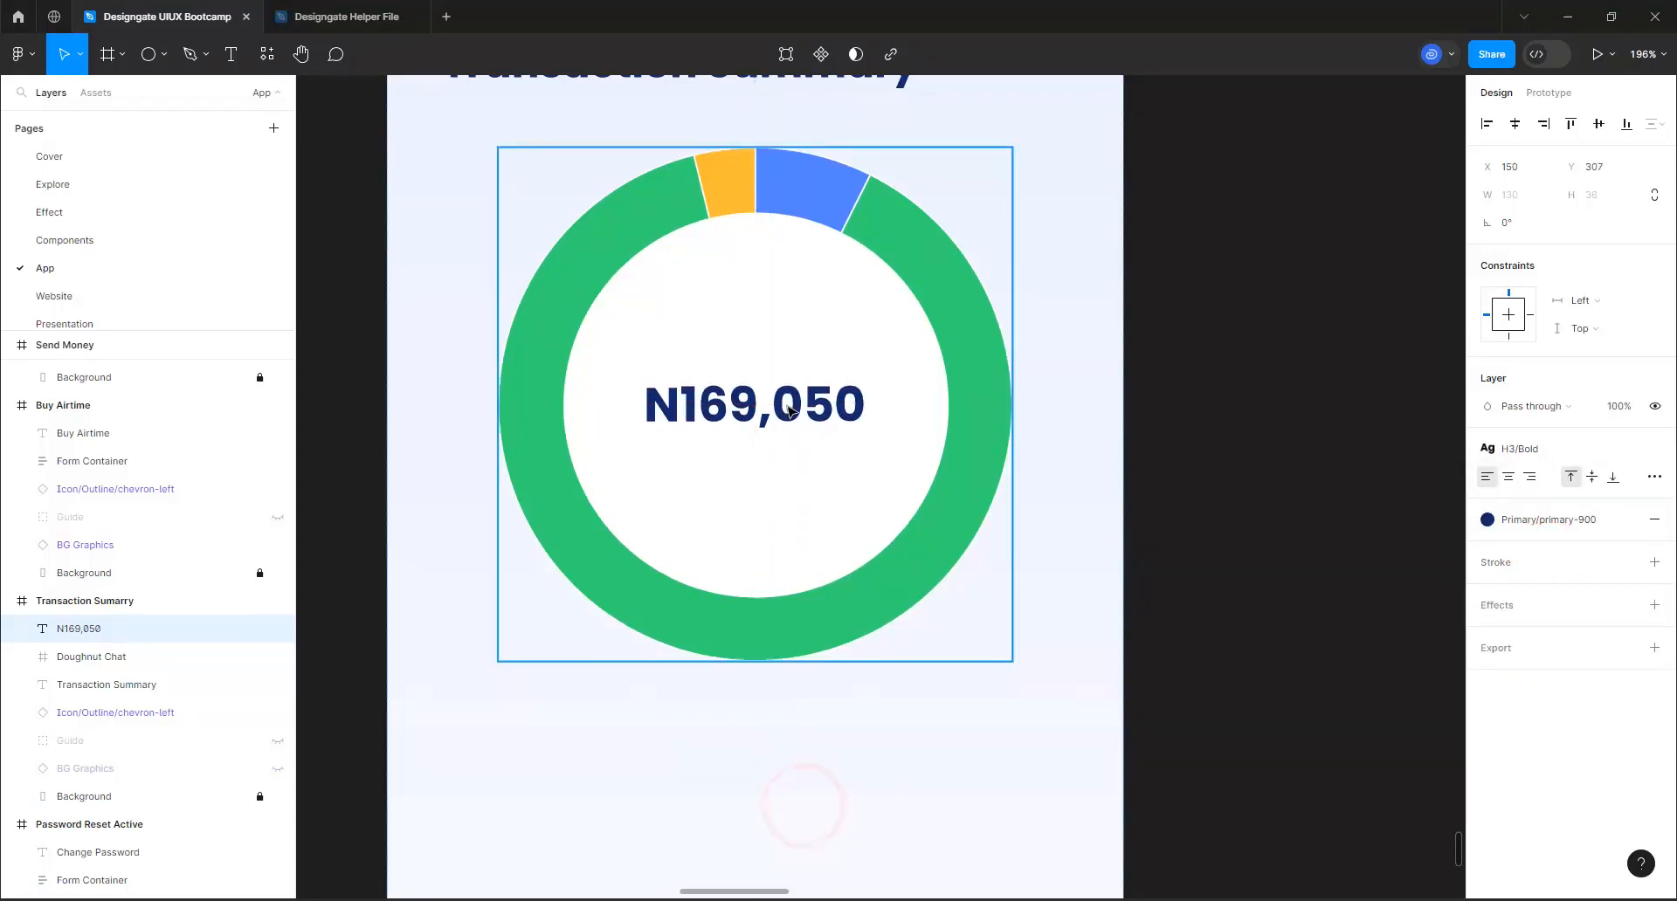
left_click(1515, 124)
left_click(1598, 124)
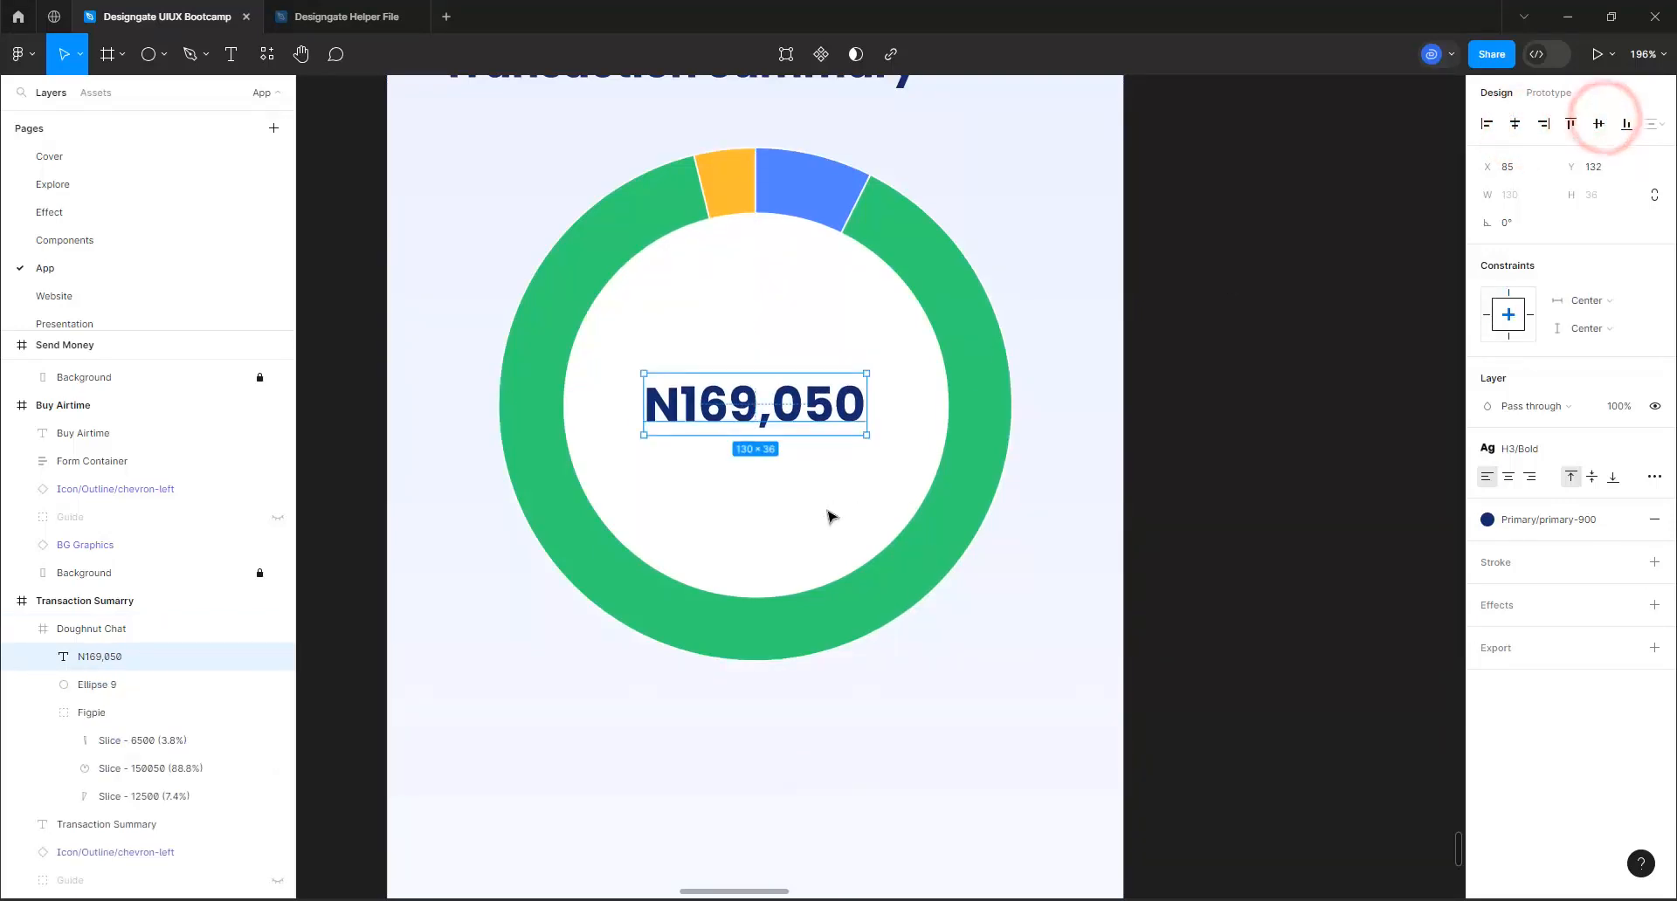
Add the text "You spent" on the screen below the doughnut chart
left_click(232, 54)
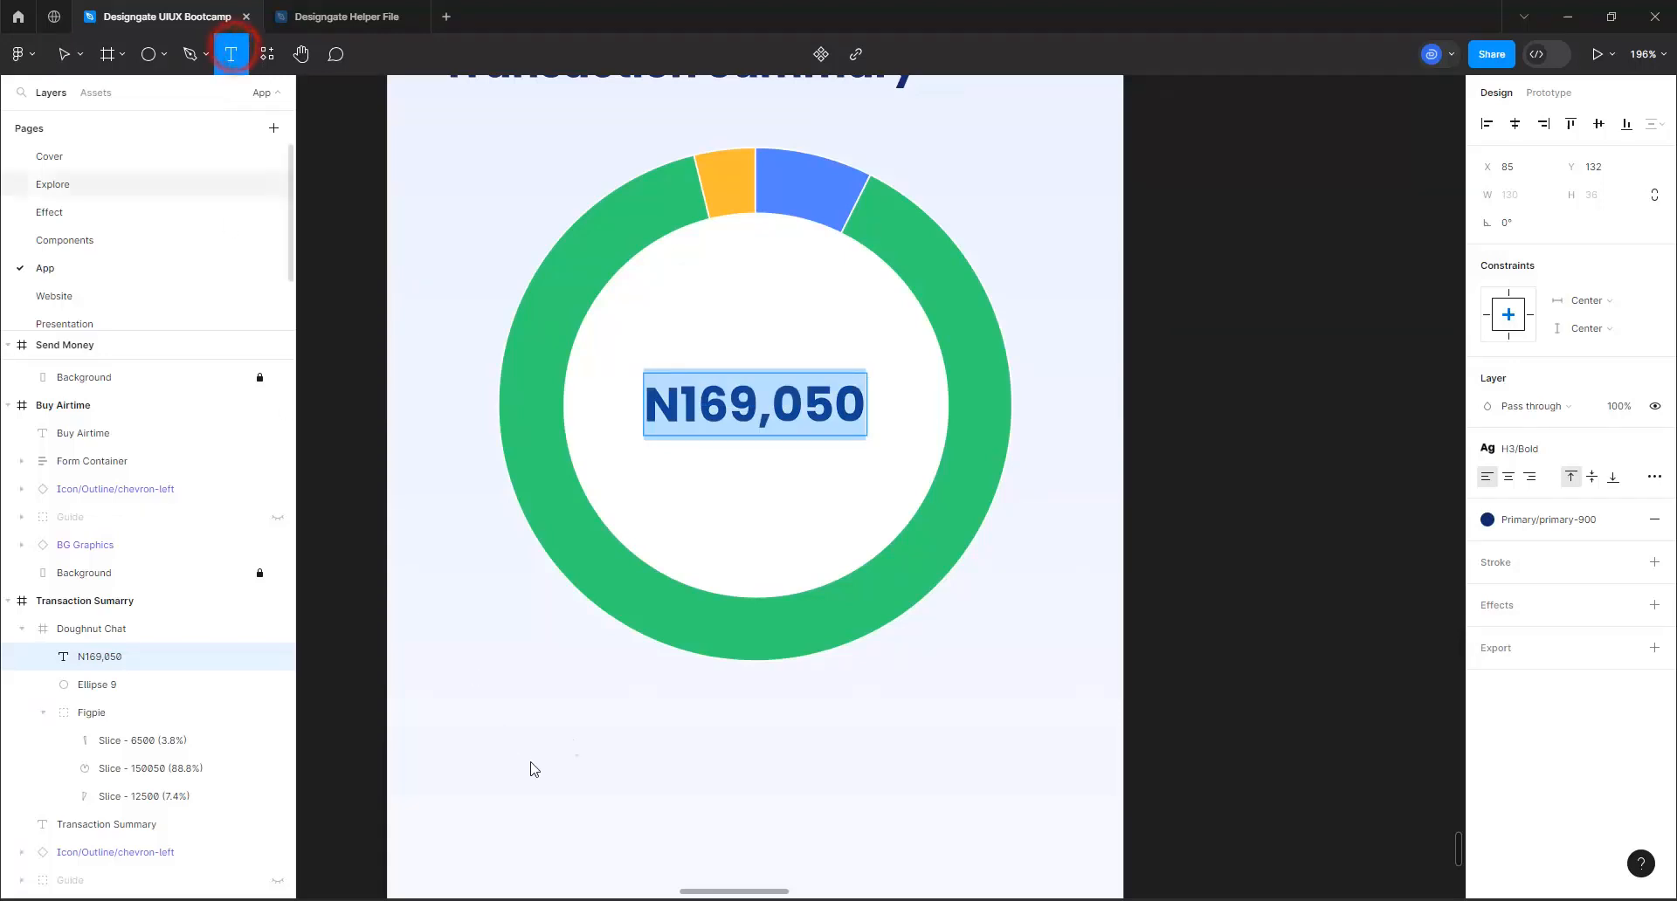
left_click(609, 712)
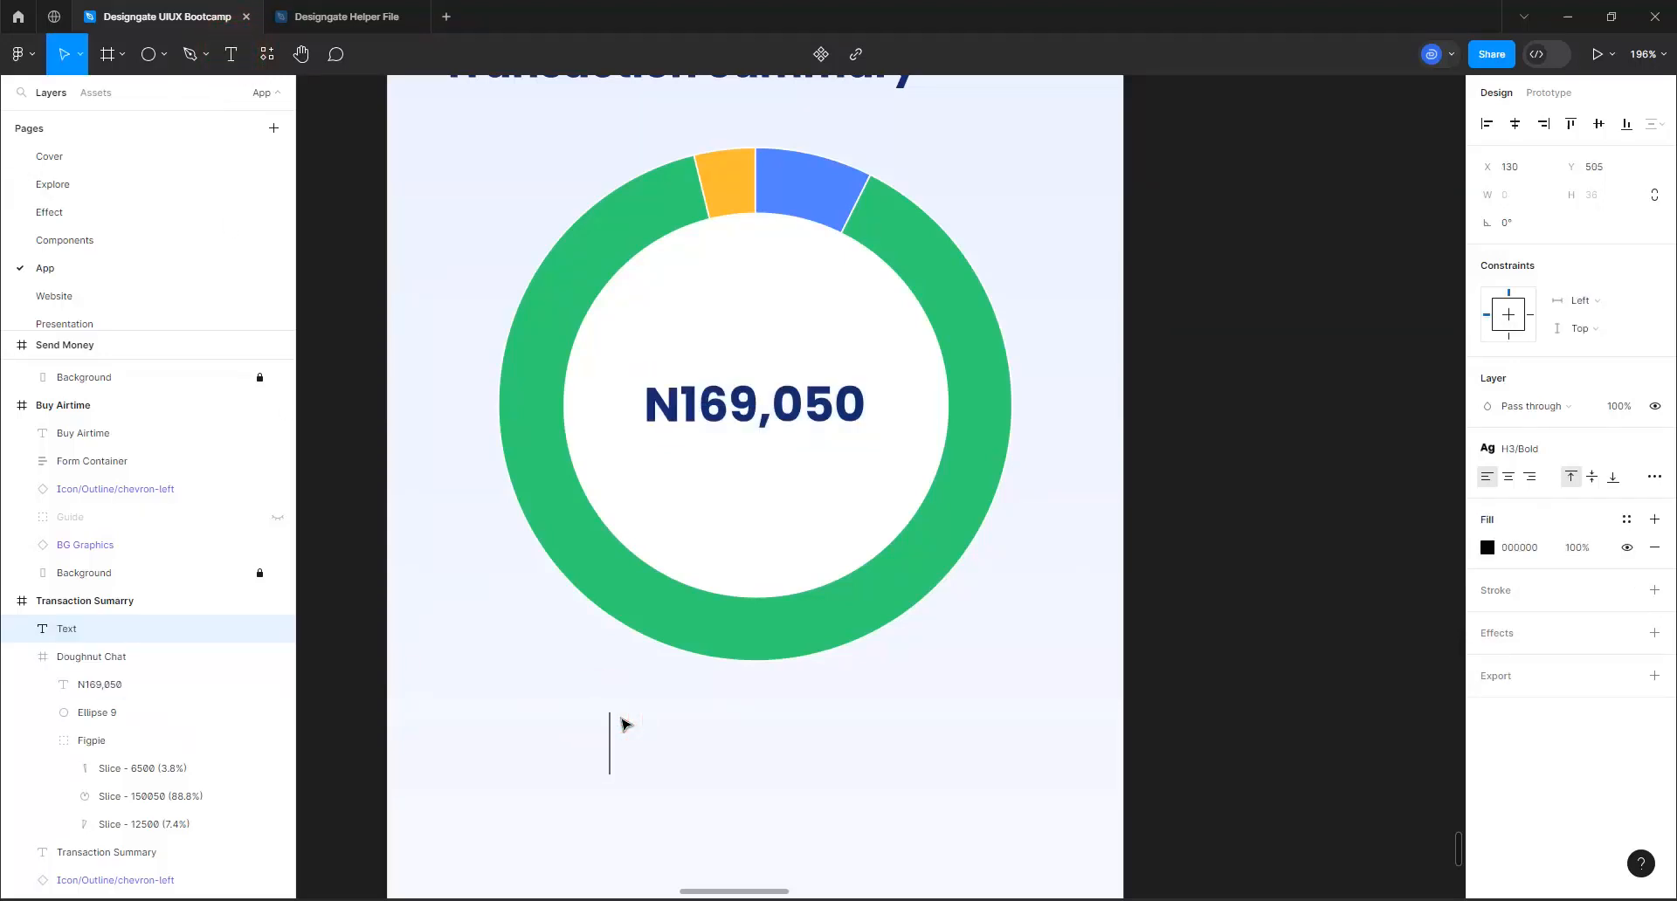
type("you")
key("BackSpace")
key("BackSpace")
key("BackSpace")
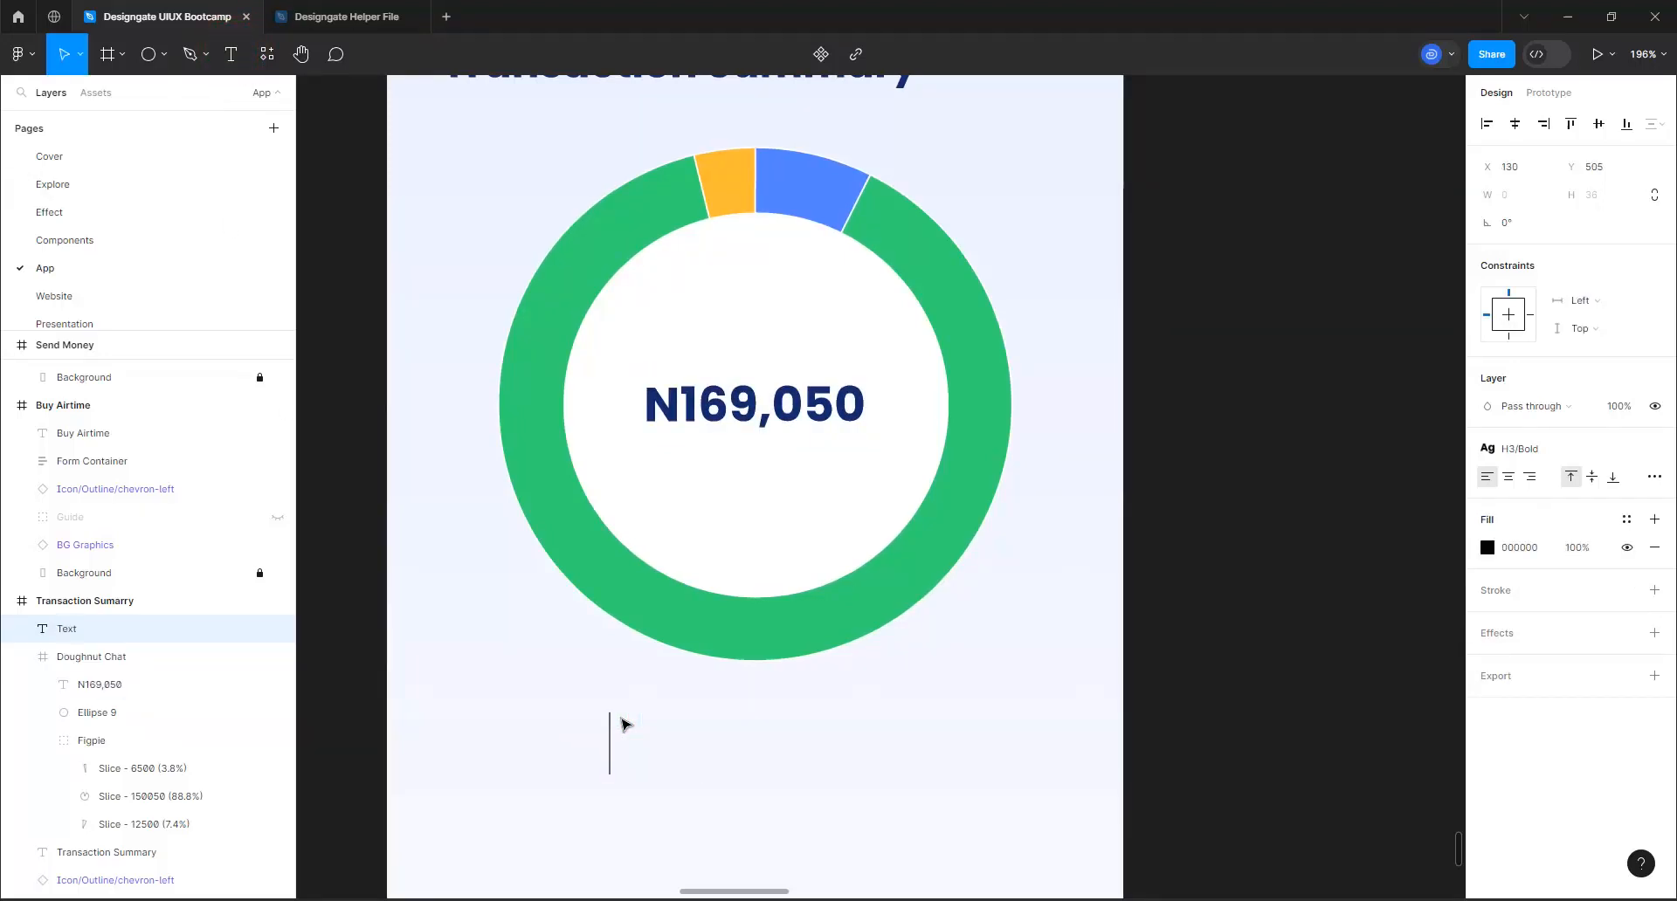
type("You s")
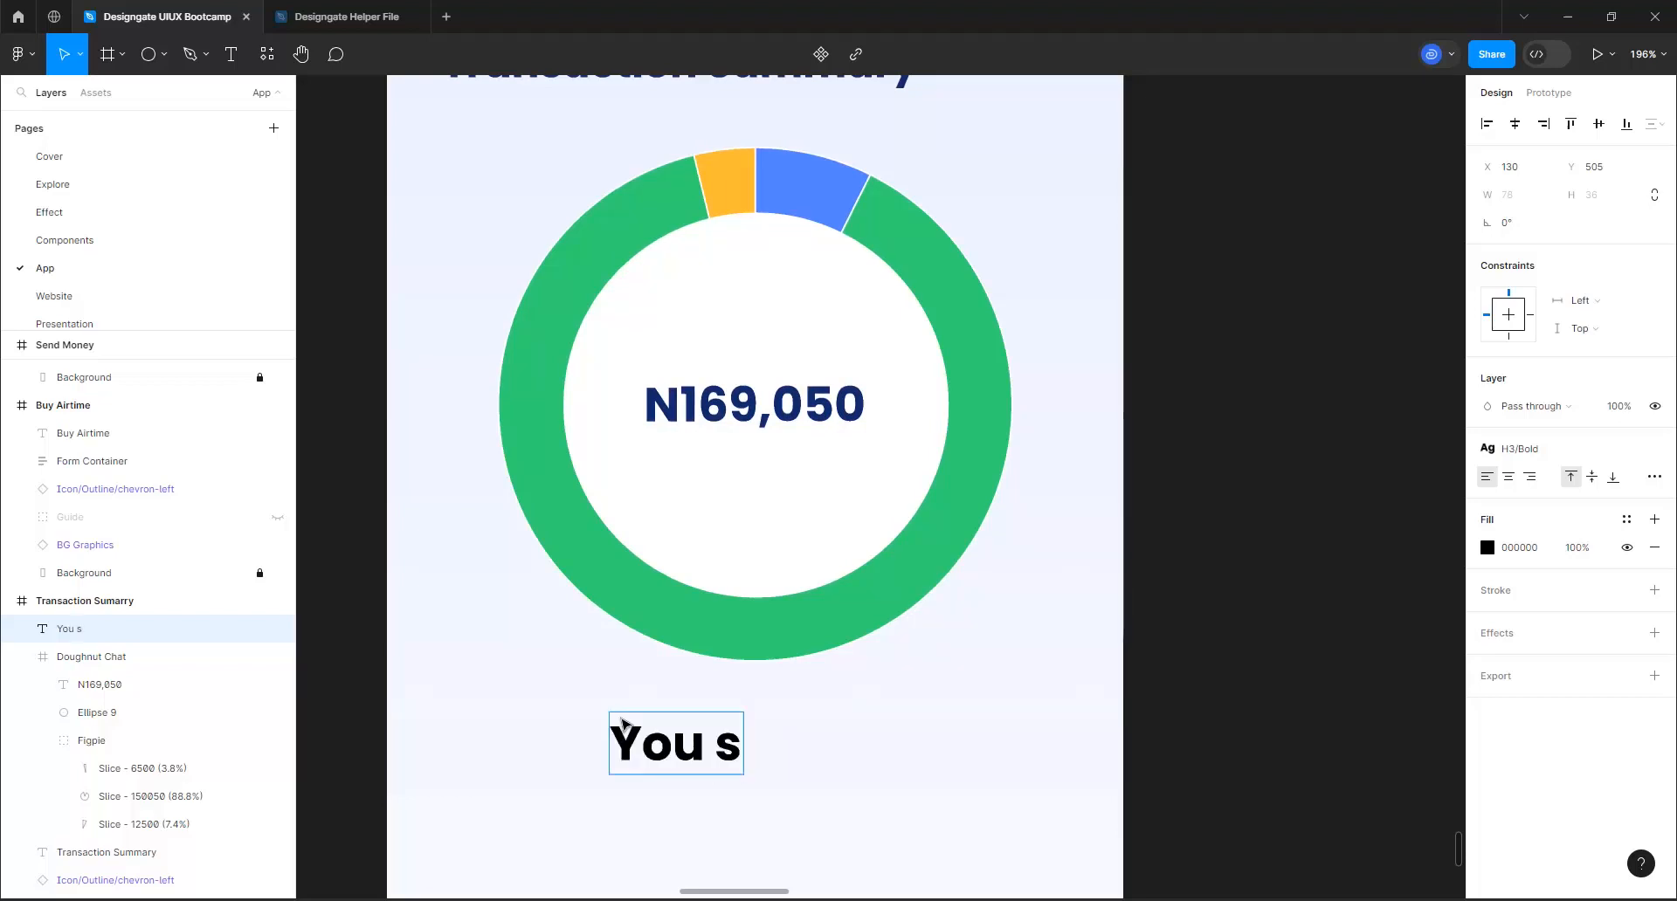
type("pent")
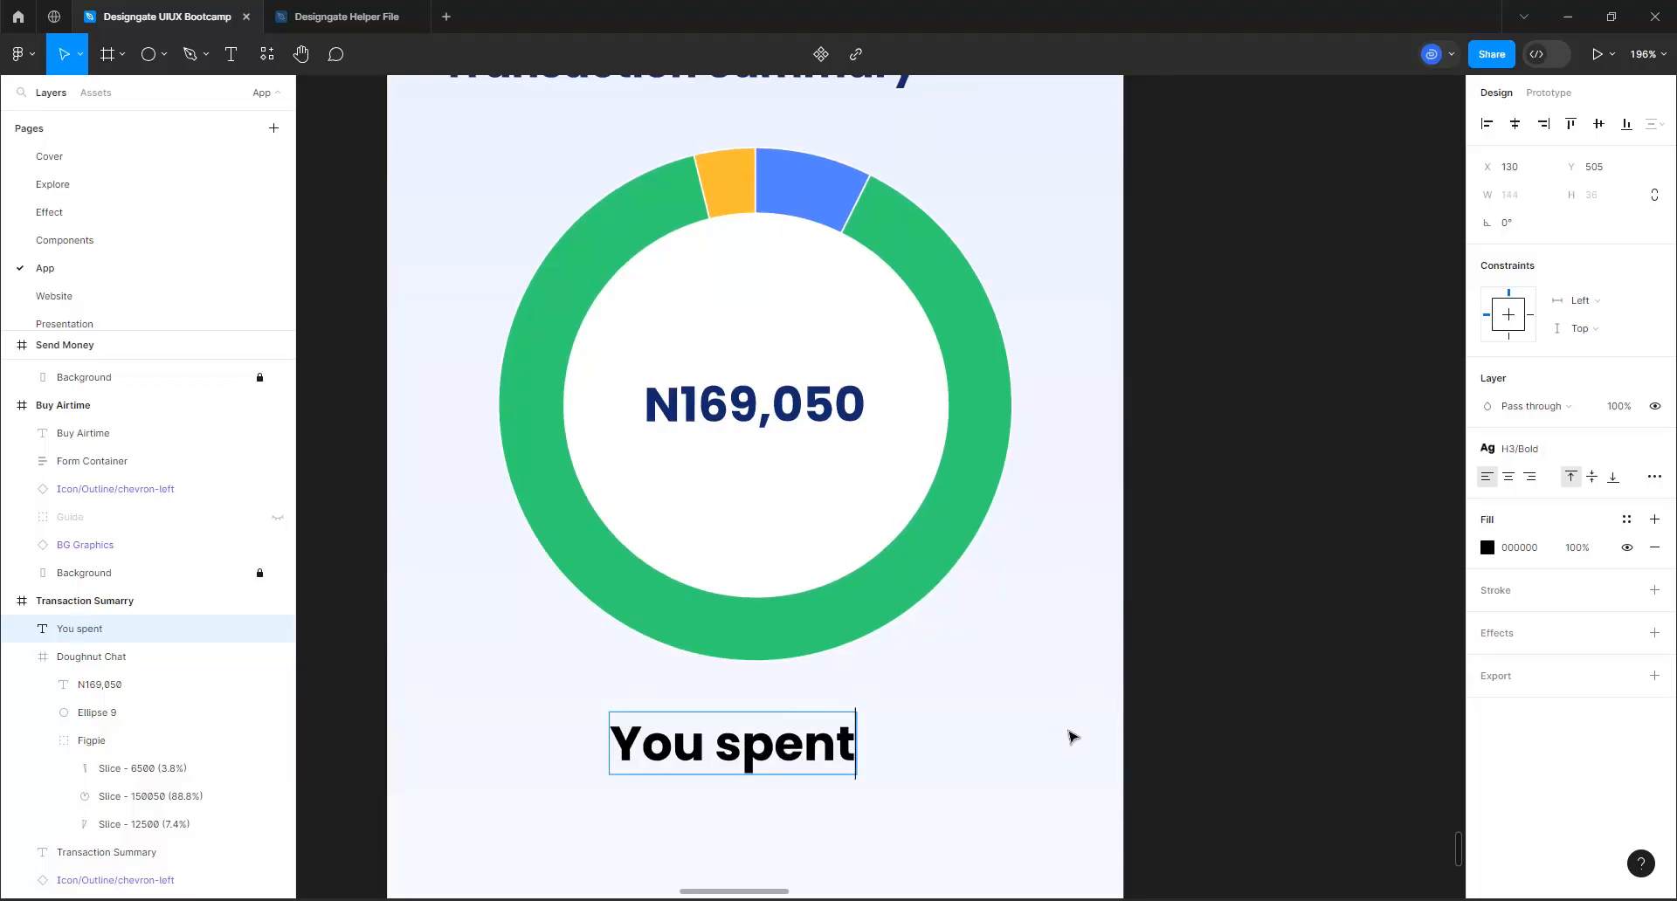
left_click(1072, 736)
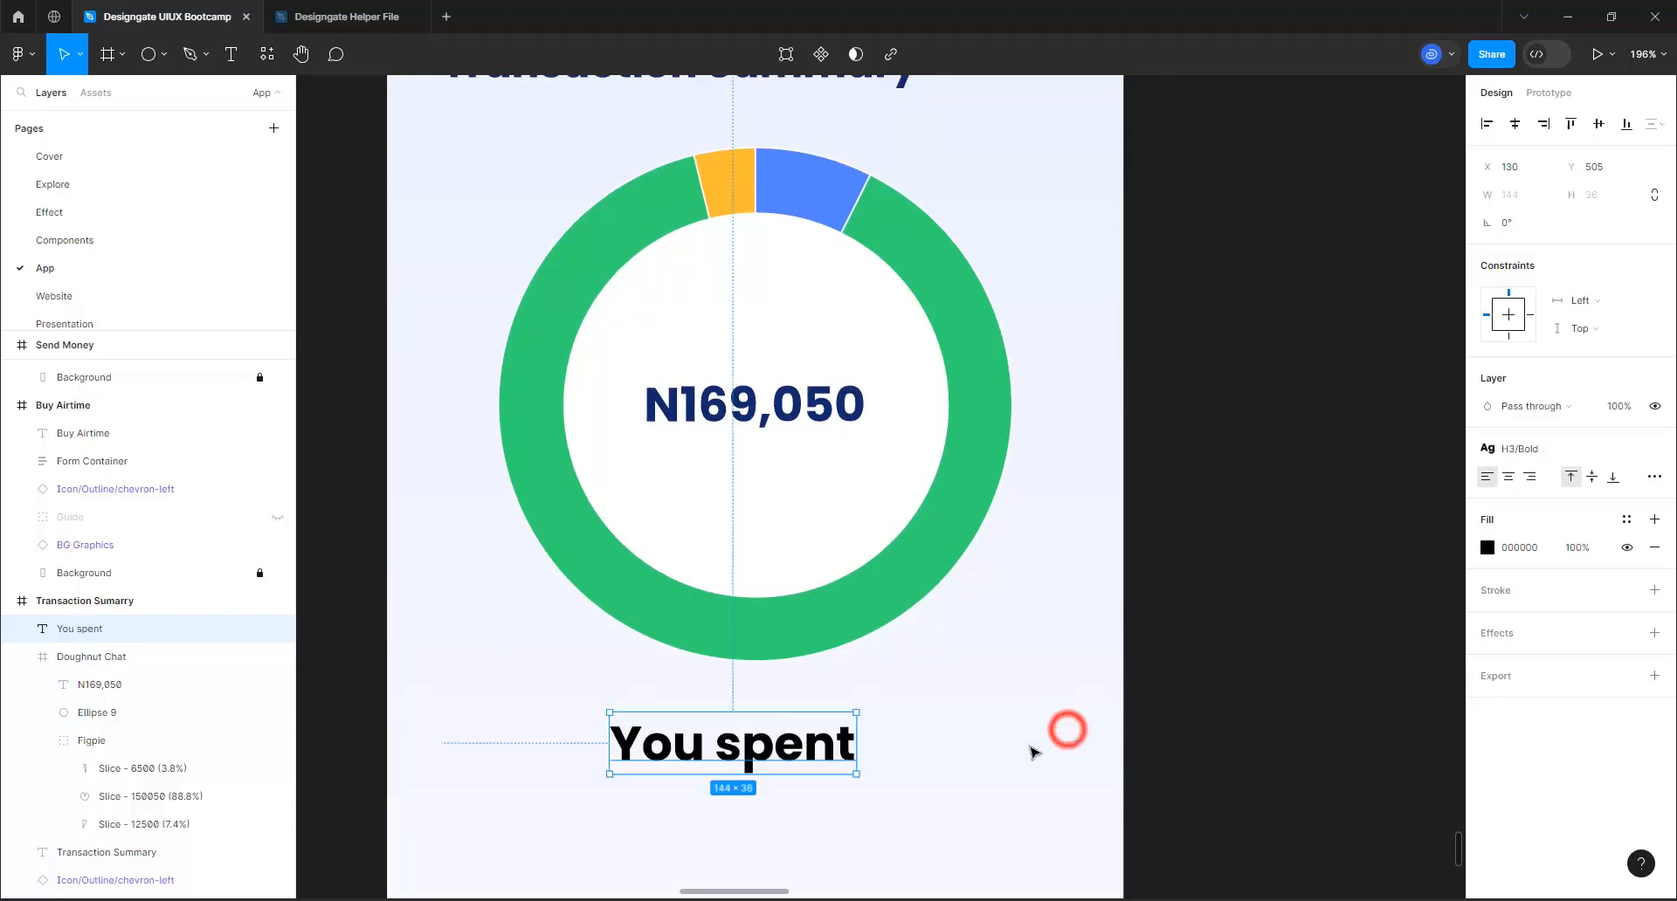
Apply the Body/Bold Base text style to the "You spent" text
left_click(1522, 452)
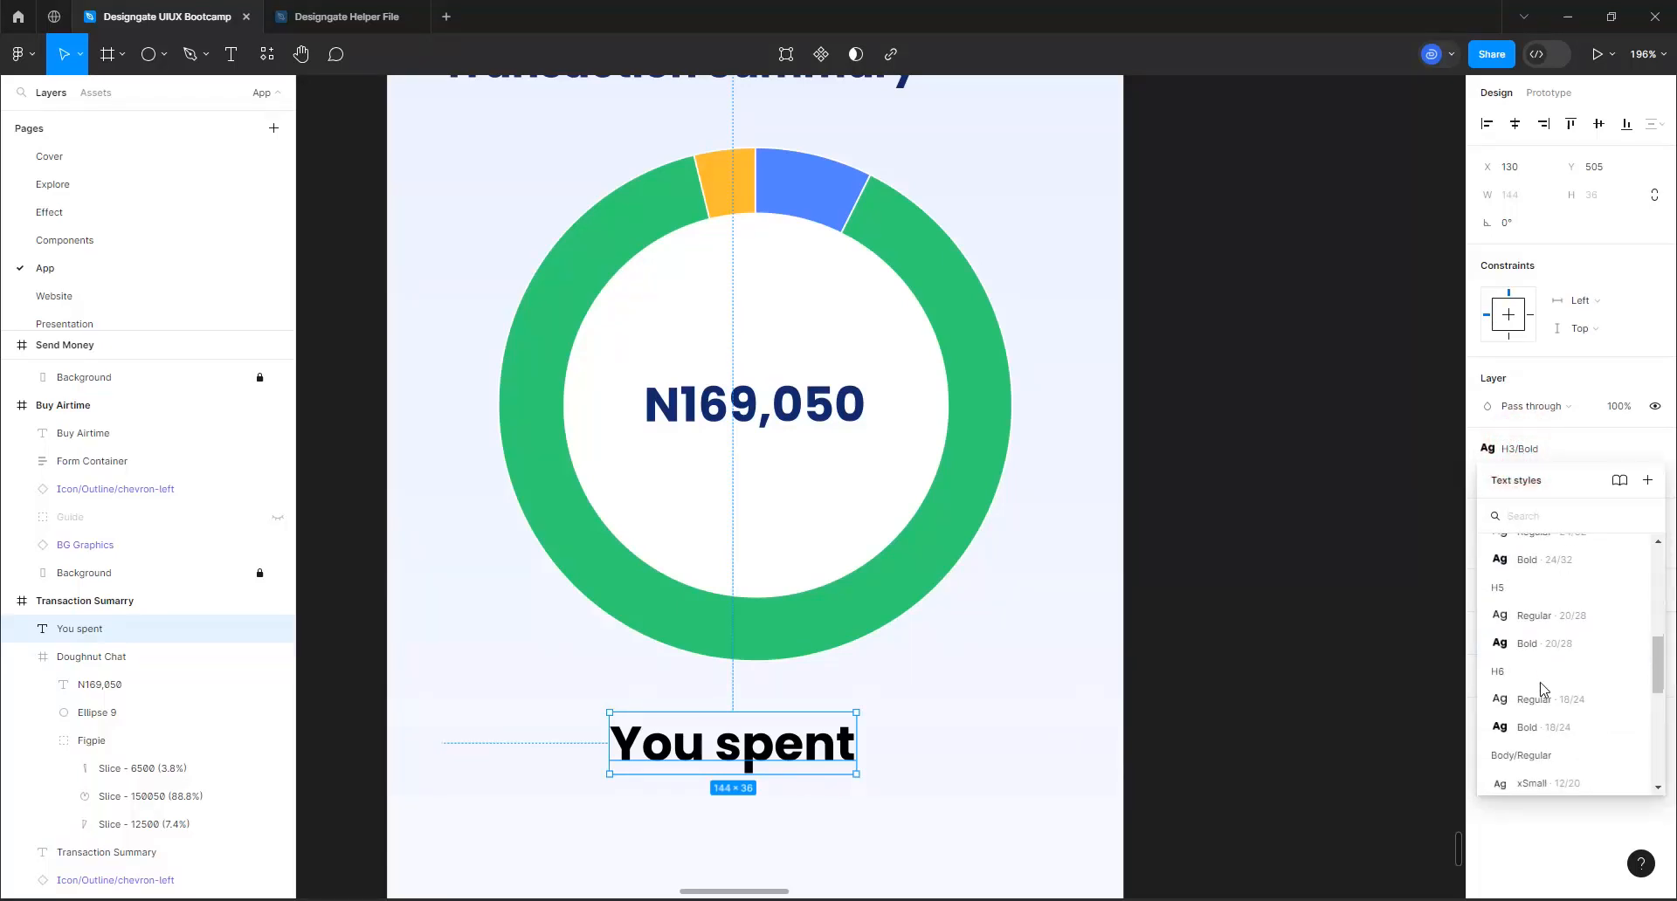
scroll(1542, 690, "down", 4)
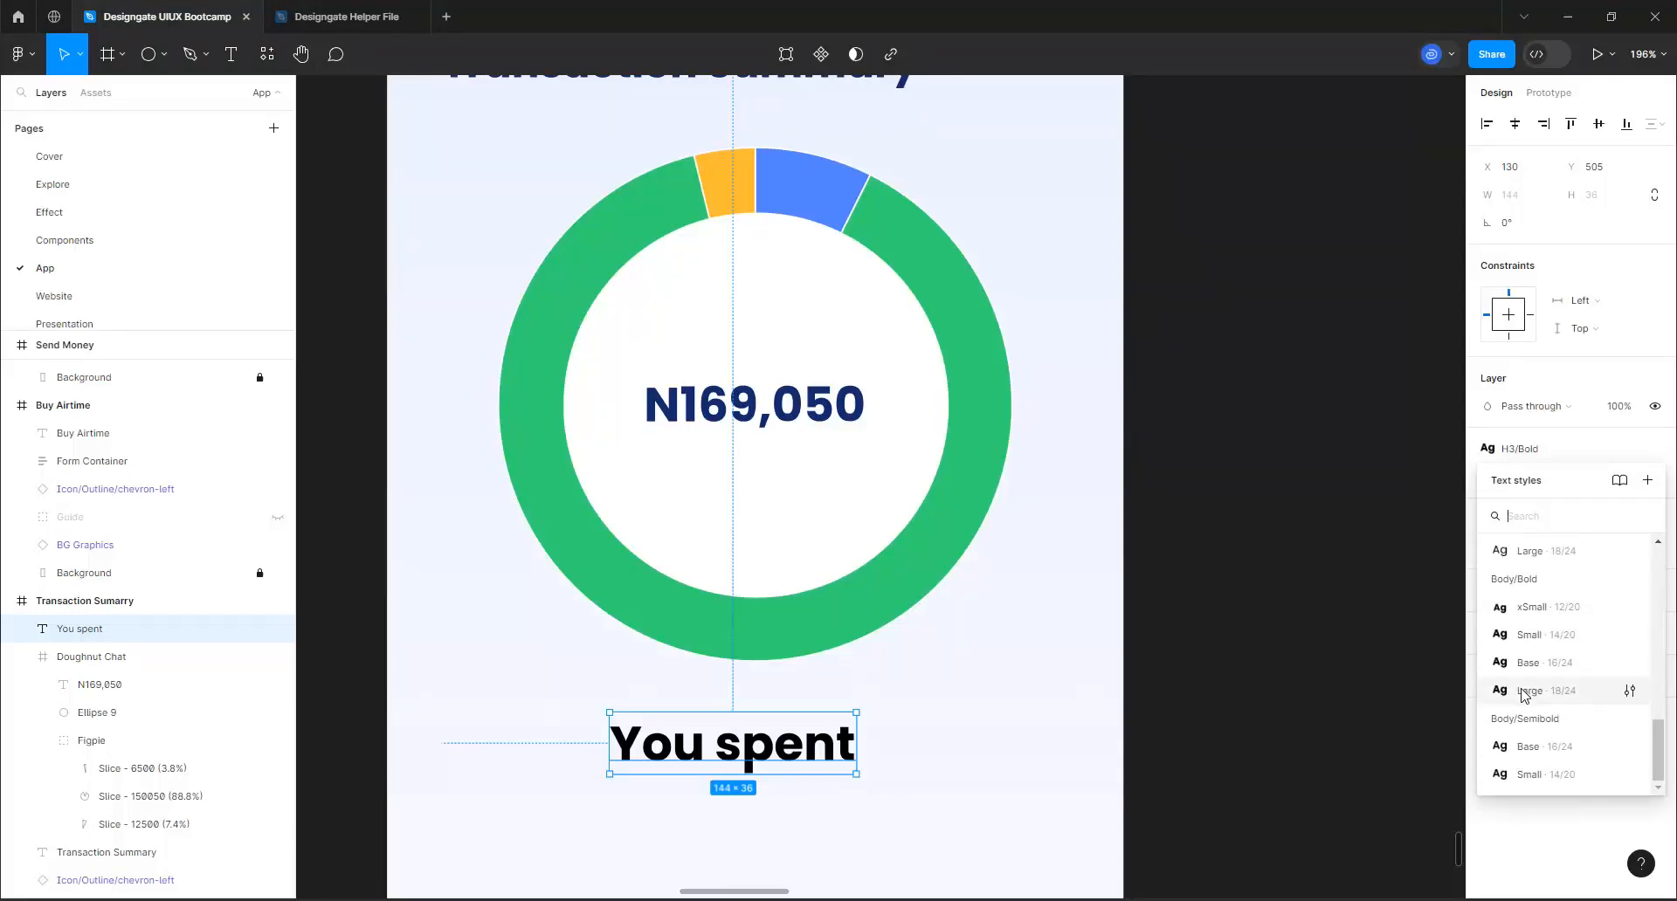
left_click(1528, 664)
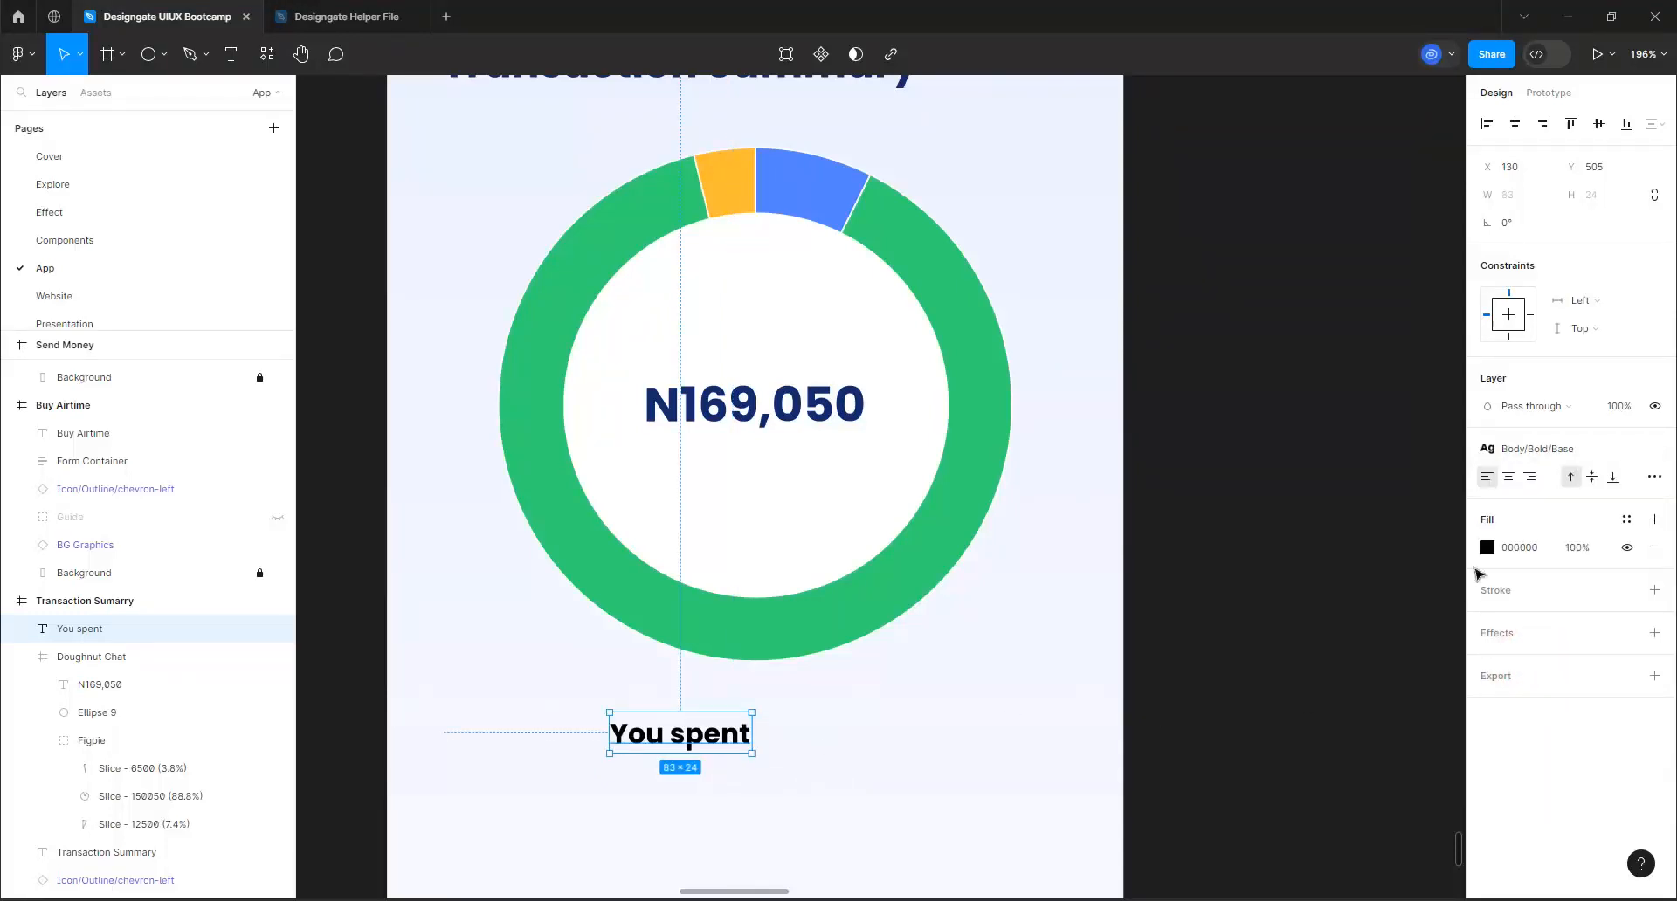
Apply the Body/Regular Base text style and the primary-900 color style to the "You spent" text
left_click(1552, 450)
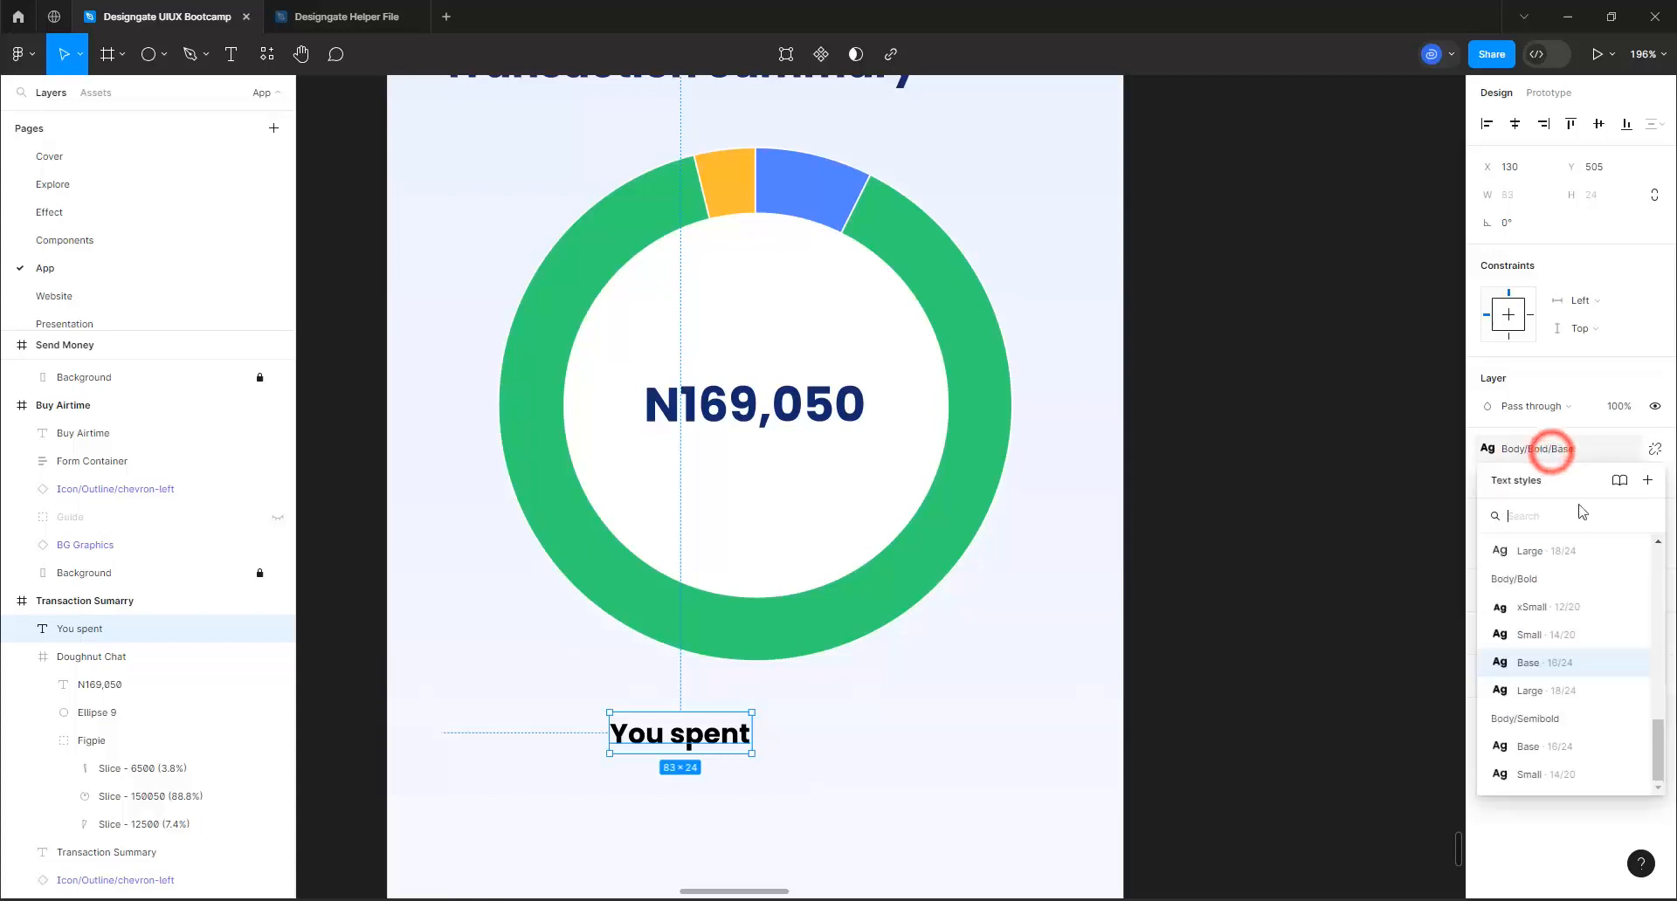
scroll(1576, 594, "up", 2)
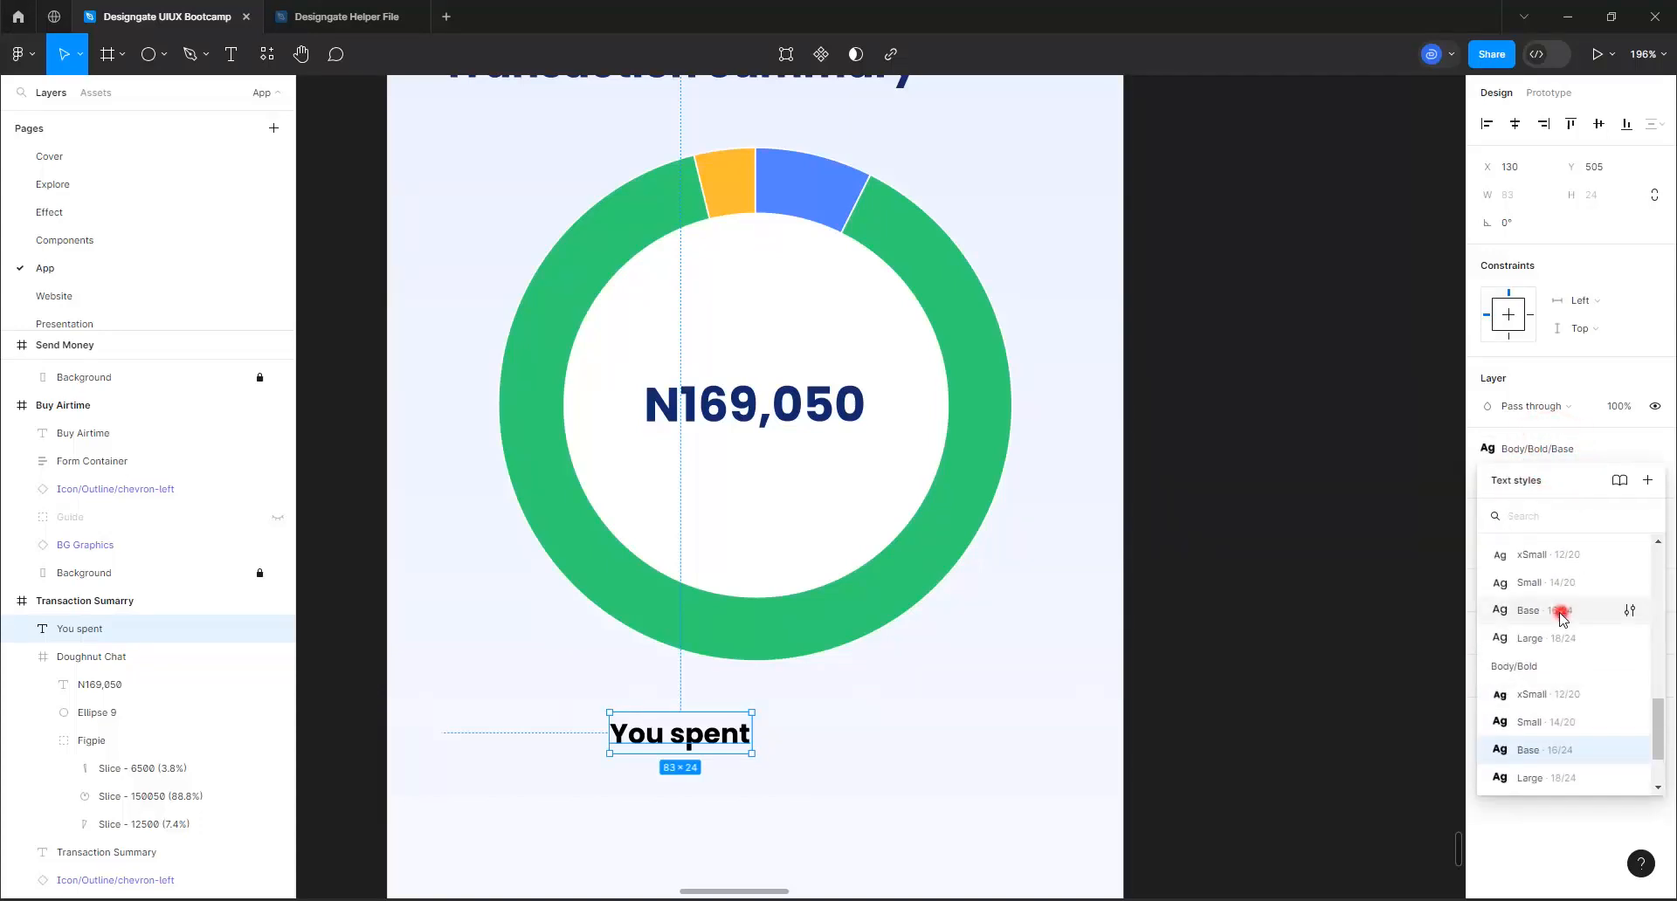
left_click(1563, 617)
left_click(1625, 516)
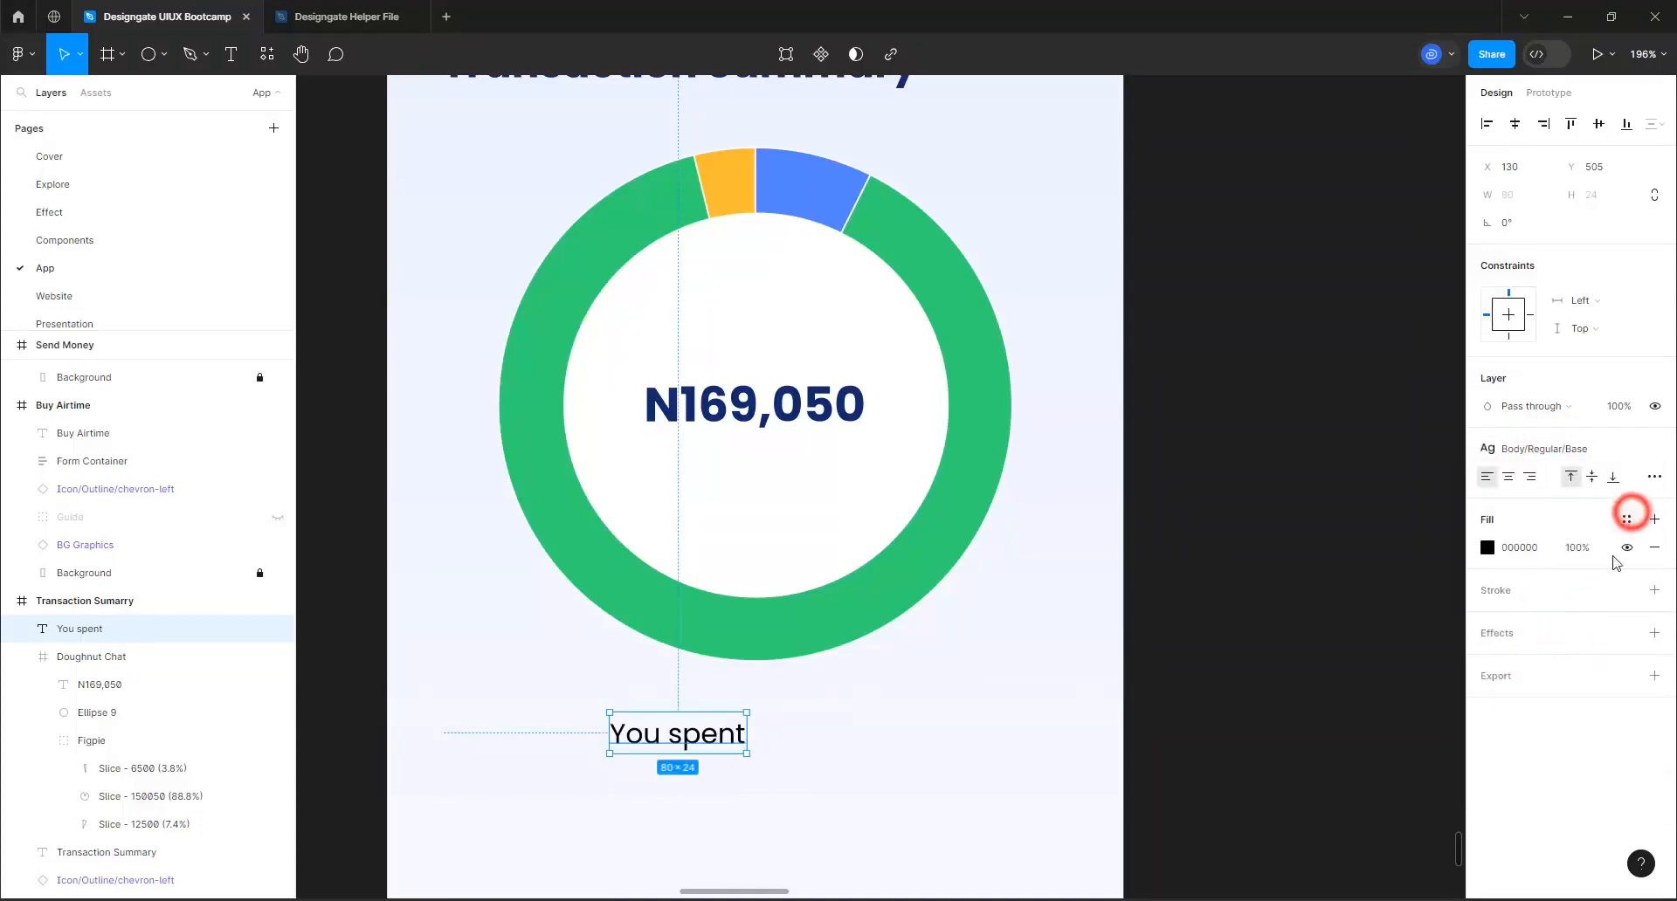
scroll(1332, 790, "down", 5)
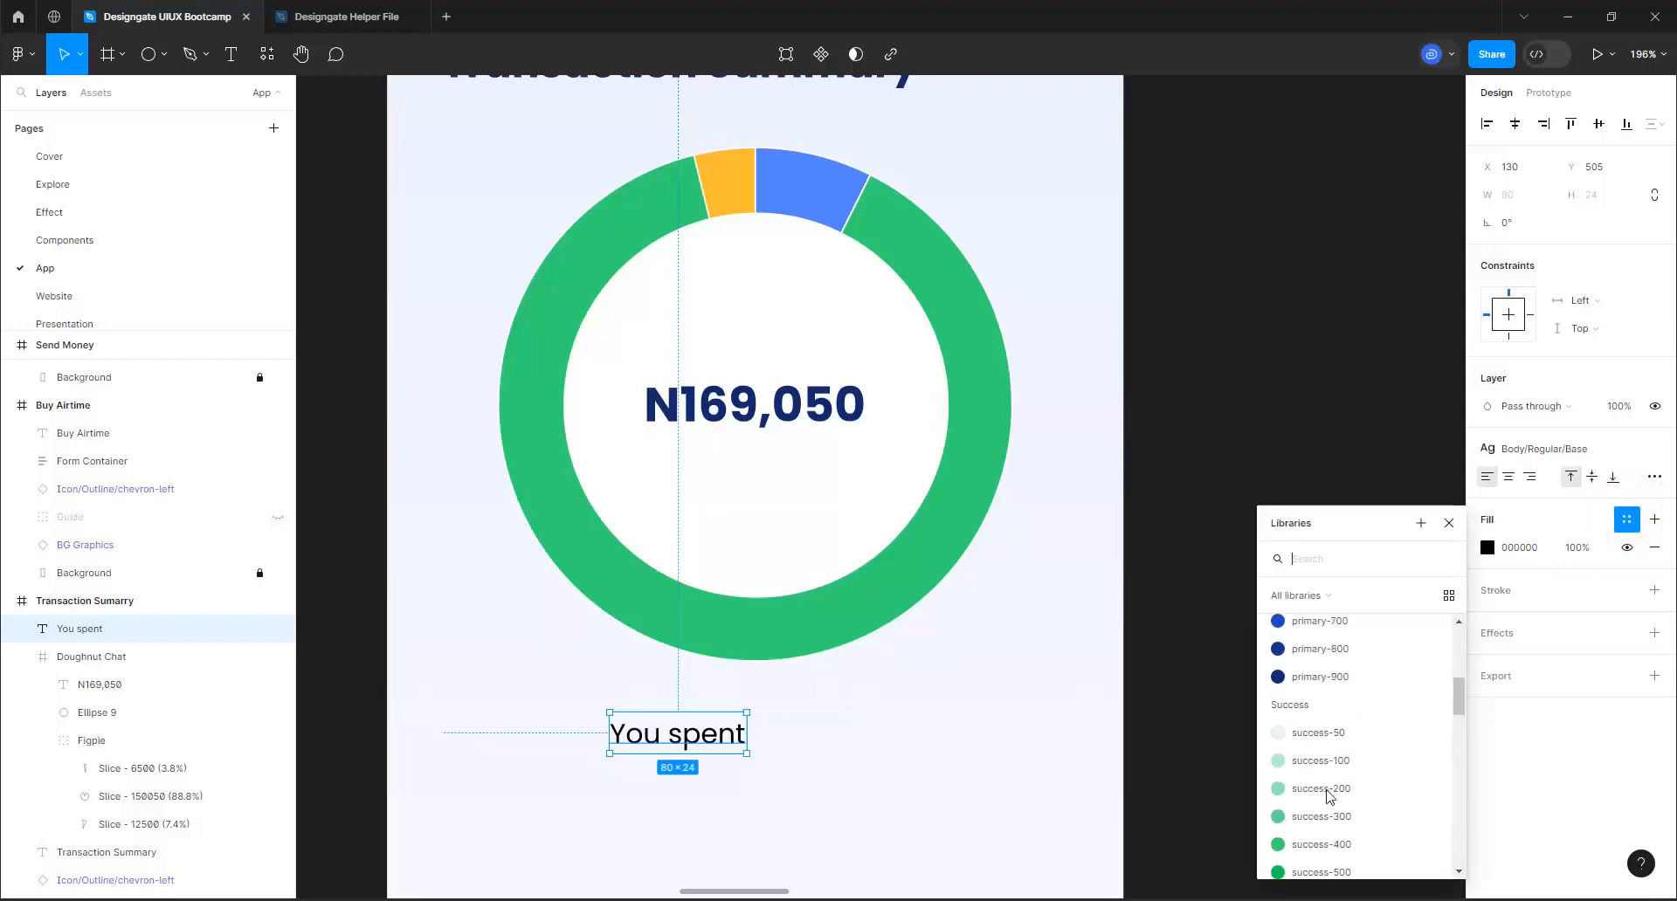
left_click(1344, 678)
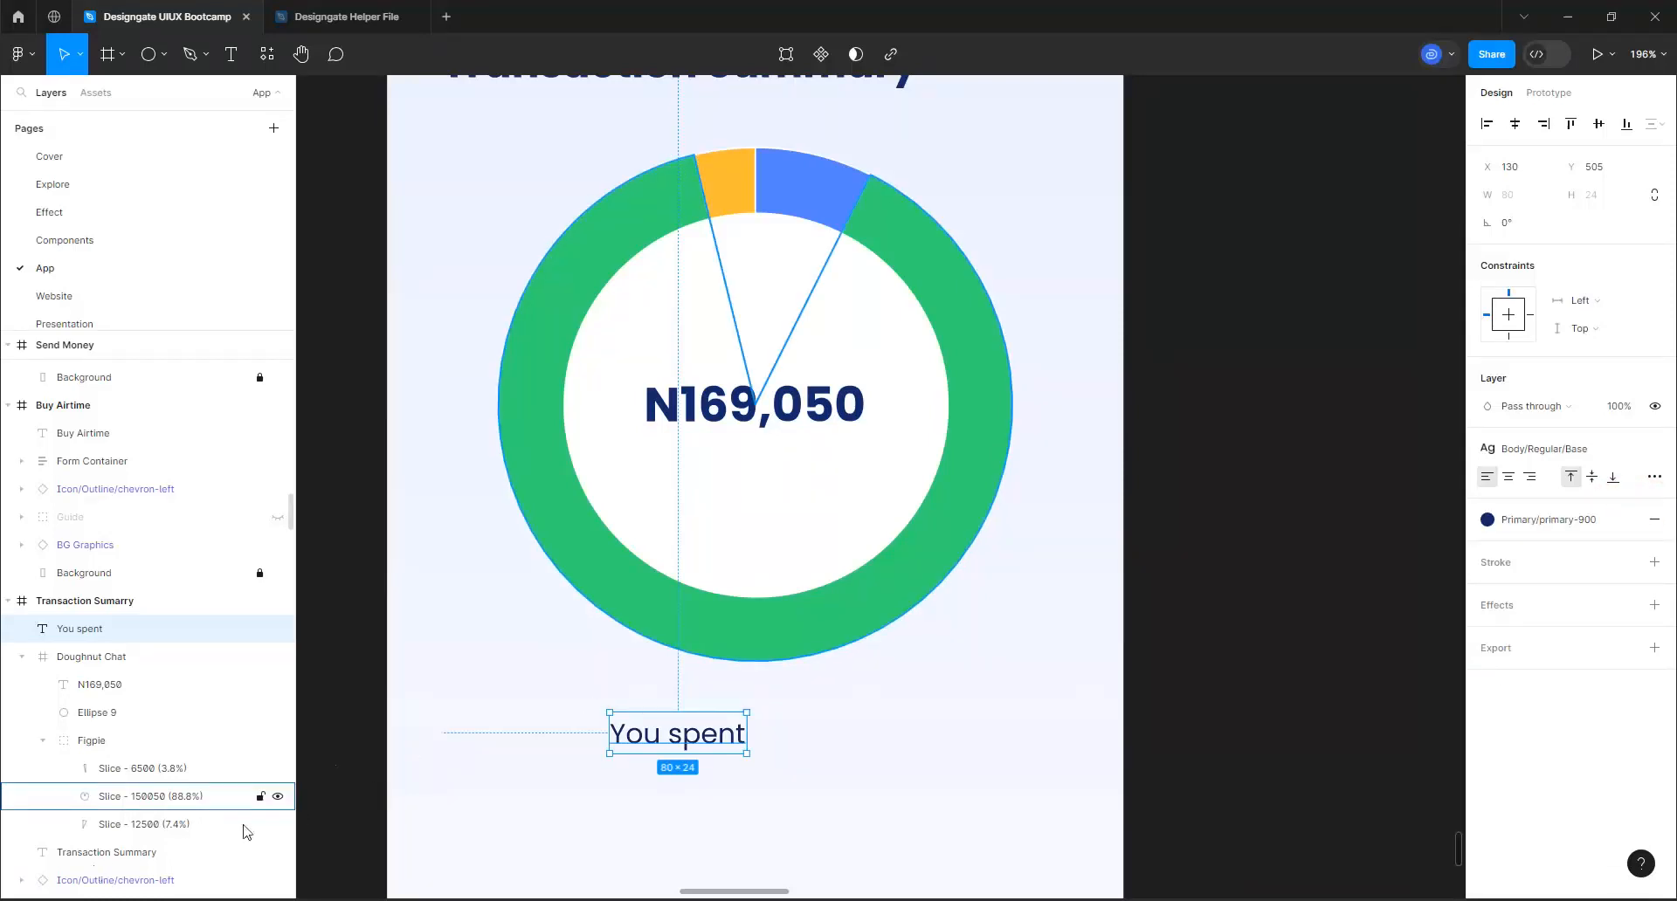
Place "You spent" above the amount in the doughnut's hole and center a copy below it reading "last 30 days"
left_click_drag(697, 720, 770, 453)
double_click(772, 456)
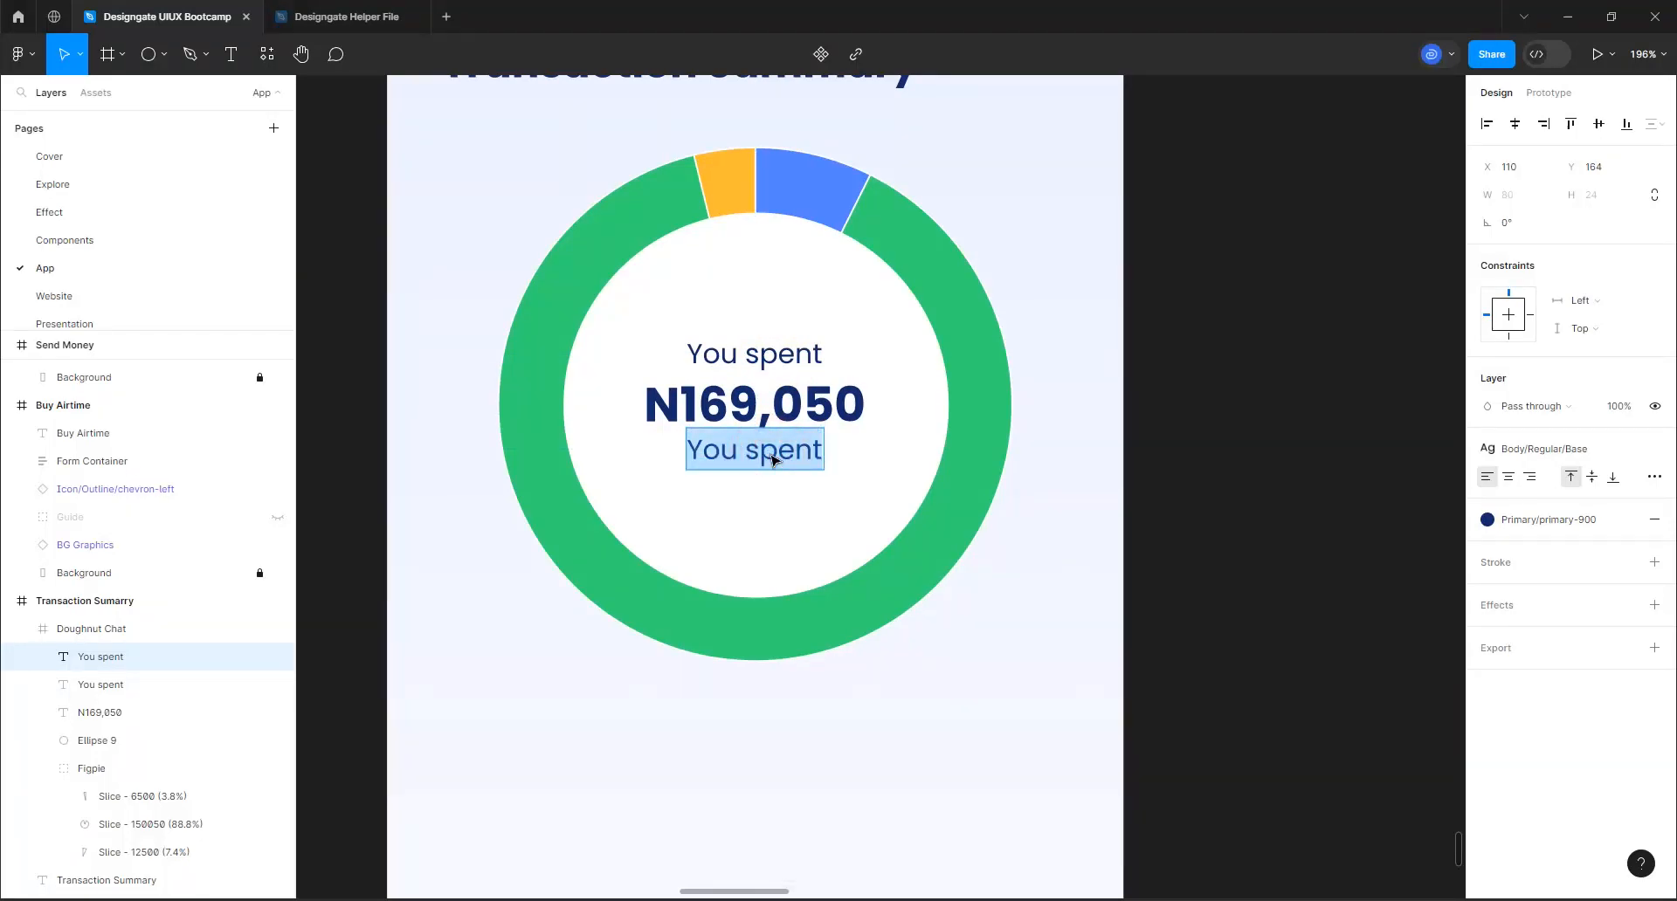
type("last 30 days")
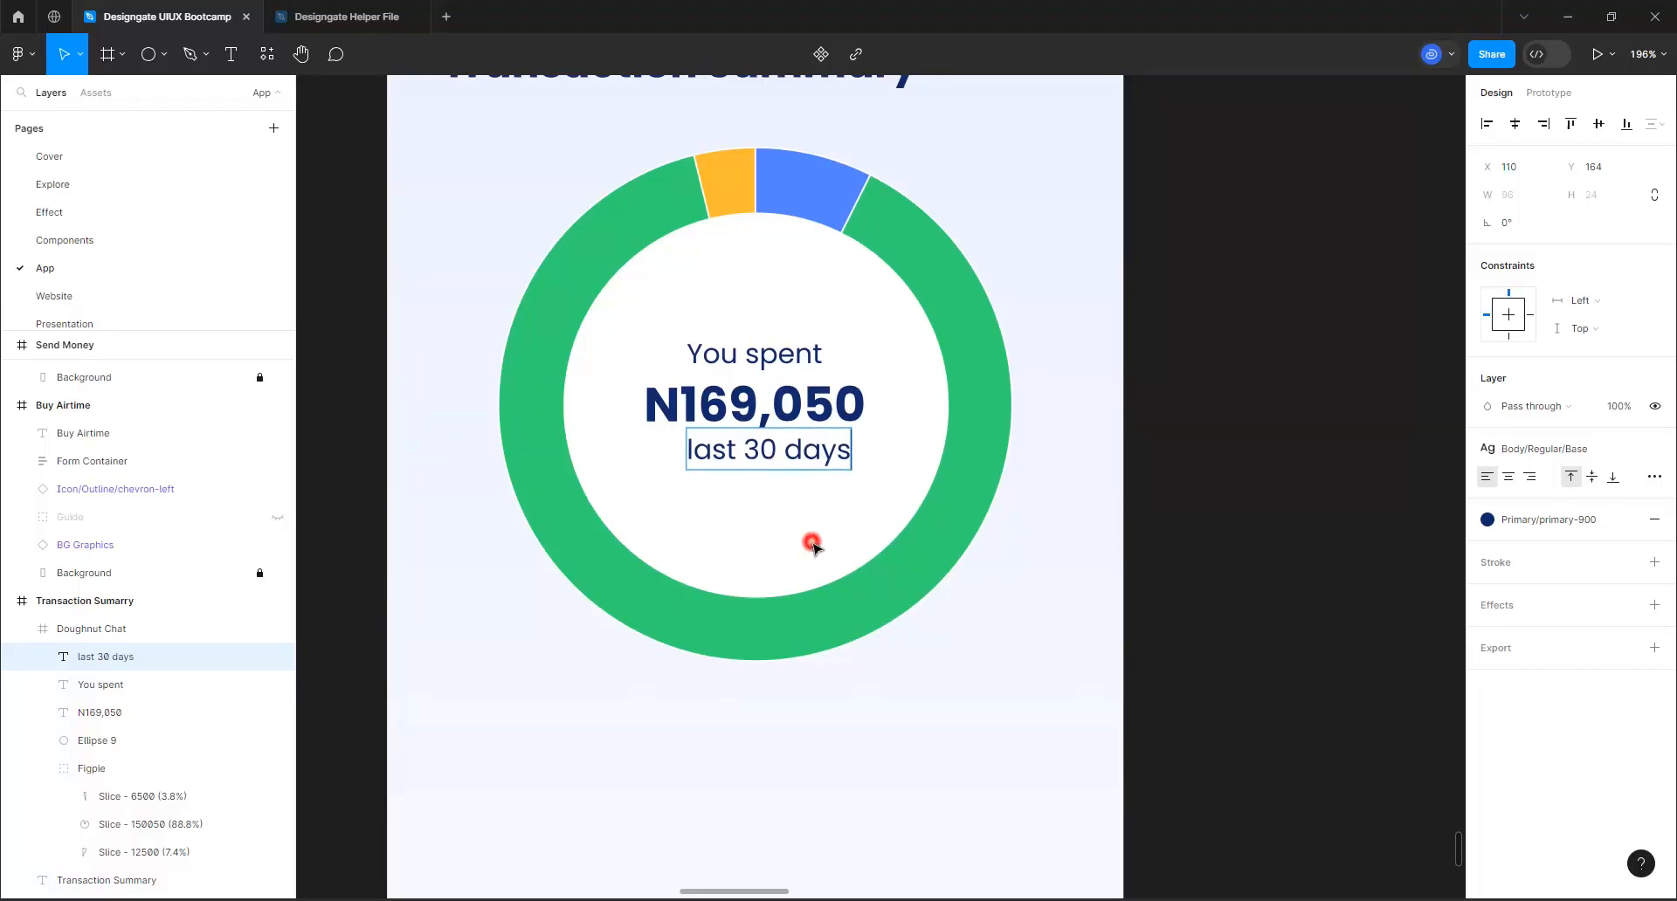
left_click(812, 546)
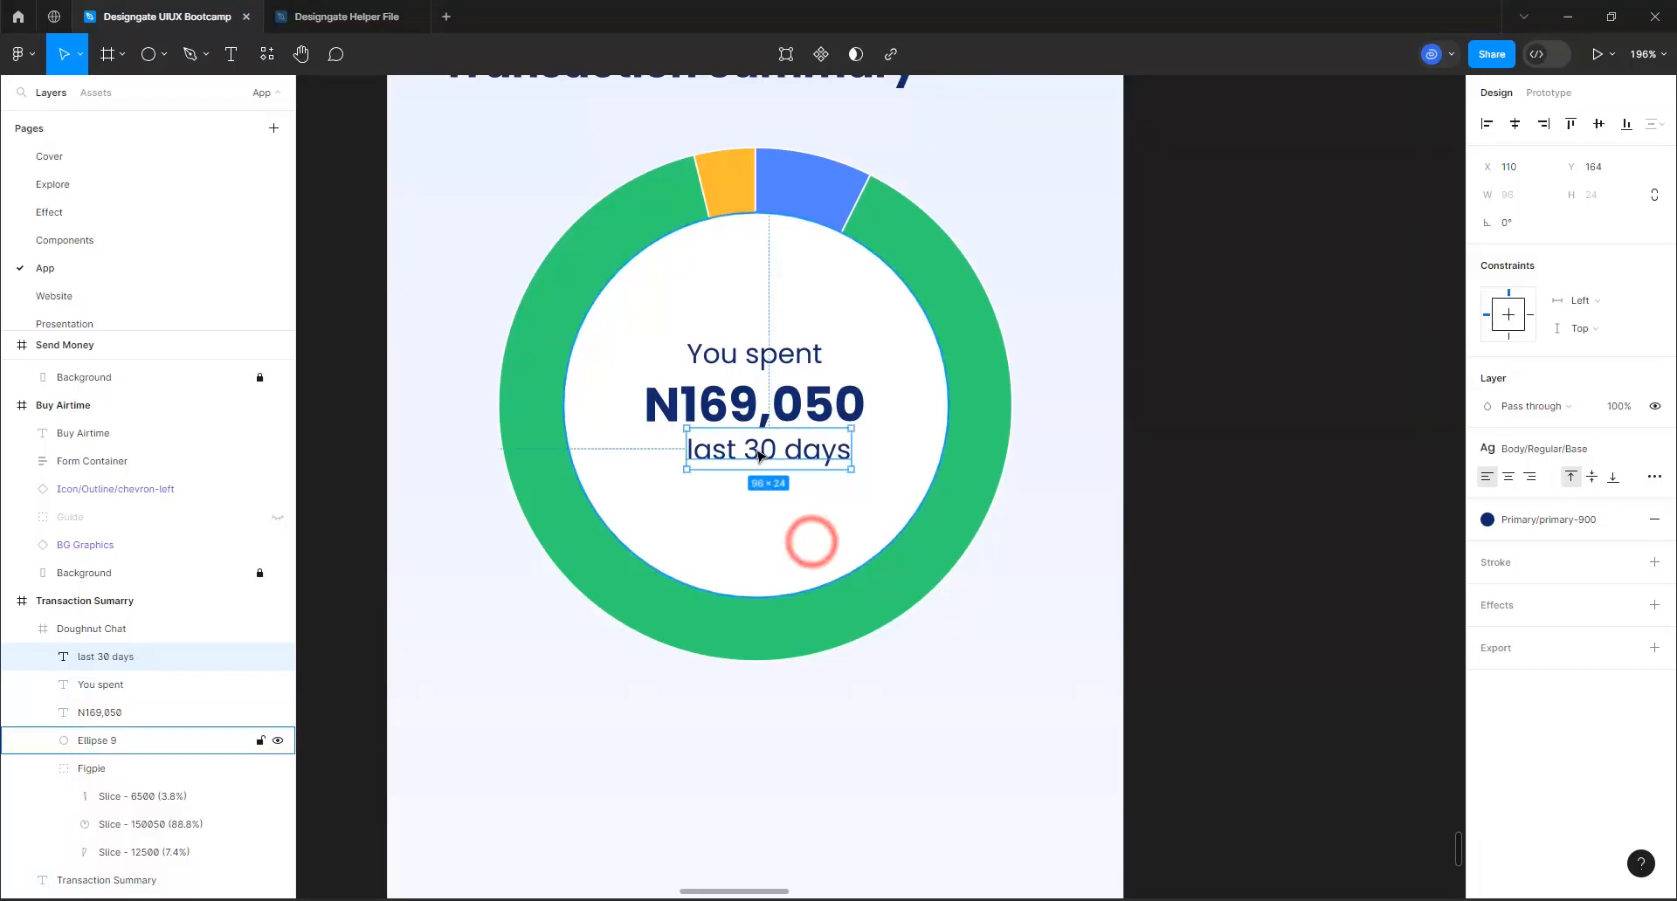
left_click_drag(752, 460, 738, 476)
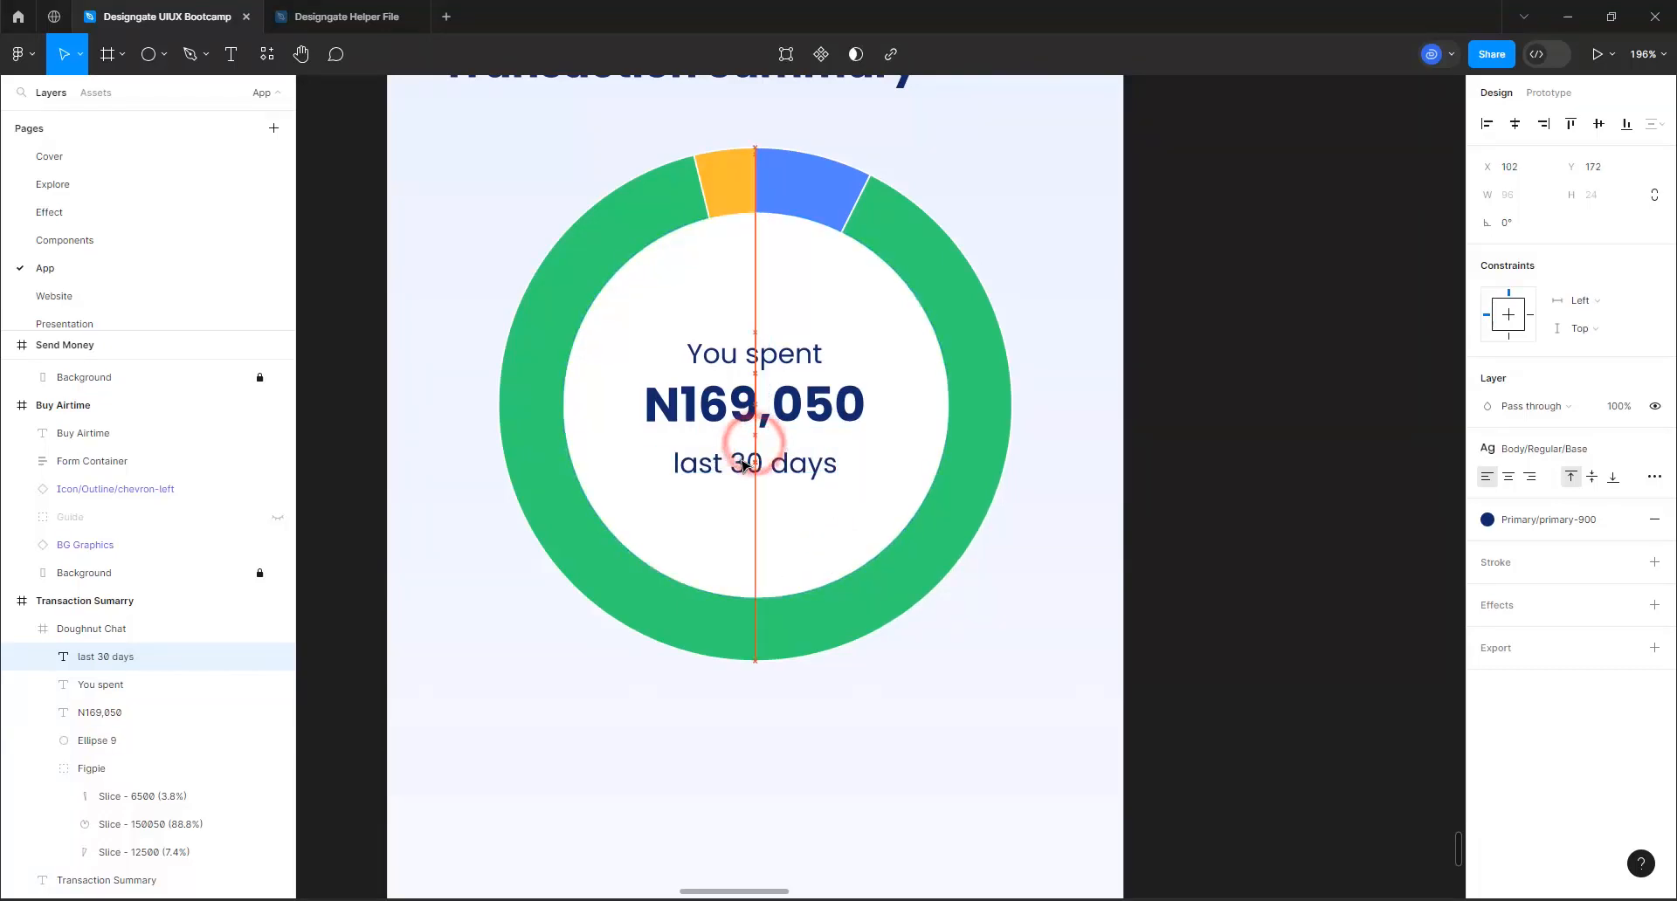
Combine "You spent", N169,050 and "last 30 days" into a vertical auto layout with an item spacing of 4
left_click(765, 390, "shift")
left_click(777, 360, "shift")
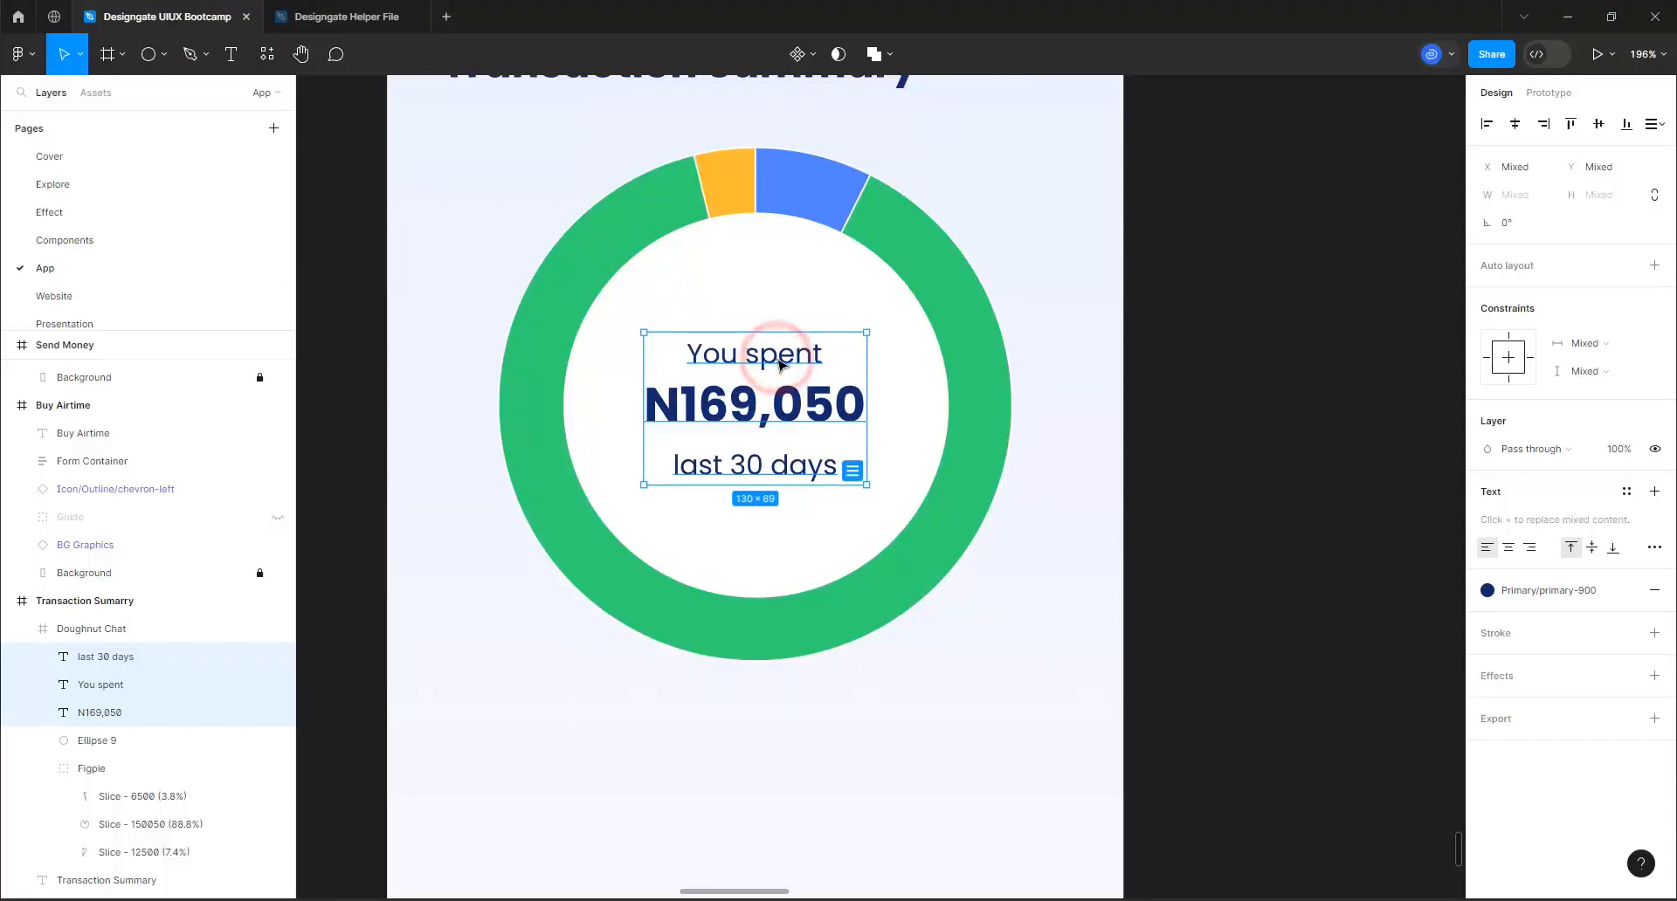
key("shift+a")
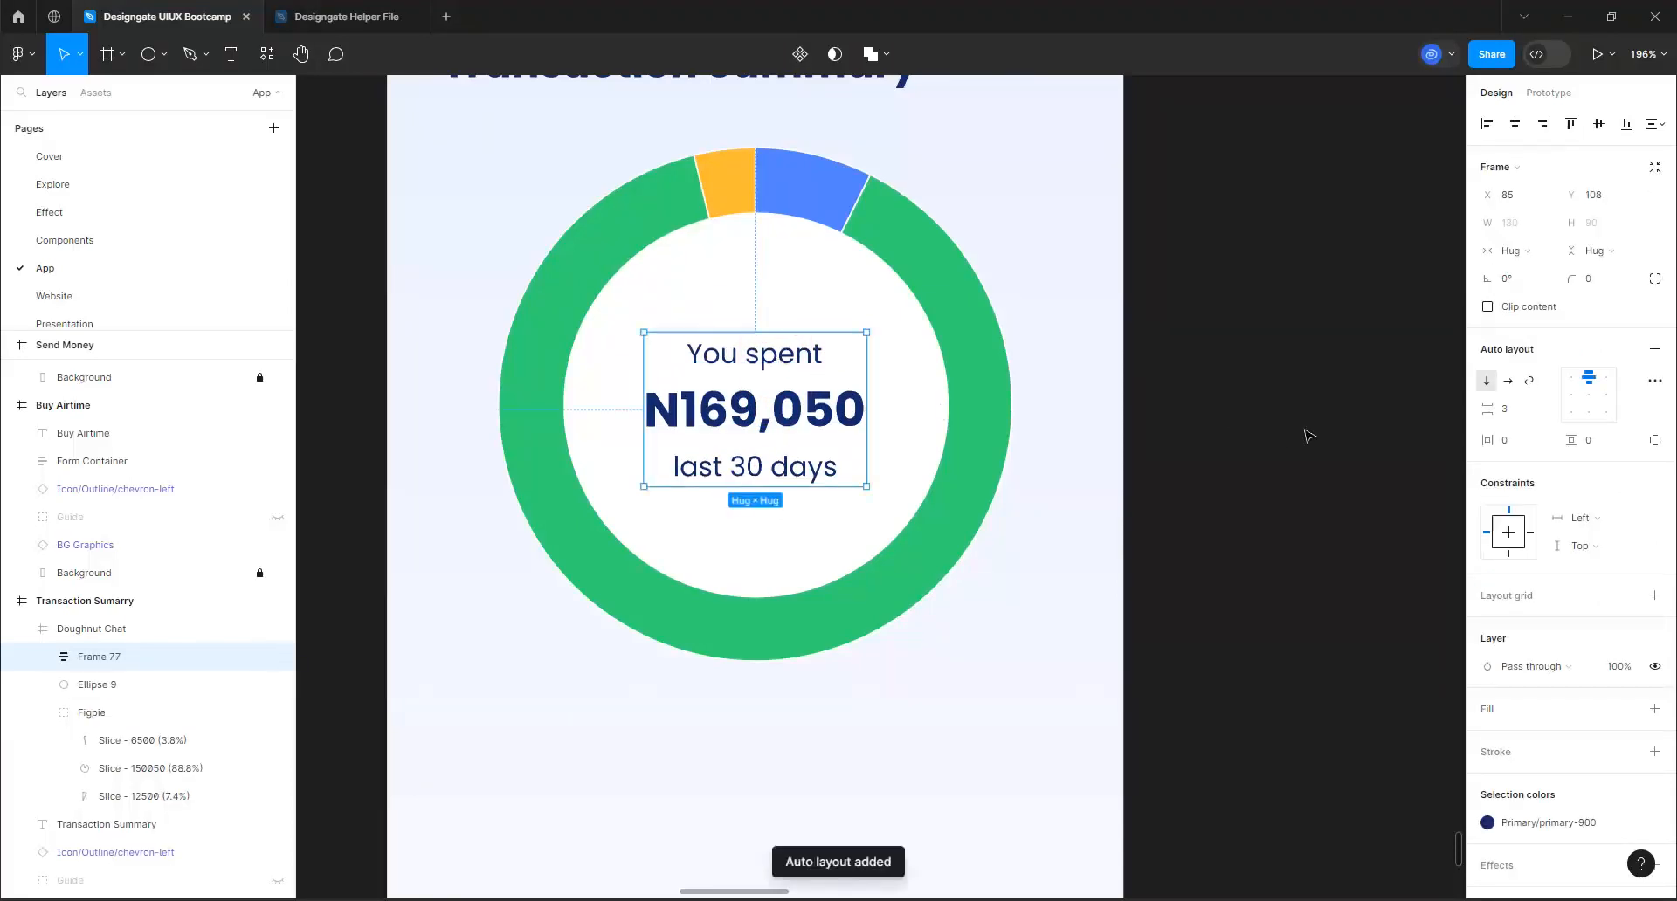
left_click(1502, 411)
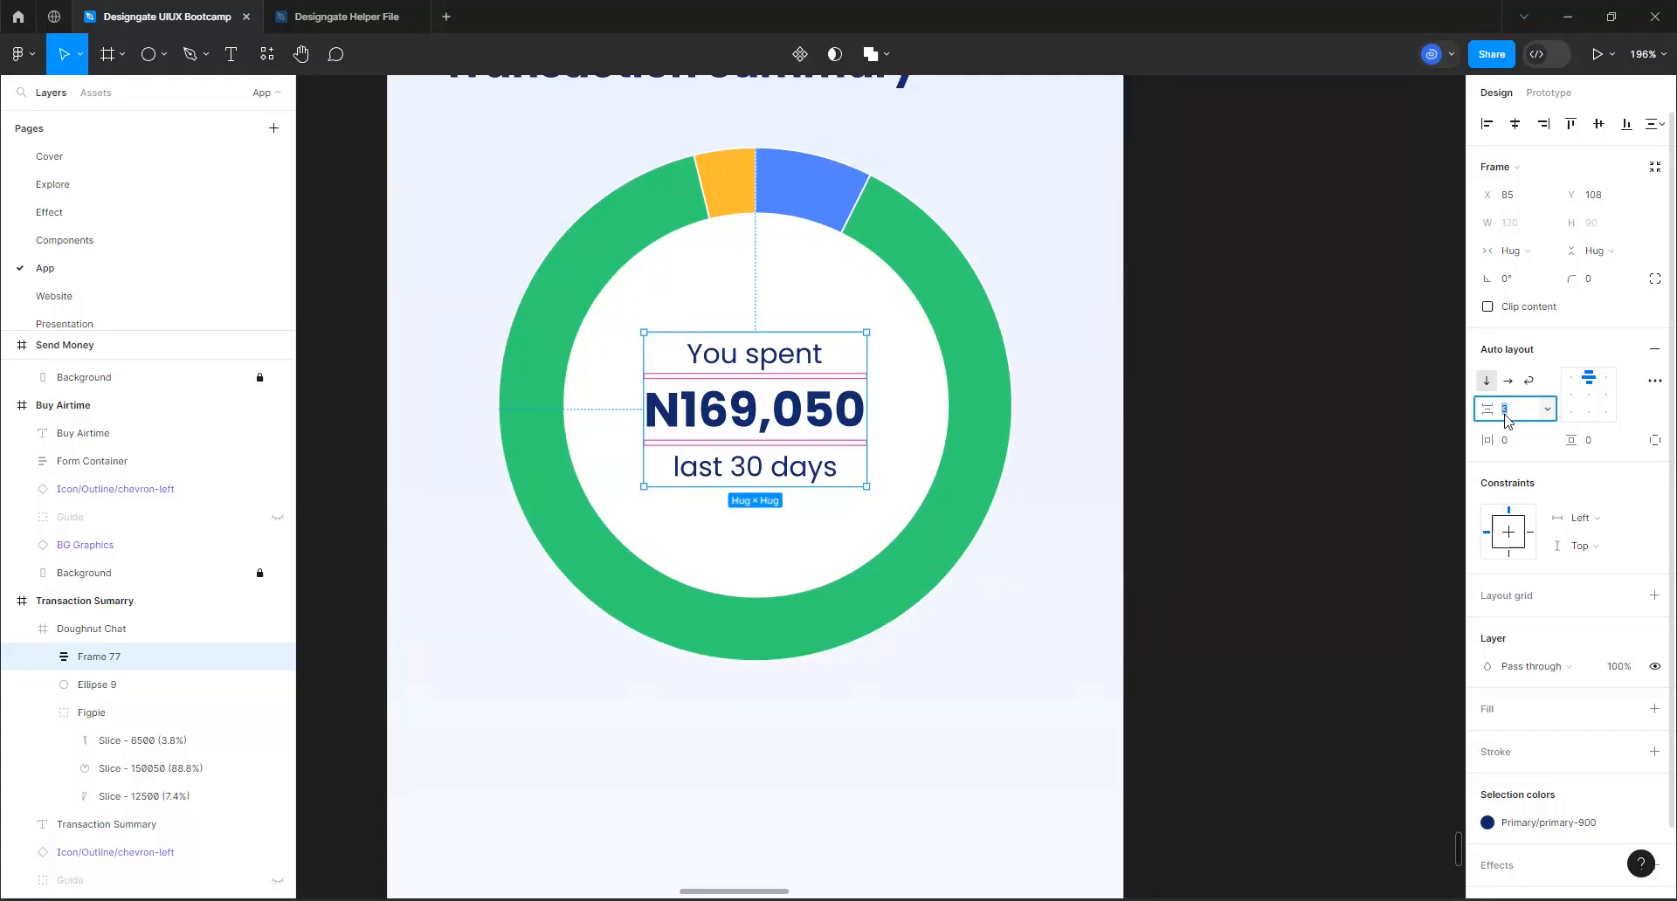
type("4")
key("Return")
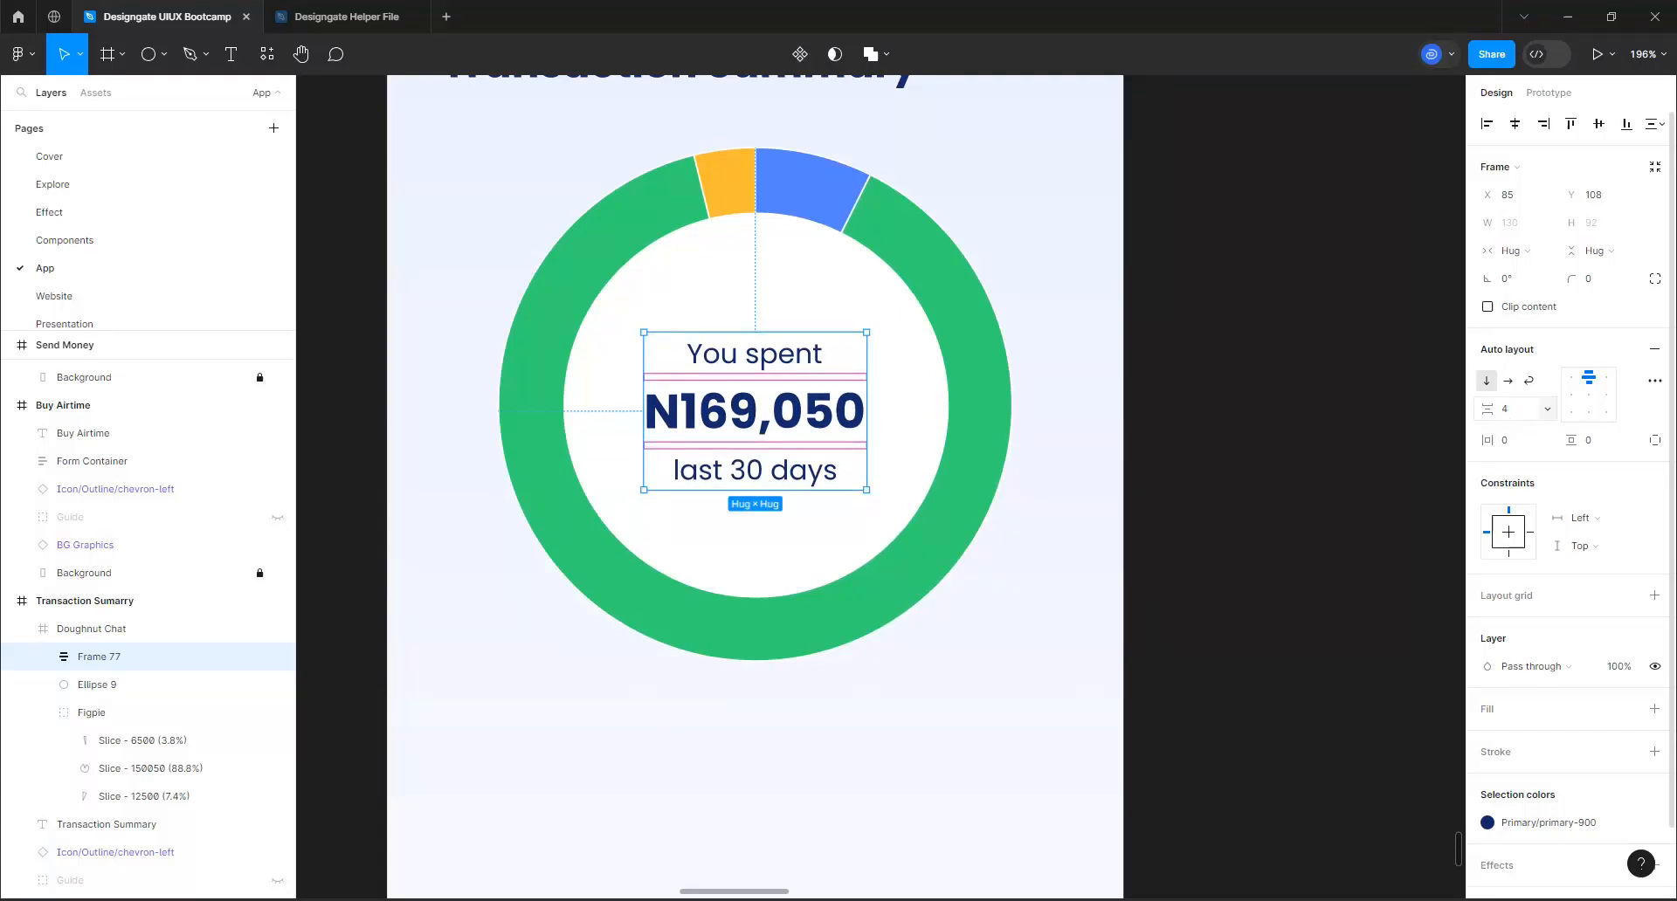
Center the stacked texts horizontally and vertically in the doughnut chart frame
left_click(1514, 123)
left_click(1591, 127)
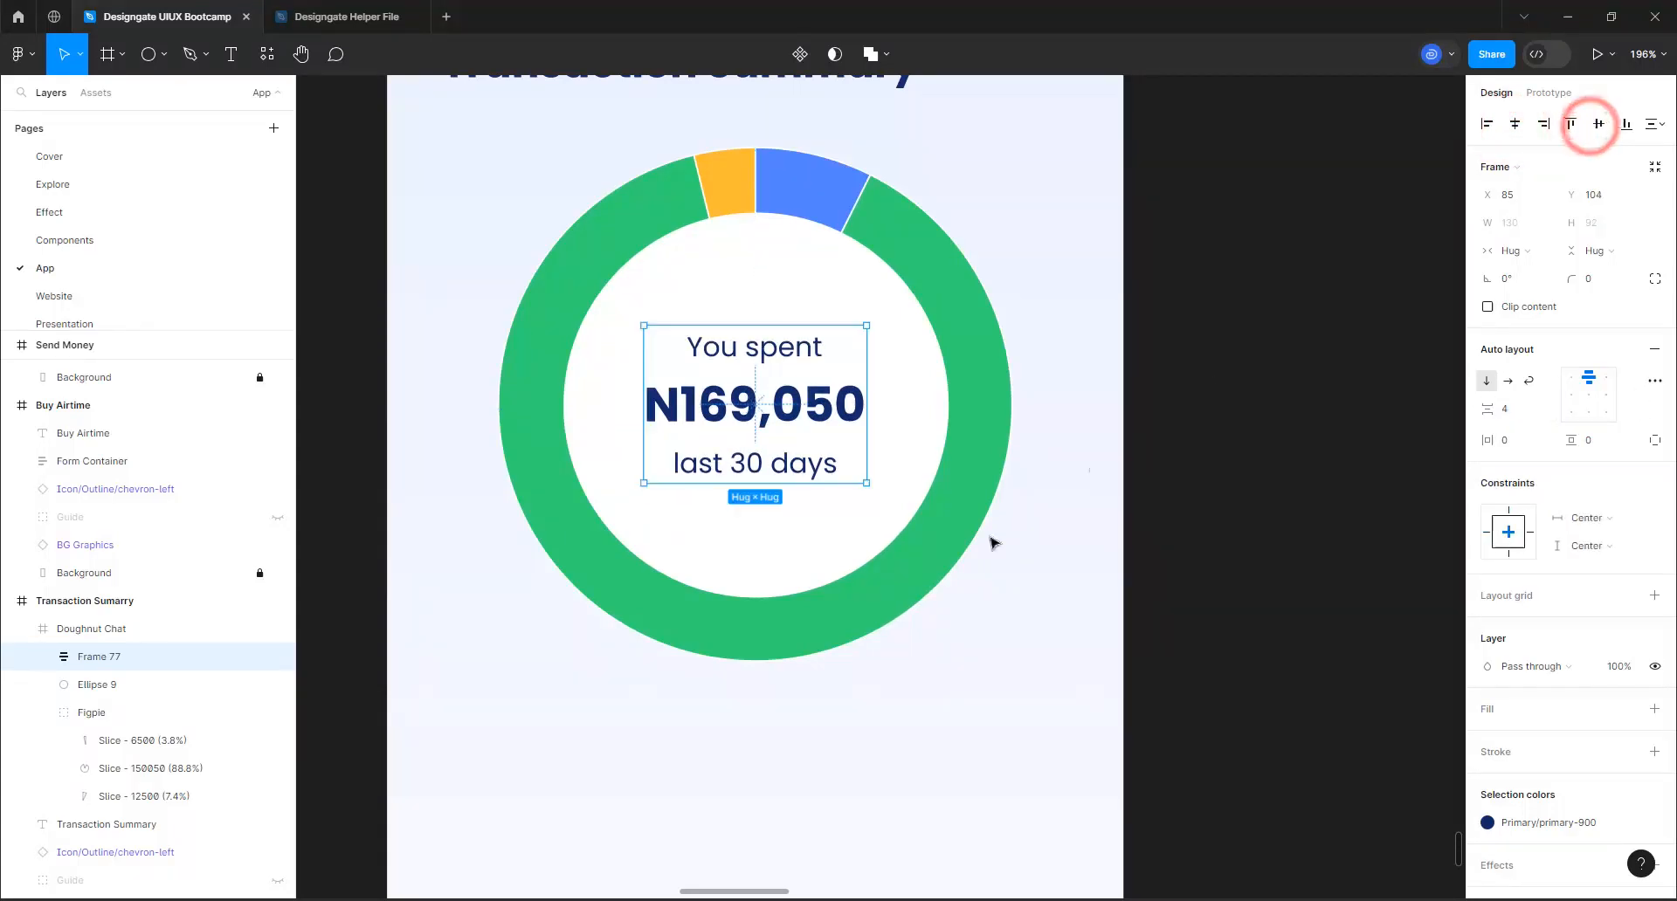
scroll(870, 496, "down", 1)
scroll(871, 496, "down", 4)
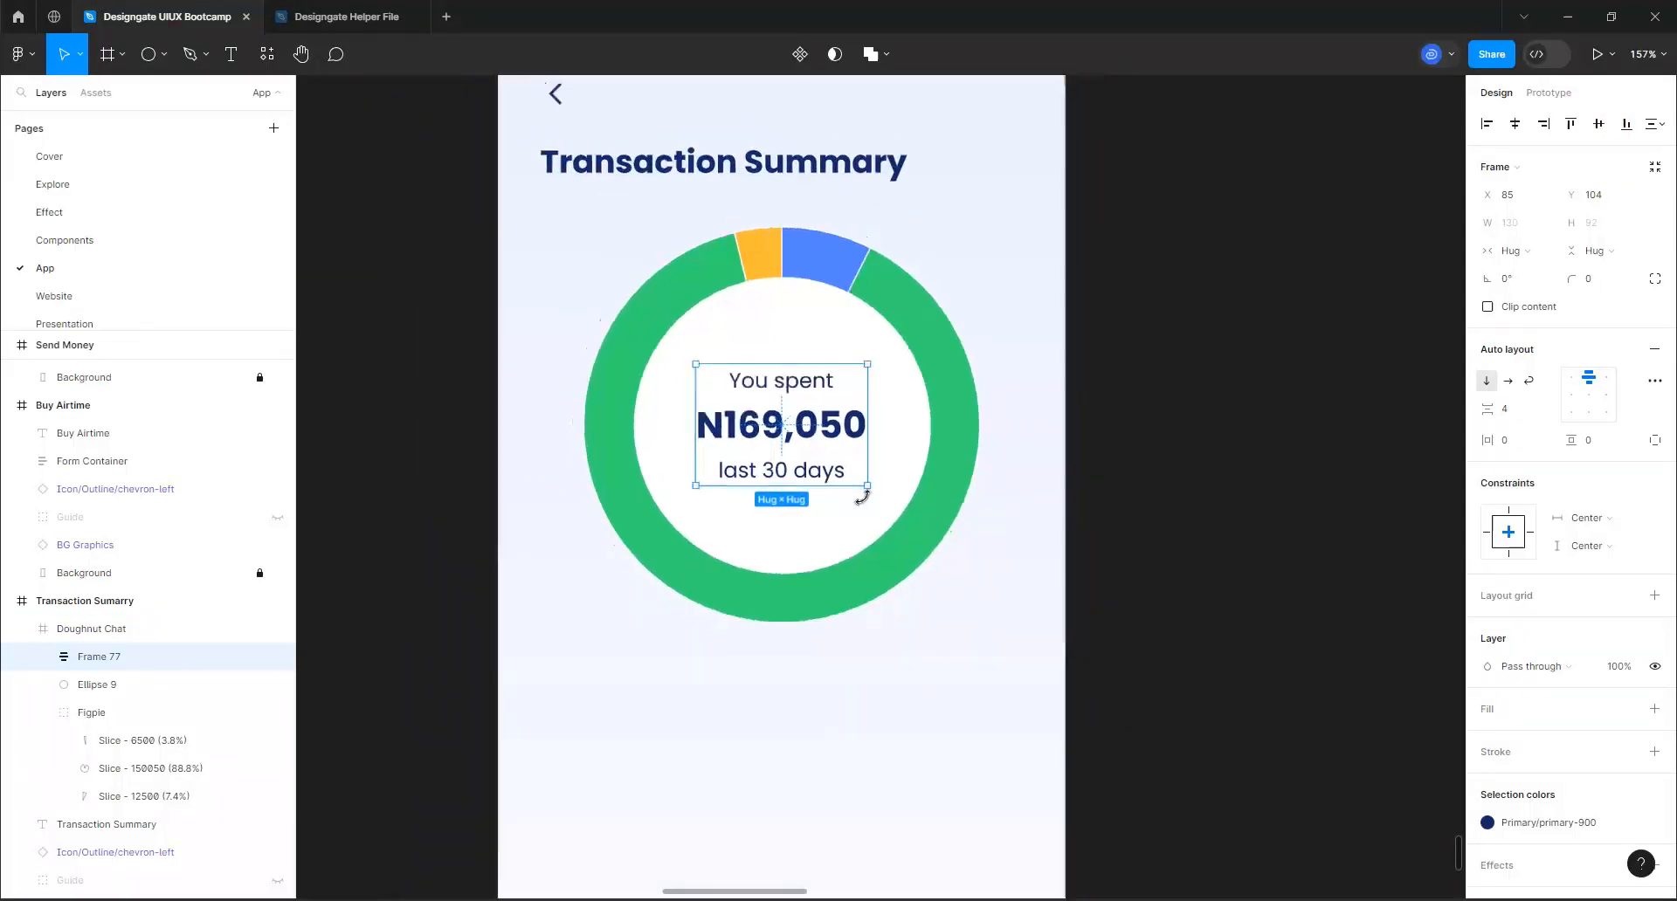
left_click(1066, 678)
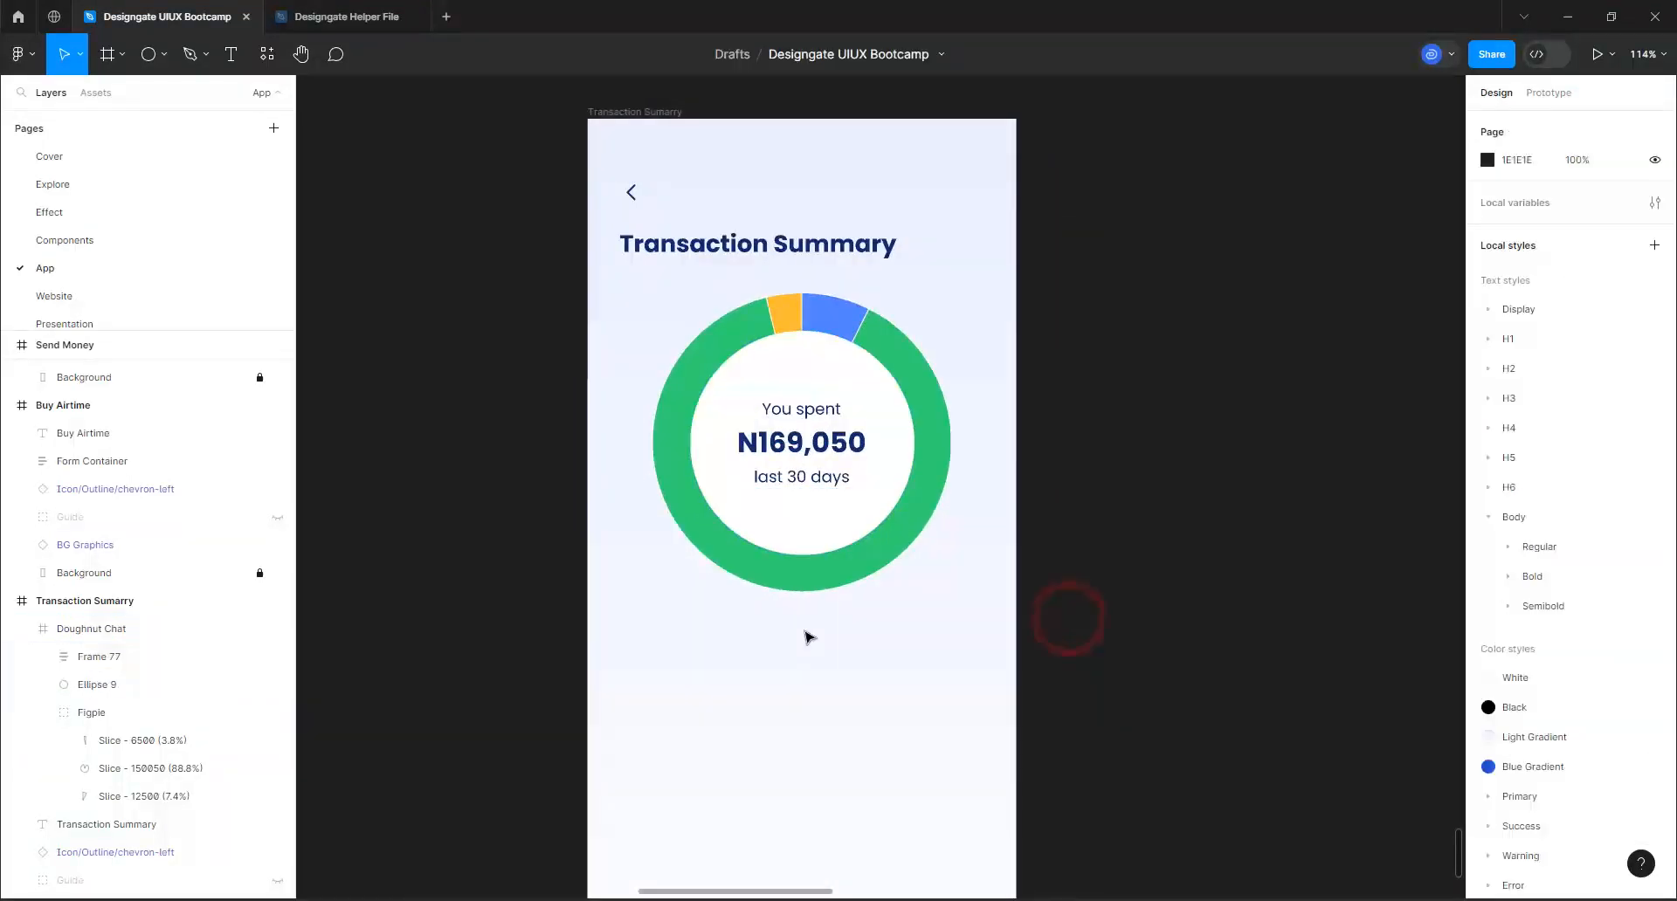
Add the text "Airtime" on the Transaction Summary screen below the doughnut chart
scroll(759, 454, "down", 2)
left_click(651, 185)
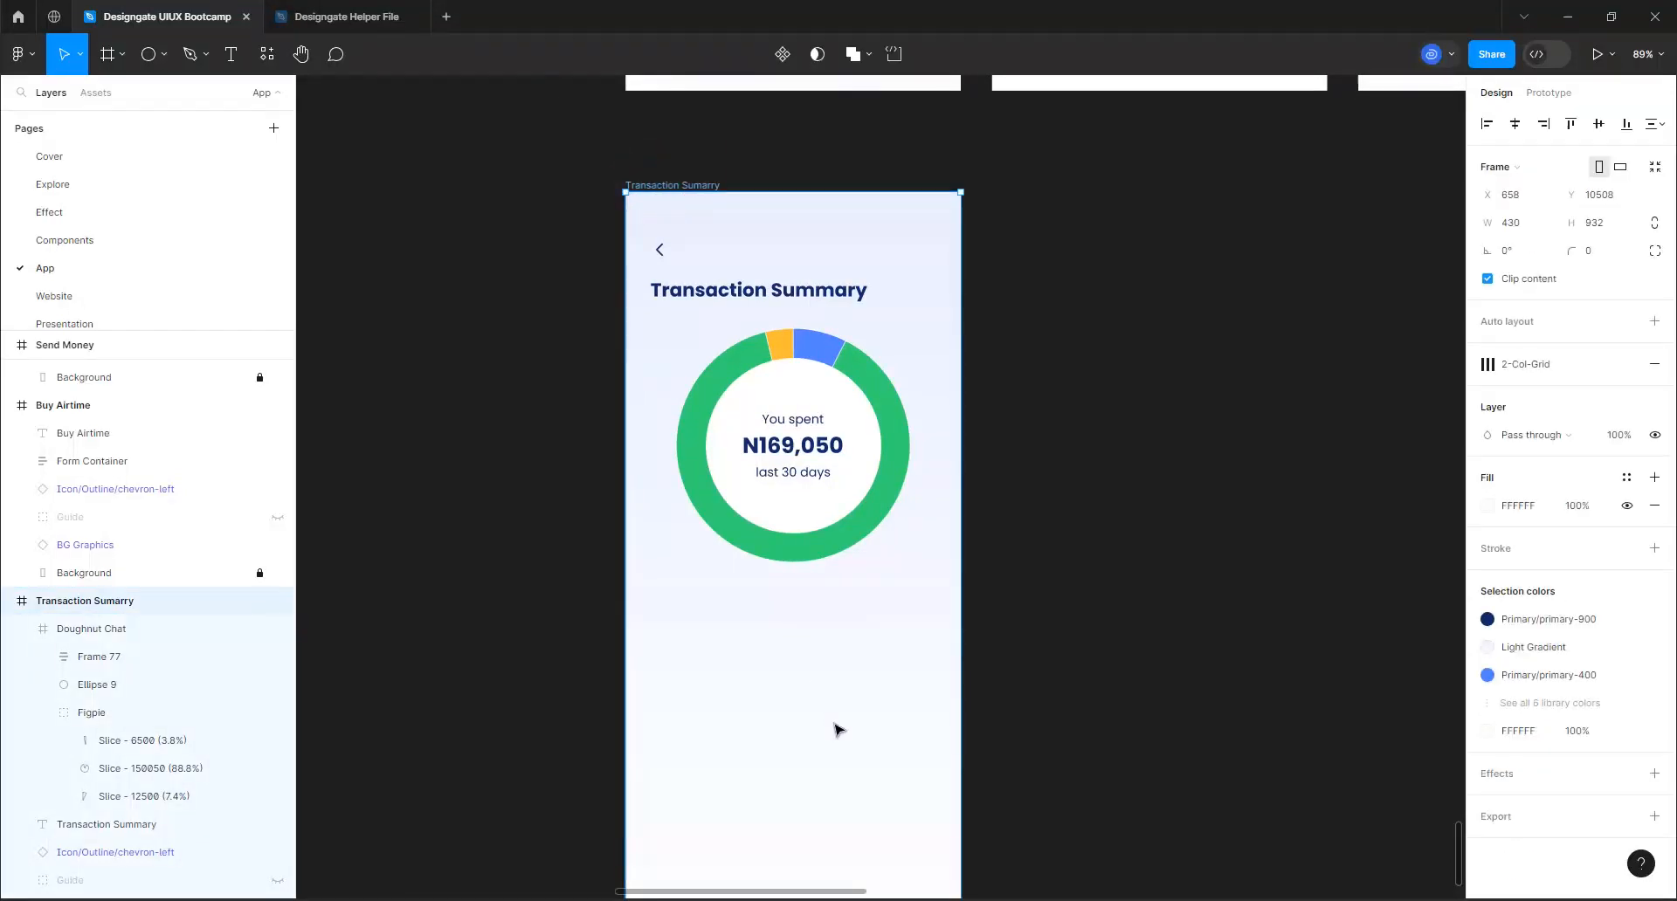
scroll(736, 640, "up", 3)
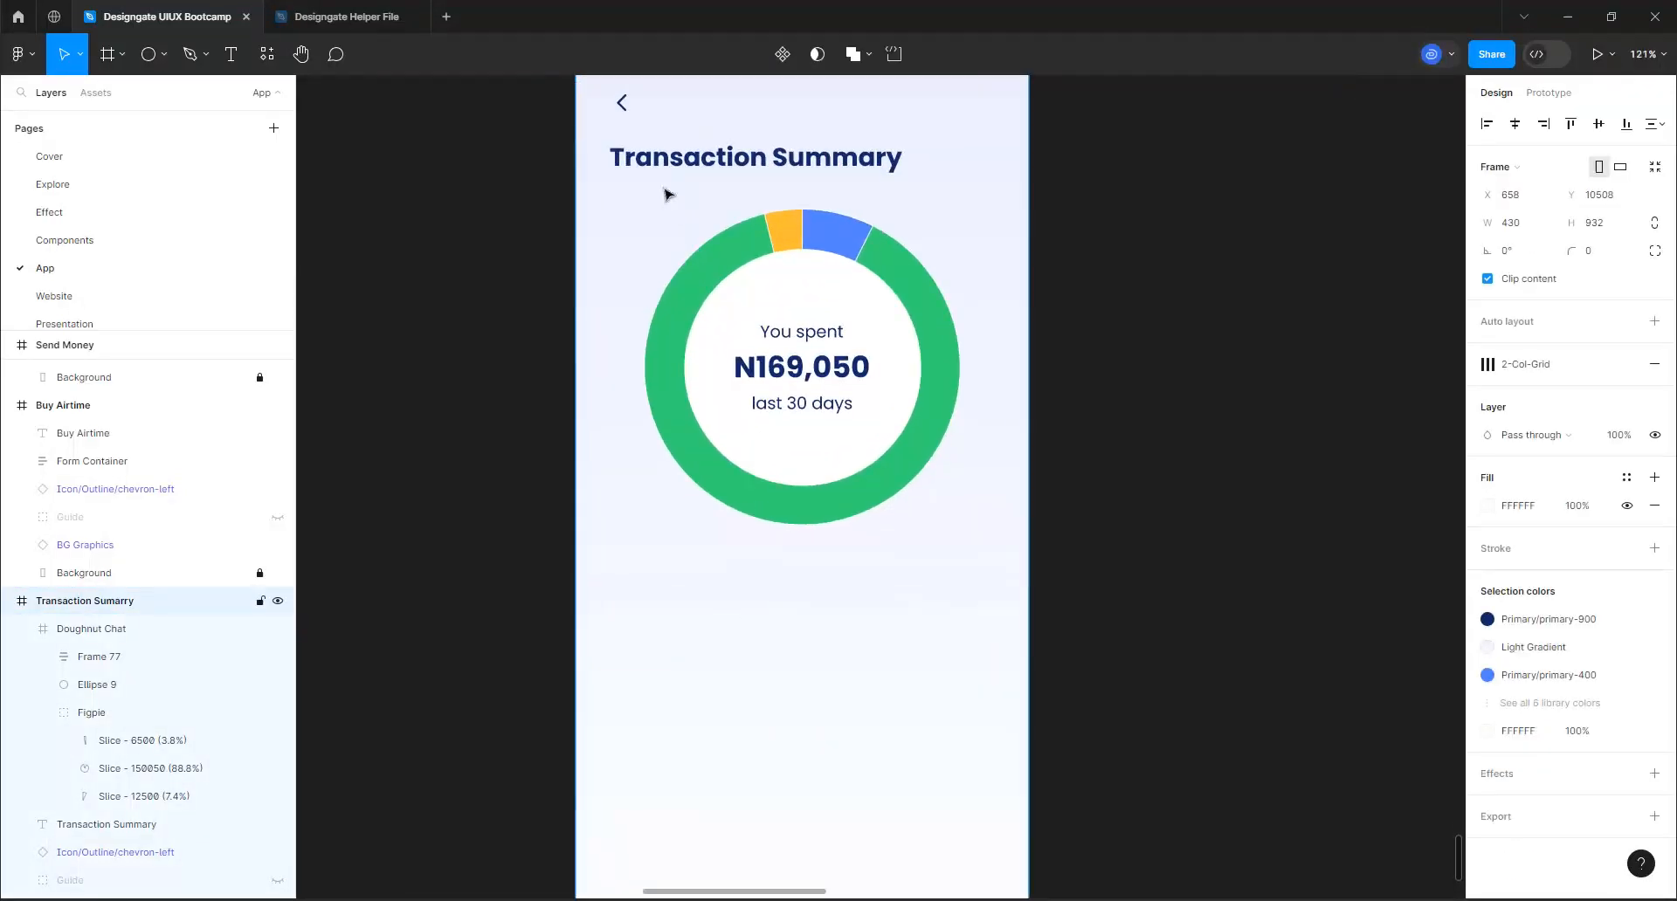
scroll(783, 611, "up", 4)
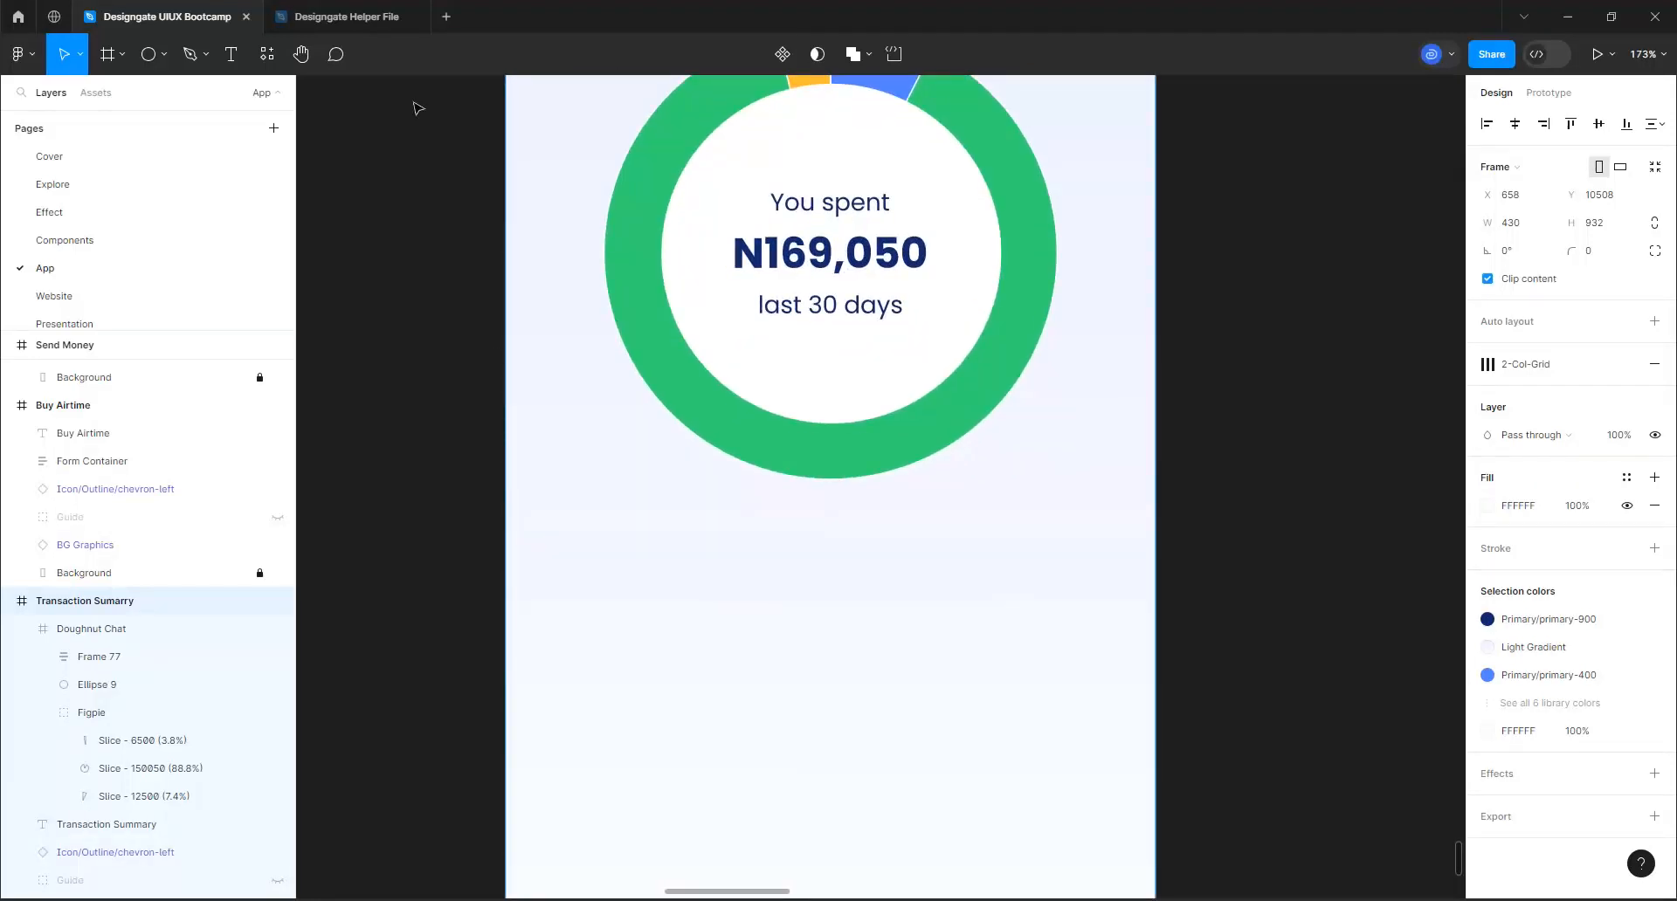
left_click(230, 54)
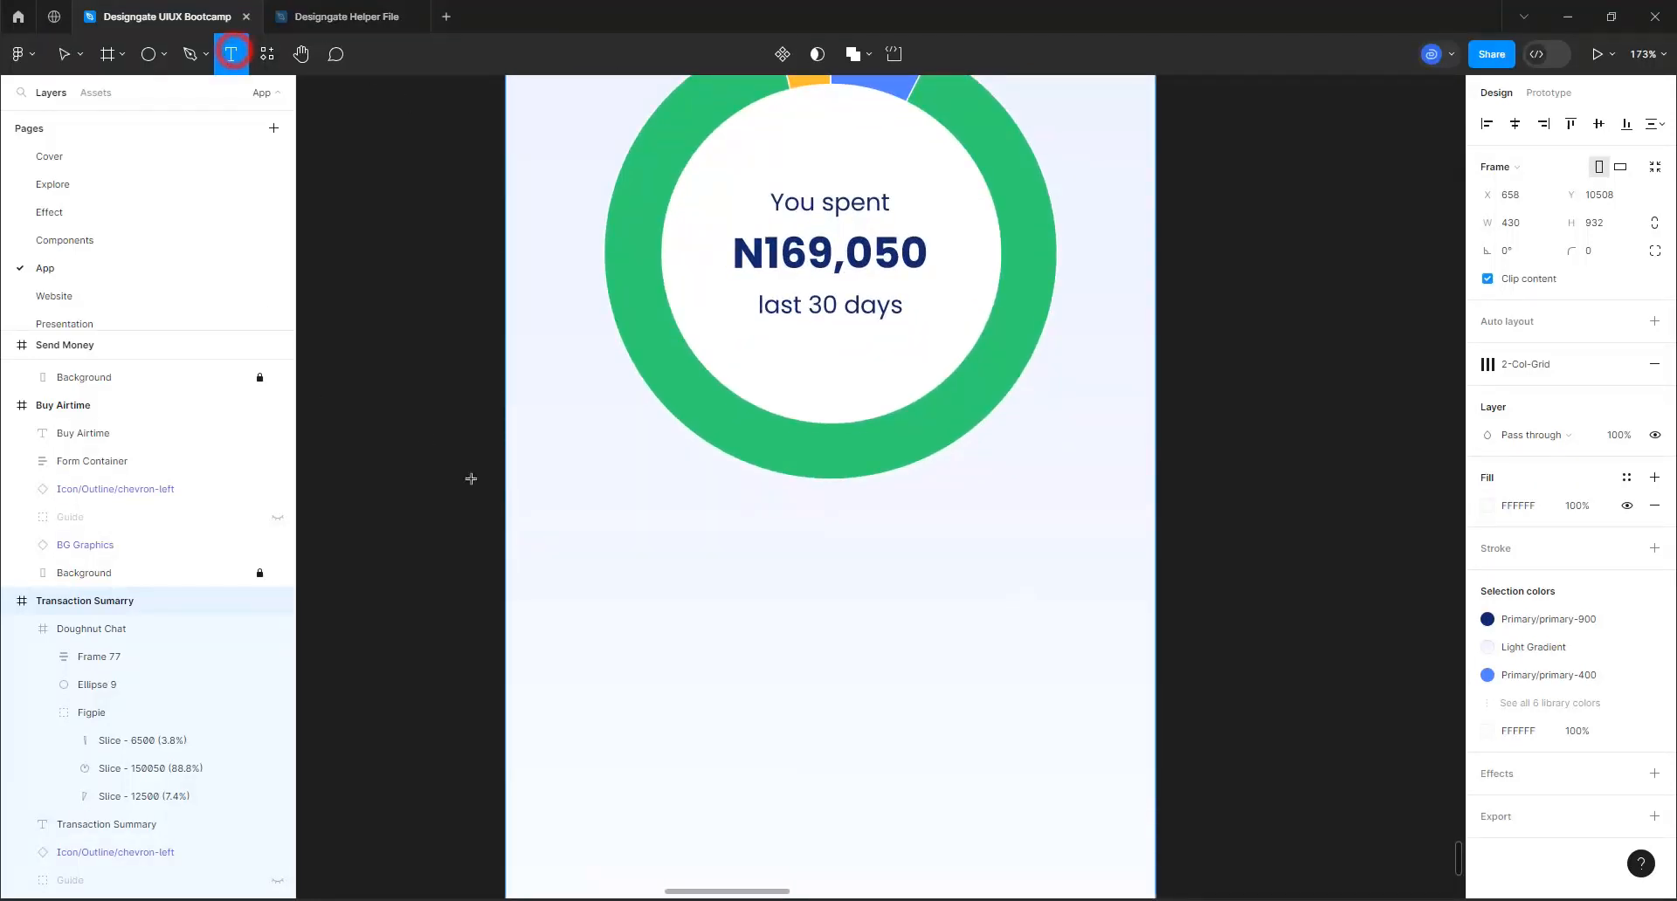
left_click(623, 545)
type("Air")
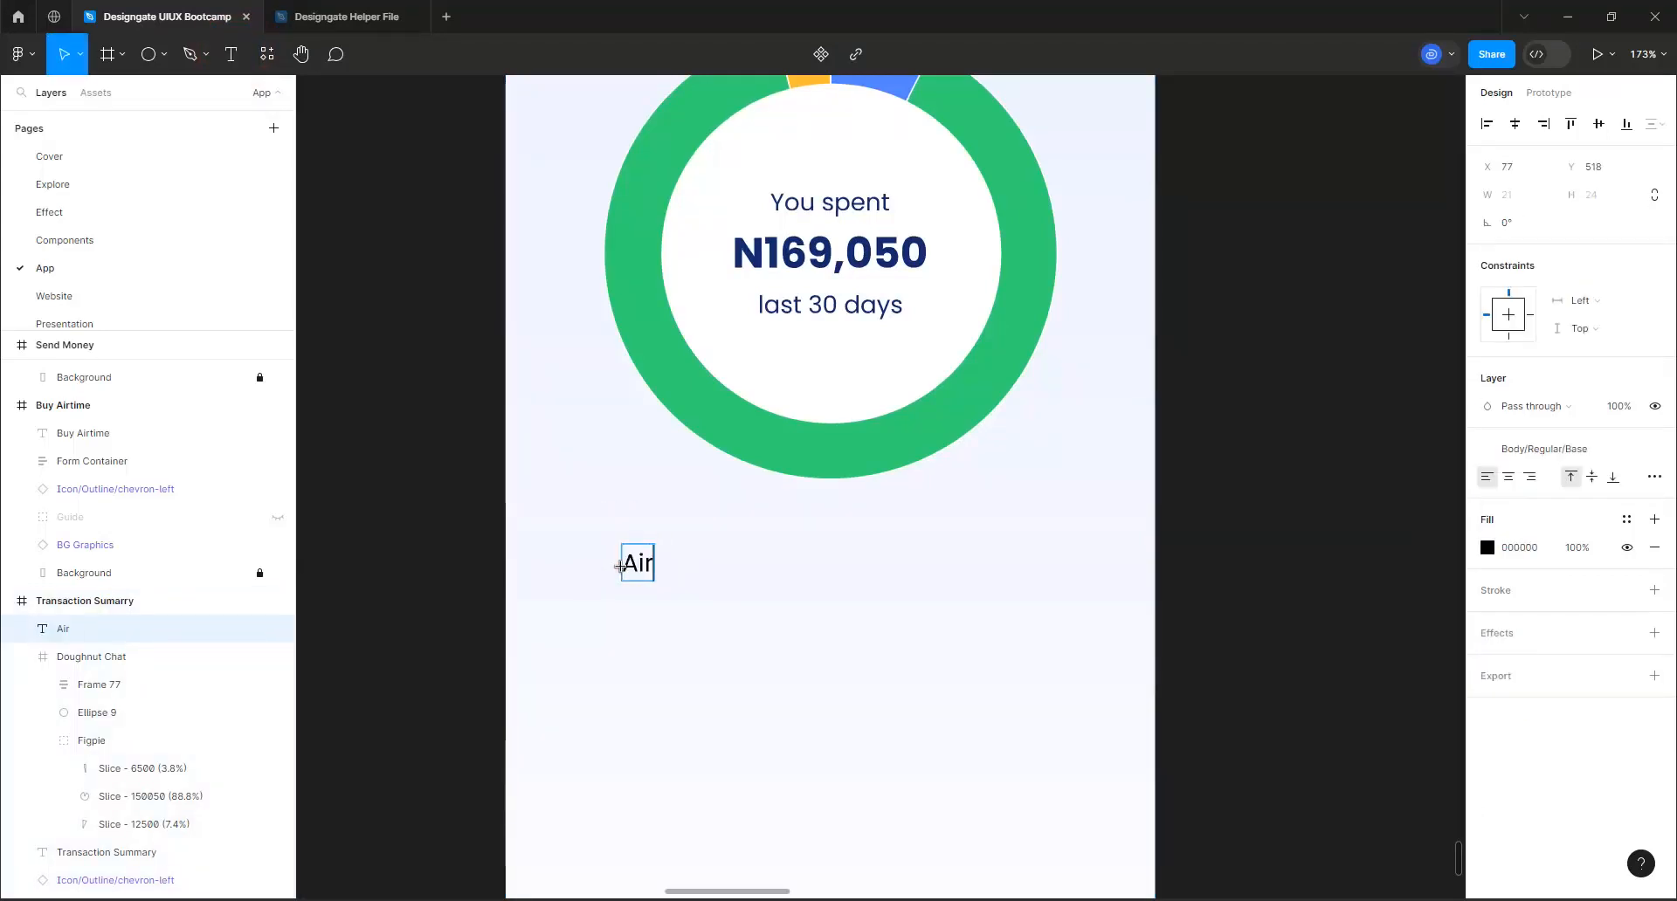
type("time")
left_click(718, 592)
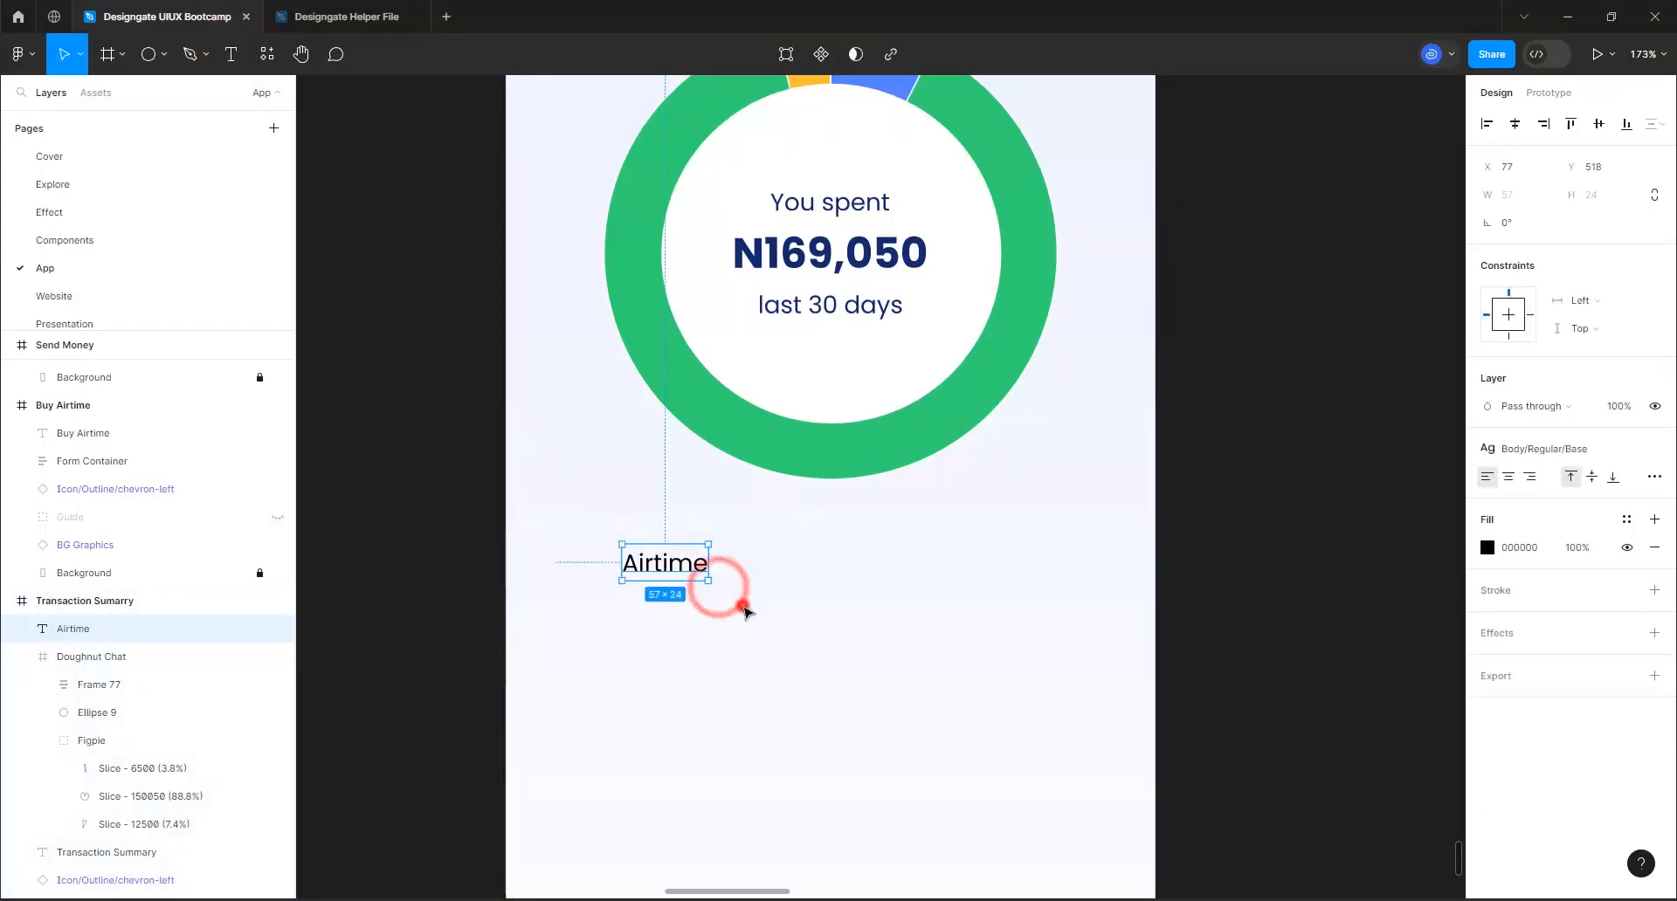
Duplicate the "Airtime" text beside the original on the same line and change the copy to "N12,500"
left_click(665, 573)
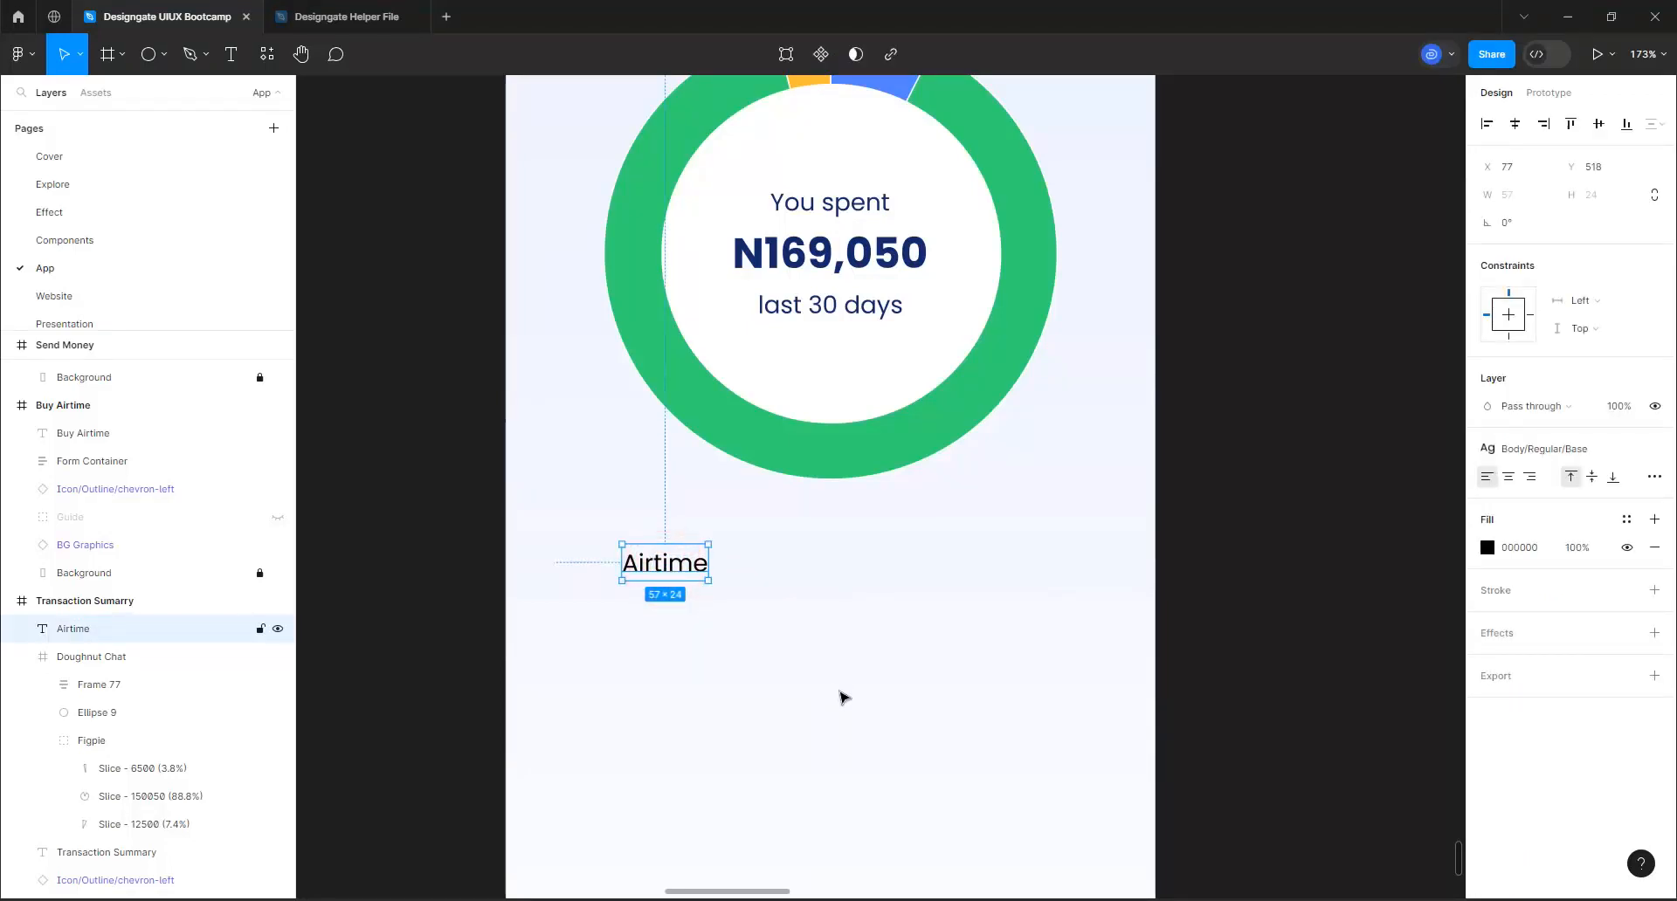
key("ctrl+d")
left_click_drag(681, 572, 863, 577)
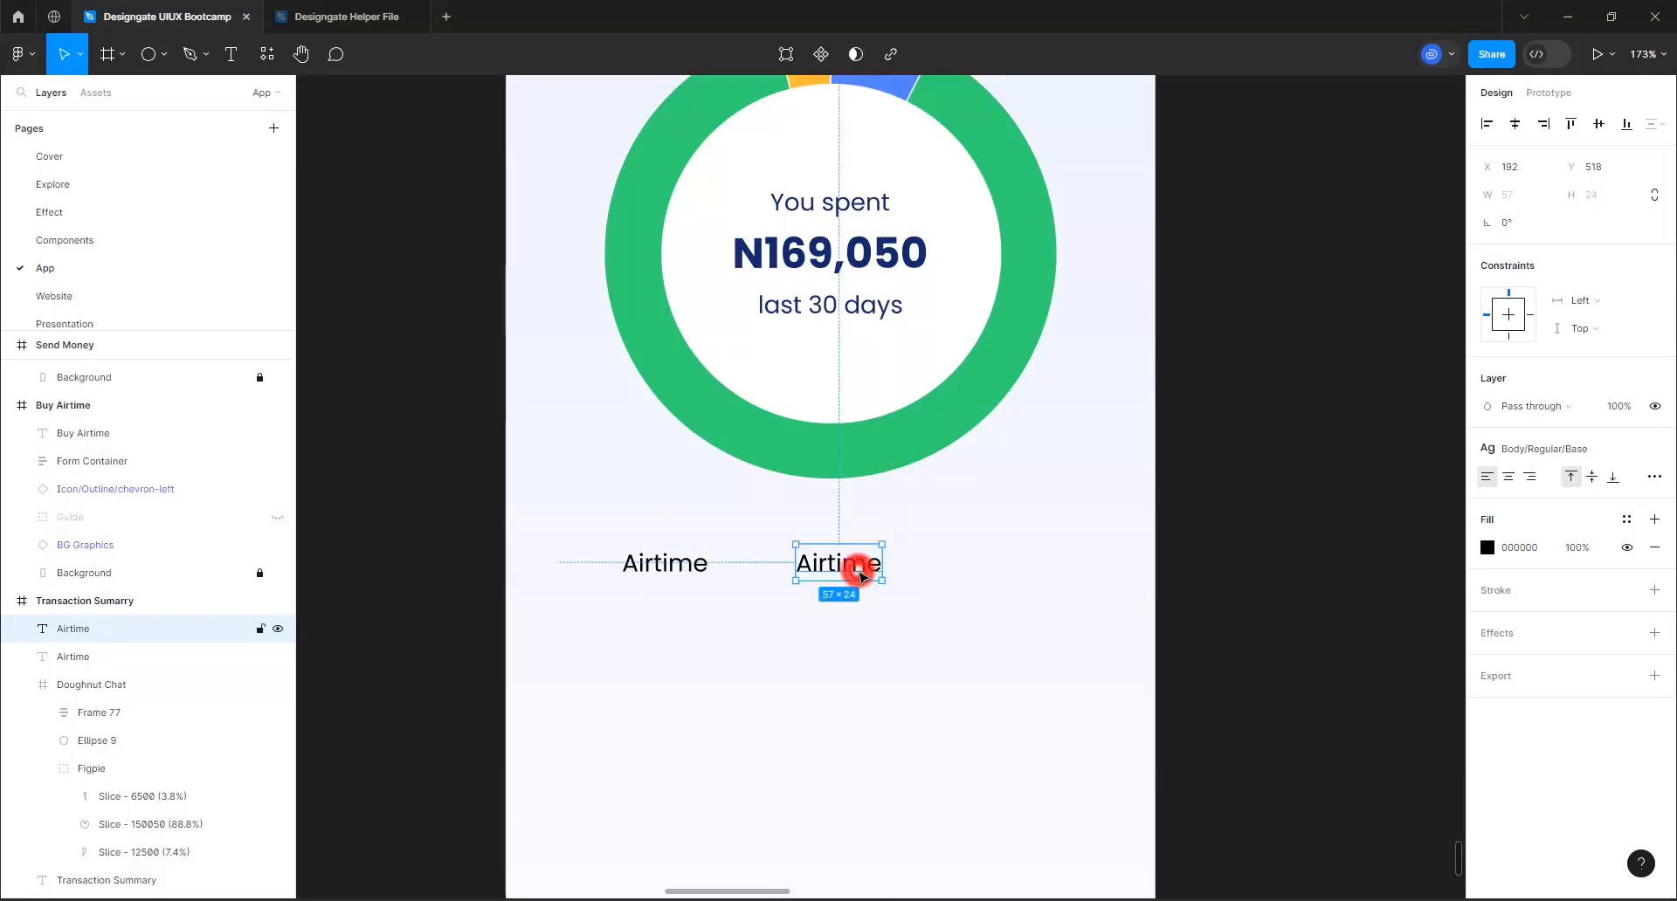
double_click(863, 577)
type("N12")
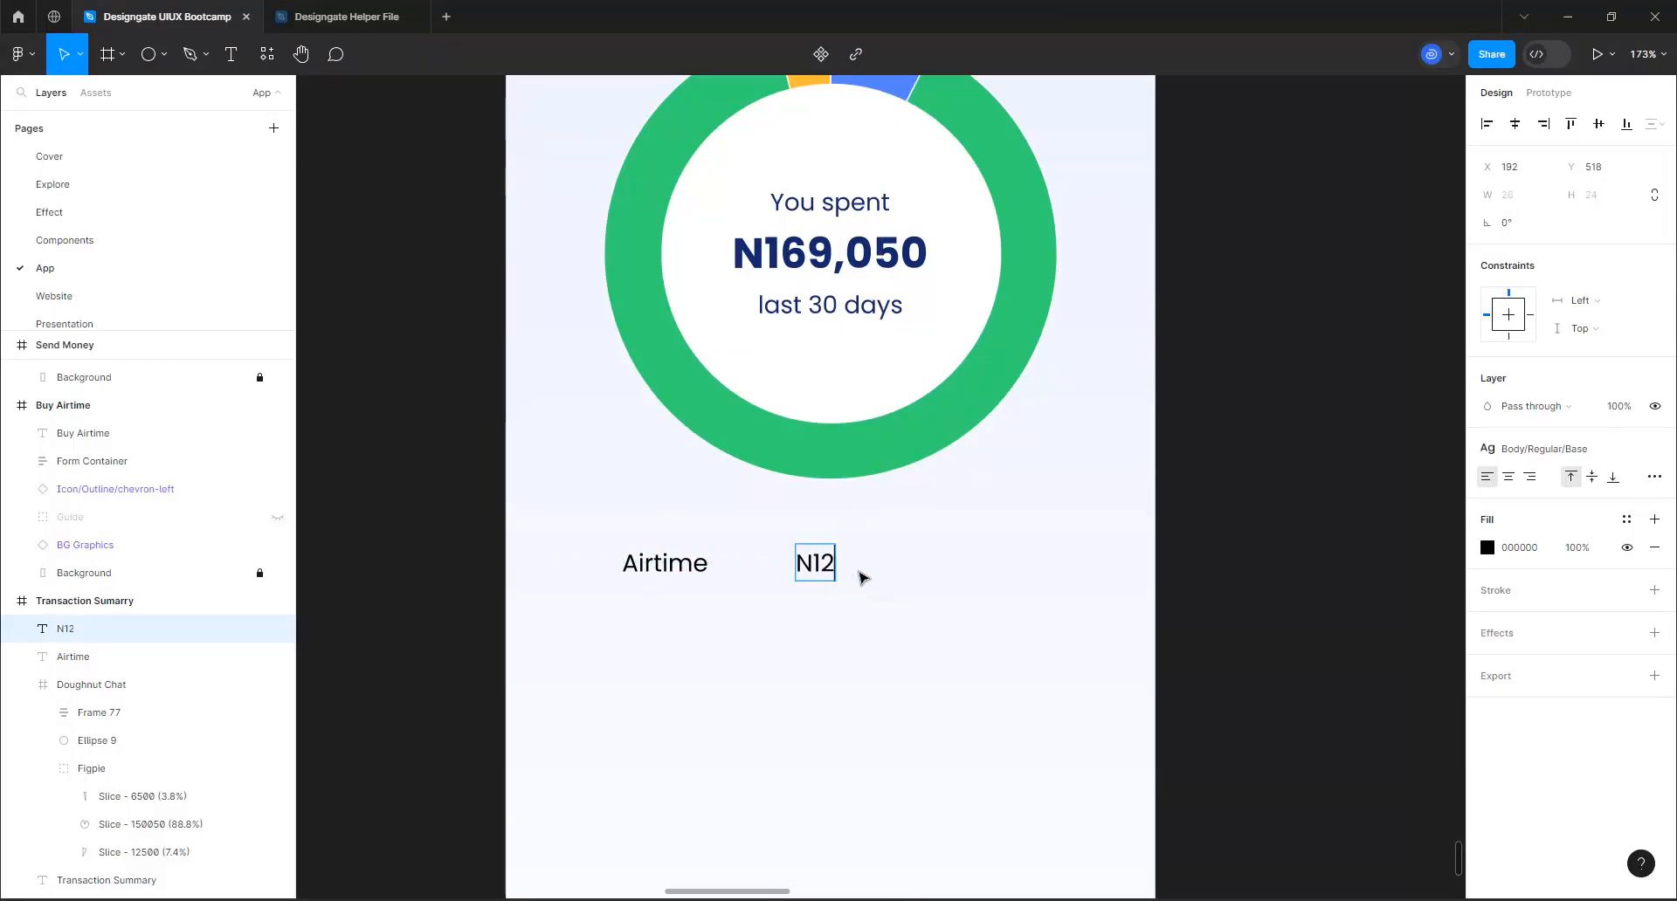
type(",500")
left_click(930, 631)
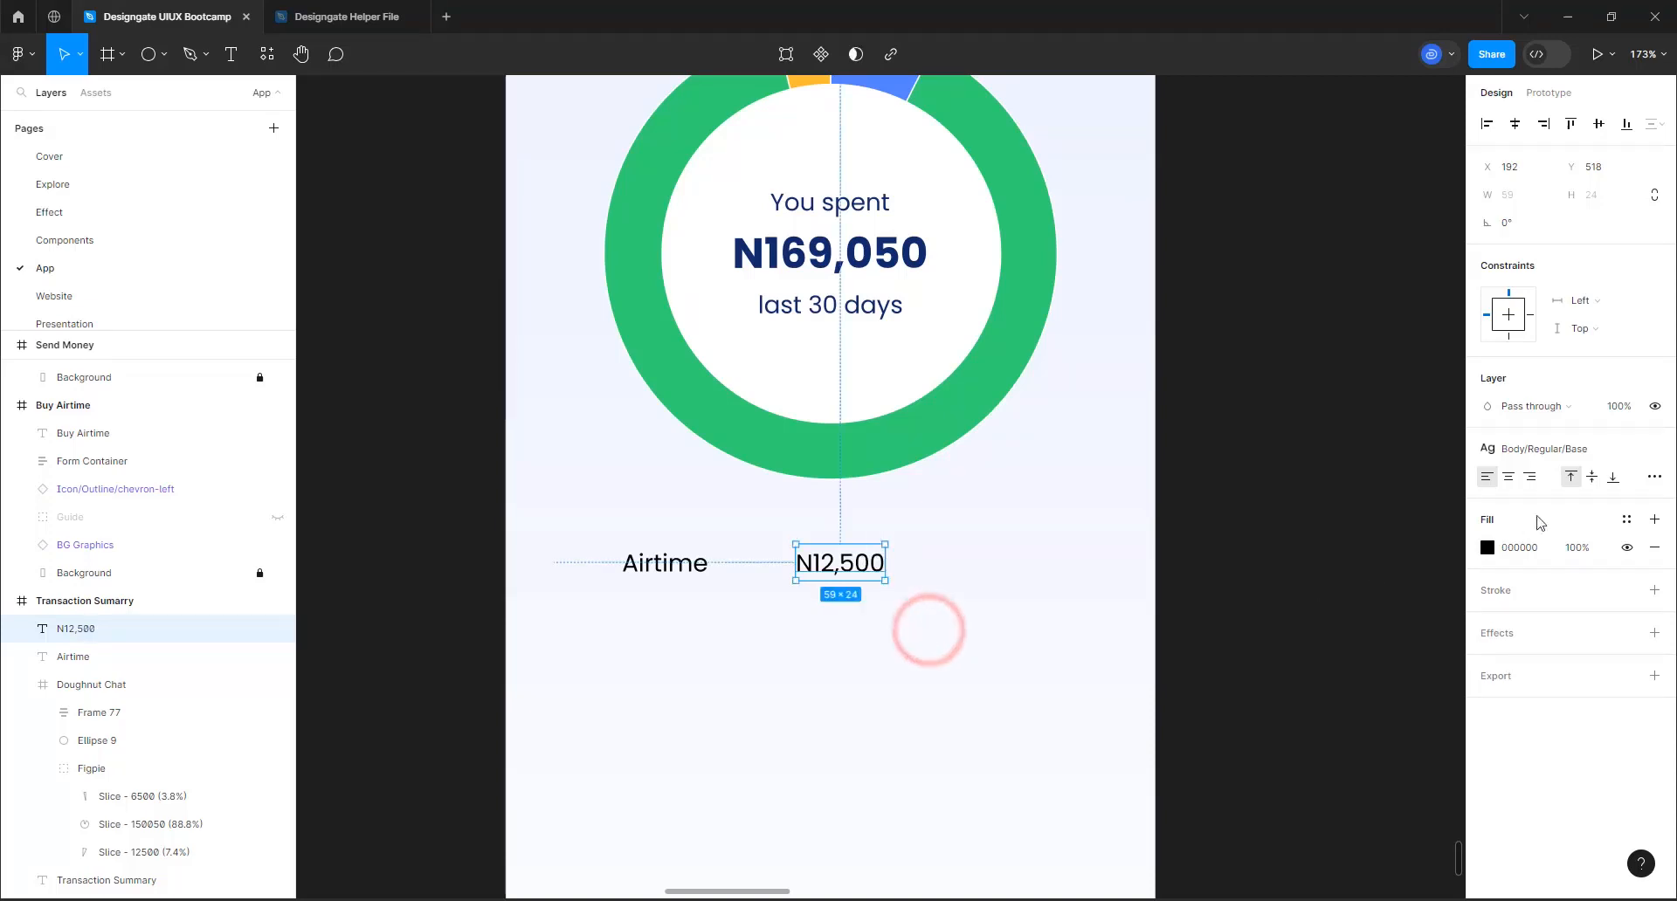
Apply the Body/Semibold Base text style to the N12,500 text
left_click(1556, 450)
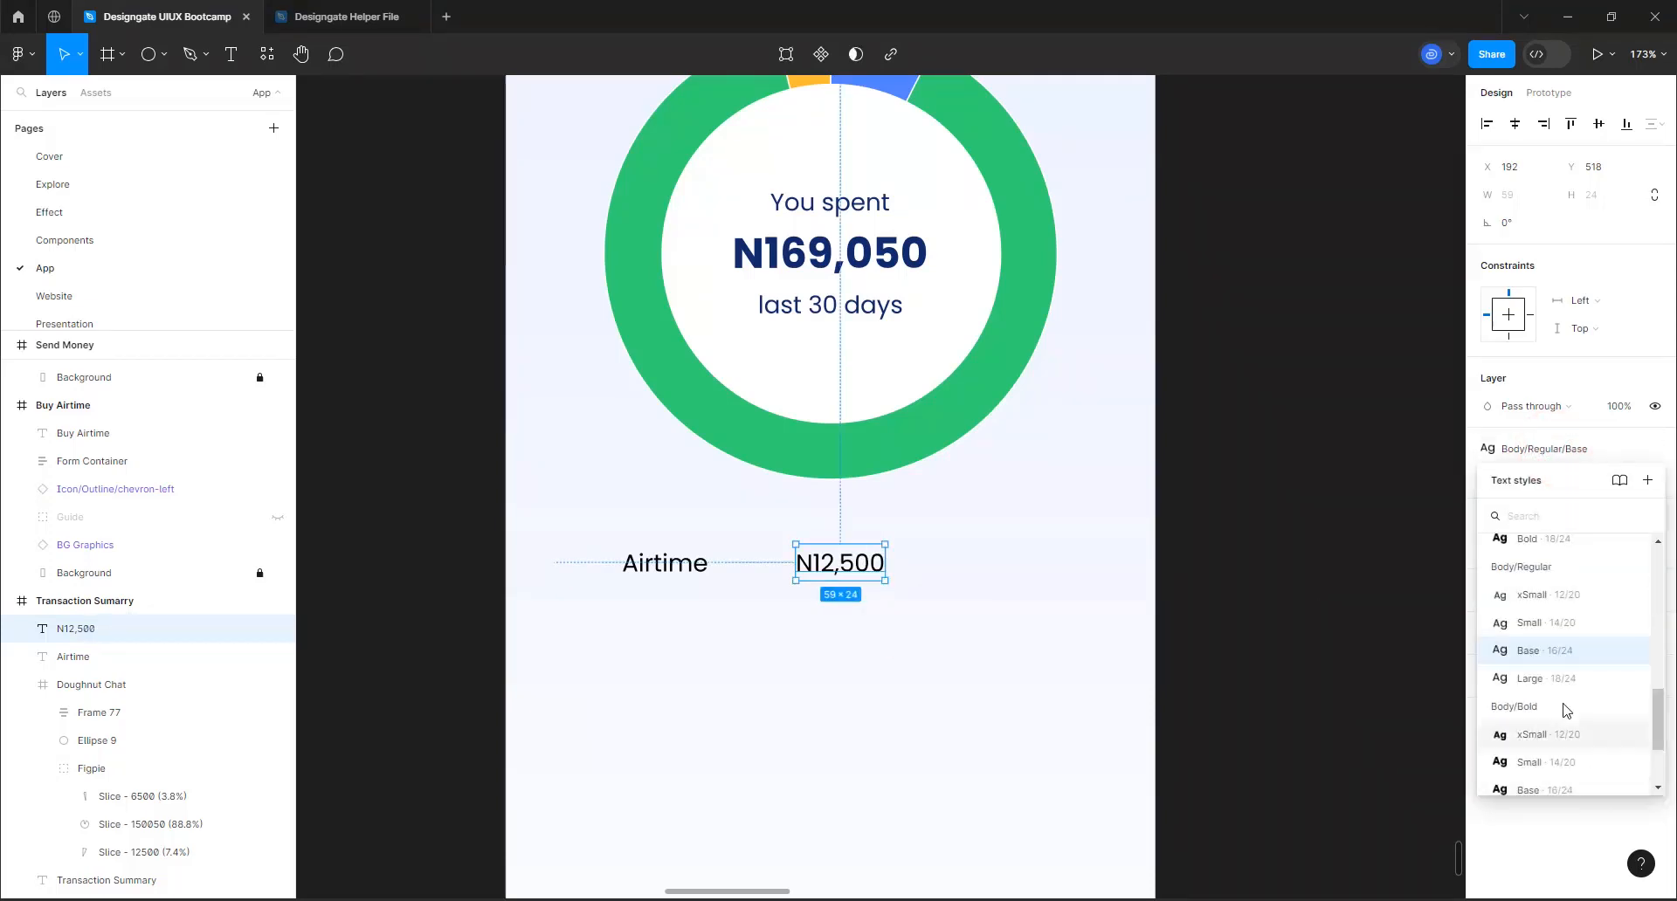
scroll(1564, 718, "down", 4)
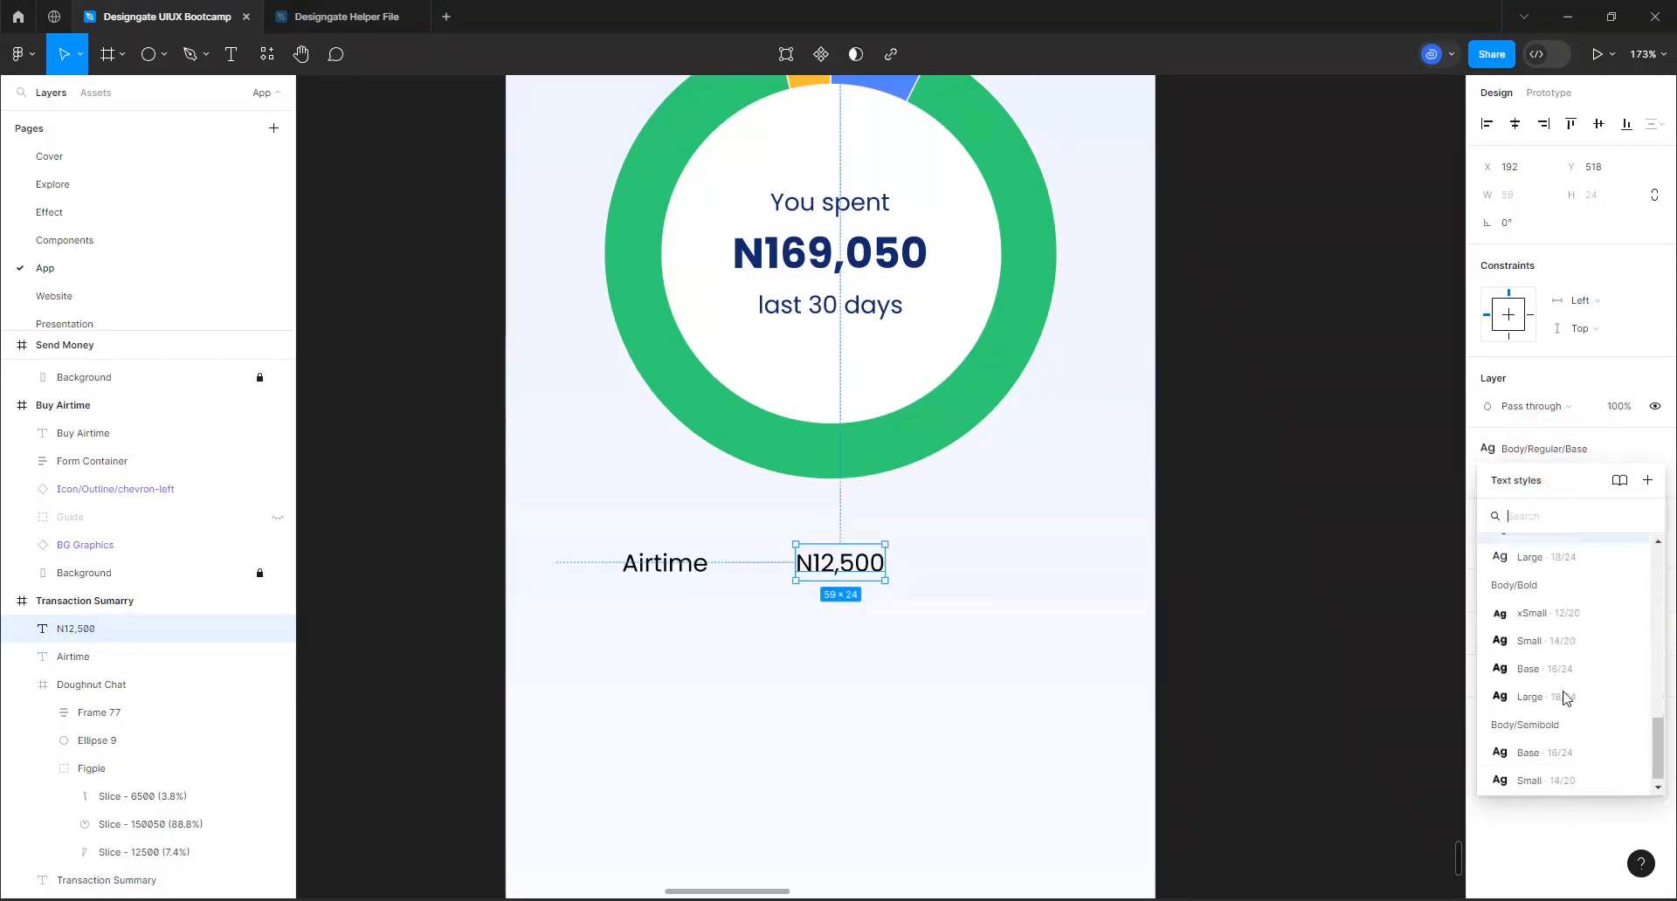
left_click(1562, 745)
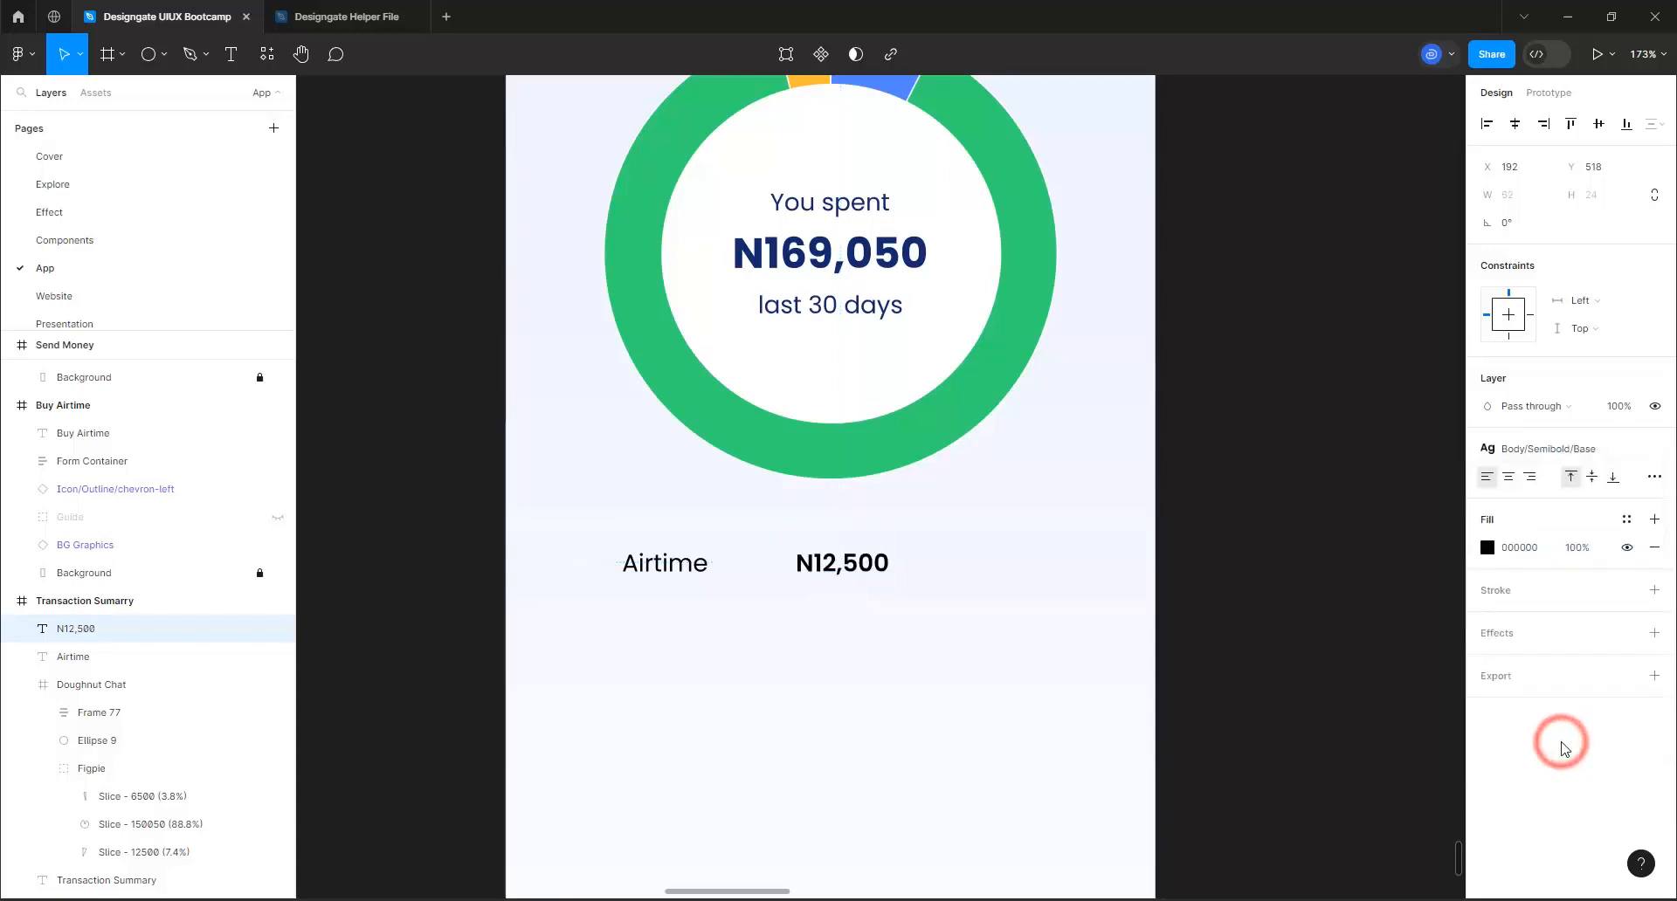
Combine "Airtime" and N12,500 into a vertically centered horizontal auto layout with Auto spacing, and resize it to about 269 wide
left_click(677, 572, "shift")
key("shift+a")
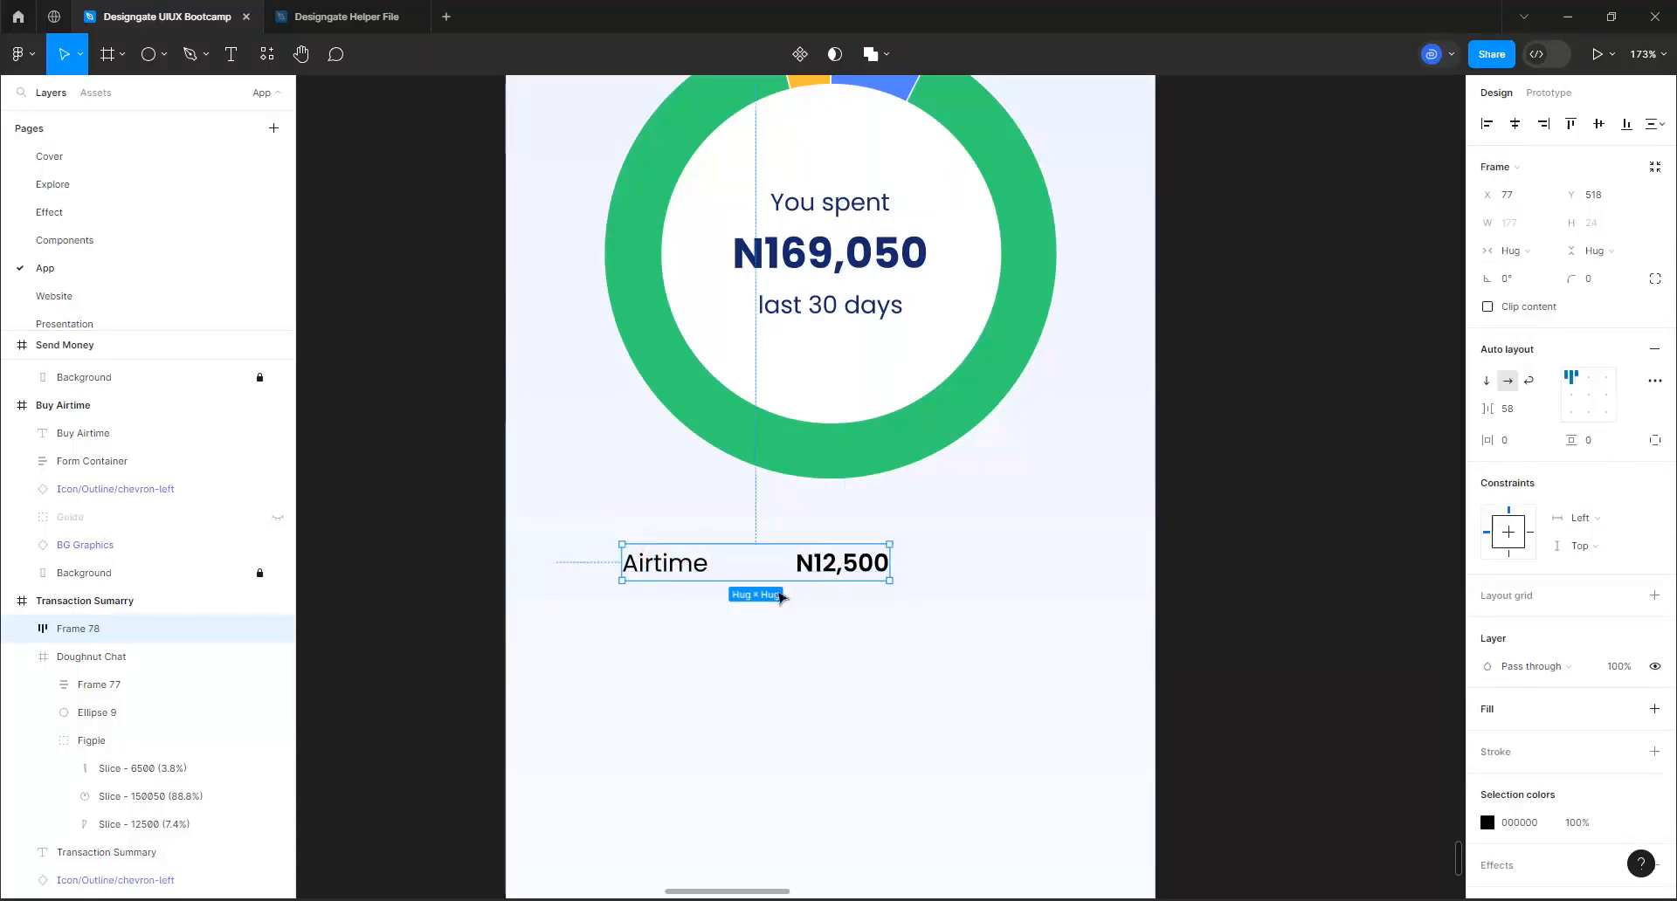
left_click(1589, 394)
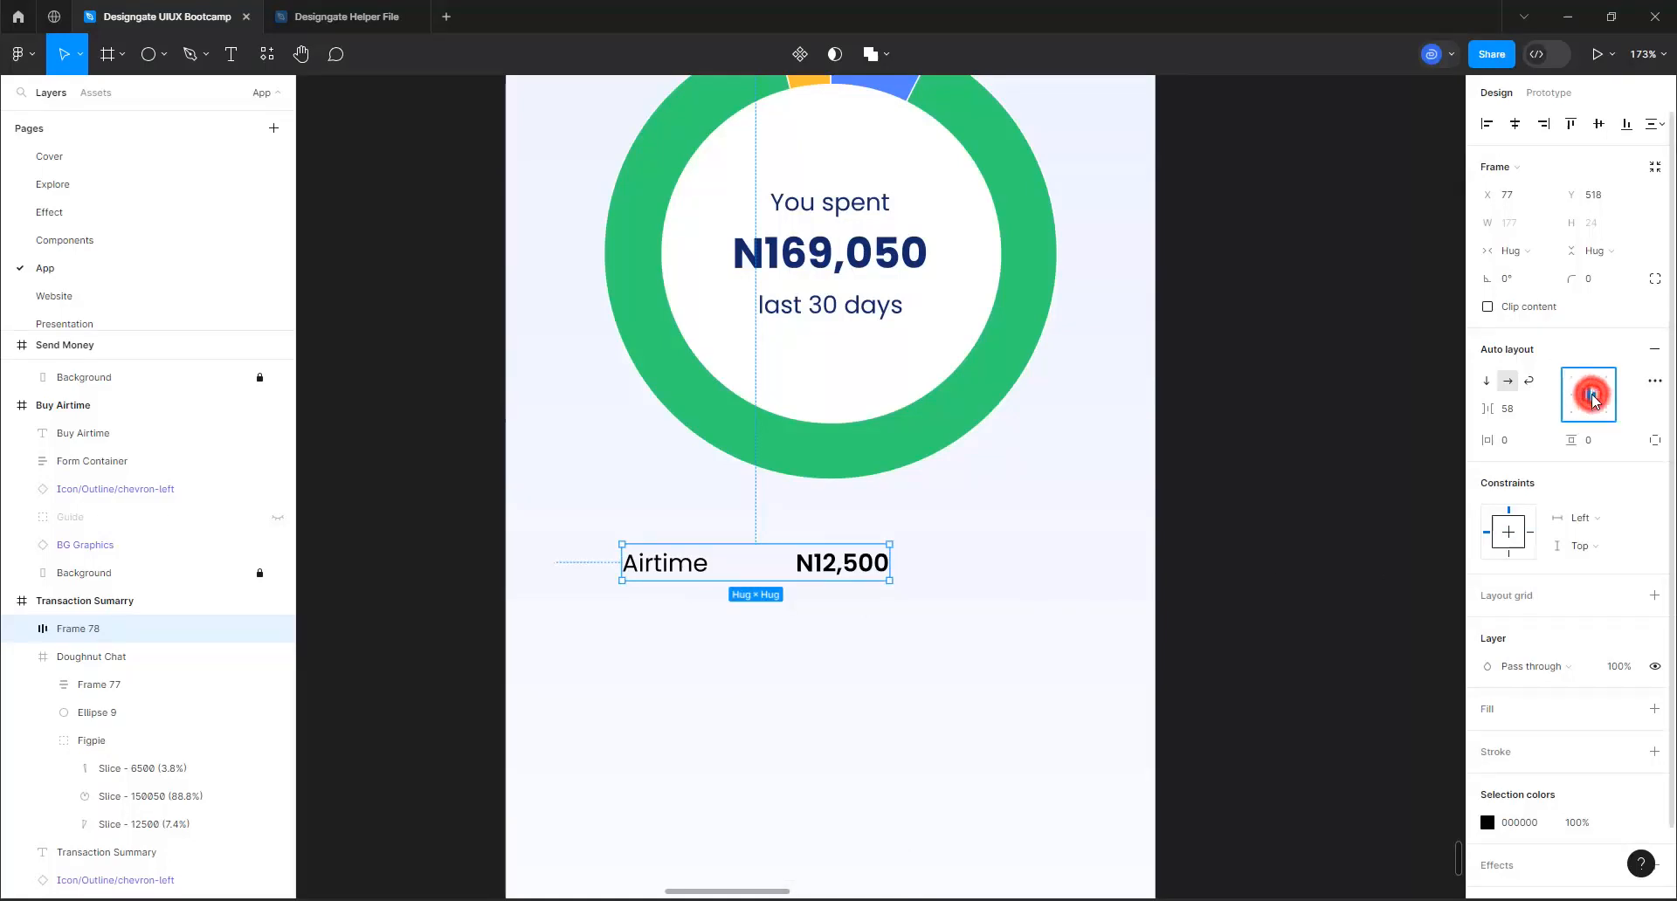
left_click(1591, 397)
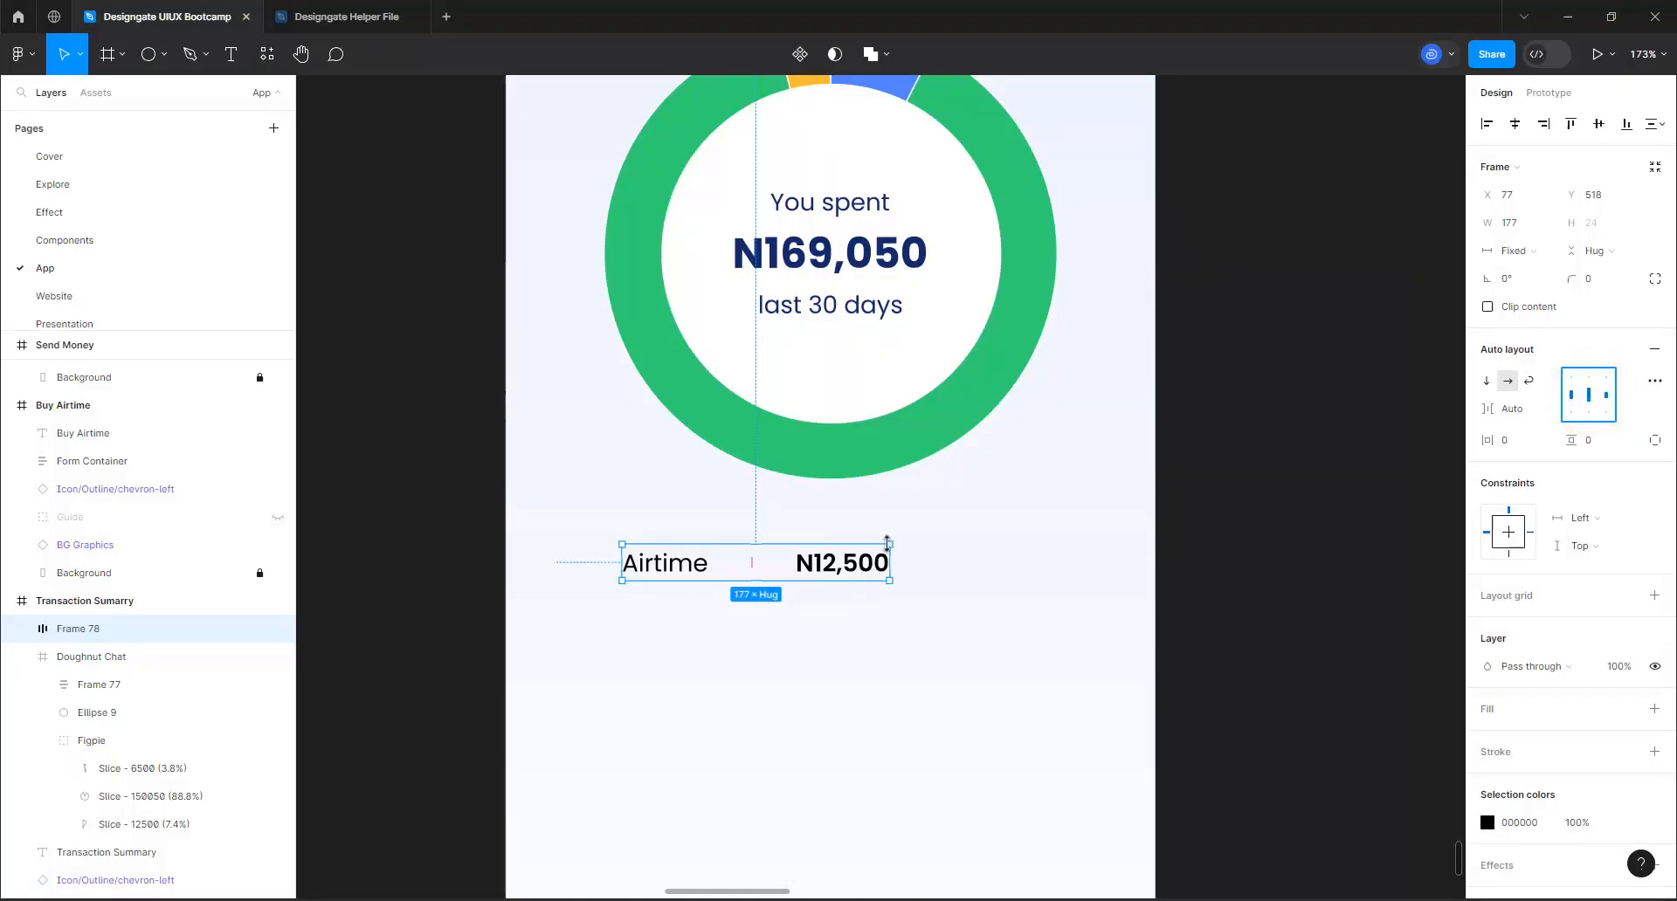
left_click_drag(894, 558, 1137, 562)
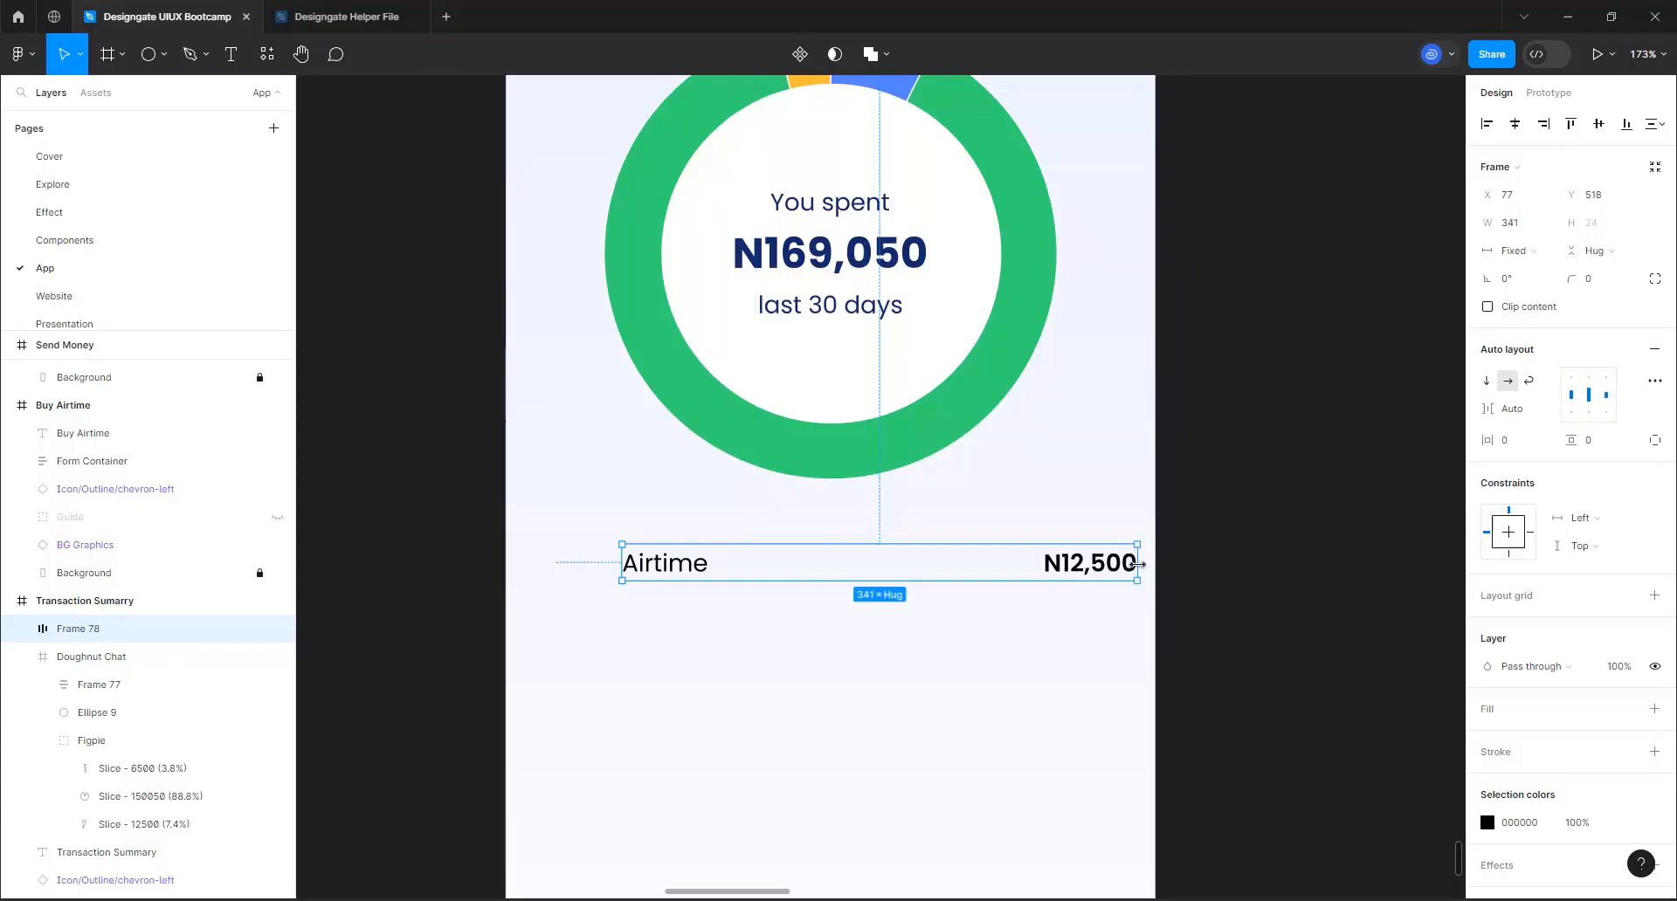
left_click_drag(1034, 578, 1029, 580)
Show the 2-Col-Grid layout grid on the Transaction Summary screen
scroll(949, 603, "down", 5)
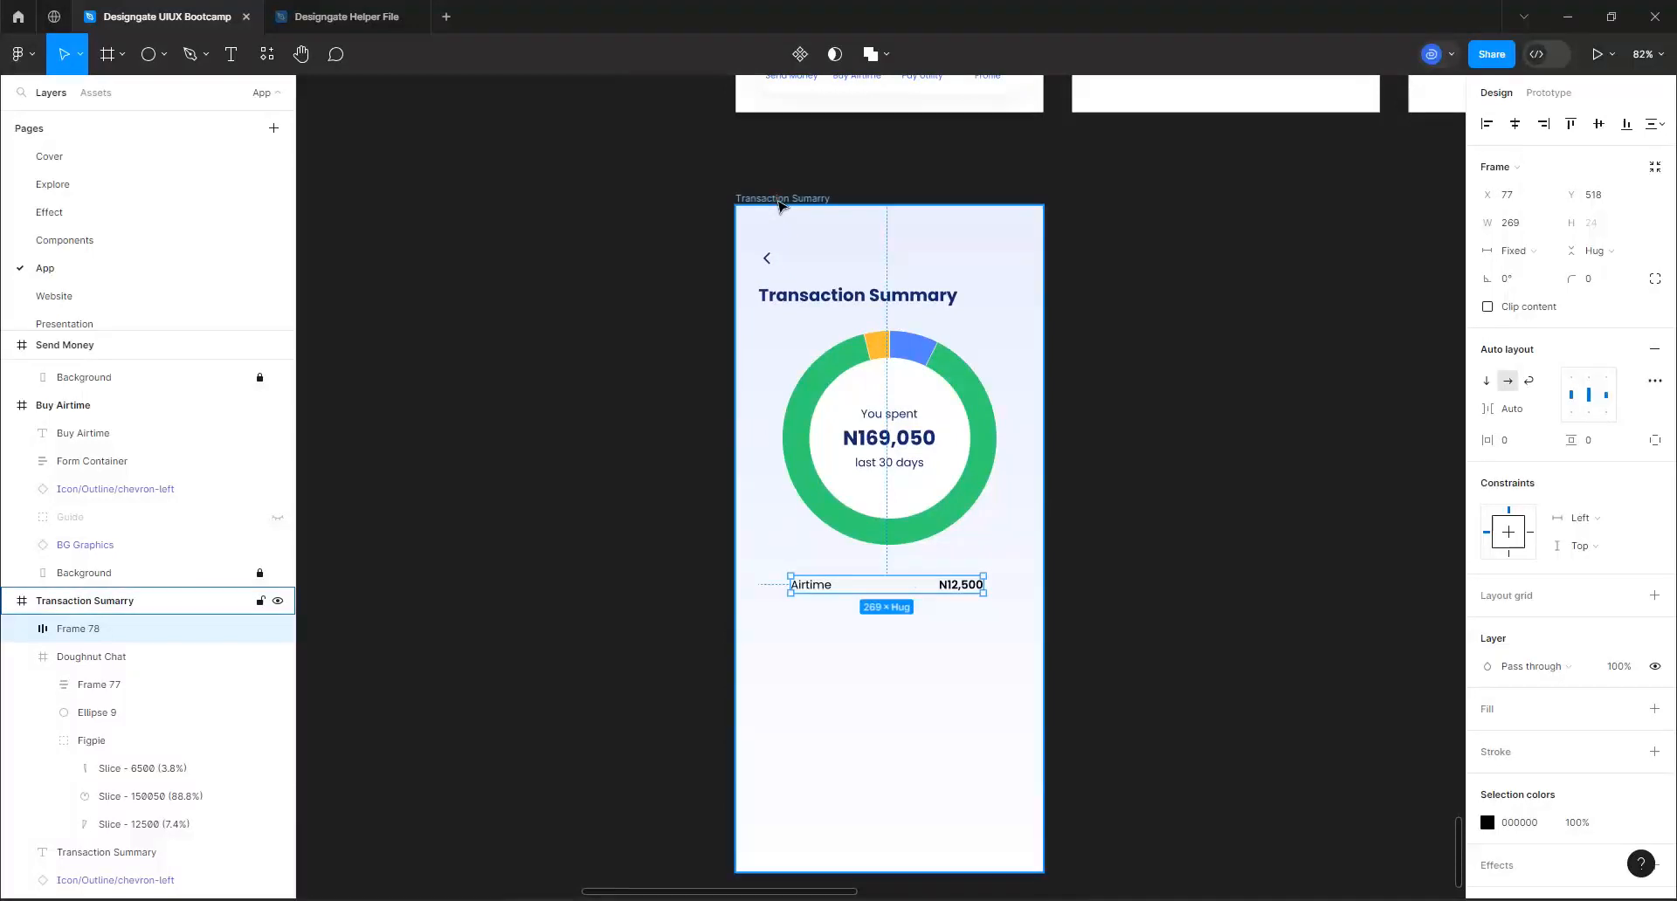
left_click(779, 203)
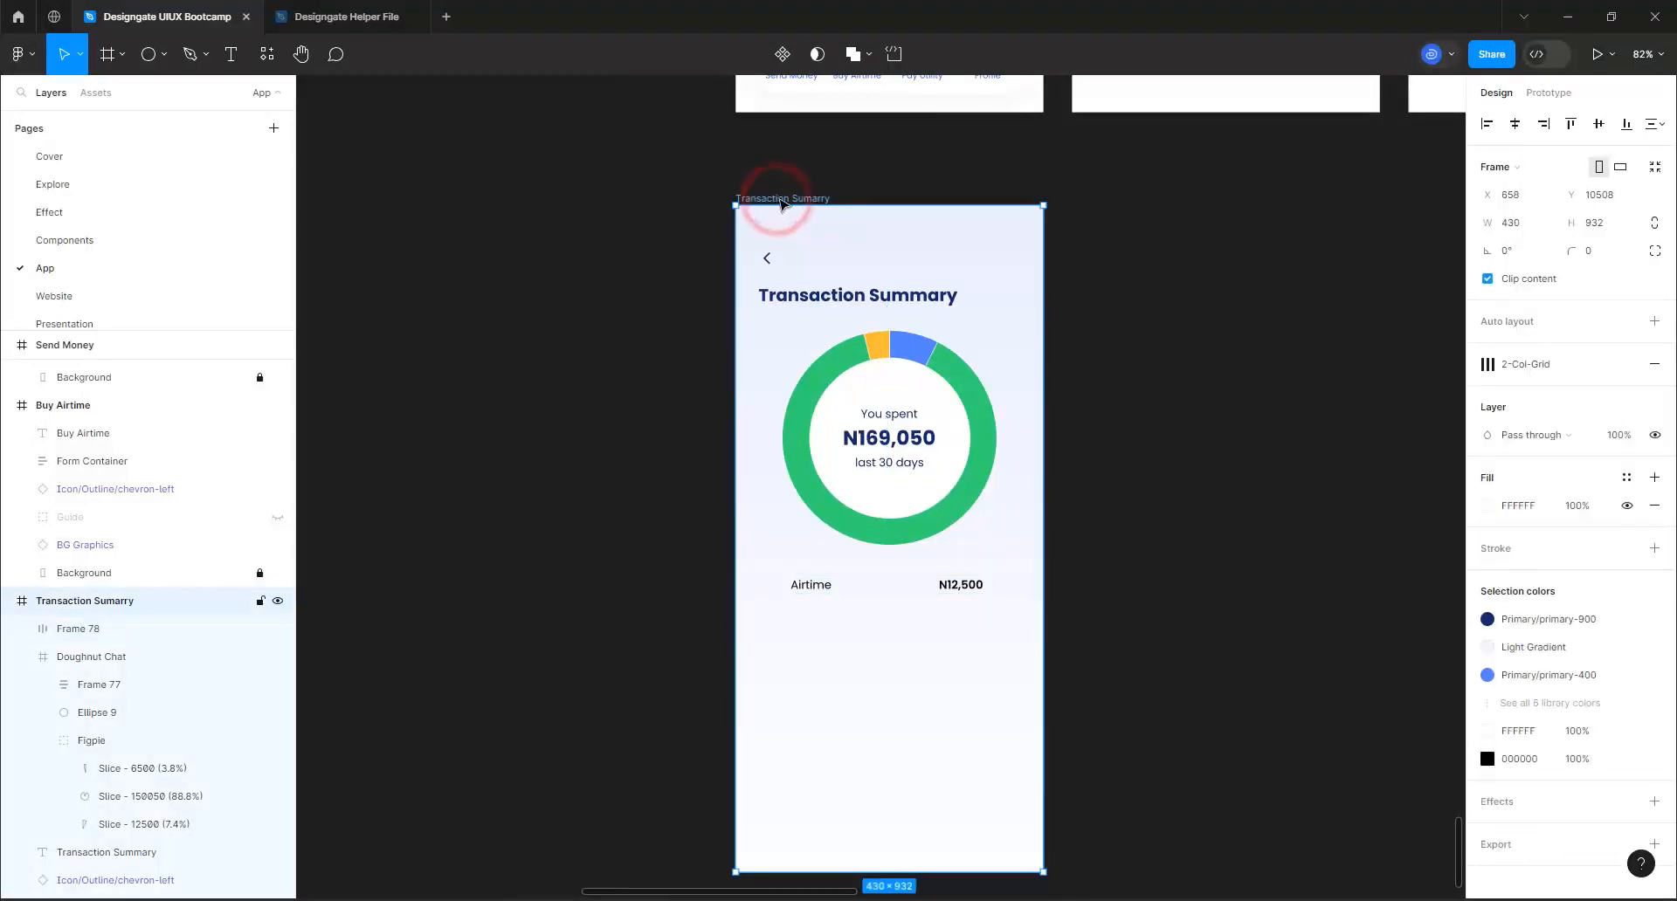
left_click(1598, 364)
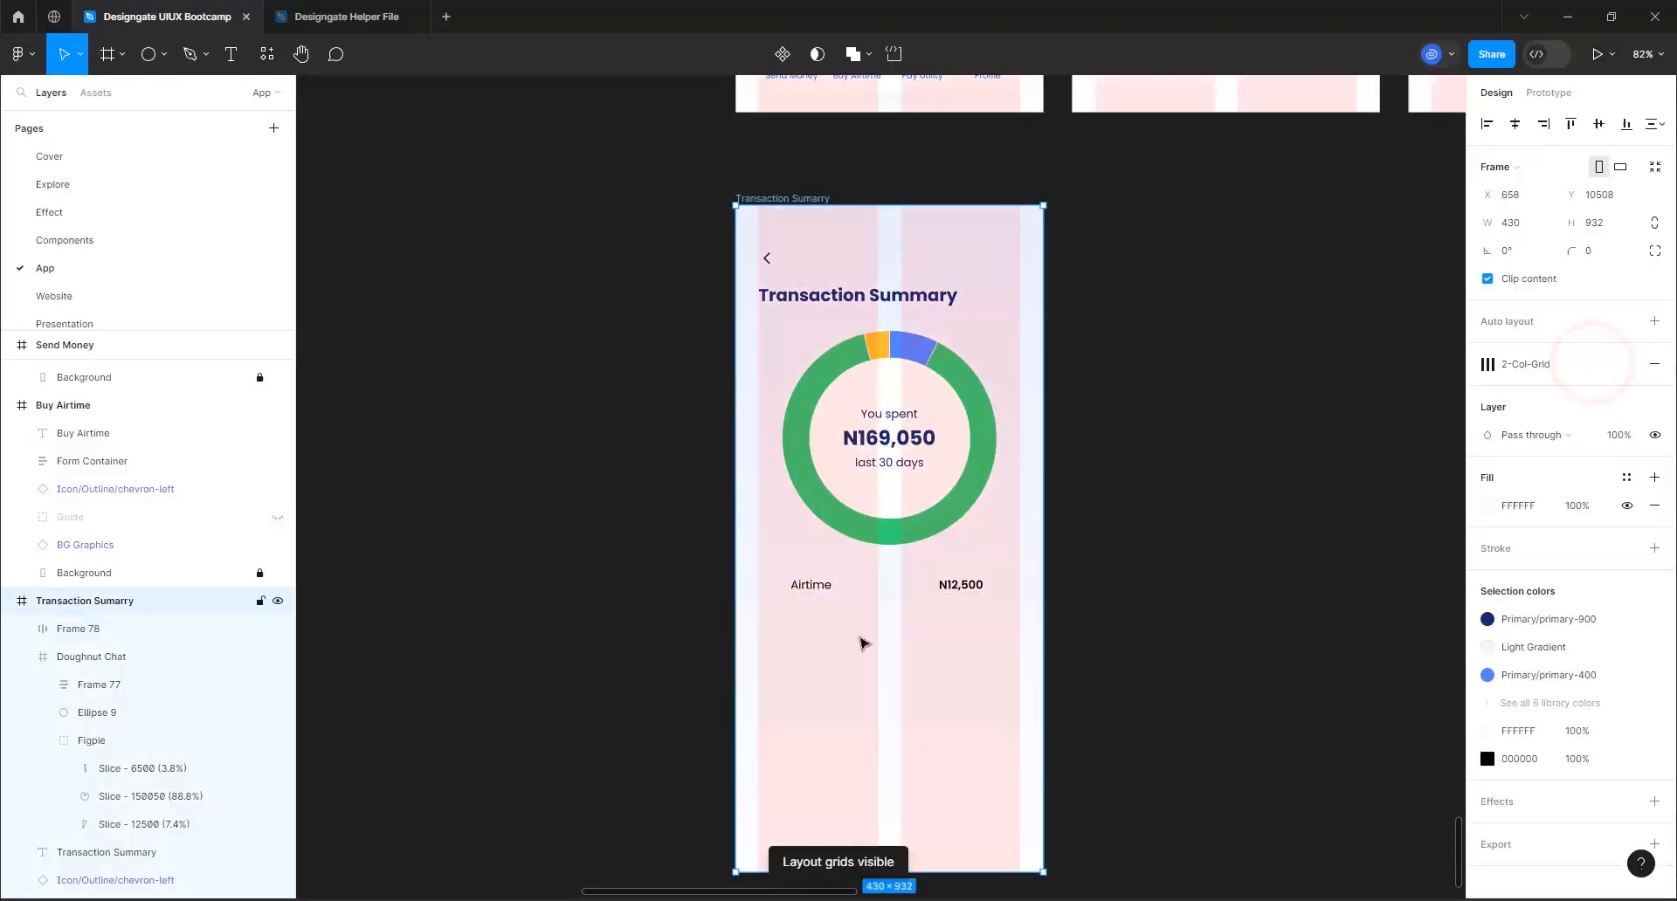
scroll(861, 644, "up", 3)
scroll(861, 644, "up", 5)
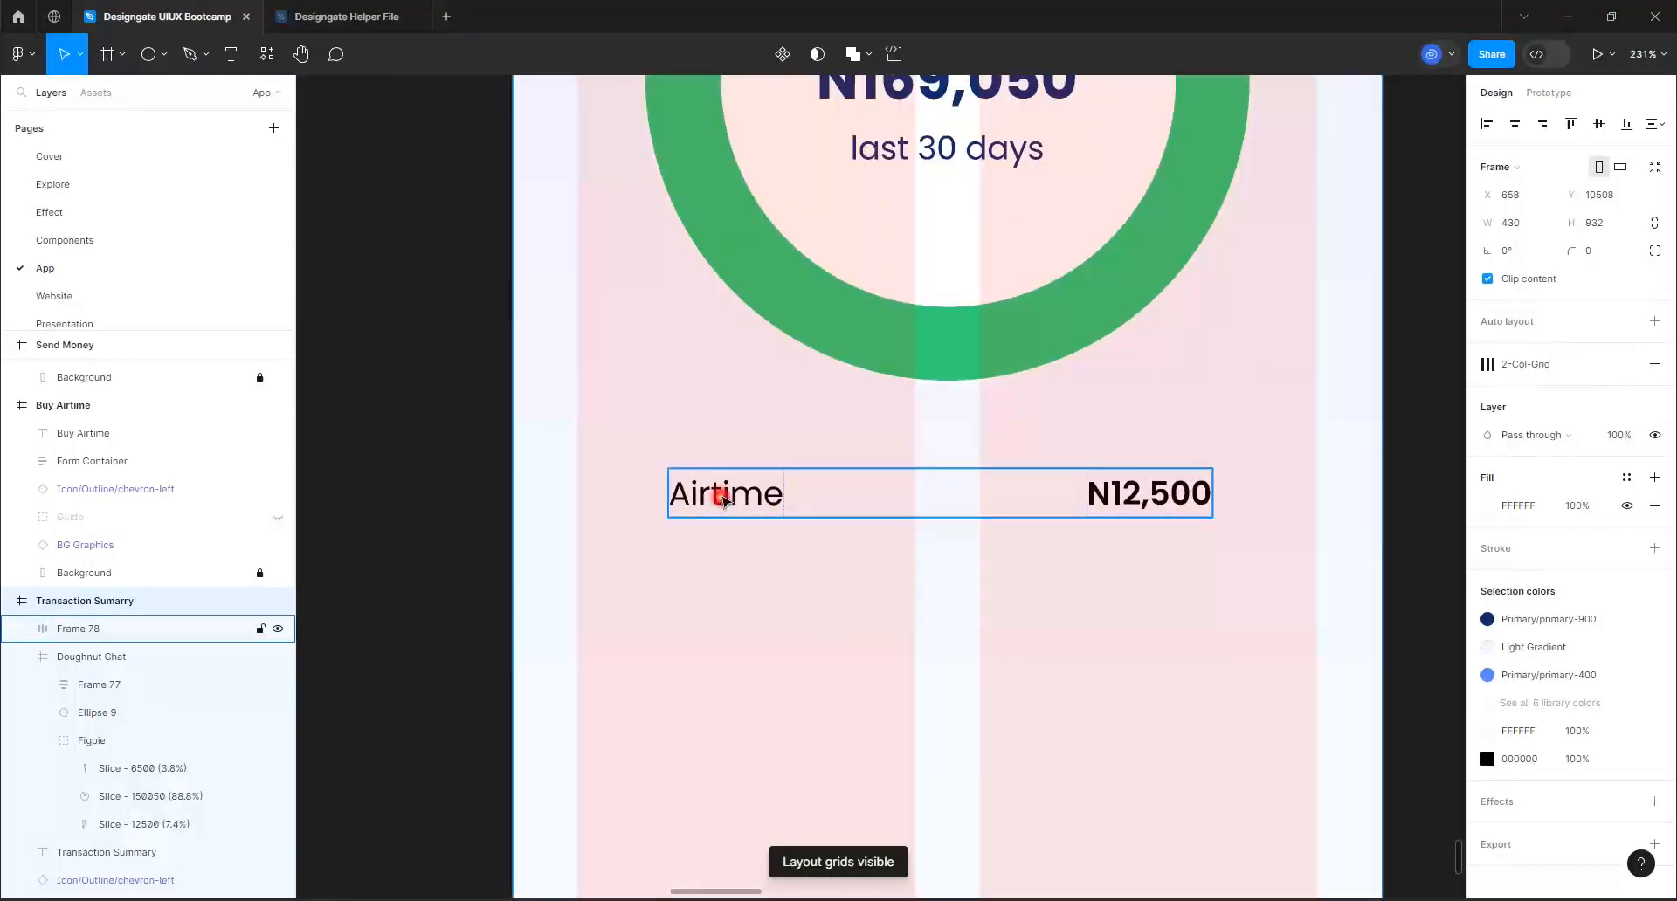
Set the horizontal and vertical padding of the Airtime row's auto layout to 16
left_click(721, 496)
mouse_move(714, 500)
left_mouse_down()
mouse_move(657, 500)
mouse_move(741, 499)
left_mouse_up()
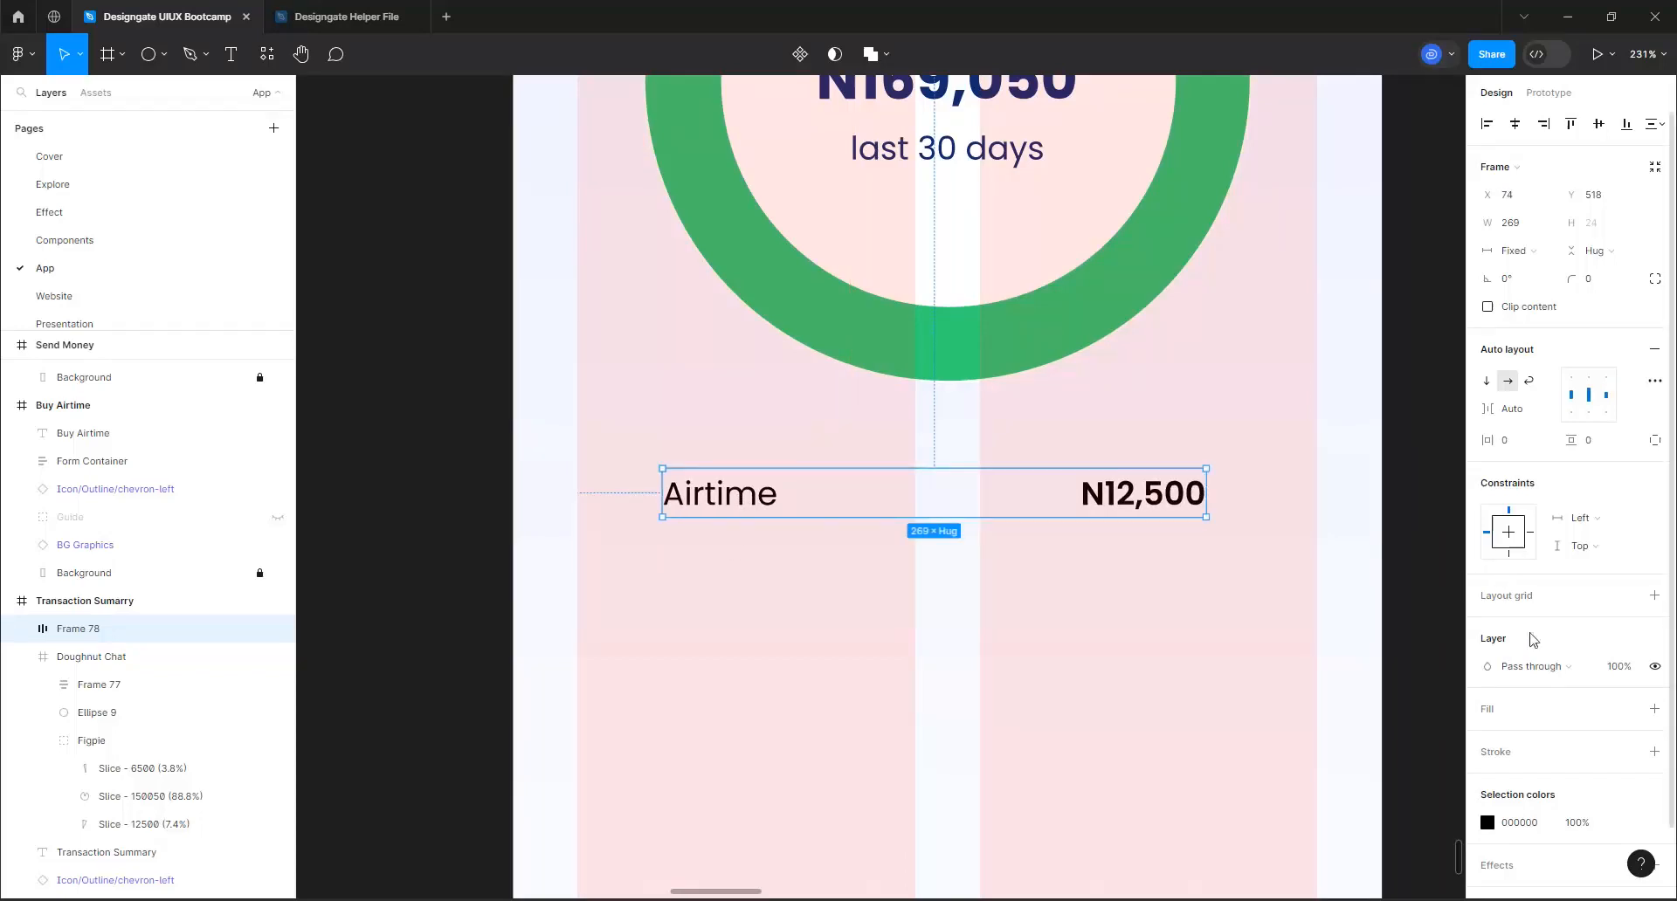
left_click(1516, 441)
type("16")
key("Return")
type("16")
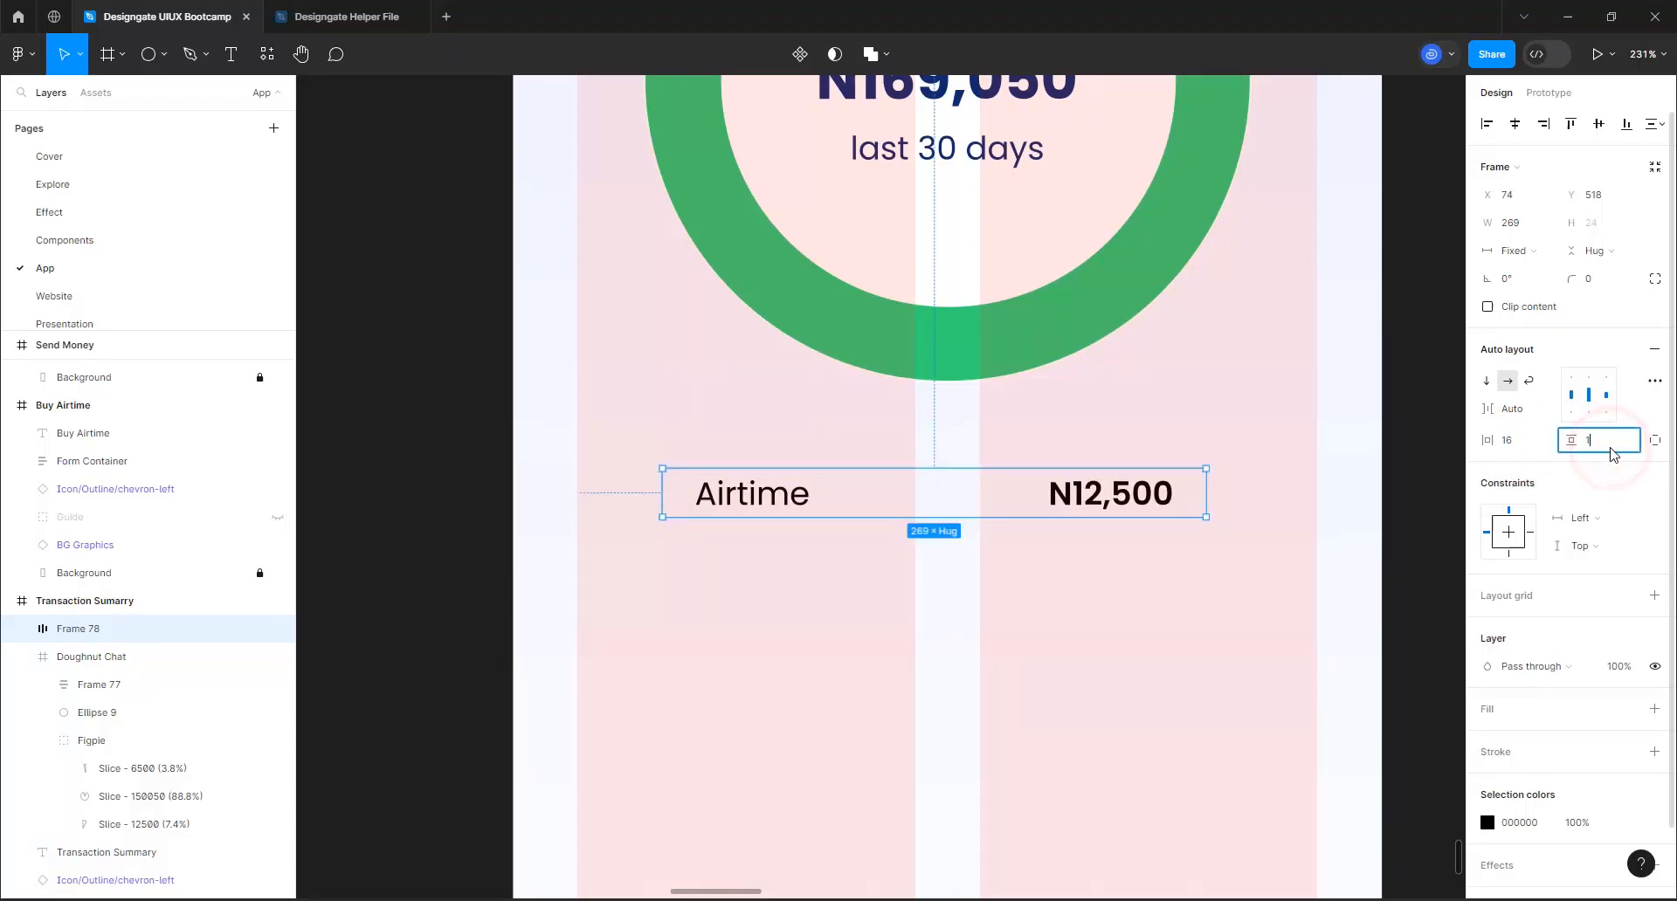
key("Return")
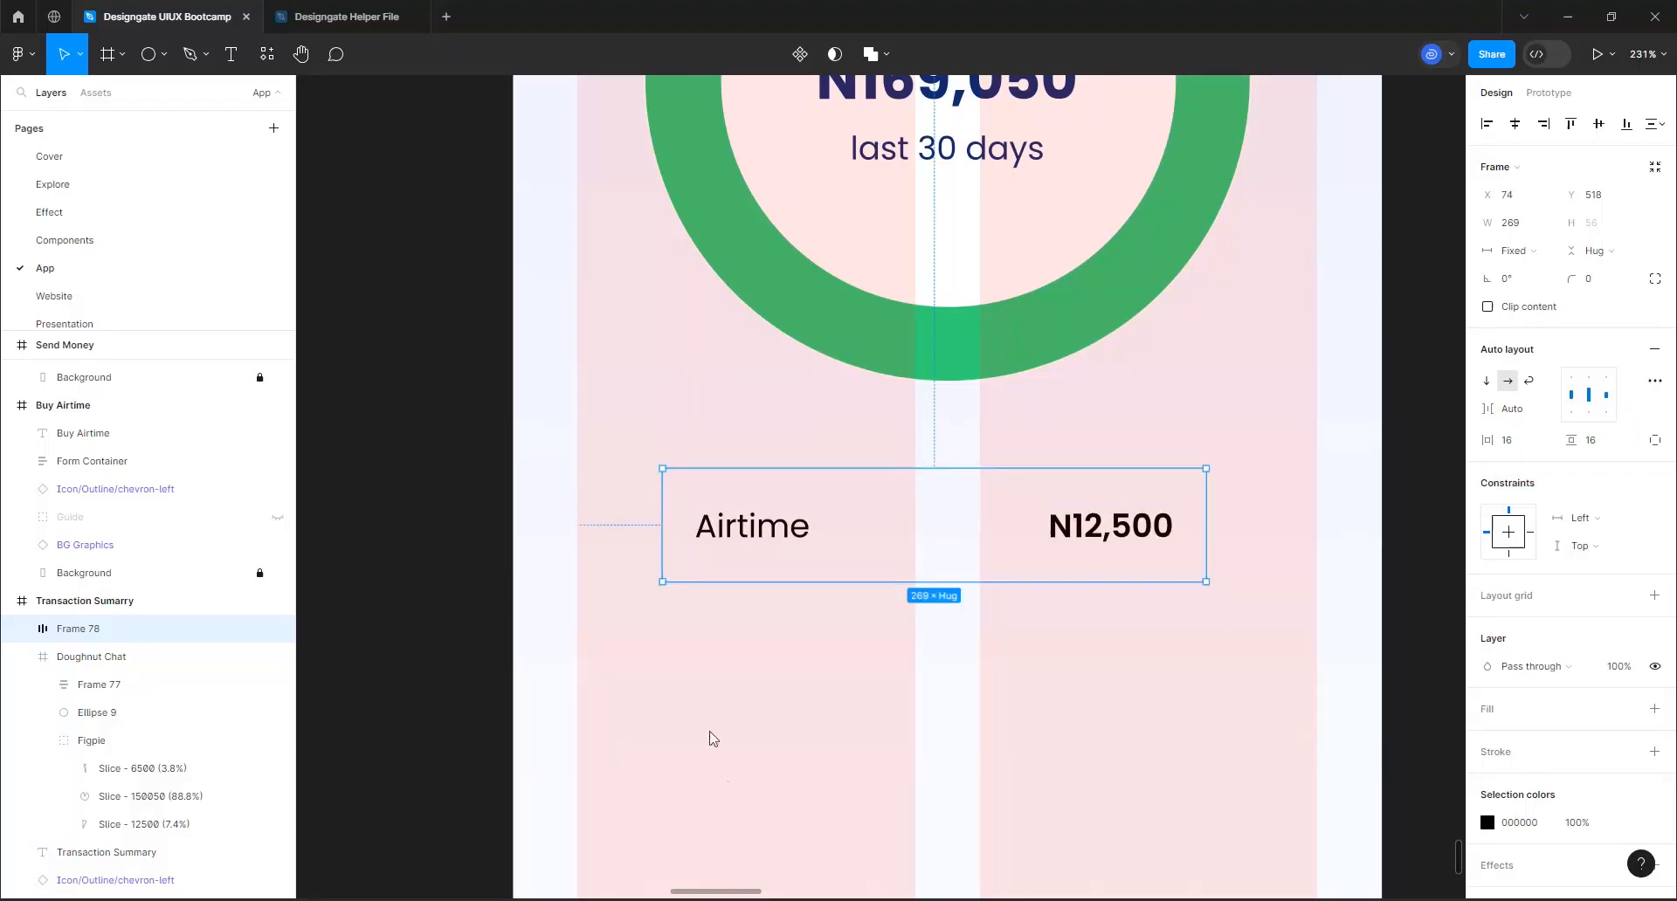
Apply the White color style as the Airtime row's fill
left_click(999, 89)
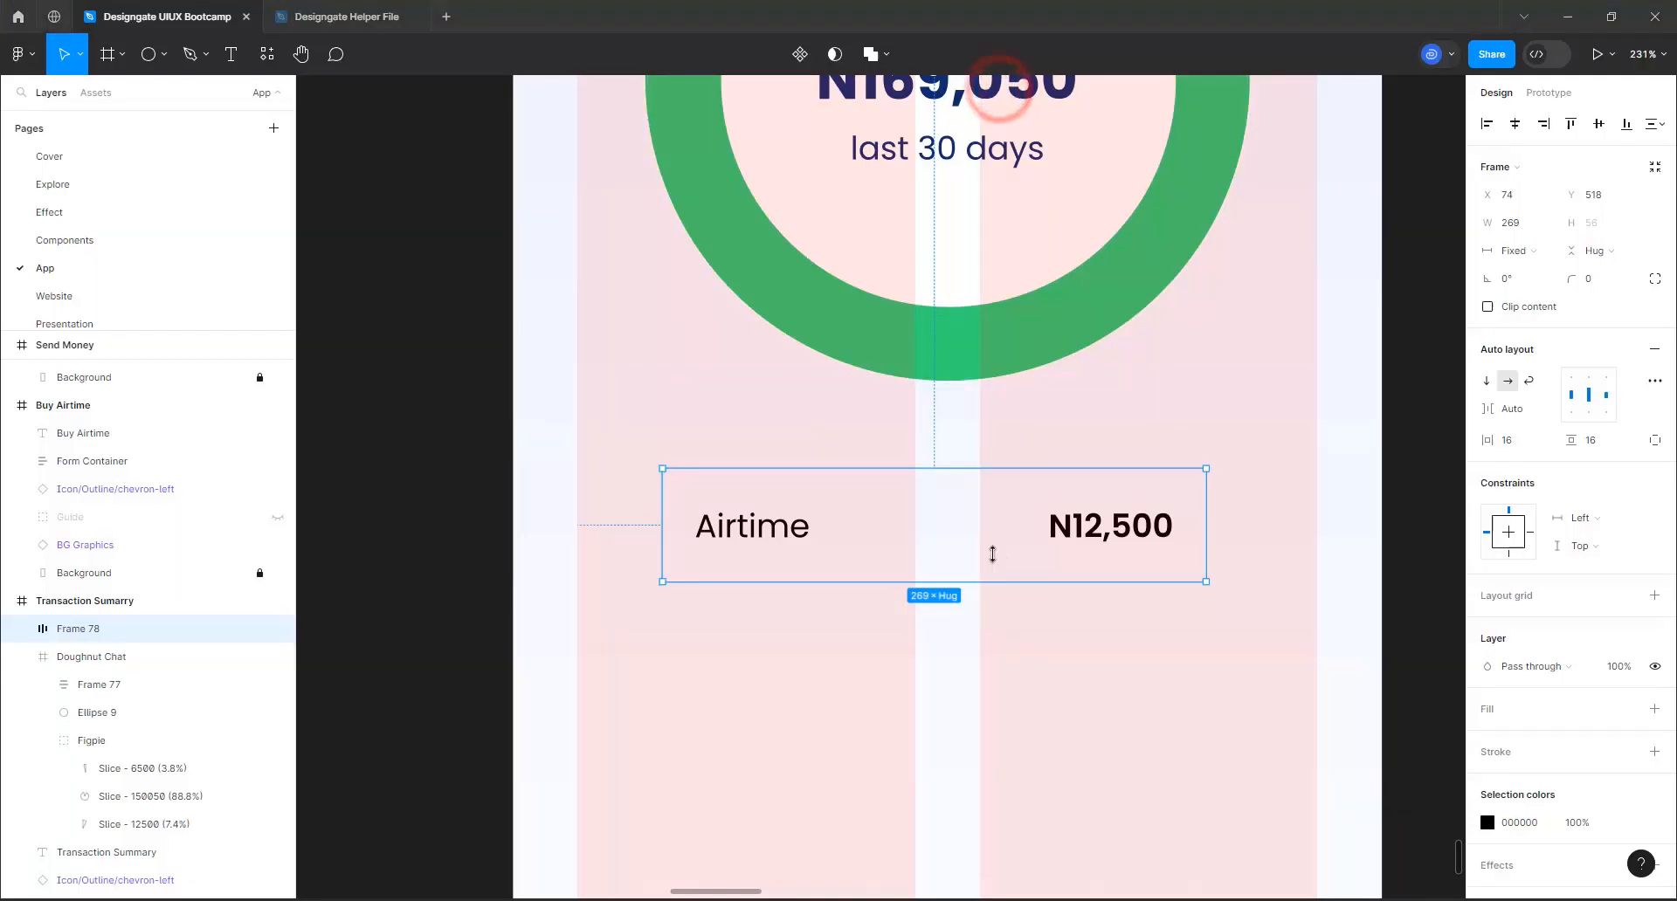
left_click(1626, 710)
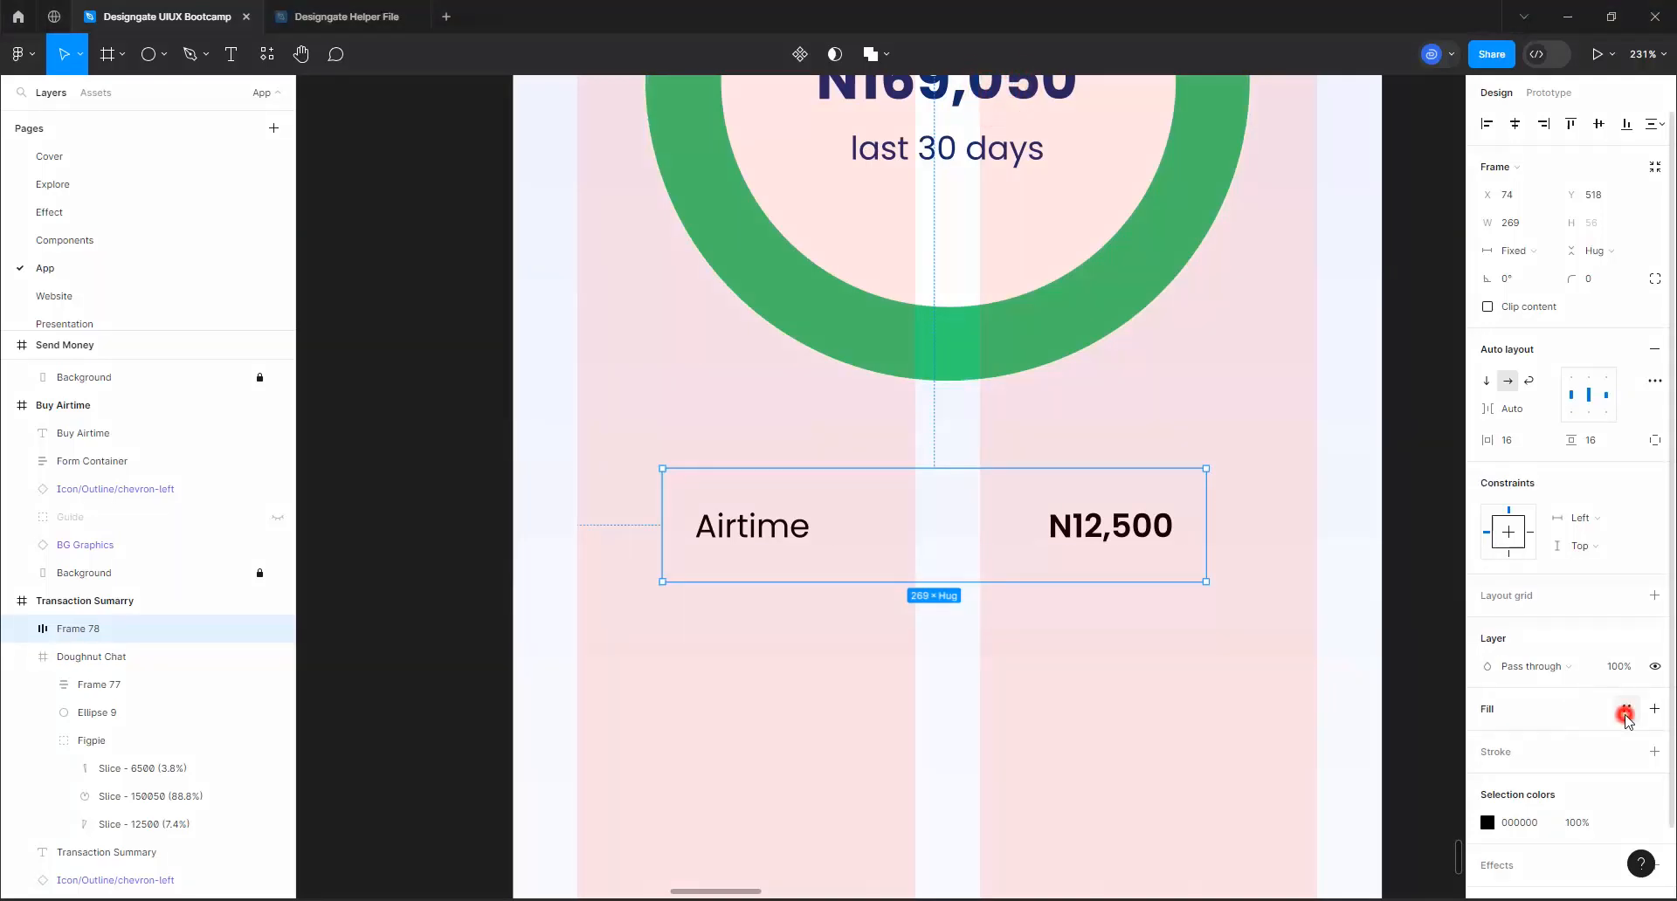
left_click(1314, 646)
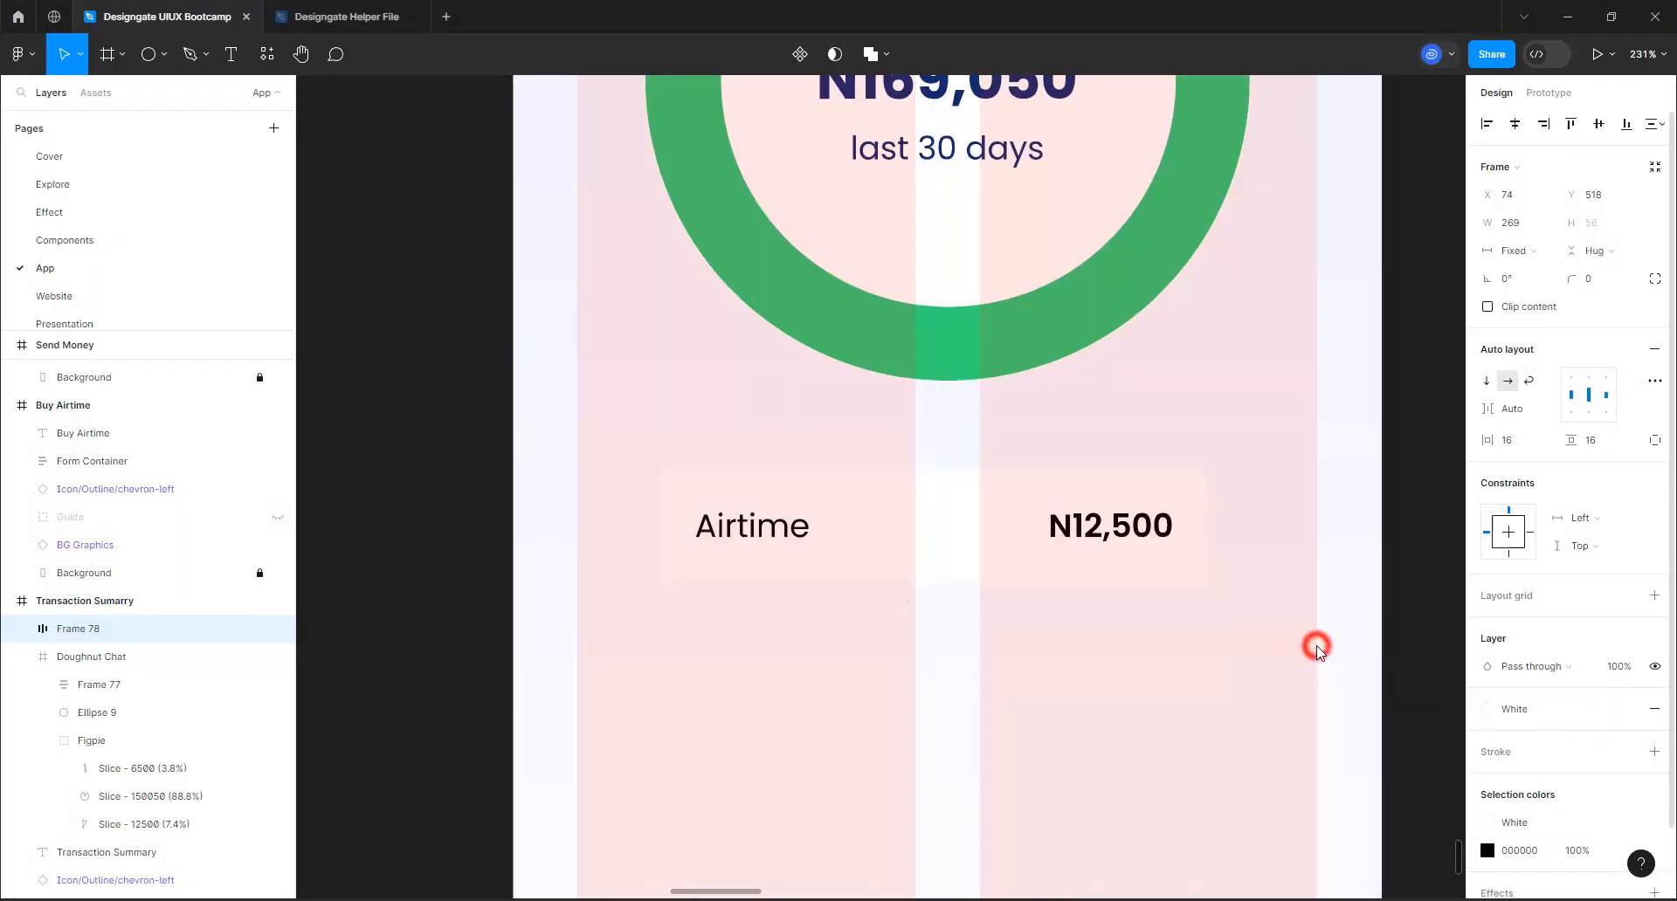
Stretch the Airtime row to the outer edges of both grid columns, making it 366 wide at X 32
scroll(662, 517, "down", 2)
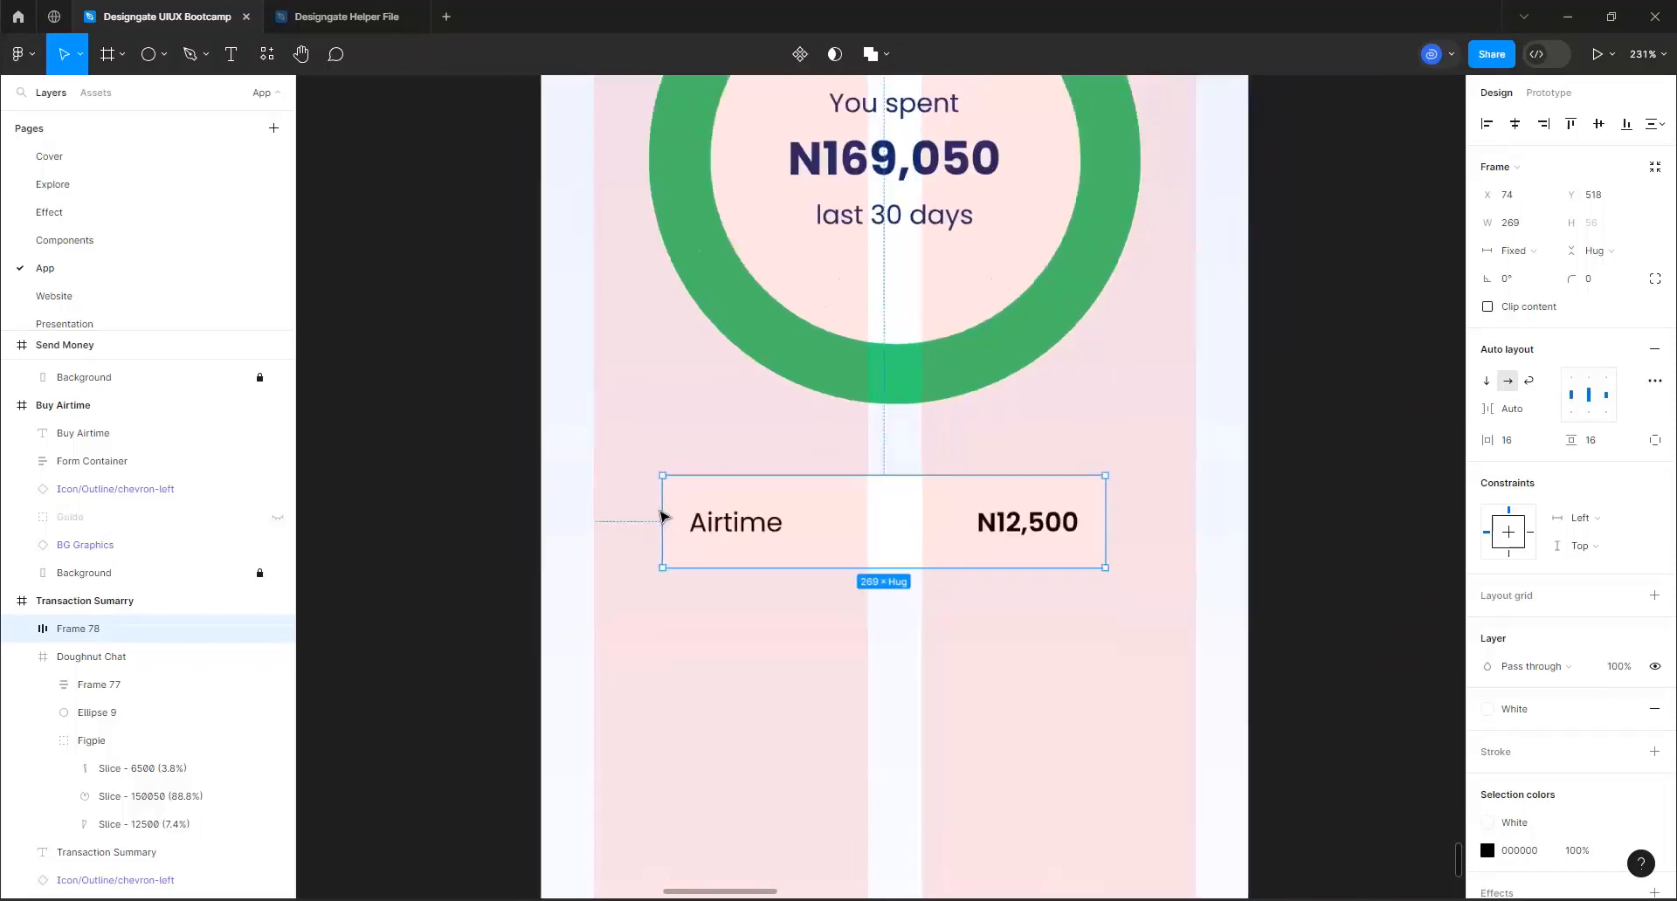
left_click_drag(639, 517, 592, 517)
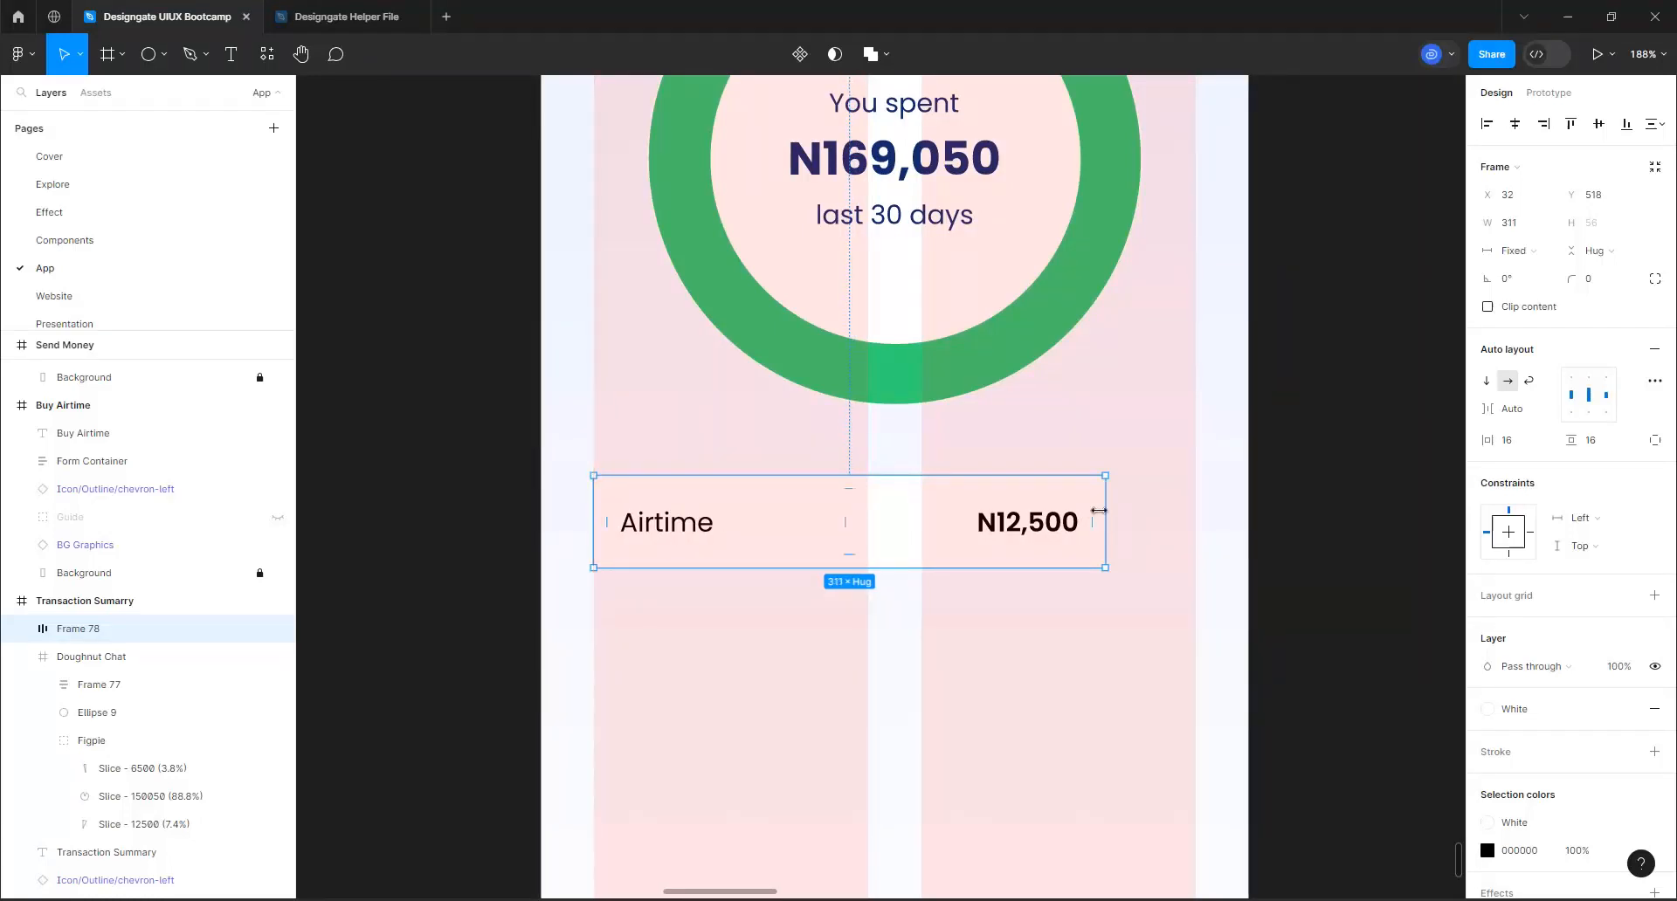
left_click_drag(1103, 509, 1200, 508)
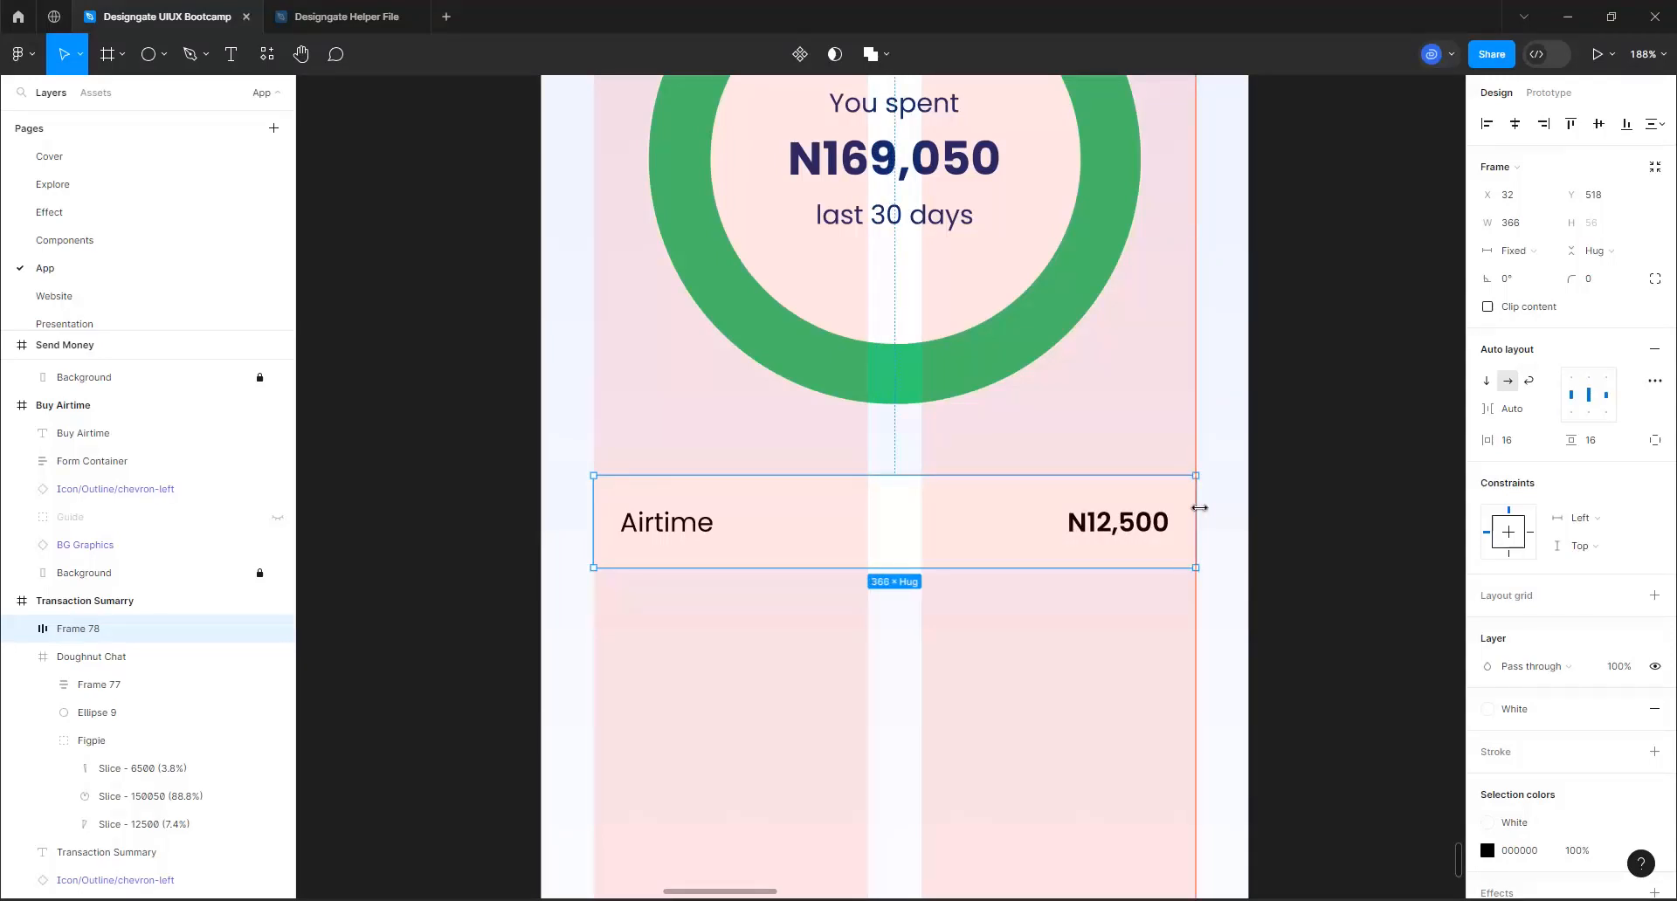
Hide the layout grid on the Transaction Summary screen
scroll(954, 589, "down", 5)
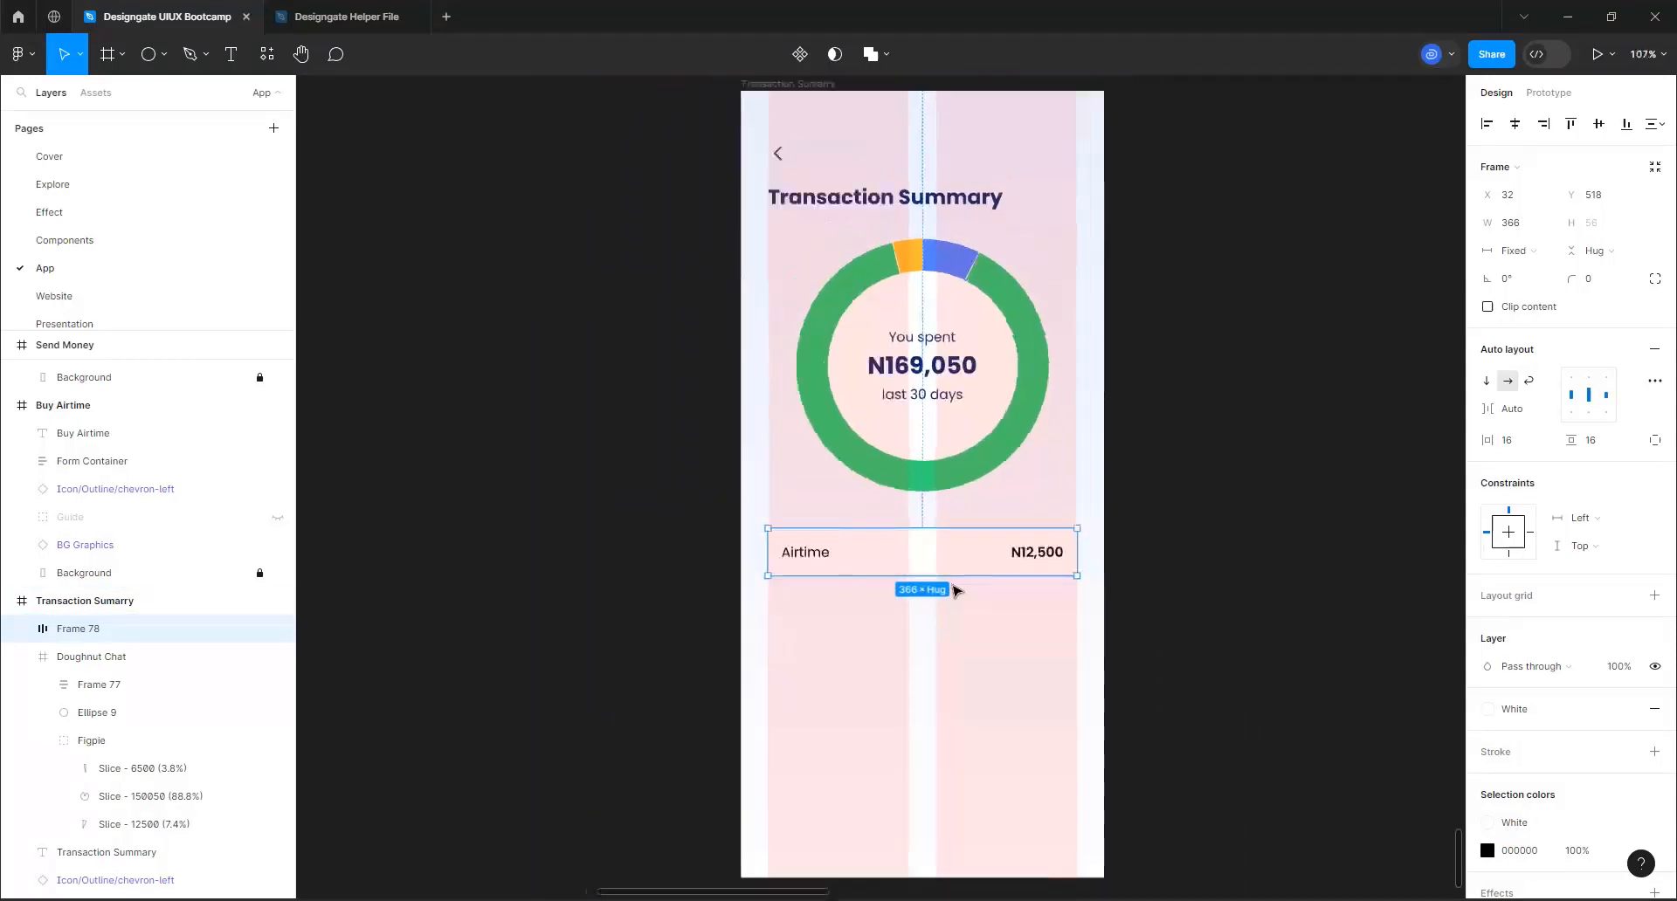
scroll(955, 590, "down", 2)
left_click(829, 181)
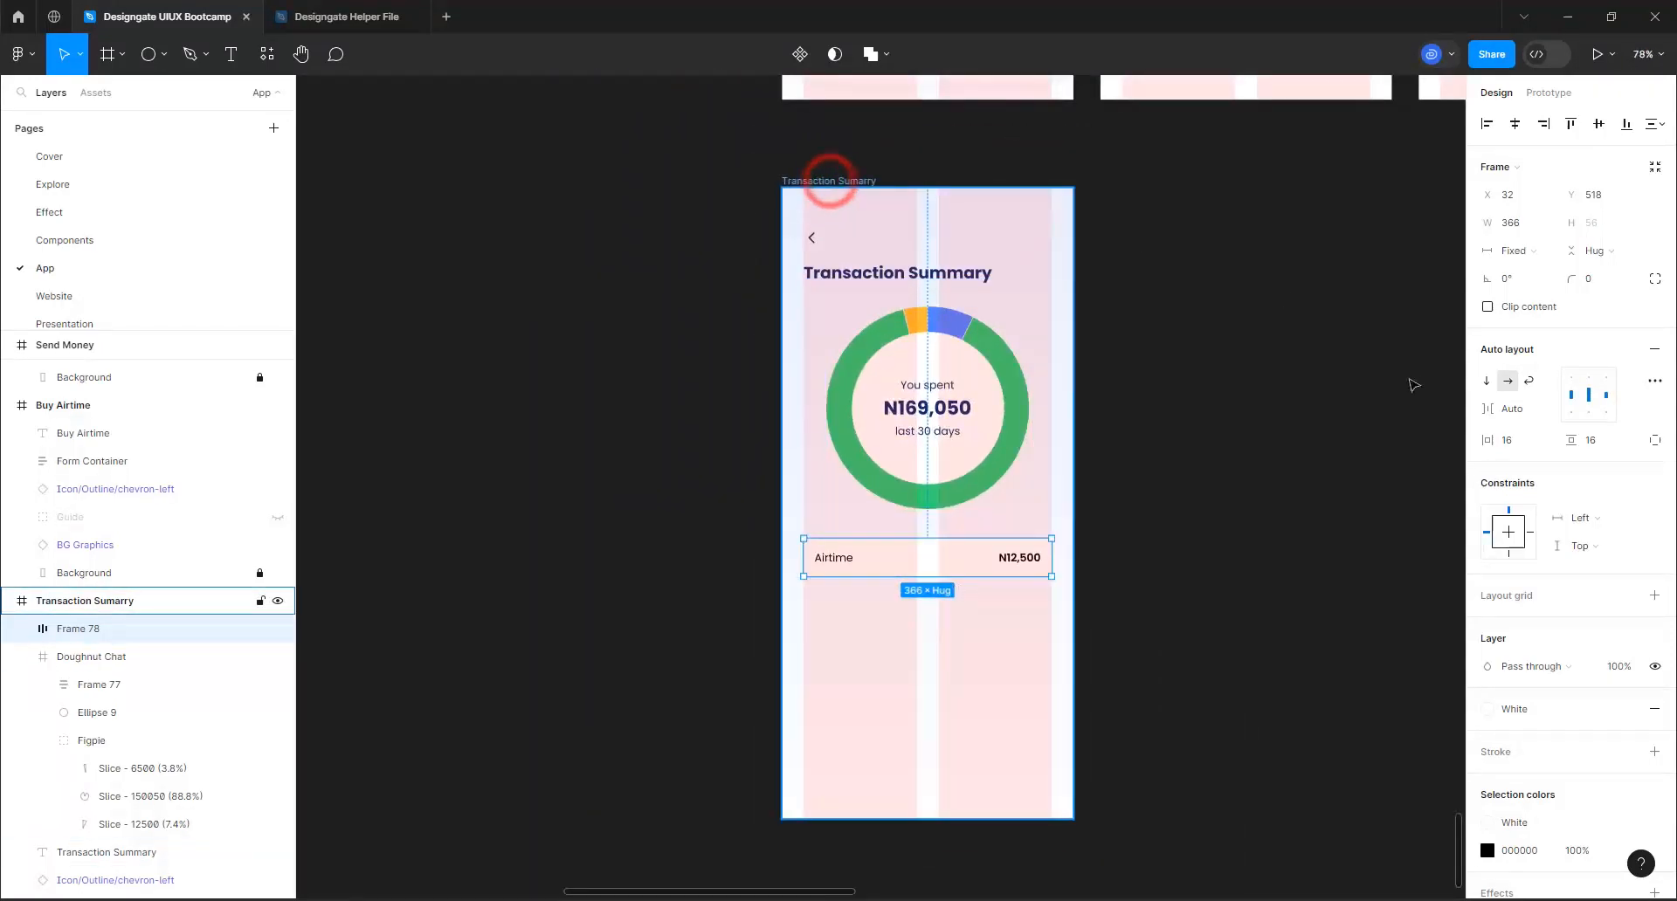
left_click(1601, 365)
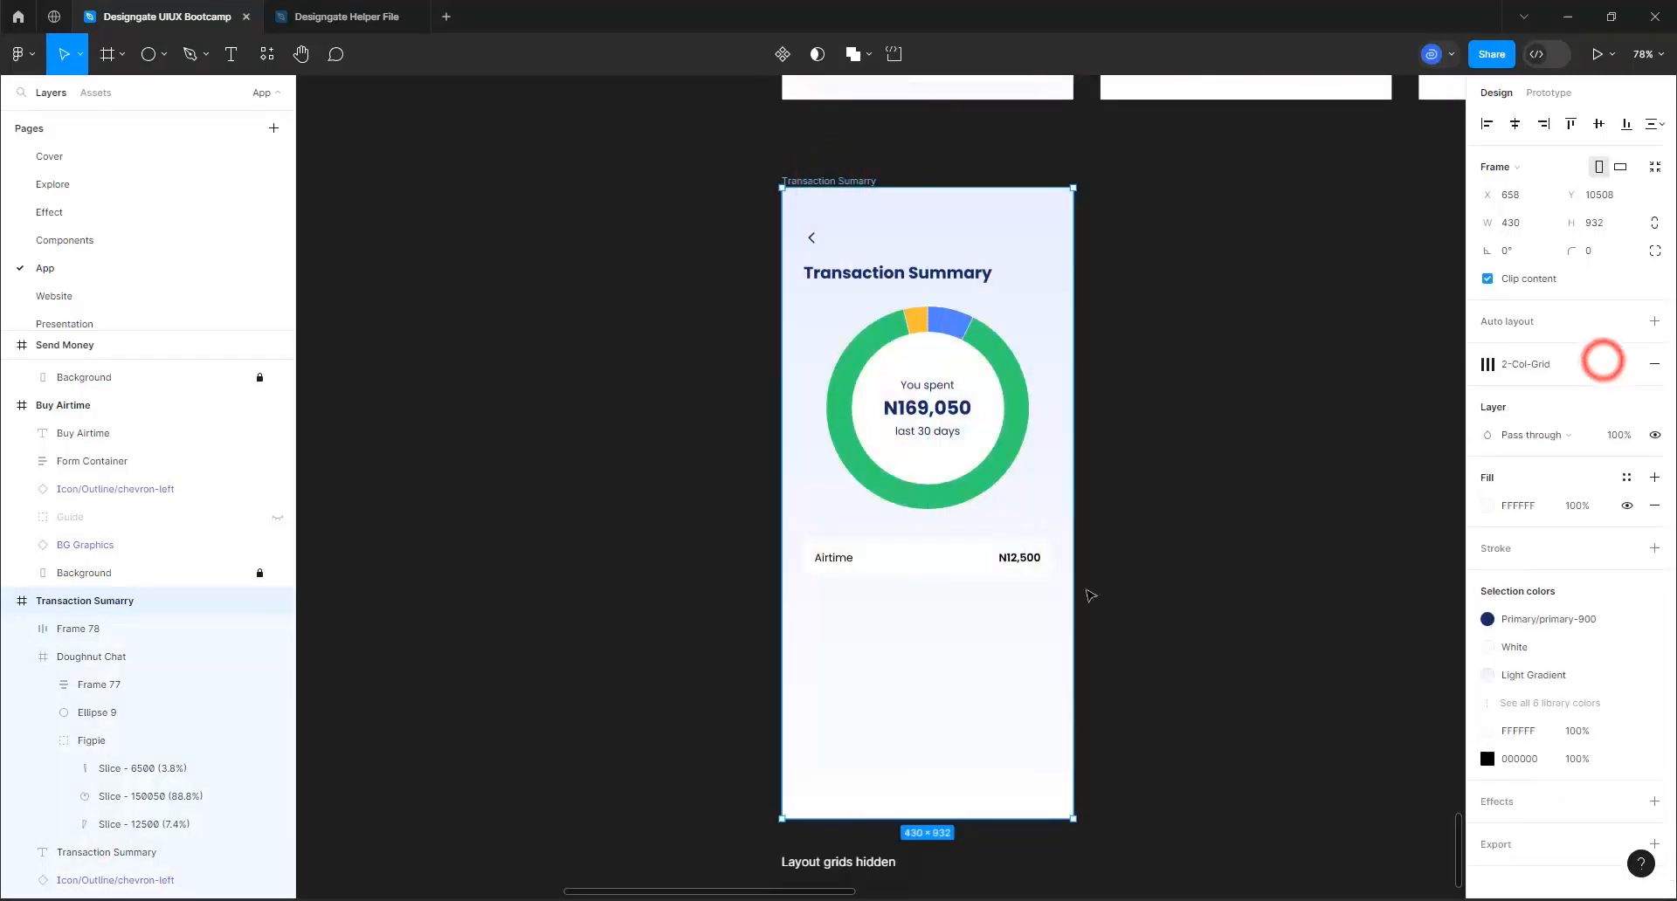
scroll(1029, 603, "up", 5)
scroll(908, 607, "up", 3)
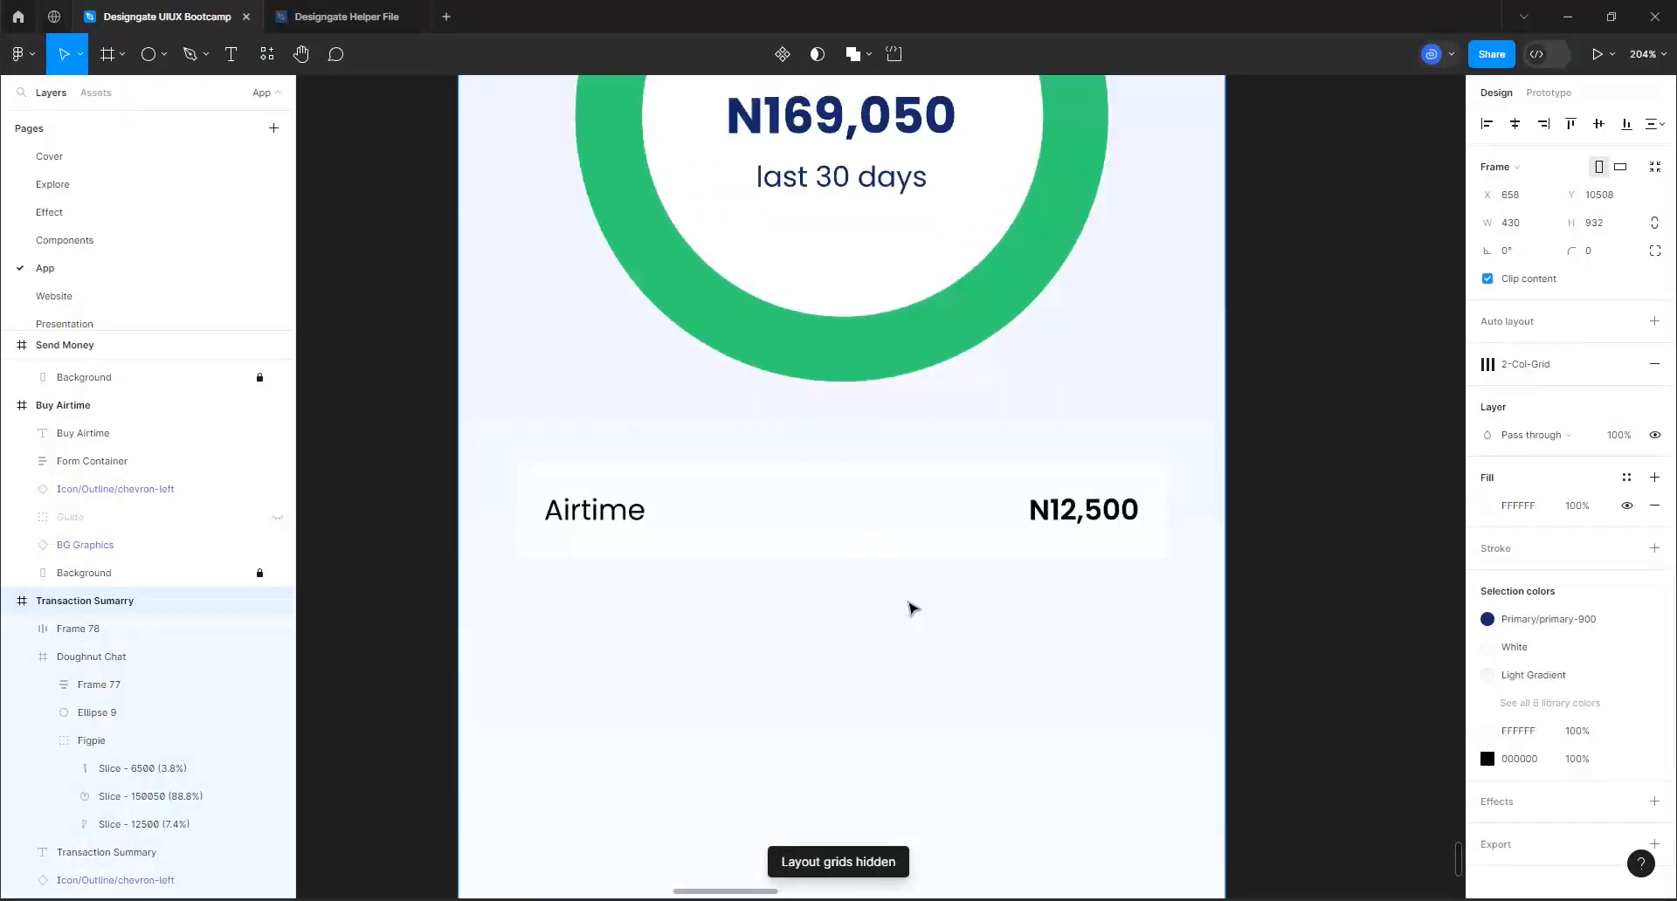
left_click(1595, 255)
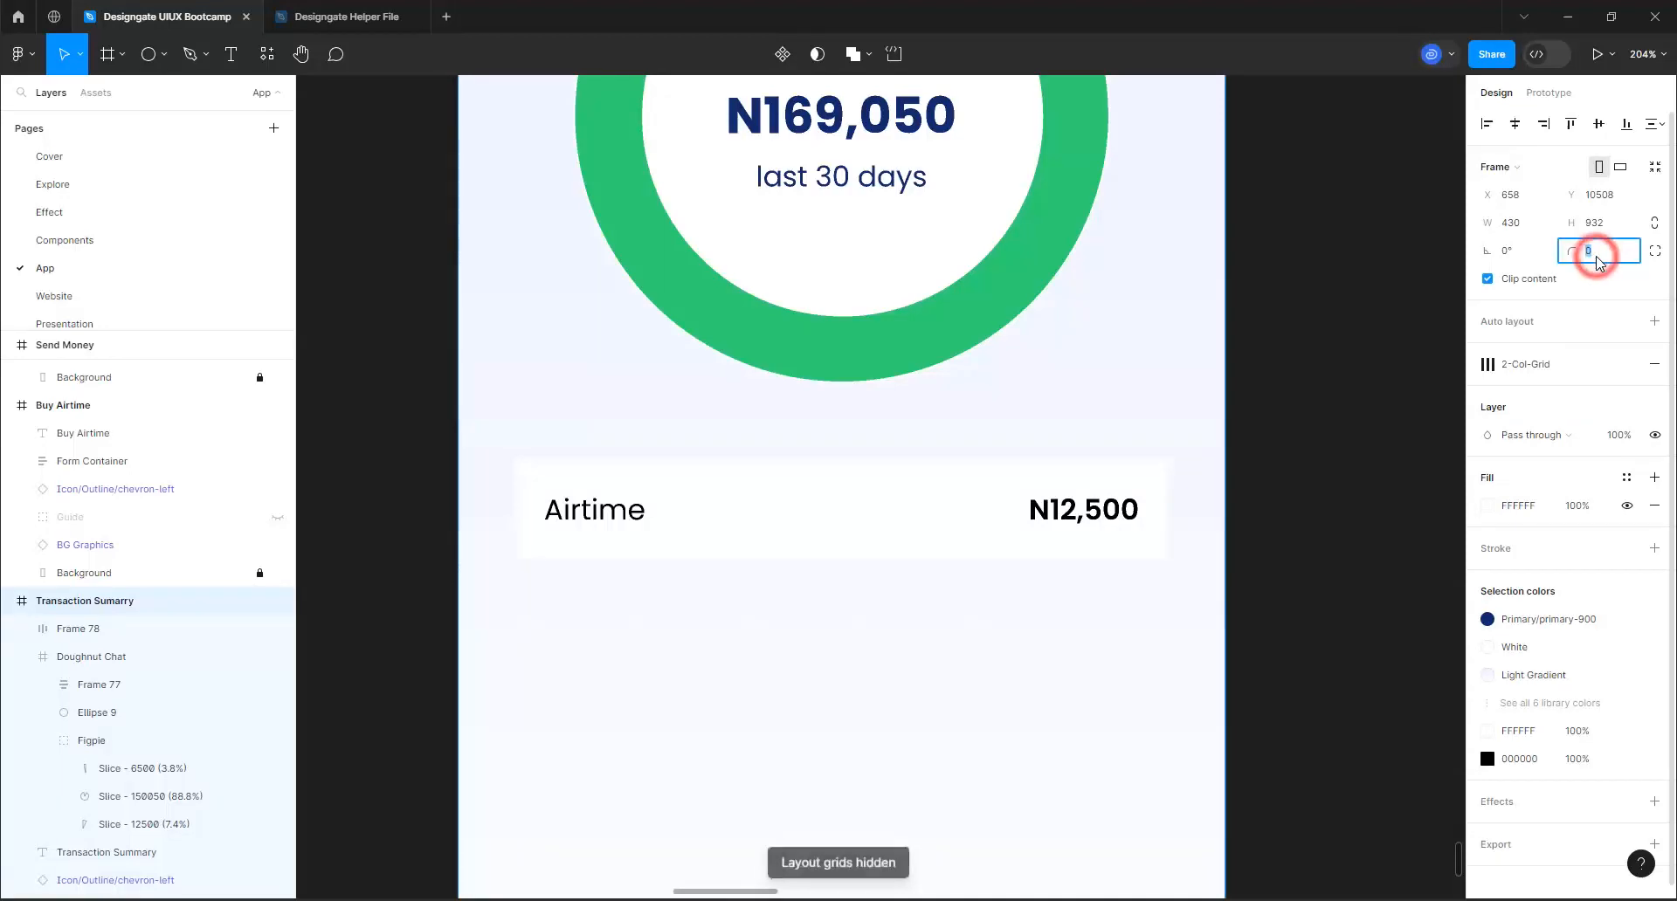
type("16")
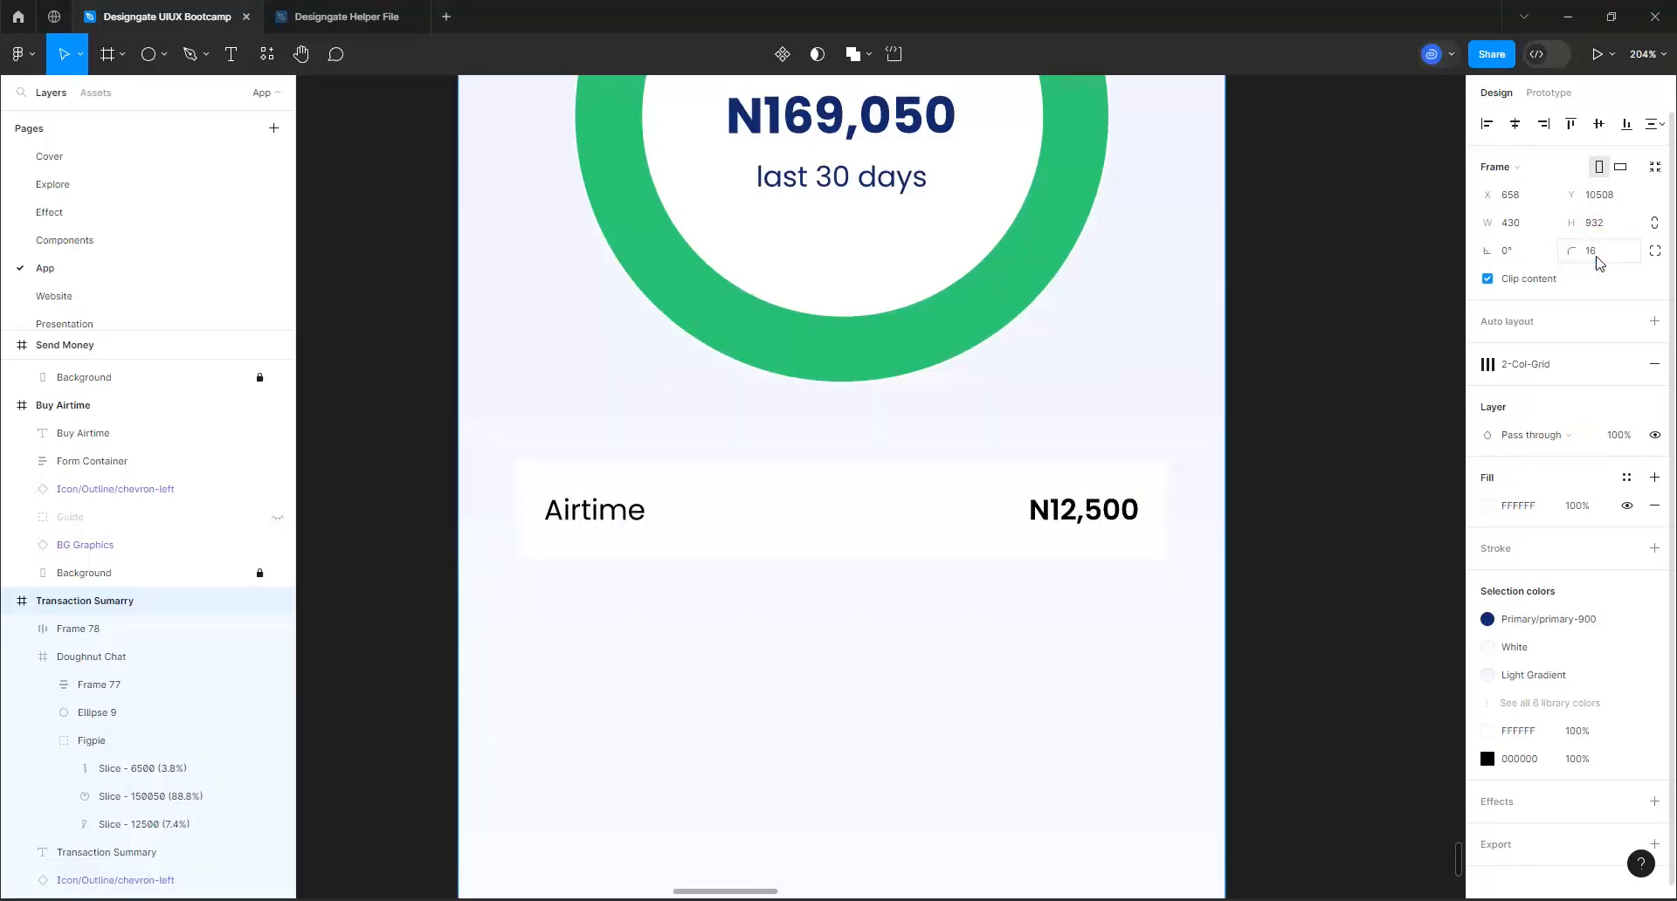
left_click(745, 515)
scroll(747, 517, "down", 7)
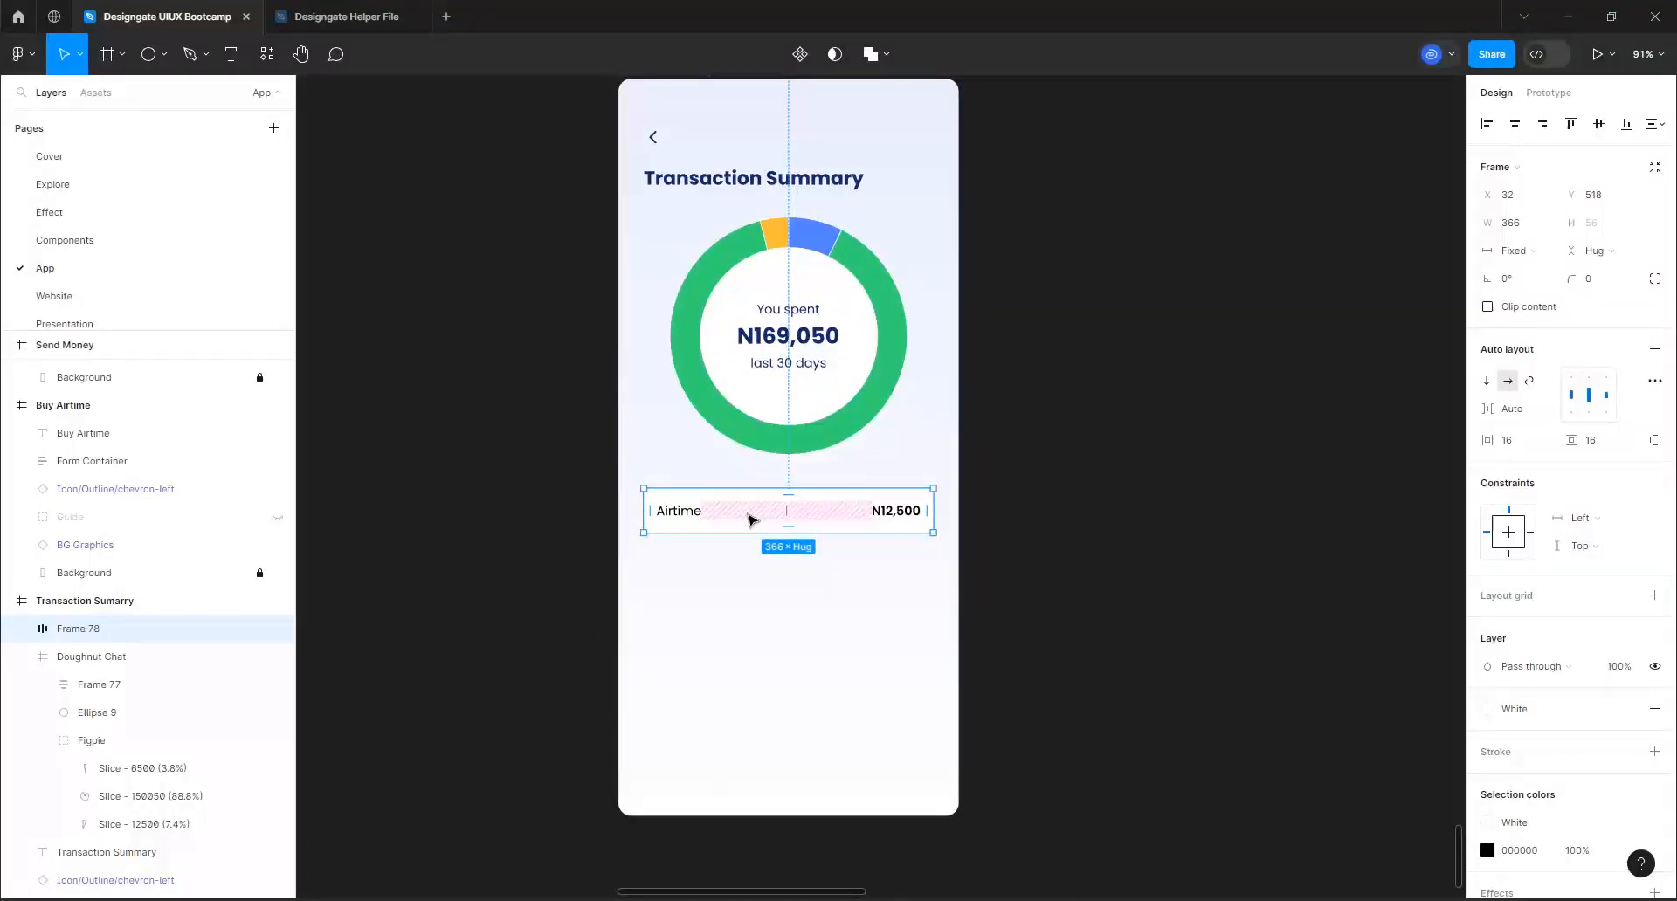
key("shift+Return")
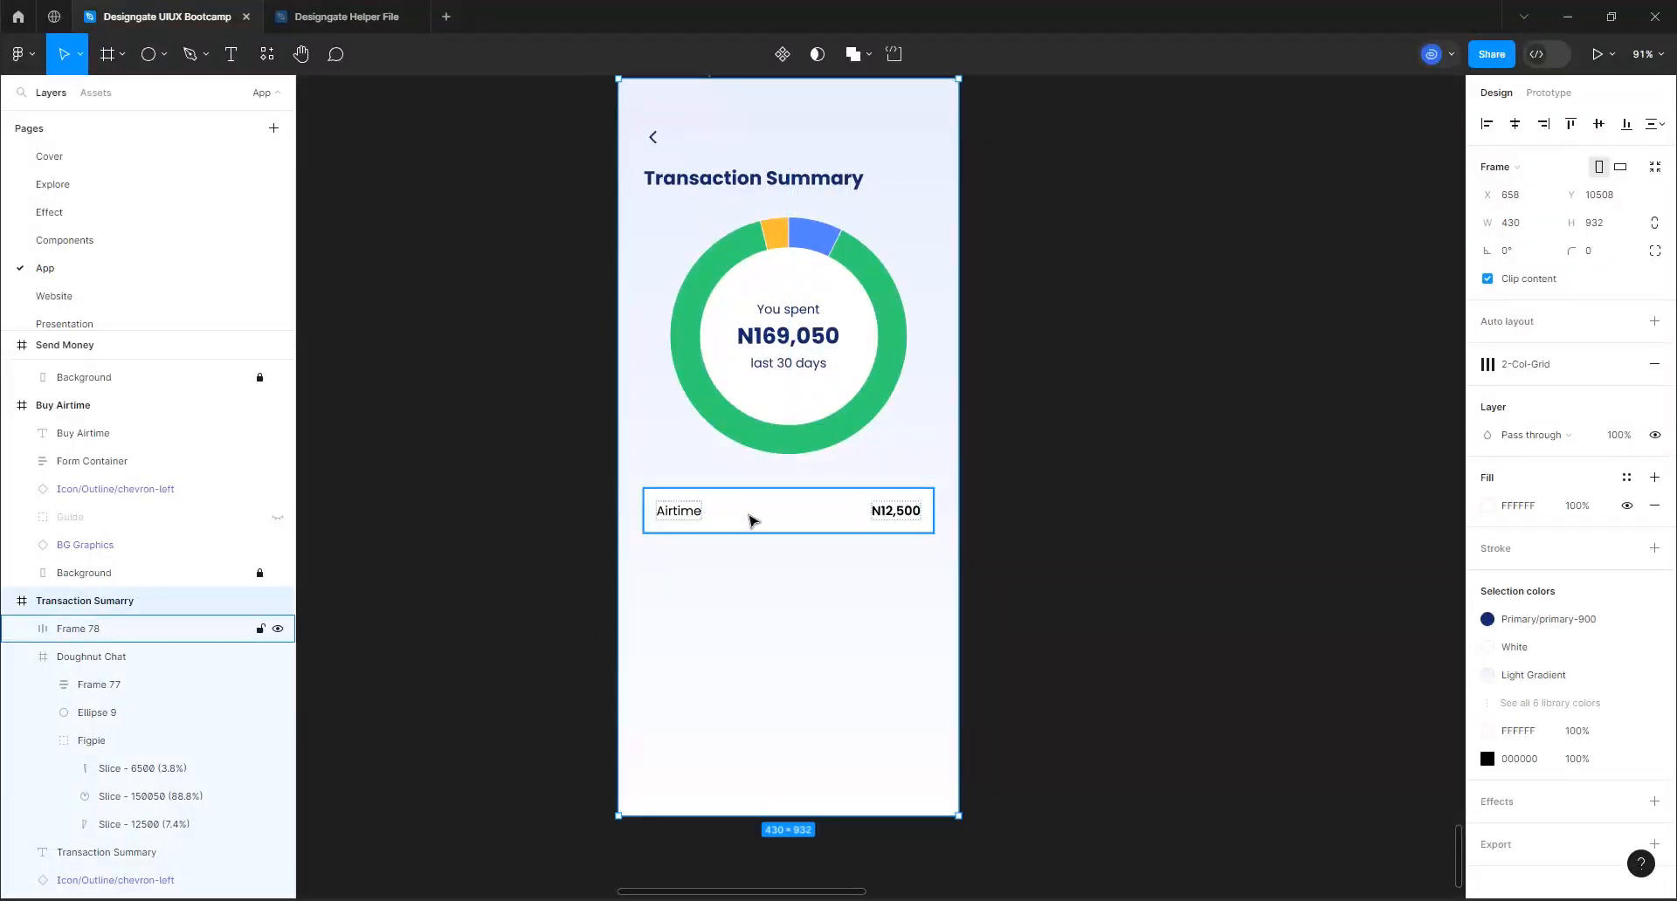
scroll(751, 520, "up", 10)
scroll(756, 523, "down", 3)
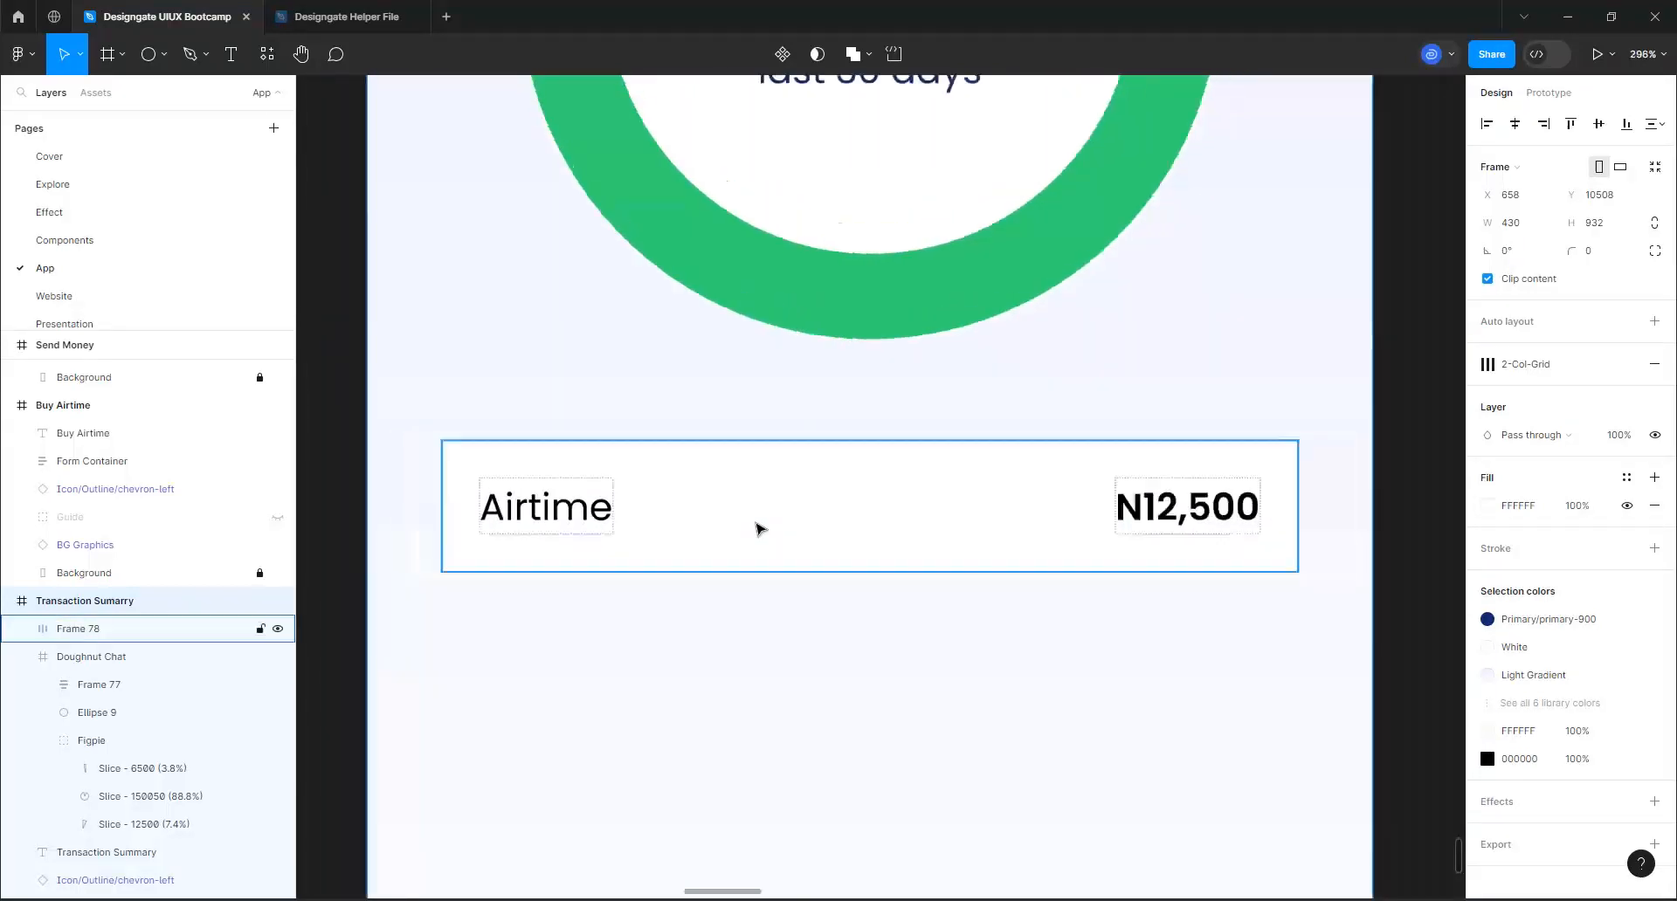
Set the Airtime row's corner radius to 16 and turn on content clipping for it
left_click(755, 522)
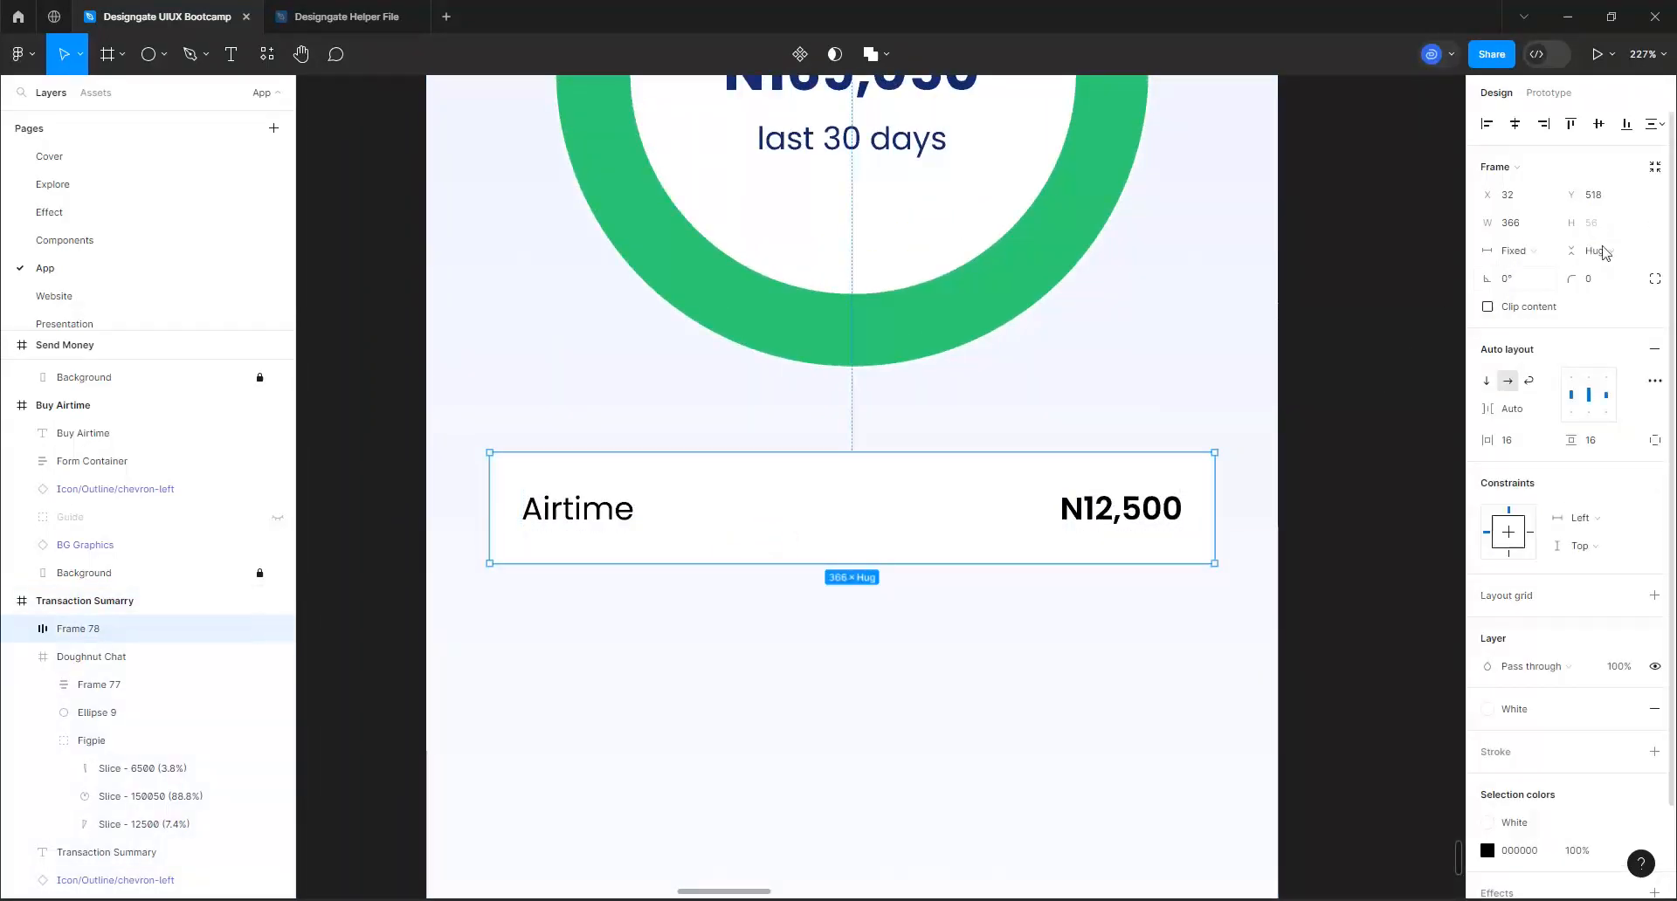
left_click(1594, 281)
type("16")
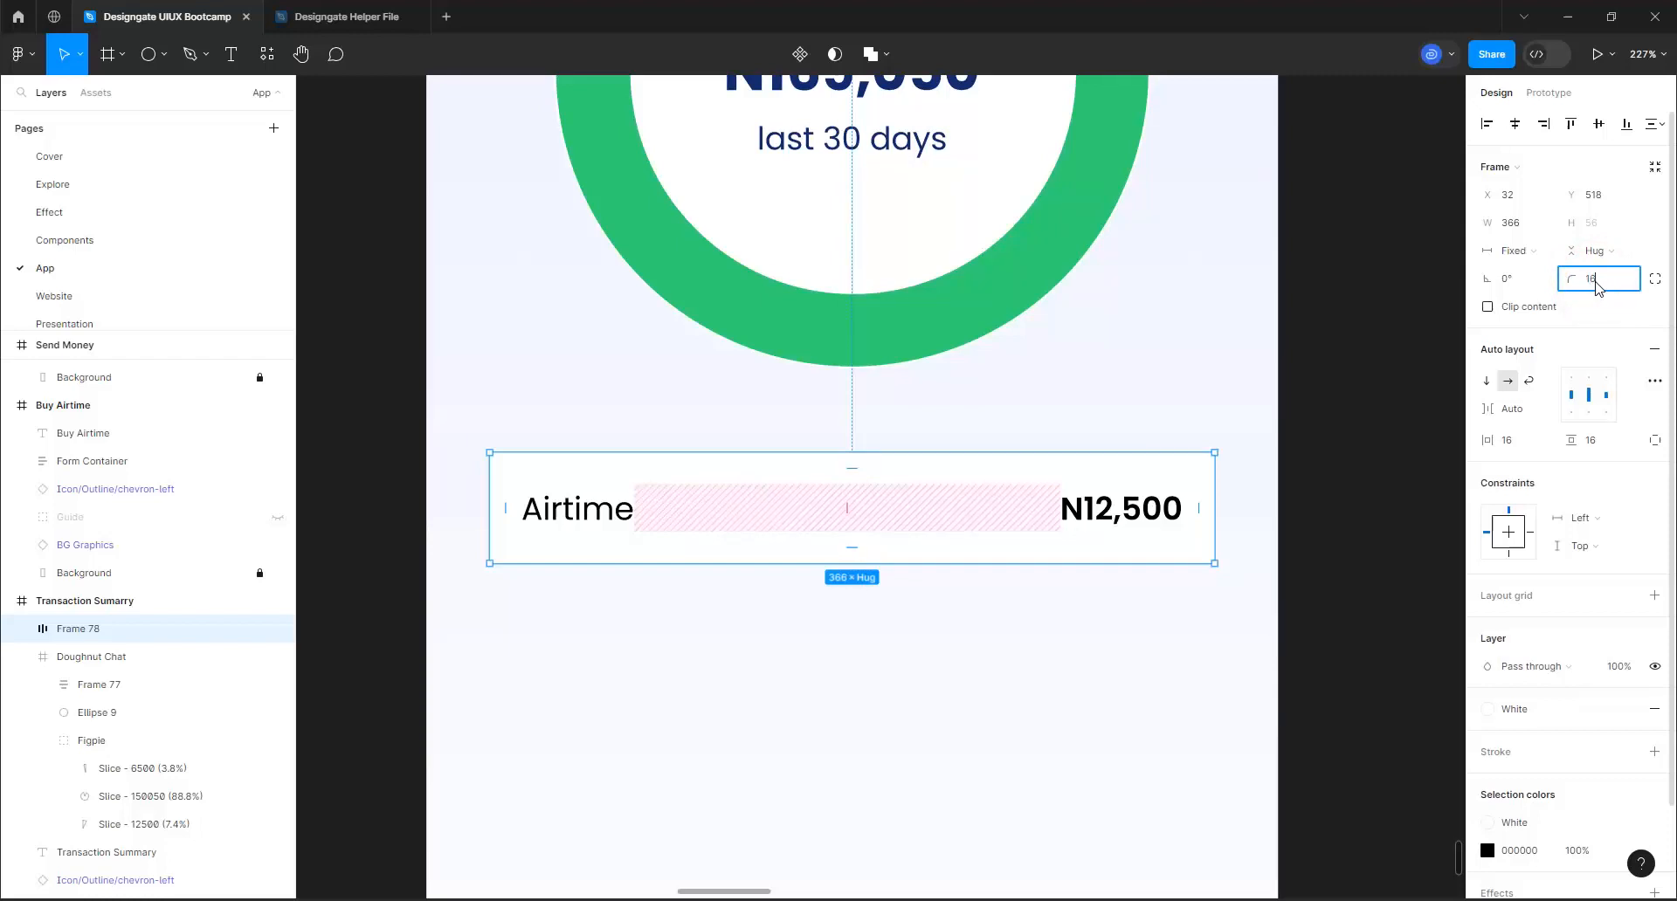
key("Return")
left_click(1521, 310)
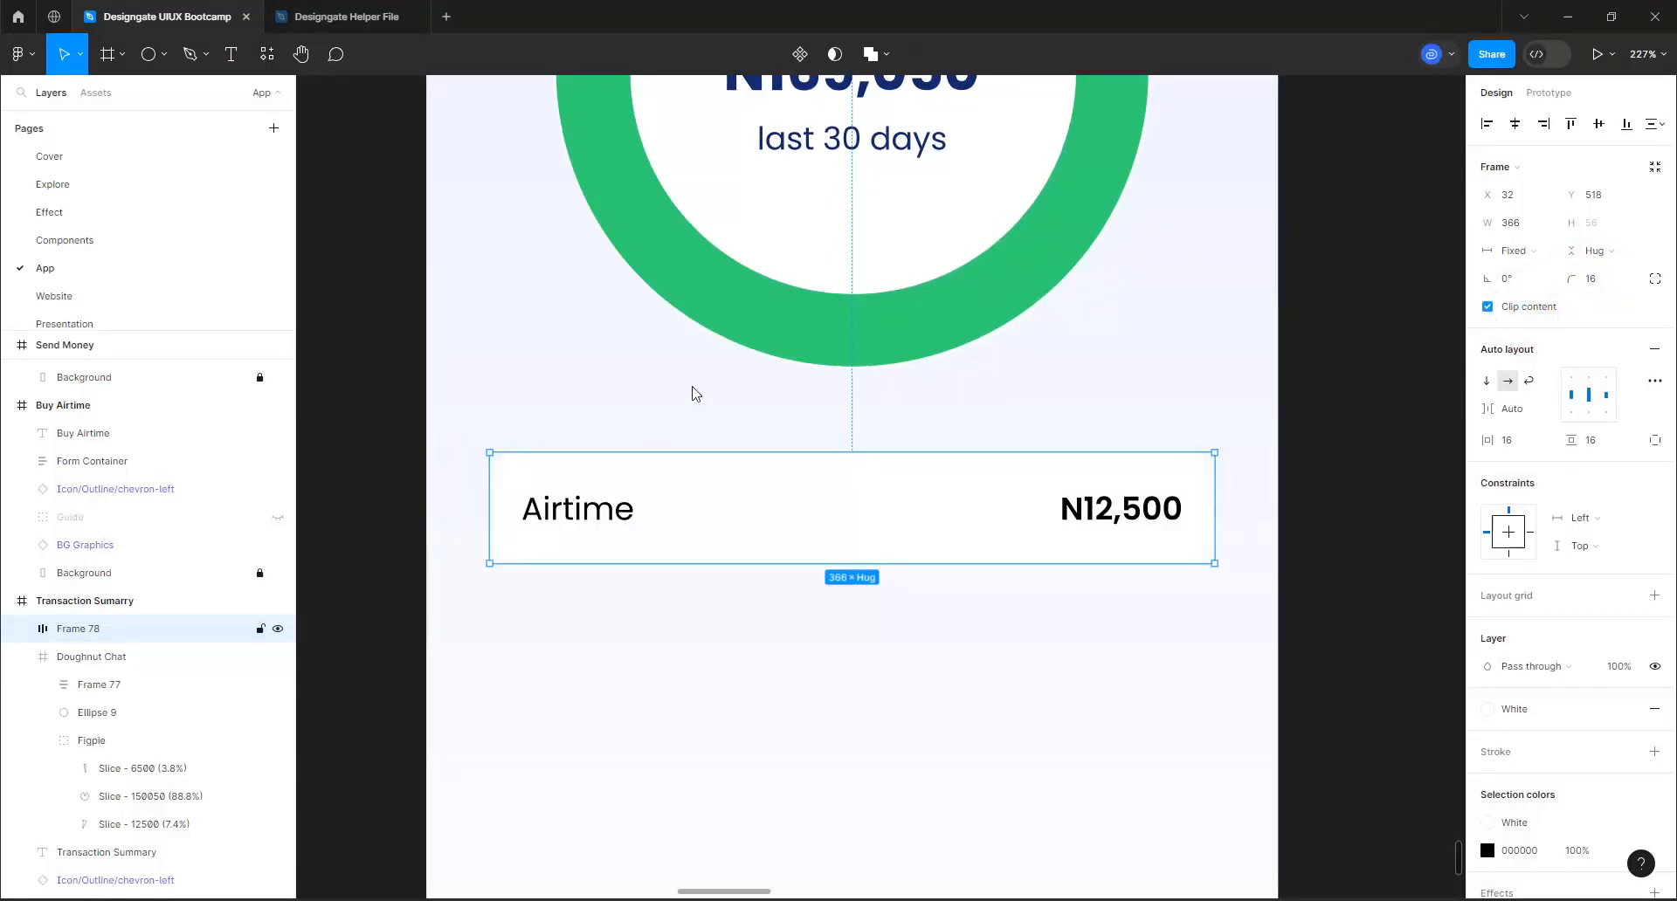
Add an inside stroke of weight 8 to the Airtime row and restrict it to the row's left side
scroll(756, 548, "down", 3, "ctrl")
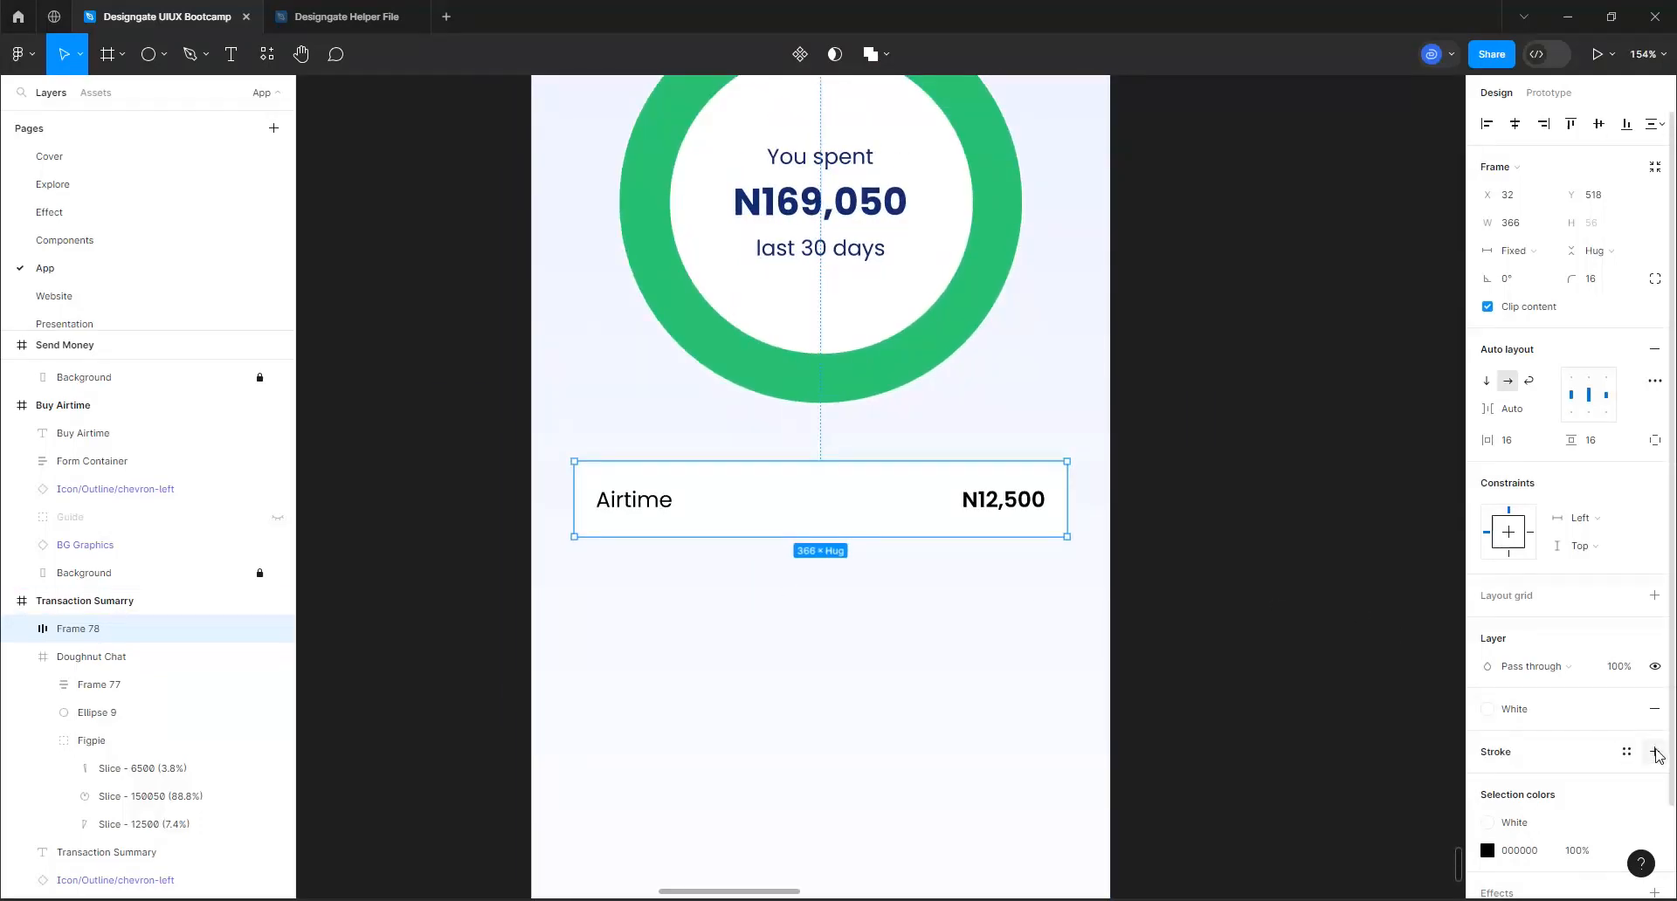
left_click(1655, 751)
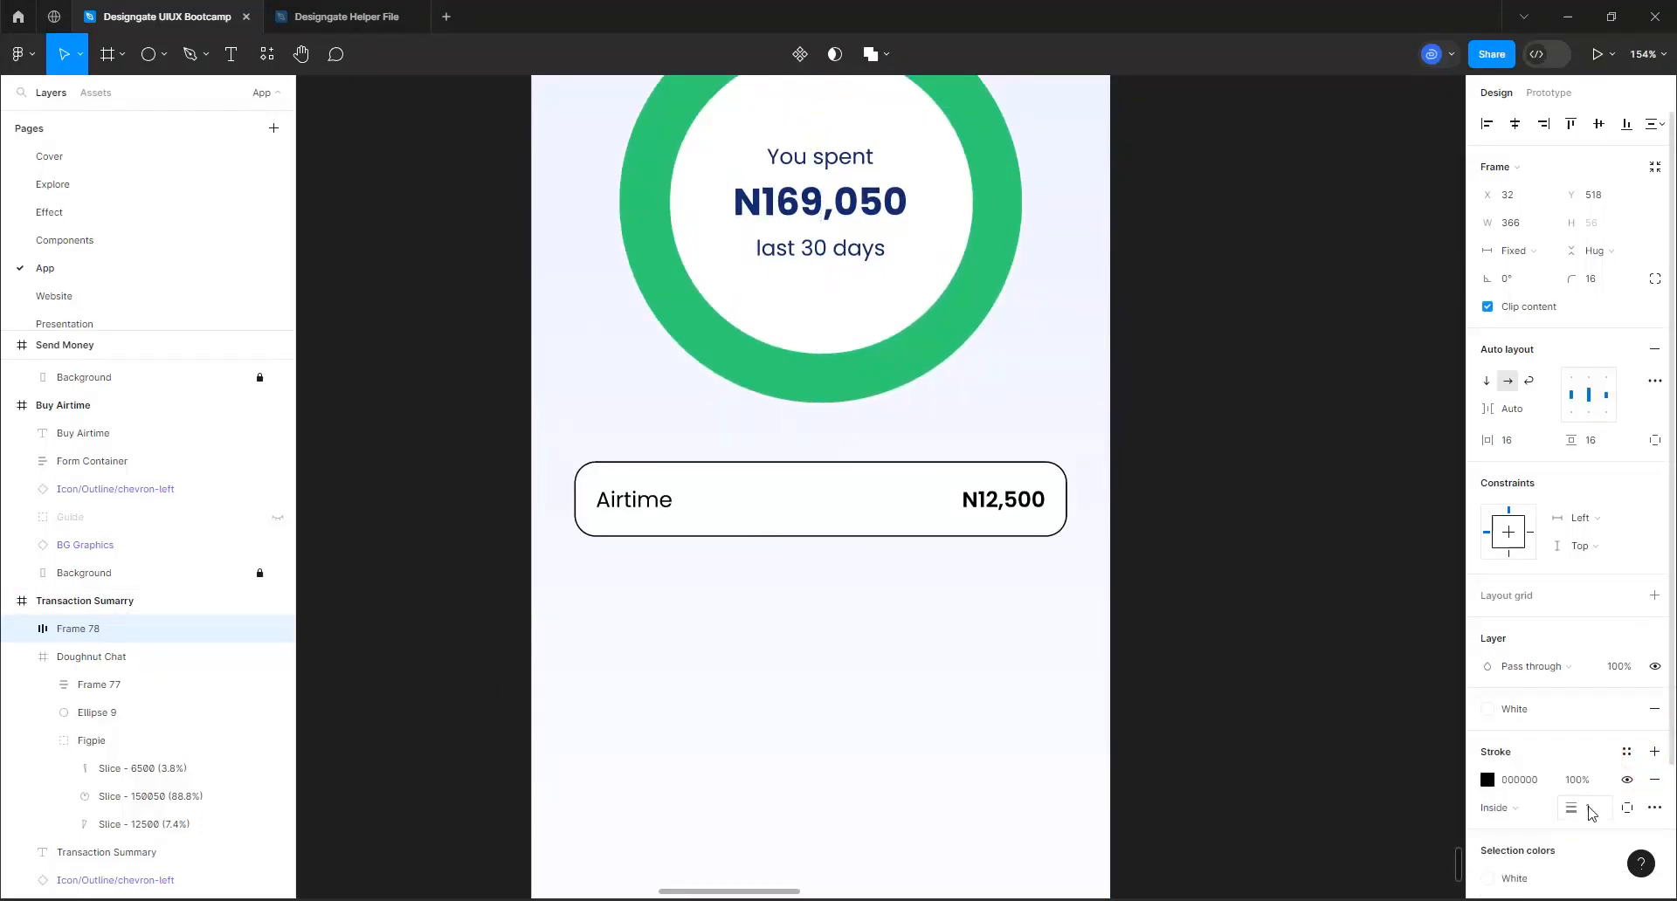
left_click(1588, 809)
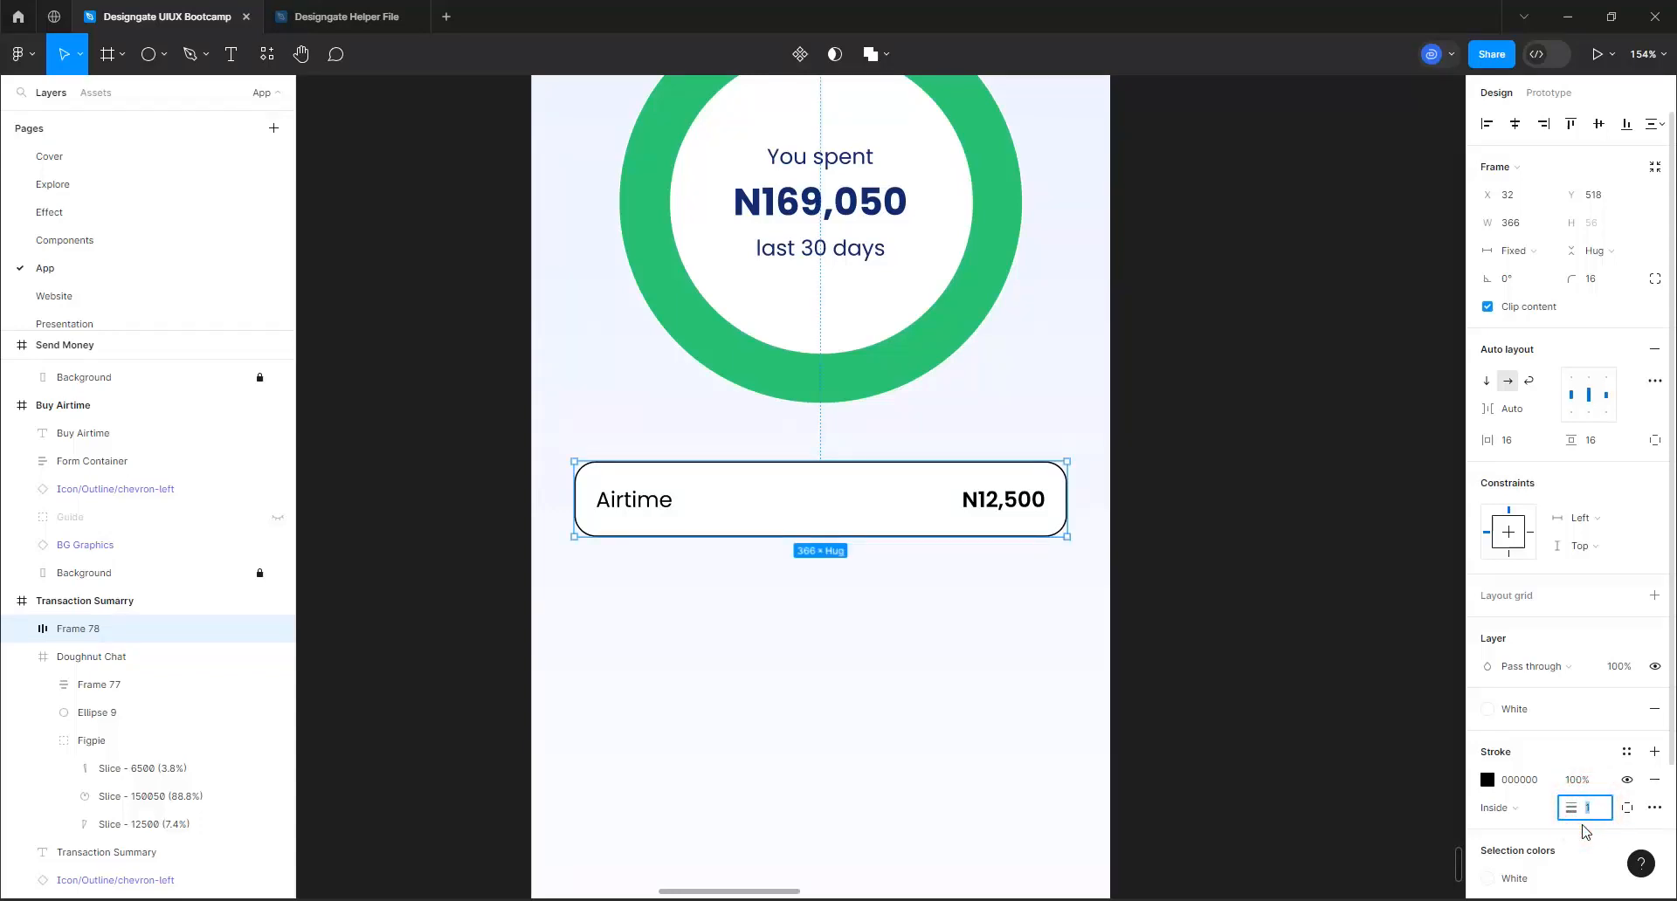
key("Return")
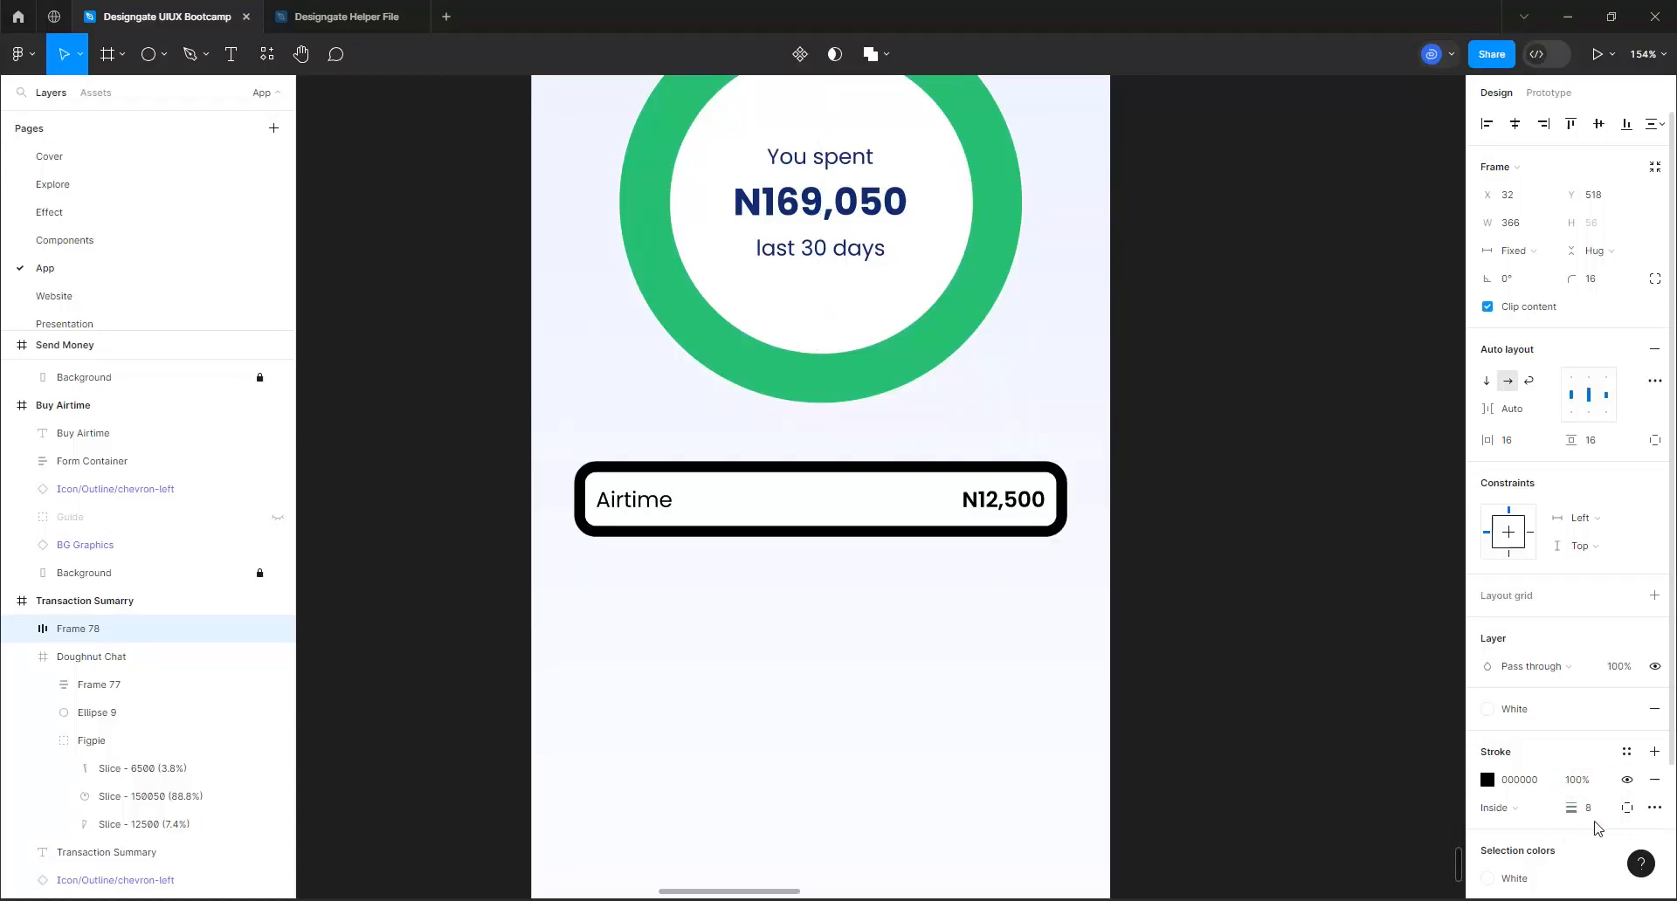
left_click(1626, 808)
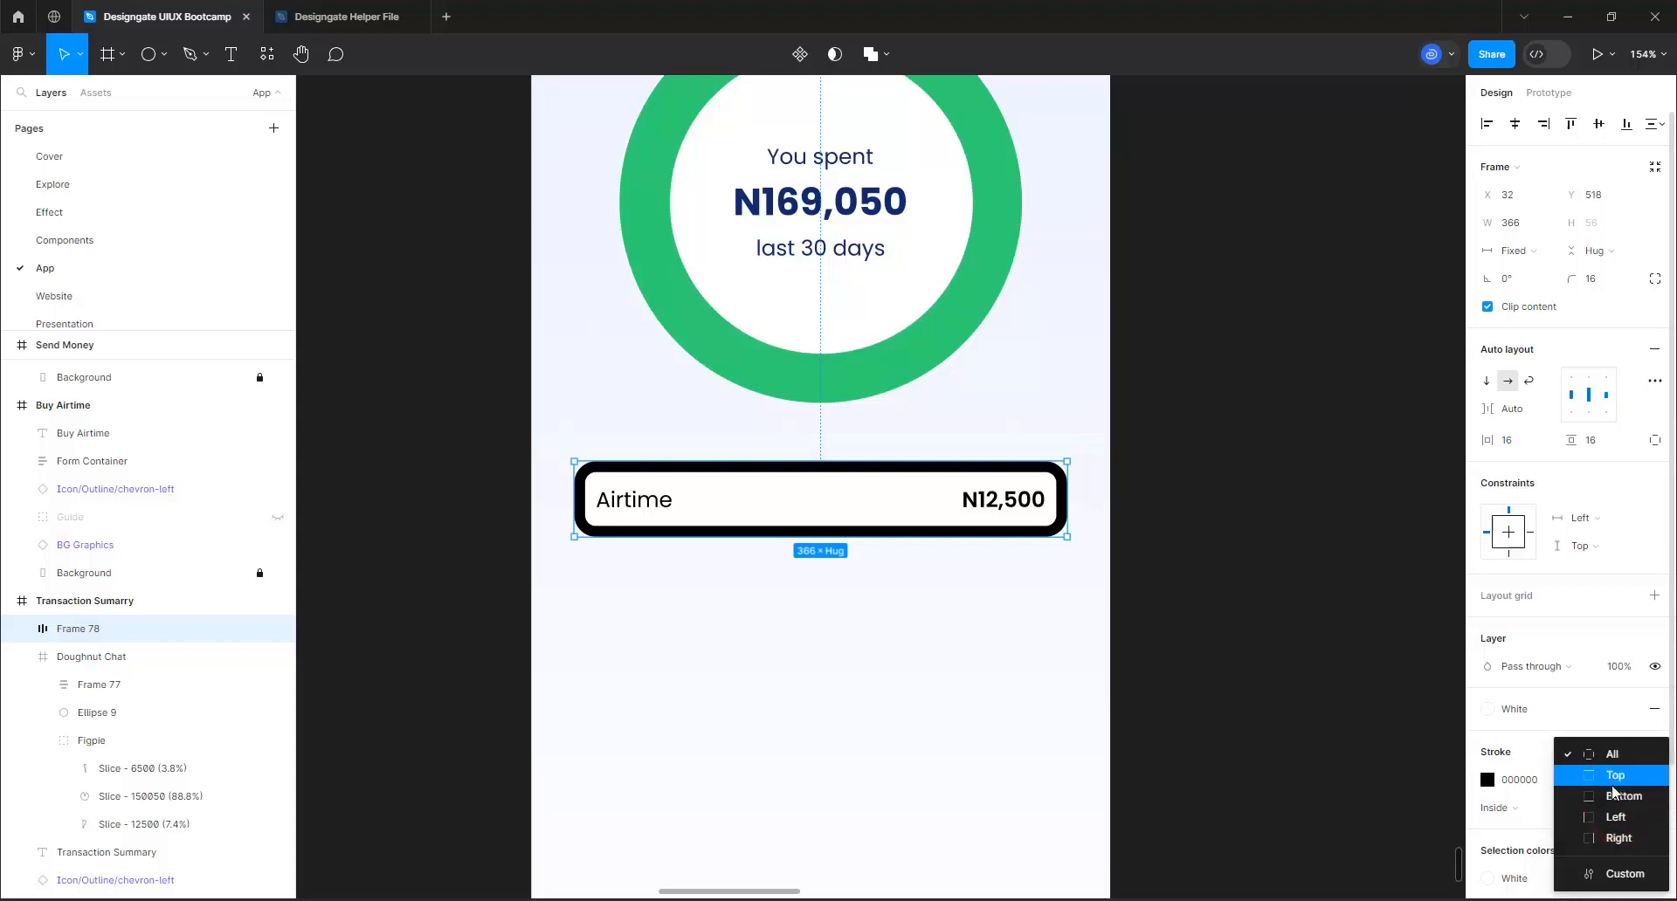
left_click(1612, 817)
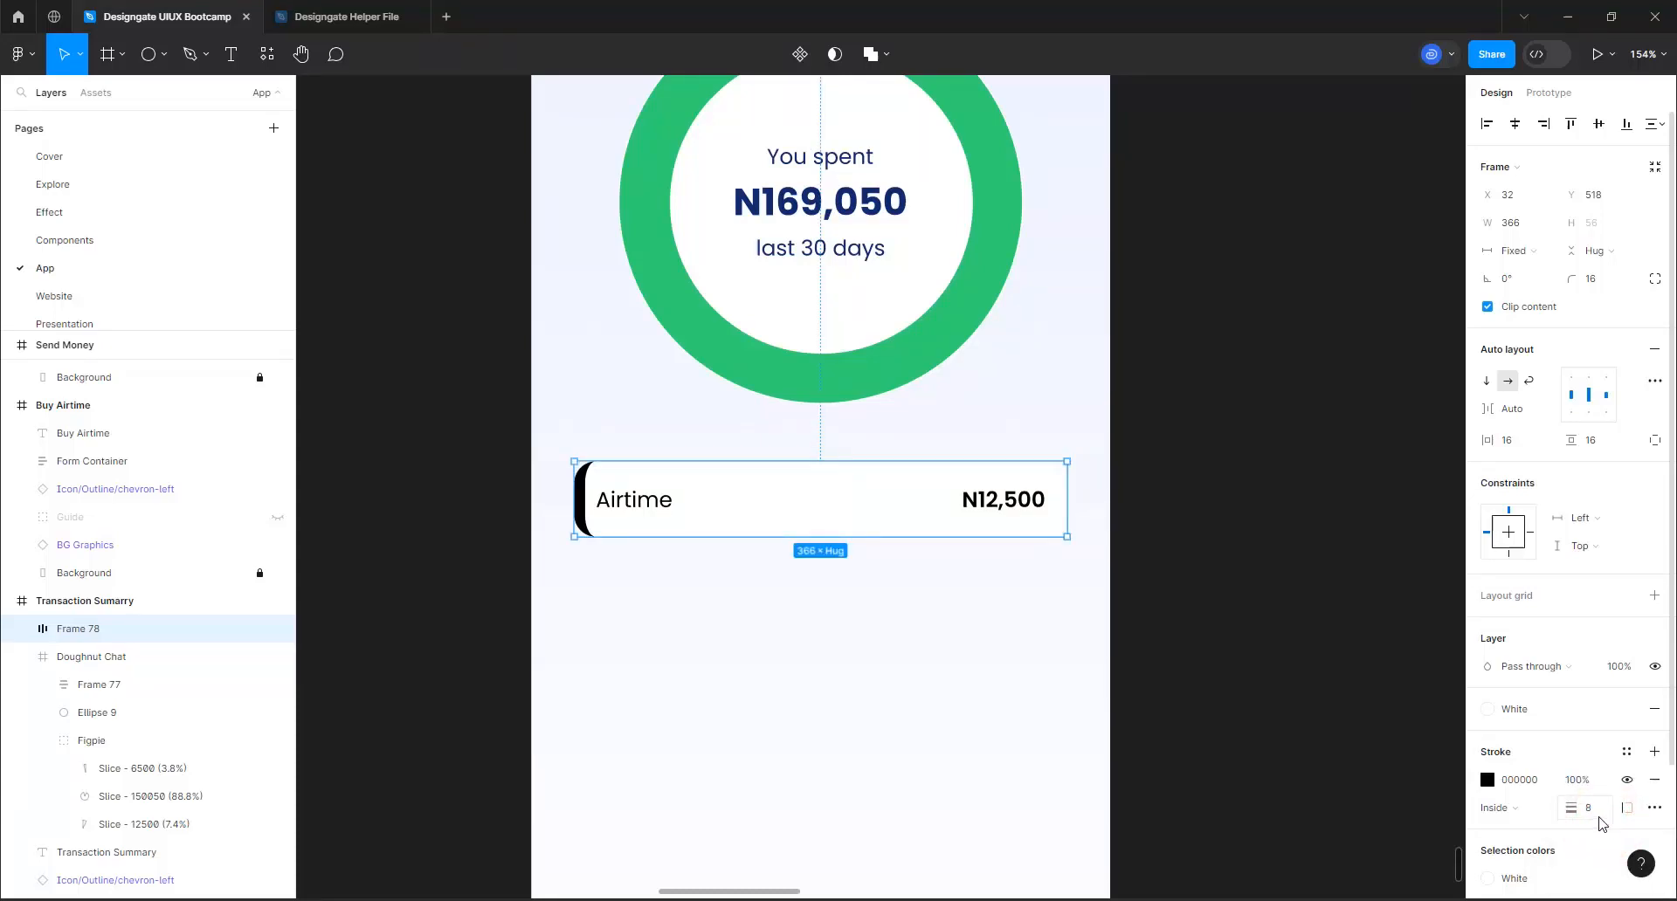
Try a stroke weight of 16 on the Airtime row and return it to 8
left_click(1588, 807)
type("16")
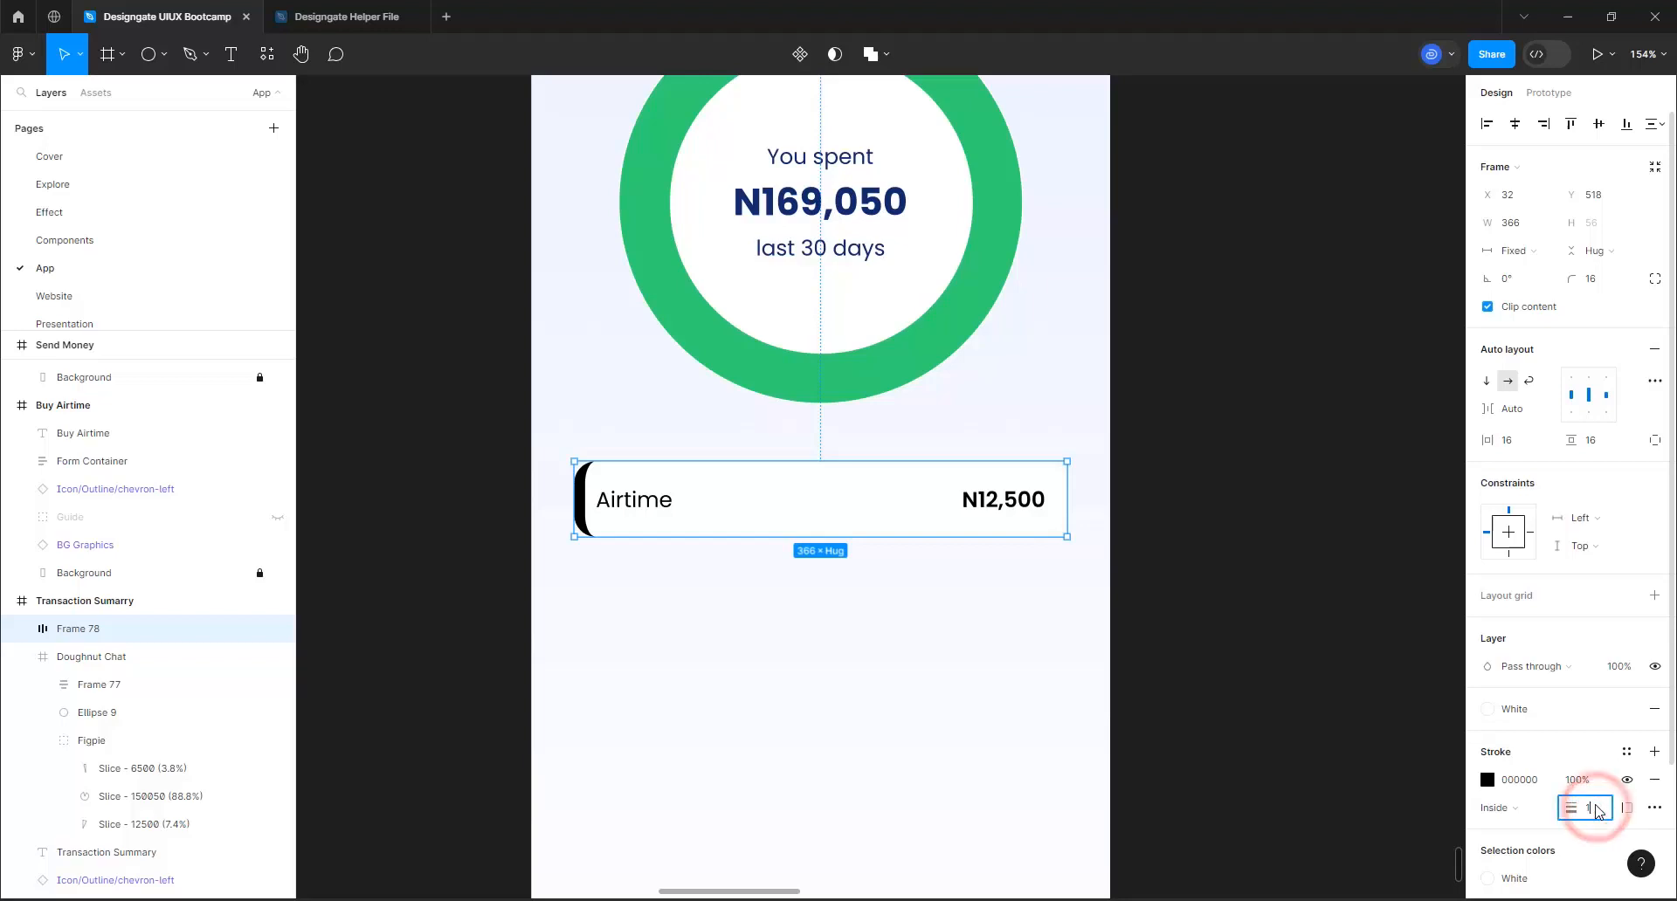
key("Return")
left_click(1590, 808)
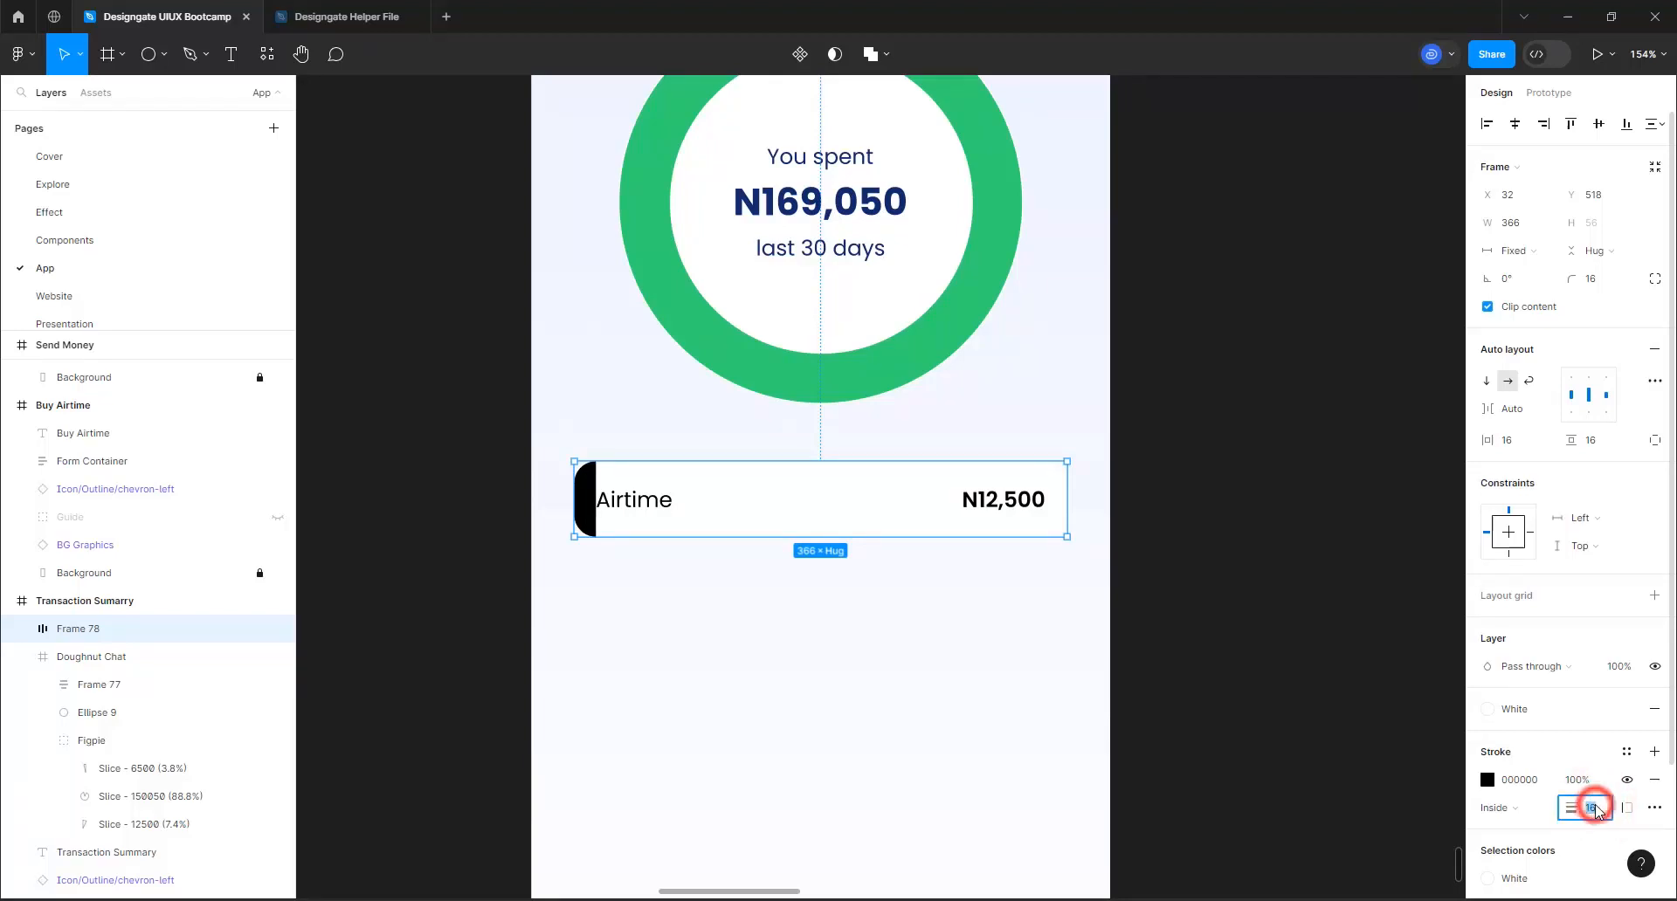
type("8")
key("Return")
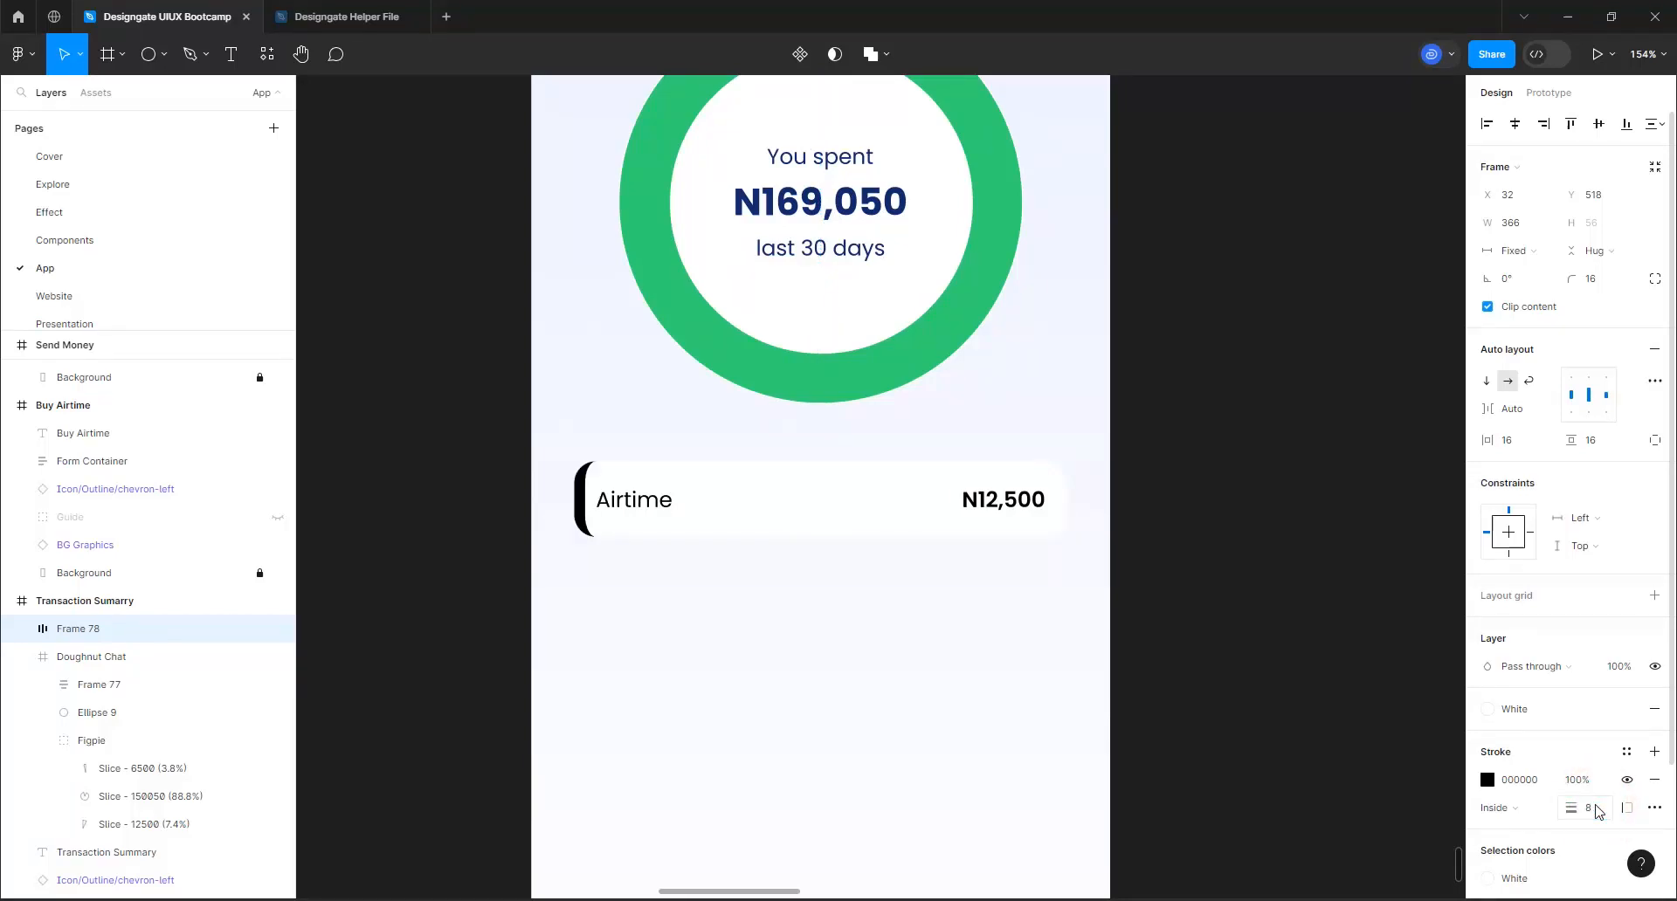
Apply the primary-400 color style to the Airtime row's stroke and set the row's corner radius to 8
left_click(1625, 753)
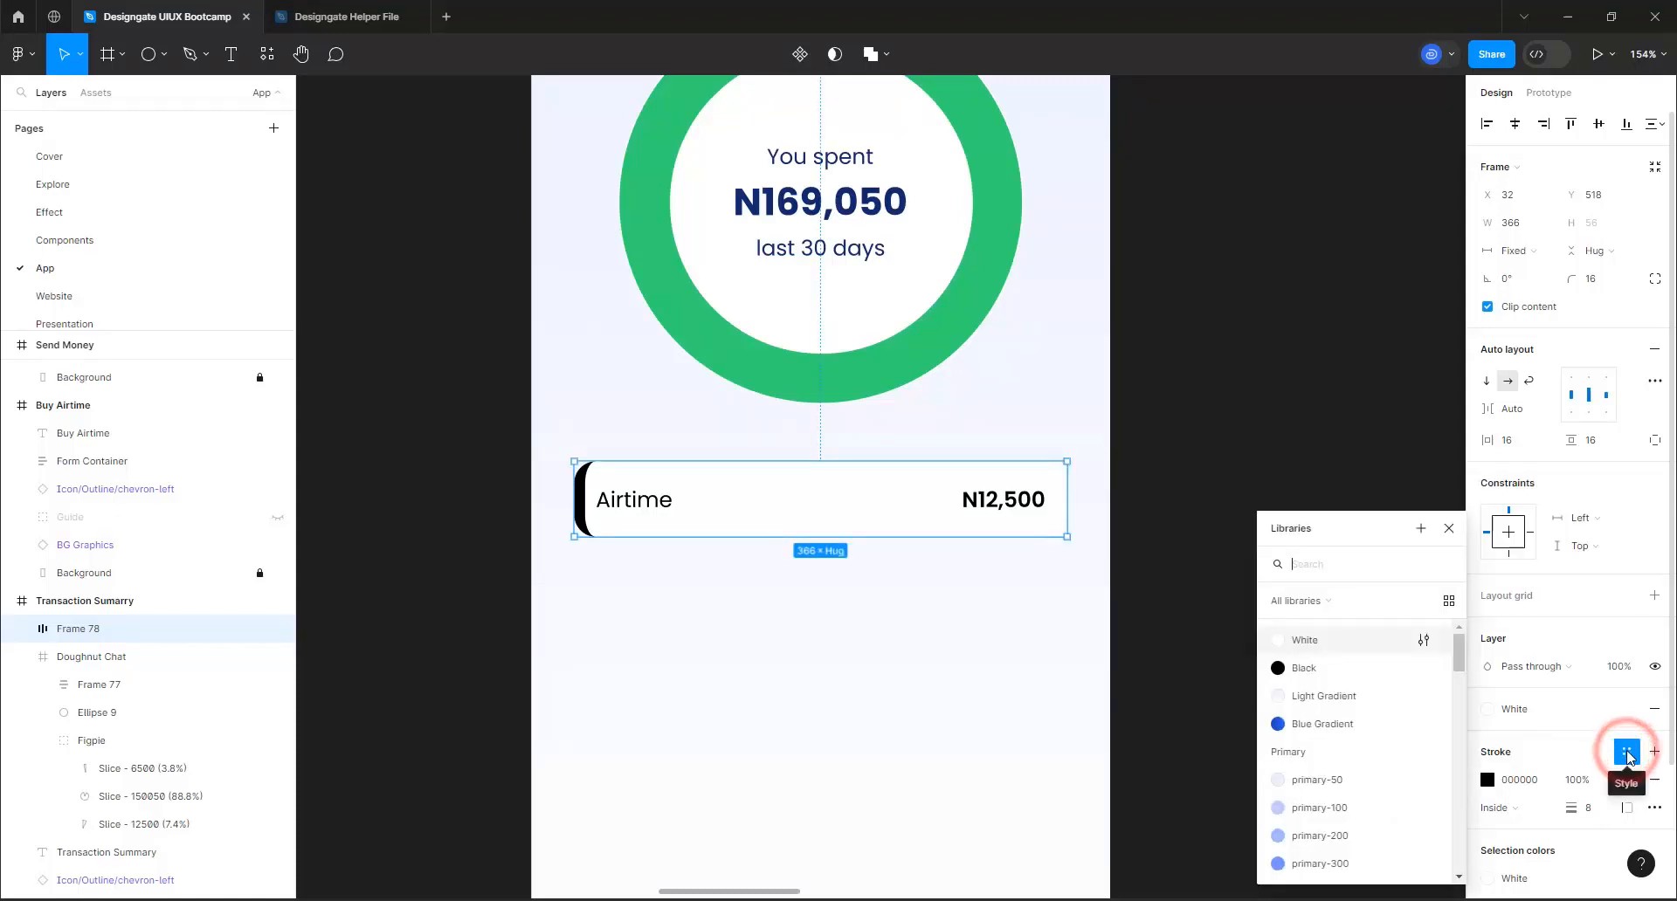
scroll(1363, 782, "down", 2)
left_click(1333, 805)
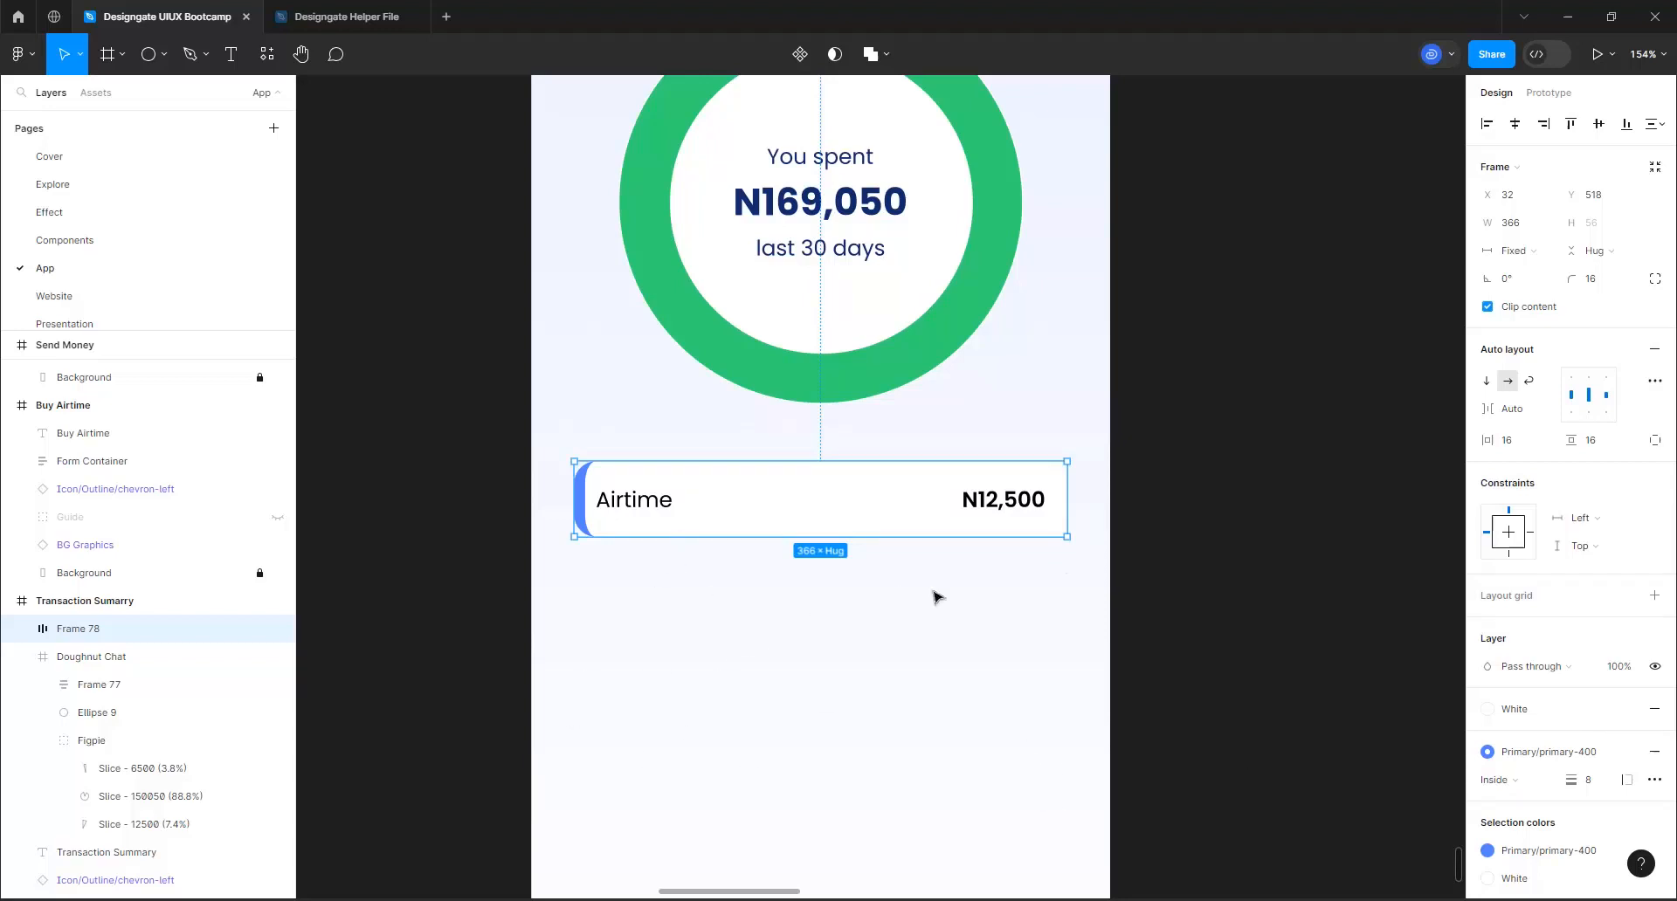
left_click(1600, 279)
type("8")
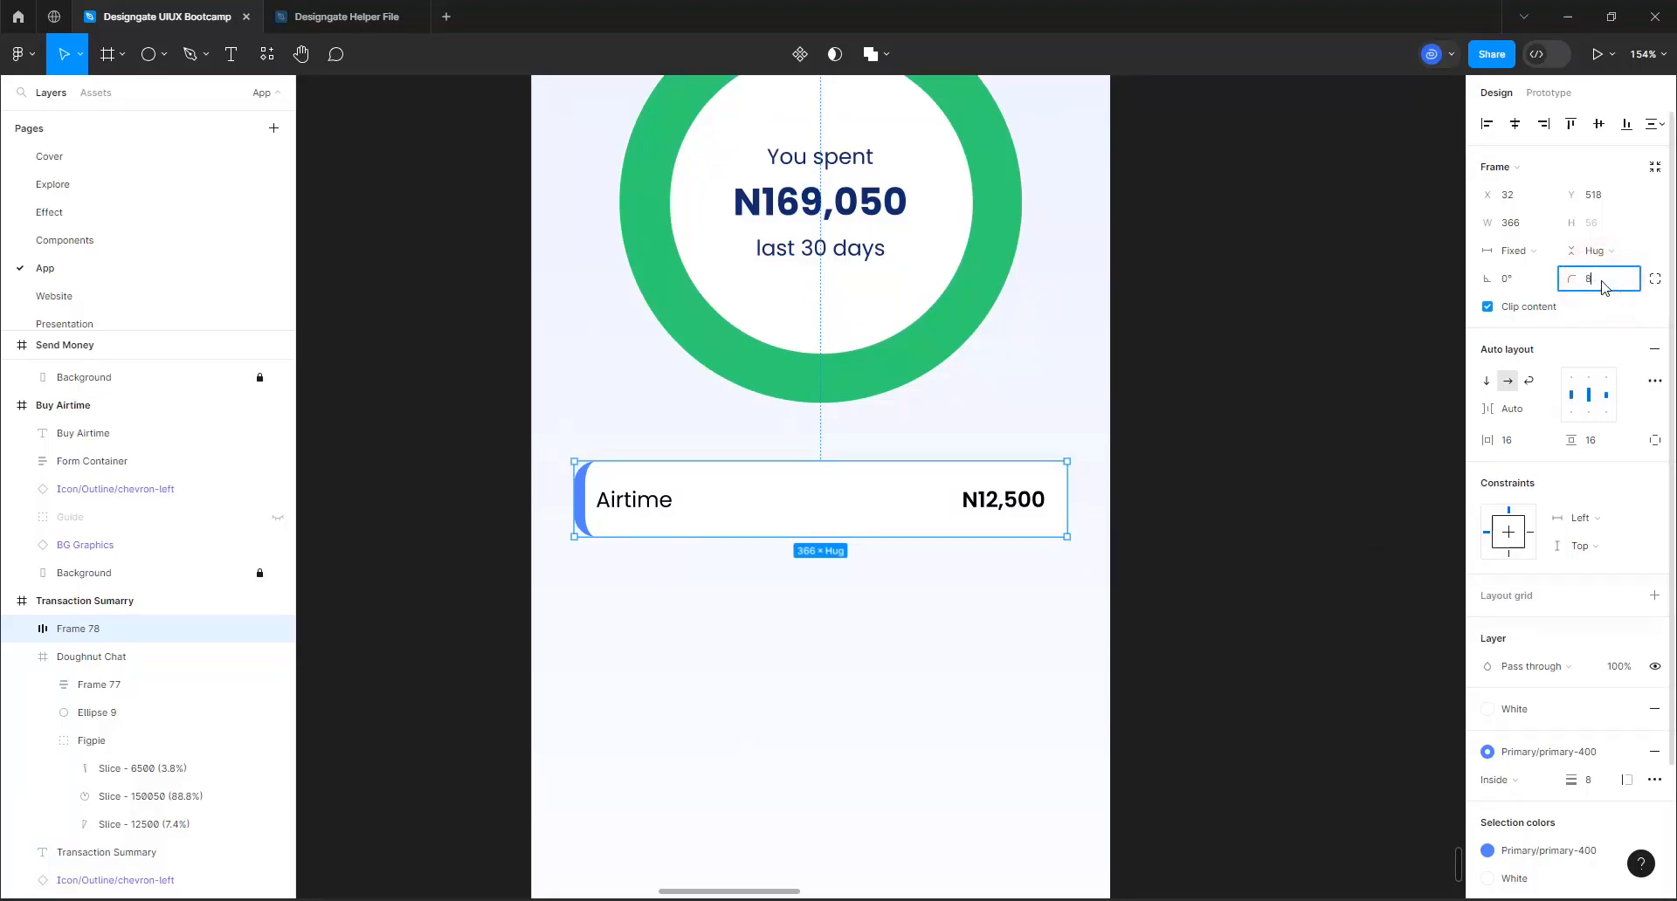
key("Return")
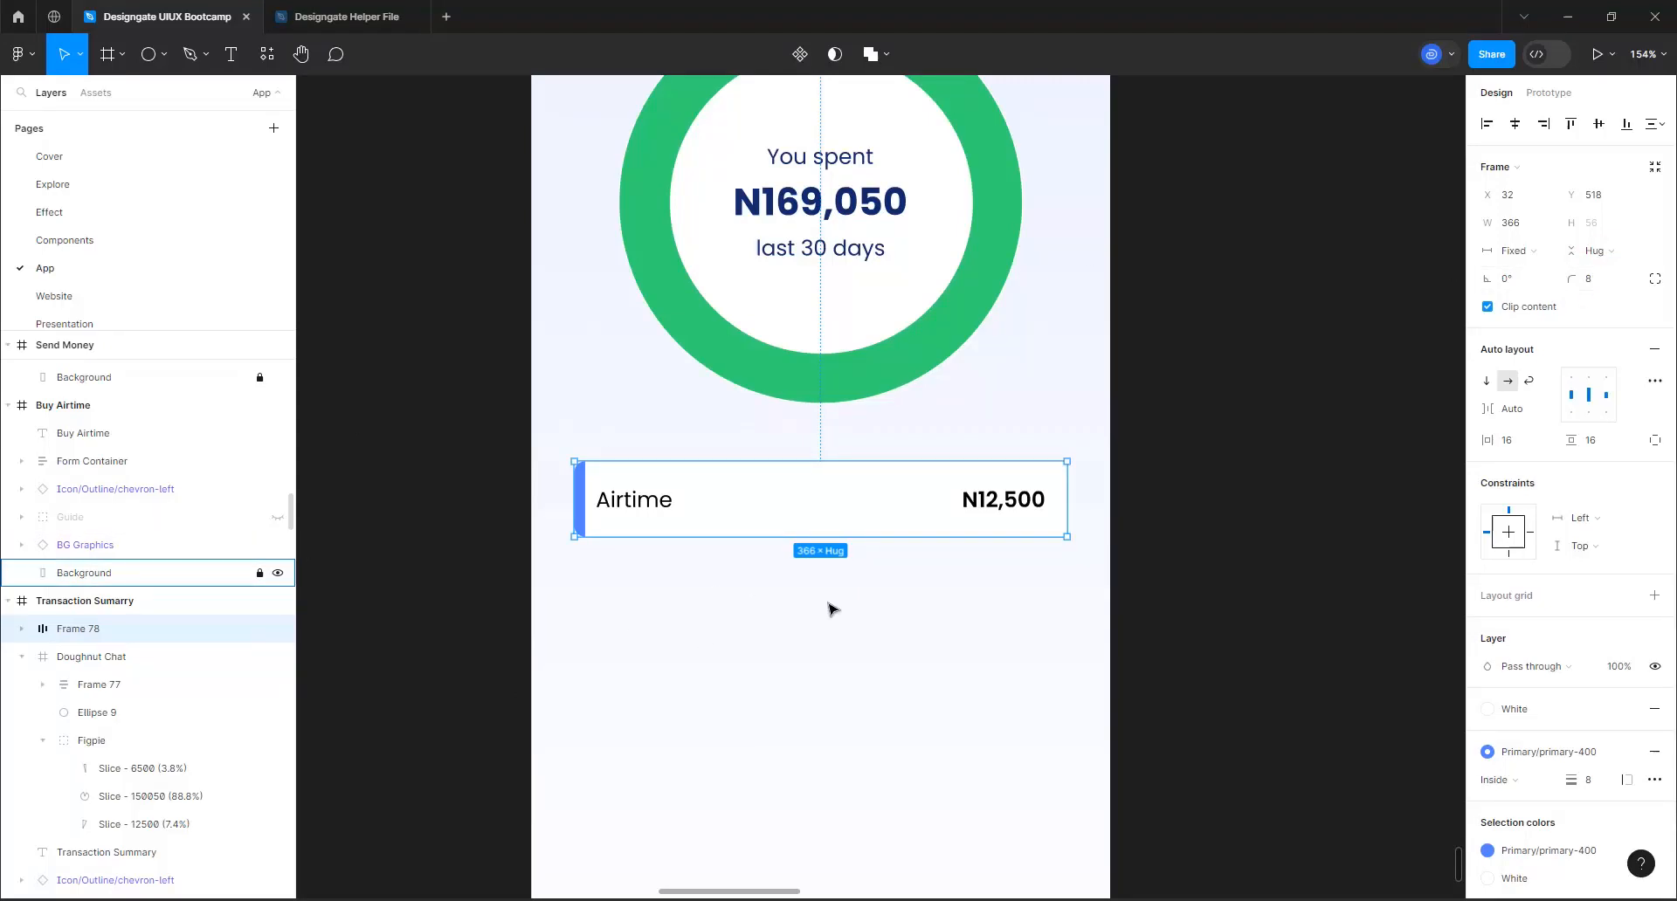
left_click(972, 668)
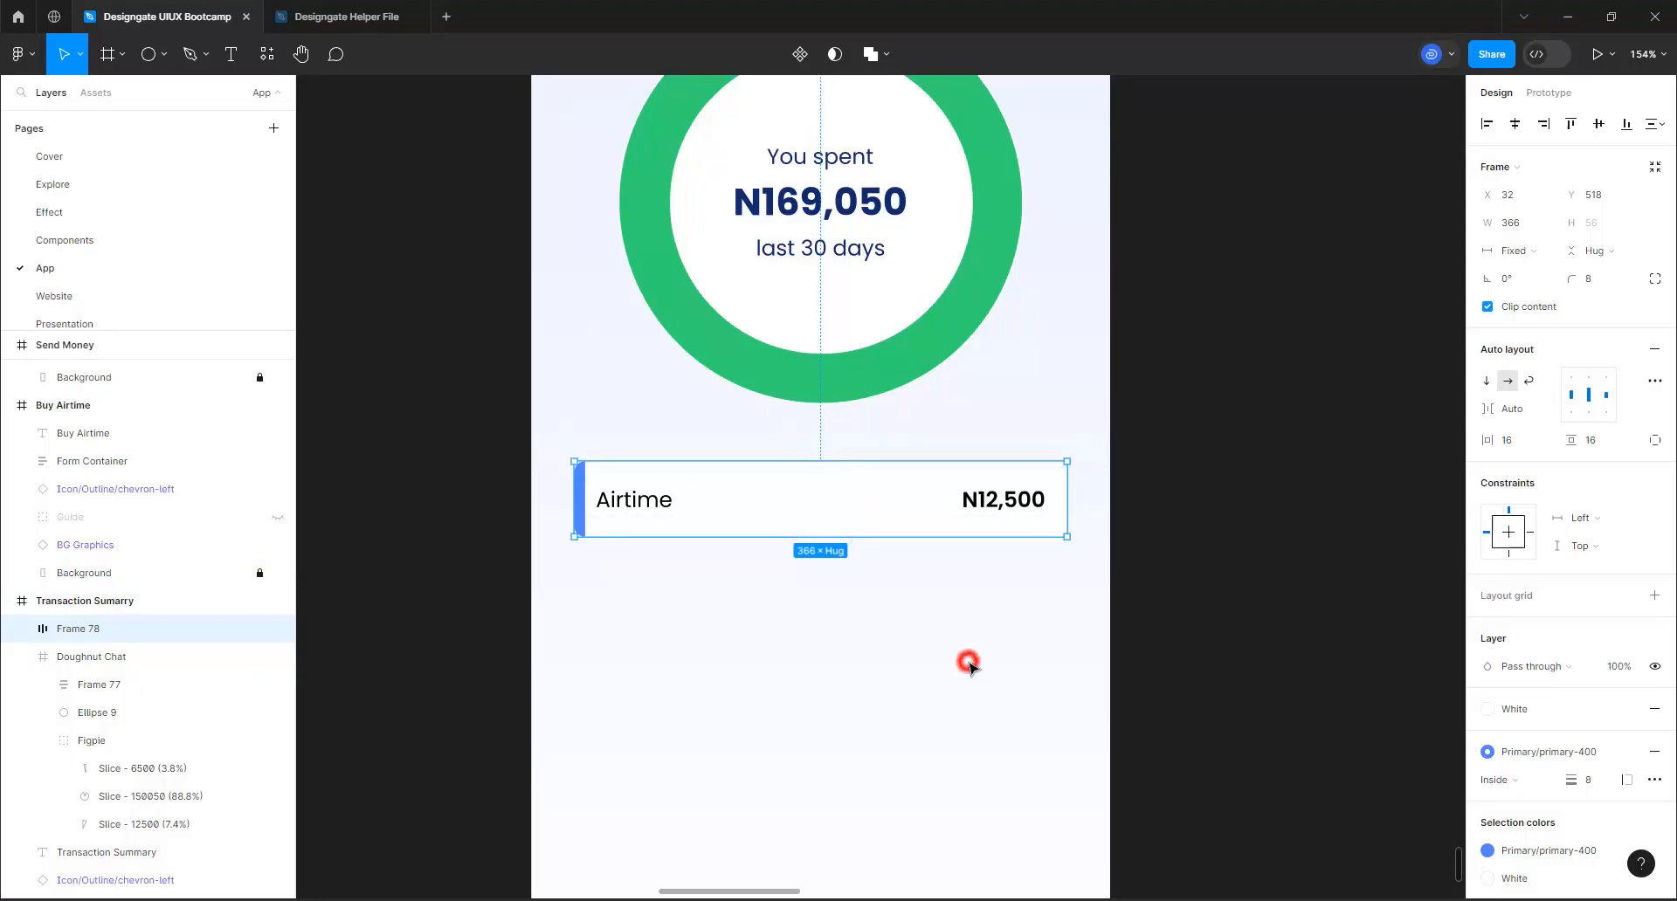
Duplicate the Airtime row directly below the original and apply the success-400 color style to the copy's stroke
left_click(709, 529)
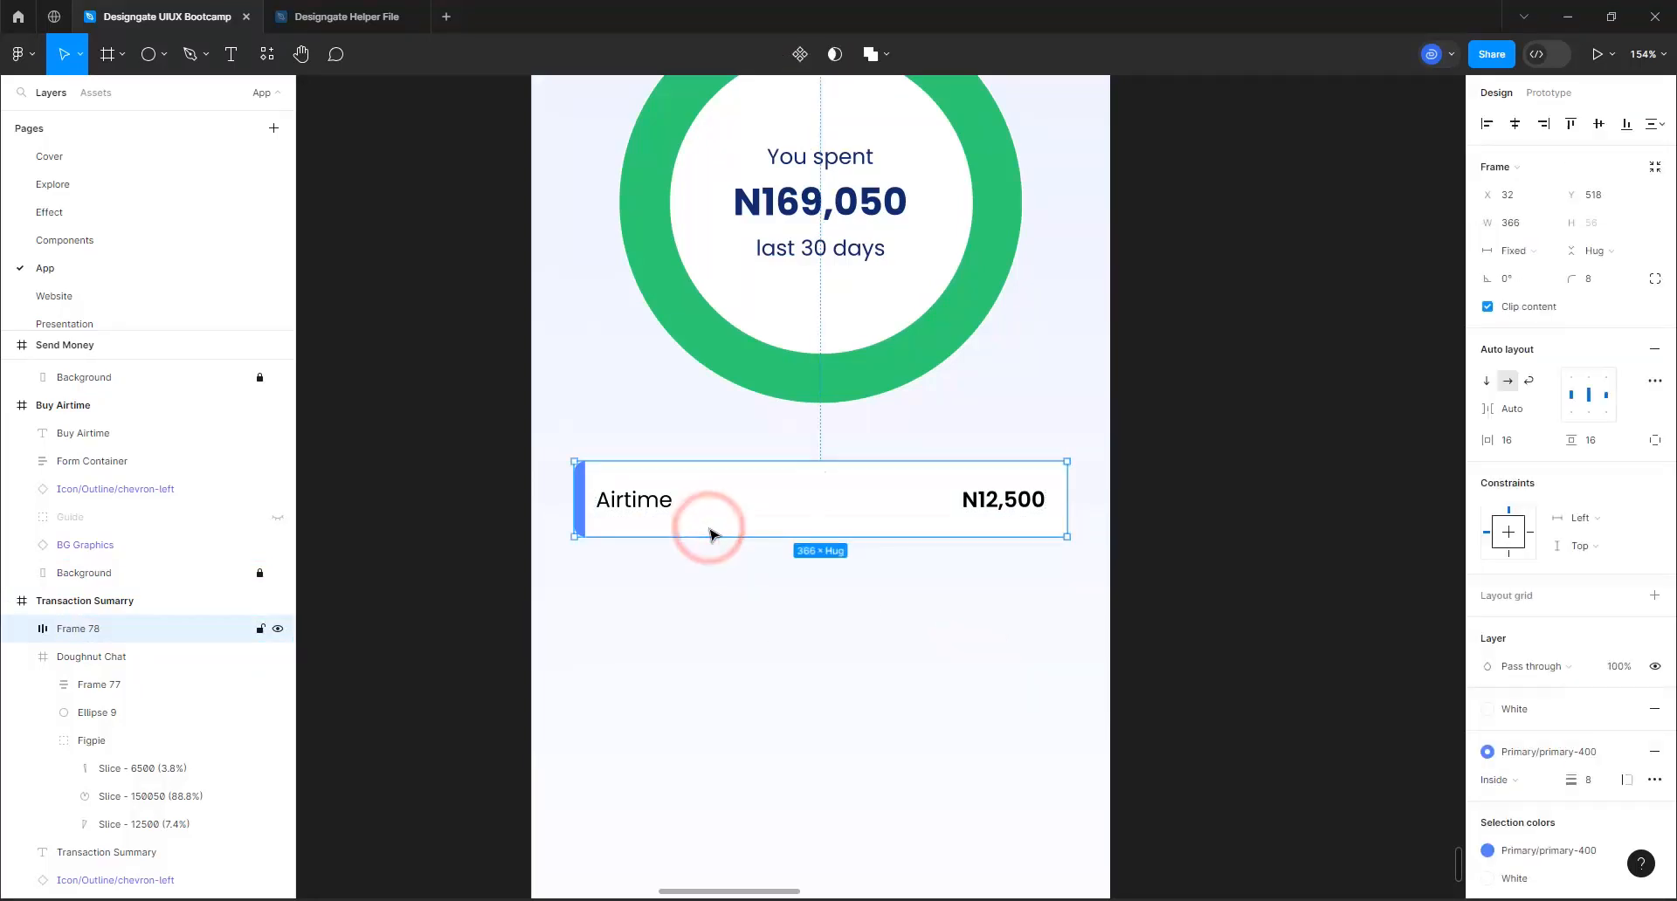
key("ctrl+d")
left_click(725, 495)
left_click_drag(725, 495, 716, 591)
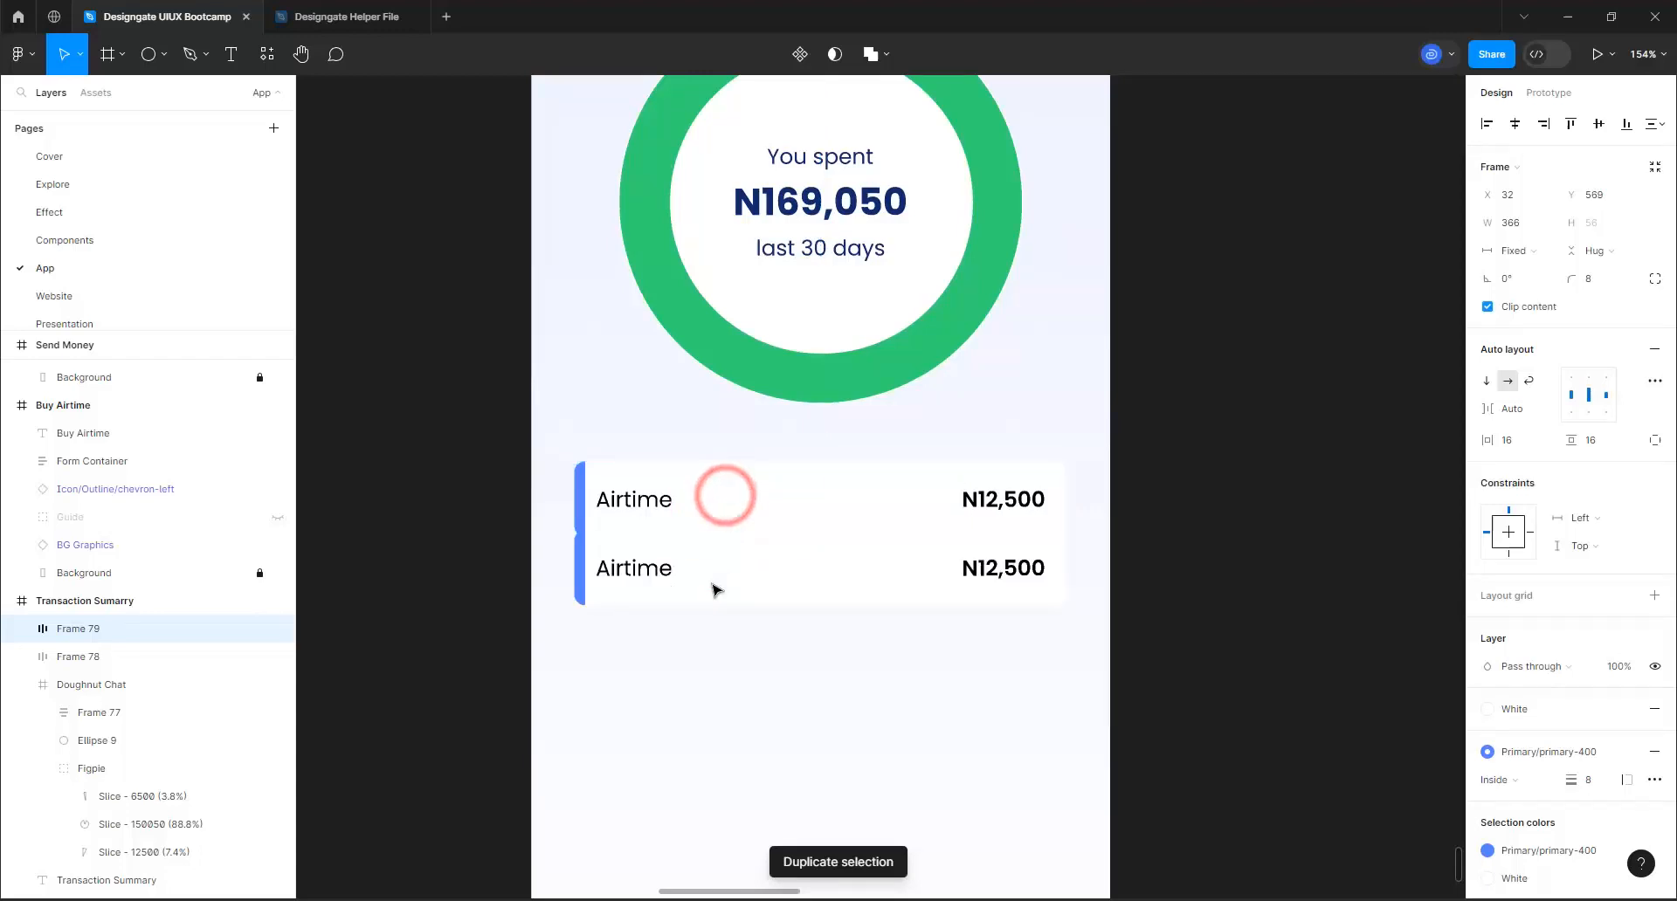
left_click(1536, 751)
scroll(1333, 694, "down", 10)
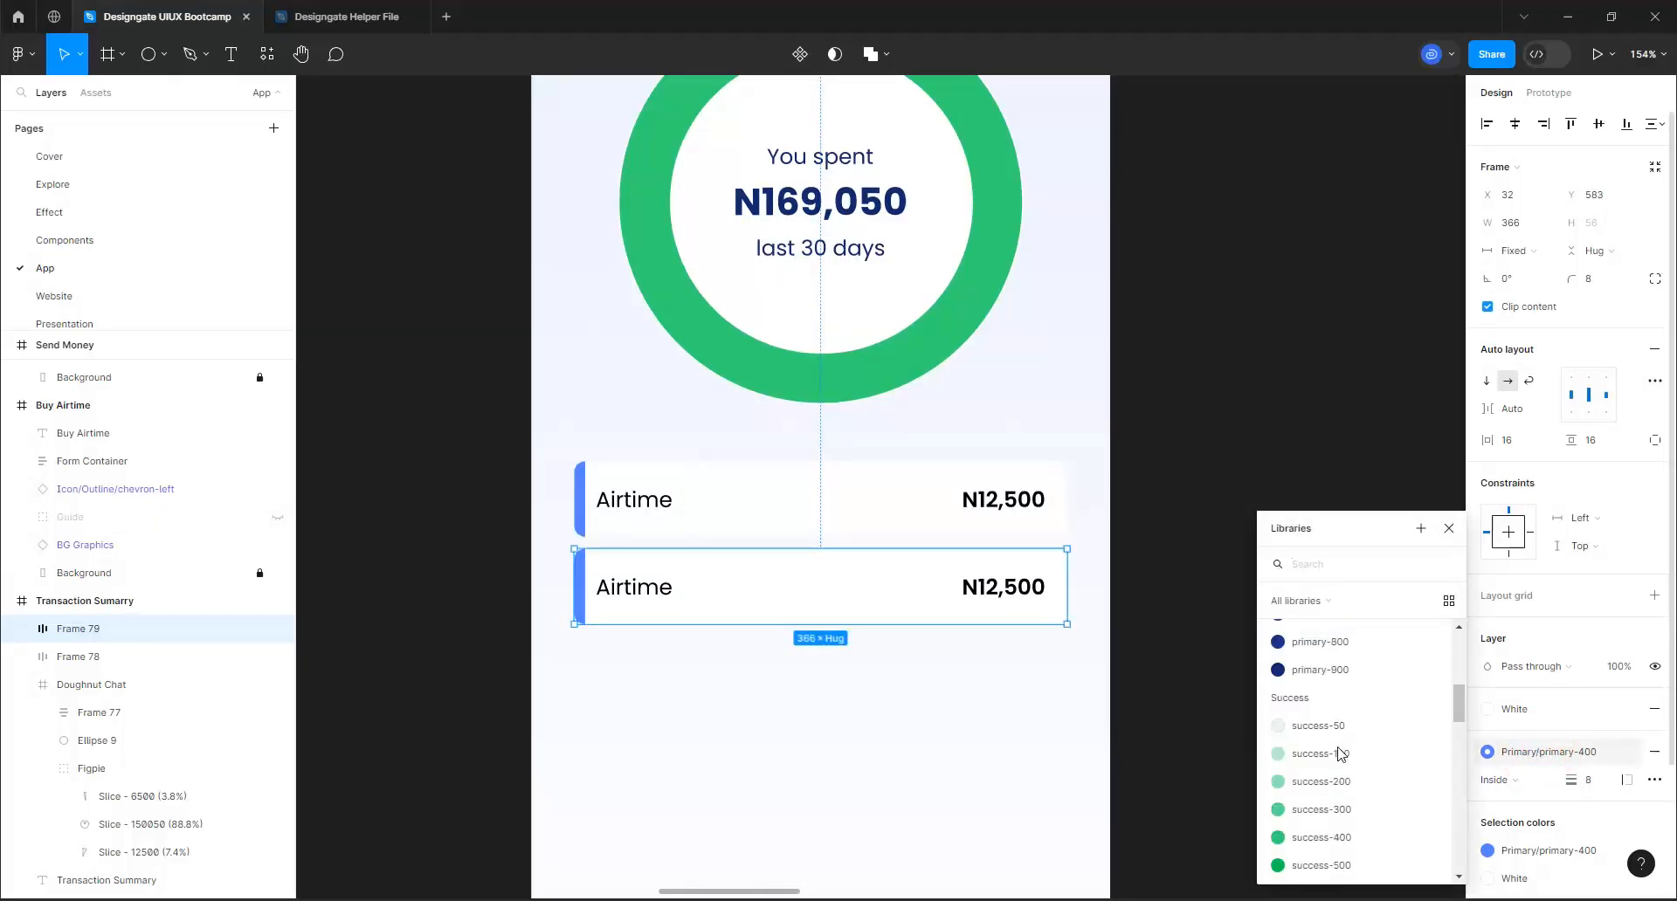
scroll(1336, 725, "up", 3)
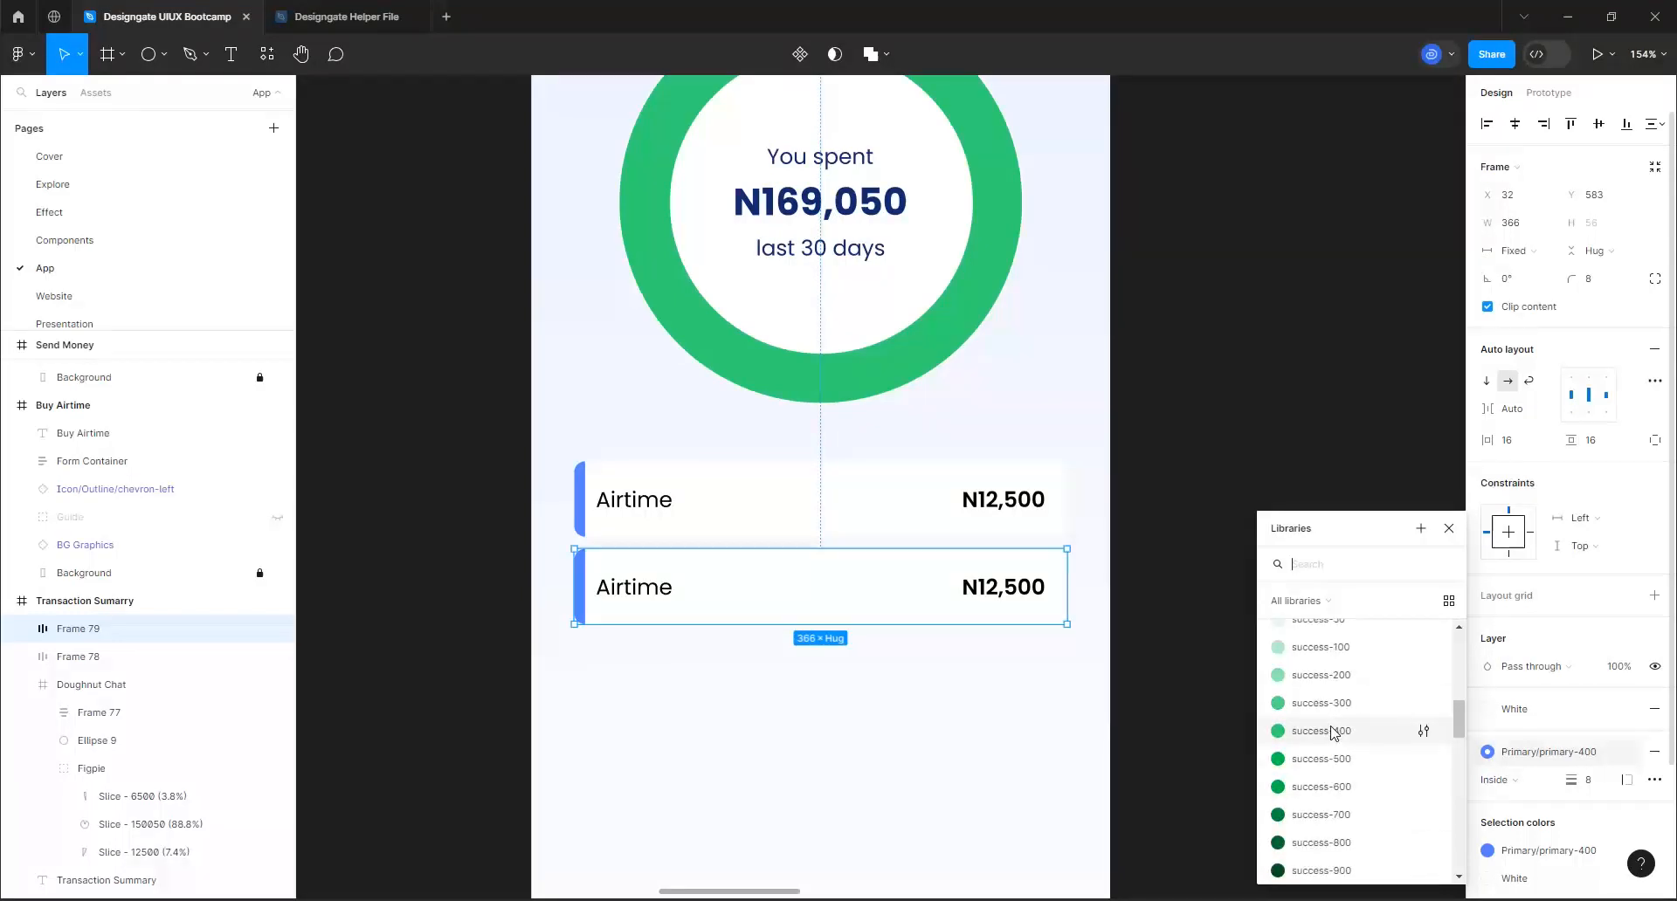
left_click(1330, 725)
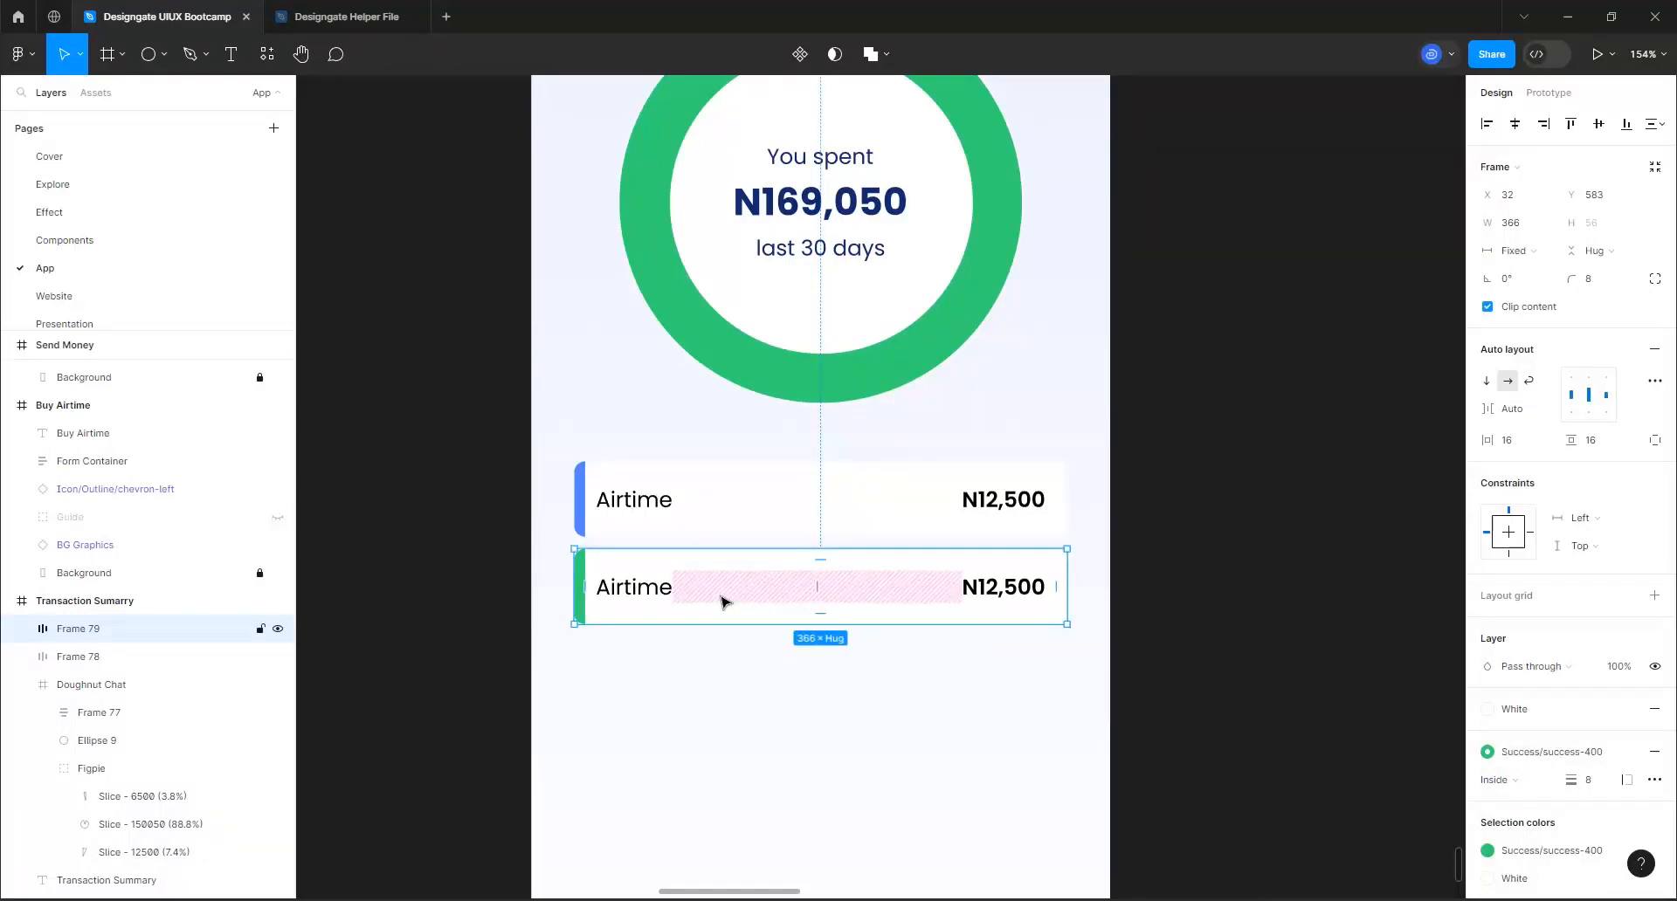
Duplicate the green-striped row as a third row below it and apply the warning-400 color style to its stroke
key("ctrl+d")
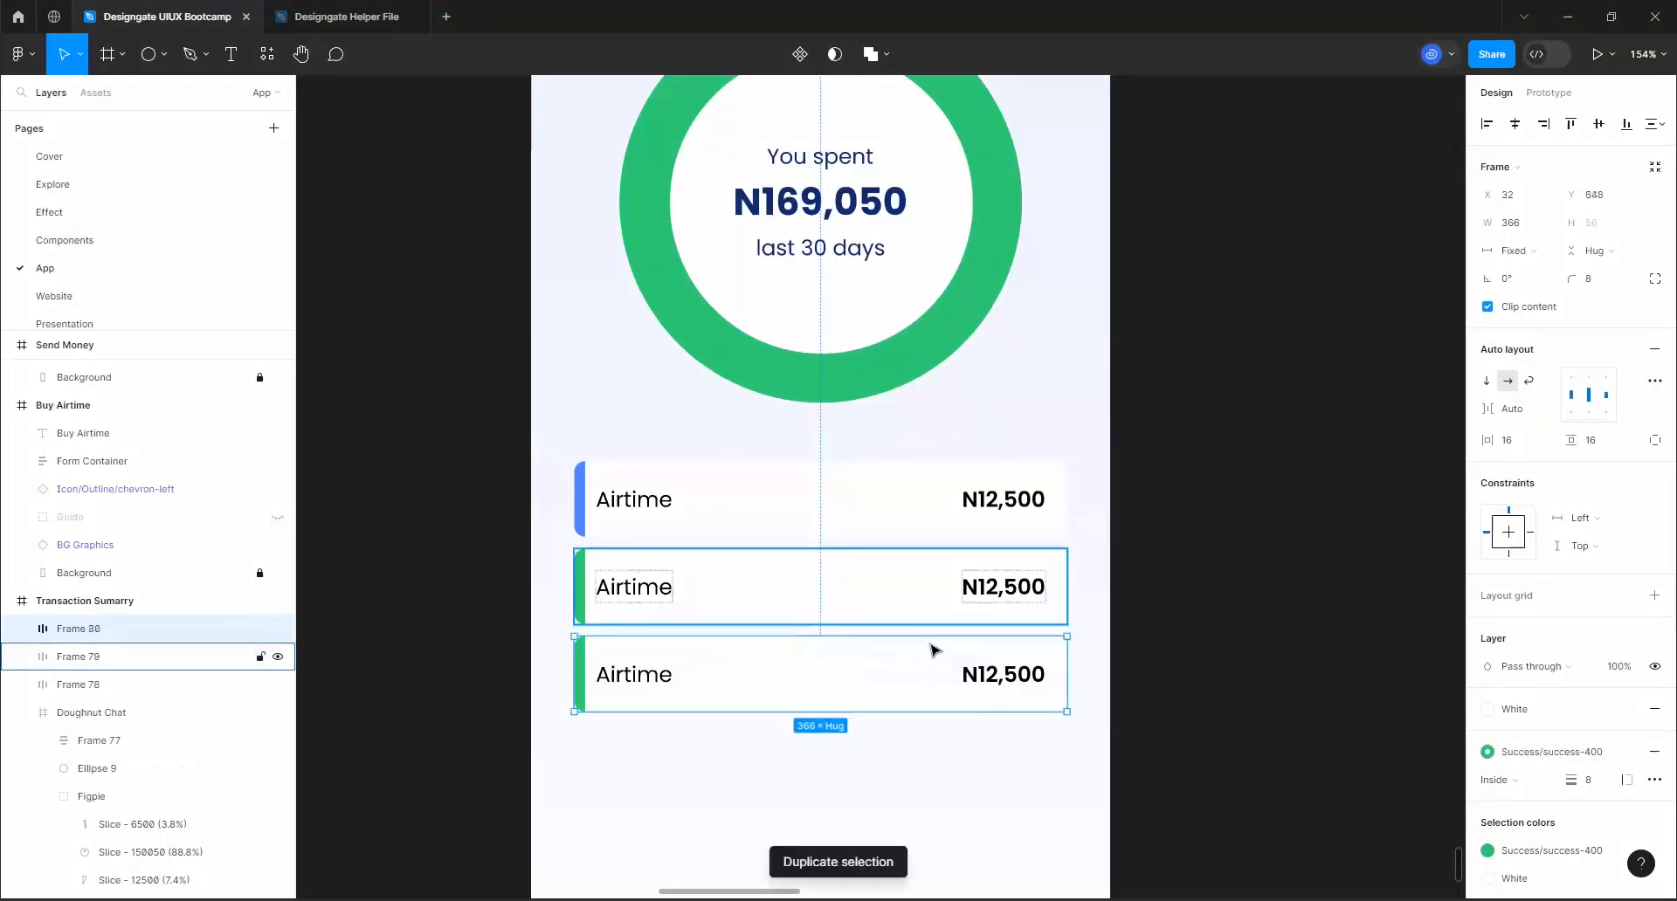
left_click(1529, 754)
scroll(1333, 769, "down", 2)
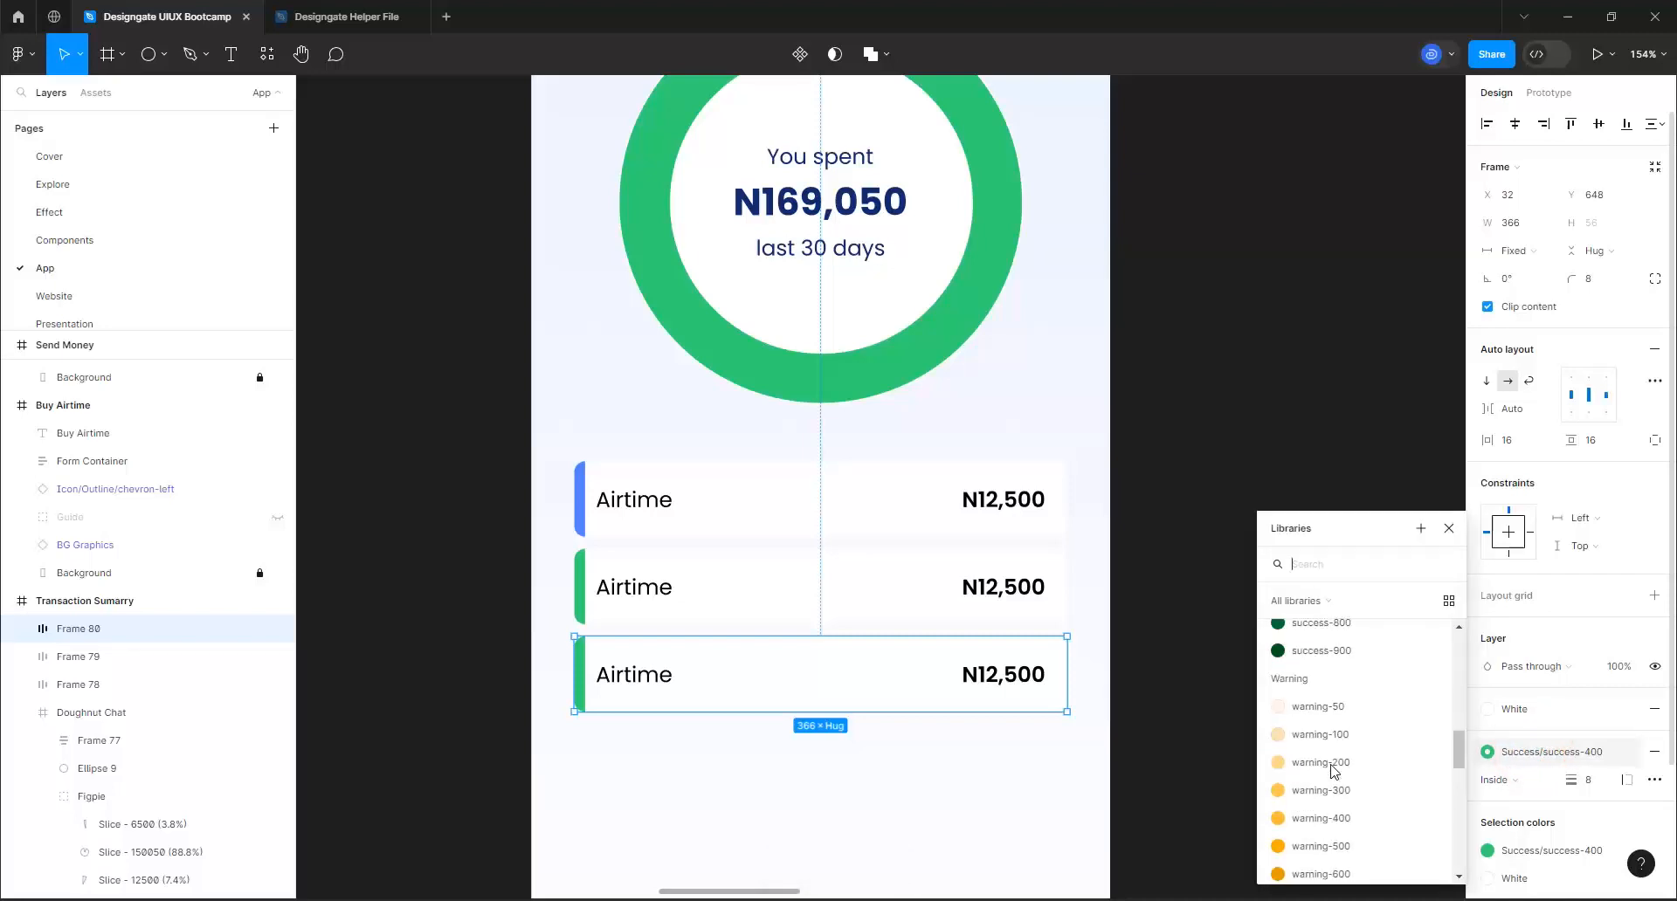
left_click(1325, 812)
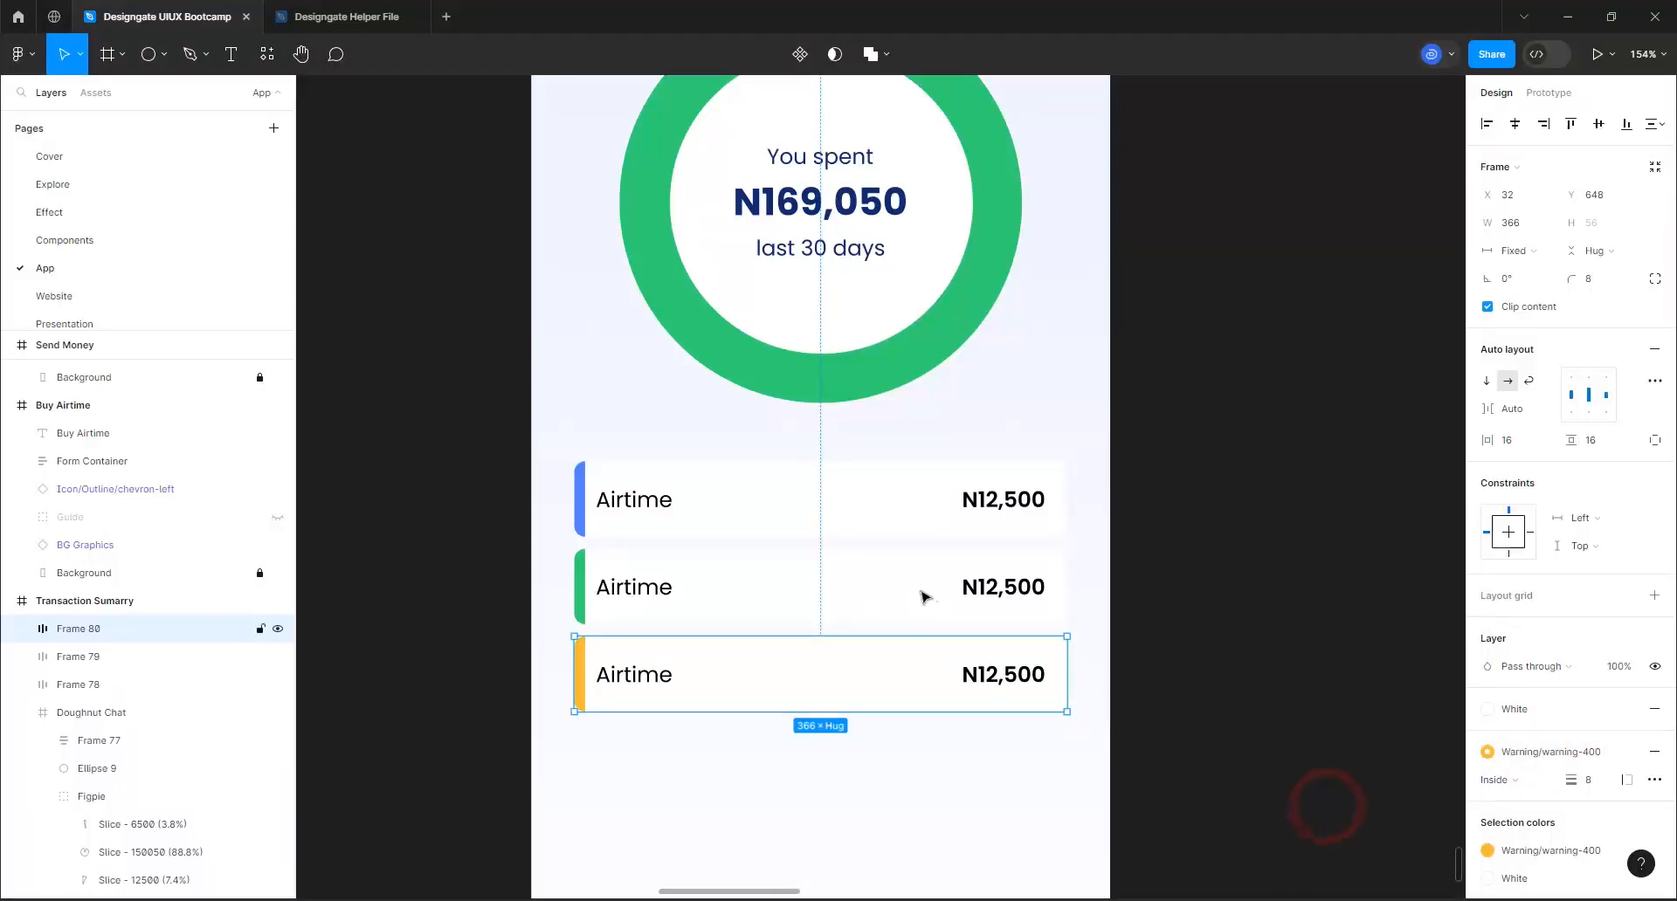
Change the label of the green-striped second row to "Cash Transfer"
double_click(980, 590)
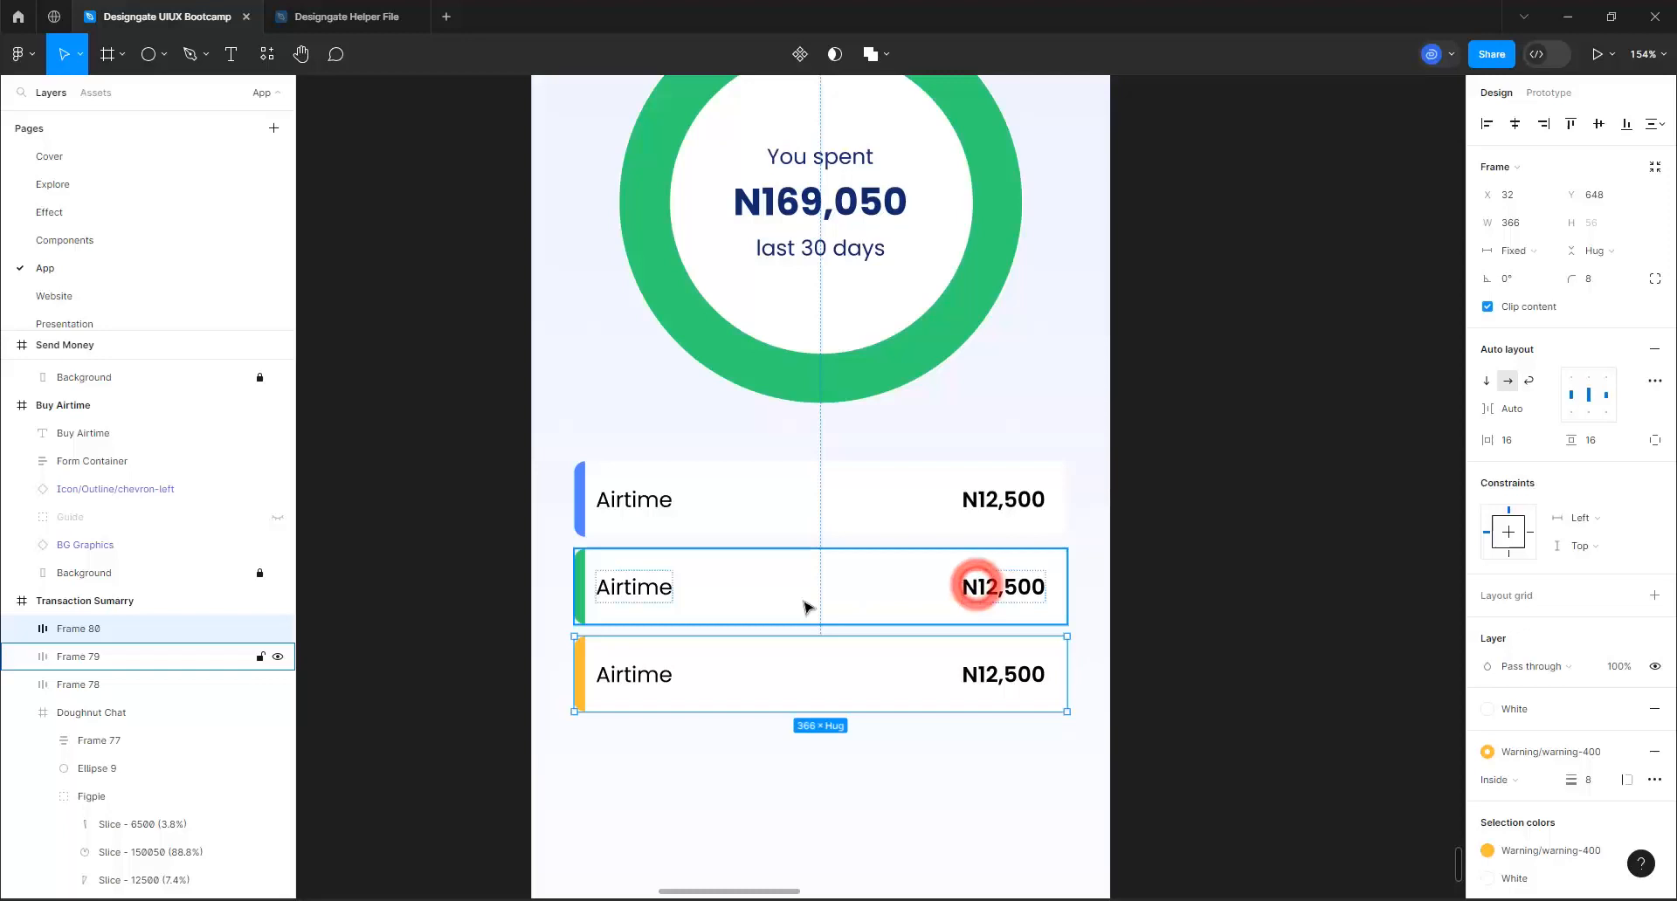
double_click(647, 587)
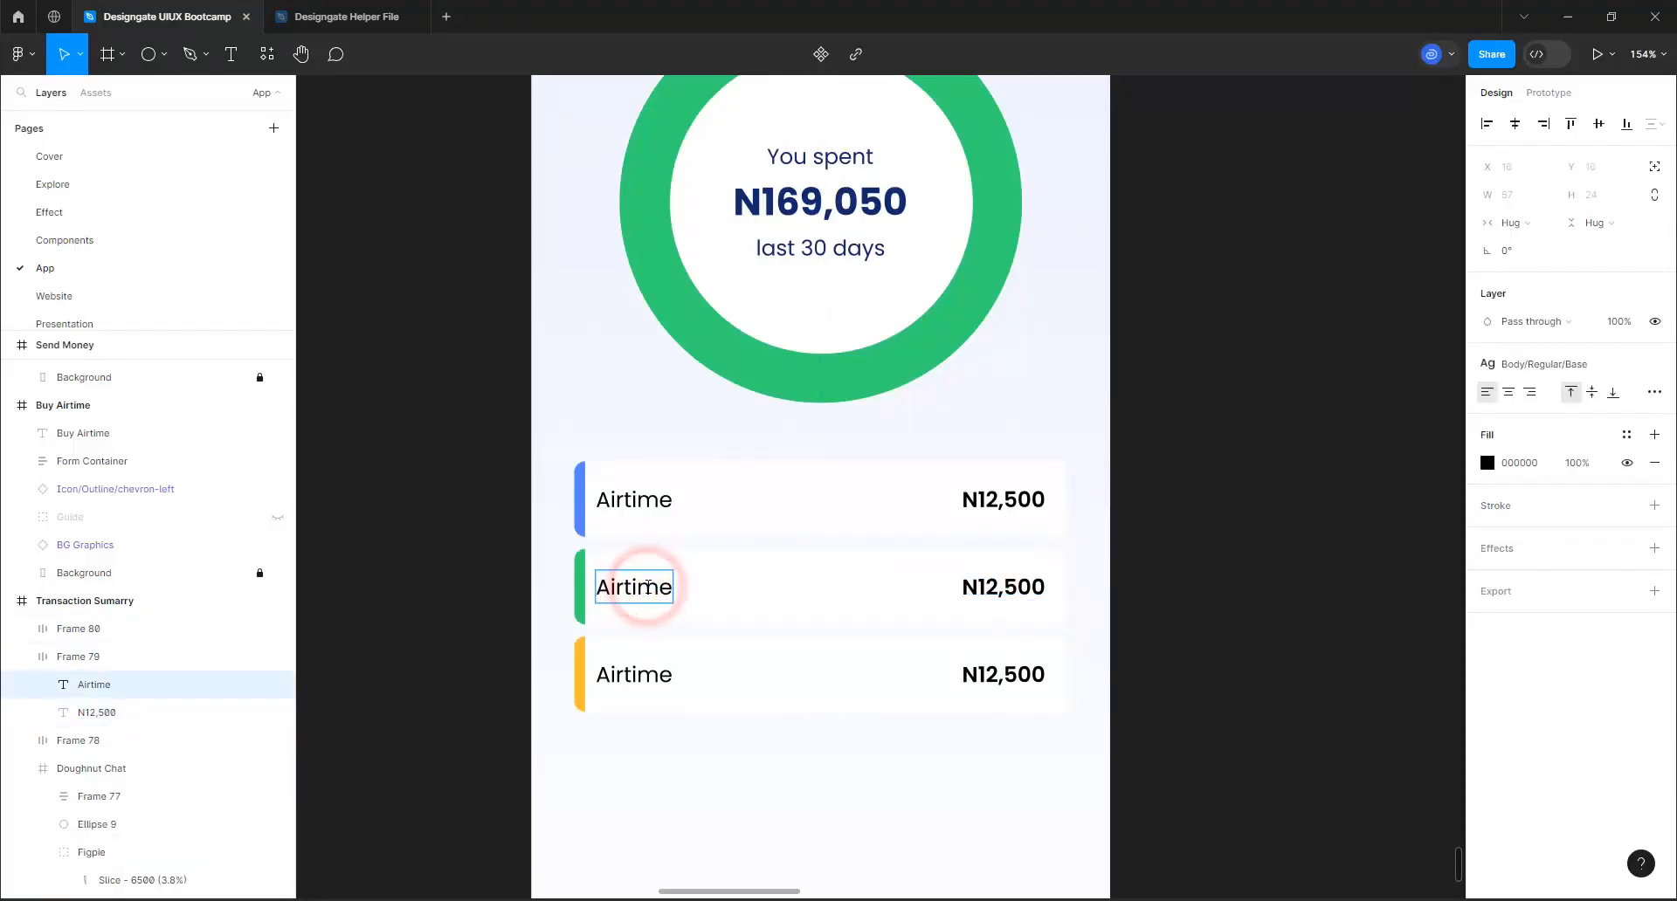
type("T")
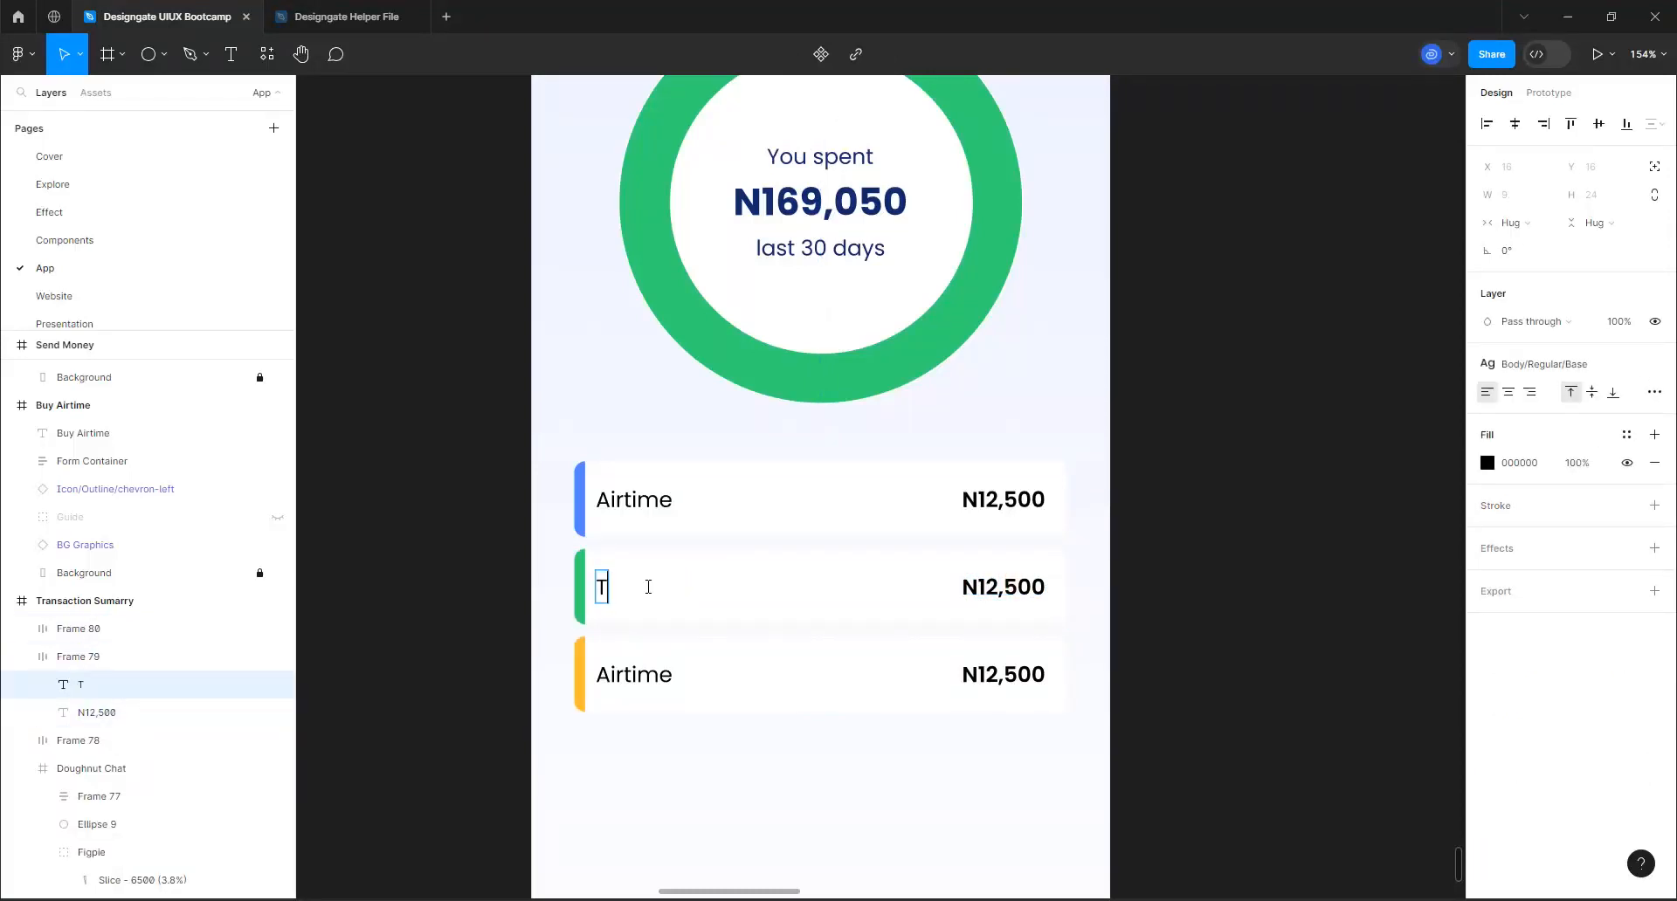
key("BackSpace")
type("Cash Transfer")
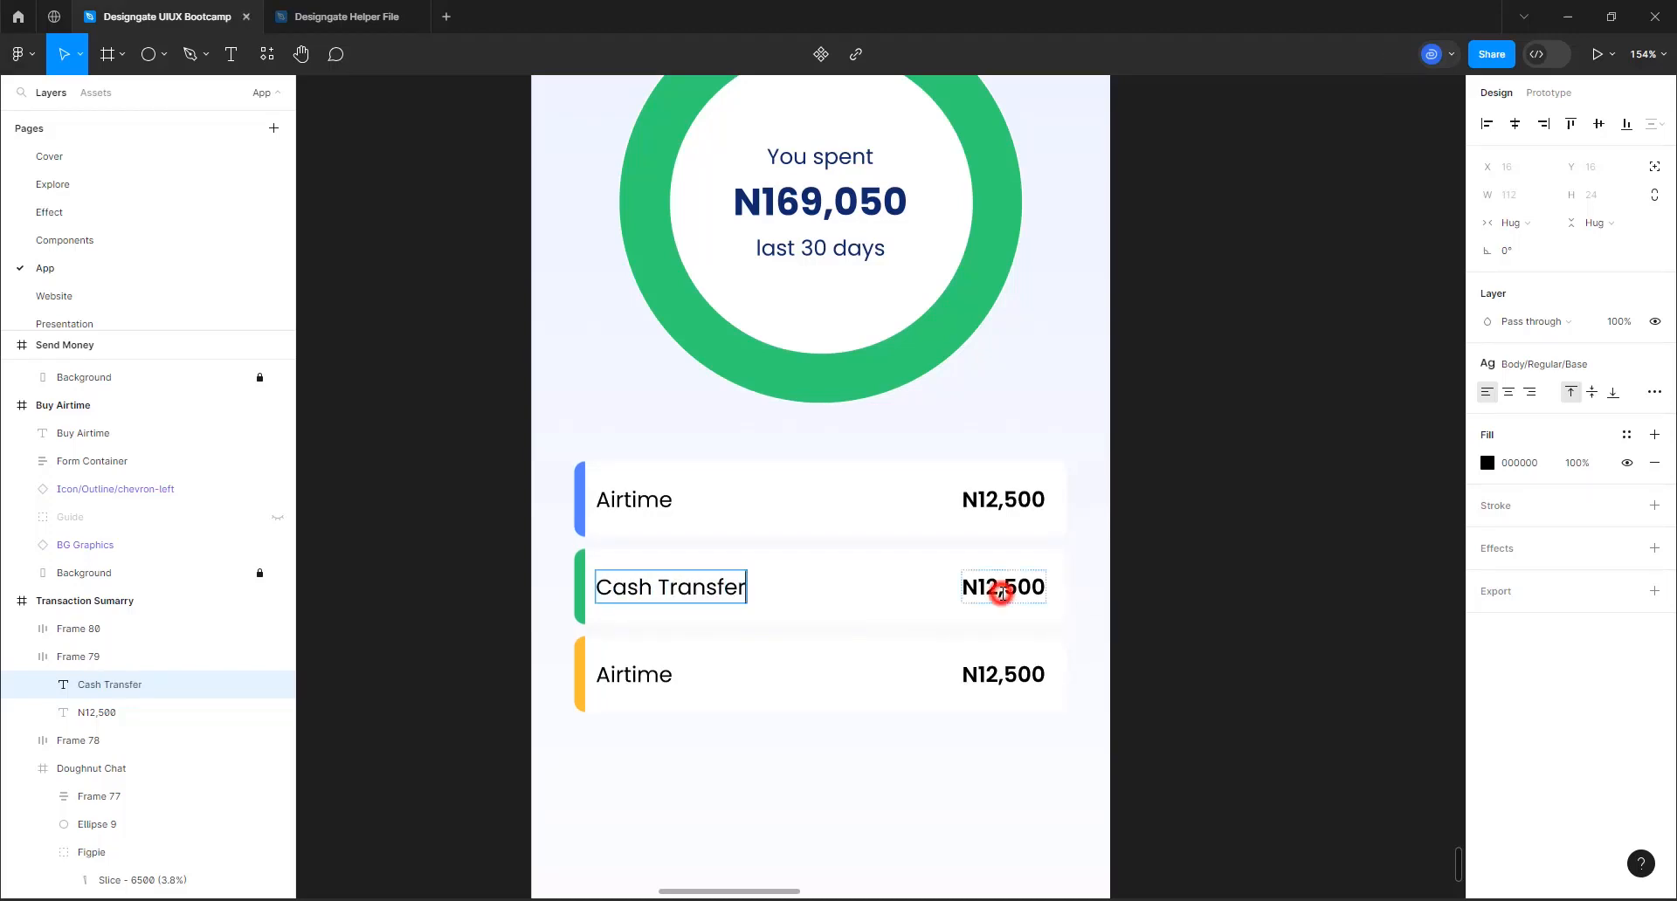
Set the amount in the Cash Transfer row to N150,050
left_click(1001, 592)
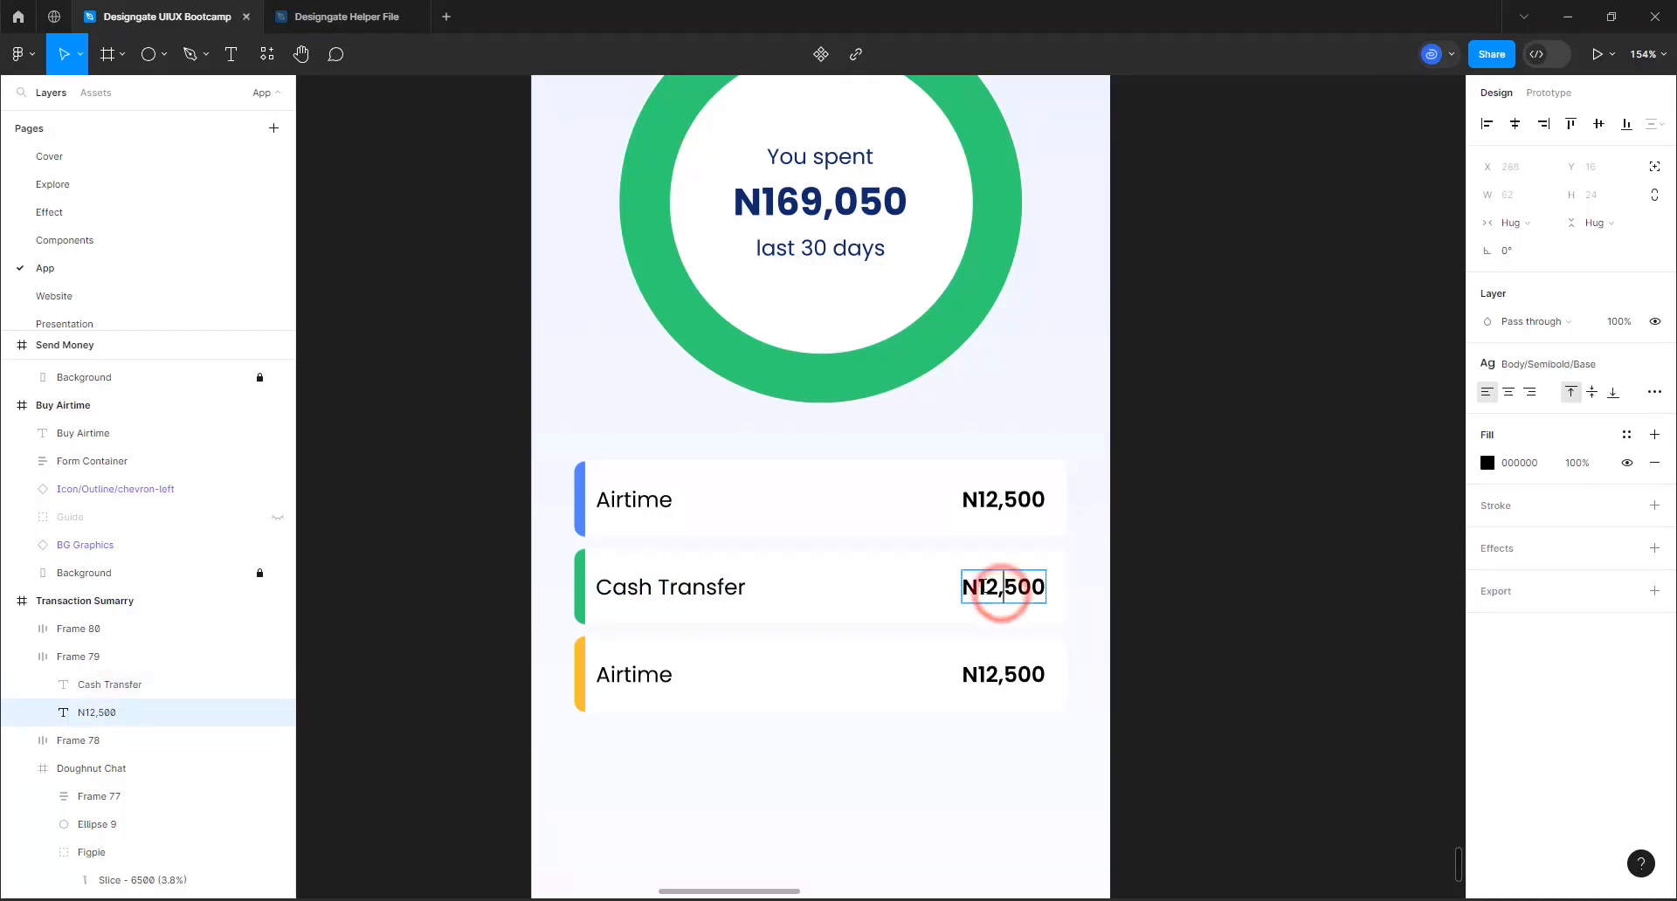
key("ctrl+a")
type("N")
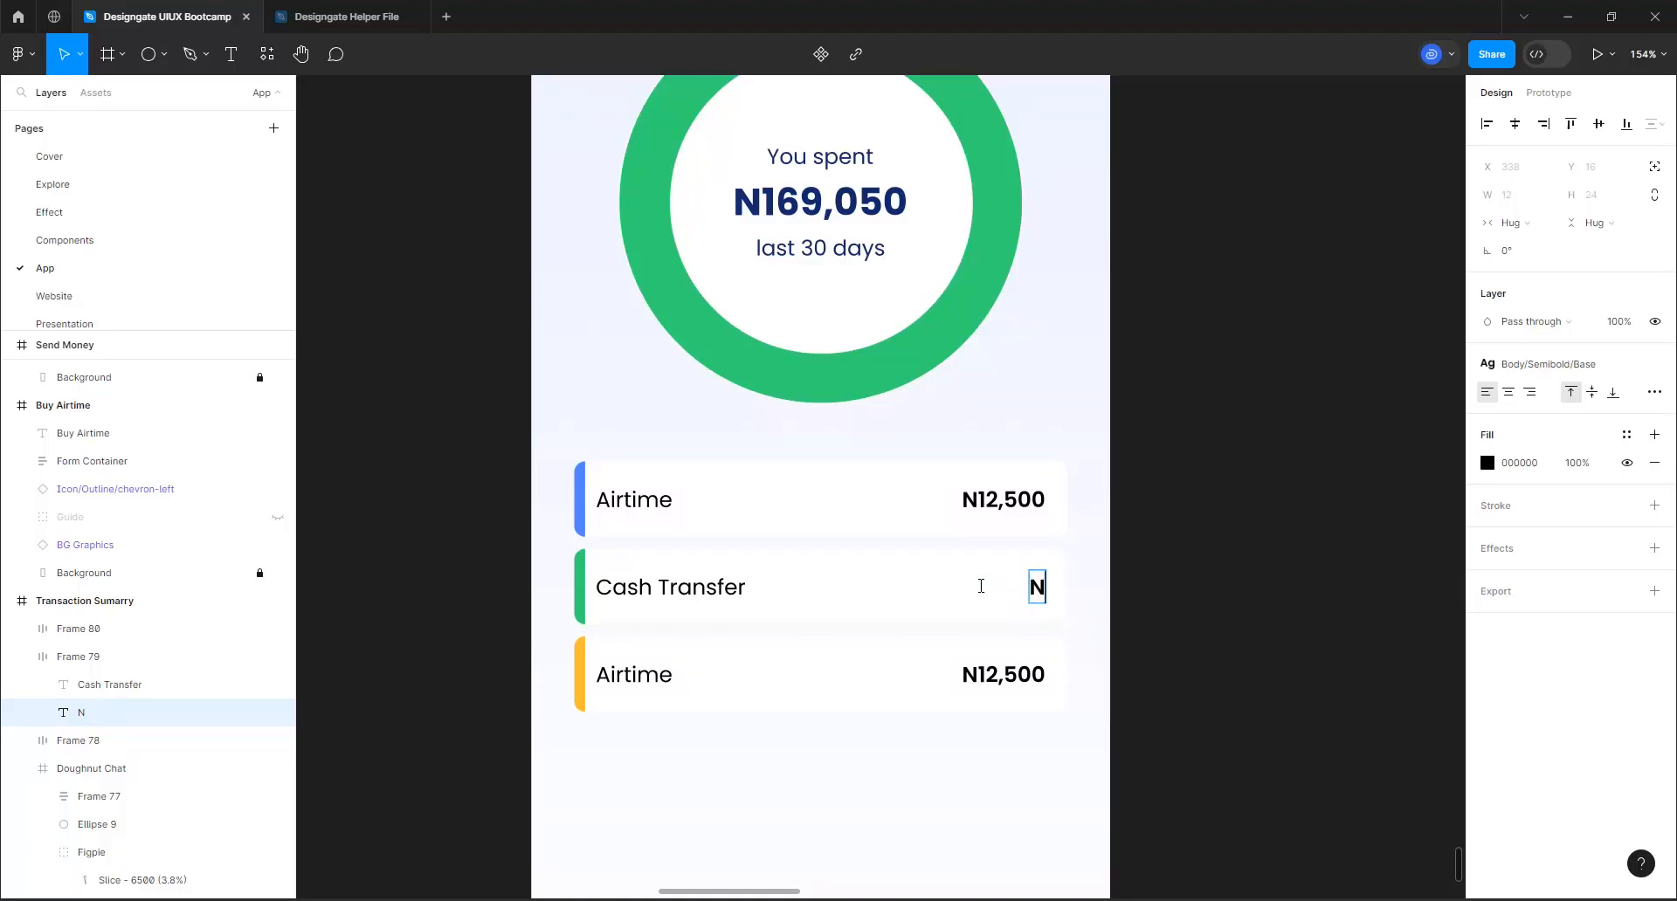
type("150,050")
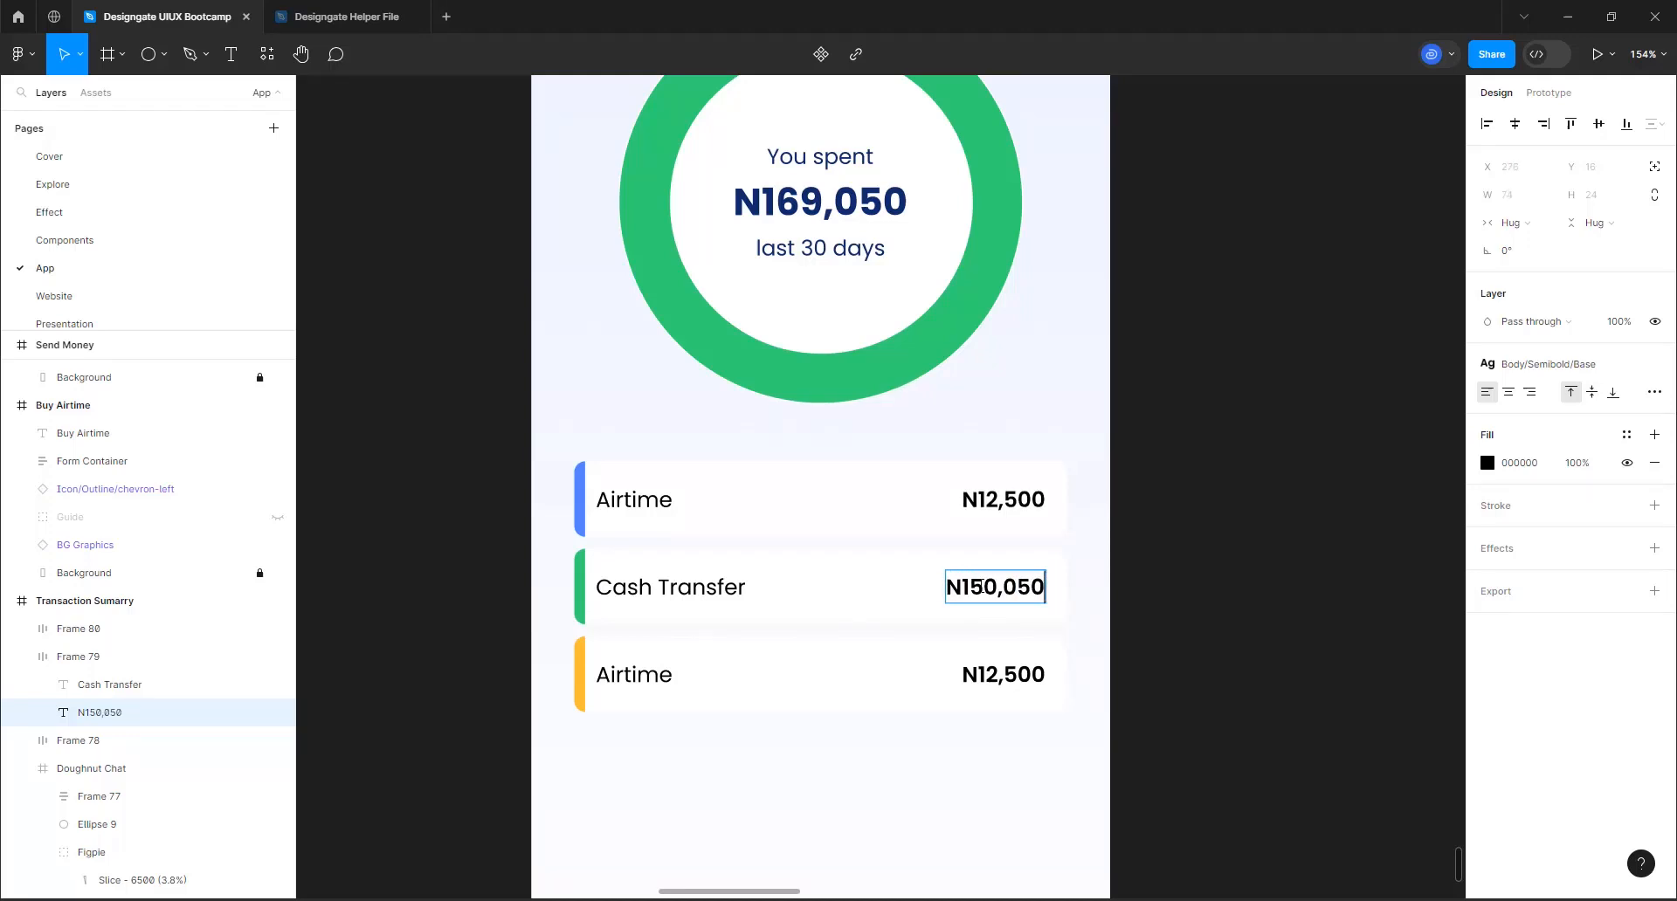
left_click(1235, 601)
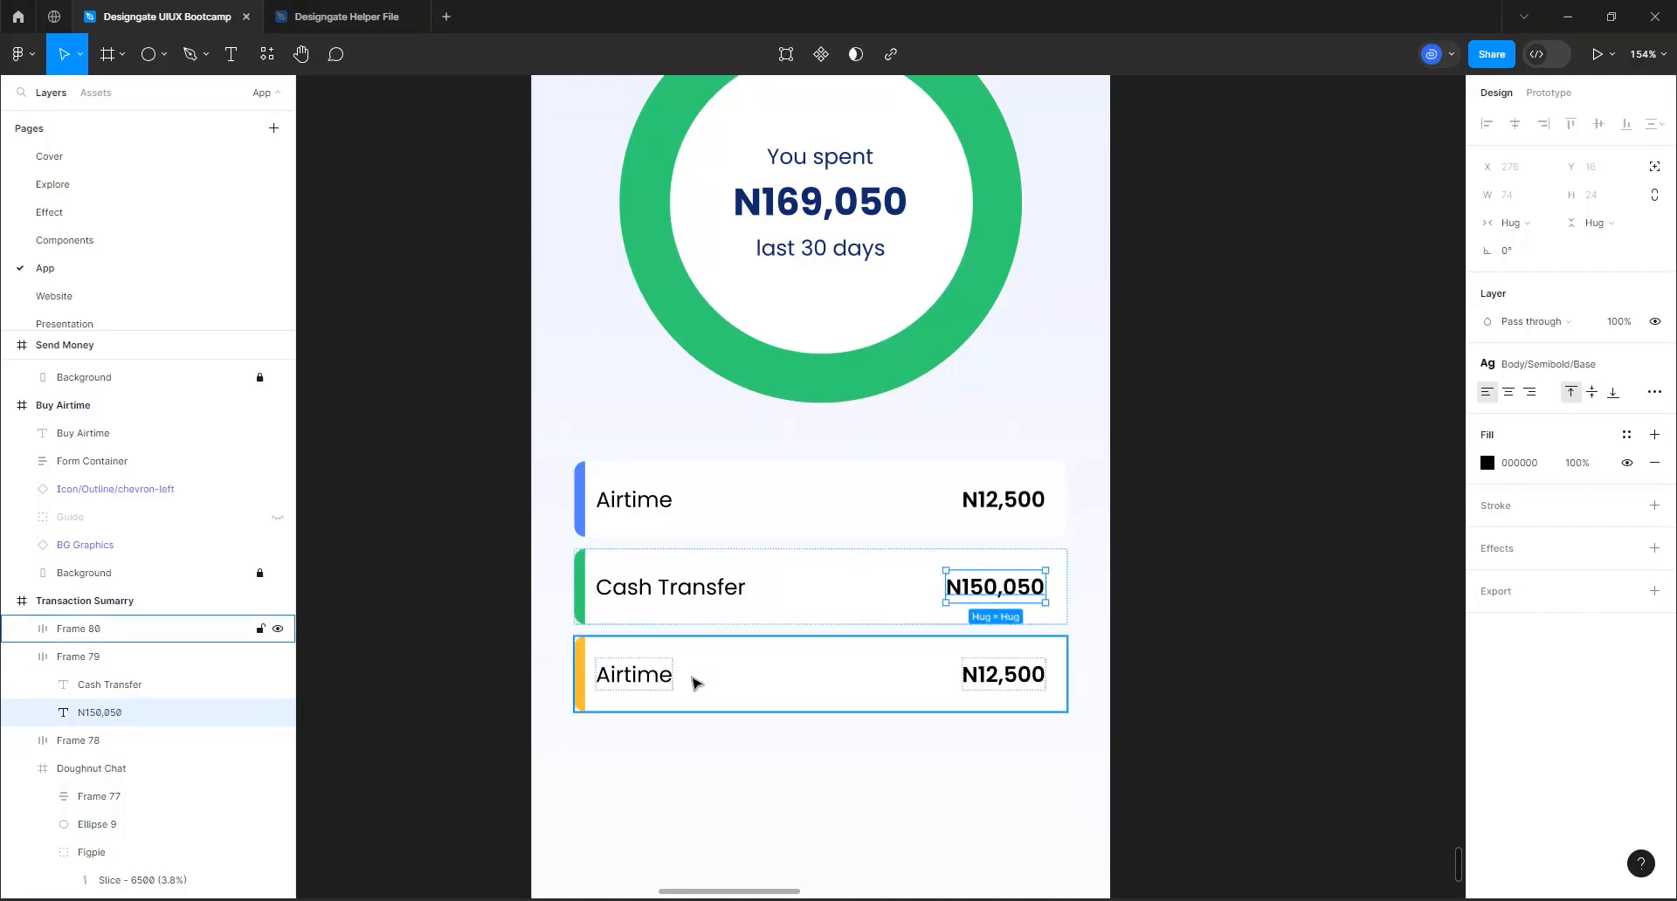
Change the label of the orange-striped third row to "Utility Payment"
left_click(625, 684)
left_click(625, 684)
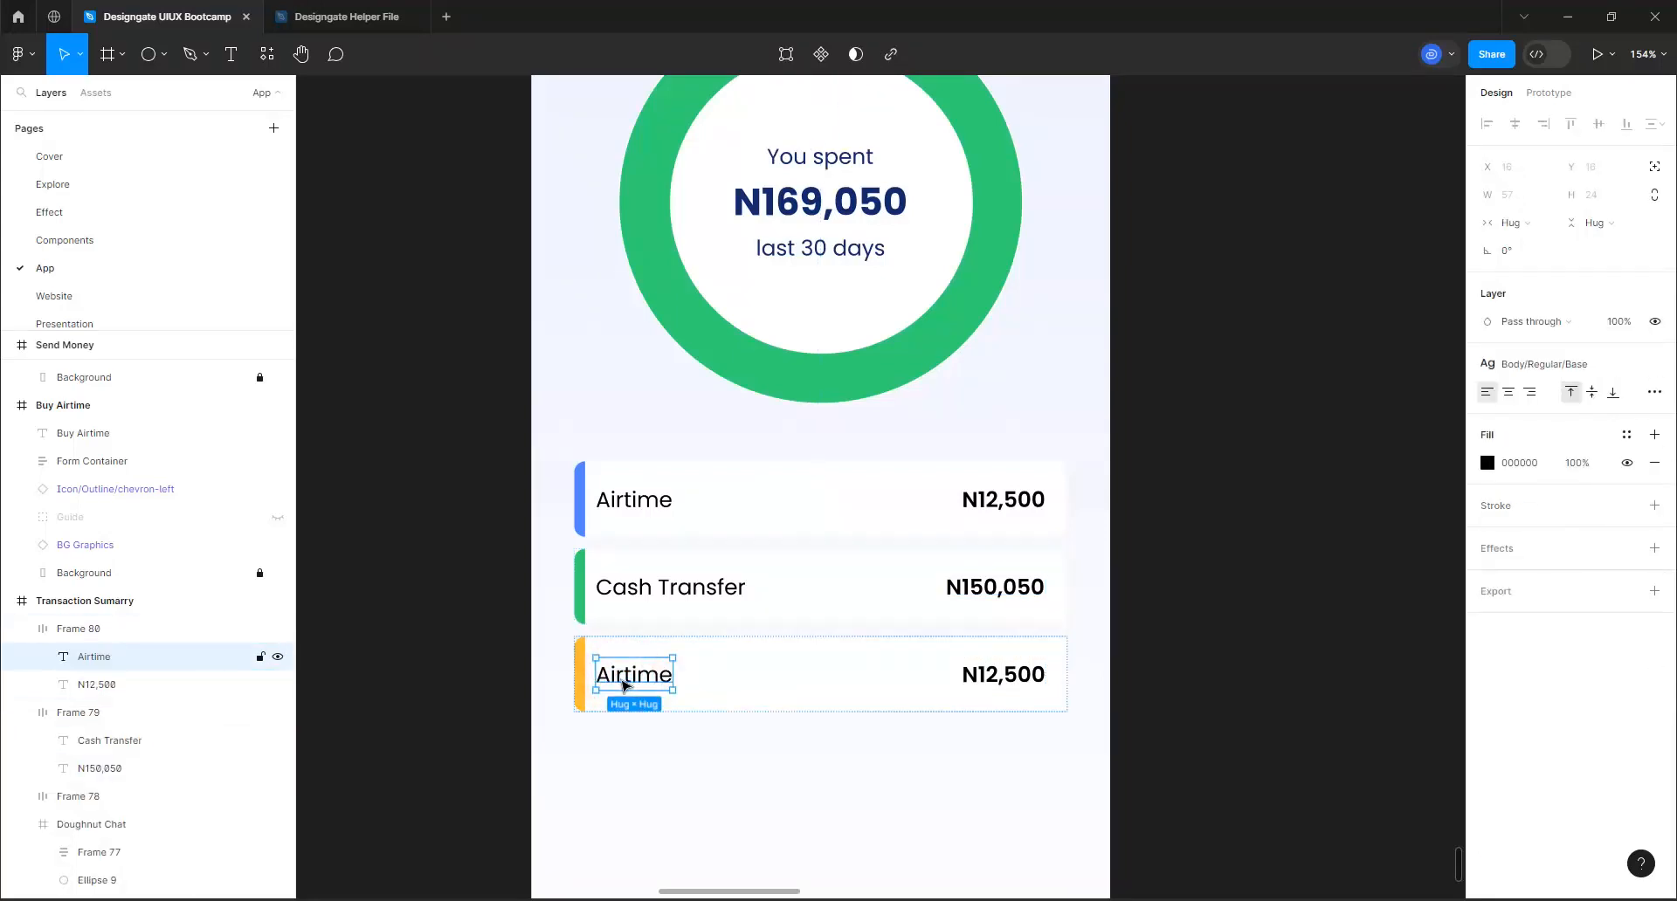
double_click(625, 684)
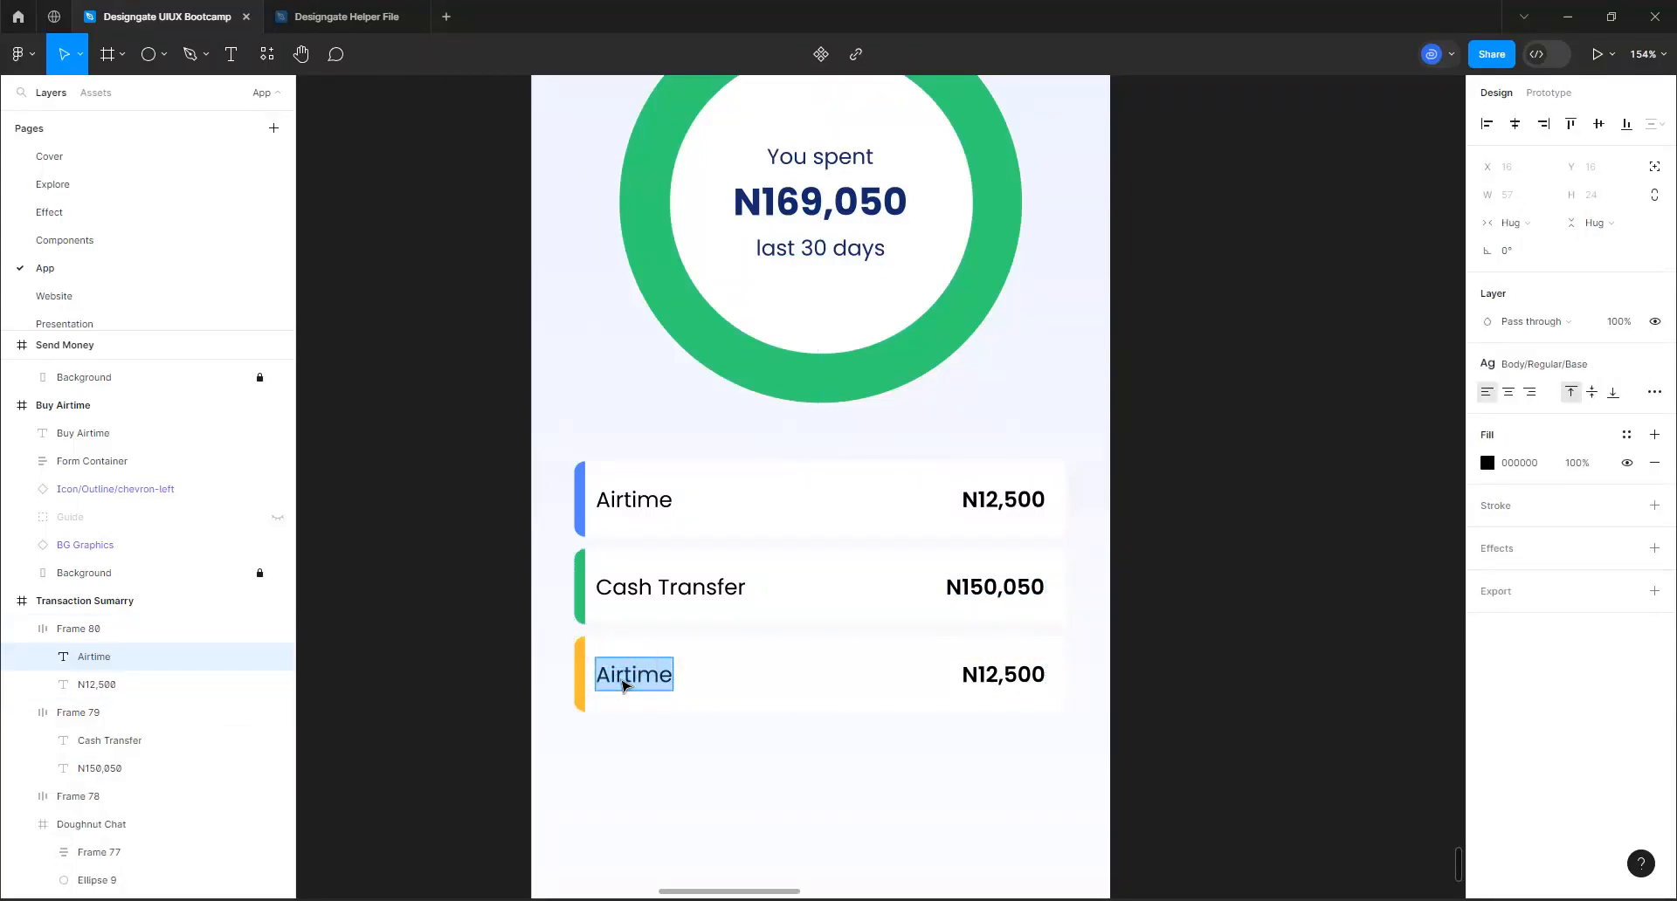
type("Utility")
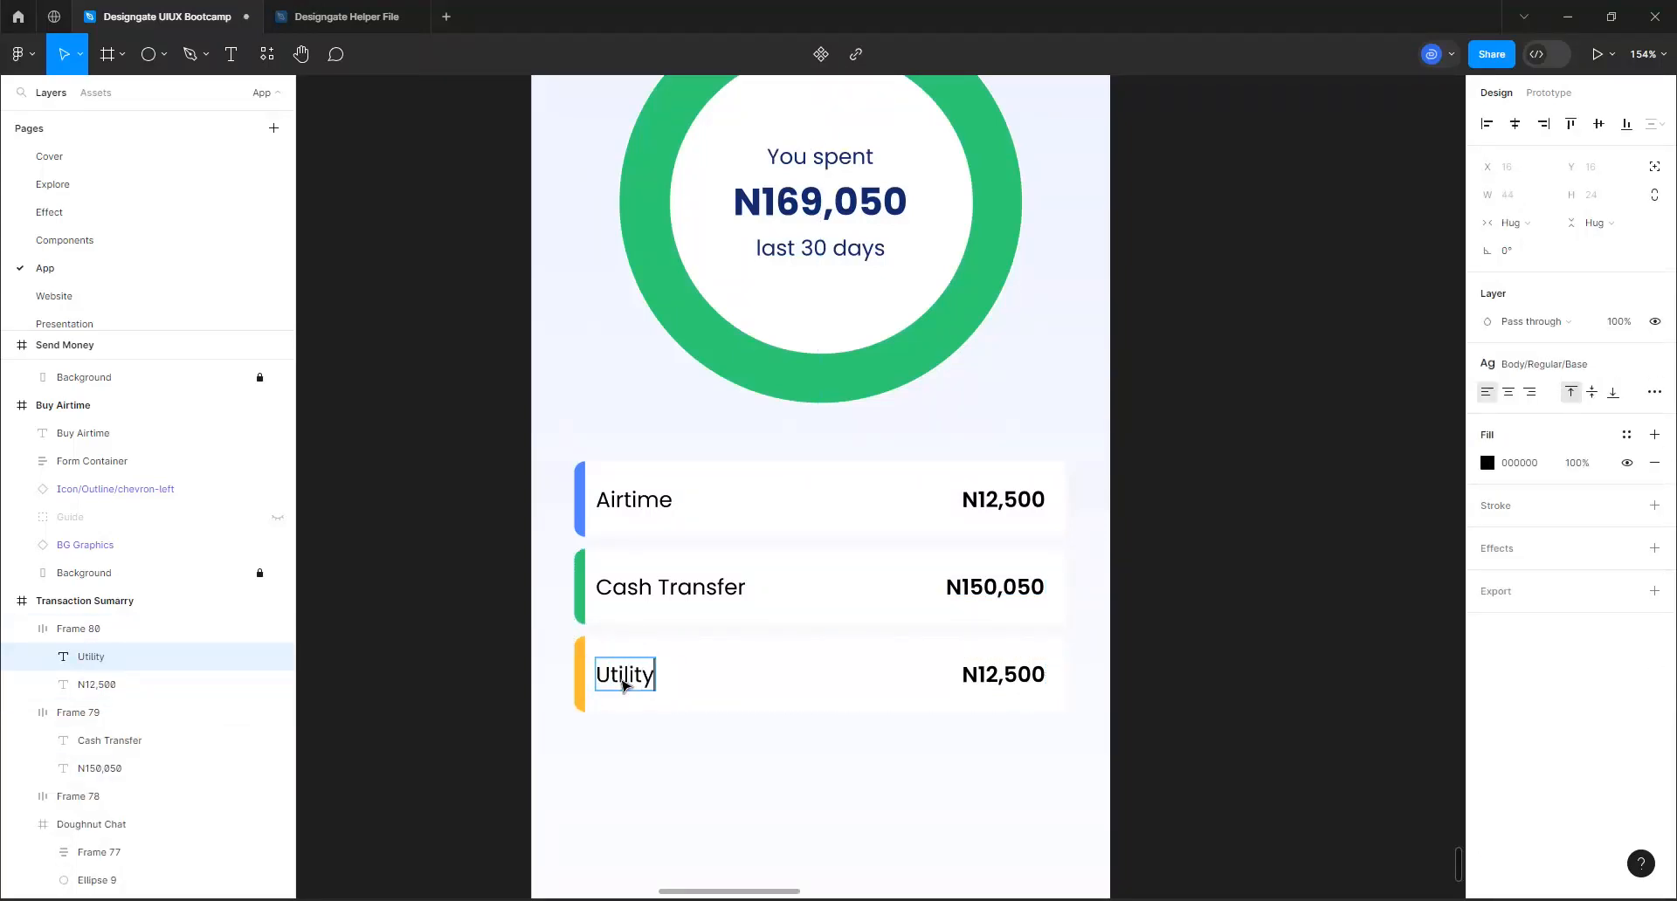
type(" Pyame")
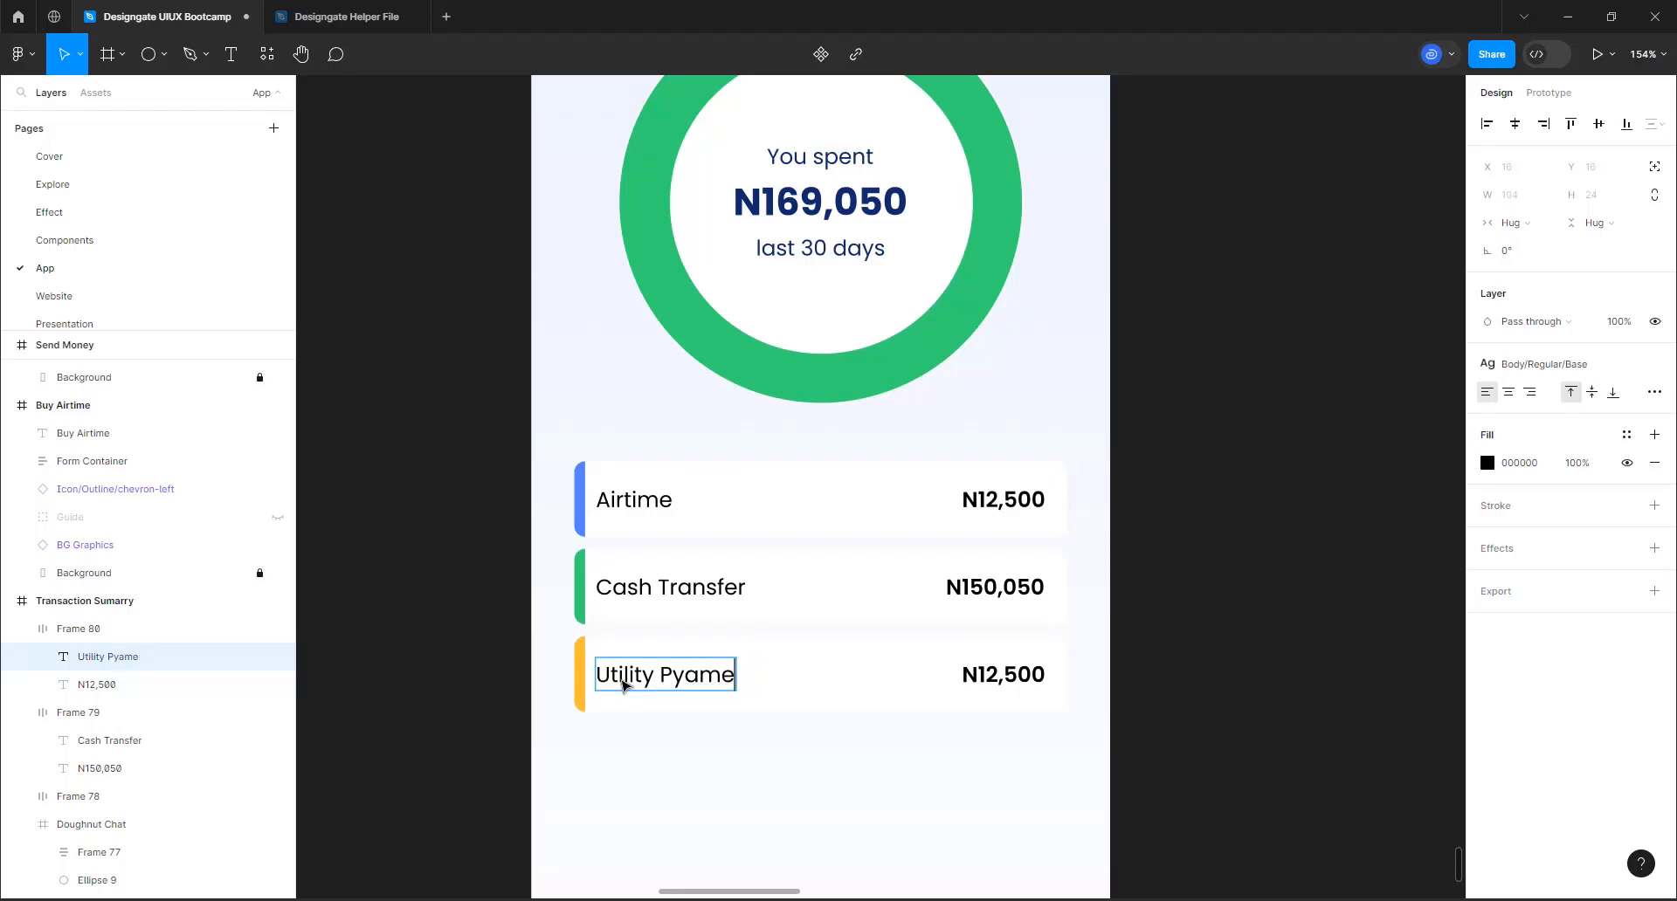
key("BackSpace")
key("BackSpace")
key("BackSpace")
key("BackSpace")
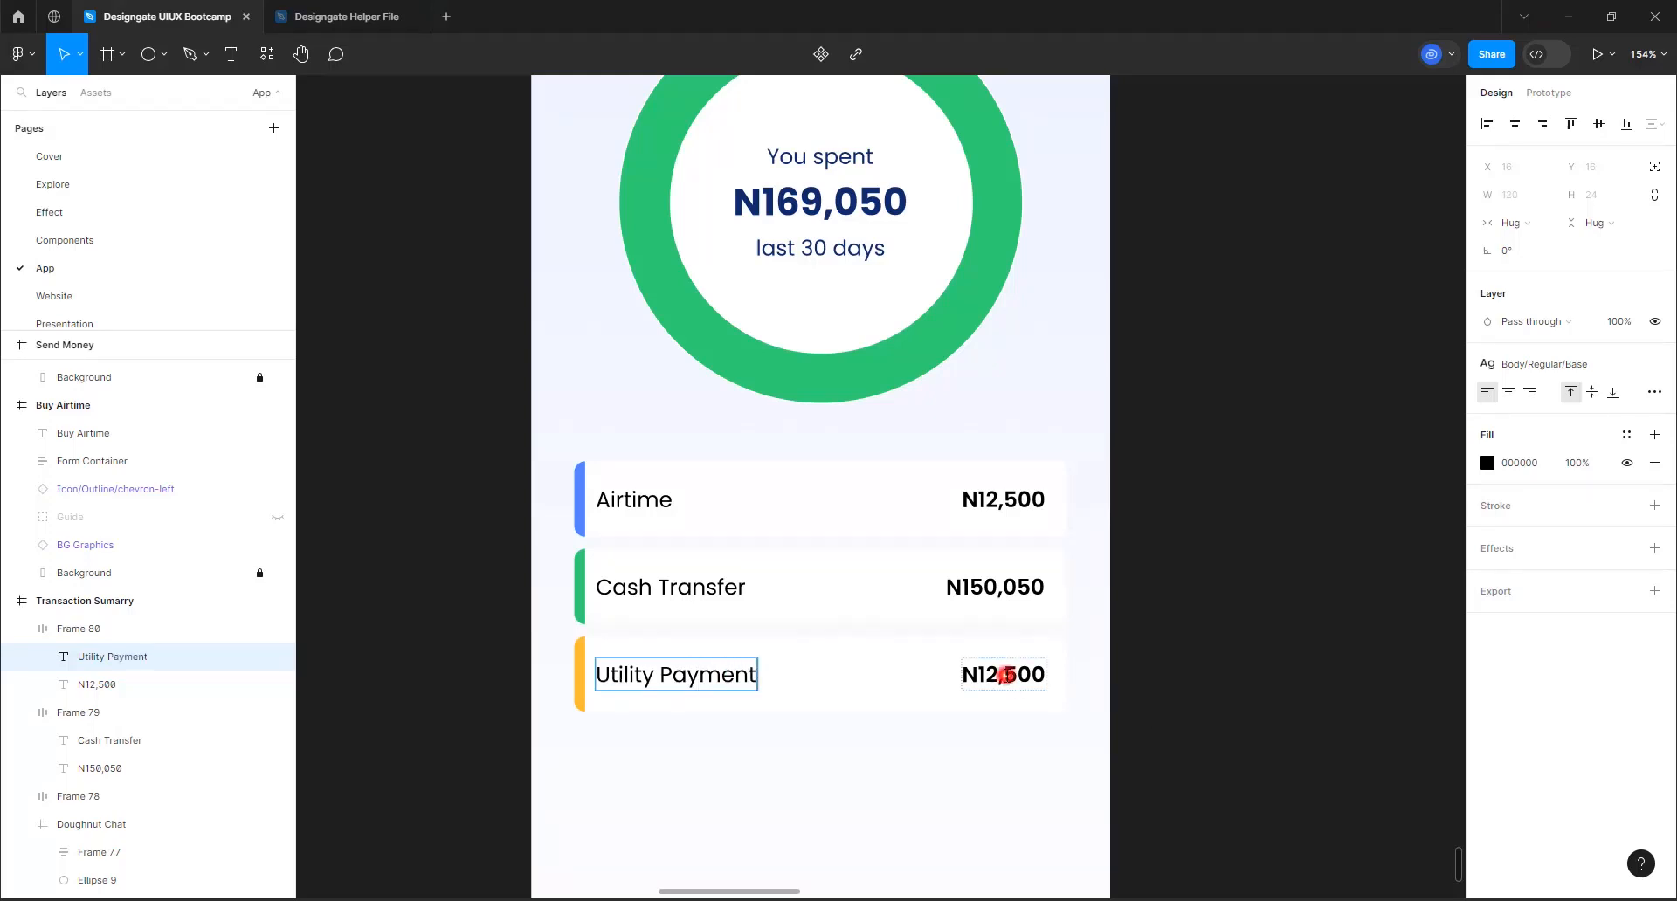
Set the amount in the Utility Payment row to N6,500
double_click(1006, 674)
type("N")
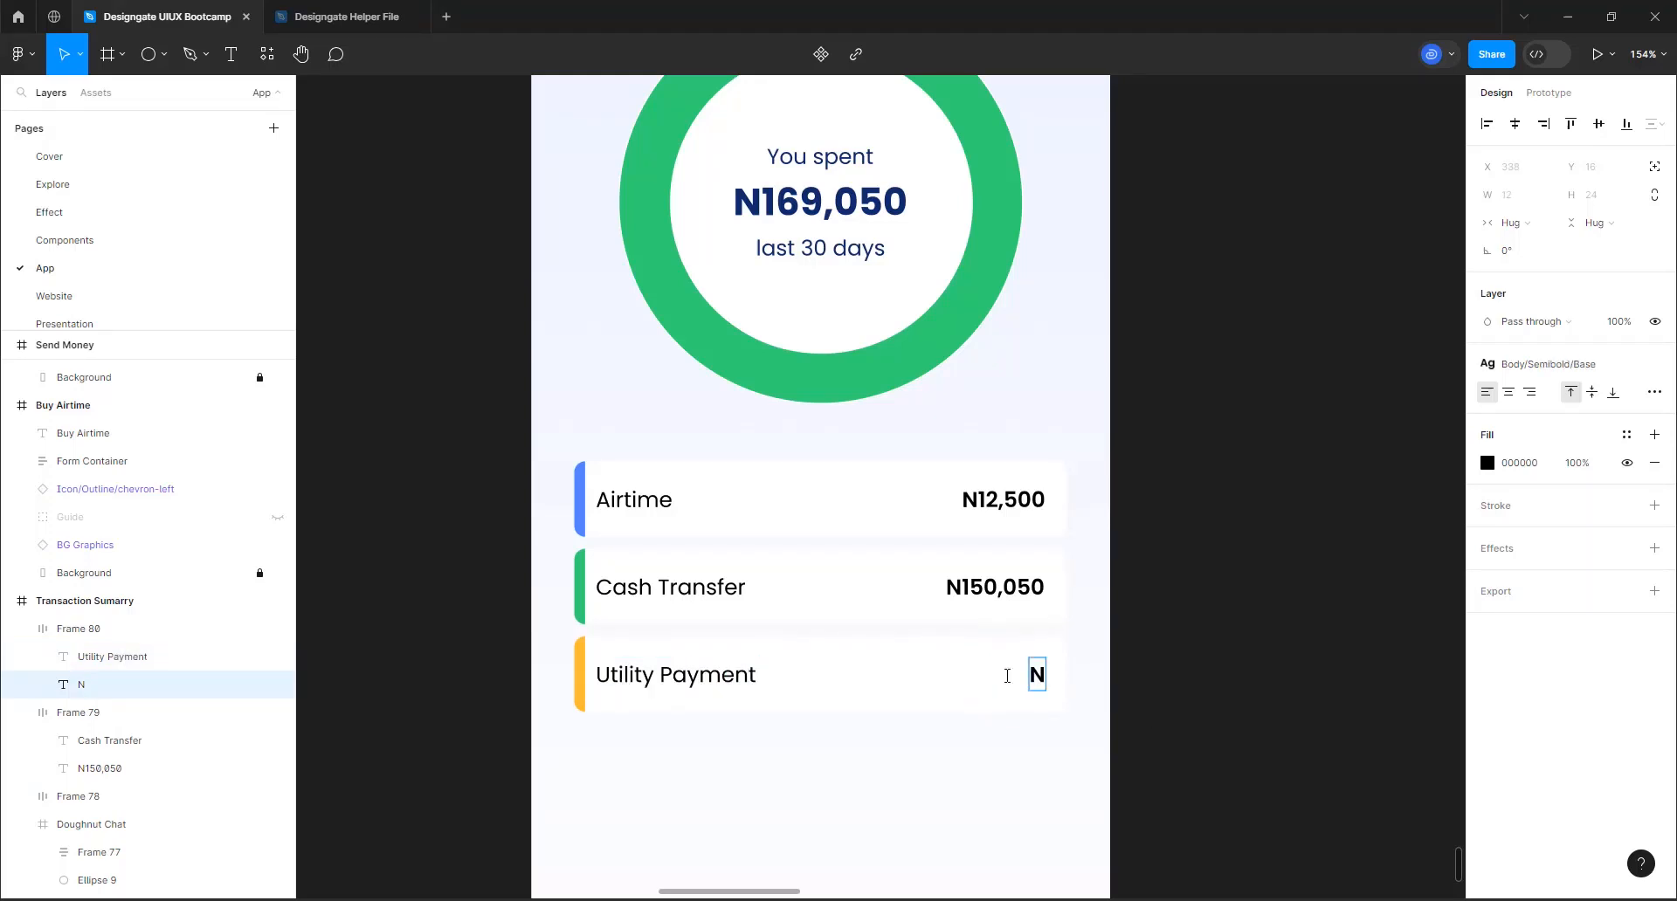
type("6,500")
left_click(1175, 533)
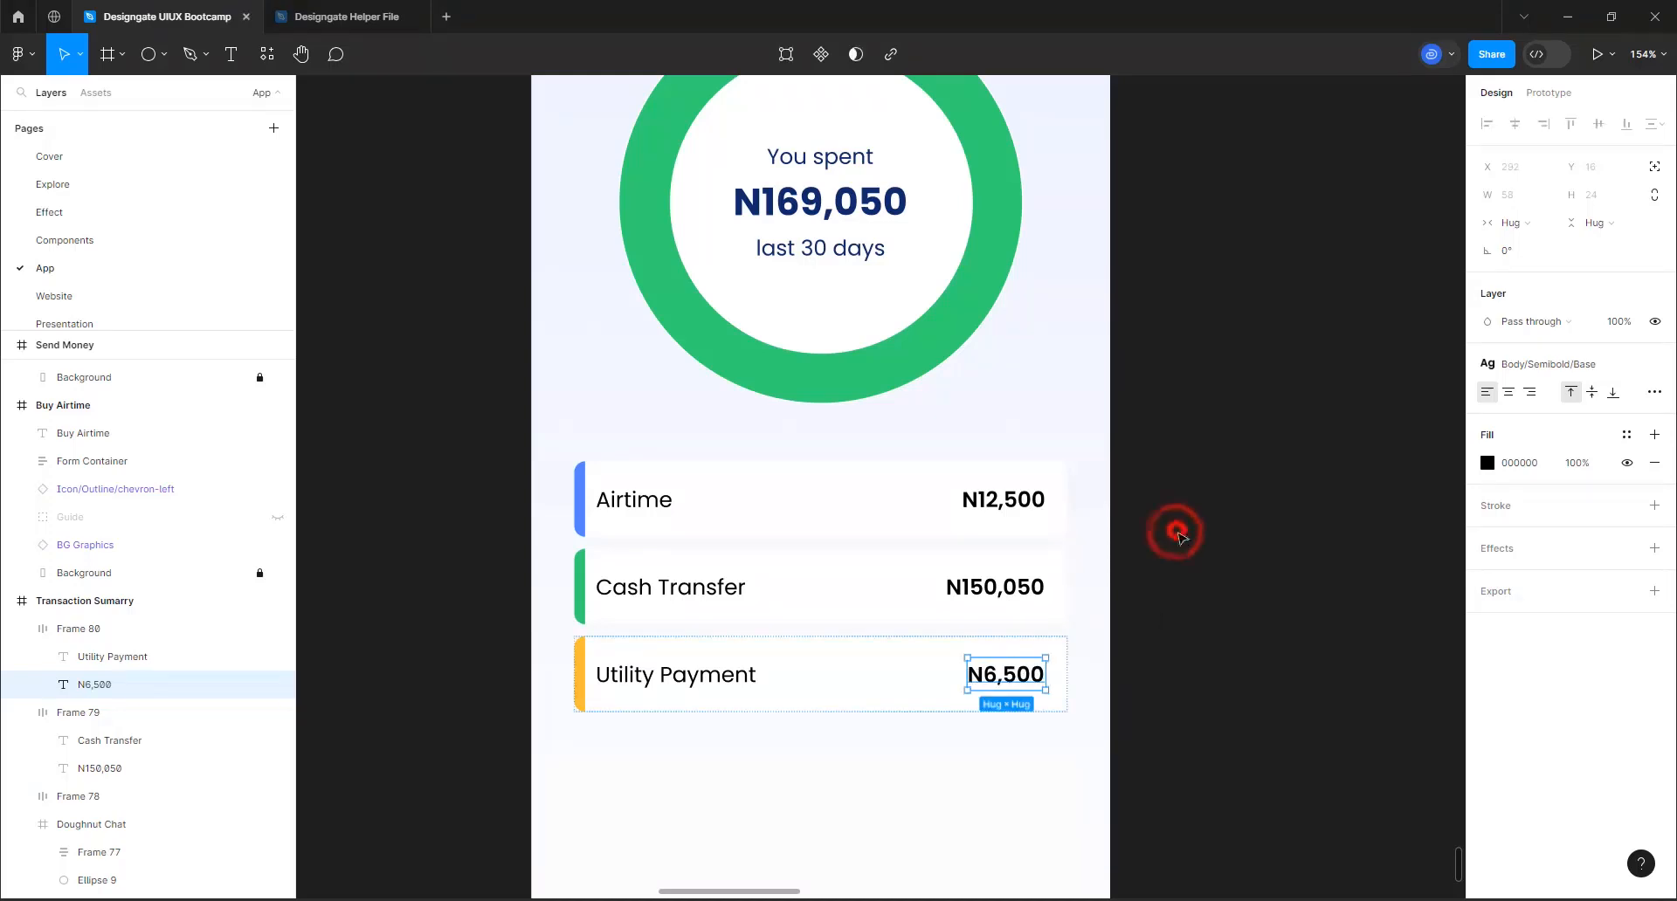
Combine the three category rows in a vertical auto layout with a spacing of 8 and move it up to Y 508
left_click(864, 510)
left_click(831, 588, "shift")
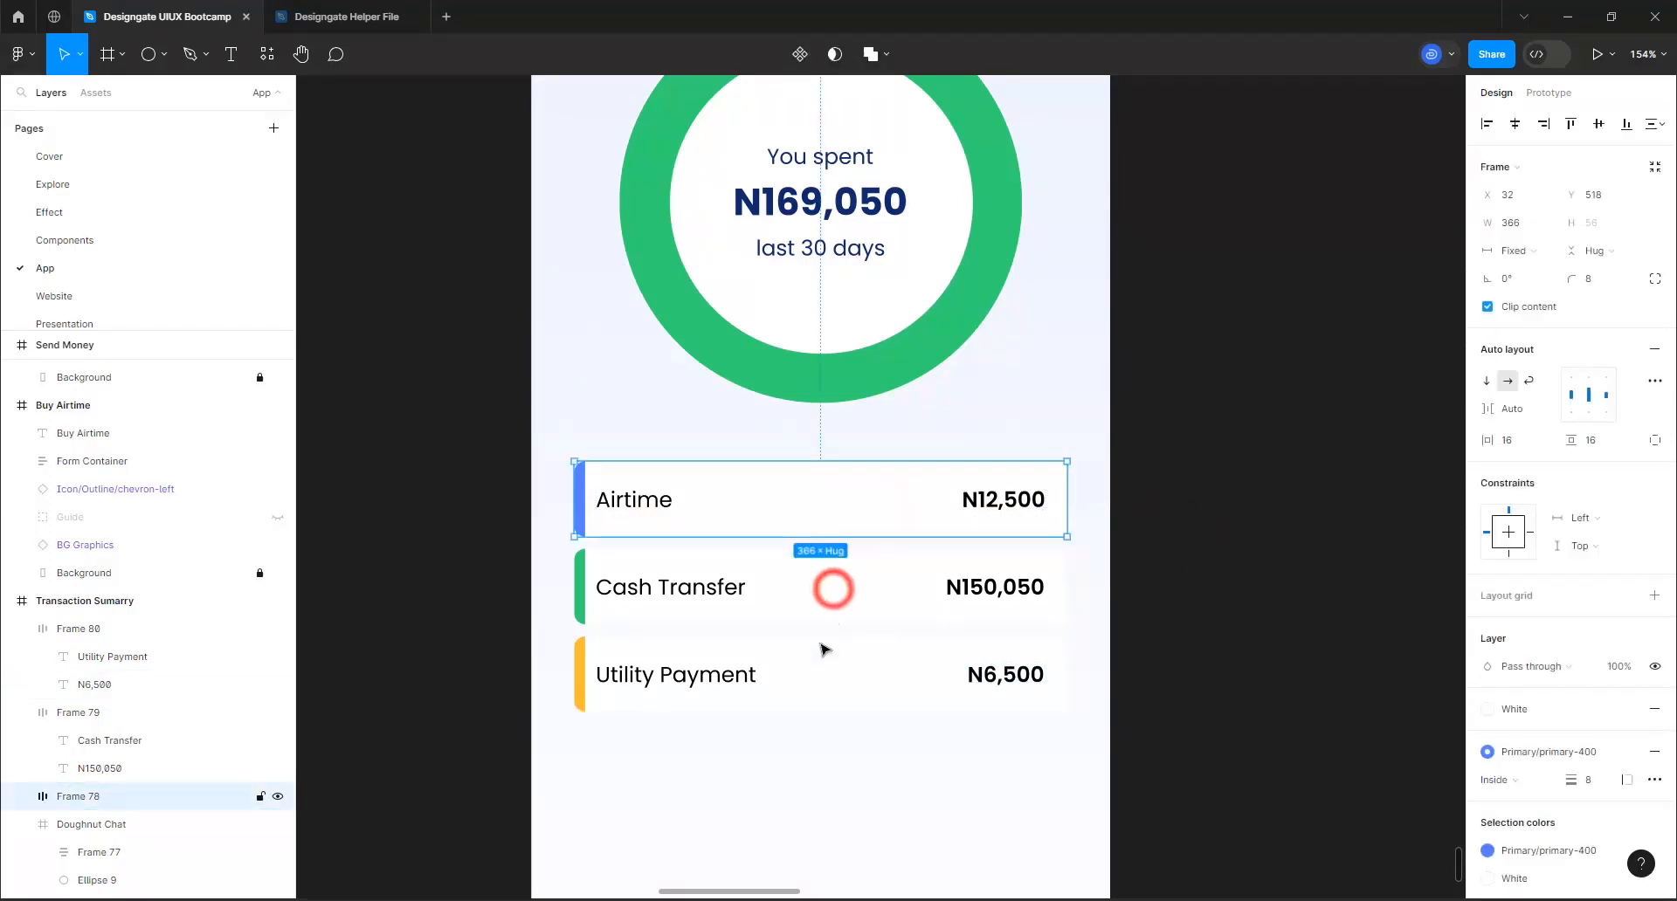
left_click(812, 675, "shift")
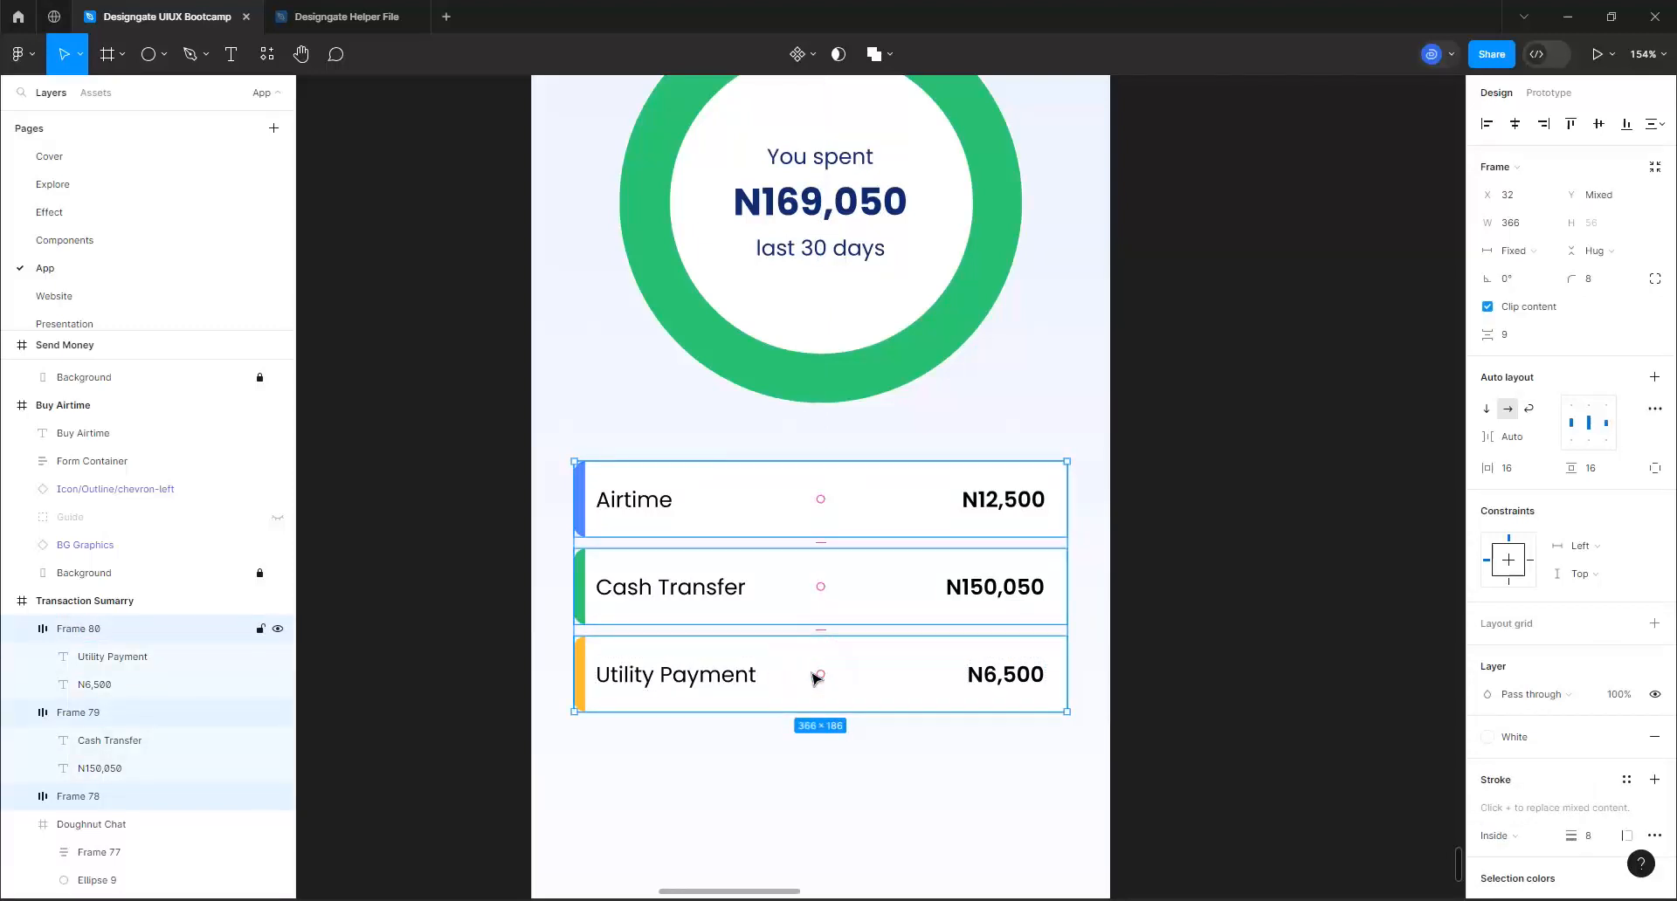
key("shift+a")
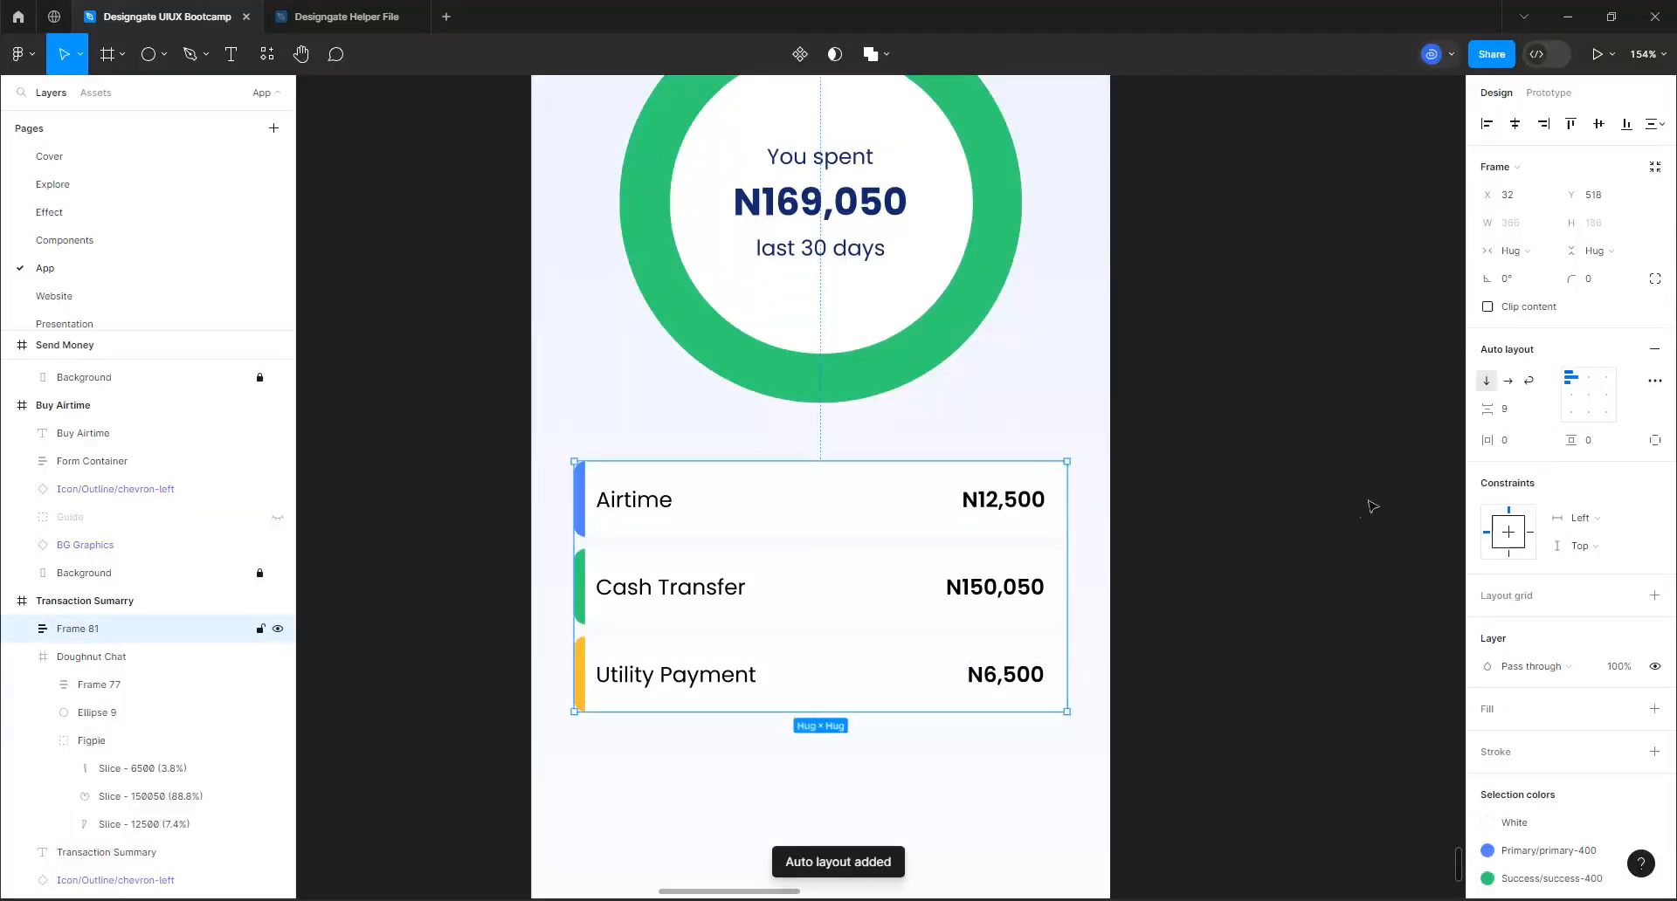
left_click(1505, 410)
type("8")
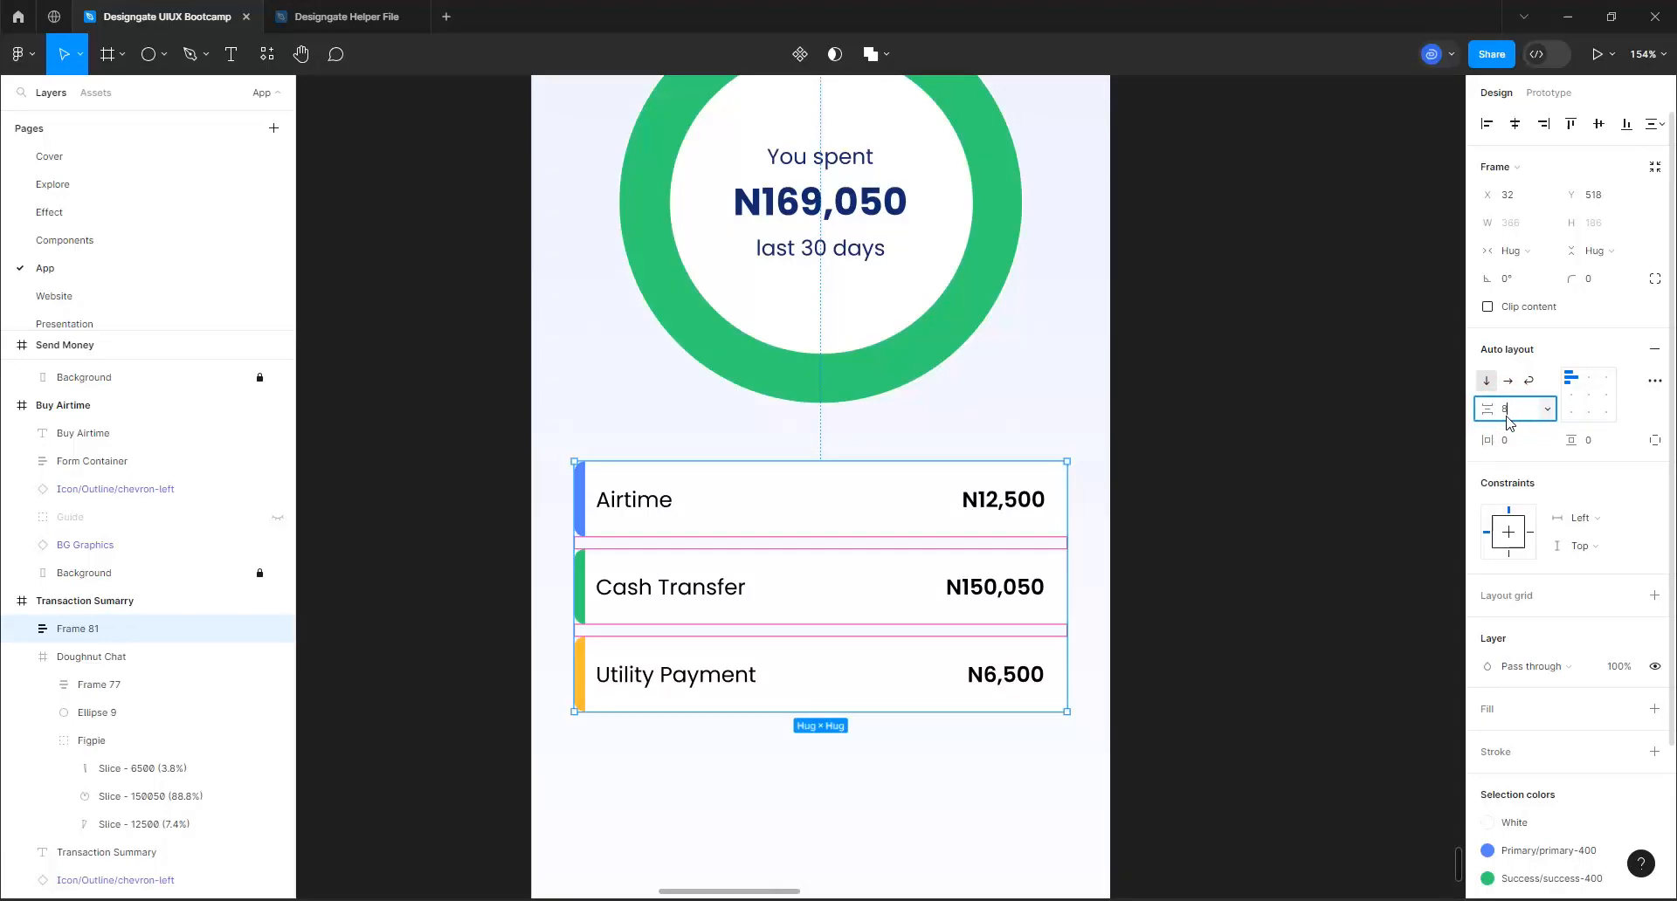
key("Return")
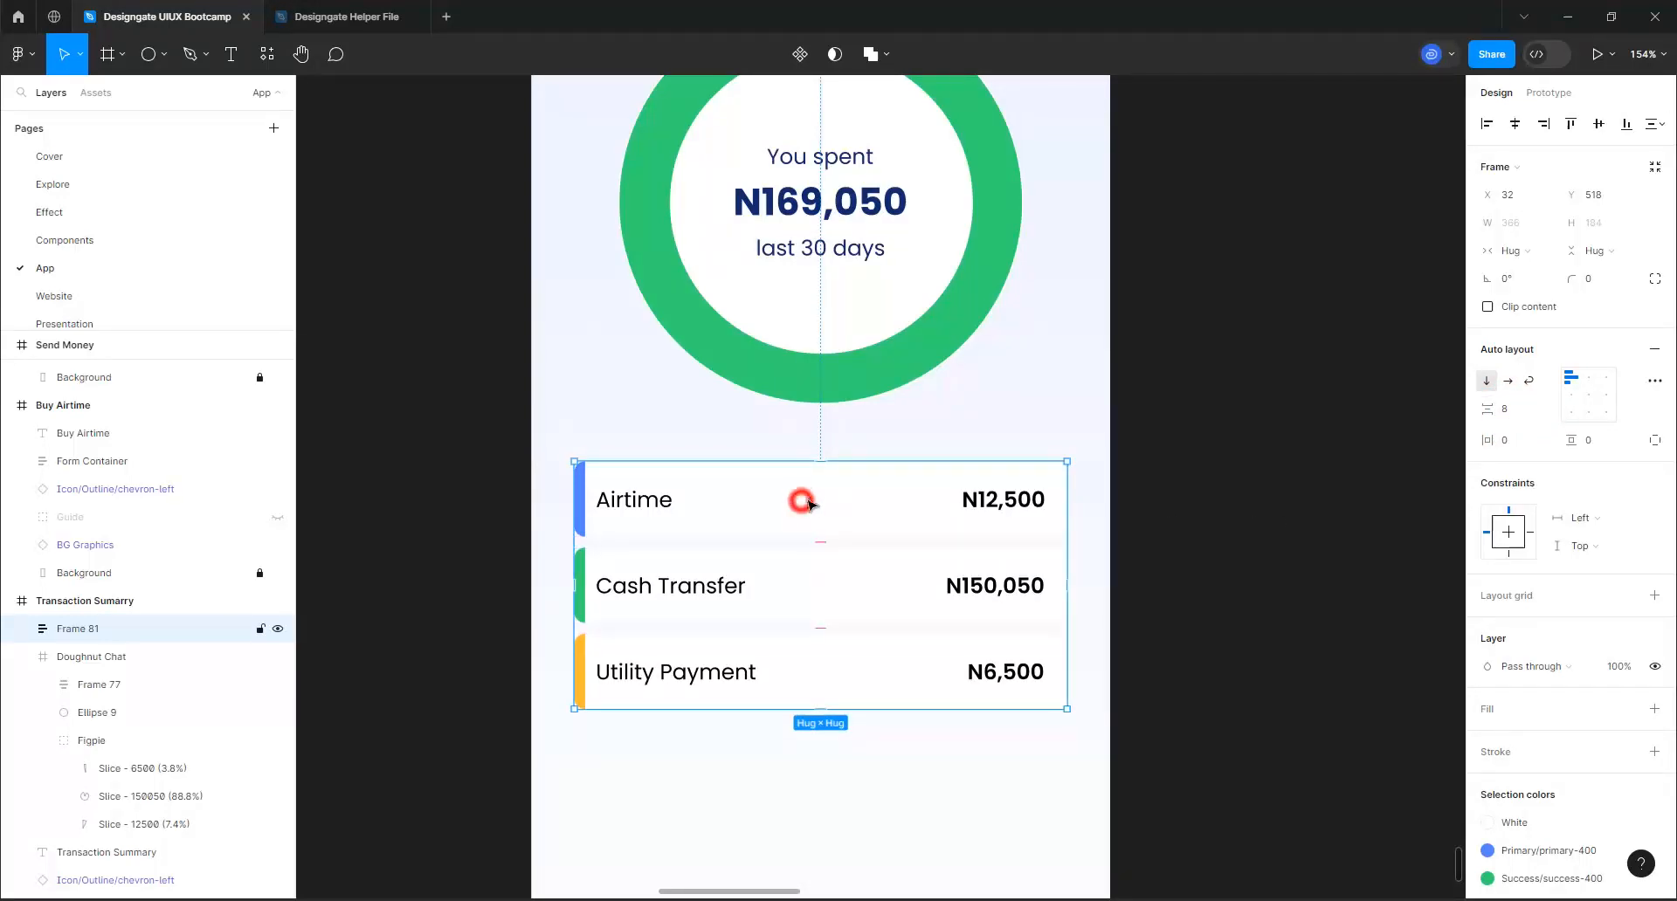
left_click_drag(809, 504, 814, 495)
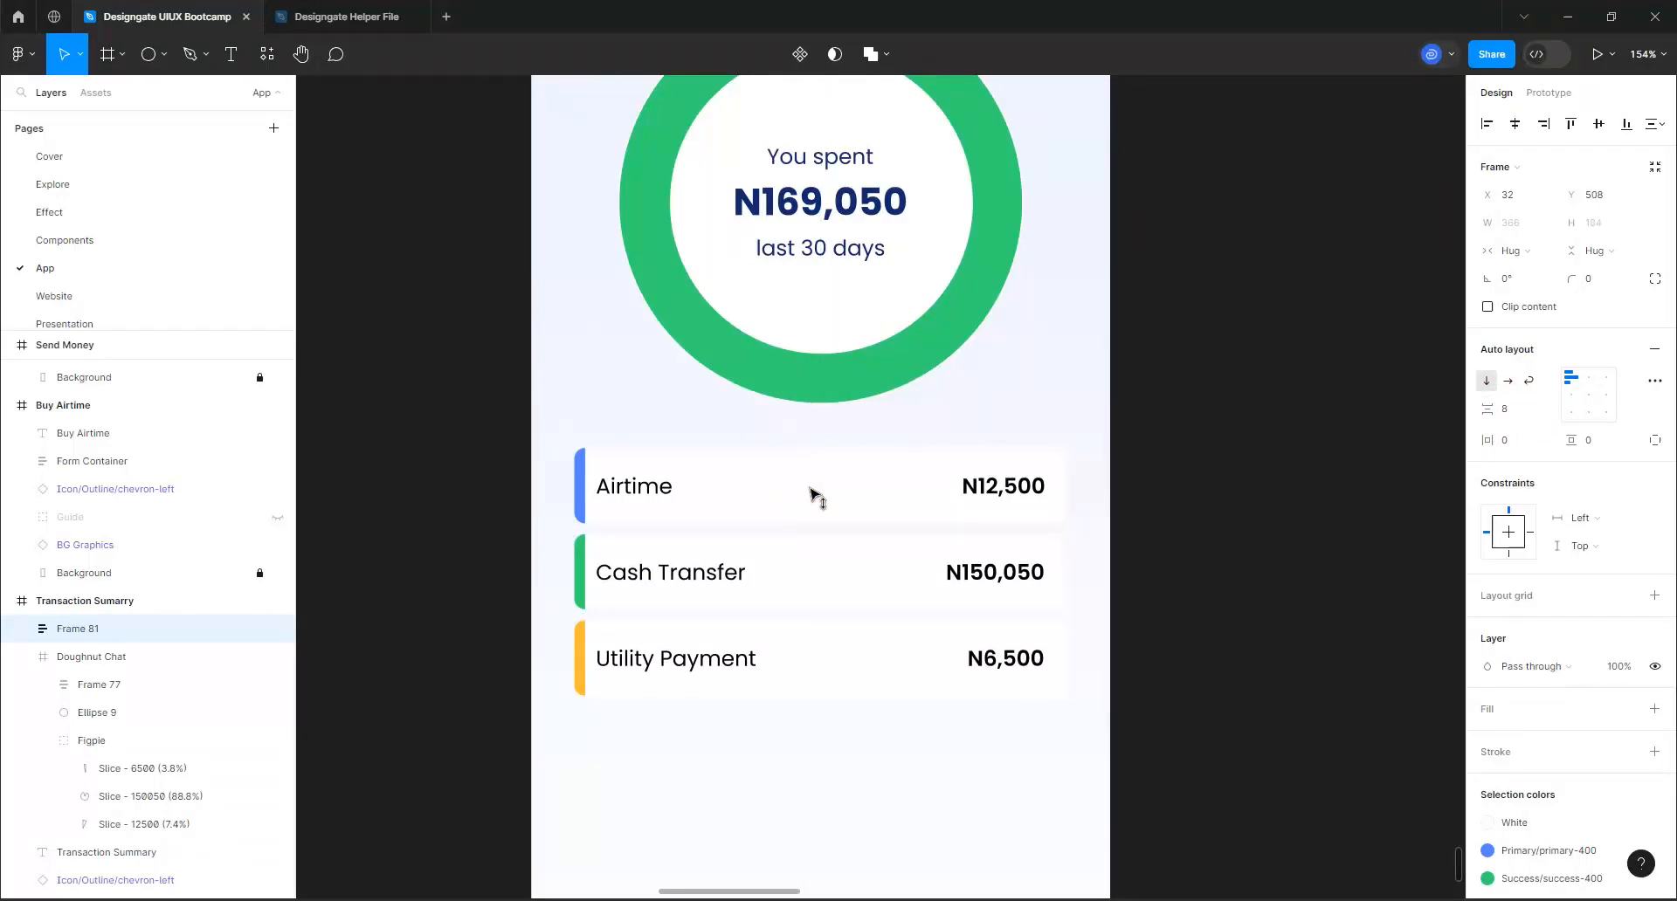
scroll(816, 498, "down", 10)
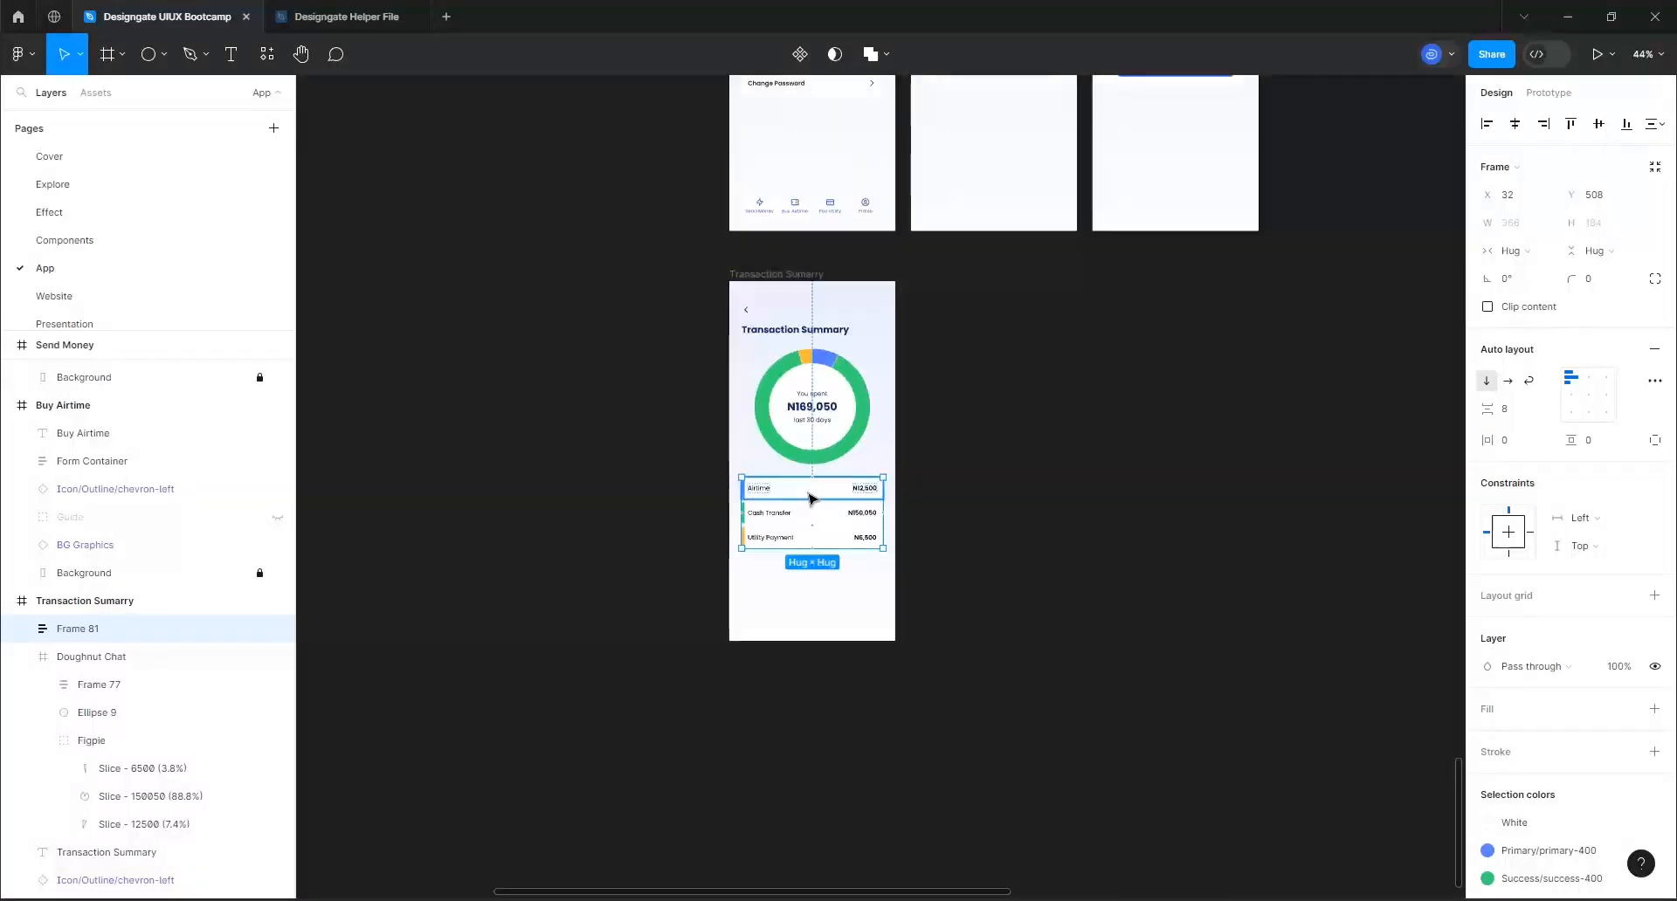
Clear the asset search and place a Transaction Header component below the category rows on the Transaction Summary screen
scroll(812, 499, "down", 3)
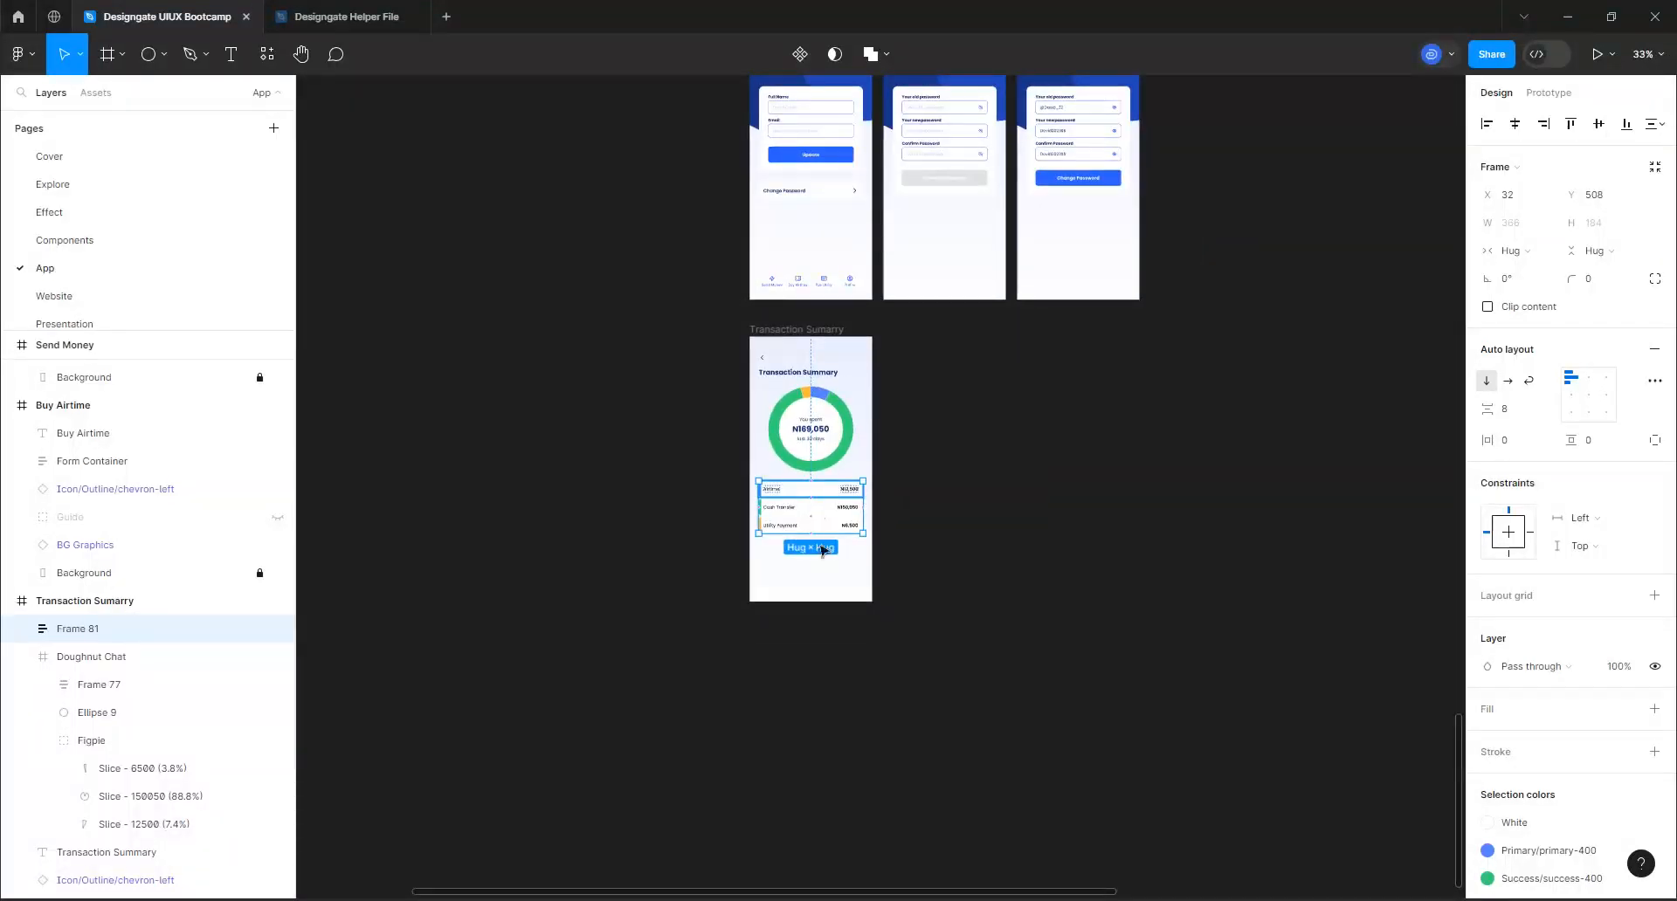
scroll(794, 500, "up", 3)
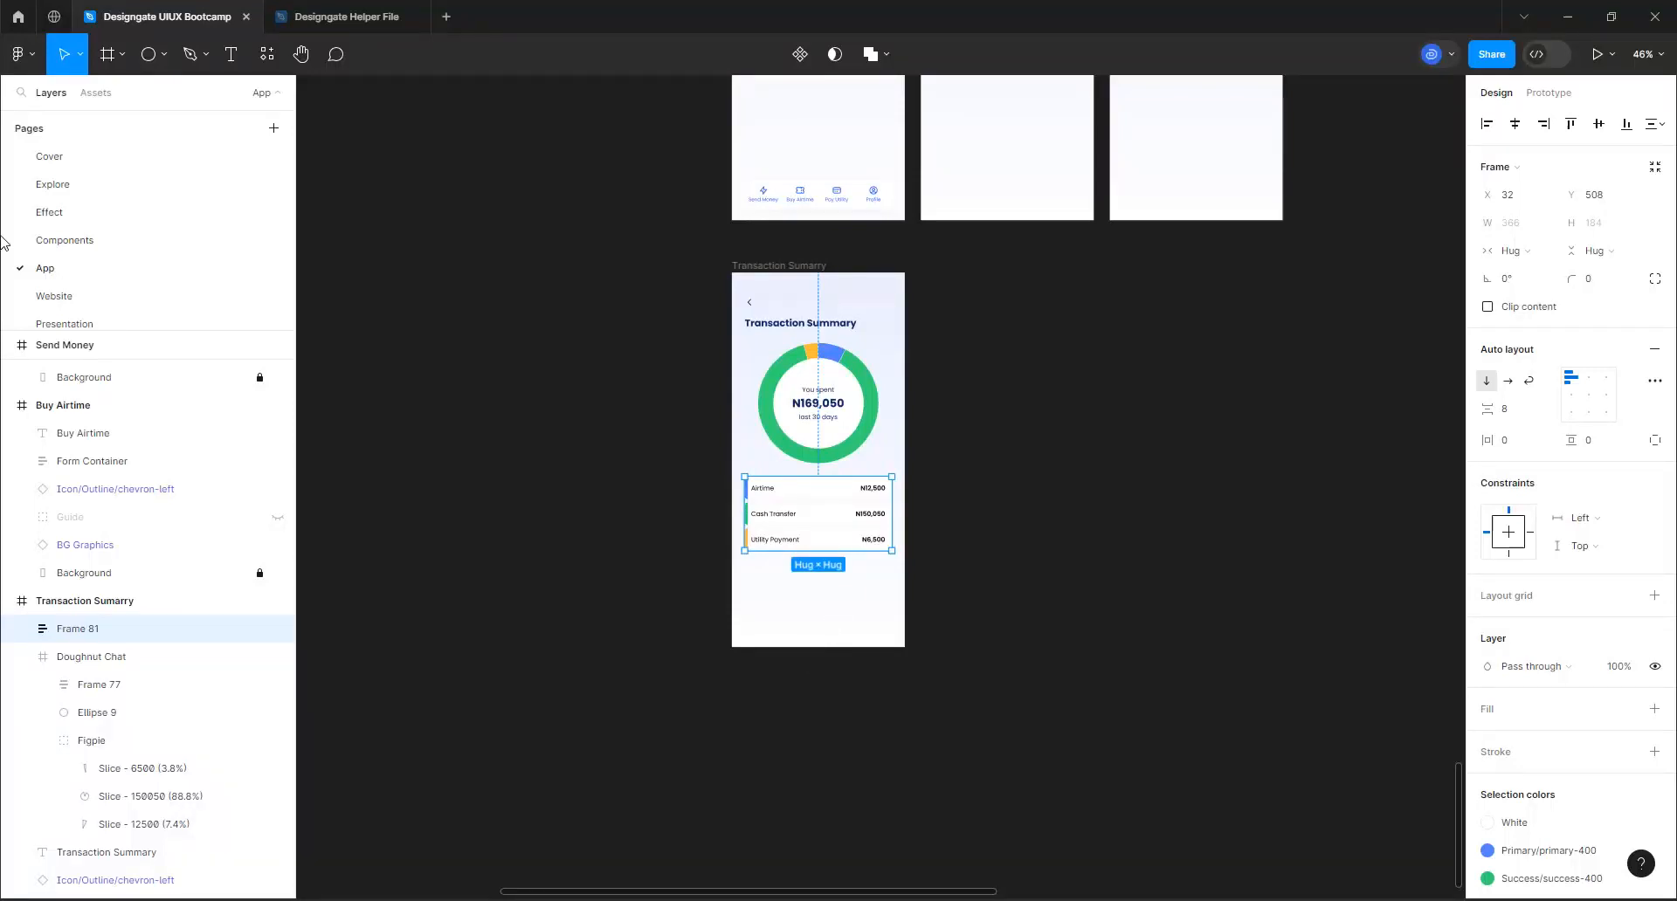
left_click(91, 96)
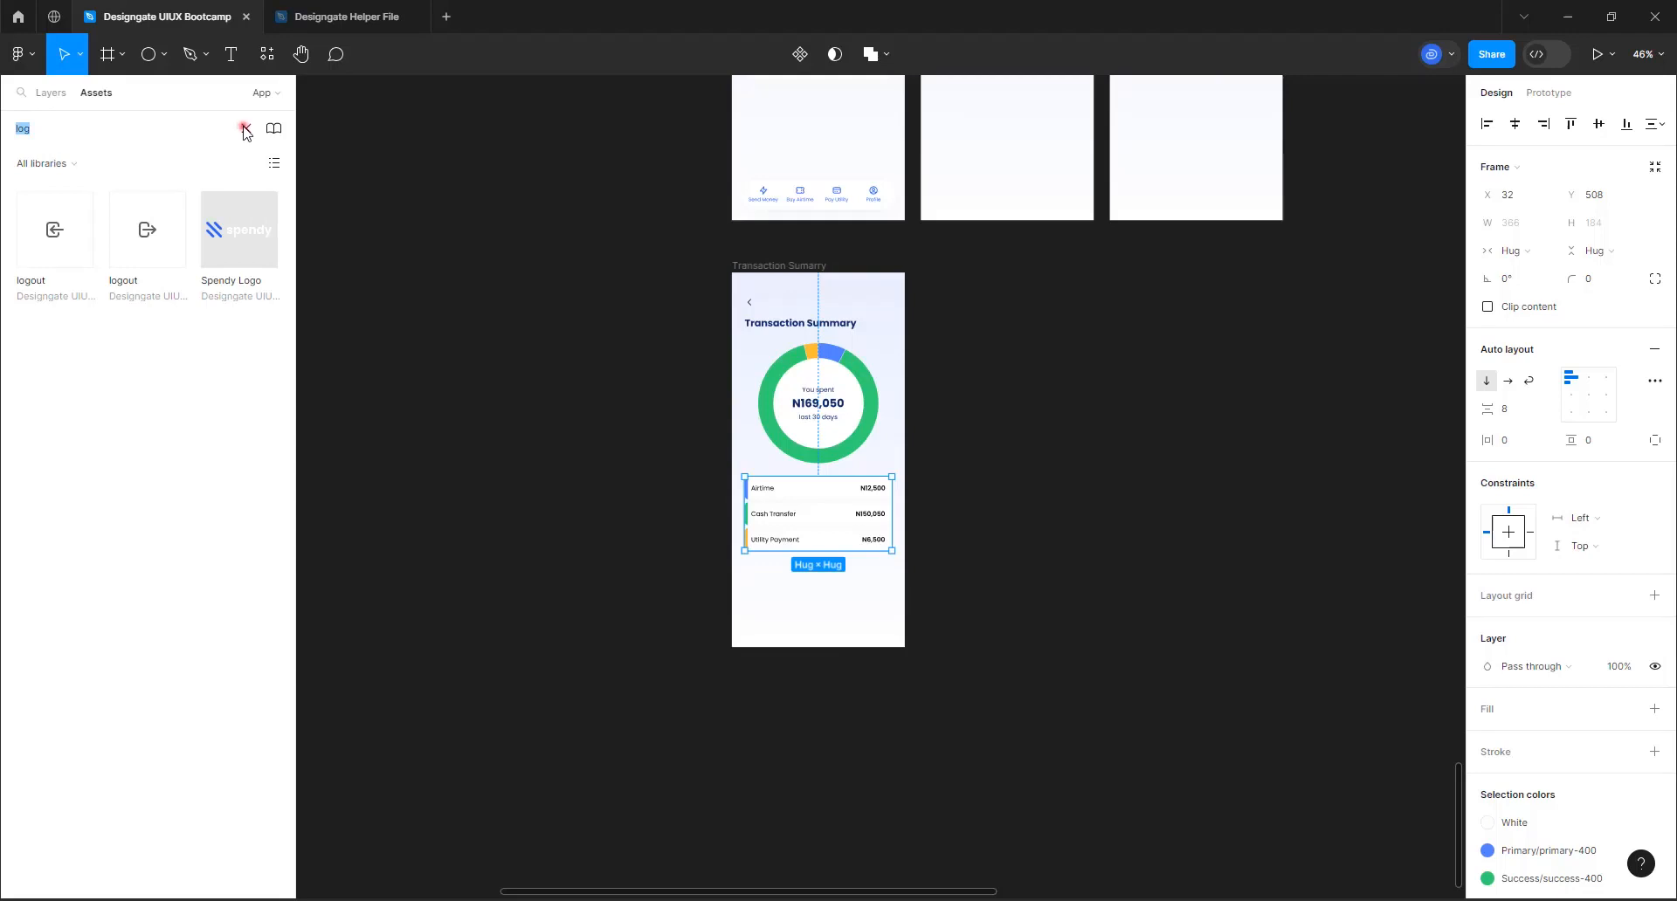
left_click(244, 128)
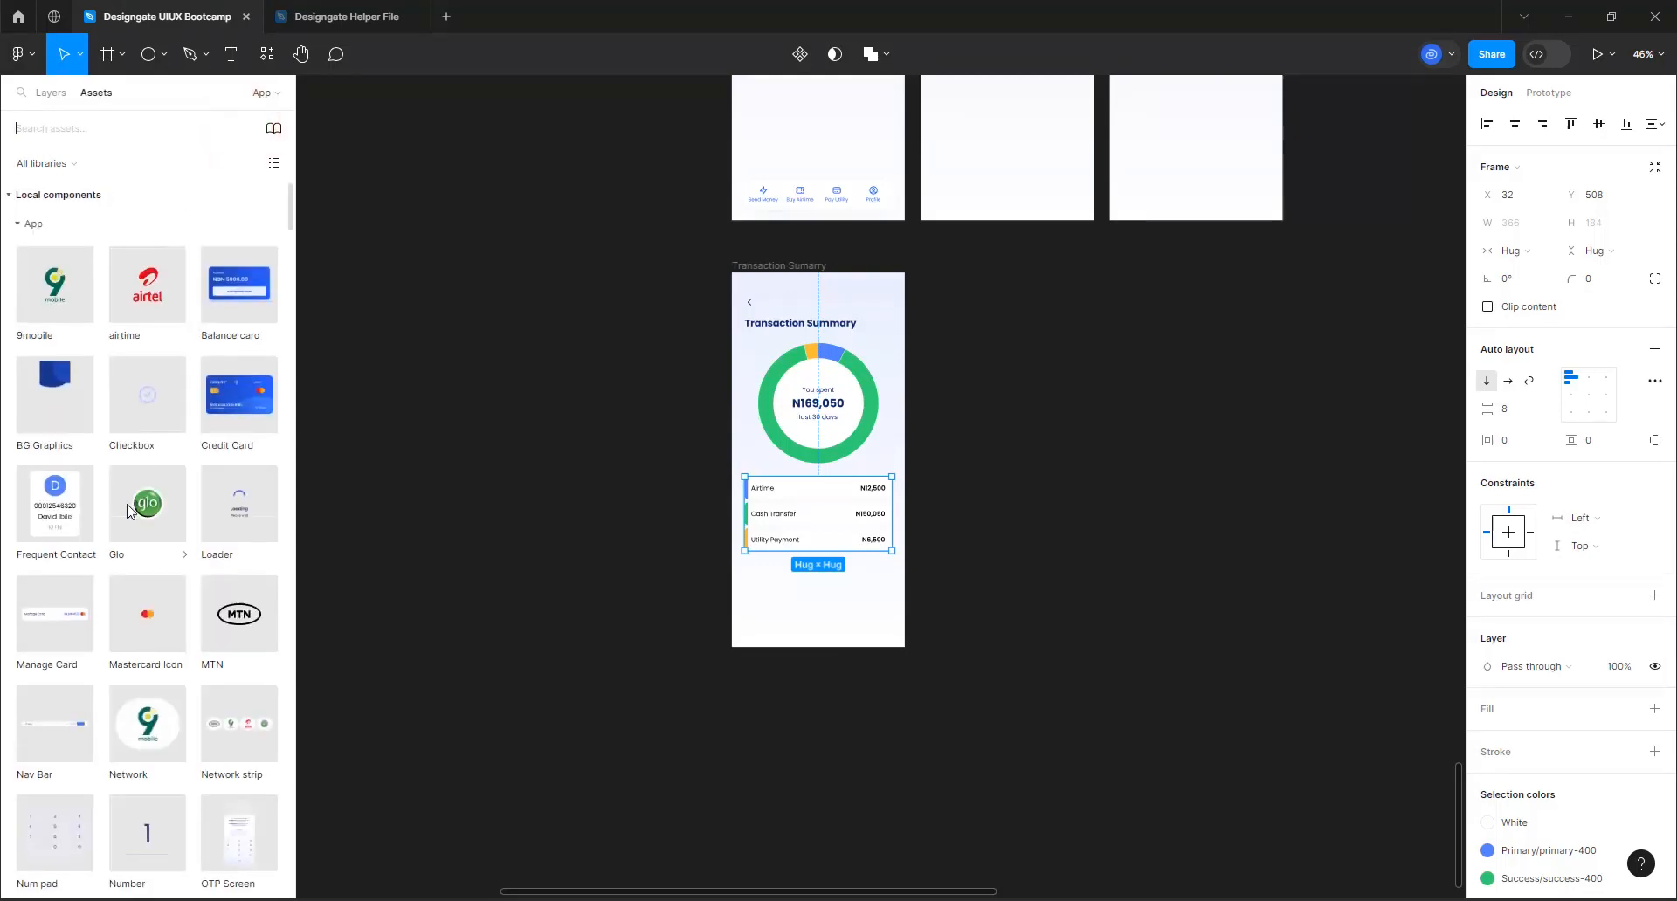
scroll(137, 661, "down", 3)
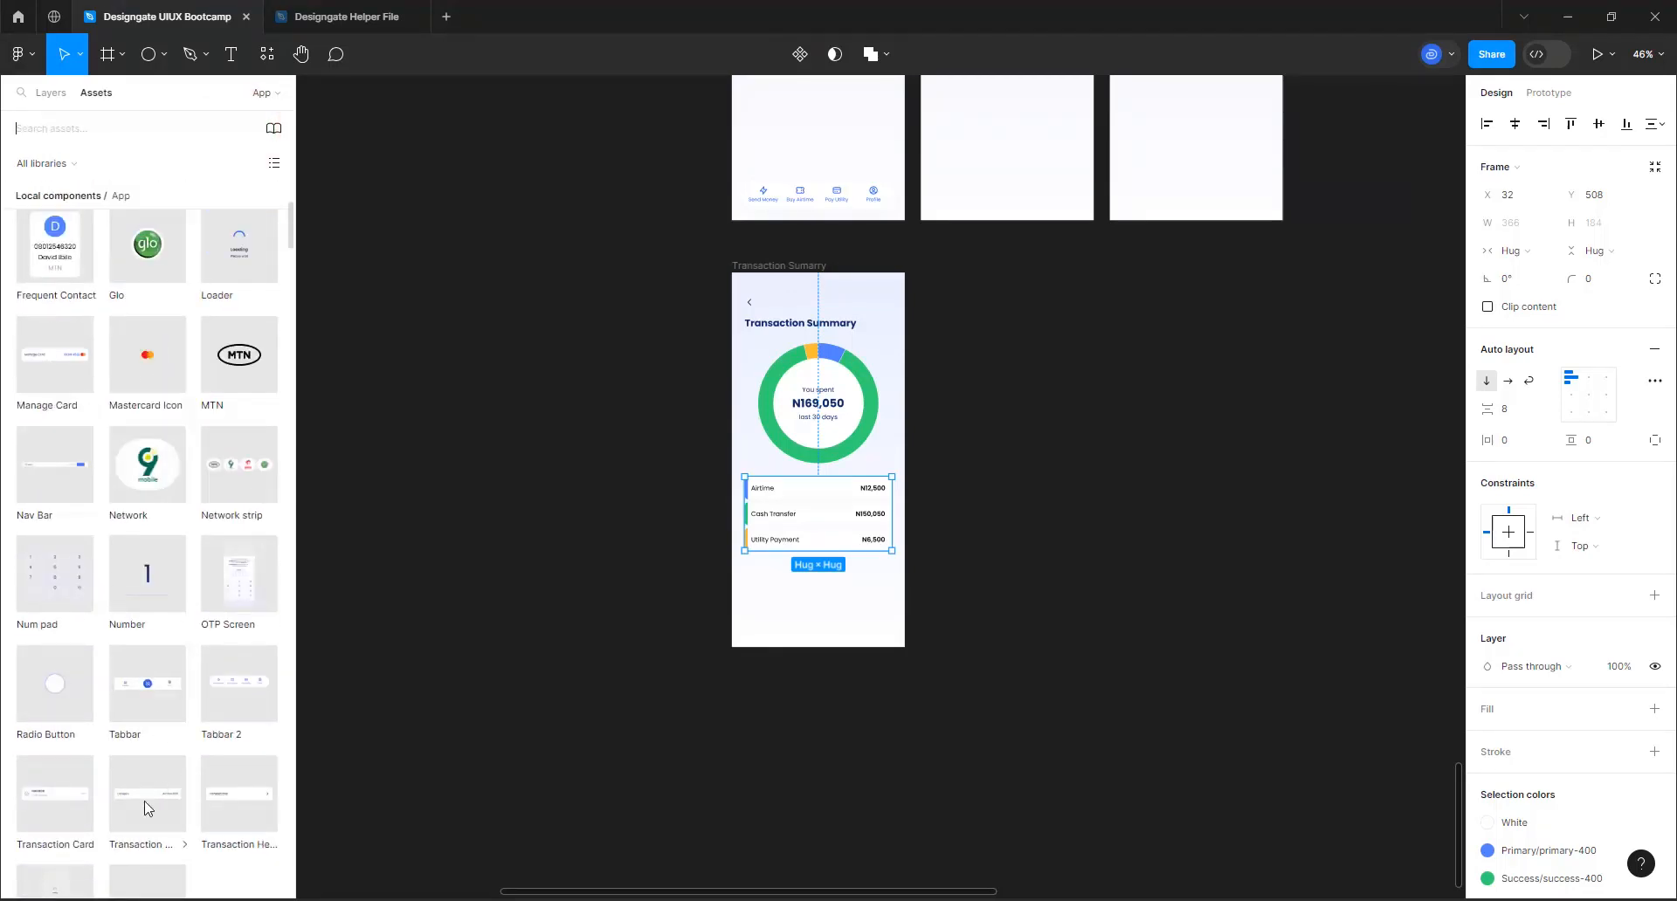
left_click_drag(576, 706, 833, 604)
Move the Transactions header card under the category rows to X 26, Y 721
scroll(749, 587, "up", 5)
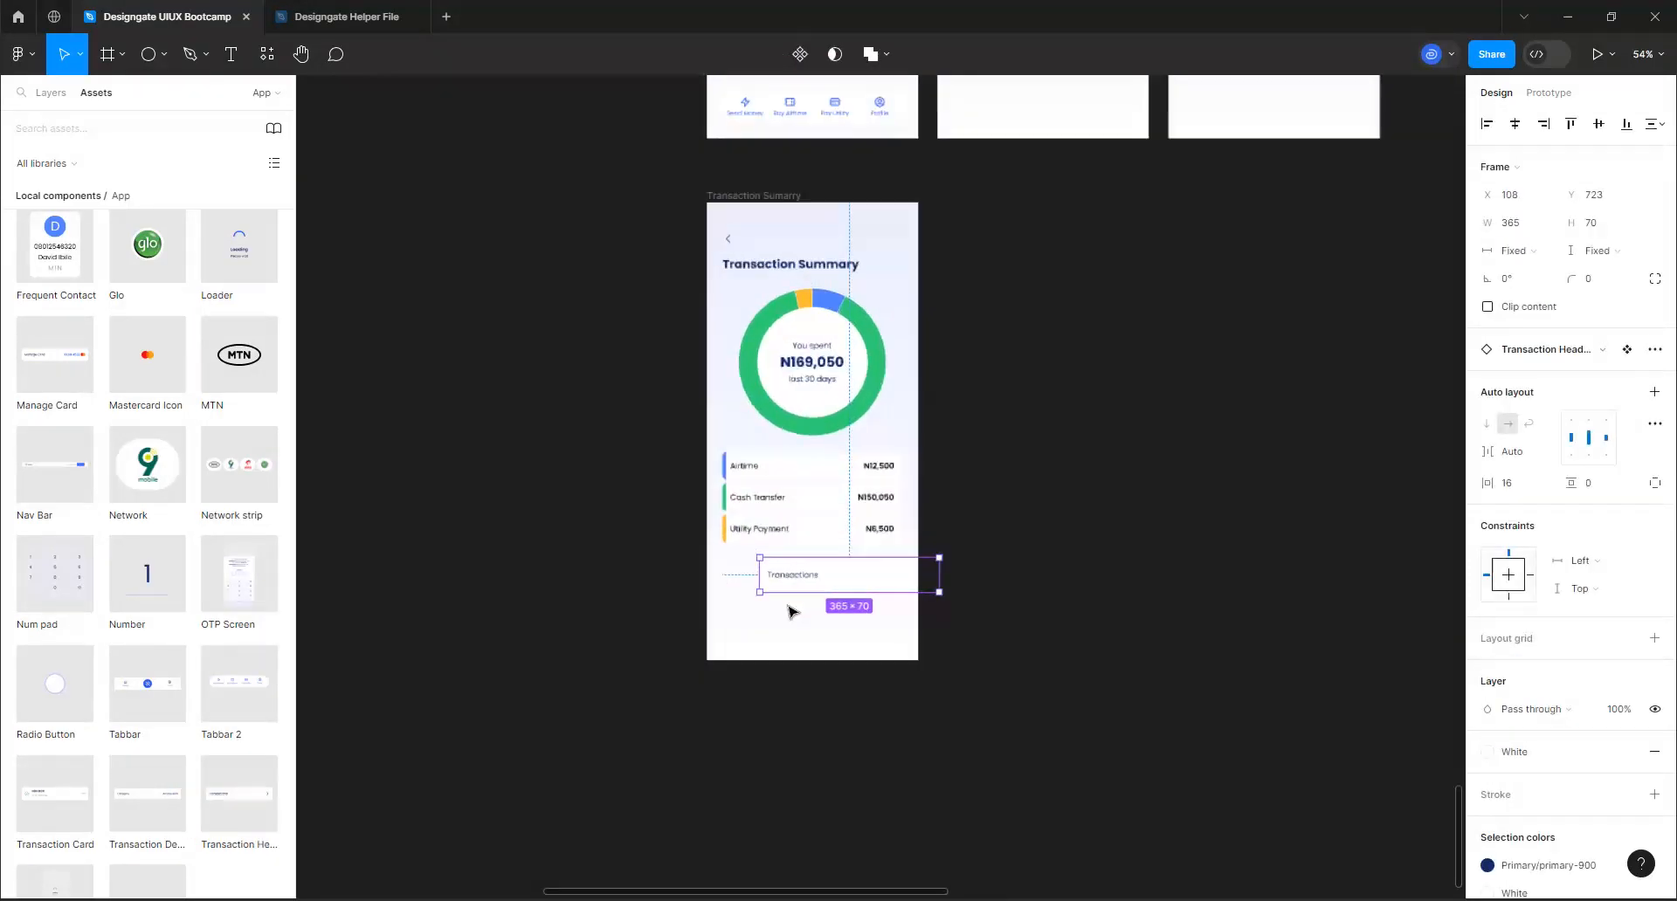
scroll(789, 583, "up", 3)
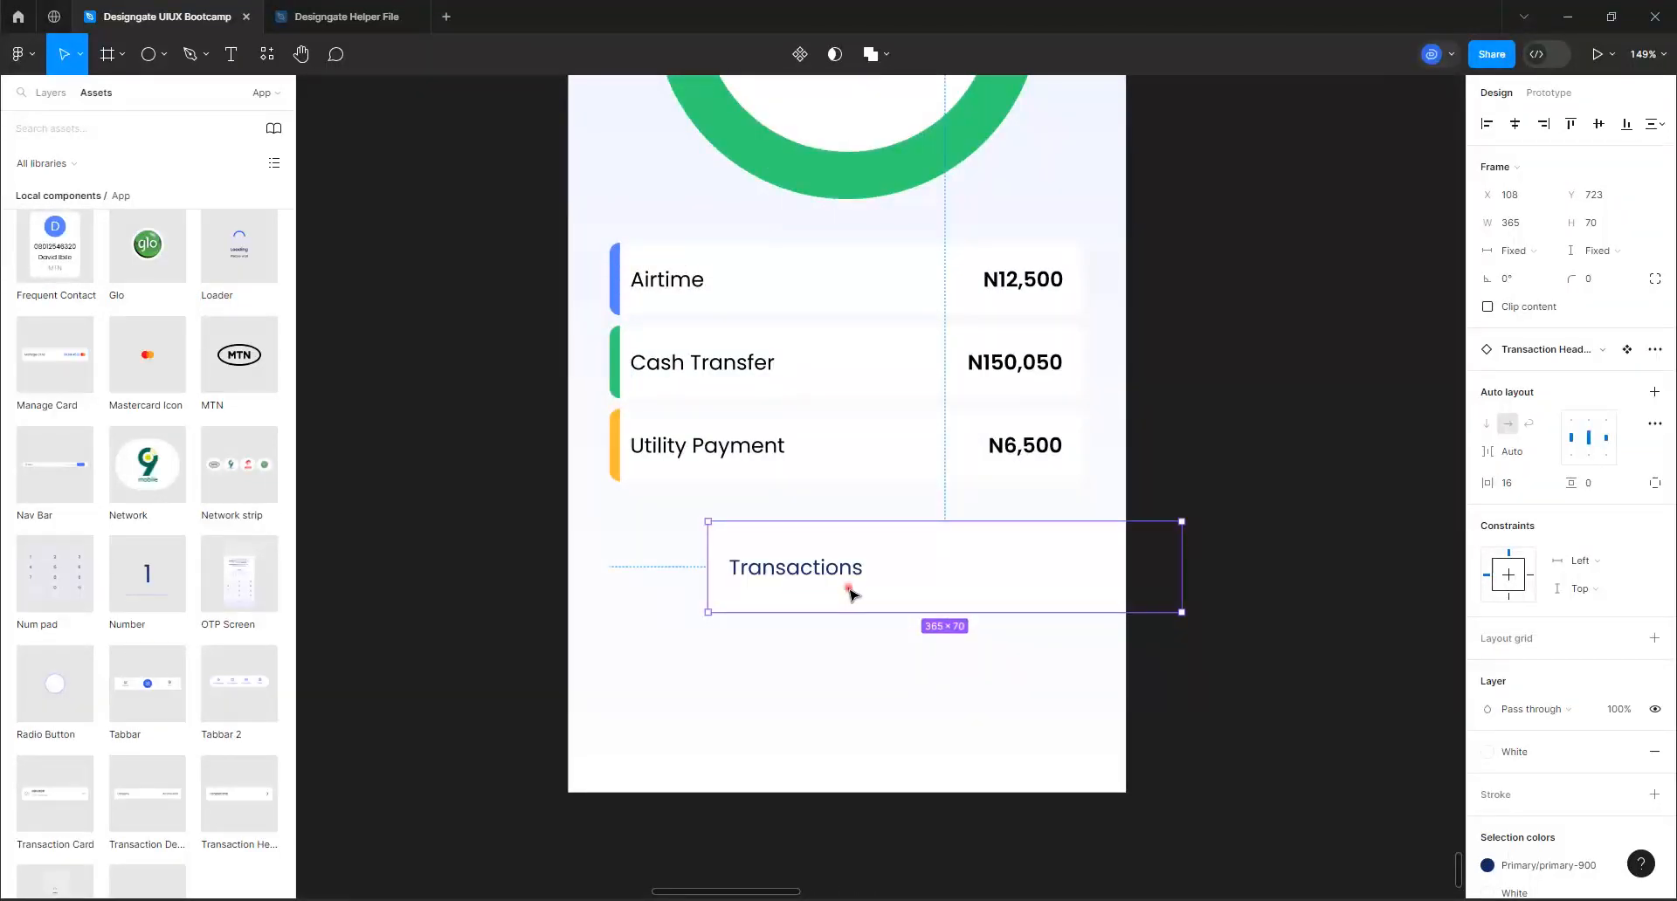
left_click_drag(850, 594, 761, 592)
key("Left")
key("Left")
key("Left")
key("Left")
key("Left")
key("Left")
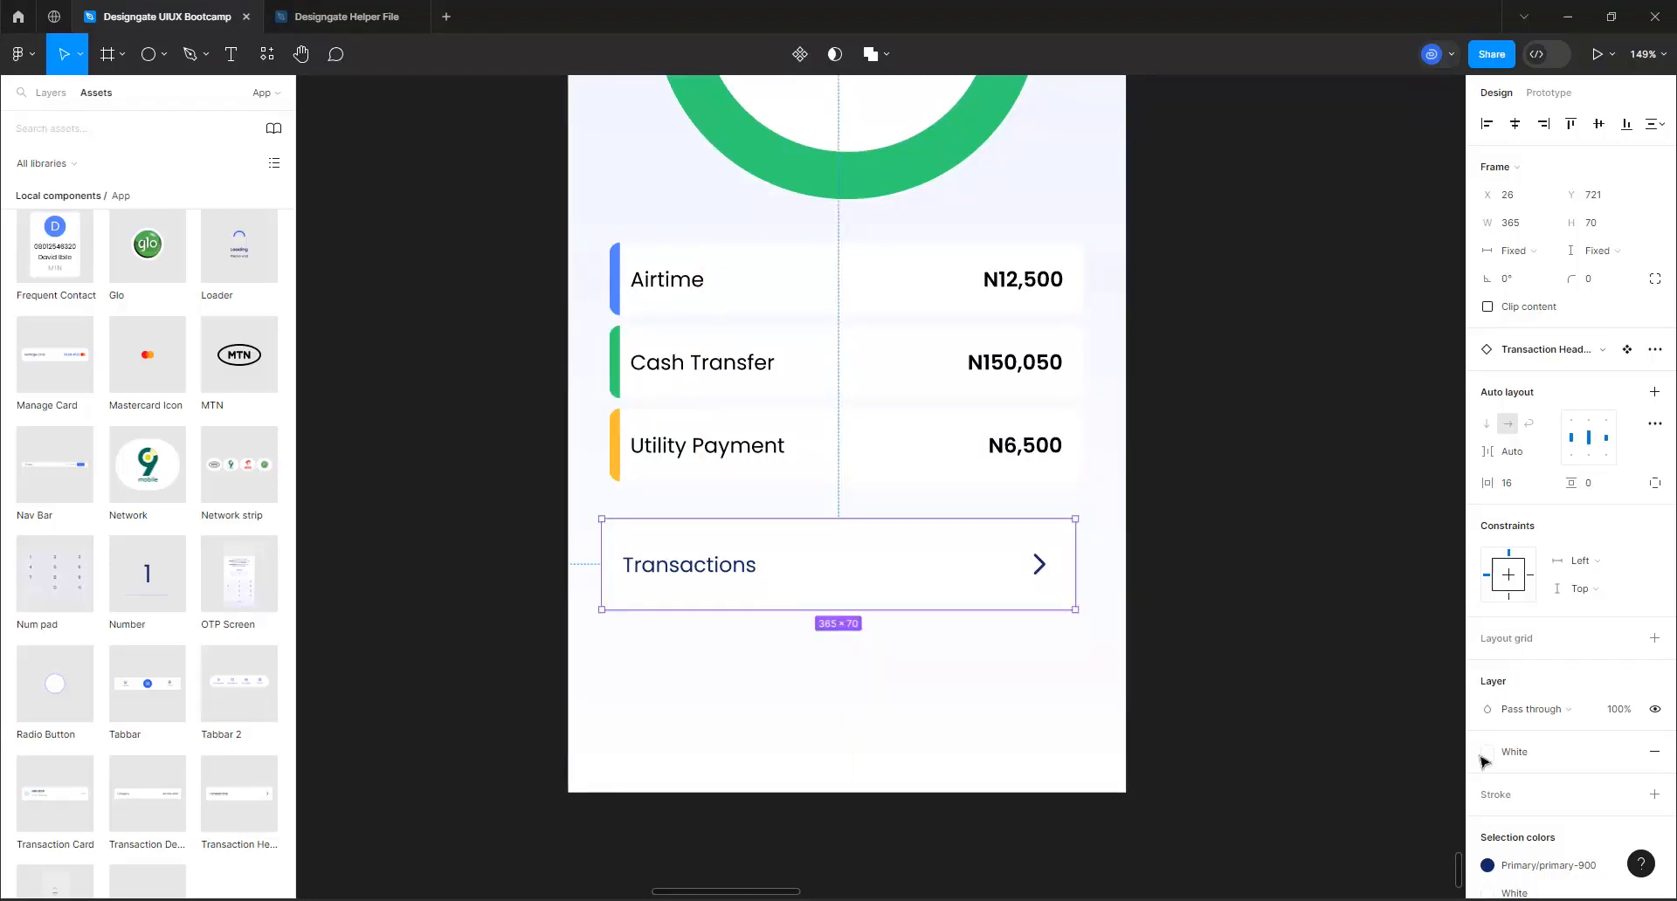
Give the Transactions header card a primary-50 stroke, clipped content and a corner radius of 16
left_click(1625, 795)
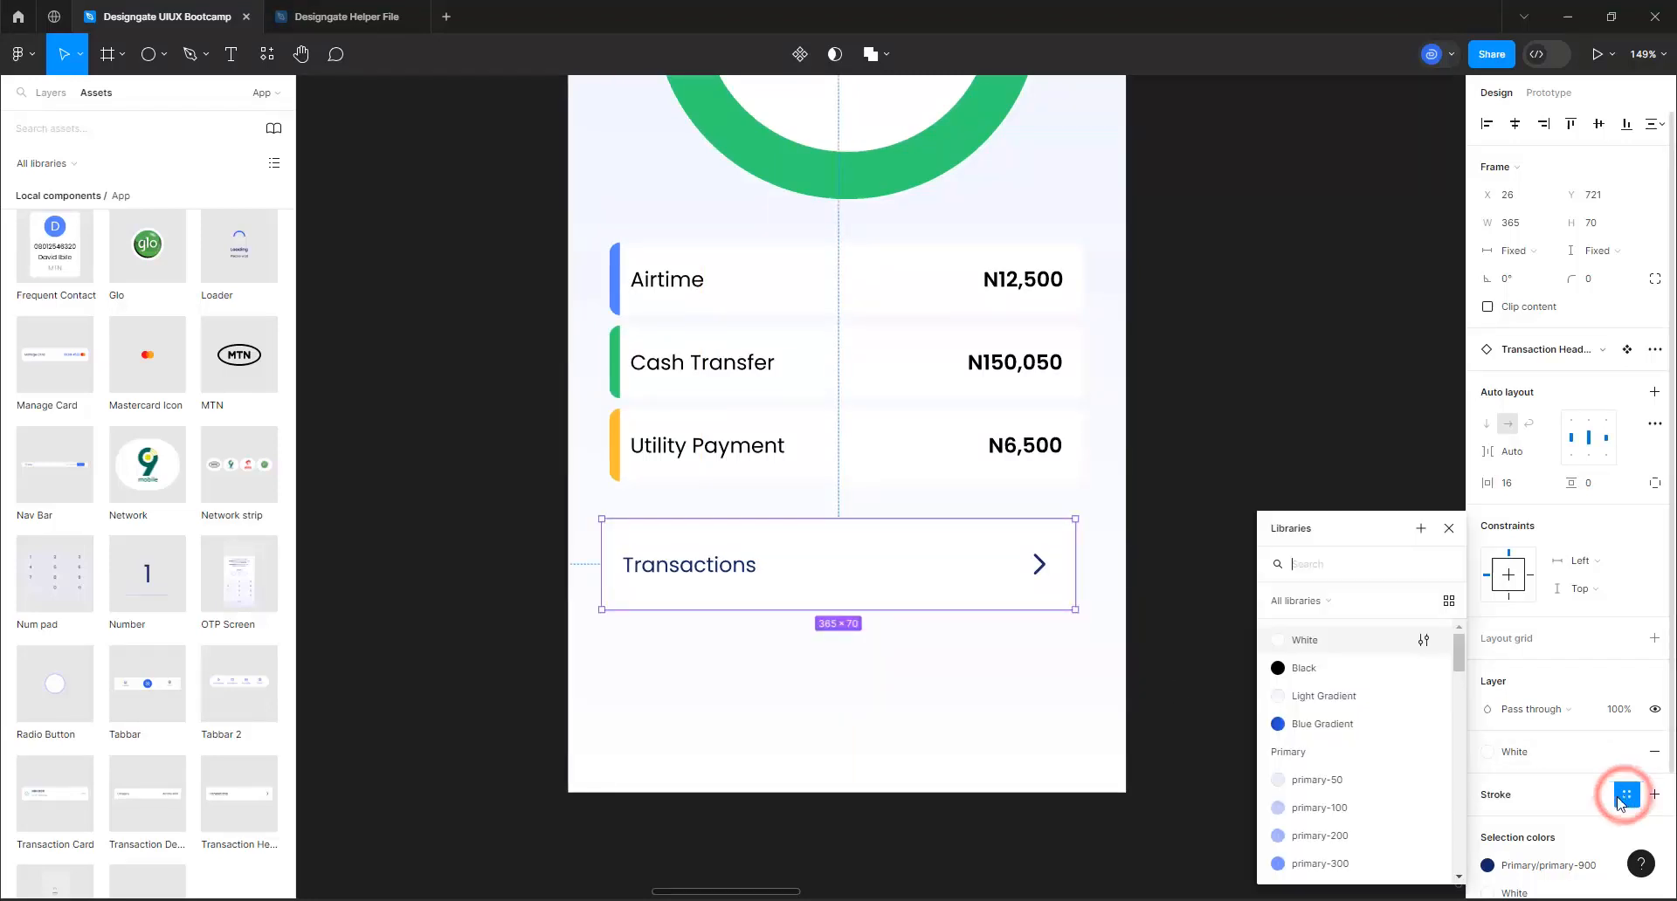
left_click(1322, 779)
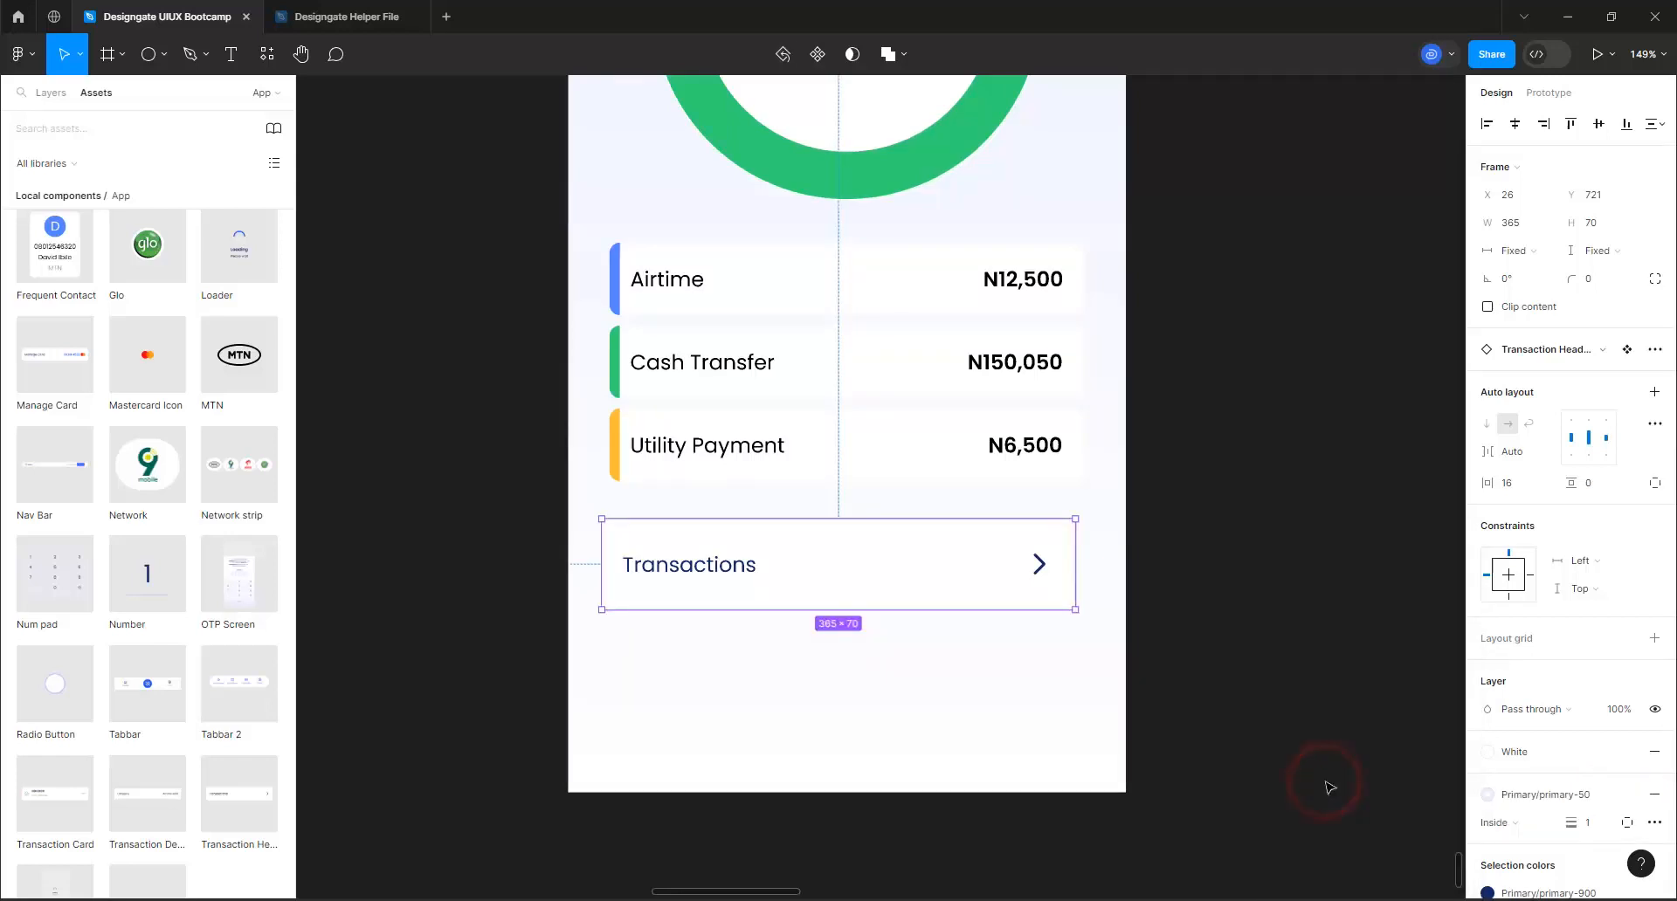
left_click(1517, 307)
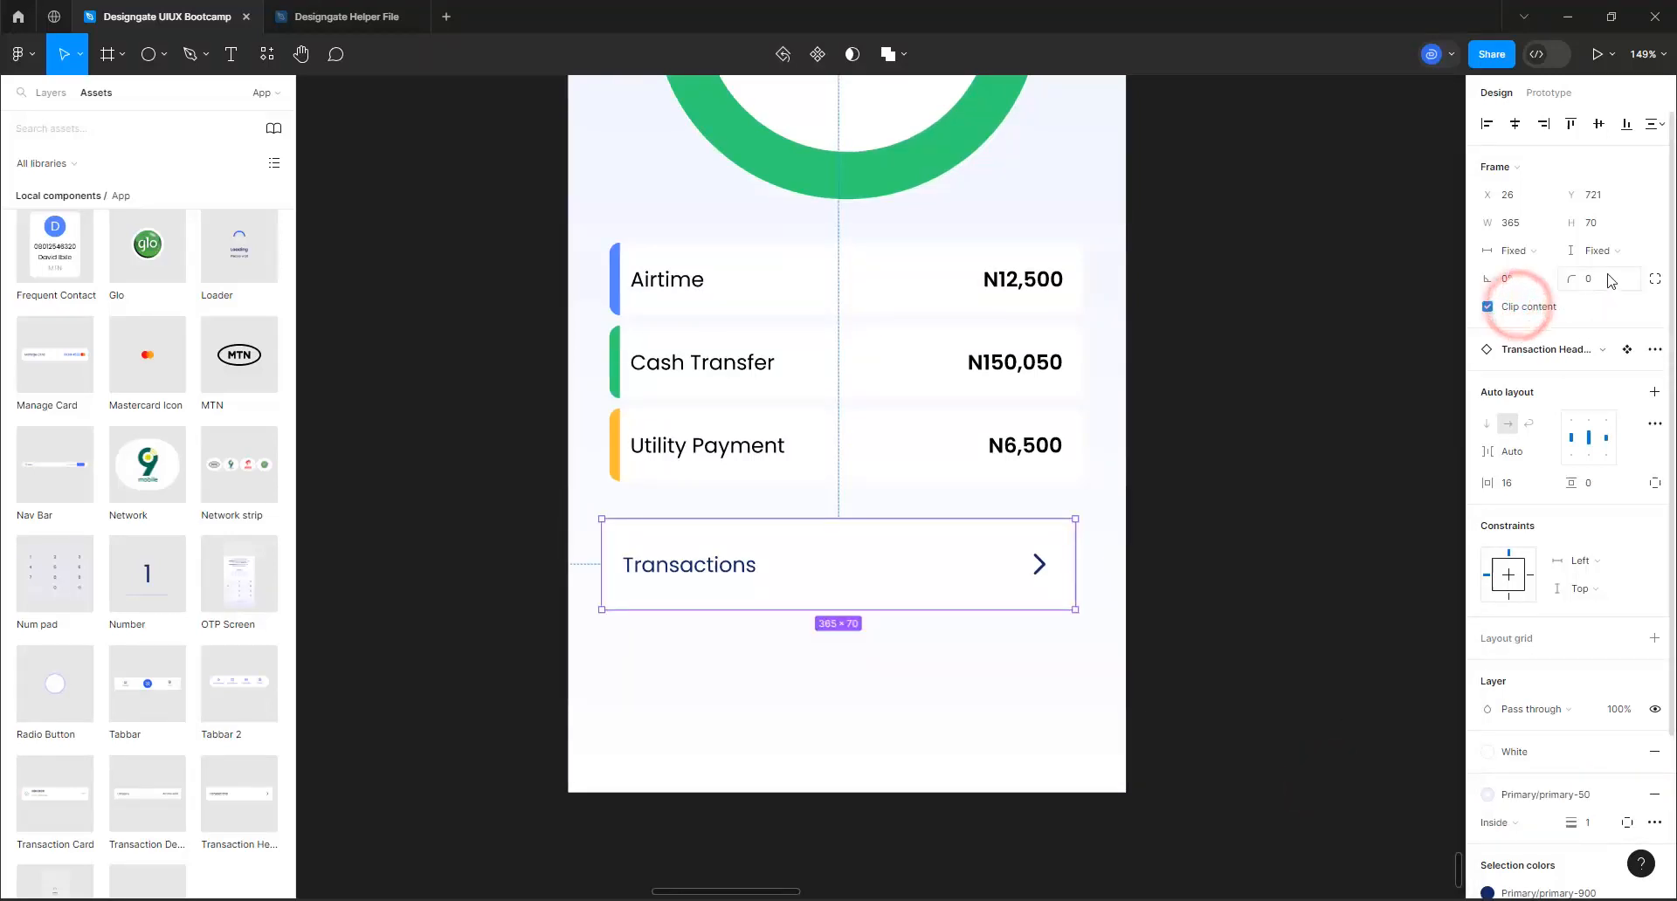
left_click(1609, 279)
type("16")
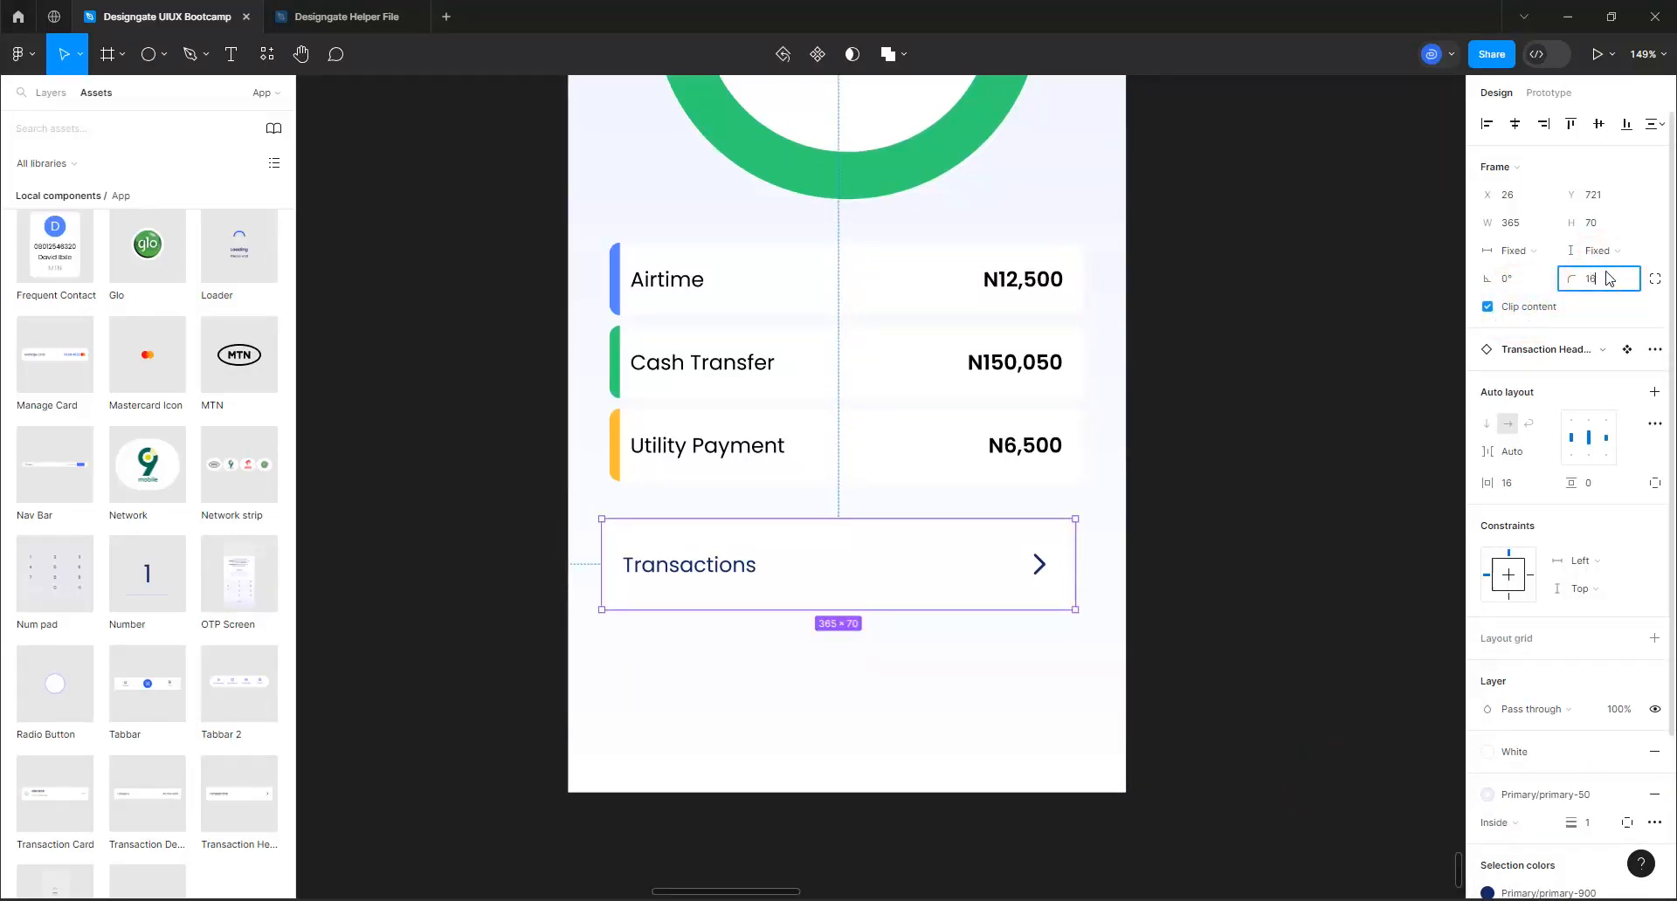
key("Return")
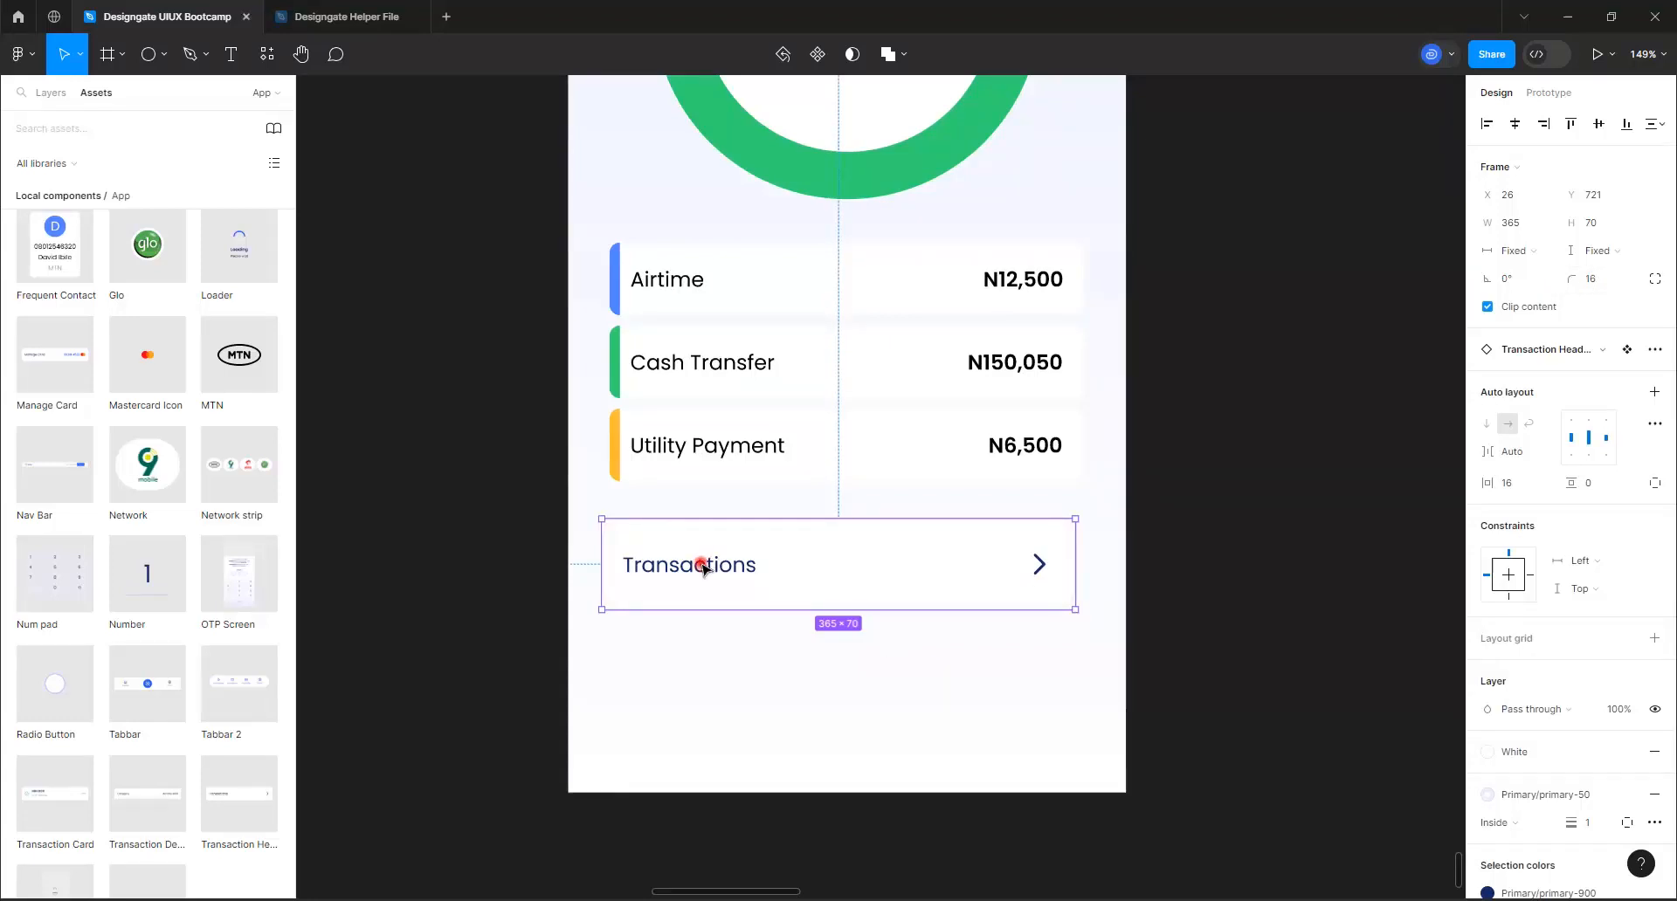
Change the header card's label to "All Transactions"
double_click(701, 563)
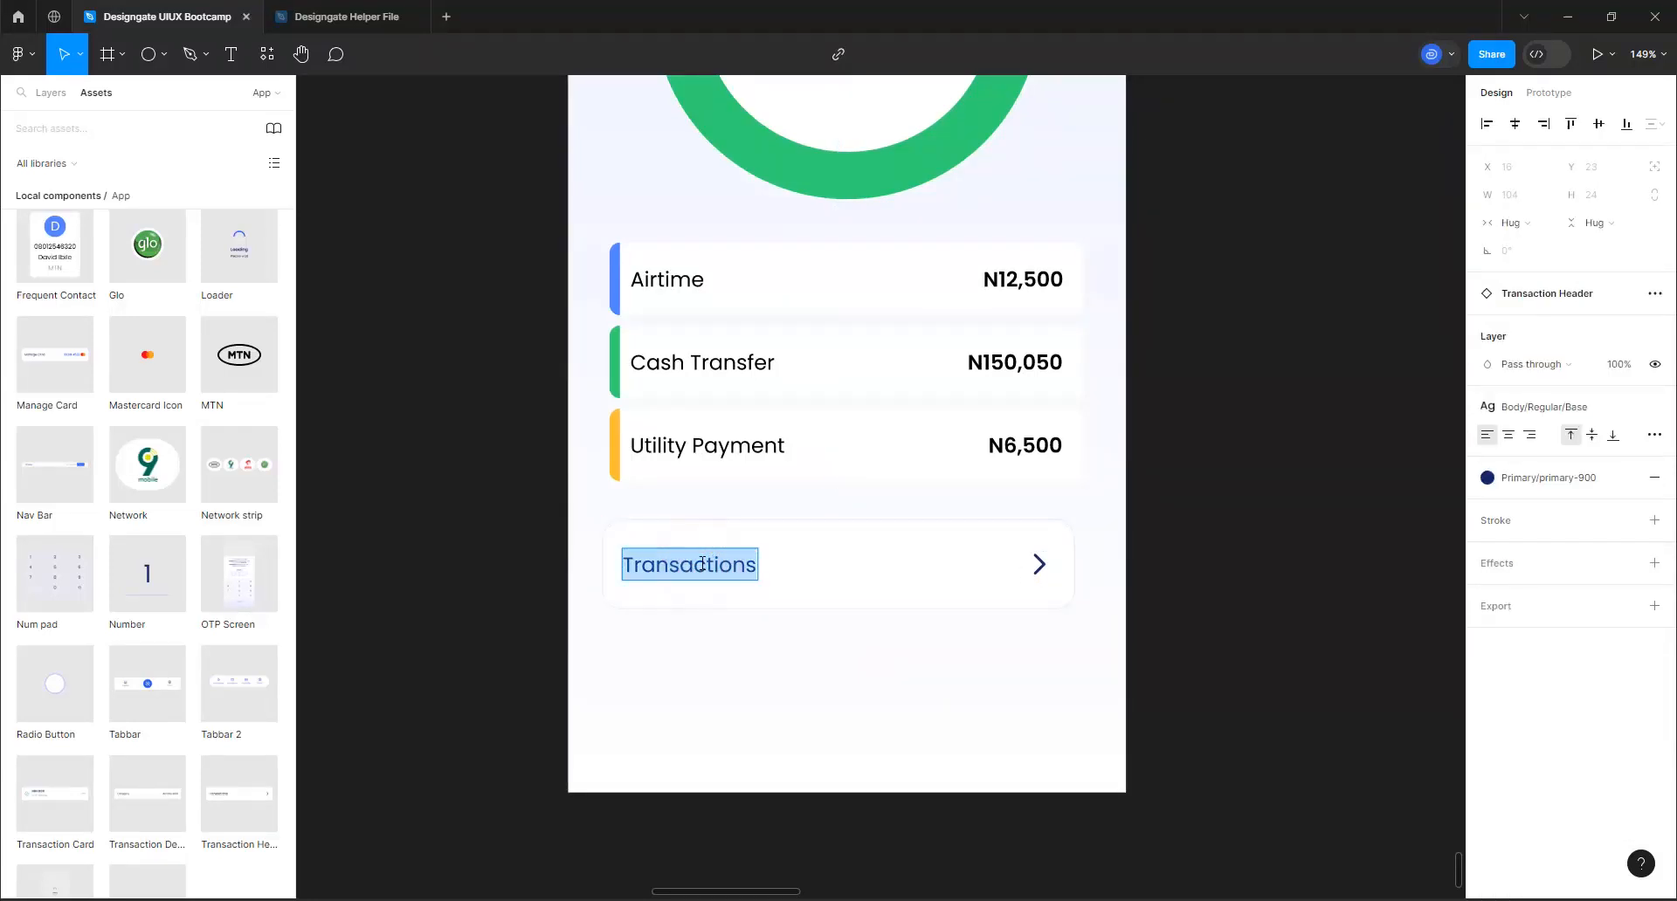
type("All T")
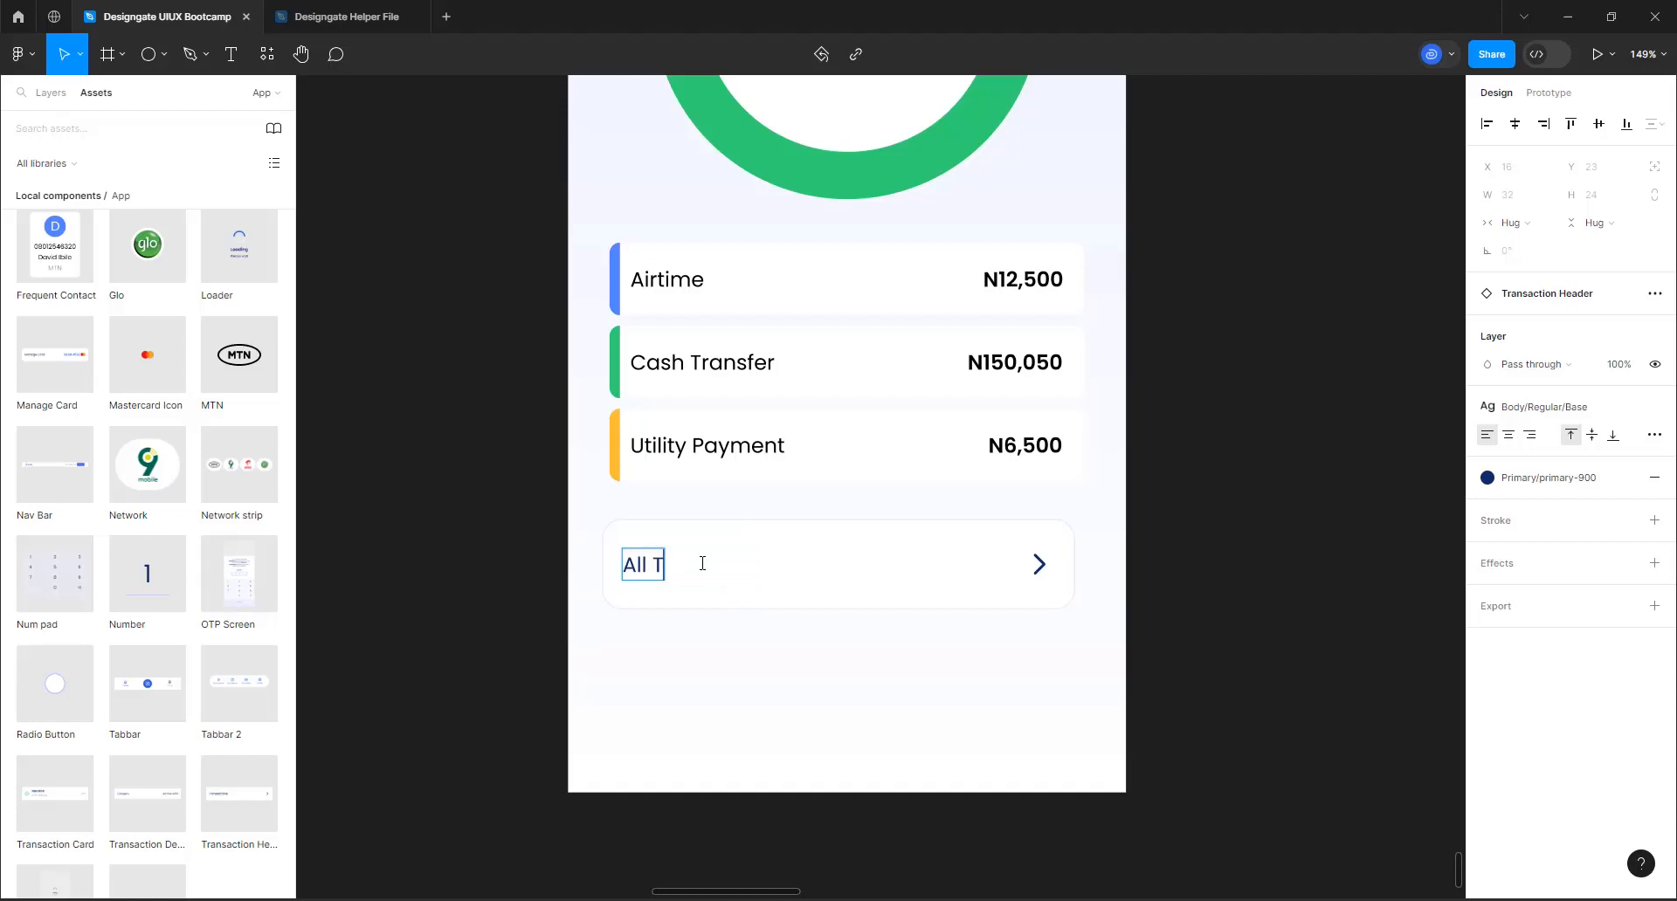
type("ransactions")
left_click(767, 587)
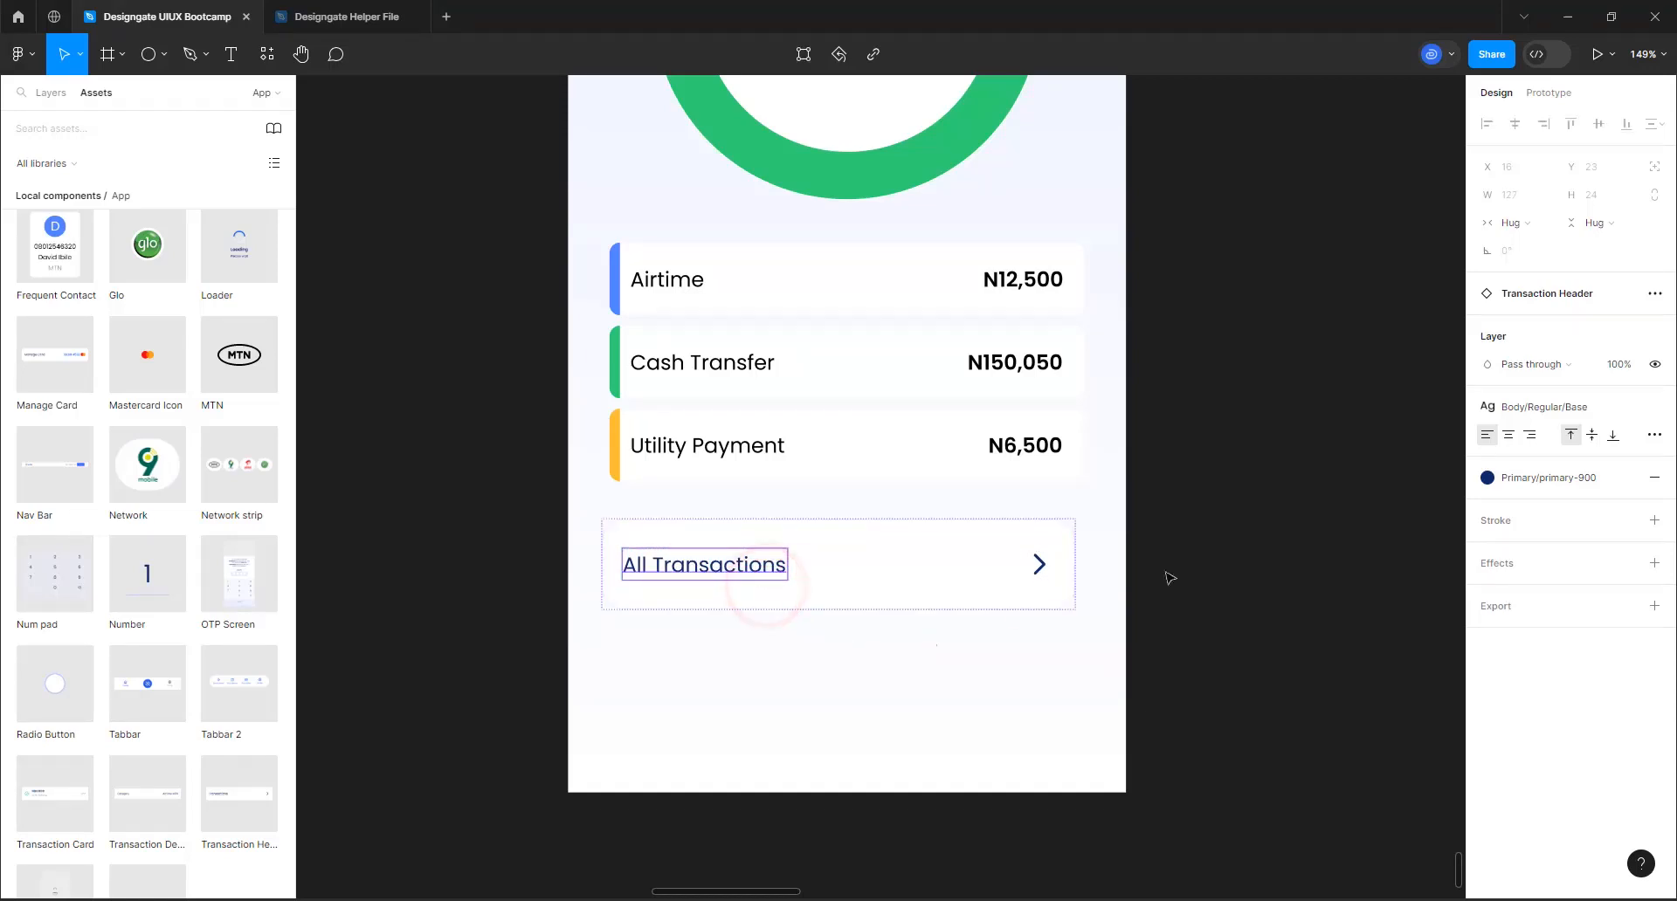
Apply the Body/Semibold/Base text style to the "All Transactions" label and deselect it
left_click(1564, 412)
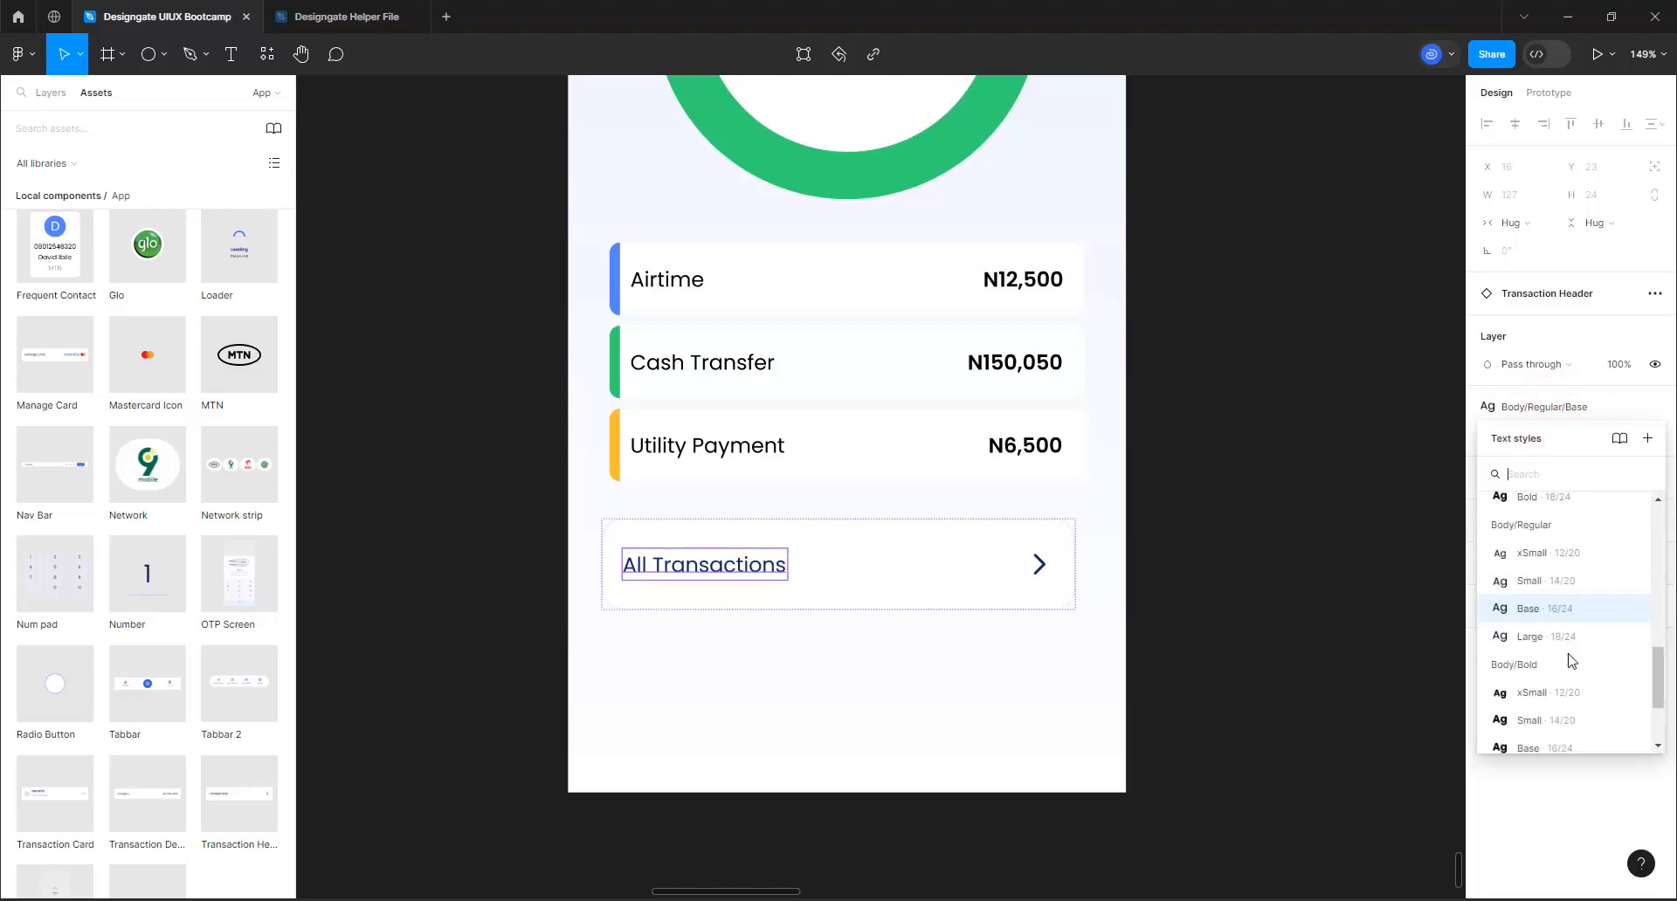
scroll(1569, 661, "down", 2)
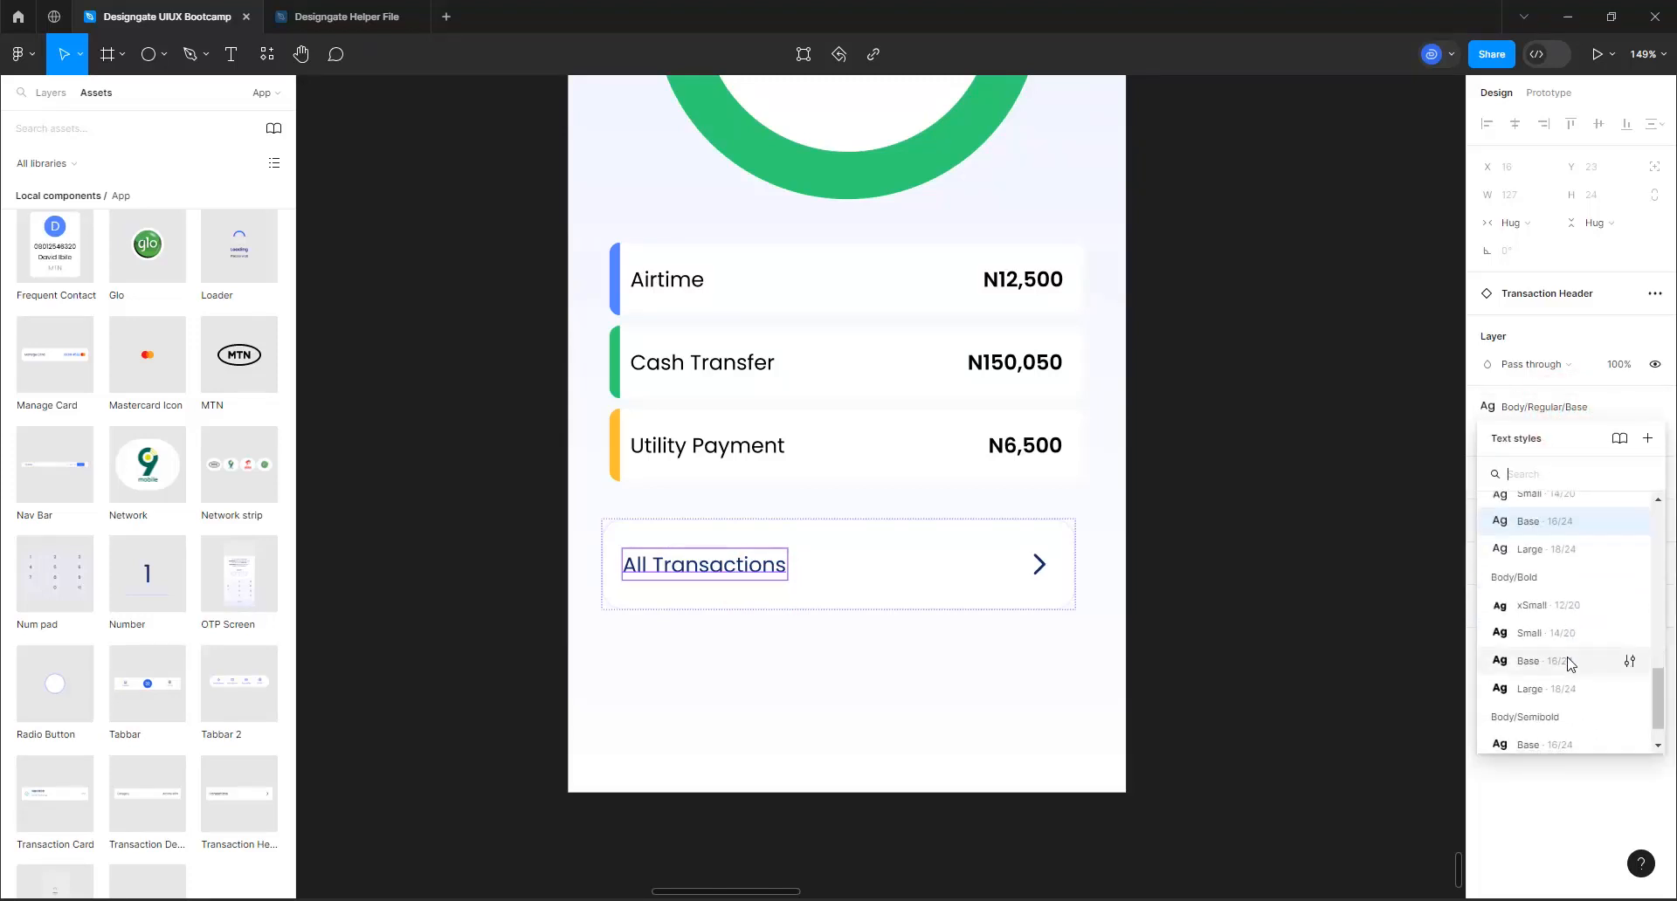
scroll(1563, 677, "down", 1)
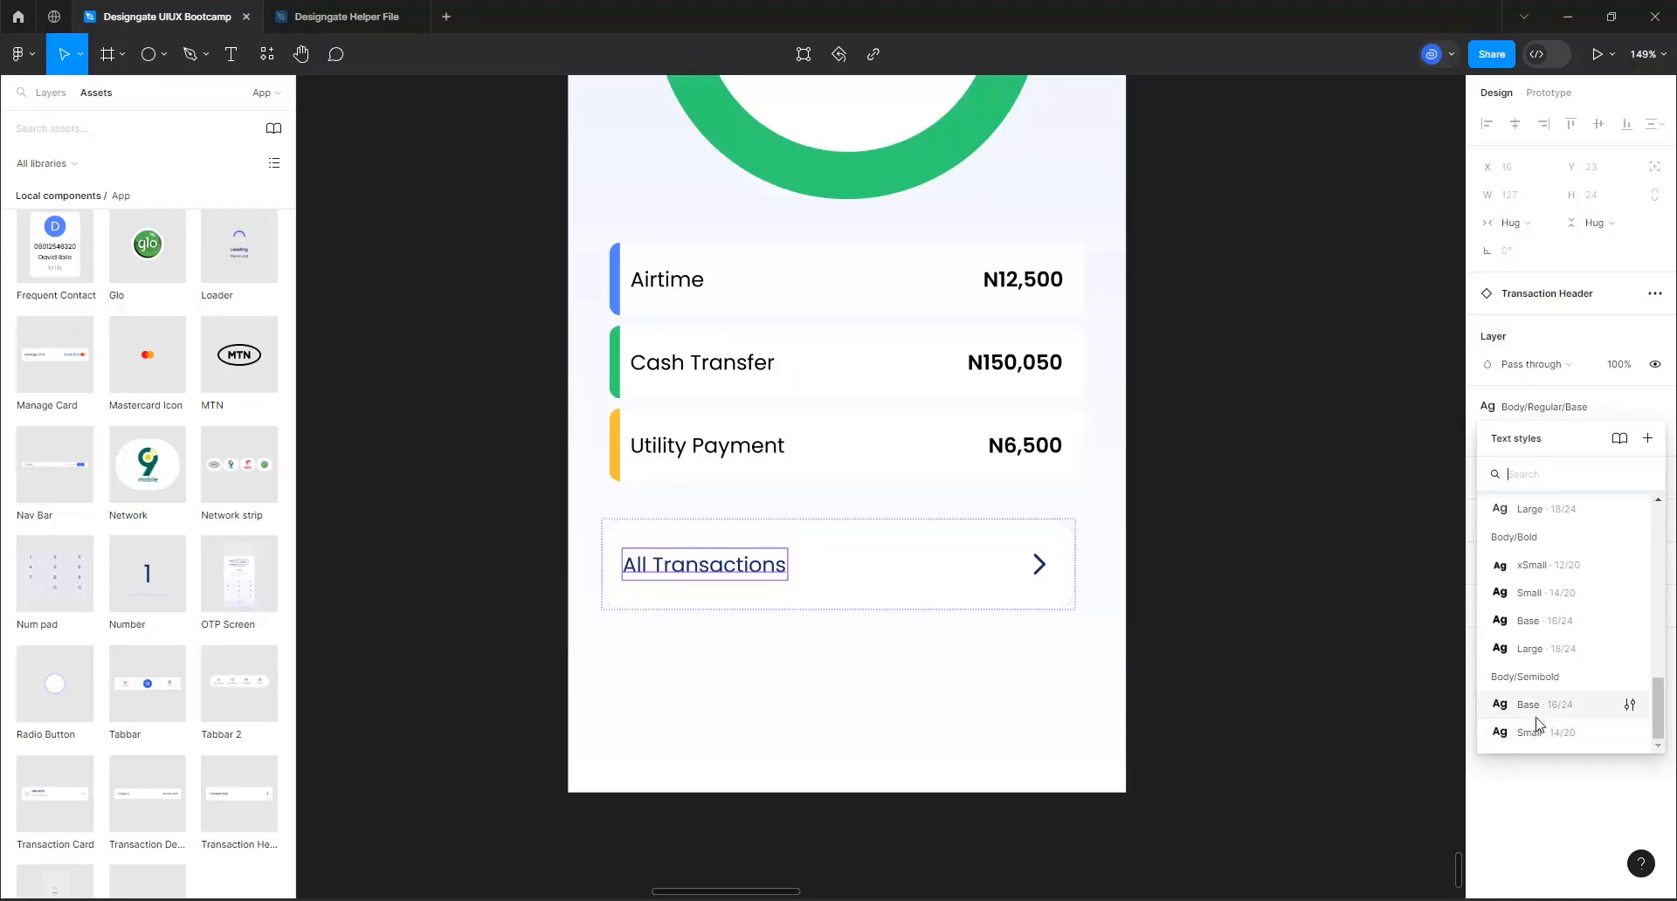
left_click(1535, 712)
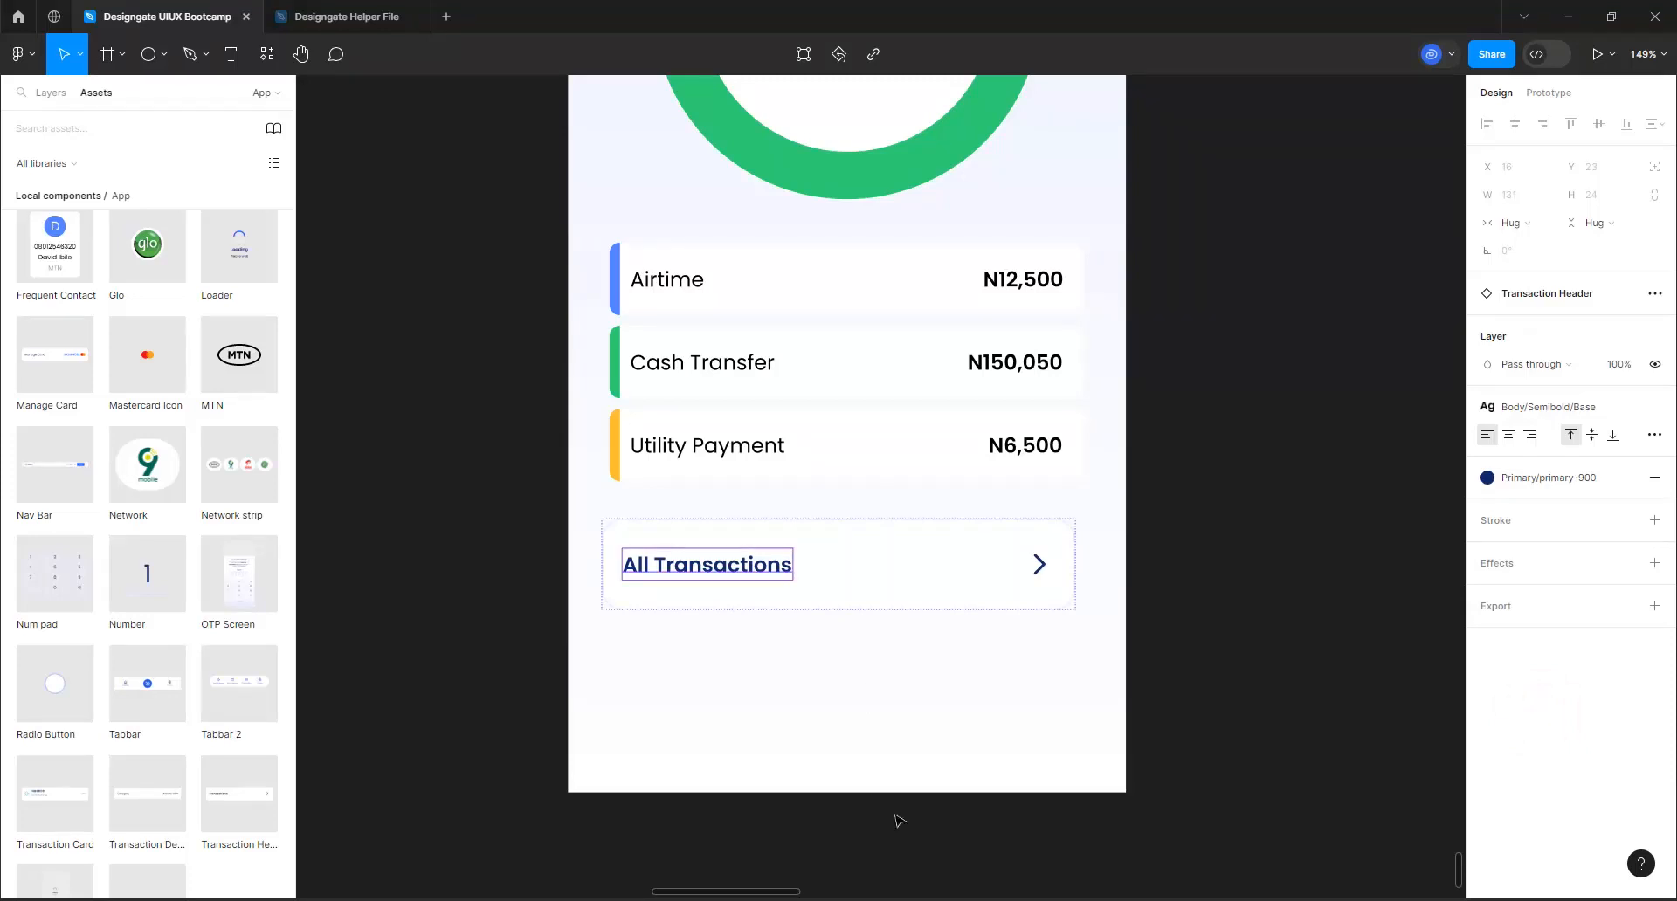
left_click(898, 580)
left_click(871, 681)
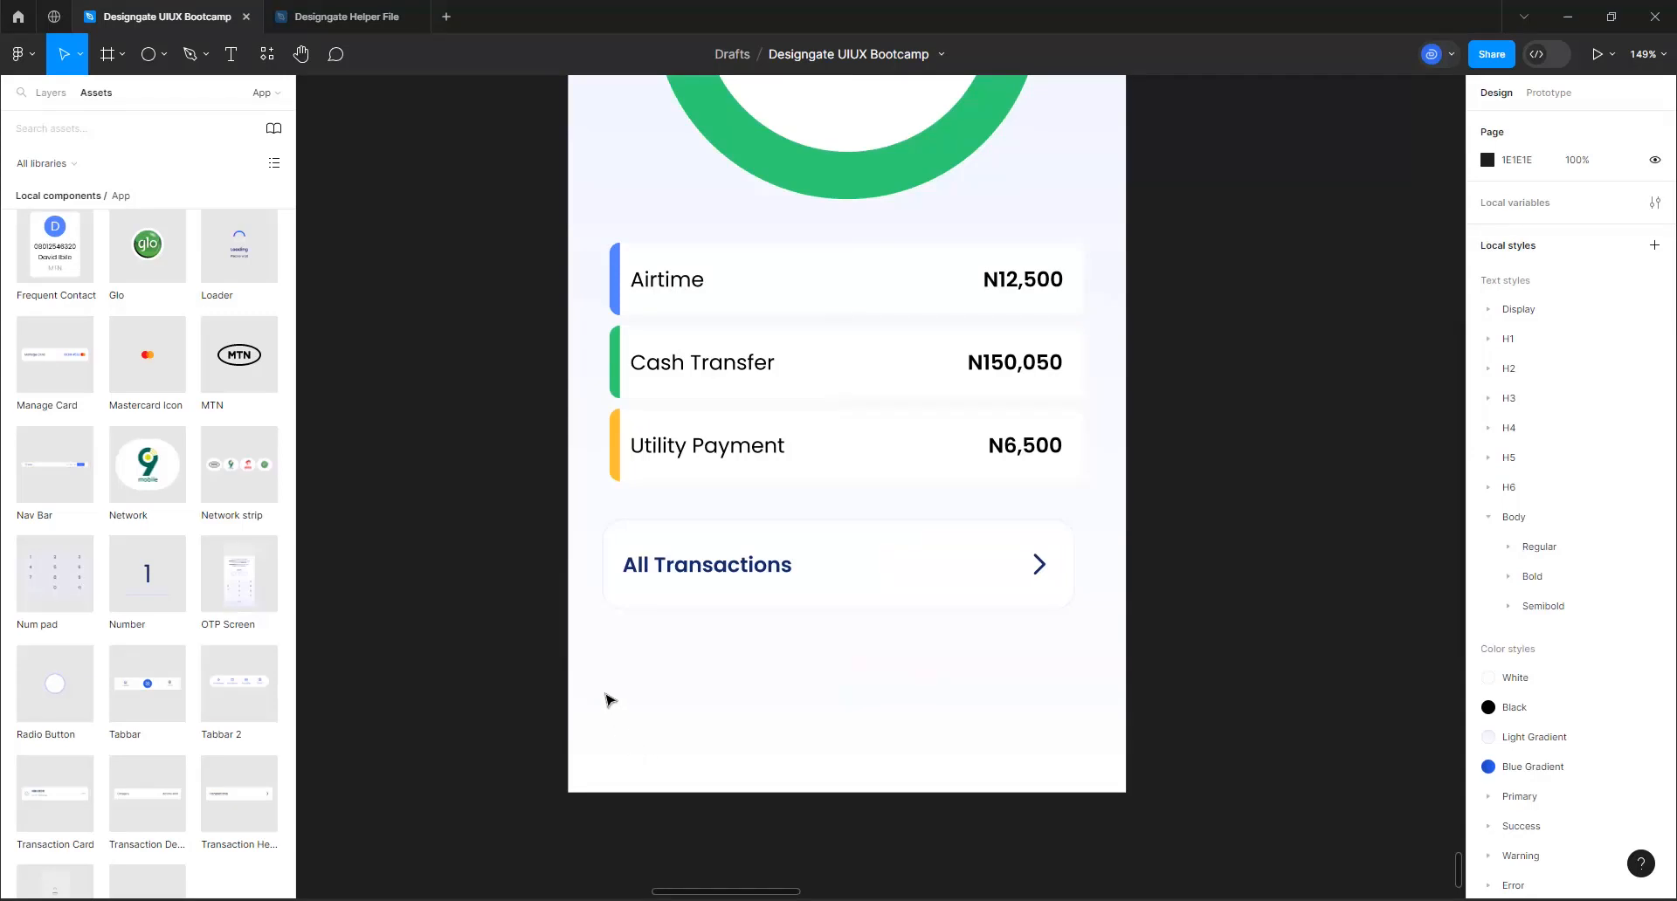
Nudge the doughnut chart up to Y 174 and the category rows group slightly up toward it
scroll(609, 700, "down", 5)
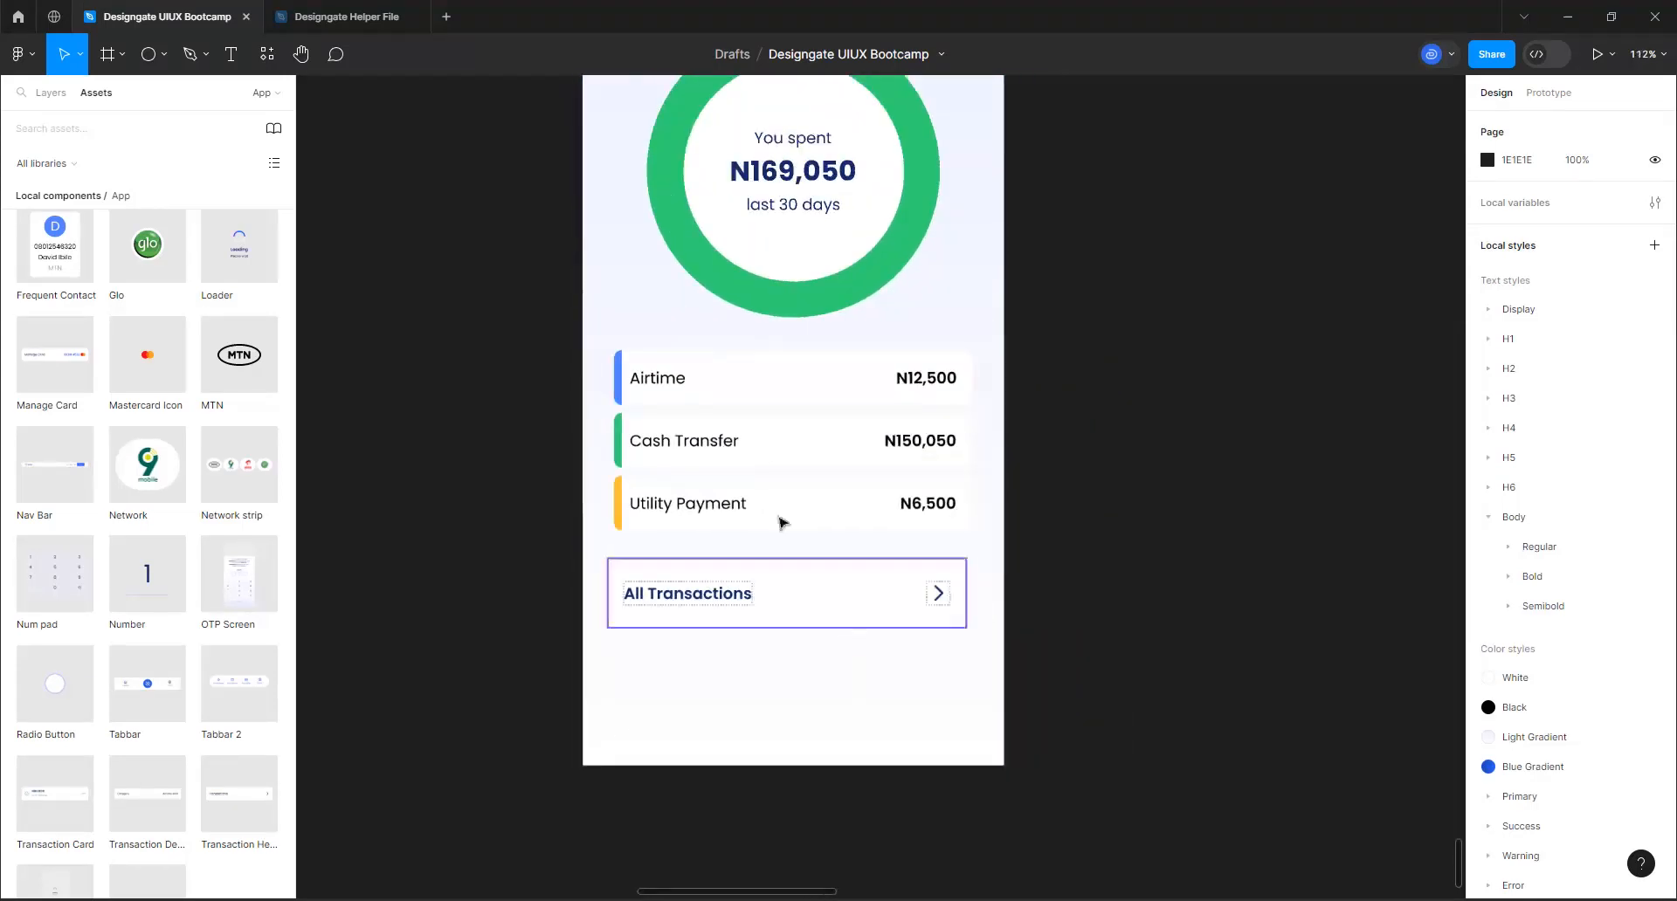
scroll(857, 583, "down", 3)
scroll(823, 254, "up", 3)
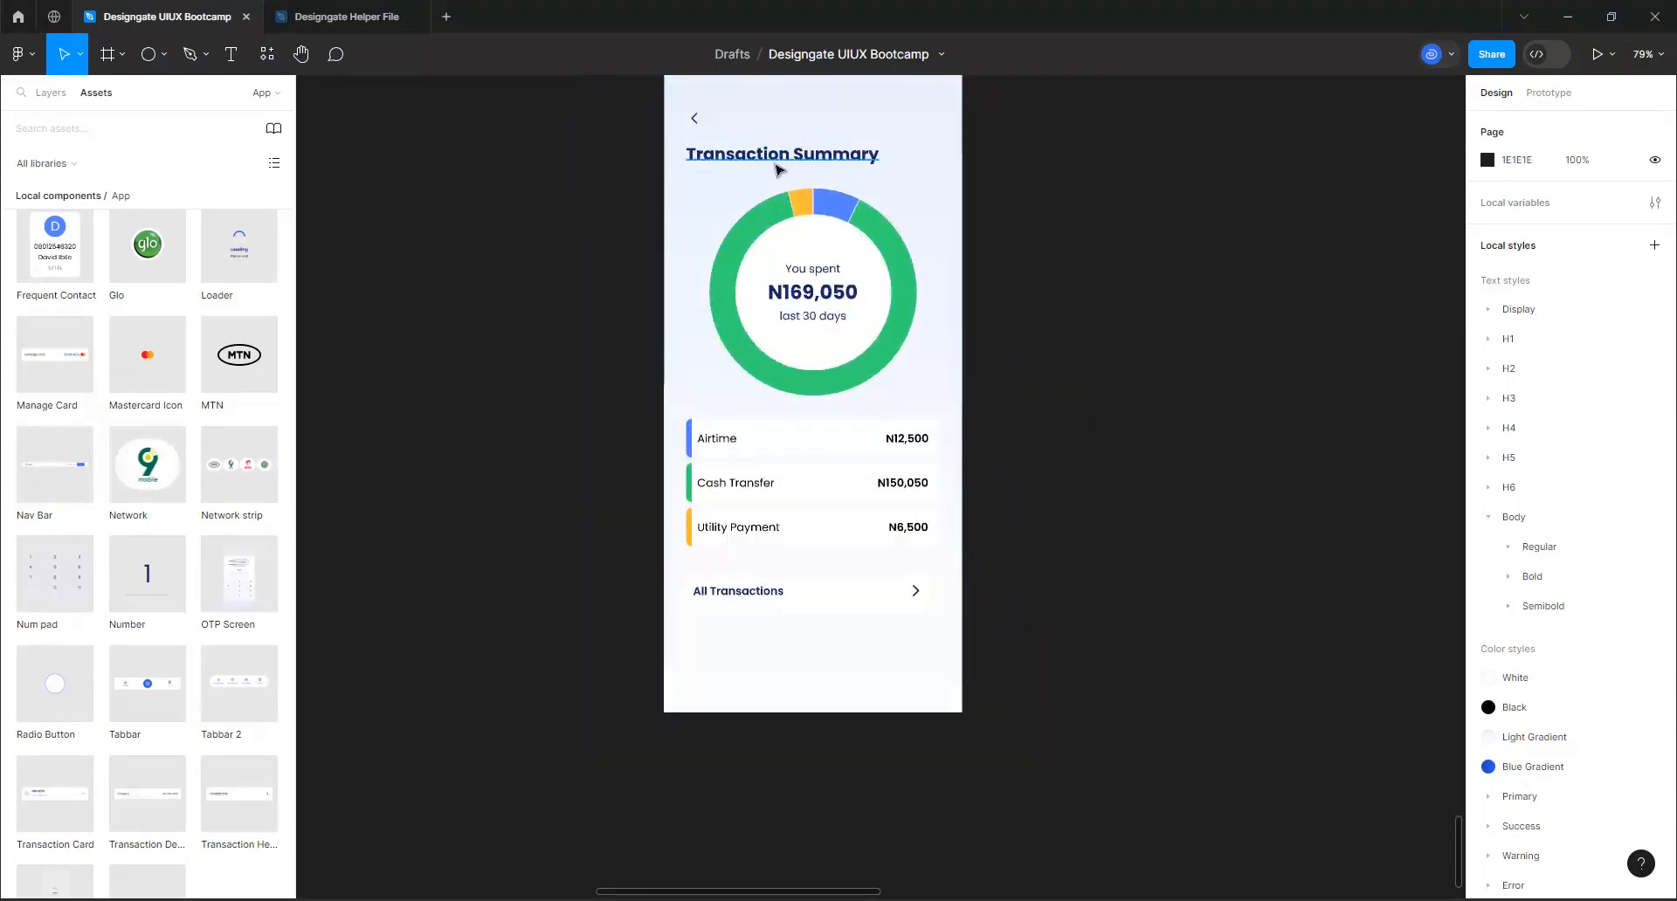
scroll(777, 169, "up", 5)
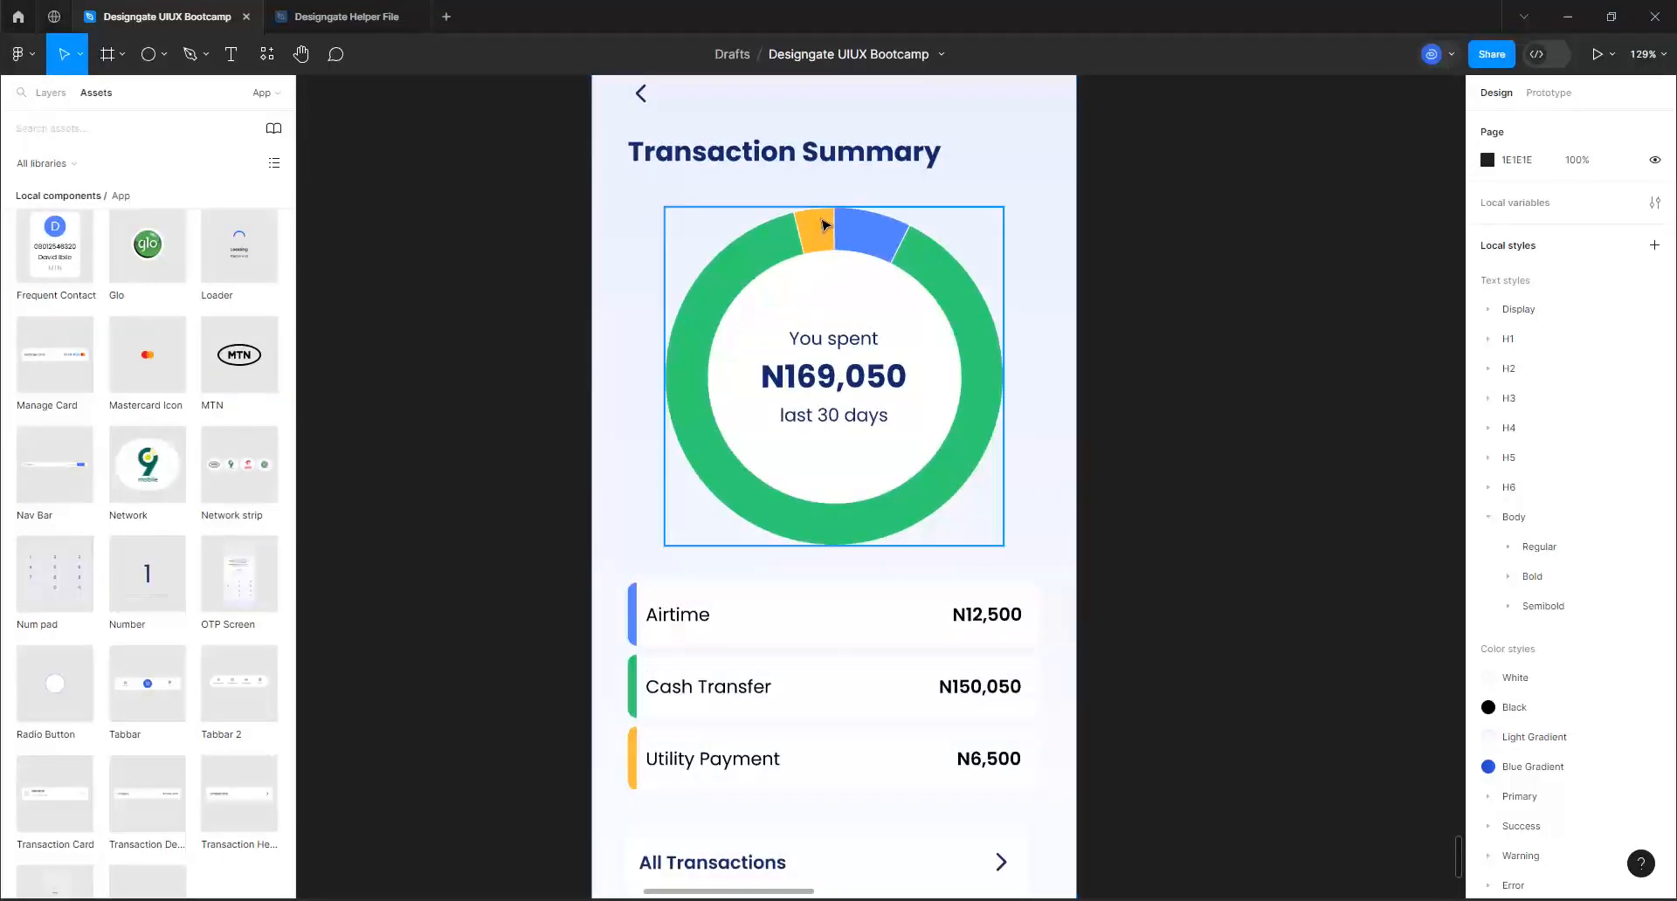
left_click(823, 225)
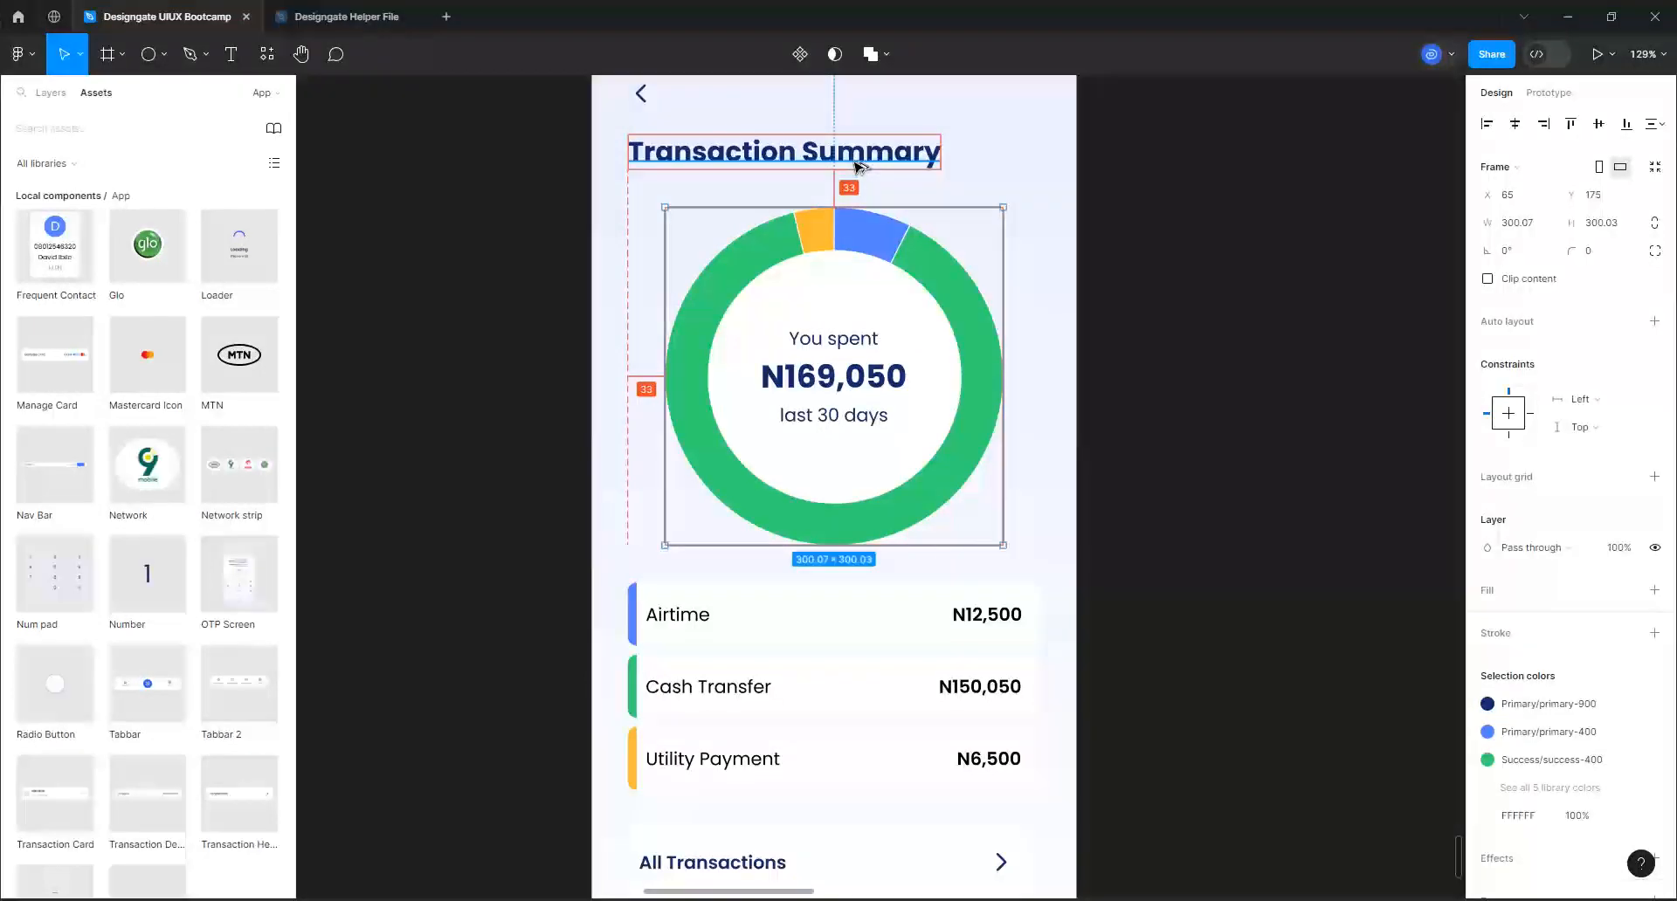
key("Up")
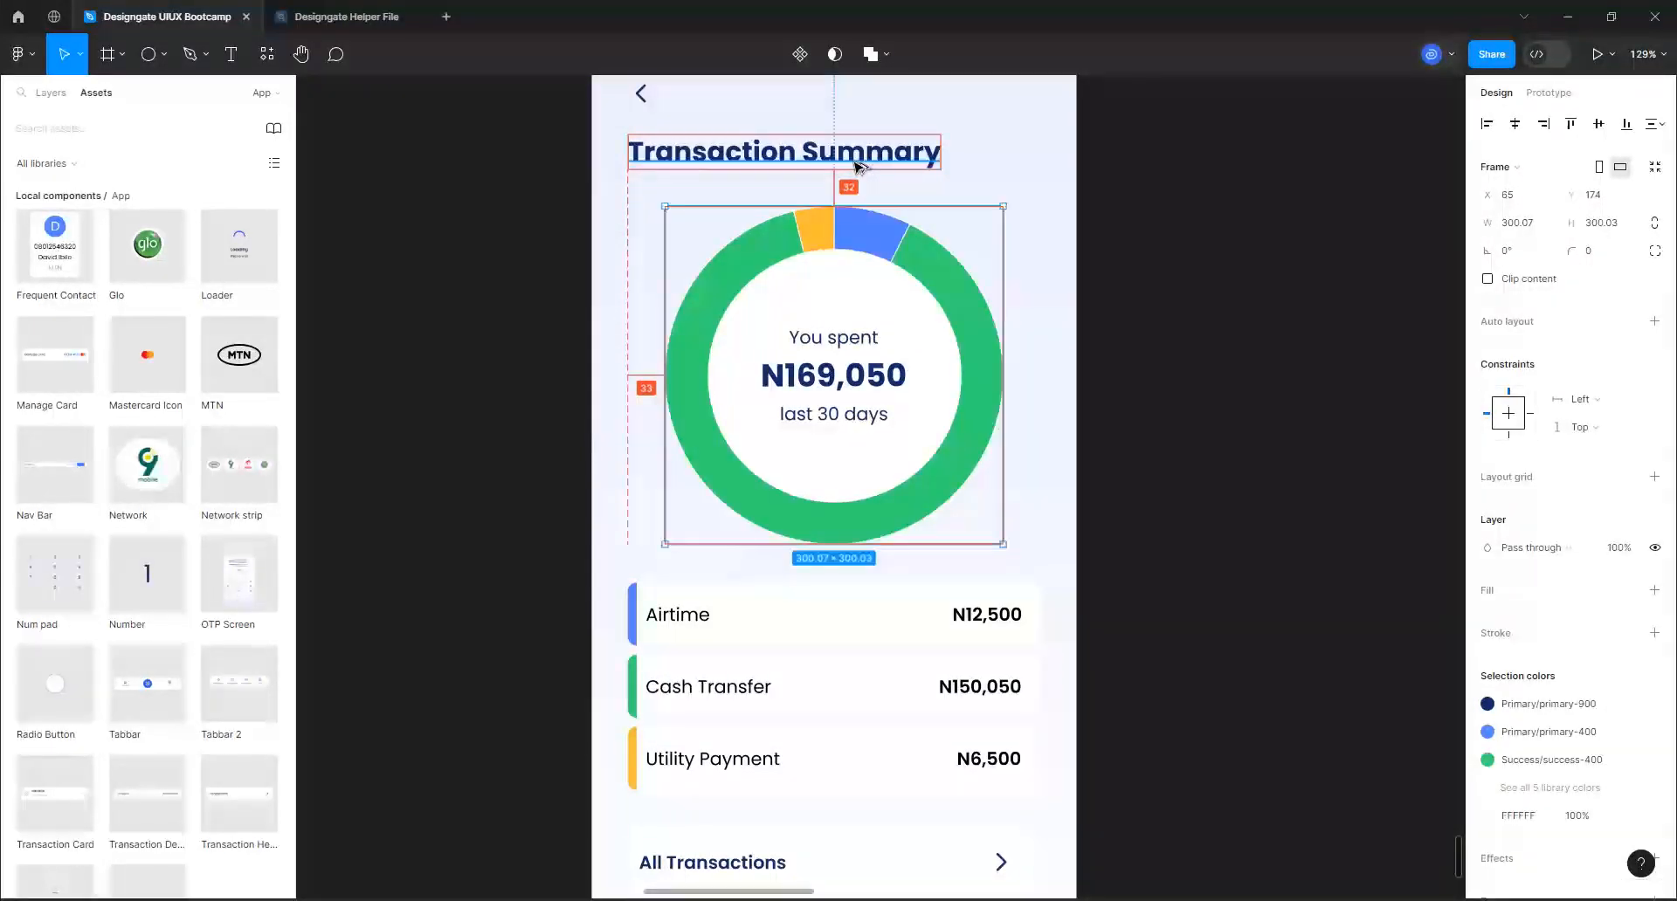
left_click(906, 616)
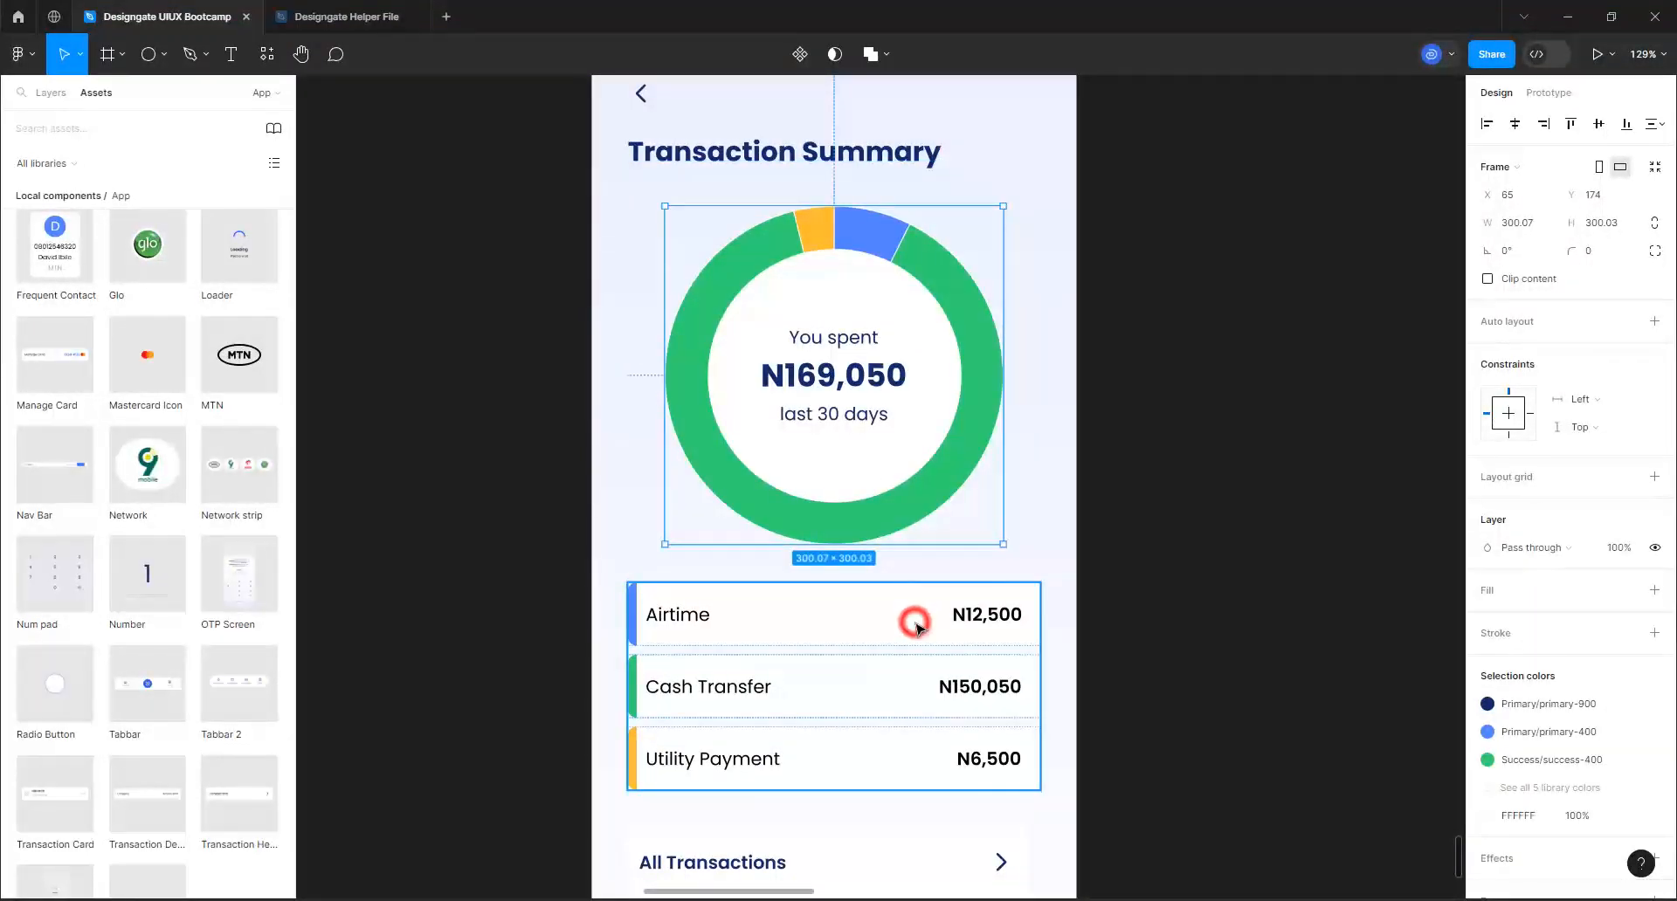
key("alt")
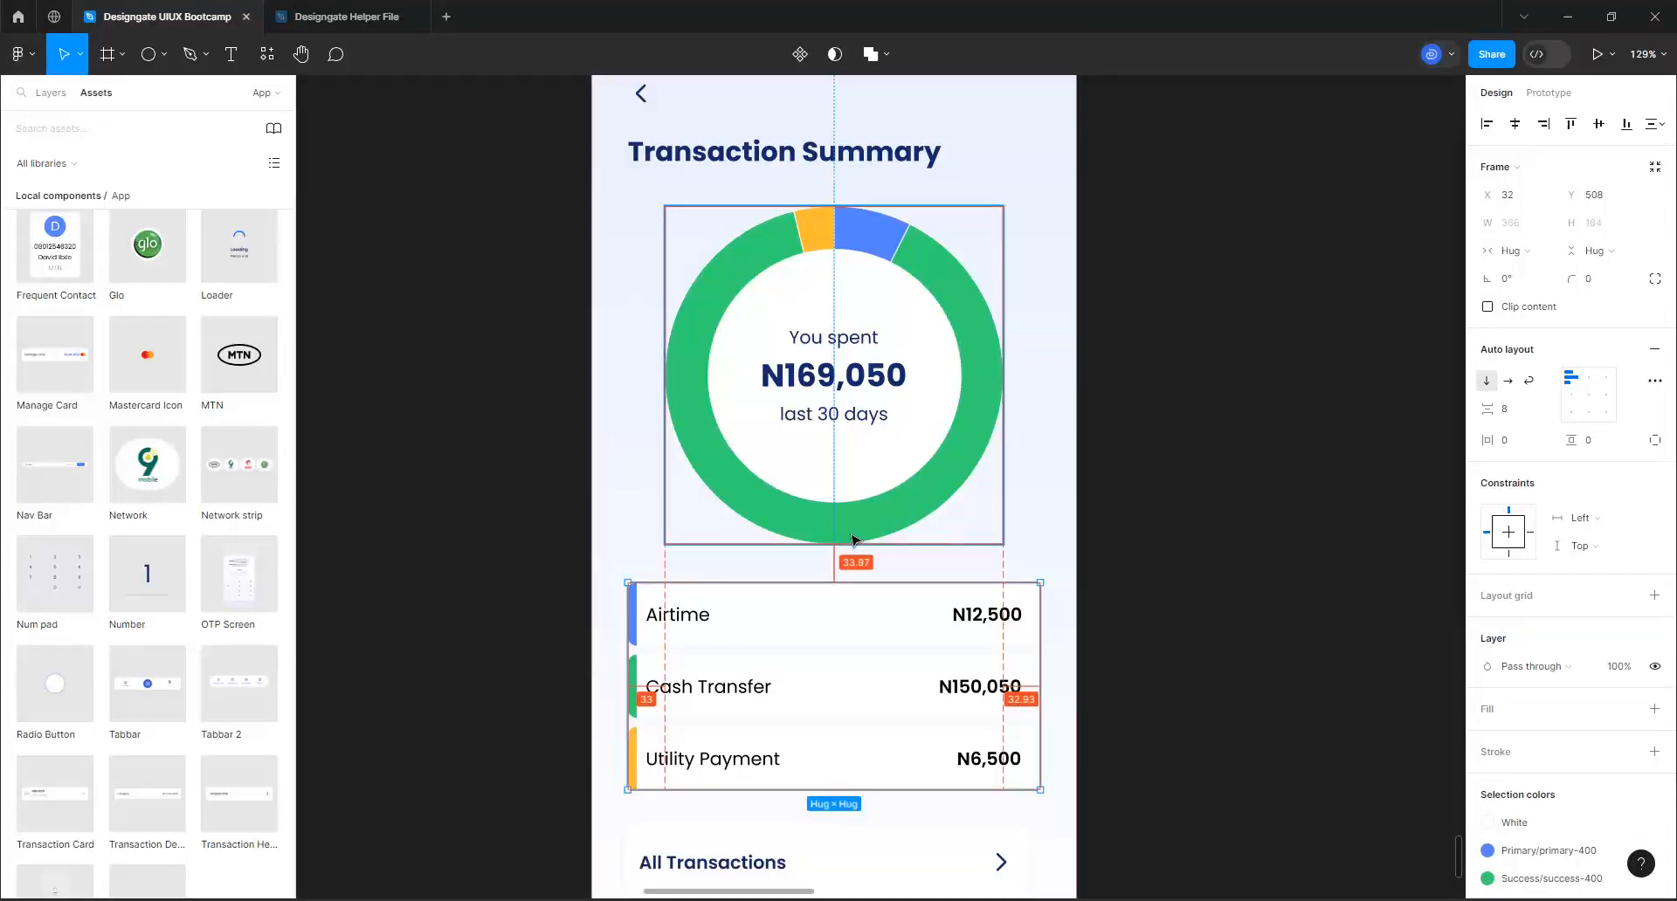
Set the doughnut chart frame's width and height to 300
left_click(812, 367)
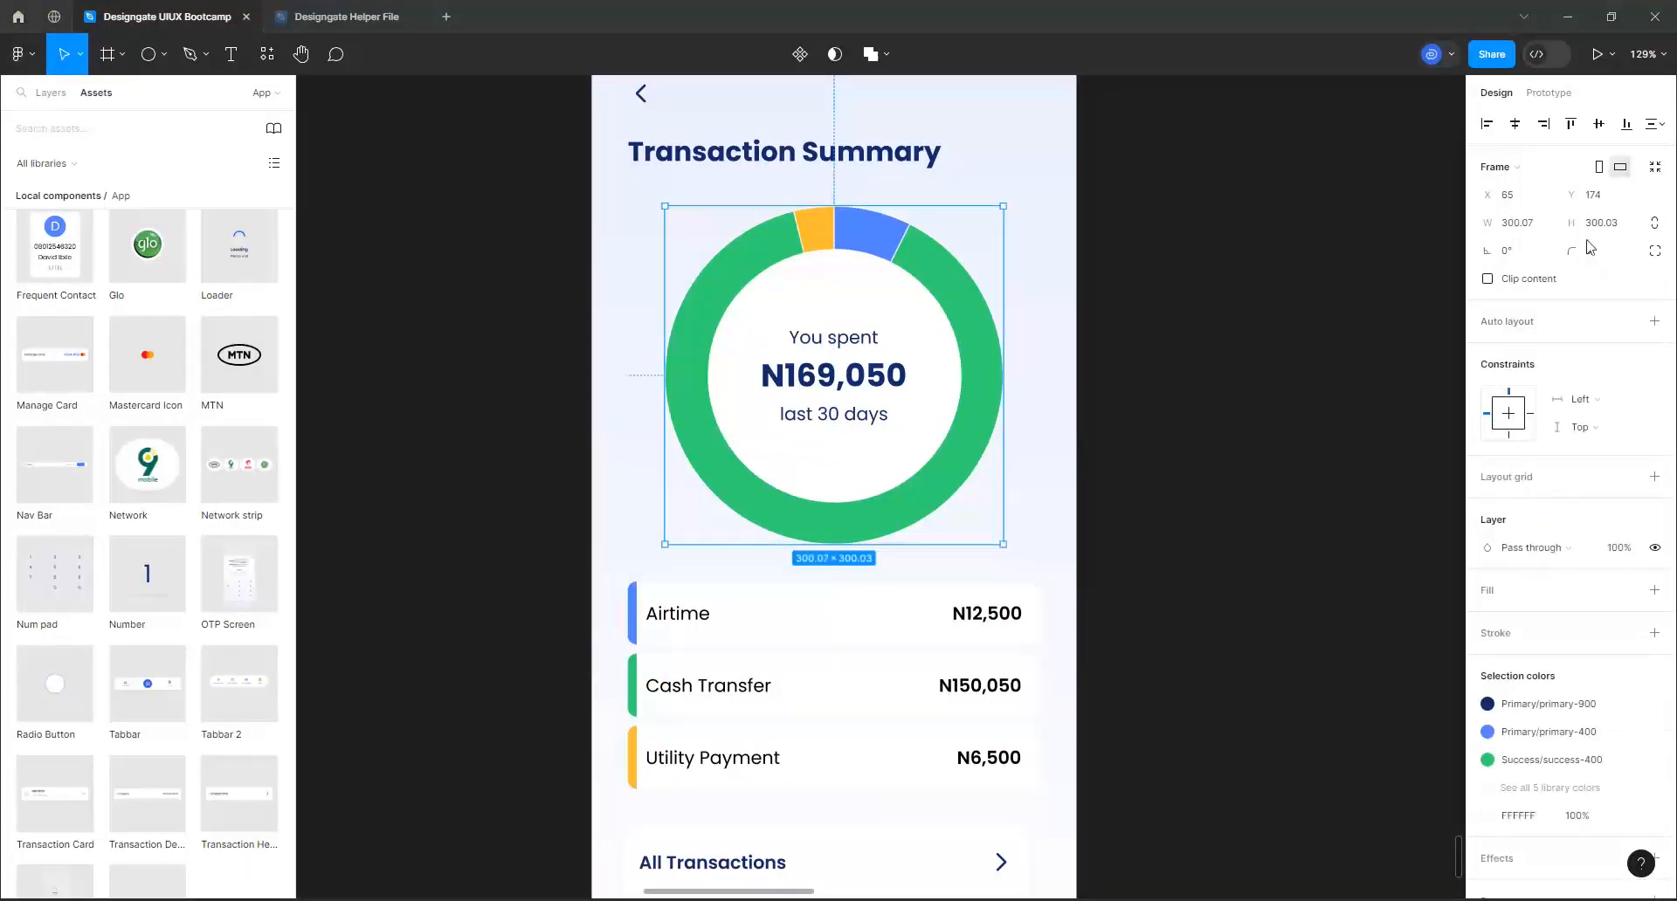
left_click(1535, 232)
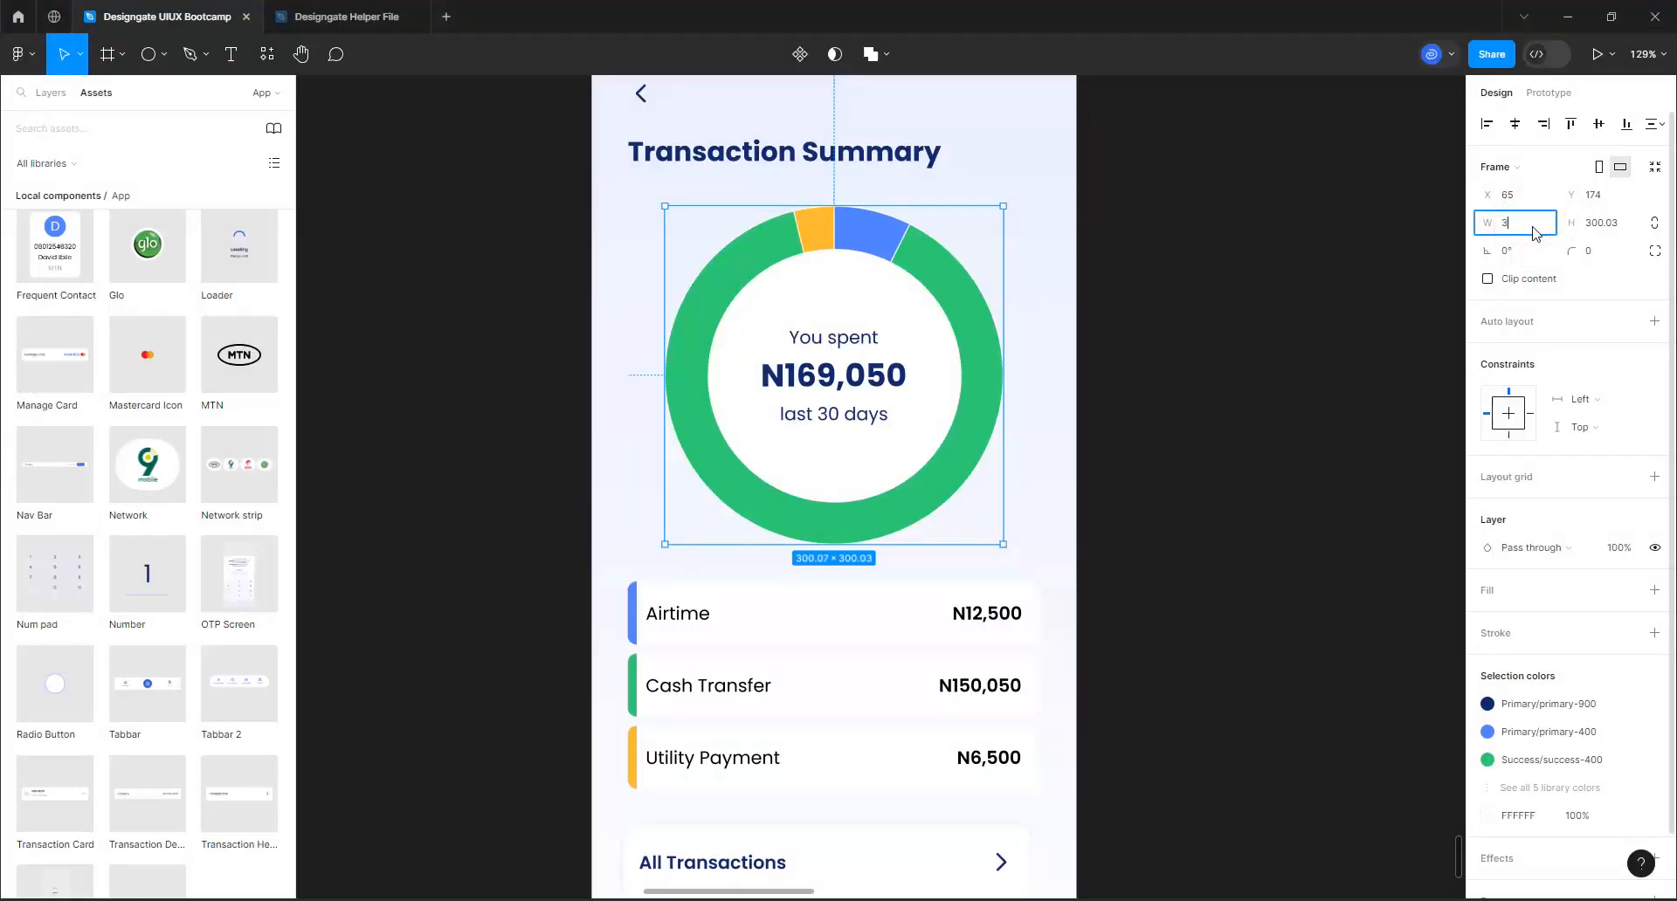
key("Return")
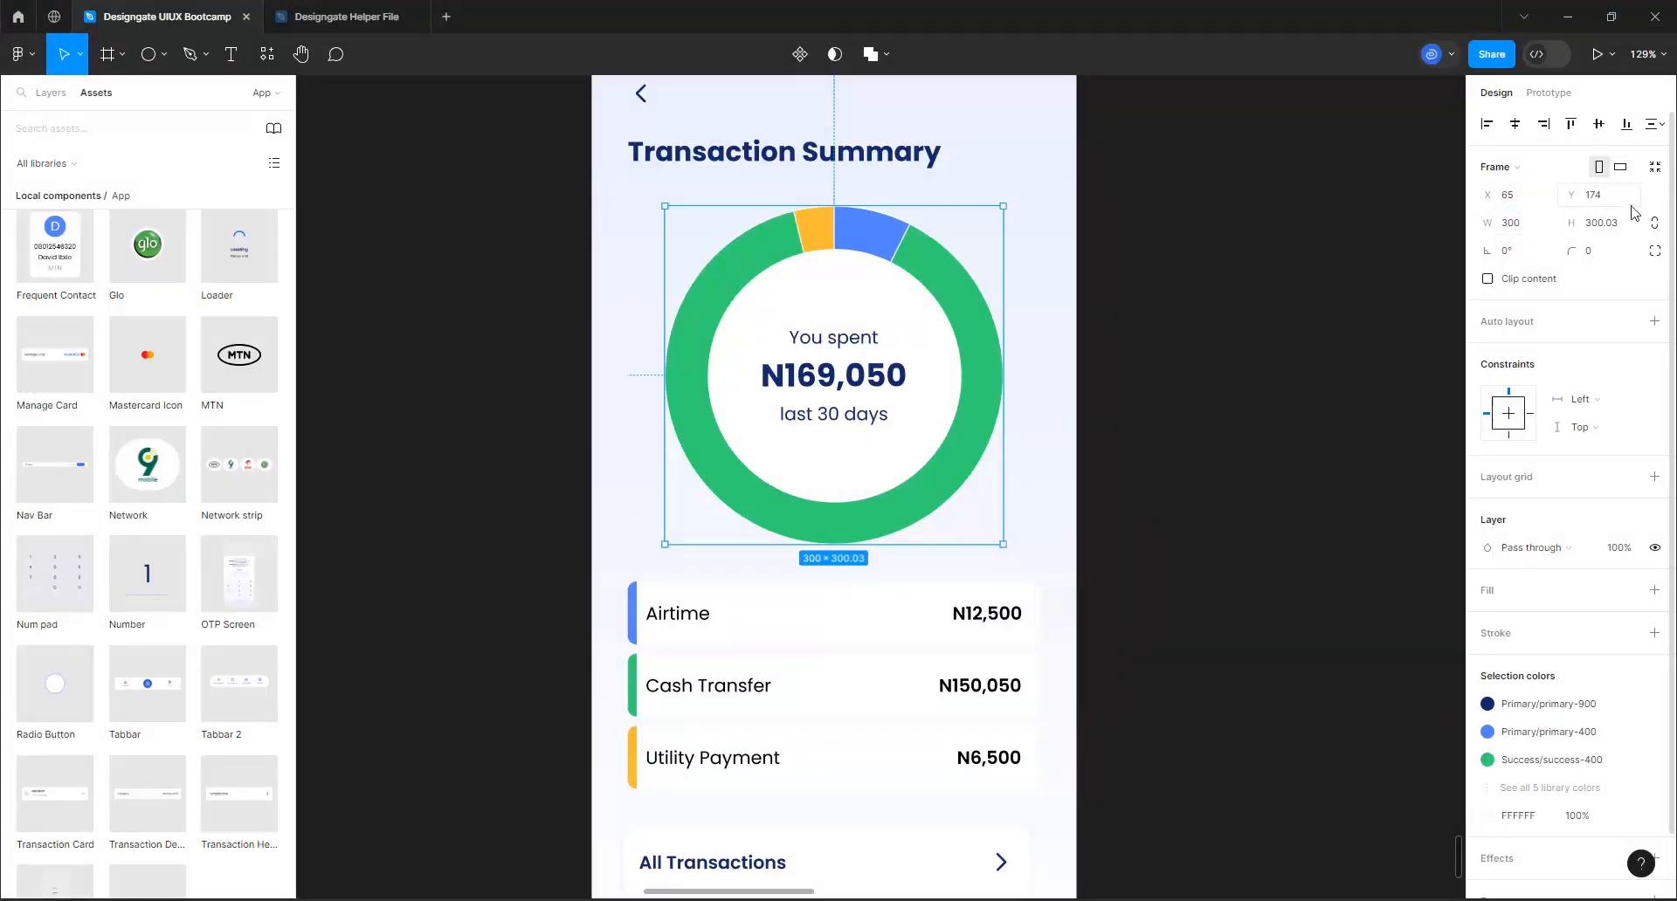
left_click(1610, 232)
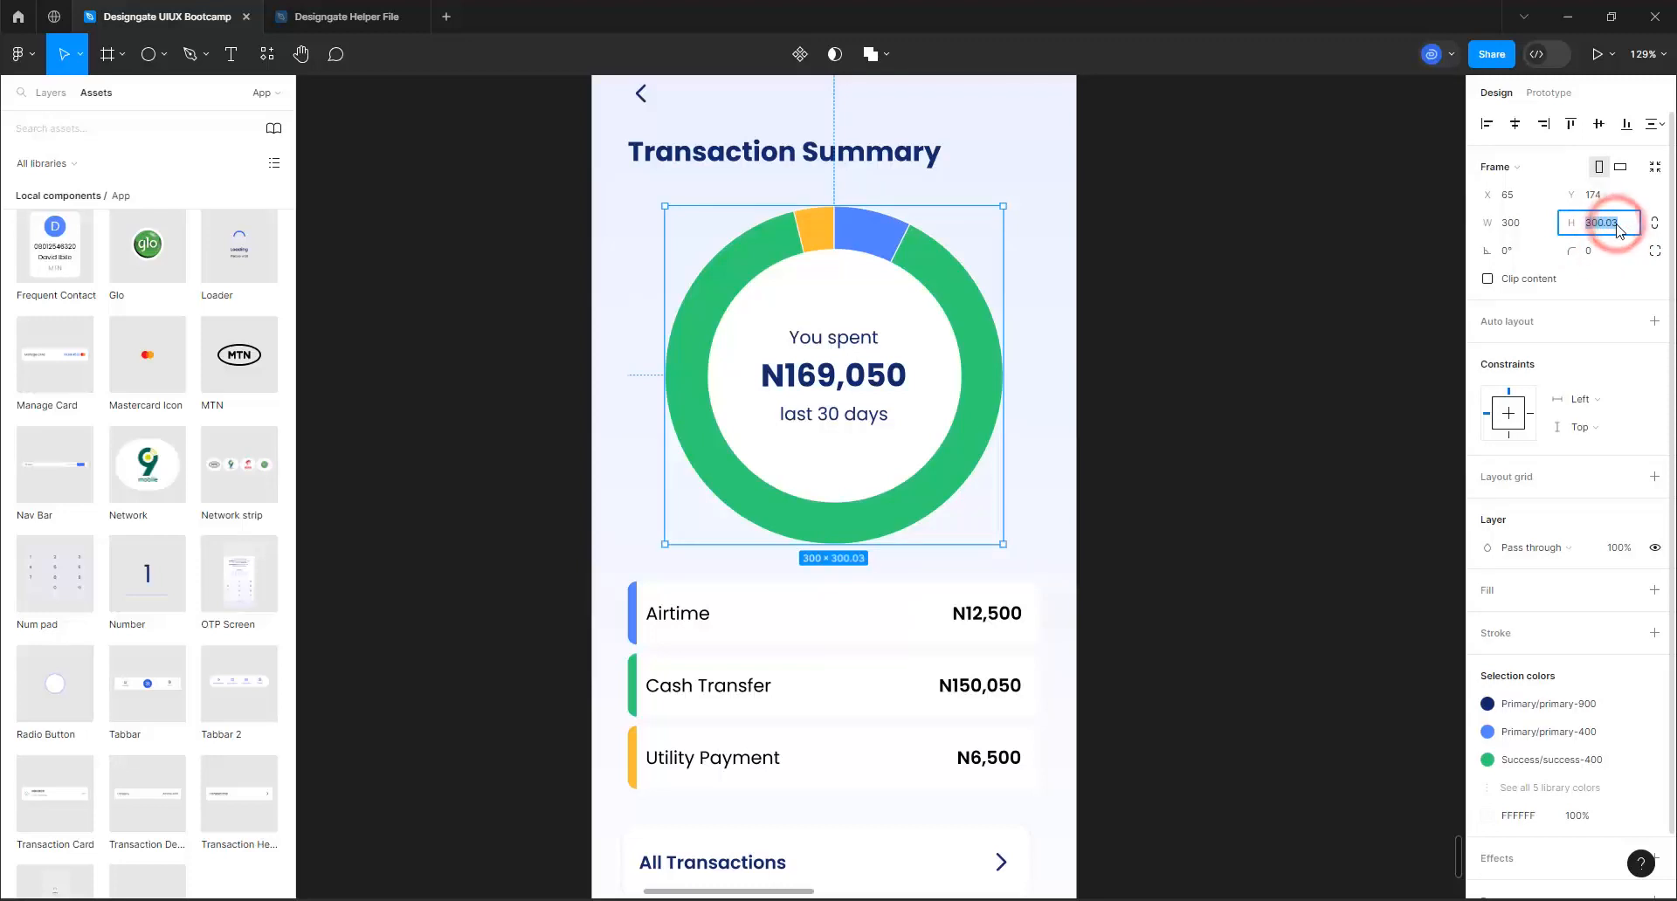
type("3")
key("Return")
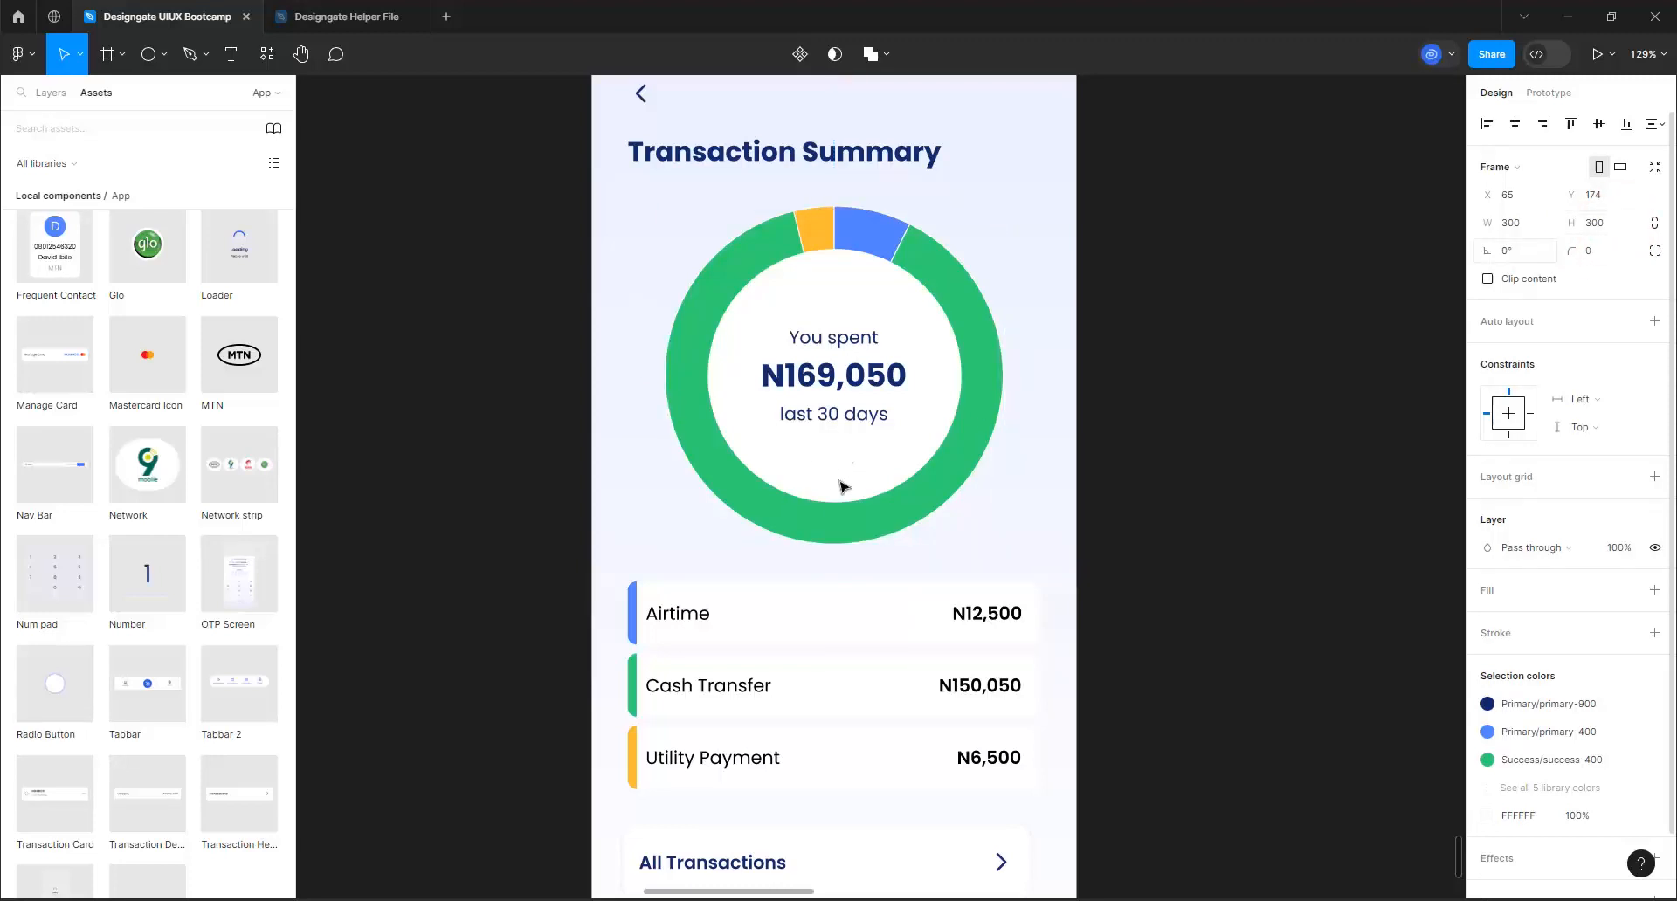
Move the category rows group down below the doughnut chart to Y 522
left_click(836, 615)
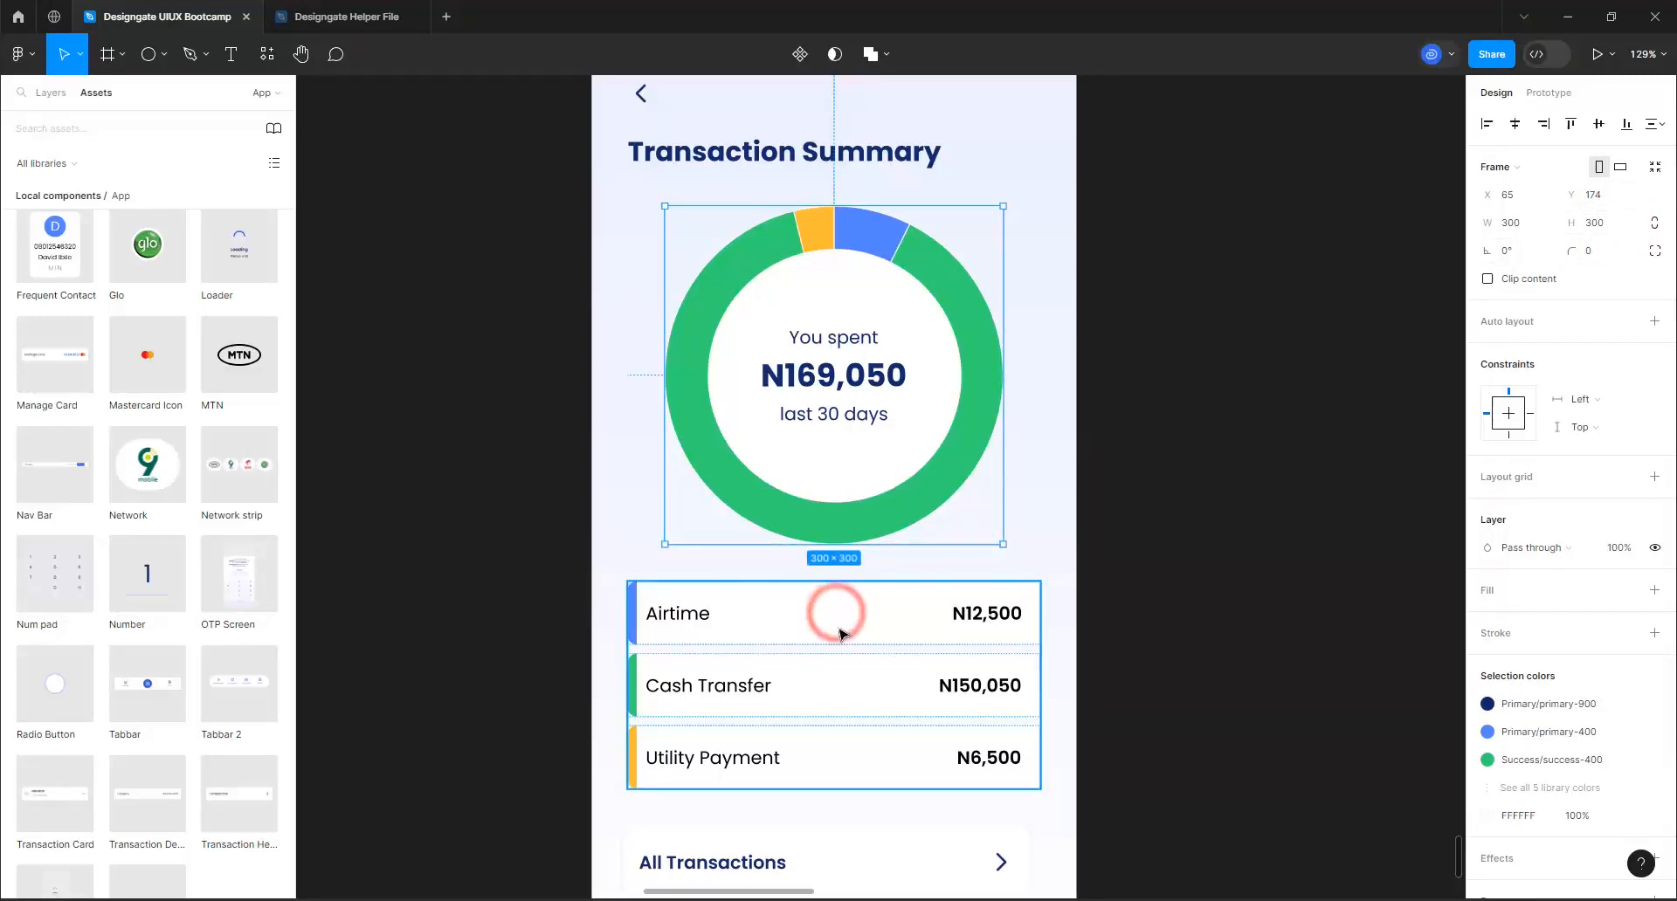
left_click_drag(836, 615, 838, 632)
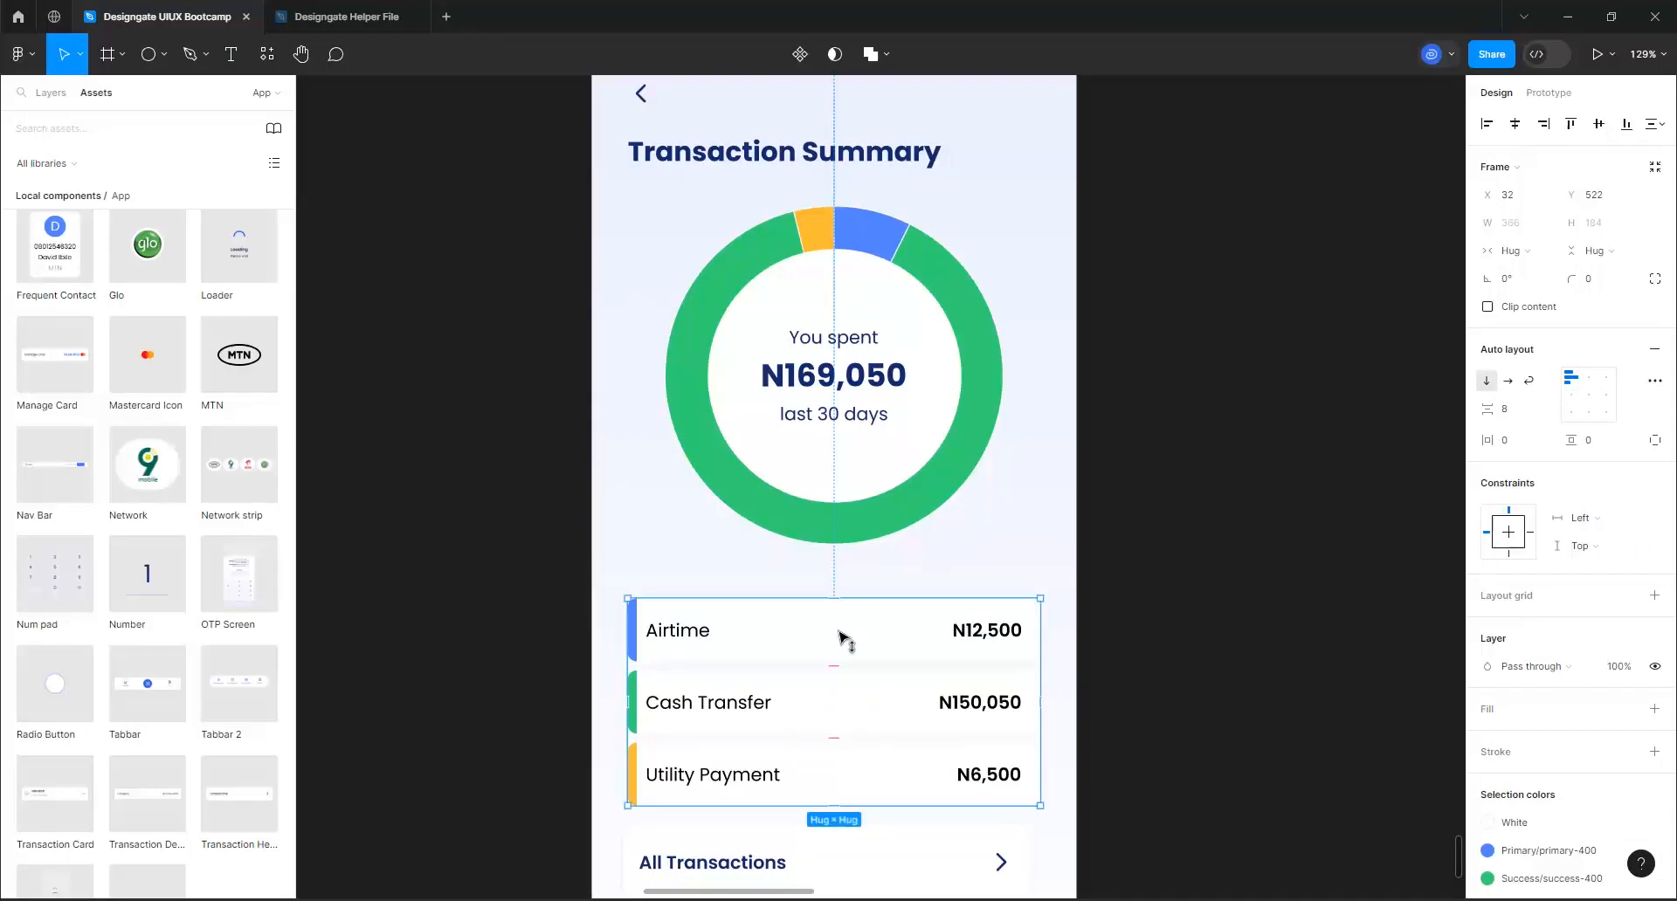
Move the category rows group up toward the doughnut chart to Y 506
key("alt")
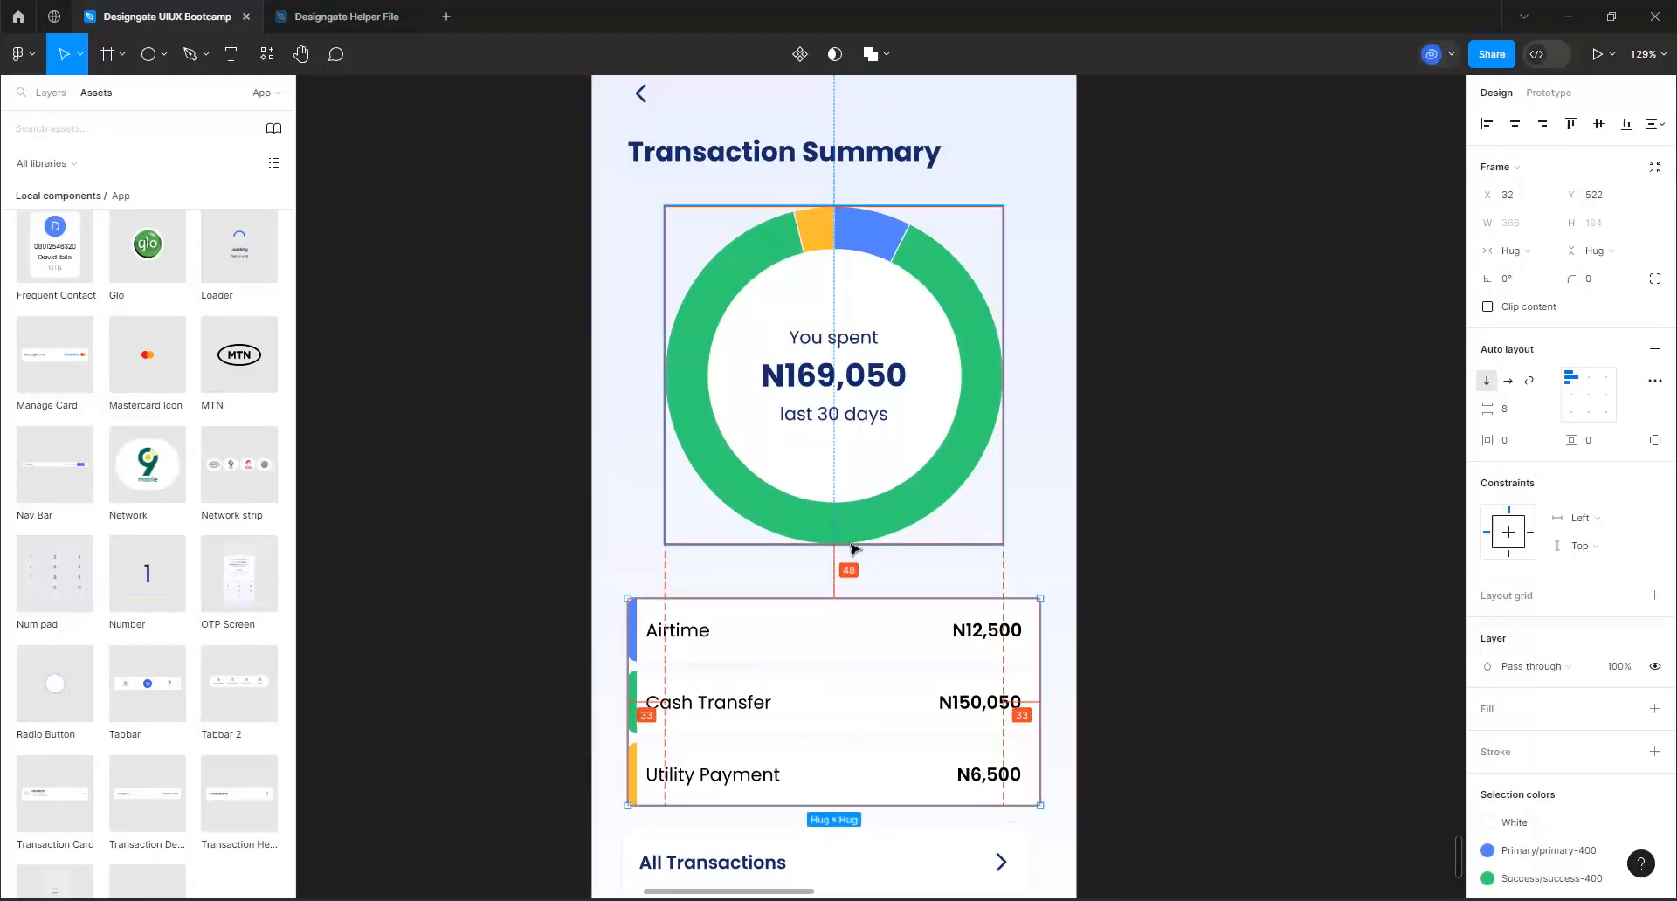
key("Up")
key("Up")
key("Up")
key("Up")
key("Up")
key("Up")
key("Up")
key("Up")
key("Up")
key("Up")
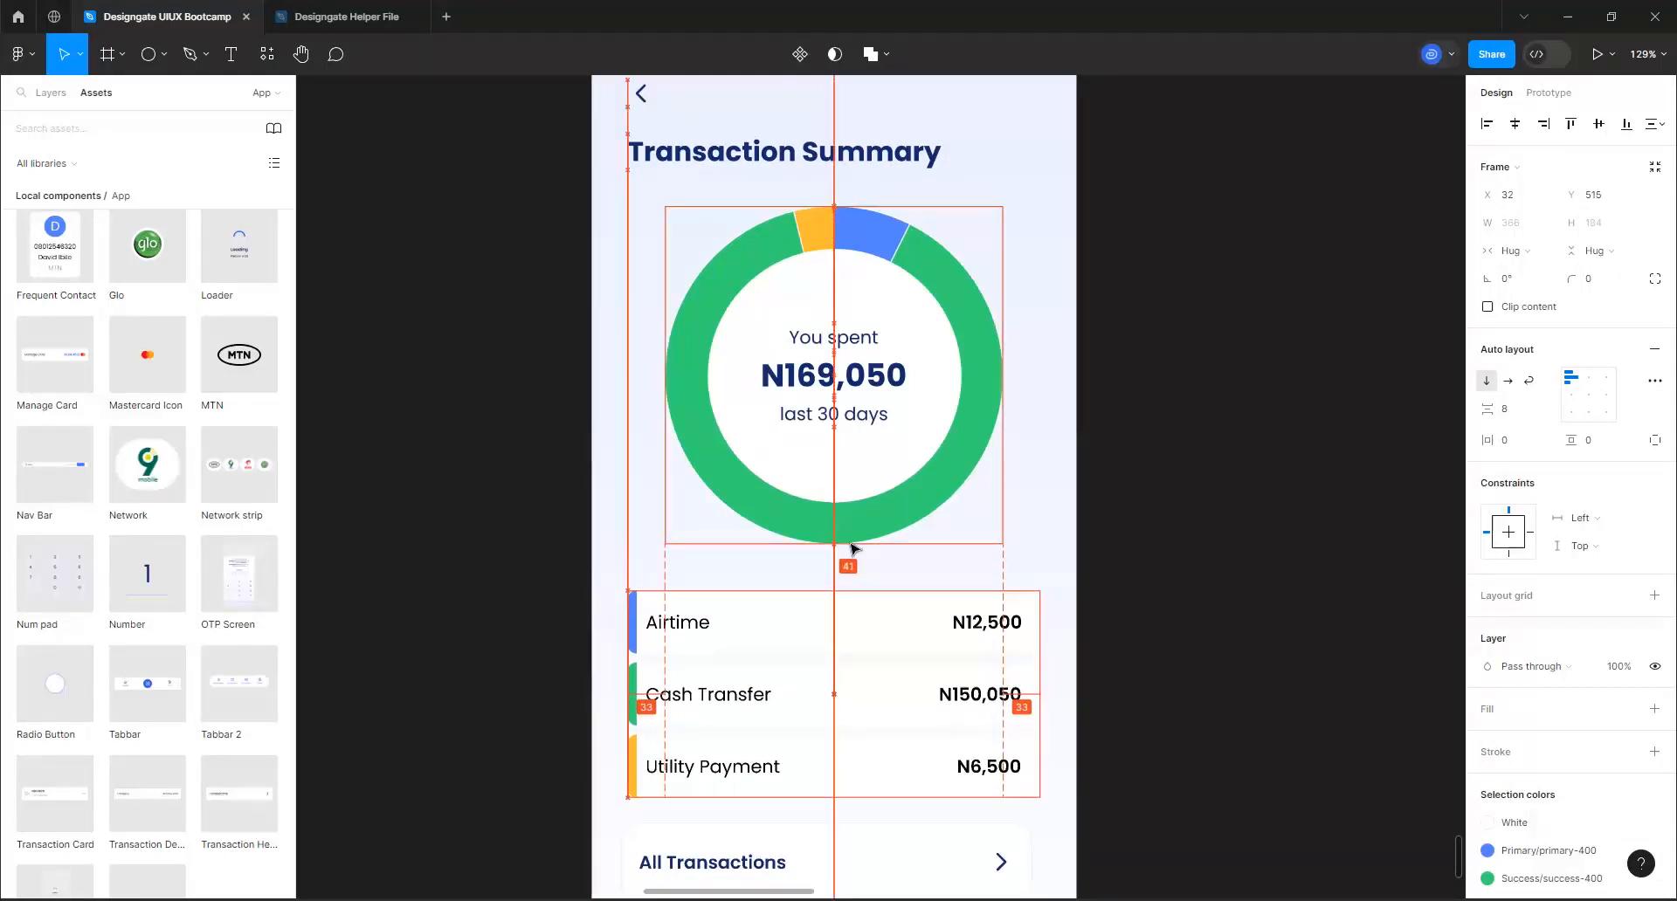
key("Up")
key("Up")
key("Up")
key("Up")
key("Up")
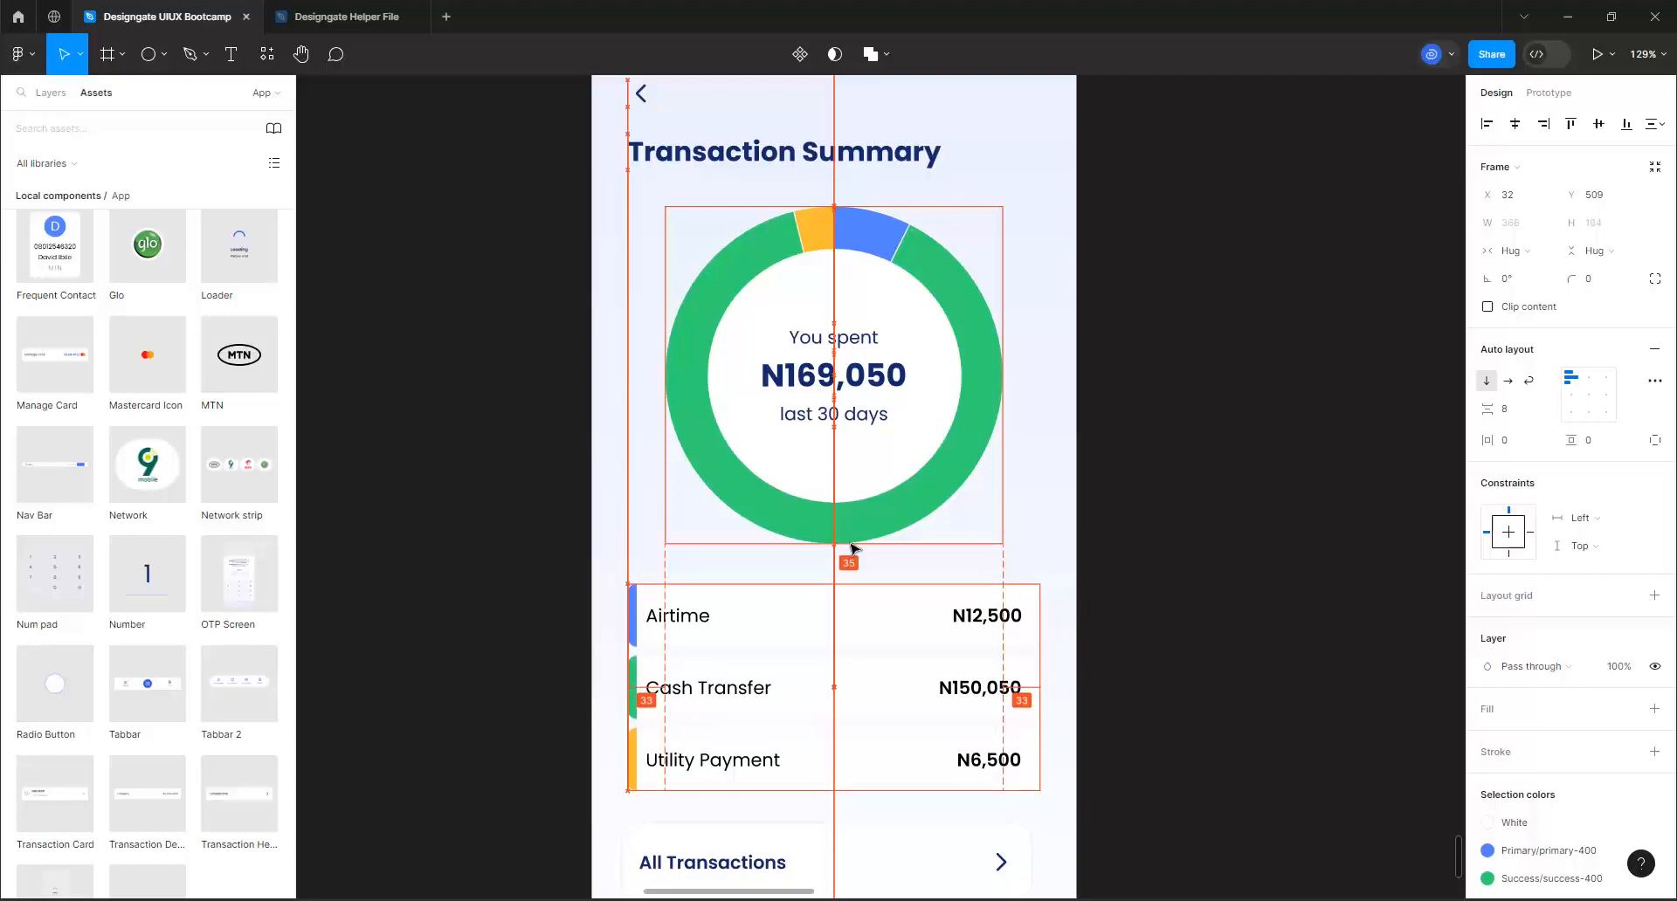
key("Up")
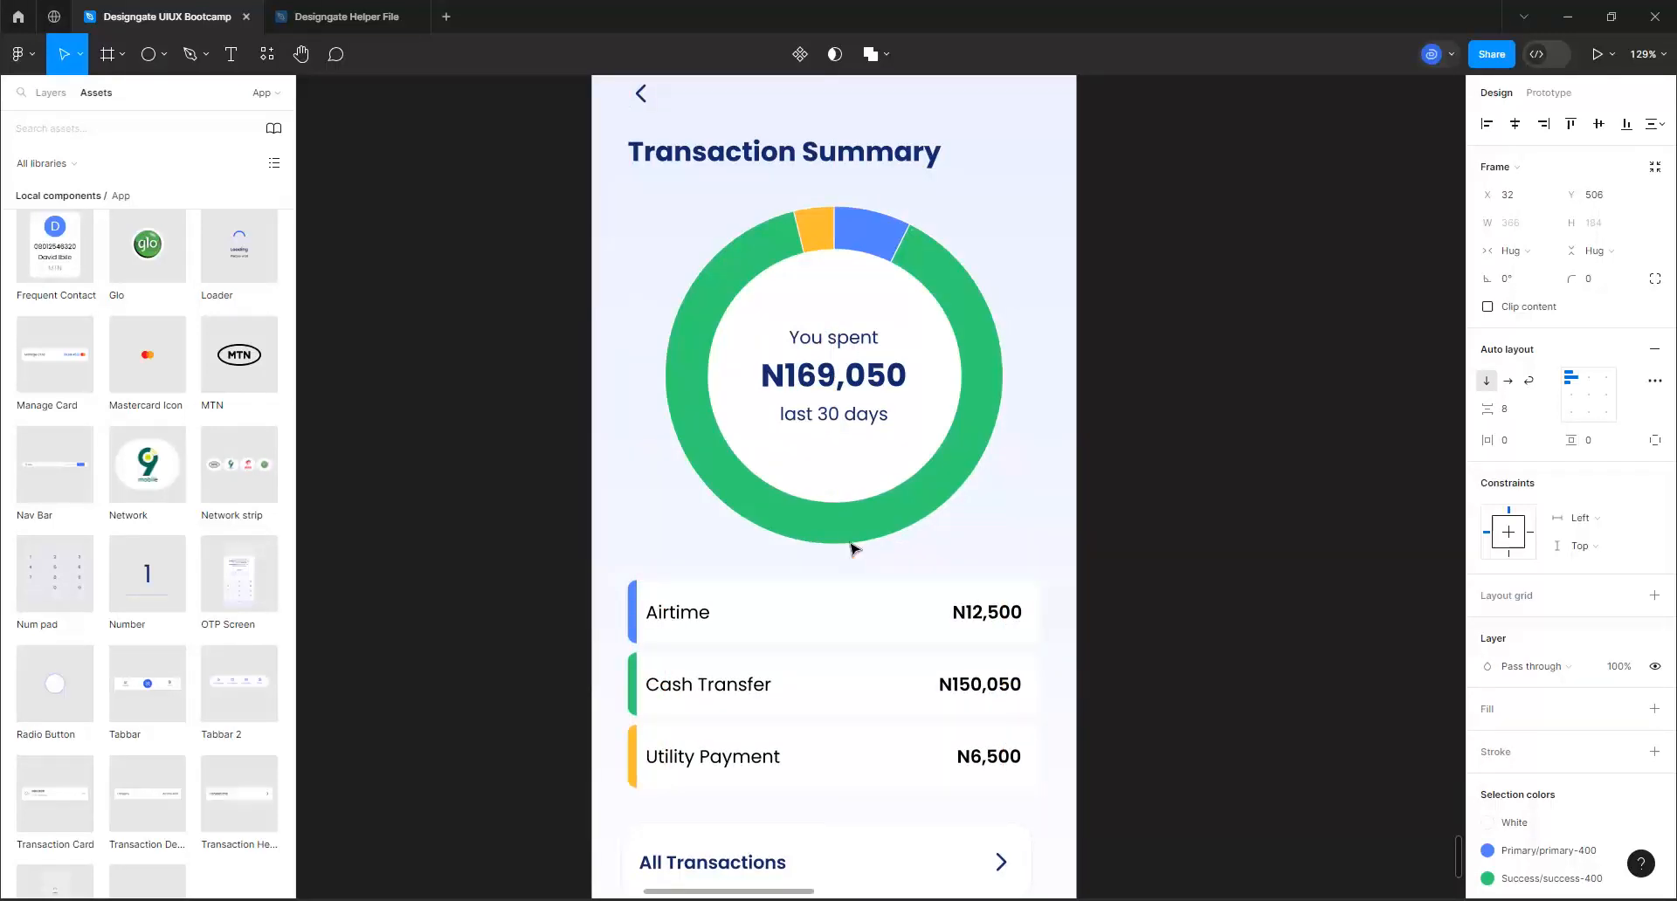
Move the All Transactions card down to Y 731, center it horizontally on the screen, and deselect it
scroll(809, 483, "down", 3)
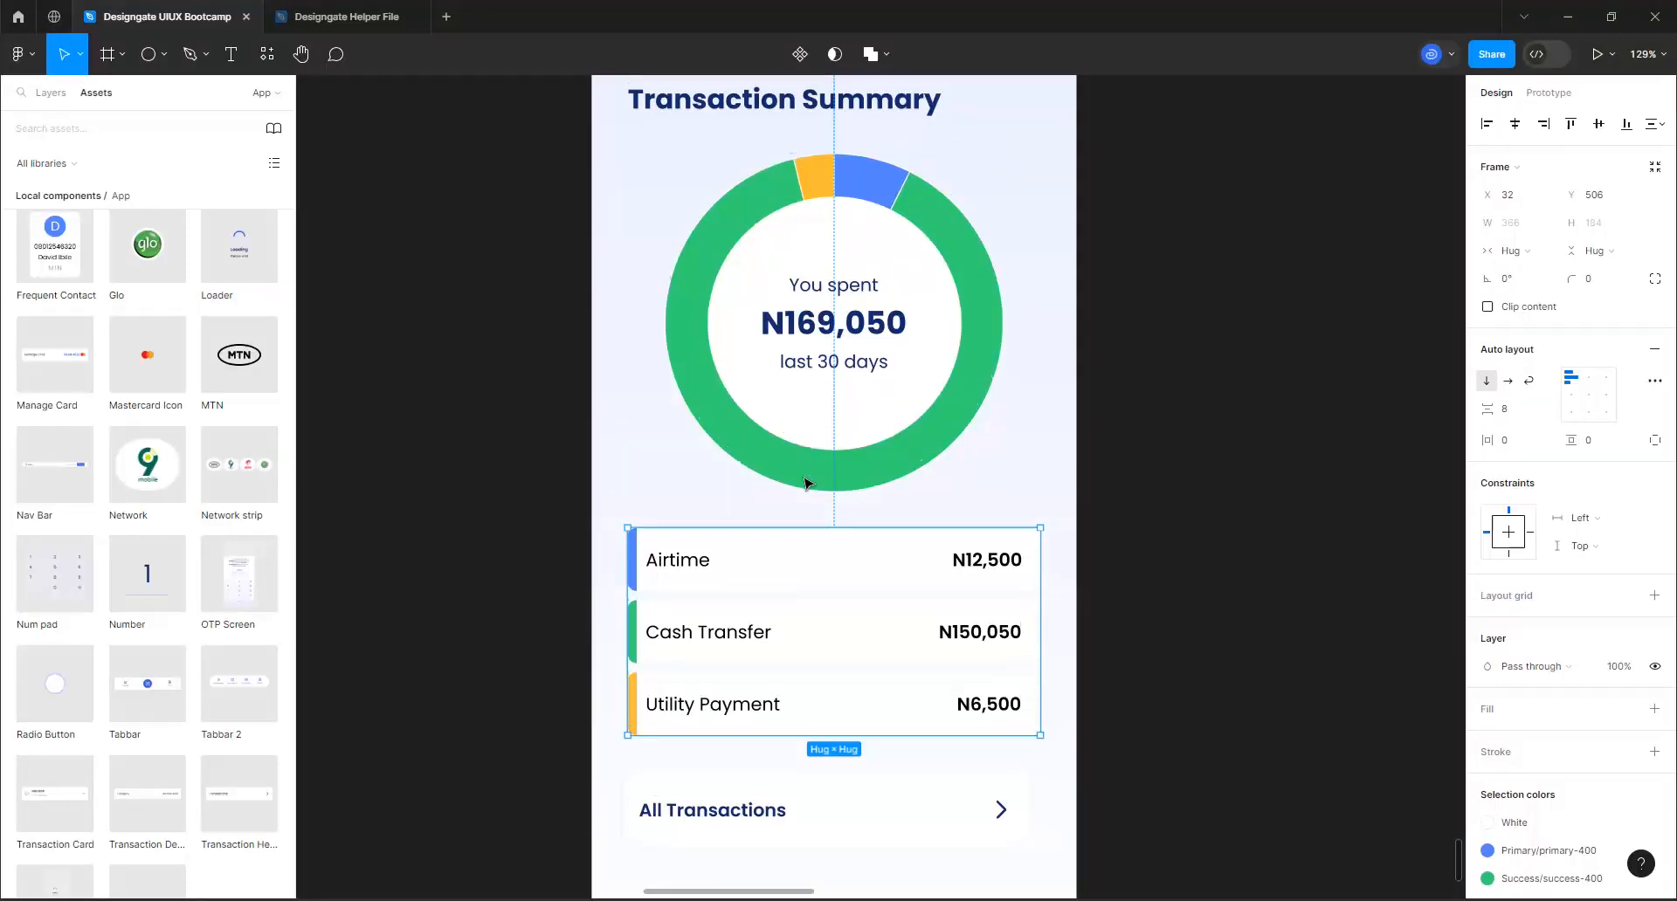
left_click(866, 782)
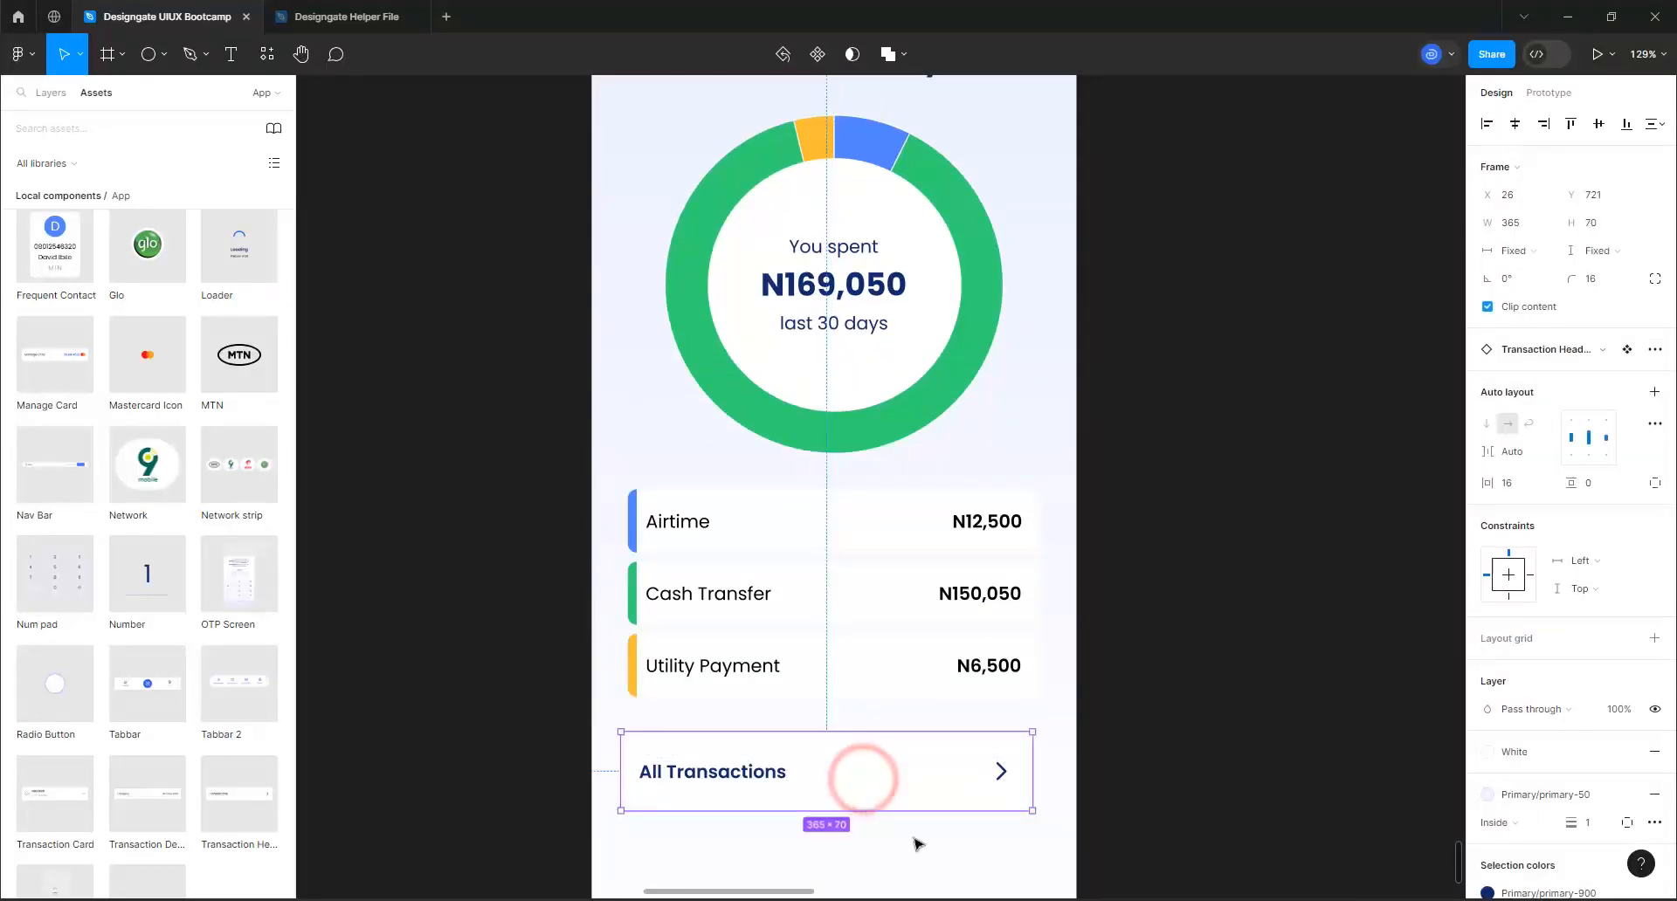
key("alt")
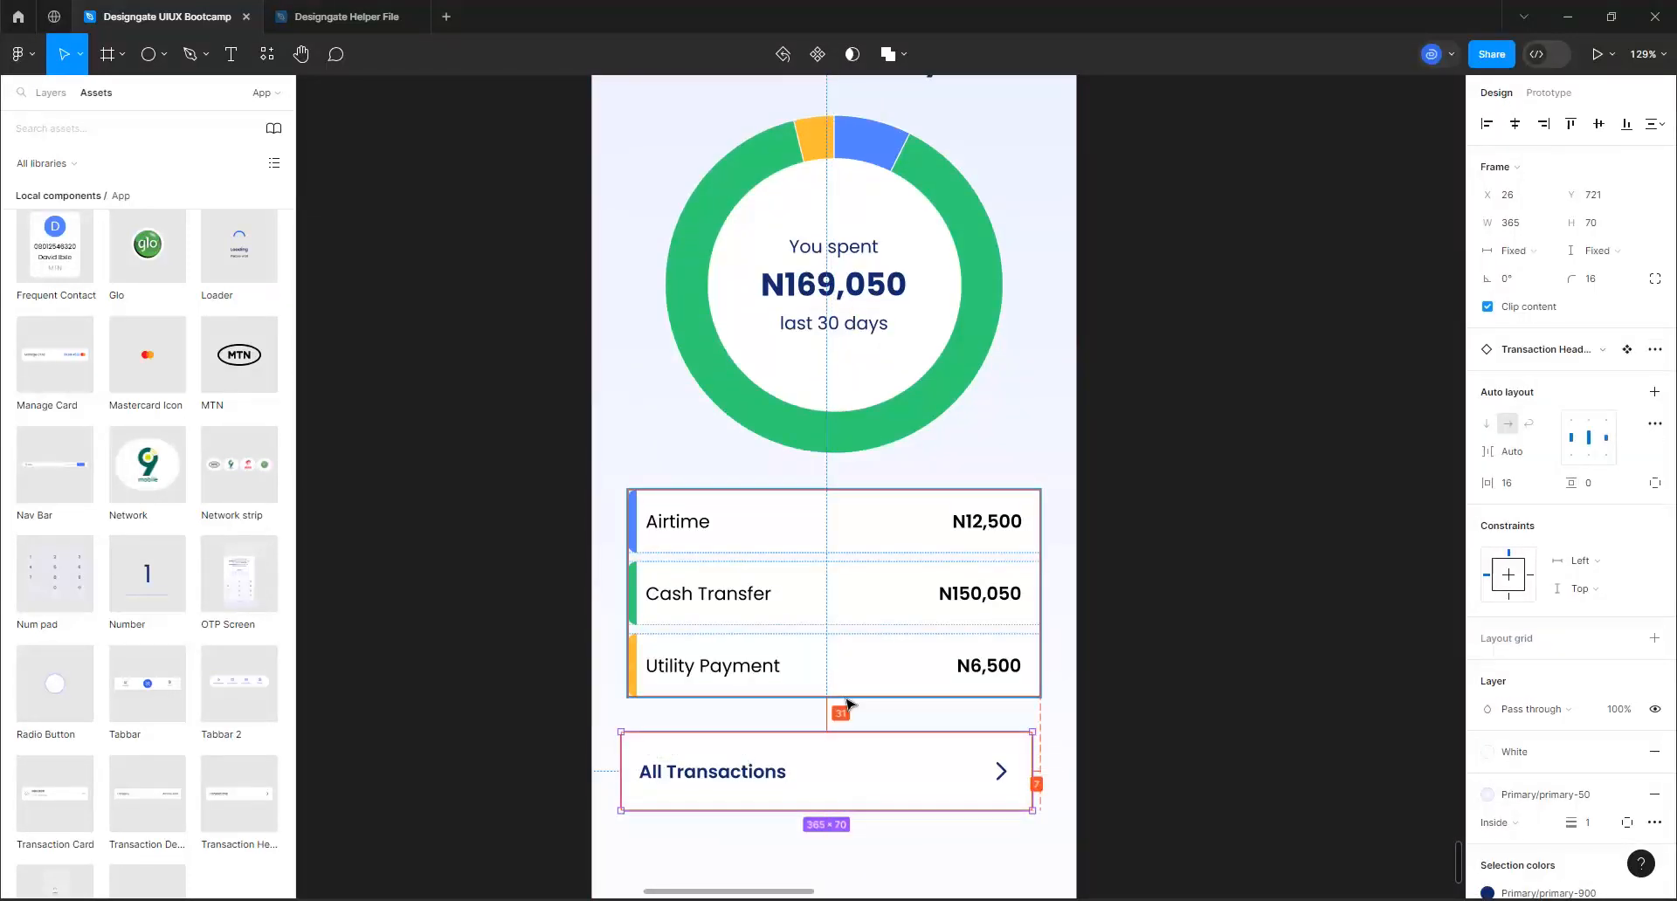
key("Down")
key("Down")
key("Down")
key("Down")
key("Down")
key("Down")
key("Down")
key("Down")
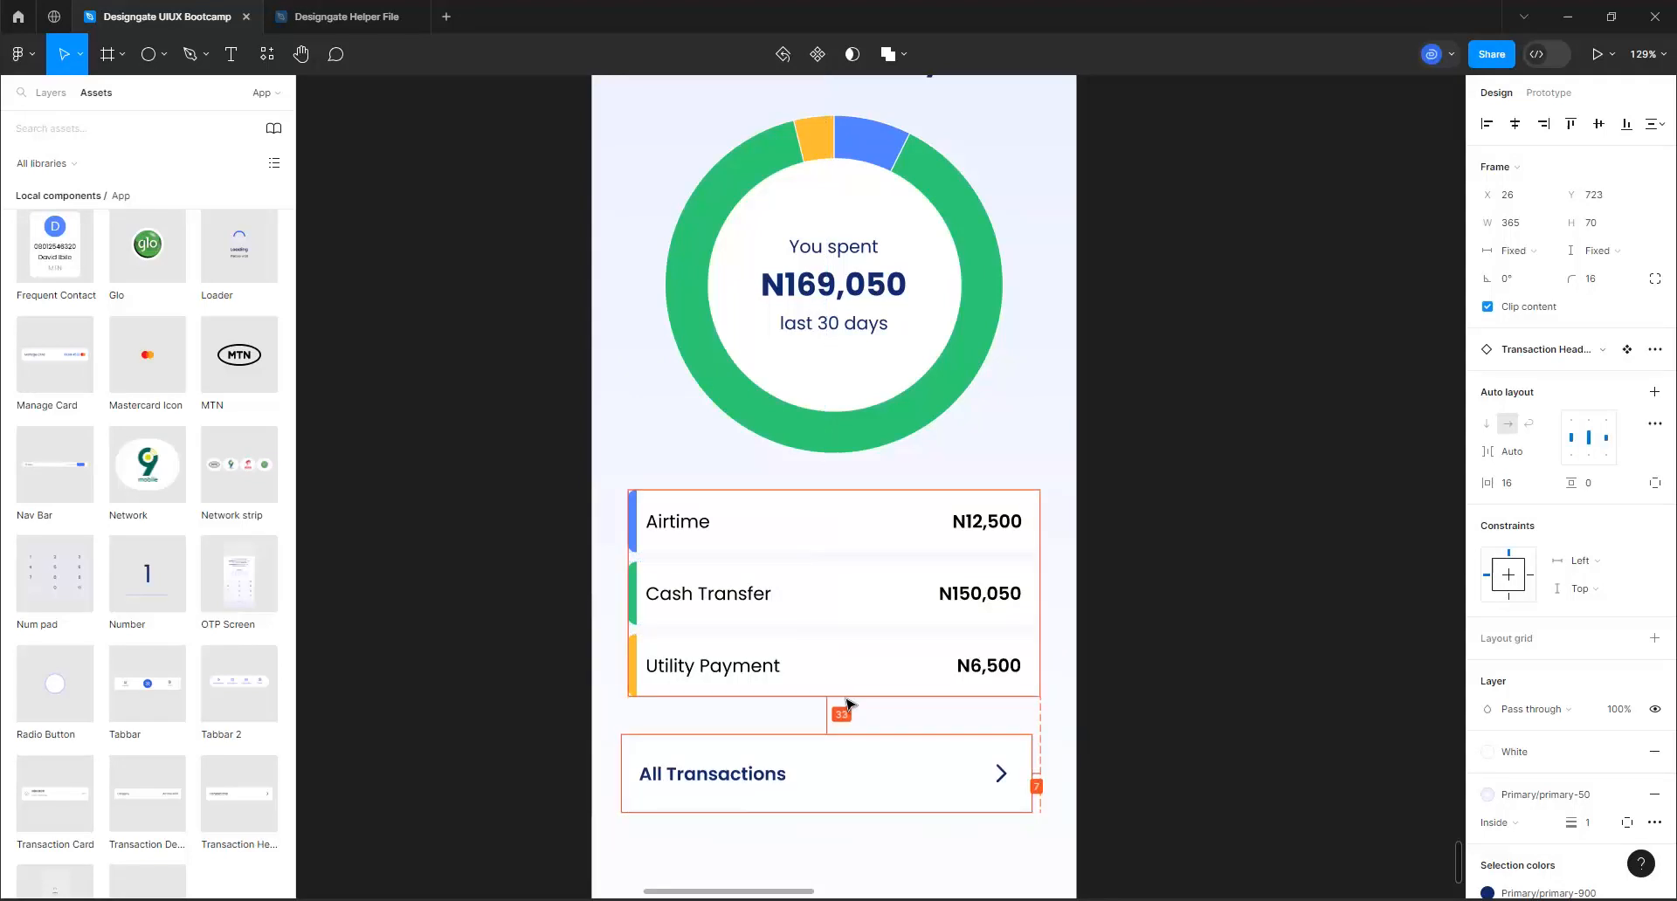
key("Down")
key("Down")
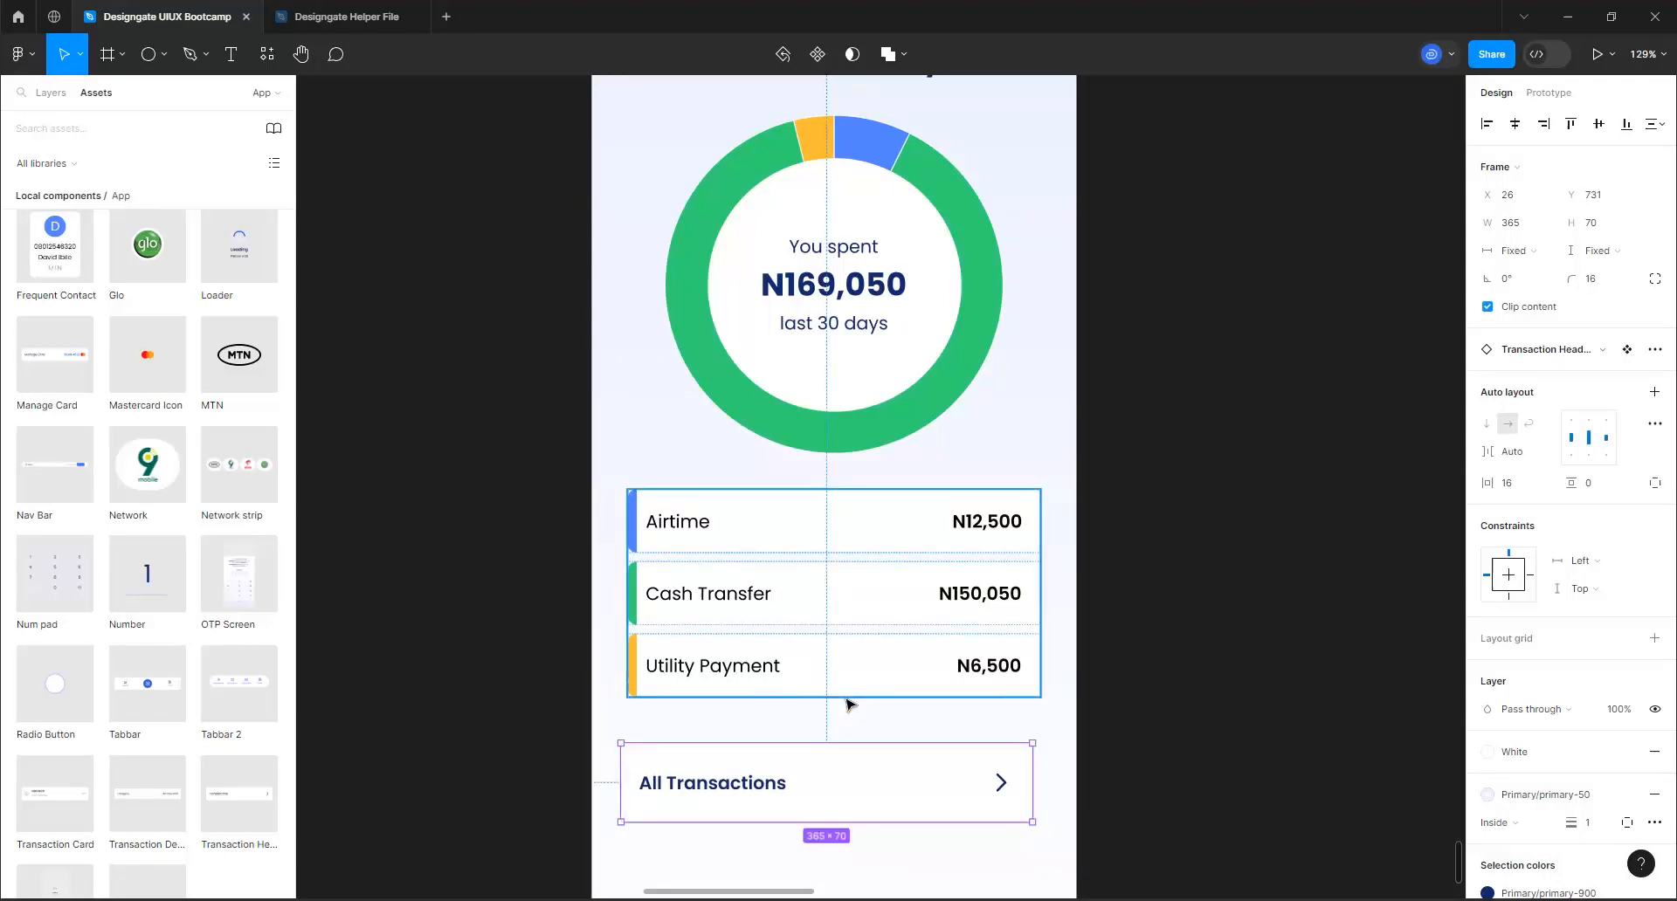
left_click(1514, 124)
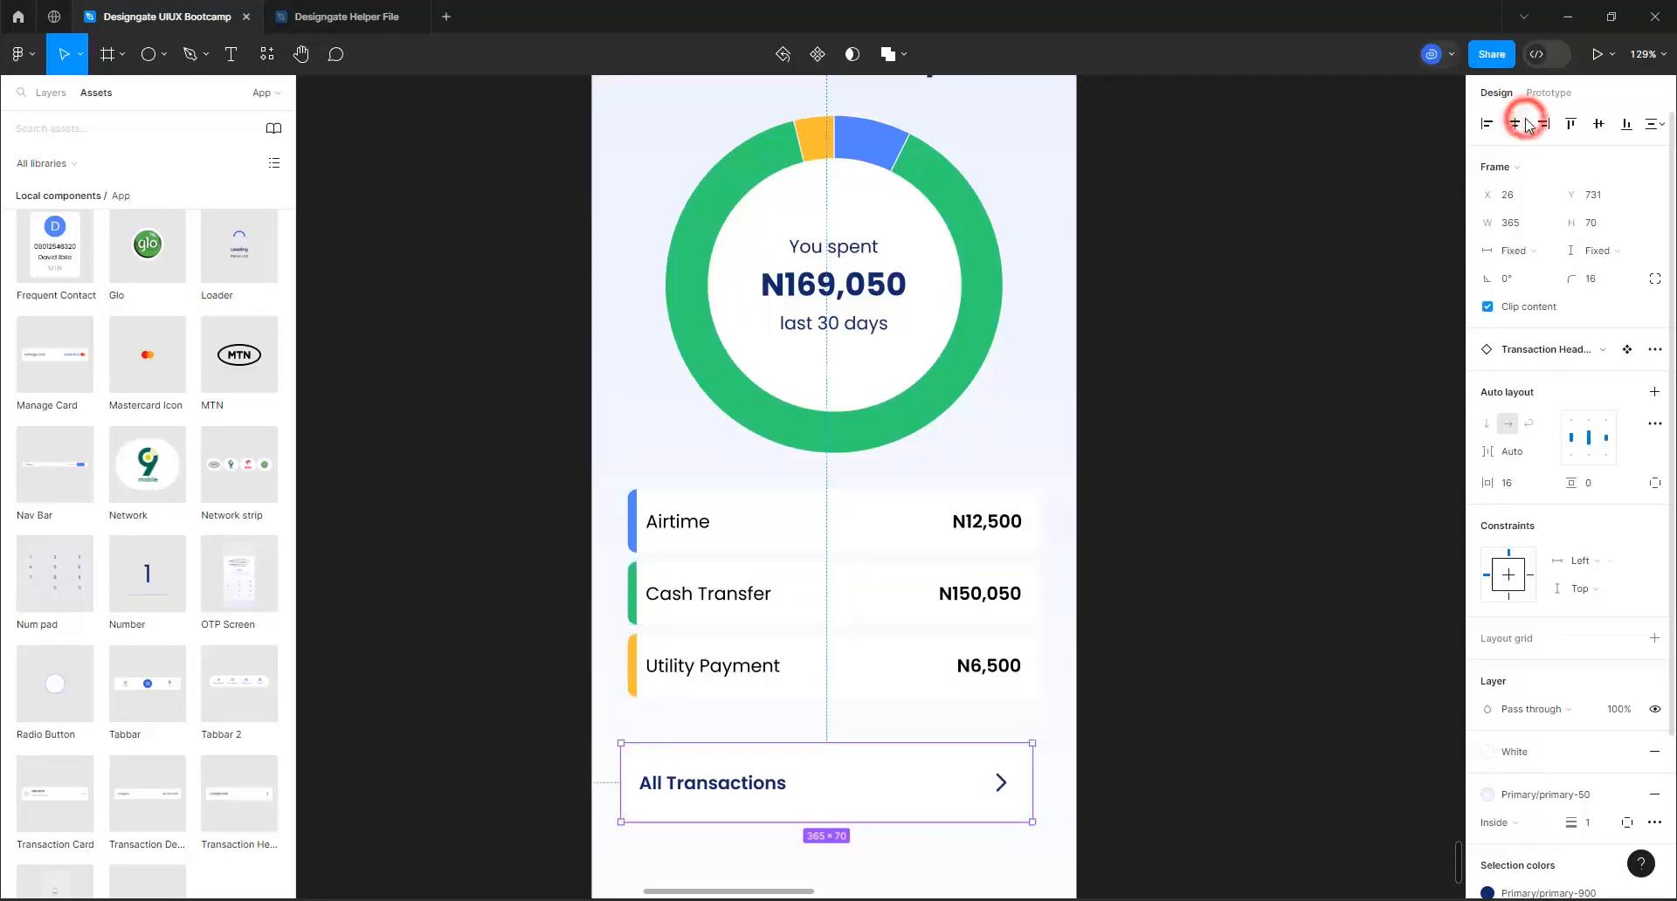
left_click(1196, 487)
Duplicate the Transaction Summary screen frame and rename the copy "All Transactions"
scroll(701, 443, "down", 5)
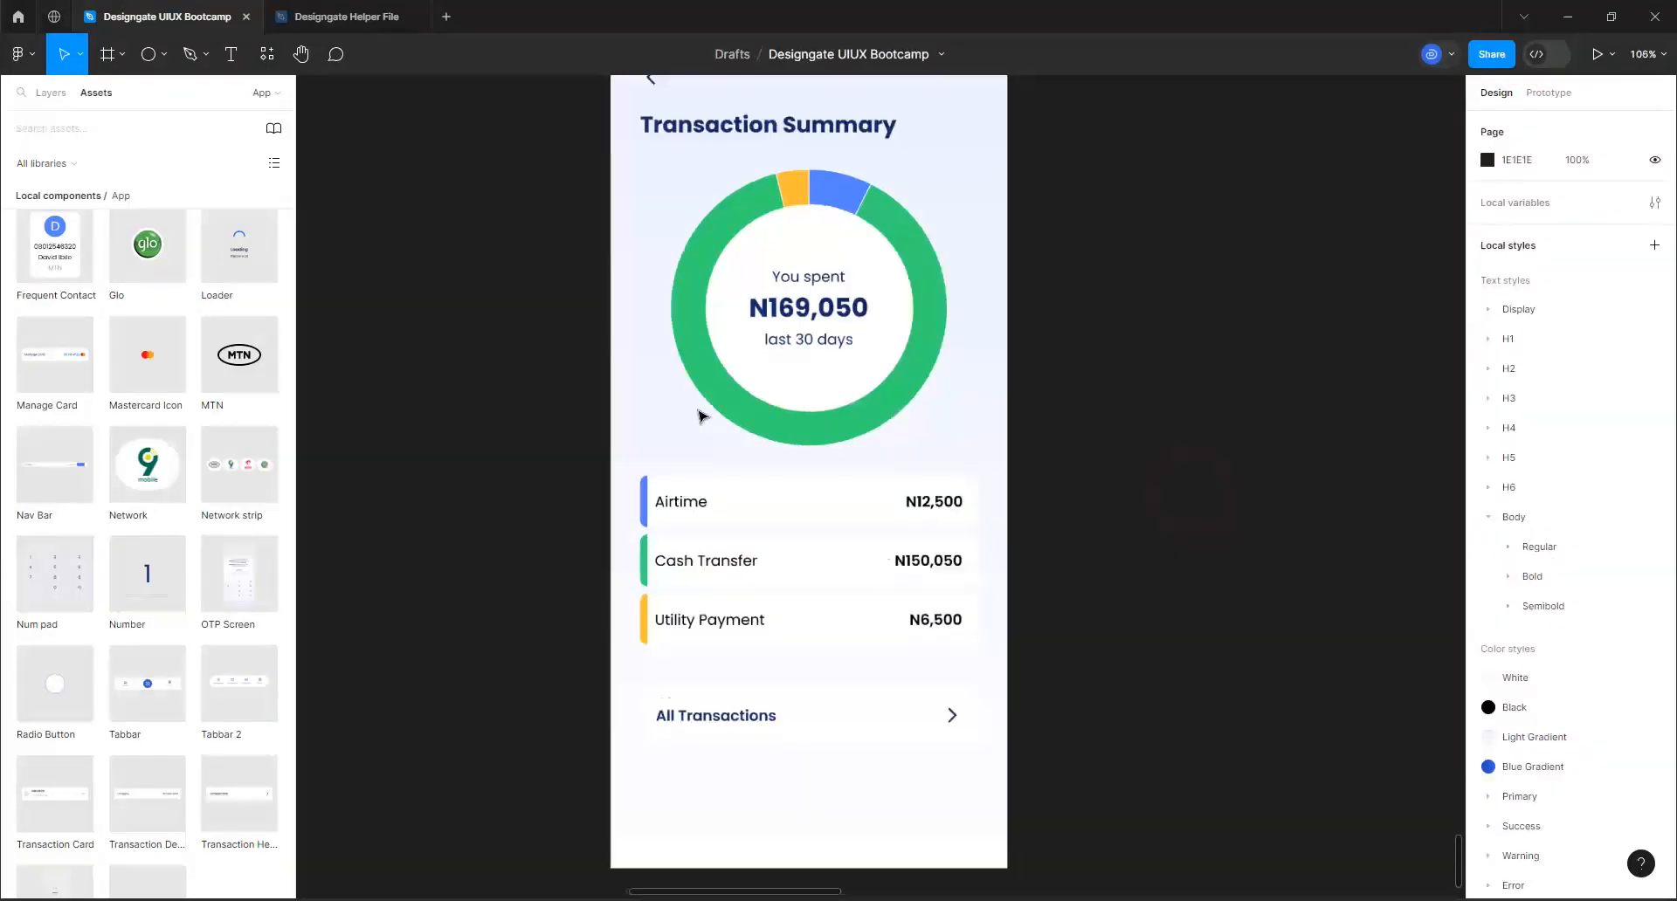
scroll(702, 444, "down", 5)
scroll(779, 245, "up", 4)
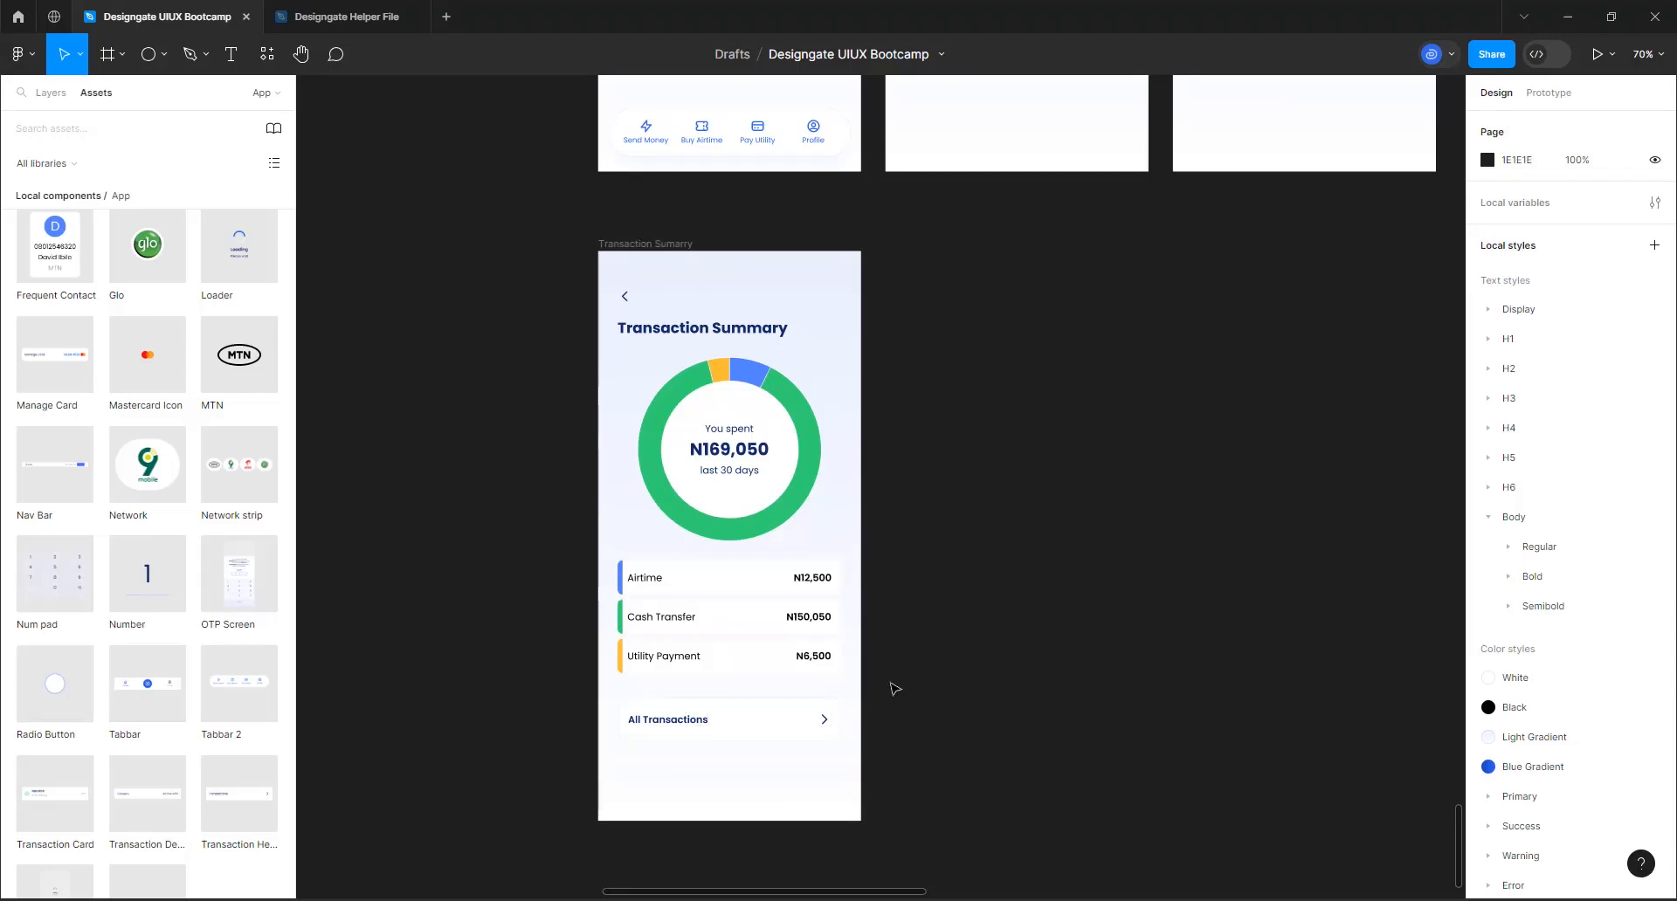
left_click(645, 246)
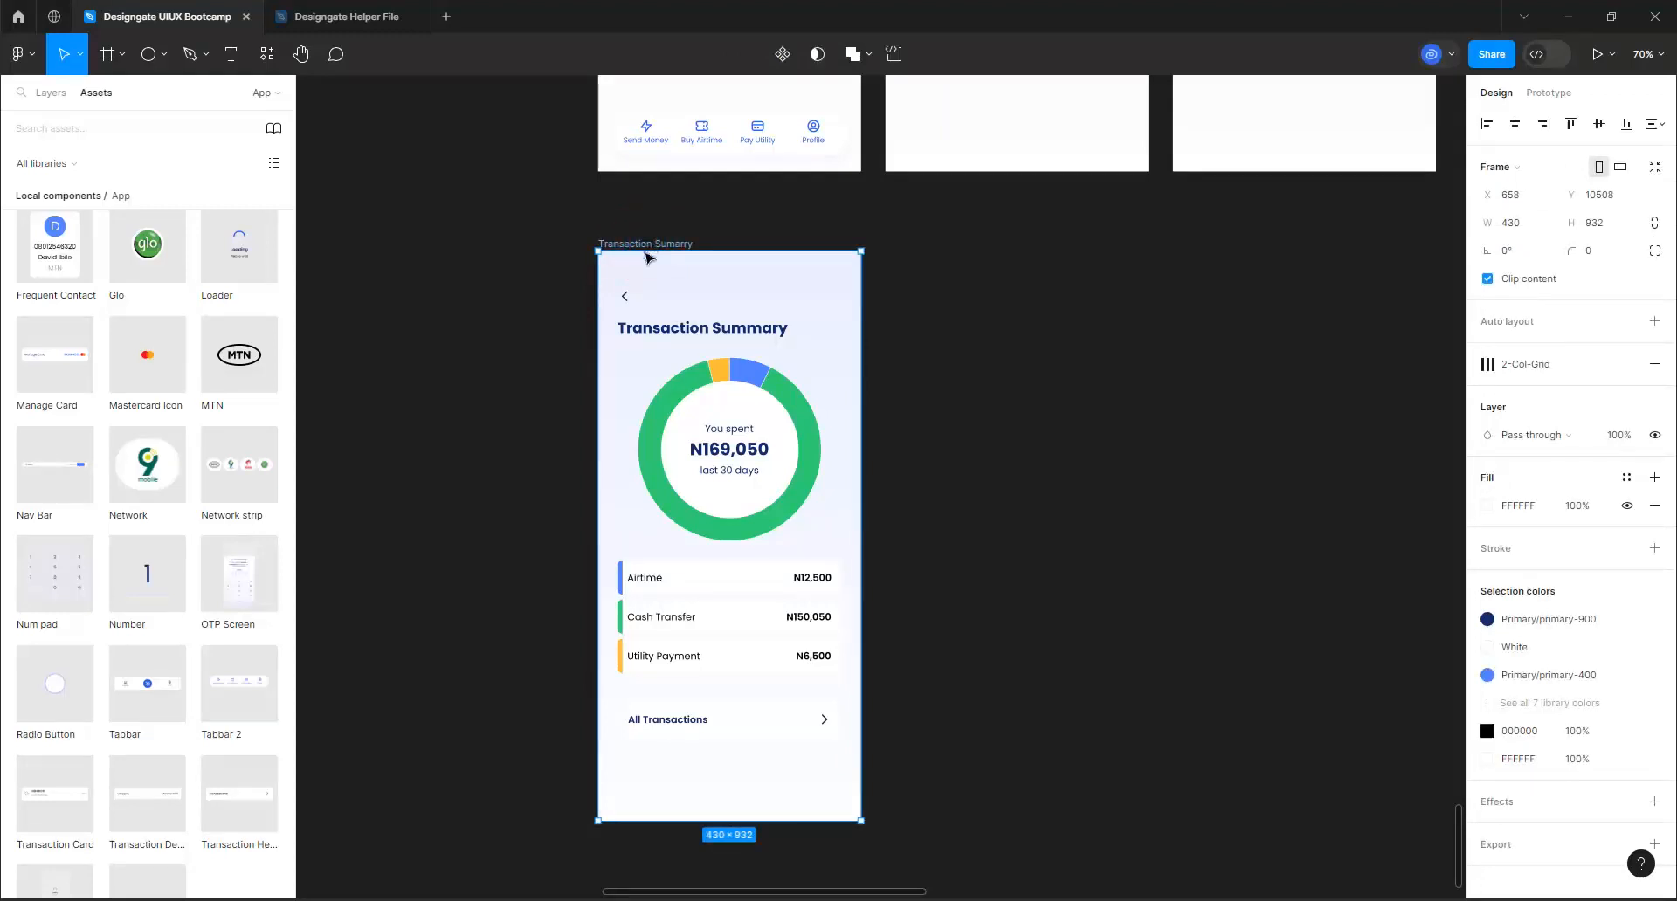
key("ctrl+d")
left_click(969, 249)
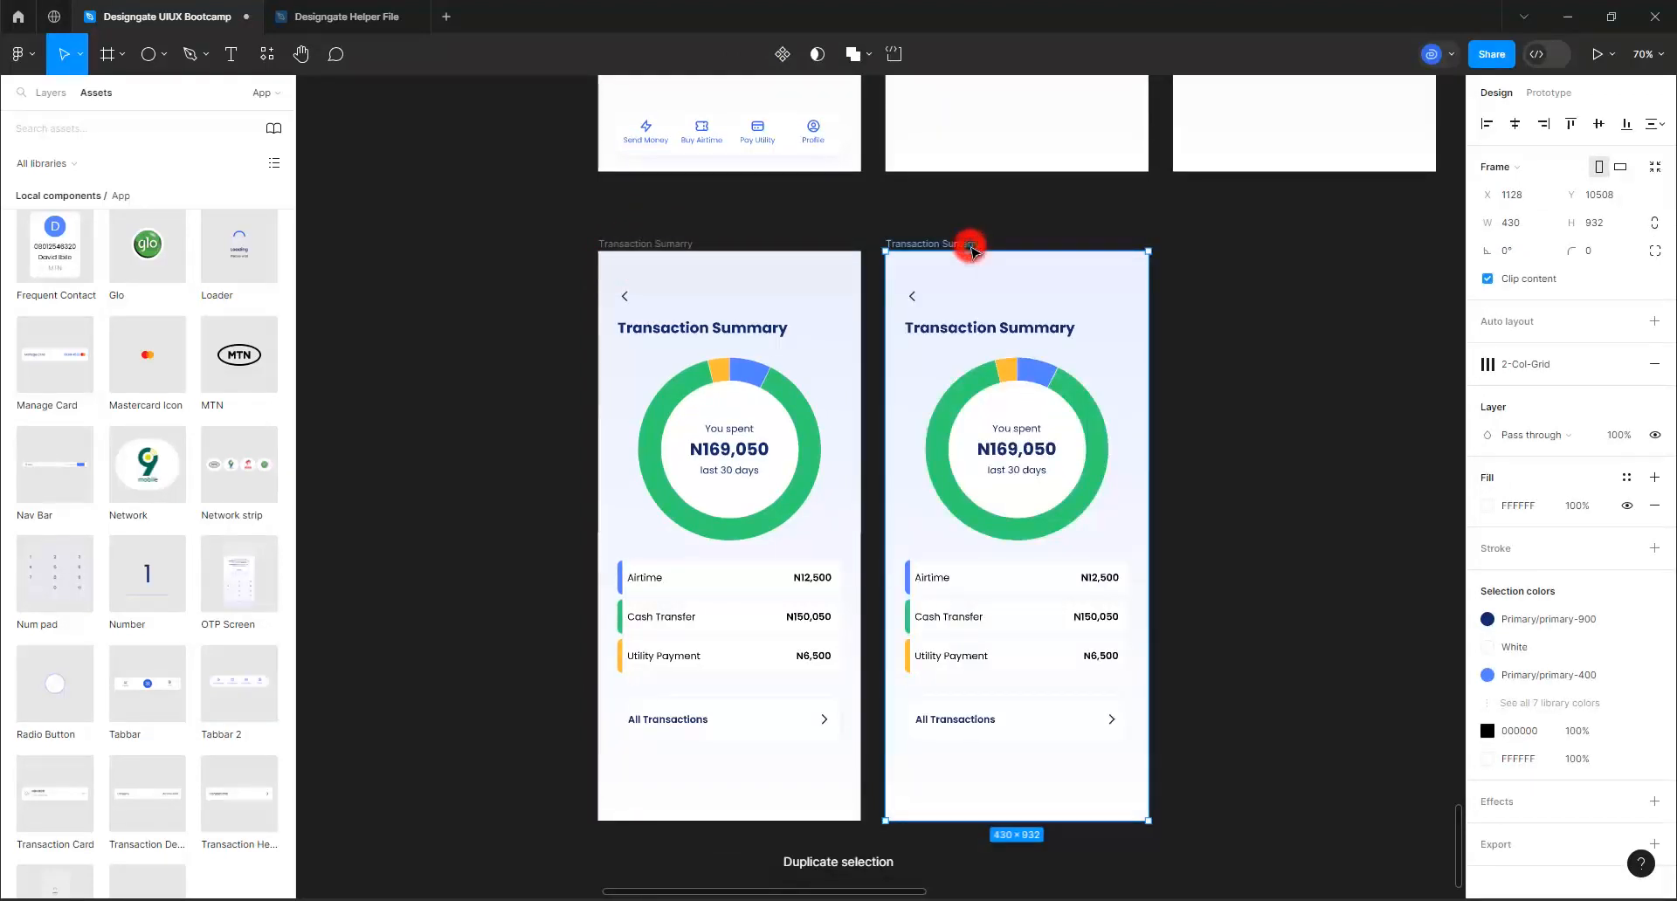
type("All")
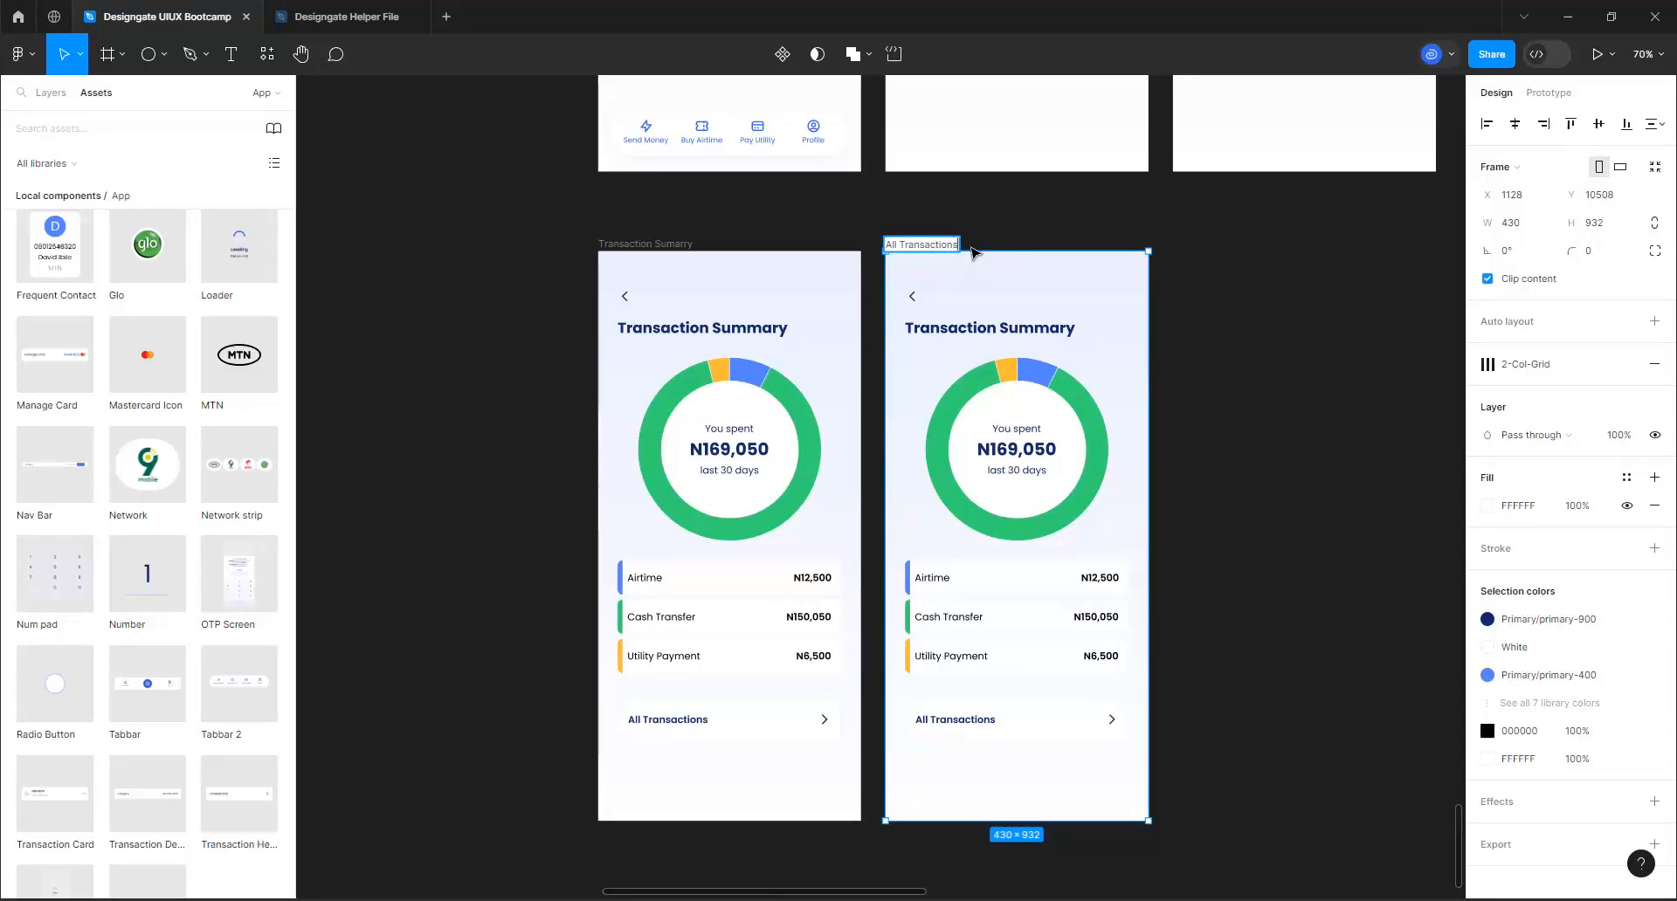
key("Return")
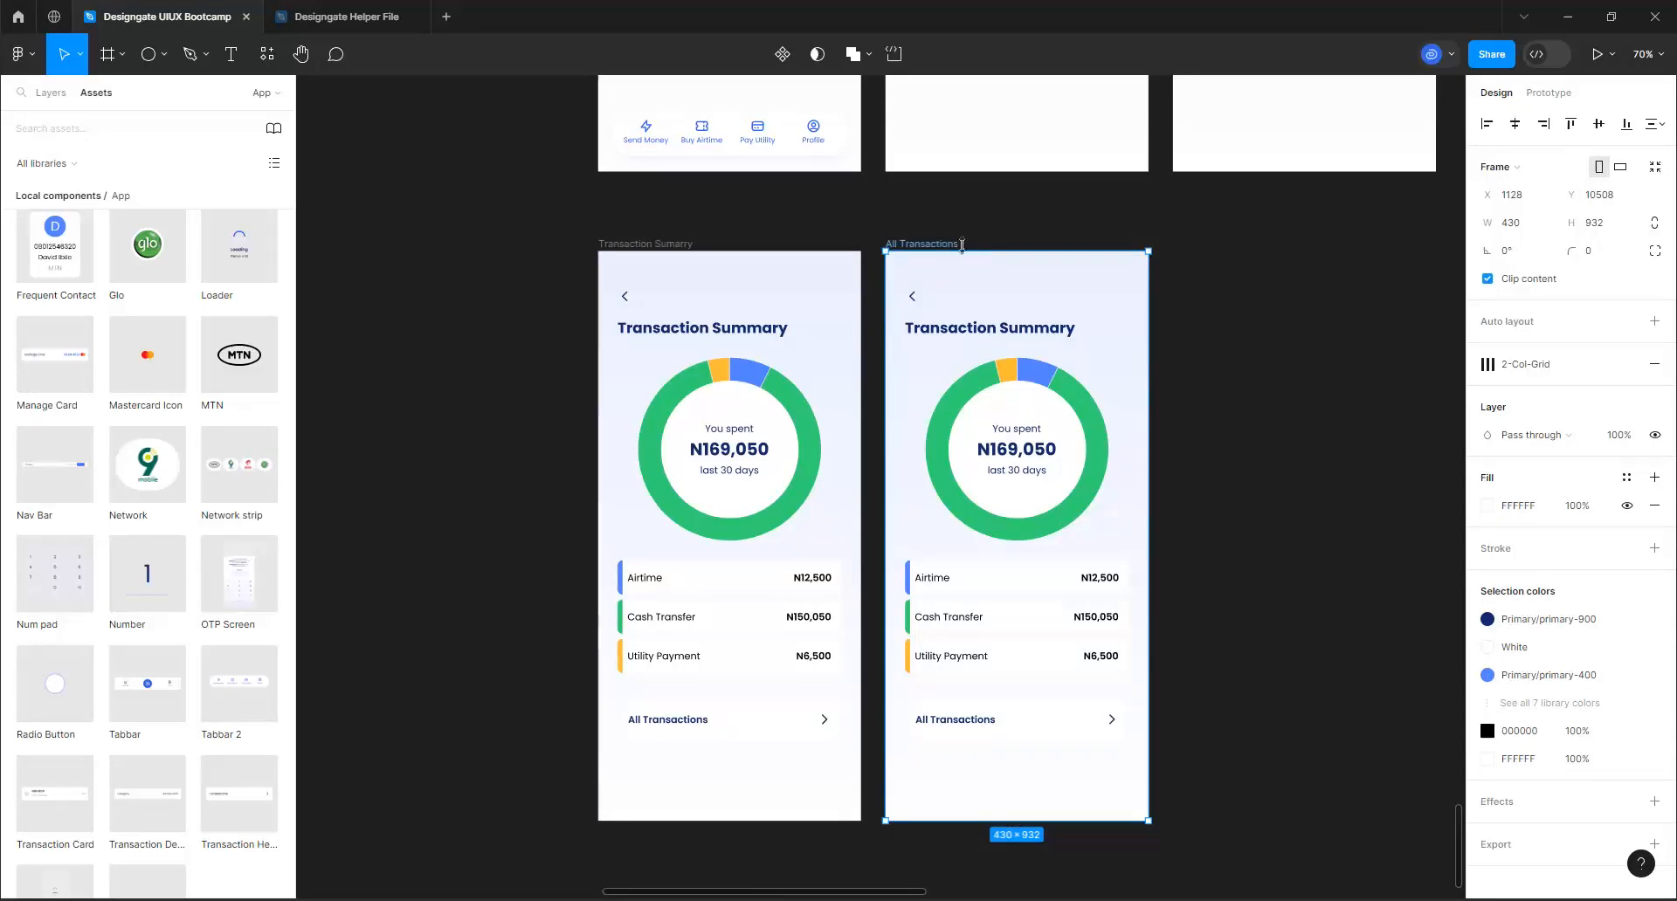
Change the heading on the duplicated screen to "All transactions"
left_click(990, 328)
double_click(990, 328)
type("A")
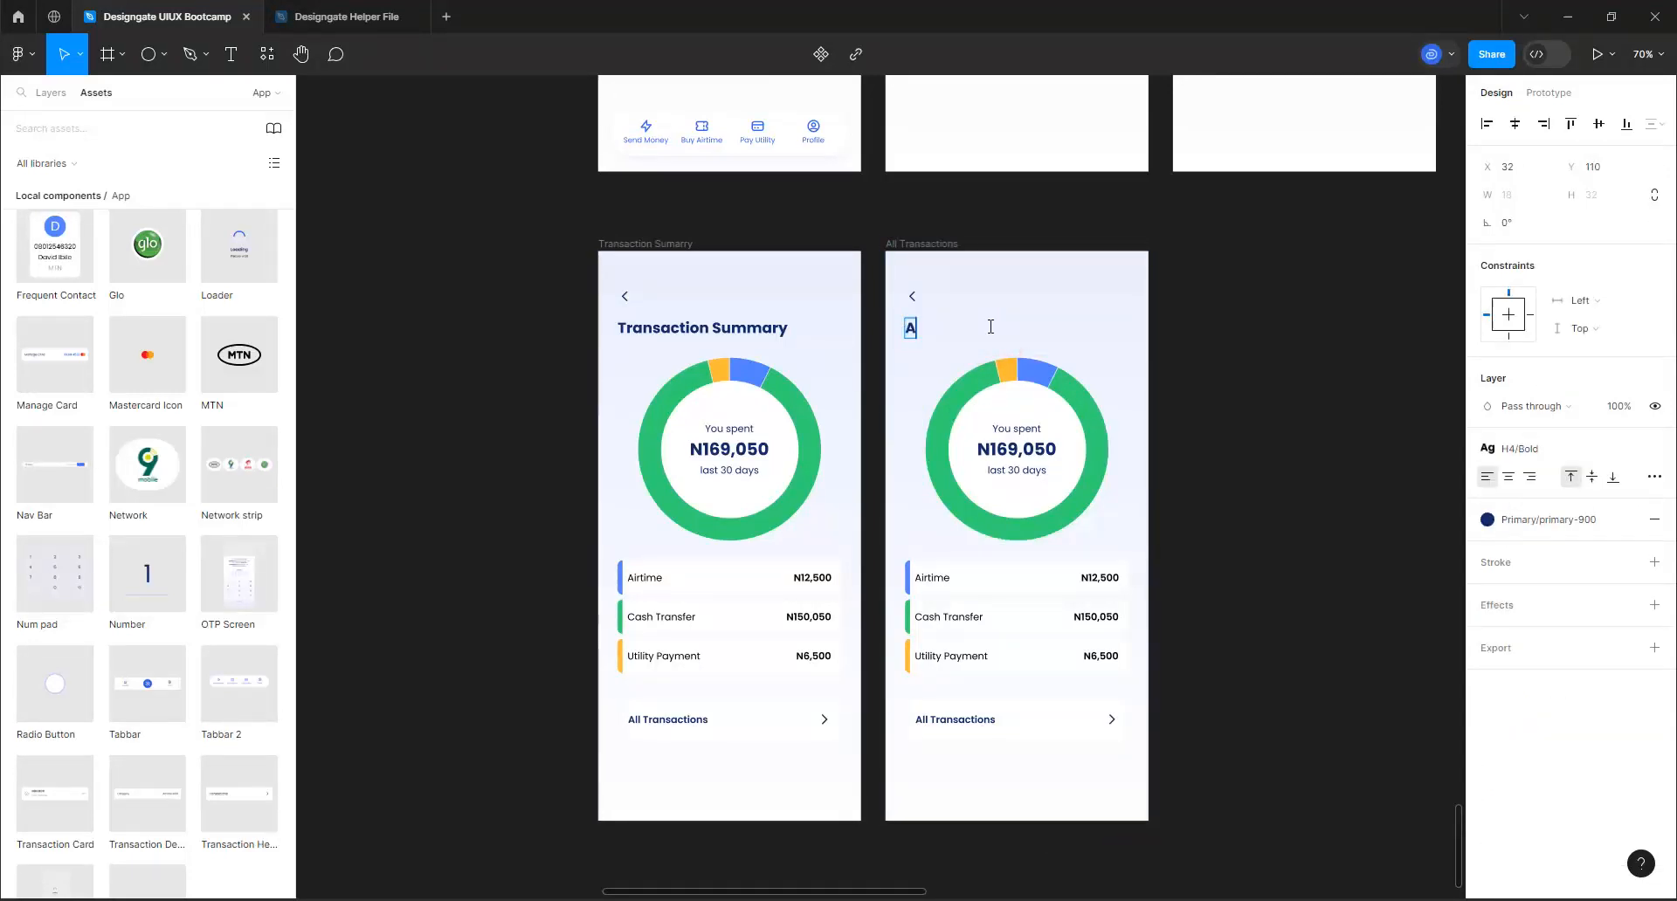
type("ll transactions")
key("Return")
key("BackSpace")
left_click(1273, 393)
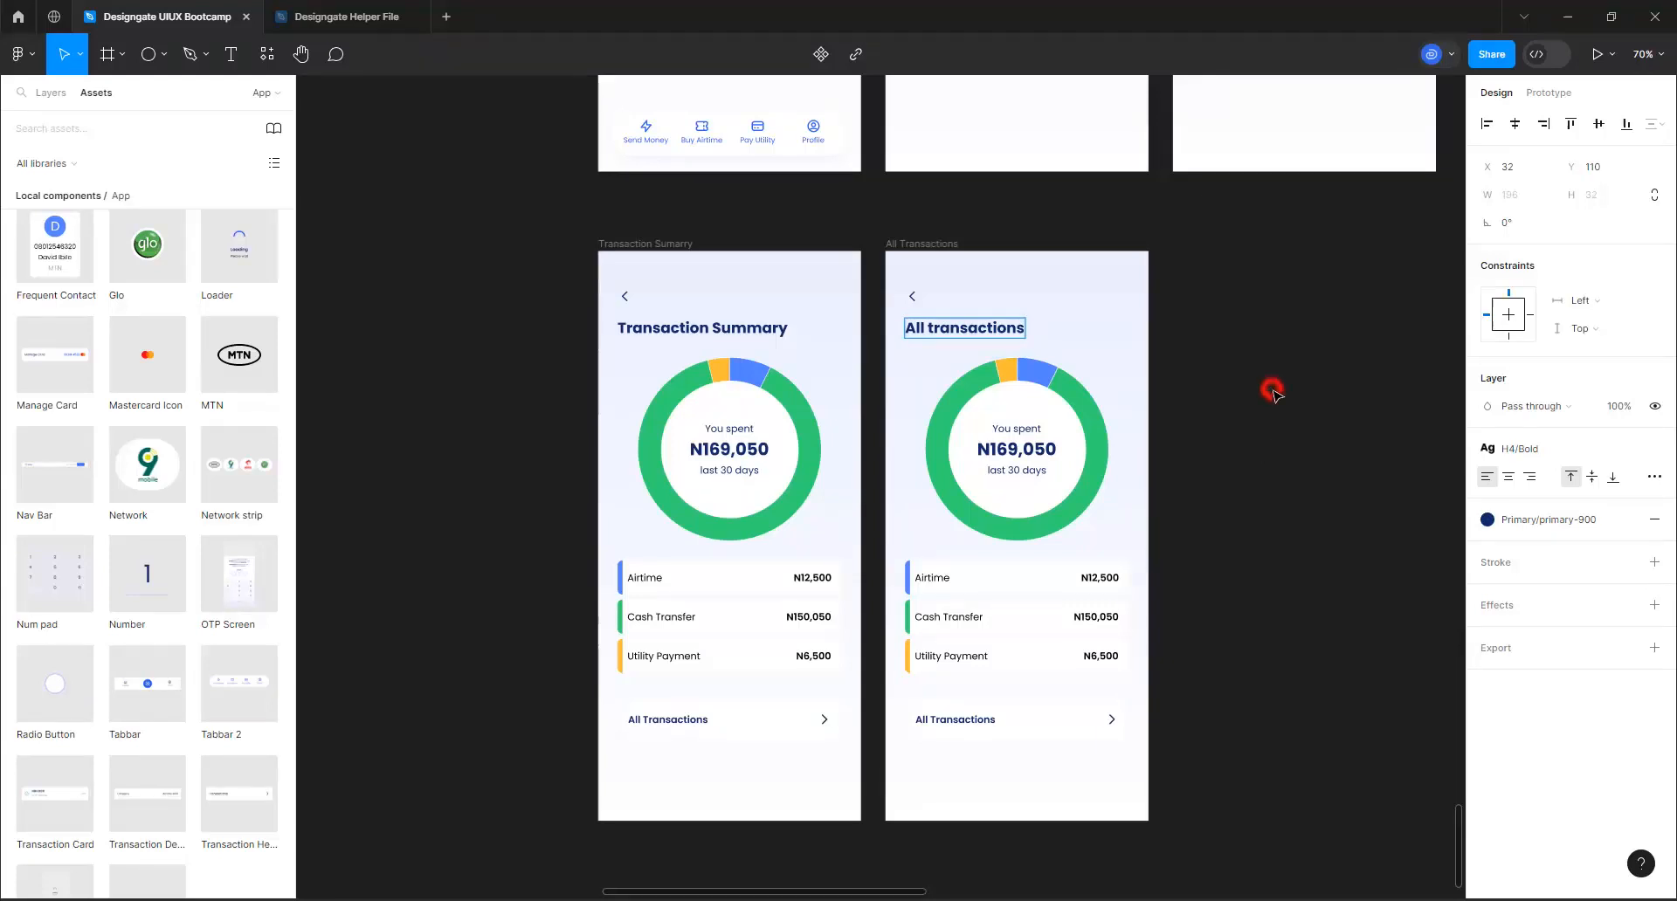
Delete the doughnut chart, the category rows and the All Transactions card from the duplicated screen
left_click(1069, 454)
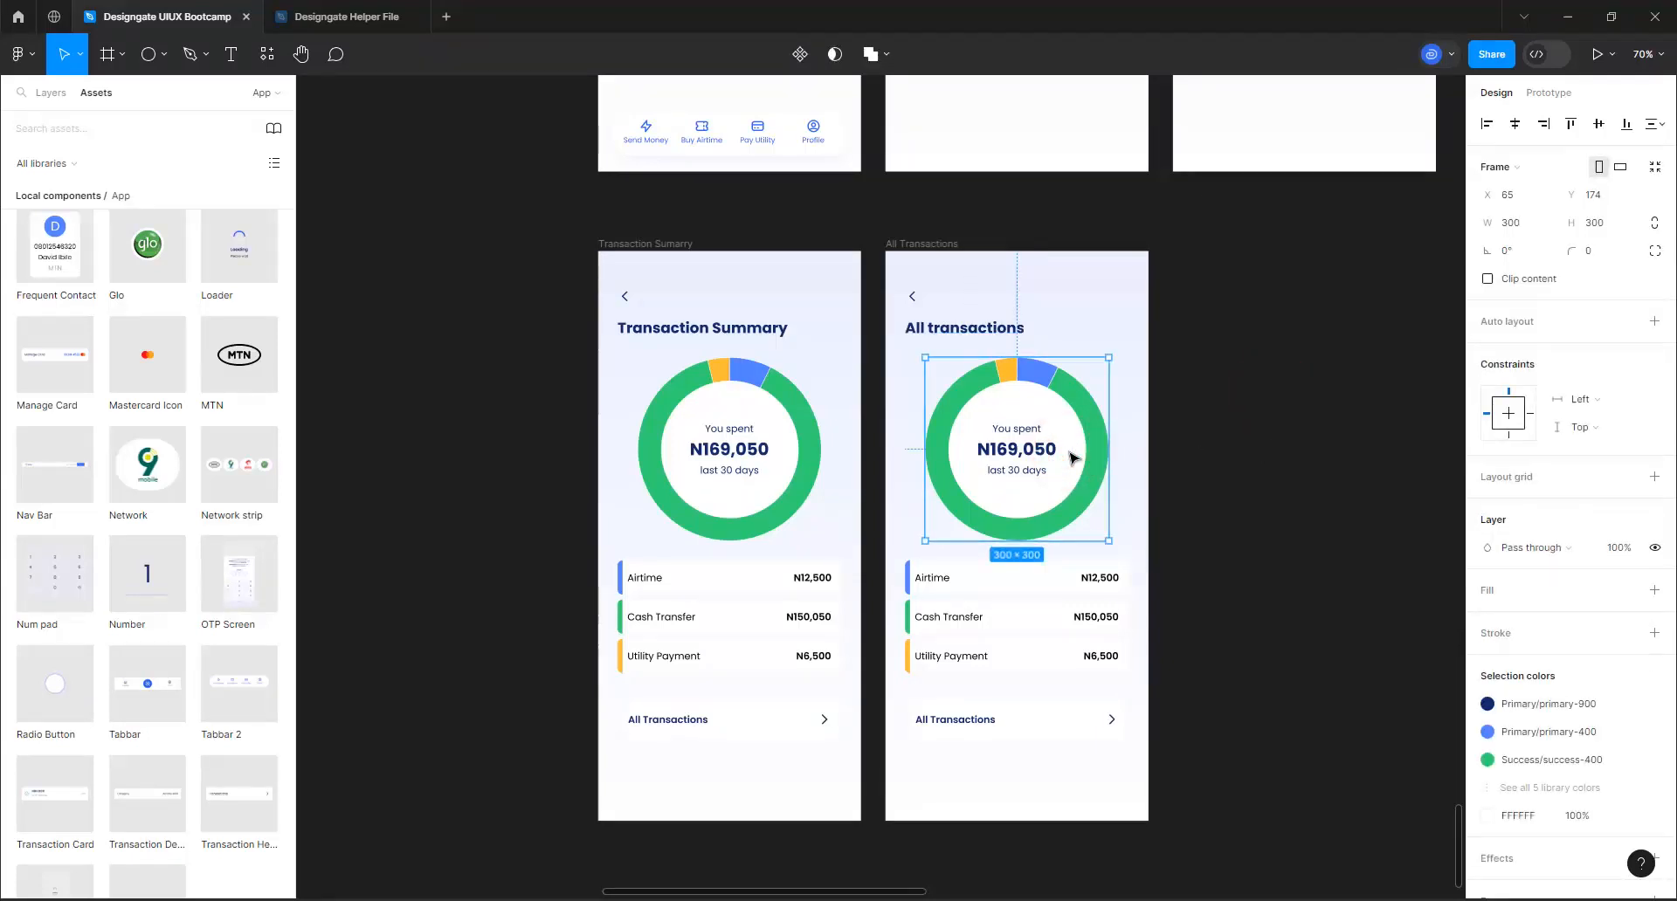
key("Delete")
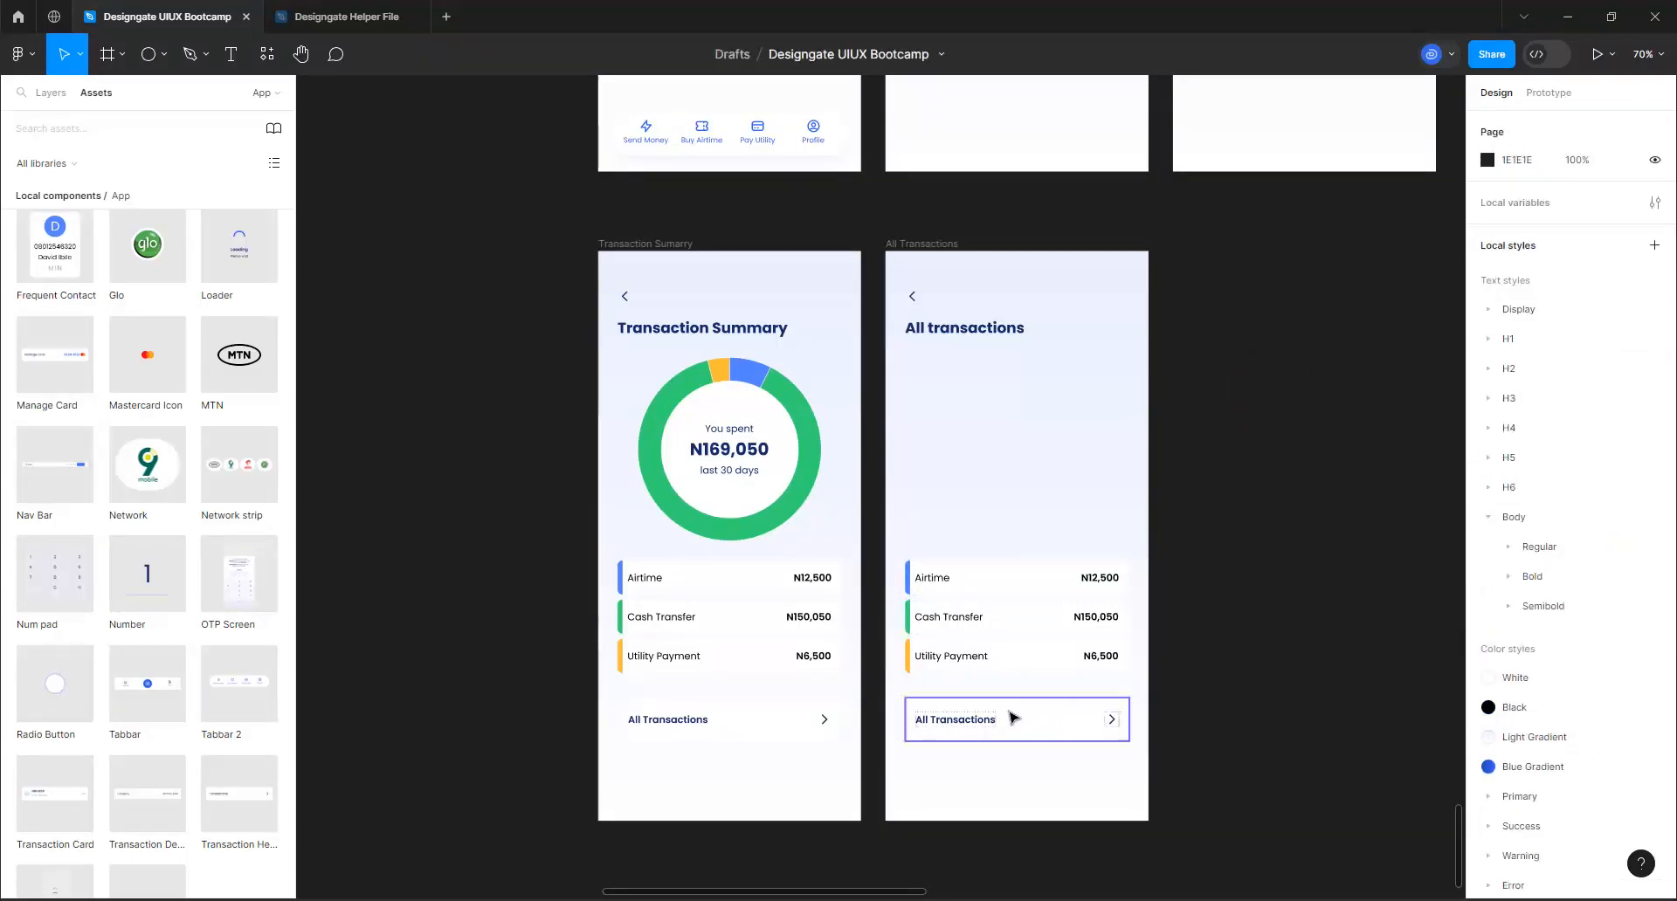
left_click_drag(1006, 713, 962, 655)
key("Delete")
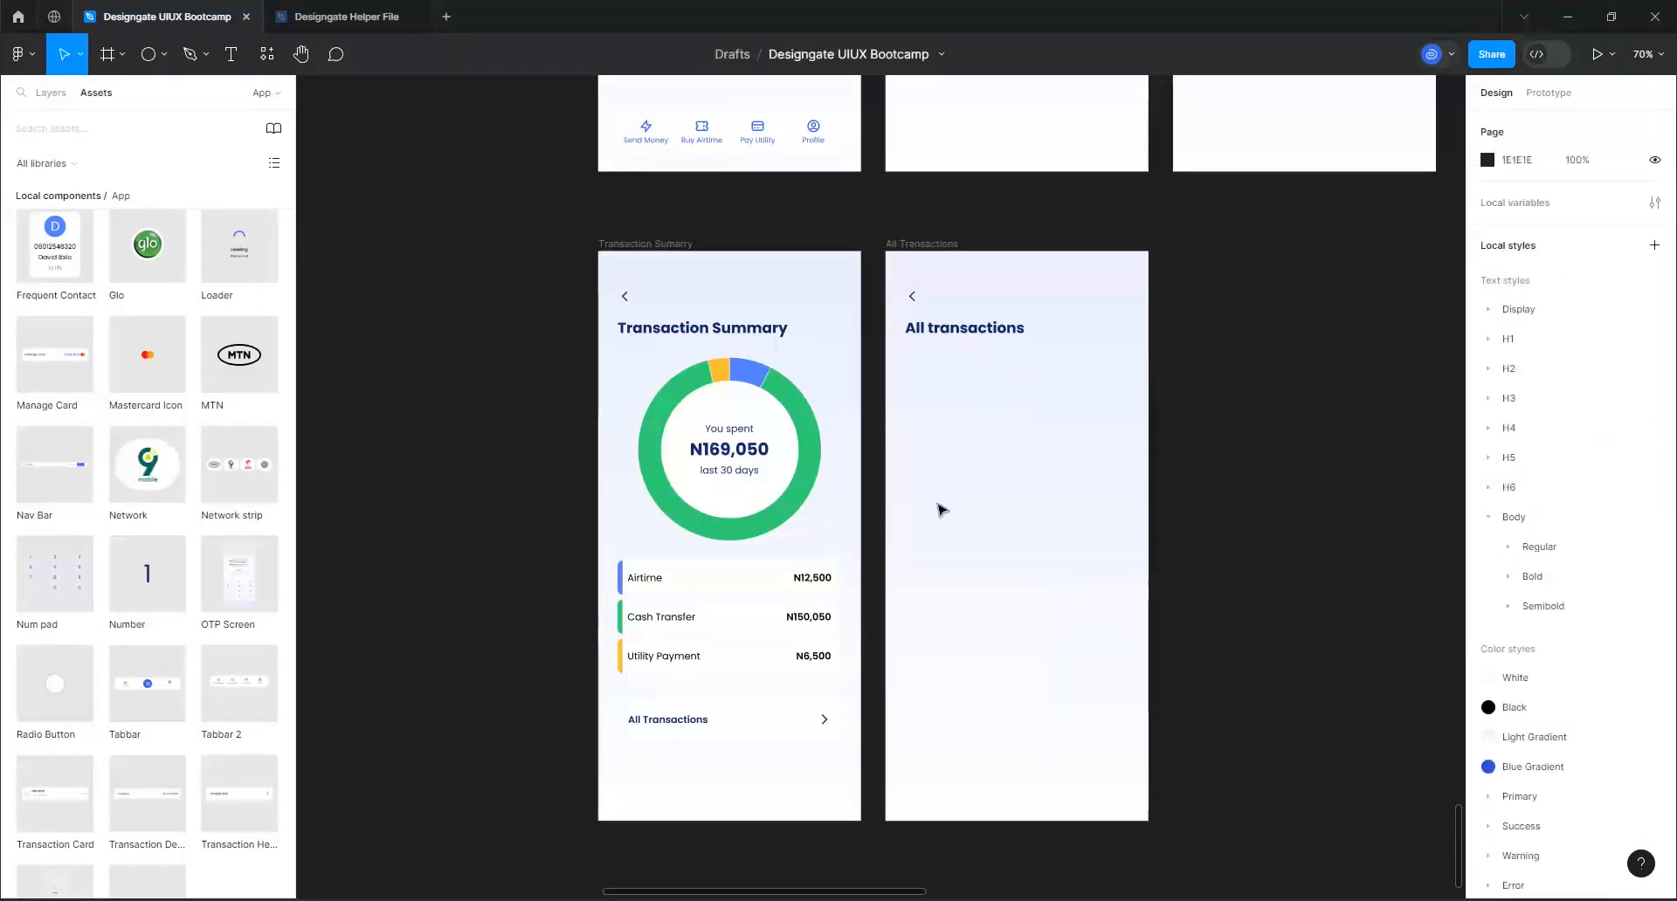
Select the All Transactions frame and make the layout grids visible
left_click(897, 247)
left_click(897, 248)
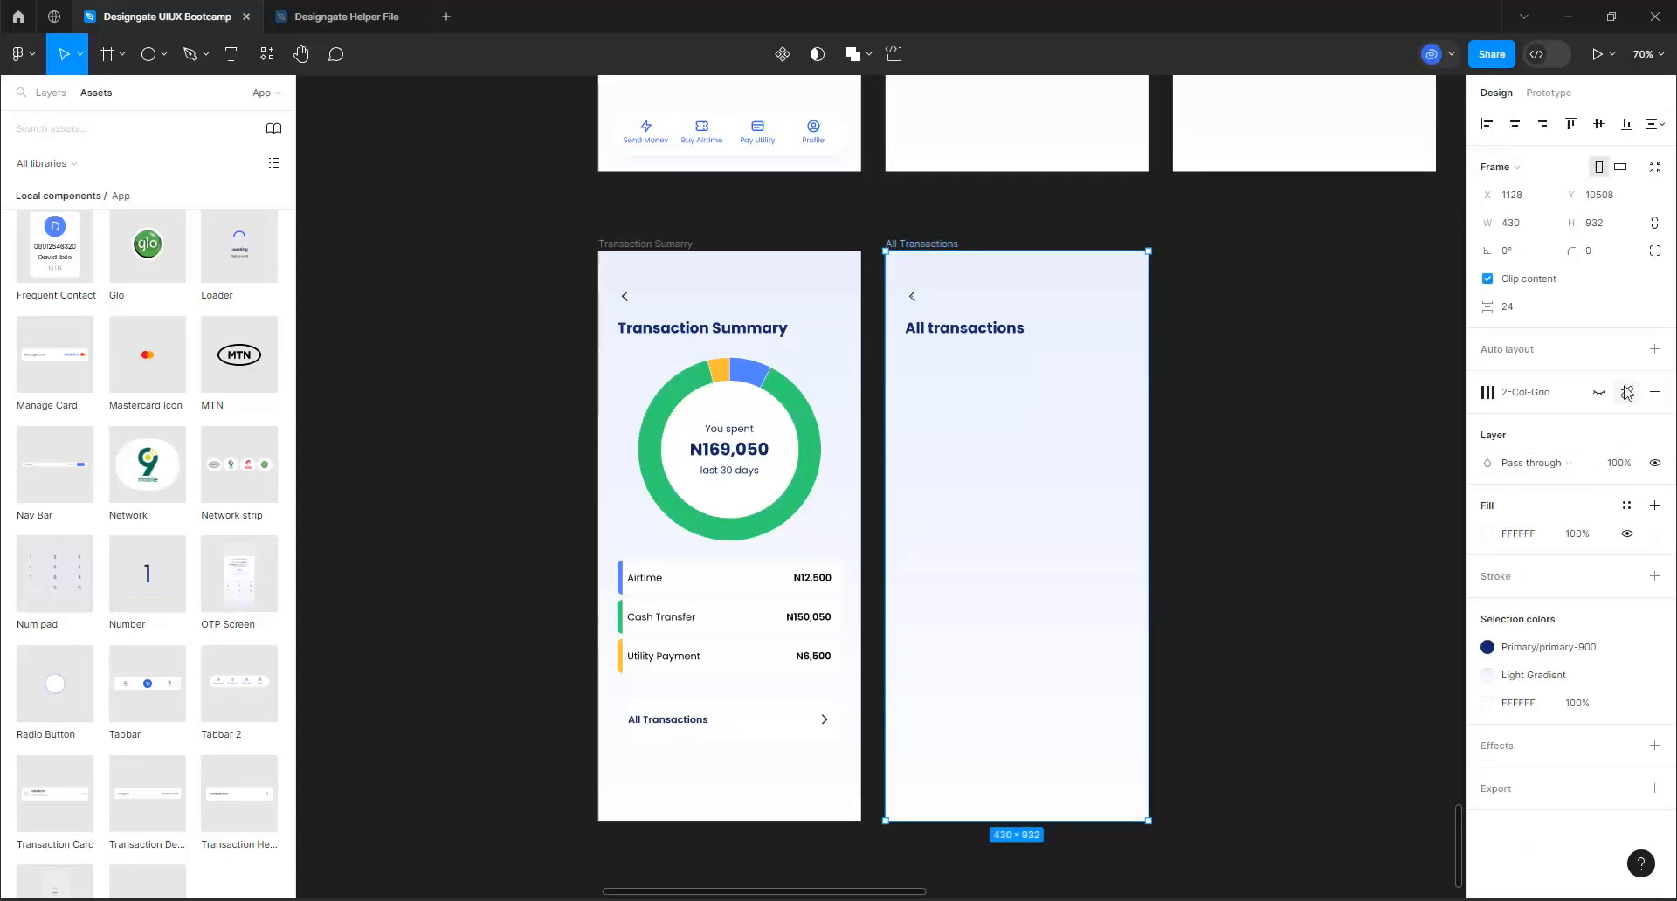
left_click(1596, 391)
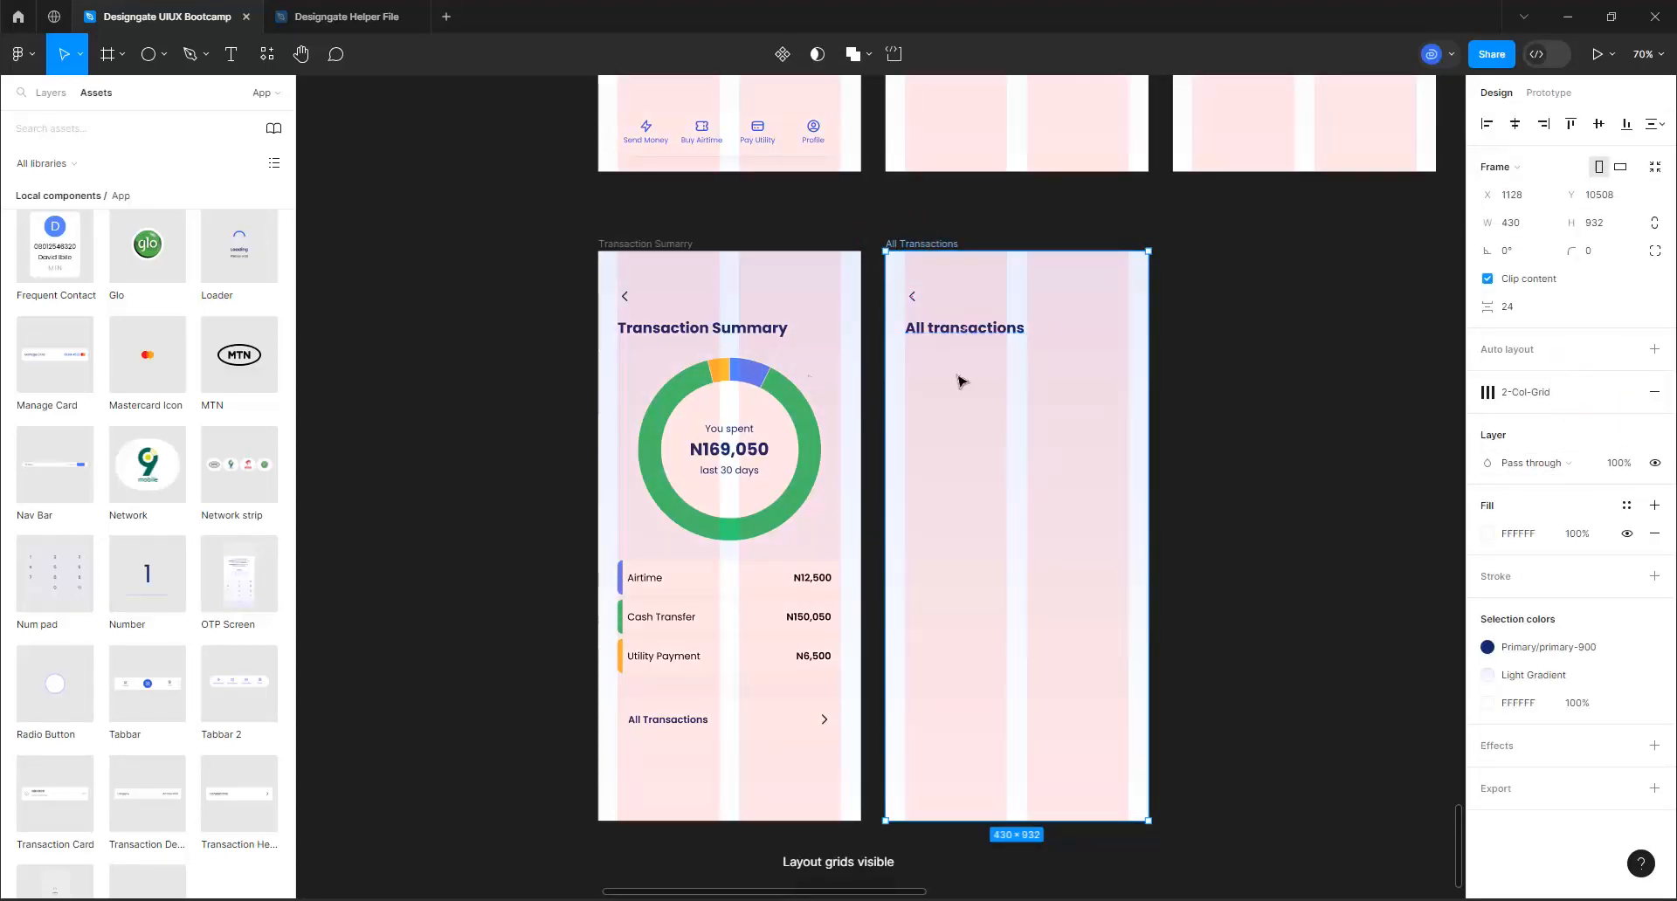
Place an Input Field component below the "All transactions" heading at X 33, Y 166, within the grid columns
scroll(83, 664, "down", 4)
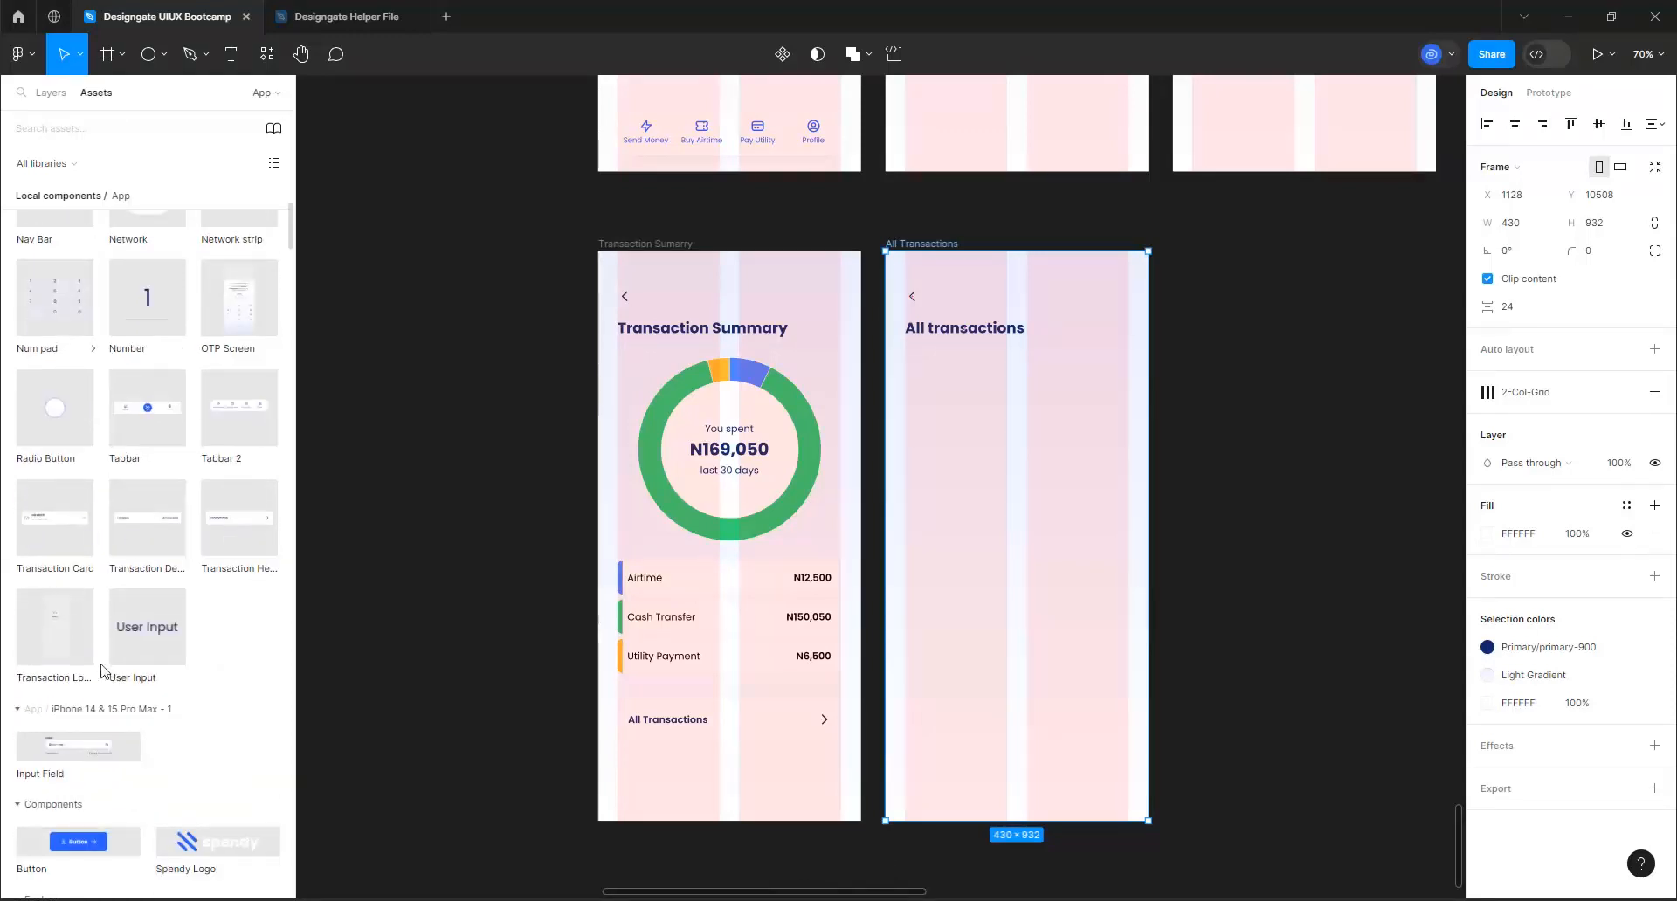
left_click_drag(83, 678, 982, 382)
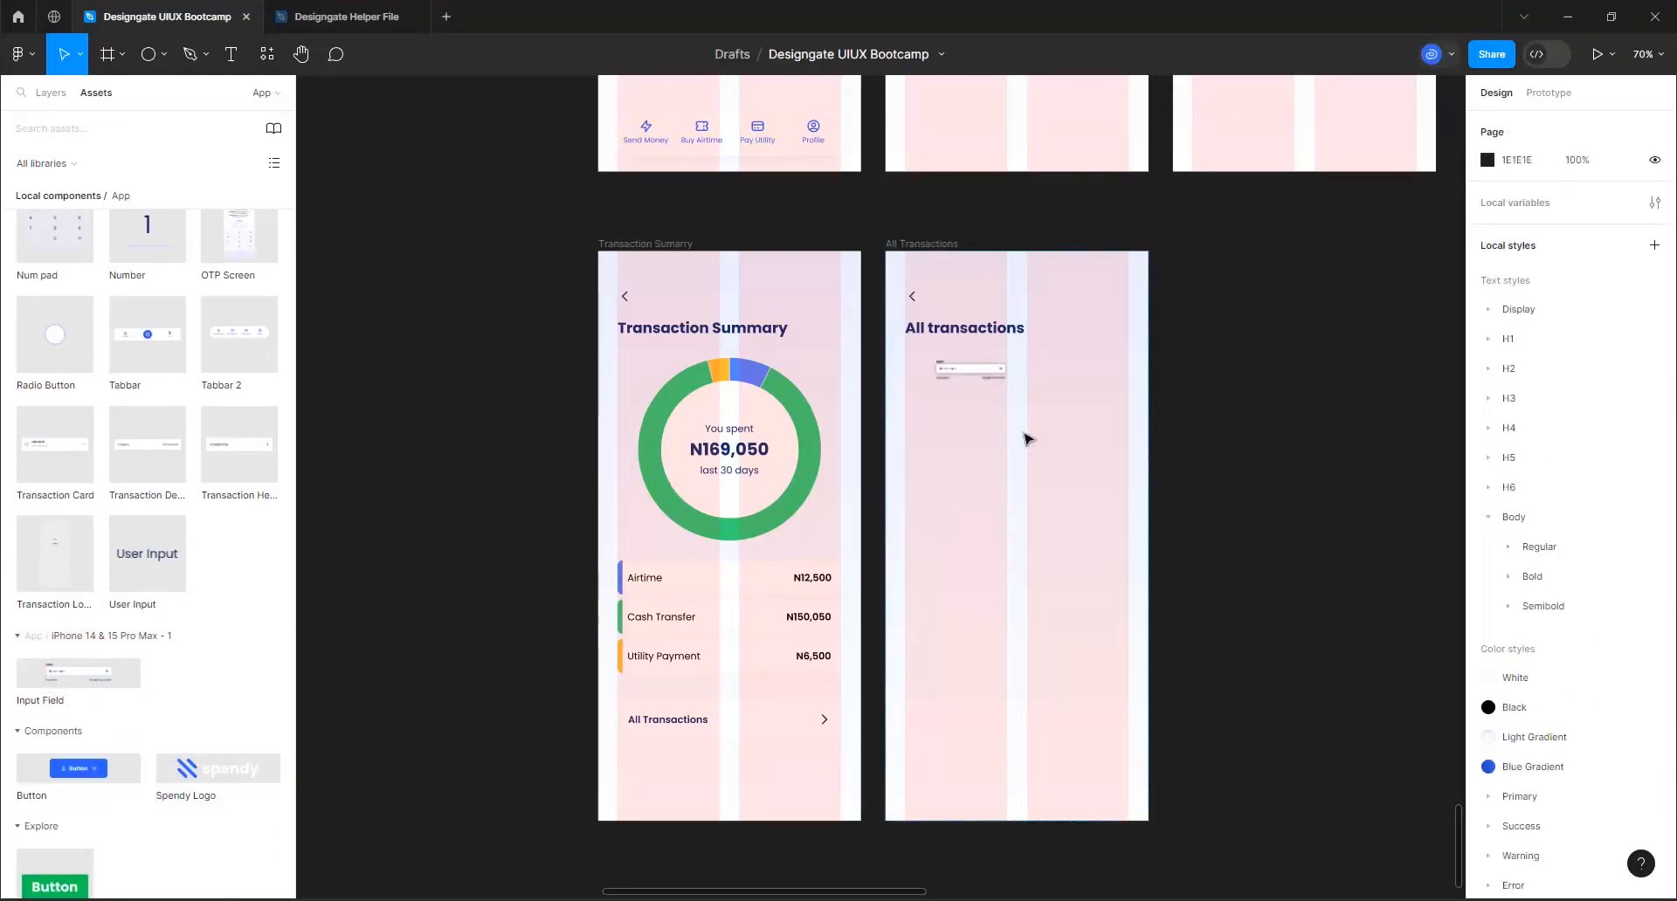
left_click(966, 379)
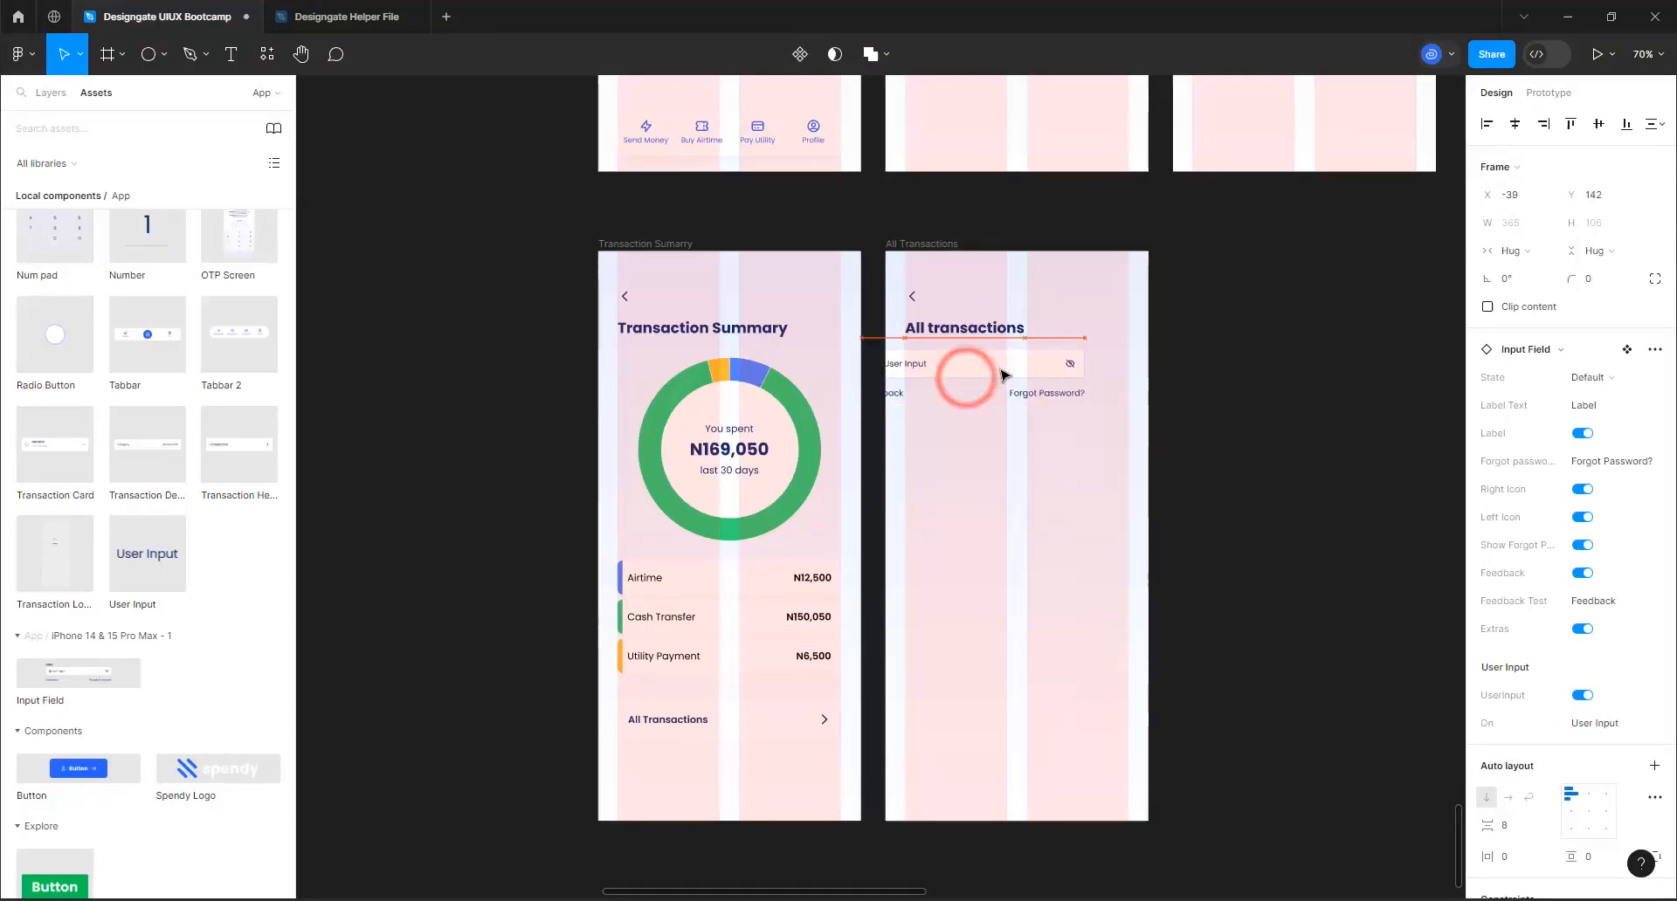
left_click_drag(1002, 375, 1013, 387)
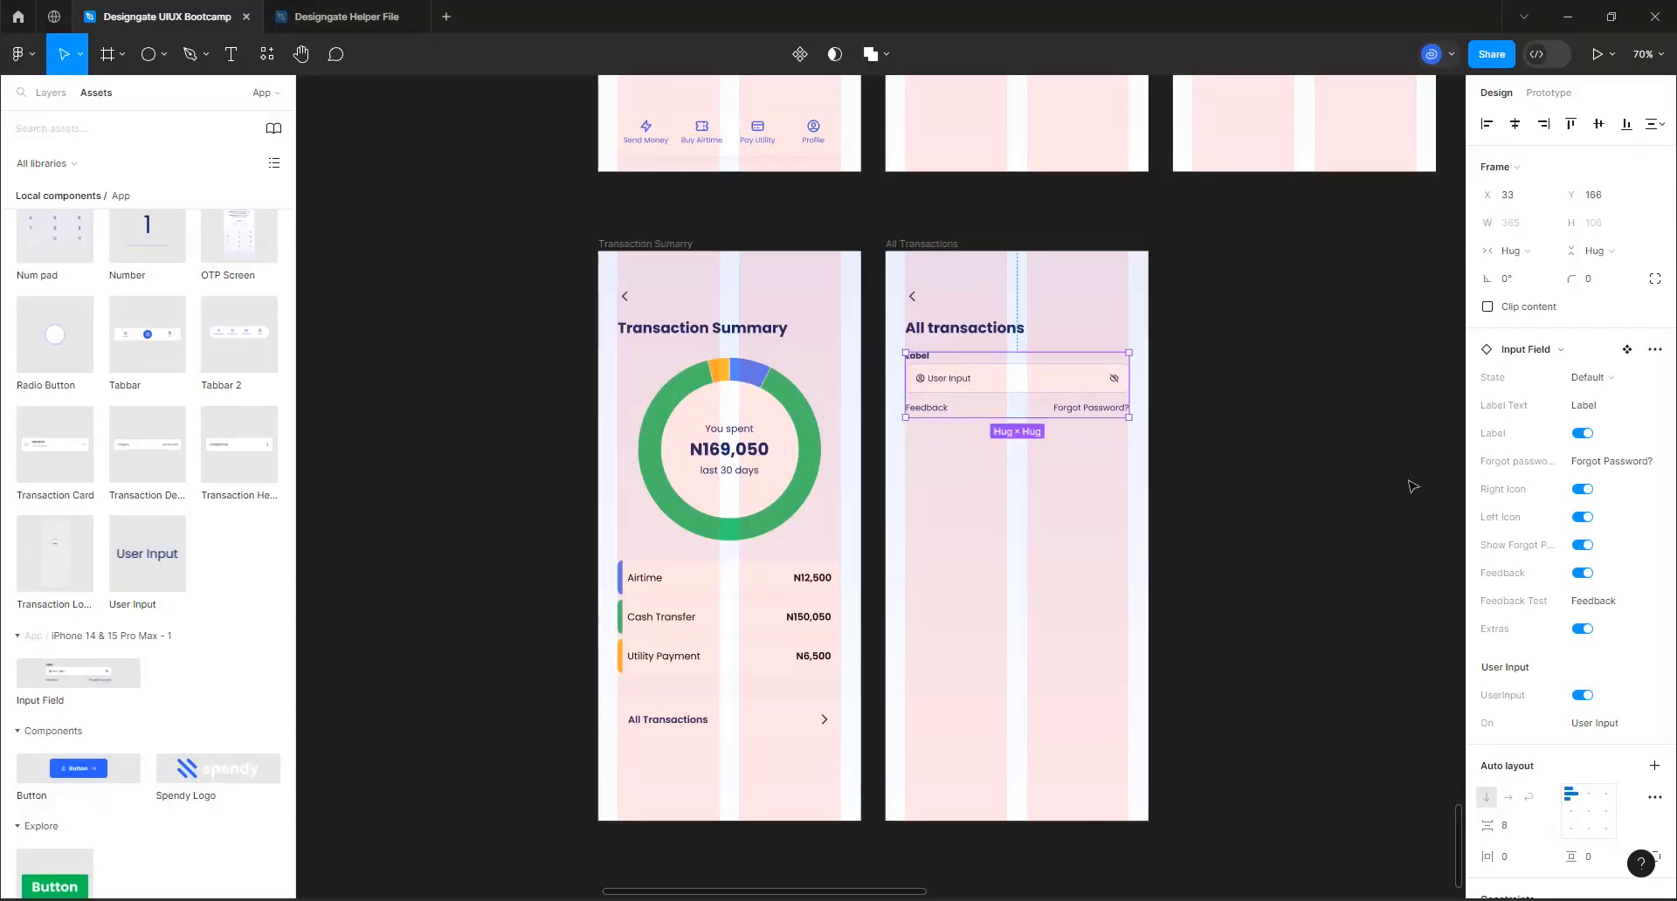
Turn off the input field's Label, Extras, Left Icon and UserInput properties
left_click(1582, 434)
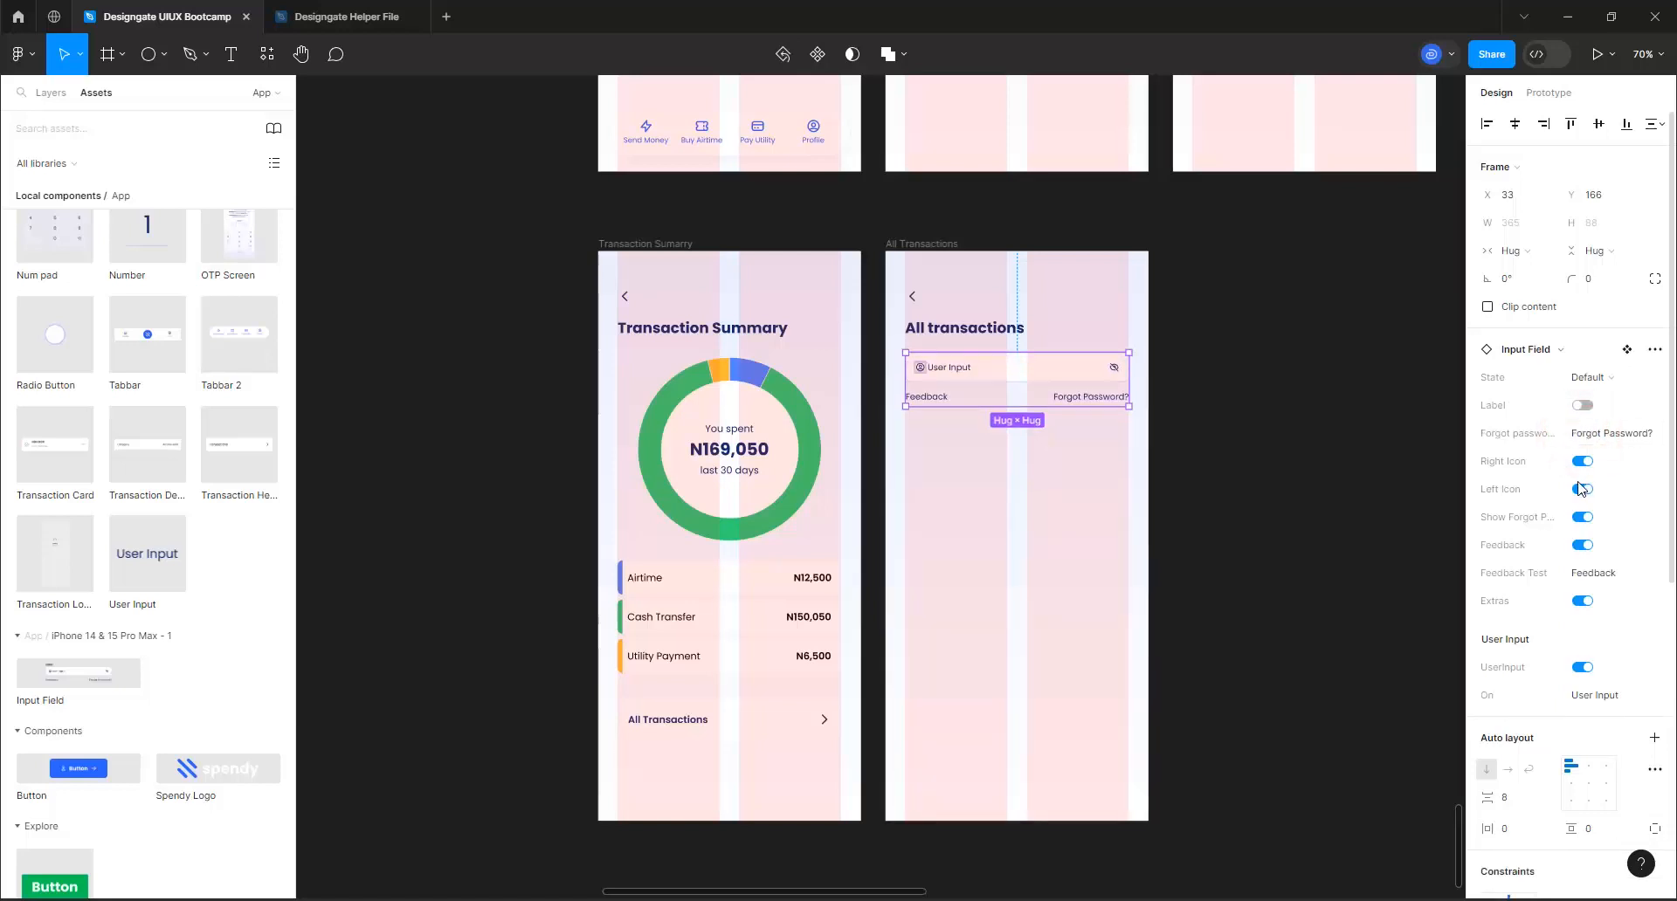
left_click(1582, 601)
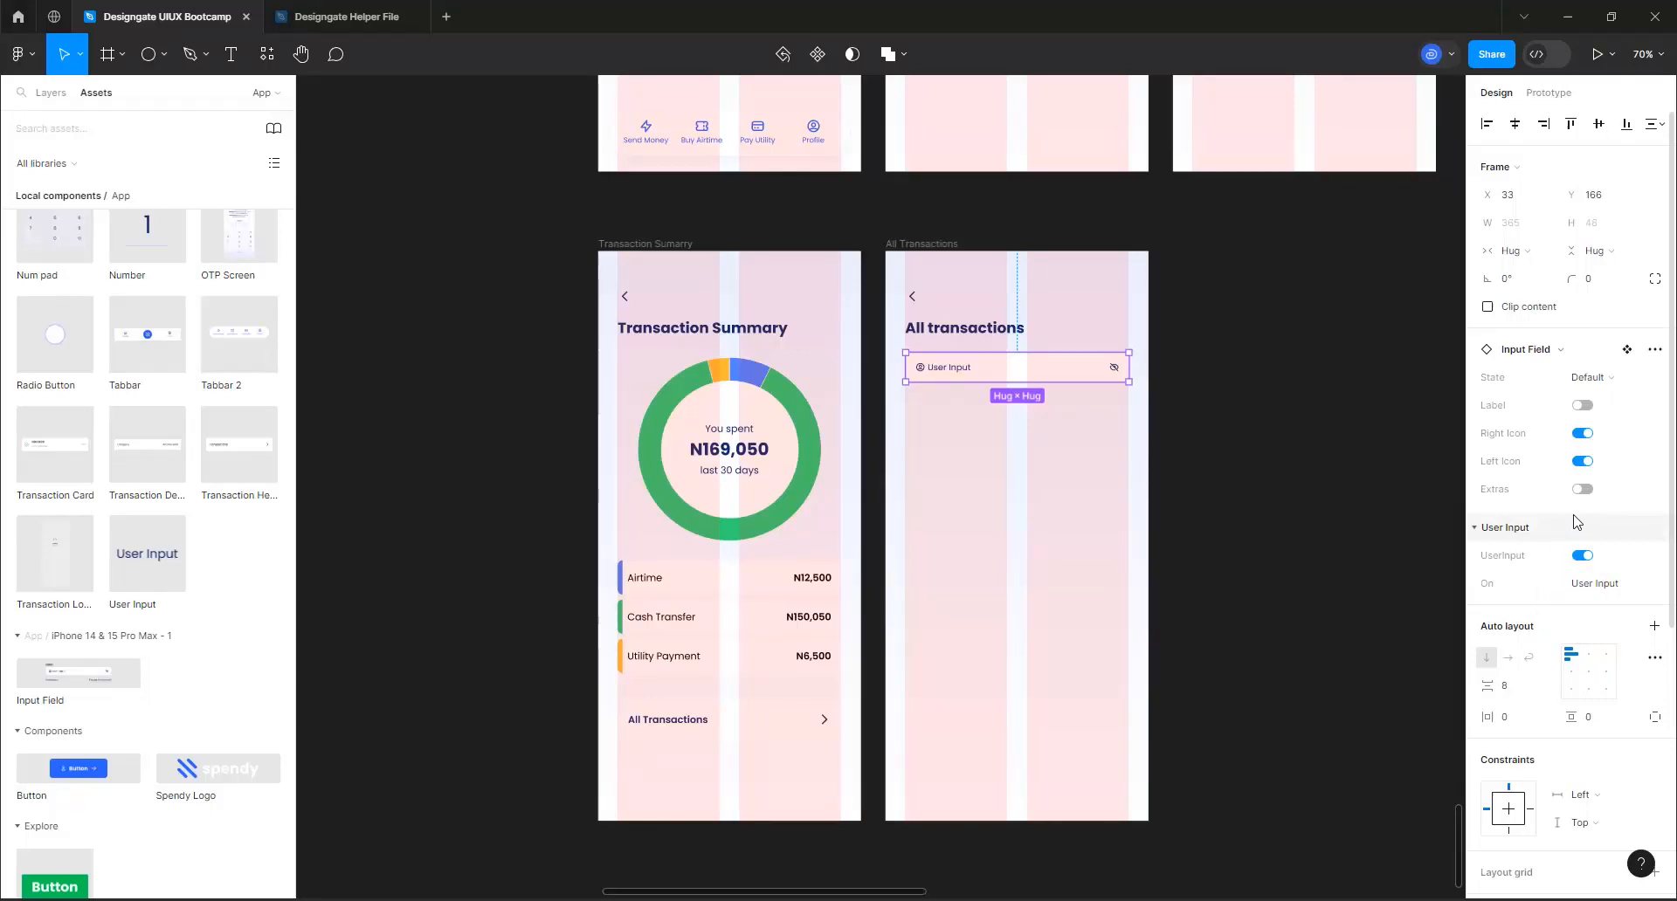
left_click(1582, 463)
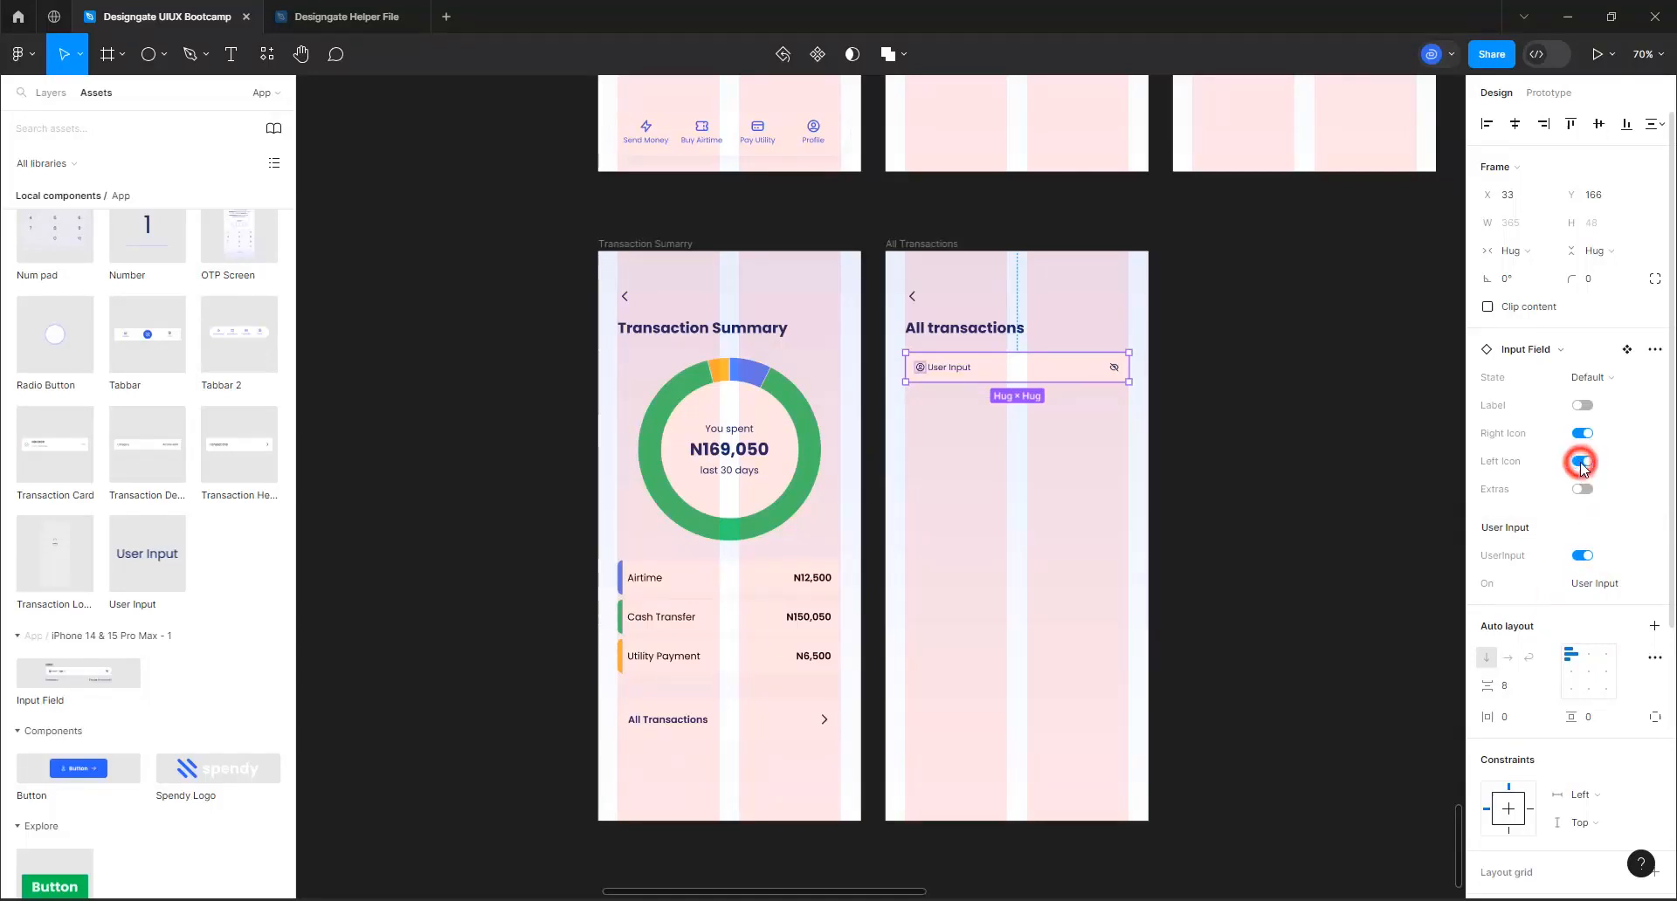
left_click(1582, 581)
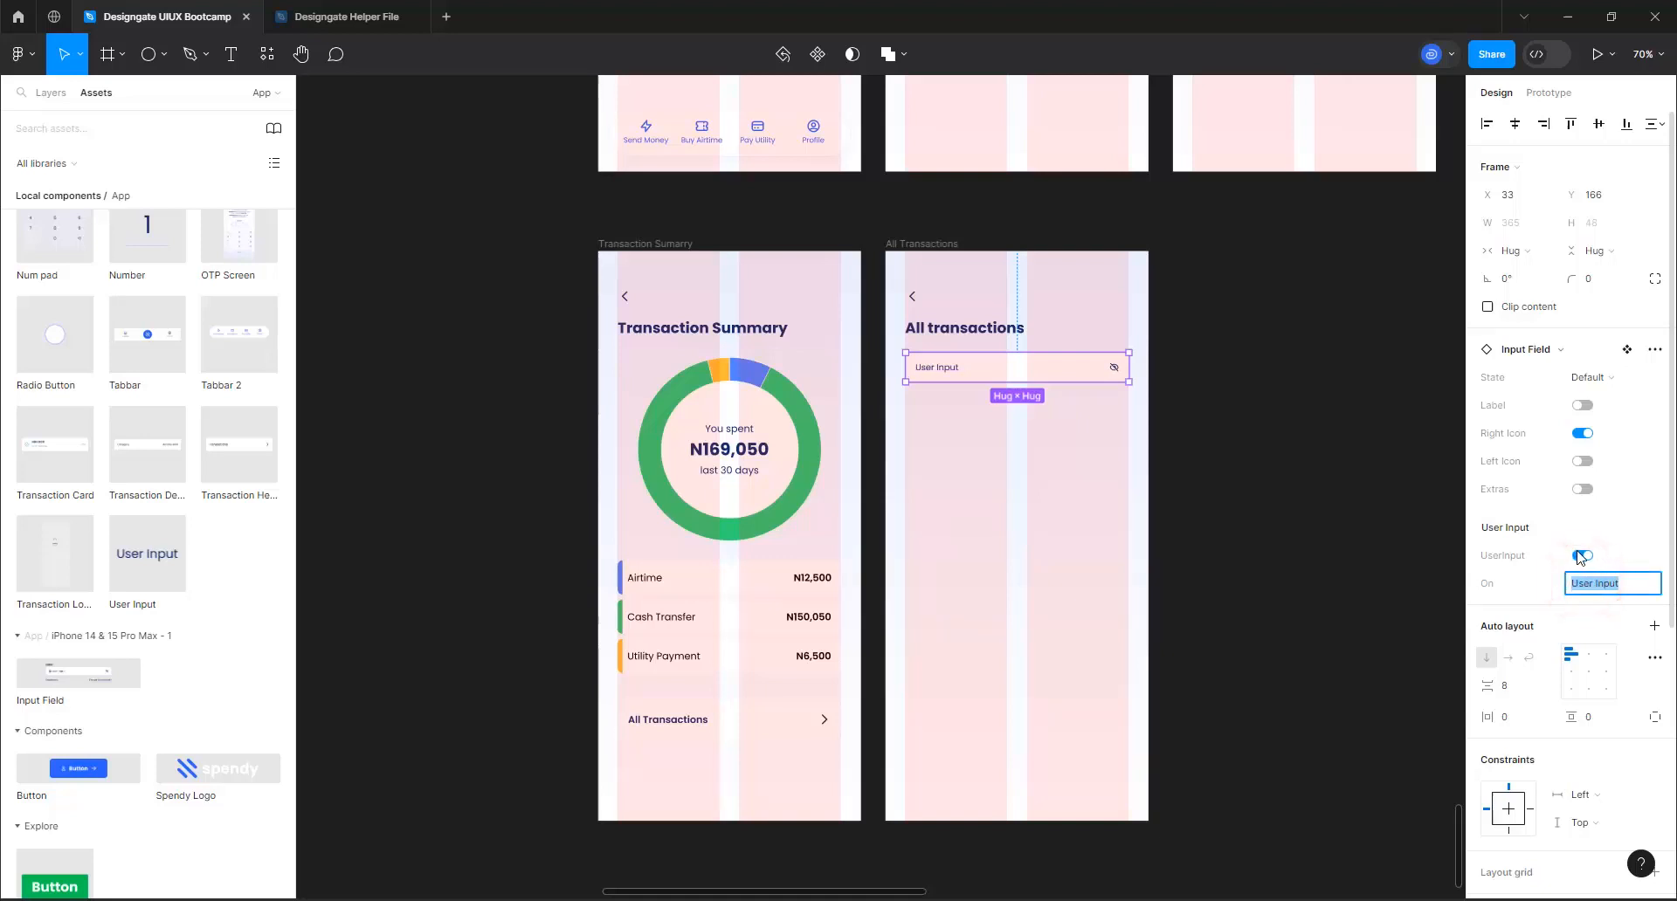
left_click(1580, 555)
Set the input field's placeholder text to "Search Transaction"
left_click(1582, 585)
left_click_drag(1626, 584, 1575, 599)
type("Serach Transaction")
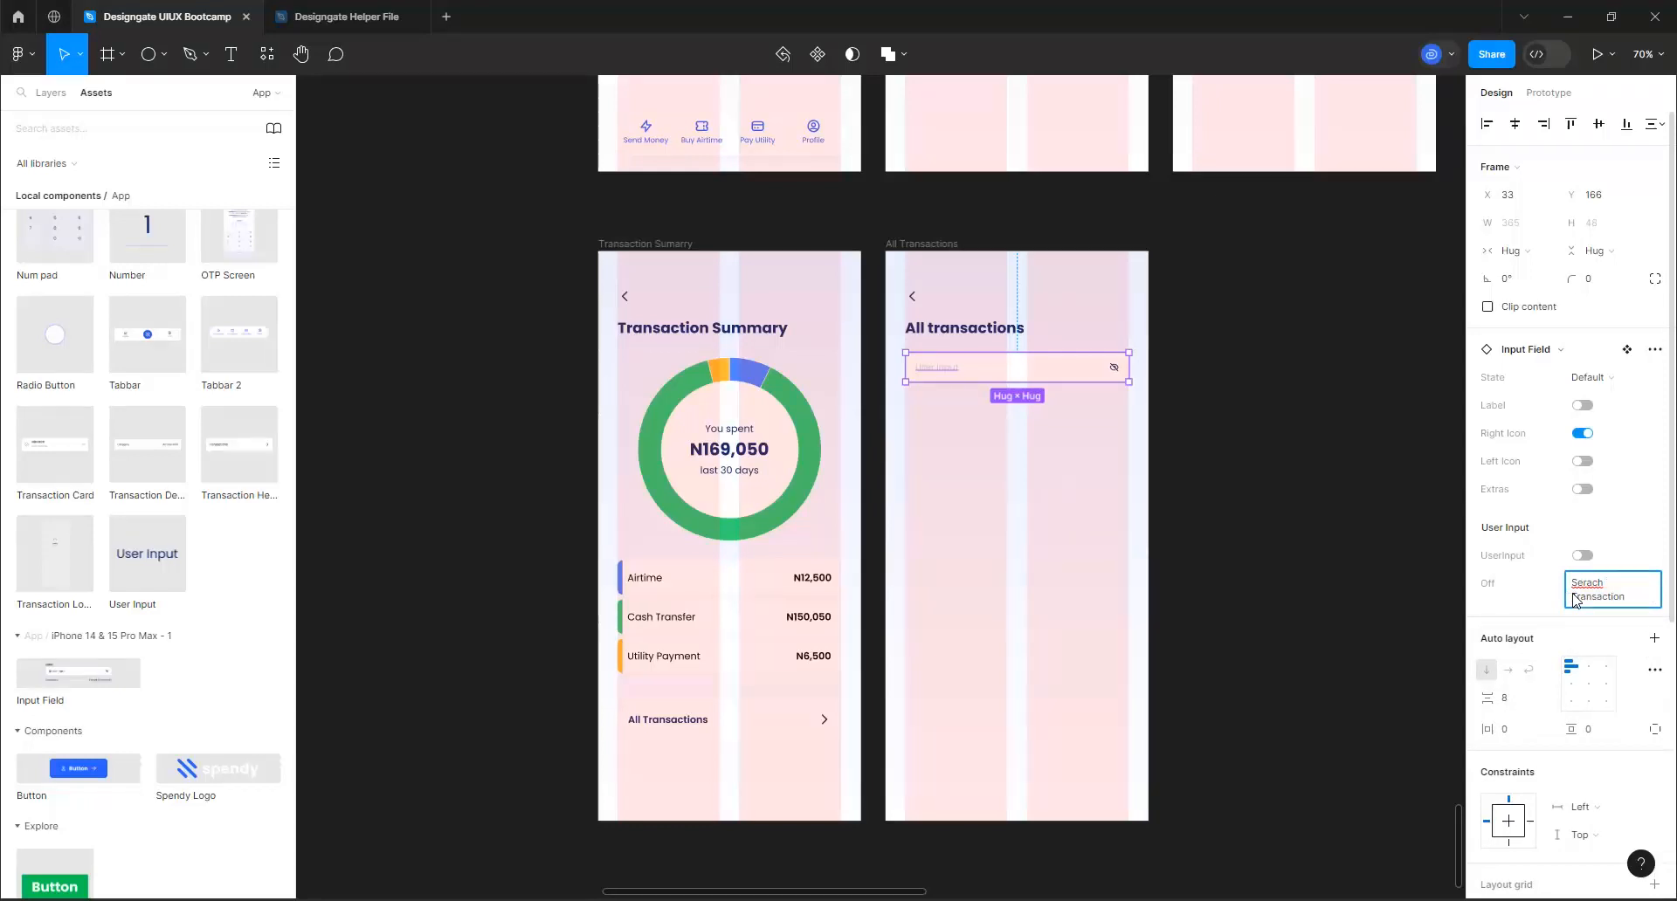
scroll(1100, 365, "up", 5)
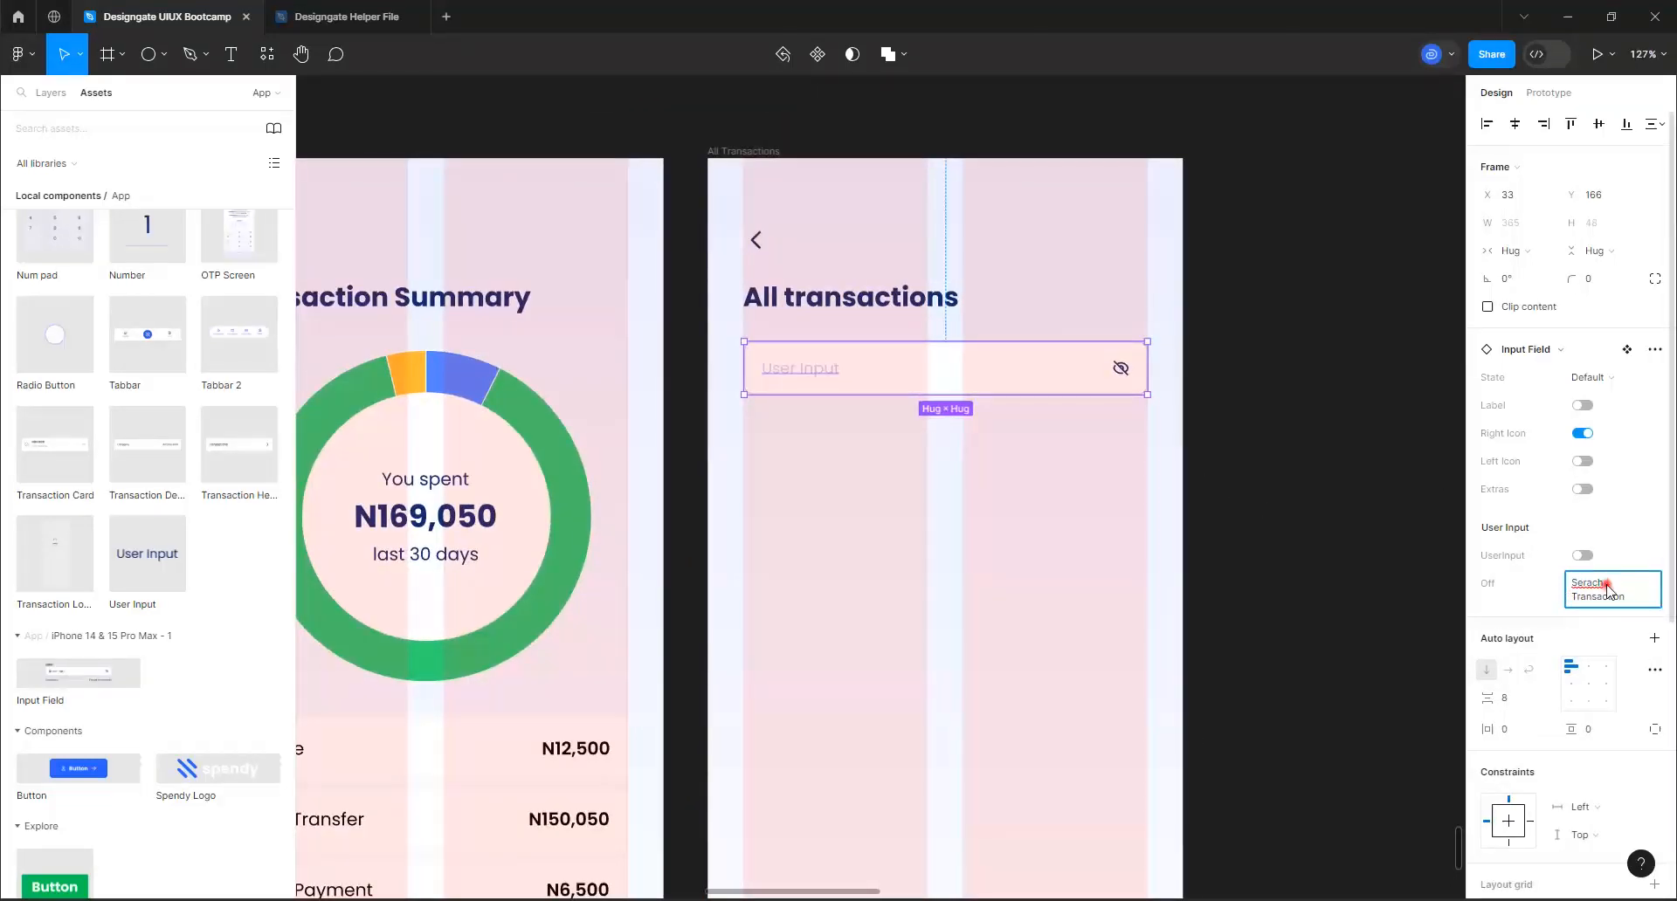
left_click_drag(1605, 583, 1569, 591)
type("Se")
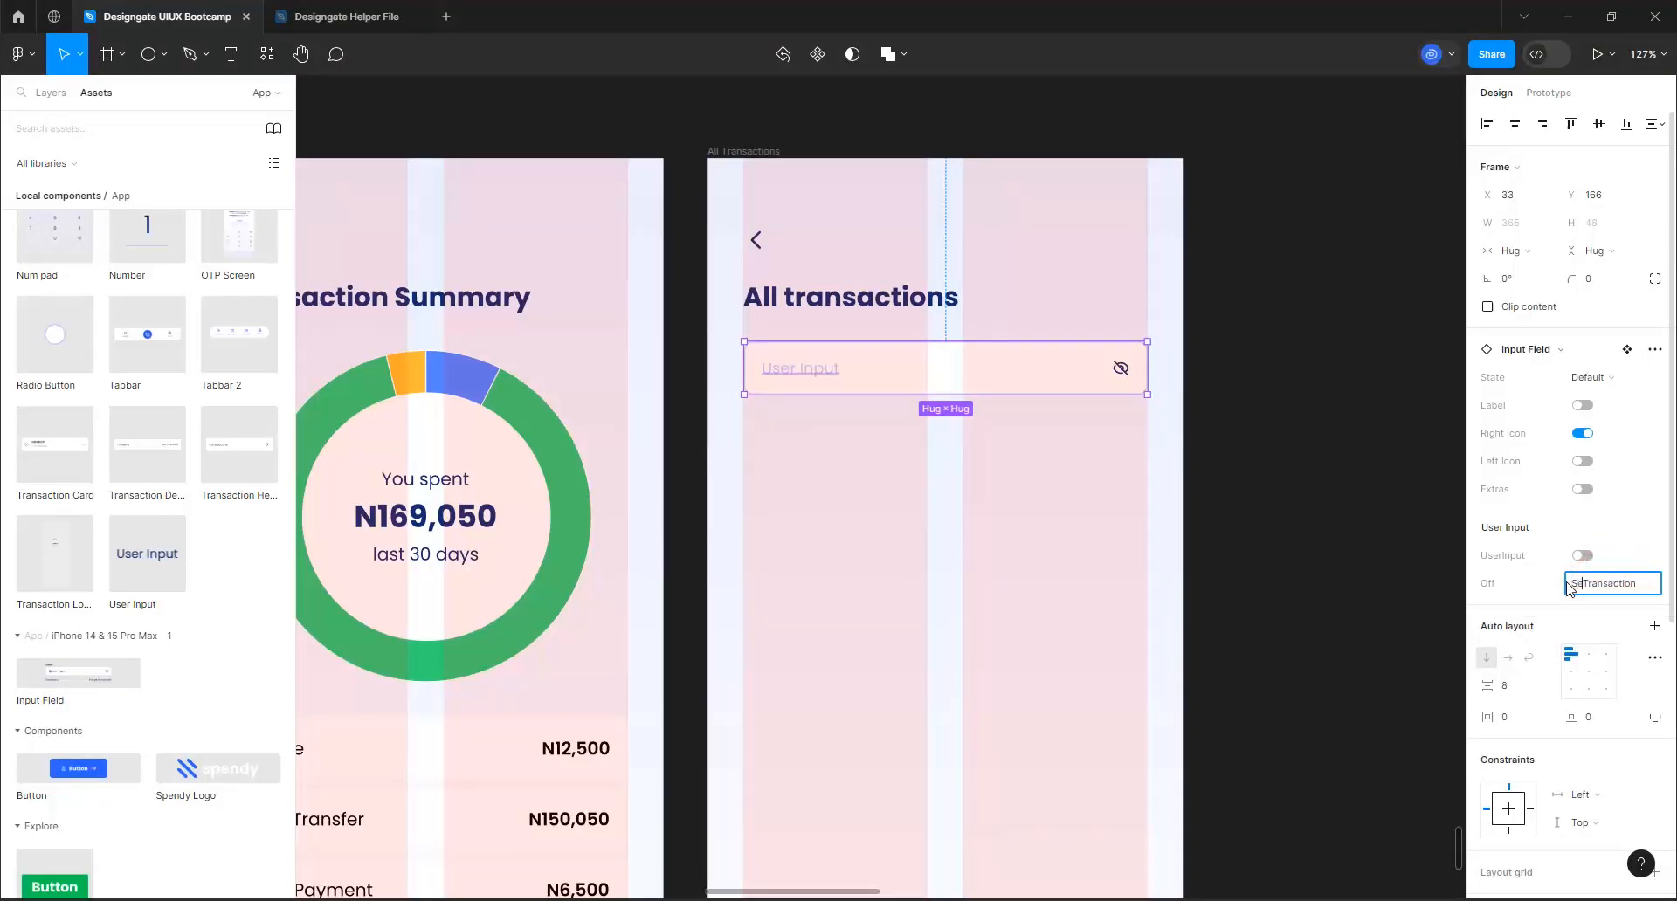
type("arch")
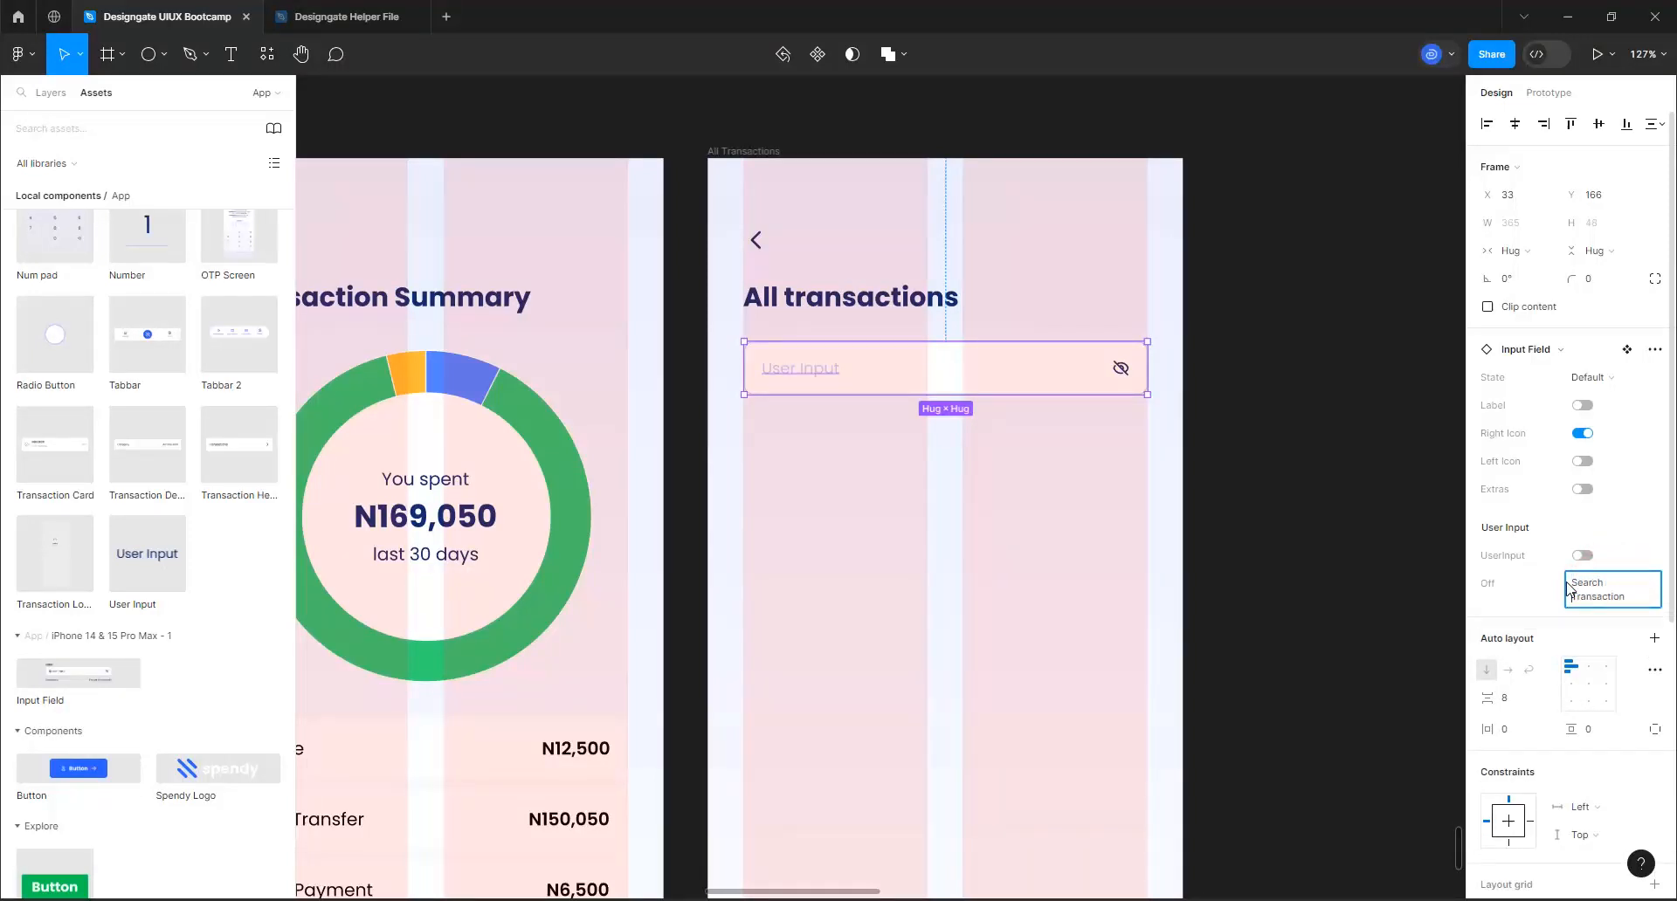
key("Return")
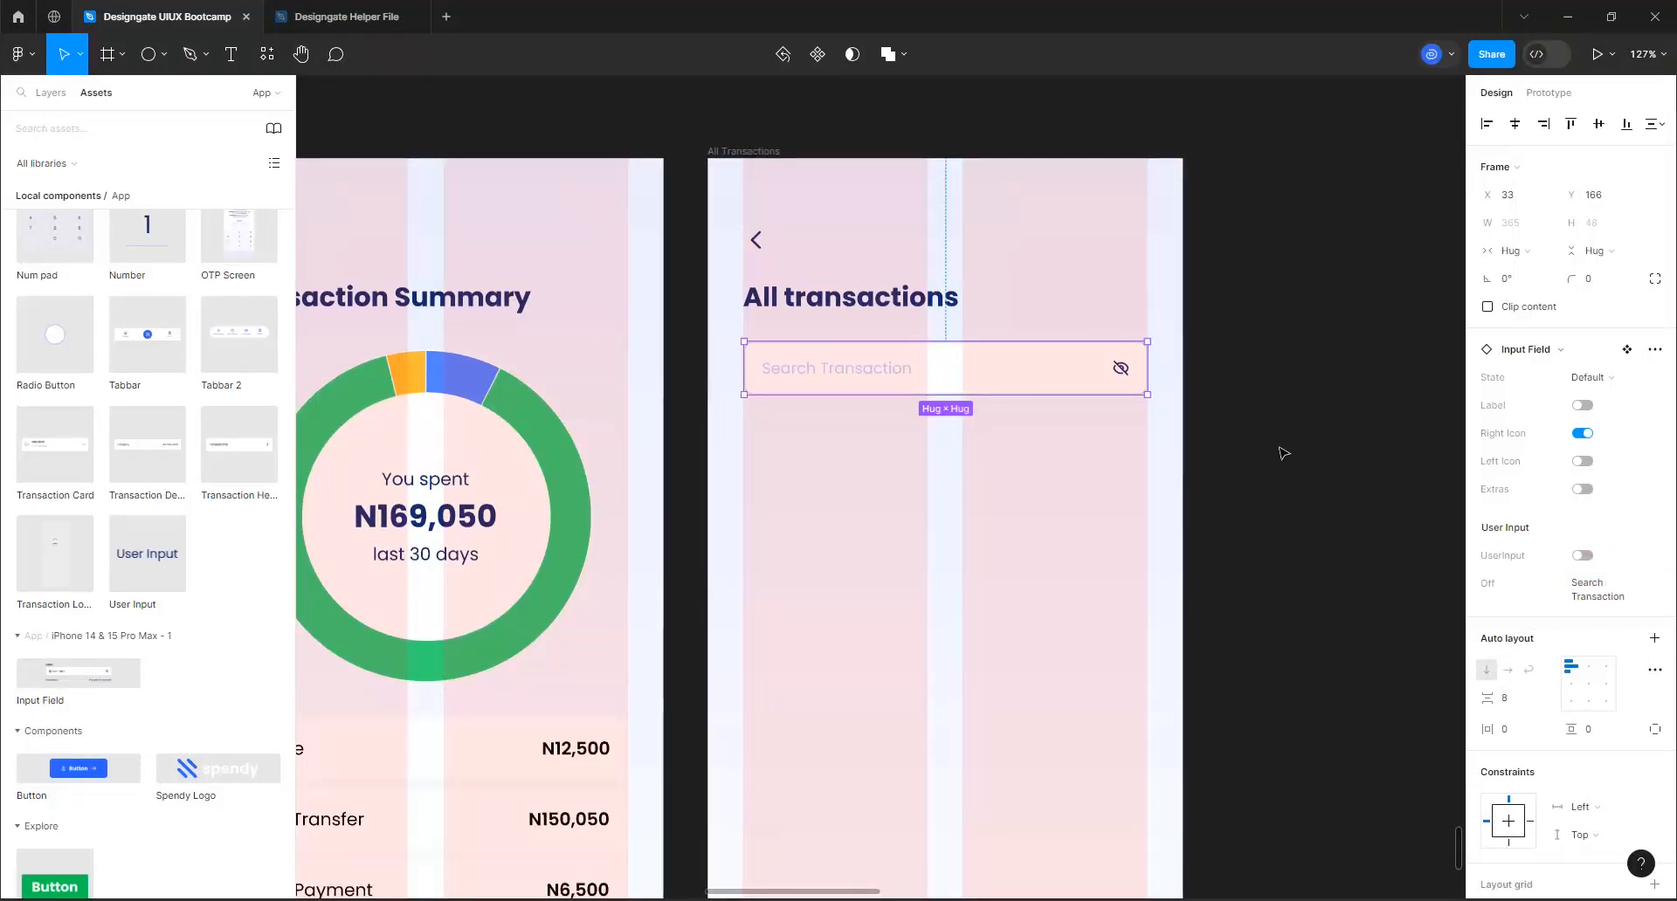
Swap the eye-off icon in the Search Transaction input field for the Icon/Outline/search icon
left_click(1119, 371)
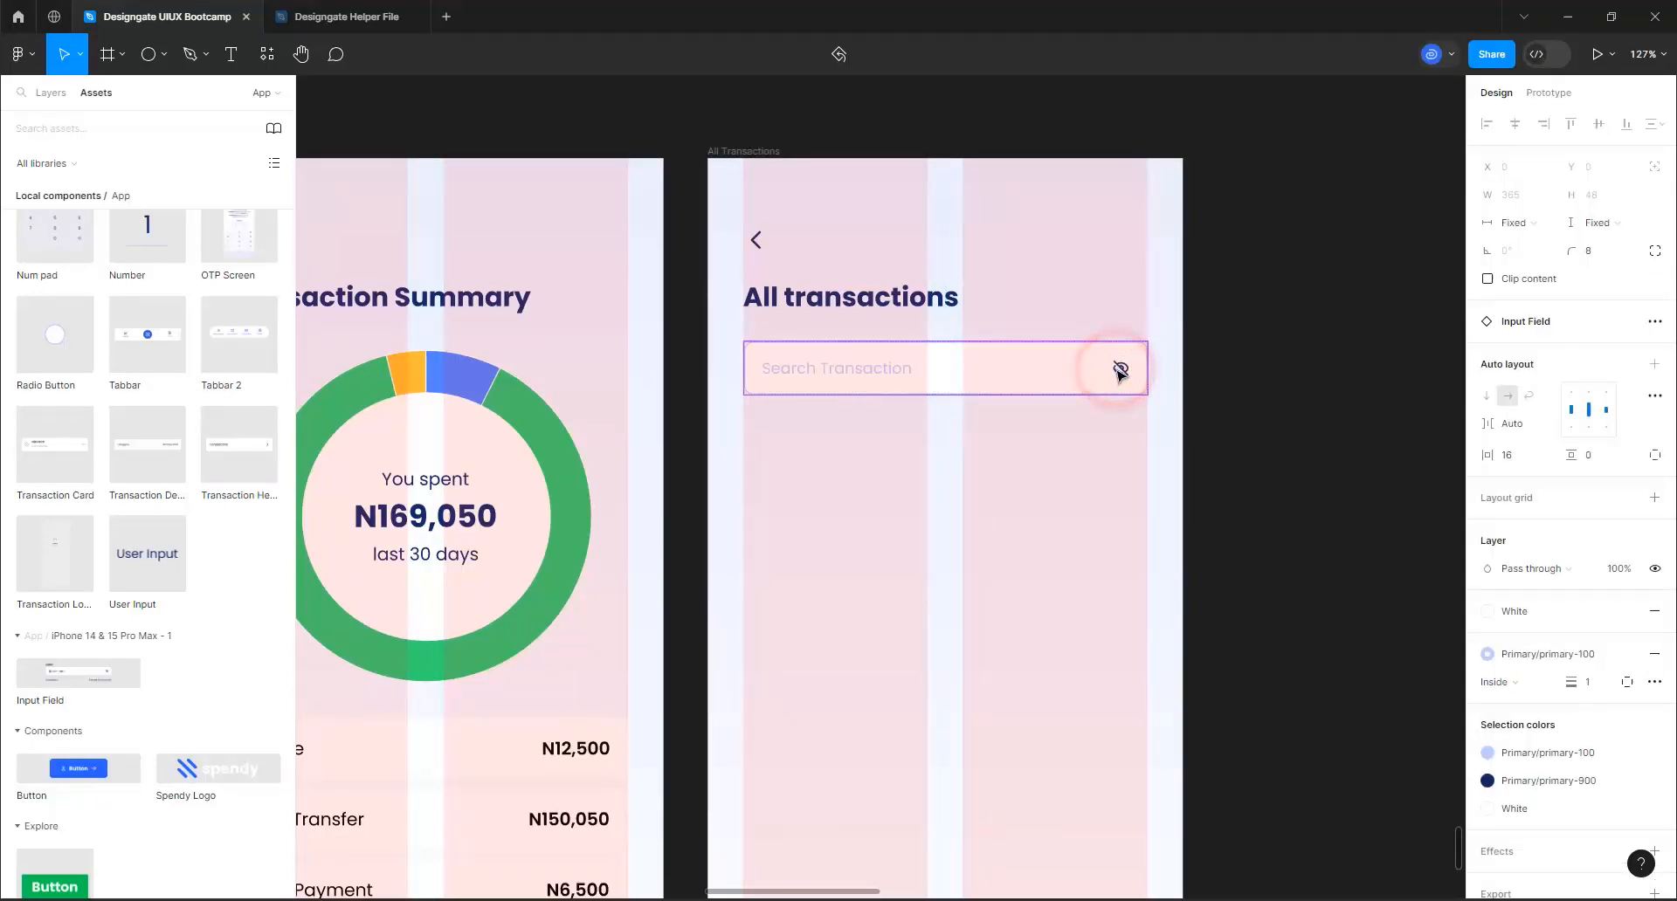
left_click(1119, 371)
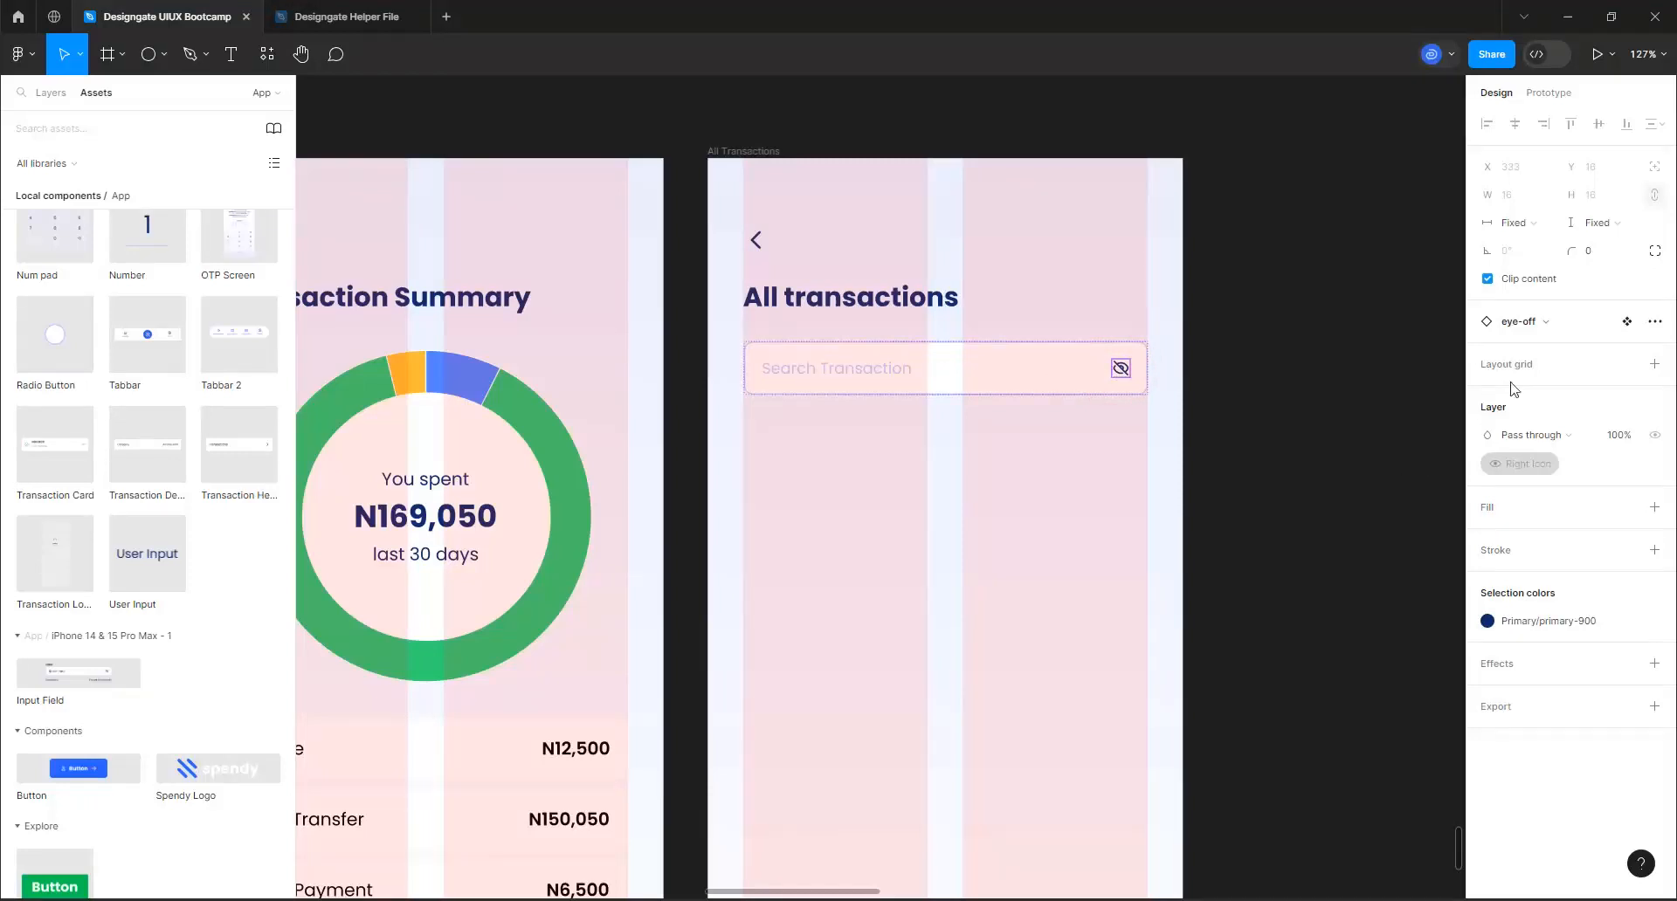
left_click(1545, 328)
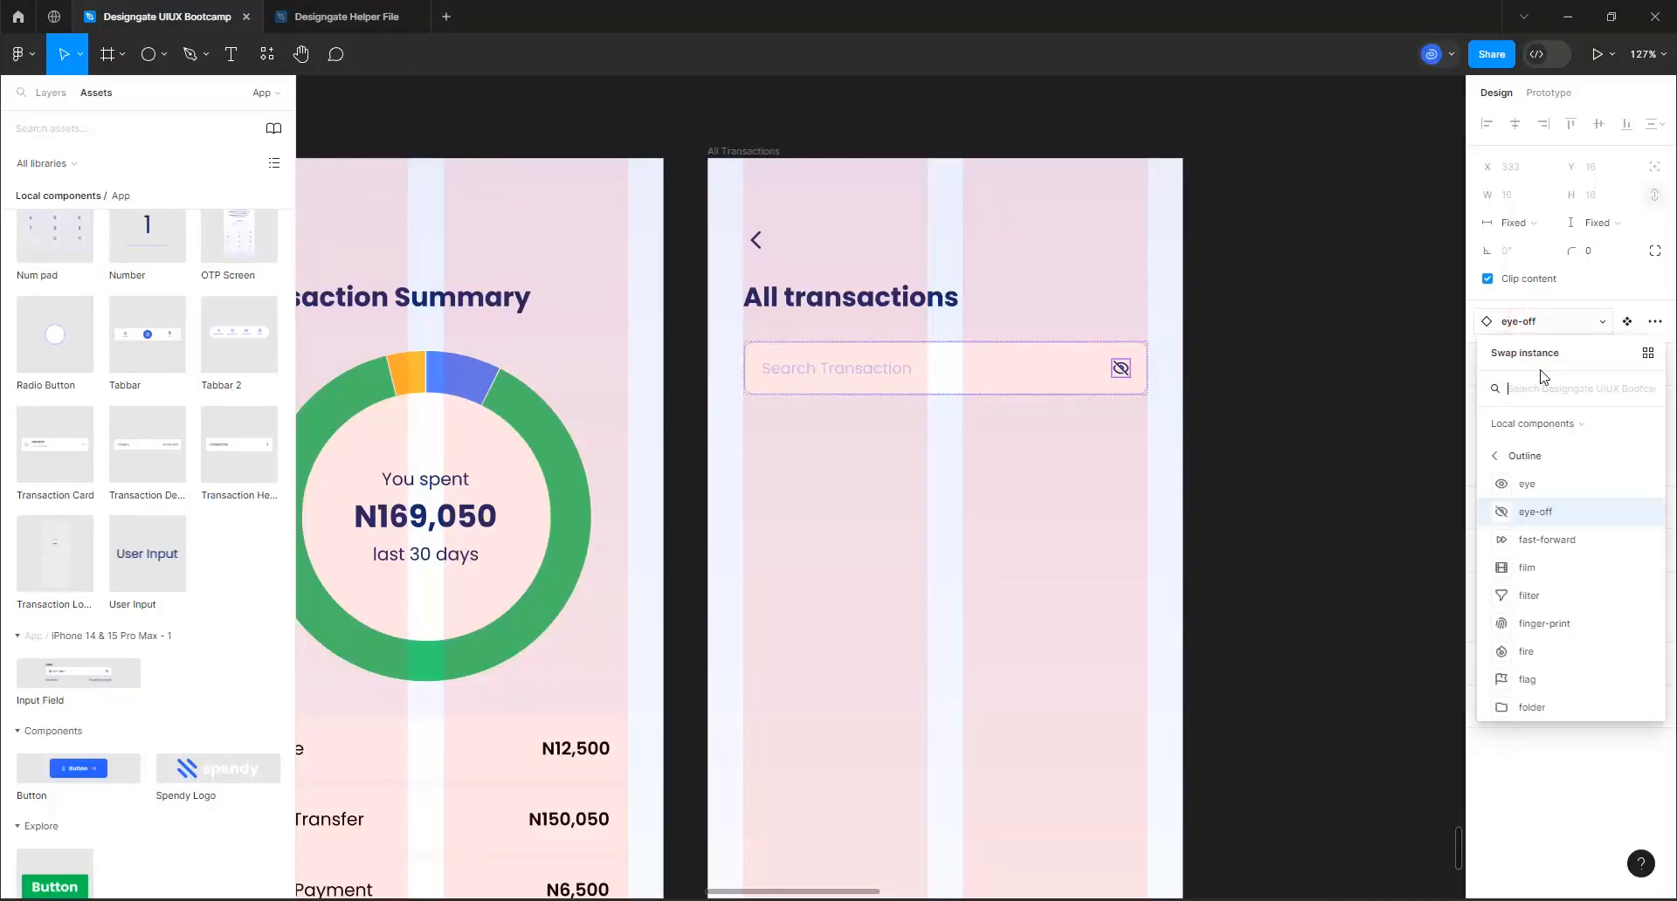
type("searc")
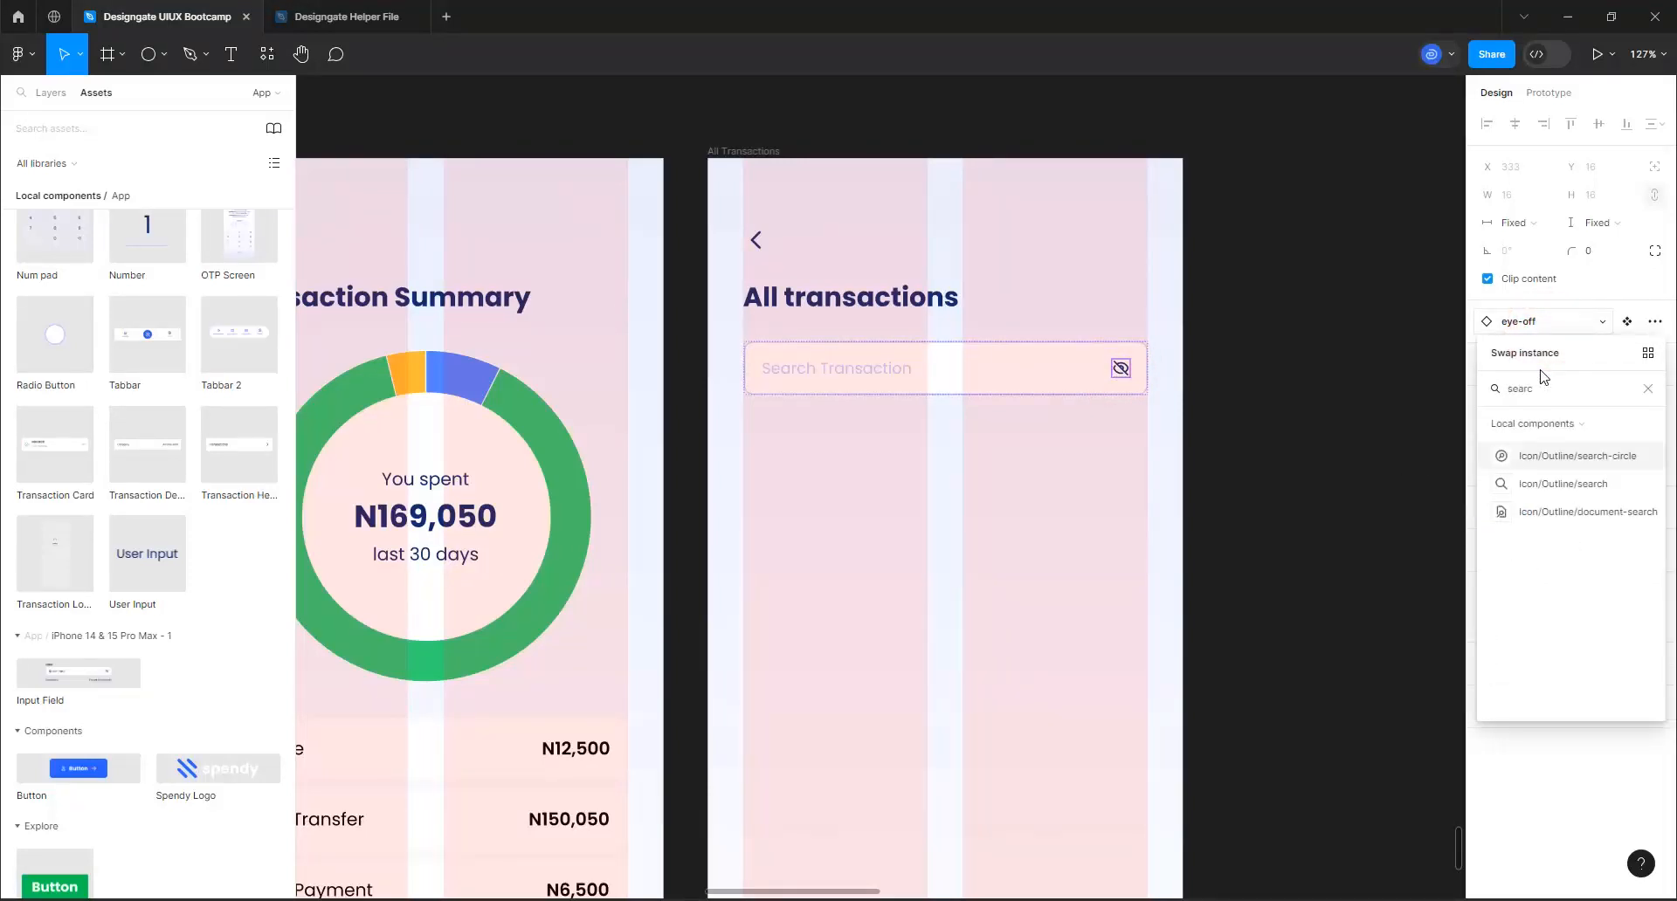
left_click(1534, 484)
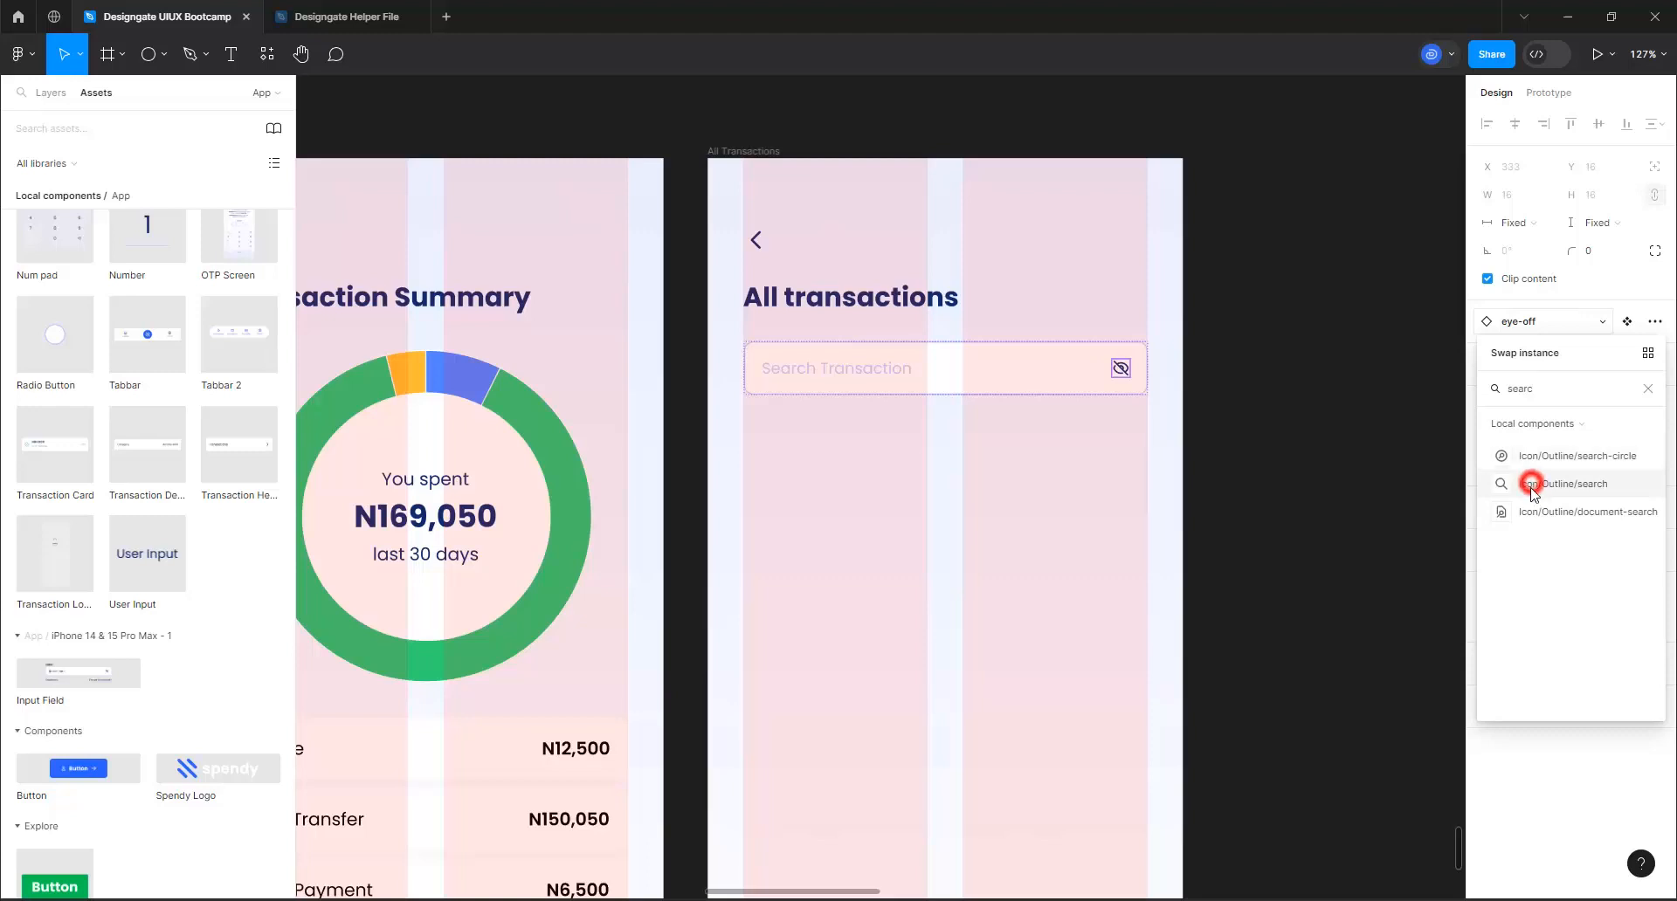
left_click(1260, 379)
Check the donut chart's position on the Transaction Summary screen and nudge the search input field down to Y 174
left_click(742, 159)
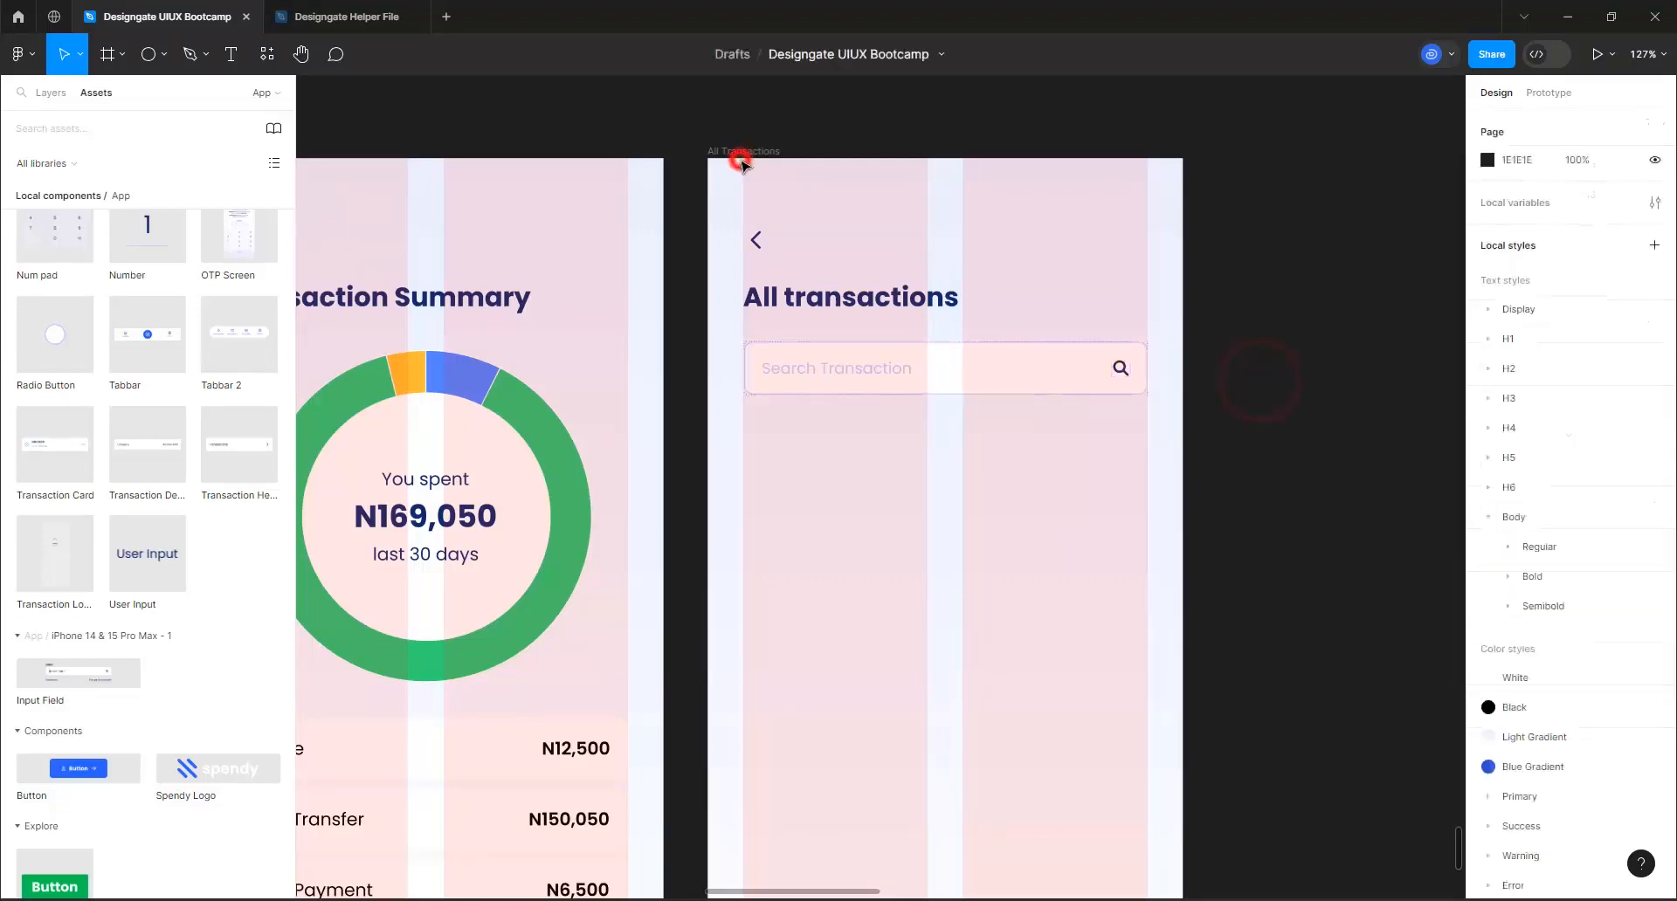
left_click(747, 150)
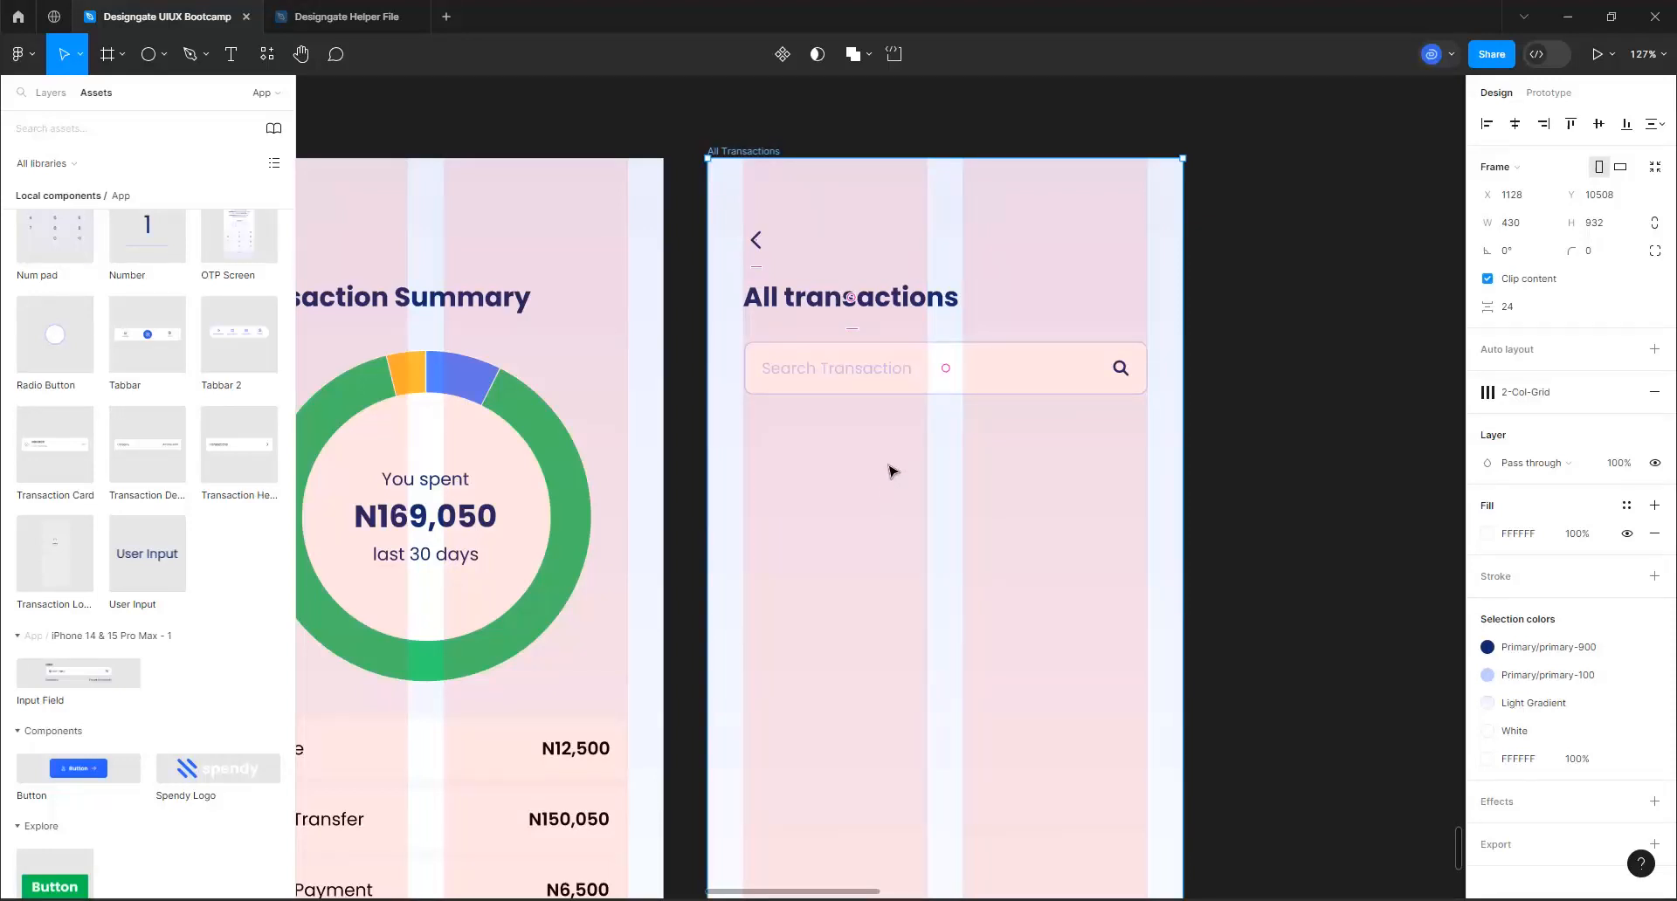
left_click(460, 366)
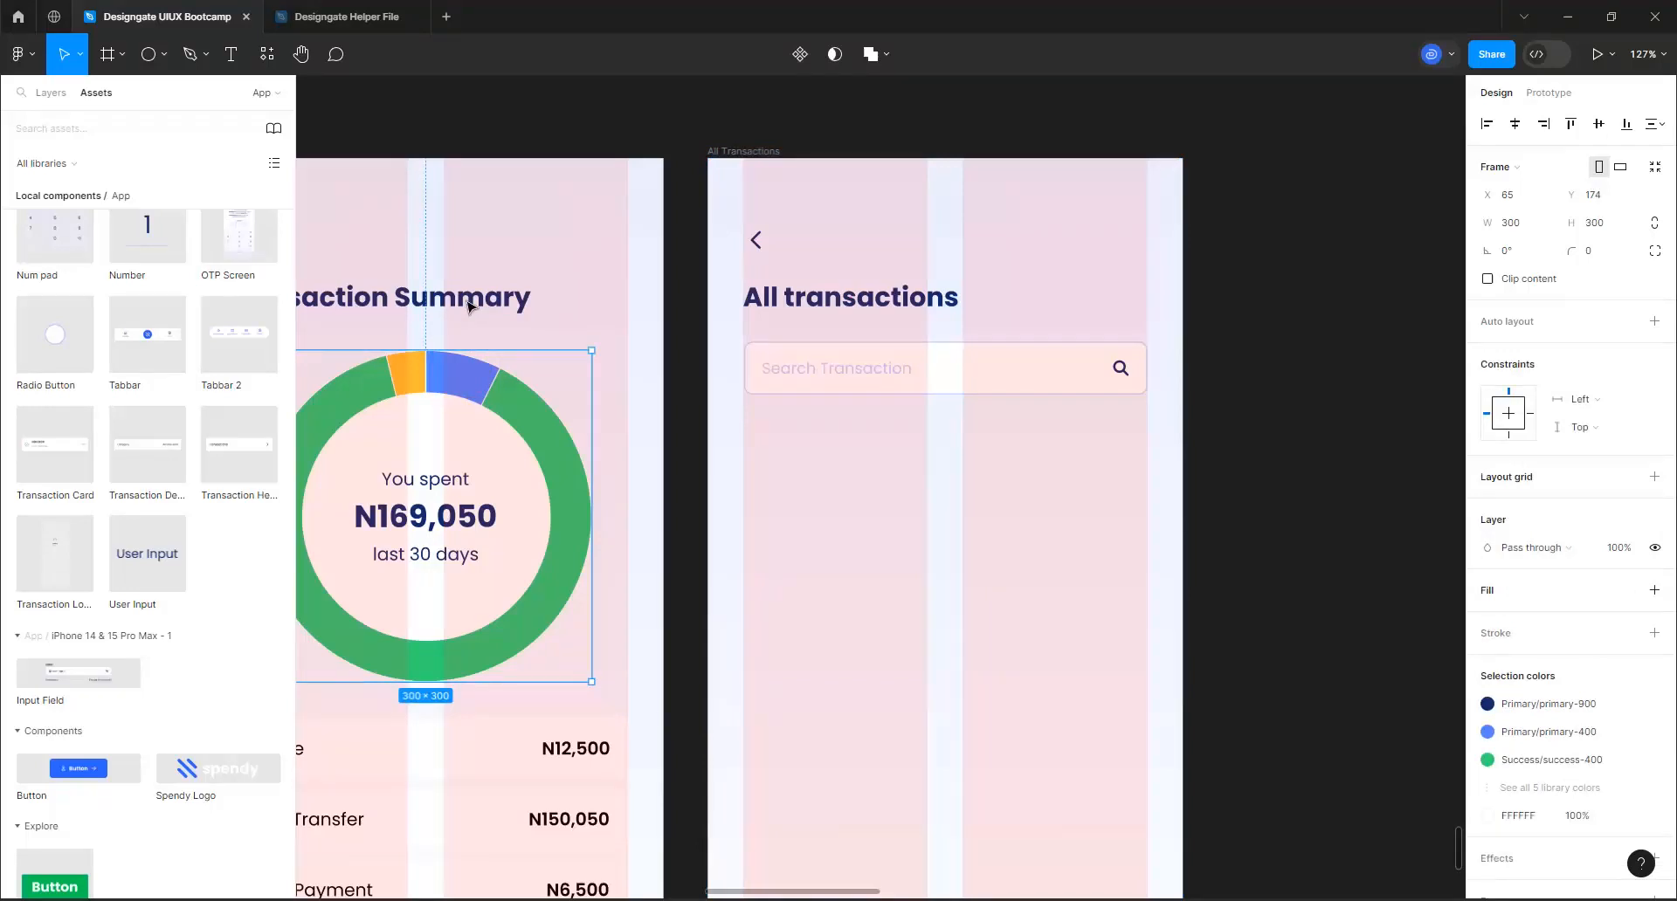
left_click(841, 371)
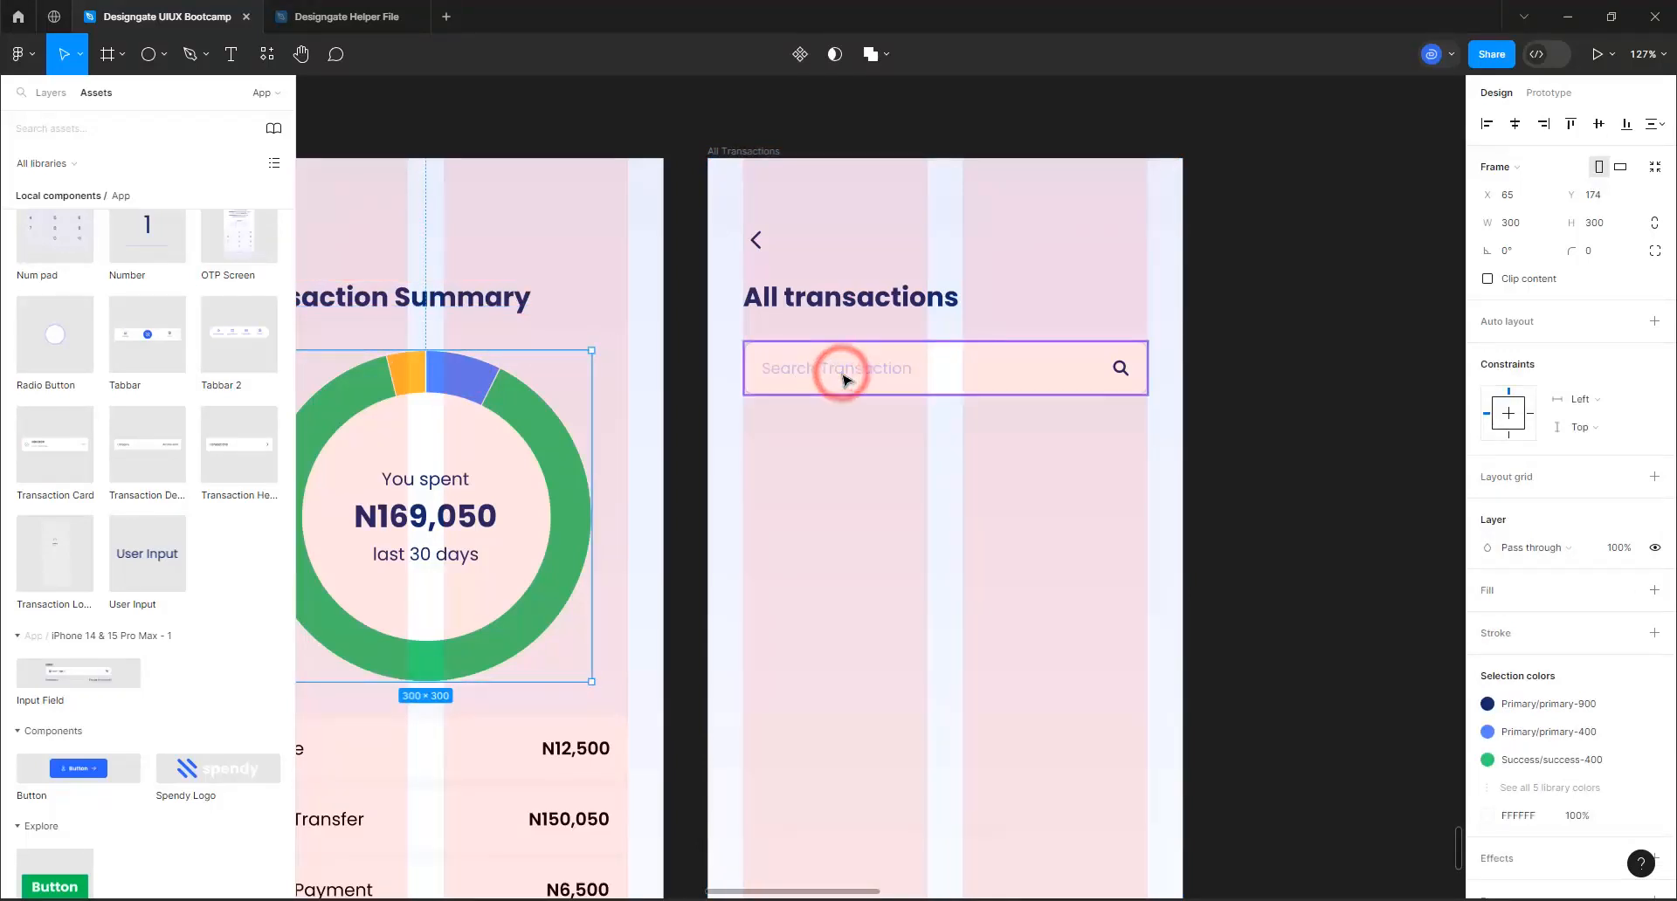
key("alt")
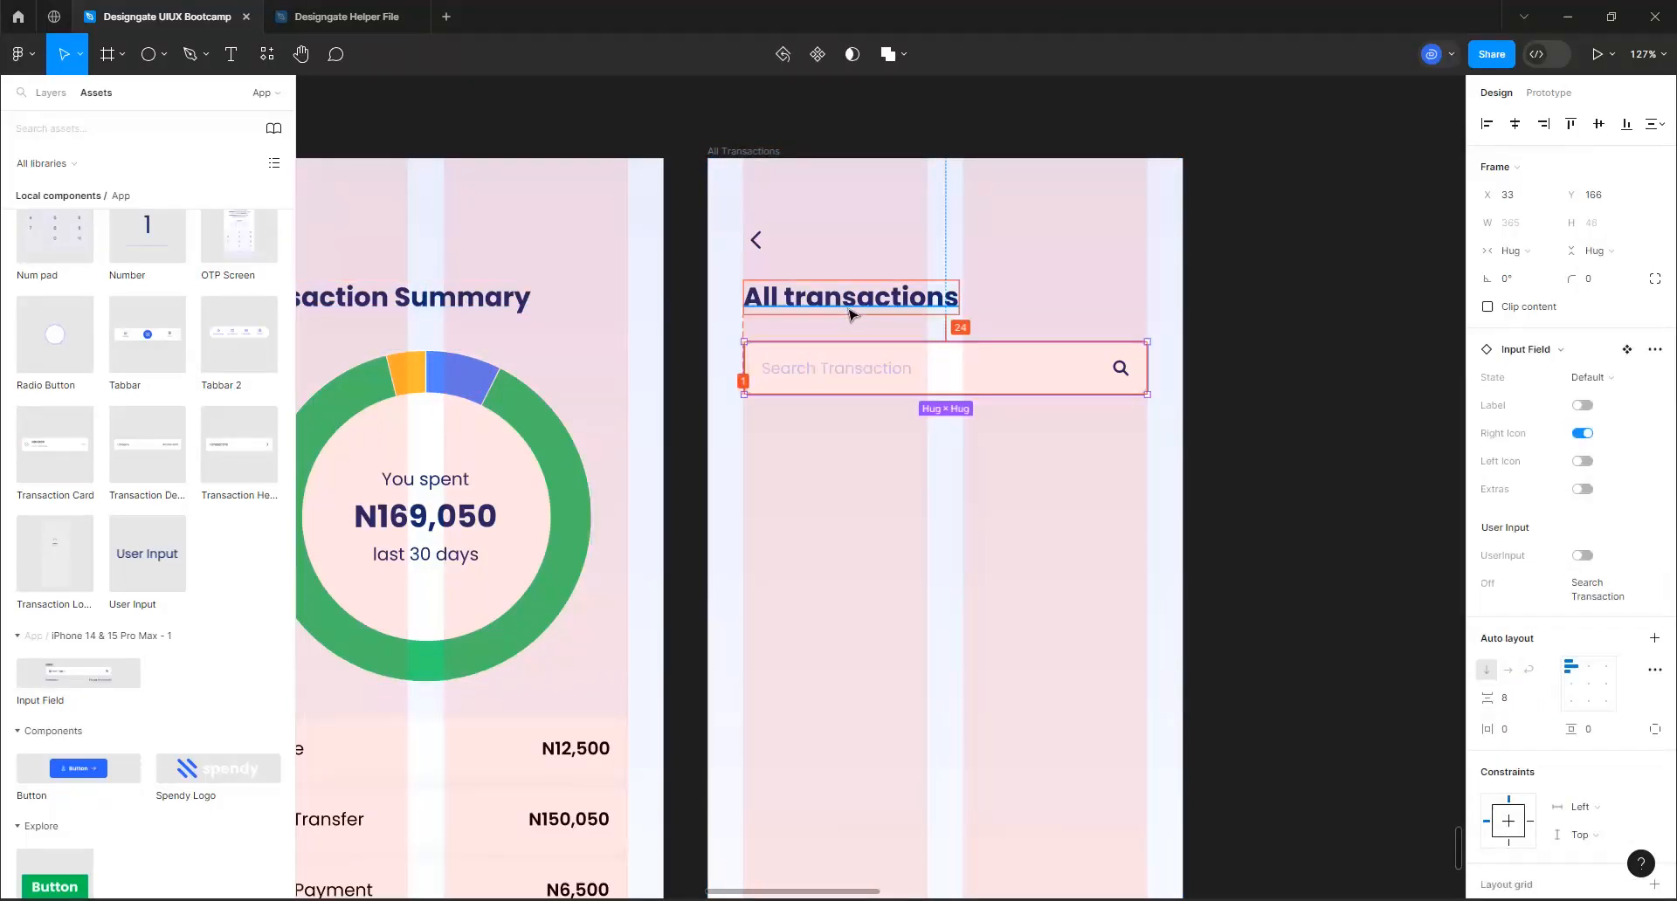
key("Down")
key("Down")
key("Down")
key("Down")
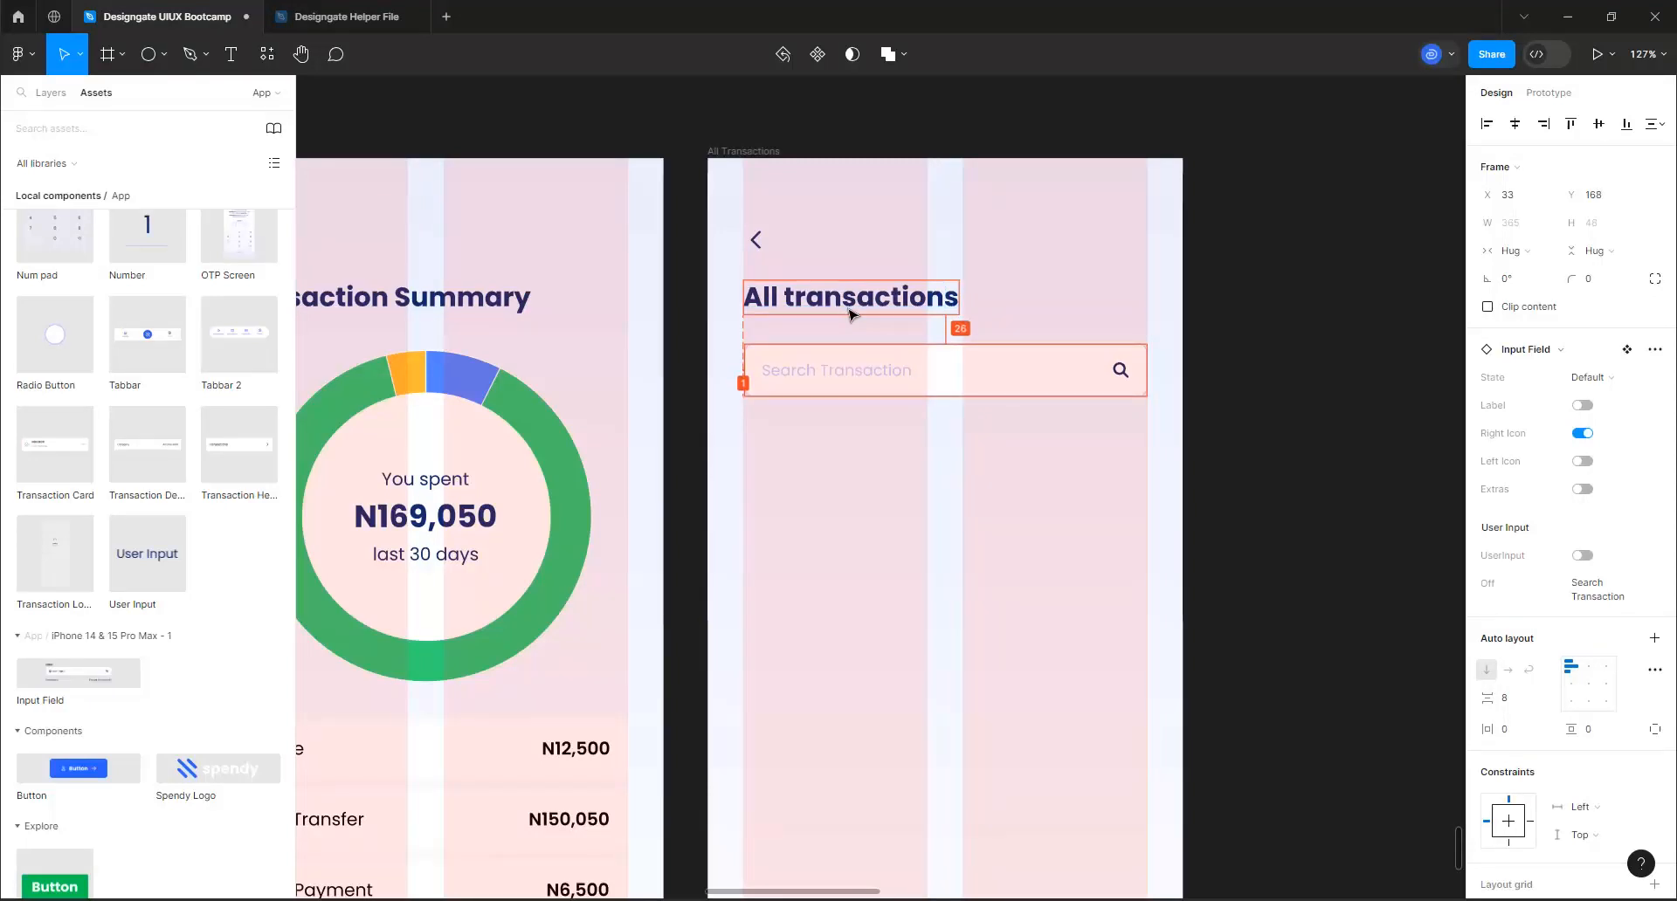
key("Down")
key("Down")
key("Down")
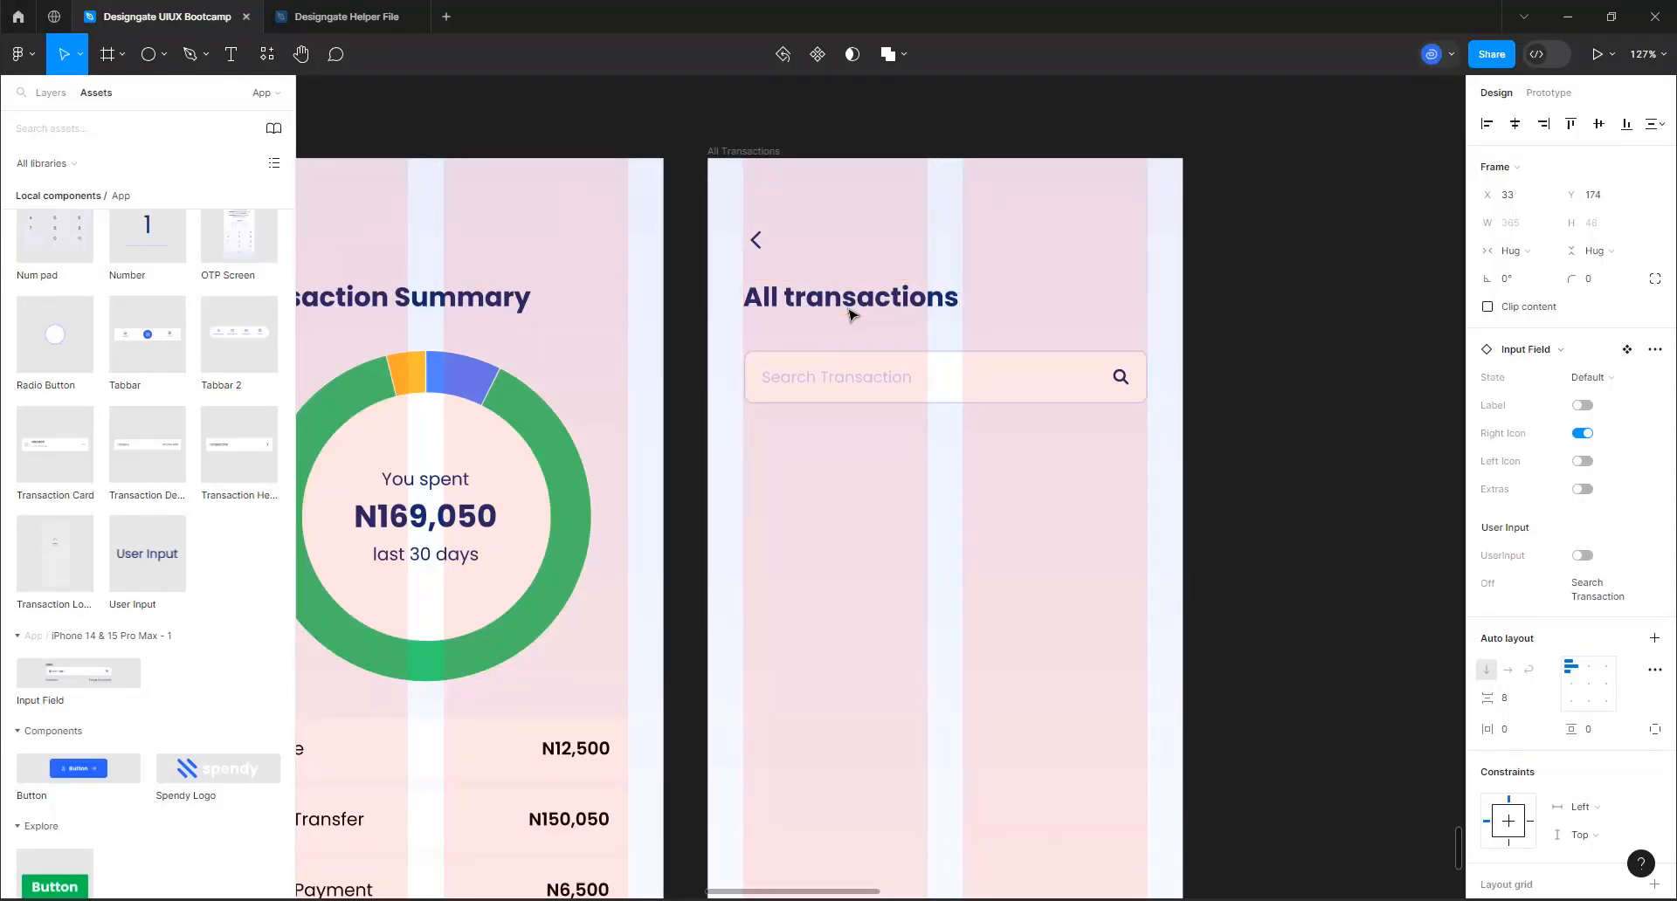
Select the Transactions list card on the home screen showing the NGN 5000.00 balance
left_click(758, 152)
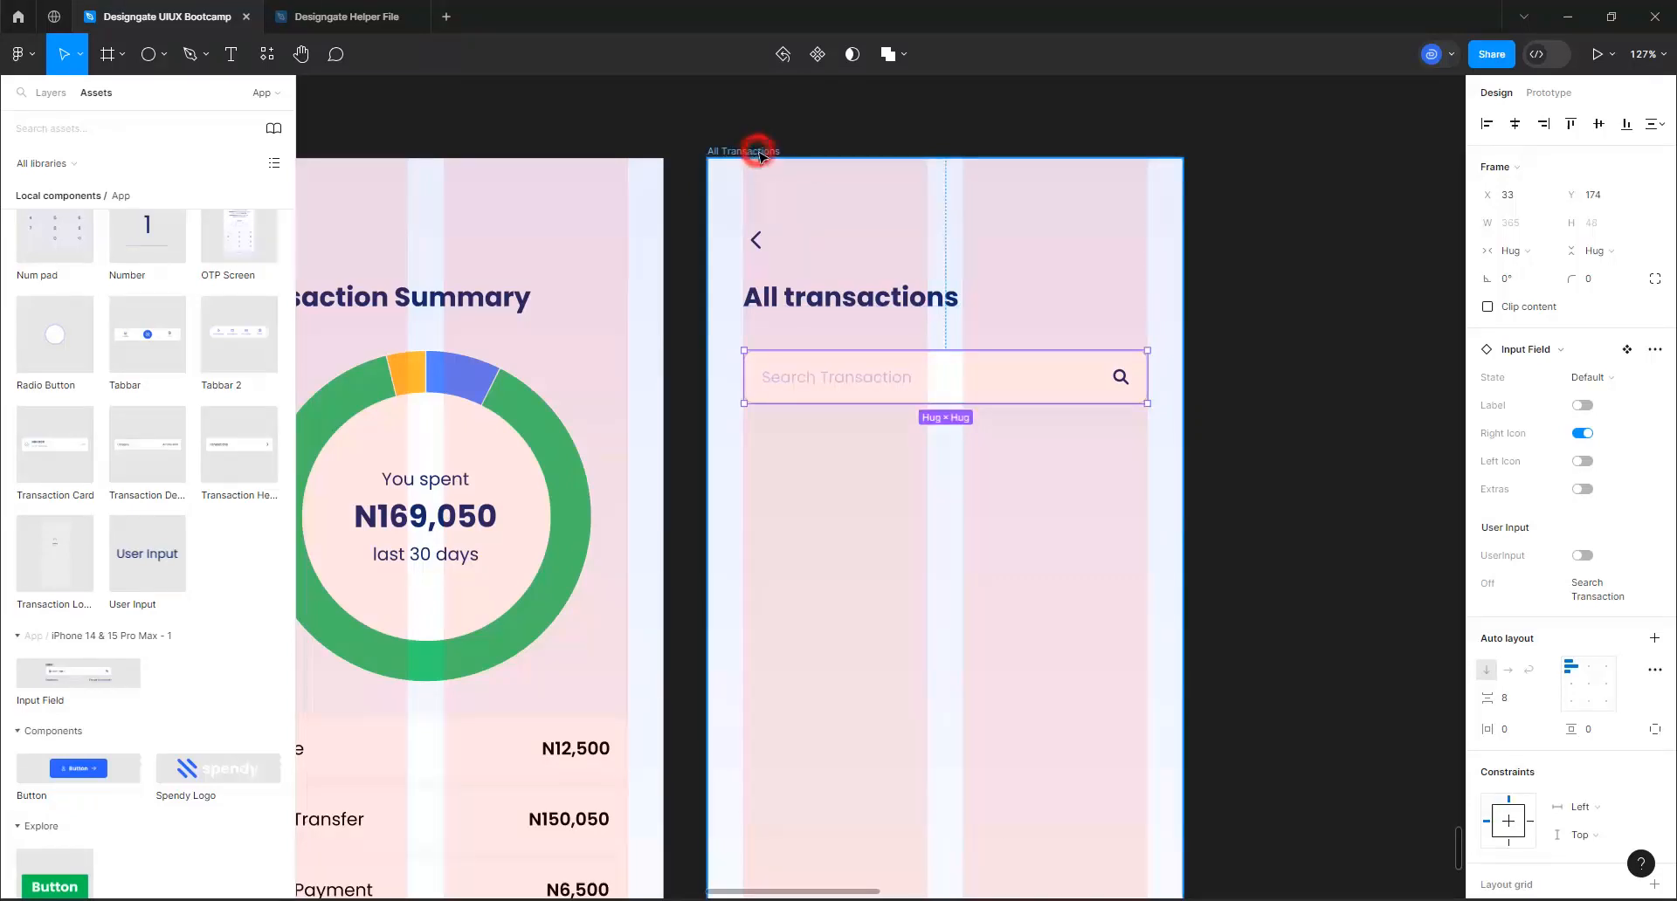
scroll(935, 363, "down", 3)
scroll(939, 363, "down", 1)
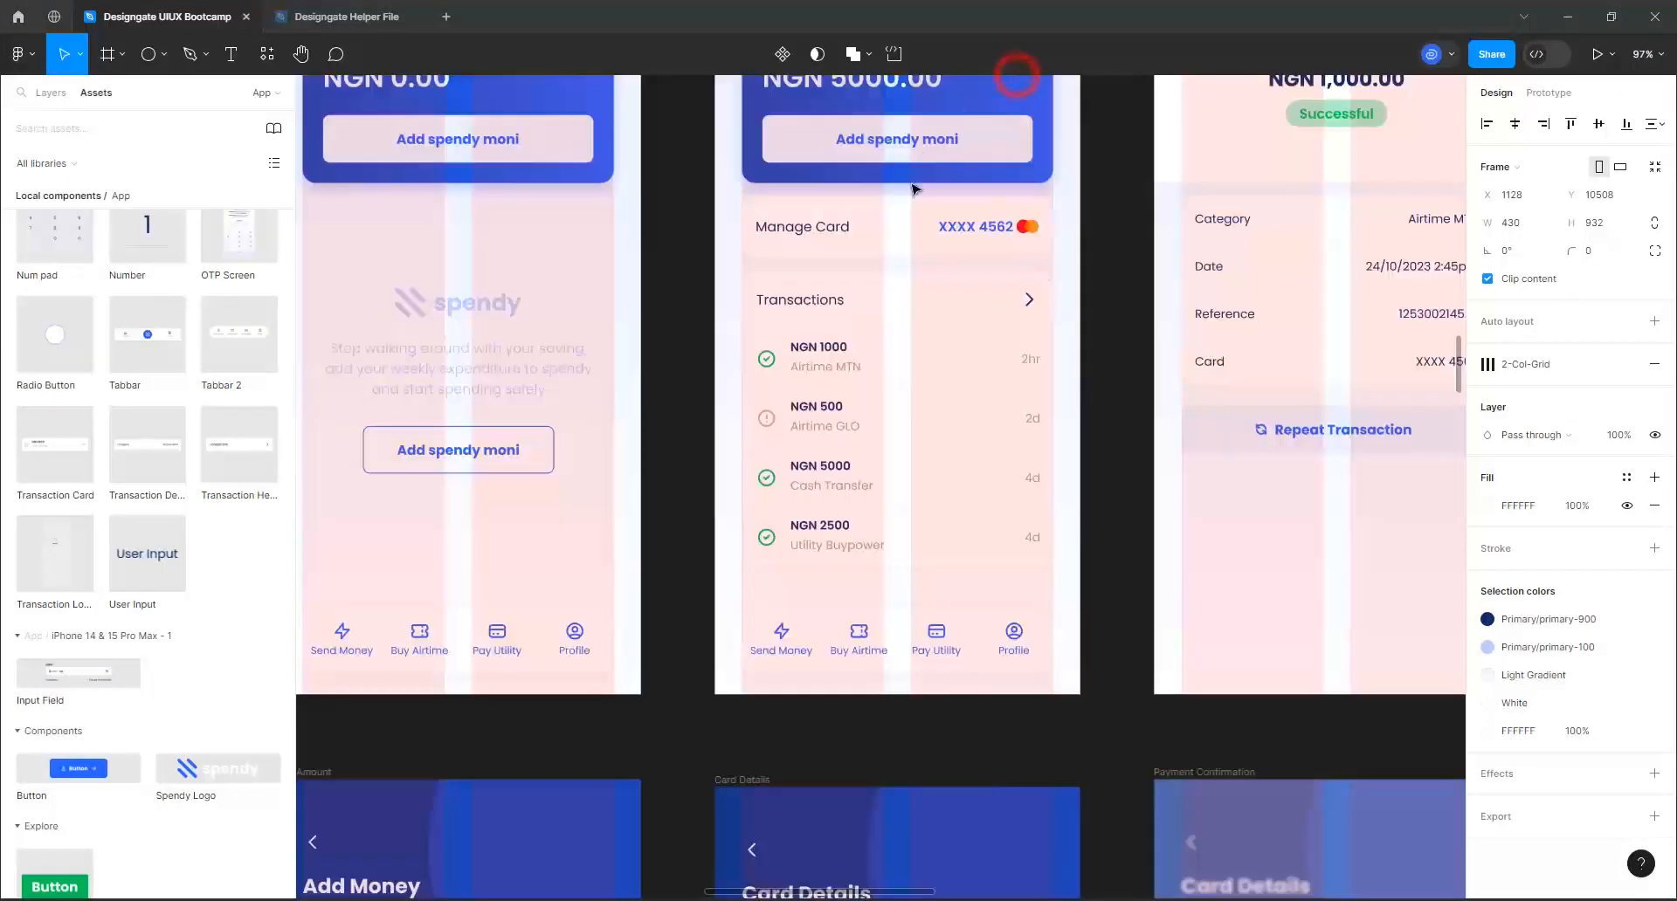
left_click(966, 433)
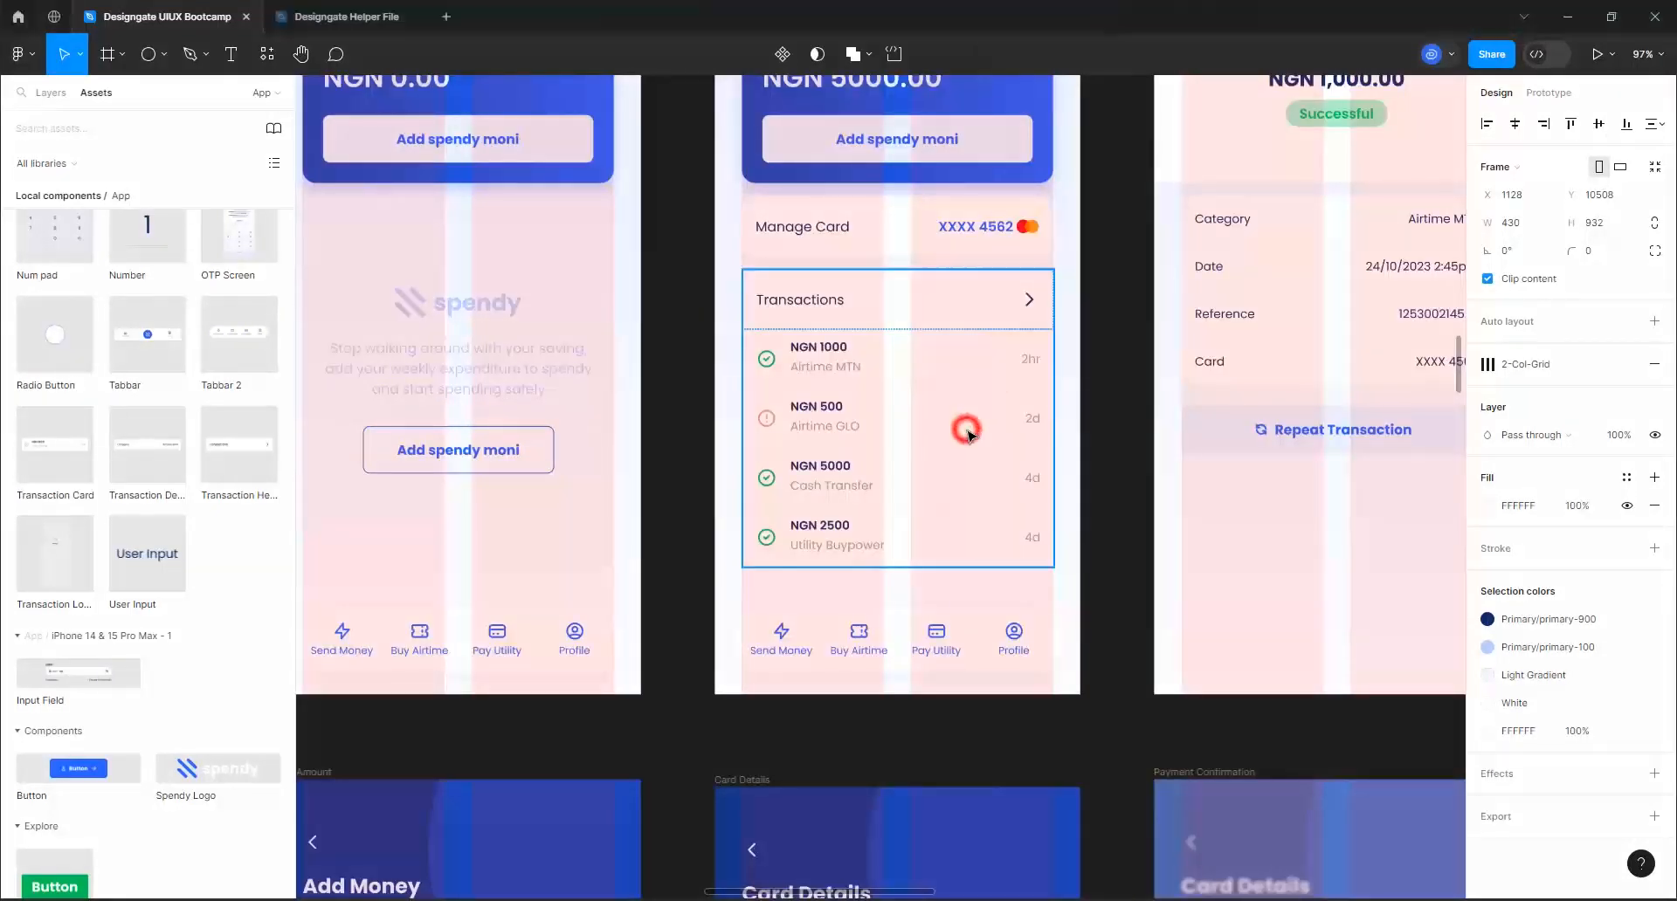
left_click(908, 447)
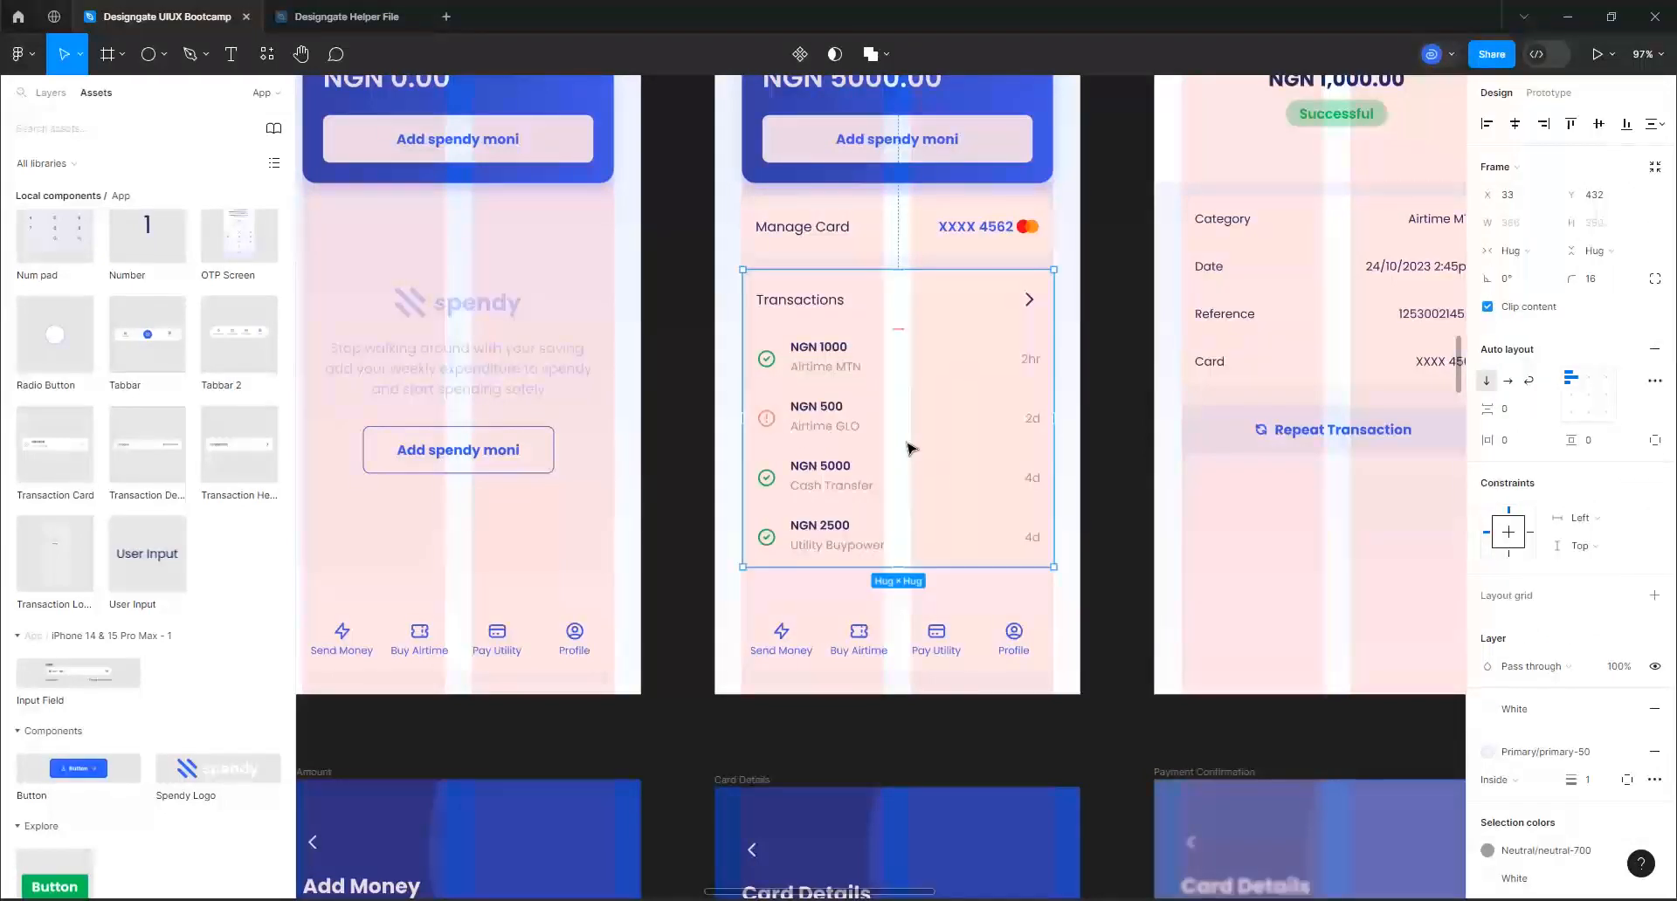
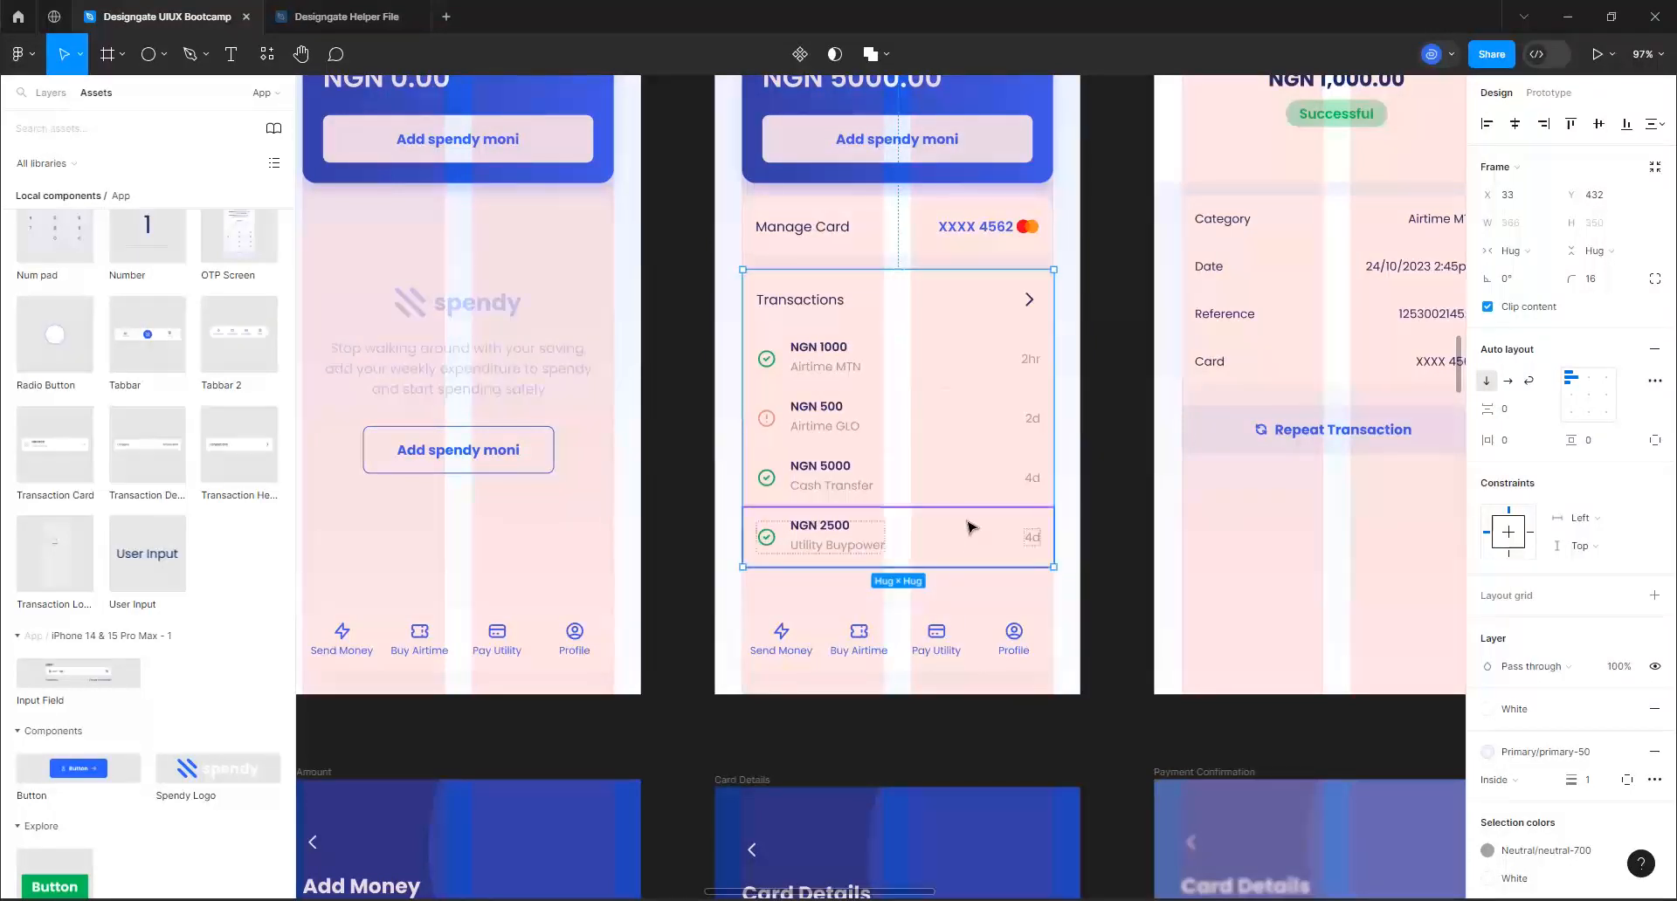
Copy the Transactions card into the All Transactions screen and move it up to Y 230, just below the search field
left_click(1011, 91)
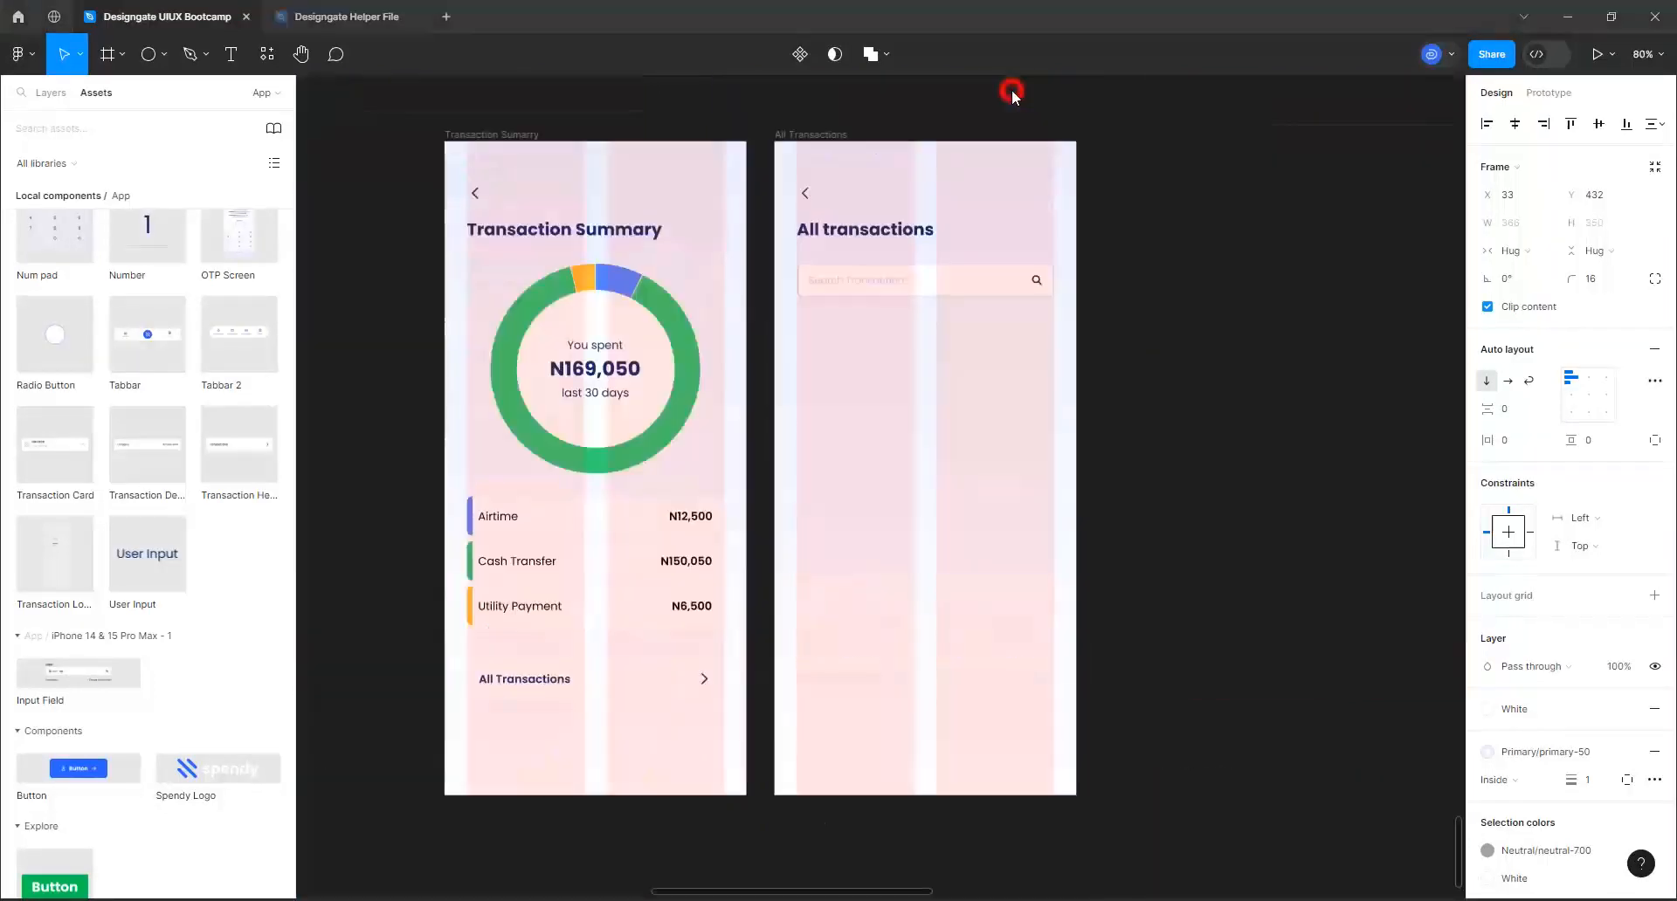
left_click(823, 135)
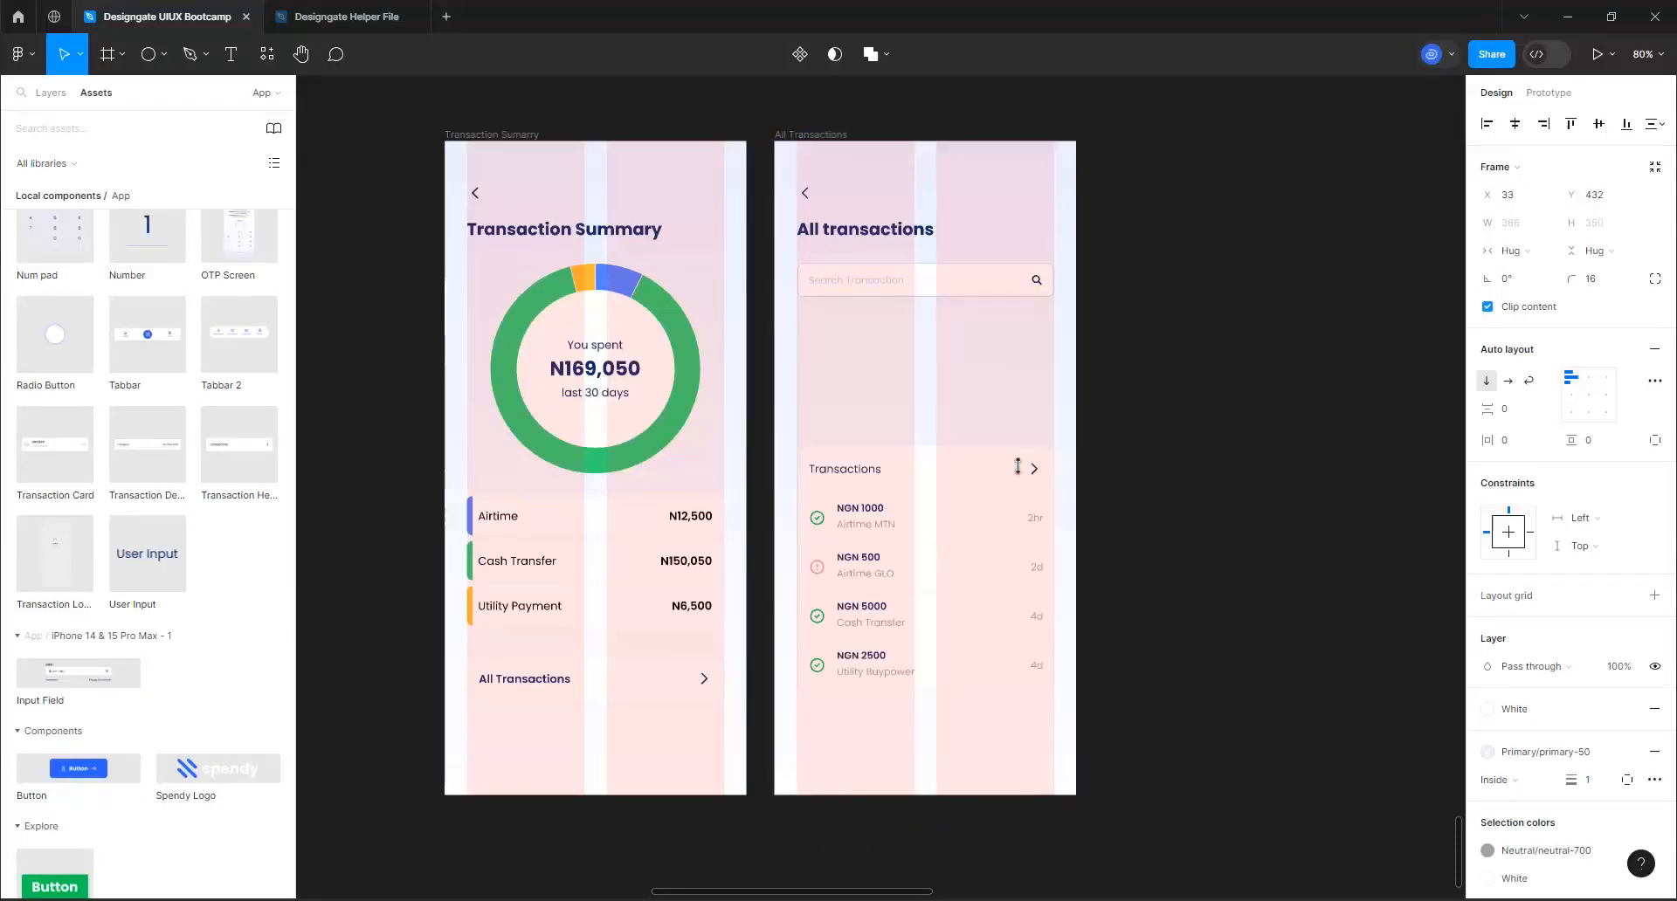
left_click_drag(977, 482, 969, 351)
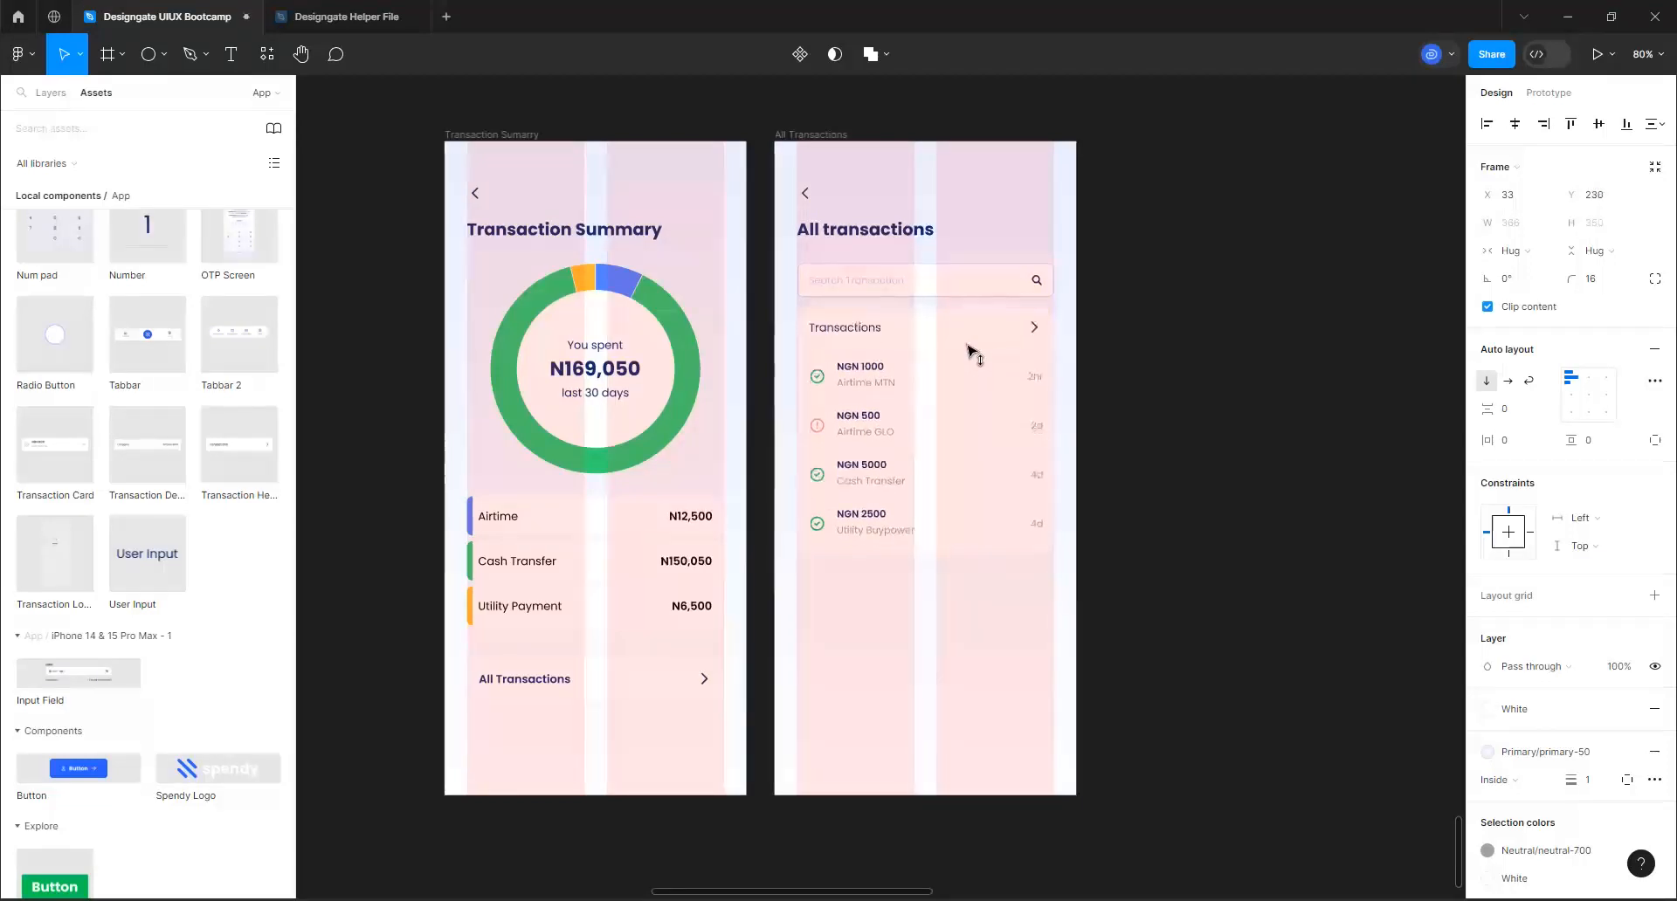
Hide the Icon/Outline/chevron-right layer in the Transaction Header of the All Transactions card
scroll(978, 345, "up", 5)
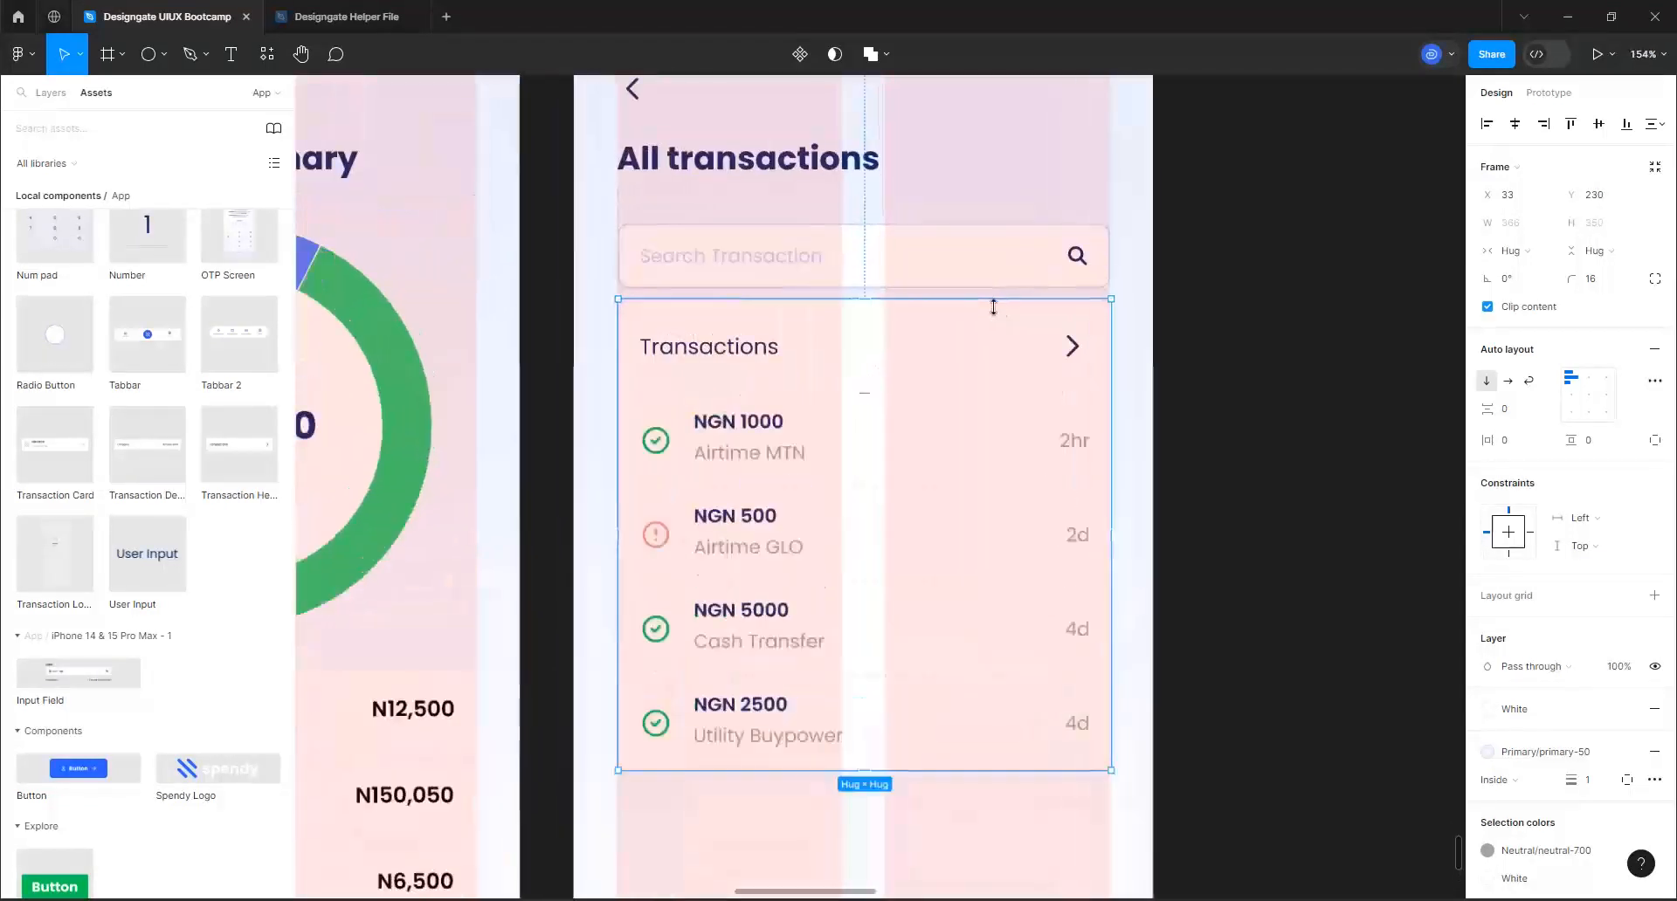
double_click(1071, 343)
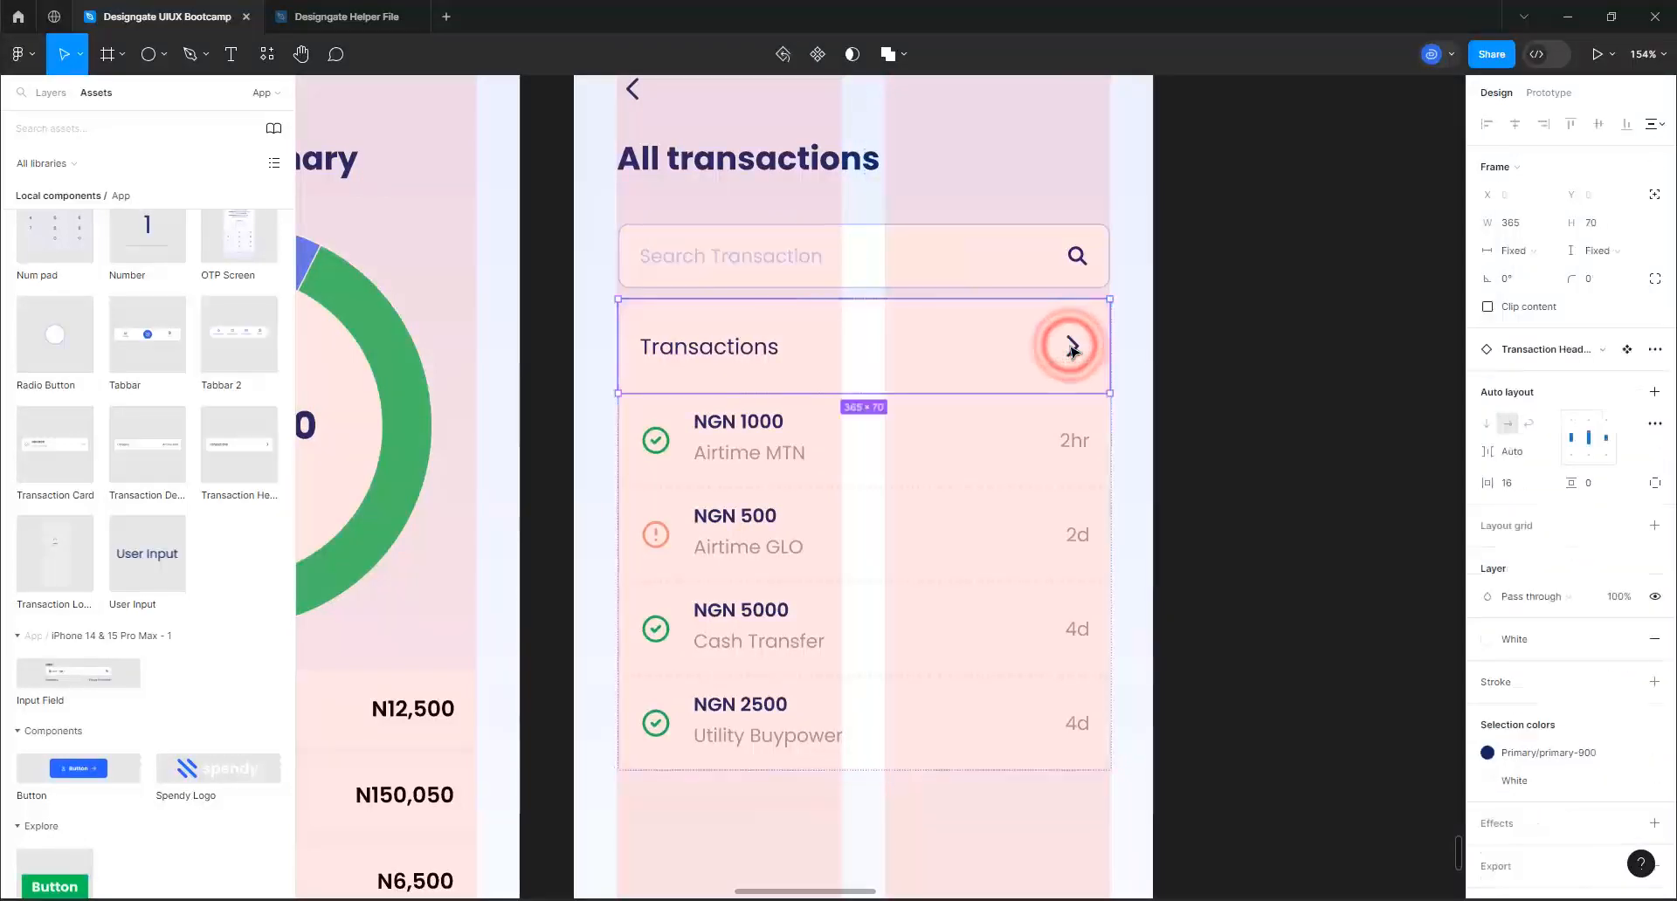
double_click(1071, 347)
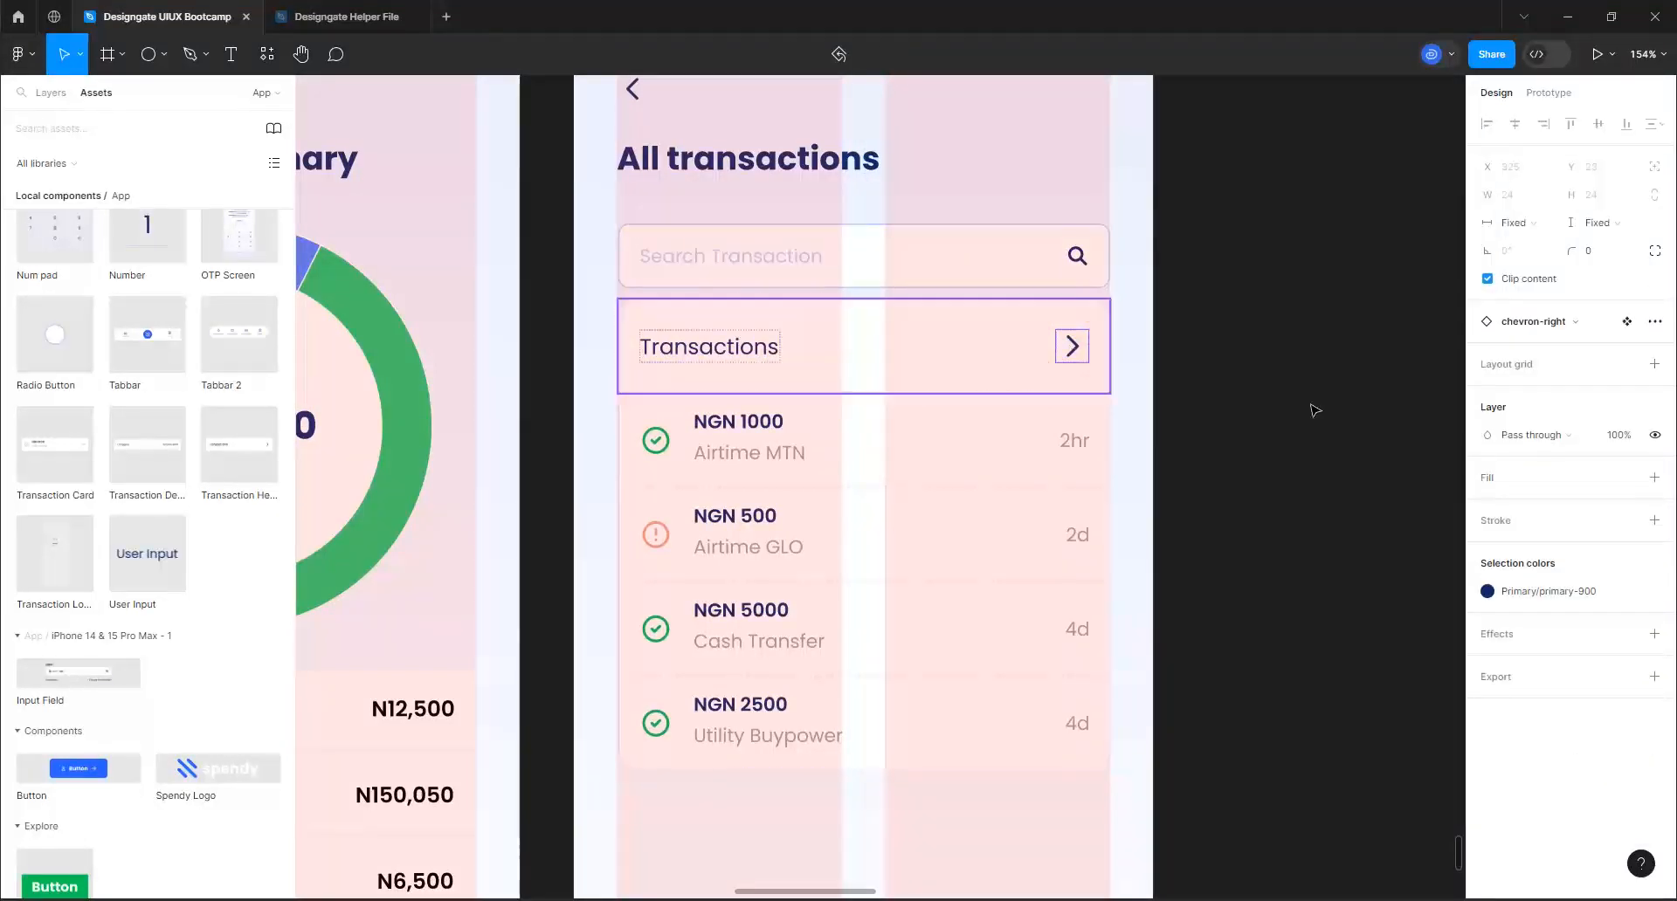
left_click(53, 93)
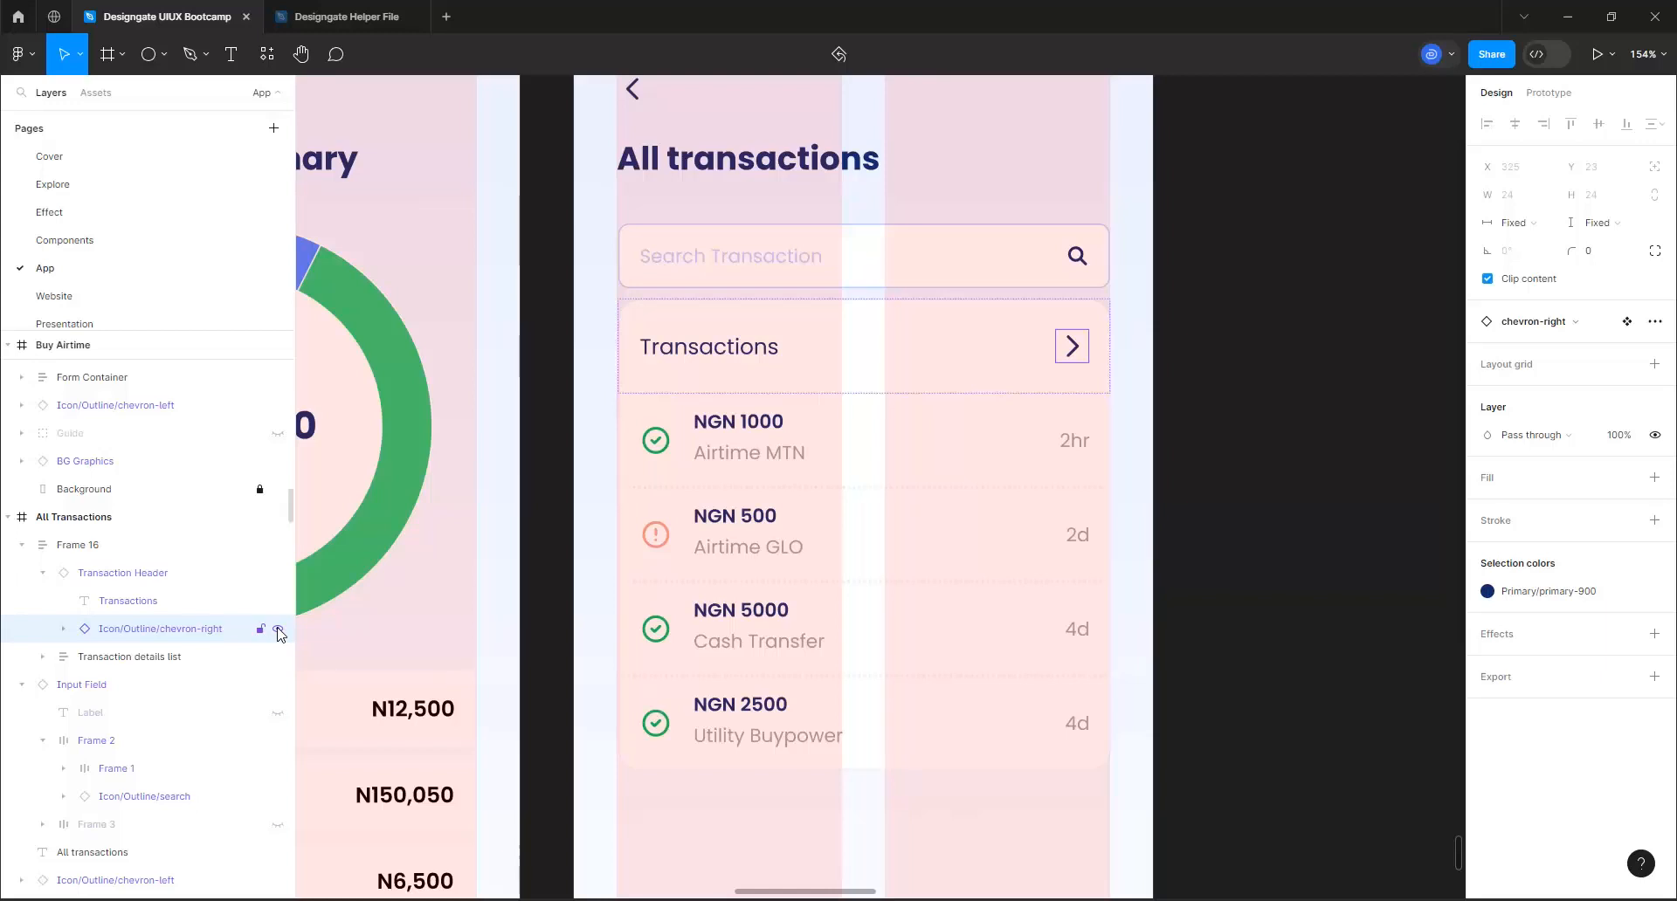
left_click(278, 630)
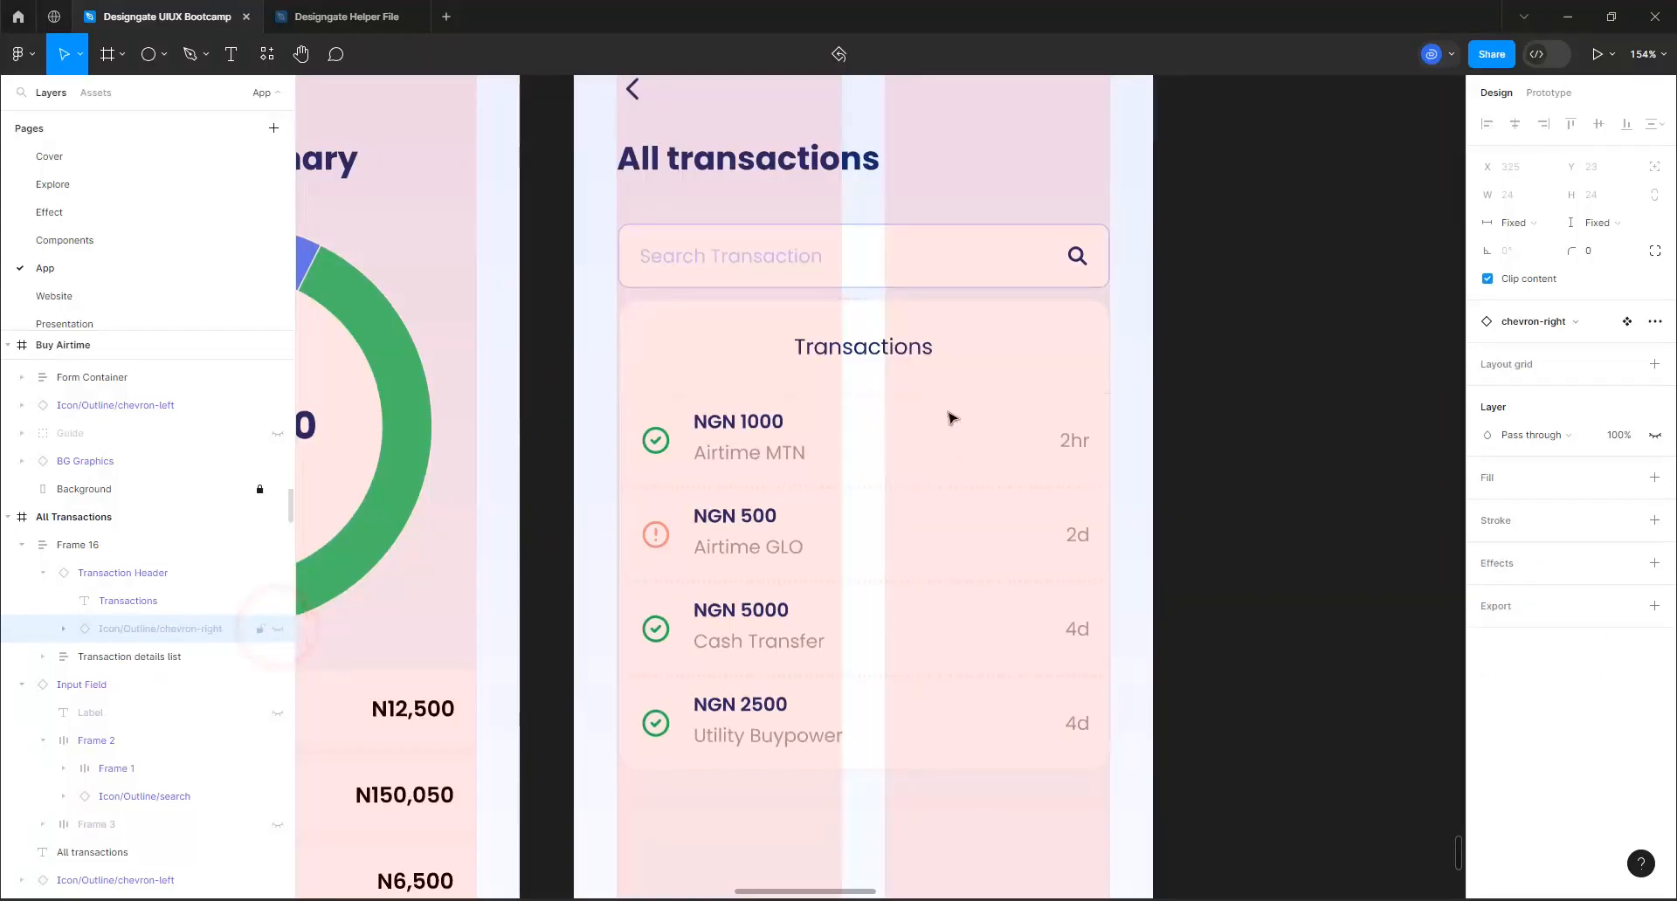
Align the Transaction Header's auto layout content to the left, vertically centred
left_click(918, 349)
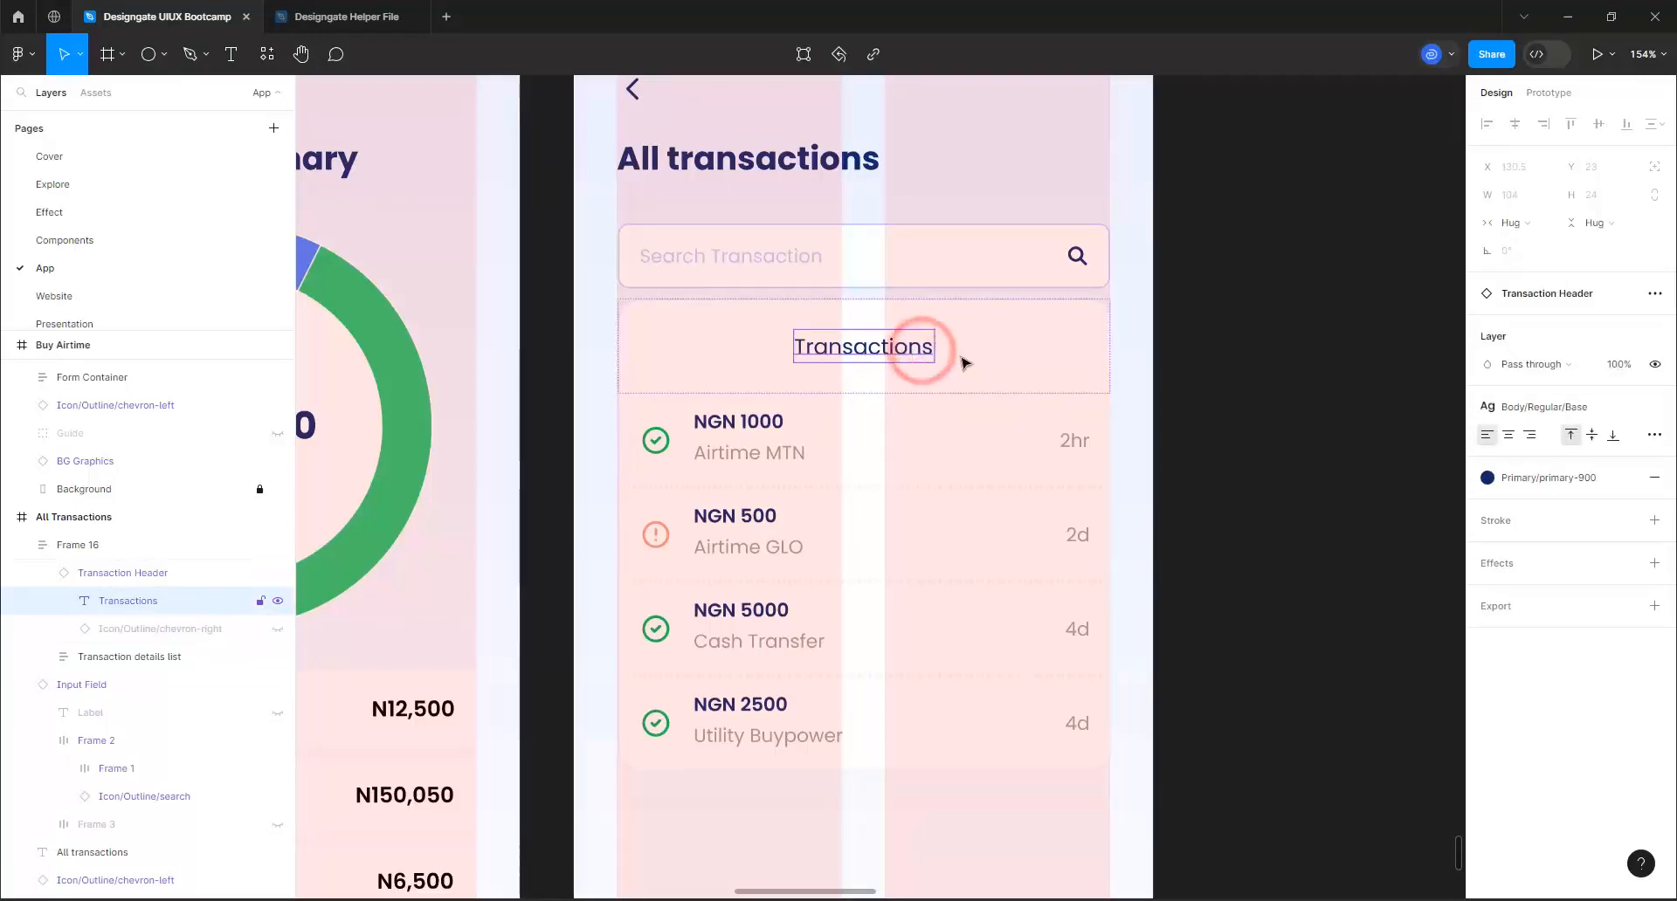
left_click(964, 354)
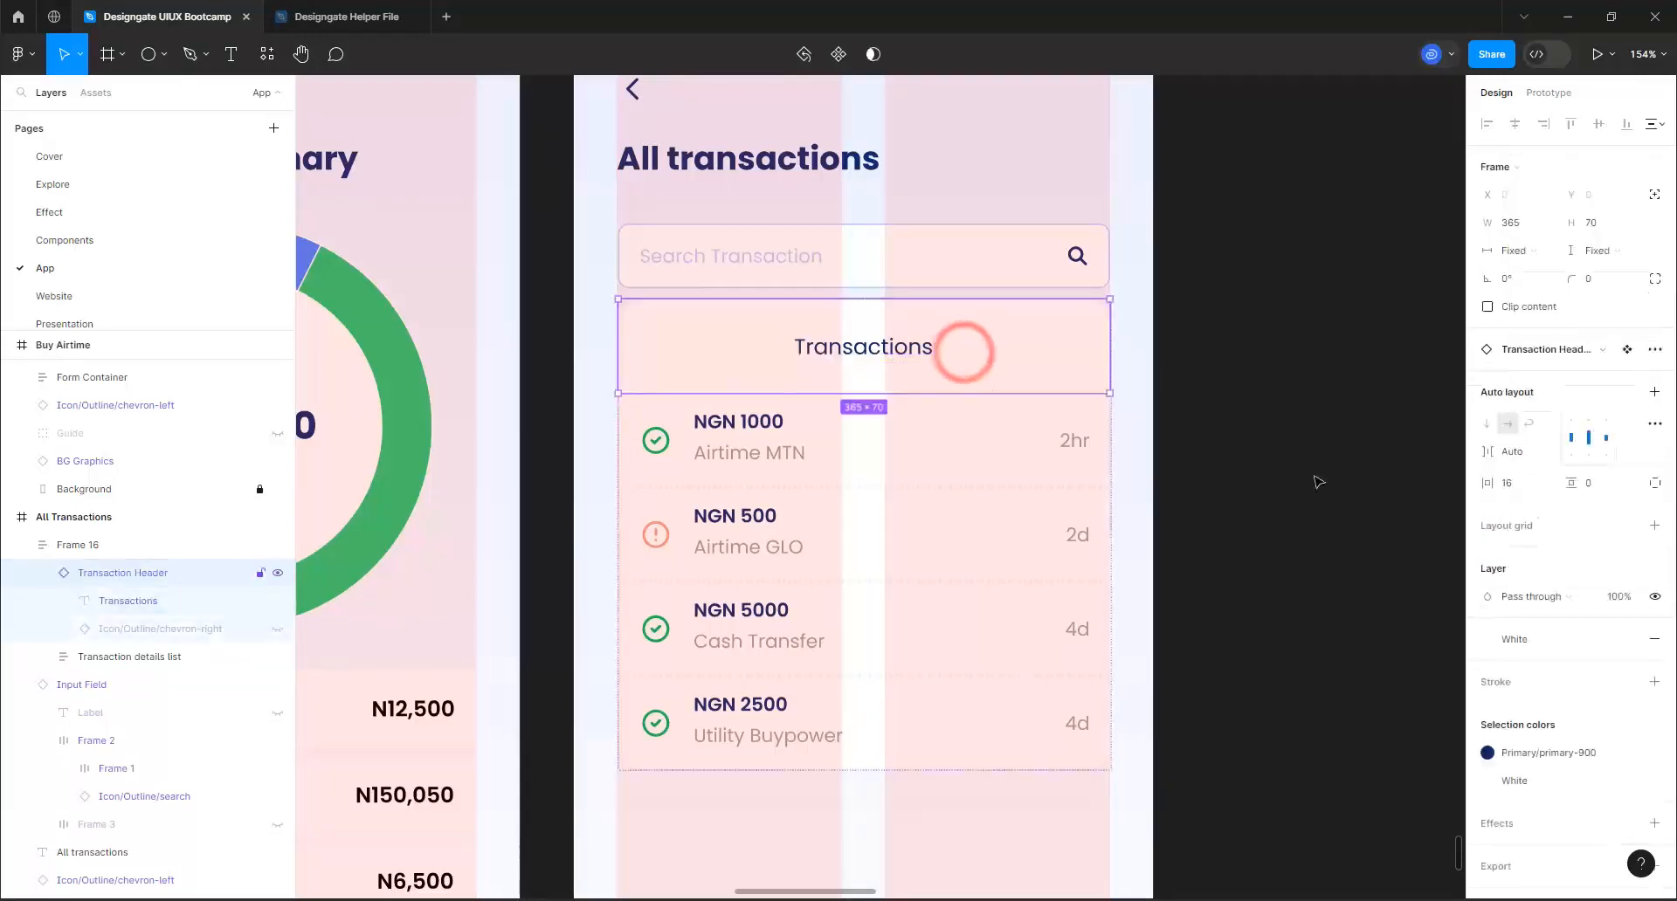
left_click(1570, 438)
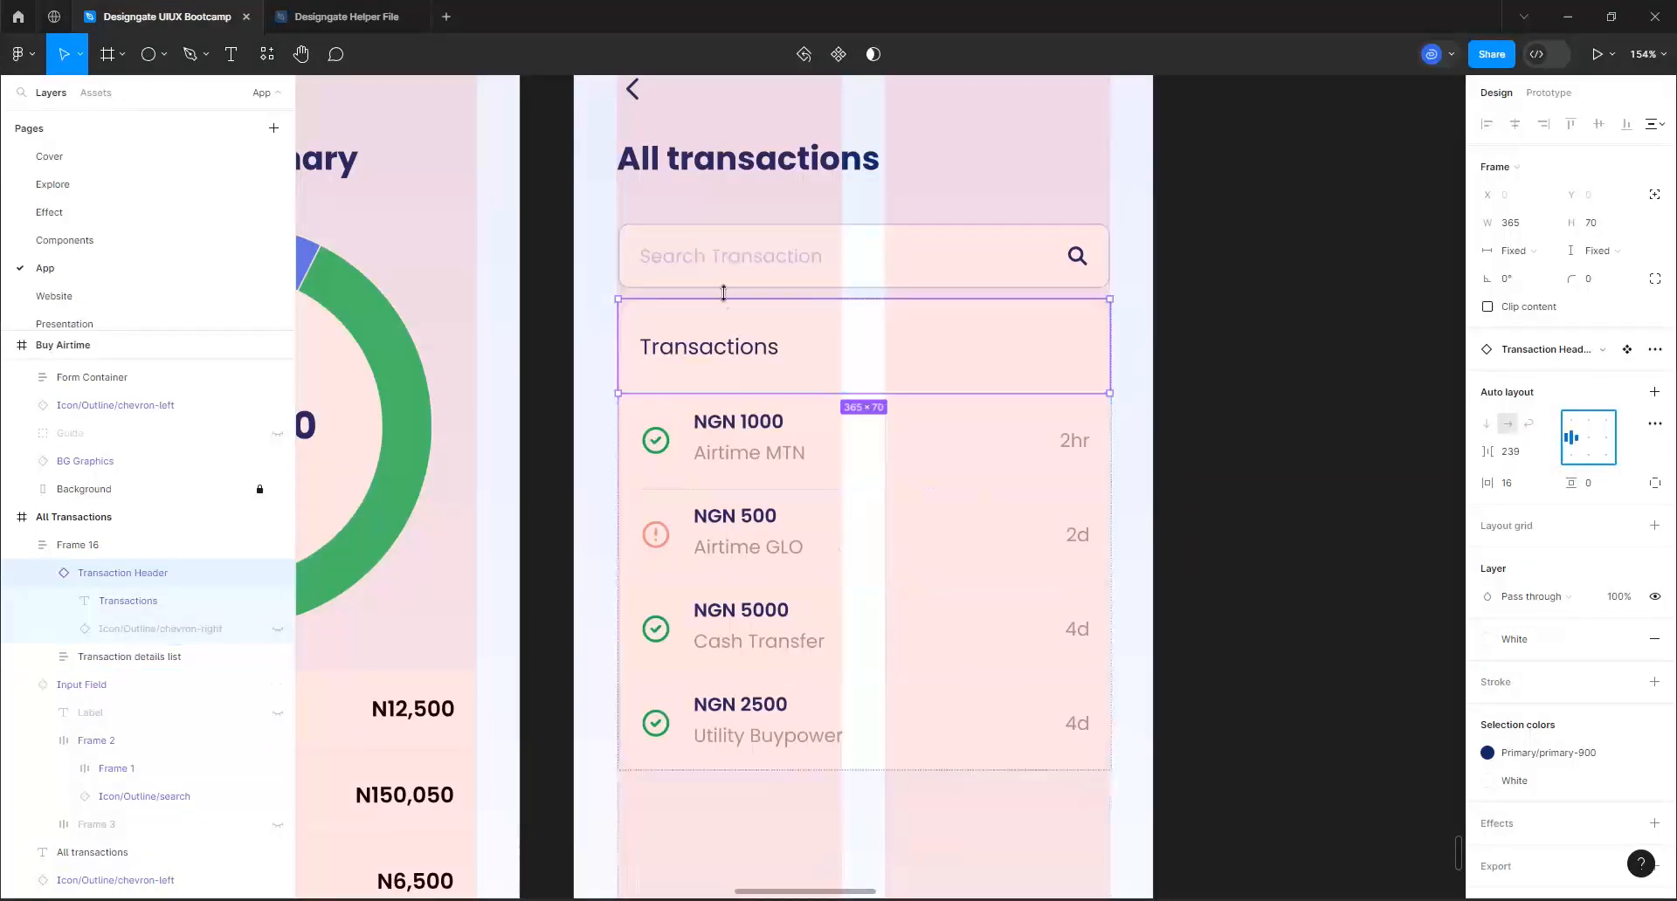
scroll(829, 546, "down", 3, "ctrl")
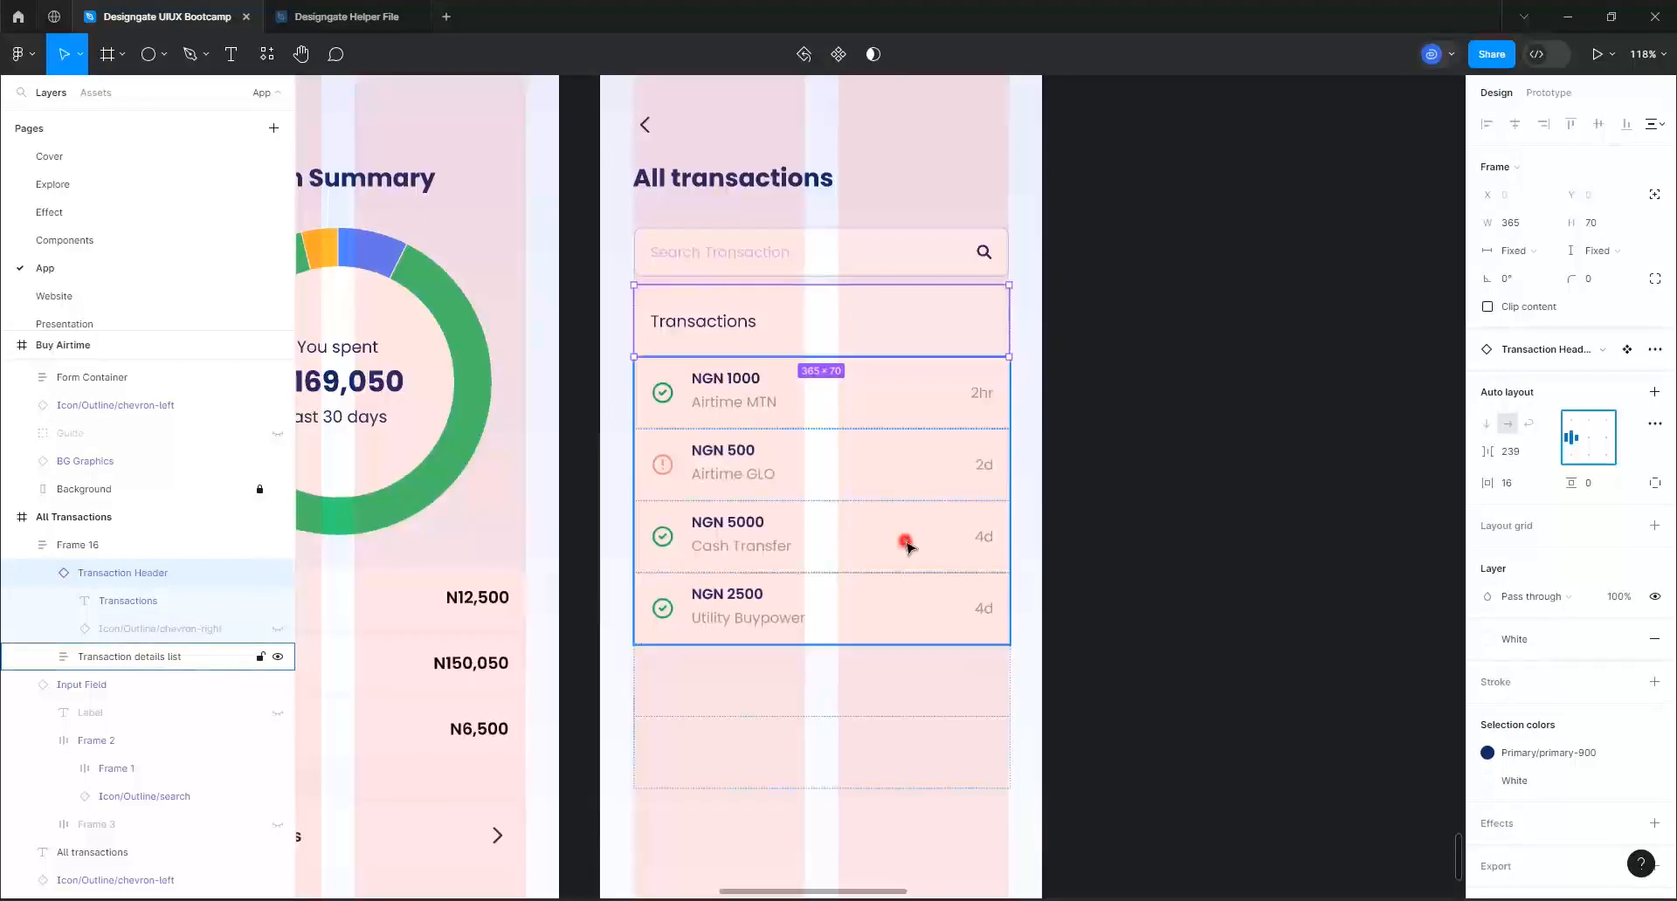
left_click(904, 540)
left_click(943, 381)
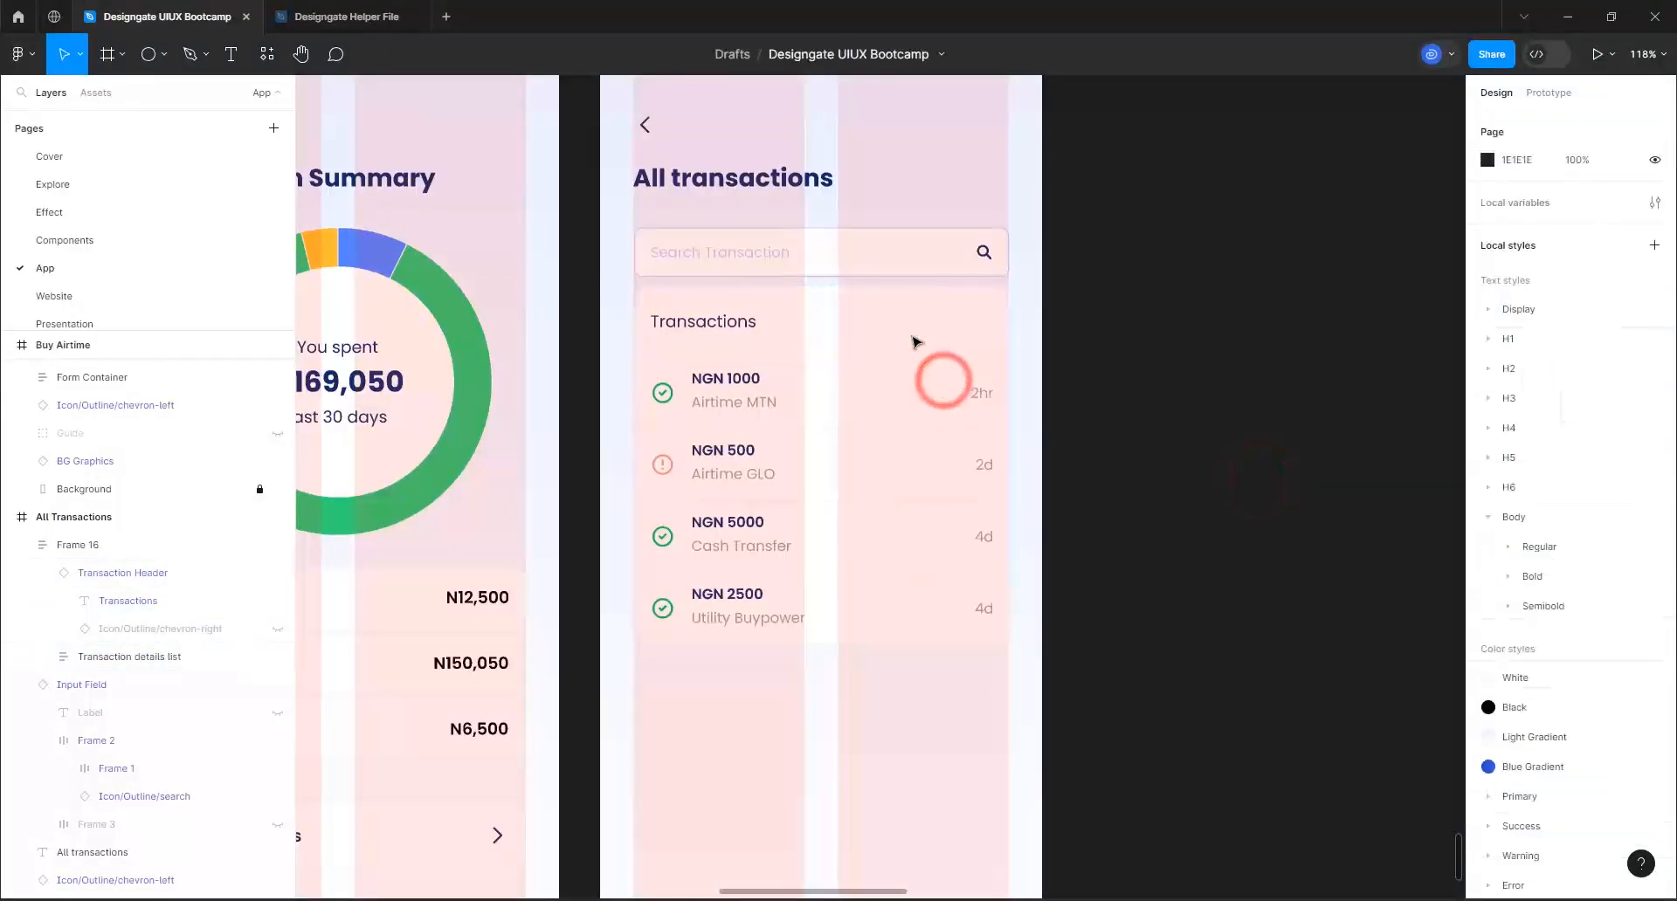
double_click(912, 337)
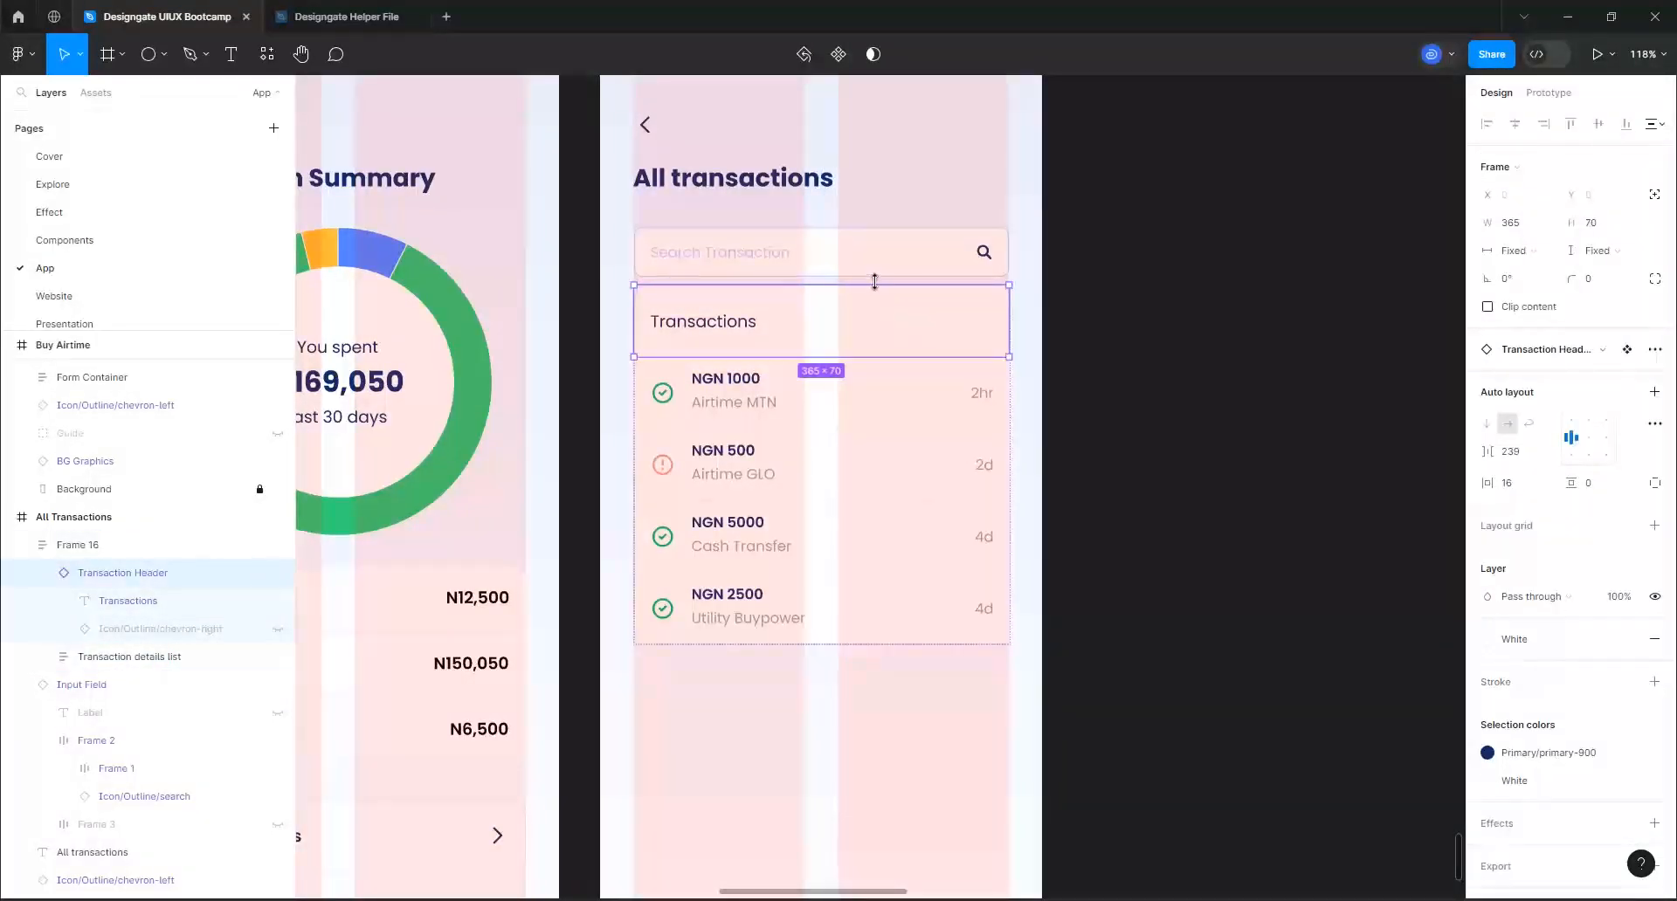
left_click(792, 426)
left_click(863, 422)
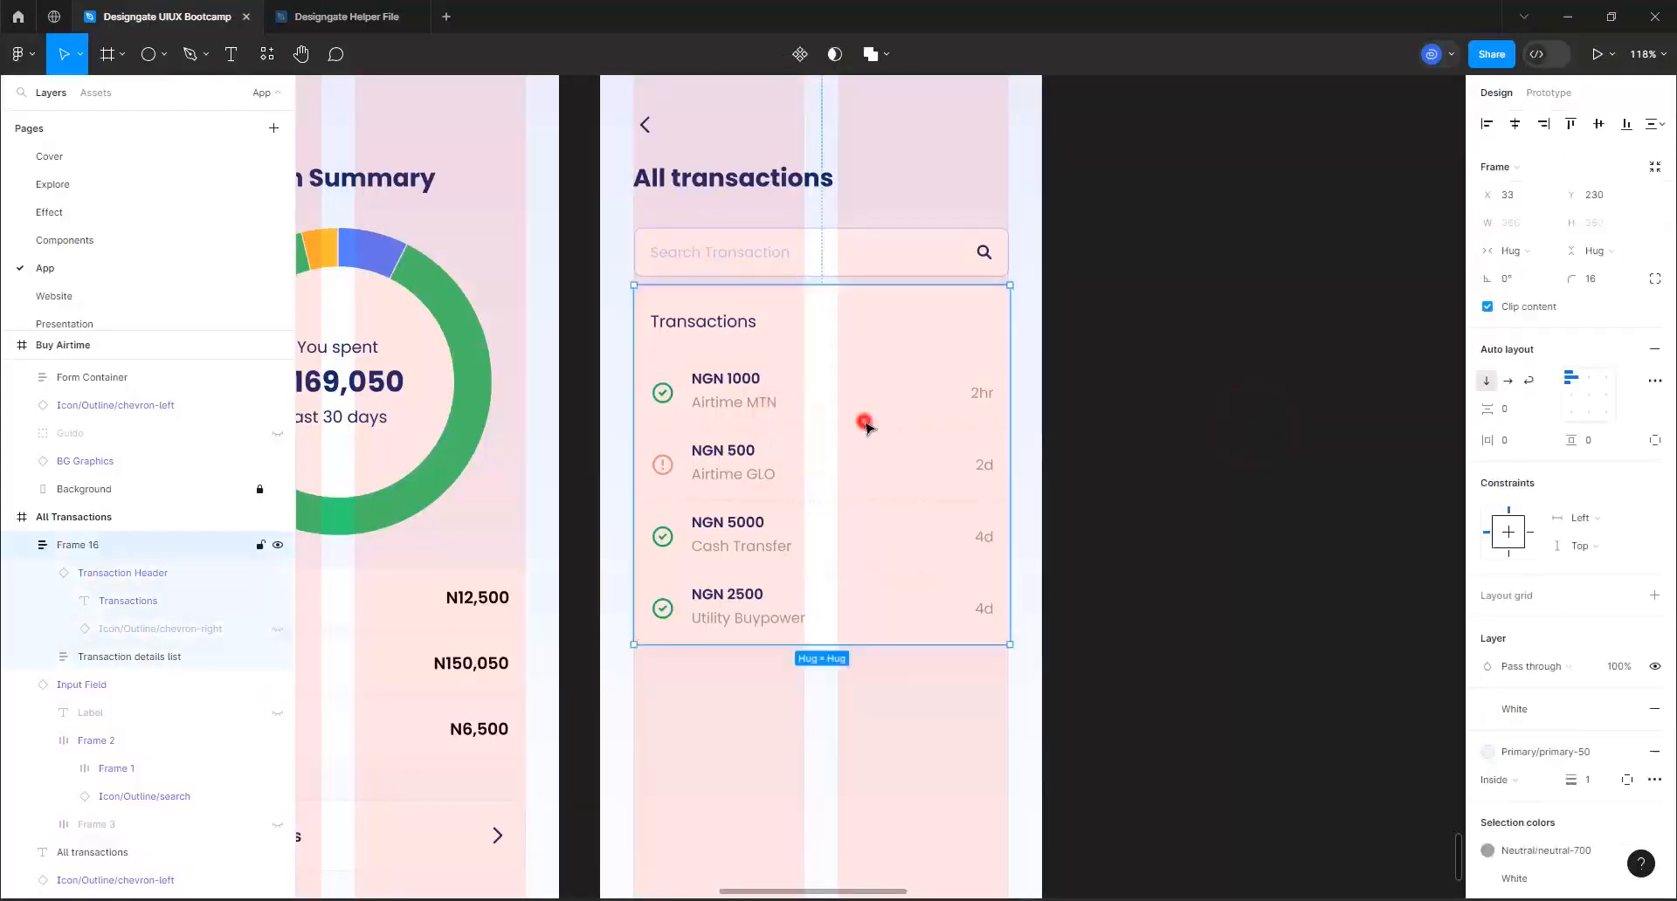
left_click(856, 377)
left_click(1136, 423)
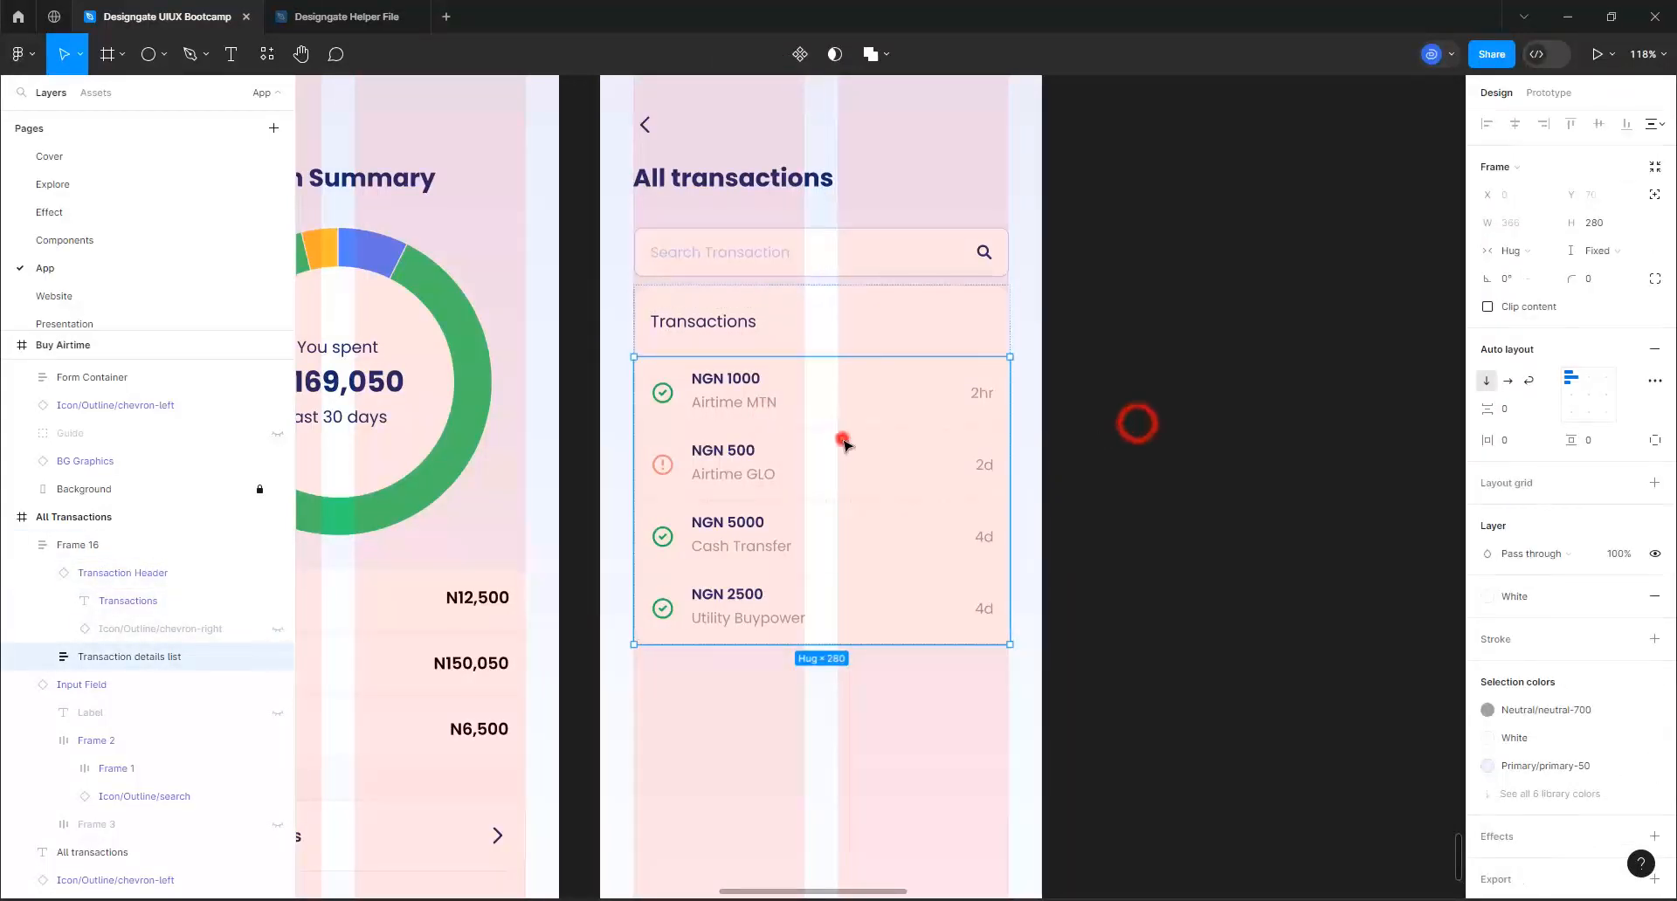
Widen the gap below the search field by nudging the whole Transactions card down to Y 238
left_click(841, 439)
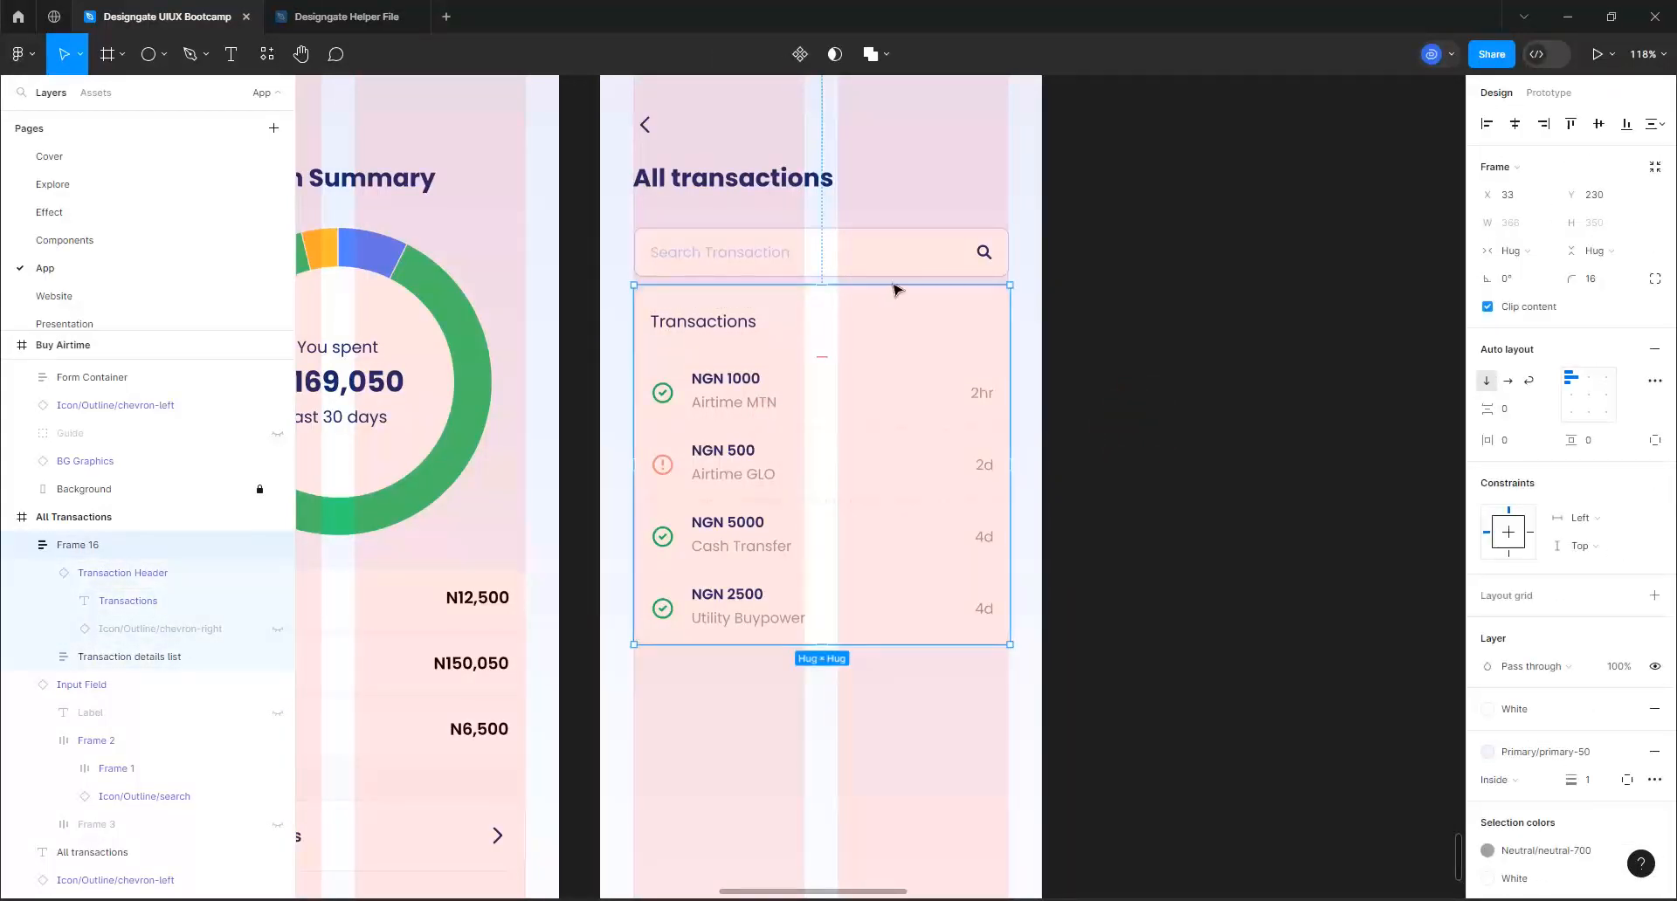
key("alt")
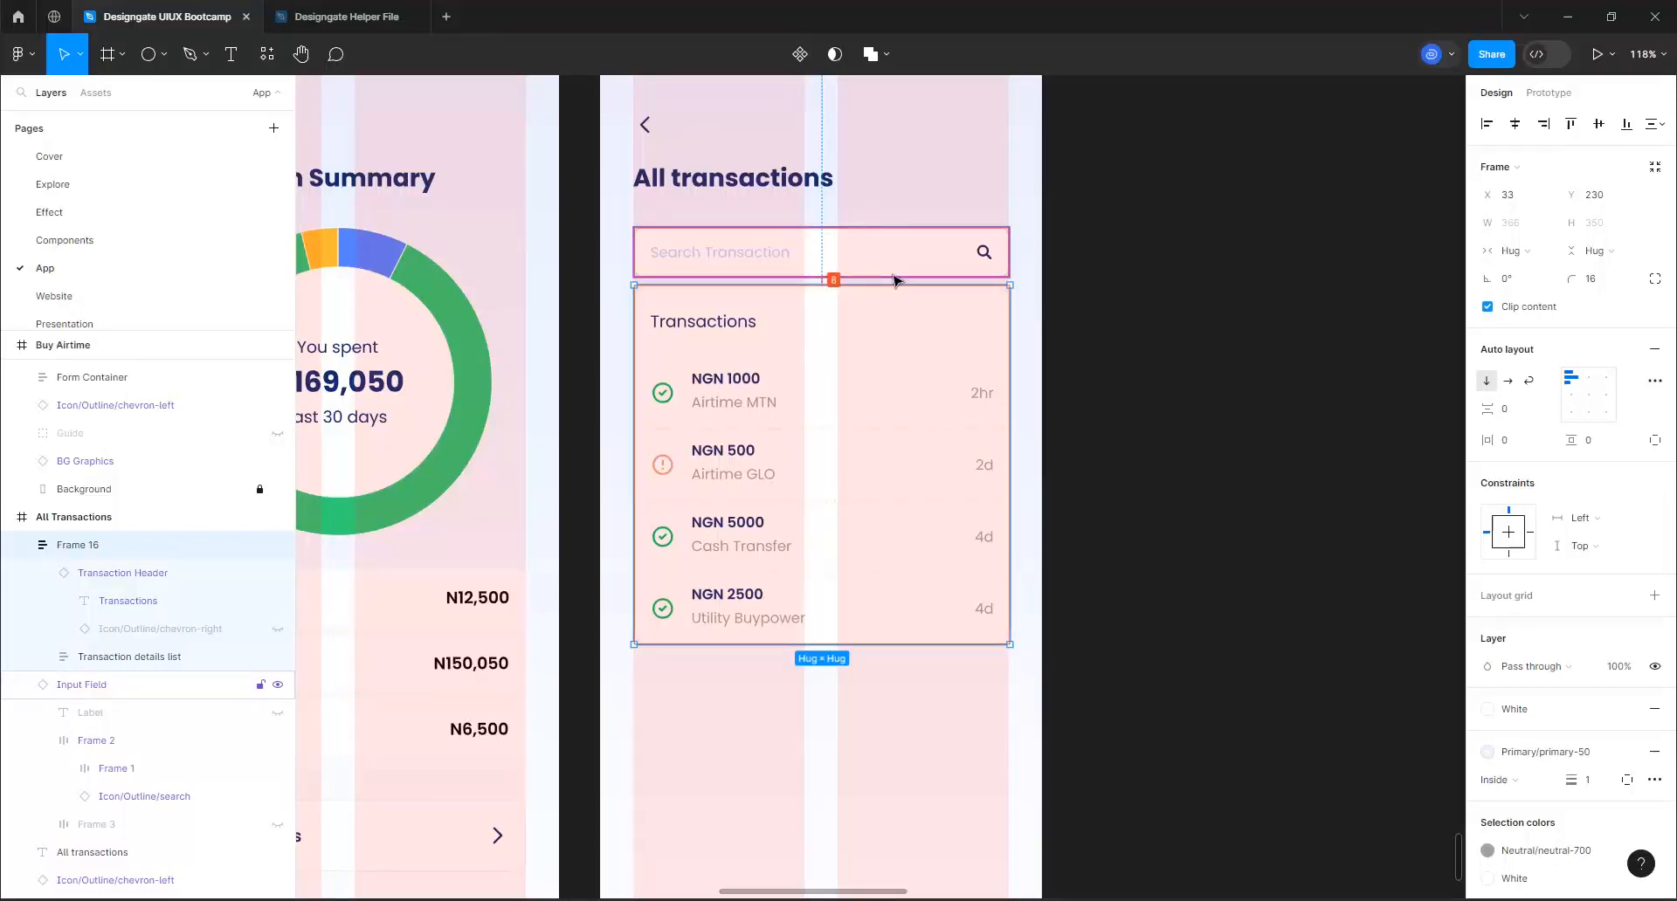
key("Down")
key("Down")
key("Down")
key("Down")
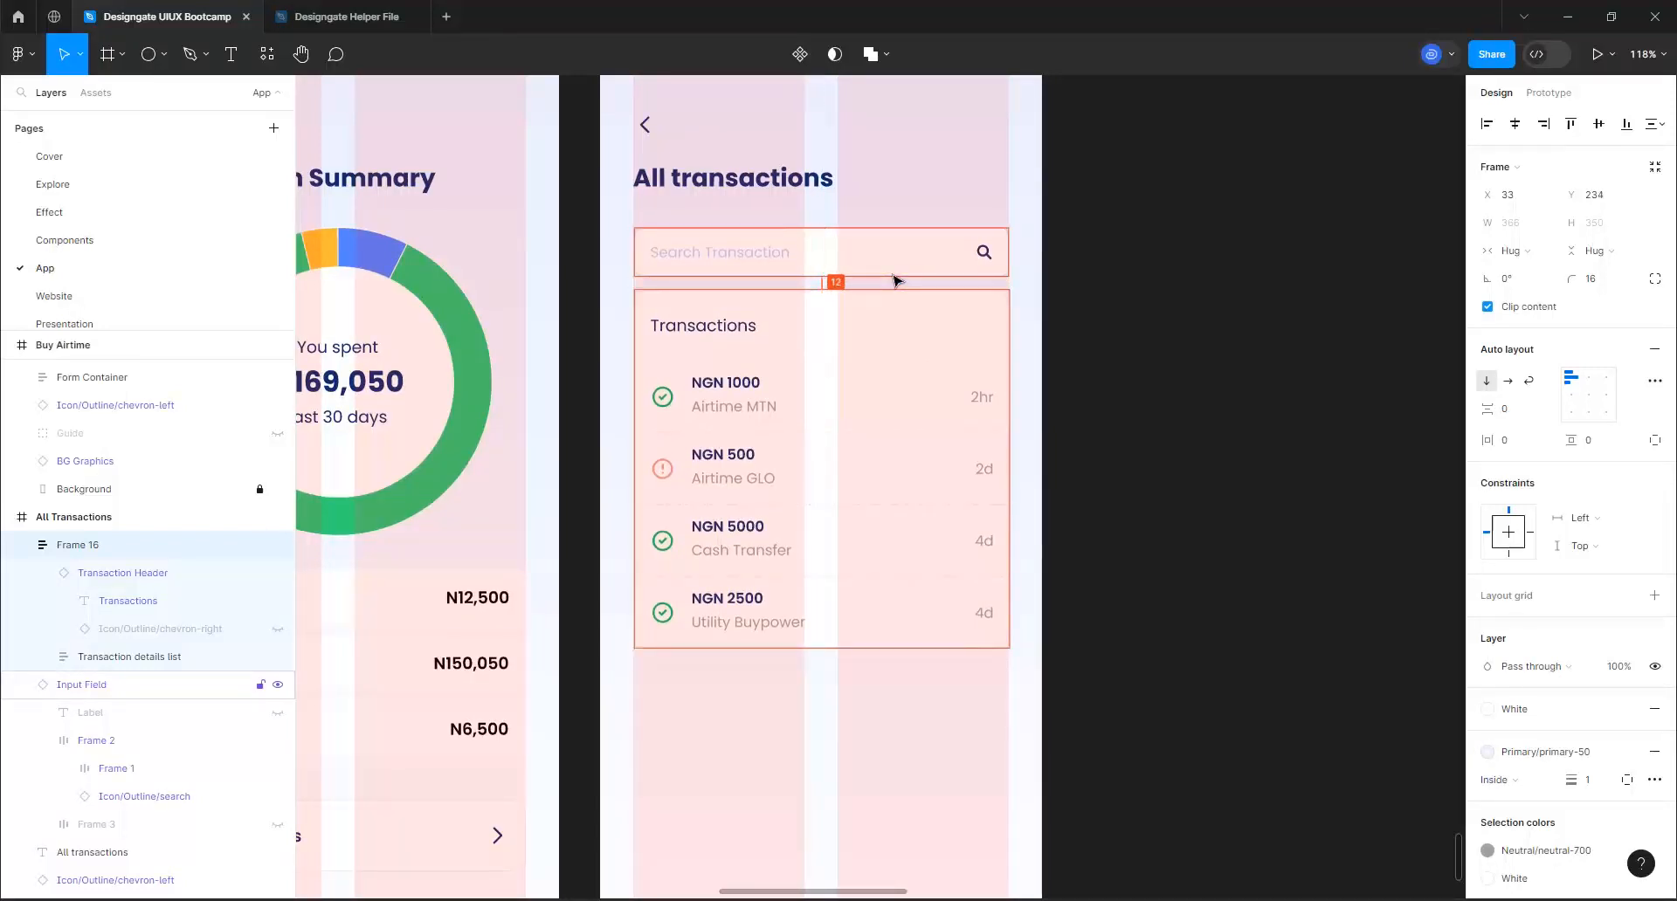
key("Down")
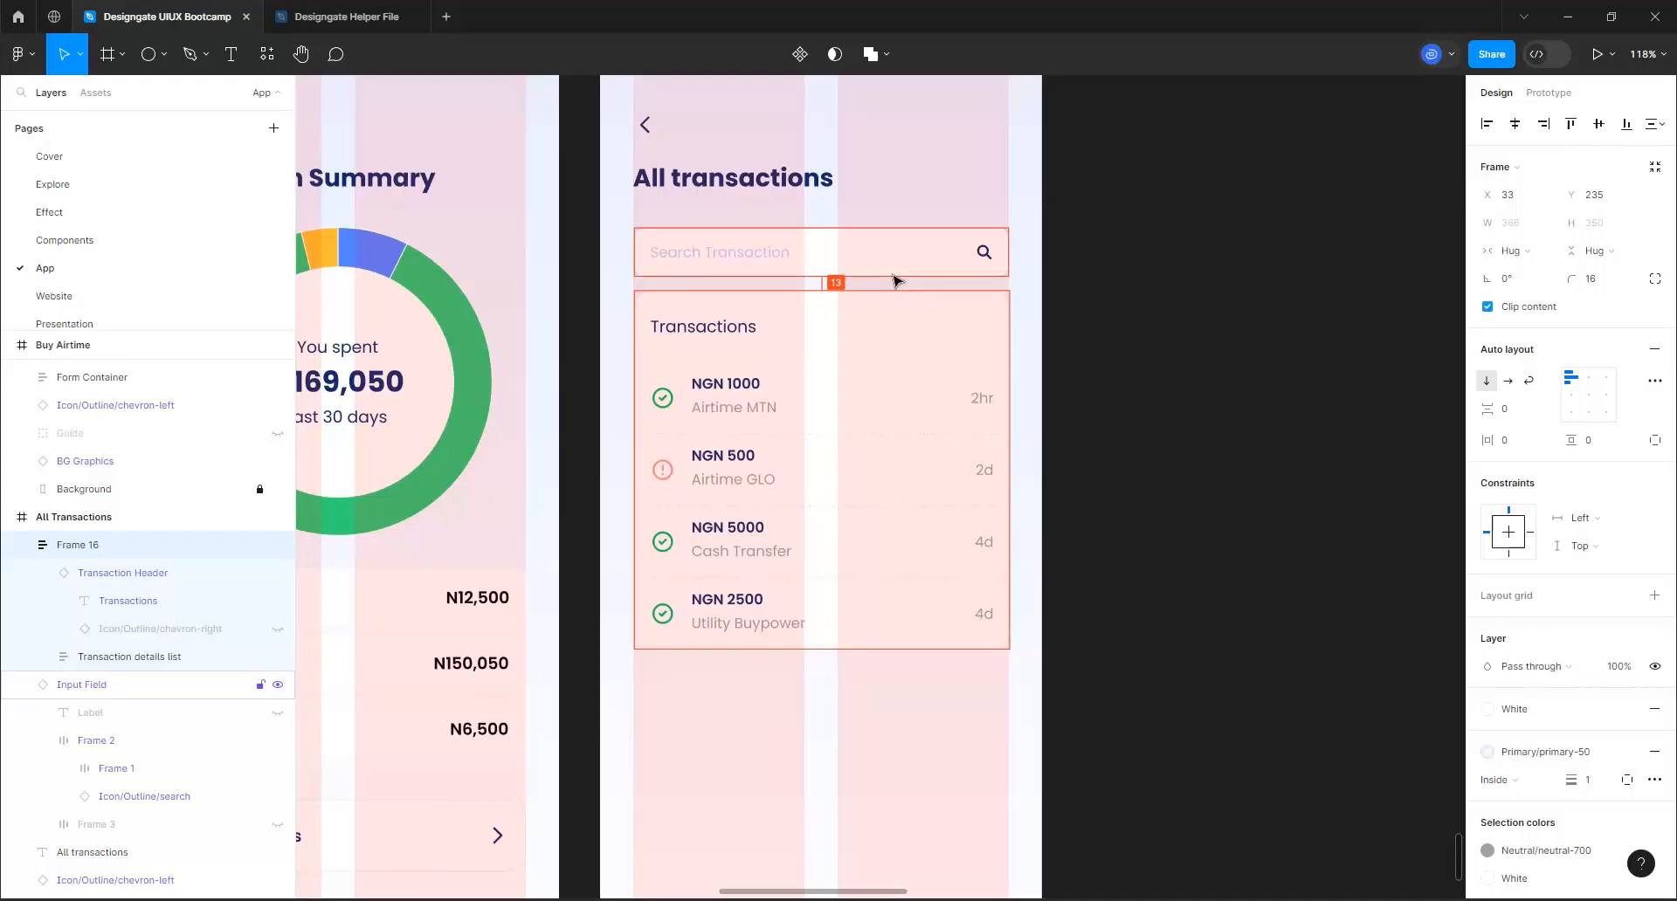
key("Down")
key("Down")
key("Down")
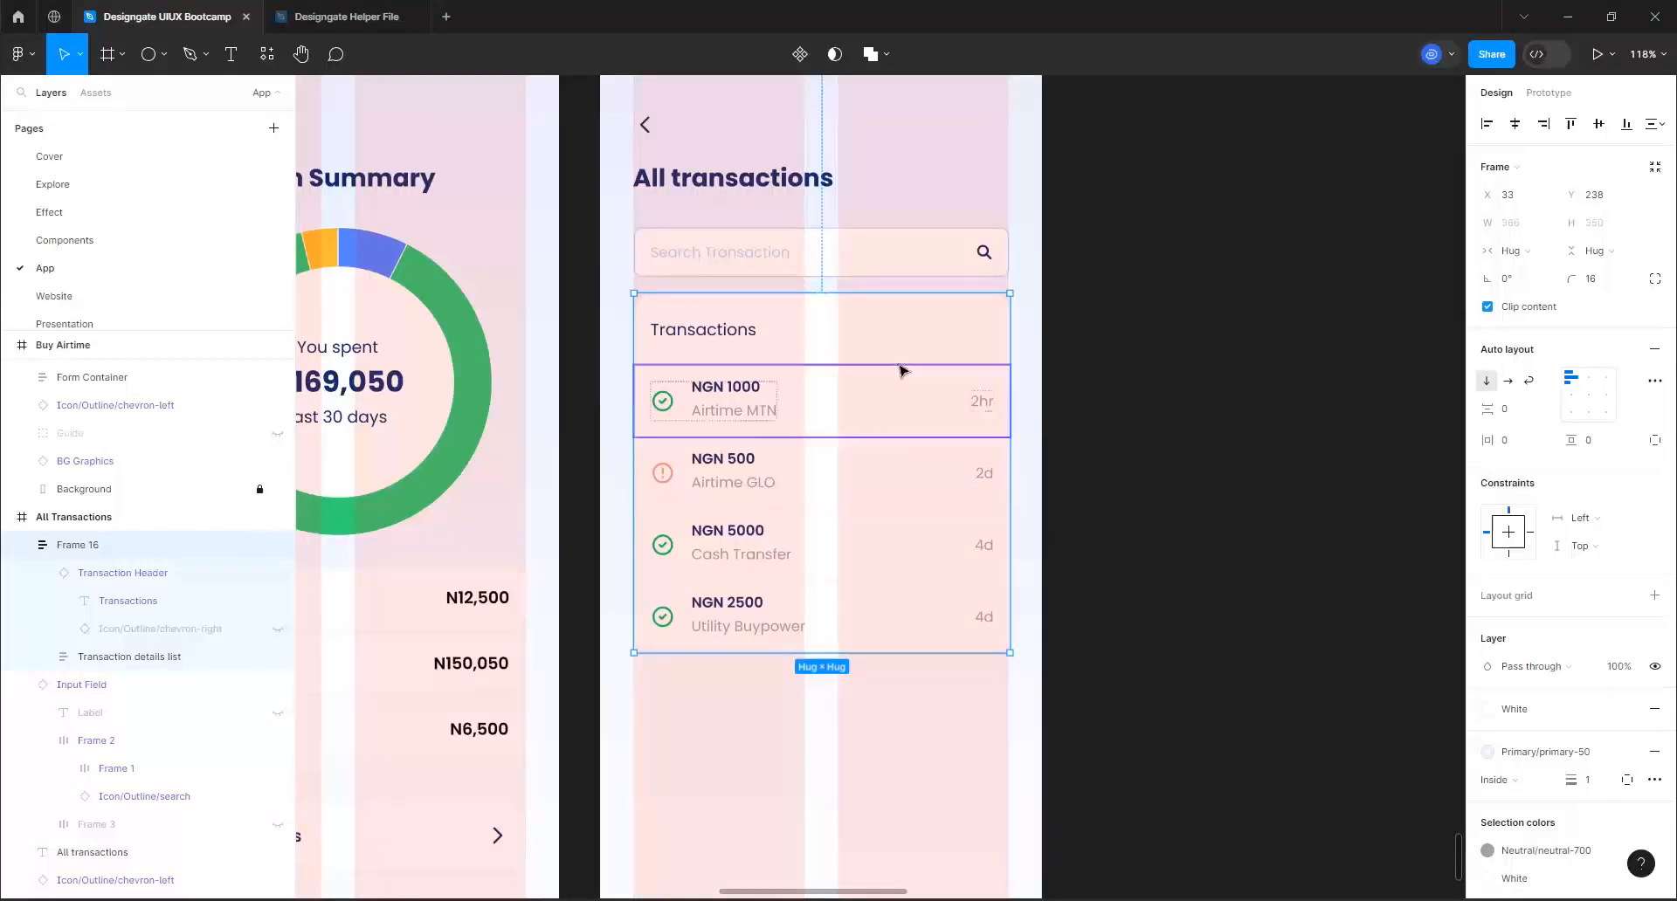
Place a Button component near the bottom of the All Transactions screen and turn off its right and left icons
scroll(899, 367, "down", 5)
scroll(892, 434, "up", 1)
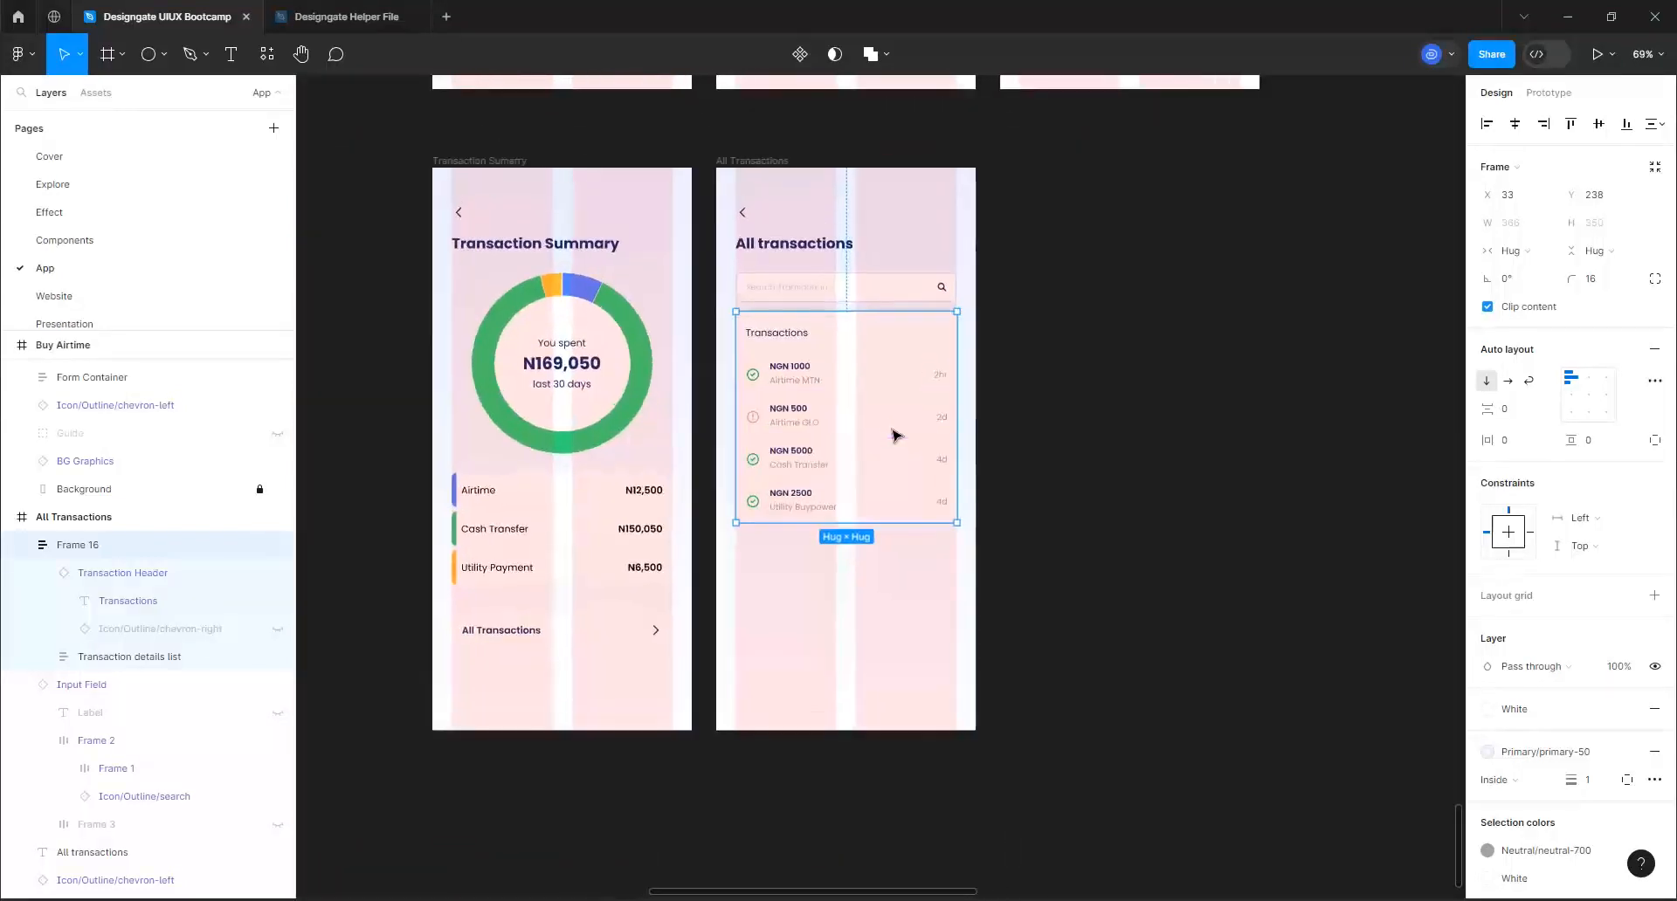
left_click(94, 97)
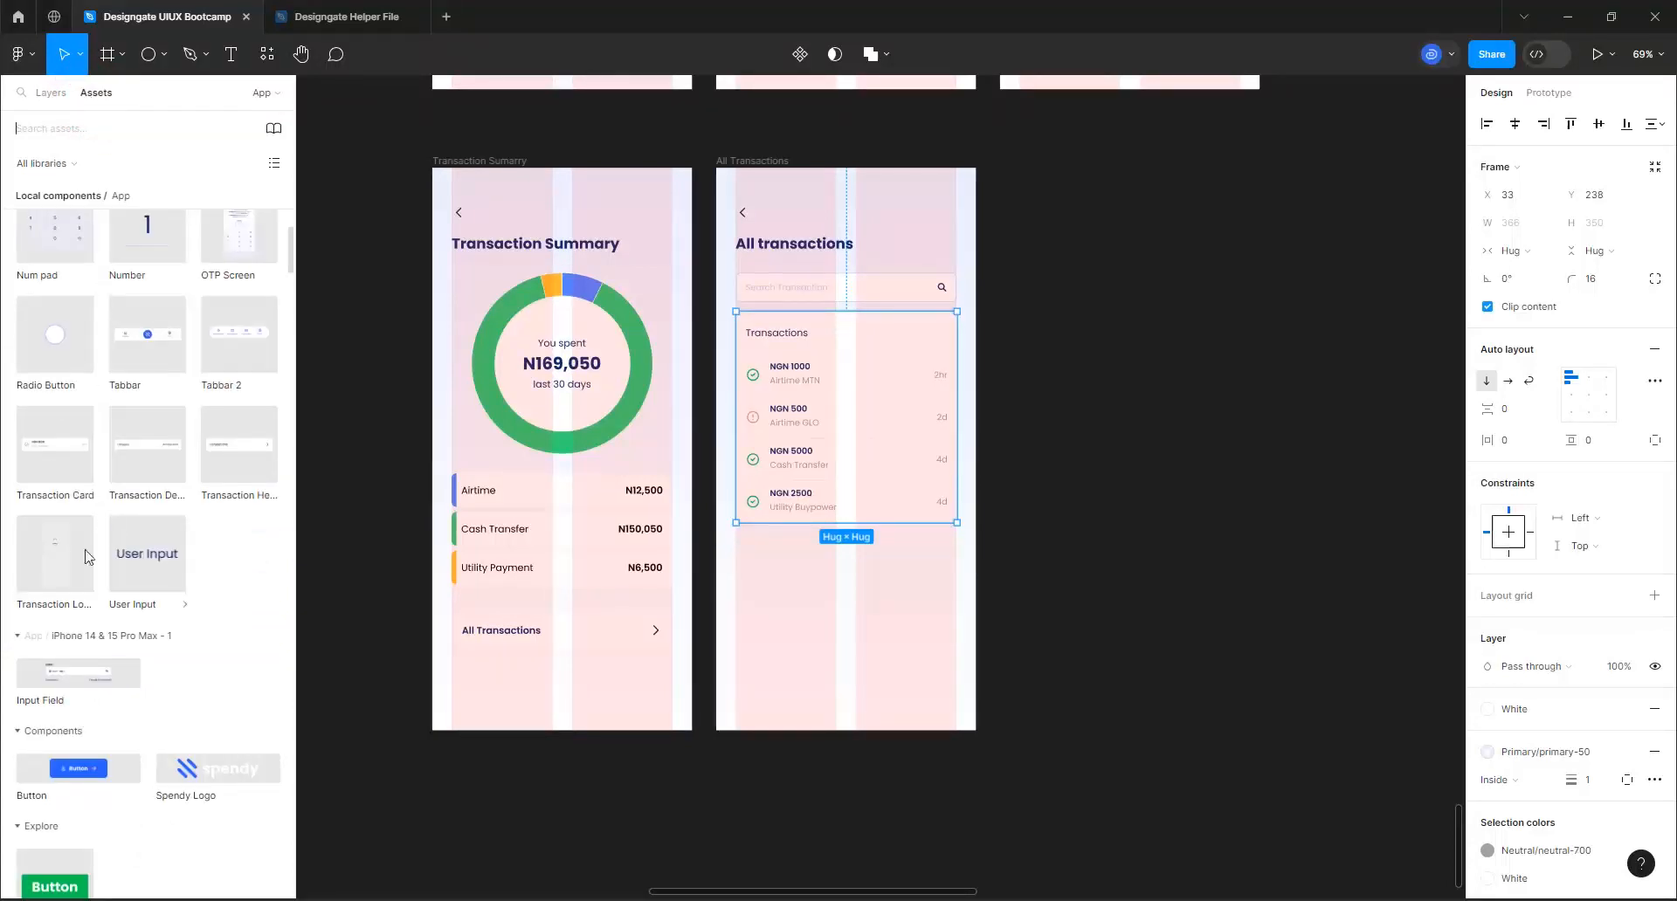
left_click_drag(319, 749, 831, 674)
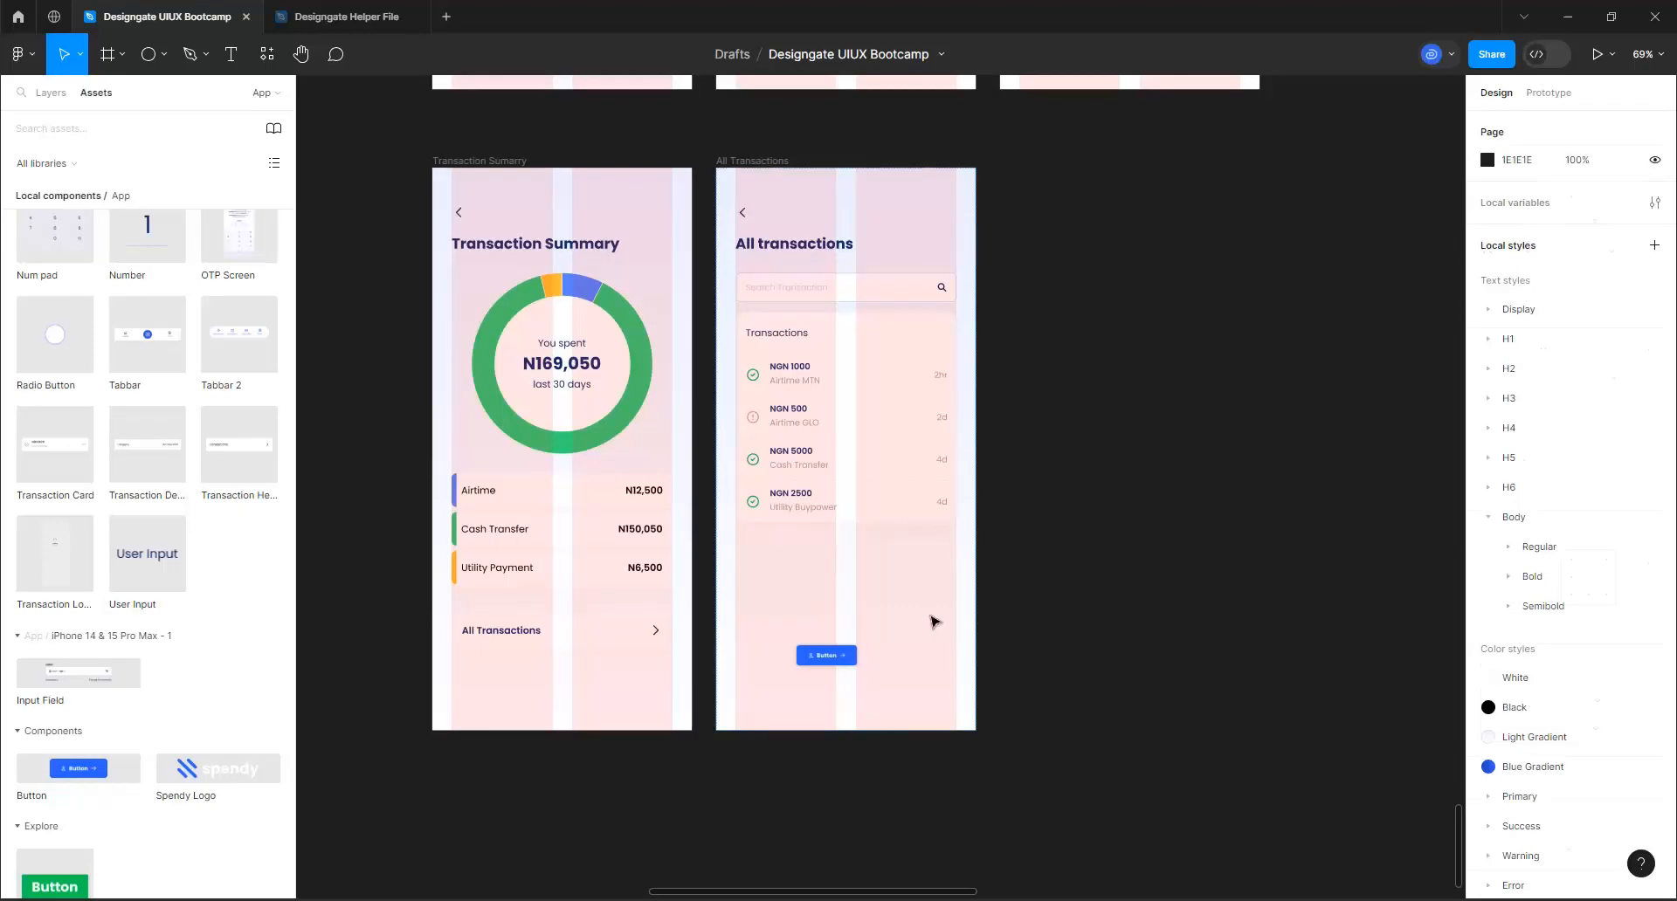
left_click(1581, 461)
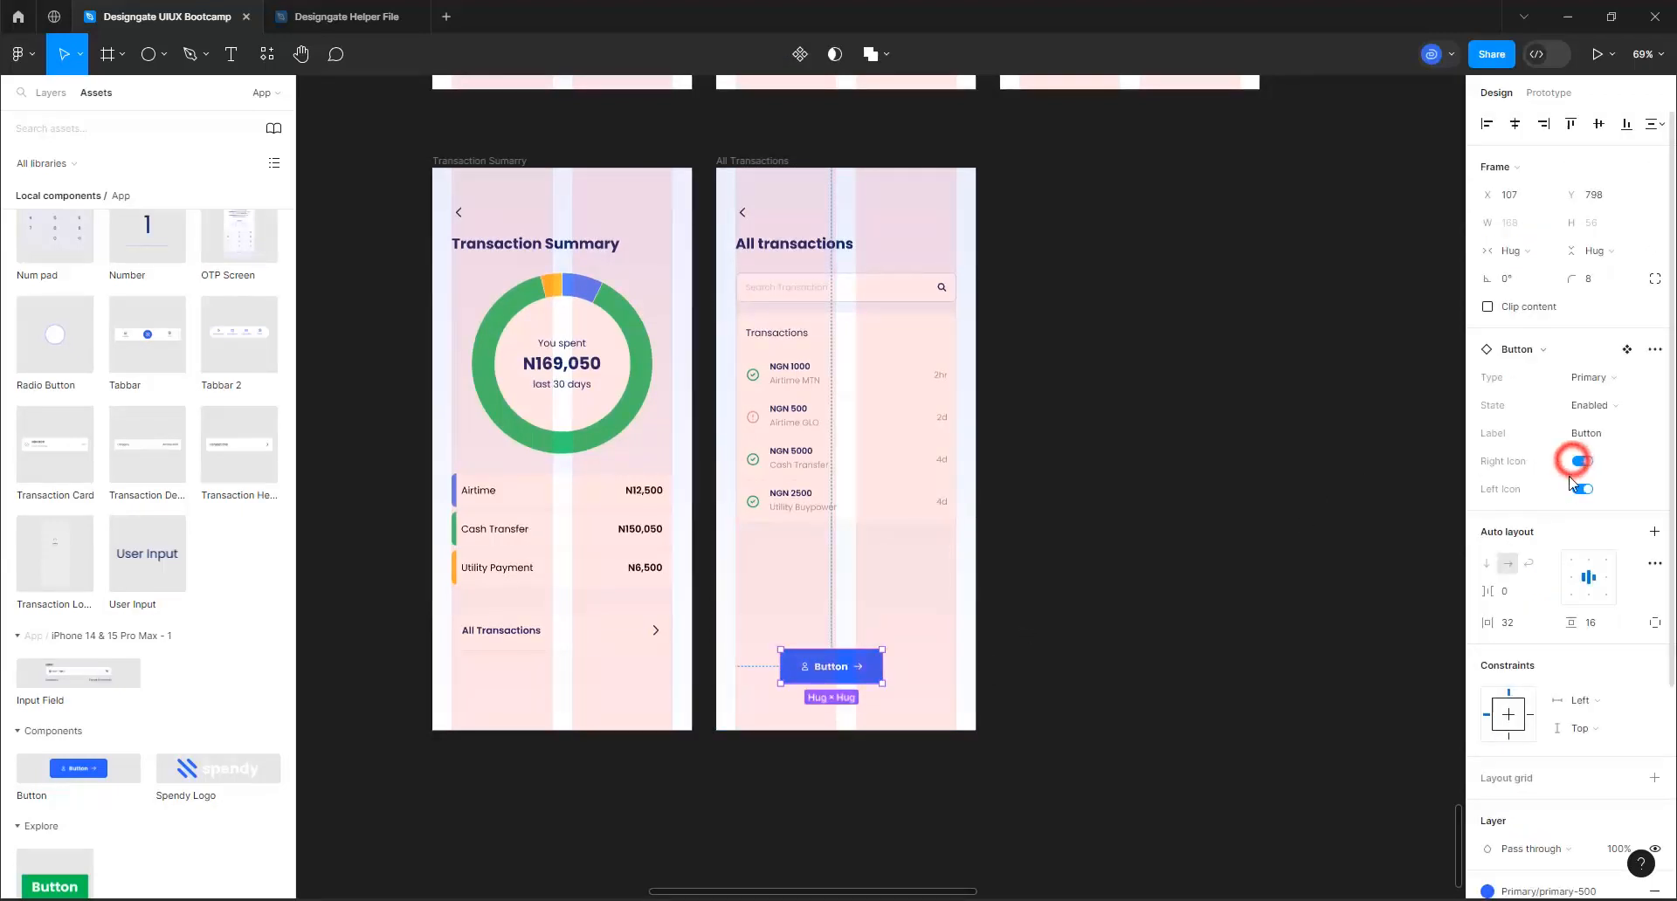
left_click(1579, 489)
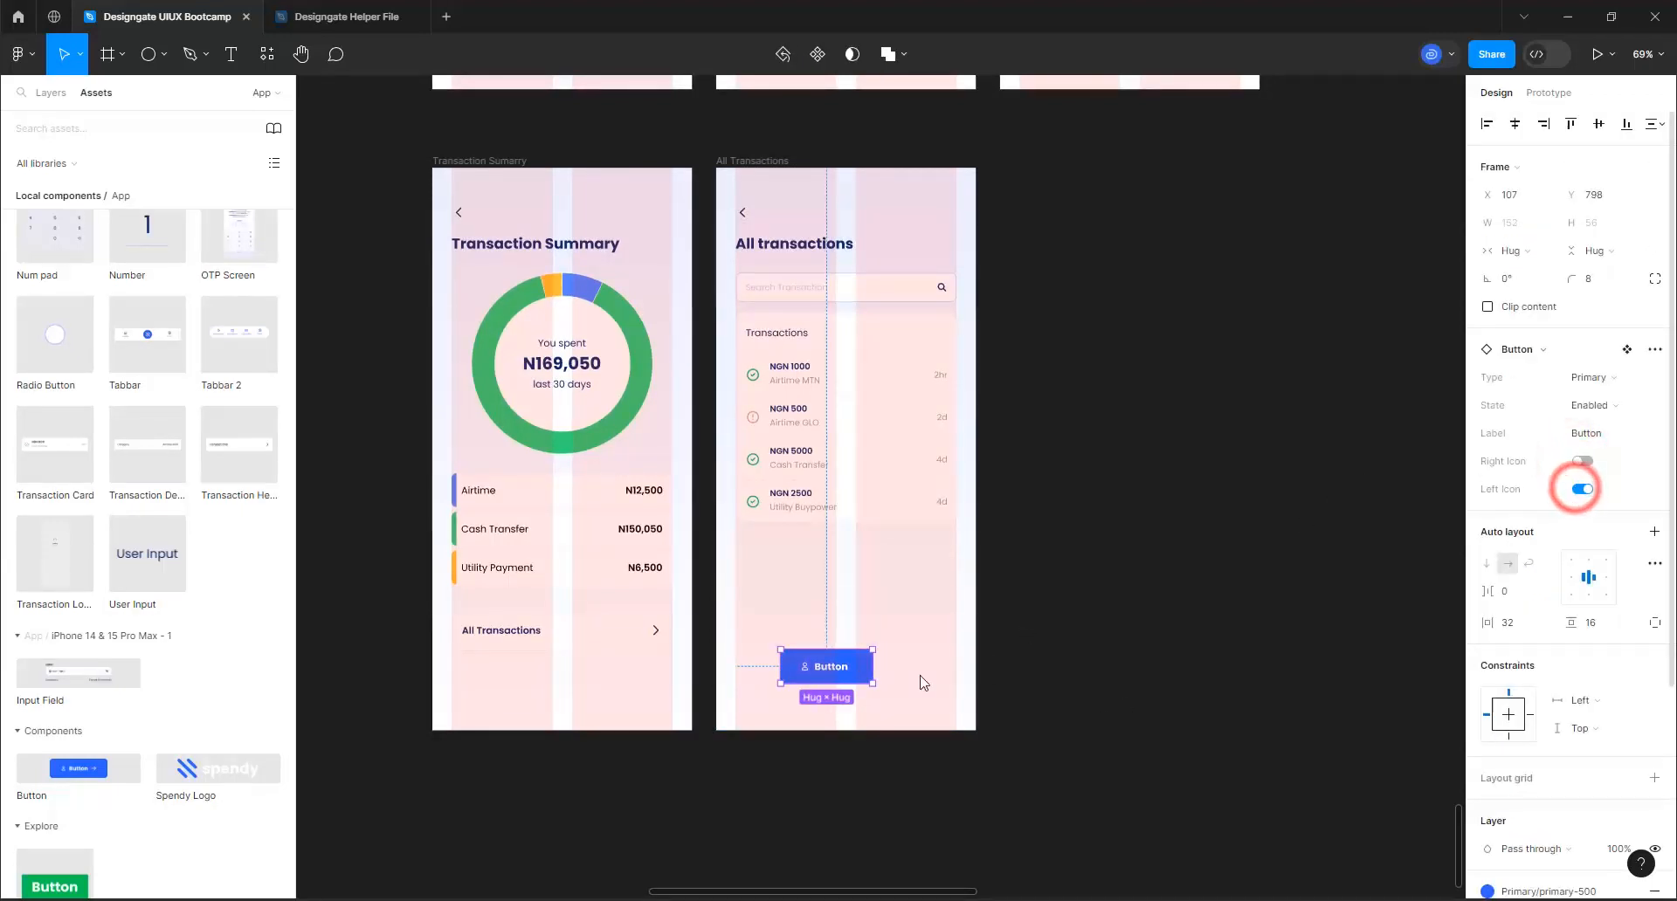
Set the new button's label to "Download Full Statement"
double_click(826, 672)
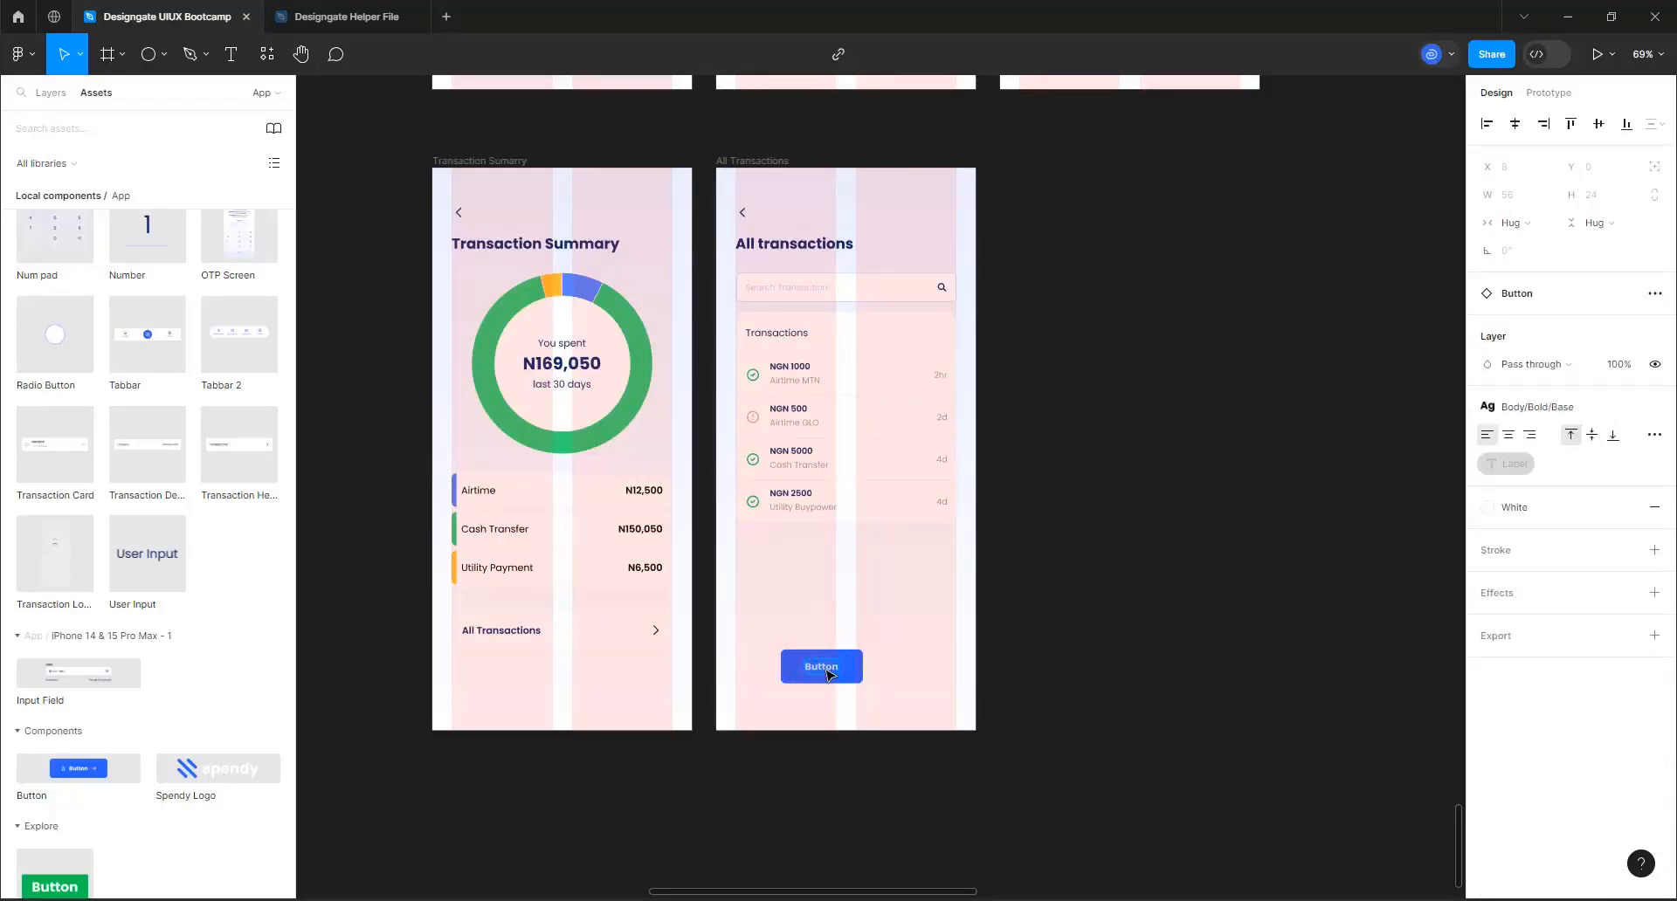
type("Download Full Statement")
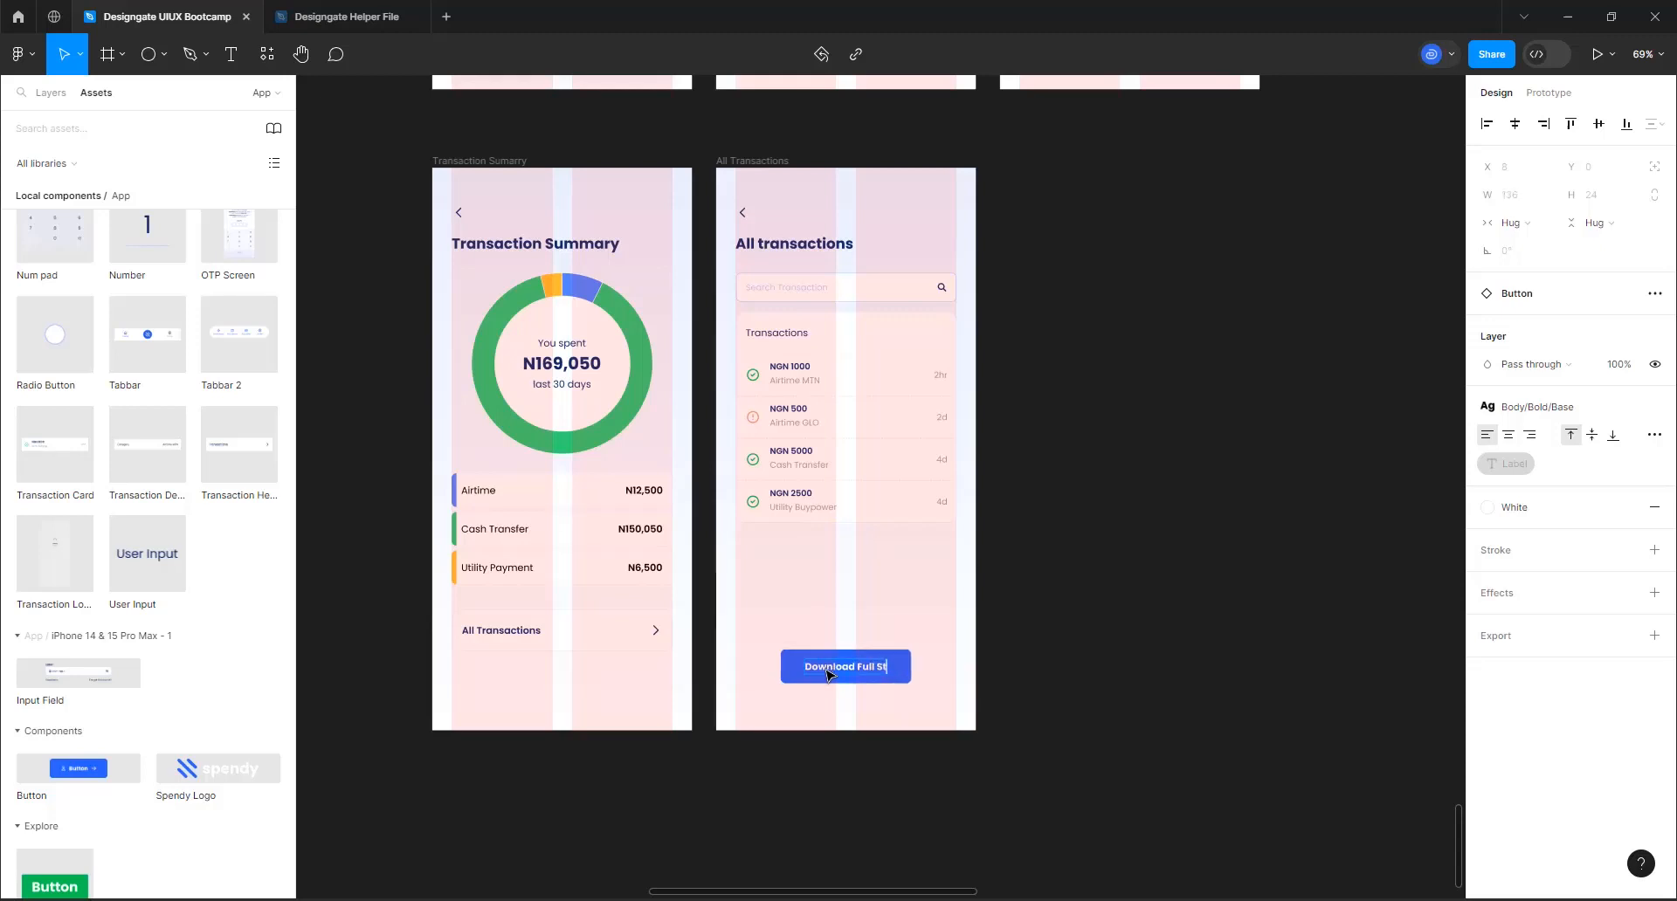
left_click(1070, 661)
Stretch the Download Full Statement button across the layout columns, starting at X 33 with a width of 365
left_click(954, 666)
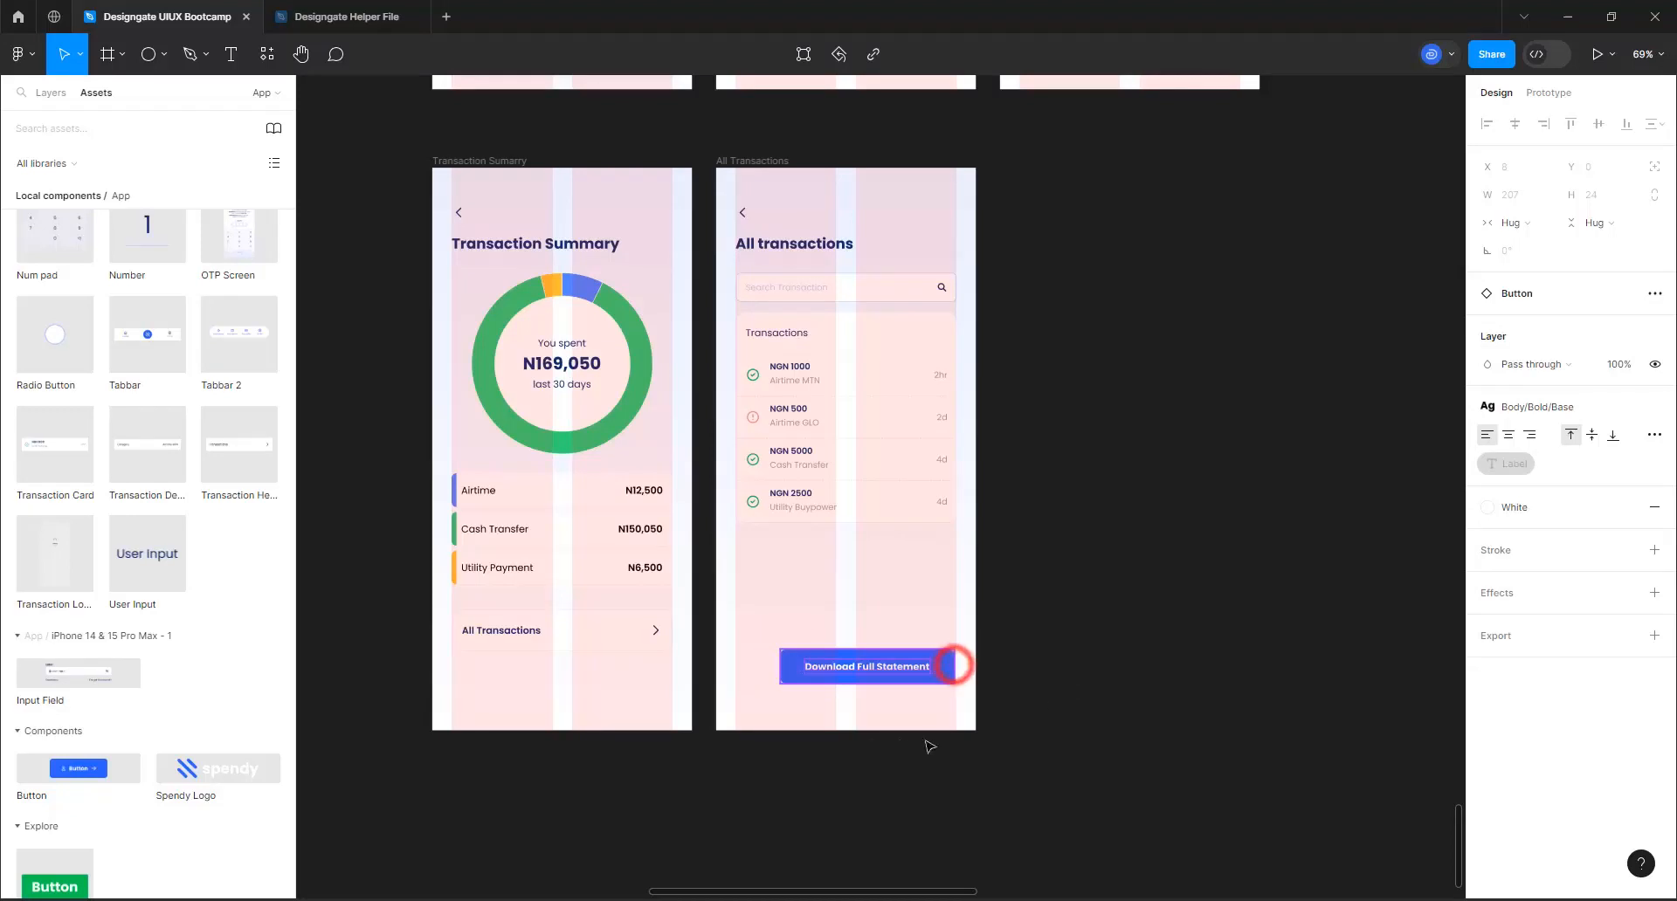
left_click(781, 668)
left_click_drag(777, 663, 735, 671)
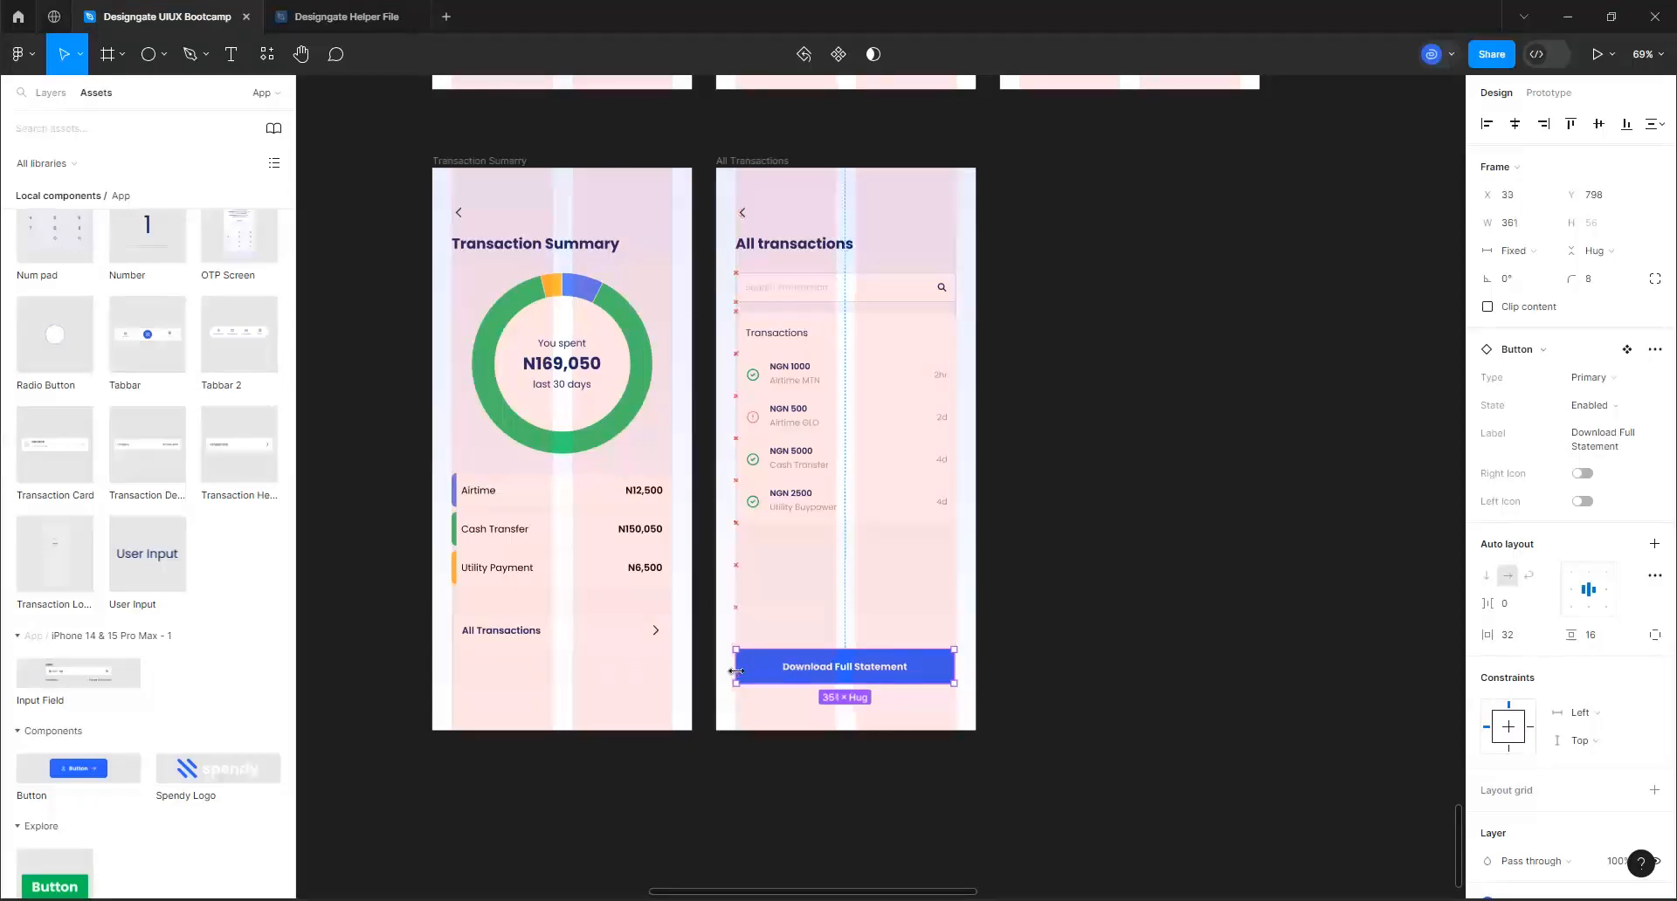
scroll(964, 683, "up", 10)
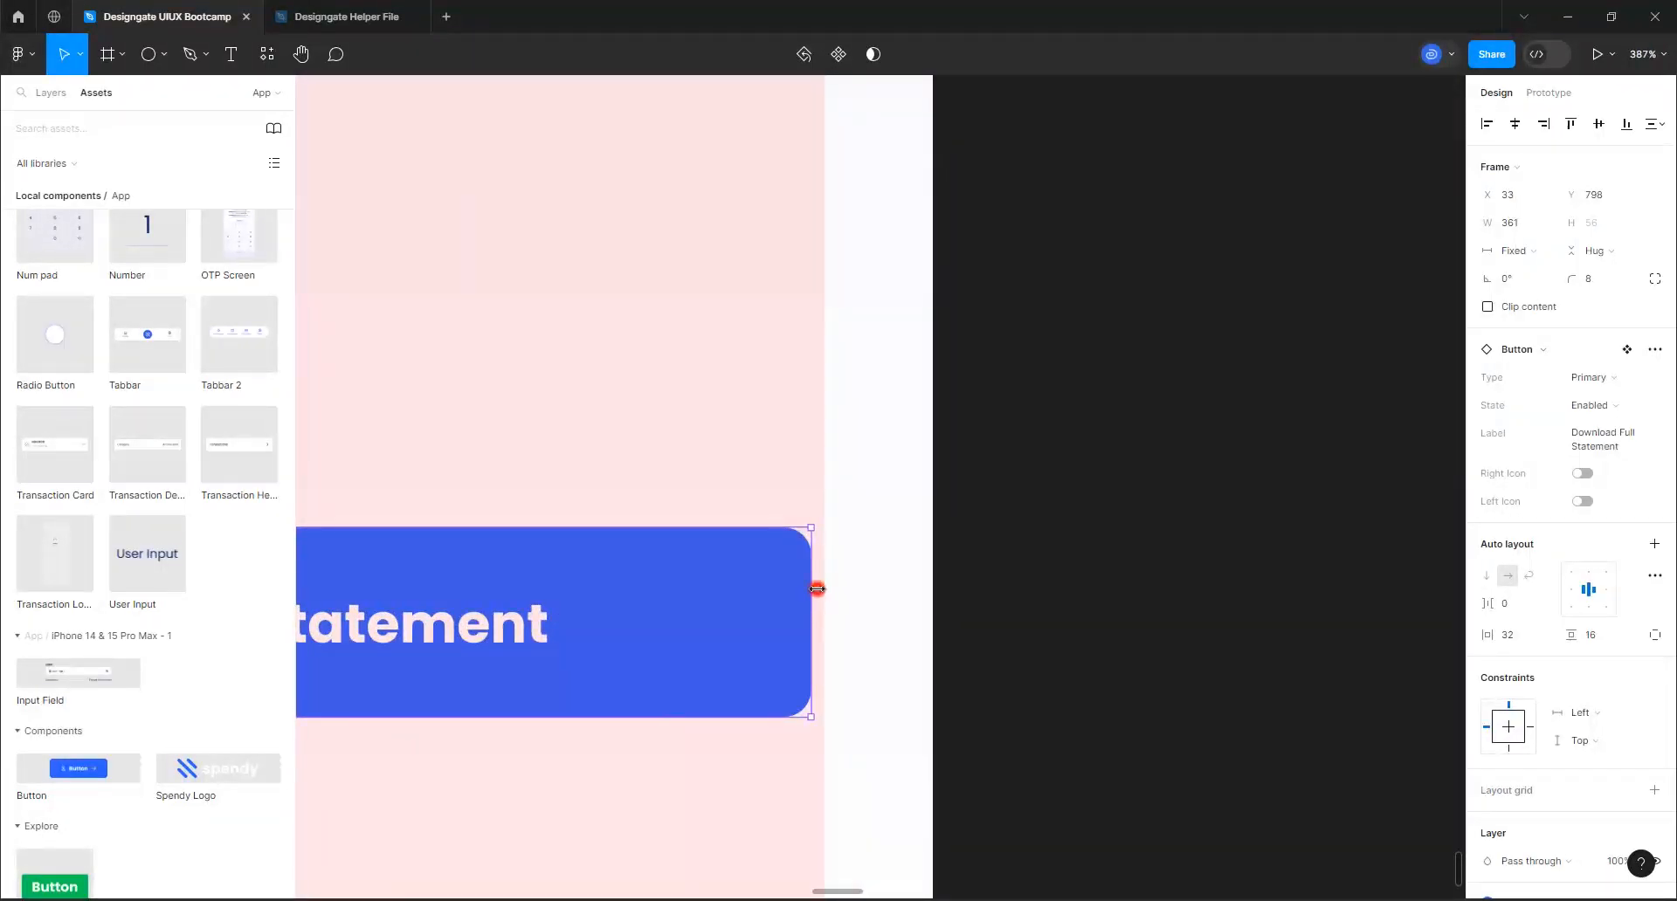
left_click_drag(816, 588, 824, 593)
Change the Download Full Statement button's type to Secondary
scroll(972, 663, "down", 5)
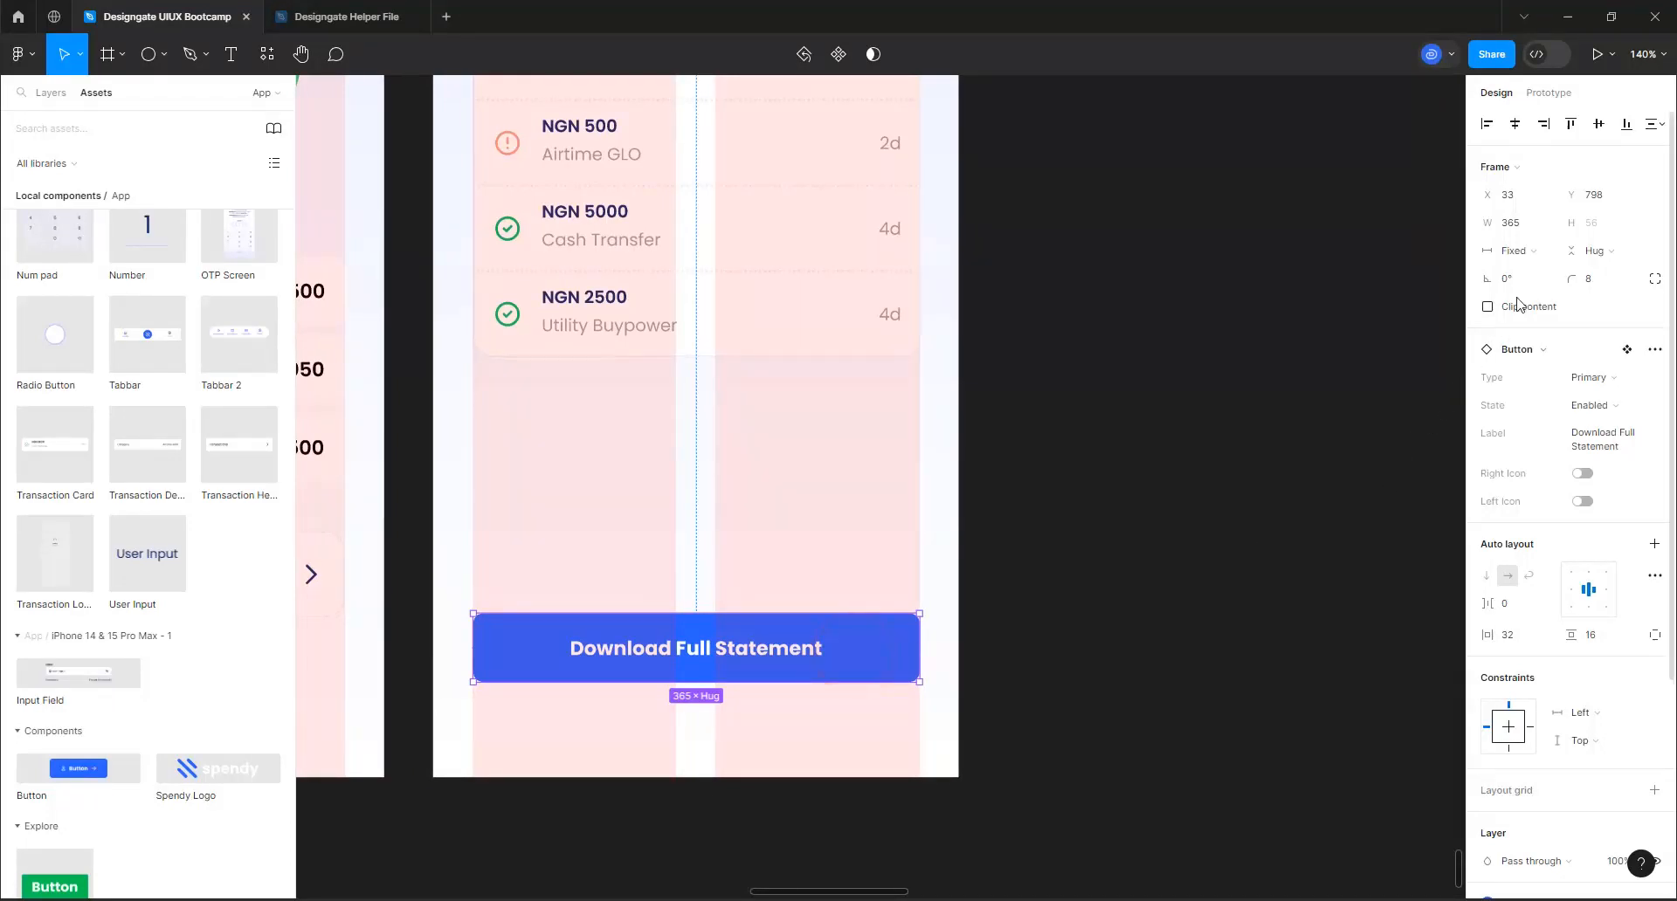
left_click(1604, 386)
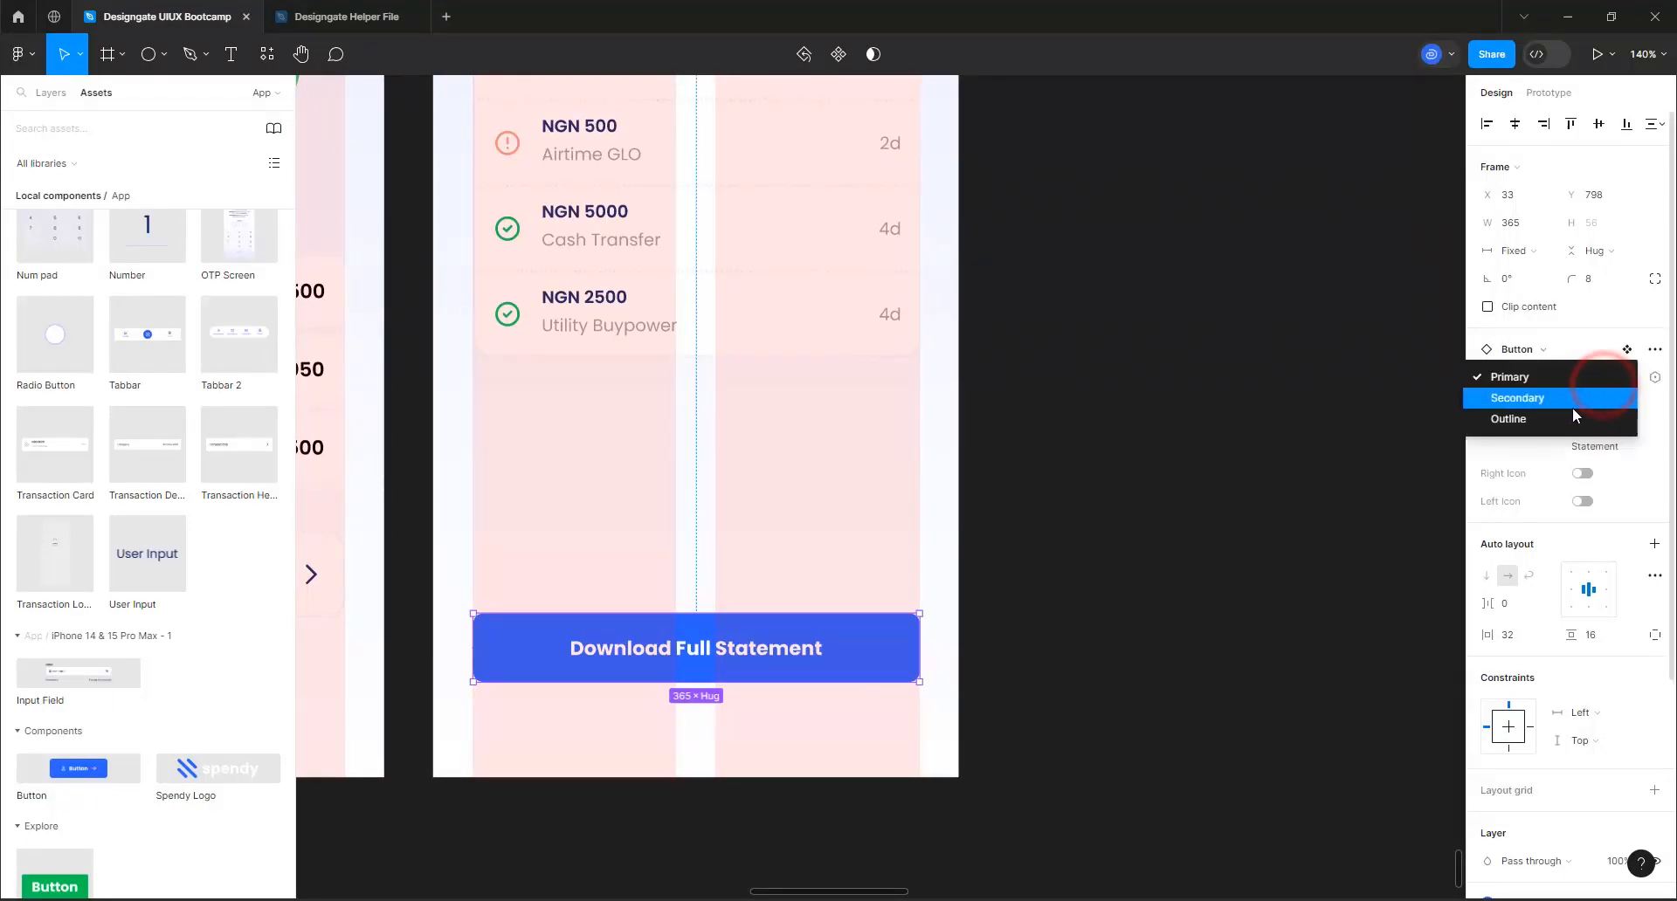
left_click(1573, 406)
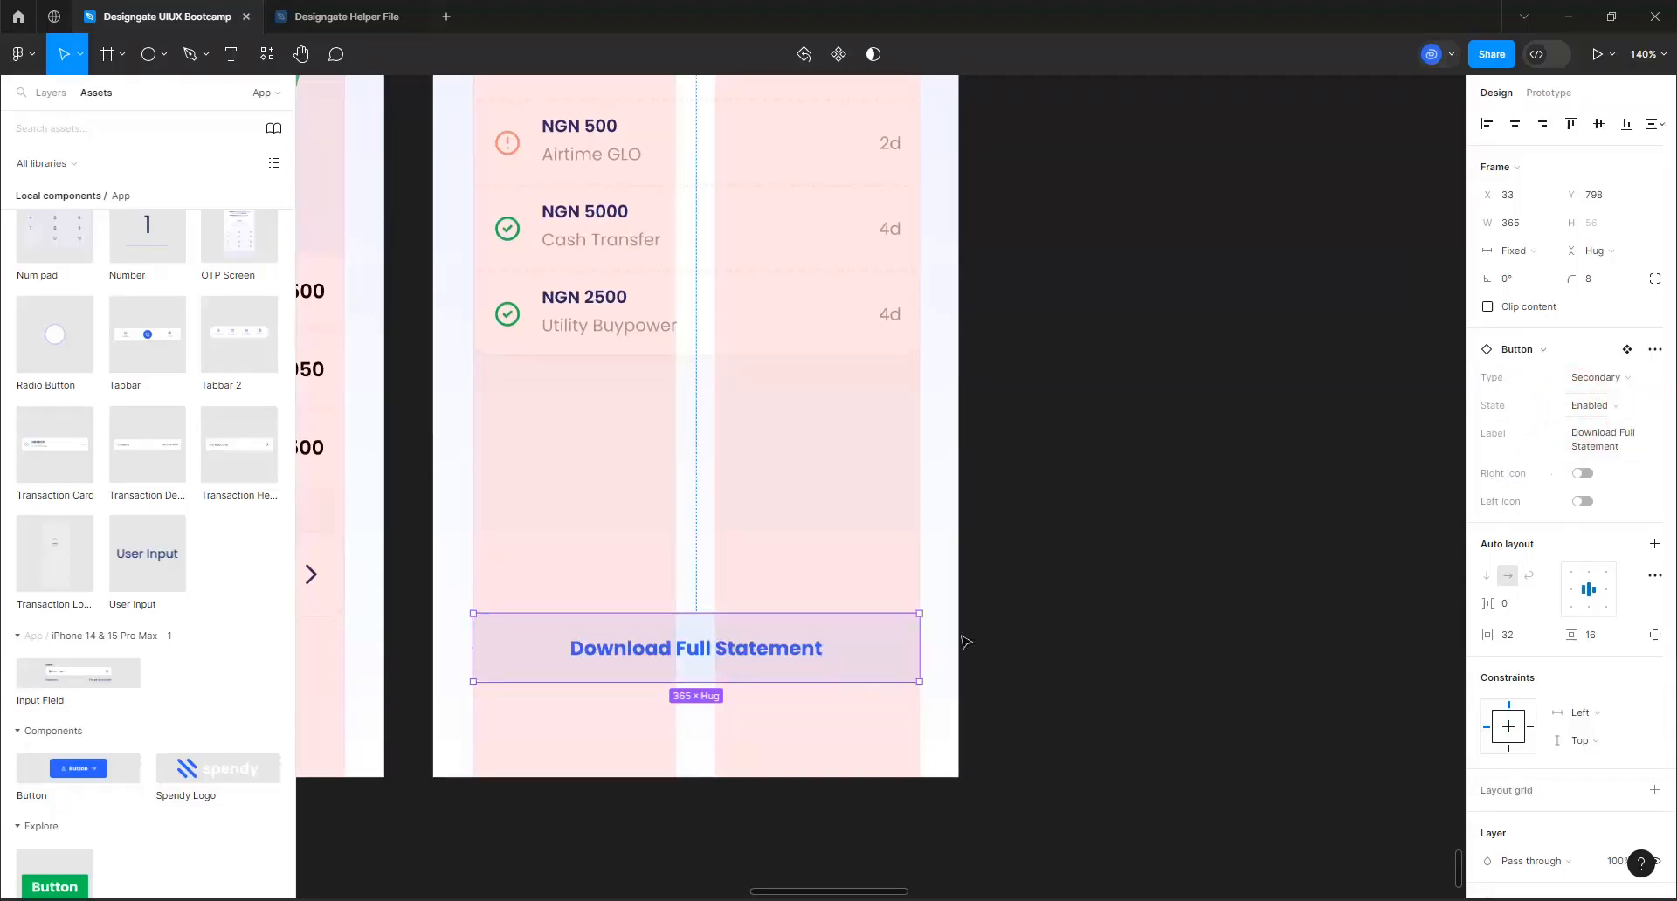
scroll(774, 615, "down", 8)
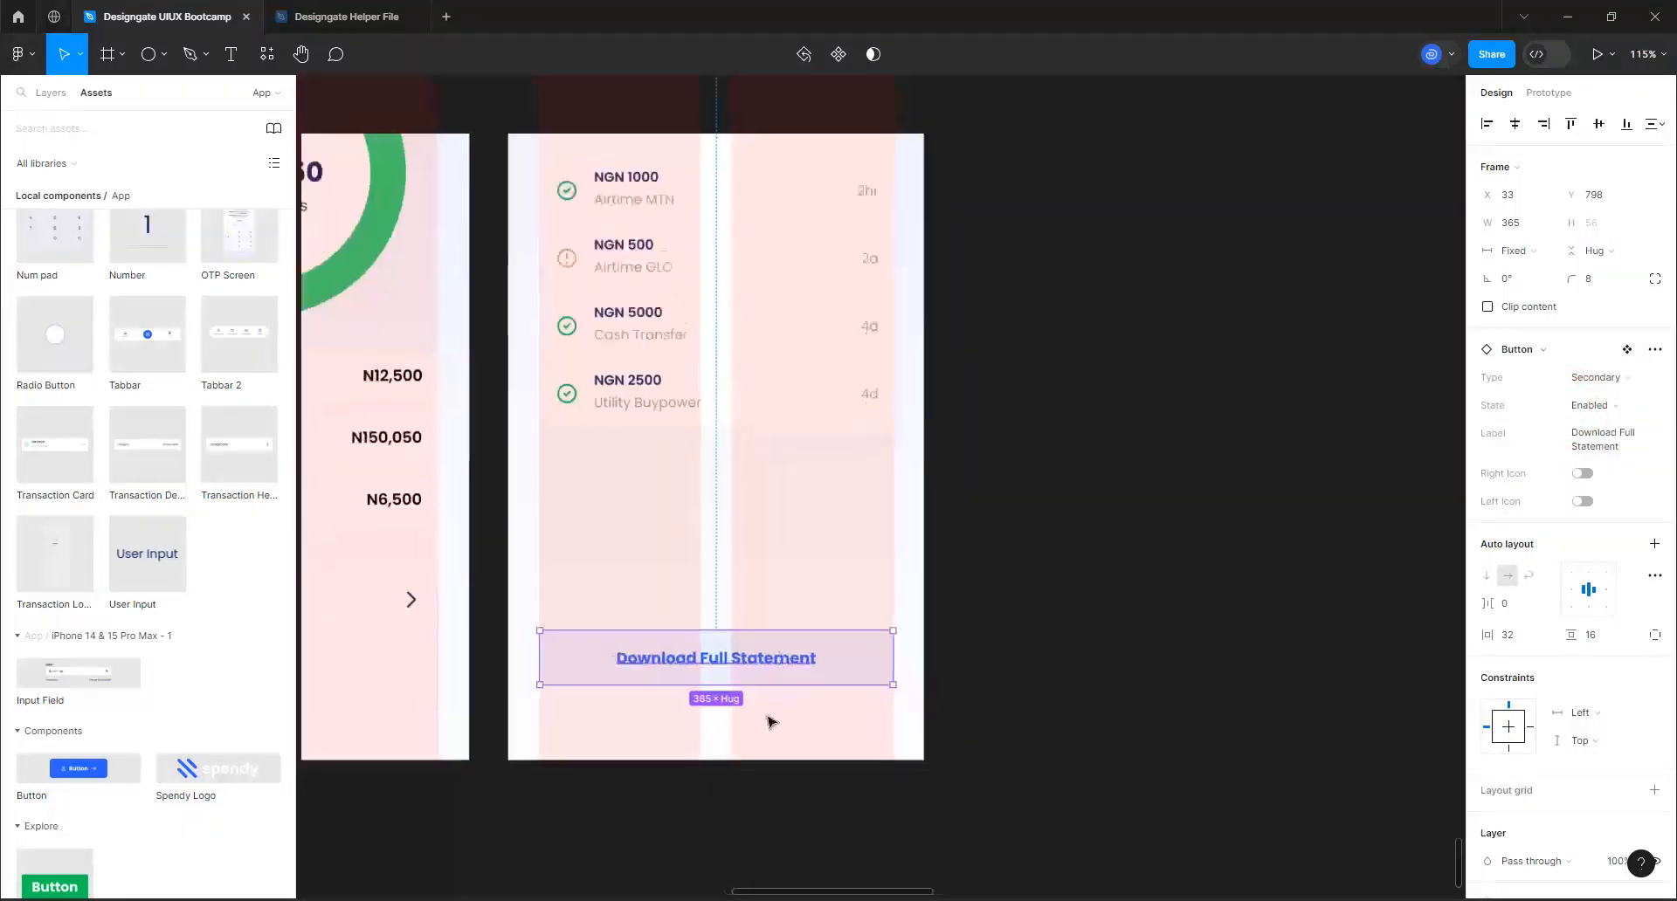
Stretch the transaction cards frame on the All Transactions screen down toward the Download Full Statement button, to a height of 478
scroll(762, 578, "up", 3)
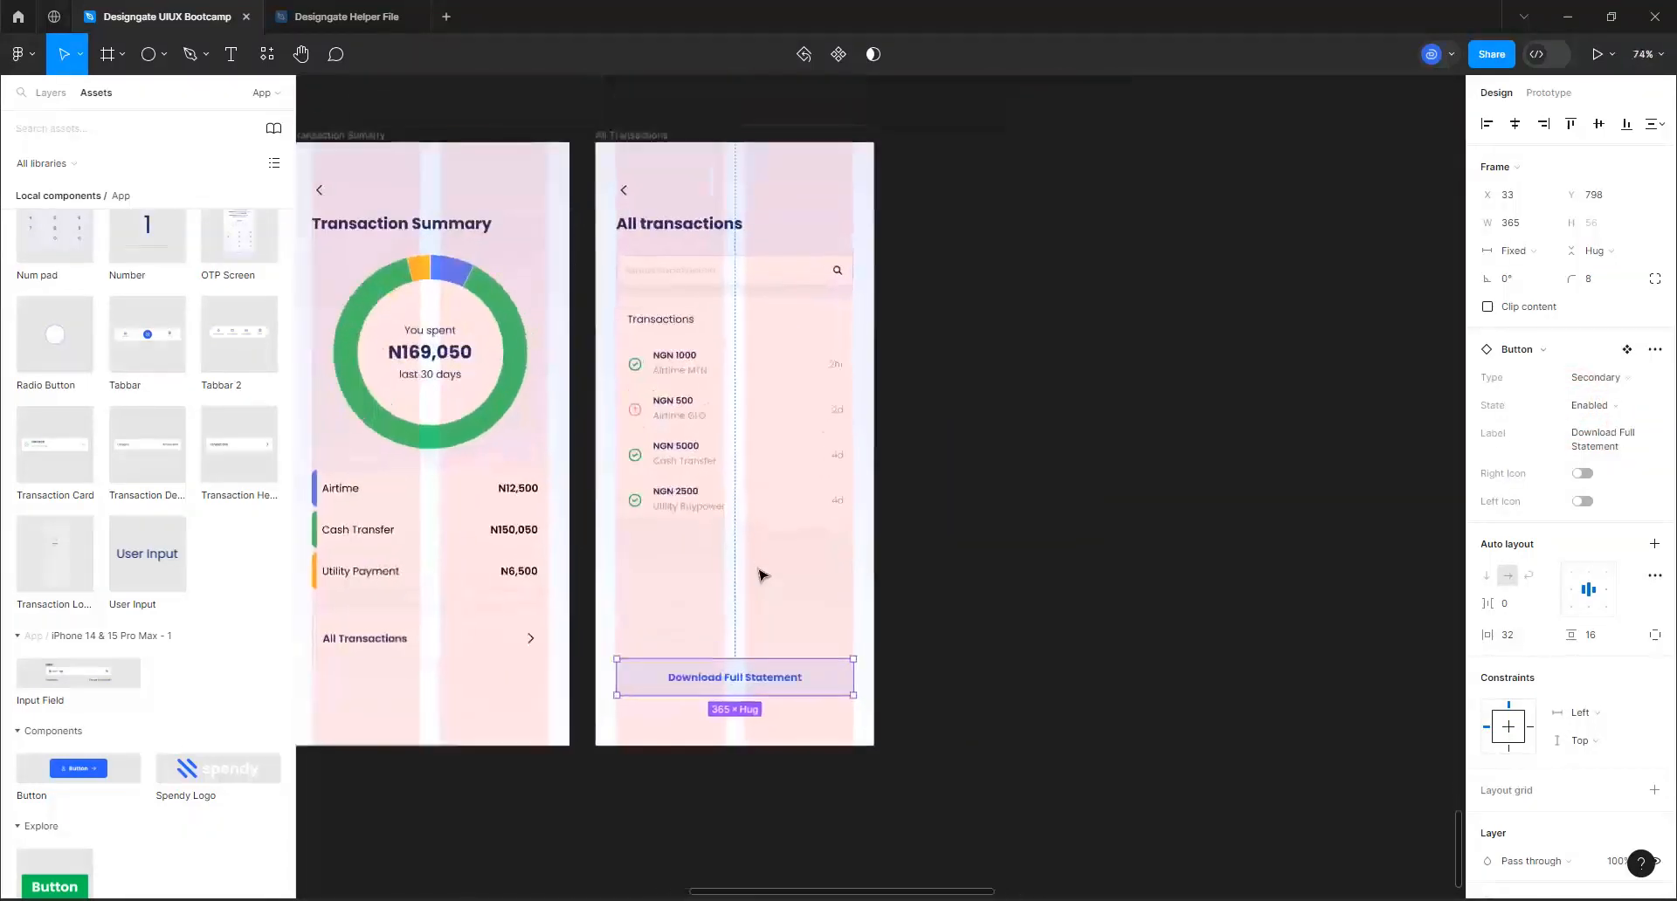
scroll(829, 401, "up", 2)
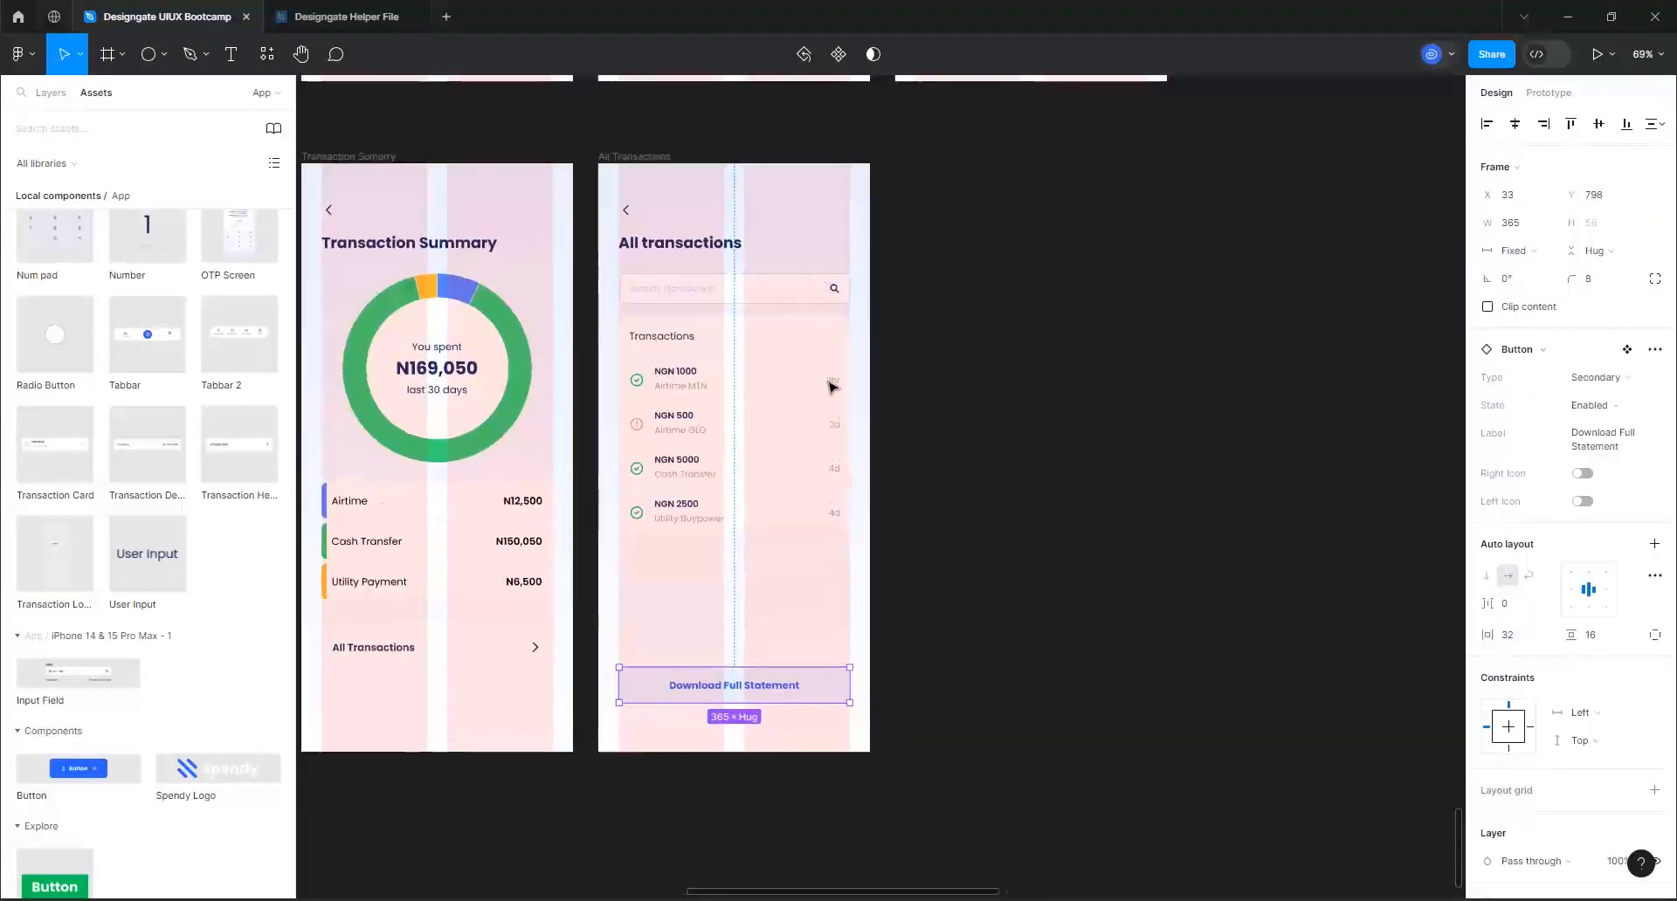
scroll(826, 434, "up", 2)
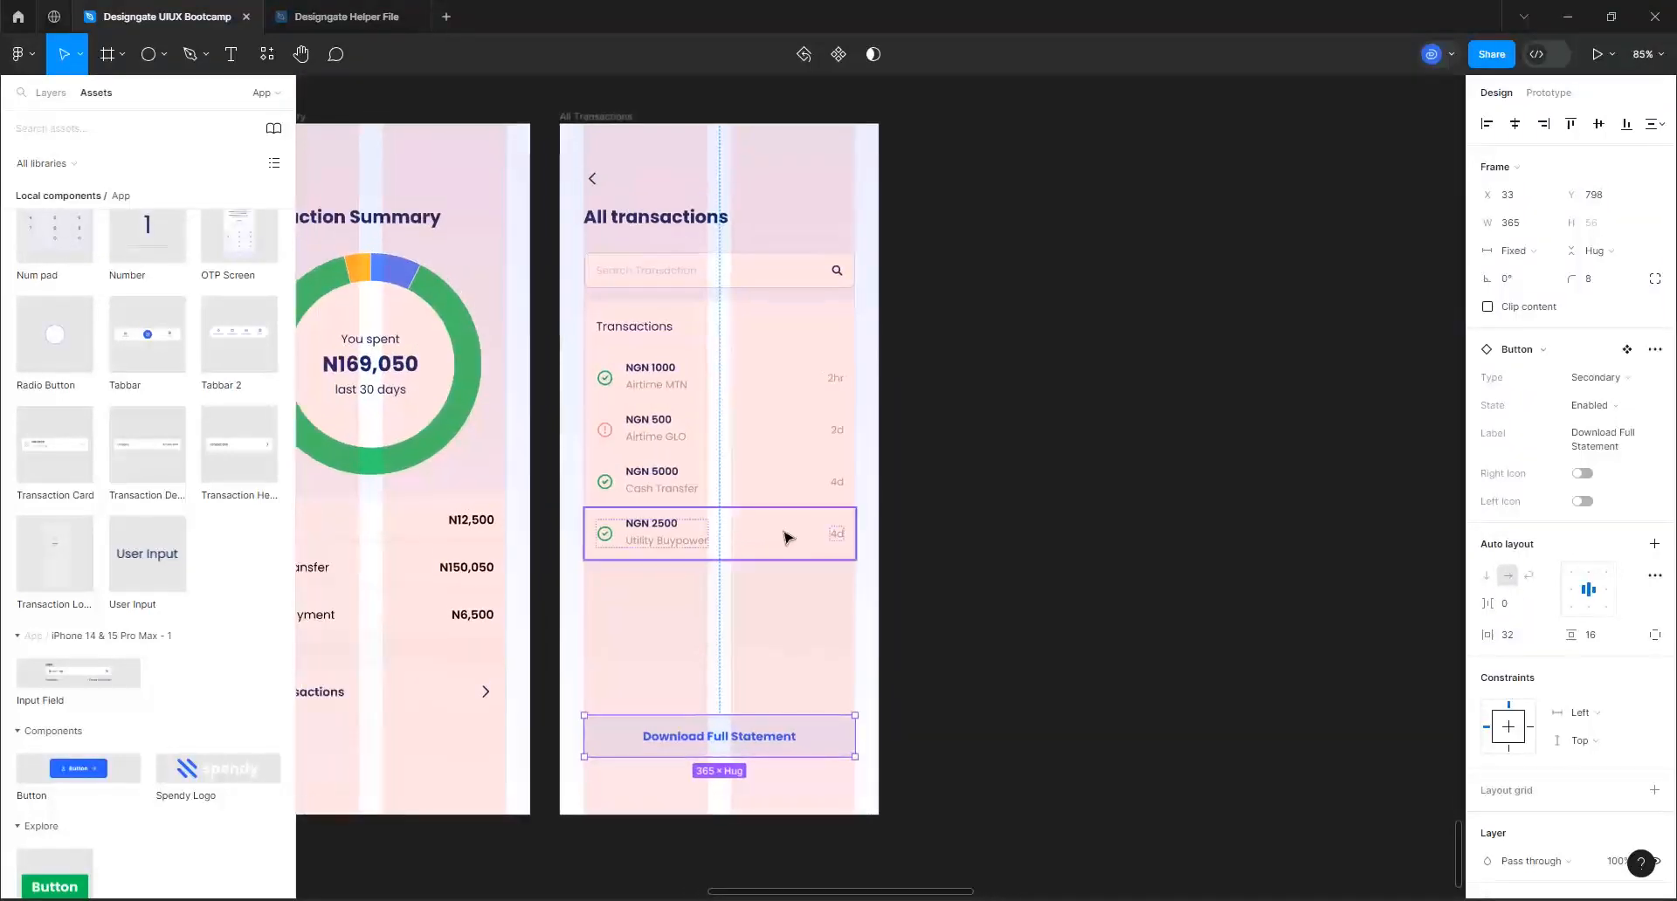
left_click(773, 456)
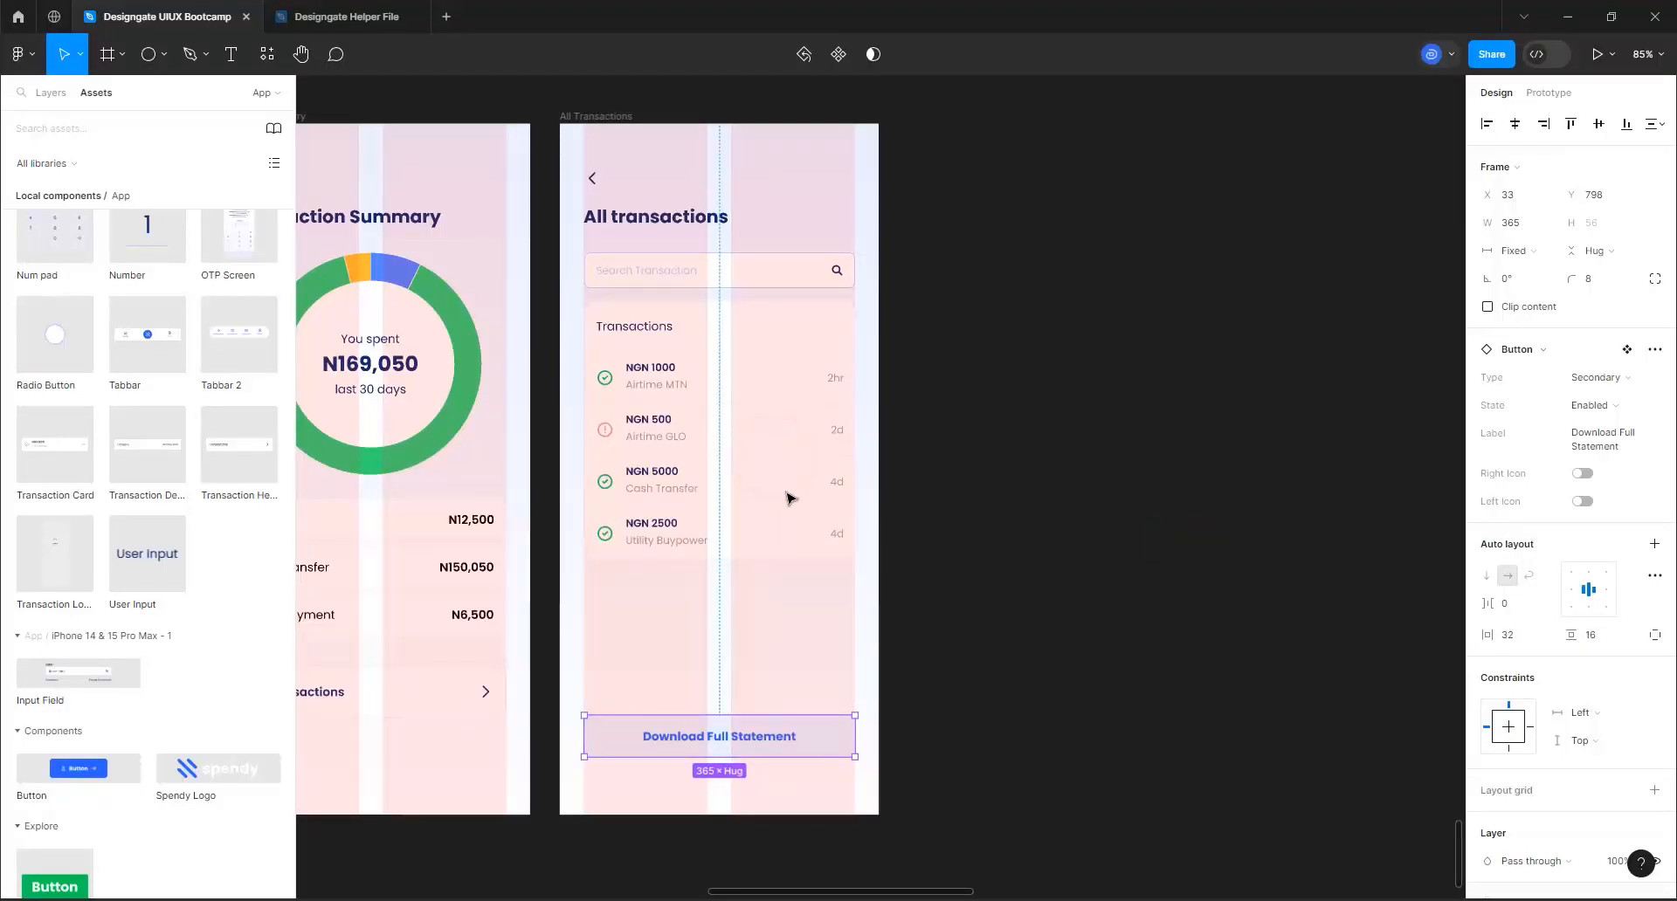
left_click(709, 559)
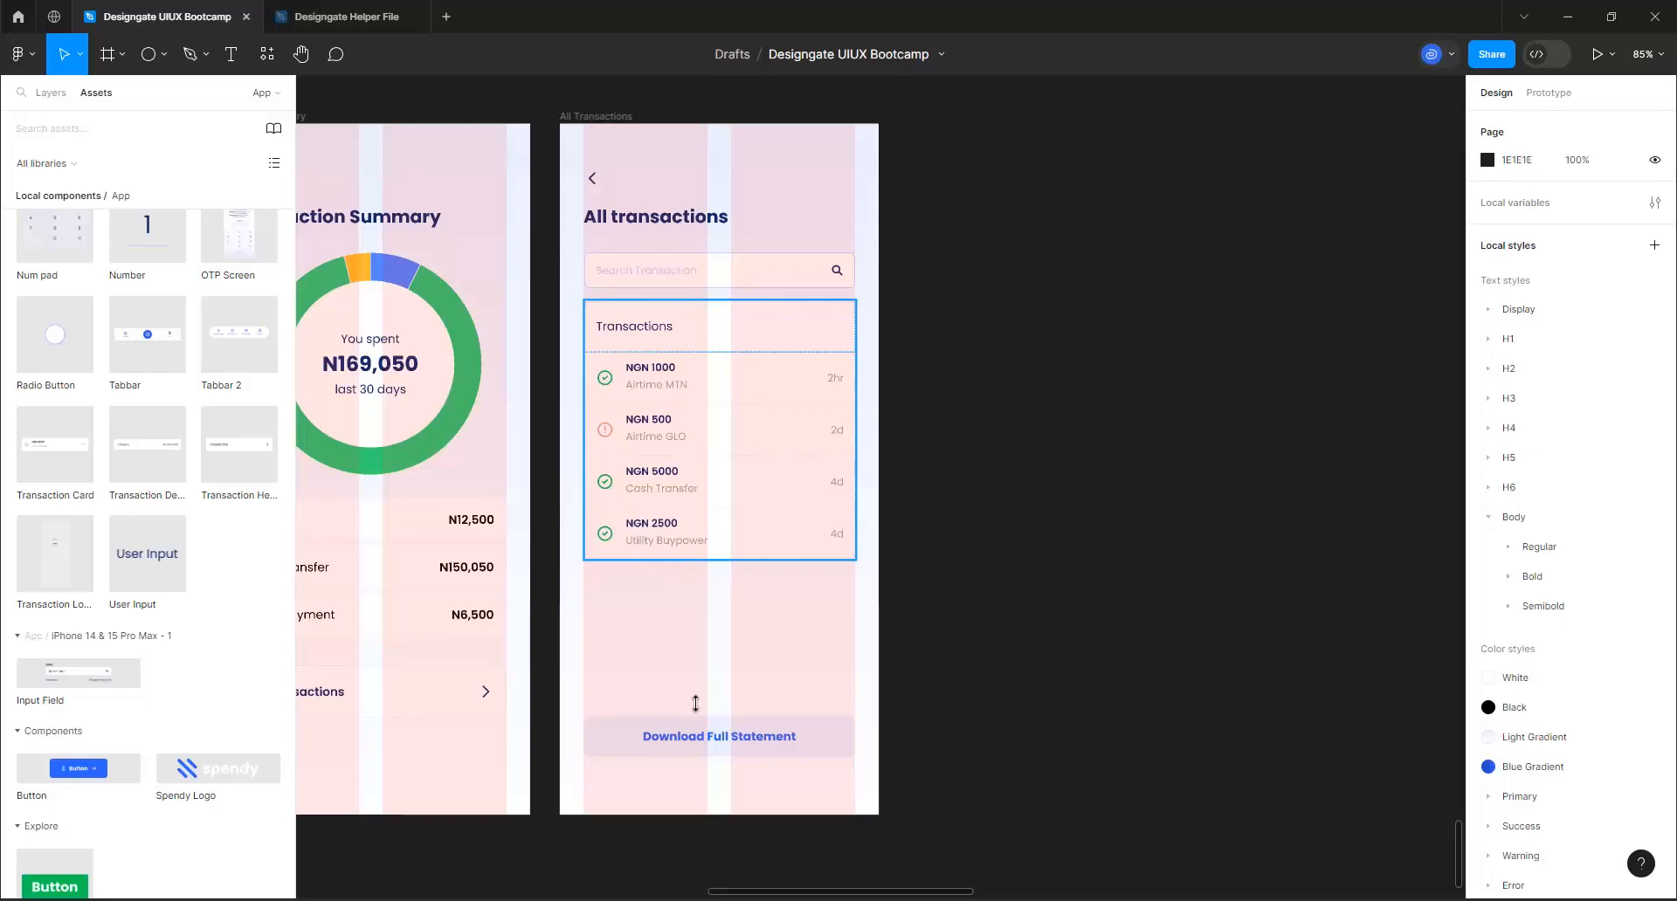
mouse_move(696, 703)
left_mouse_down()
mouse_move(700, 723)
mouse_move(699, 706)
left_mouse_up()
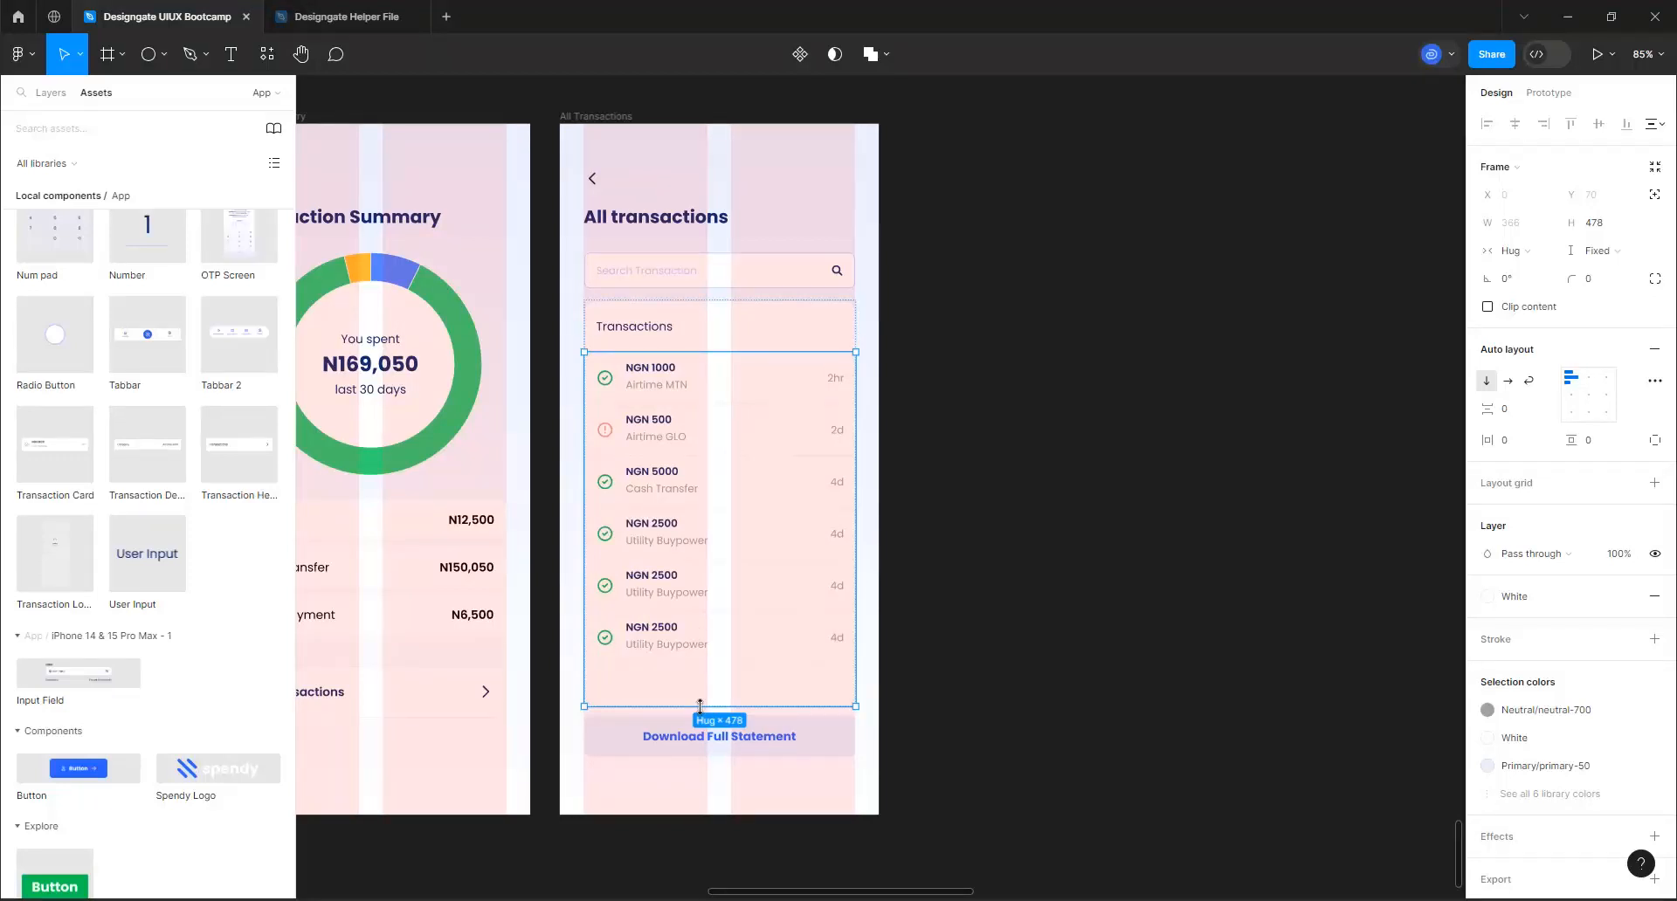
left_click(828, 737)
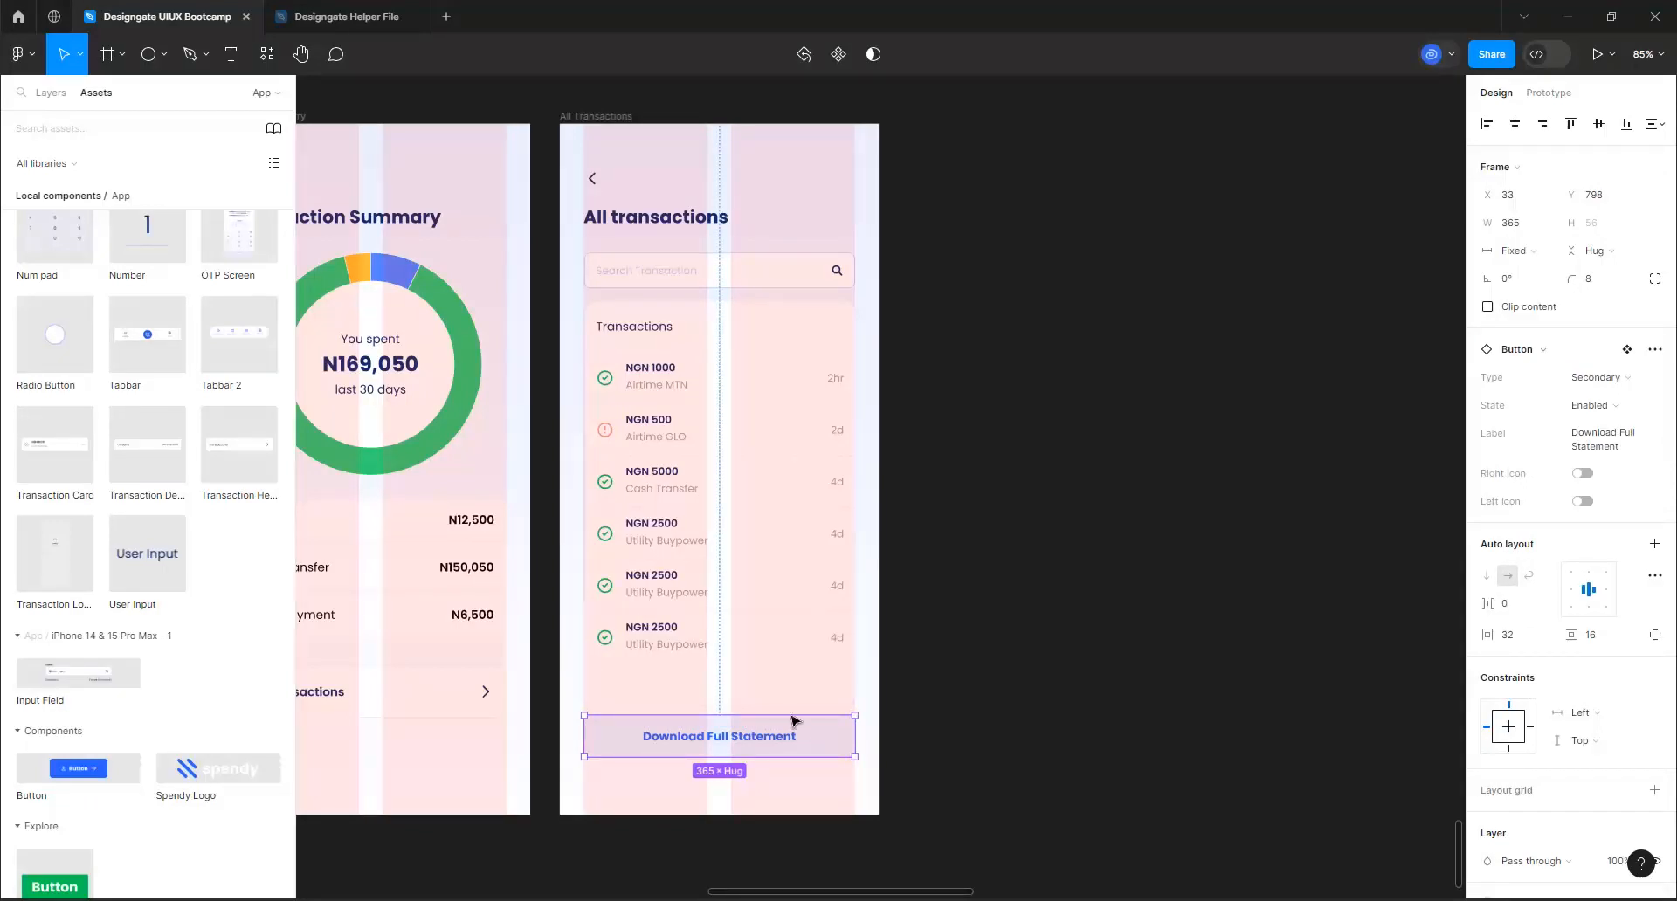
Duplicate the last NGN 2500 Utility Buypower transaction card repeatedly to extend the end of the transactions list
scroll(686, 738, "up", 5)
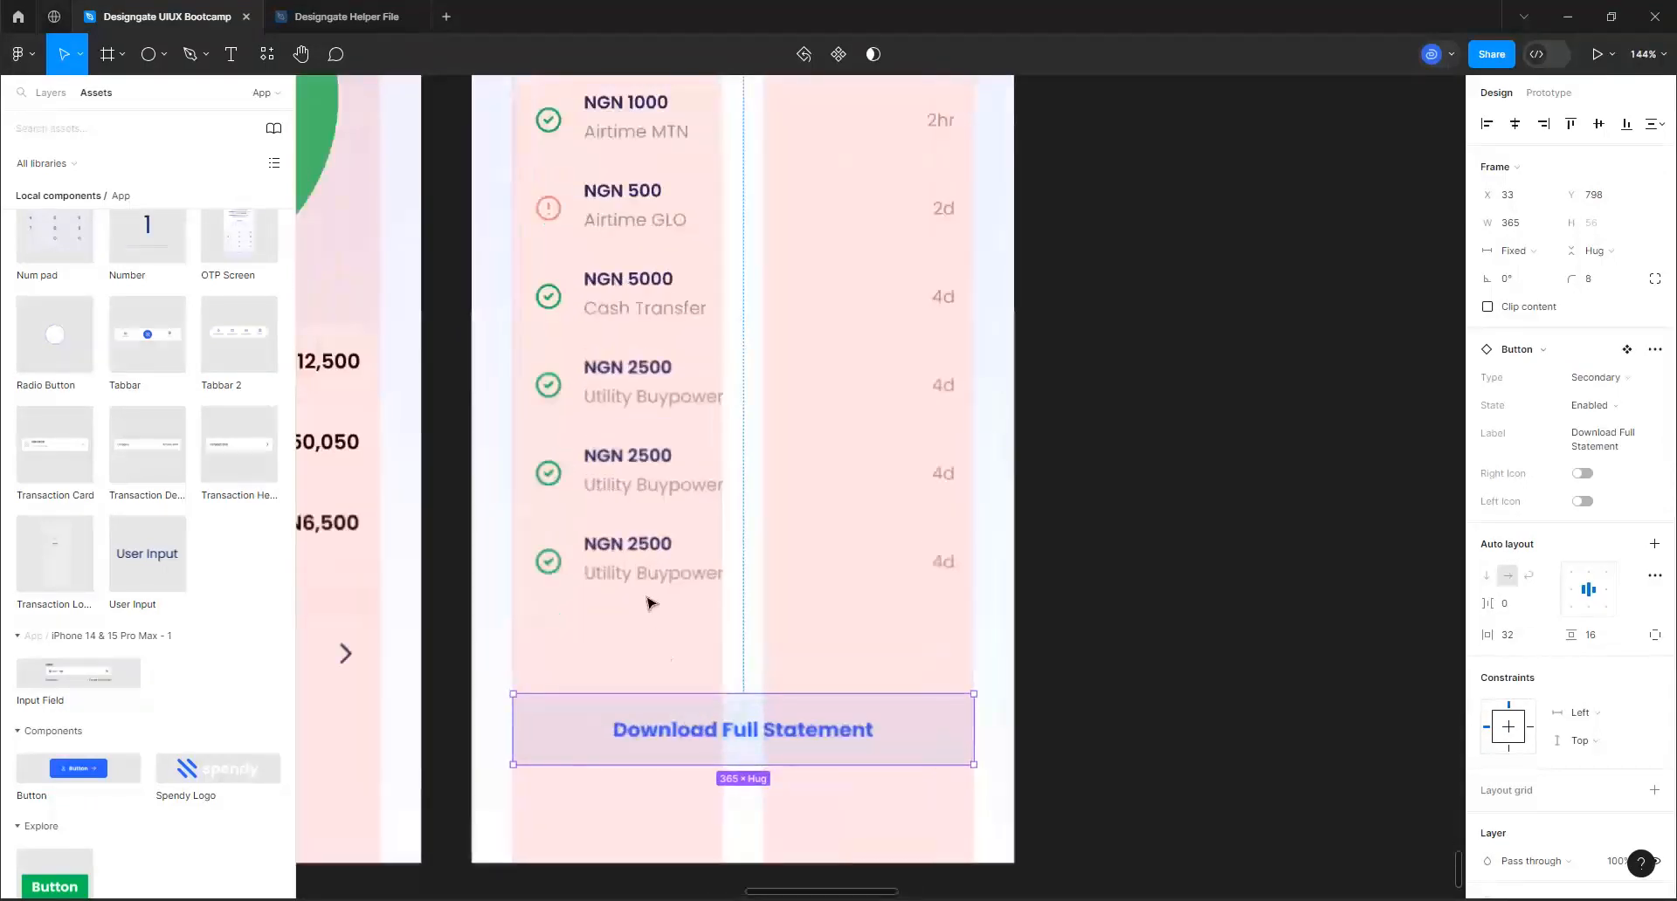
left_click(646, 594)
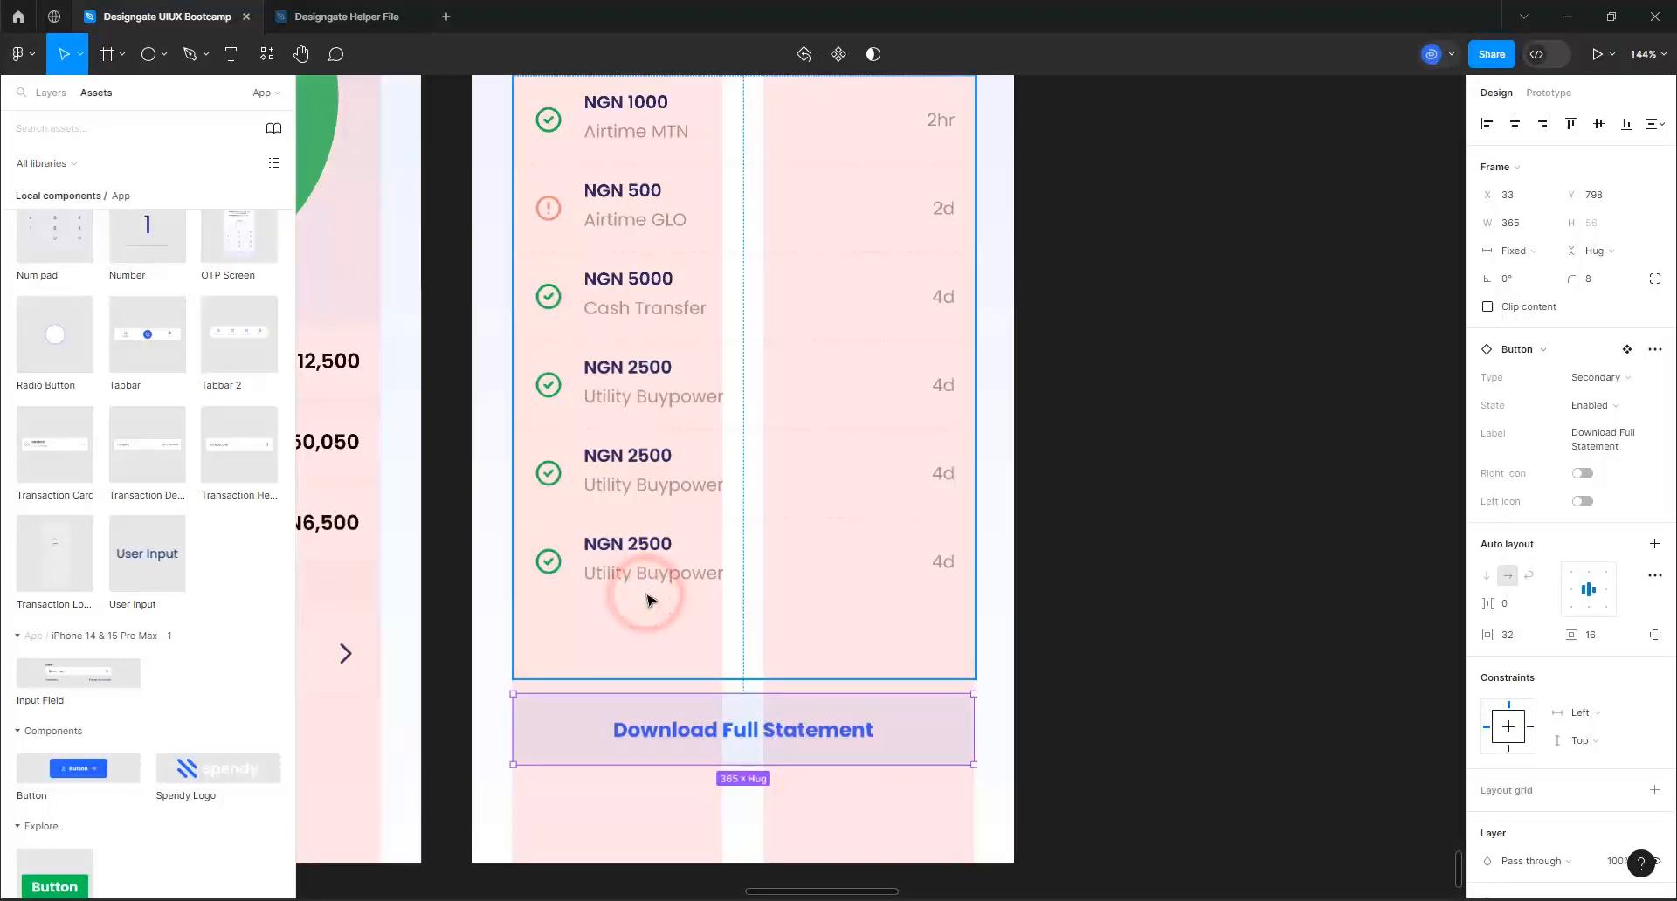
left_click(651, 576)
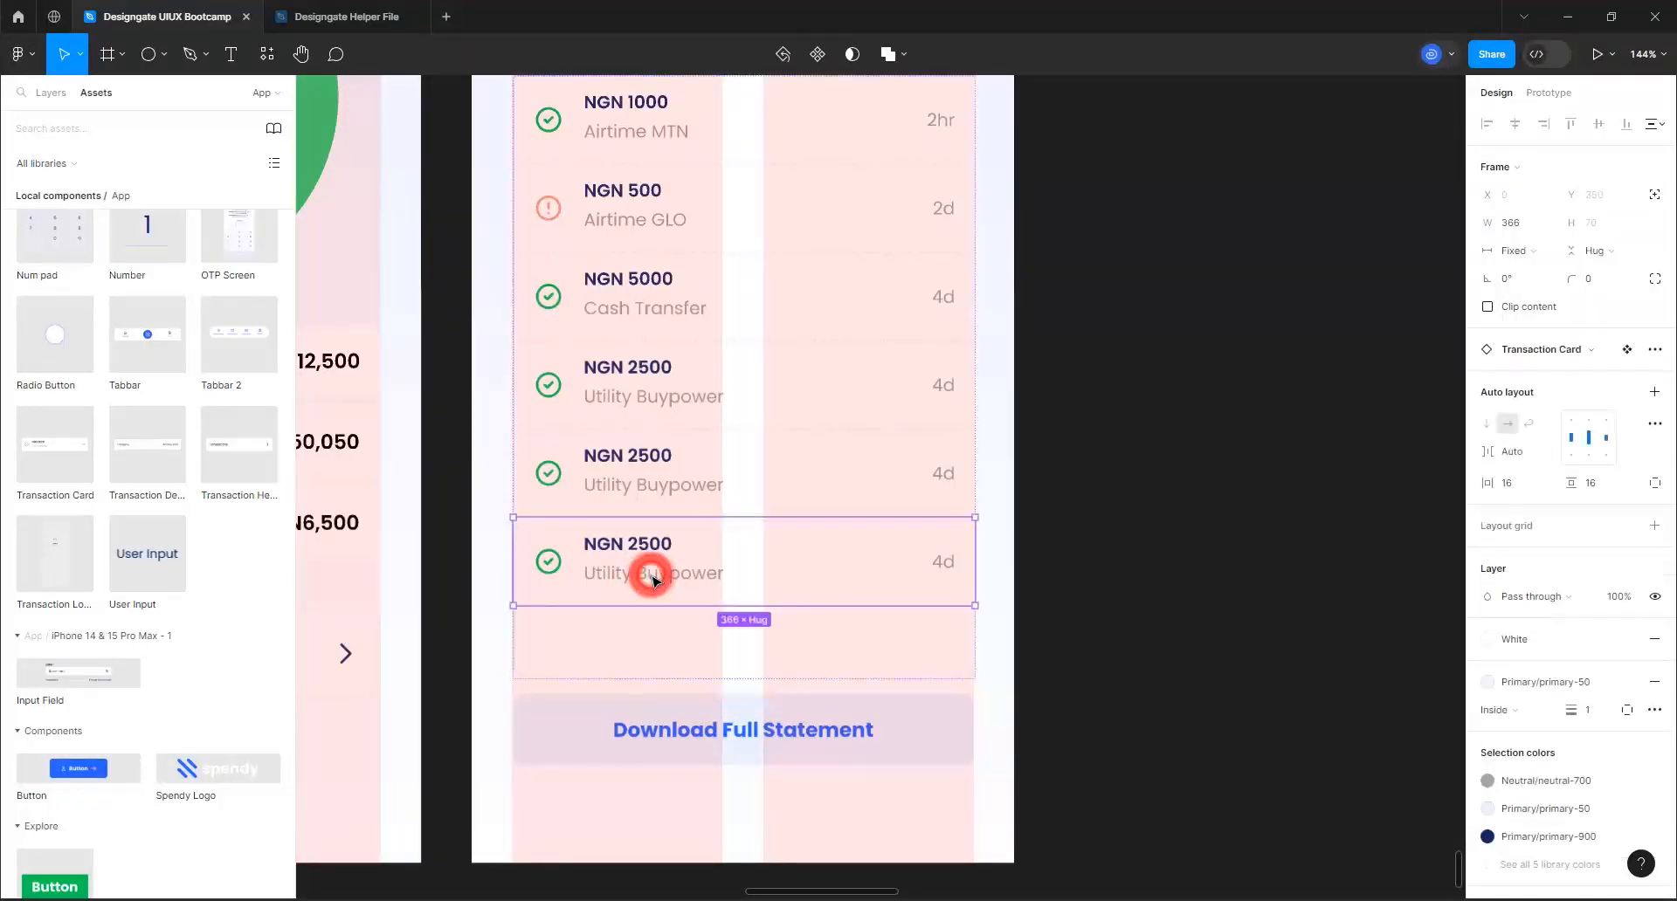
left_click(654, 581)
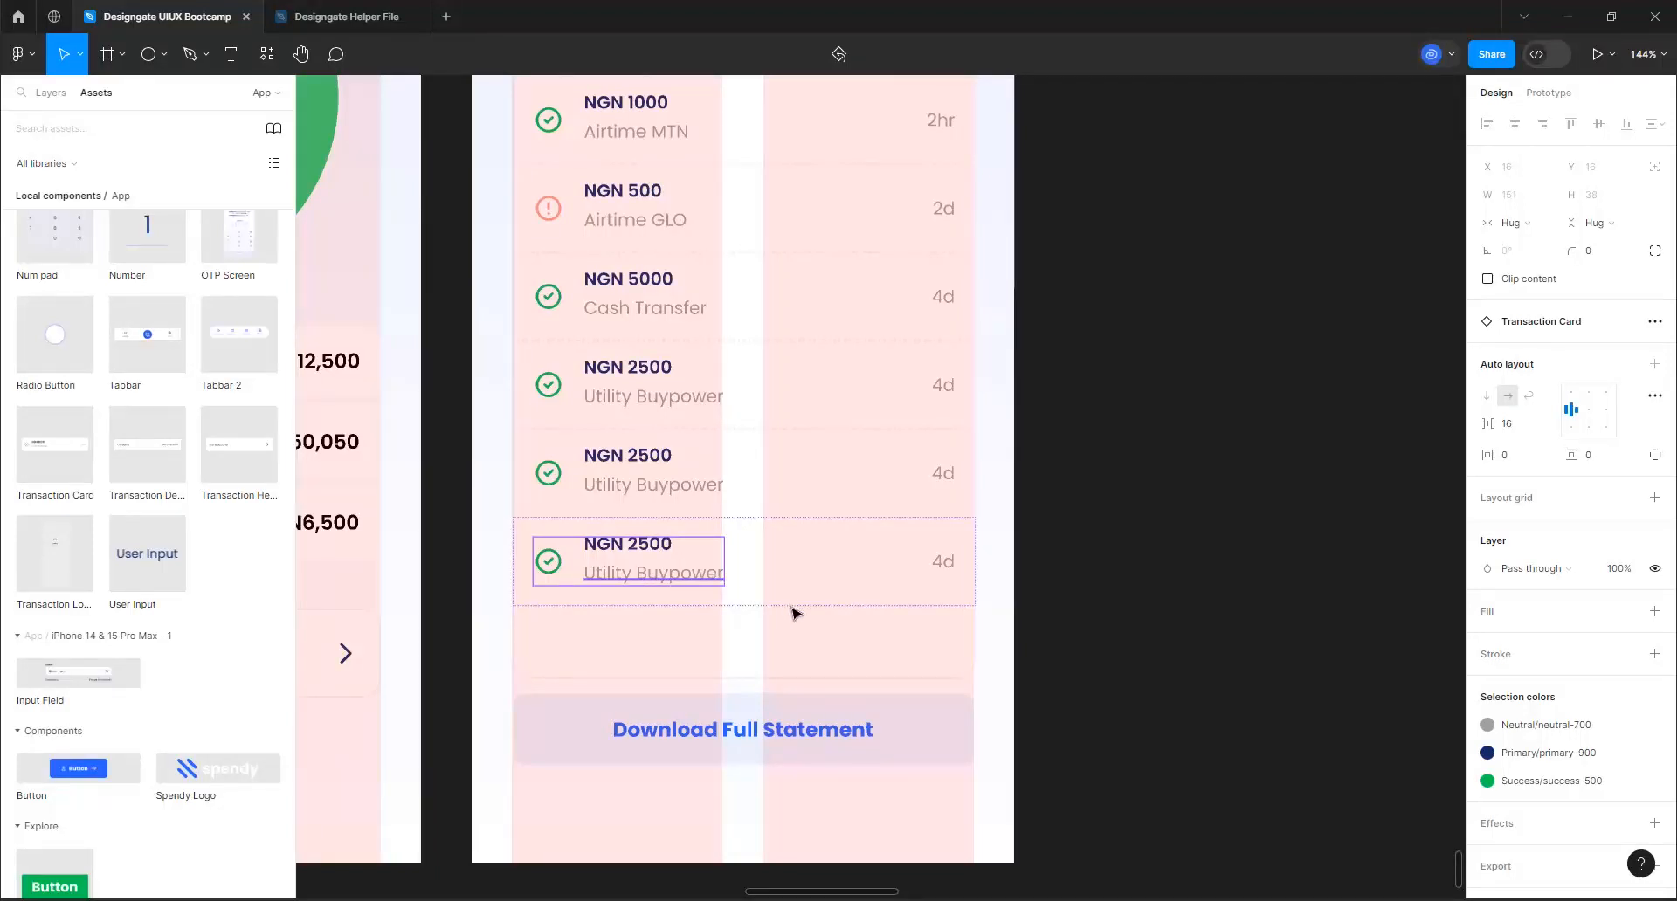
left_click(777, 575)
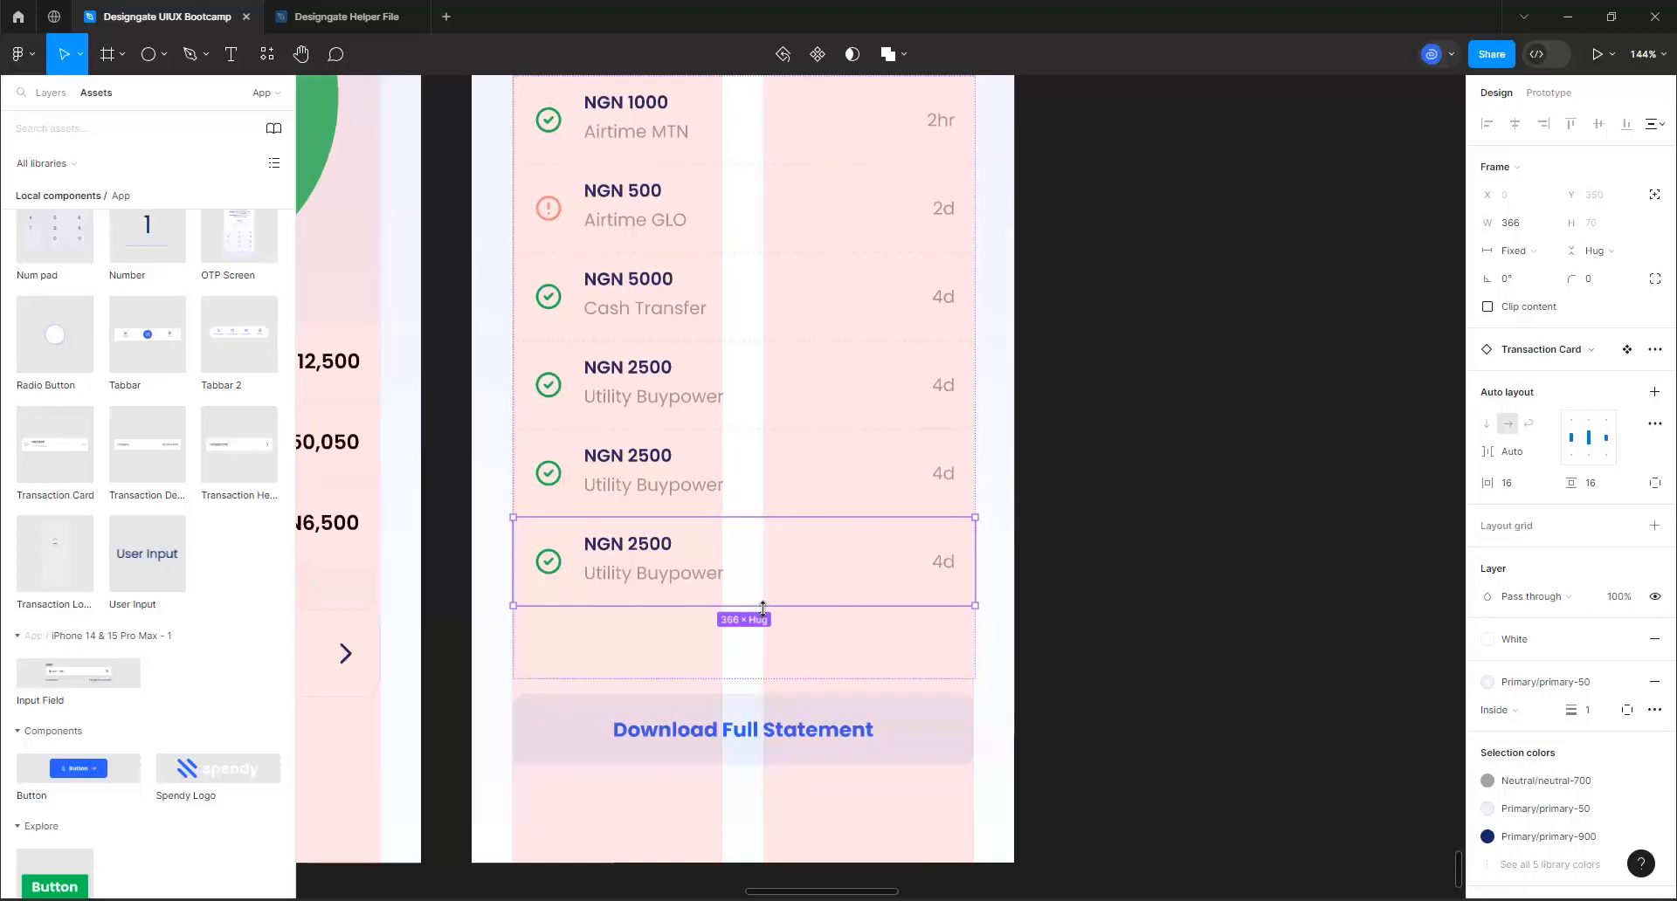
key("ctrl+d")
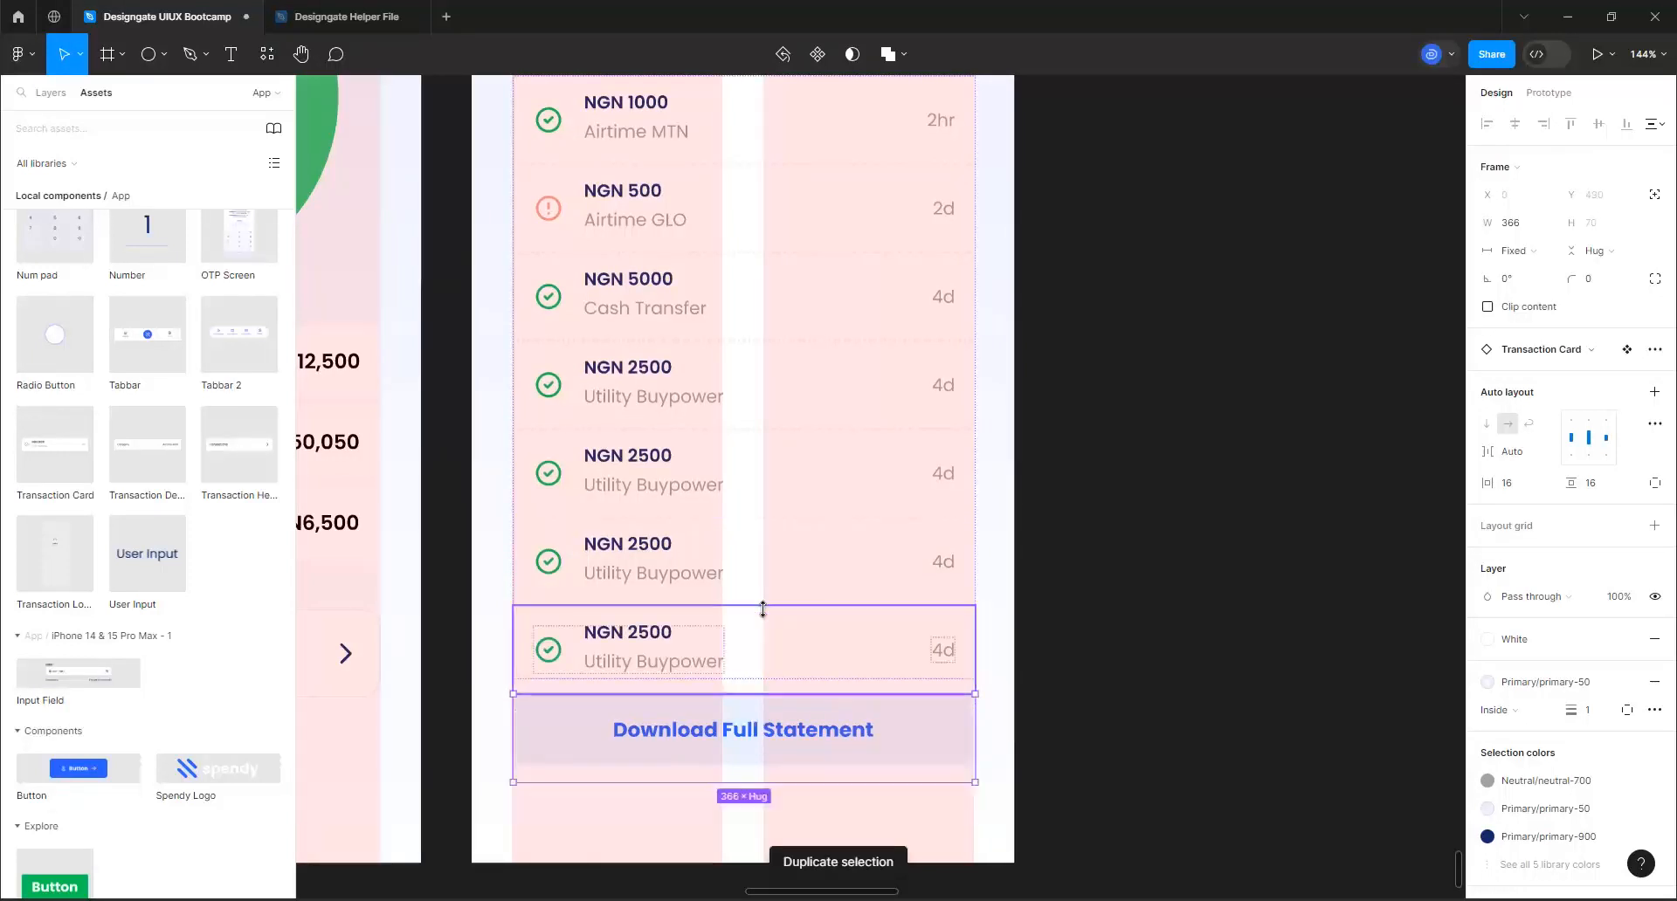
key("Down")
key("Down")
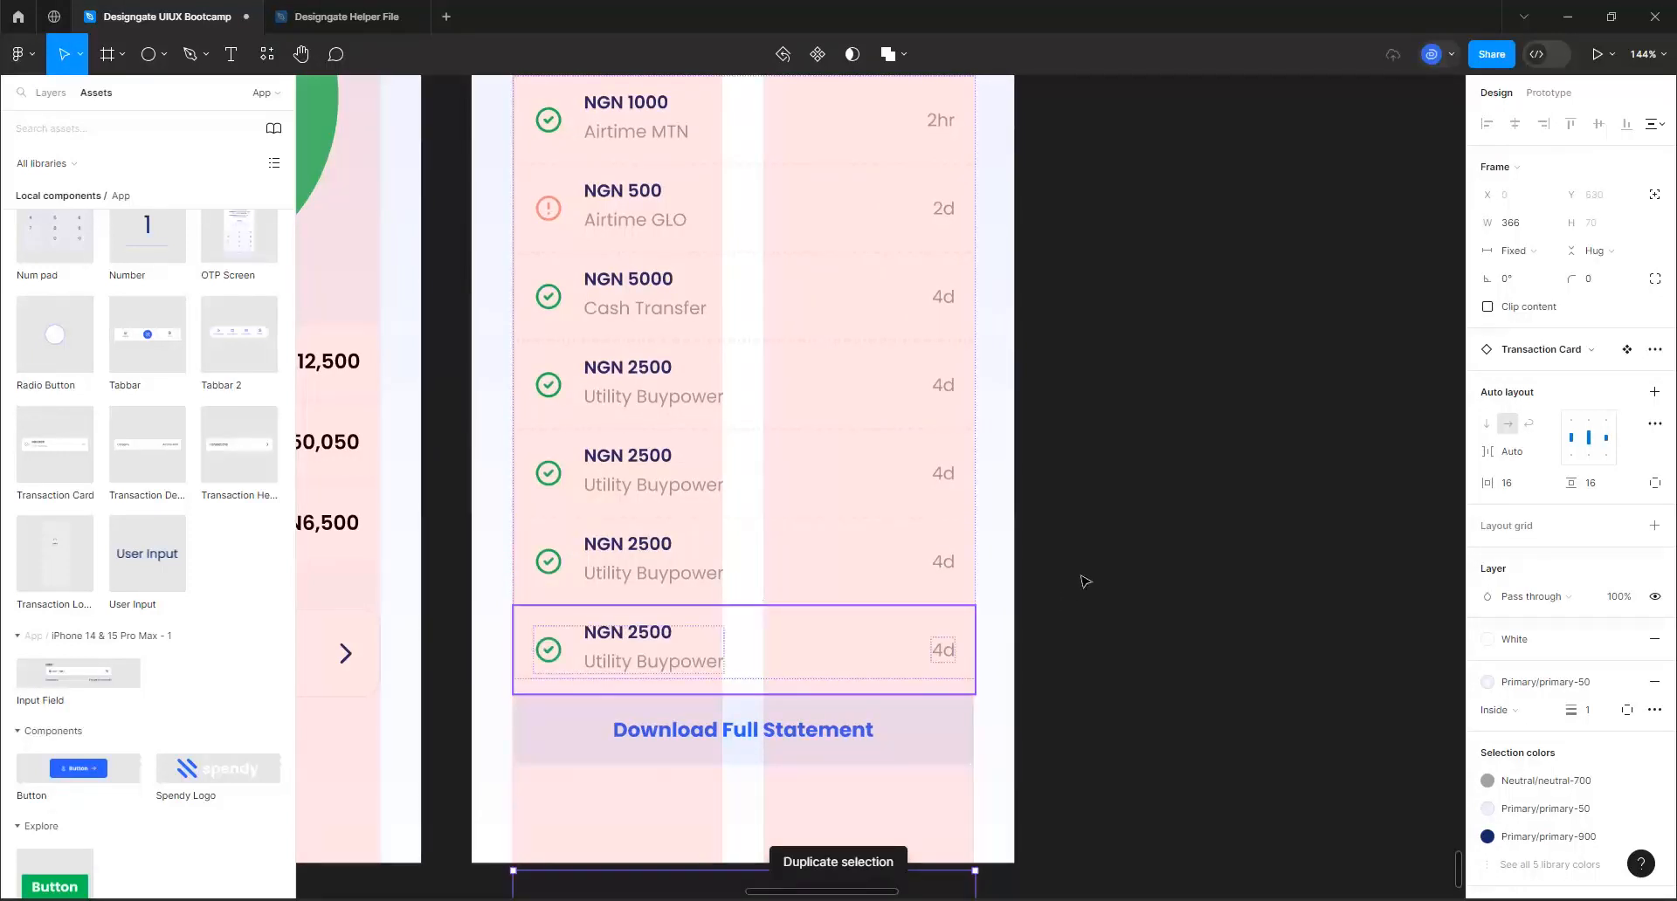
scroll(1092, 568, "down", 2)
left_click(1117, 550)
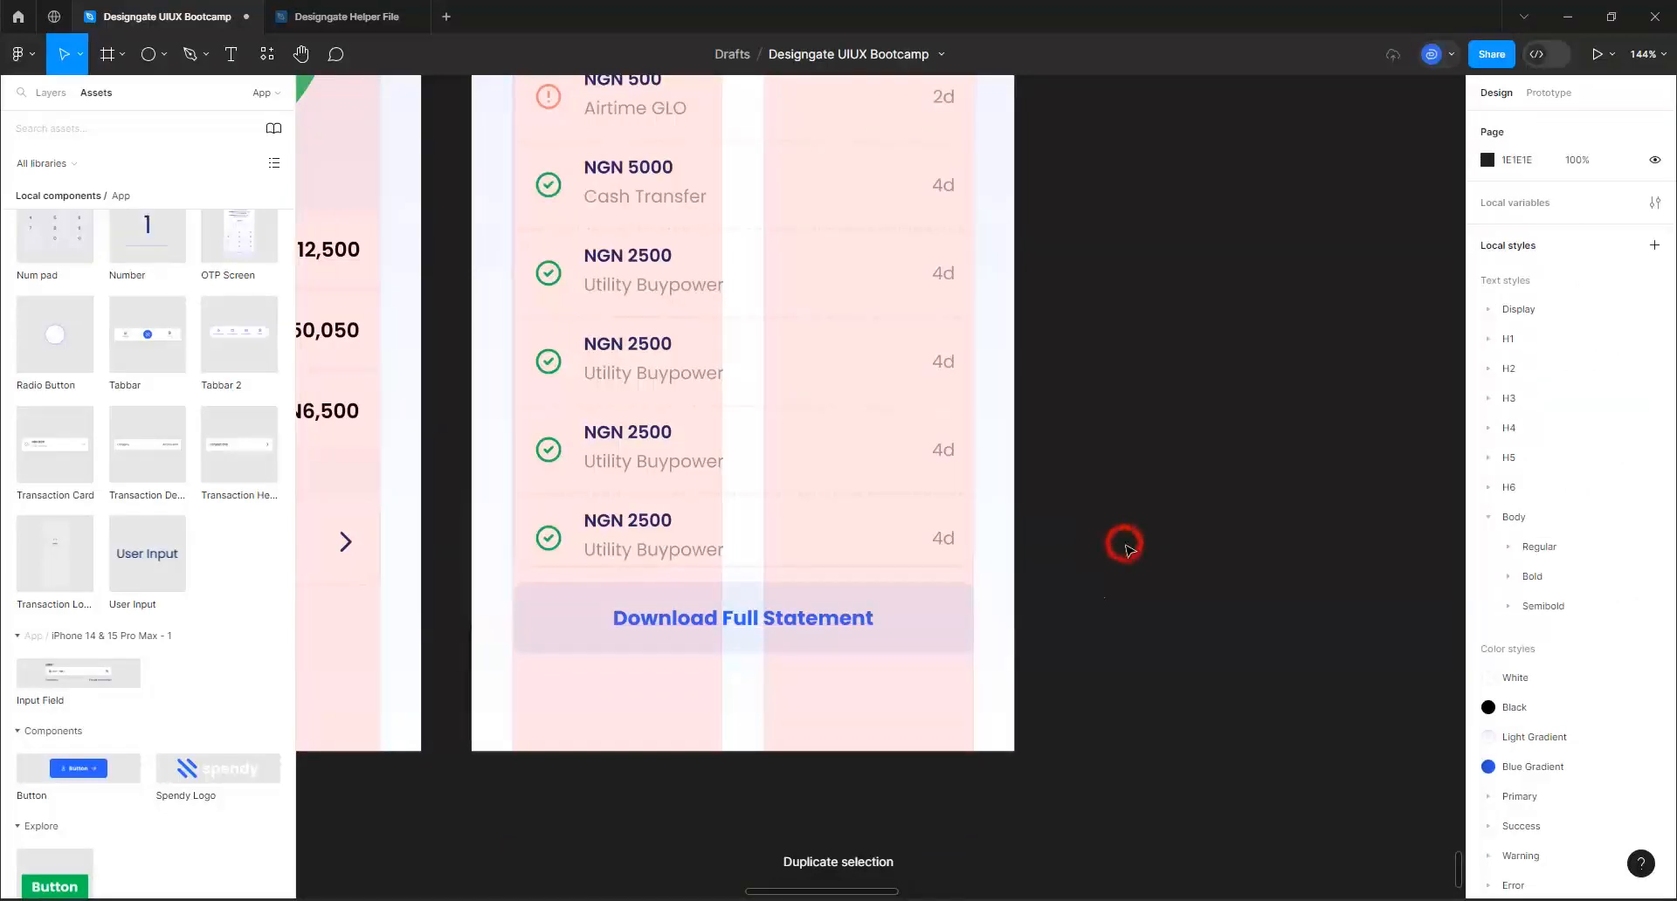
Set the height of the outer Transactions list frame to a fixed 560
left_click(830, 625)
left_click(866, 520)
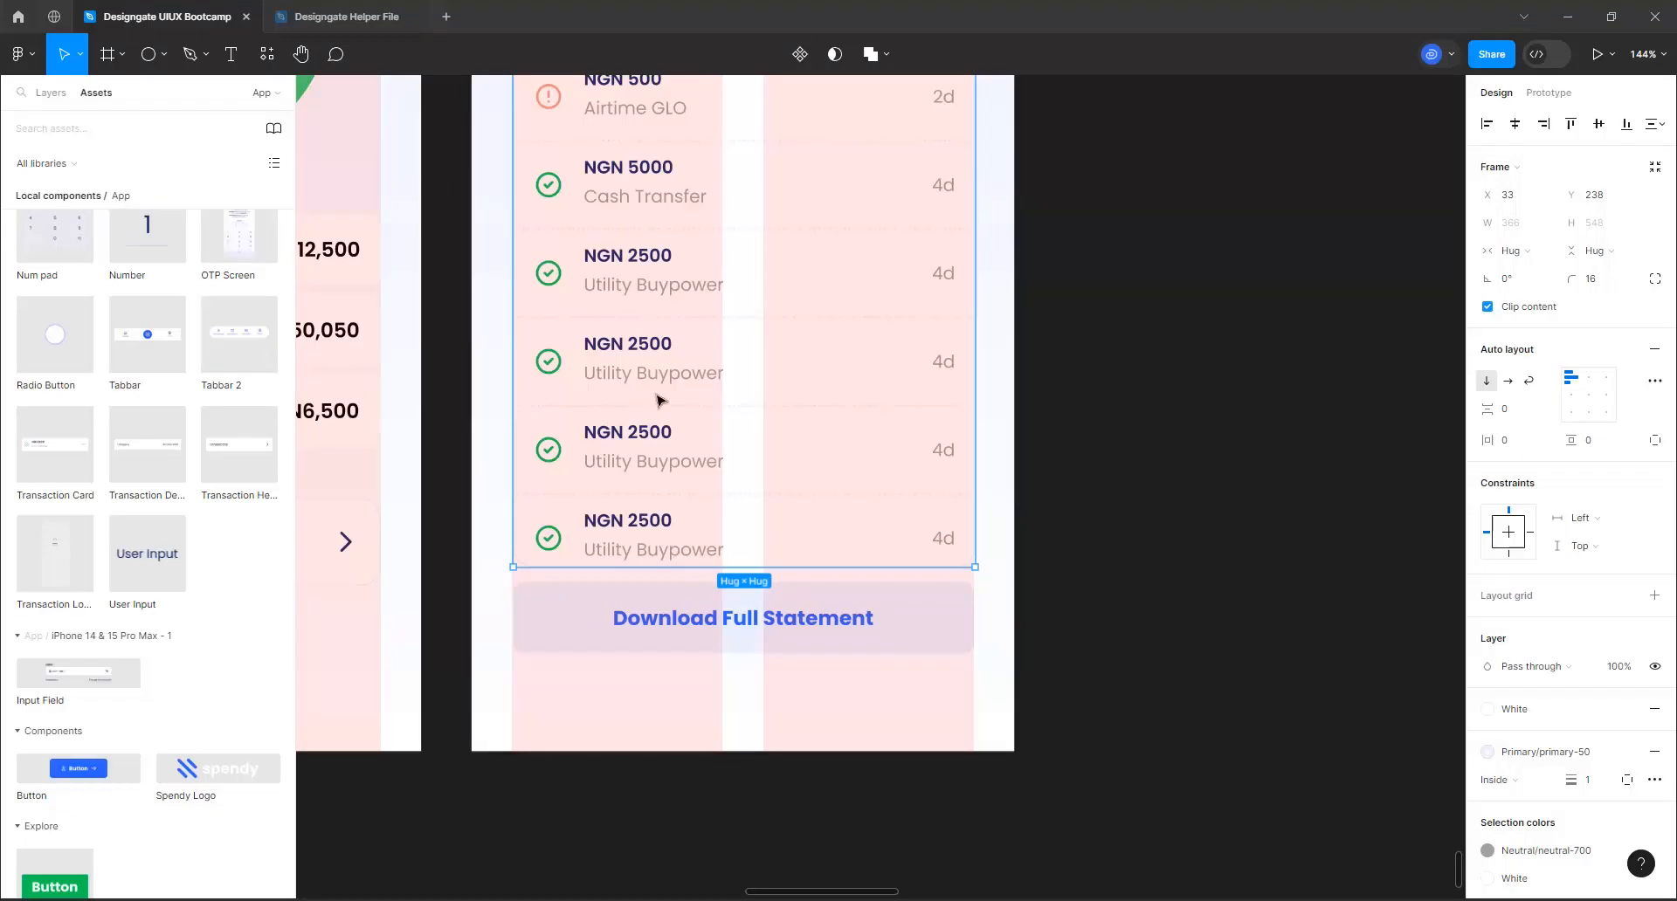
left_click(1621, 191)
left_click(782, 372)
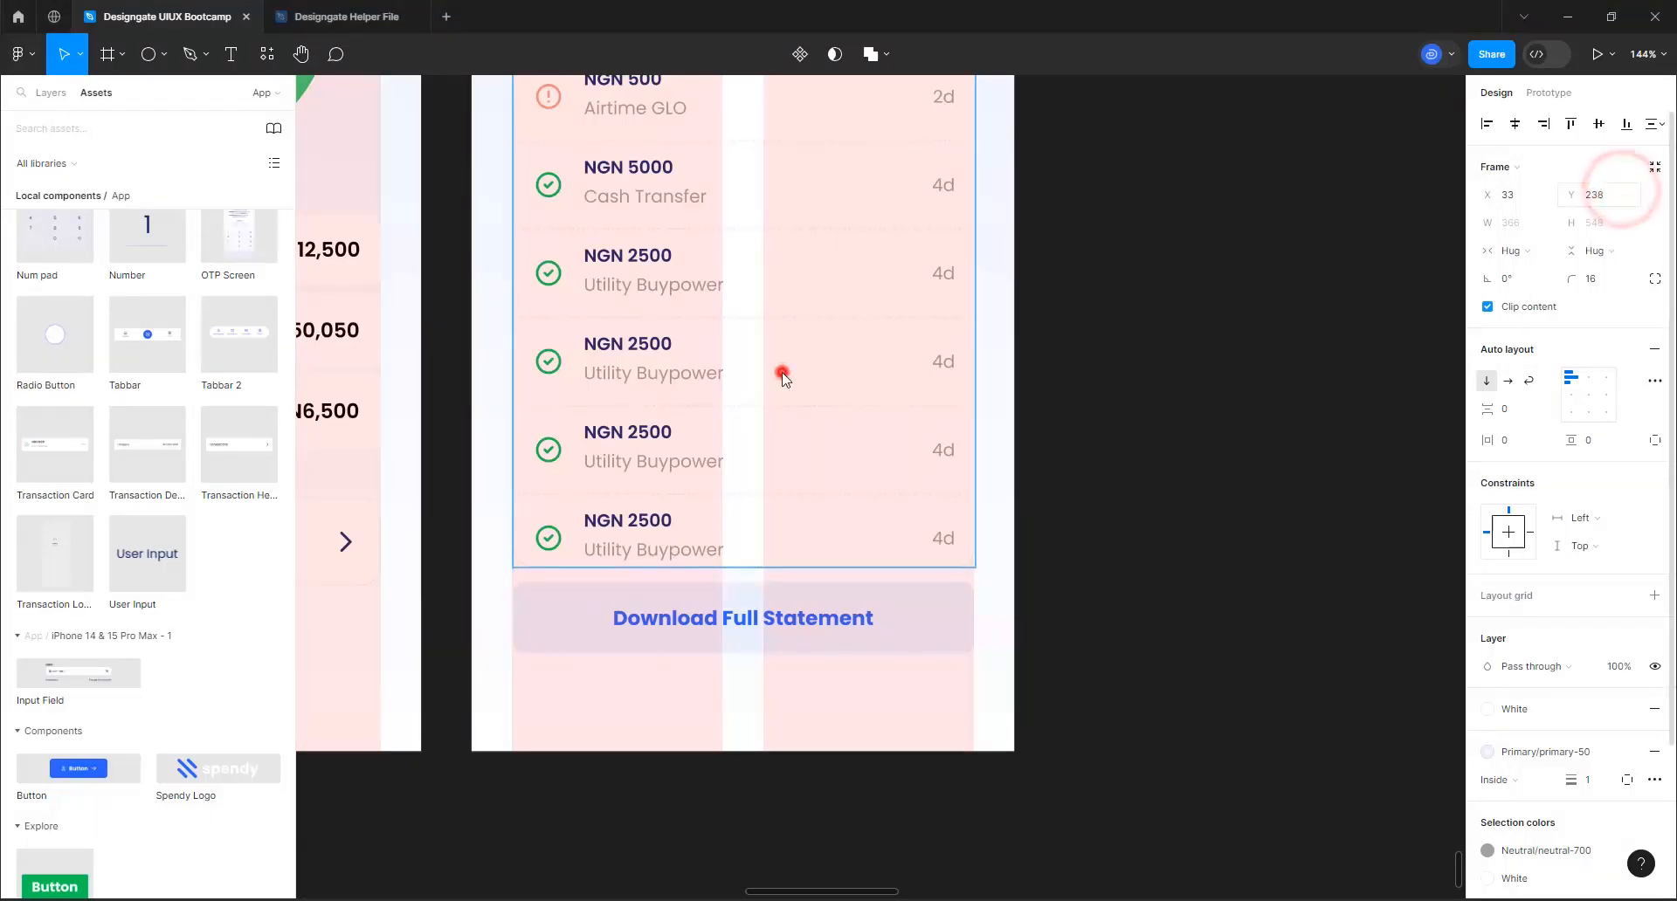
left_click(1601, 229)
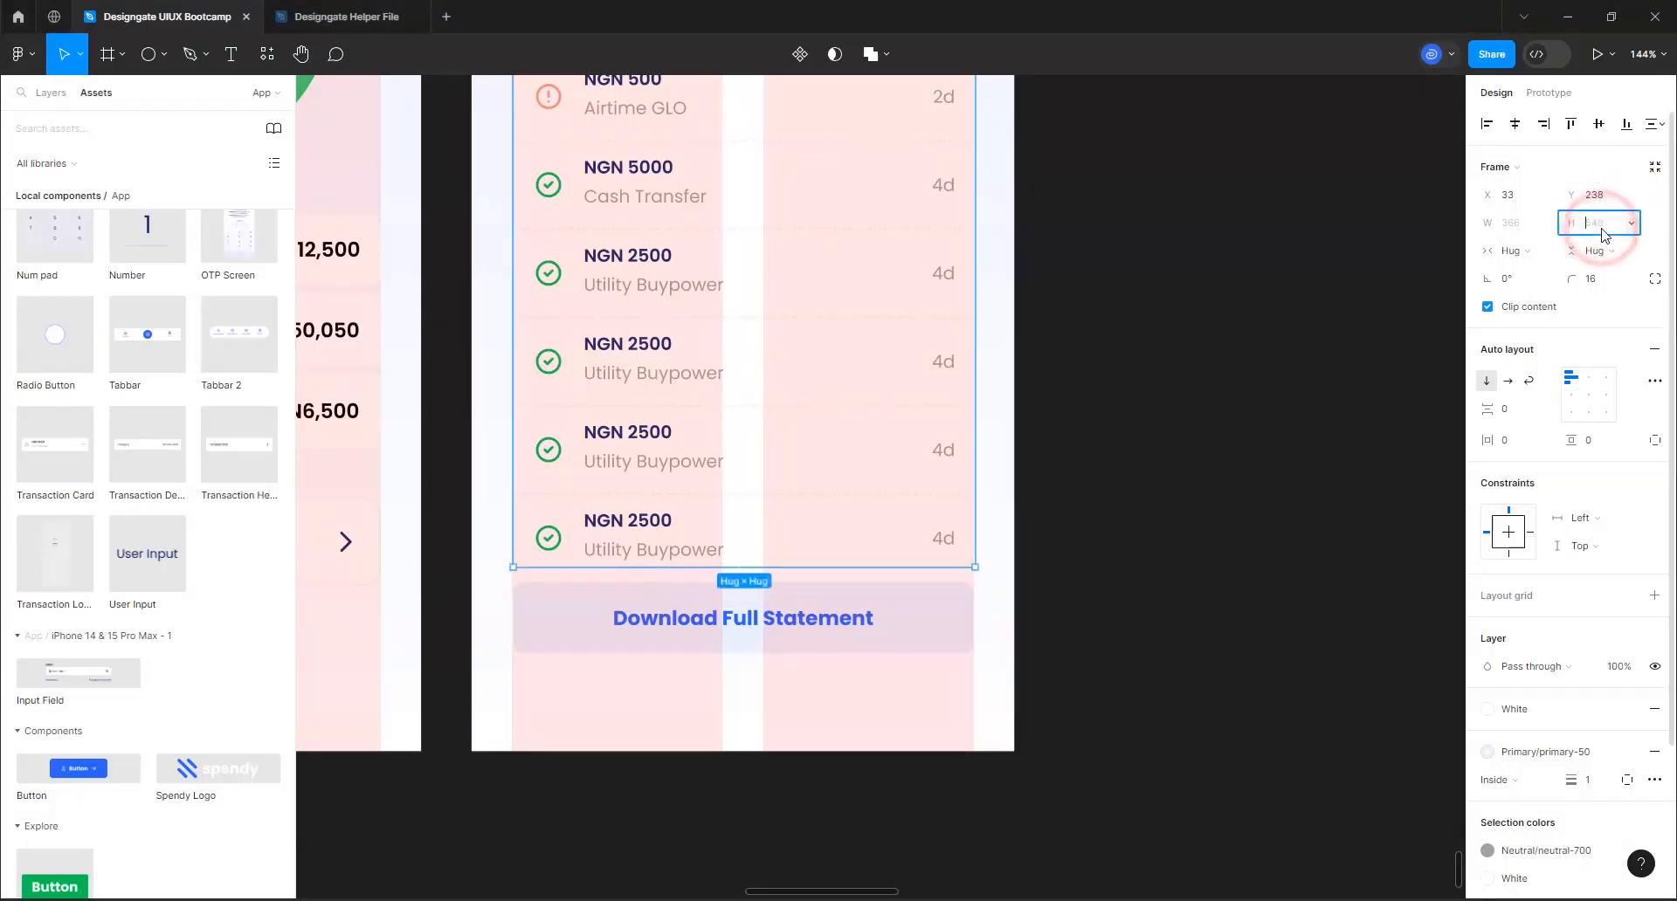
type("560")
key("Return")
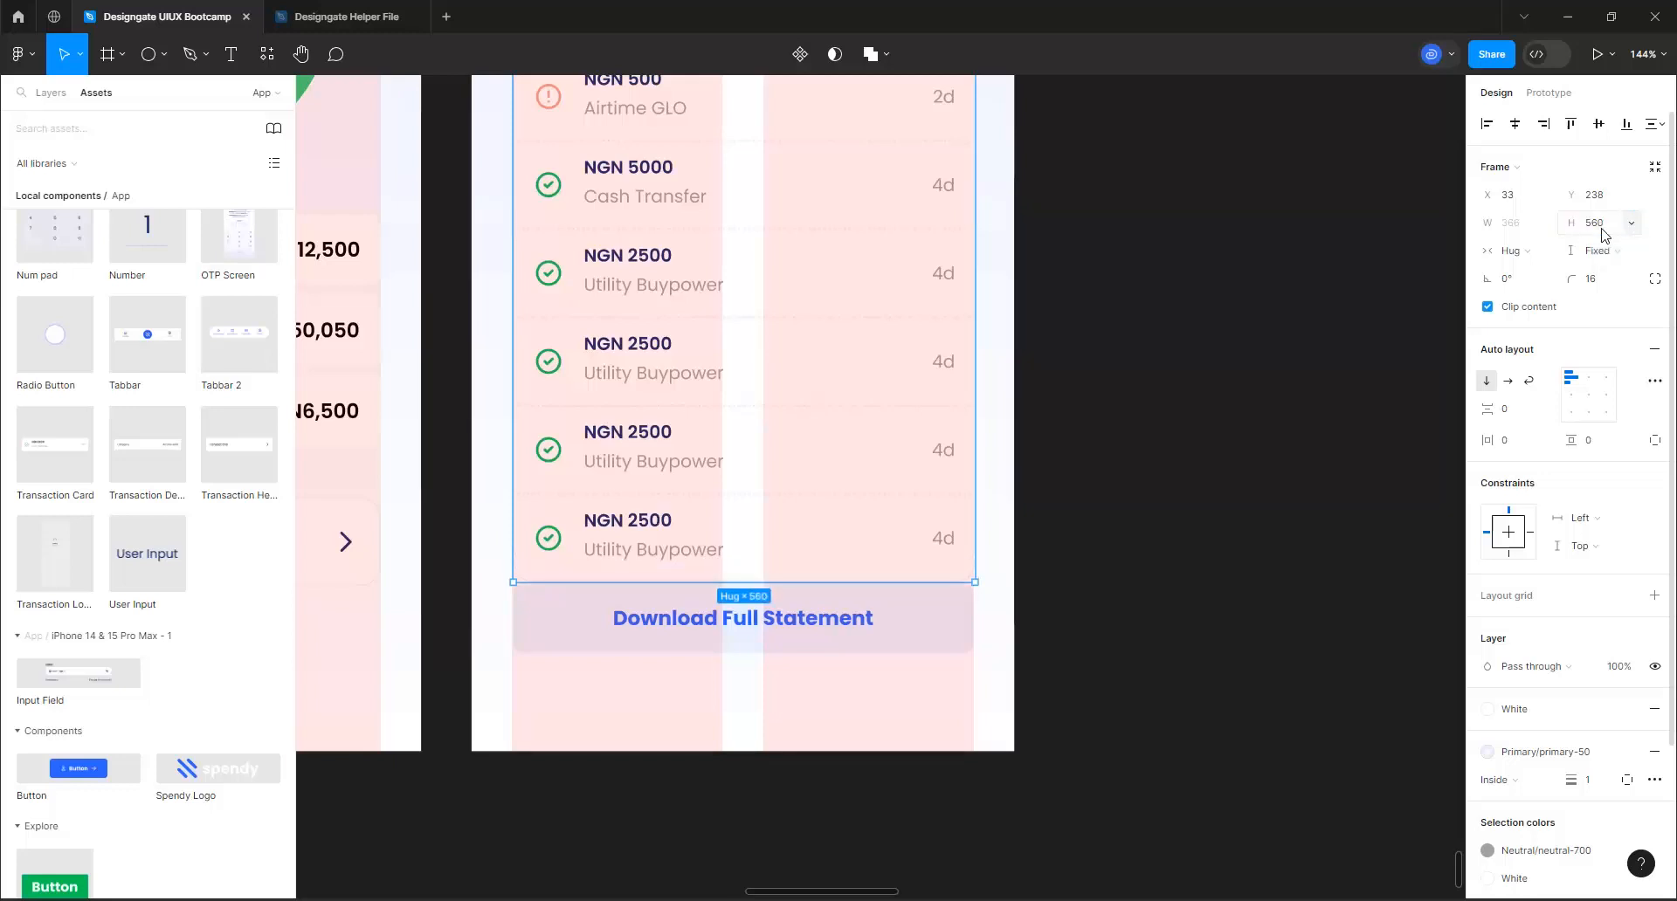
Move the Download Full Statement button down to Y 830, leaving a gap of 32 below the transactions list
left_click(870, 630)
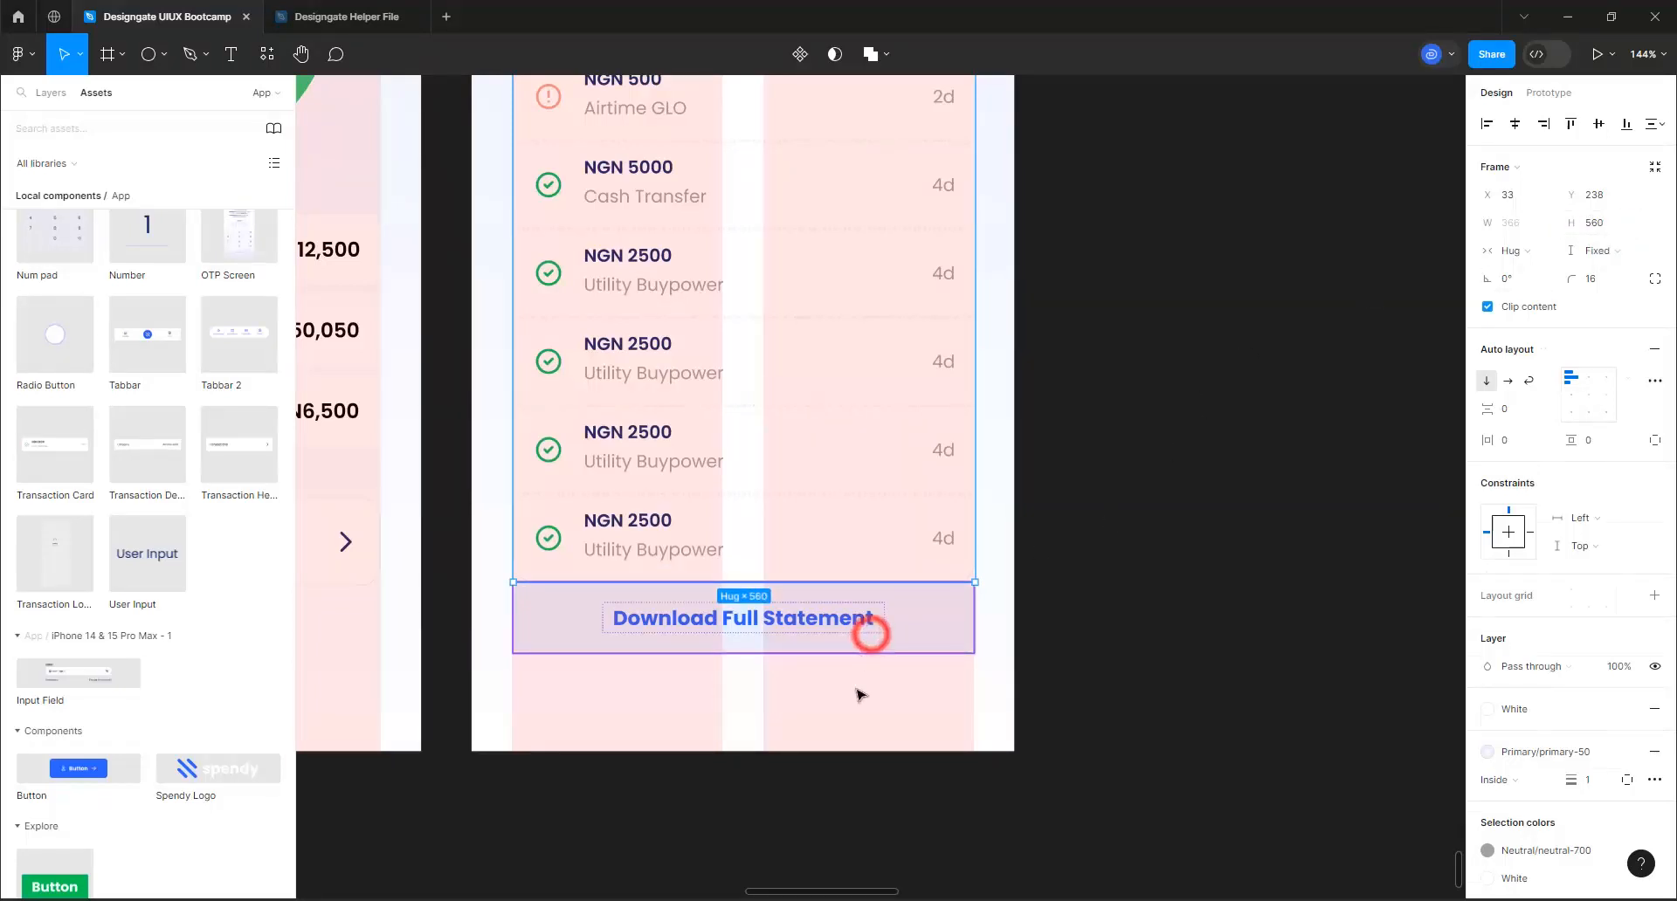
left_click(898, 624)
left_click_drag(898, 624, 902, 655)
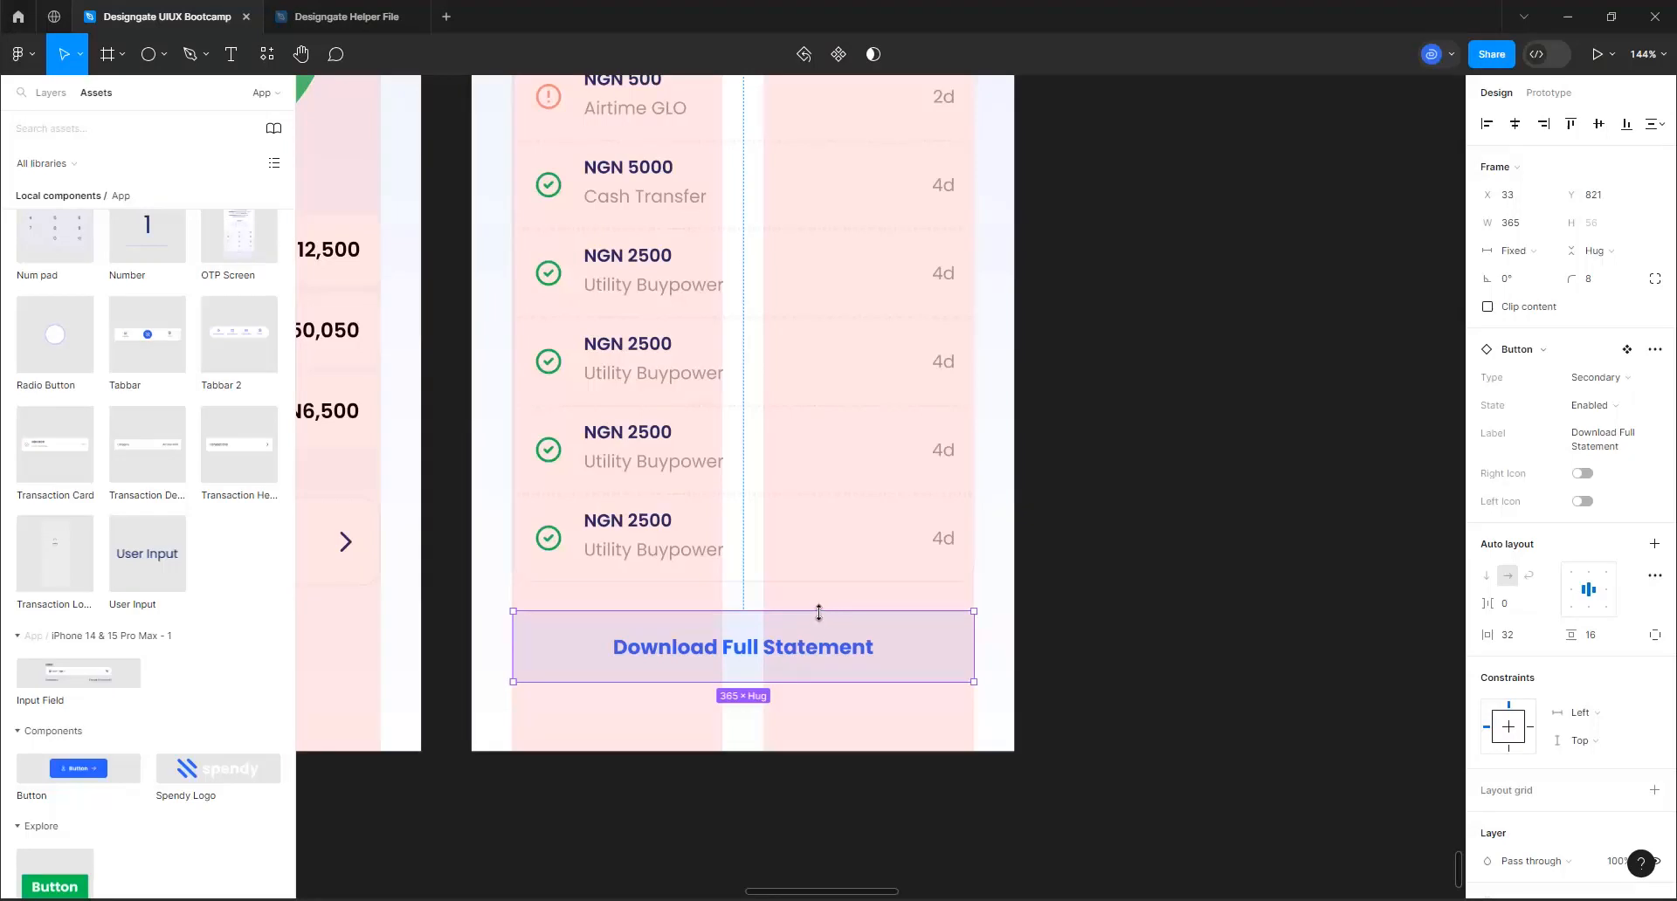
key("alt")
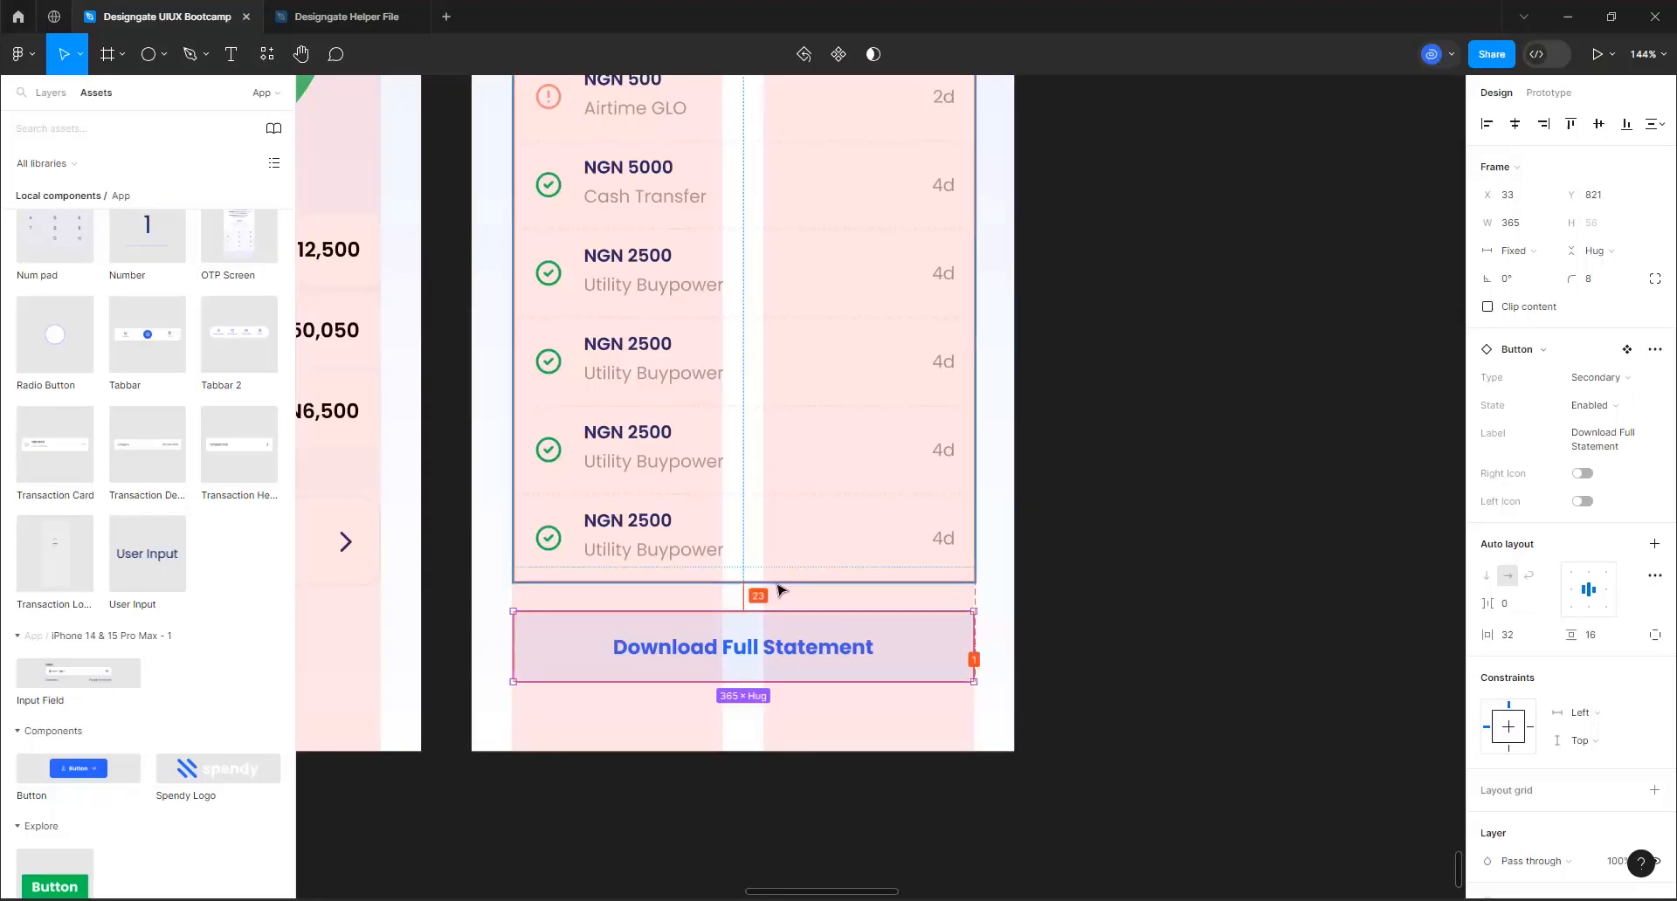
key("Down")
key("Down")
key("Down")
key("Down")
key("Down")
key("Down")
key("Down")
key("Down")
key("Down")
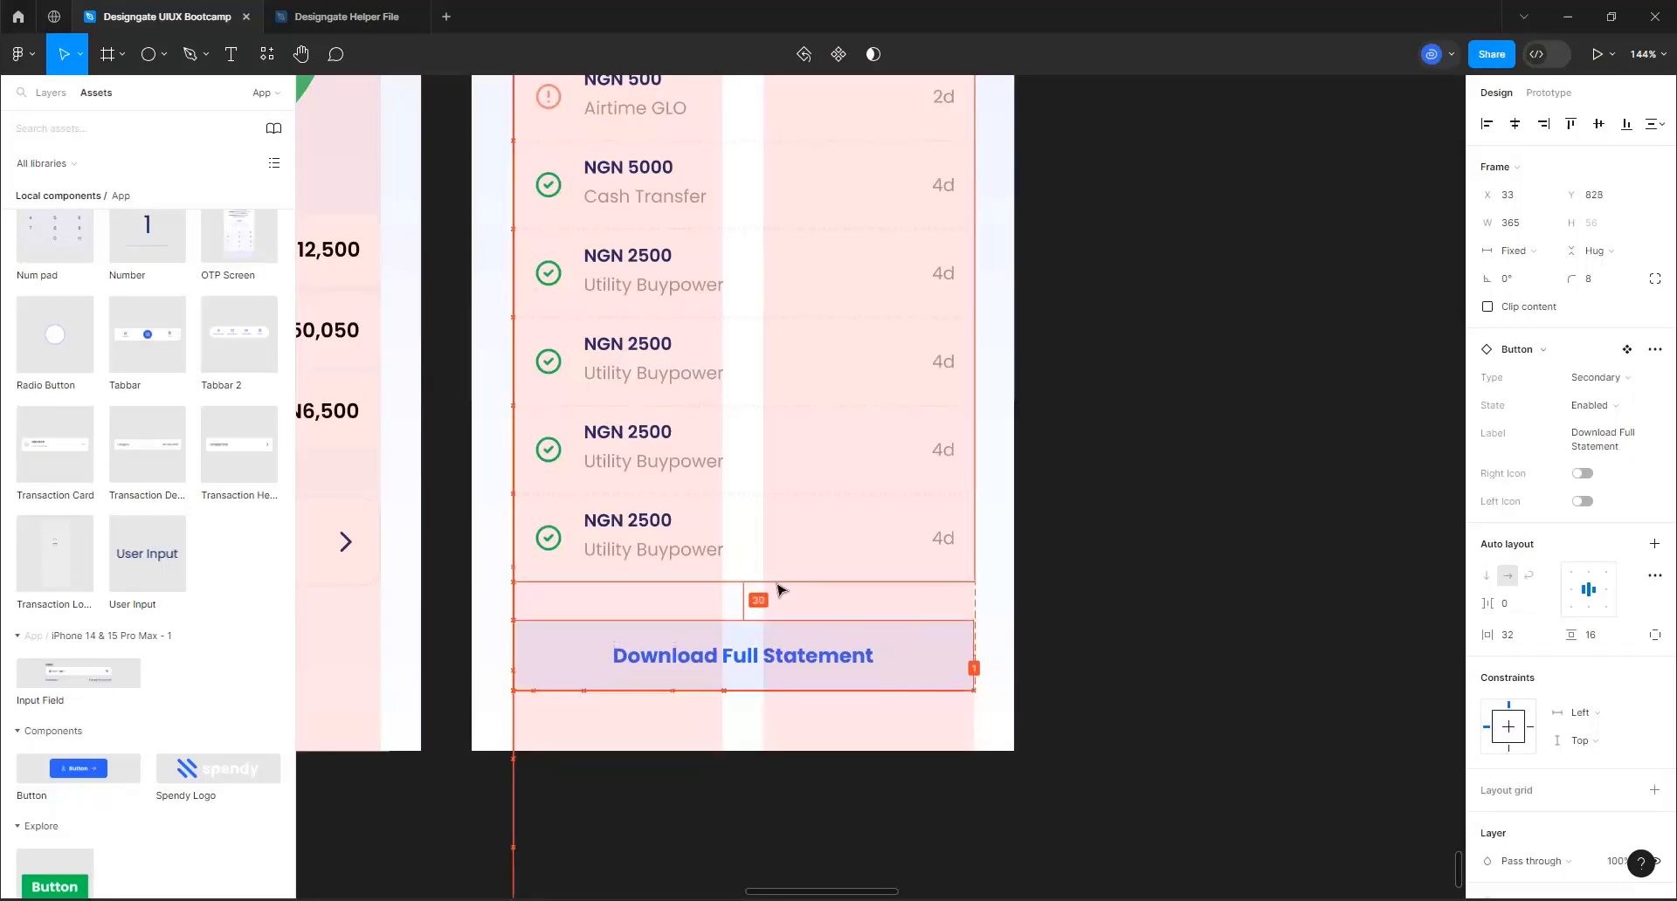
key("Down")
key("Up")
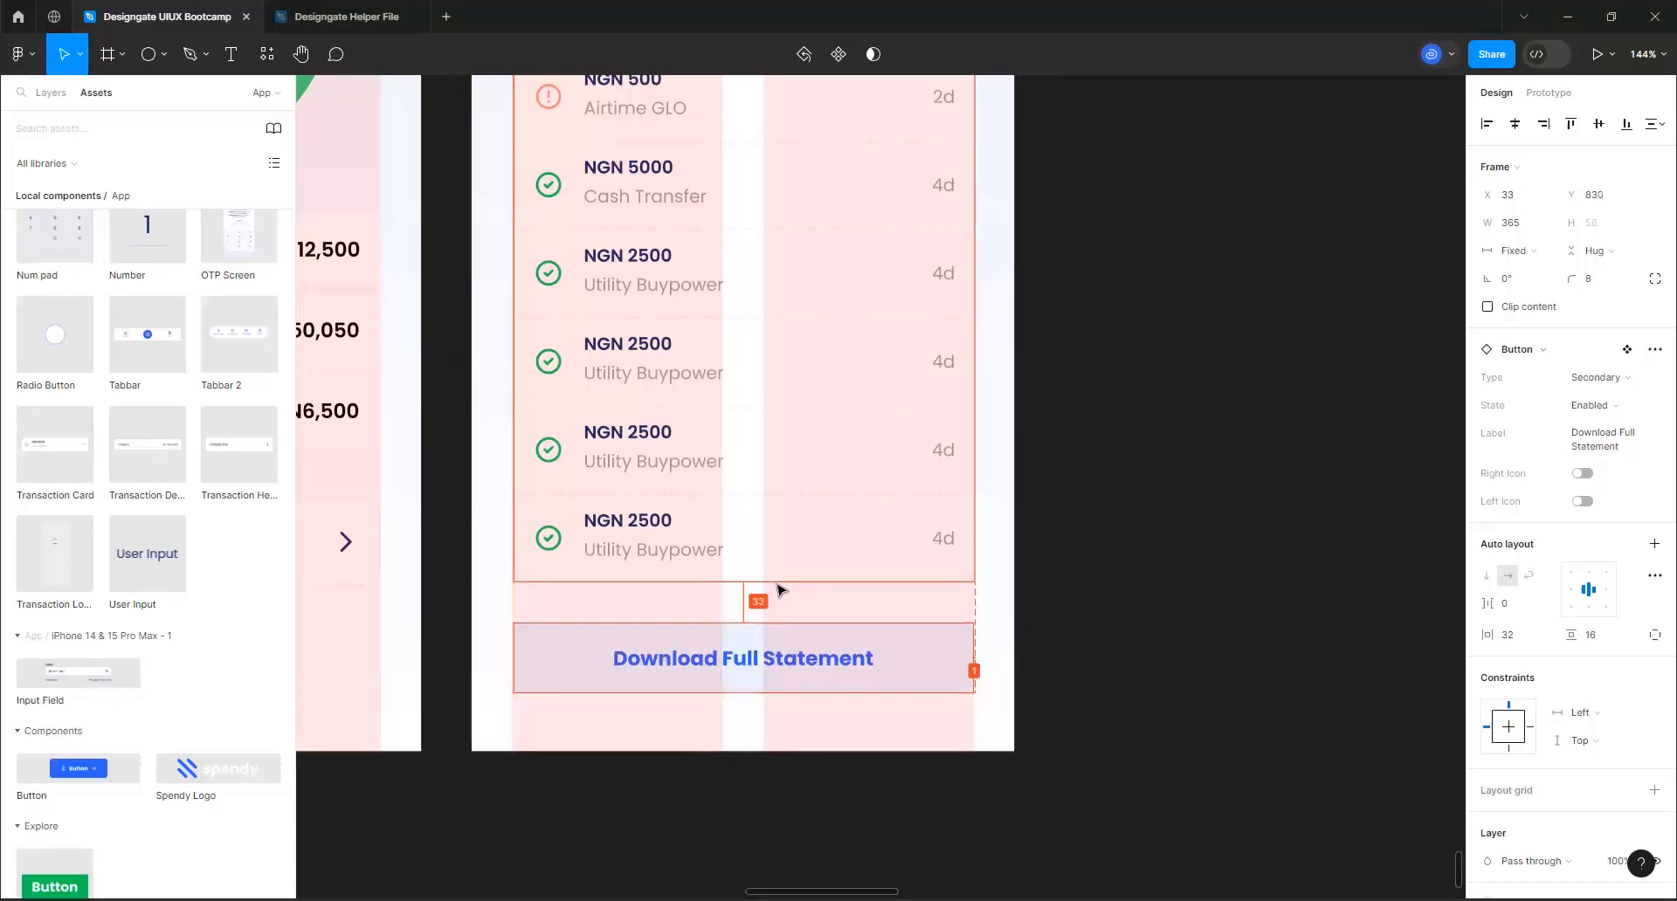
Hide the FFFFFF fill of the Transaction Summary screen's frame
scroll(901, 733, "down", 6)
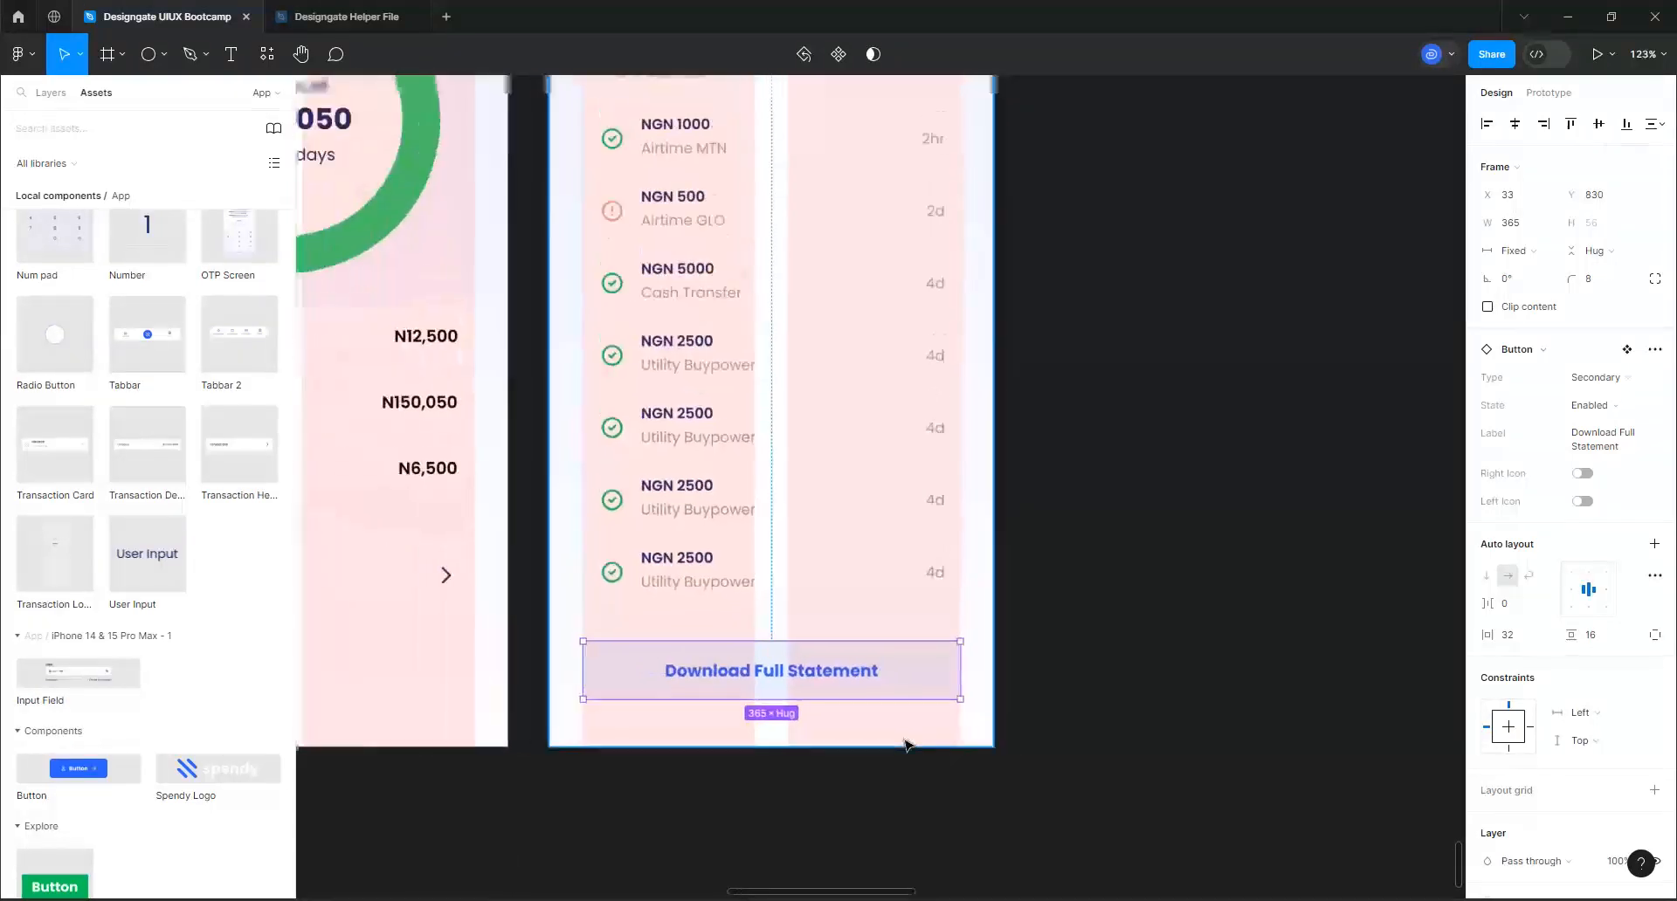
scroll(905, 744, "down", 3)
scroll(767, 486, "up", 2)
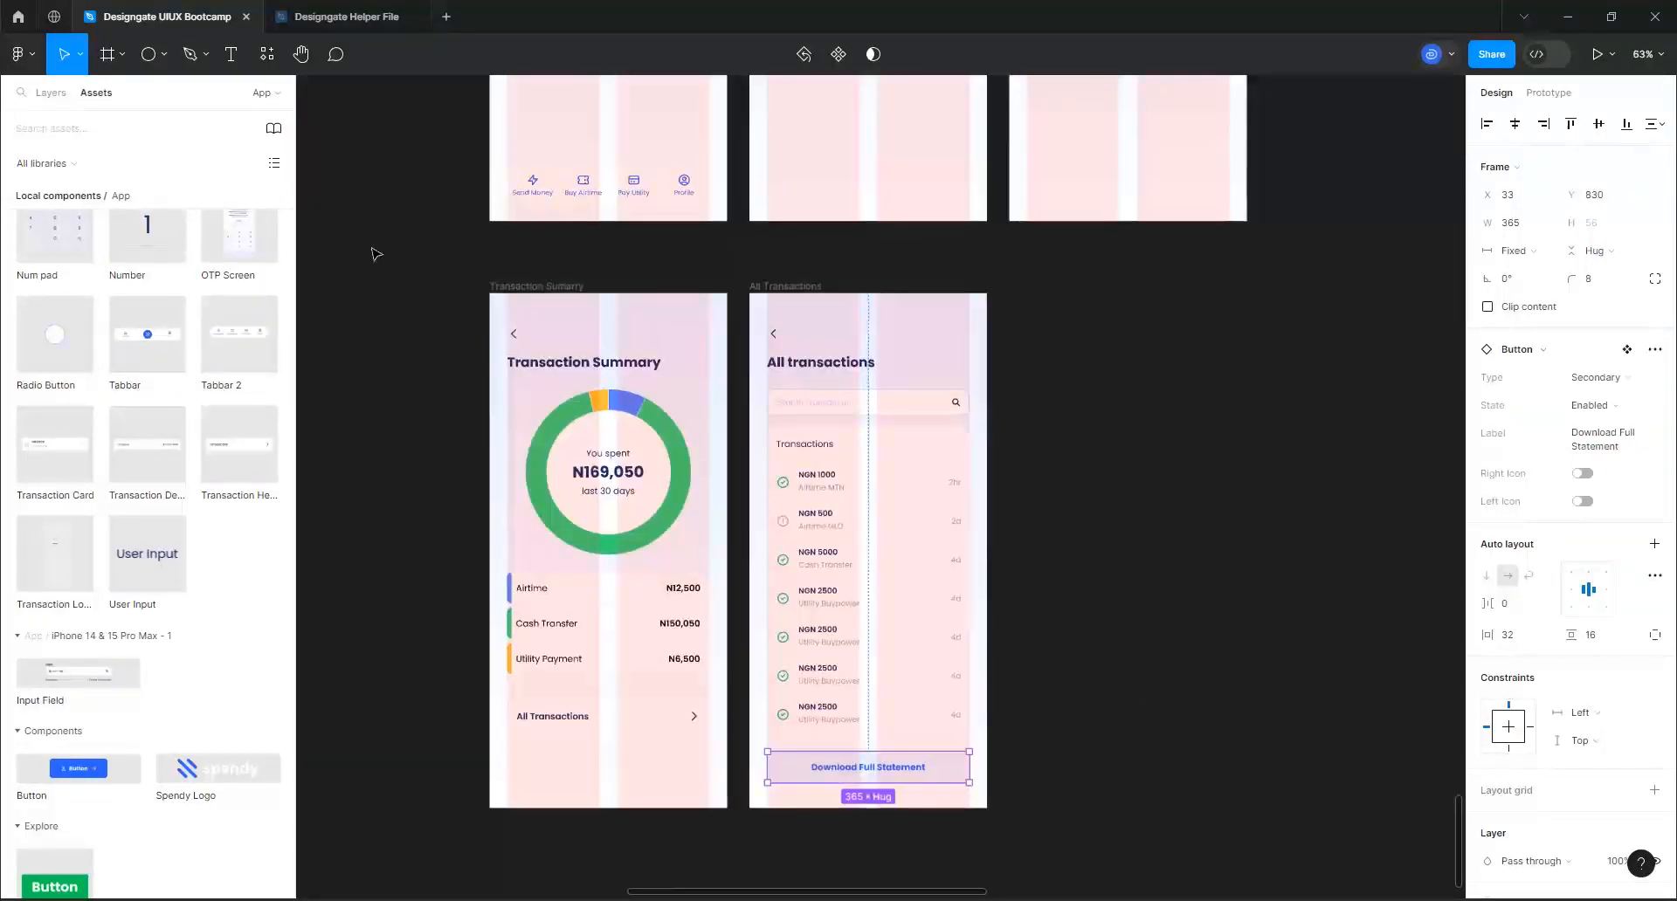
left_click(552, 286)
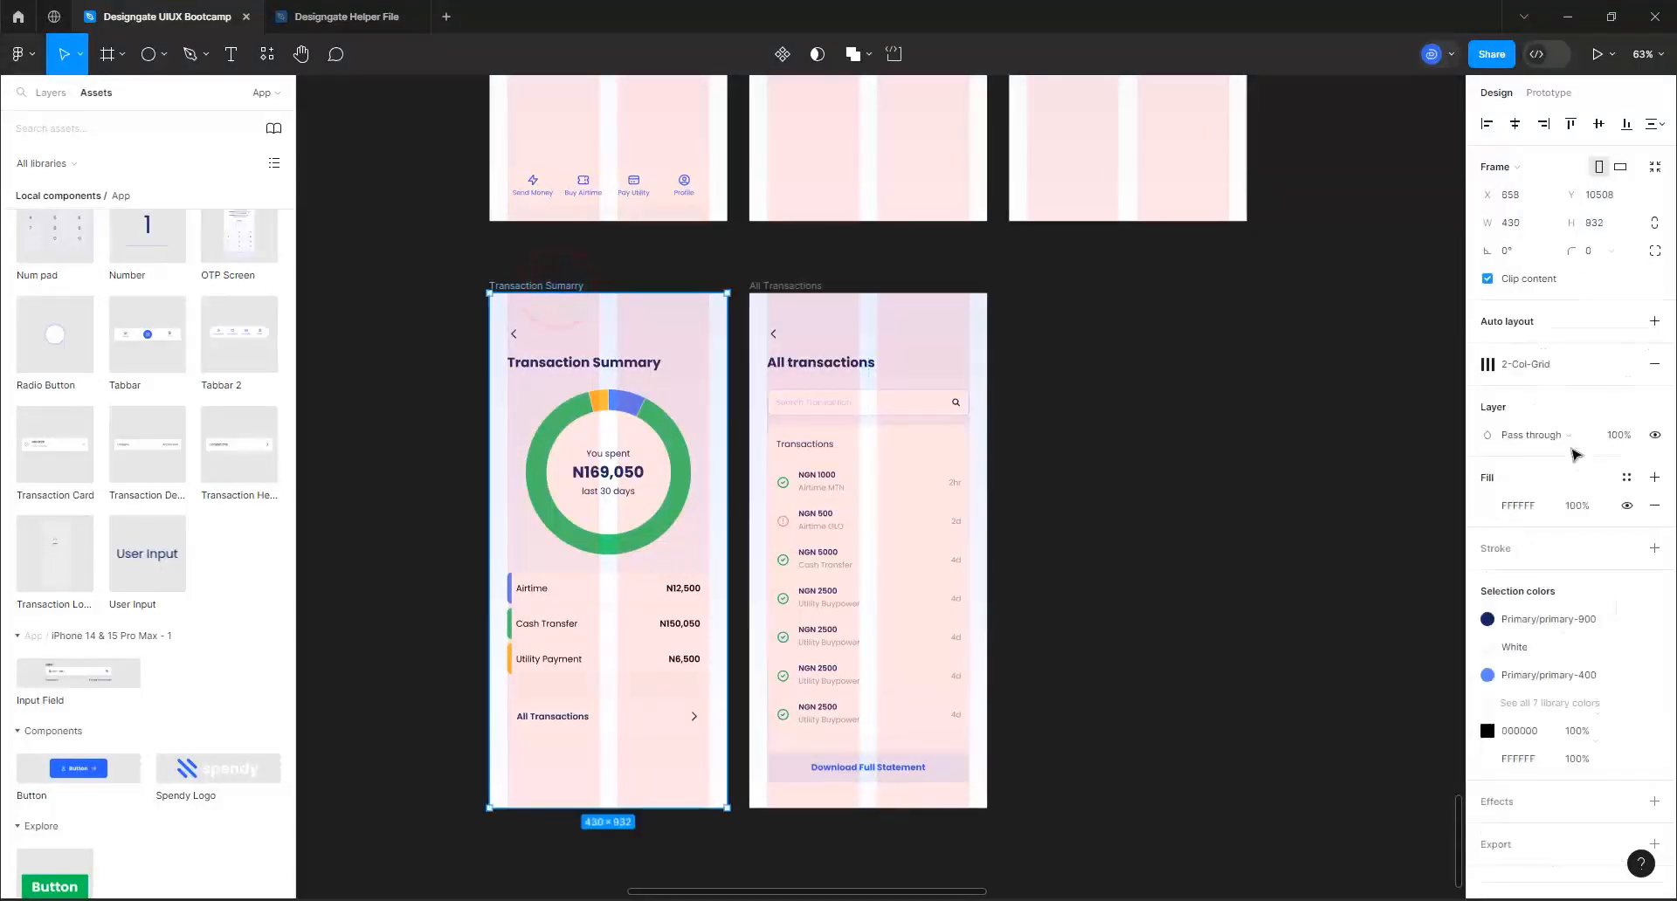
left_click(1626, 505)
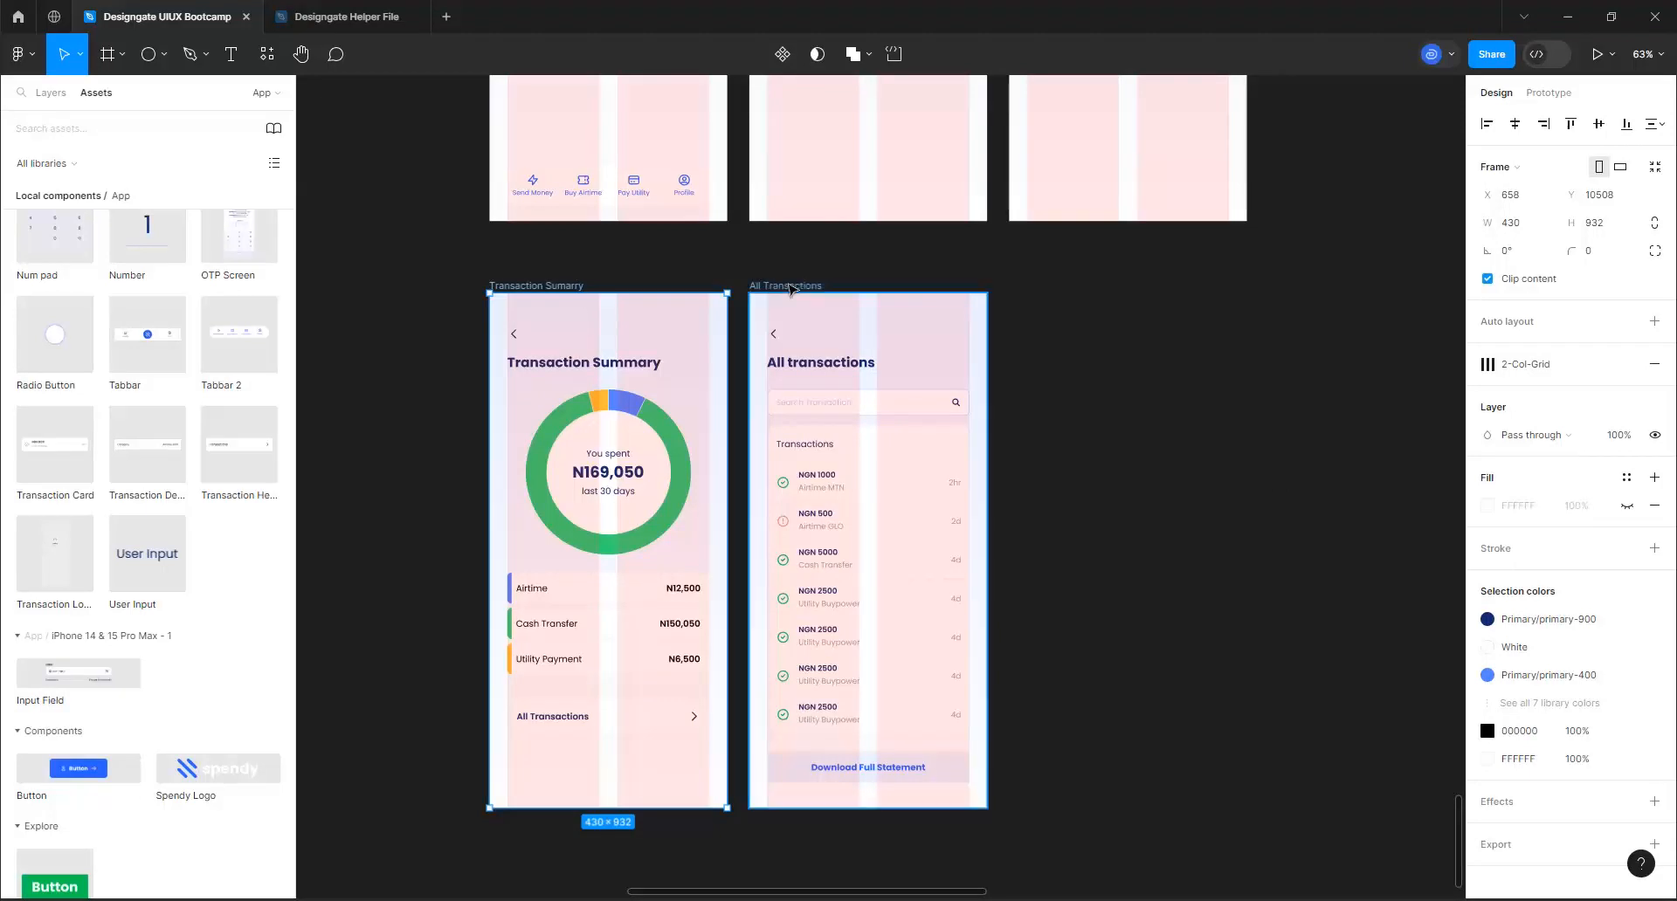
Select the All Transactions frame and hide the layout grids on all screens
left_click(788, 286)
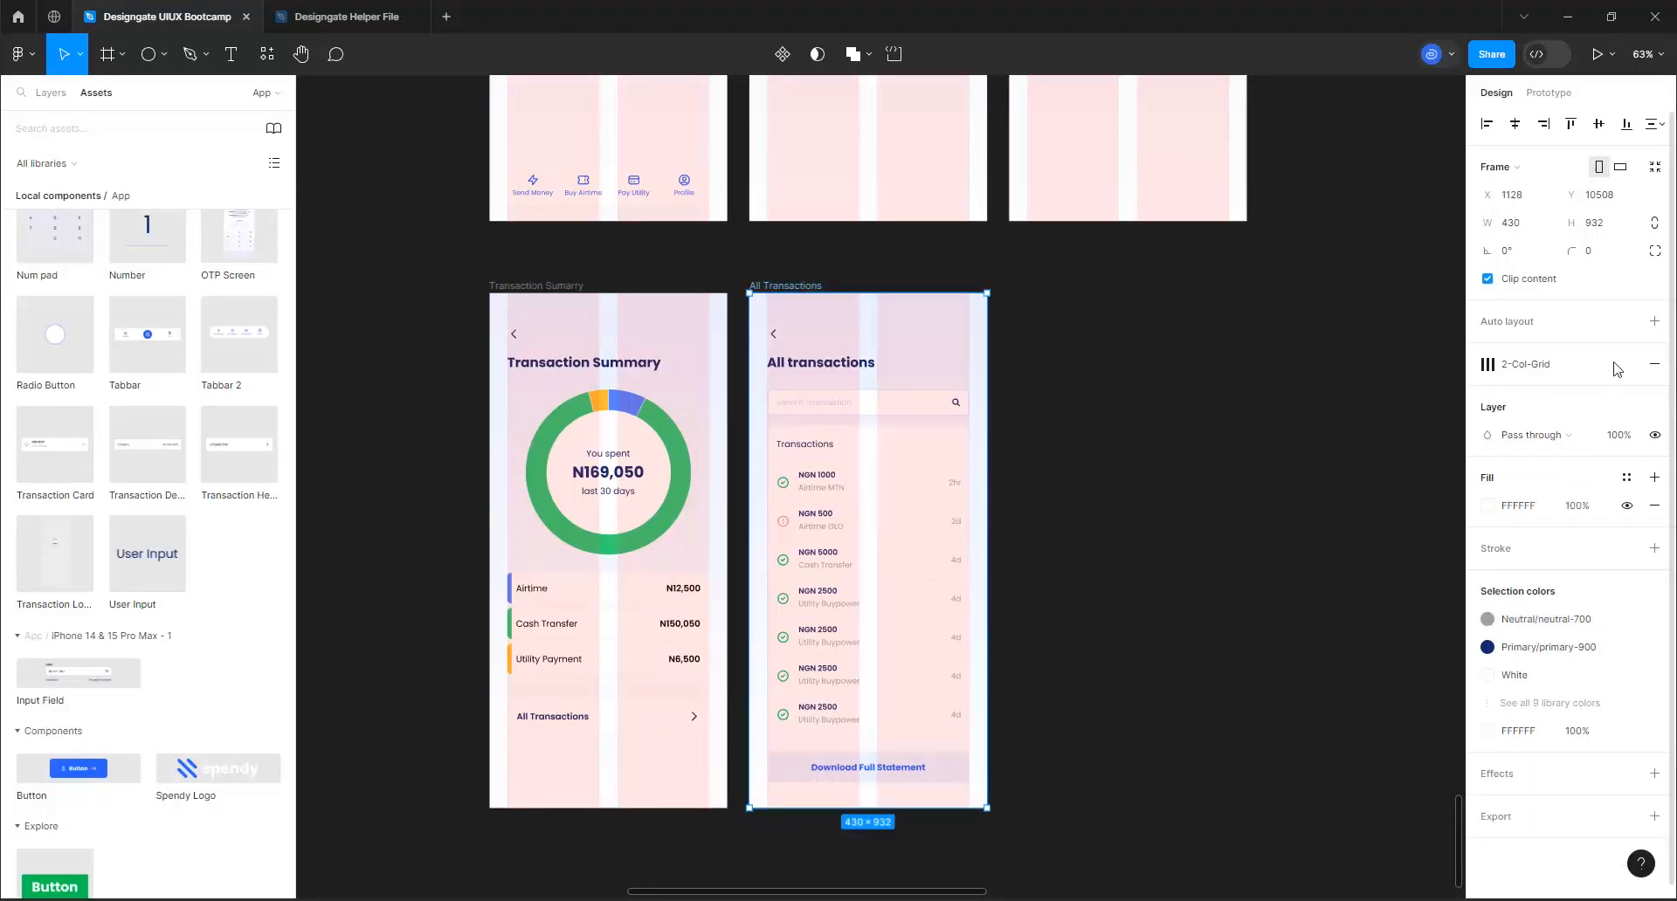
left_click(1588, 363)
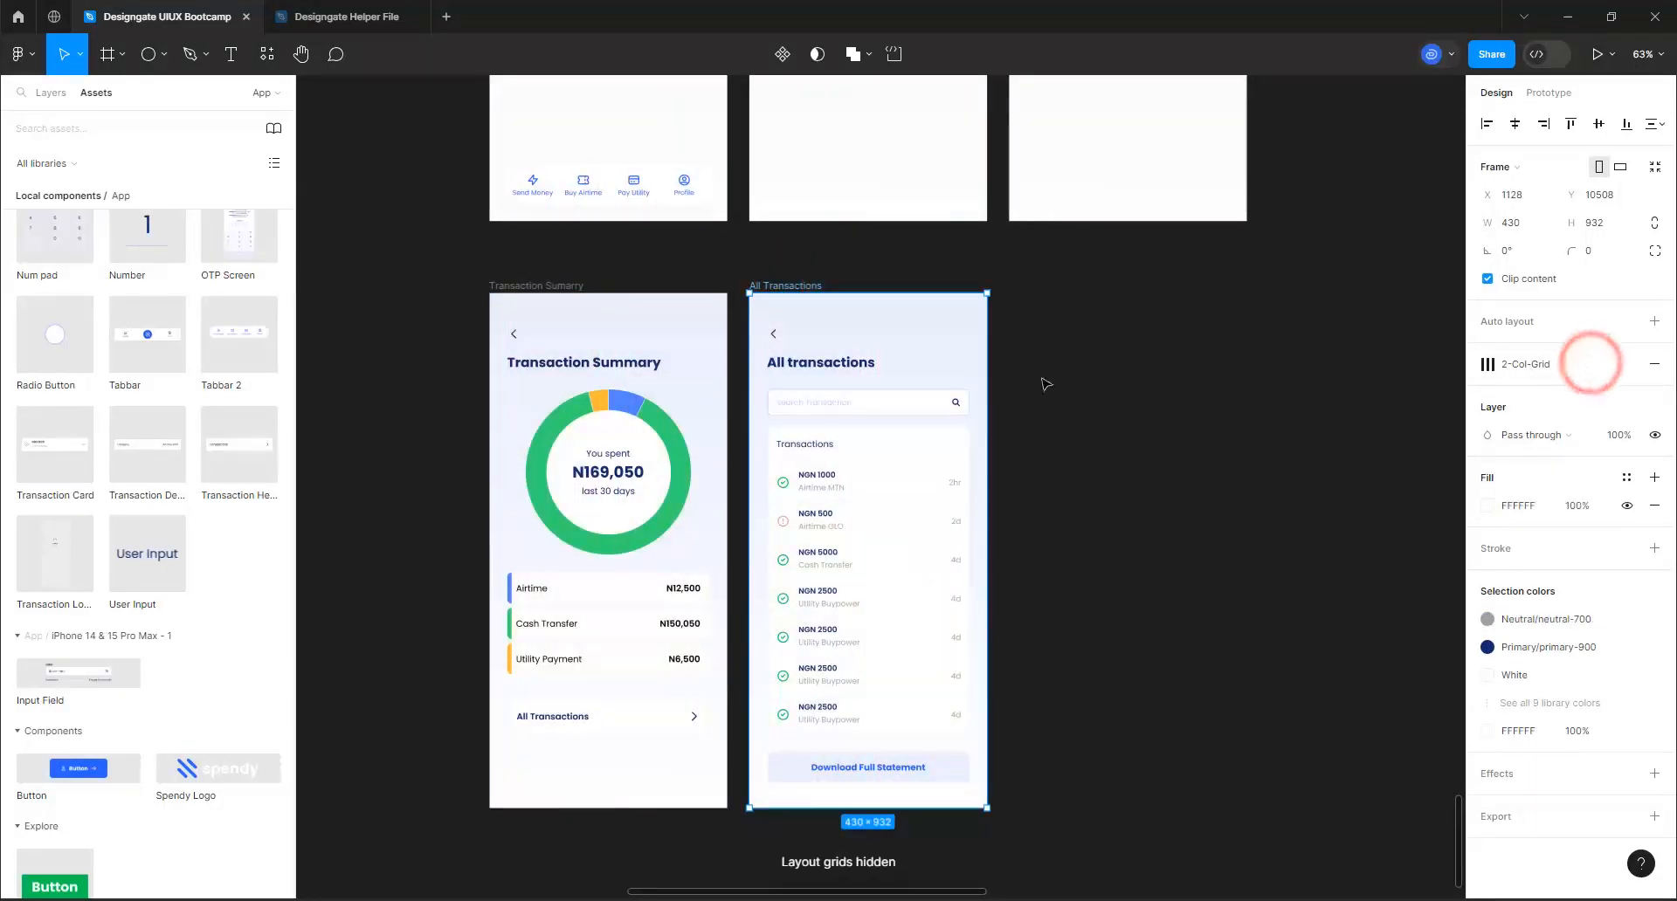
left_click(1083, 438)
Examine the Transaction Summary and All Transactions screens without grids, alongside the profile and password screens, and check both frames' properties
scroll(515, 664, "down", 3)
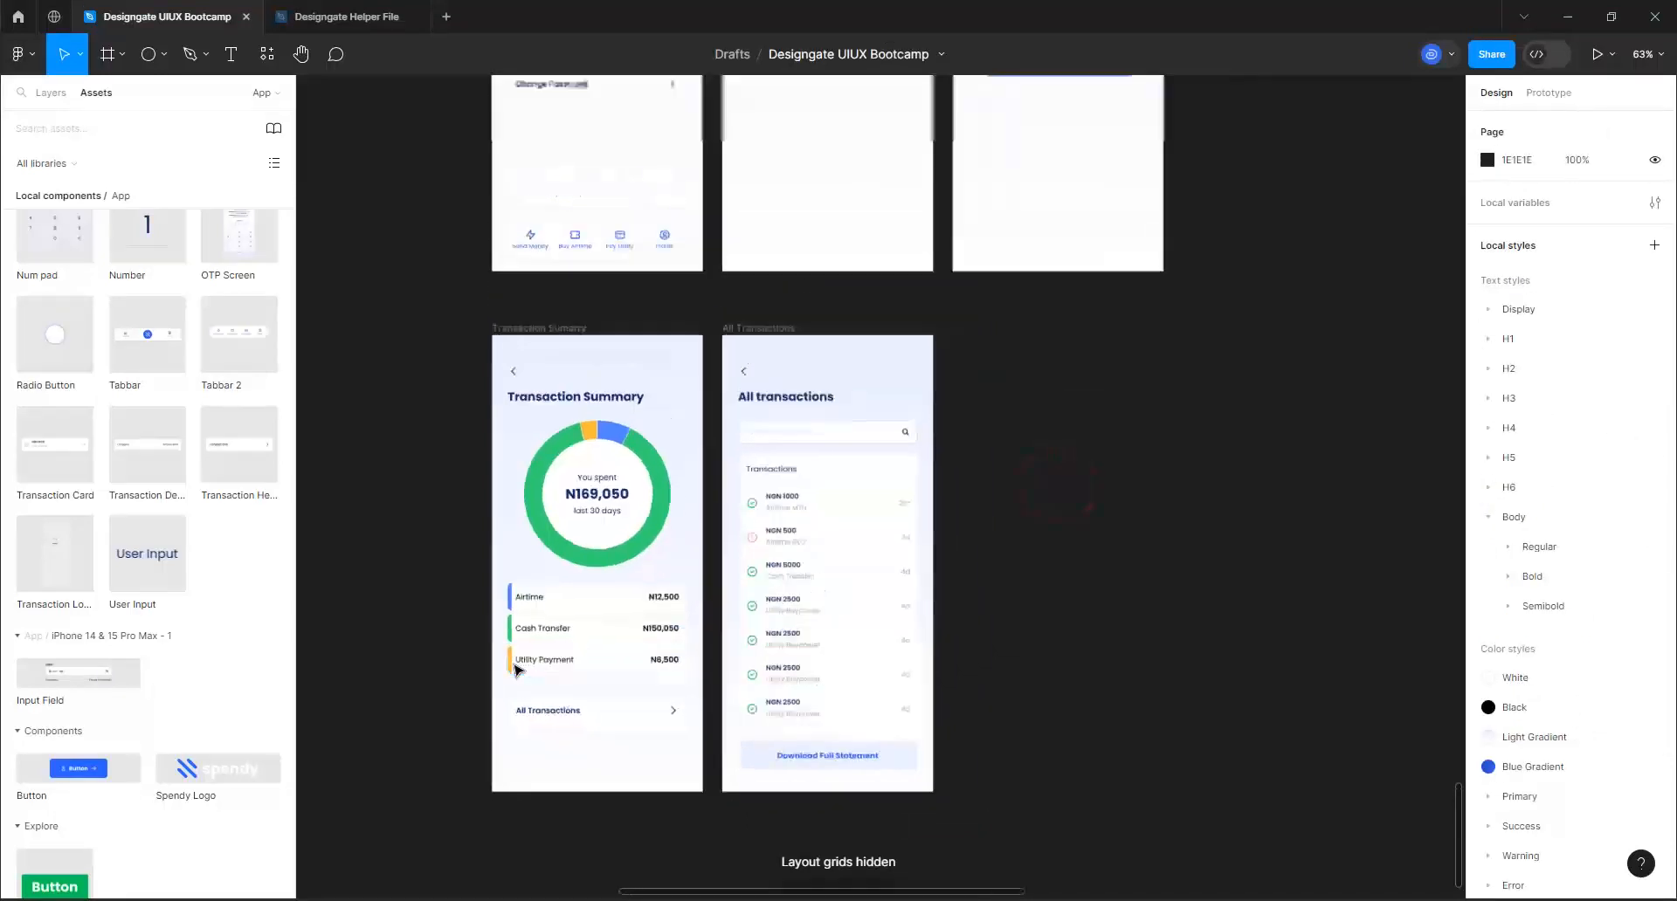
scroll(515, 669, "down", 3)
scroll(603, 315, "up", 3)
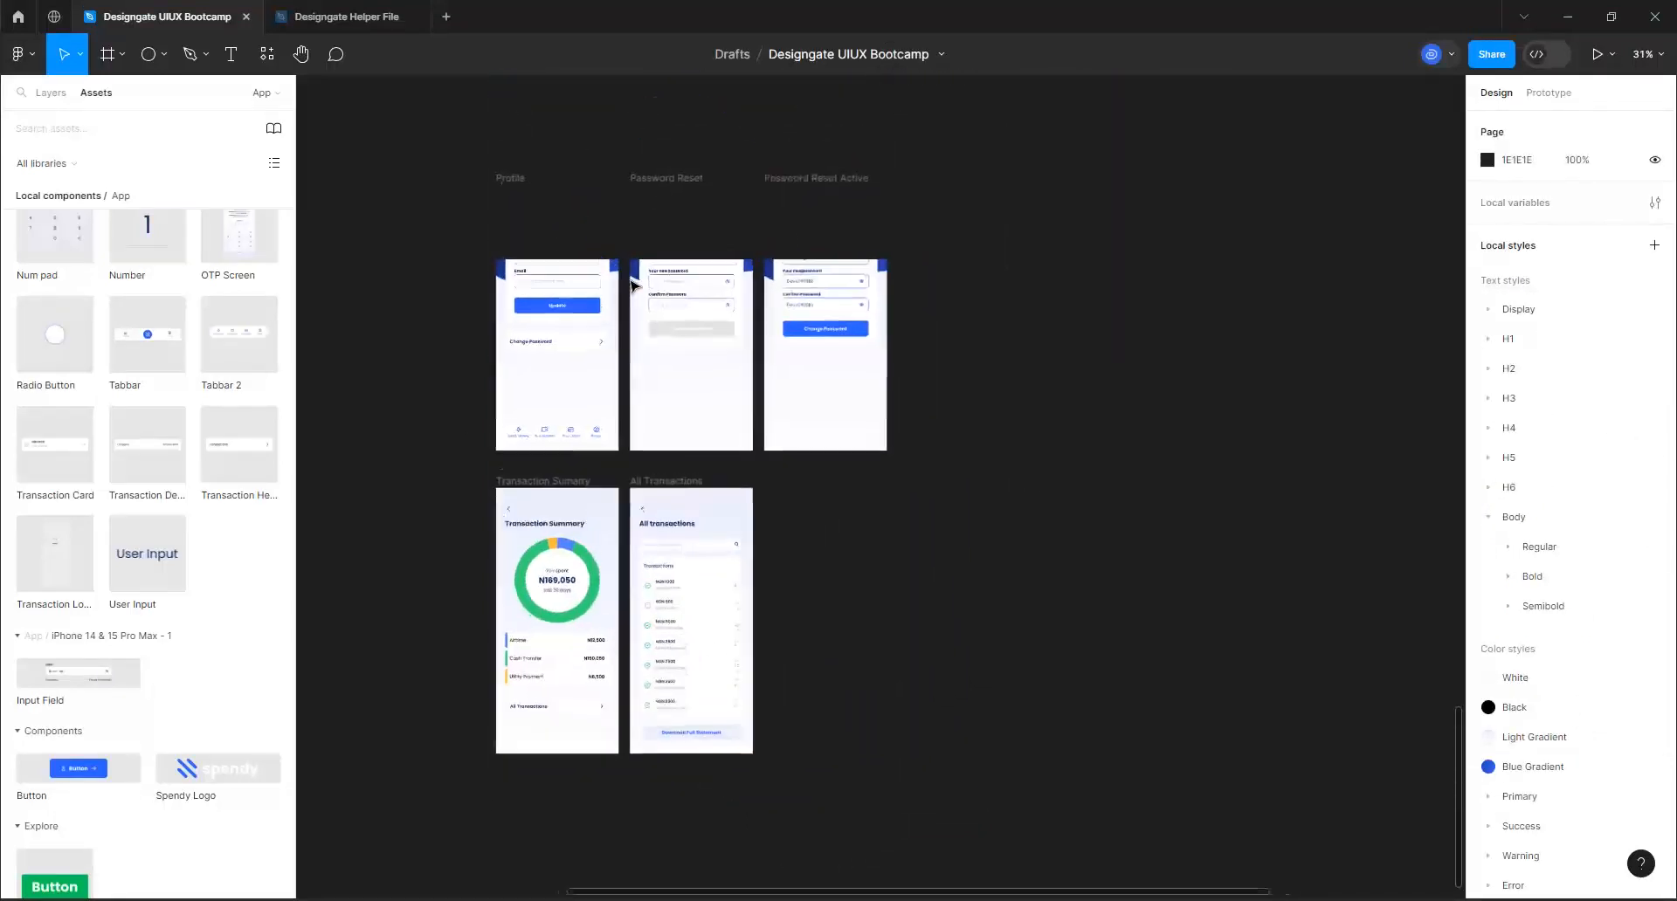
scroll(660, 349, "up", 2)
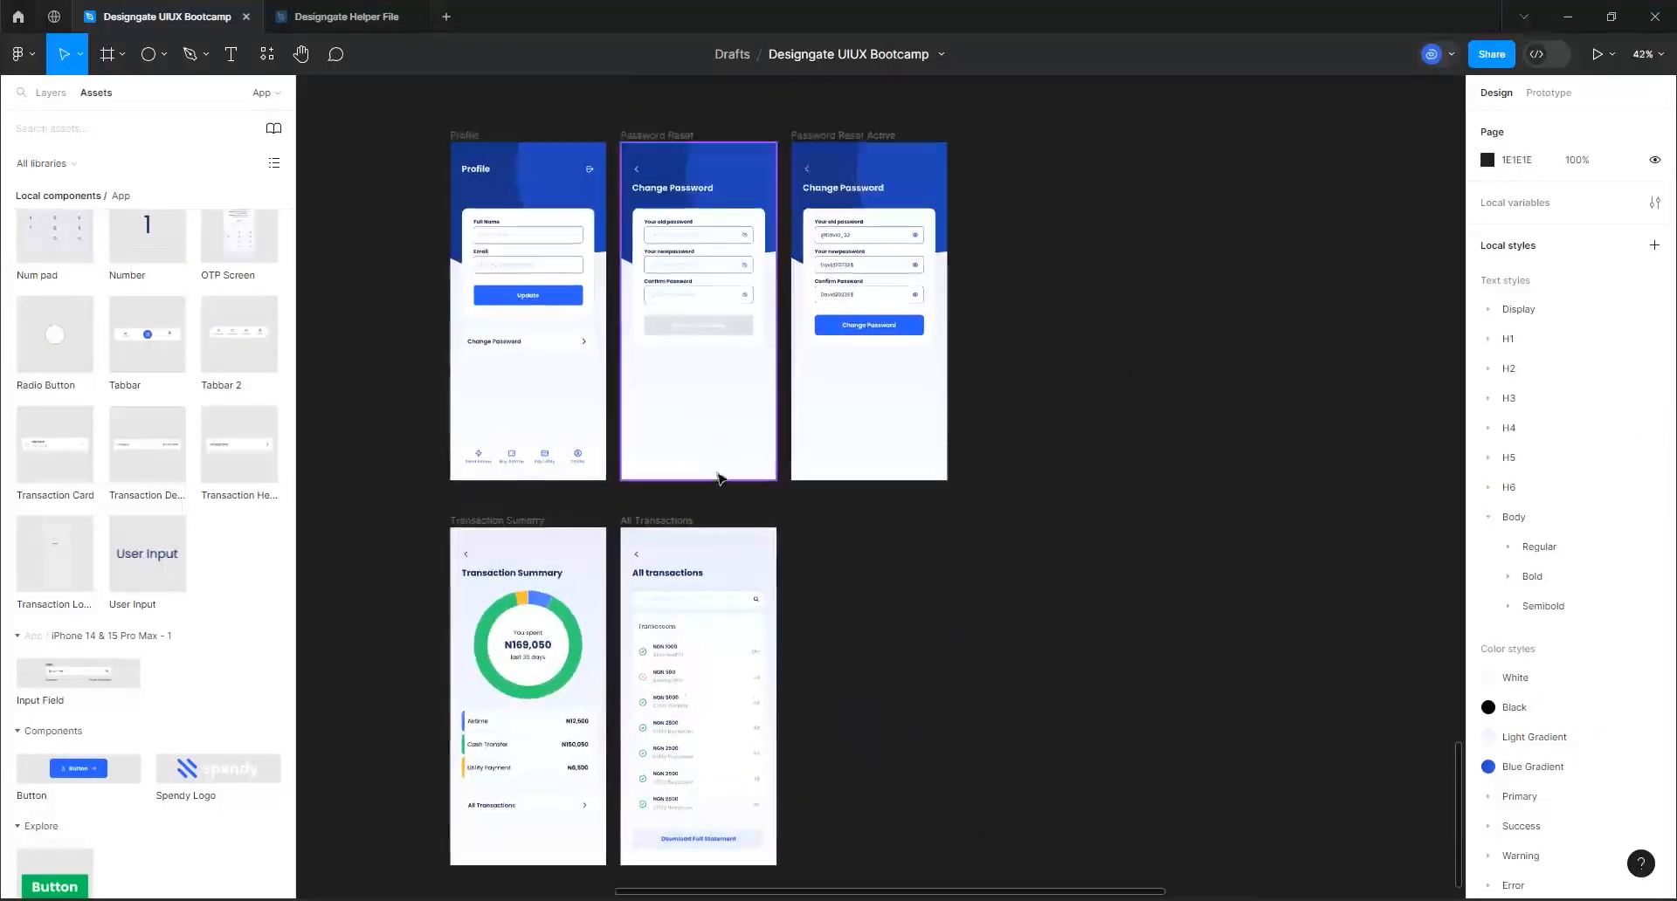
left_click(882, 583)
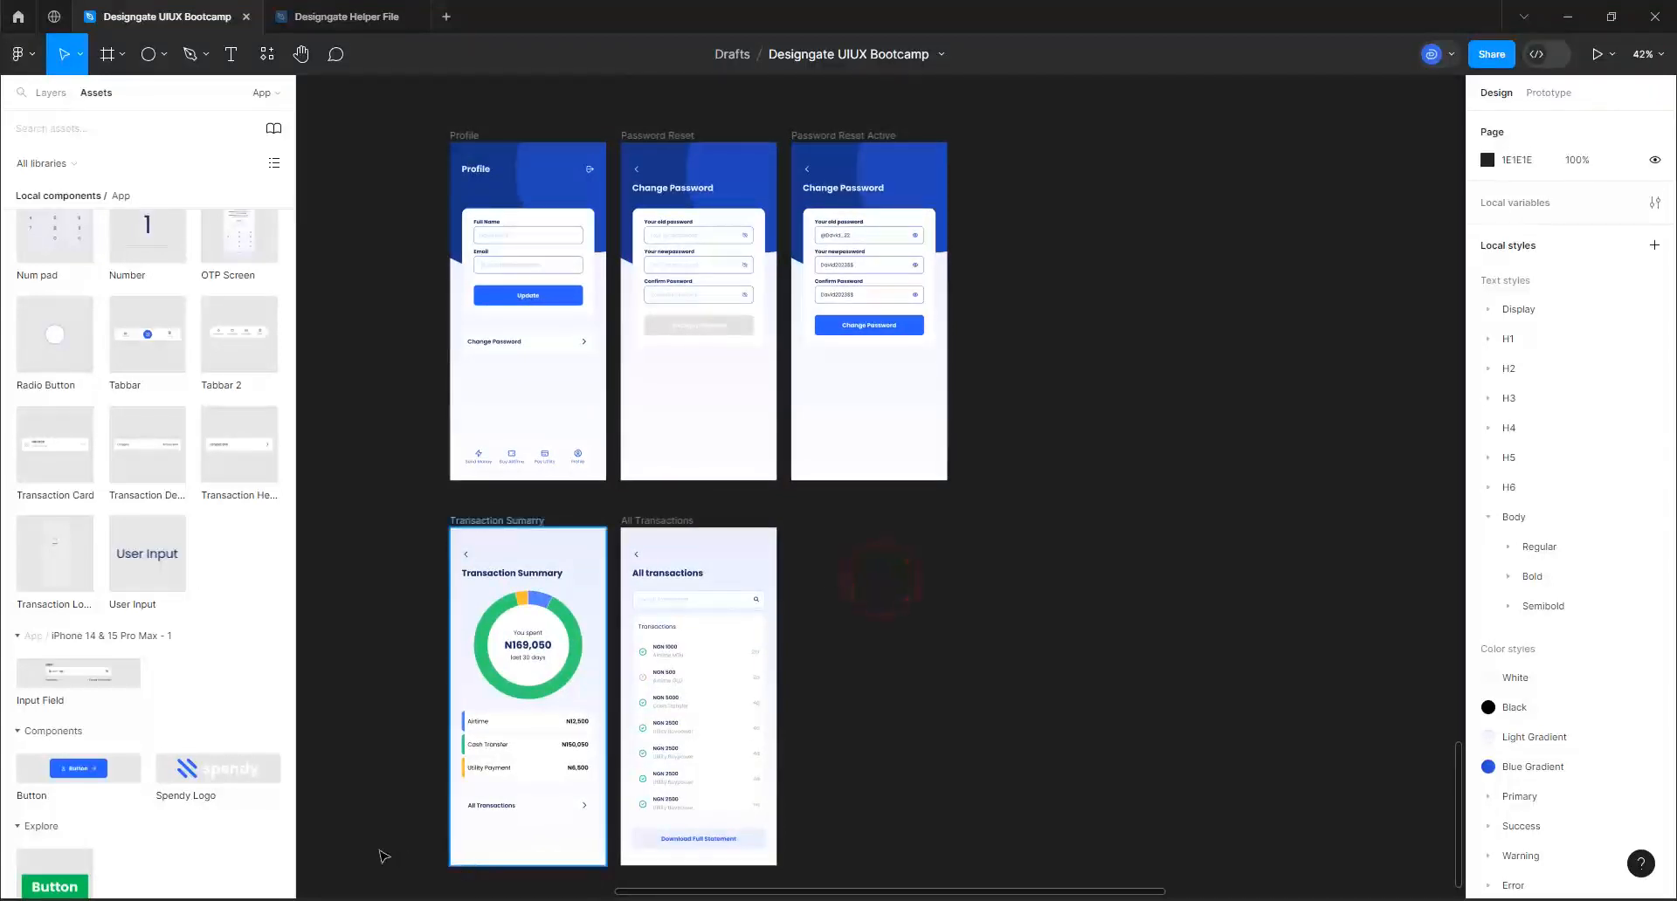
scroll(449, 863, "up", 1)
scroll(454, 860, "up", 5)
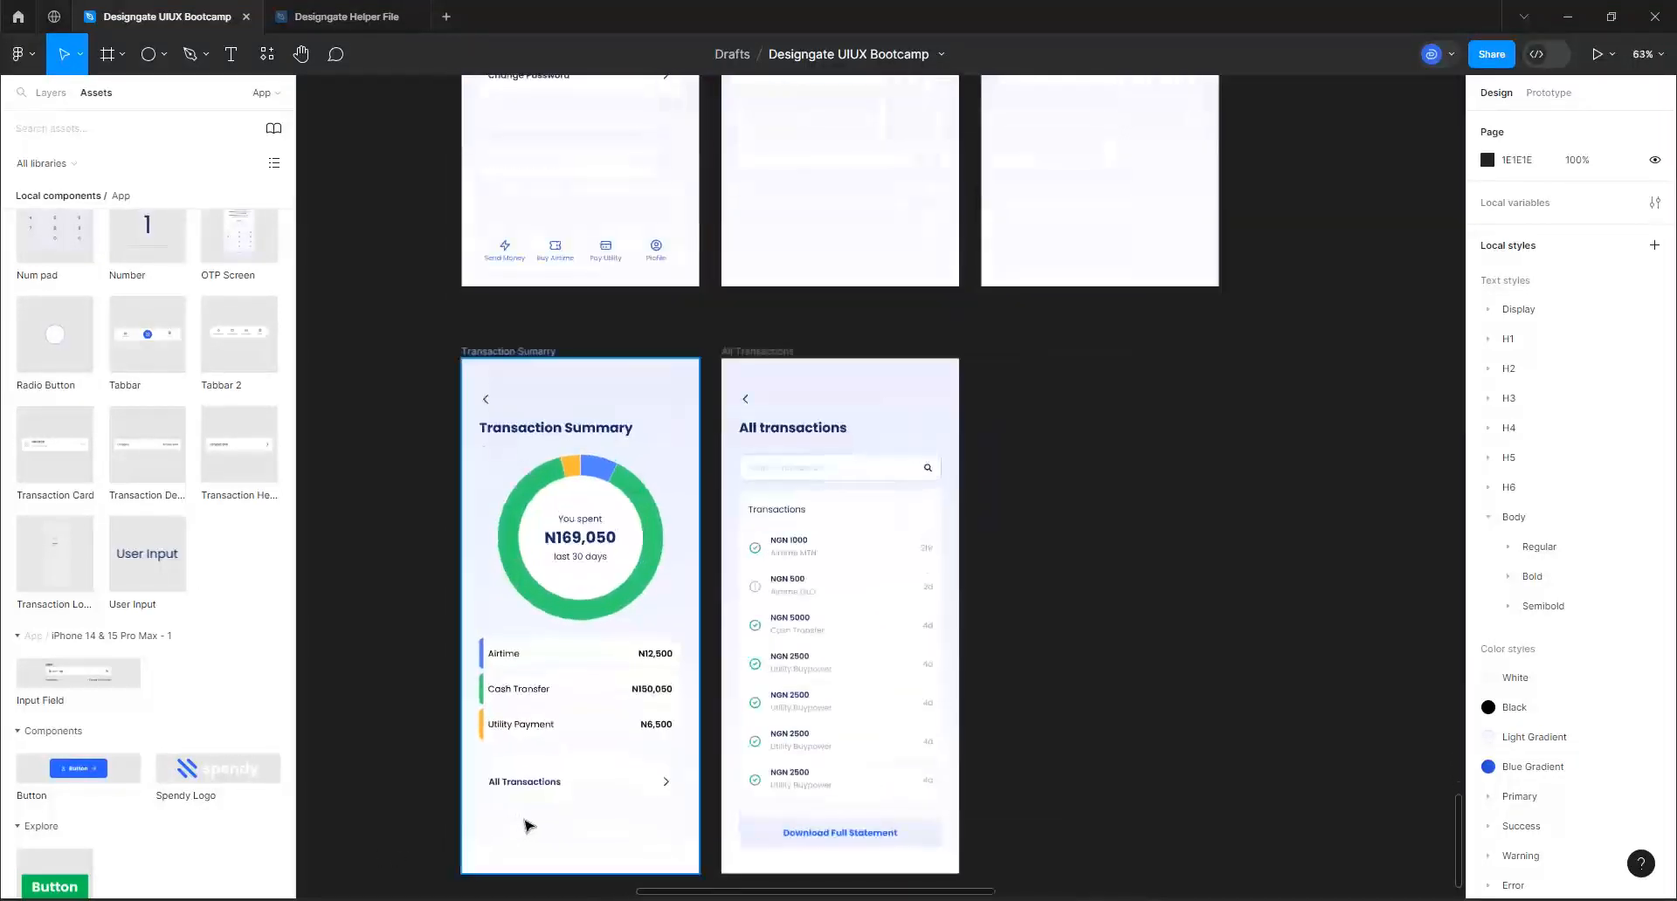
scroll(535, 824, "up", 1)
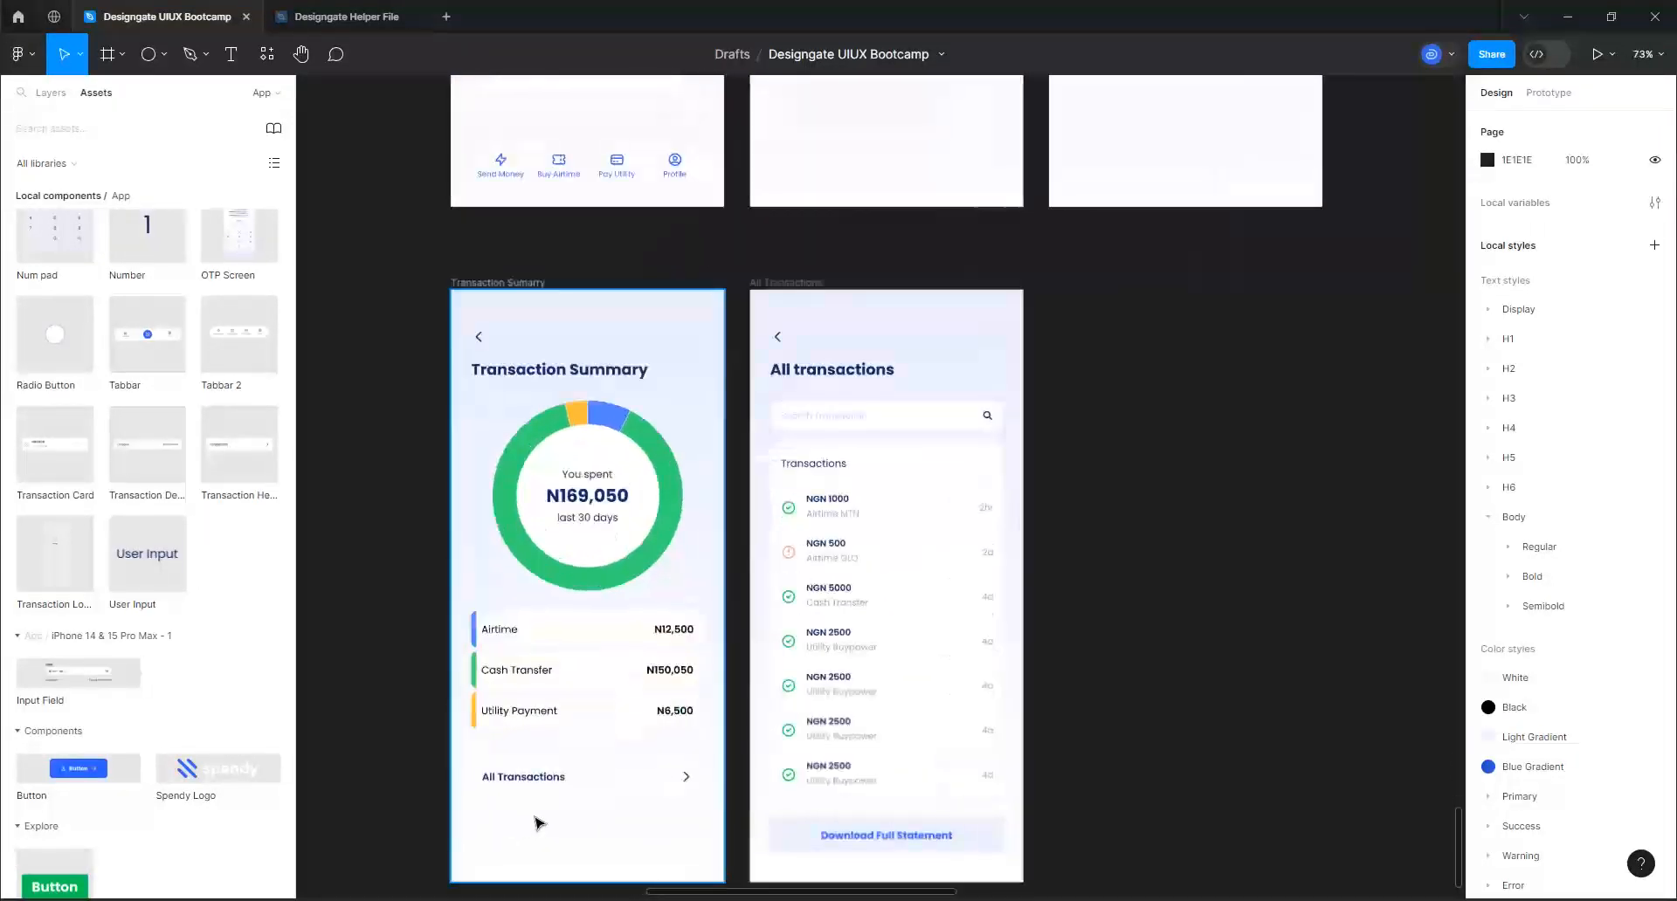
left_click(529, 282)
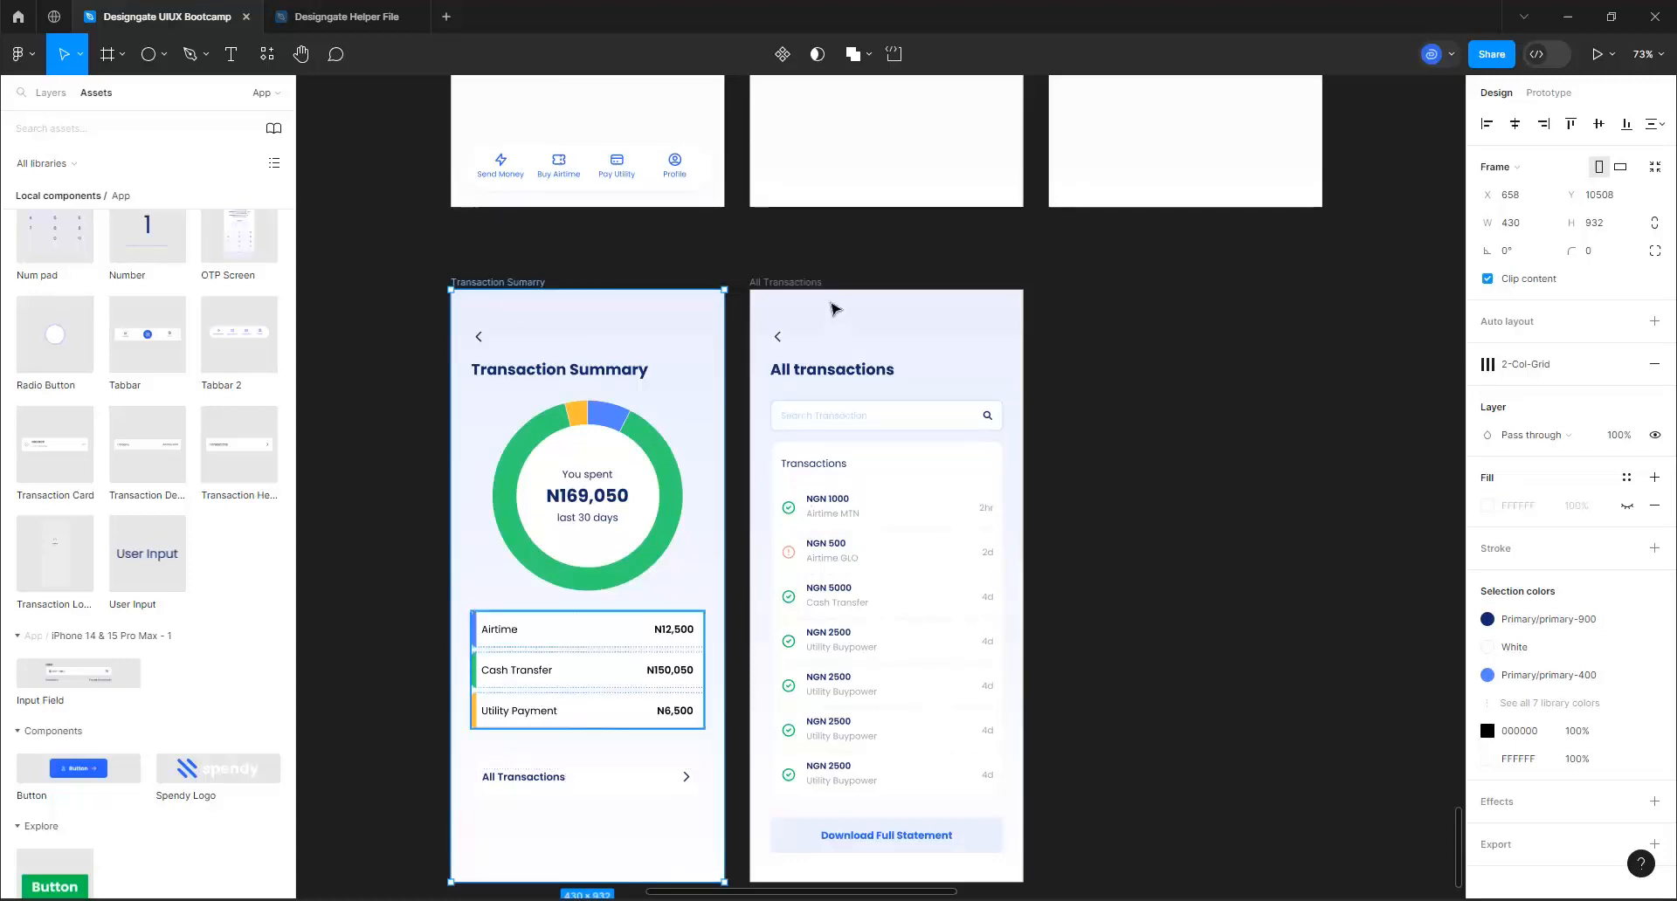
left_click(809, 284)
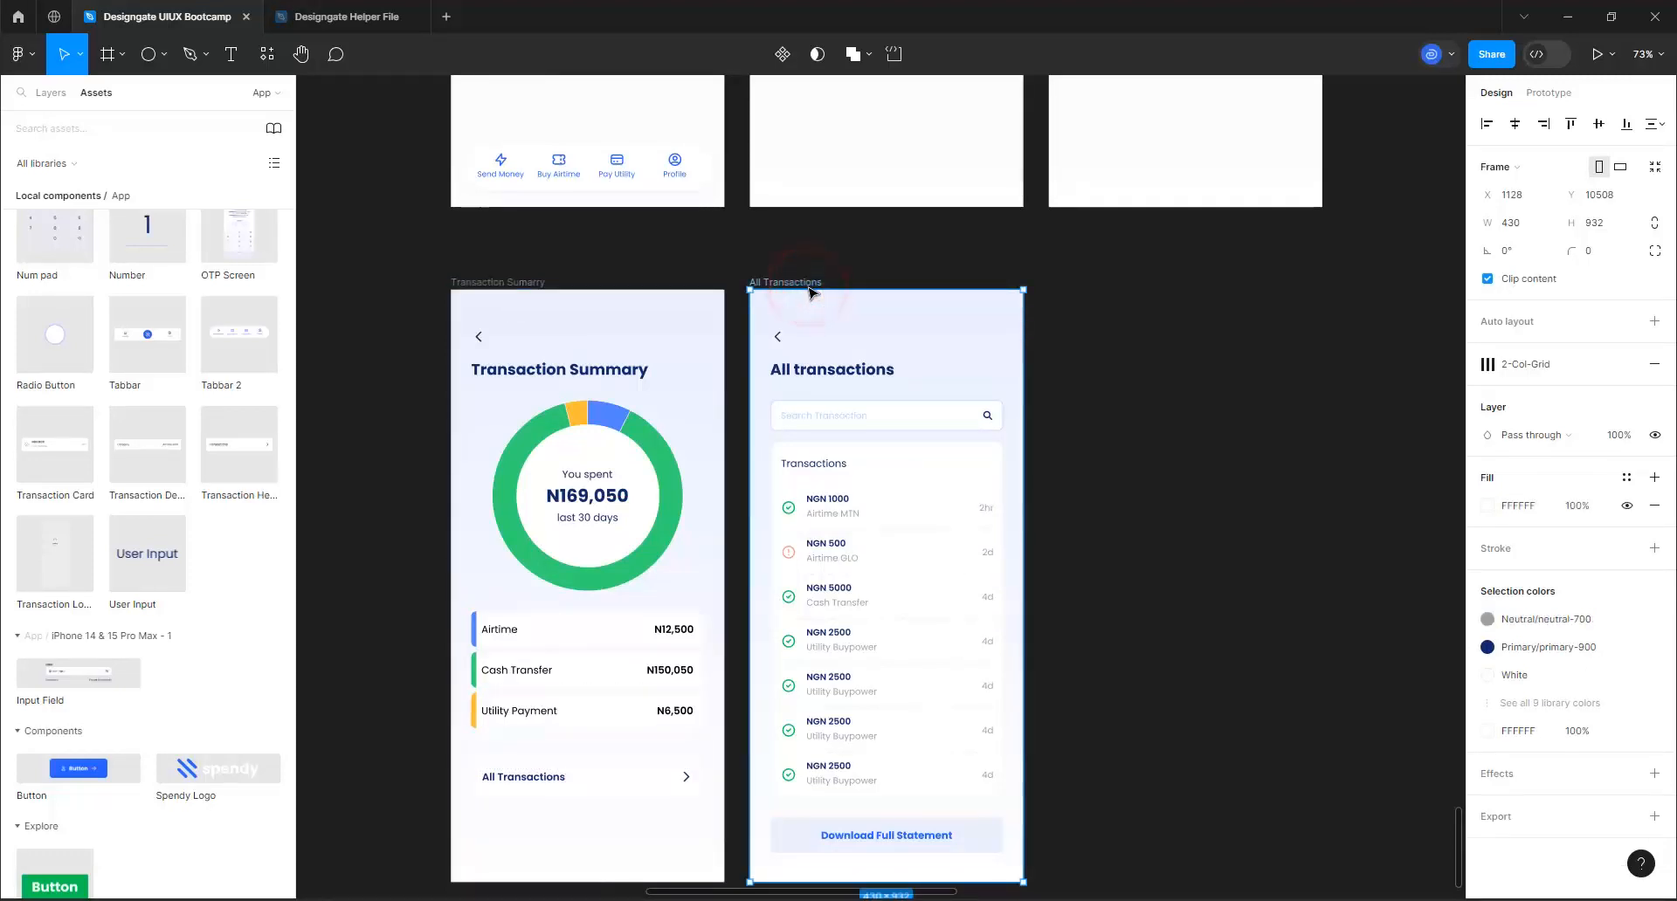